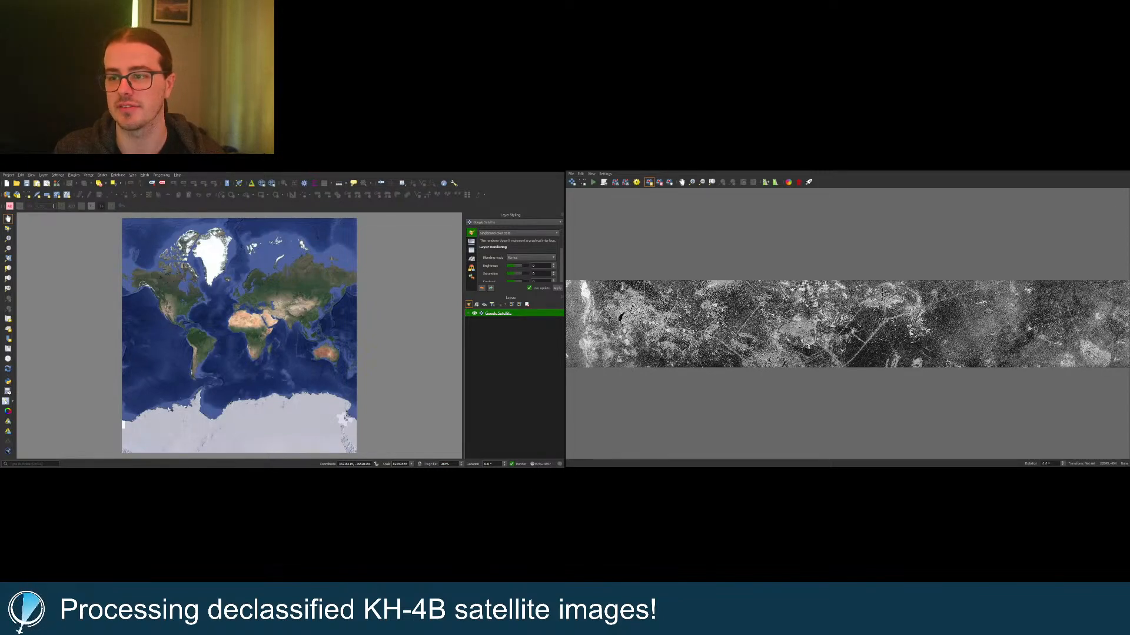
# Step: Locate the area covered by the scanned strip's western end on the satellite basemap, using the white salt lake as a landmark
pyautogui.scroll(1, 755, 352)
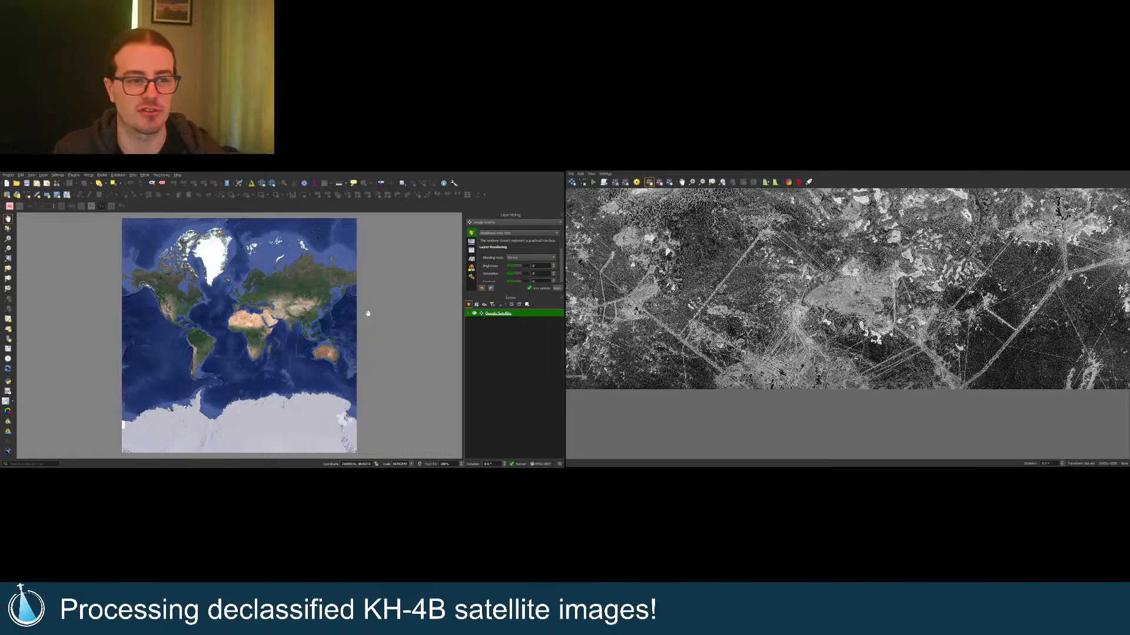
pyautogui.scroll(5, 306, 309)
pyautogui.scroll(3, 339, 332)
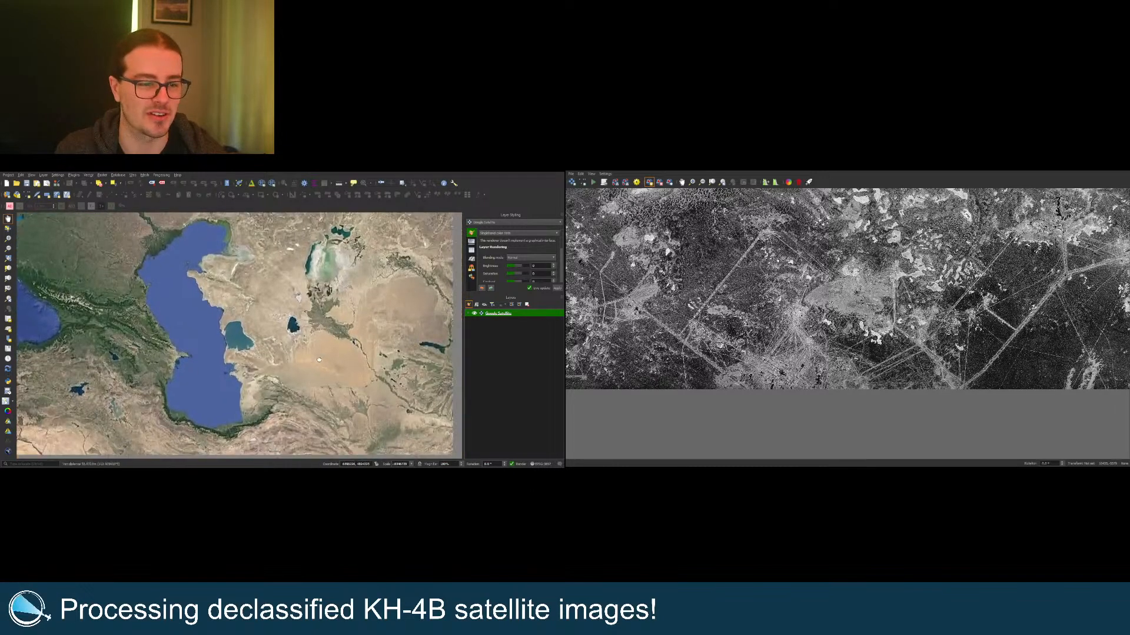
pyautogui.moveTo(354, 257); pyautogui.dragTo(326, 314)
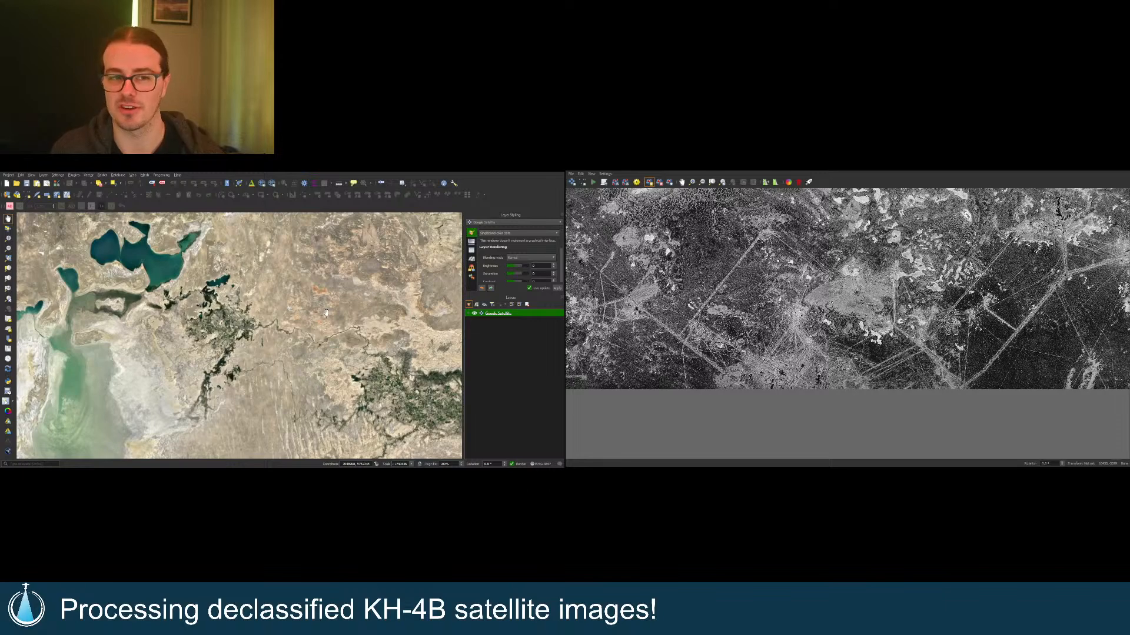
pyautogui.scroll(4, 239, 290)
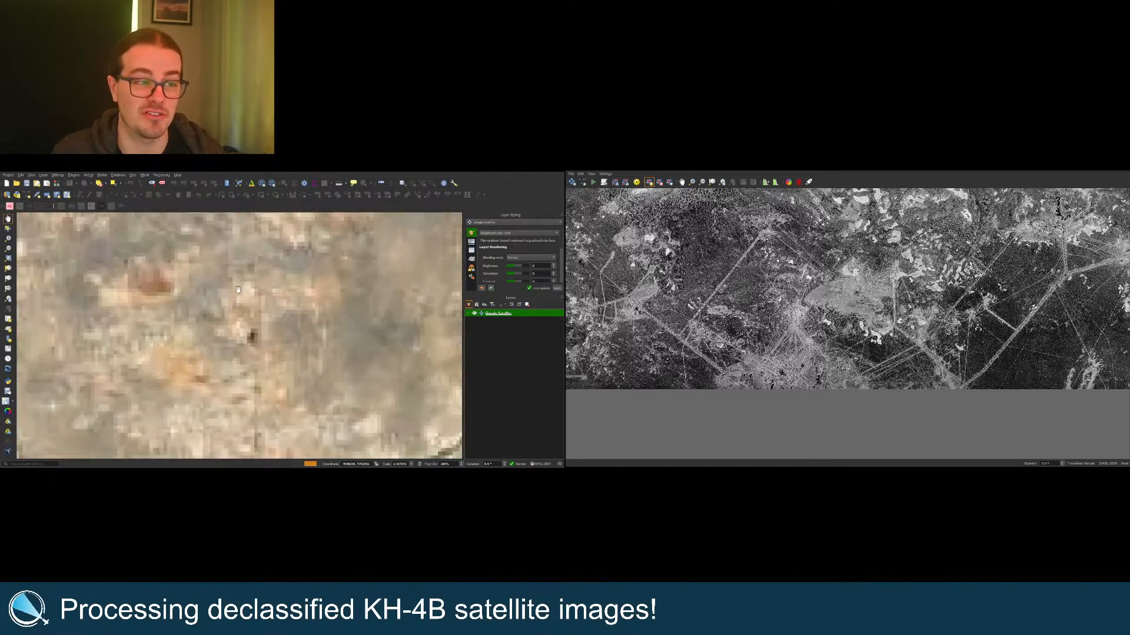
pyautogui.moveTo(238, 290); pyautogui.dragTo(255, 328)
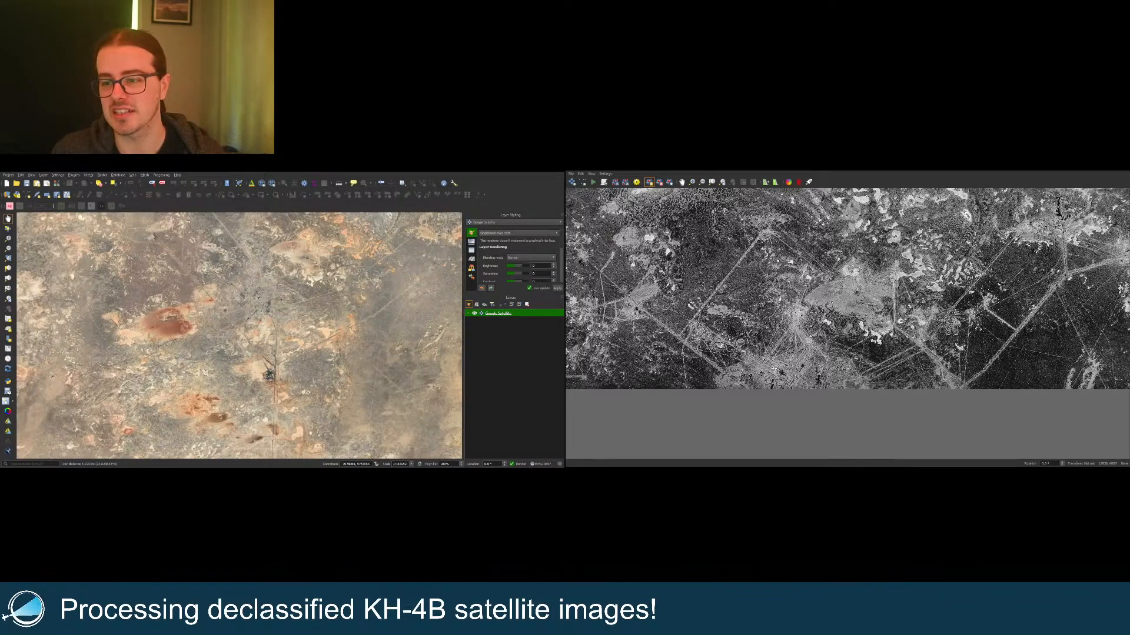
pyautogui.scroll(-4, 968, 361)
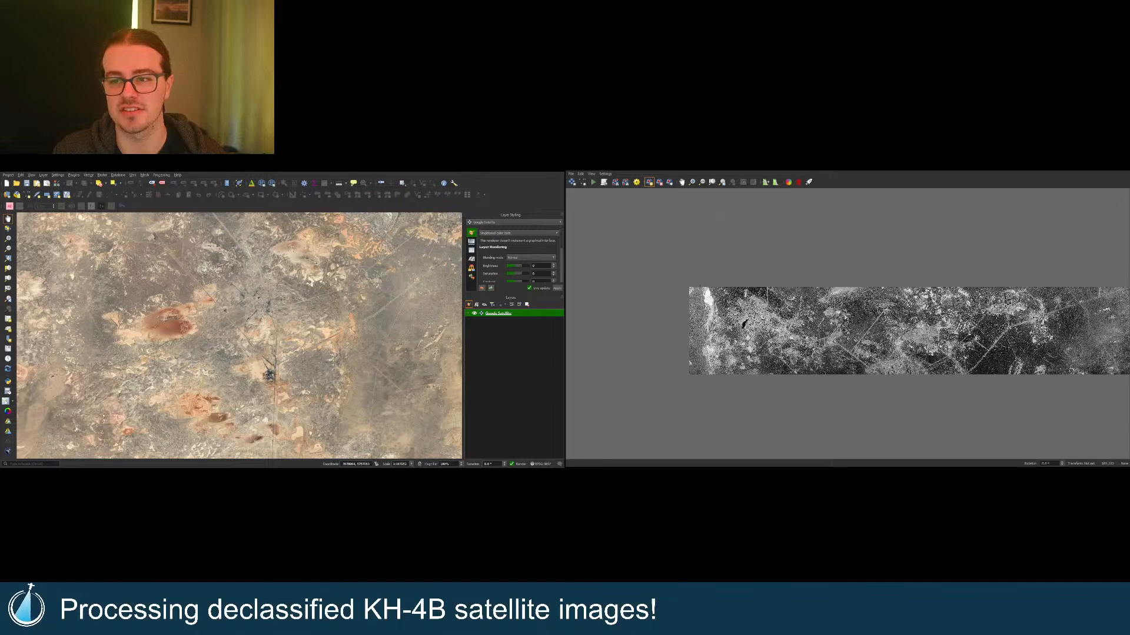
pyautogui.scroll(6, 701, 290)
pyautogui.moveTo(306, 321); pyautogui.dragTo(372, 348)
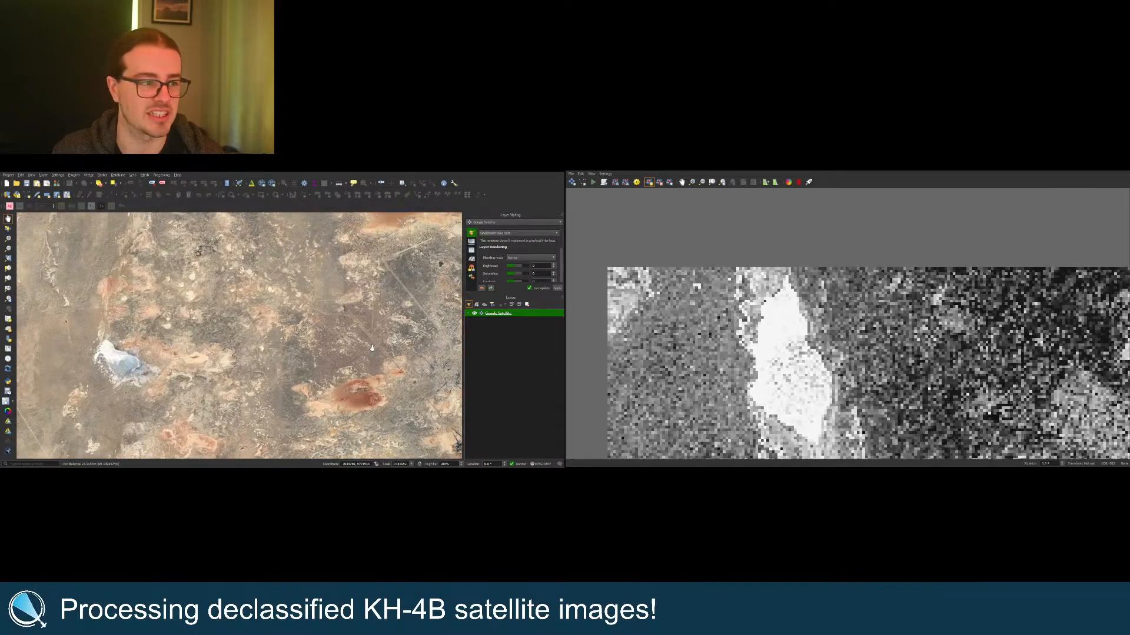
pyautogui.moveTo(238, 295); pyautogui.dragTo(335, 363)
pyautogui.moveTo(236, 260); pyautogui.dragTo(273, 299)
pyautogui.scroll(1, 272, 299)
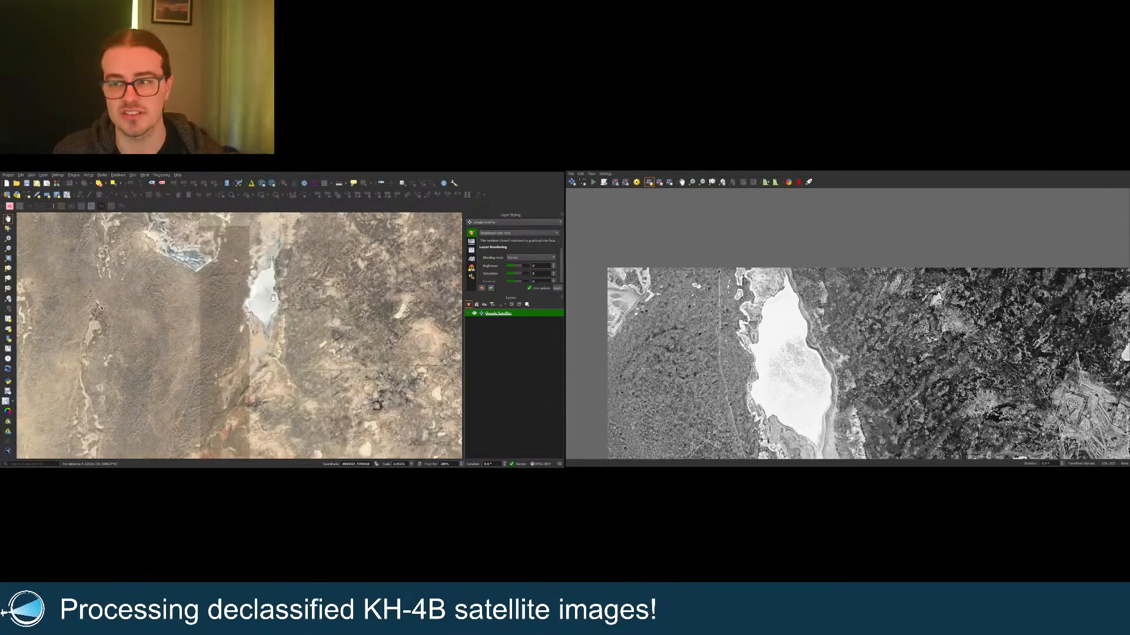
# Step: Add a ground control point at the dark spot beside the pale shoreline northwest of the white salt lake, matched on scan and basemap
pyautogui.moveTo(236, 259); pyautogui.dragTo(281, 303)
pyautogui.scroll(2, 245, 275)
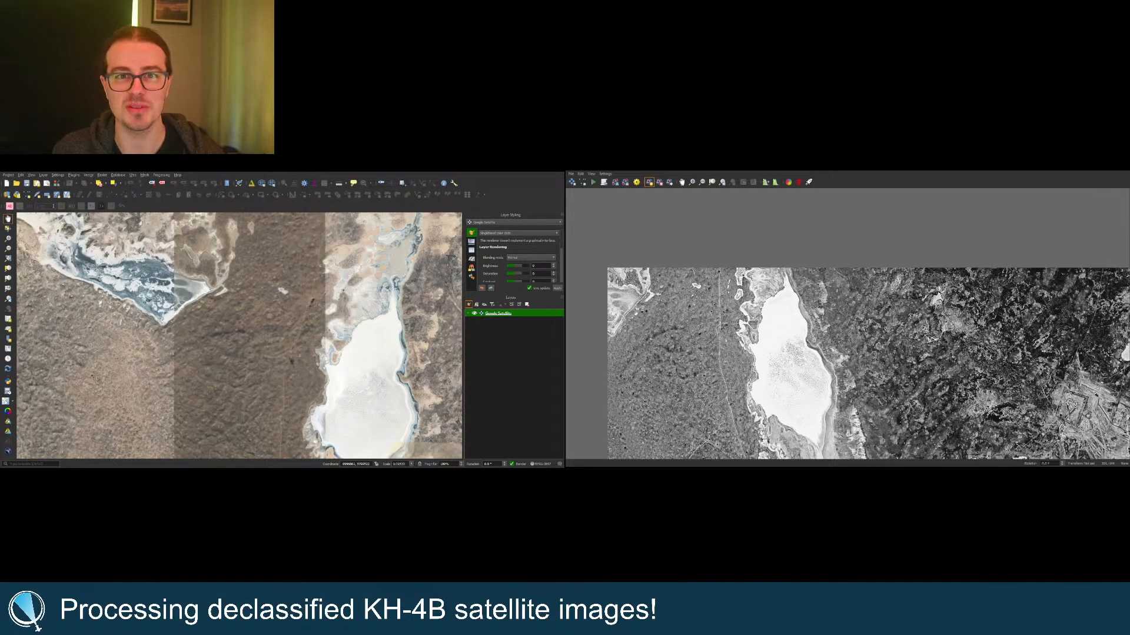
pyautogui.scroll(2, 729, 273)
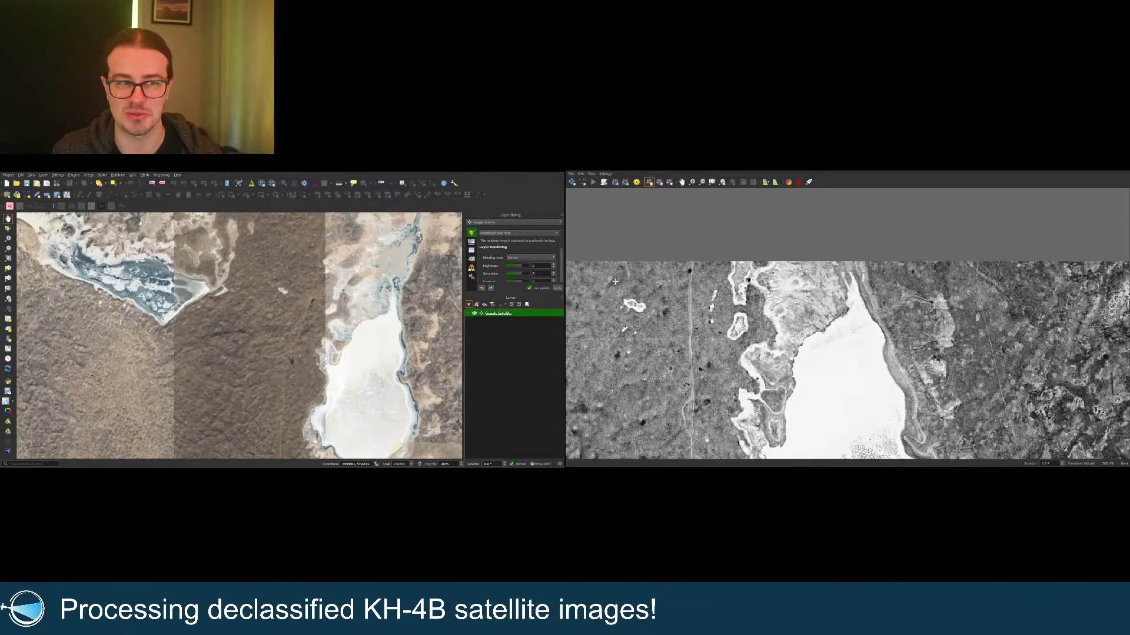
pyautogui.scroll(3, 774, 310)
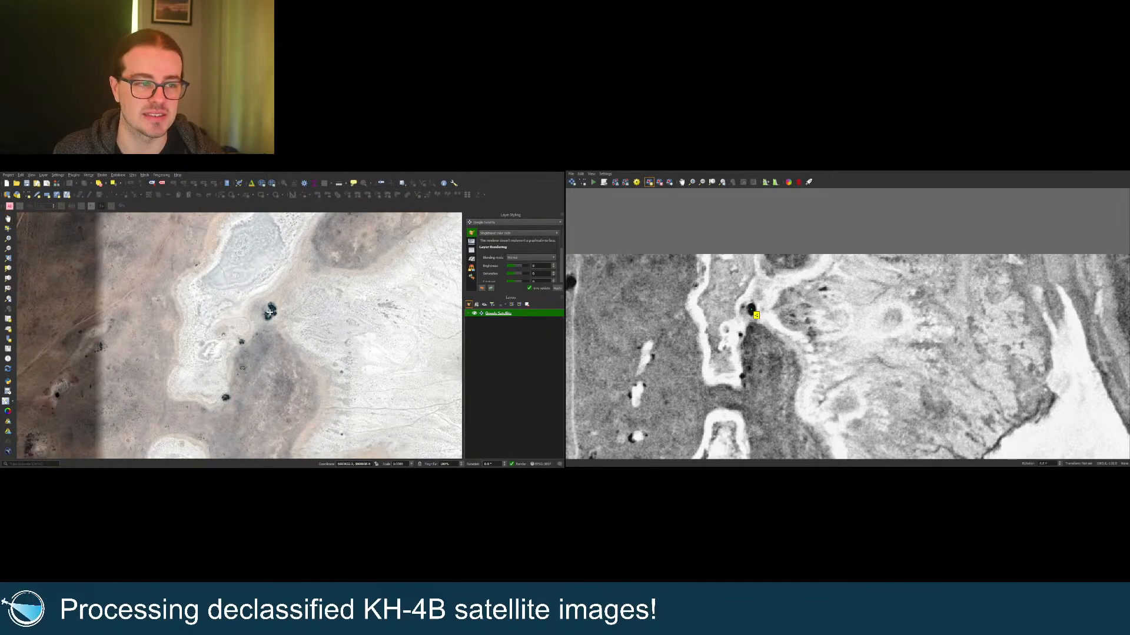
pyautogui.click(270, 312)
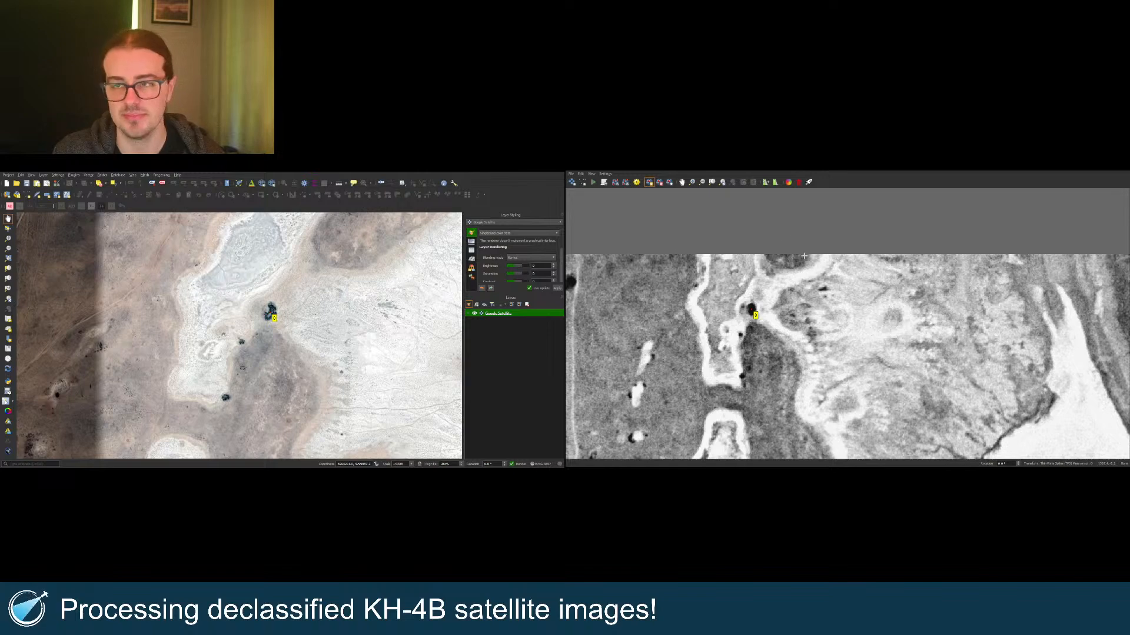
# Step: Add a second control point just southeast of the dark spot beside the pale pan at the strip's lower-left corner, matched on the basemap
pyautogui.click(714, 181)
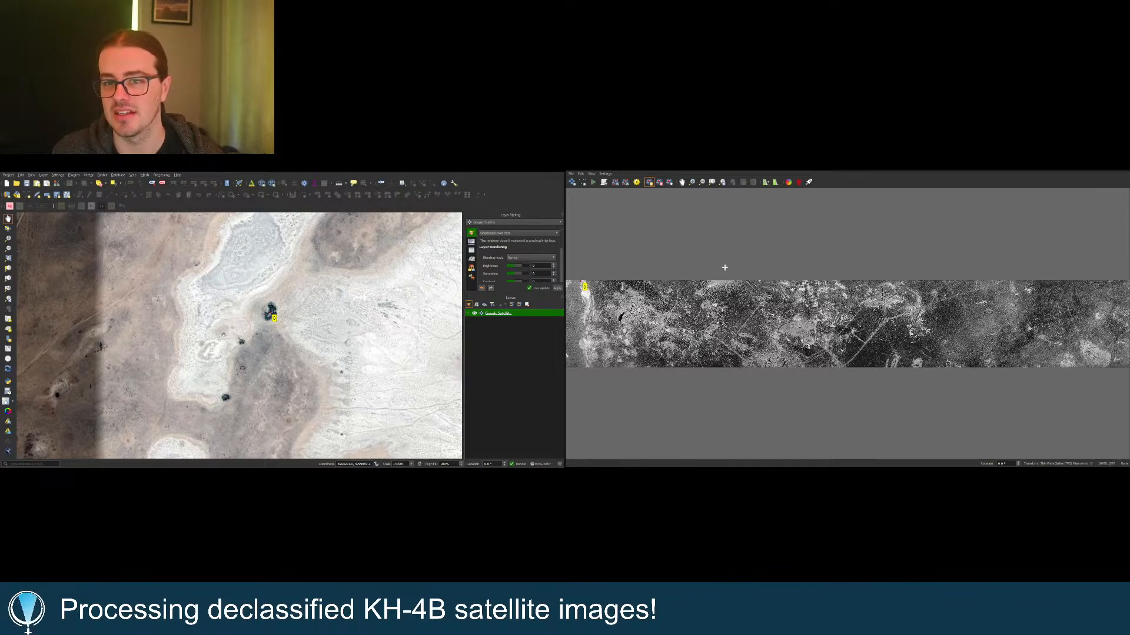
pyautogui.scroll(-8, 281, 262)
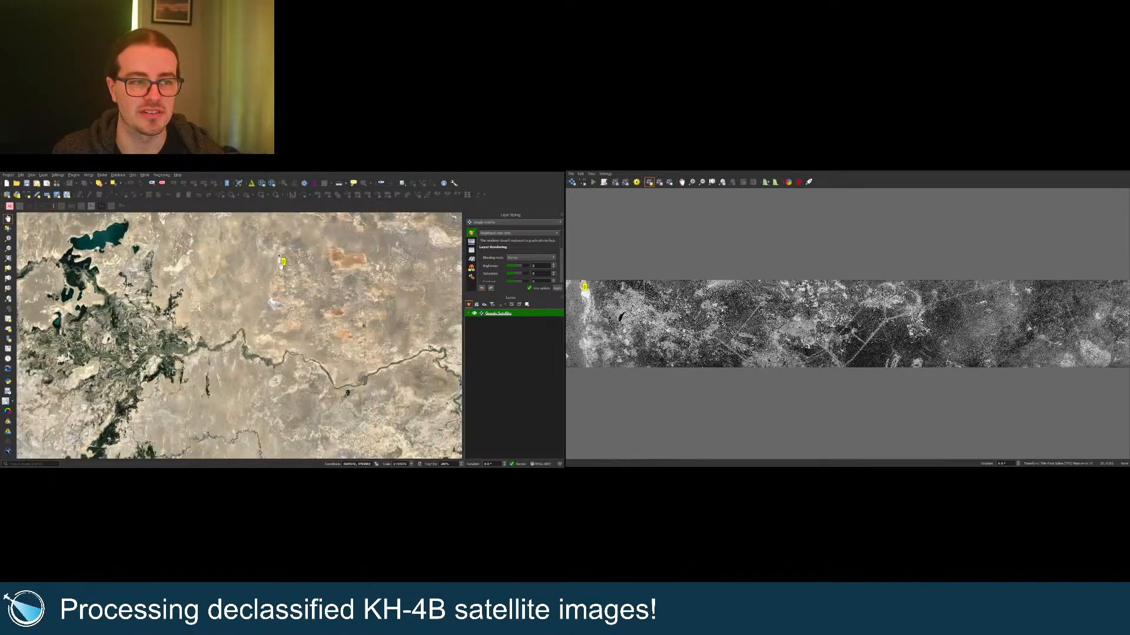
pyautogui.scroll(4, 270, 299)
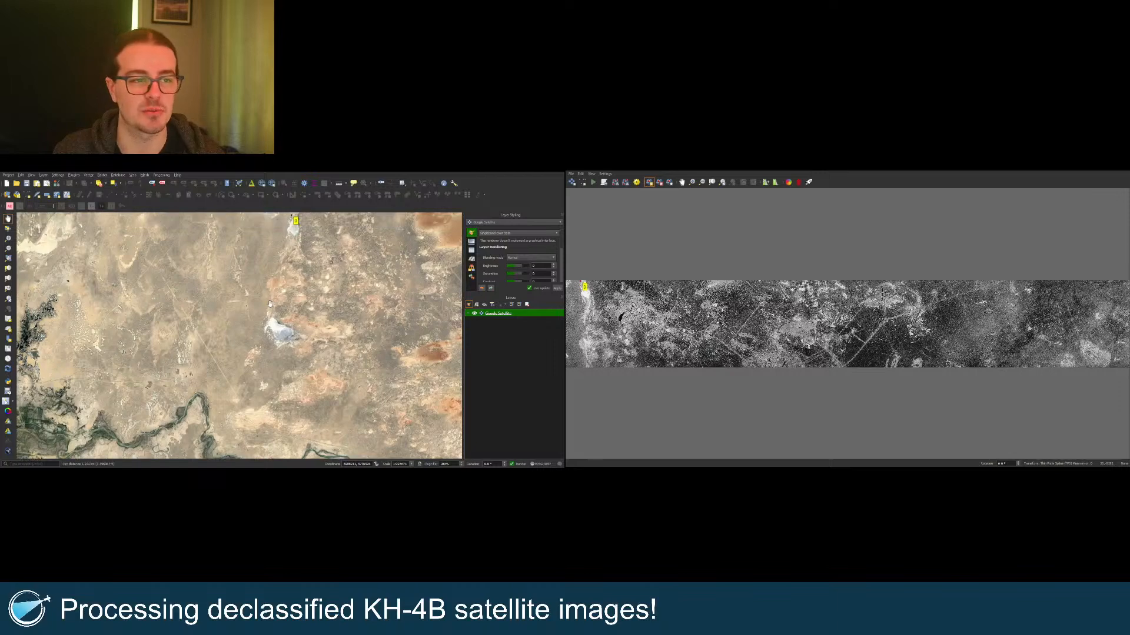
pyautogui.scroll(1, 265, 302)
pyautogui.scroll(-1, 603, 360)
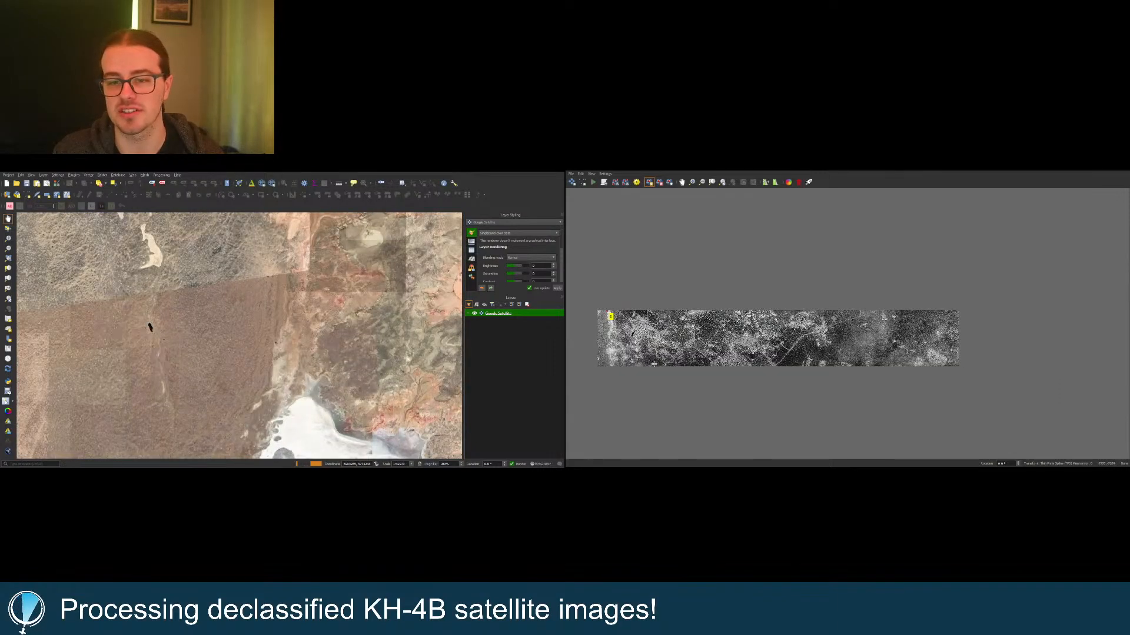
pyautogui.scroll(6, 603, 360)
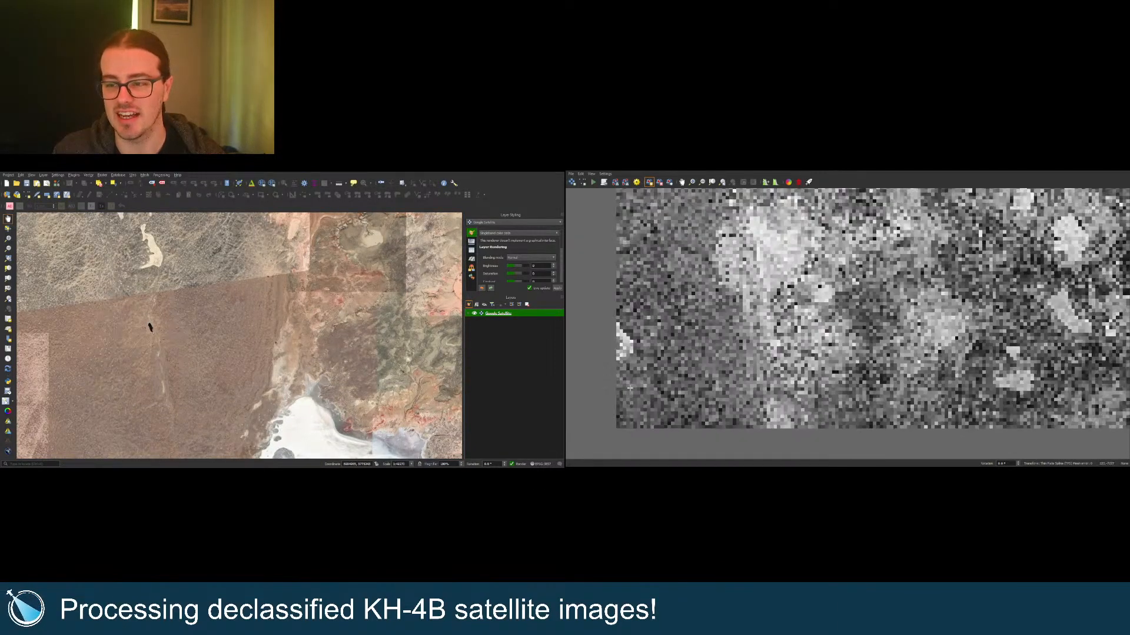
pyautogui.scroll(1, 630, 388)
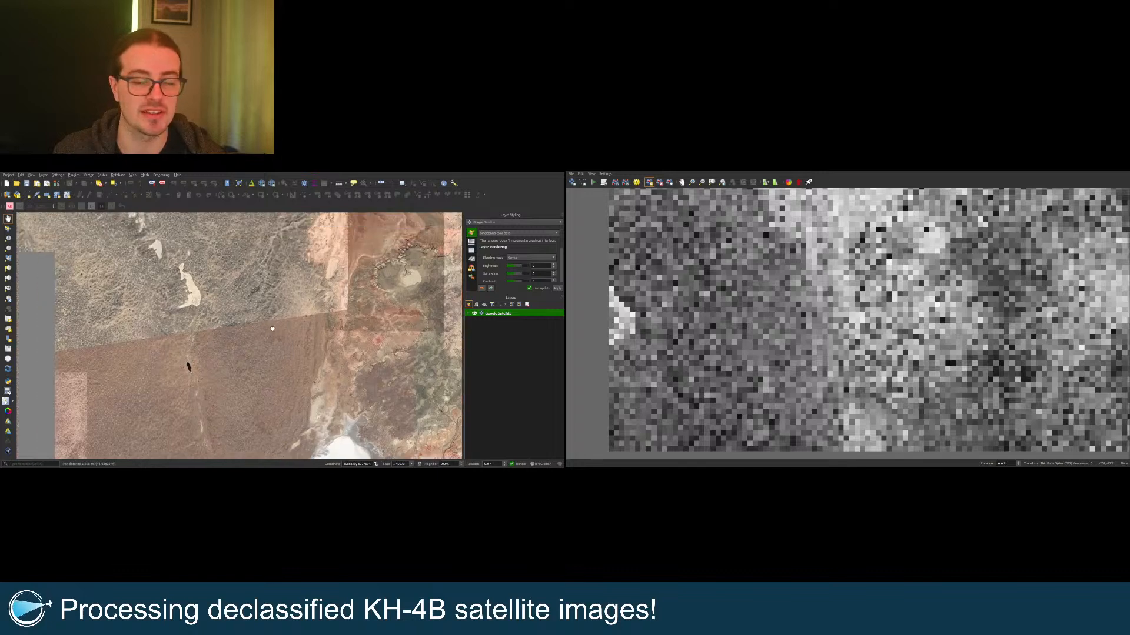
pyautogui.moveTo(149, 268); pyautogui.dragTo(189, 307)
pyautogui.scroll(3, 188, 307)
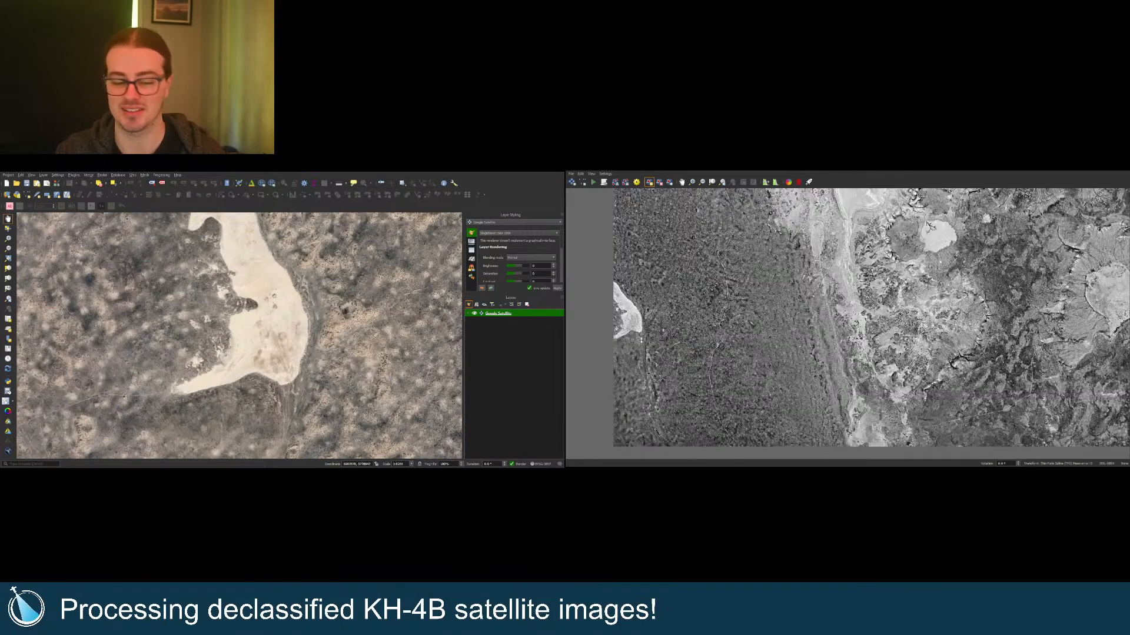
pyautogui.scroll(2, 608, 291)
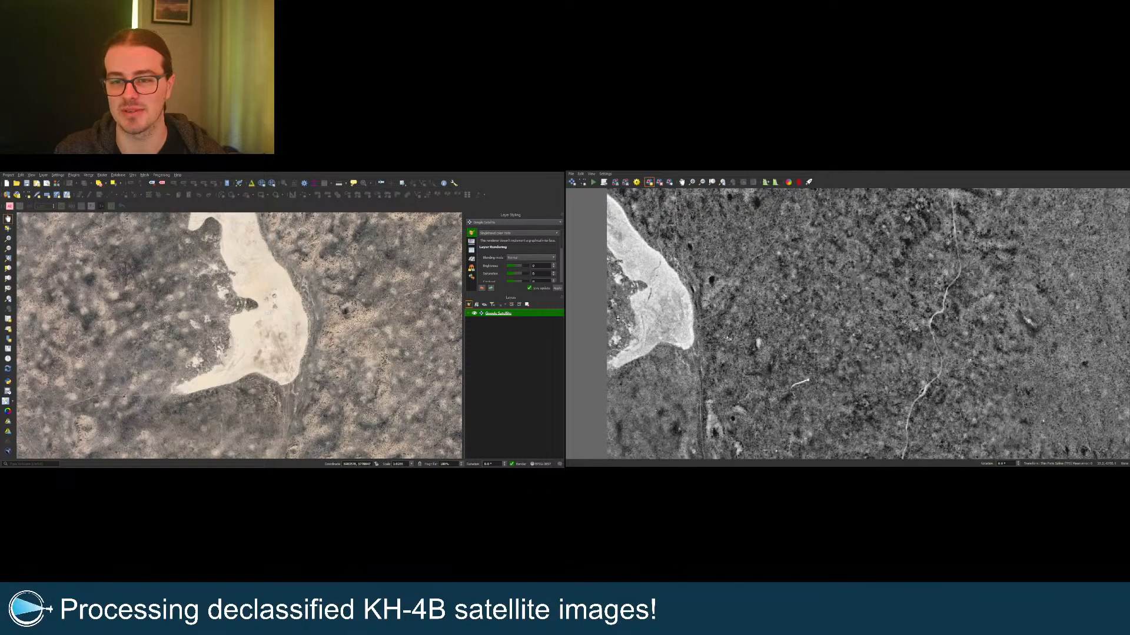
pyautogui.scroll(2, 295, 319)
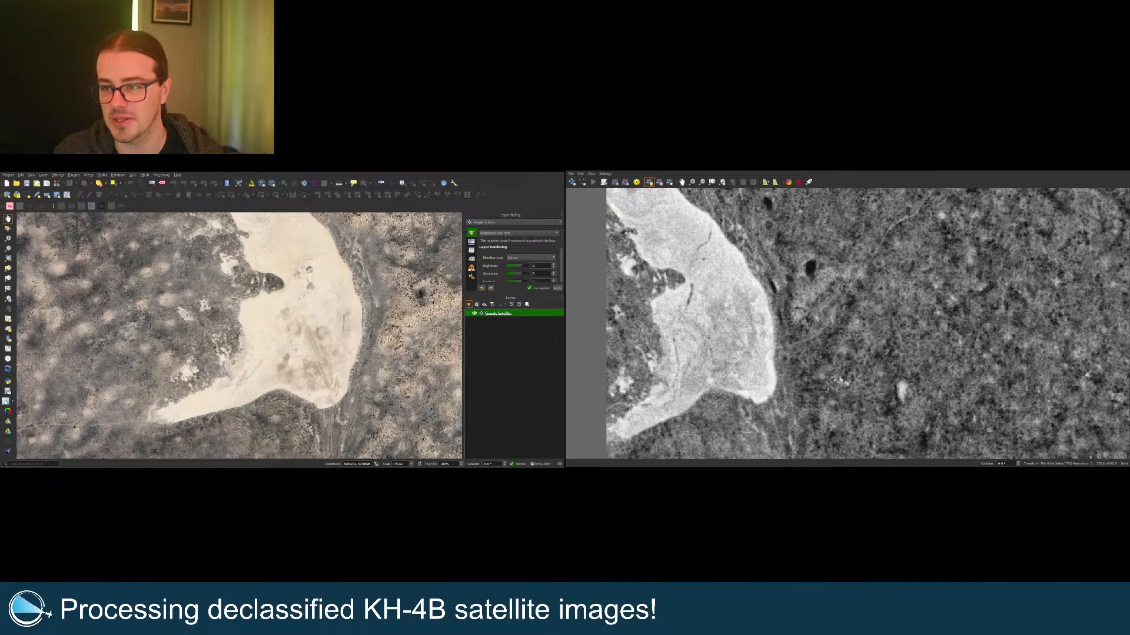
pyautogui.click(827, 281)
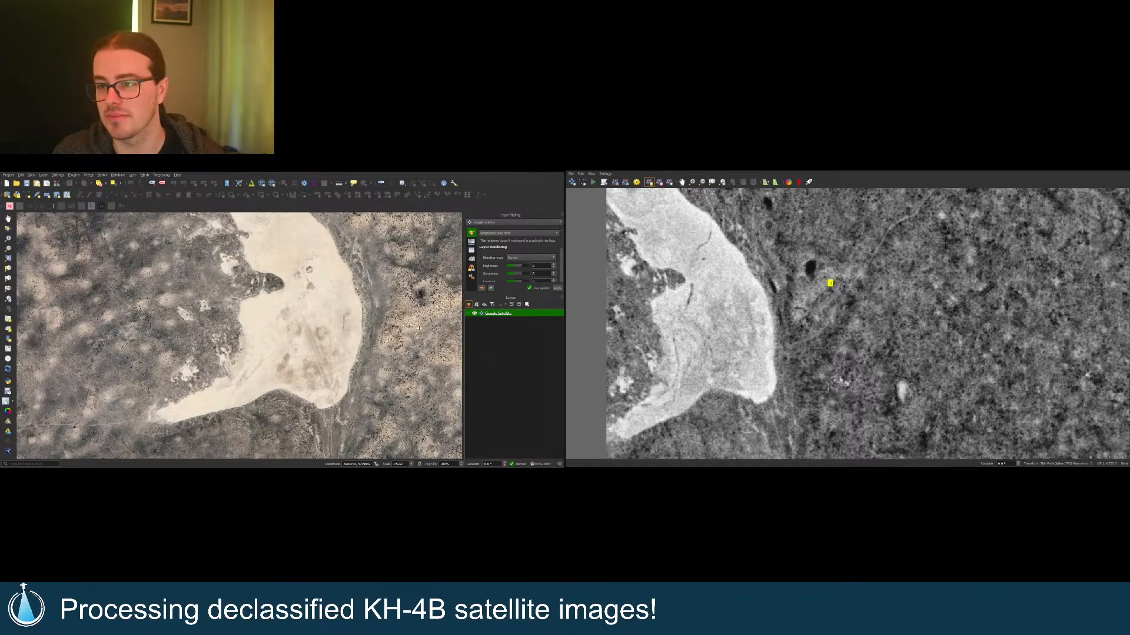
pyautogui.click(435, 303)
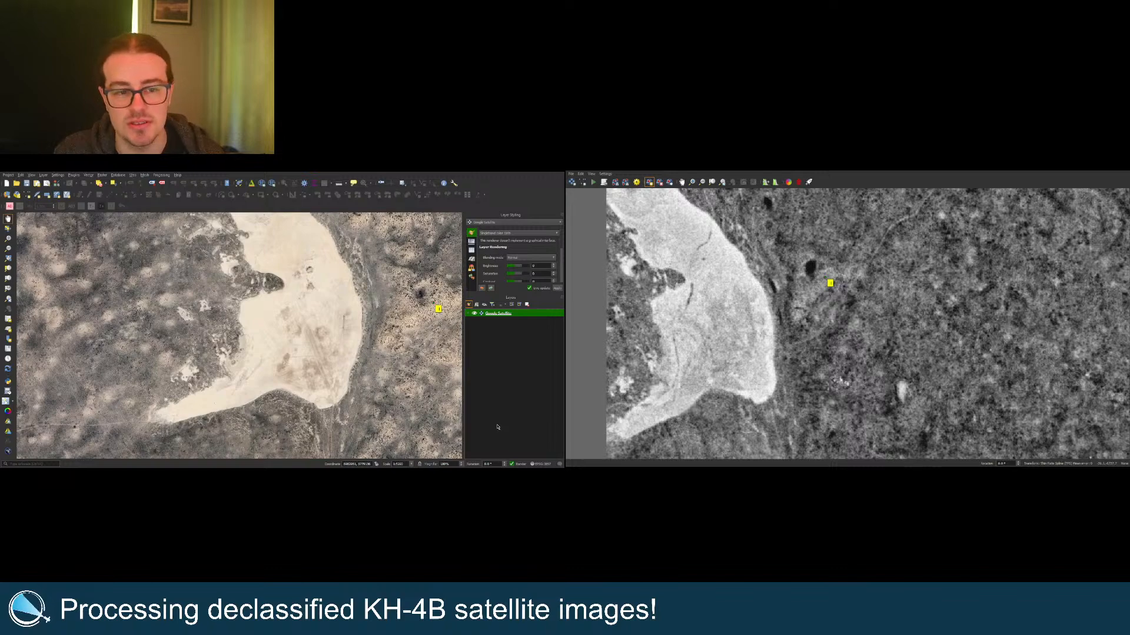
# Step: Add a third control point at the small round dark spot in the pale clearing near the scan's lower edge, matched on the basemap
pyautogui.scroll(-3, 686, 300)
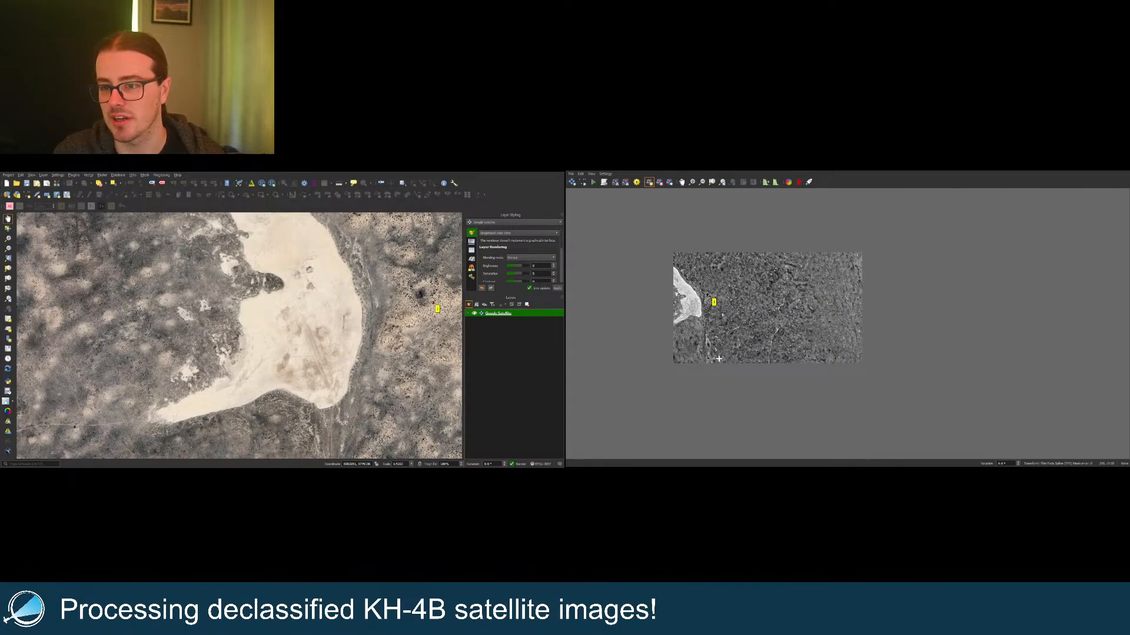
pyautogui.scroll(3, 762, 435)
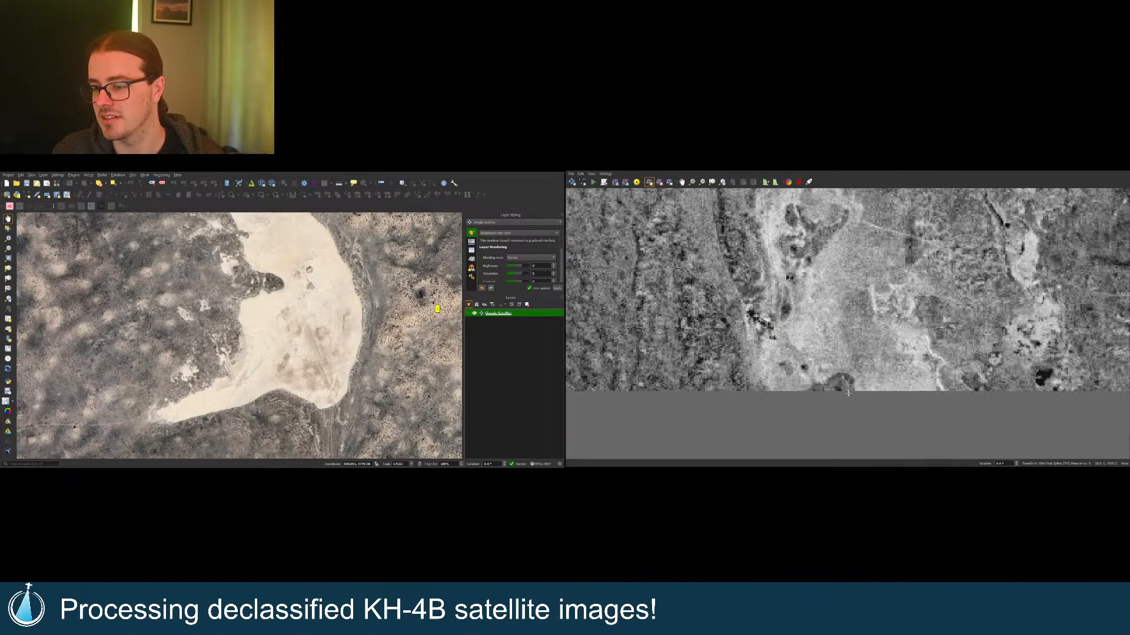
pyautogui.scroll(-2, 153, 310)
pyautogui.scroll(-2, 173, 324)
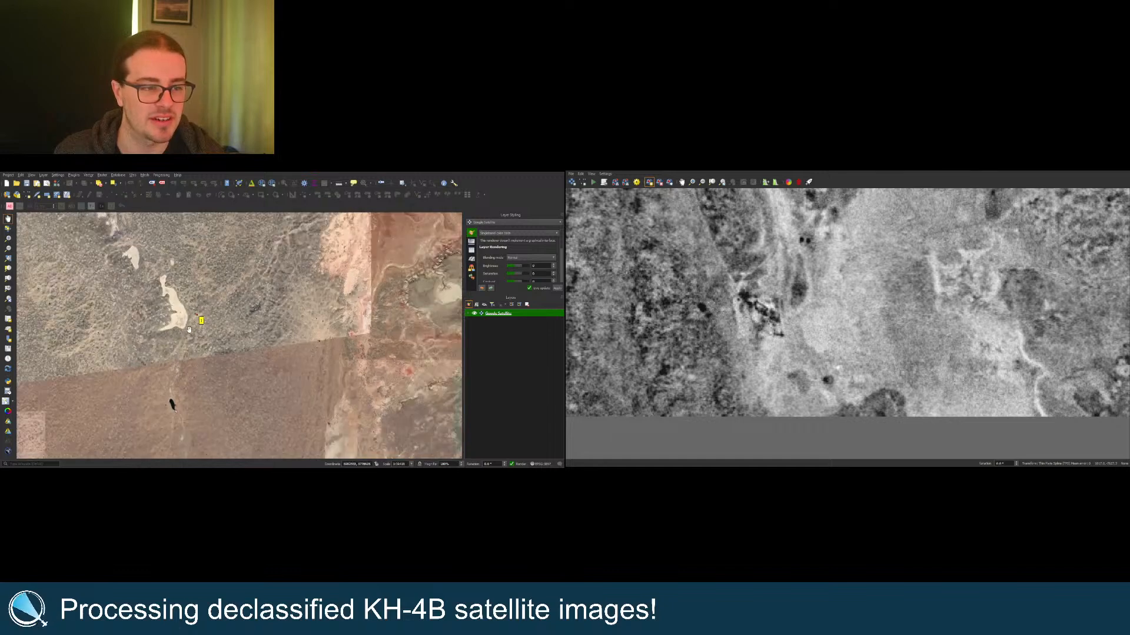
pyautogui.moveTo(321, 355)
pyautogui.mouseDown()
pyautogui.moveTo(303, 354)
pyautogui.moveTo(316, 361)
pyautogui.mouseUp()
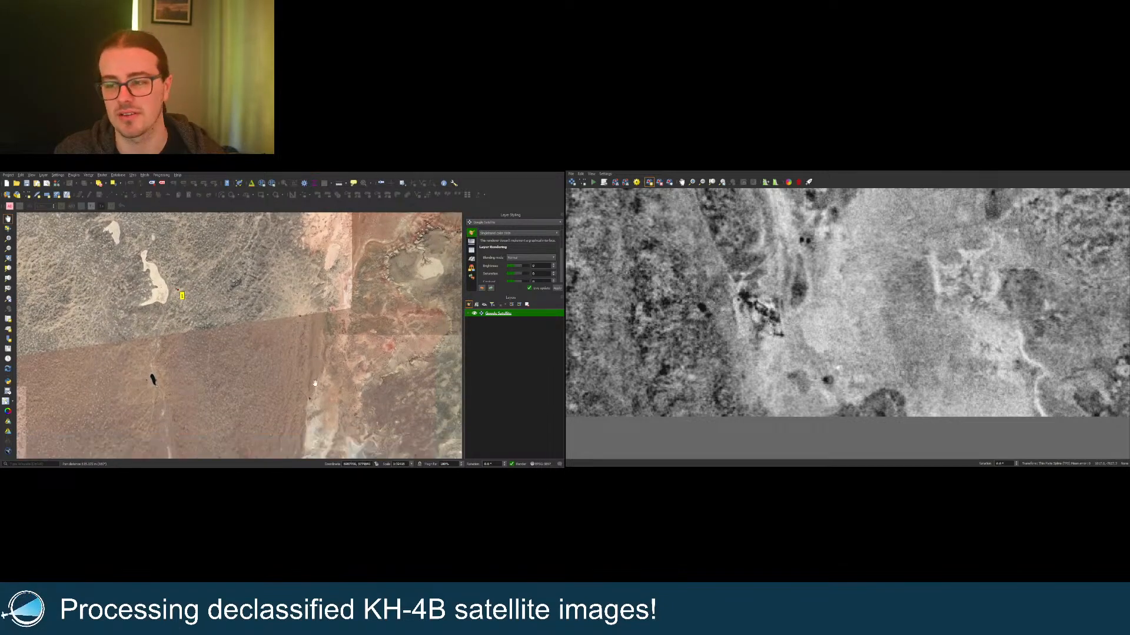
pyautogui.moveTo(321, 404); pyautogui.dragTo(314, 367)
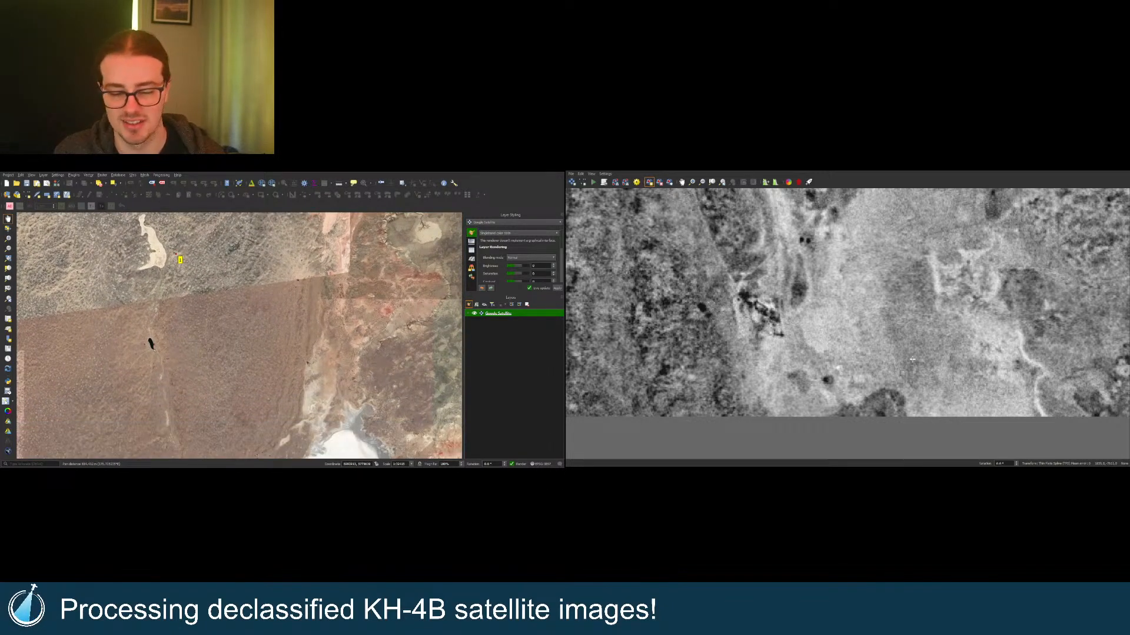
pyautogui.scroll(-2, 794, 399)
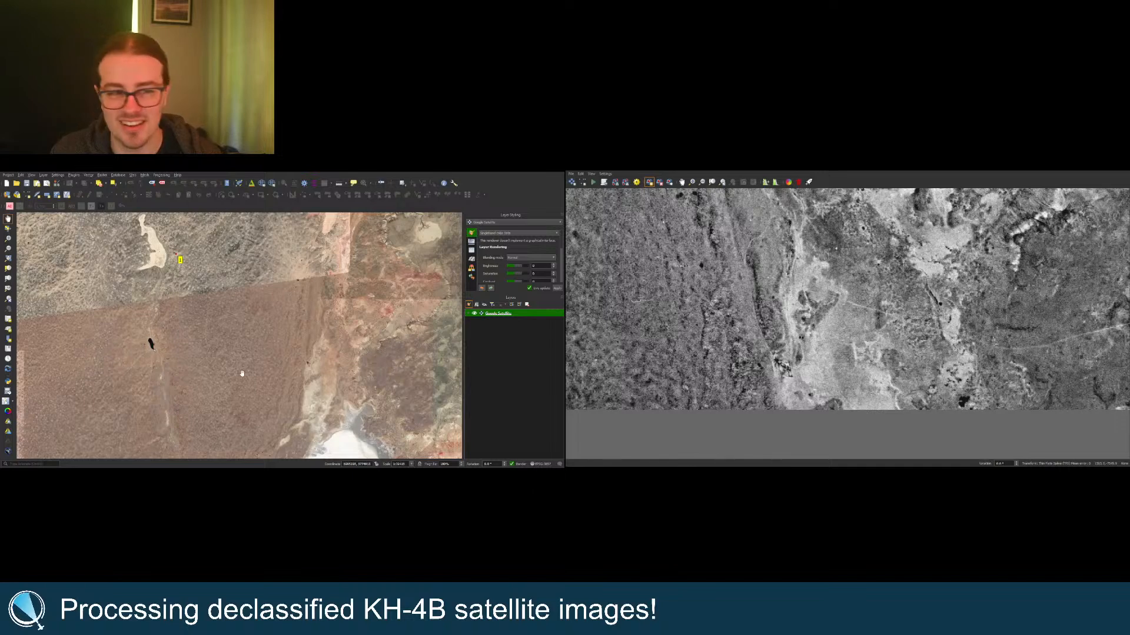
pyautogui.moveTo(318, 375); pyautogui.dragTo(316, 352)
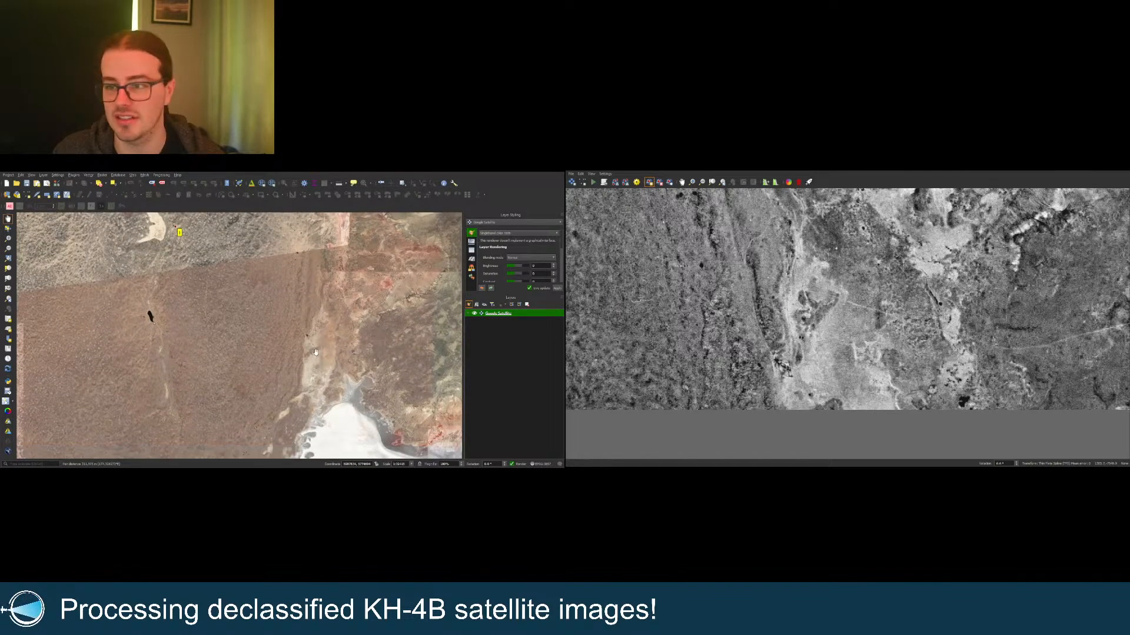
pyautogui.scroll(2, 312, 369)
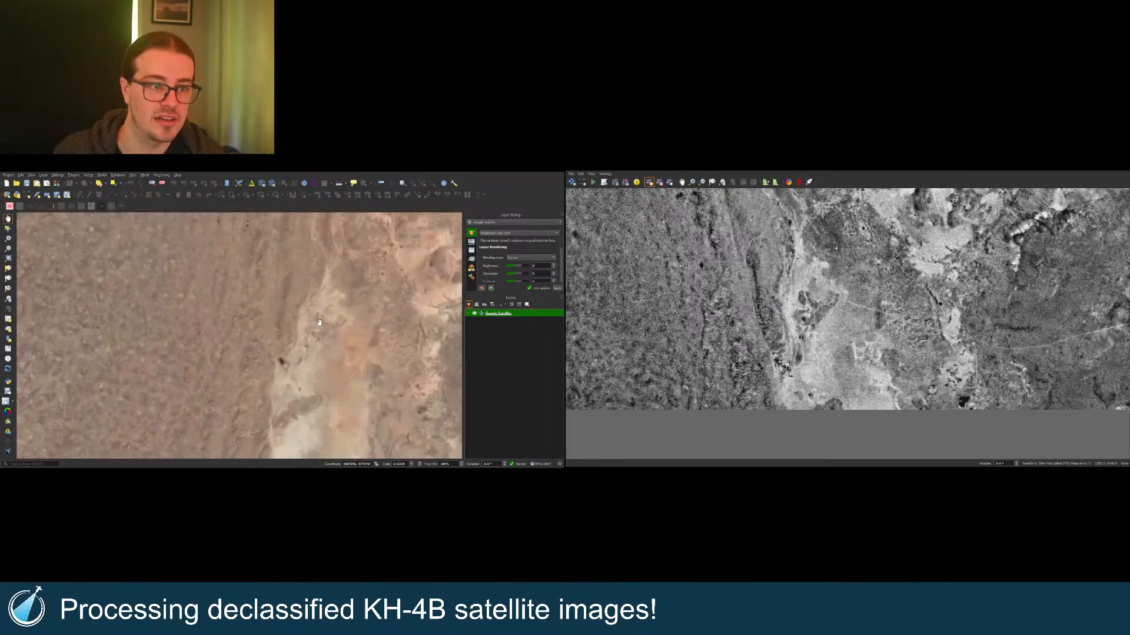
pyautogui.scroll(2, 304, 377)
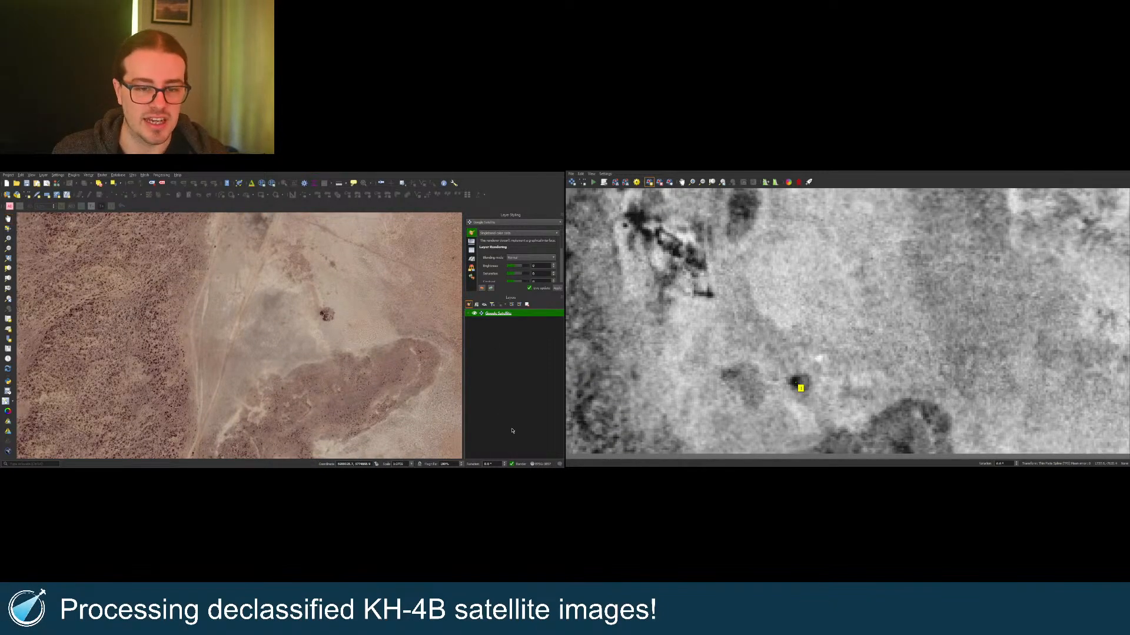
pyautogui.click(323, 315)
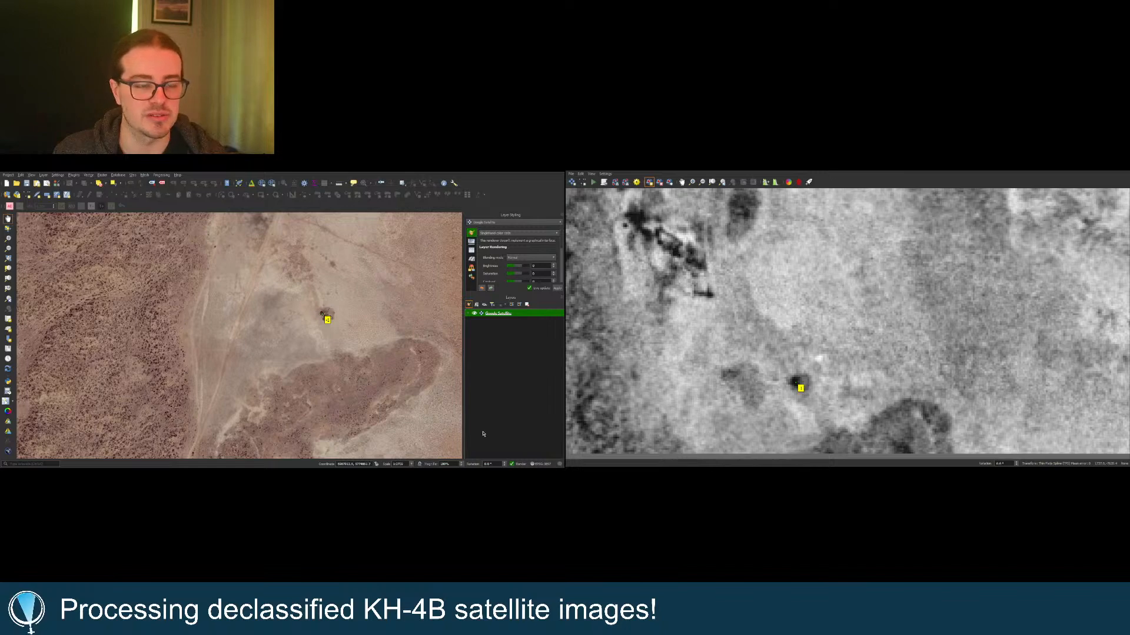
pyautogui.click(11, 406)
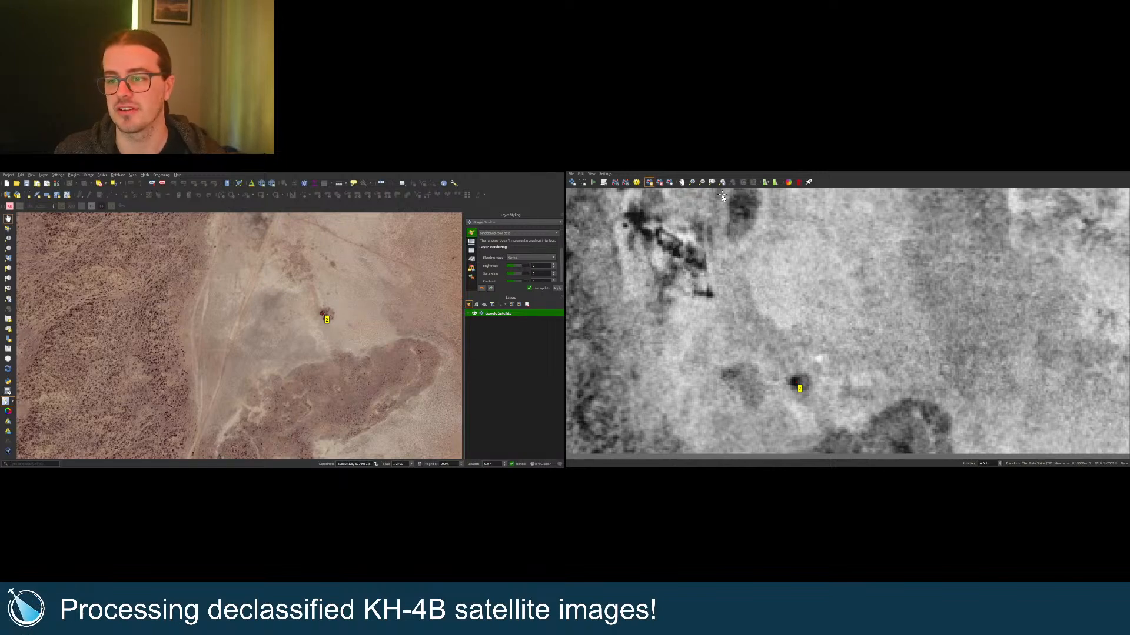
pyautogui.click(711, 183)
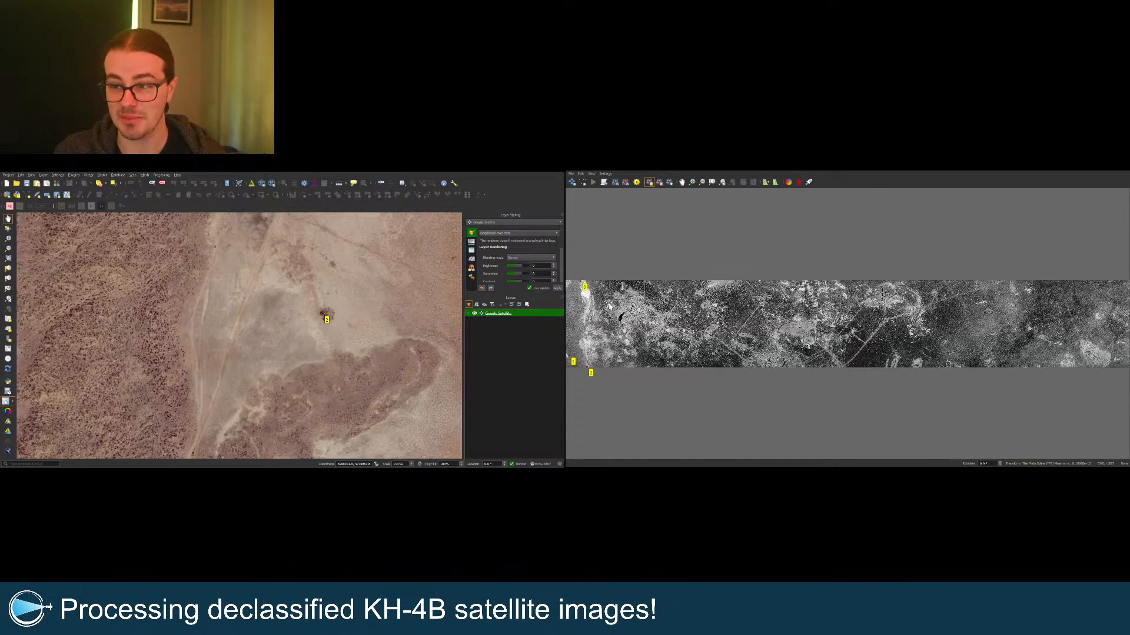
# Step: Add a fourth control point on the small dark spot beside the dark patch in the branching pale pan near the scan's lower-right corner, matched on the basemap
pyautogui.scroll(-2, 192, 340)
pyautogui.scroll(-6, 191, 339)
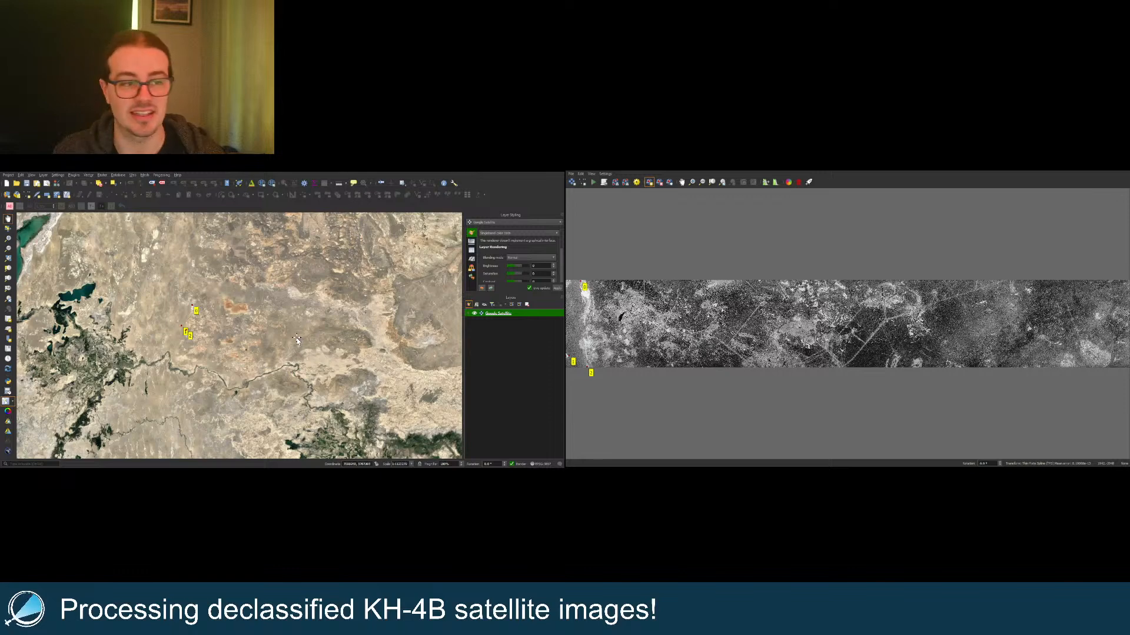
pyautogui.scroll(3, 294, 344)
pyautogui.scroll(10, 301, 359)
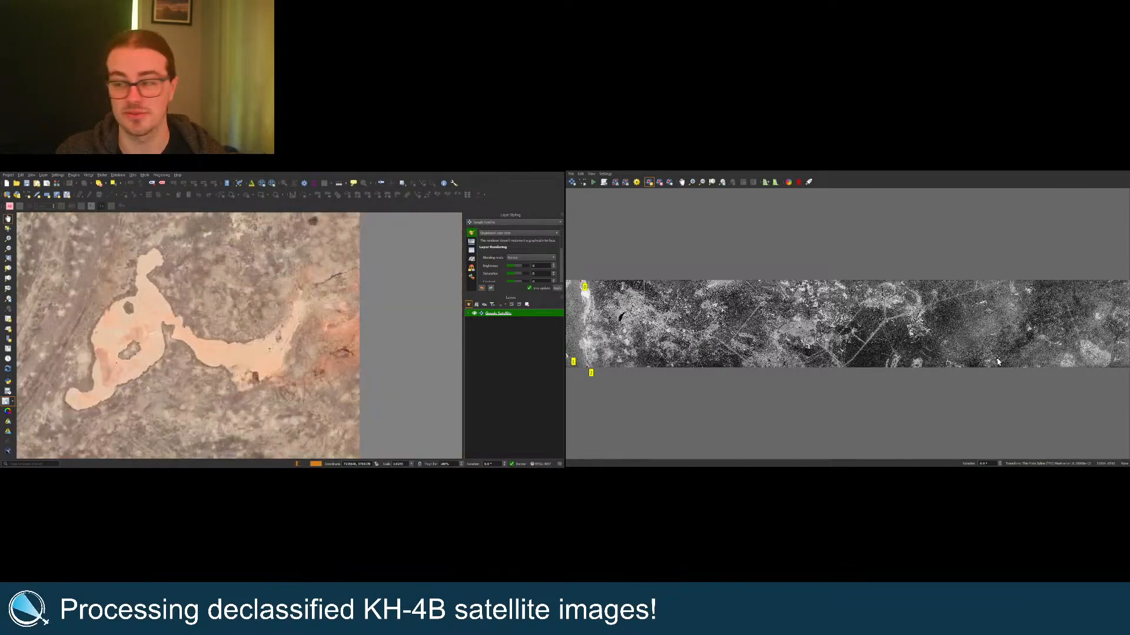
pyautogui.scroll(-1, 1118, 347)
pyautogui.scroll(5, 1081, 357)
pyautogui.scroll(3, 1000, 330)
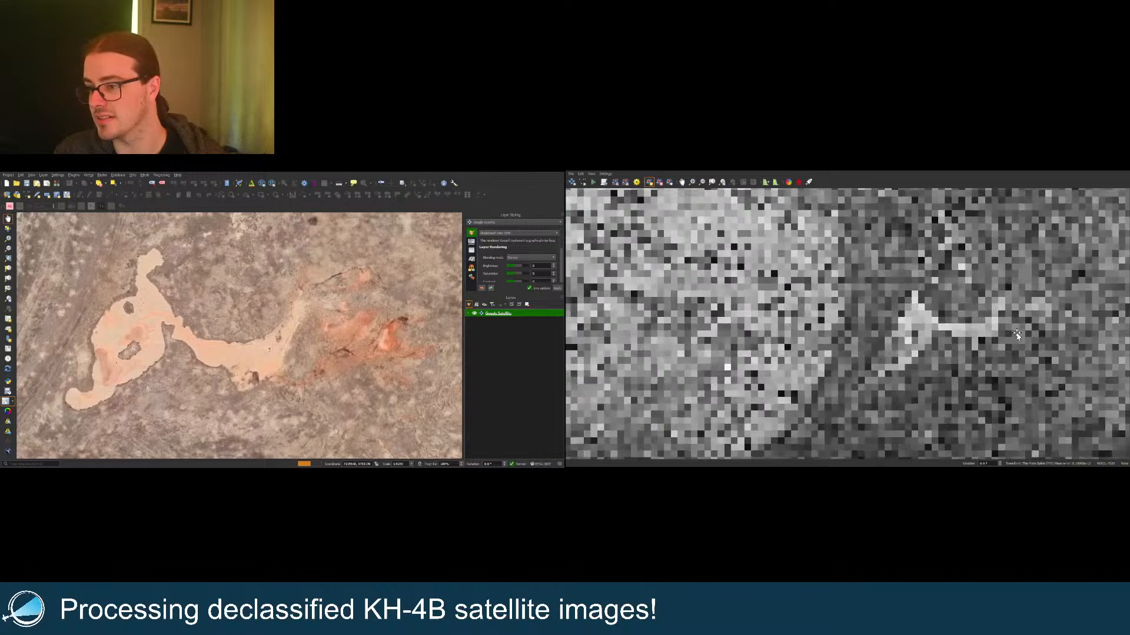
pyautogui.scroll(1, 981, 335)
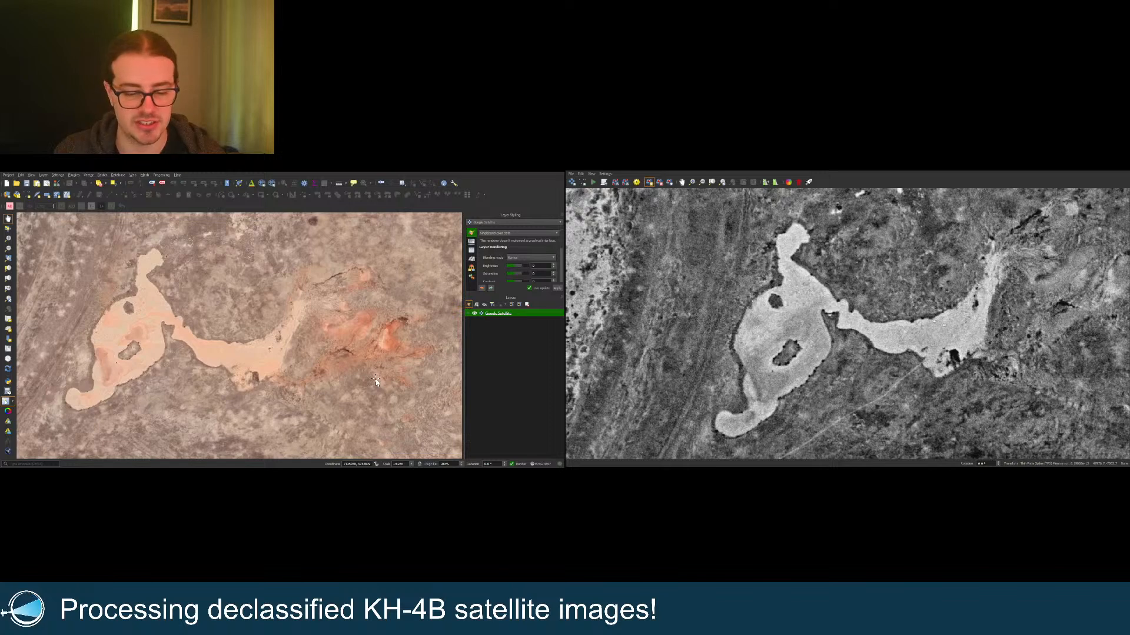
pyautogui.scroll(1, 277, 377)
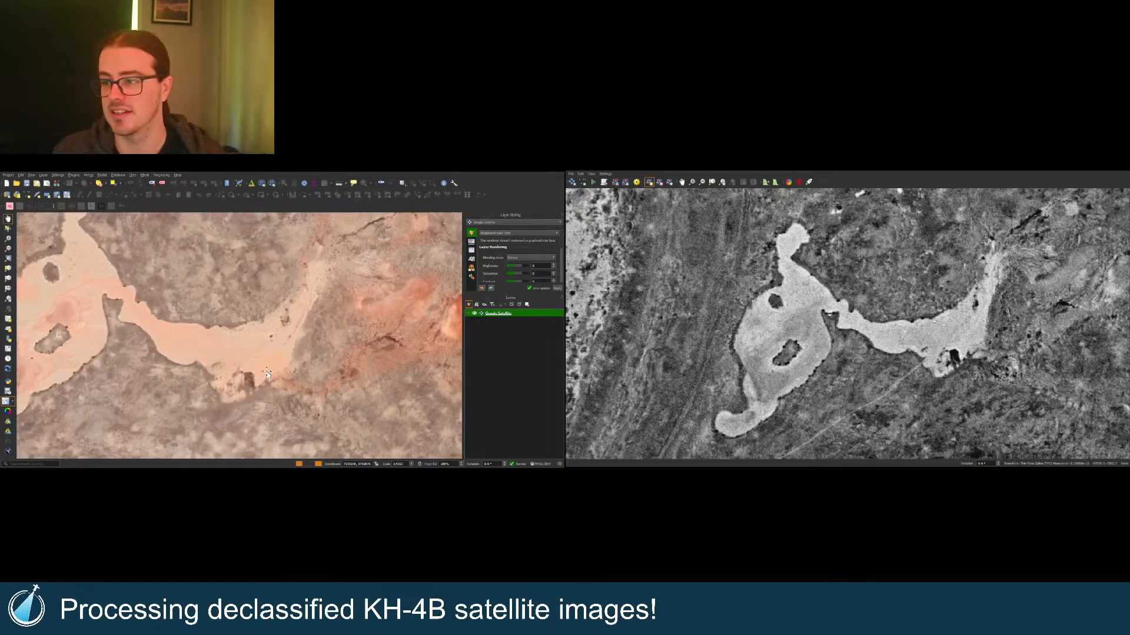
pyautogui.scroll(1, 249, 383)
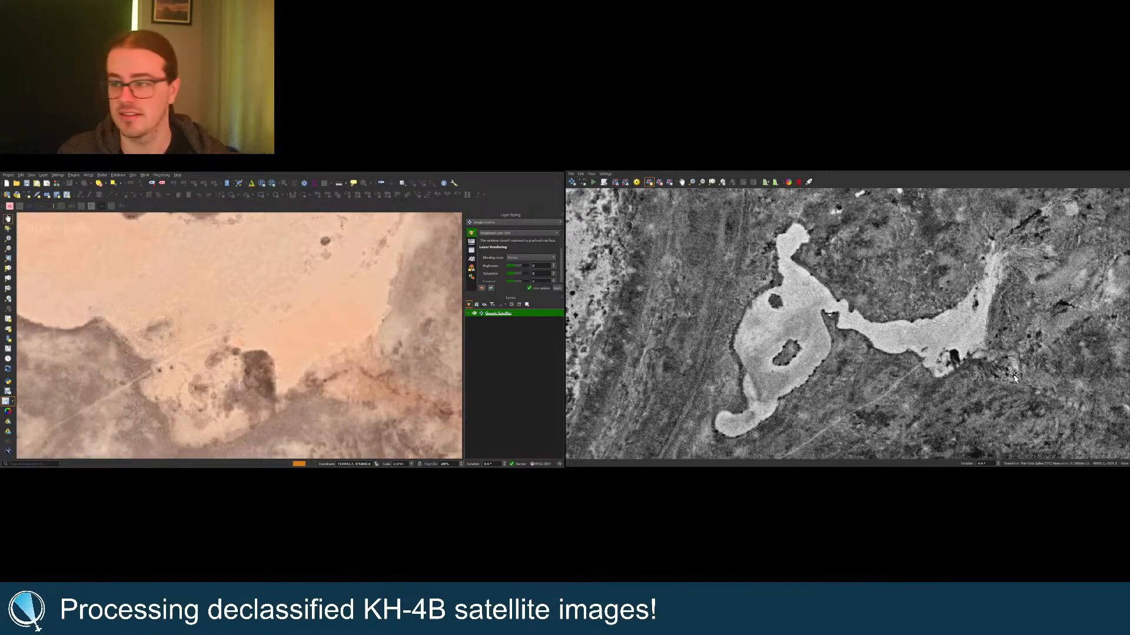
pyautogui.scroll(2, 971, 334)
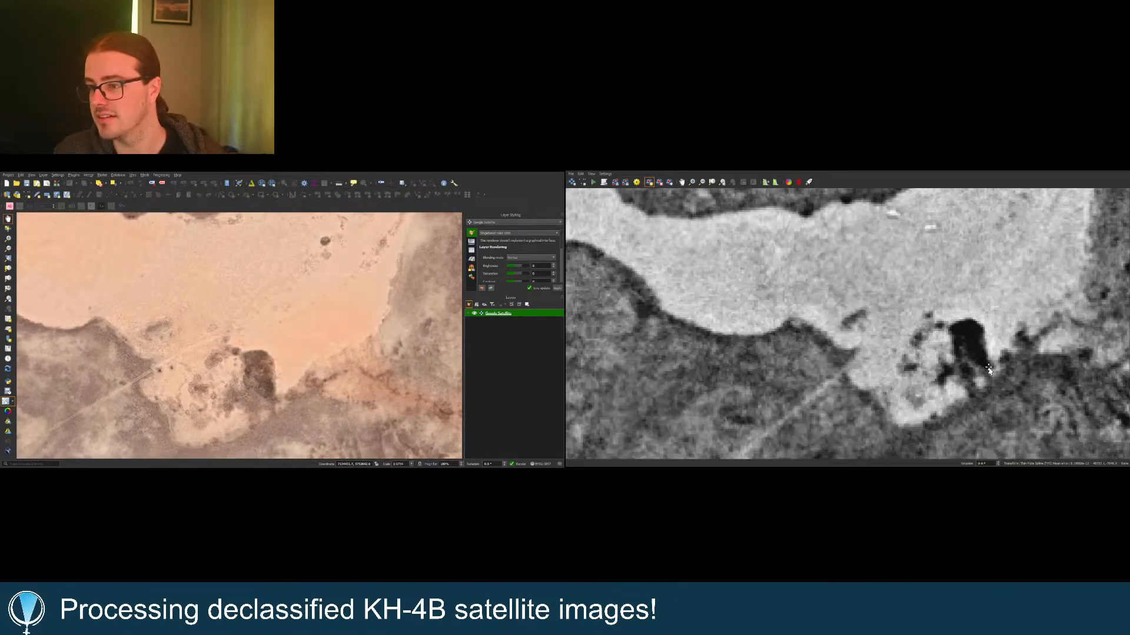
pyautogui.click(943, 330)
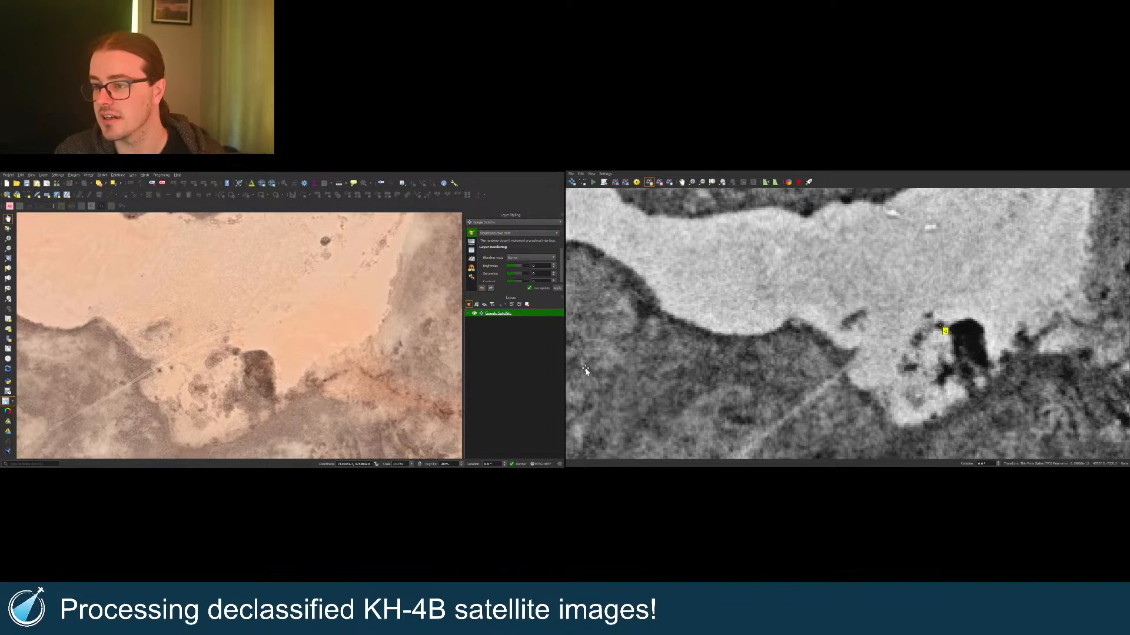
pyautogui.click(237, 353)
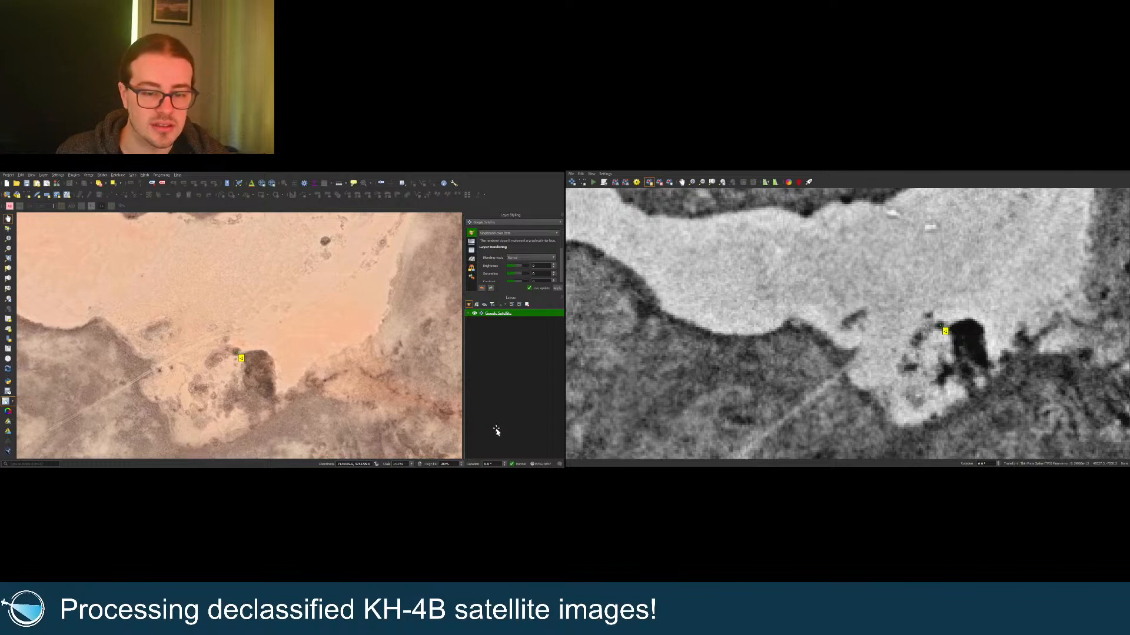
# Step: Show the full scan strip and examine its upper-right corner for landmarks, with the basemap covering the terrain around the fourth control point
pyautogui.scroll(-8, 873, 380)
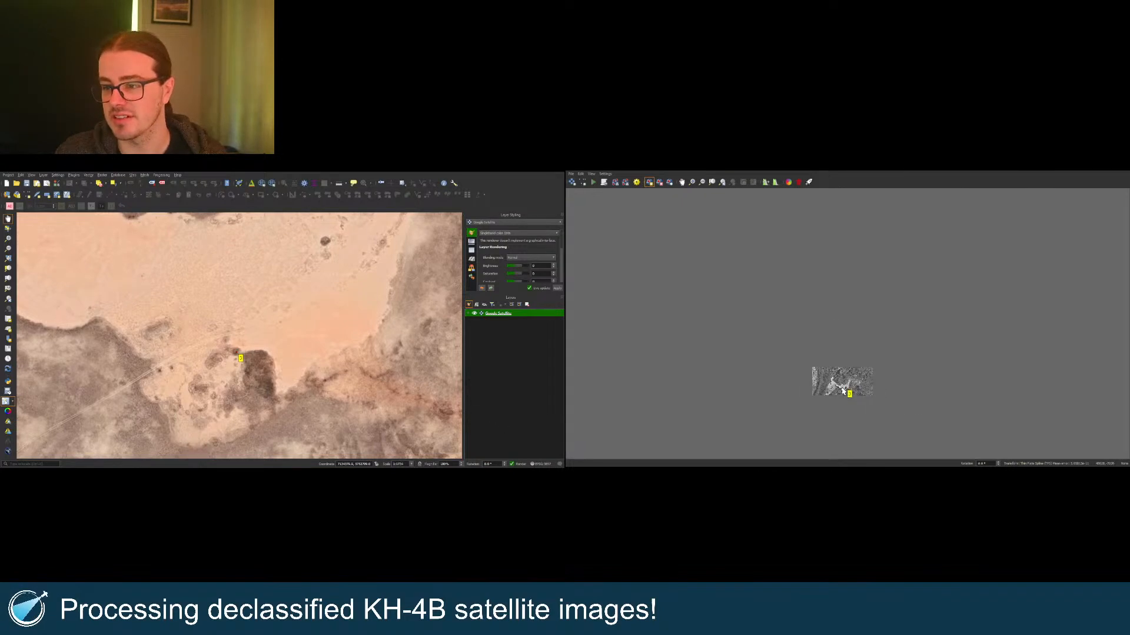
pyautogui.click(712, 182)
pyautogui.scroll(-4, 281, 377)
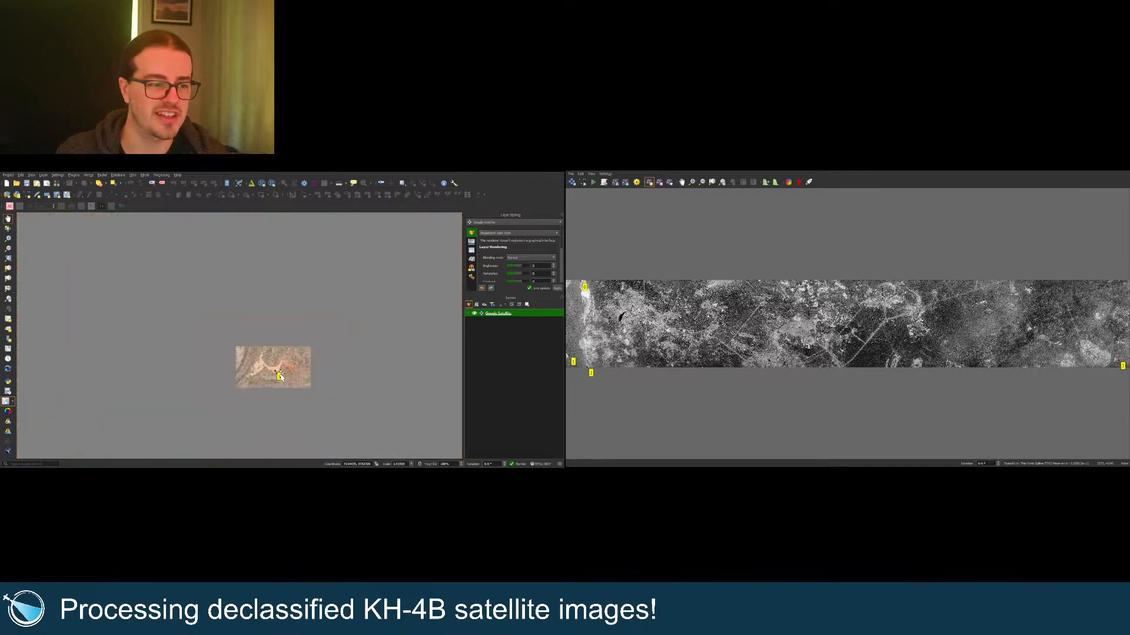
pyautogui.scroll(-4, 281, 377)
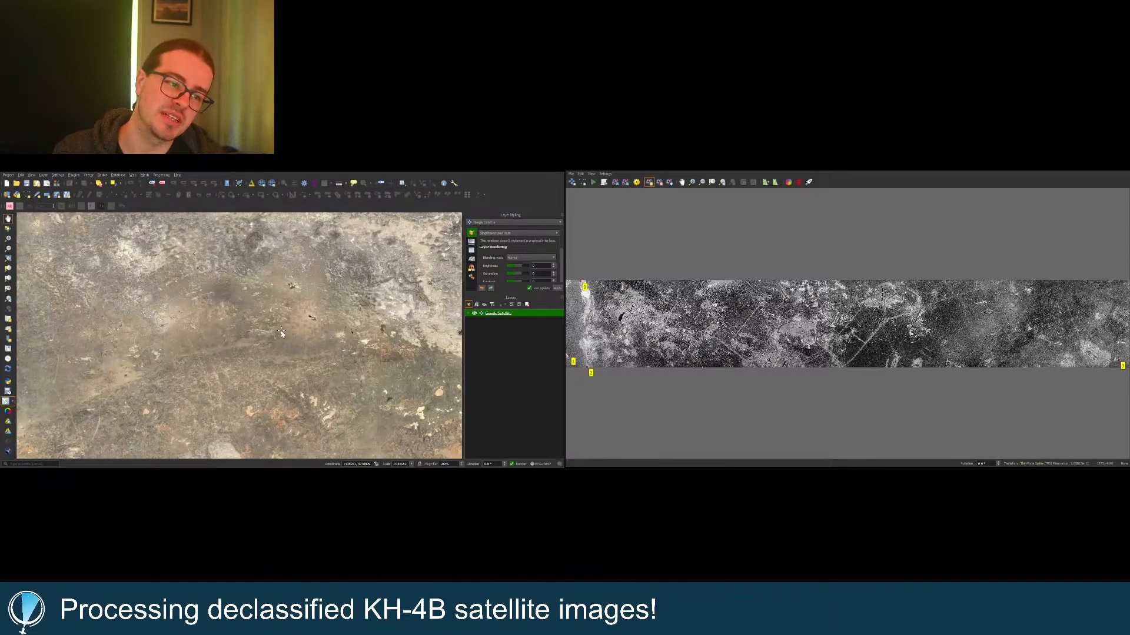
pyautogui.scroll(4, 282, 335)
pyautogui.scroll(-2, 320, 335)
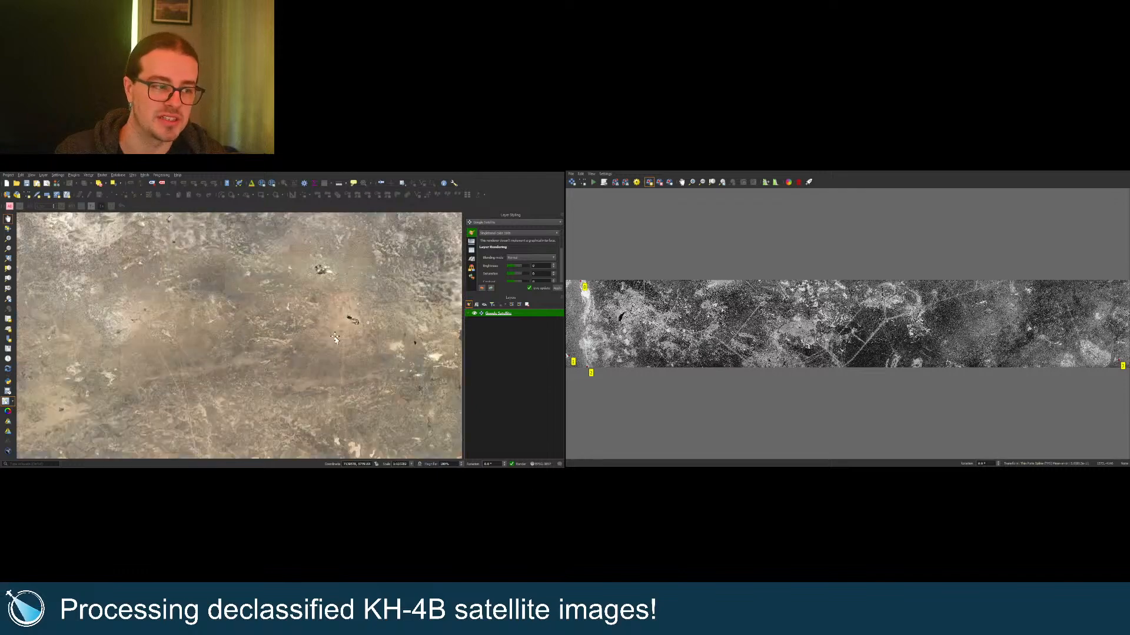
pyautogui.scroll(-1, 785, 312)
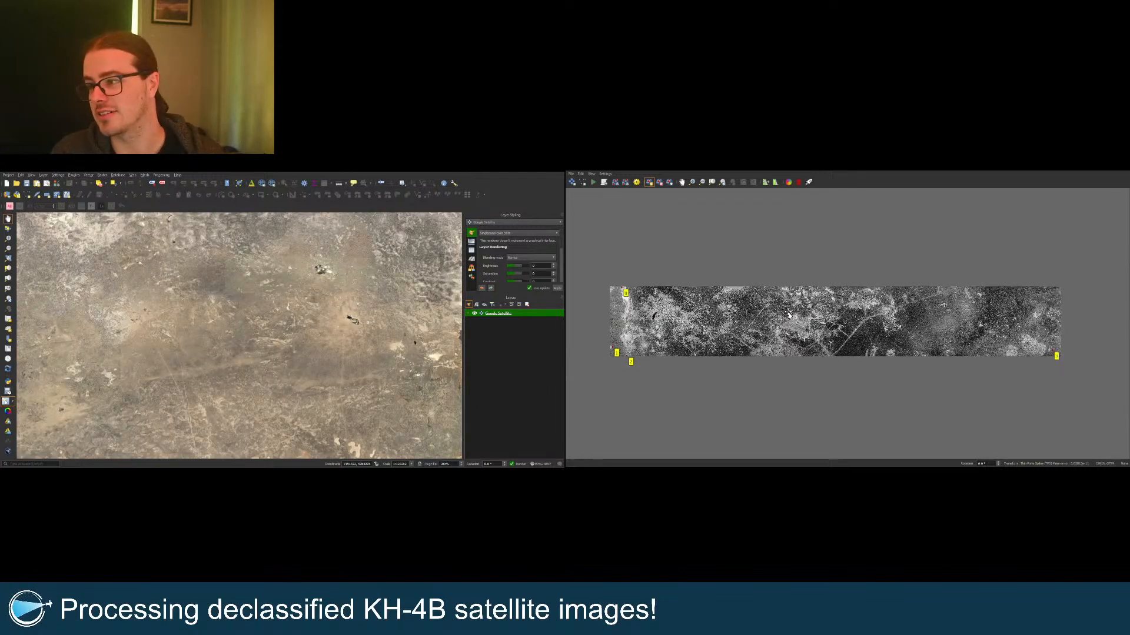
pyautogui.scroll(5, 1089, 285)
pyautogui.scroll(3, 955, 303)
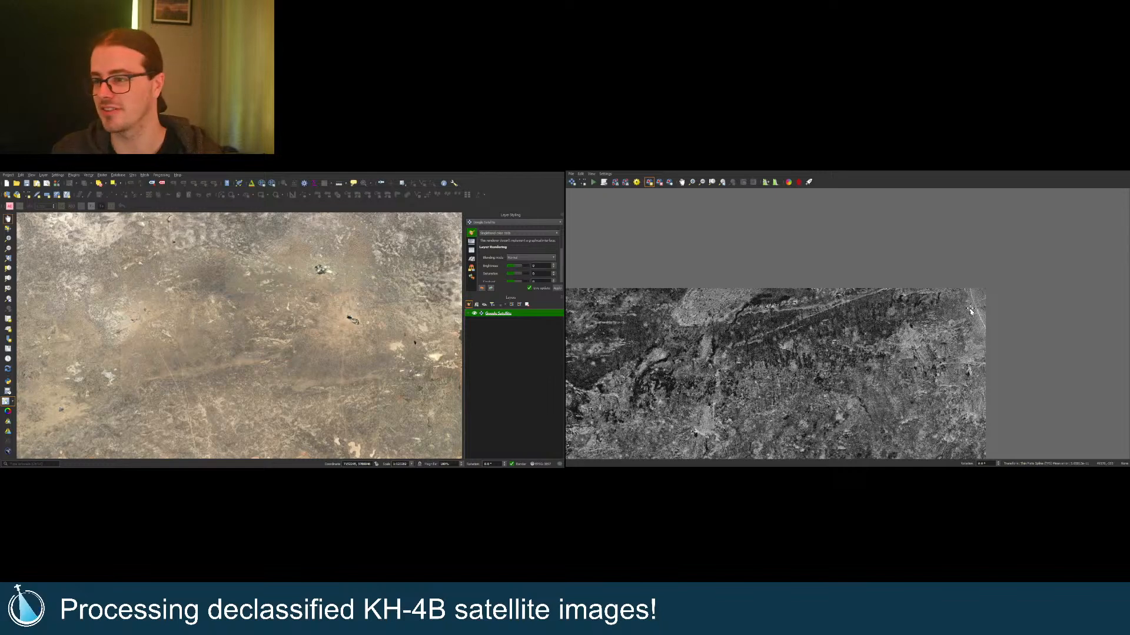
# Step: Compare terrain patterns near the scan's upper-right corner with the basemap to find a matching landmark
pyautogui.scroll(5, 970, 302)
pyautogui.scroll(4, 300, 286)
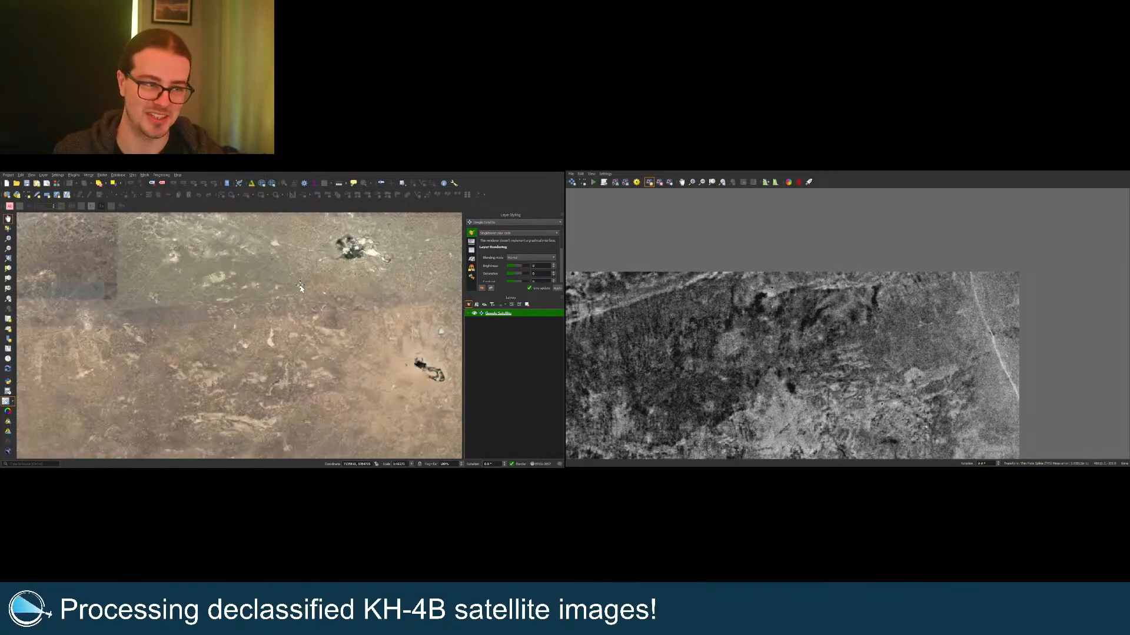
pyautogui.scroll(-3, 359, 305)
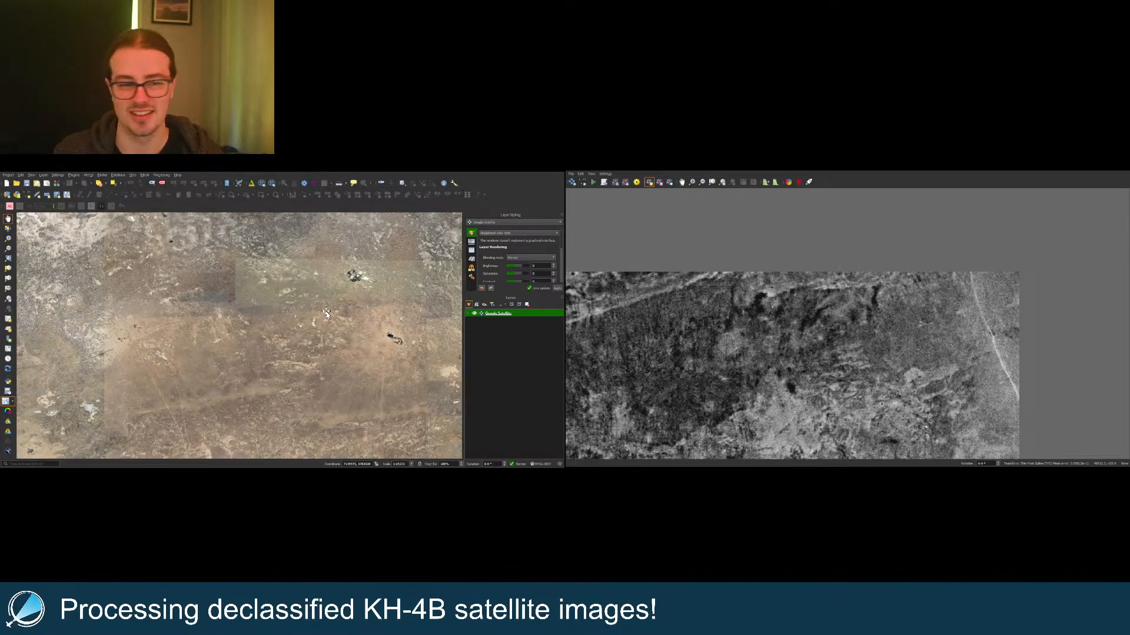
pyautogui.scroll(-3, 812, 344)
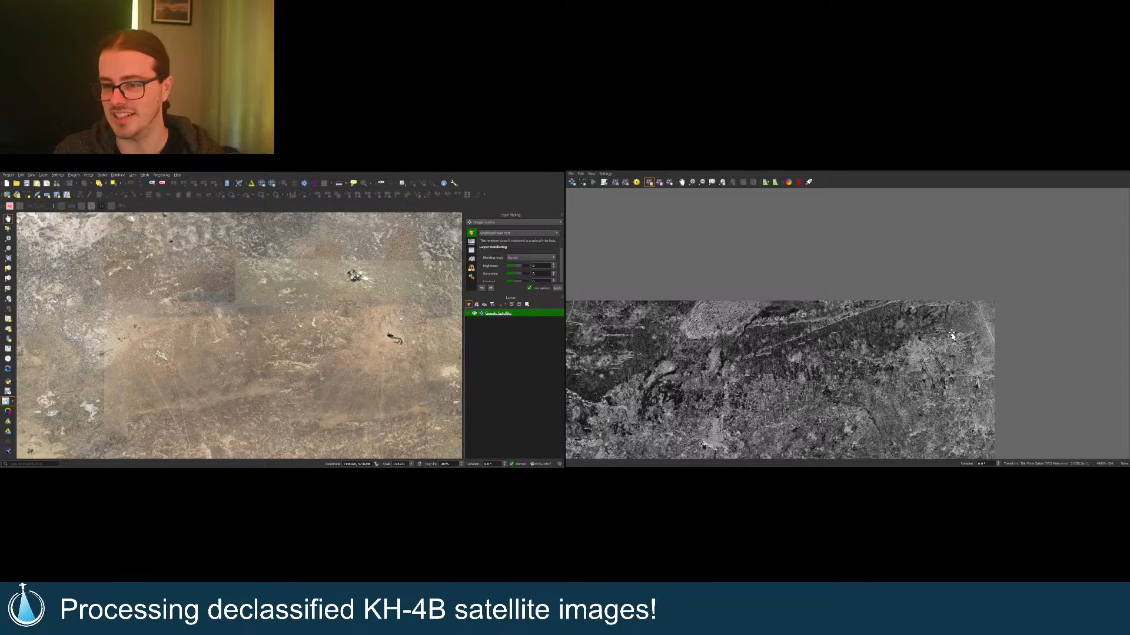
pyautogui.scroll(3, 323, 330)
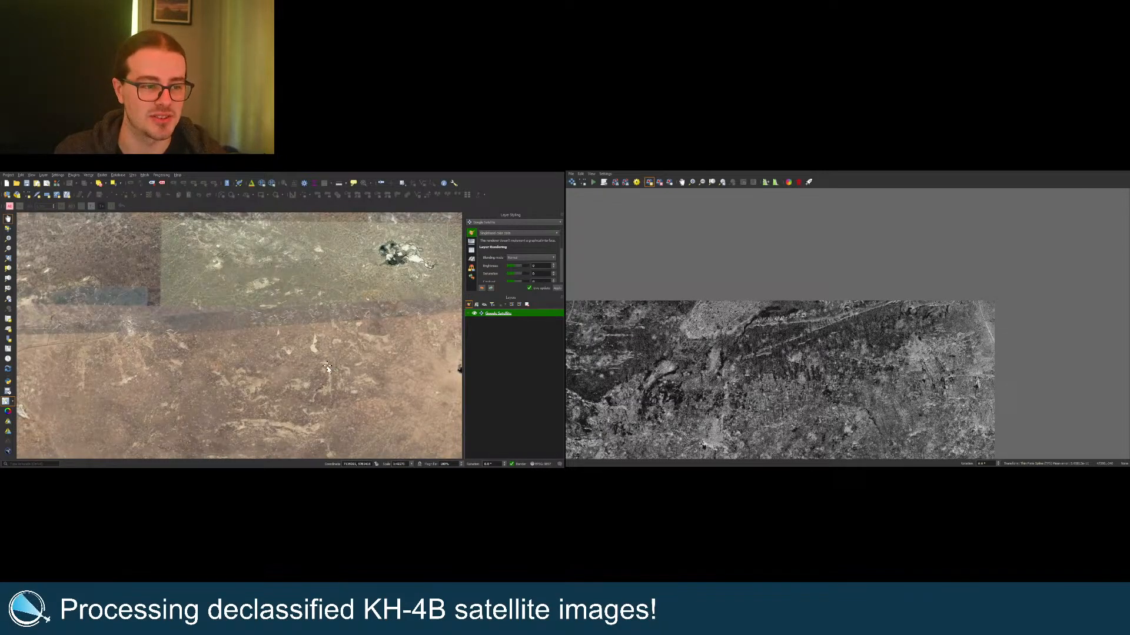
pyautogui.scroll(2, 416, 368)
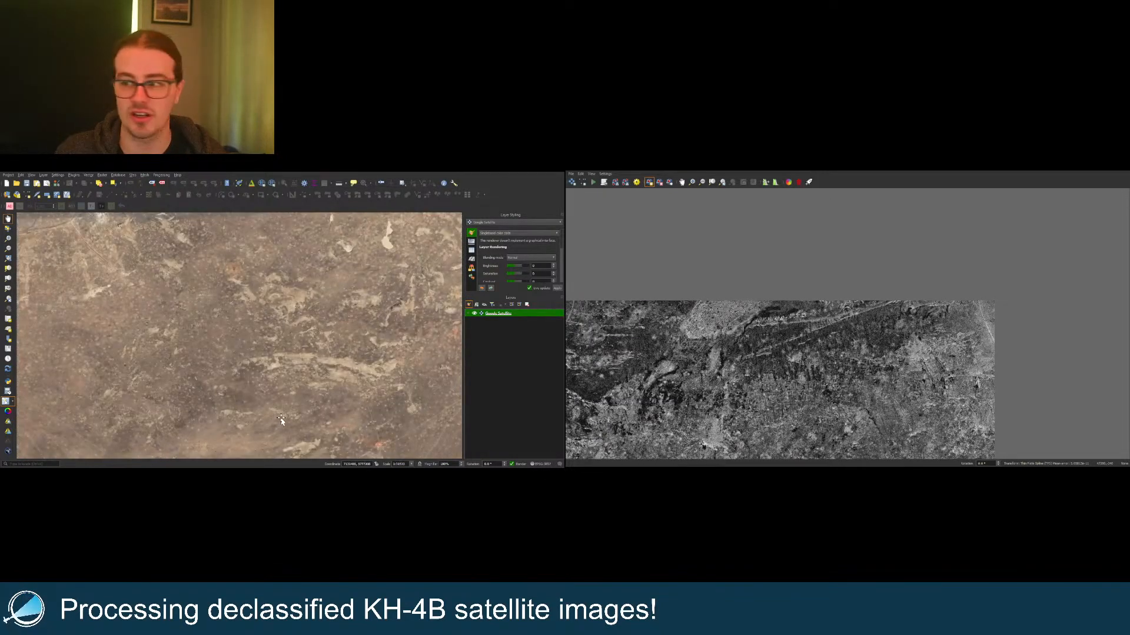
pyautogui.scroll(-1, 1072, 250)
pyautogui.scroll(-1, 1065, 250)
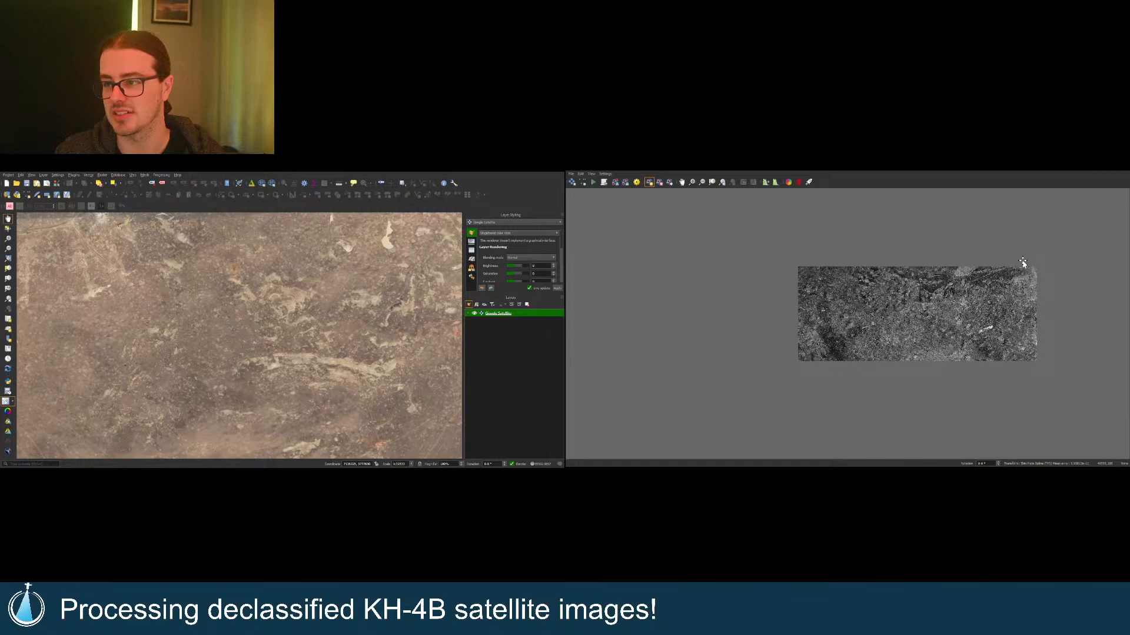
pyautogui.scroll(1, 1027, 268)
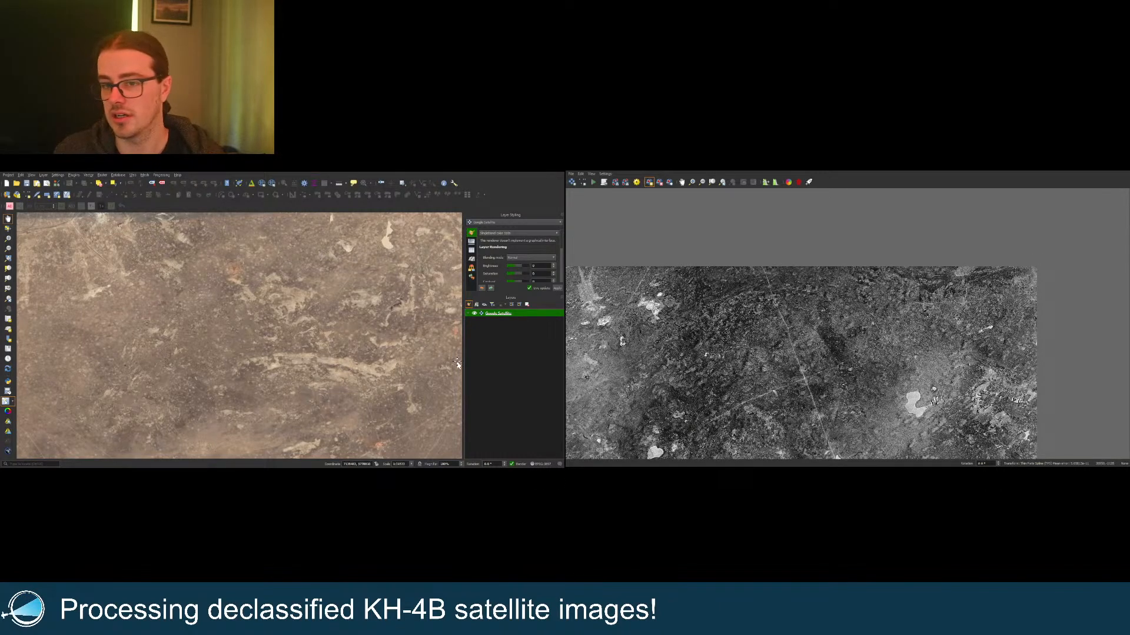
# Step: Trace the basemap northeast from the kidney-shaped white pan and linear track, comparing it with the scan's upper-right area
pyautogui.scroll(-4, 356, 315)
pyautogui.moveTo(323, 340); pyautogui.dragTo(264, 339)
pyautogui.scroll(-4, 1005, 329)
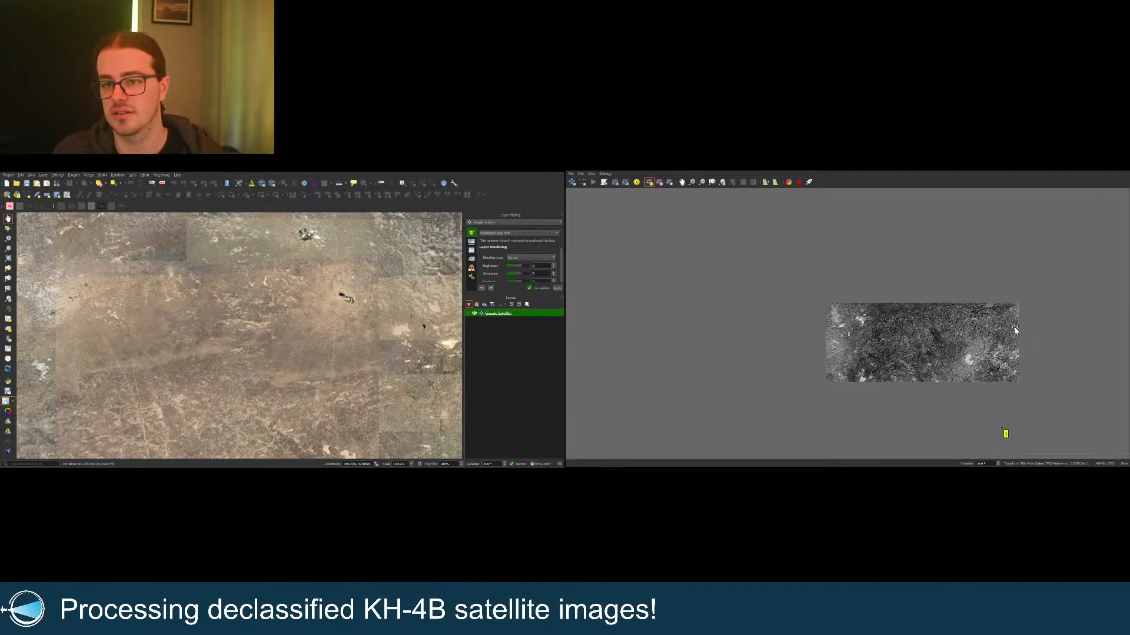
pyautogui.moveTo(204, 346); pyautogui.dragTo(292, 290)
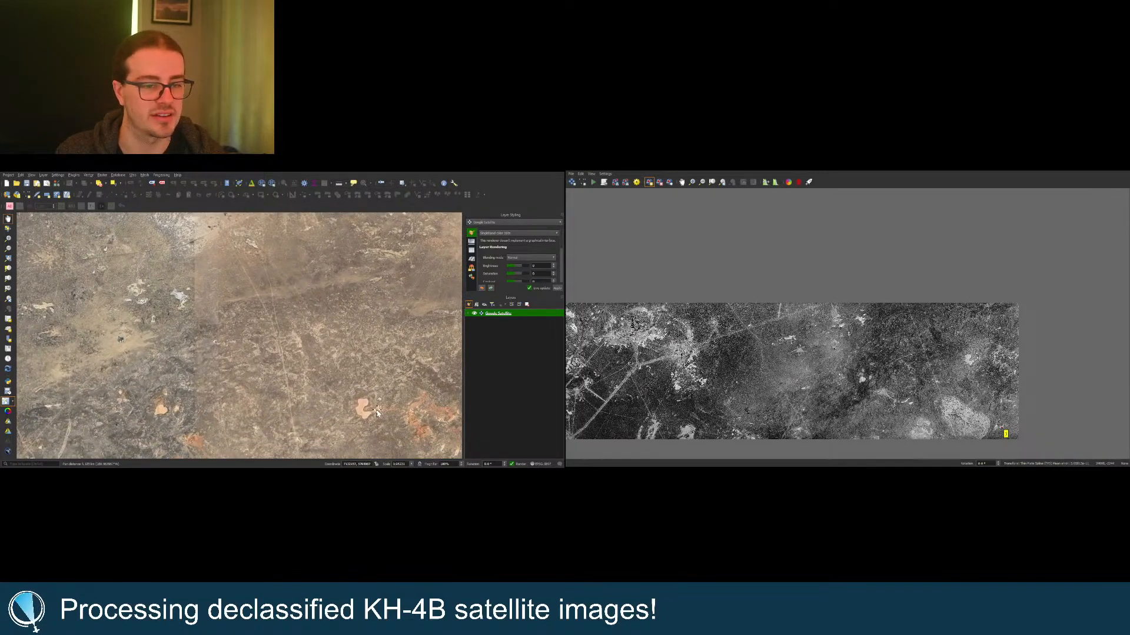
pyautogui.scroll(2, 377, 412)
pyautogui.scroll(2, 1021, 343)
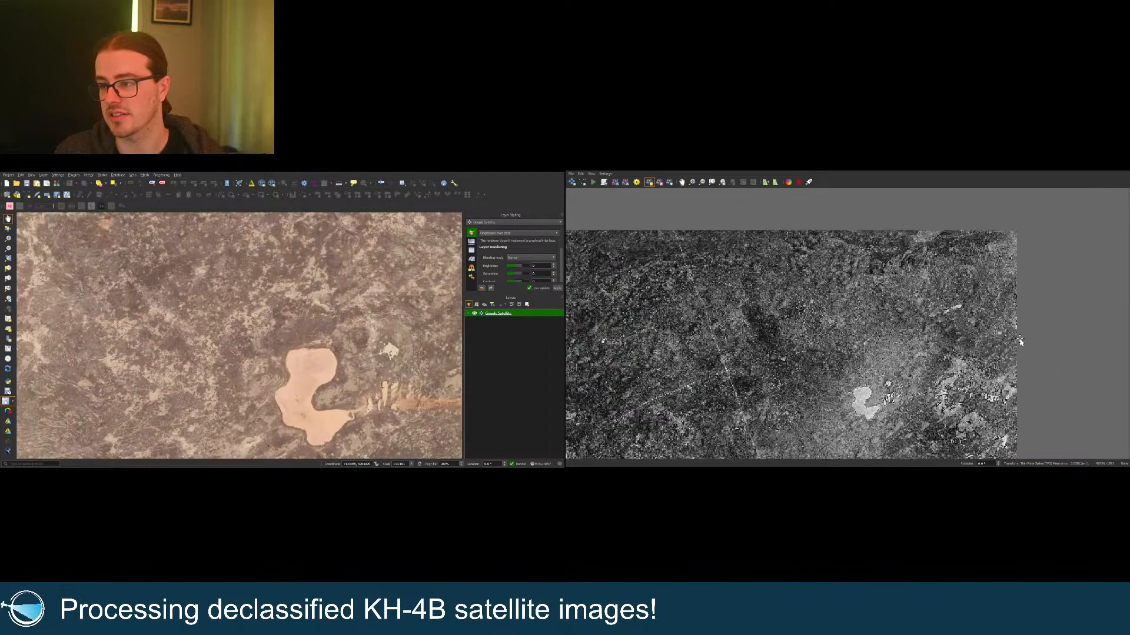
pyautogui.moveTo(318, 355); pyautogui.dragTo(251, 419)
pyautogui.scroll(-4, 251, 419)
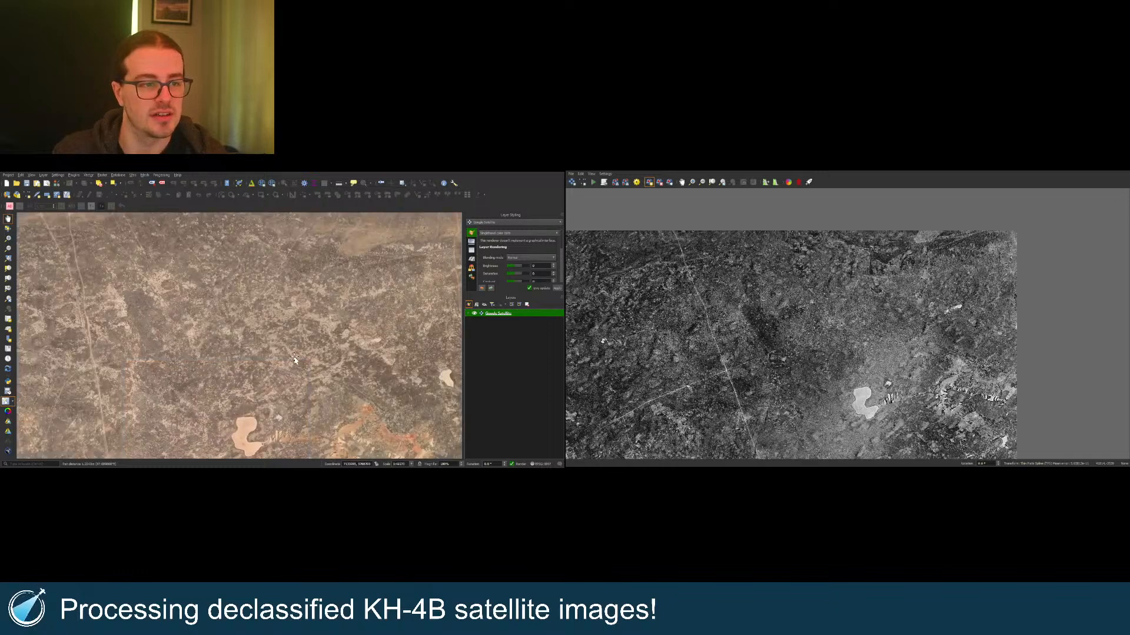
pyautogui.moveTo(295, 360); pyautogui.dragTo(261, 373)
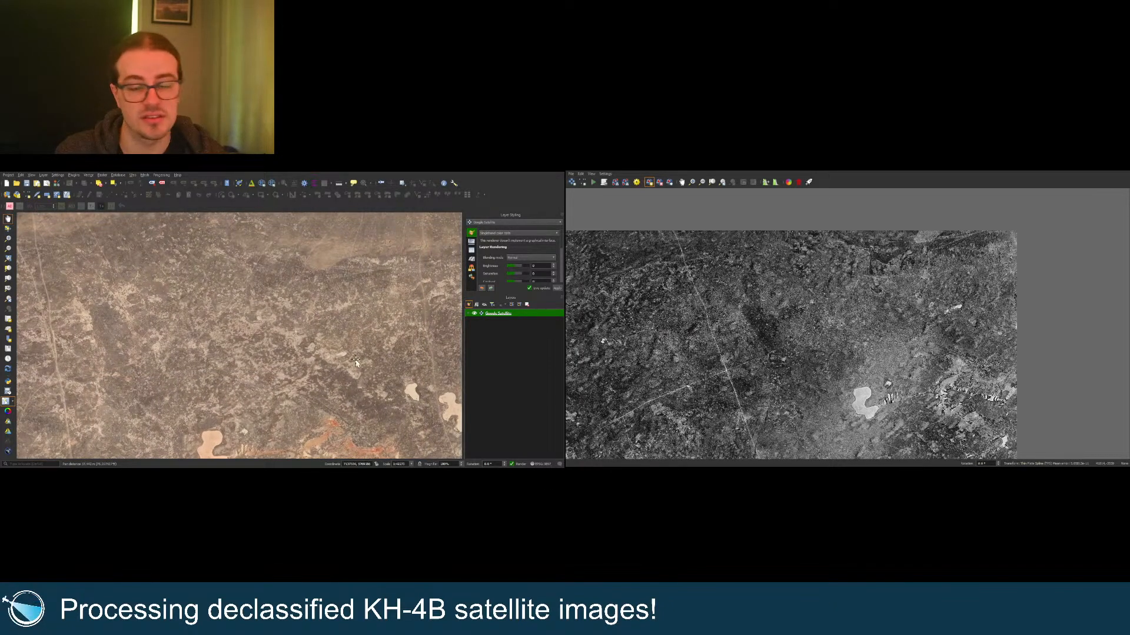
pyautogui.scroll(2, 363, 355)
pyautogui.moveTo(355, 337); pyautogui.dragTo(308, 405)
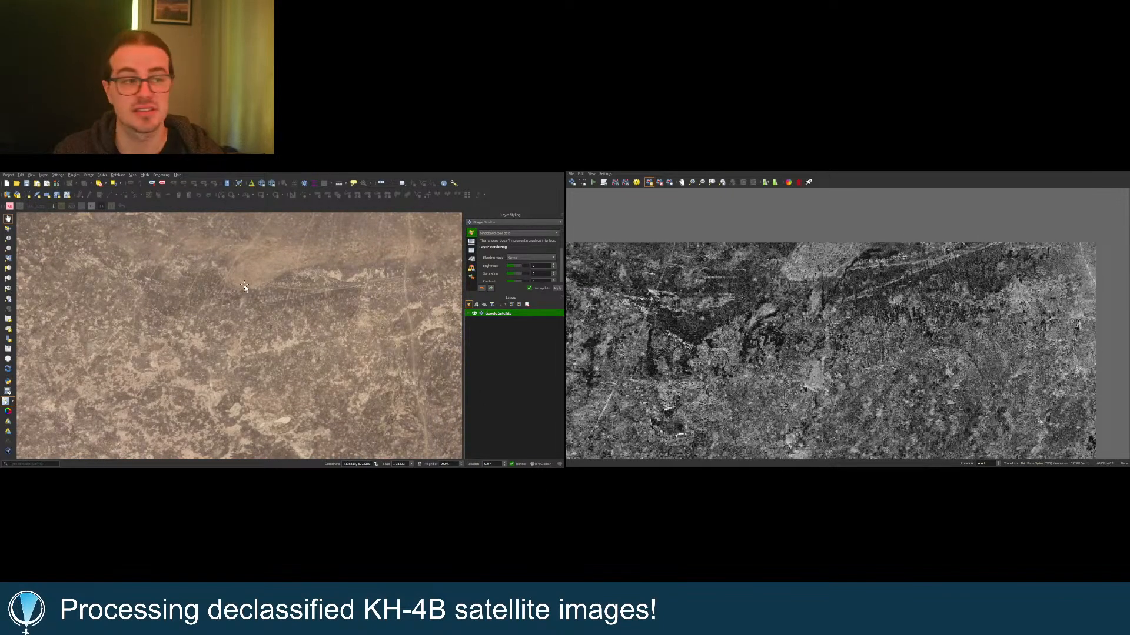
pyautogui.scroll(-1, 918, 377)
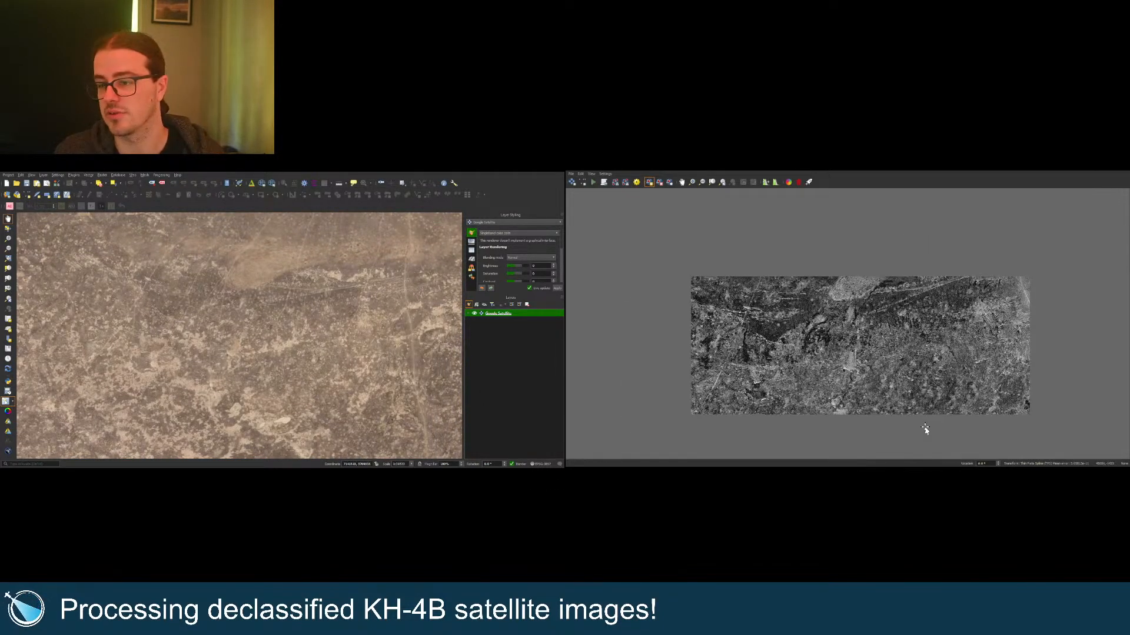
# Step: Add a fifth control point at the dark notch on the elongated white pan's southern shore near the scan's eastern end, matched on the basemap
pyautogui.scroll(5, 925, 429)
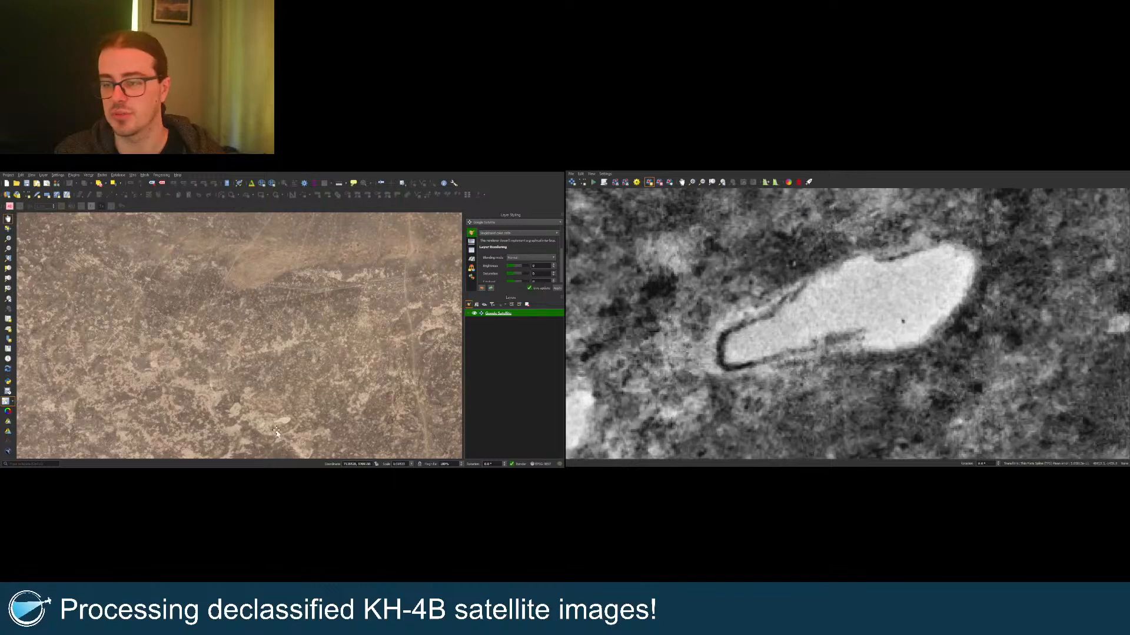
pyautogui.scroll(10, 273, 432)
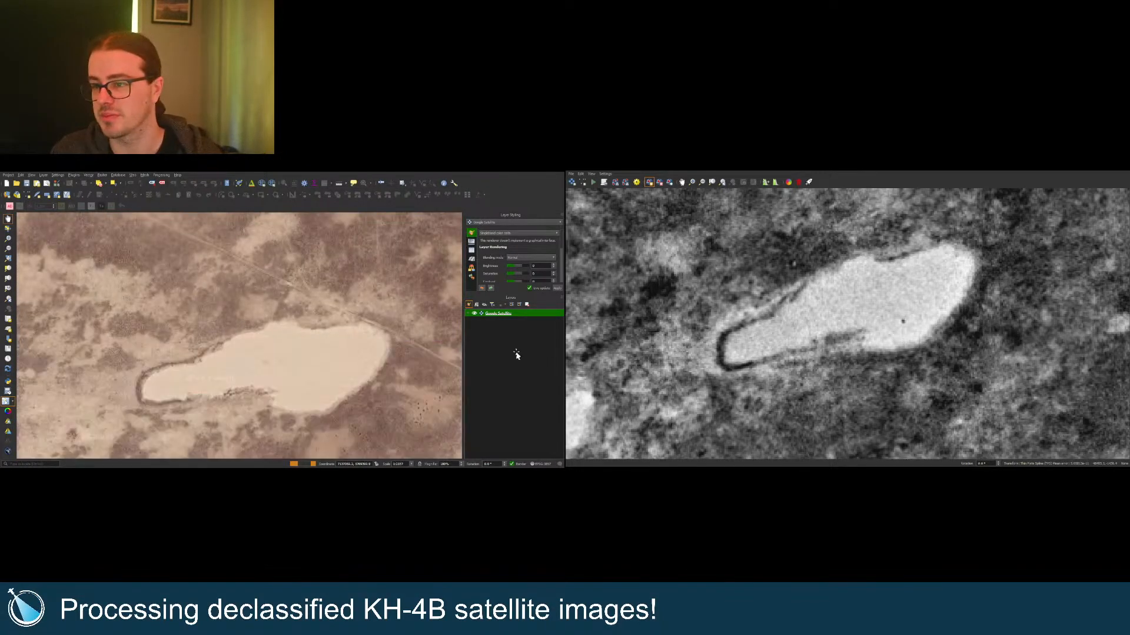
pyautogui.scroll(2, 357, 390)
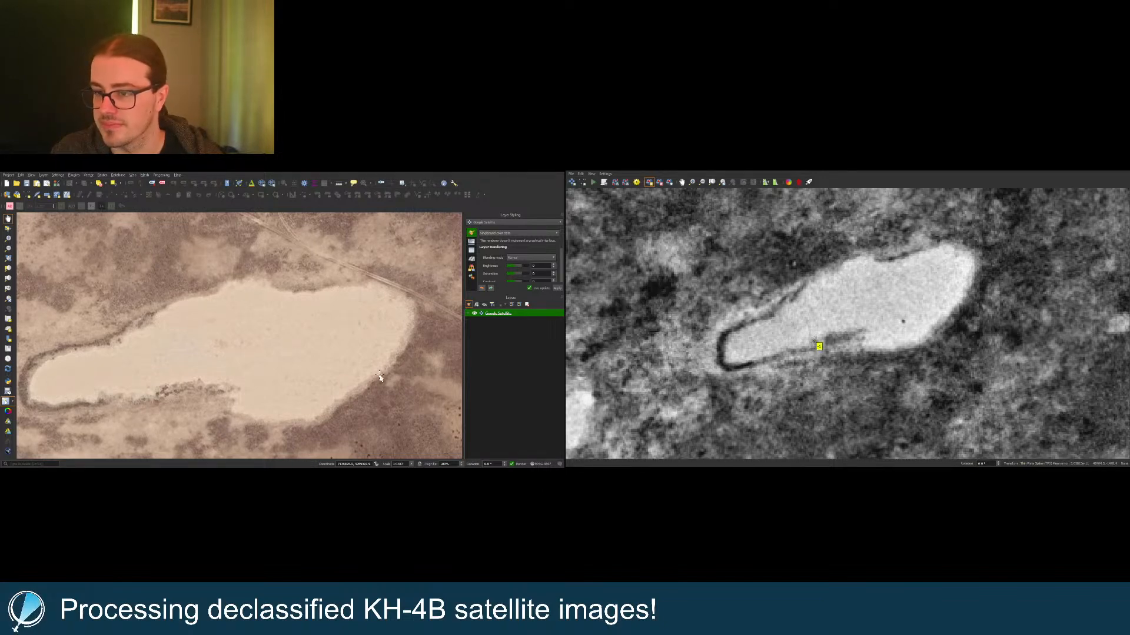
pyautogui.click(166, 393)
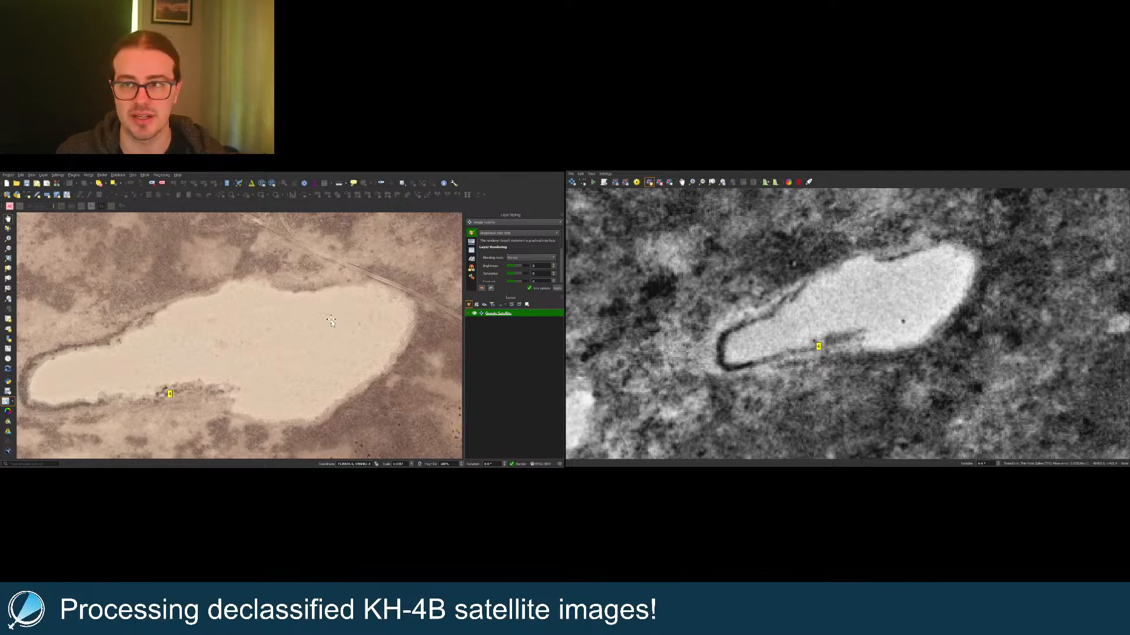
pyautogui.scroll(-5, 331, 321)
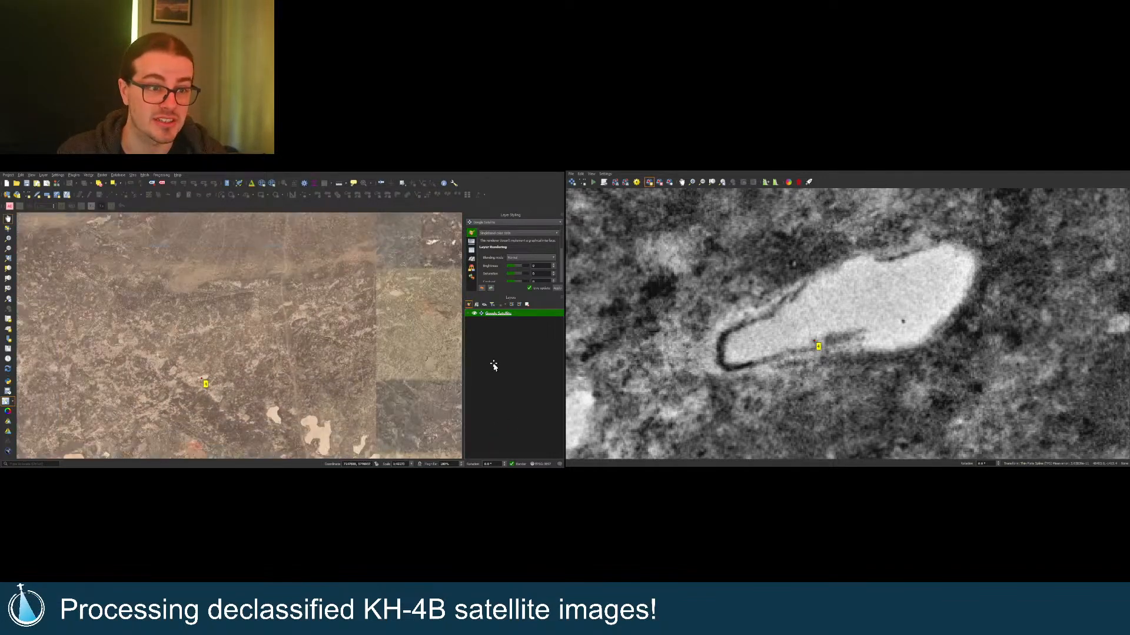
pyautogui.scroll(-5, 685, 351)
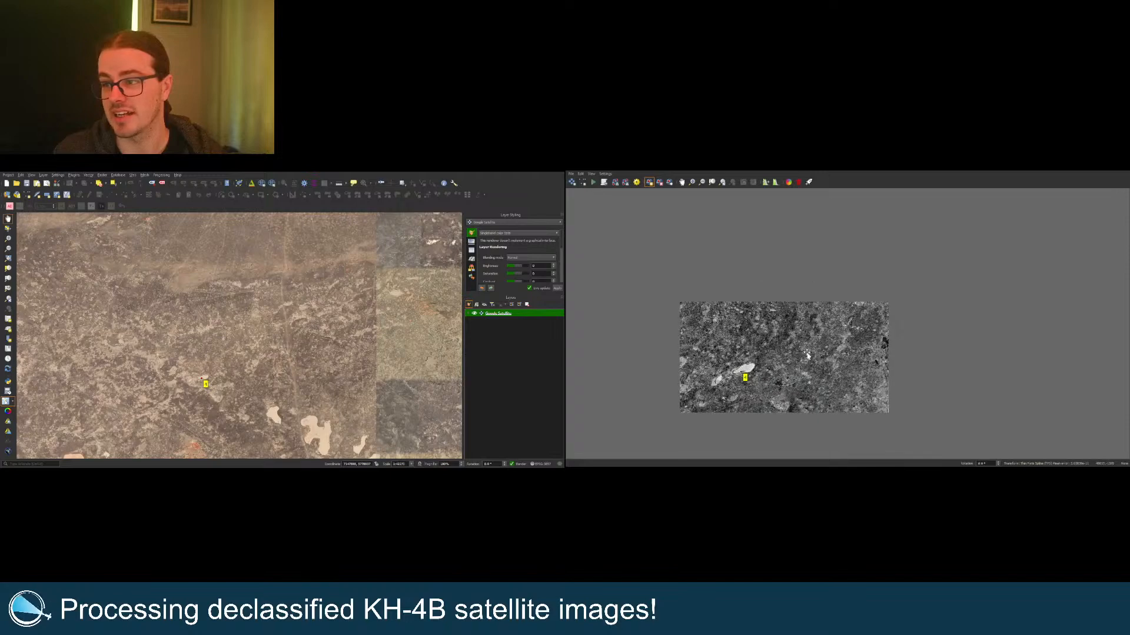
# Step: Add a sixth control point on the pale streaked slope east of the dark channel near the scan's upper-right corner, matched on the basemap
pyautogui.scroll(1, 814, 347)
pyautogui.scroll(-2, 817, 346)
pyautogui.scroll(1, 837, 259)
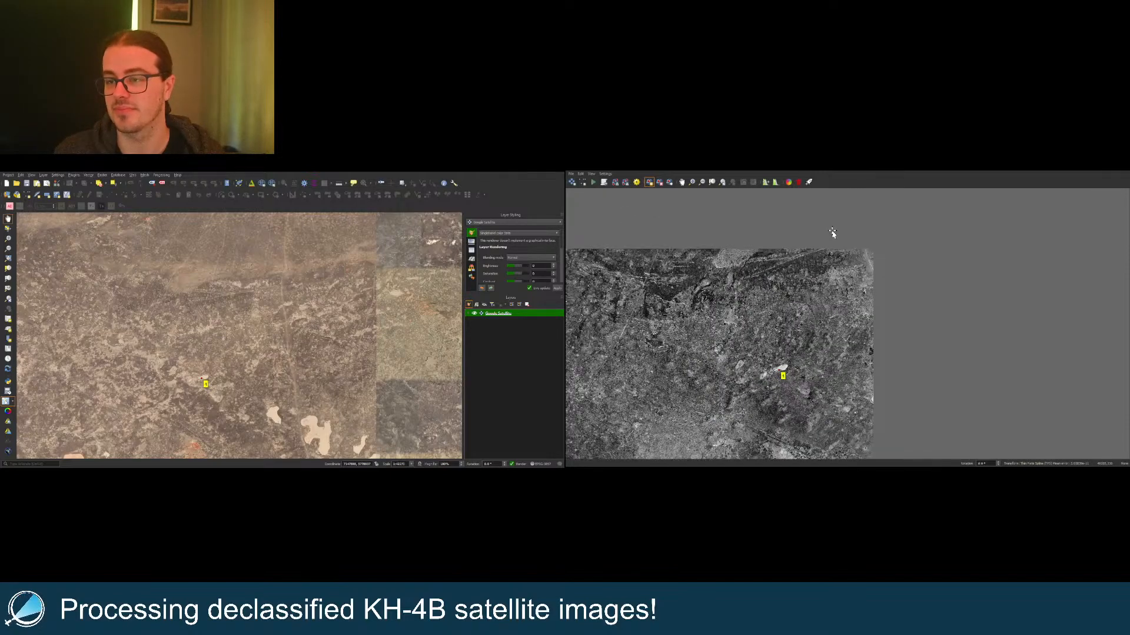
pyautogui.scroll(4, 207, 306)
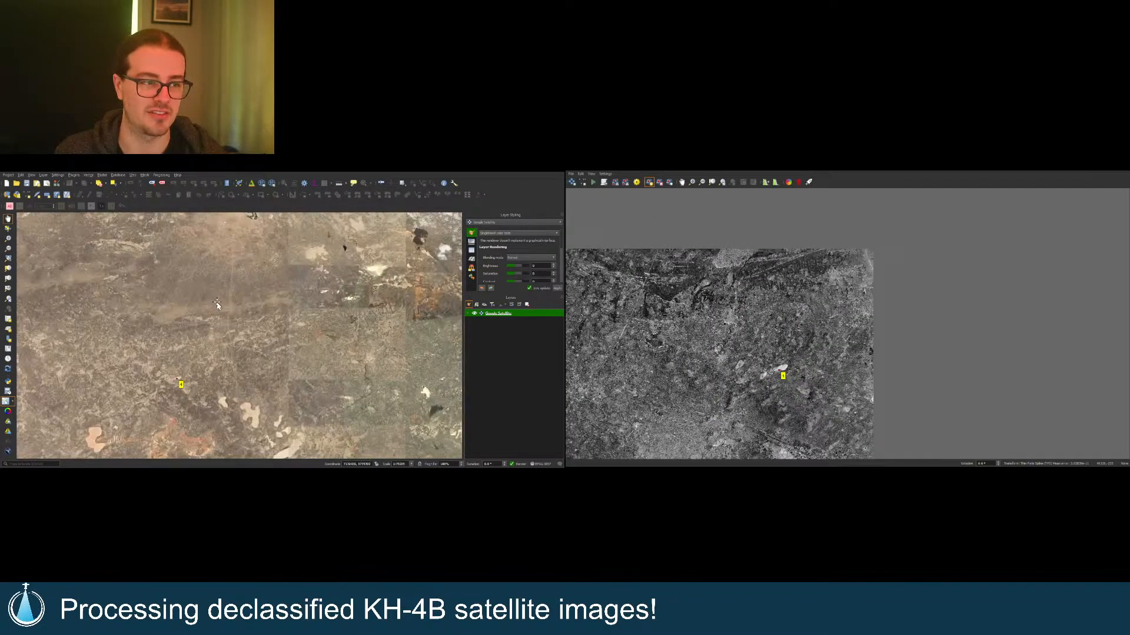
pyautogui.moveTo(207, 328); pyautogui.dragTo(258, 319)
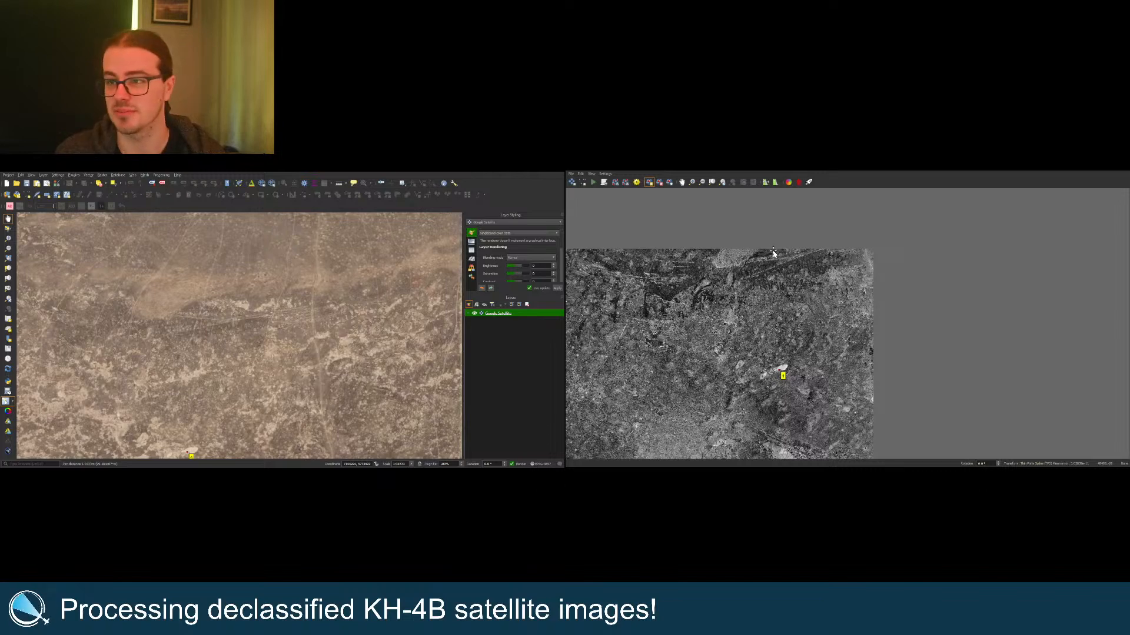
pyautogui.scroll(2, 773, 253)
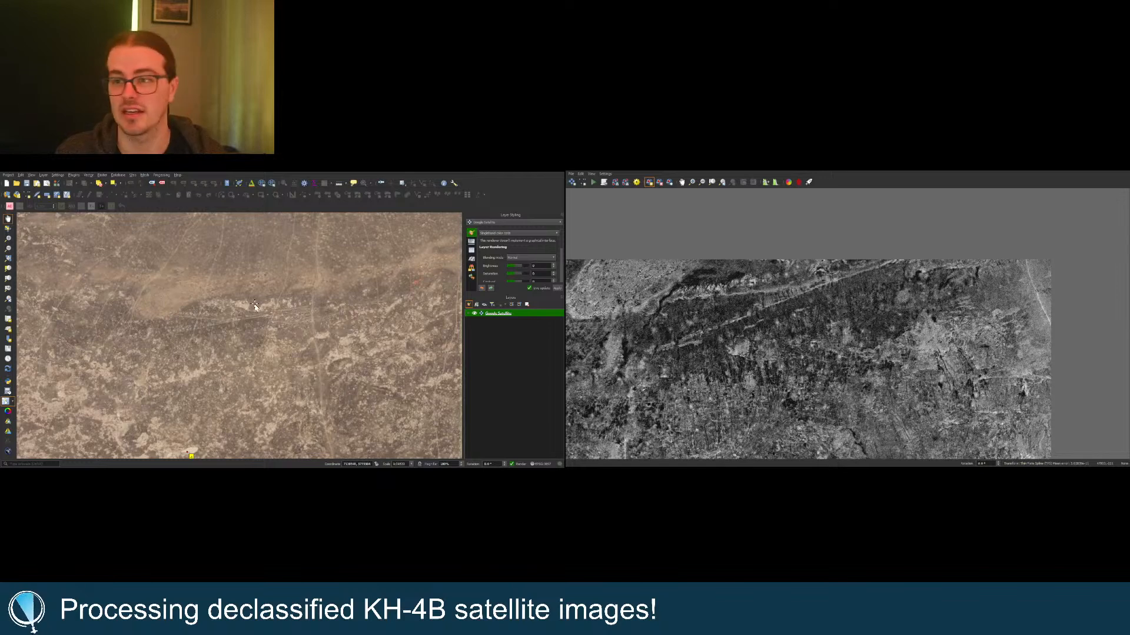
pyautogui.scroll(3, 159, 316)
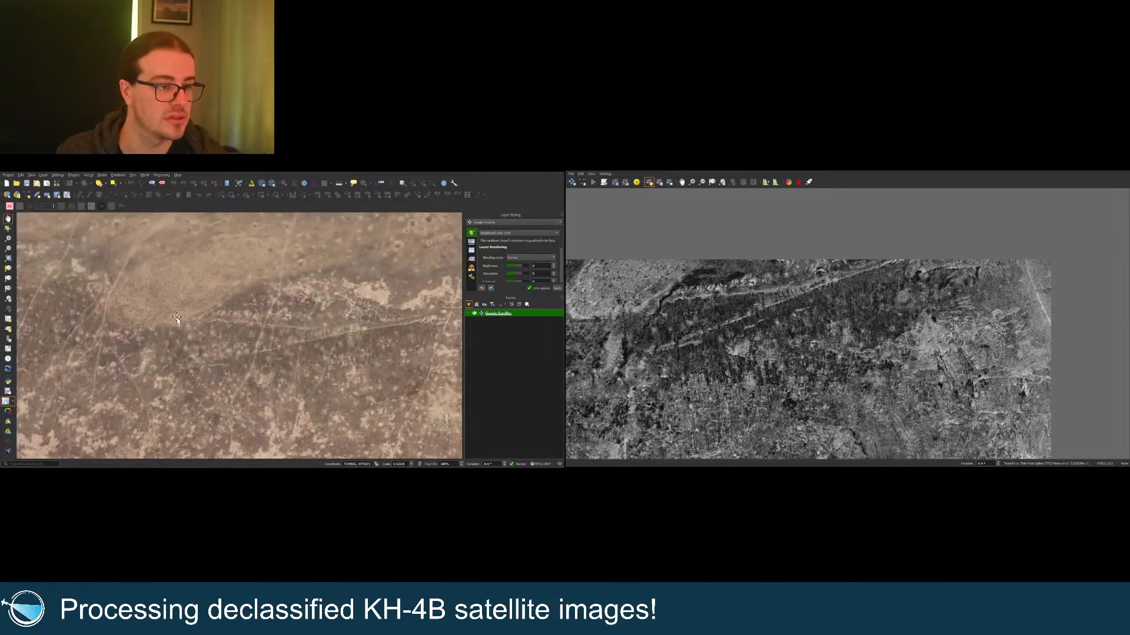
pyautogui.scroll(4, 648, 319)
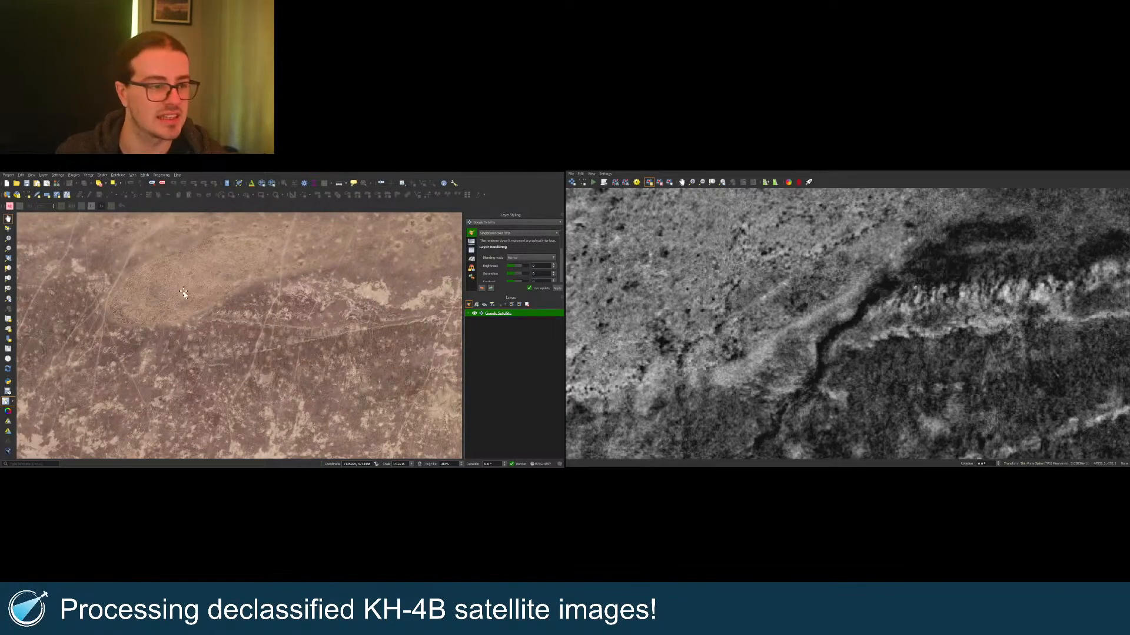
pyautogui.scroll(3, 200, 300)
pyautogui.scroll(3, 952, 366)
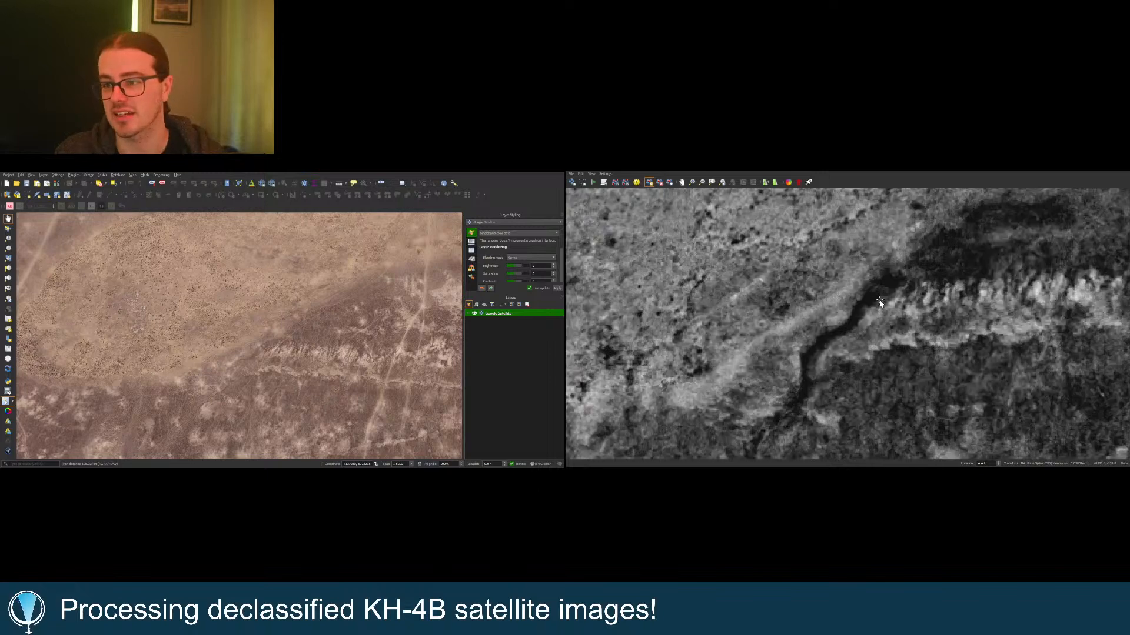
pyautogui.scroll(3, 303, 387)
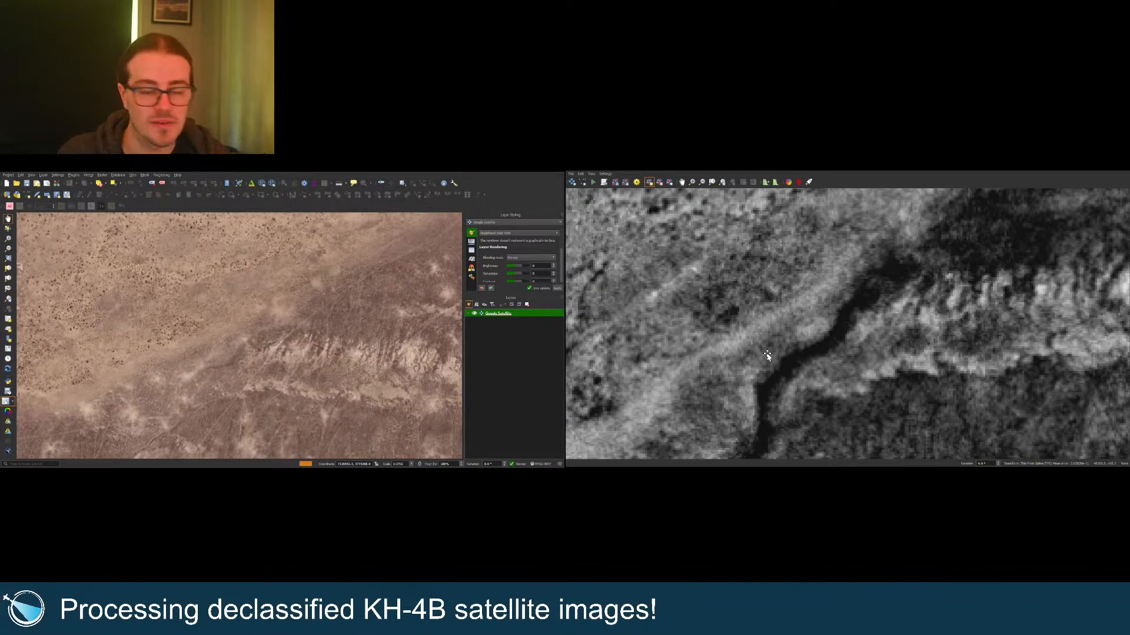
pyautogui.click(918, 311)
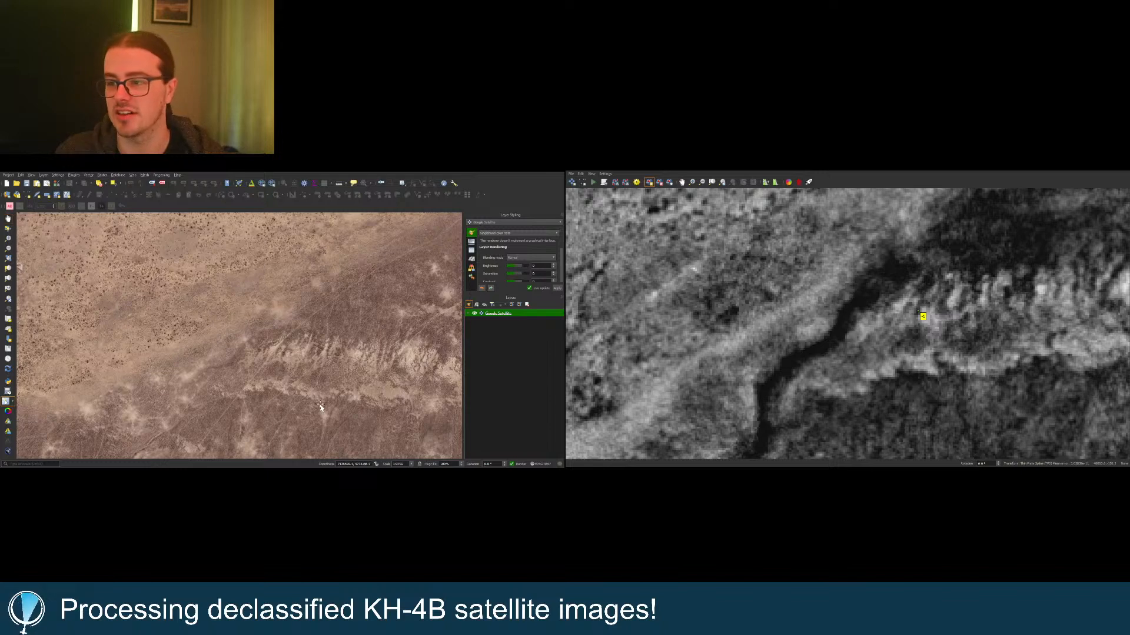
pyautogui.click(283, 355)
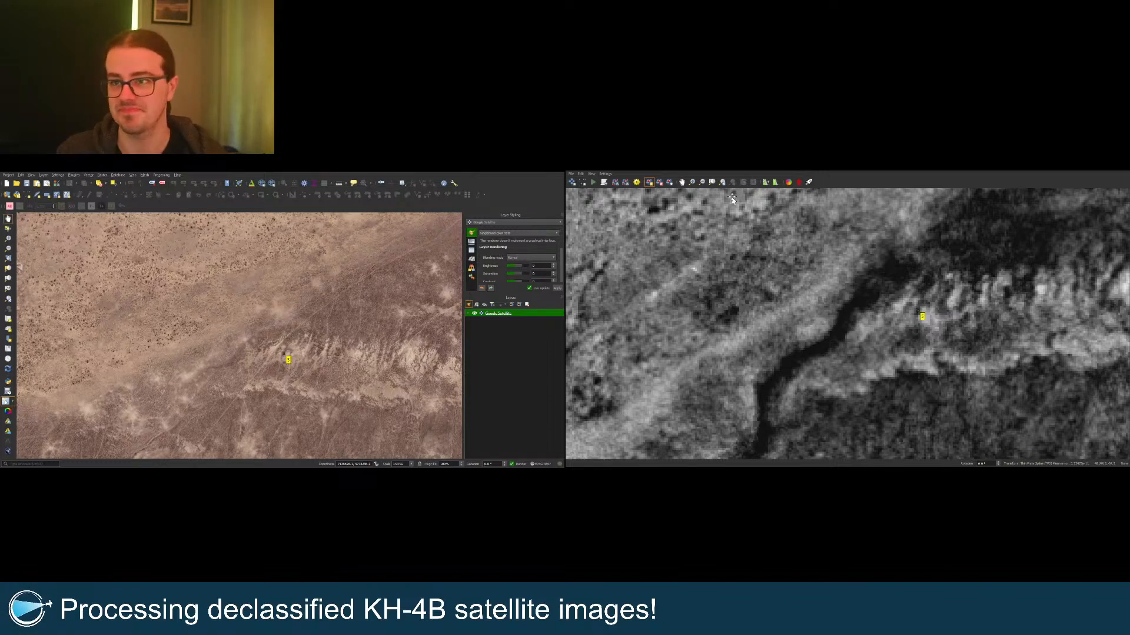
# Step: Add a seventh control point in the white patch just east of the elongated dark blotch along the scan's upper middle edge, matched on the basemap
pyautogui.click(712, 182)
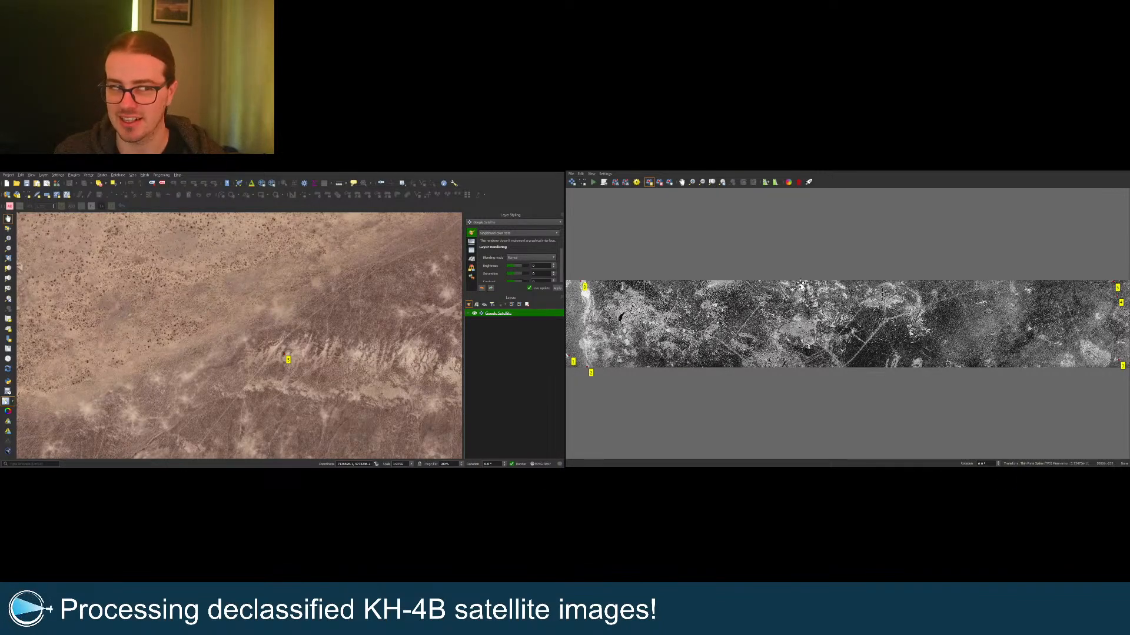
pyautogui.scroll(-7, 358, 341)
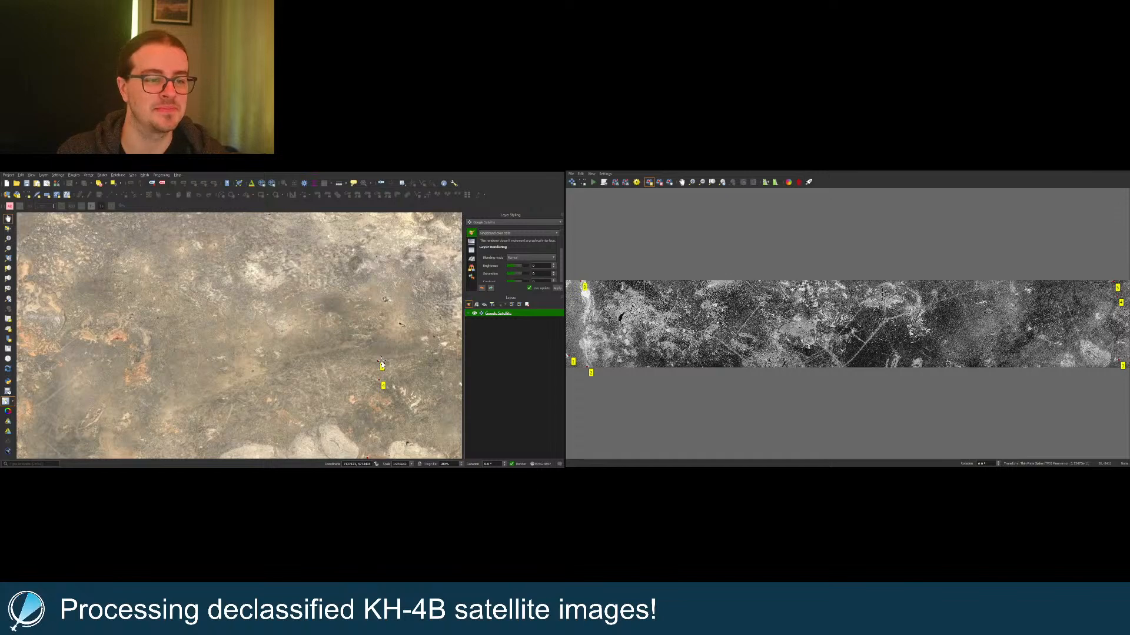
pyautogui.scroll(-2, 382, 366)
pyautogui.scroll(2, 253, 351)
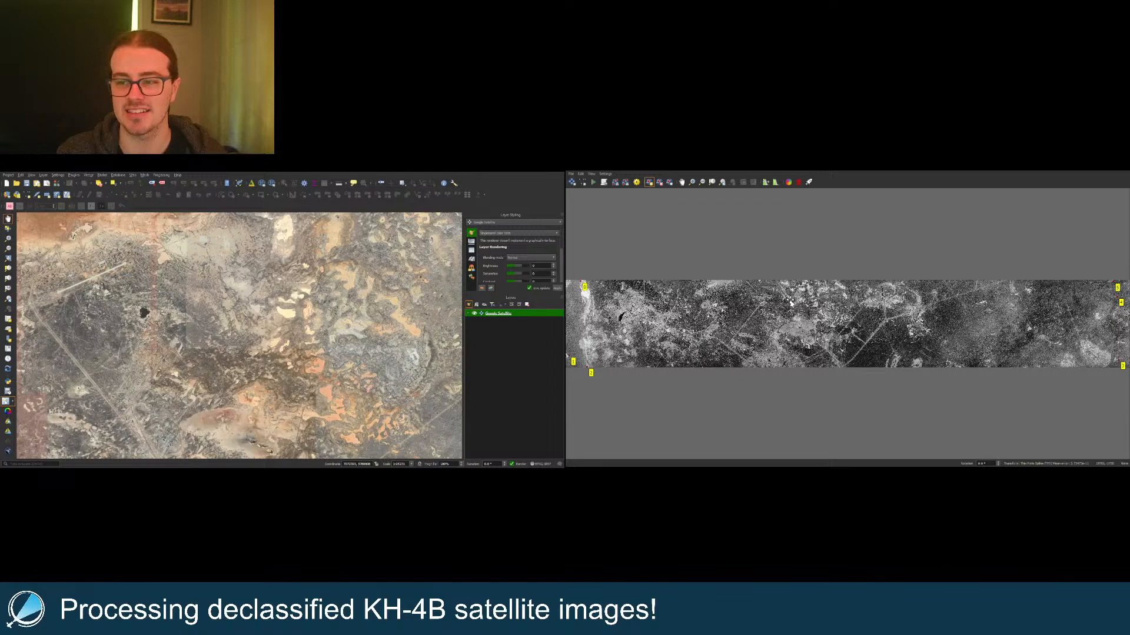
pyautogui.scroll(6, 790, 302)
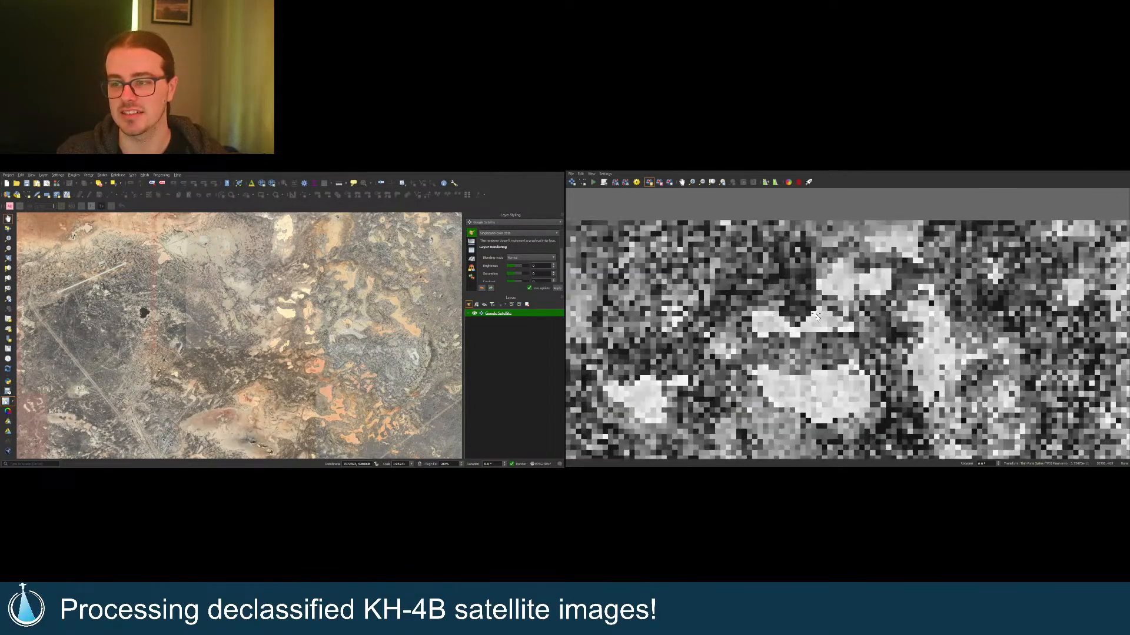
pyautogui.scroll(2, 286, 300)
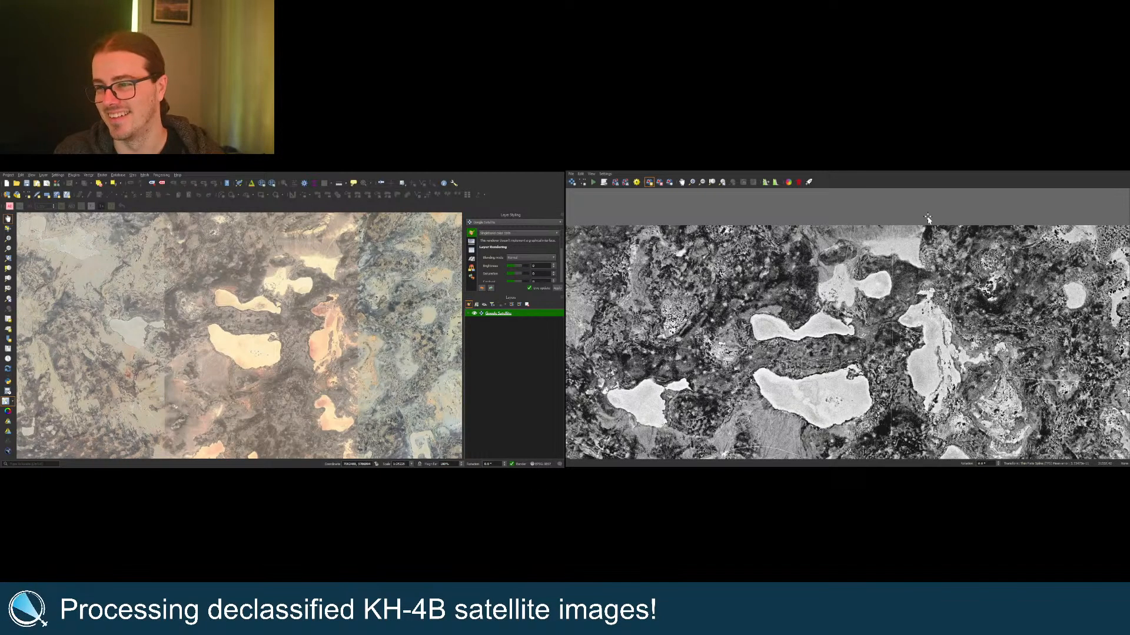
pyautogui.scroll(2, 794, 231)
pyautogui.scroll(3, 244, 346)
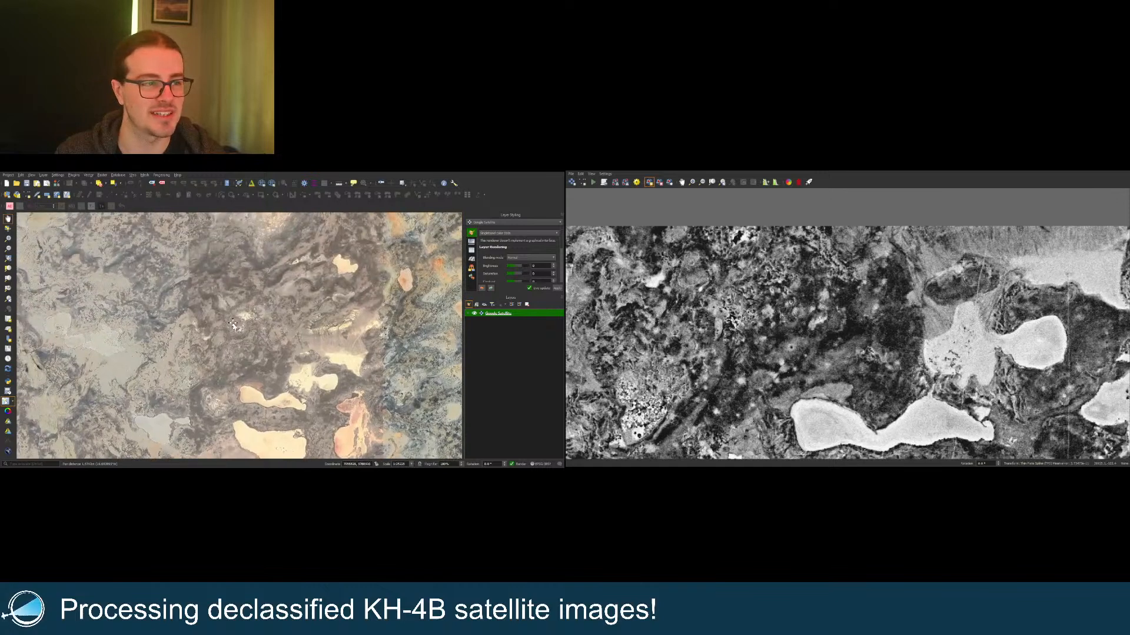
pyautogui.scroll(1, 244, 345)
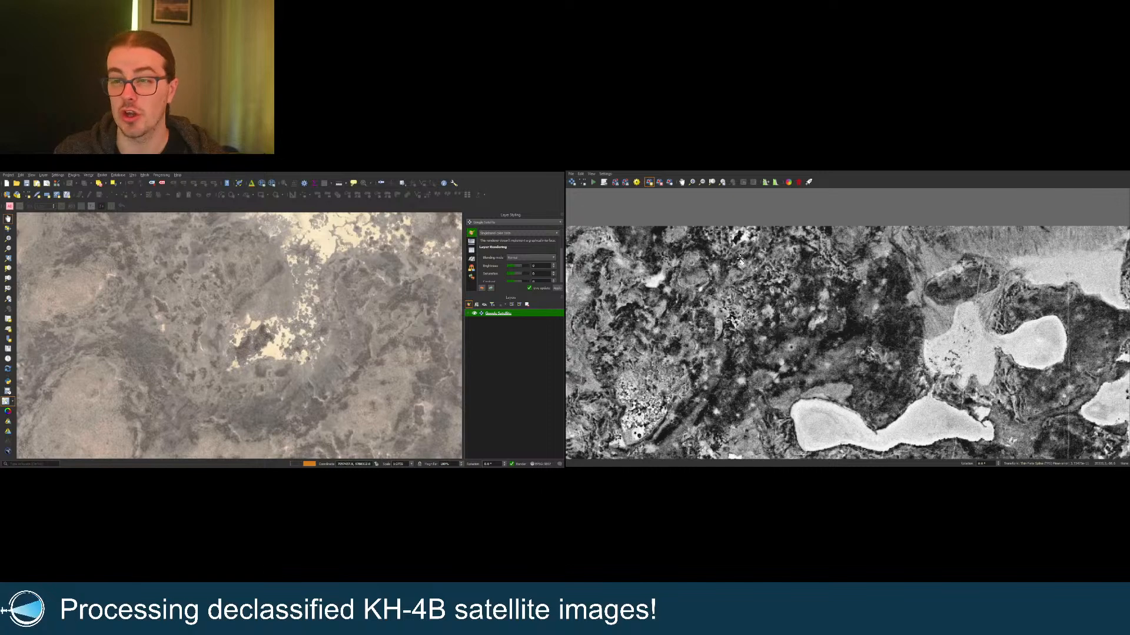
pyautogui.scroll(4, 740, 230)
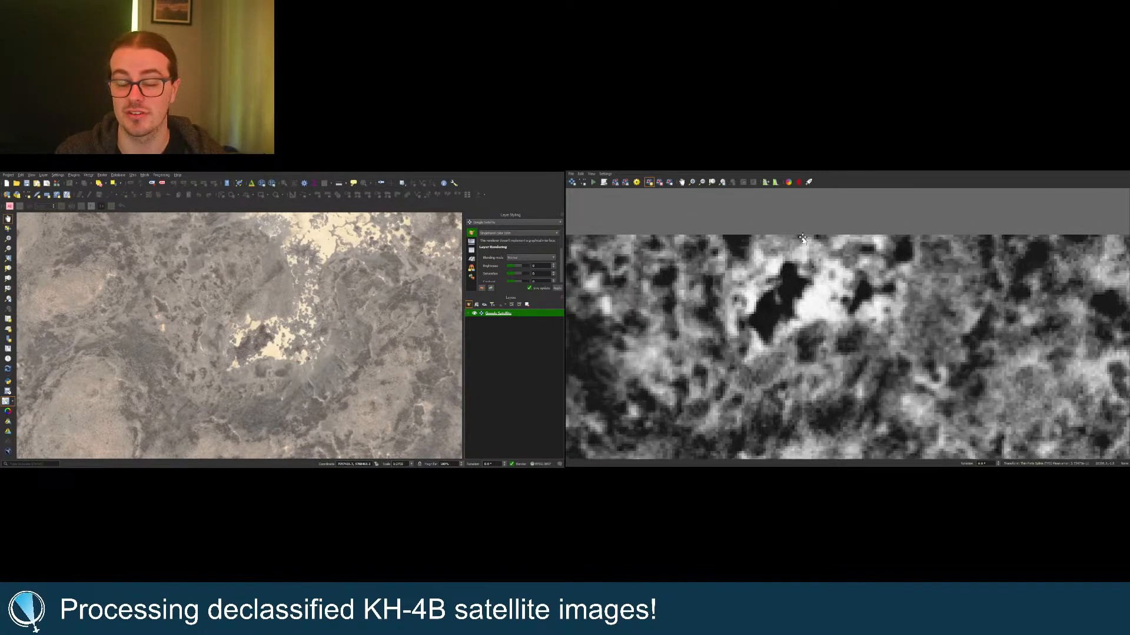
pyautogui.click(832, 277)
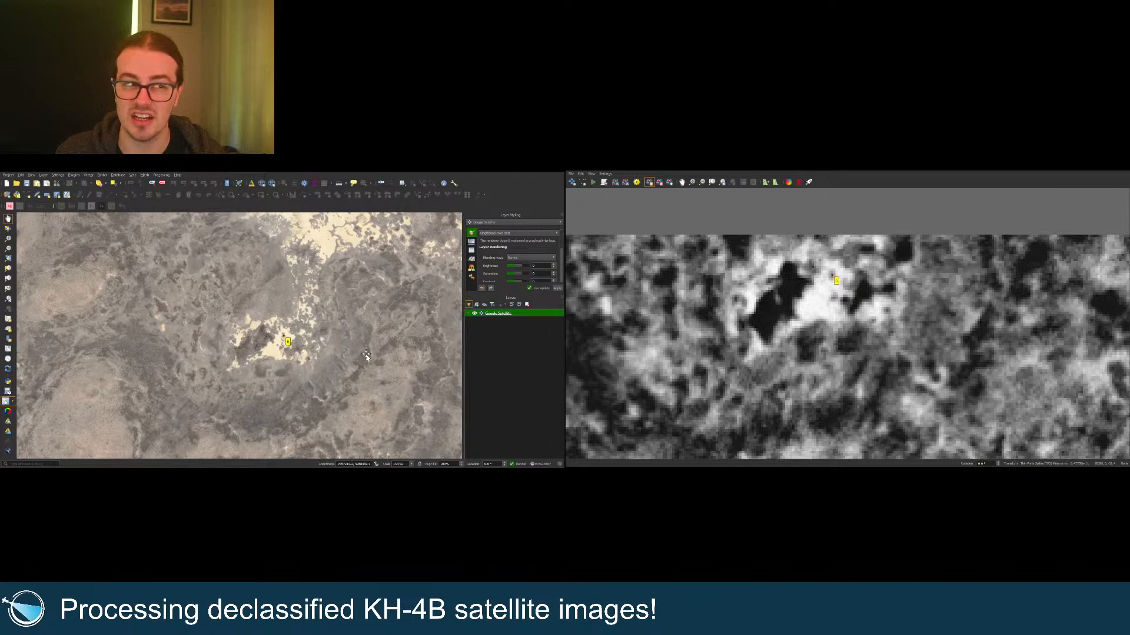
# Step: Add an eighth control point at the outer road corner of the walled compound near the middle of the scan's lower edge, matched on the basemap
pyautogui.scroll(-2, 365, 355)
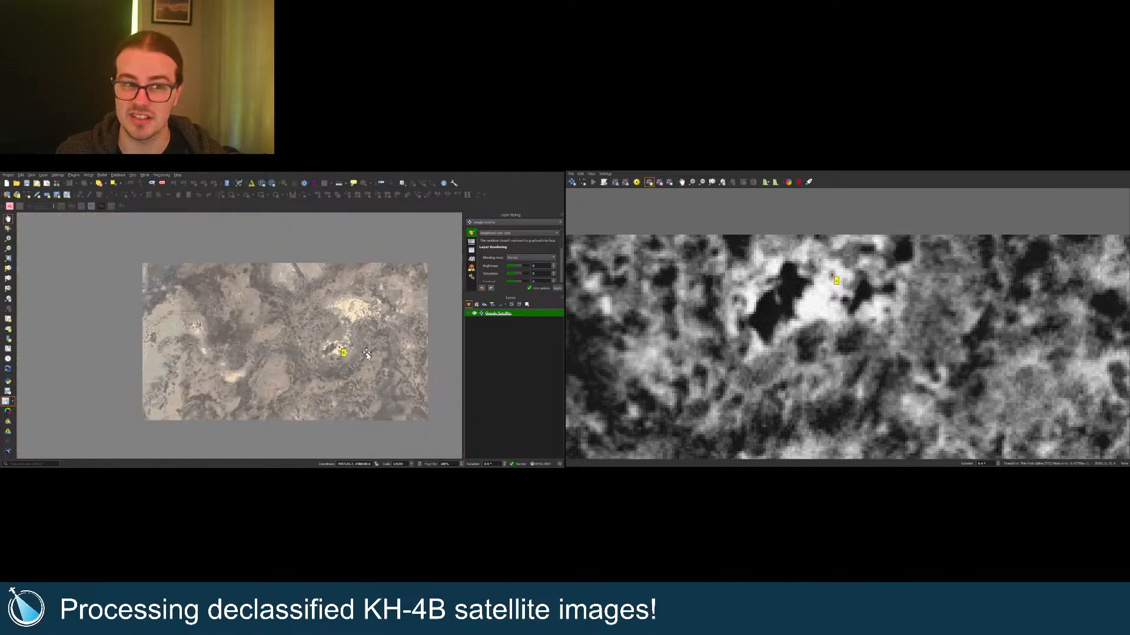
pyautogui.click(712, 184)
pyautogui.scroll(-5, 405, 386)
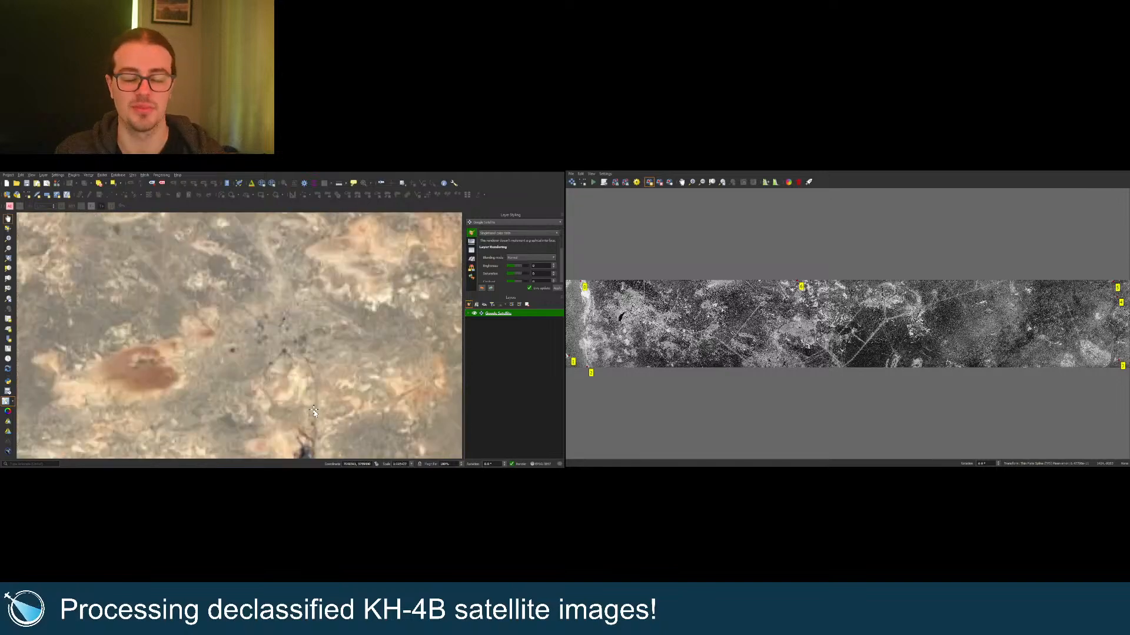
pyautogui.scroll(3, 318, 396)
pyautogui.scroll(1, 294, 400)
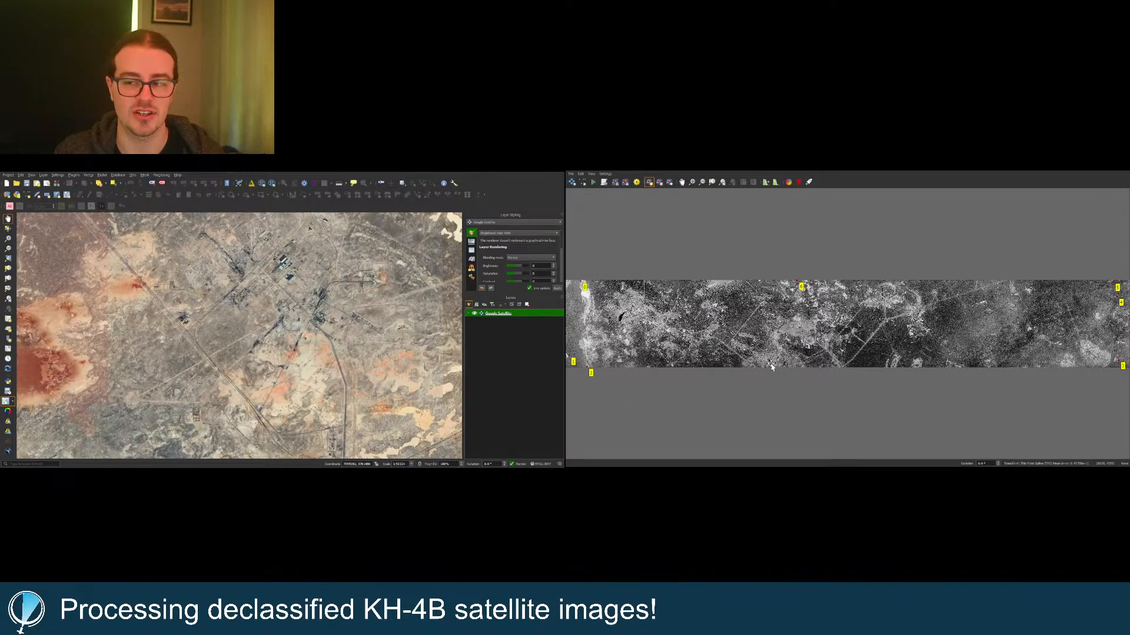
pyautogui.scroll(2, 767, 373)
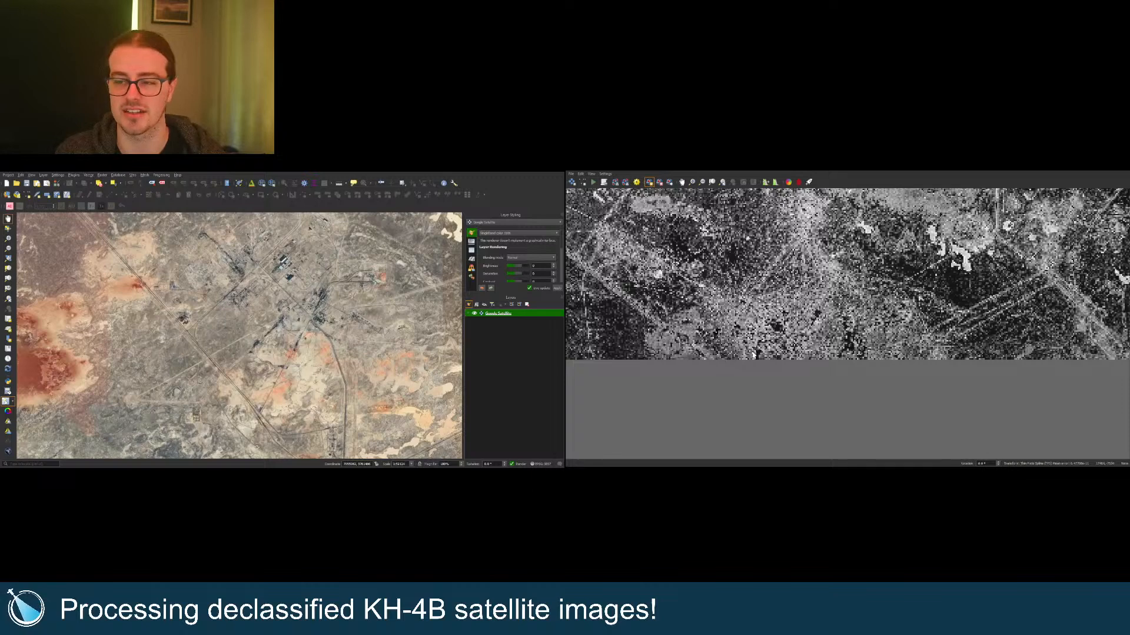
pyautogui.scroll(2, 753, 355)
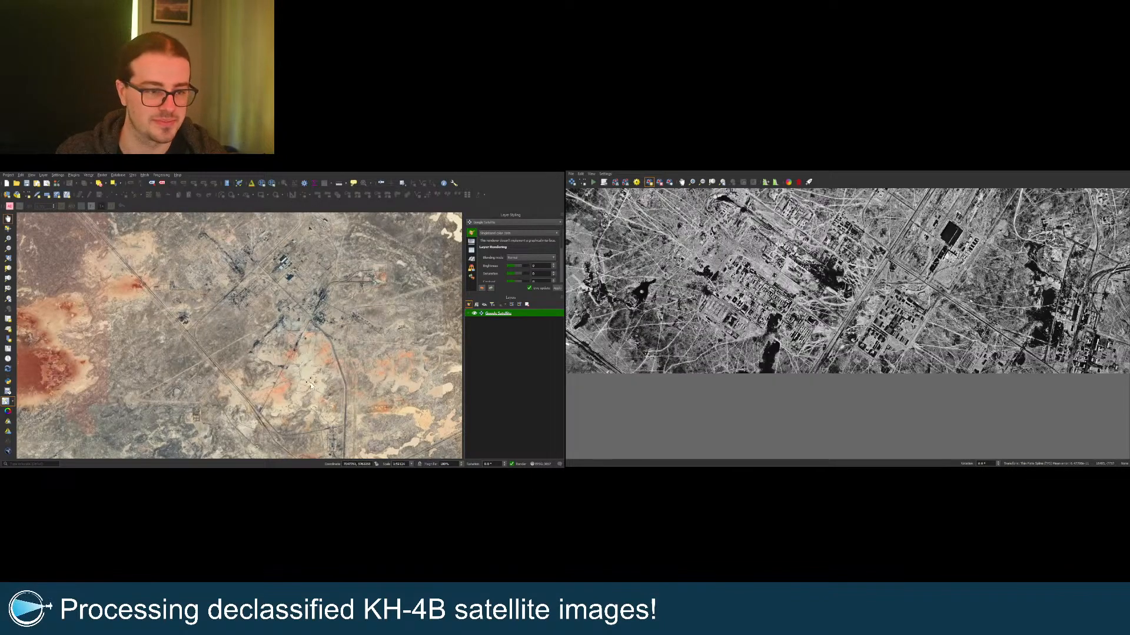
pyautogui.scroll(1, 311, 385)
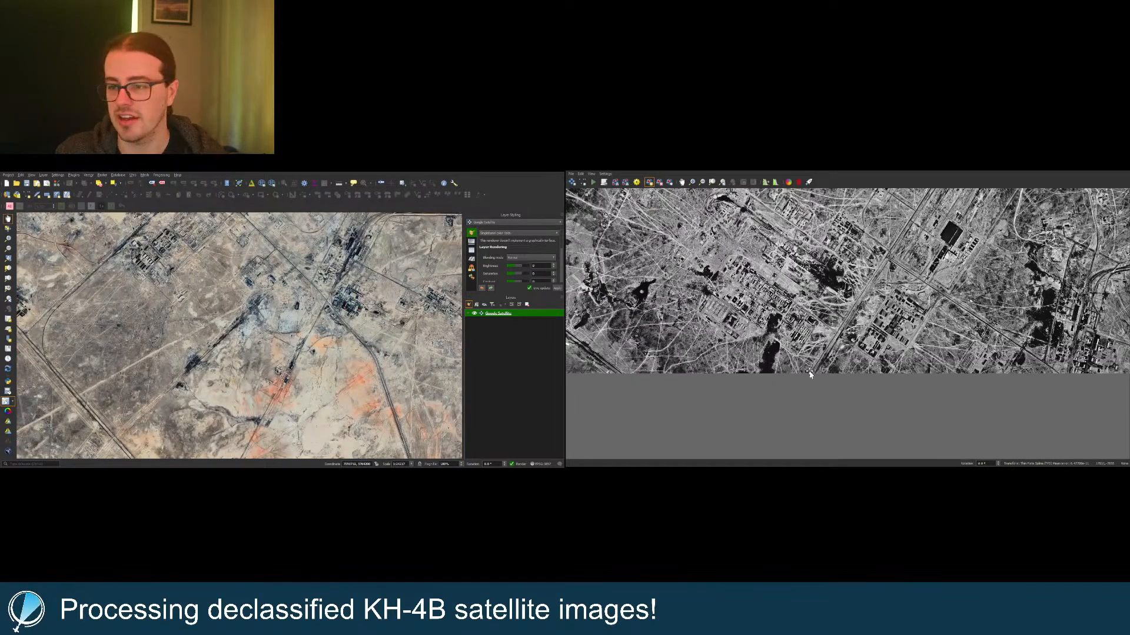
pyautogui.scroll(2, 902, 342)
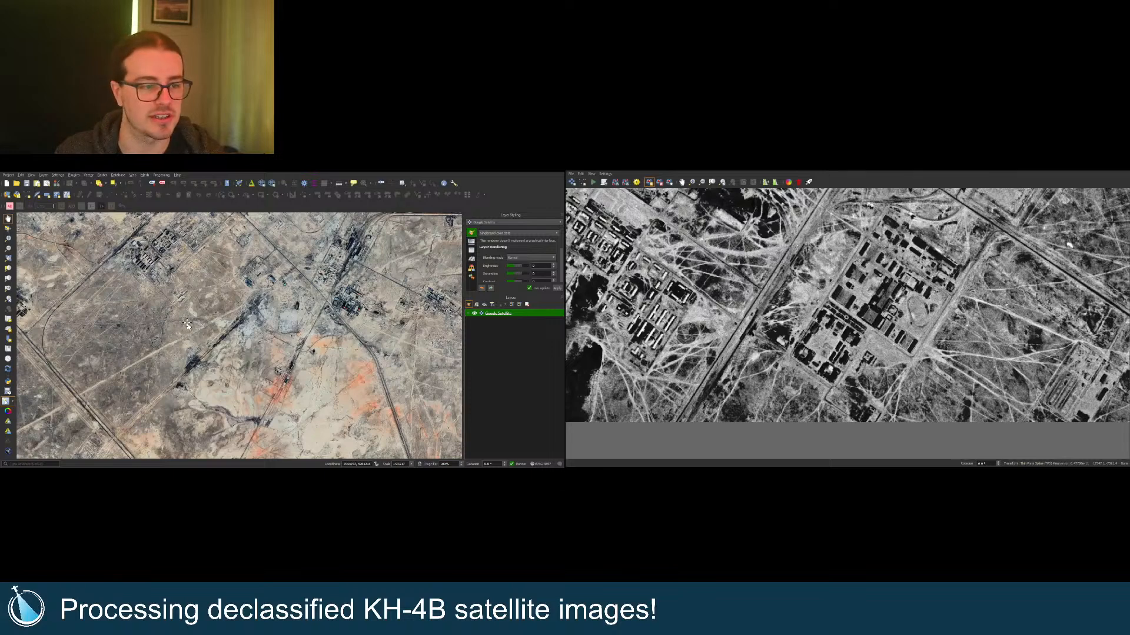
pyautogui.scroll(2, 187, 325)
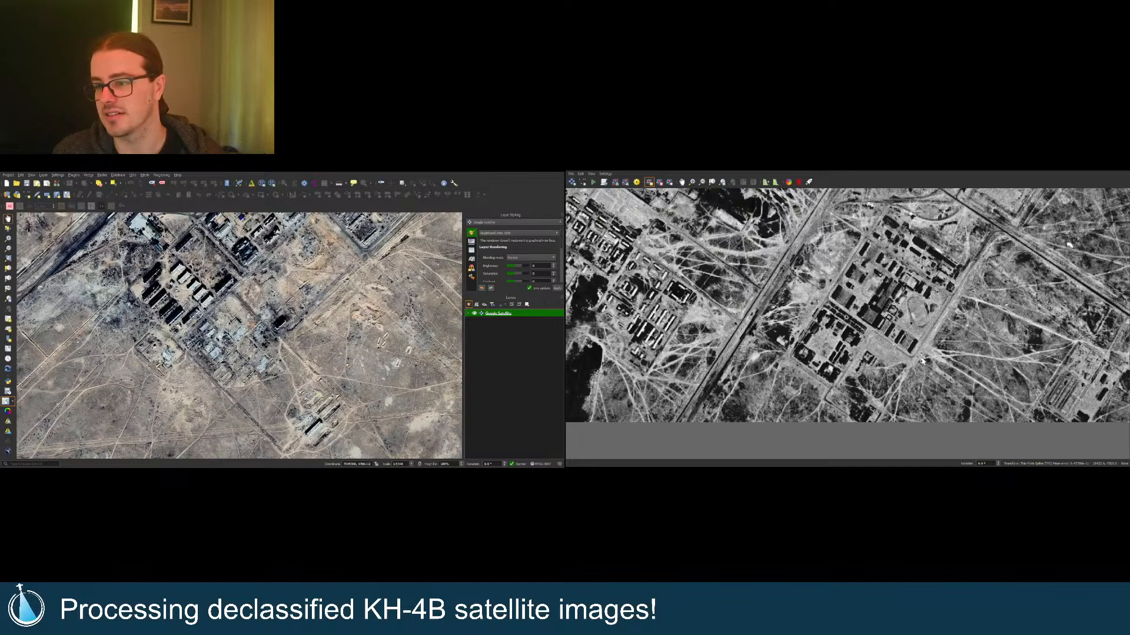
pyautogui.scroll(2, 913, 358)
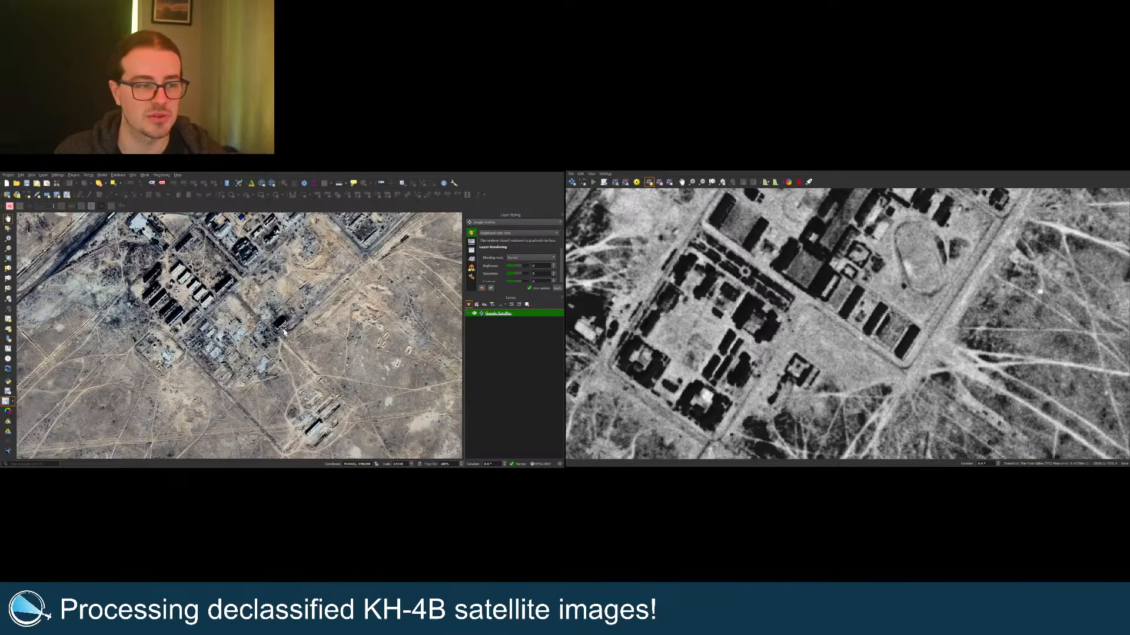
pyautogui.scroll(3, 283, 333)
pyautogui.scroll(2, 905, 374)
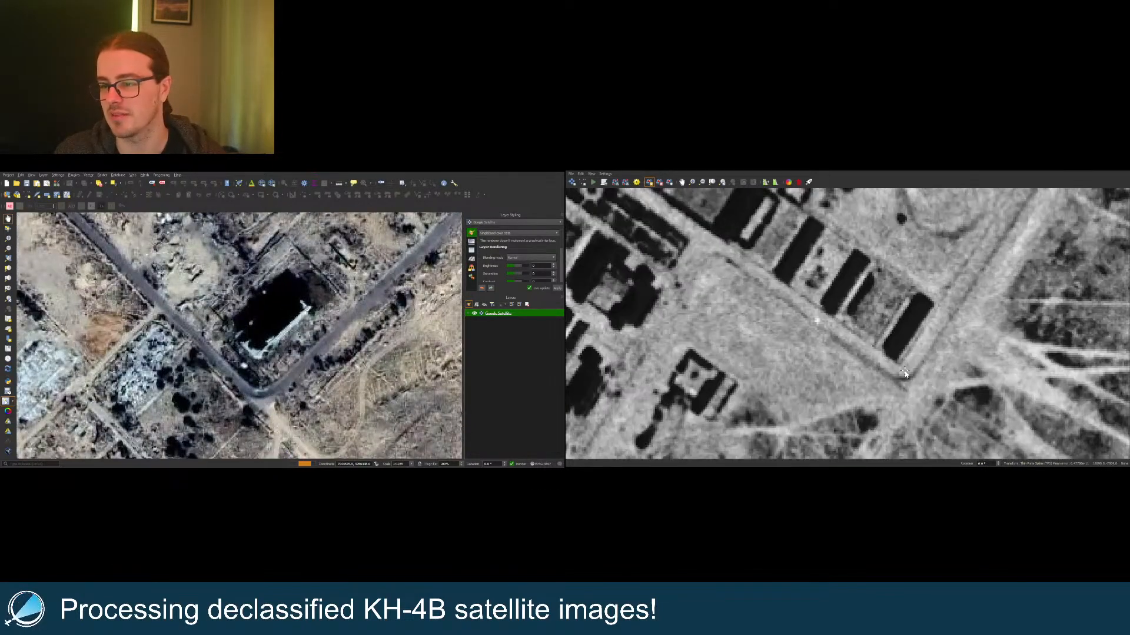
pyautogui.click(905, 375)
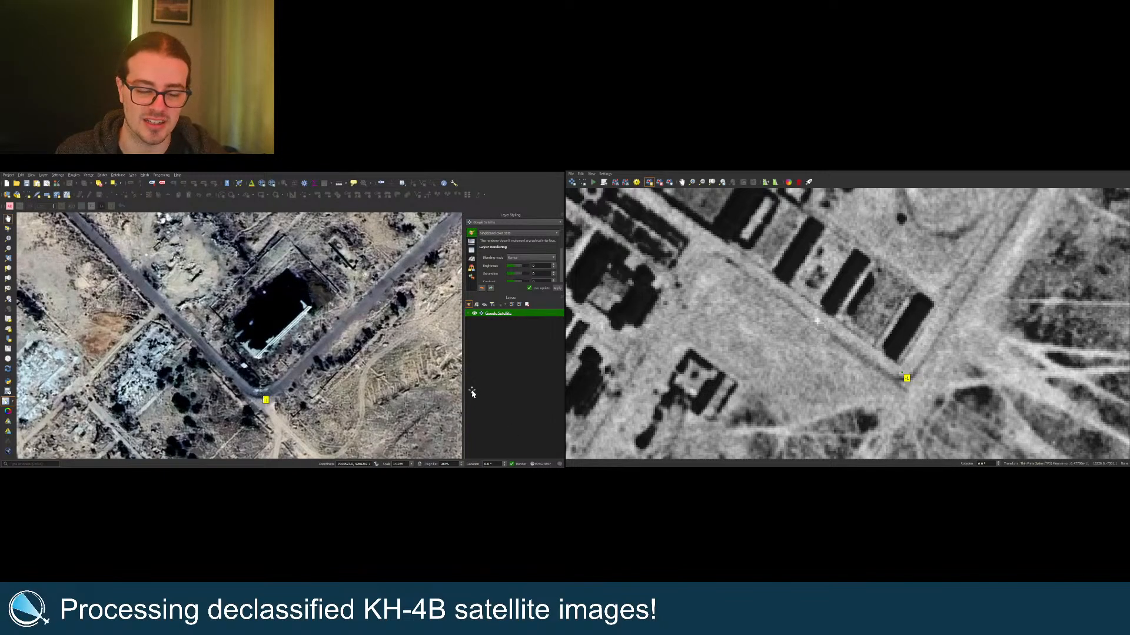
# Step: Add a ninth control point at the outer edge of the road T-junction along the scan's lower edge, east of the middle, matched on the basemap
pyautogui.click(712, 183)
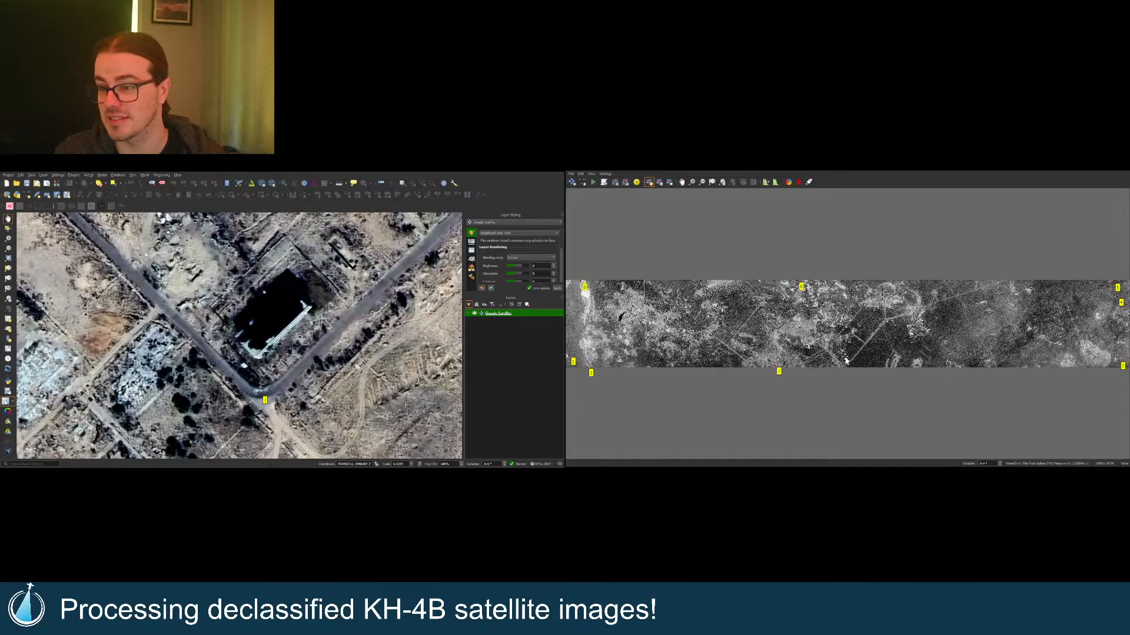
pyautogui.scroll(6, 846, 360)
pyautogui.scroll(-3, 232, 357)
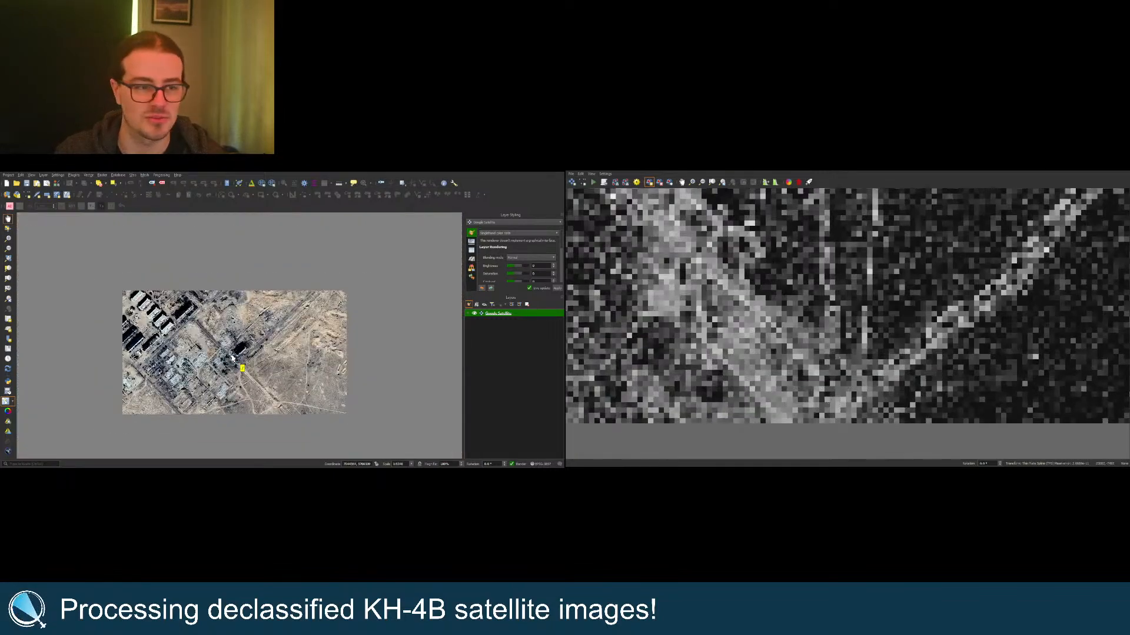
pyautogui.scroll(-3, 232, 357)
pyautogui.scroll(-1, 226, 353)
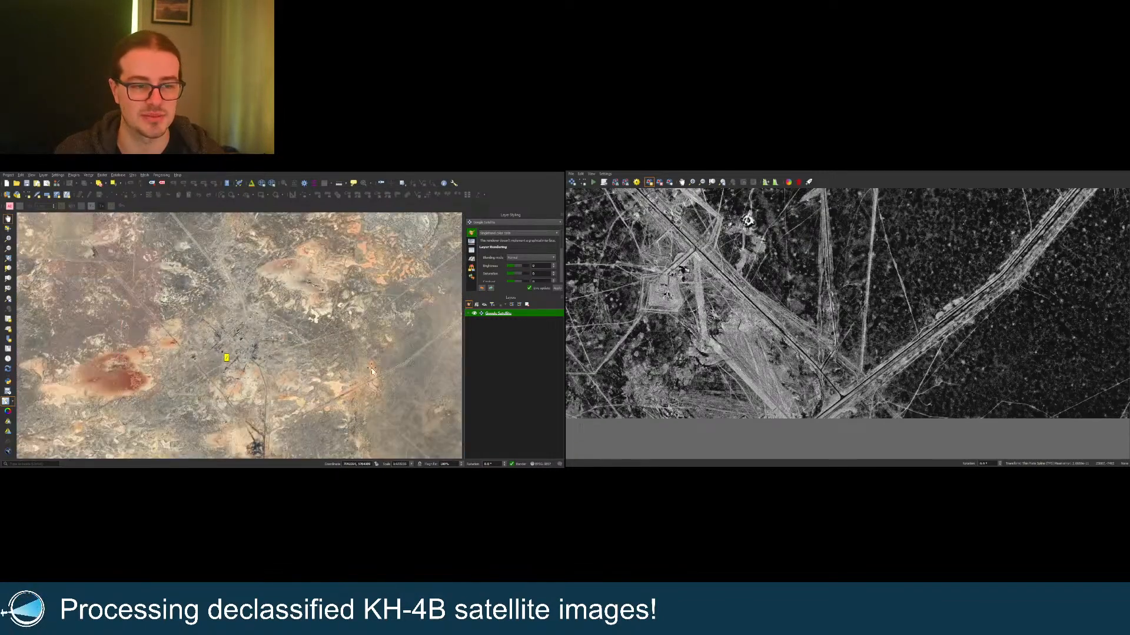
pyautogui.scroll(5, 372, 371)
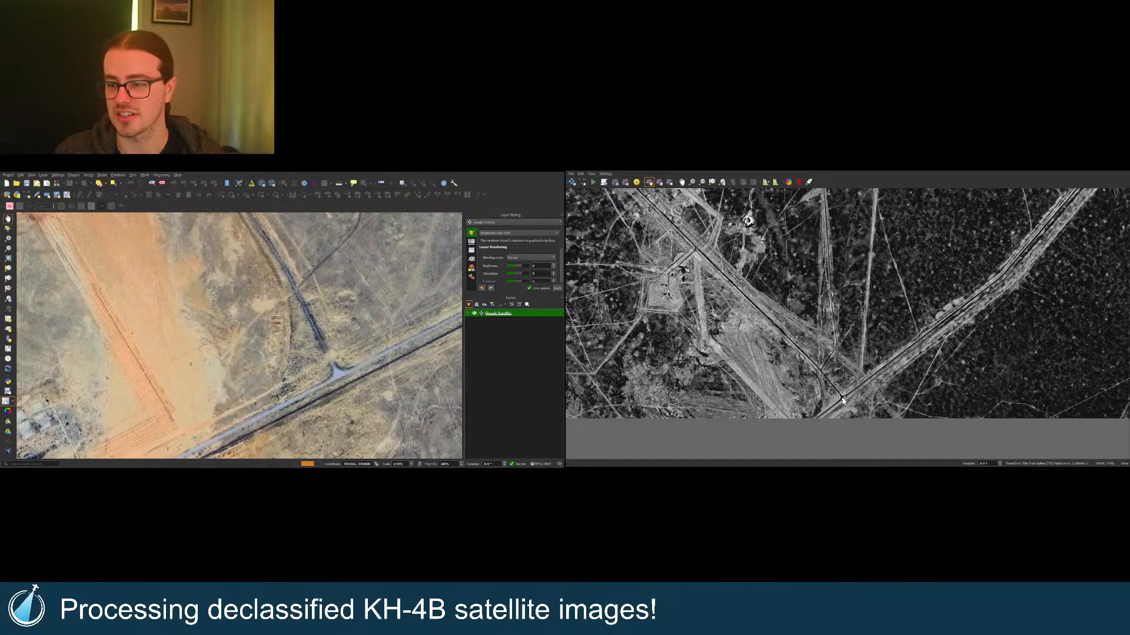
pyautogui.scroll(3, 841, 403)
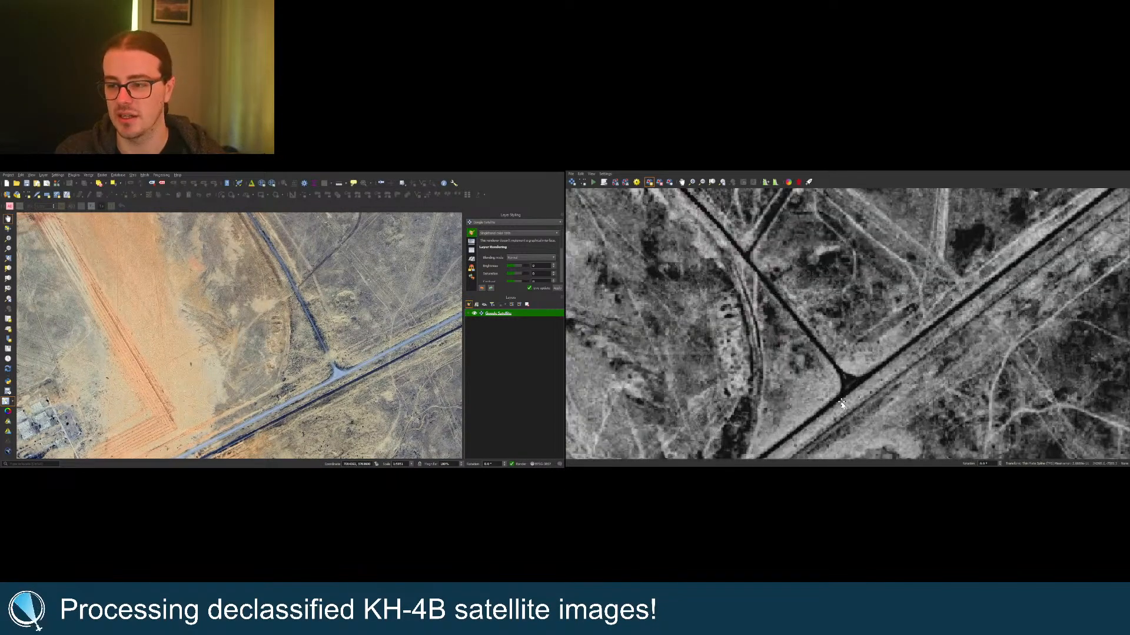
pyautogui.scroll(2, 841, 404)
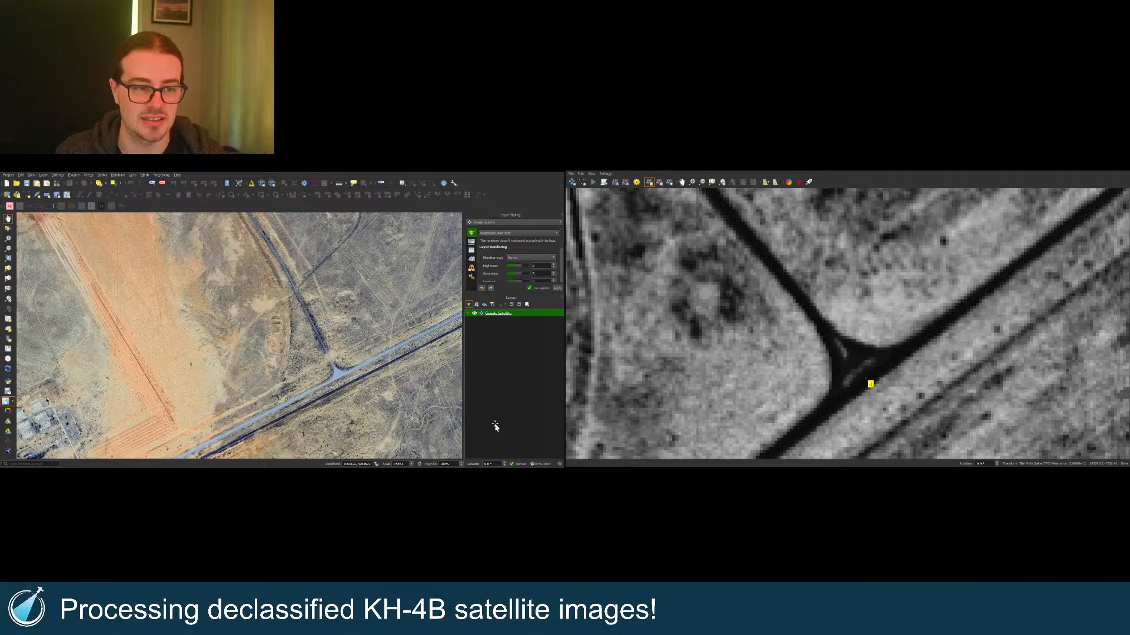
pyautogui.click(513, 429)
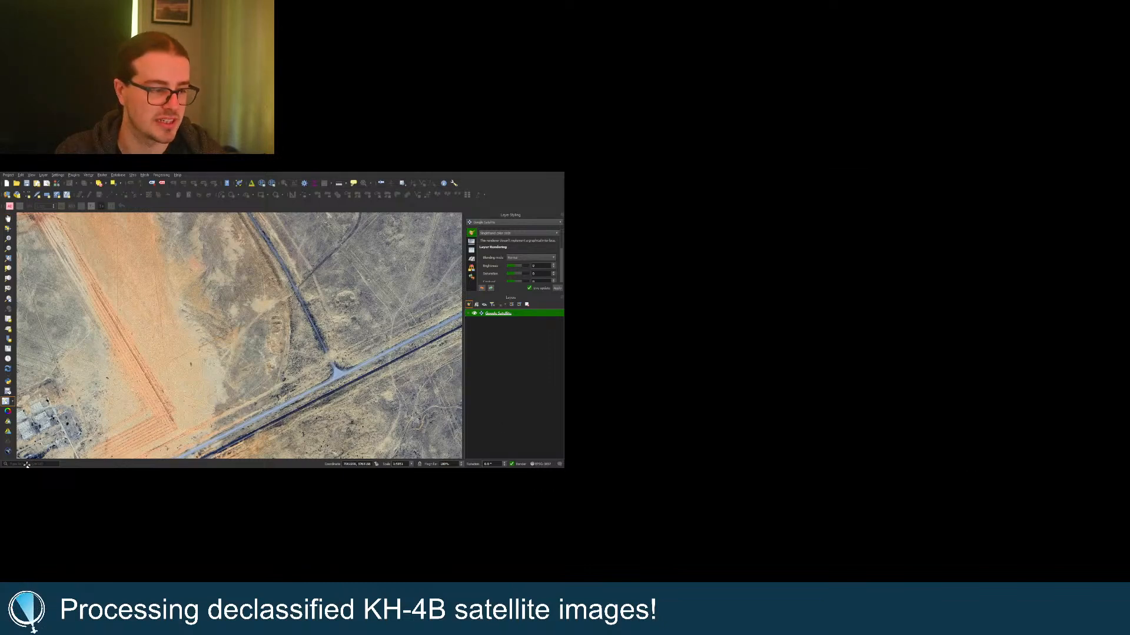
pyautogui.click(406, 419)
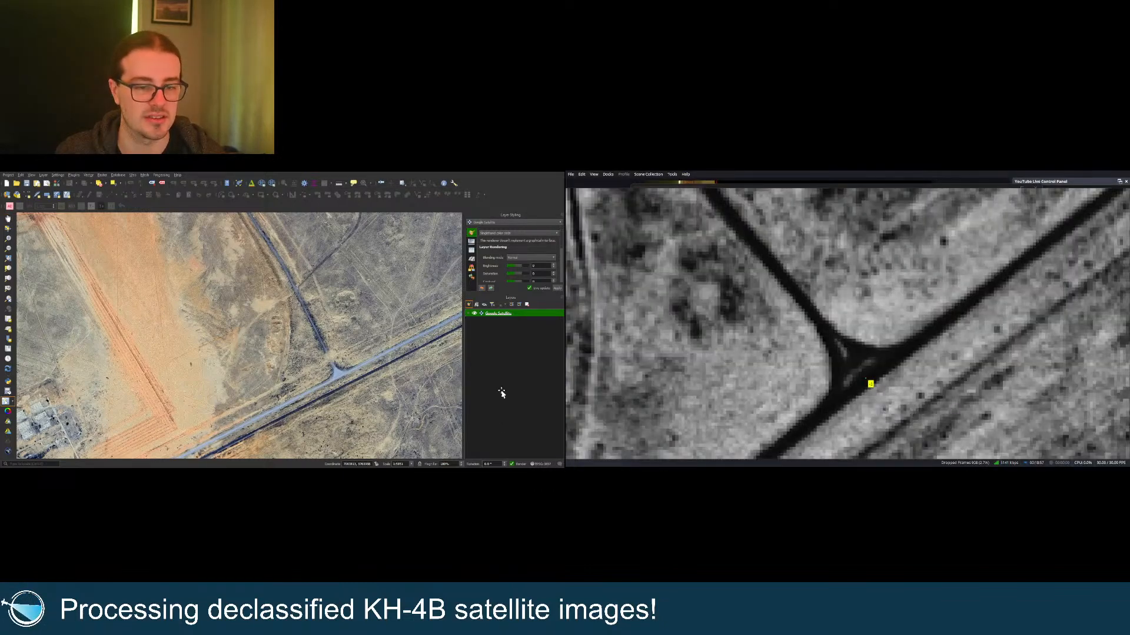
pyautogui.scroll(3, 355, 365)
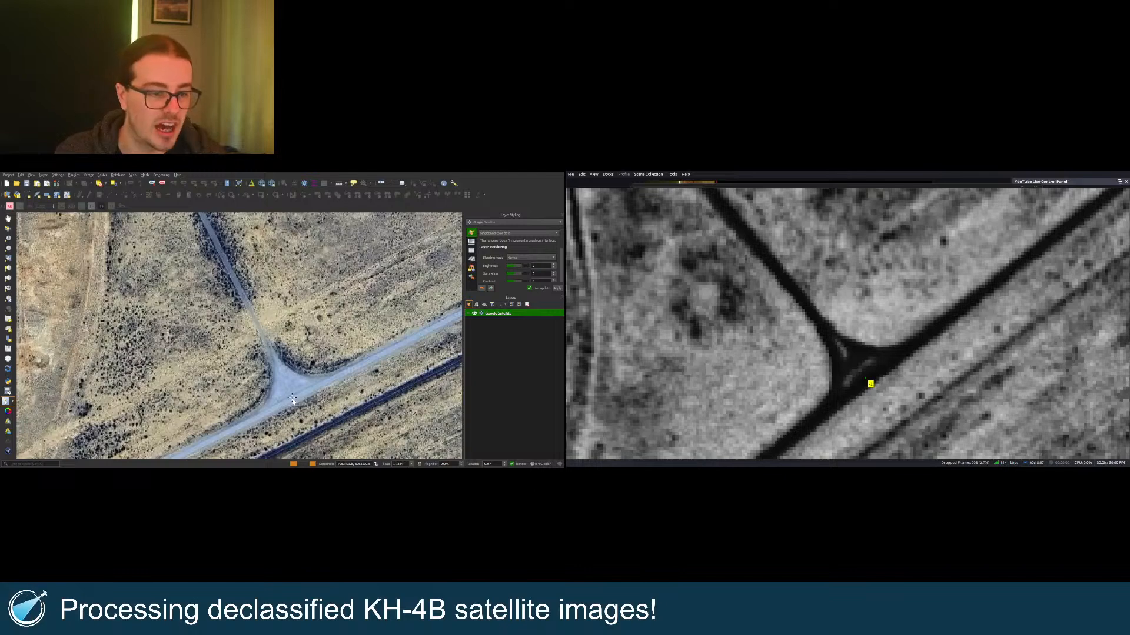
pyautogui.click(297, 403)
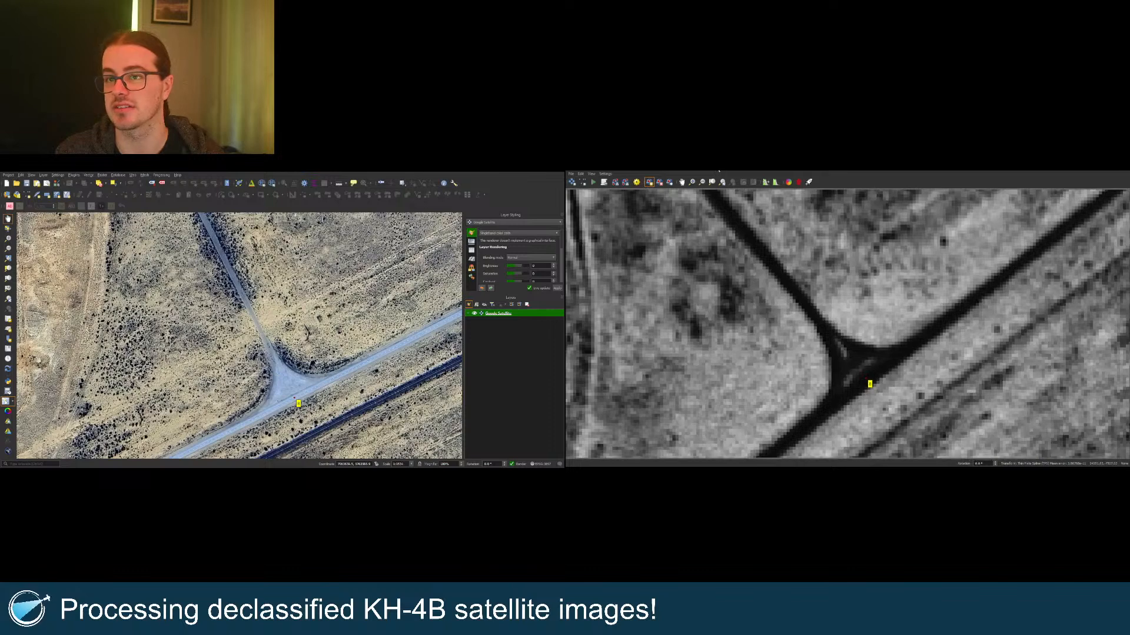
# Step: Link the main map view to the georeferencer view and add a tenth control point at the road junction inside the scan's eastern half, matched on the basemap
pyautogui.click(722, 184)
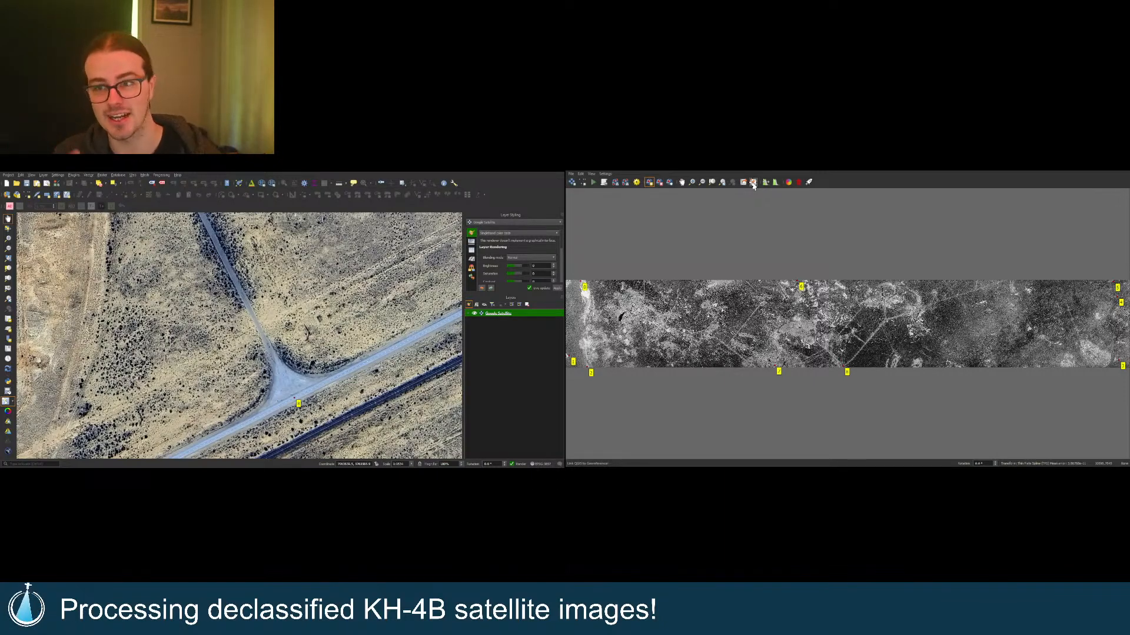
pyautogui.click(753, 183)
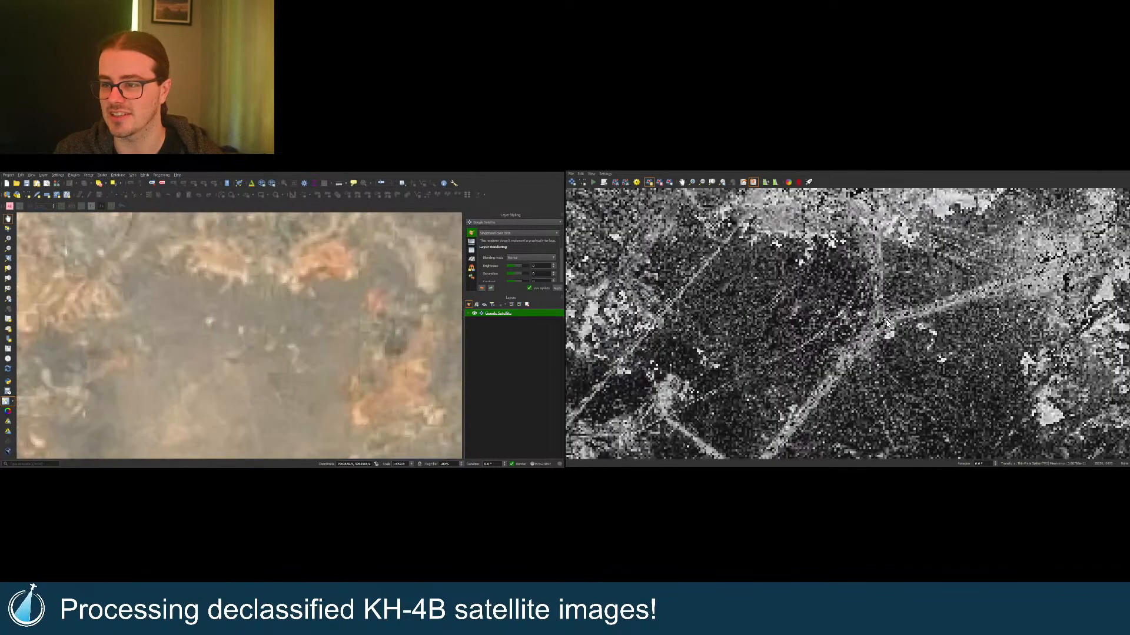
pyautogui.scroll(6, 886, 317)
pyautogui.scroll(5, 883, 323)
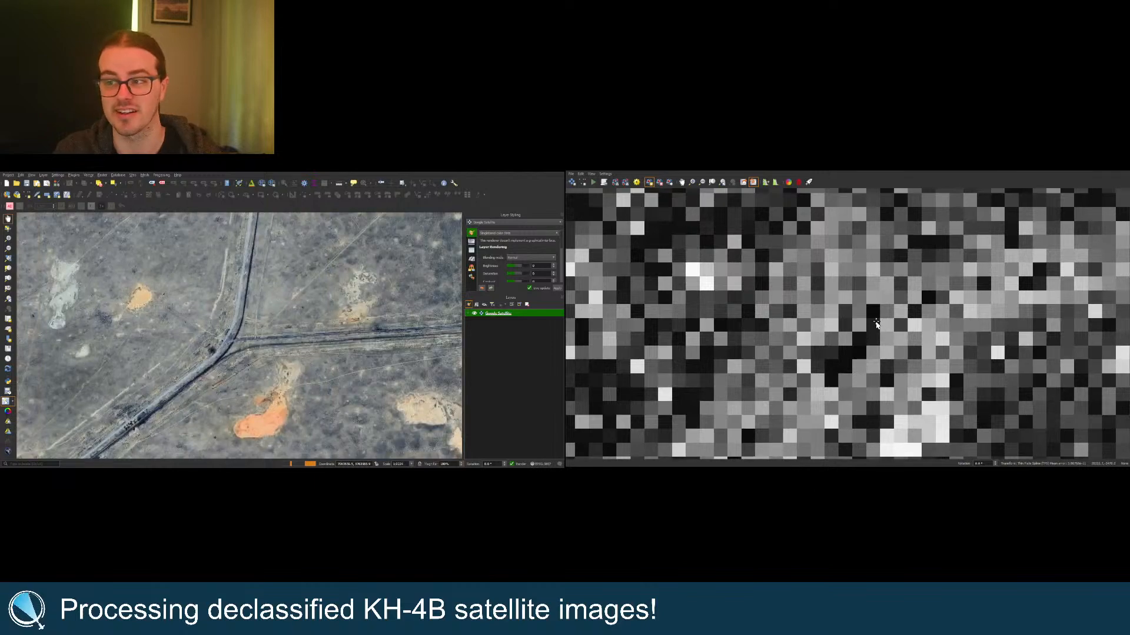
pyautogui.scroll(3, 794, 315)
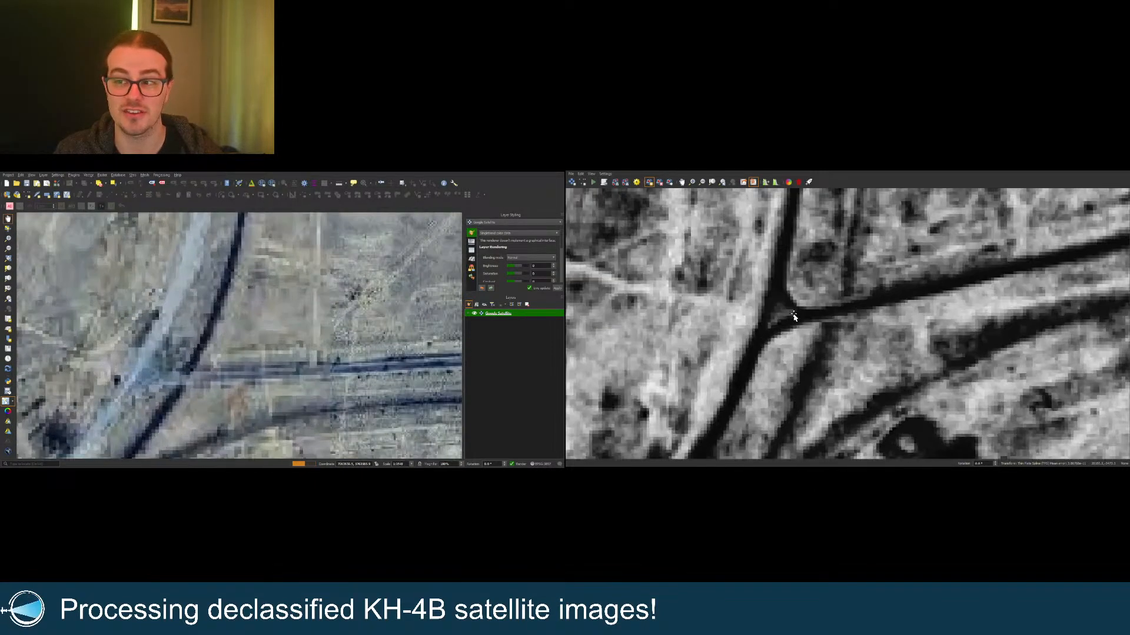
pyautogui.click(840, 313)
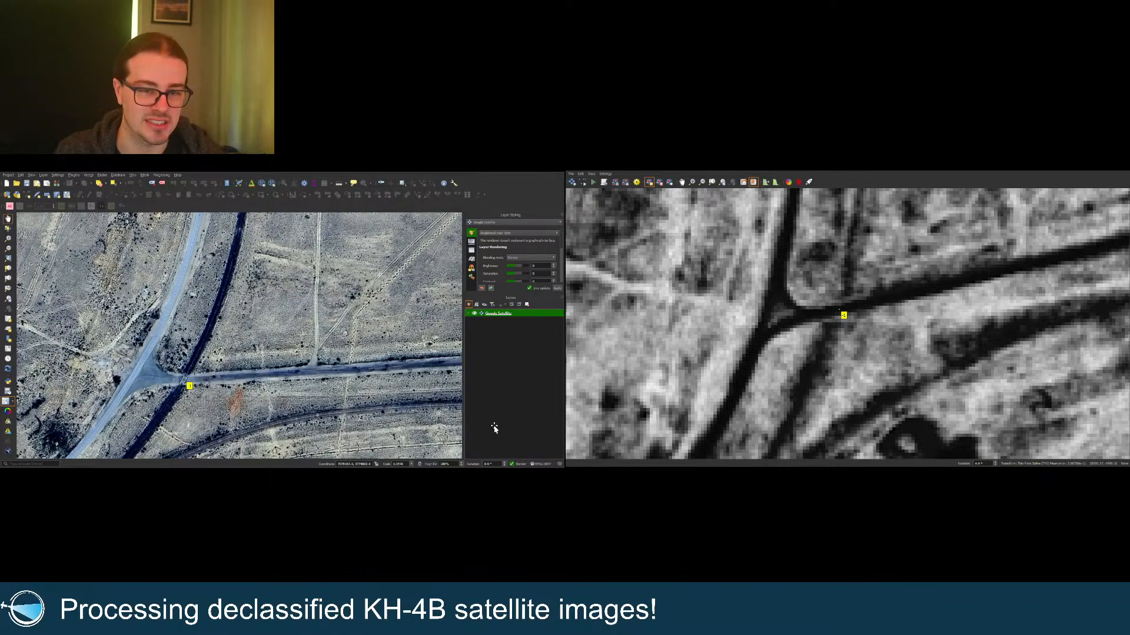
# Step: Add an eleventh control point in the small dark bump on the white pan's northern shore, inside the scan's western part, matched on the basemap
pyautogui.doubleClick(754, 183)
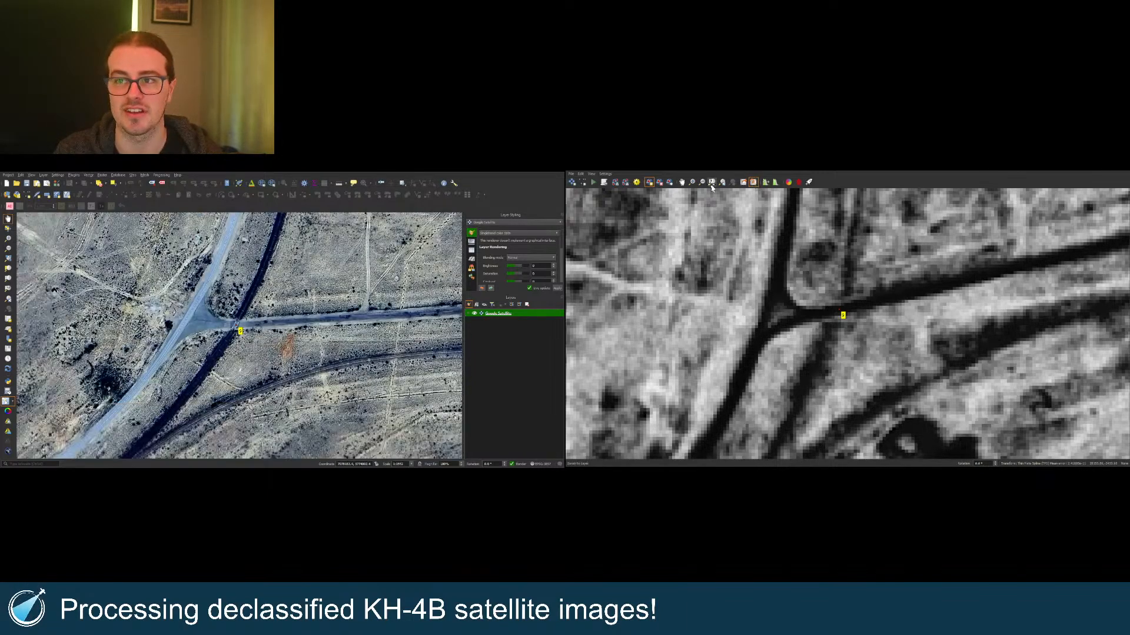
pyautogui.click(711, 183)
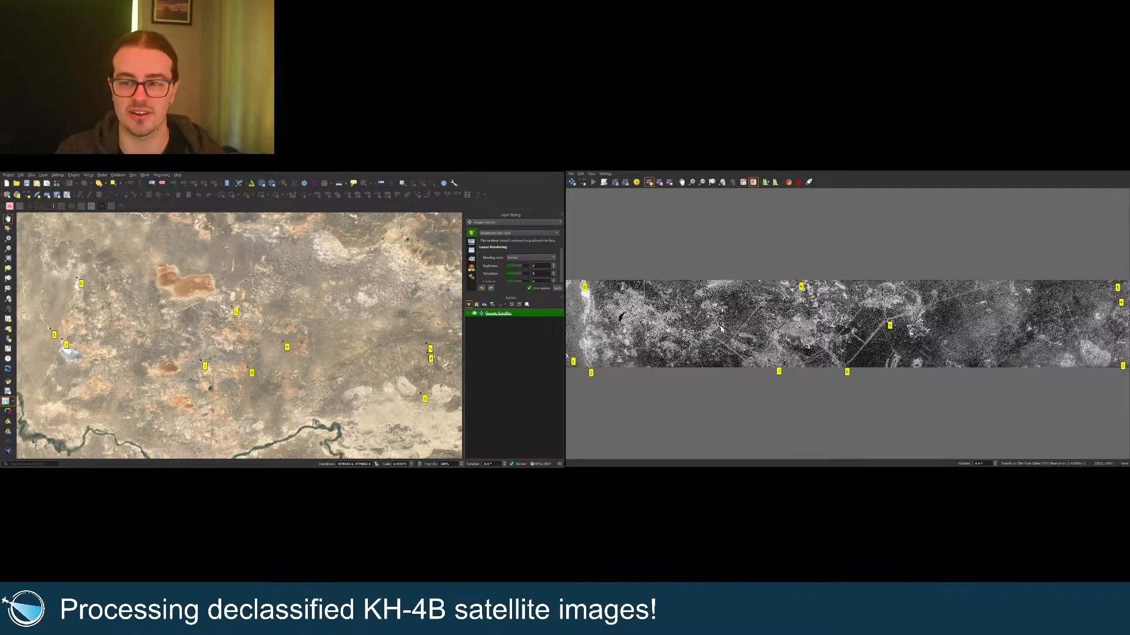
pyautogui.scroll(6, 720, 328)
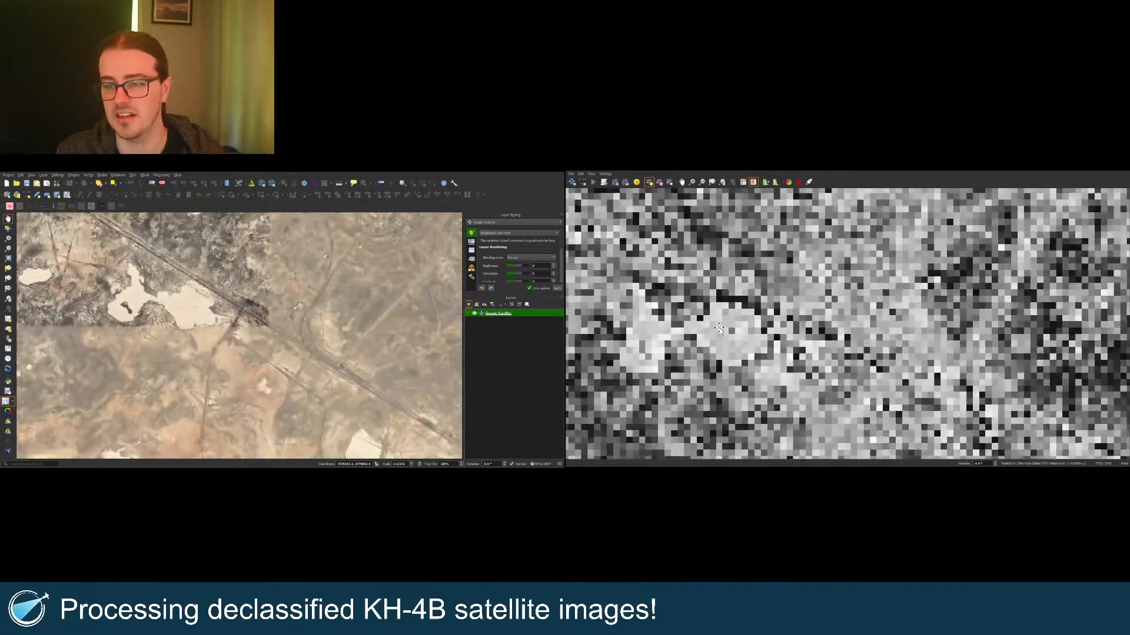
pyautogui.scroll(3, 719, 330)
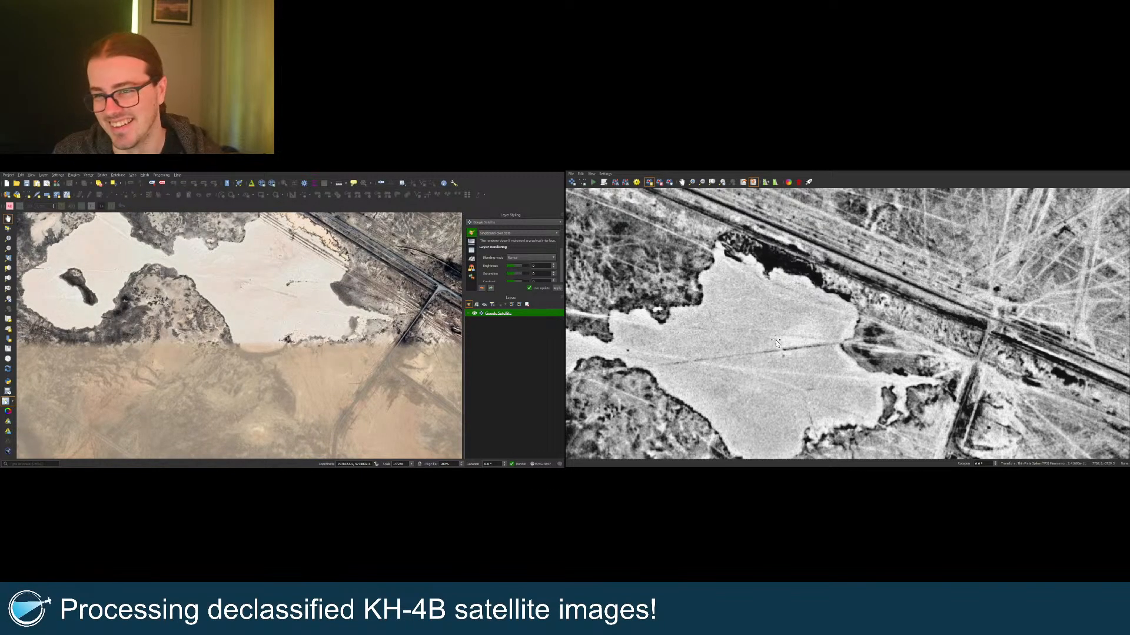
pyautogui.scroll(4, 756, 352)
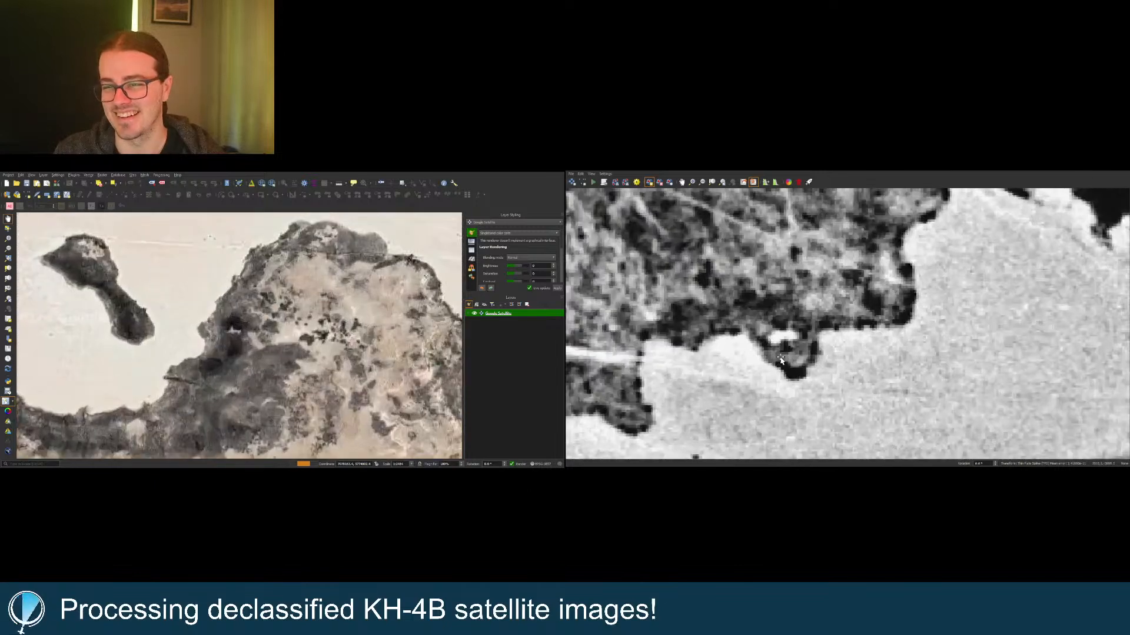
pyautogui.click(786, 350)
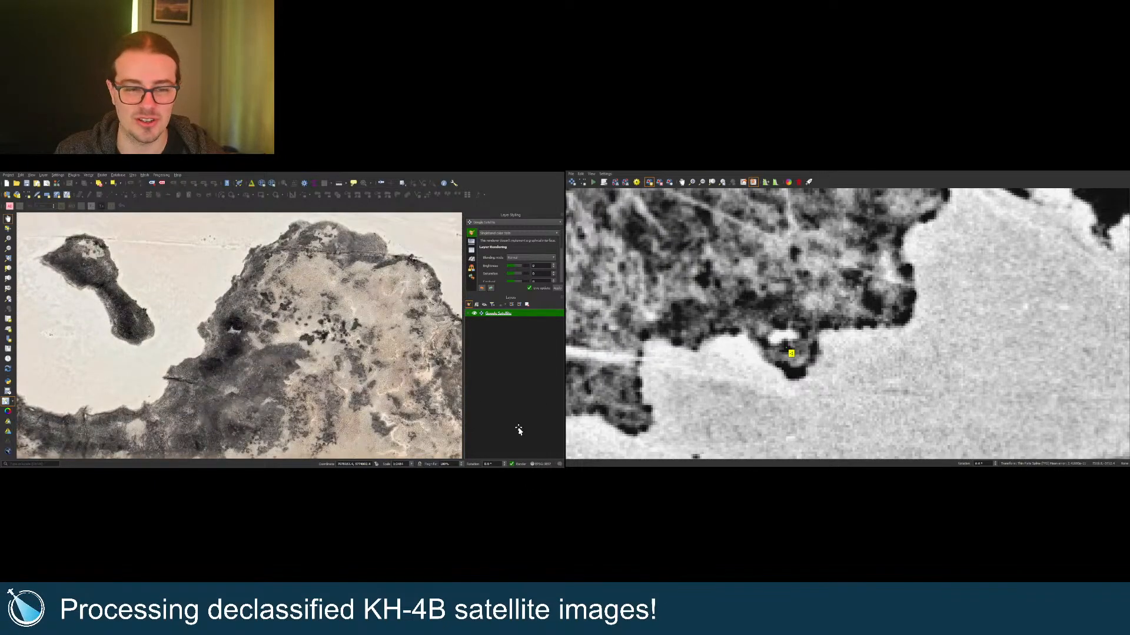
pyautogui.scroll(2, 265, 388)
pyautogui.scroll(2, 297, 268)
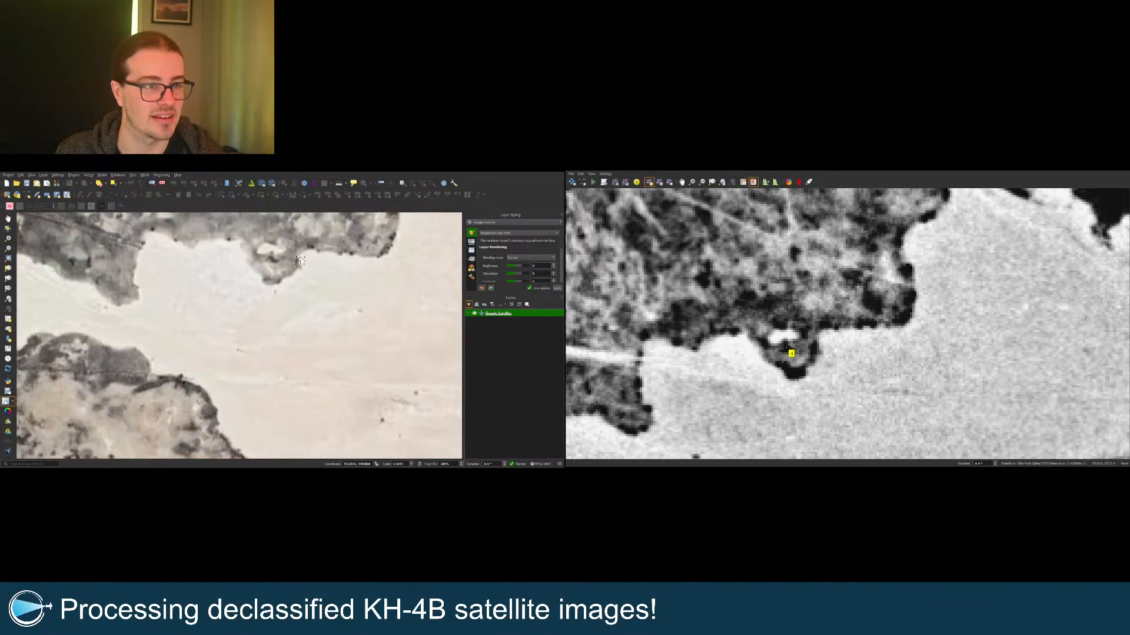
pyautogui.scroll(1, 299, 259)
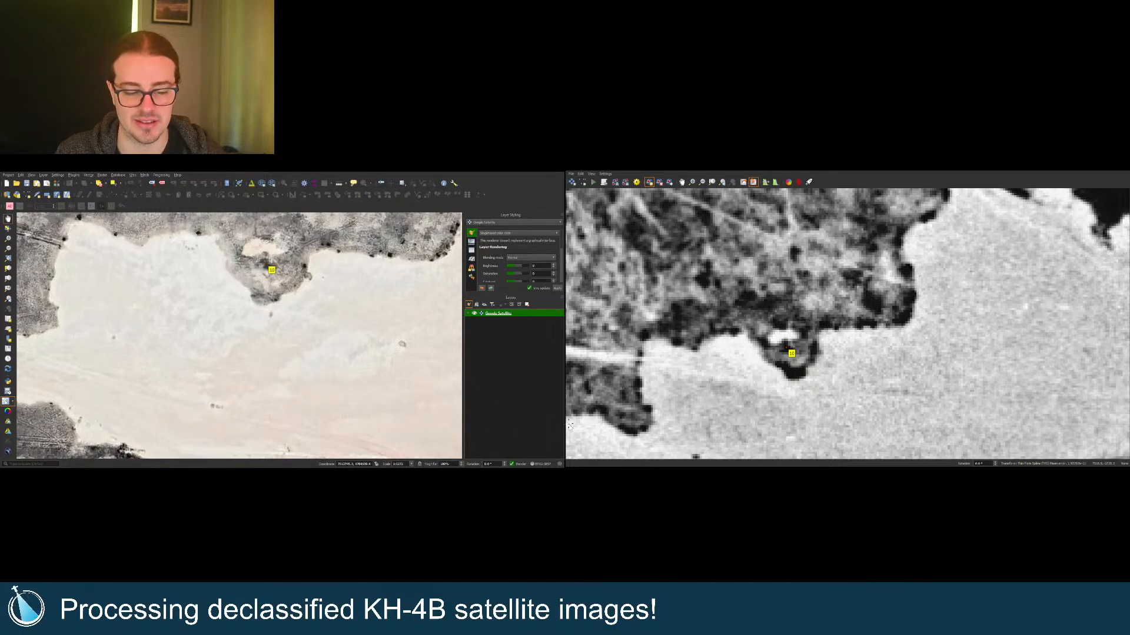
# Step: Add a twelfth control point on the short dark rectangular pit east of the western pad's large shadow, near the scan's middle, matched on the basemap
pyautogui.click(752, 183)
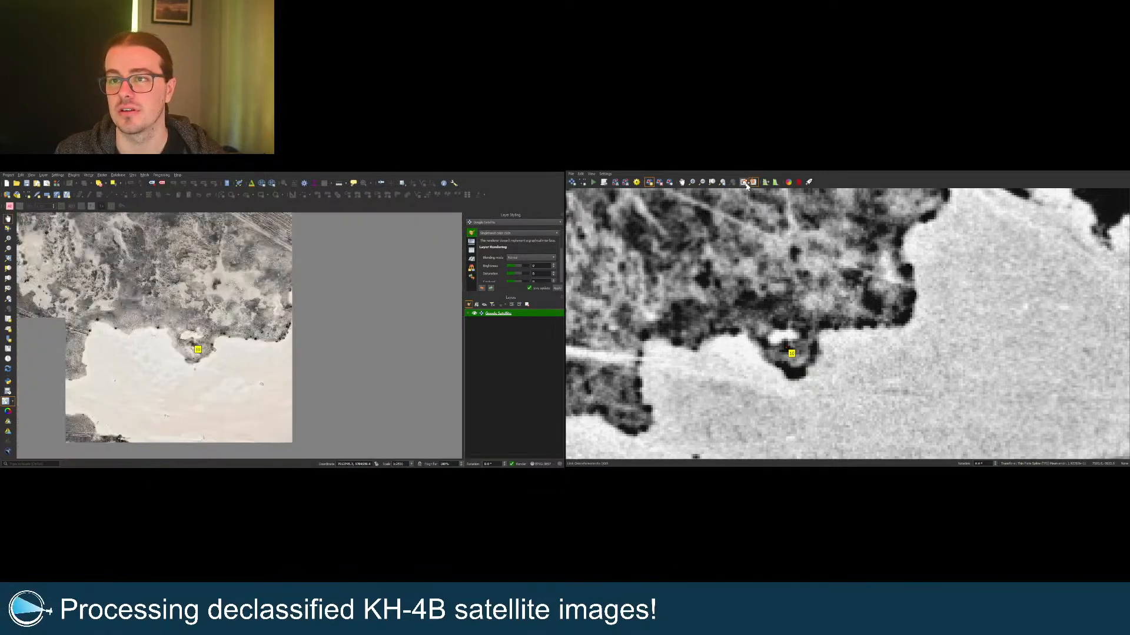
pyautogui.click(711, 183)
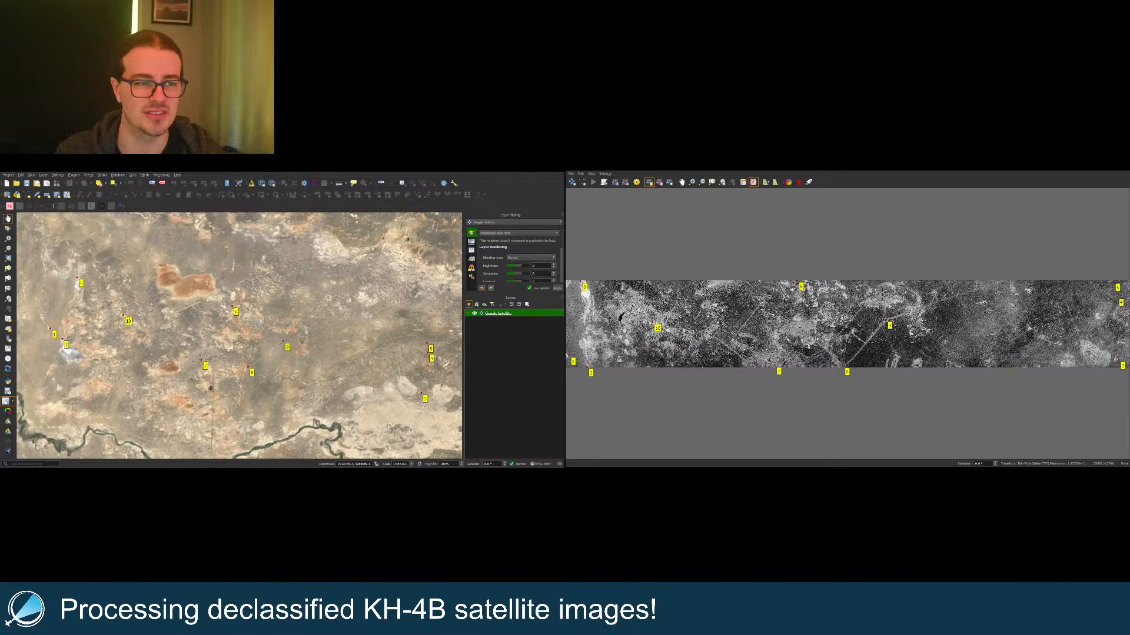
pyautogui.scroll(5, 797, 330)
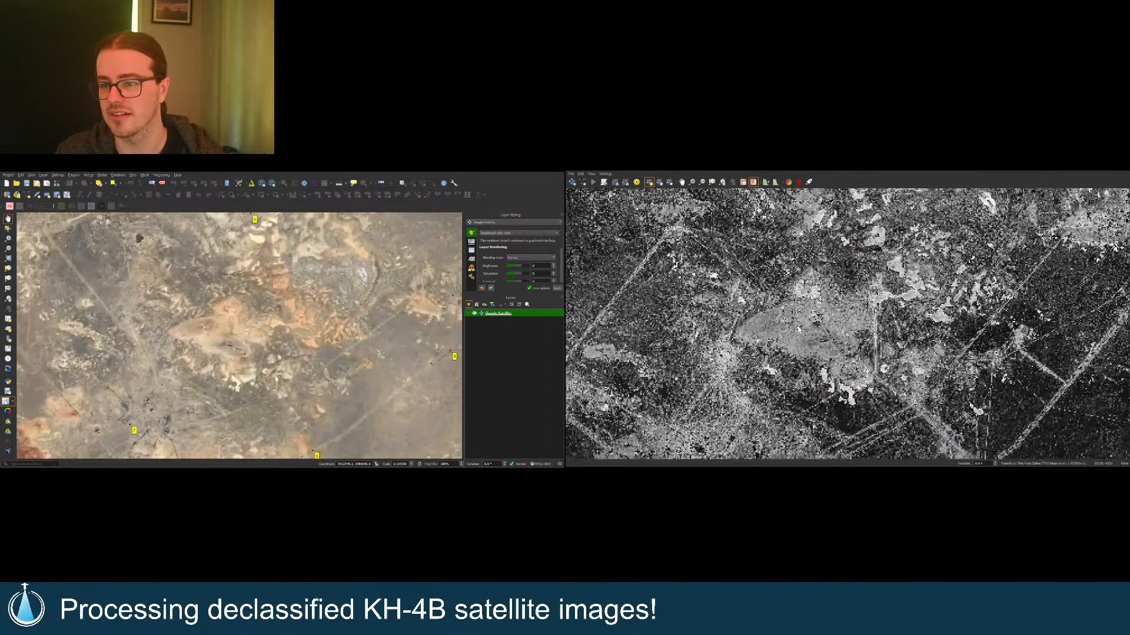
pyautogui.scroll(3, 713, 369)
pyautogui.scroll(-5, 713, 370)
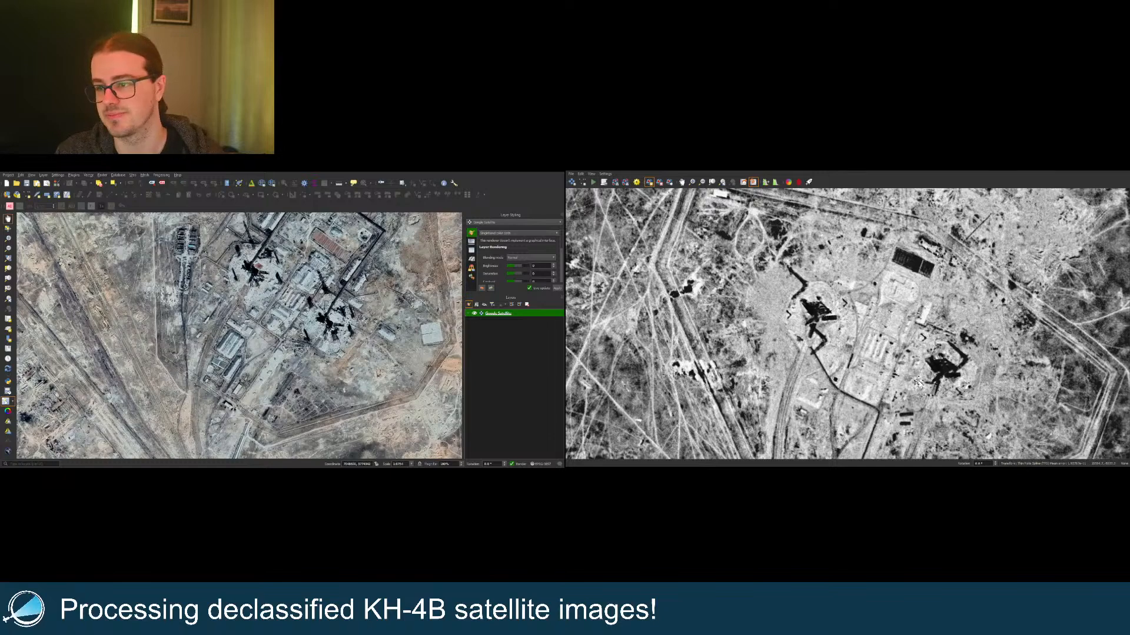
pyautogui.scroll(2, 919, 383)
pyautogui.scroll(3, 853, 341)
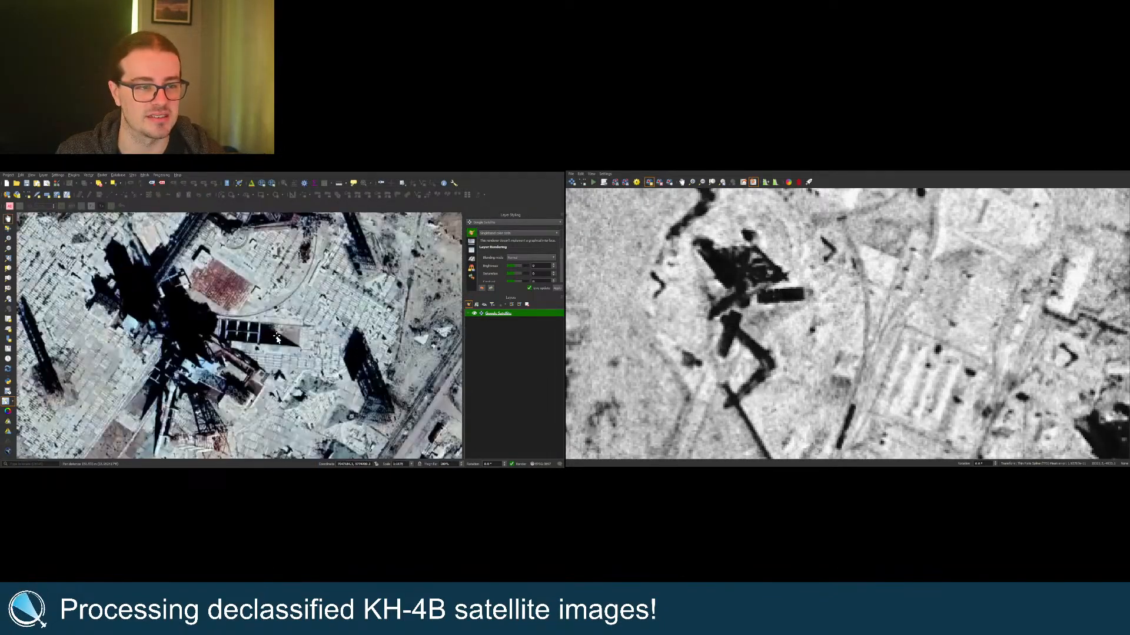
pyautogui.scroll(1, 276, 338)
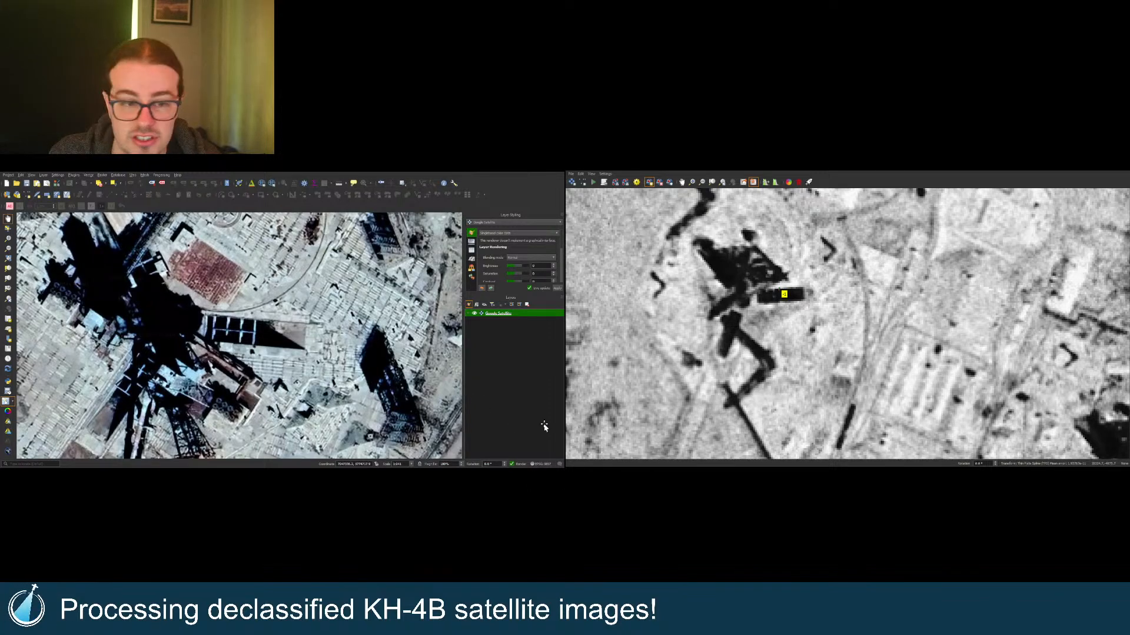
pyautogui.click(256, 321)
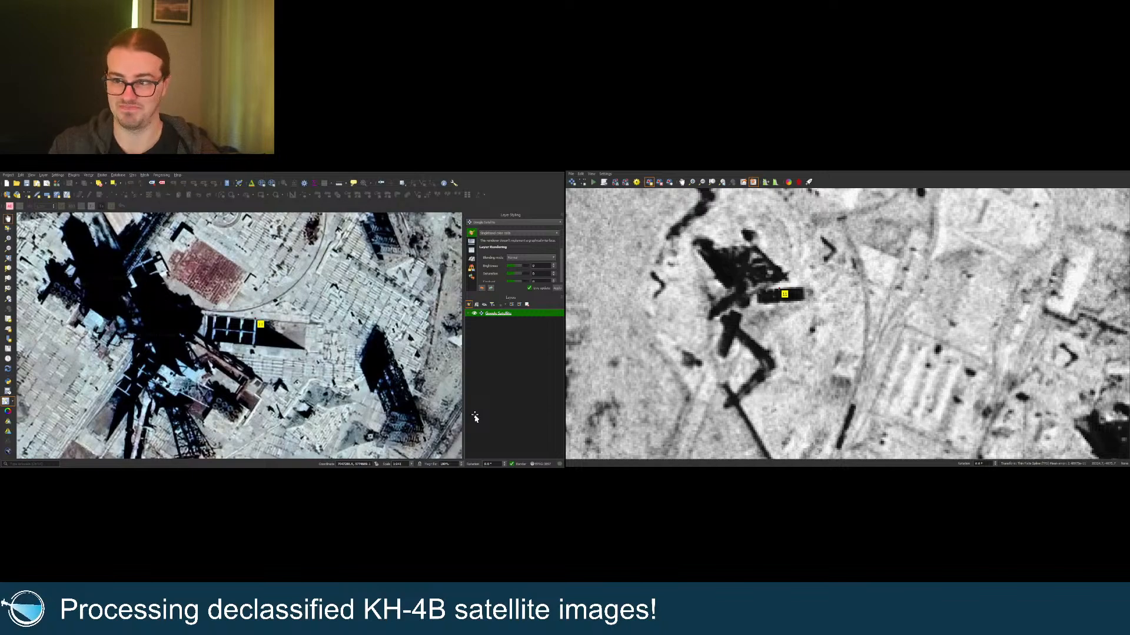
# Step: Examine the scan's upper edge east of the middle for tracks or pan shorelines recognisable on the basemap
pyautogui.click(711, 182)
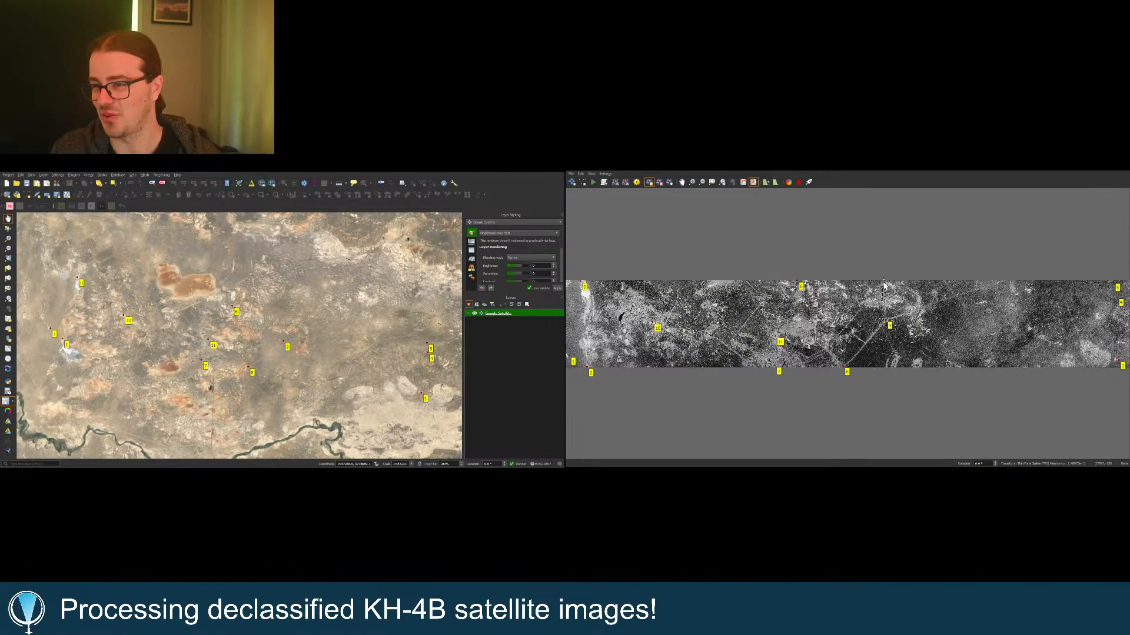
pyautogui.scroll(15, 884, 281)
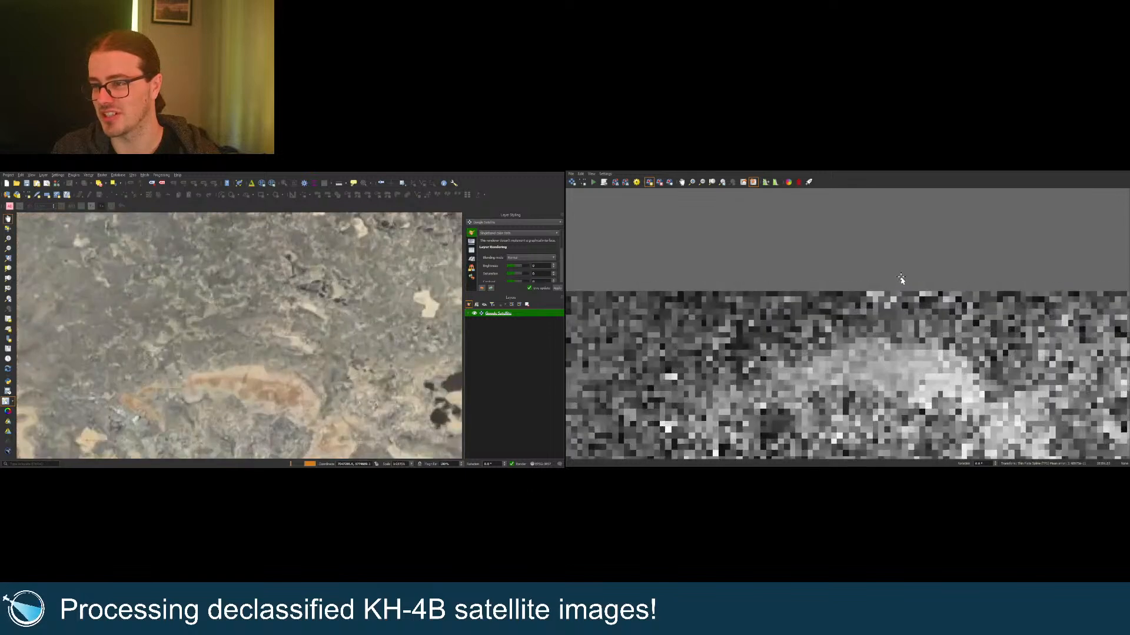
pyautogui.scroll(-3, 872, 302)
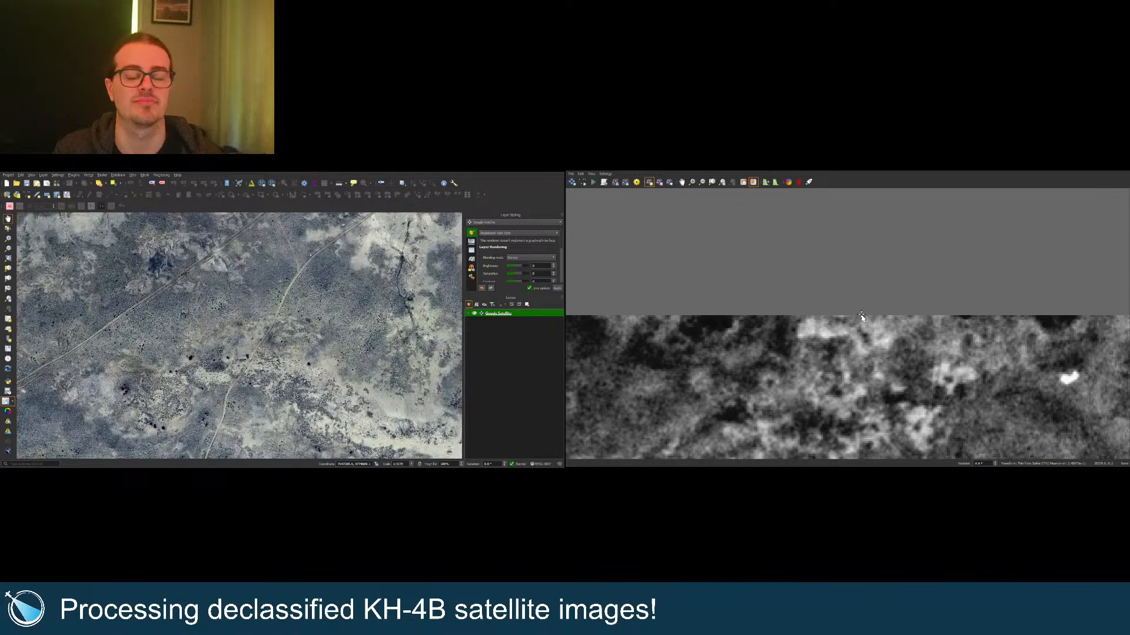
pyautogui.scroll(2, 941, 379)
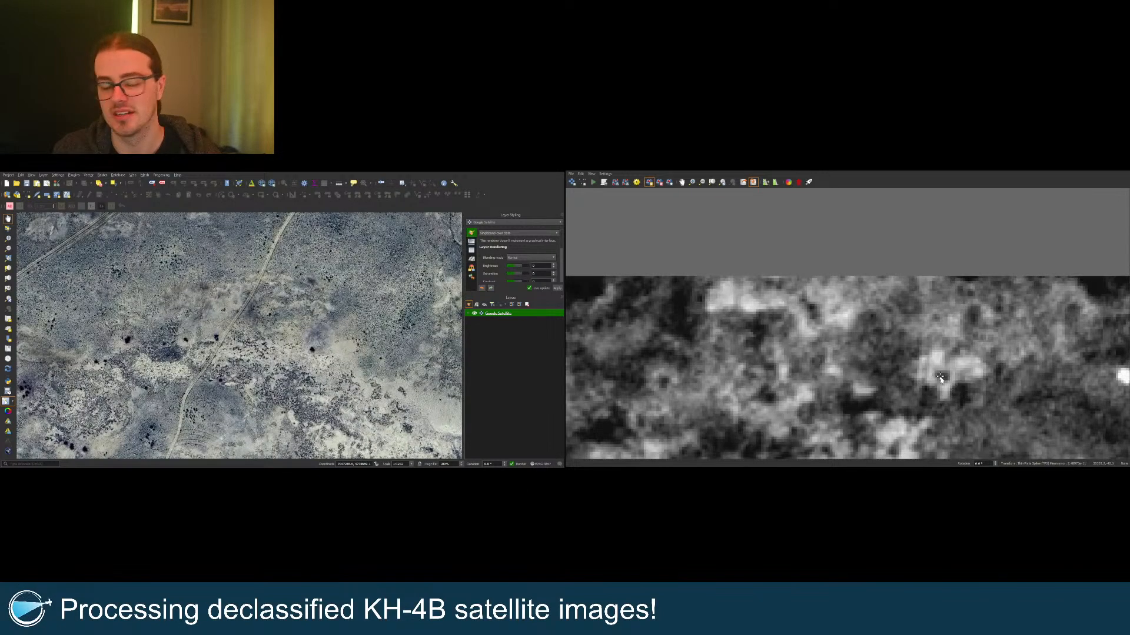
pyautogui.scroll(-2, 882, 370)
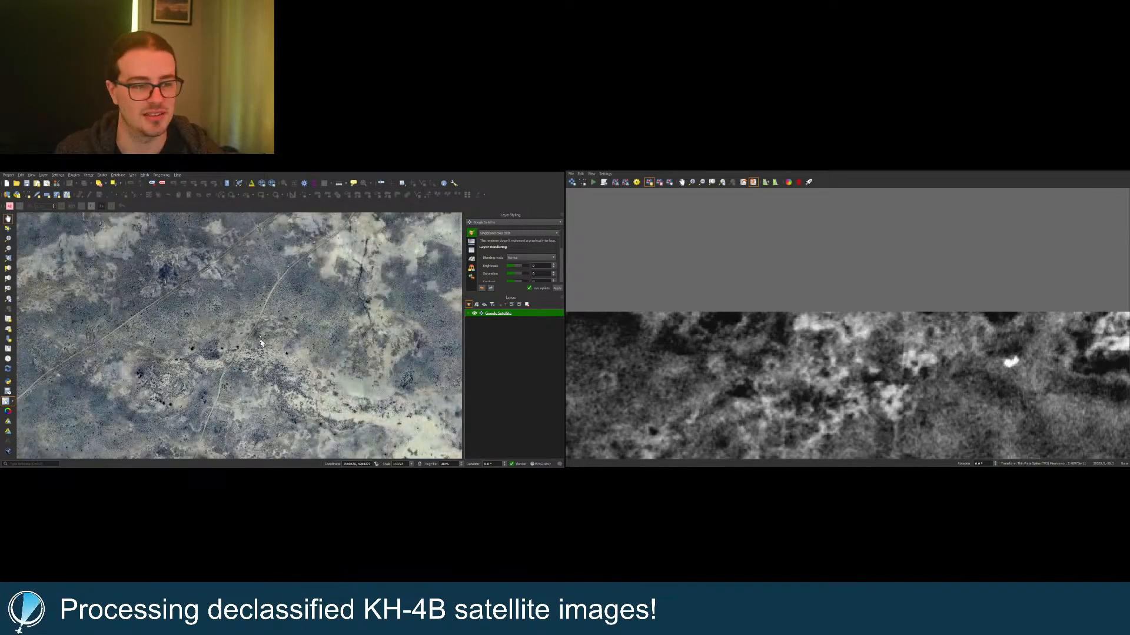
pyautogui.moveTo(264, 364); pyautogui.dragTo(268, 348)
pyautogui.scroll(-2, 776, 326)
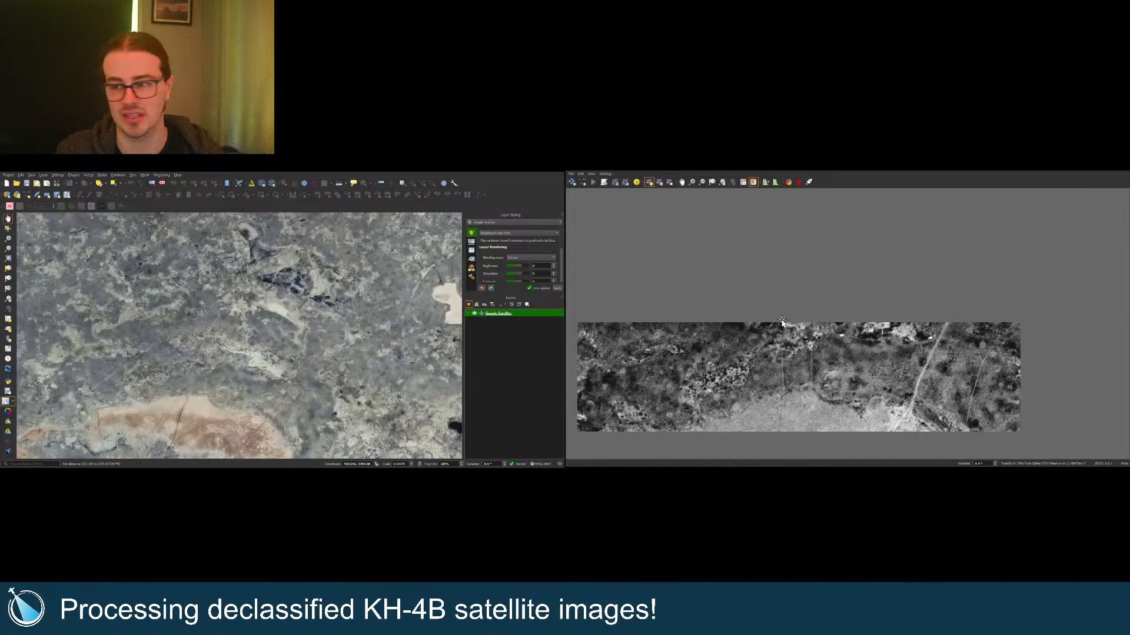
pyautogui.scroll(2, 853, 365)
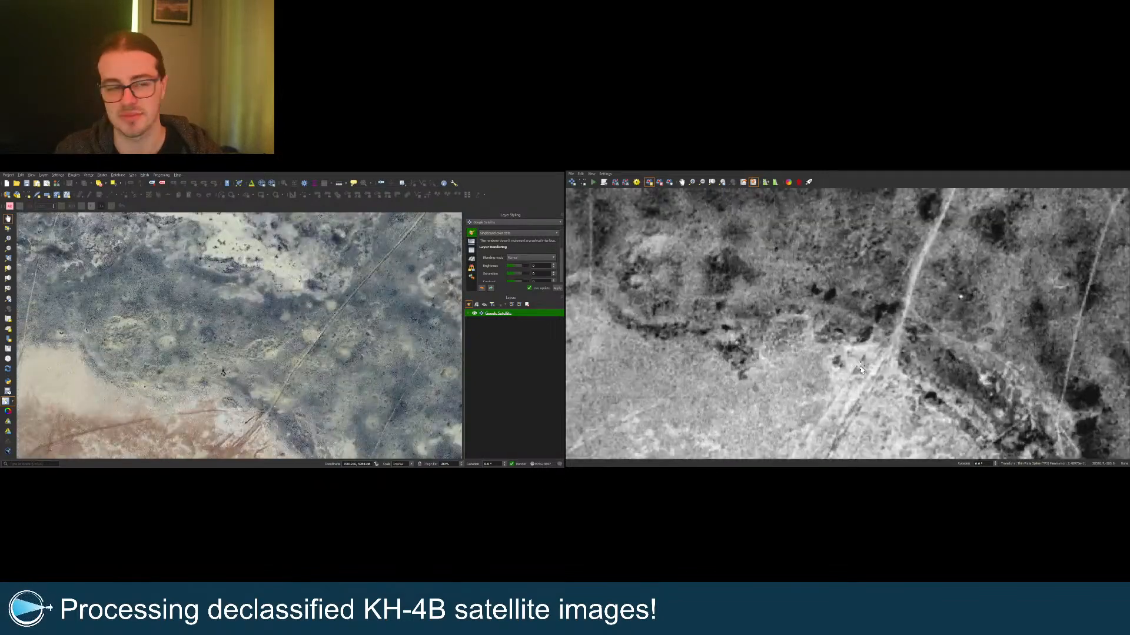
pyautogui.moveTo(259, 374); pyautogui.dragTo(254, 305)
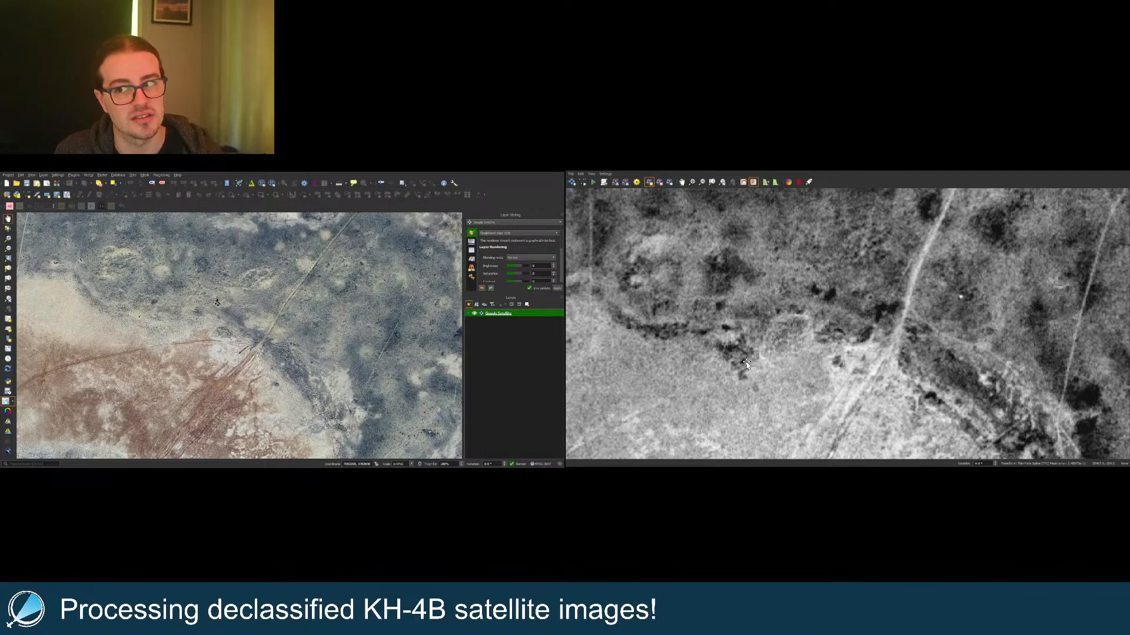
pyautogui.scroll(-5, 721, 308)
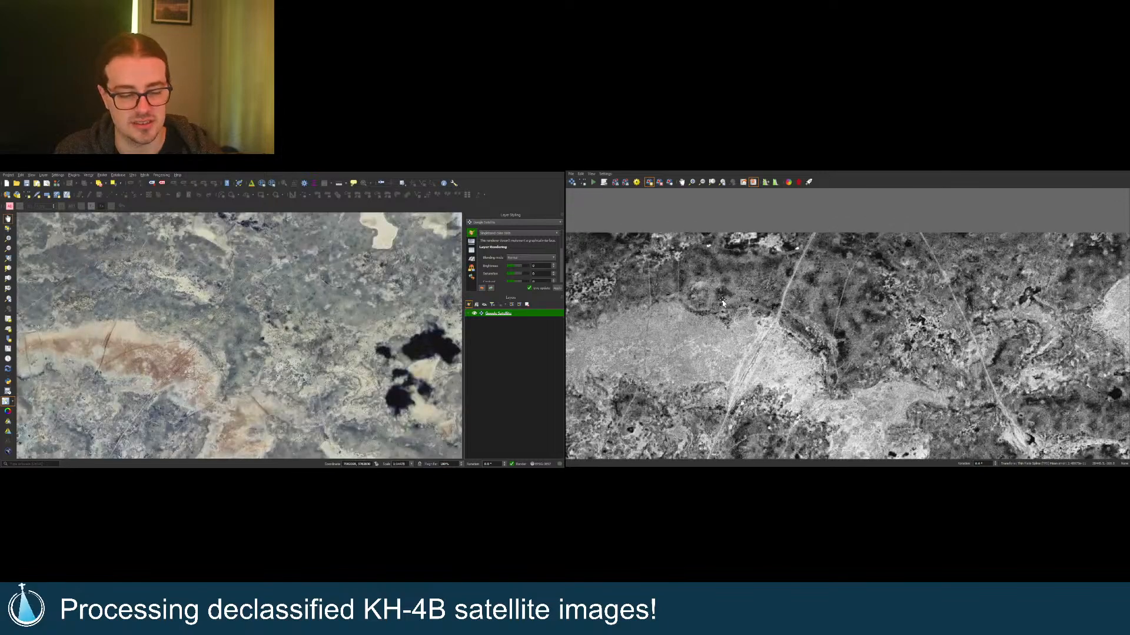
pyautogui.scroll(5, 791, 295)
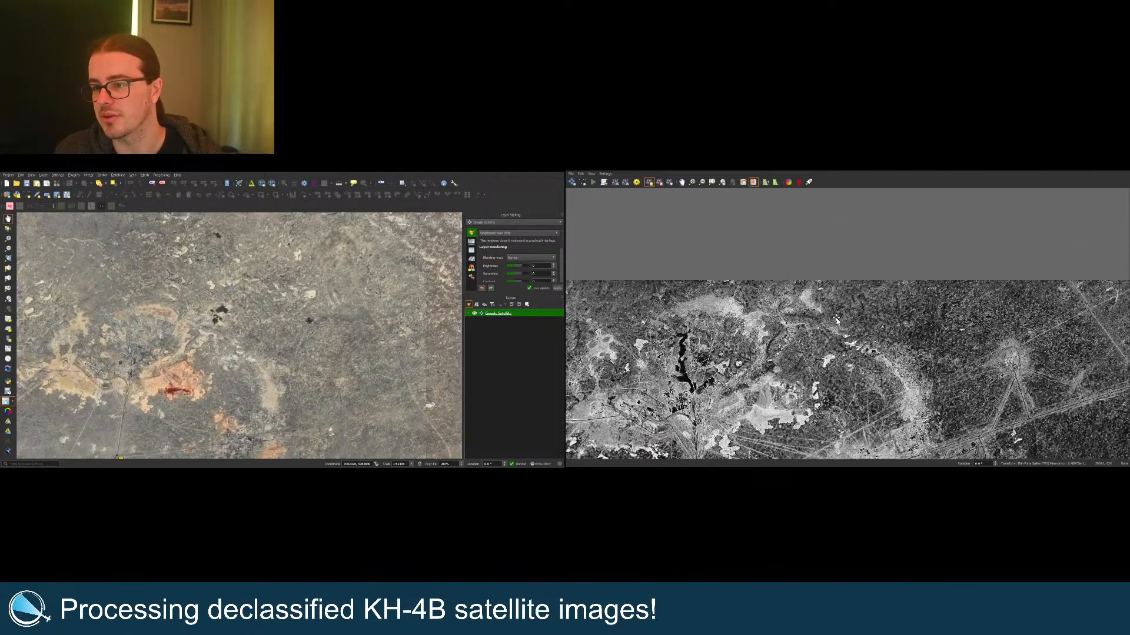
# Step: Add a thirteenth control point on the launch pad approach road's edge beside the square enclosure, in the scan's upper part, matched on the basemap
pyautogui.scroll(-3, 865, 299)
pyautogui.scroll(10, 647, 412)
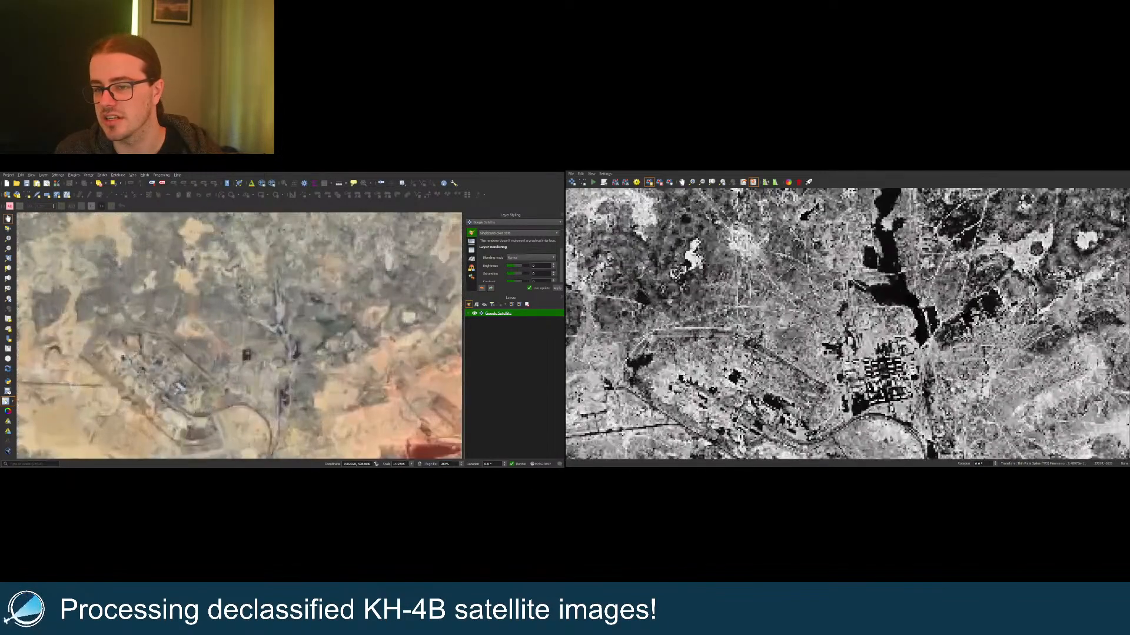
pyautogui.scroll(2, 894, 400)
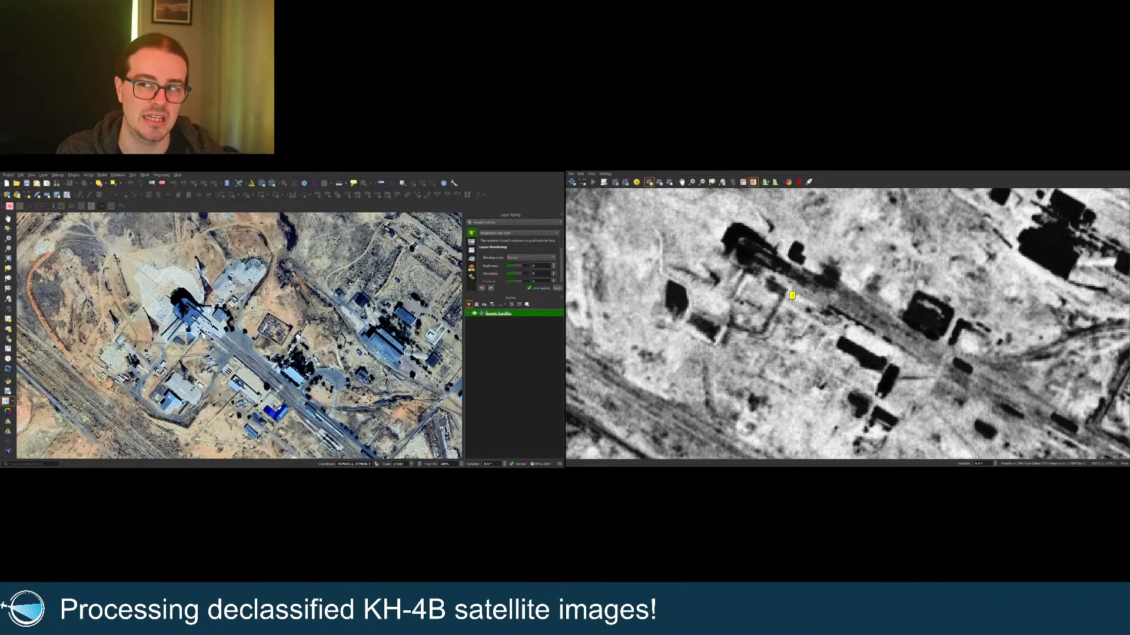
pyautogui.click(204, 338)
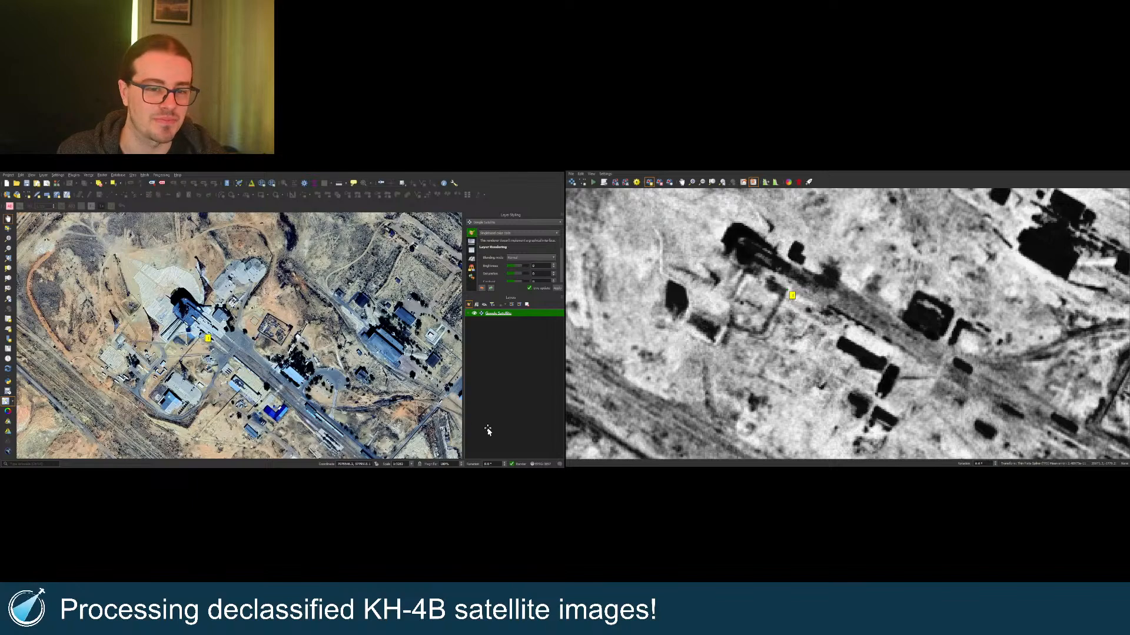
# Step: Add a fourteenth control point at the launch pad apron's southwestern corner near the scan's lower edge, matched on the basemap, and realign the linked map view
pyautogui.click(712, 182)
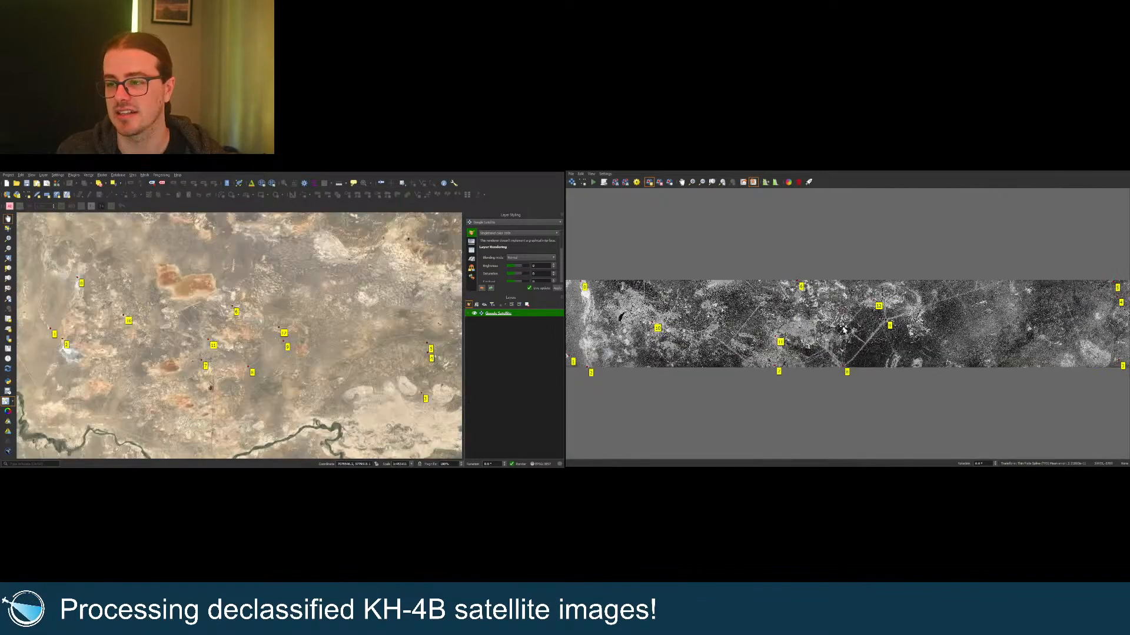
pyautogui.scroll(3, 795, 347)
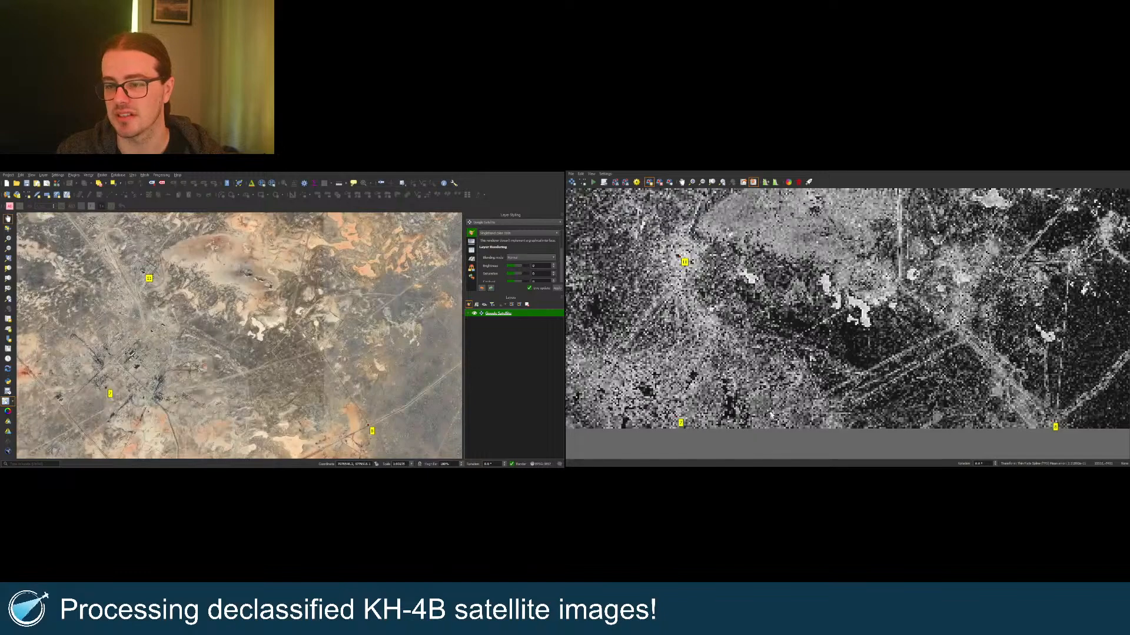
pyautogui.scroll(5, 702, 383)
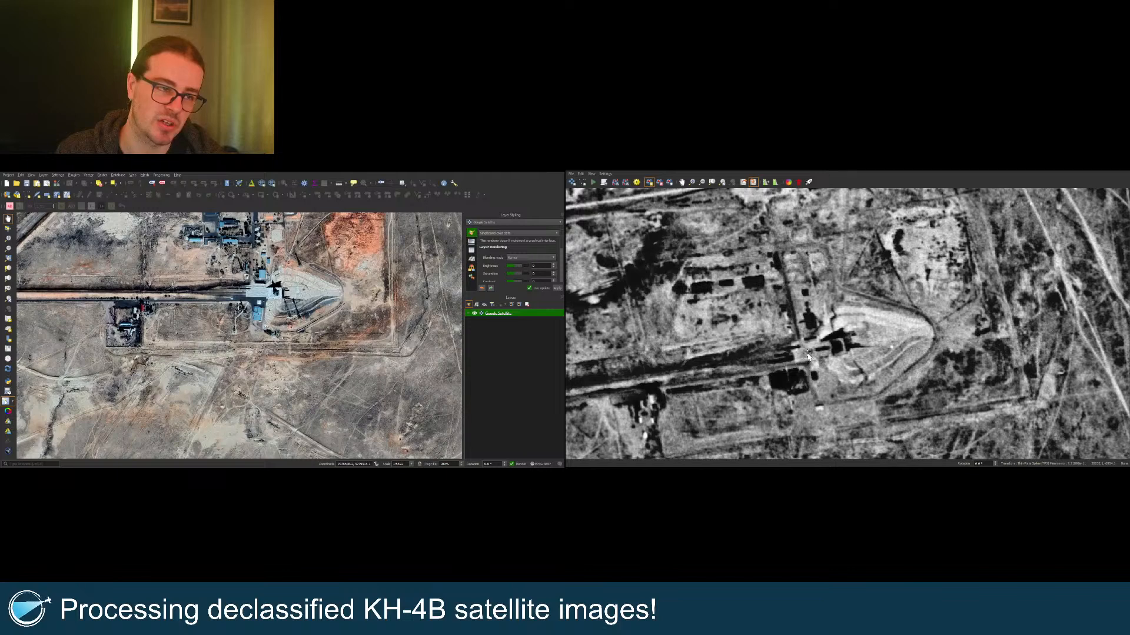
pyautogui.scroll(2, 799, 361)
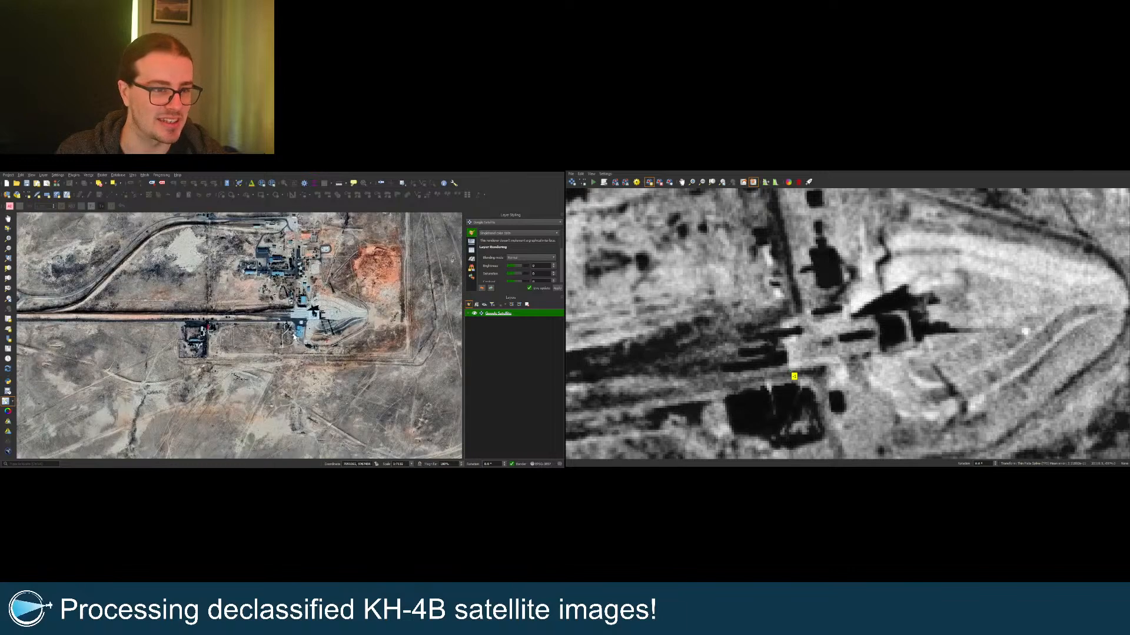
pyautogui.scroll(3, 294, 337)
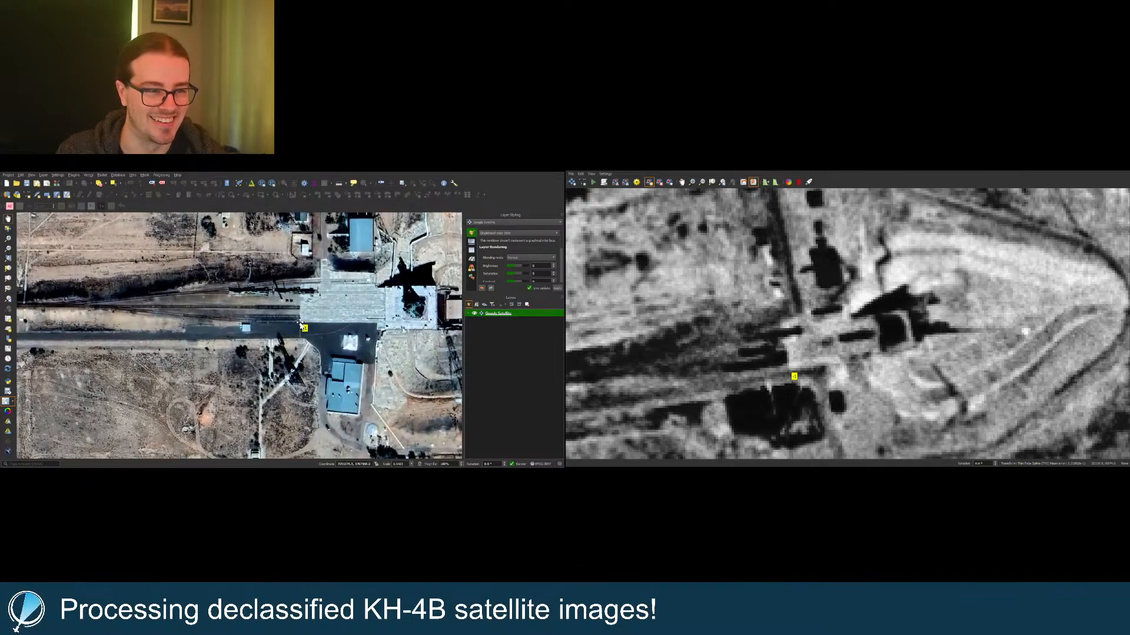
pyautogui.click(753, 183)
pyautogui.click(753, 183)
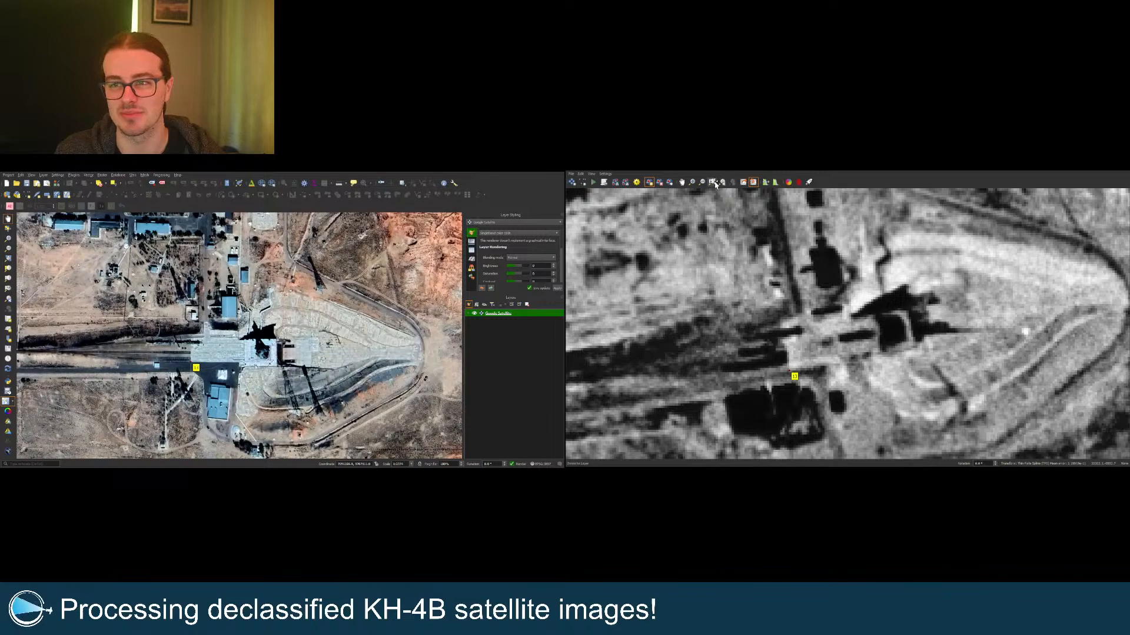
# Step: Add a fifteenth control point at the inner north-south ditch's junction with the northern ditch, near the scan's upper edge in the east, matched on the basemap
pyautogui.click(723, 183)
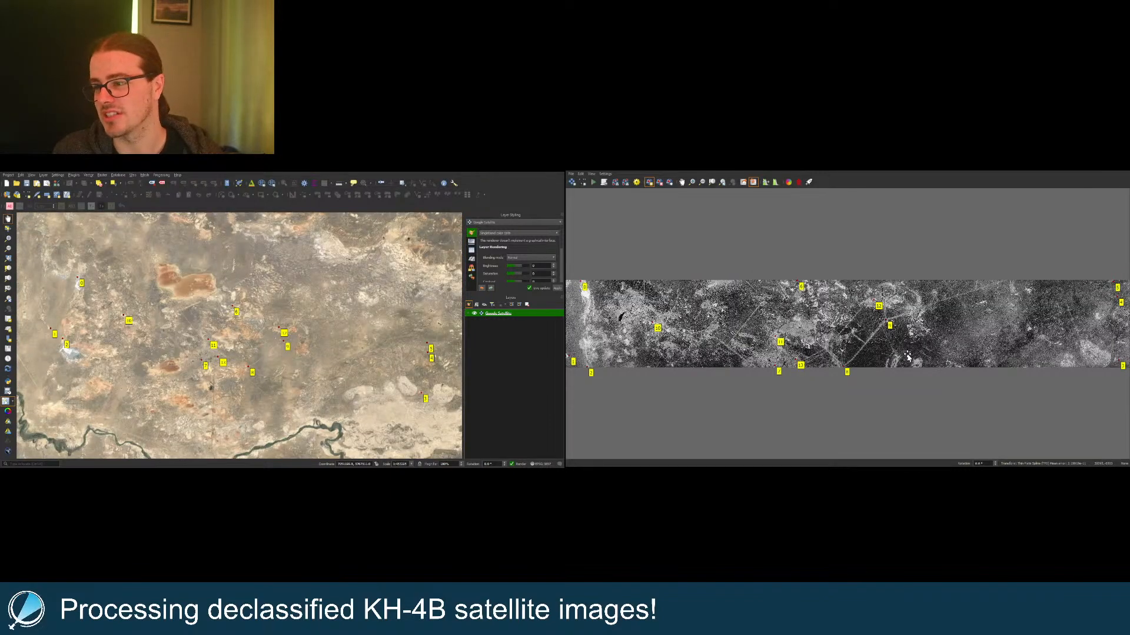
pyautogui.scroll(3, 980, 297)
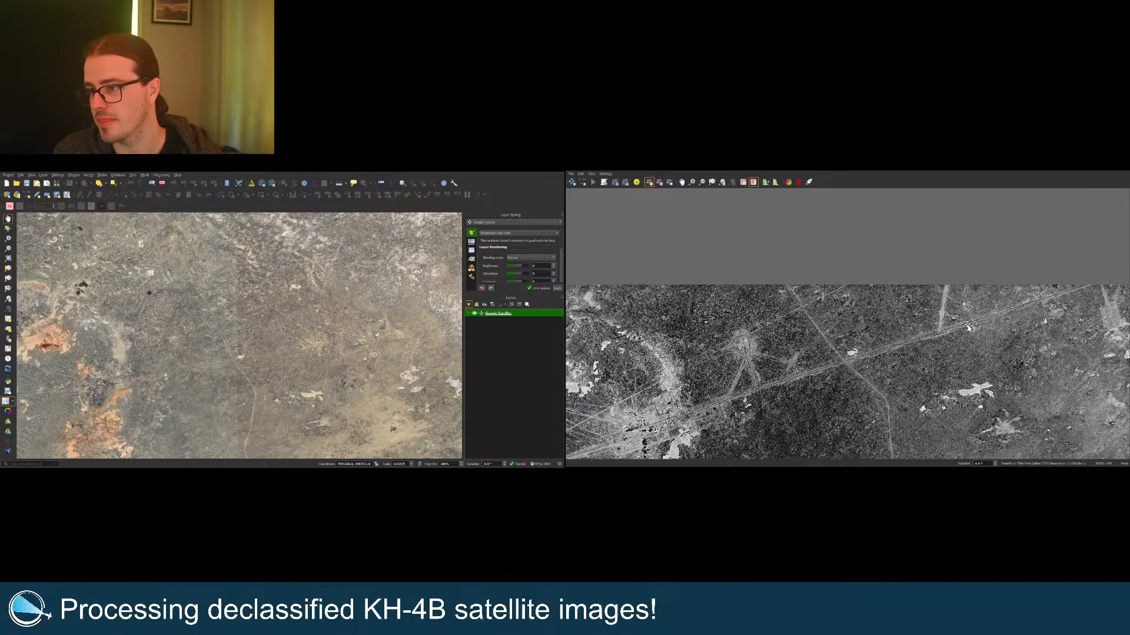
pyautogui.scroll(-3, 1011, 328)
pyautogui.scroll(8, 858, 351)
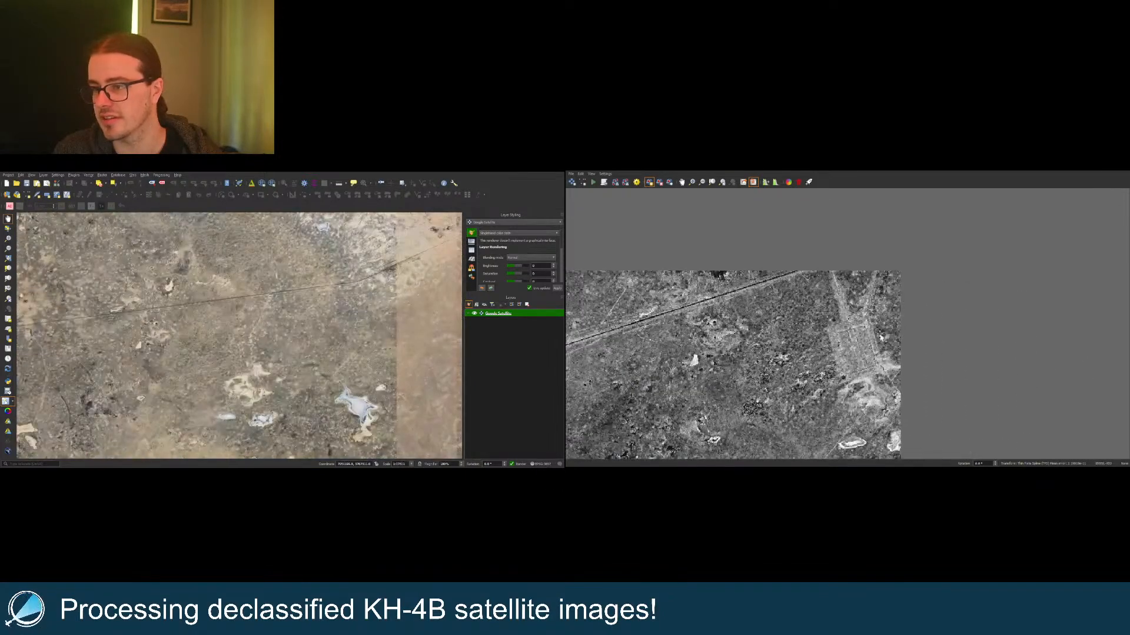
pyautogui.scroll(2, 852, 294)
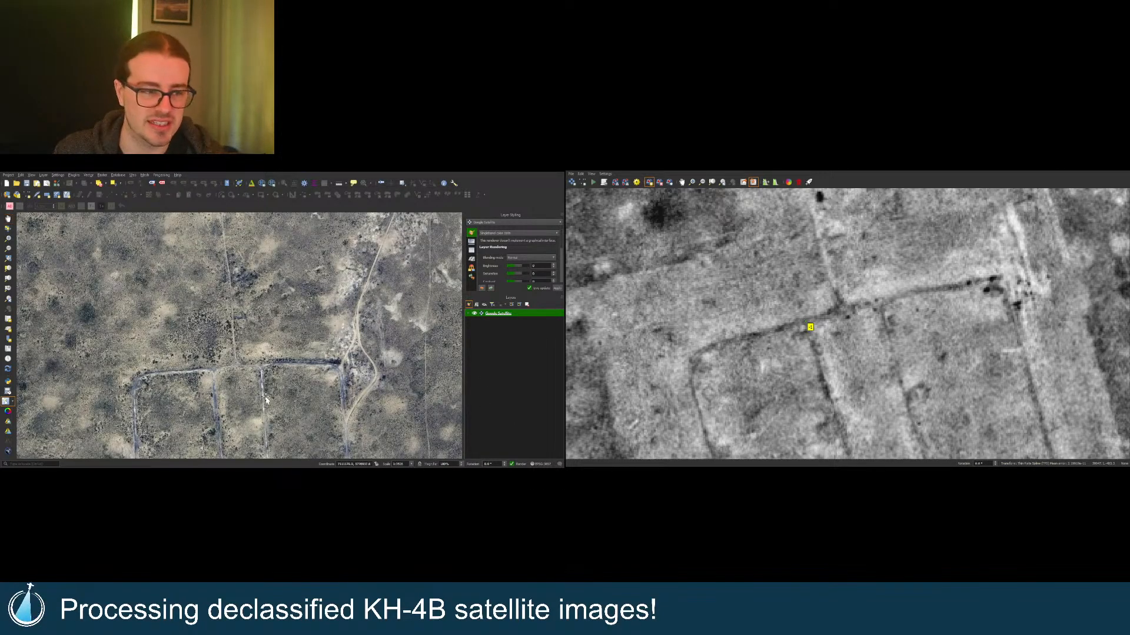
pyautogui.click(213, 372)
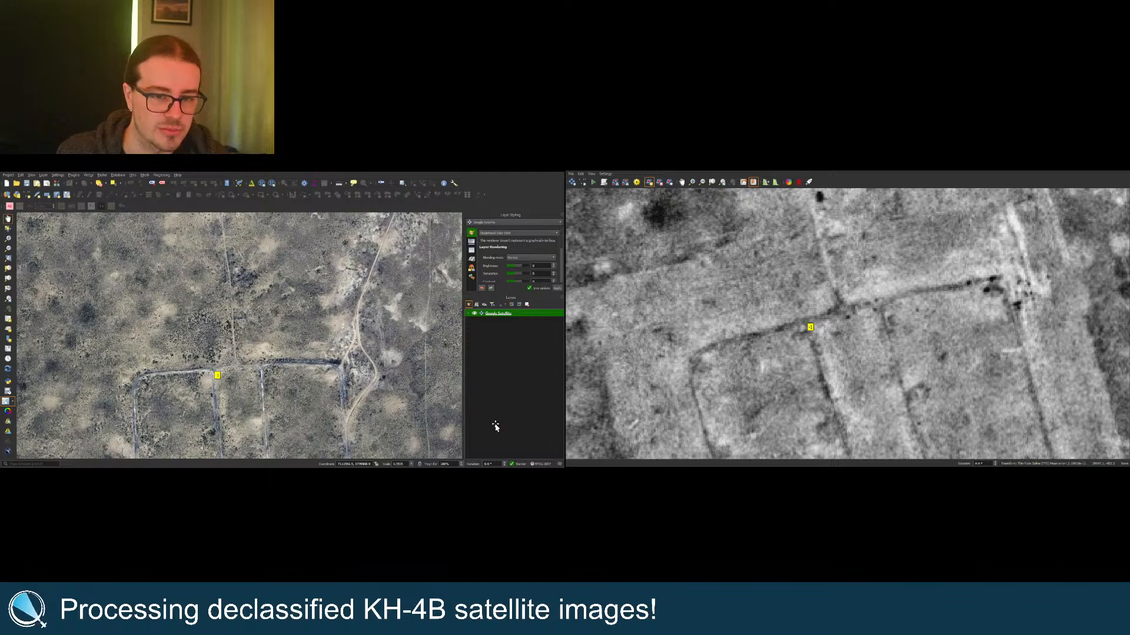
pyautogui.scroll(-5, 293, 369)
pyautogui.scroll(3, 271, 405)
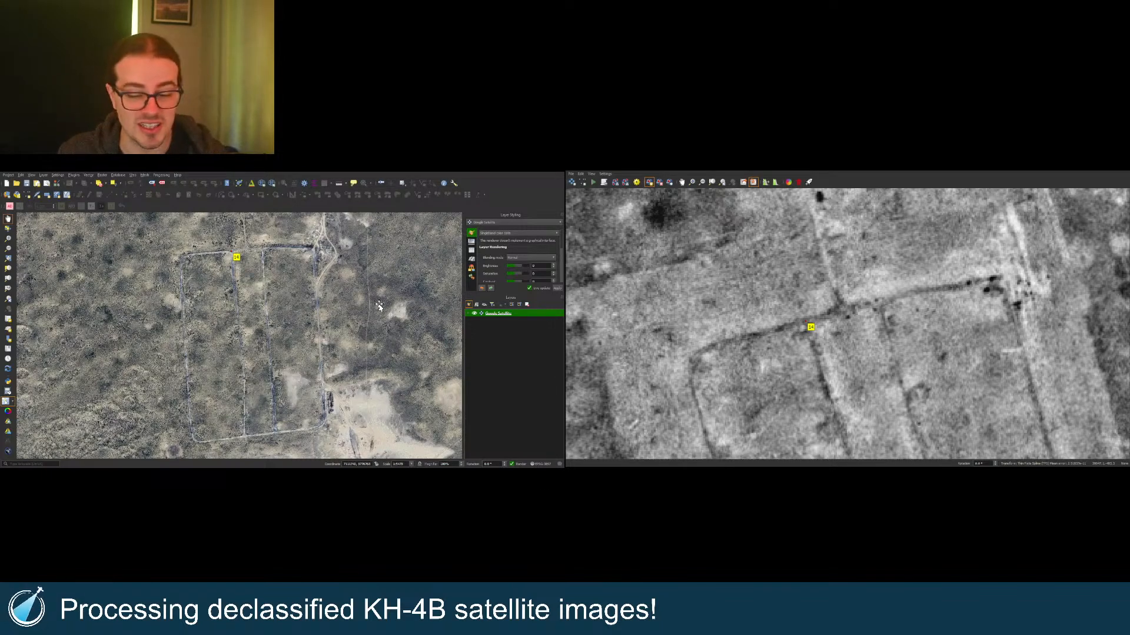
pyautogui.click(754, 183)
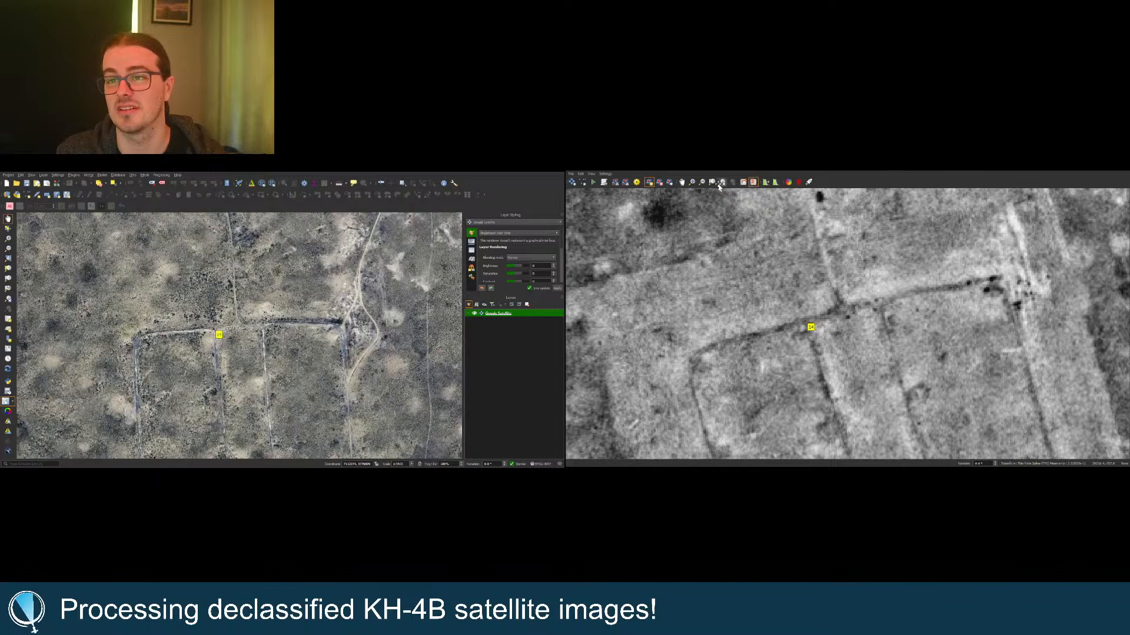
# Step: Add a sixteenth control point on the shoulder of the large pan's northern shore, near the scan's lower edge in the eastern half, matched on the basemap
pyautogui.click(712, 182)
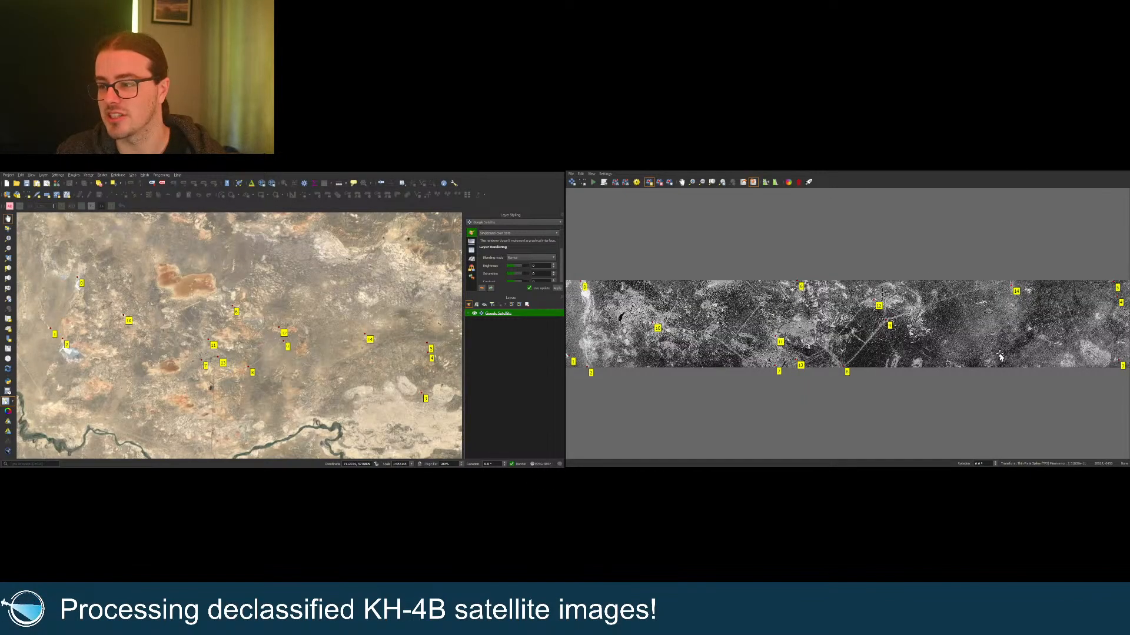
pyautogui.scroll(10, 1000, 356)
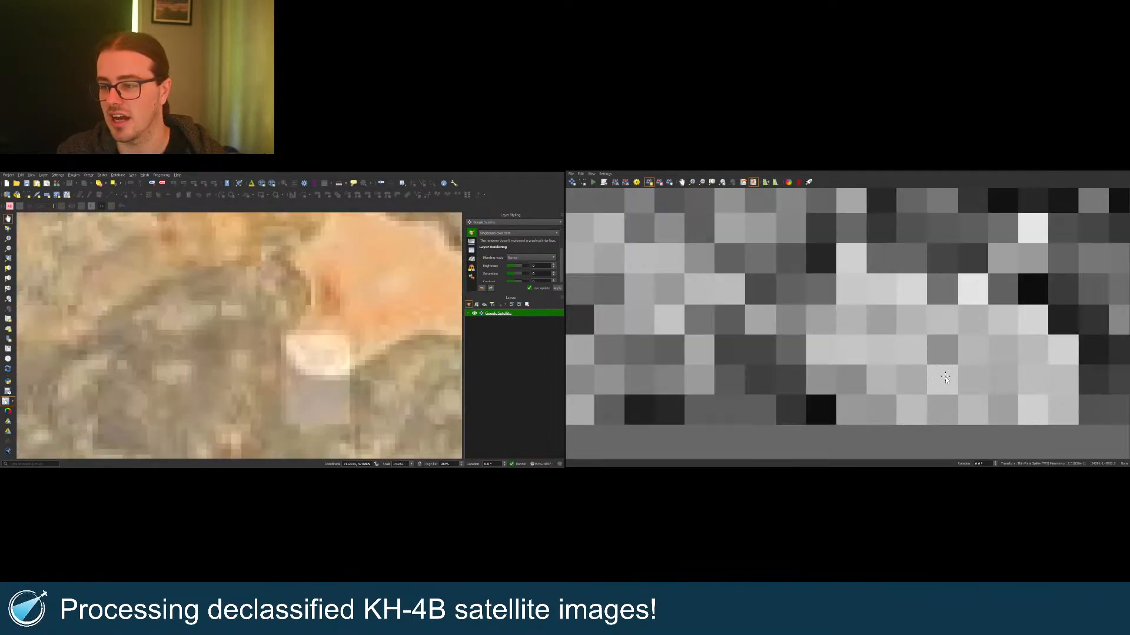
pyautogui.scroll(-5, 945, 380)
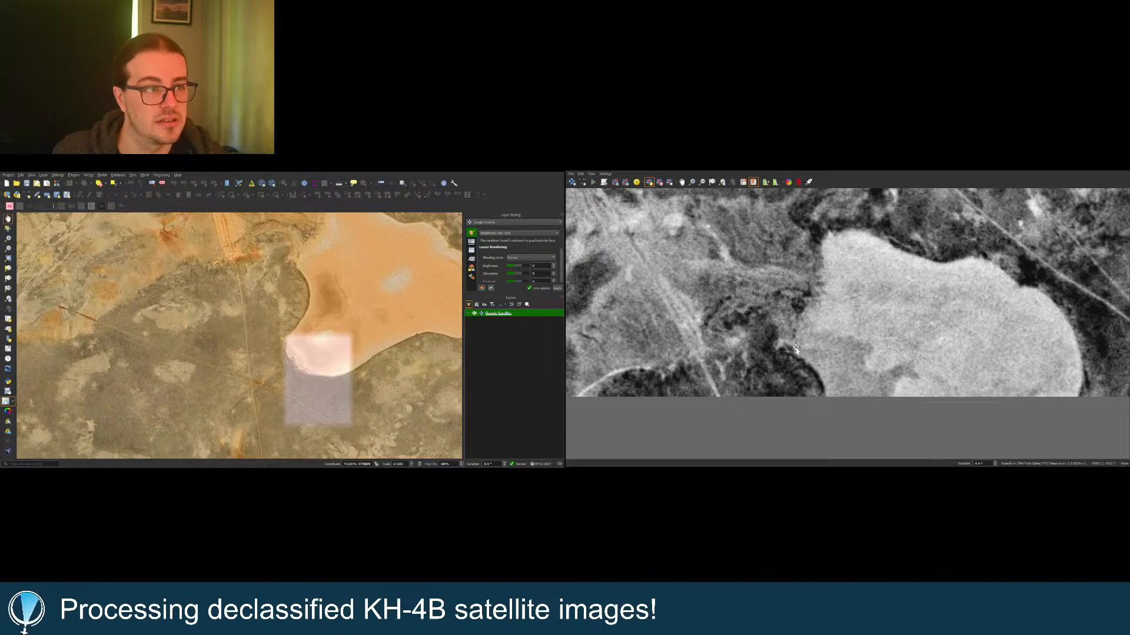
pyautogui.scroll(2, 797, 372)
pyautogui.scroll(2, 910, 319)
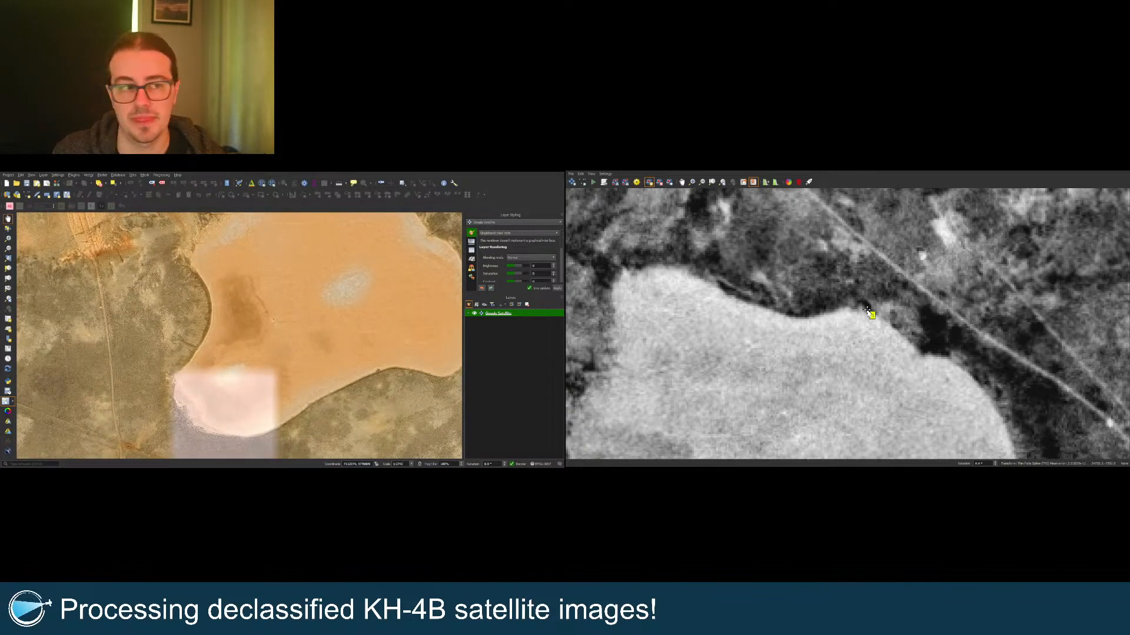
pyautogui.scroll(3, 259, 323)
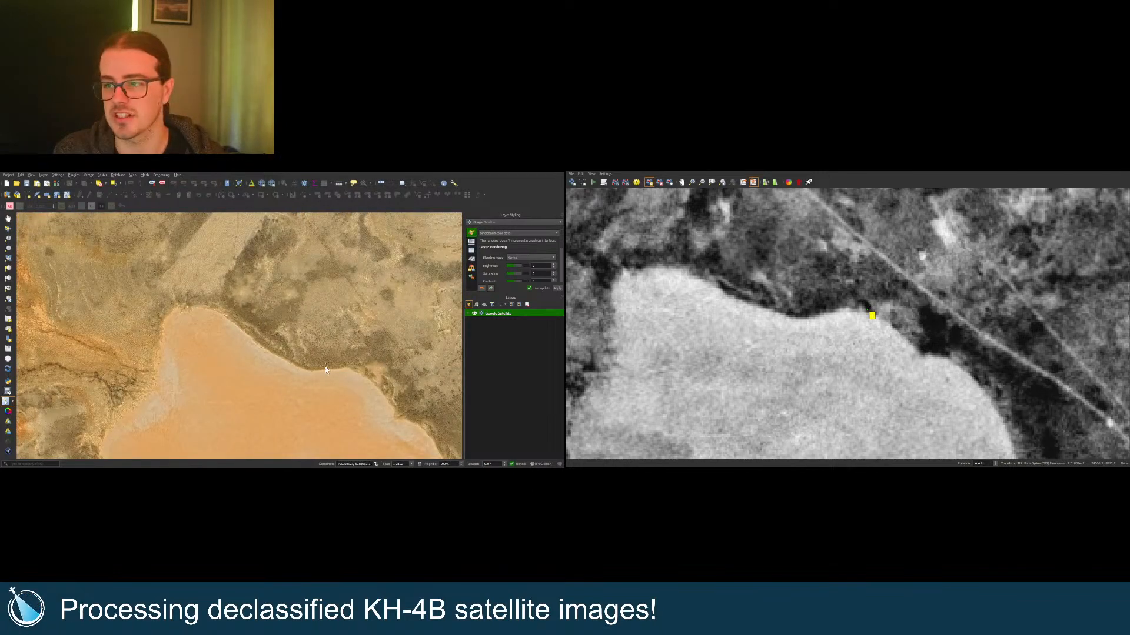
pyautogui.scroll(3, 327, 369)
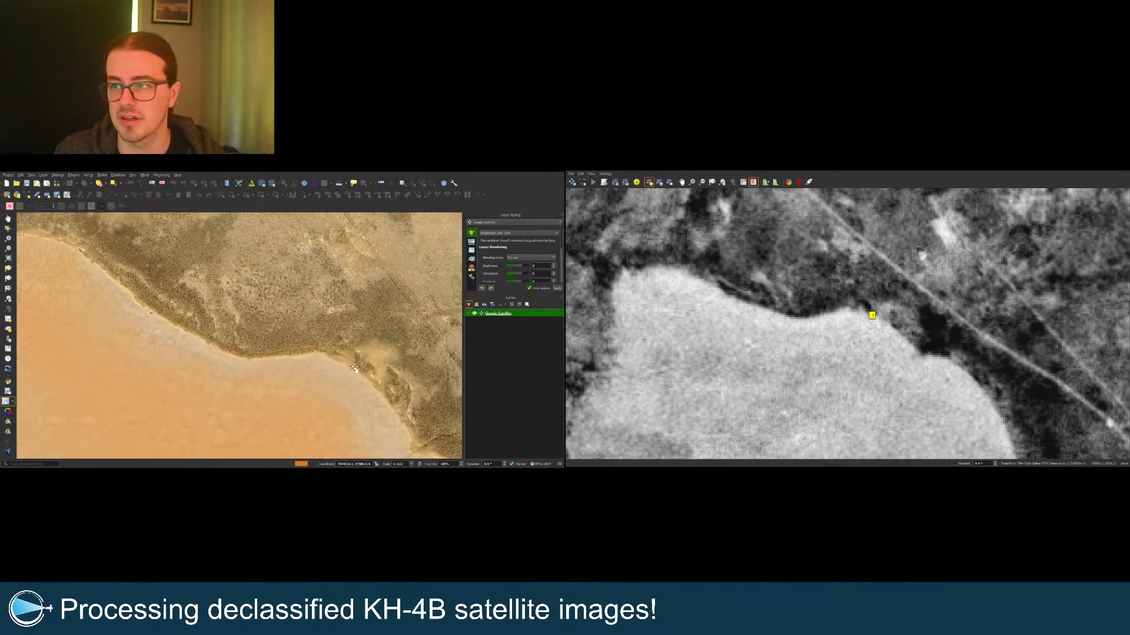
pyautogui.click(362, 369)
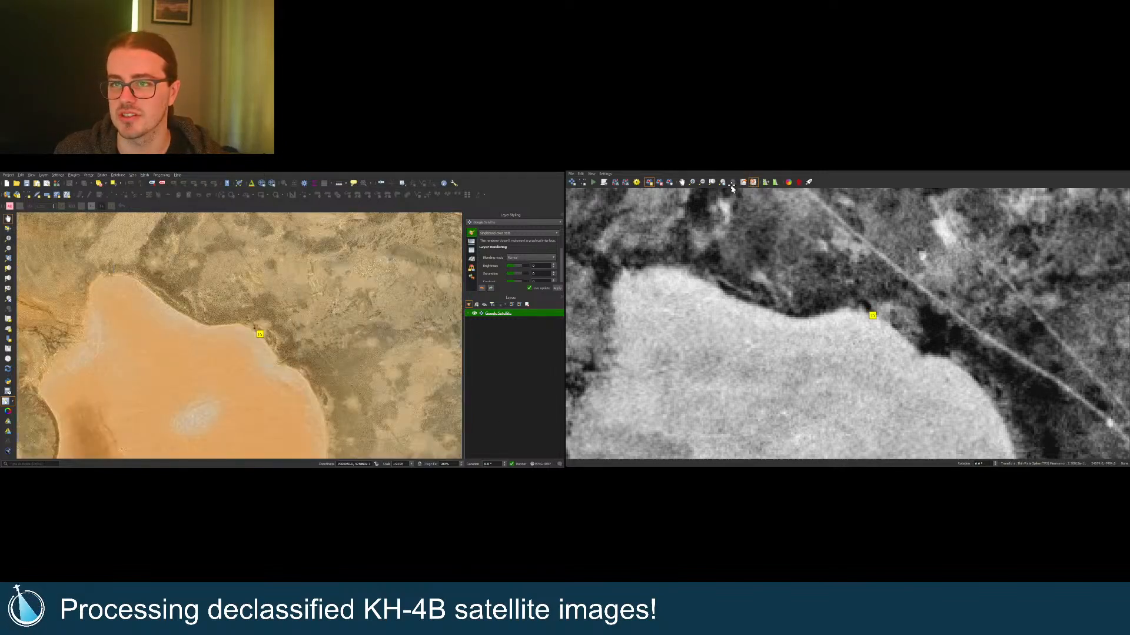
# Step: Add a seventeenth control point beside the hooked northern inlet of the pan near the scan's lower edge in the west, matched on the basemap
pyautogui.click(712, 182)
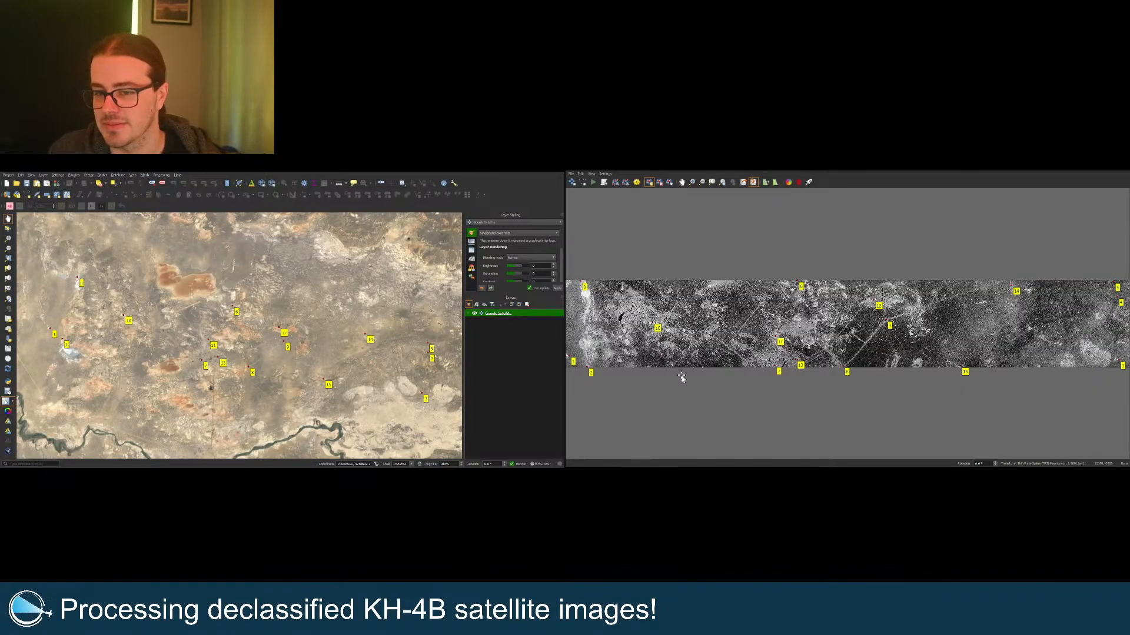
pyautogui.scroll(8, 674, 364)
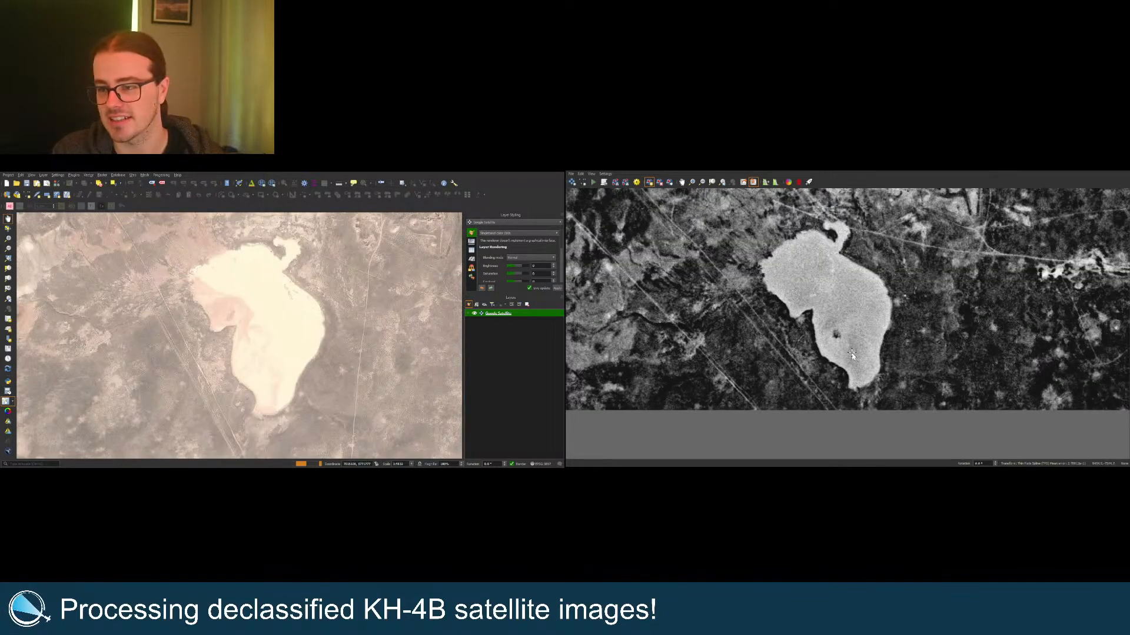
pyautogui.scroll(1, 849, 283)
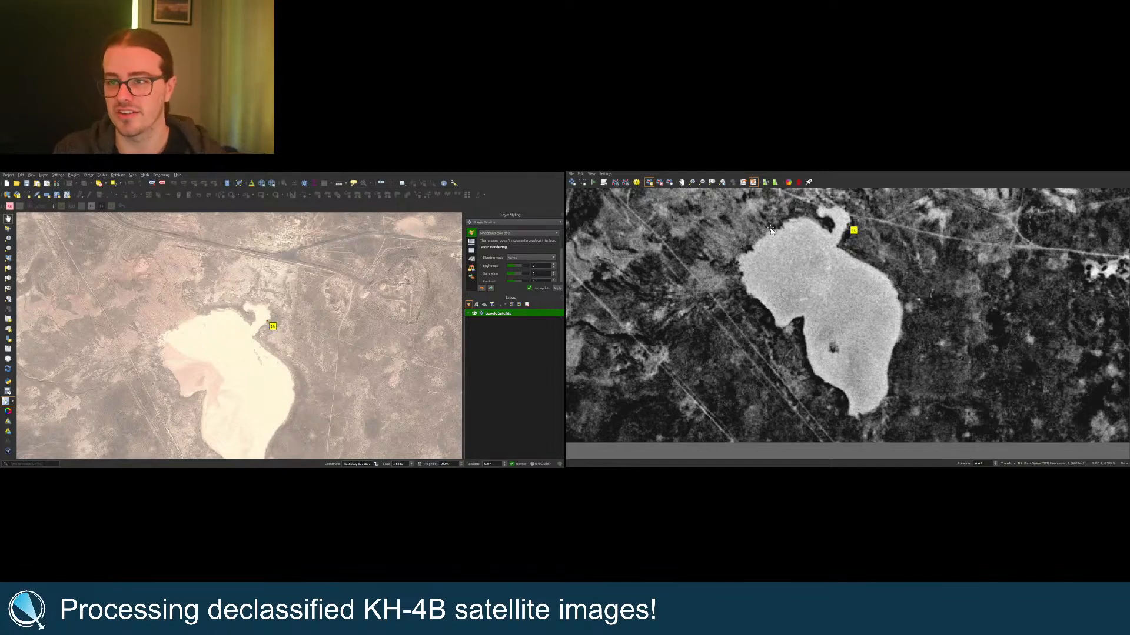
pyautogui.click(754, 182)
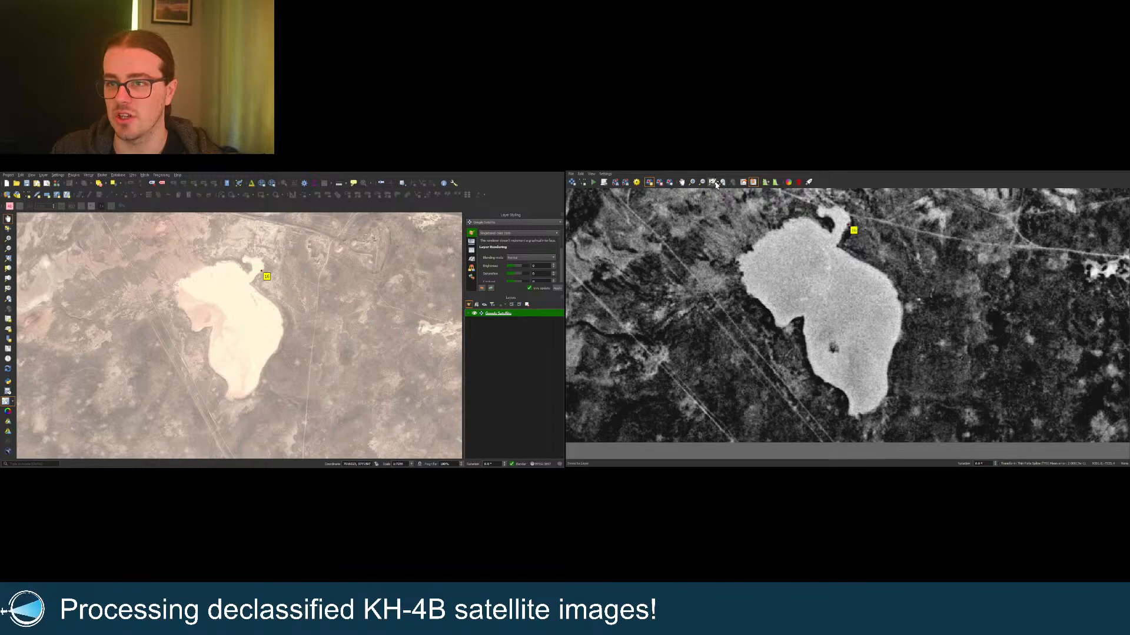
# Step: Add an eighteenth control point on the elongated pan's eastern shore near the scan's upper edge in the west, matched on the basemap, and realign the linked view
pyautogui.click(713, 182)
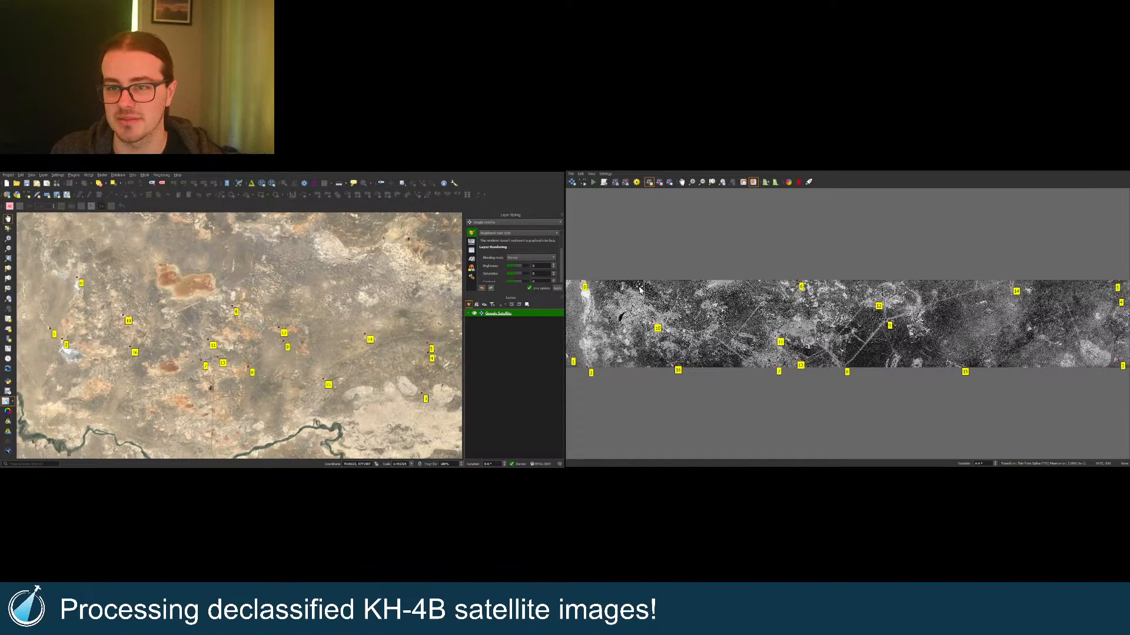
pyautogui.scroll(5, 604, 322)
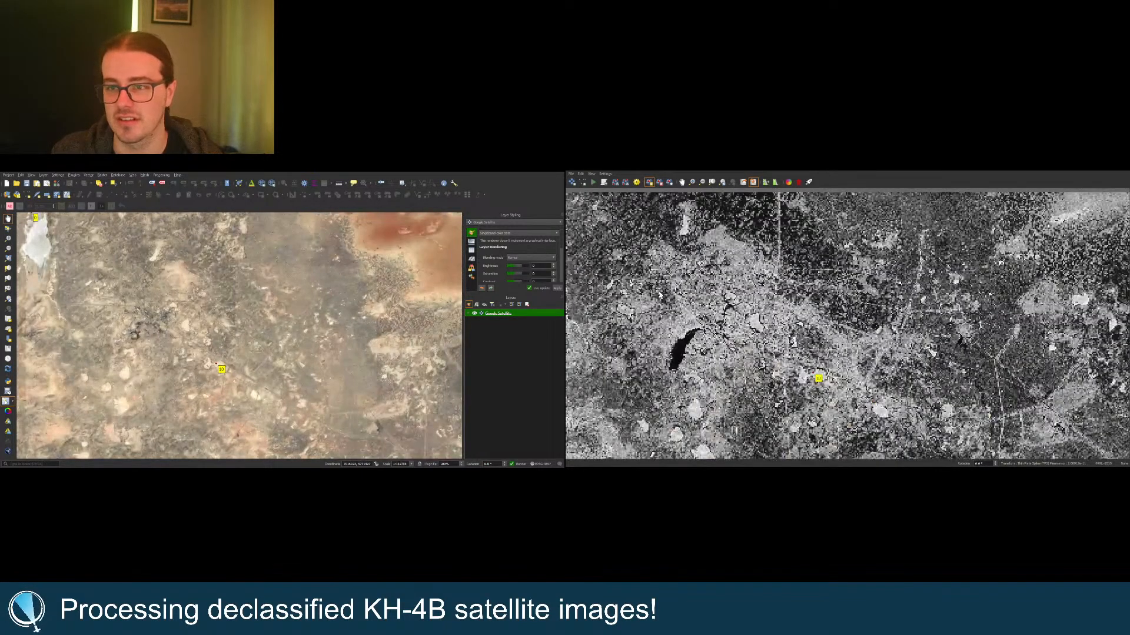
pyautogui.scroll(8, 780, 262)
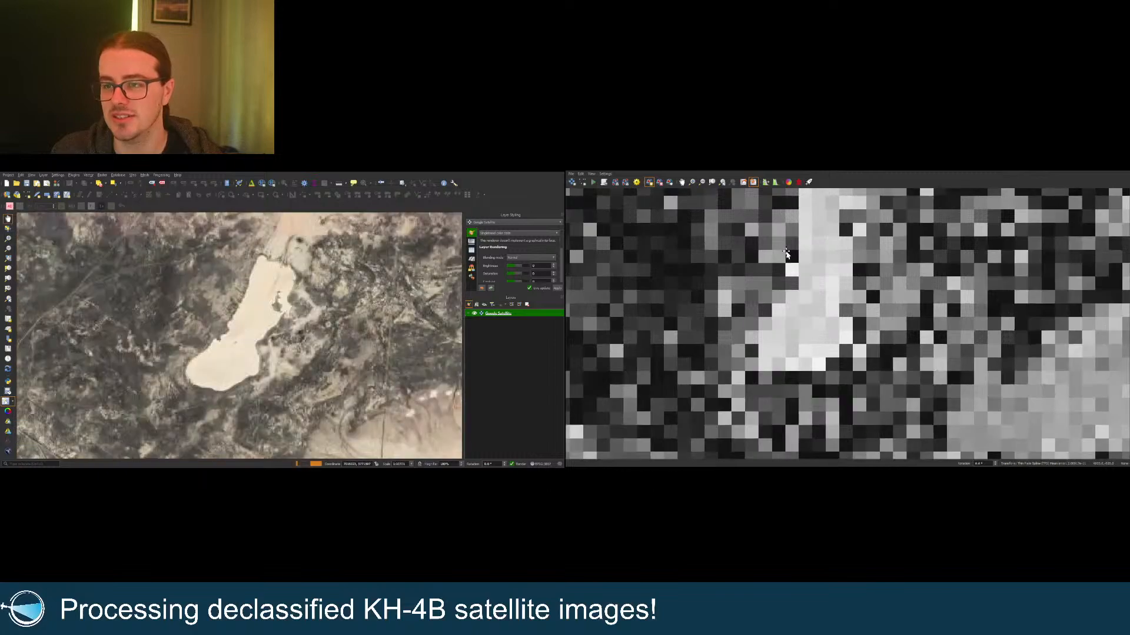
pyautogui.scroll(-8, 780, 266)
pyautogui.scroll(3, 881, 280)
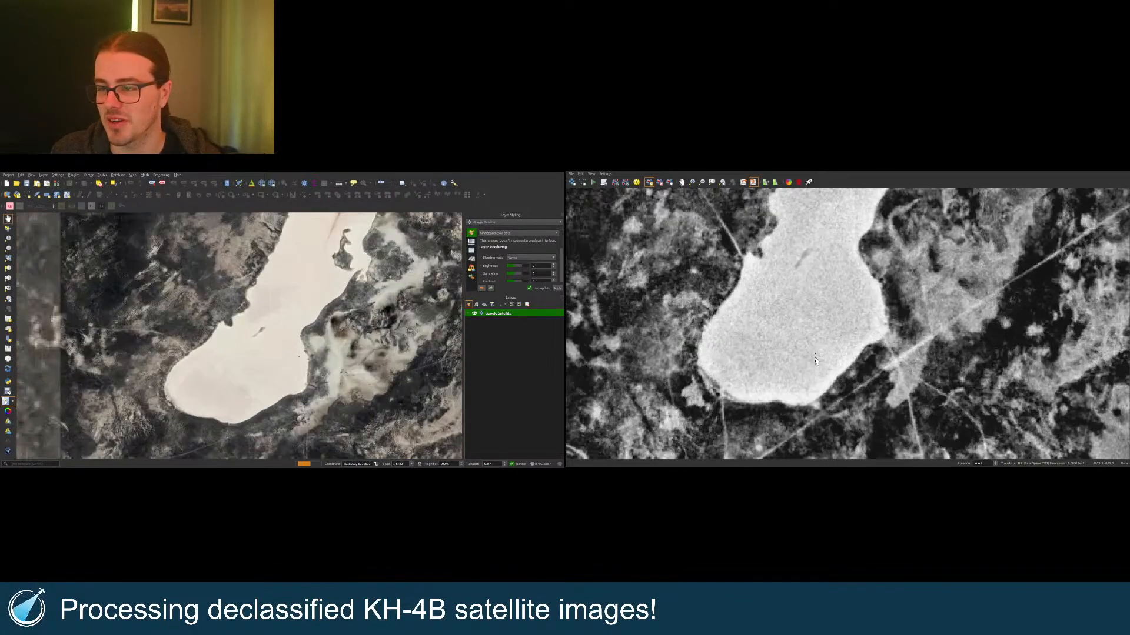
pyautogui.click(879, 280)
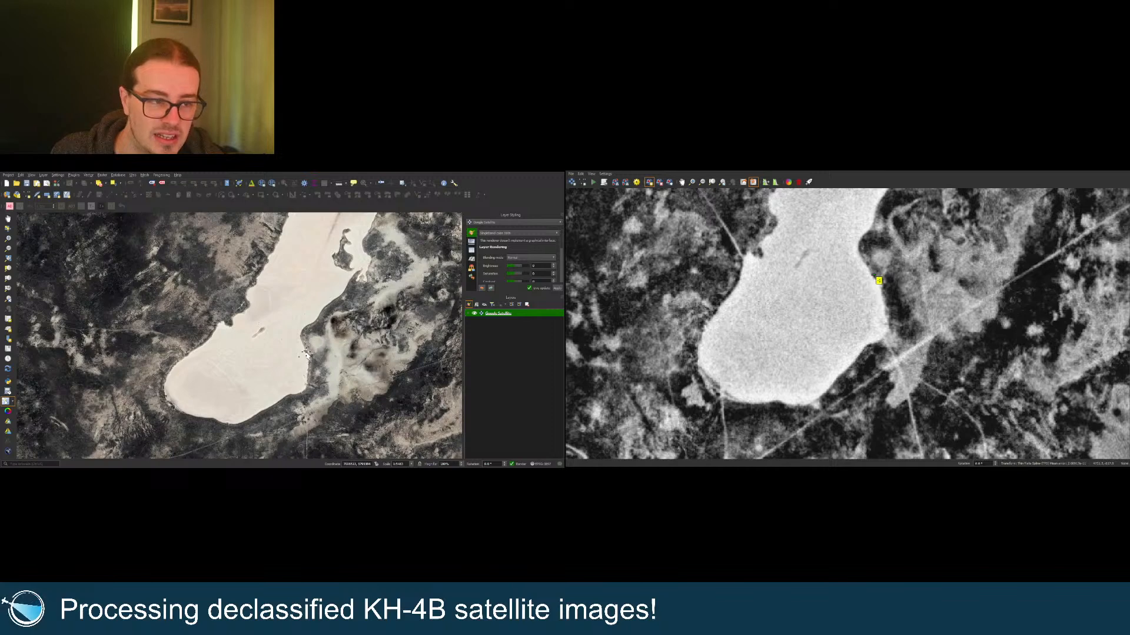
pyautogui.click(306, 355)
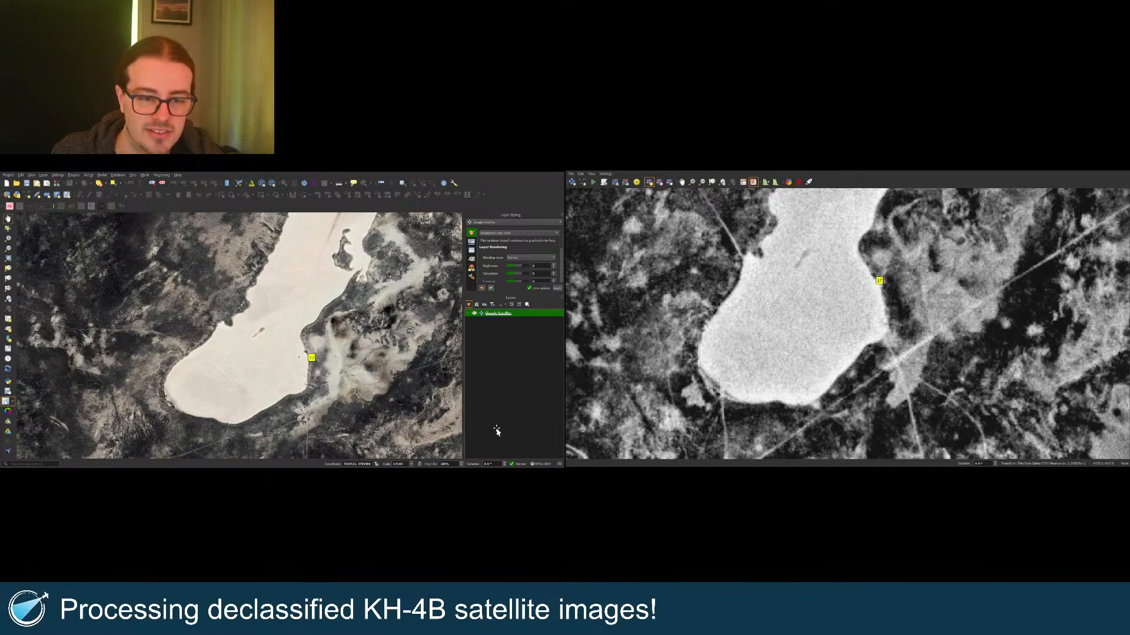
pyautogui.doubleClick(753, 183)
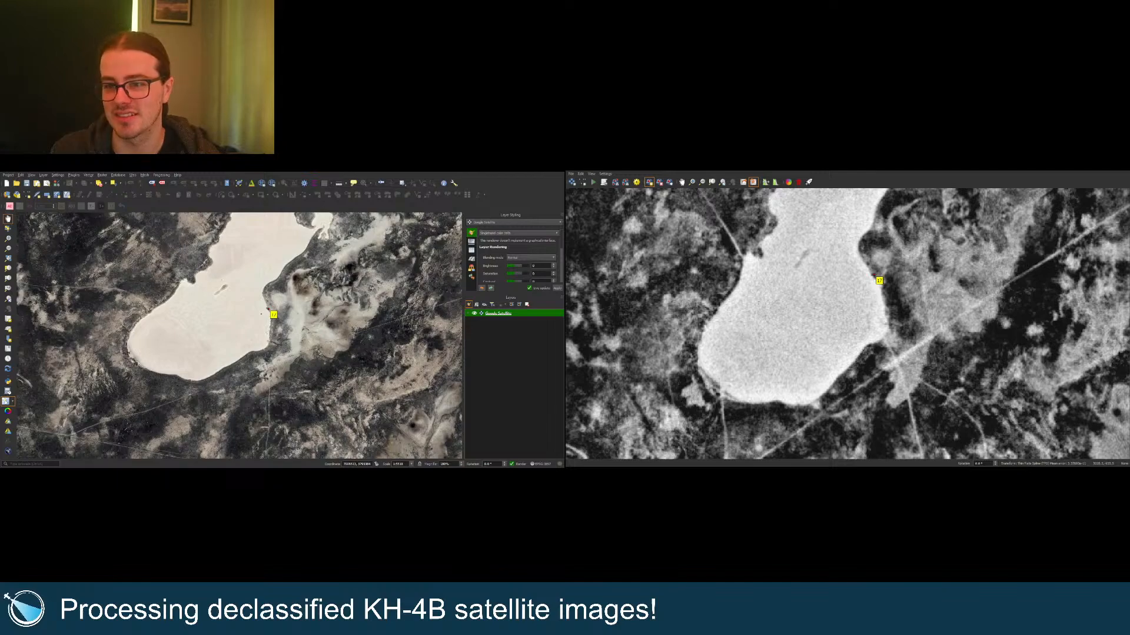
# Step: Add a nineteenth control point on the southeastern shore of the pan cut by the scan's upper edge, west of centre, matched on the basemap
pyautogui.click(712, 182)
pyautogui.scroll(5, 880, 287)
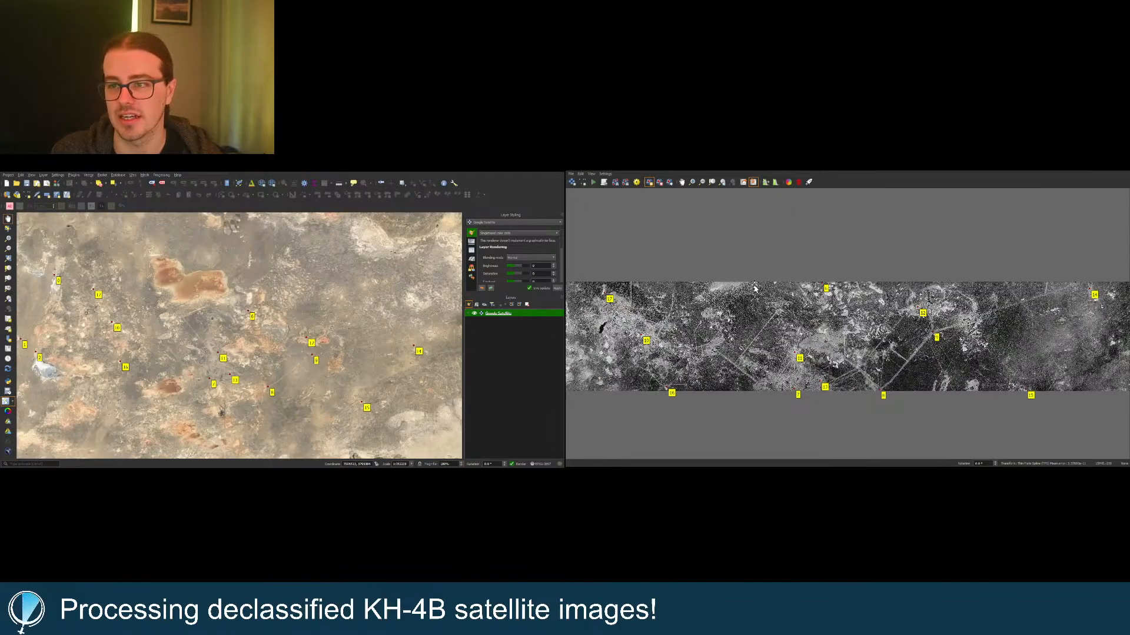
pyautogui.scroll(-3, 819, 289)
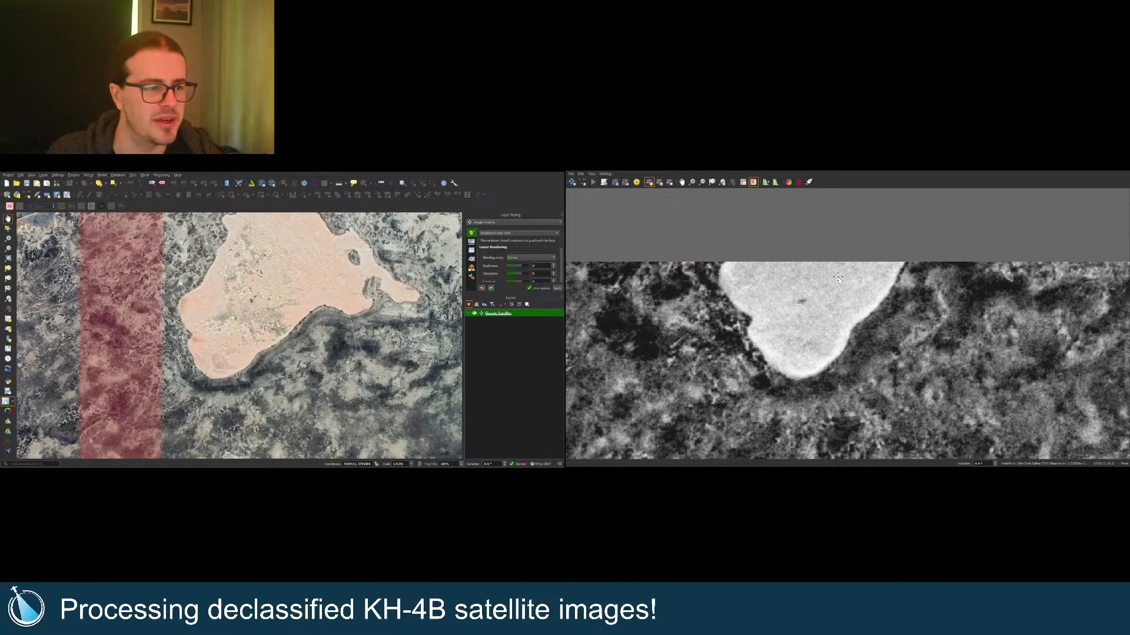
pyautogui.scroll(3, 905, 277)
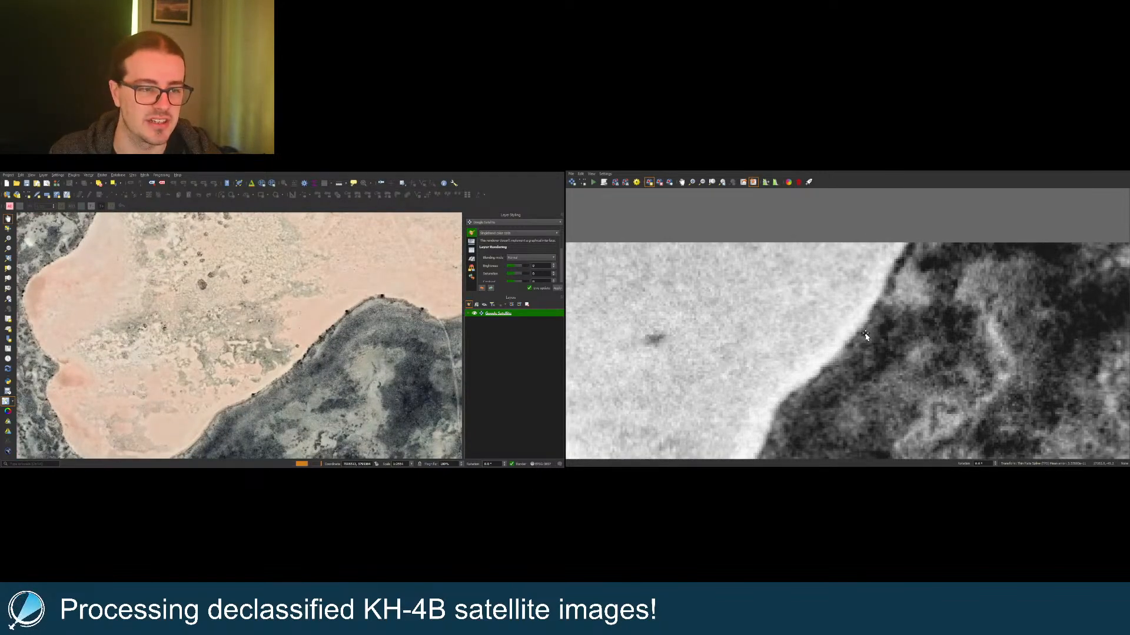
pyautogui.click(824, 372)
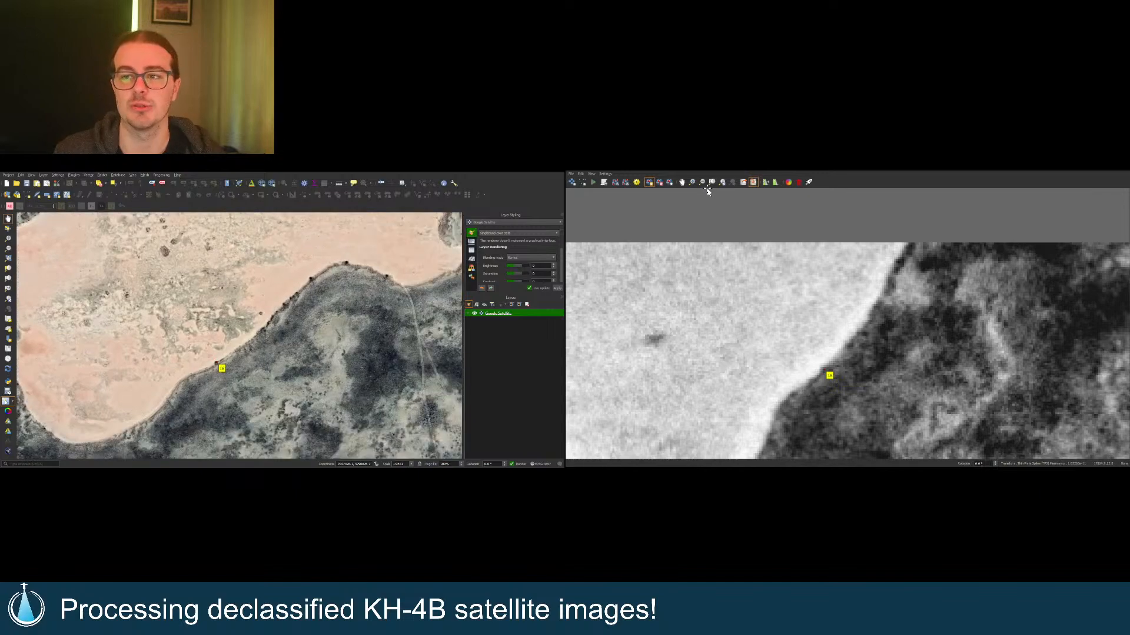
# Step: Add a twentieth control point inside the multi-road junction in the interior of the scan's western half, matched on the basemap
pyautogui.click(711, 182)
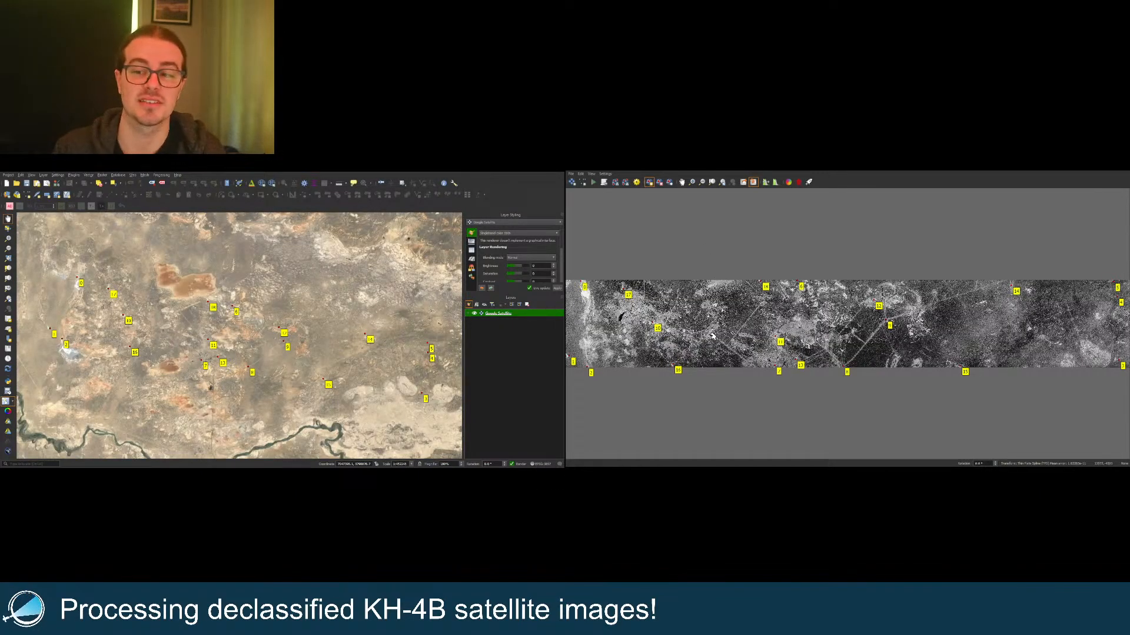
pyautogui.scroll(1, 719, 347)
pyautogui.scroll(6, 719, 347)
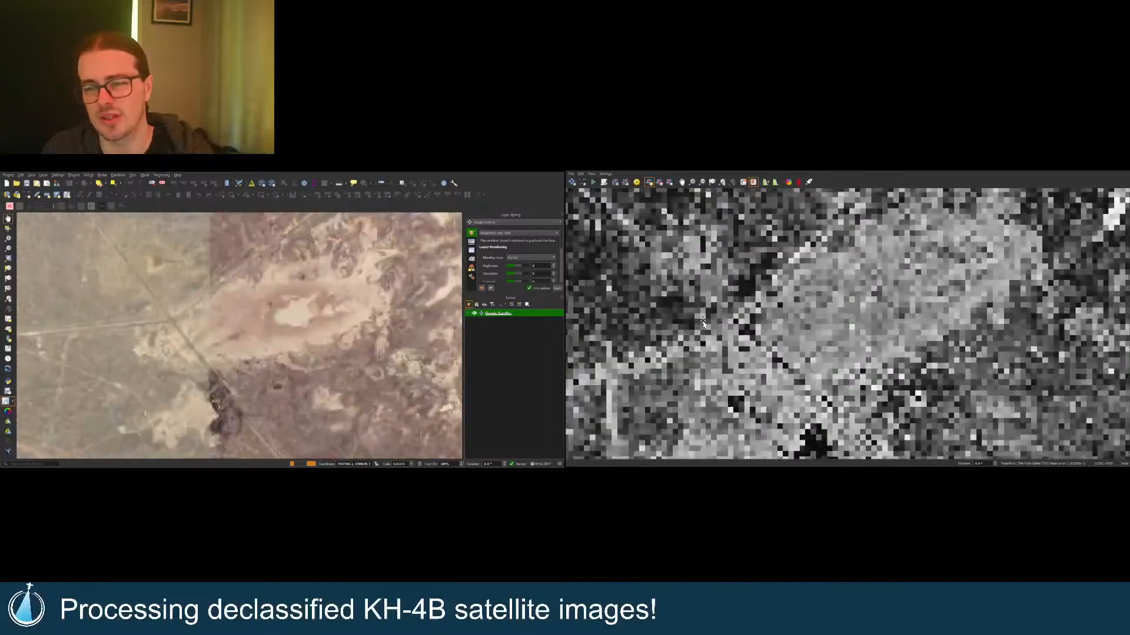
pyautogui.scroll(-5, 827, 323)
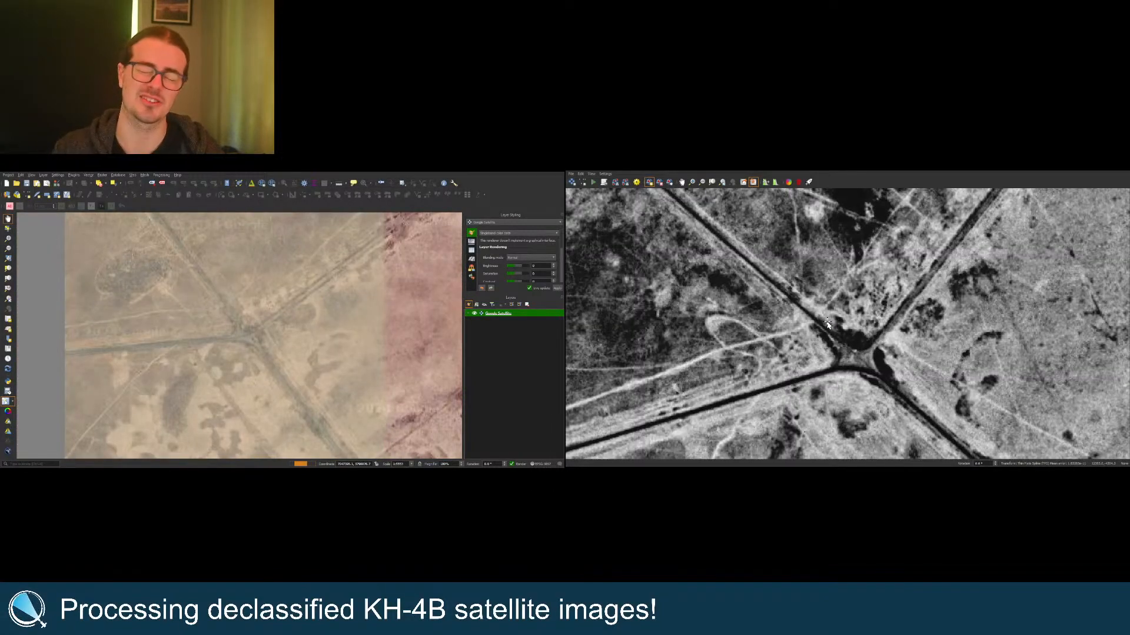
pyautogui.scroll(2, 856, 356)
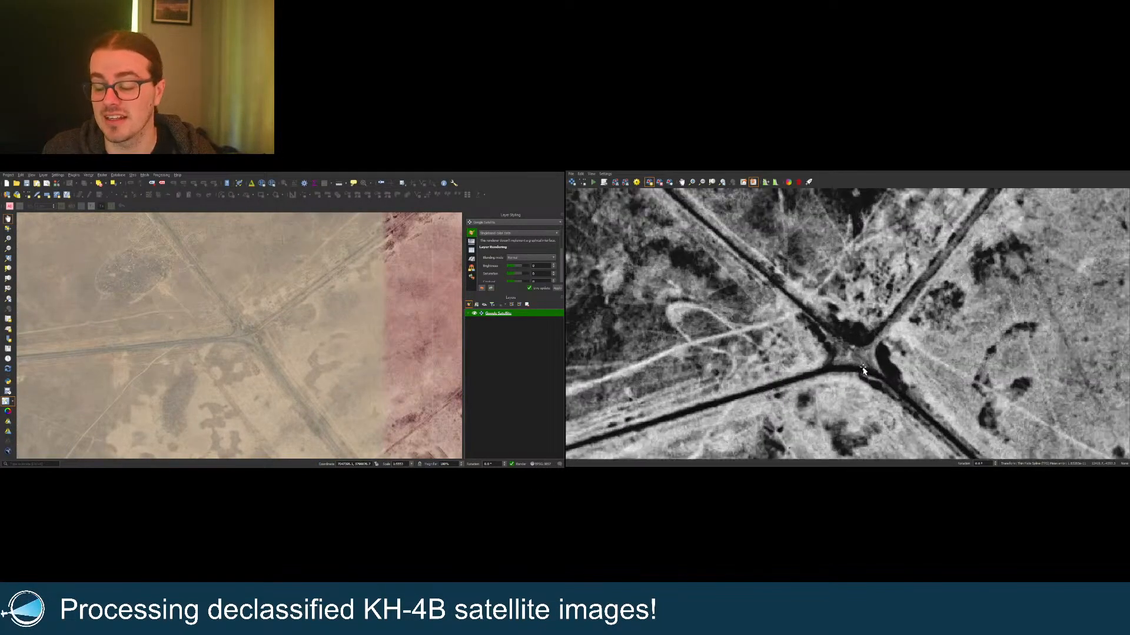
pyautogui.click(858, 354)
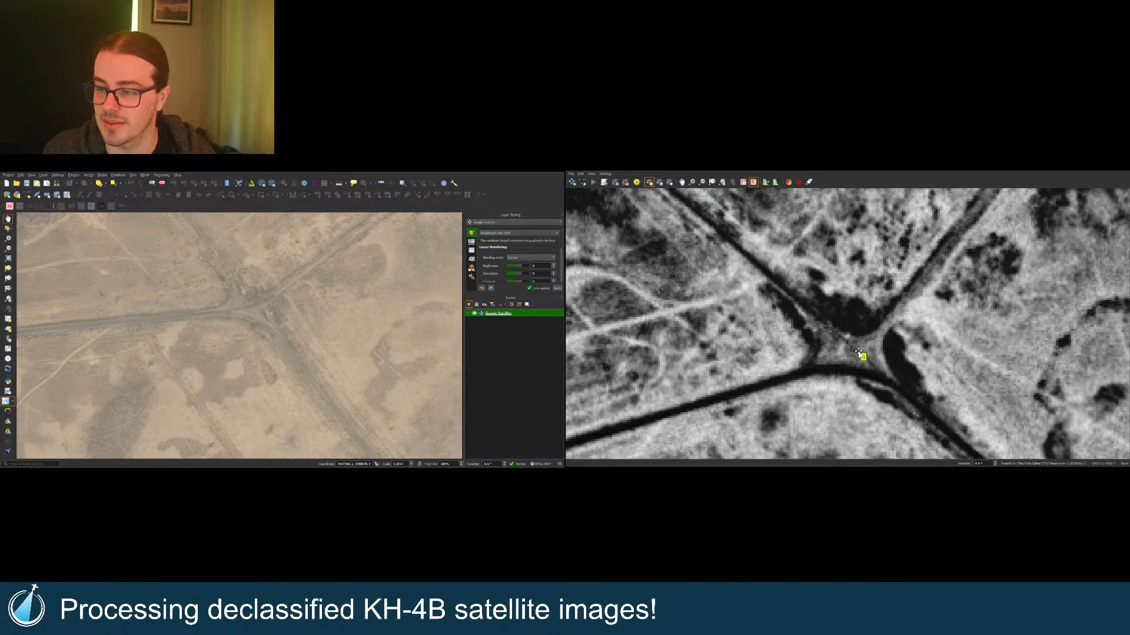
pyautogui.click(256, 307)
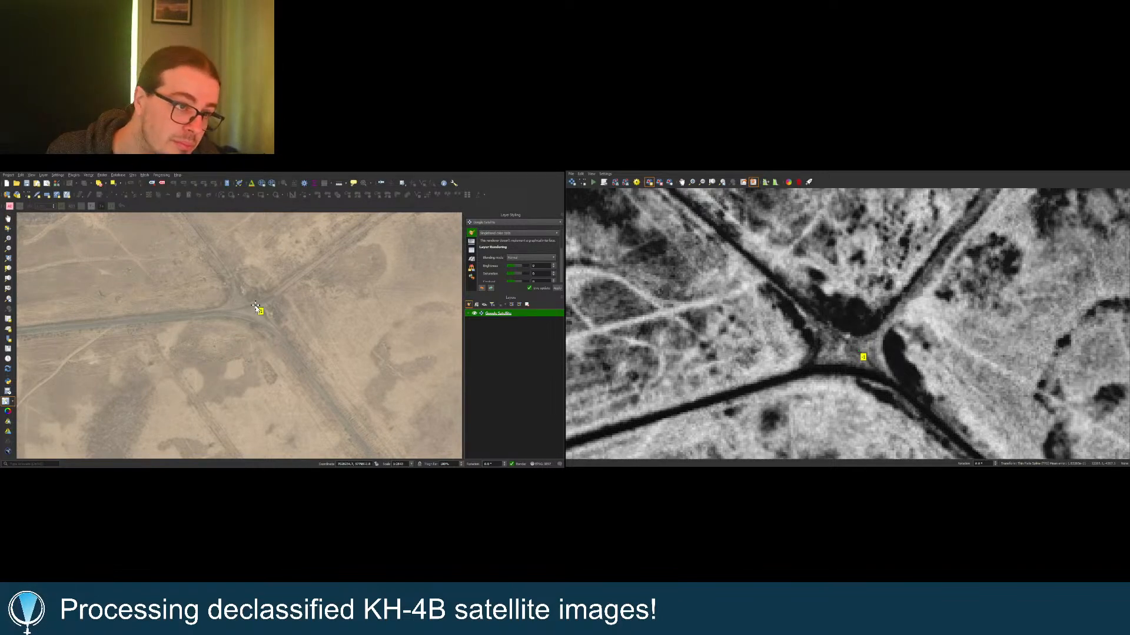
pyautogui.click(498, 430)
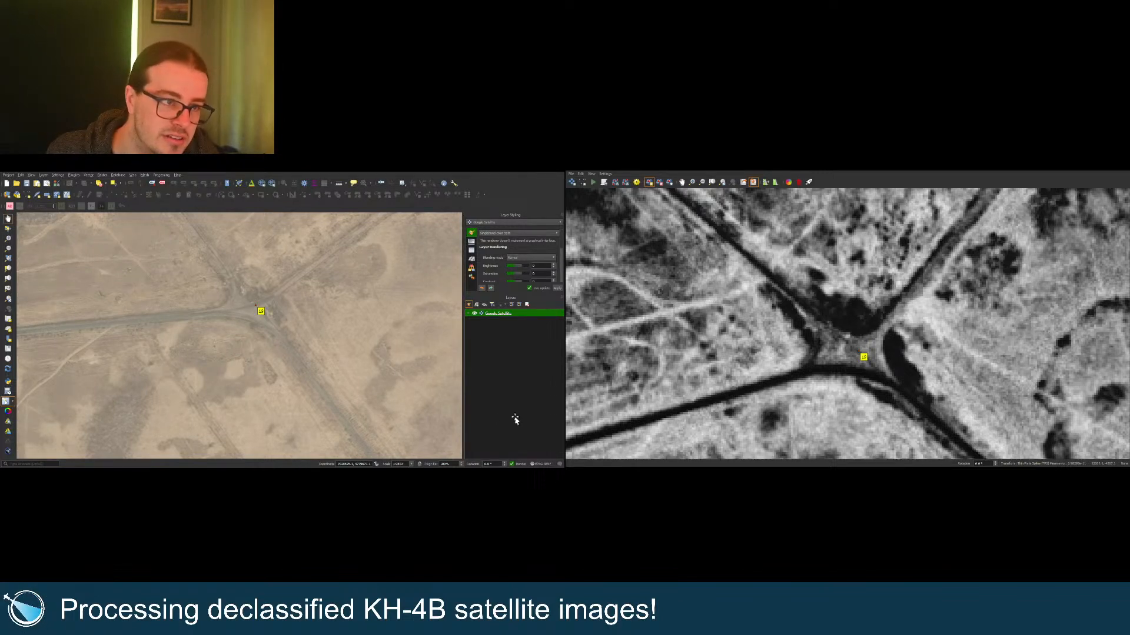
# Step: Add a twenty-first control point at the dark spots on the bright pan near the scan's centre, matched on the basemap, and realign the linked view
pyautogui.click(713, 183)
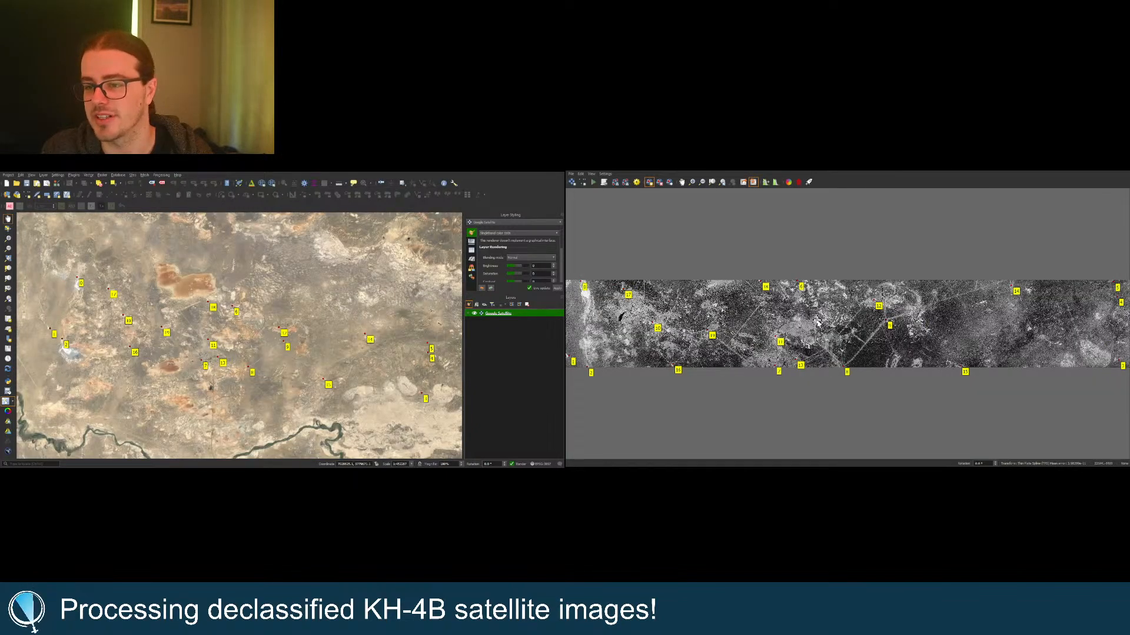
pyautogui.scroll(10, 817, 324)
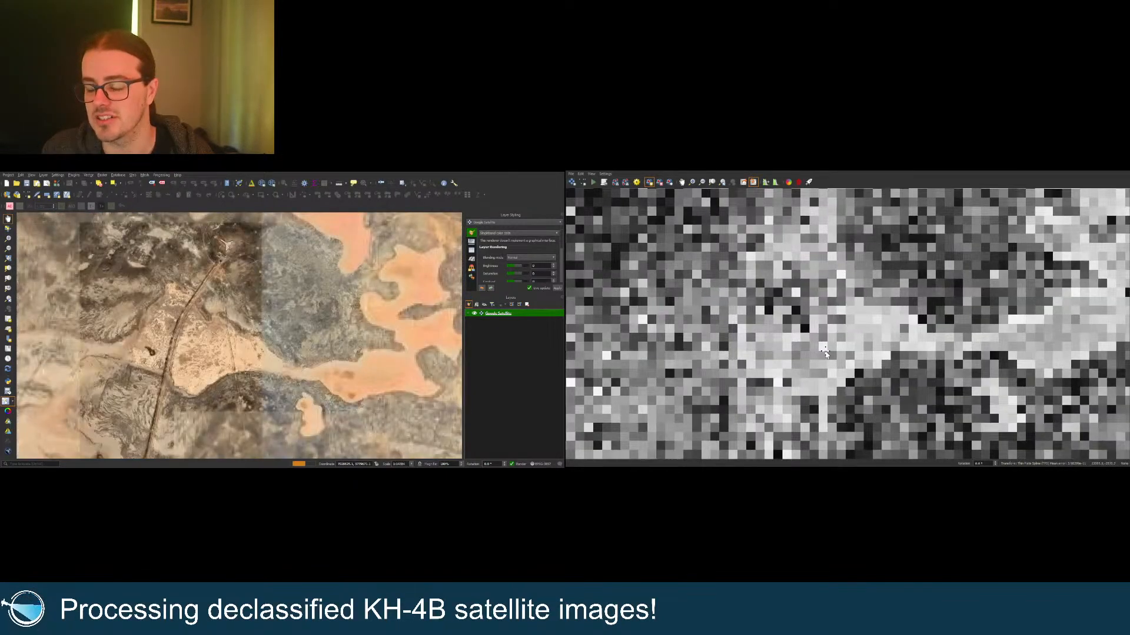
pyautogui.scroll(-5, 824, 351)
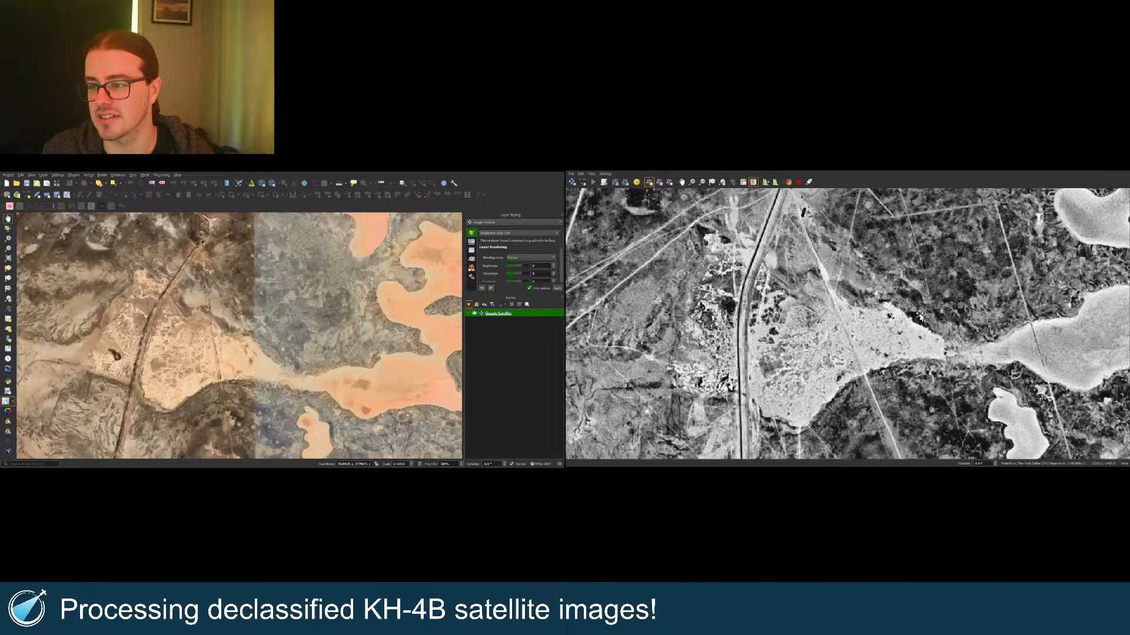
pyautogui.scroll(3, 921, 317)
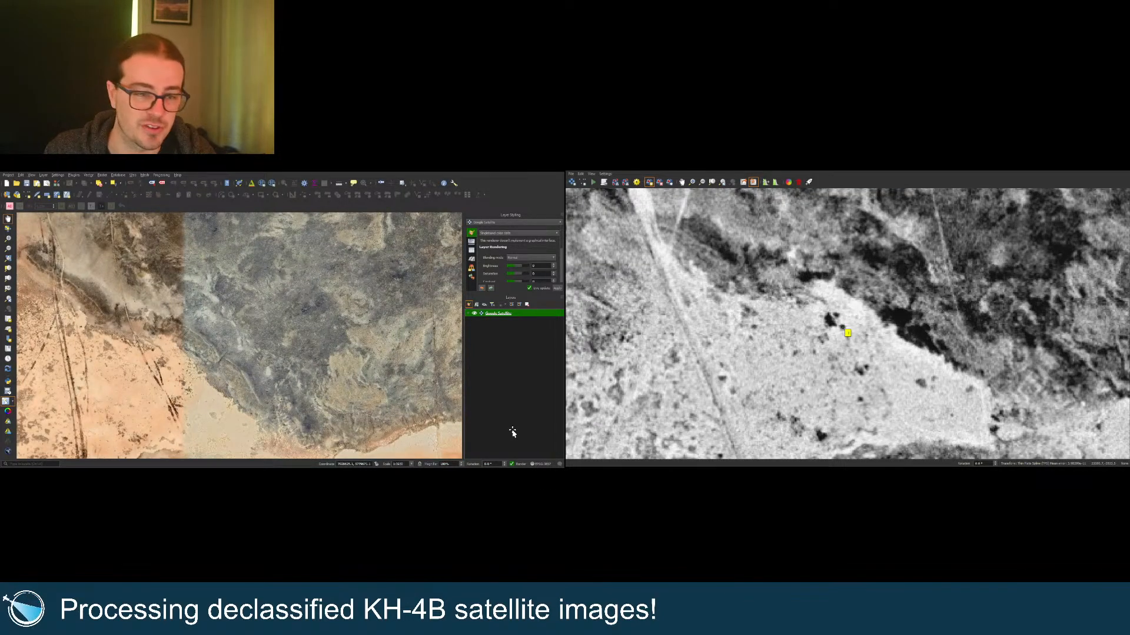
pyautogui.scroll(4, 141, 398)
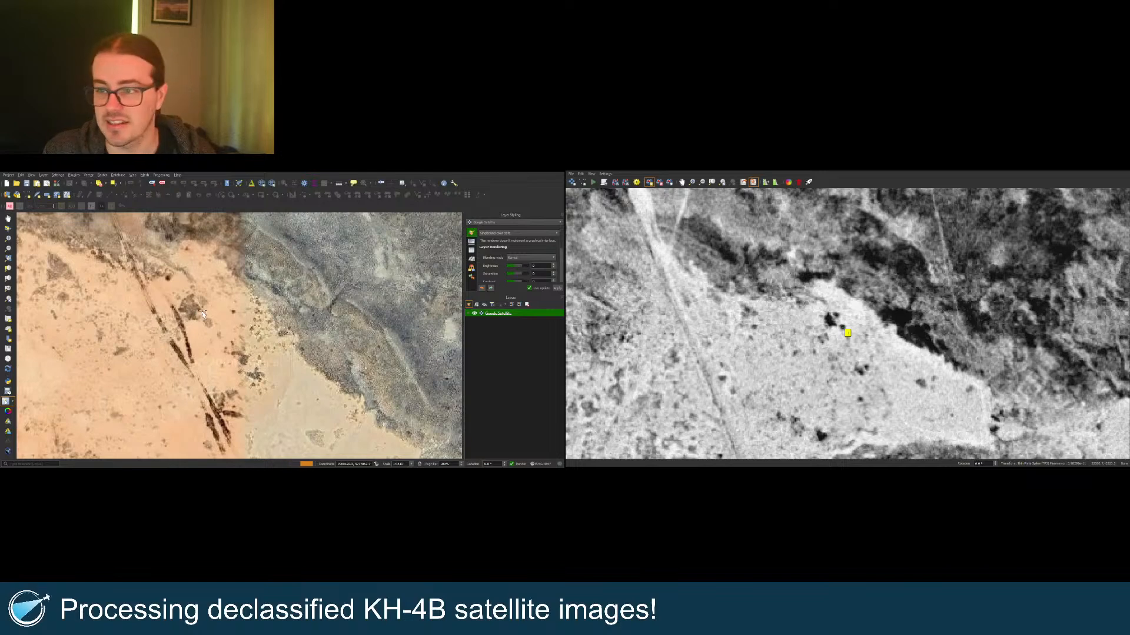
pyautogui.click(213, 327)
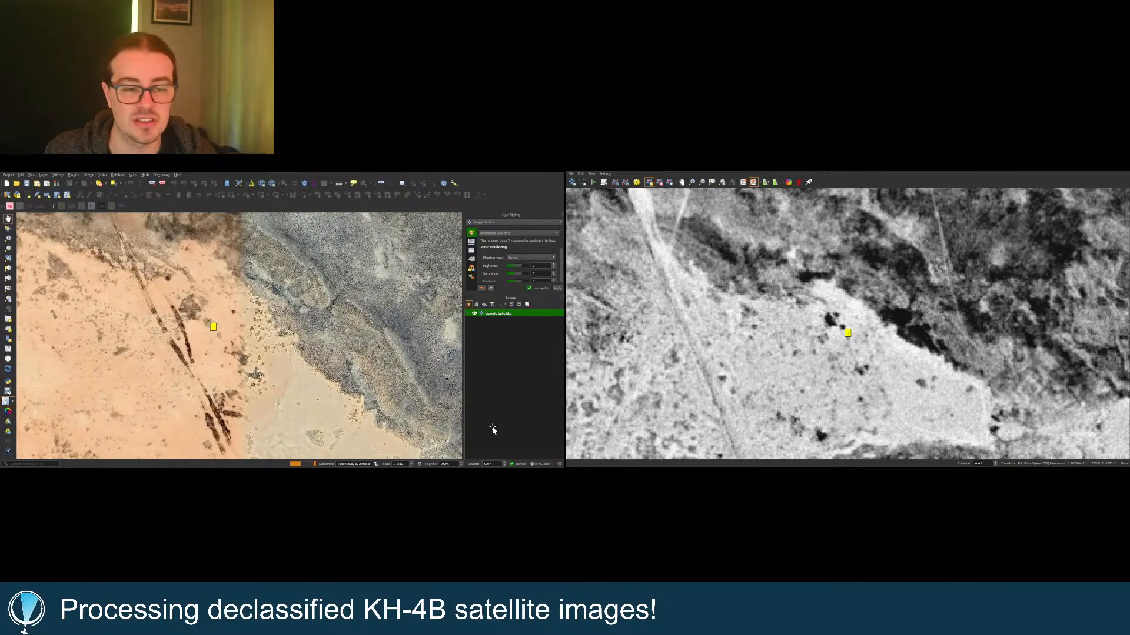
pyautogui.doubleClick(753, 182)
# Step: Add a twenty-second control point at the crossing just south of the road junction in the scan's eastern interior, matched on the basemap, and realign the linked view
pyautogui.click(712, 182)
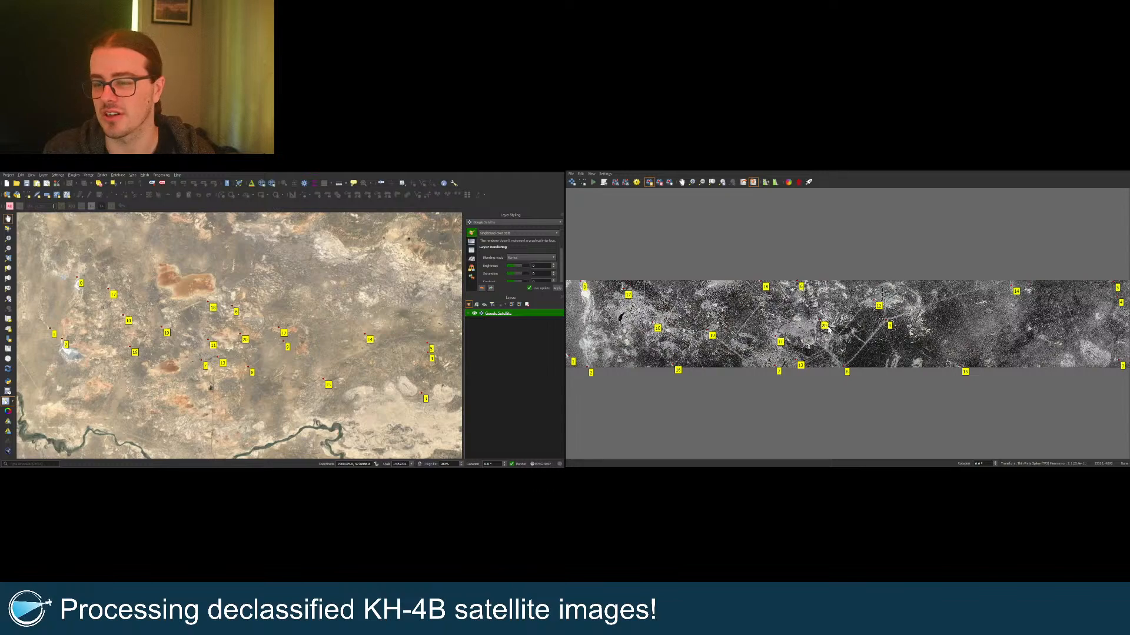
pyautogui.scroll(2, 959, 298)
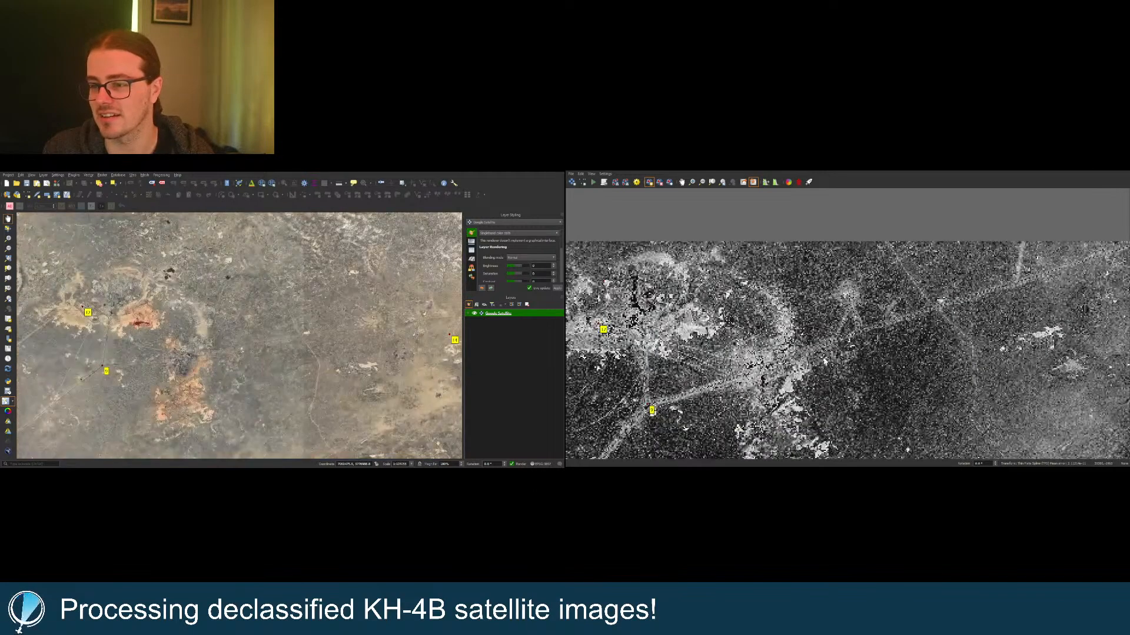
pyautogui.scroll(4, 839, 357)
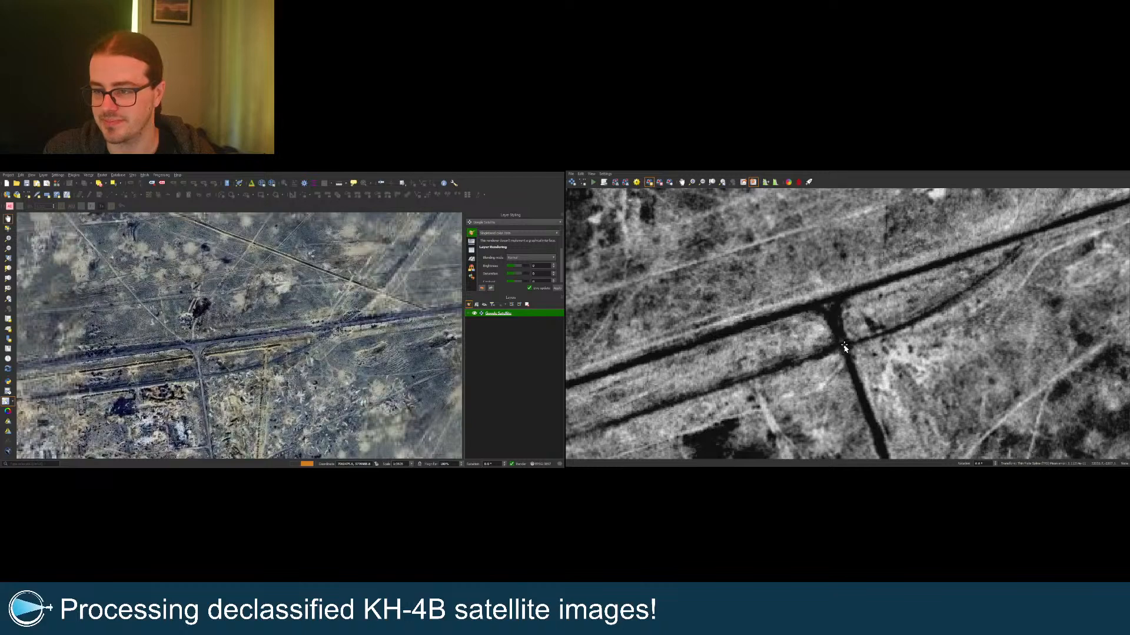
pyautogui.click(844, 349)
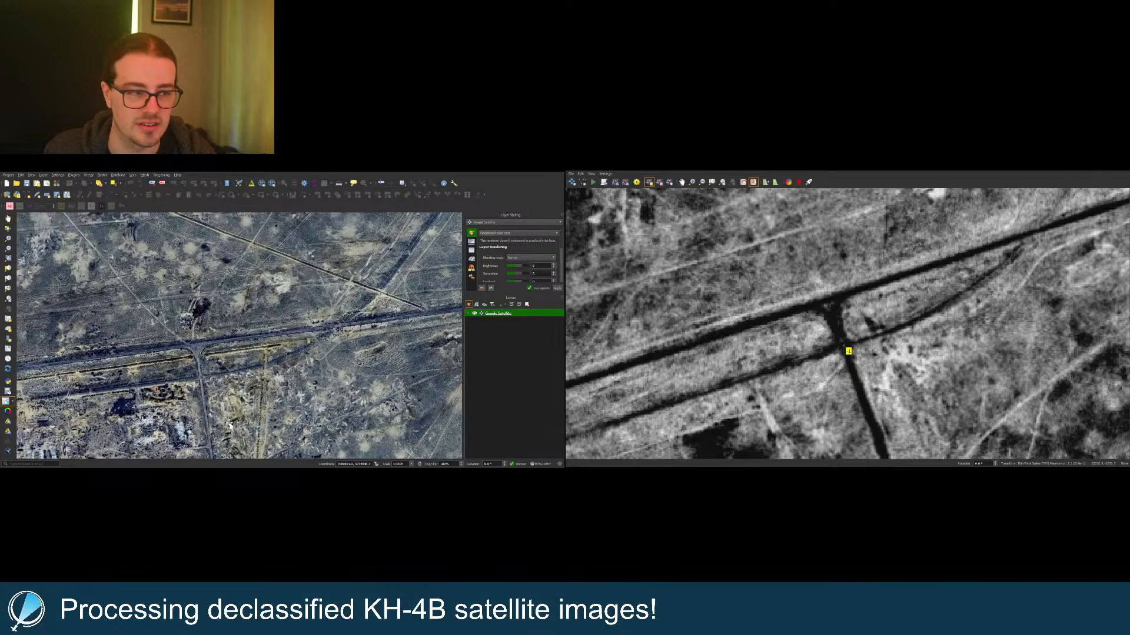
pyautogui.scroll(1, 187, 391)
pyautogui.click(217, 372)
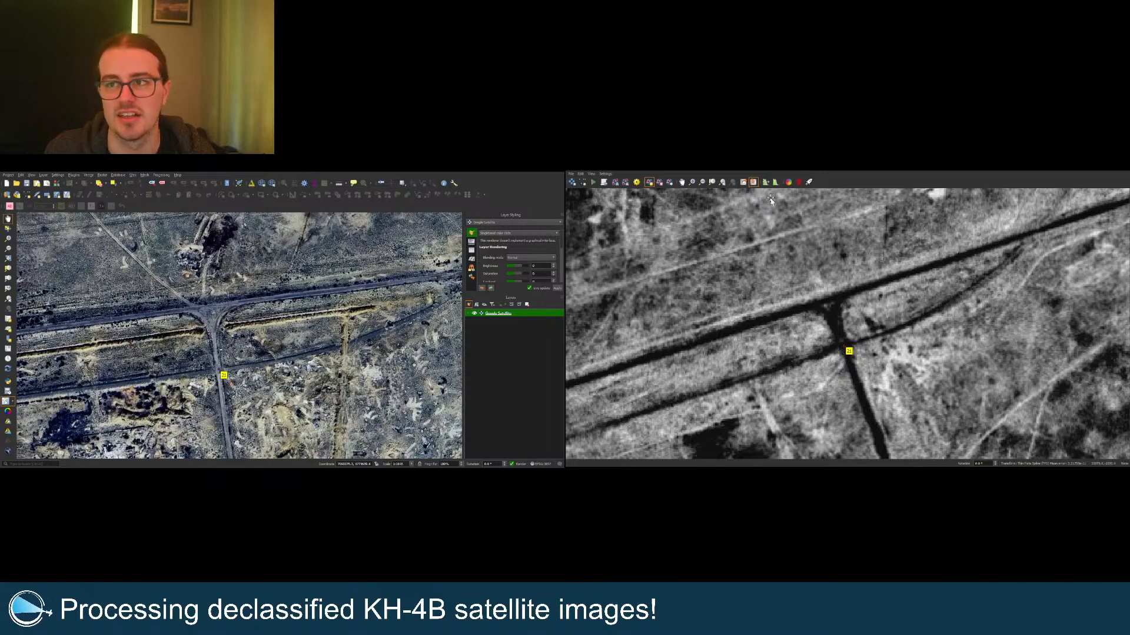
pyautogui.doubleClick(753, 183)
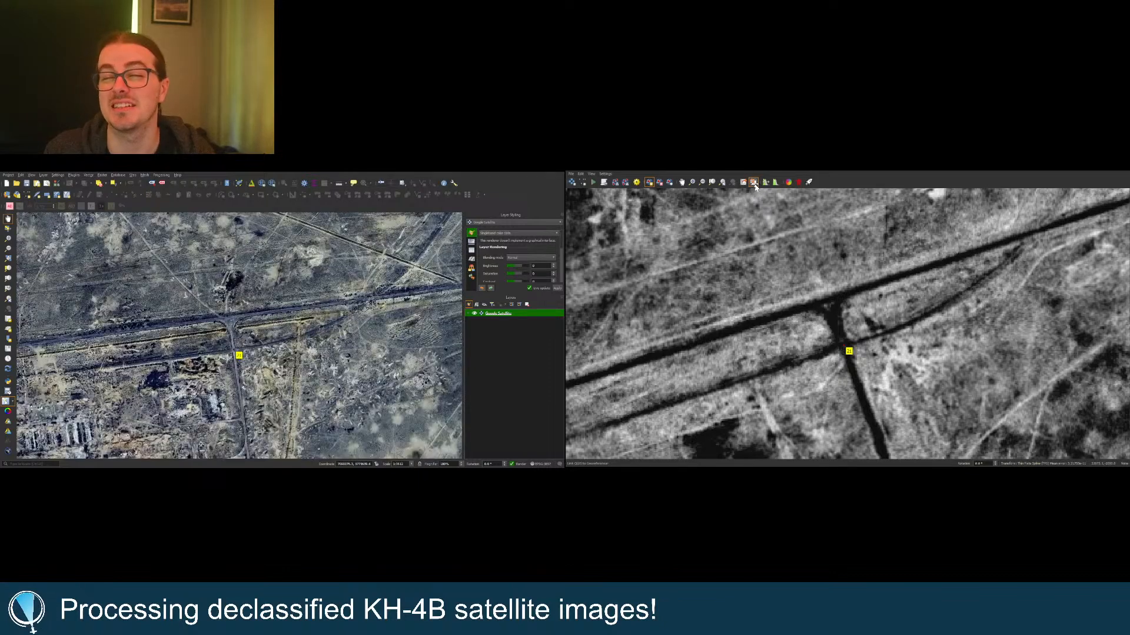
pyautogui.click(712, 183)
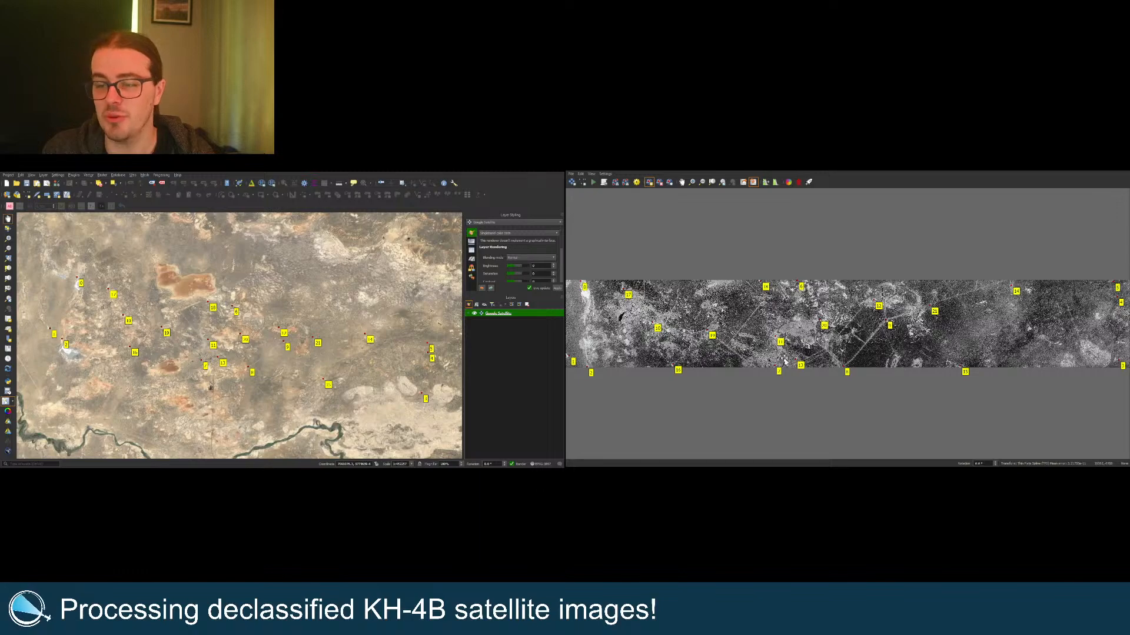
# Step: Add a twenty-third control point at the southern end of the loop road in the walled compound near the scan's western end, matched on the basemap
pyautogui.scroll(8, 610, 322)
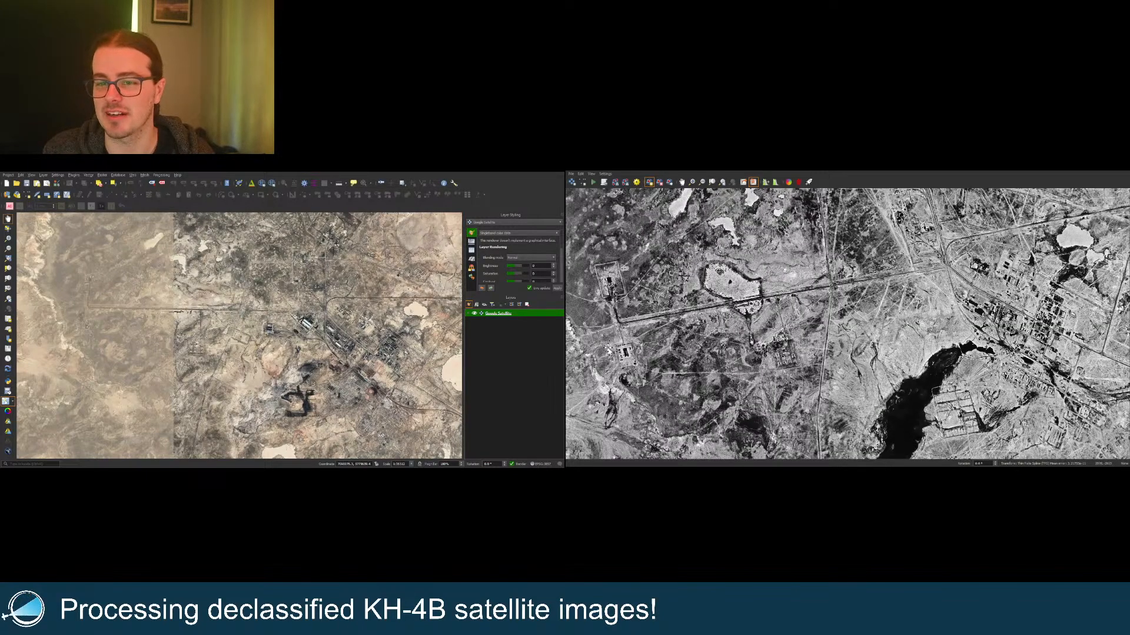
pyautogui.scroll(10, 590, 291)
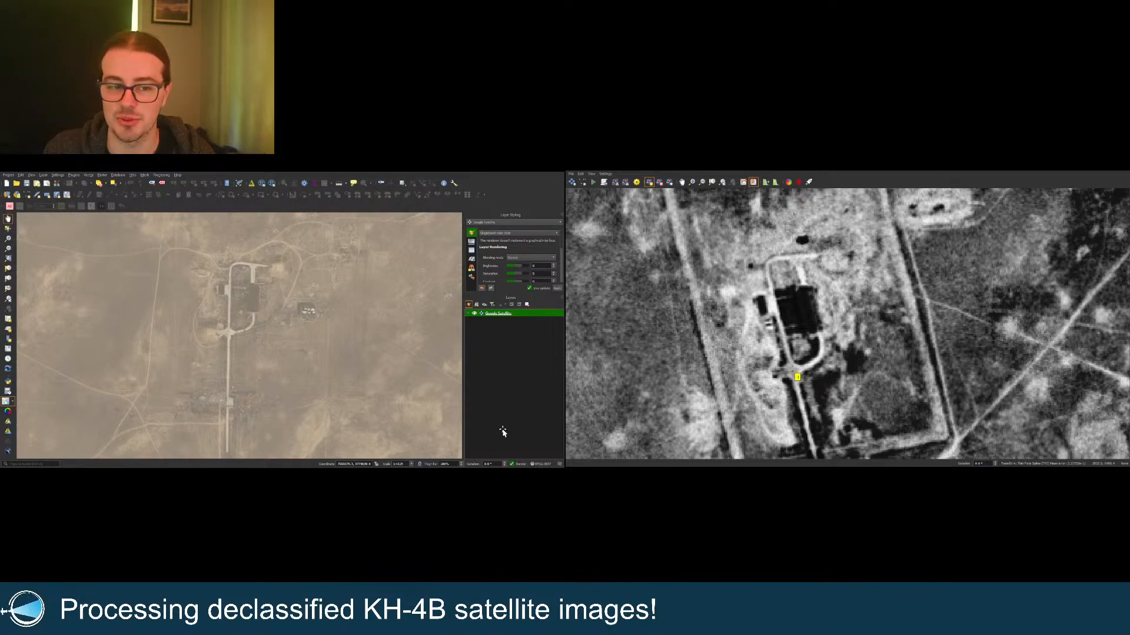
pyautogui.scroll(2, 215, 309)
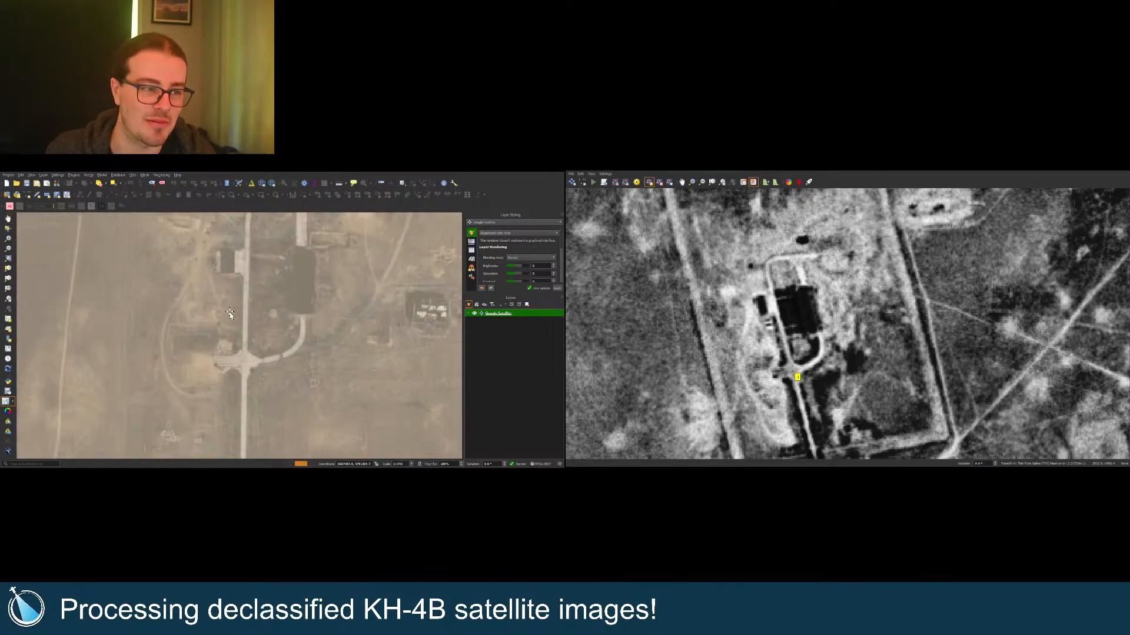
pyautogui.click(246, 365)
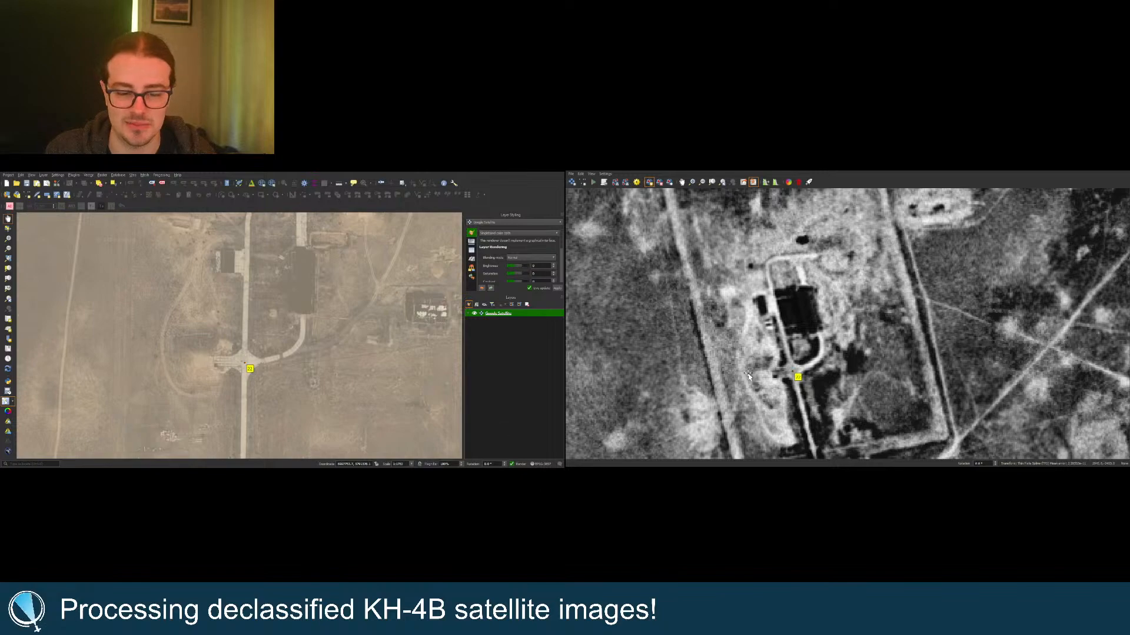
# Step: Add a twenty-fourth control point at the road junction between the industrial sites in the scan's west, matched on the basemap
pyautogui.scroll(-4, 726, 259)
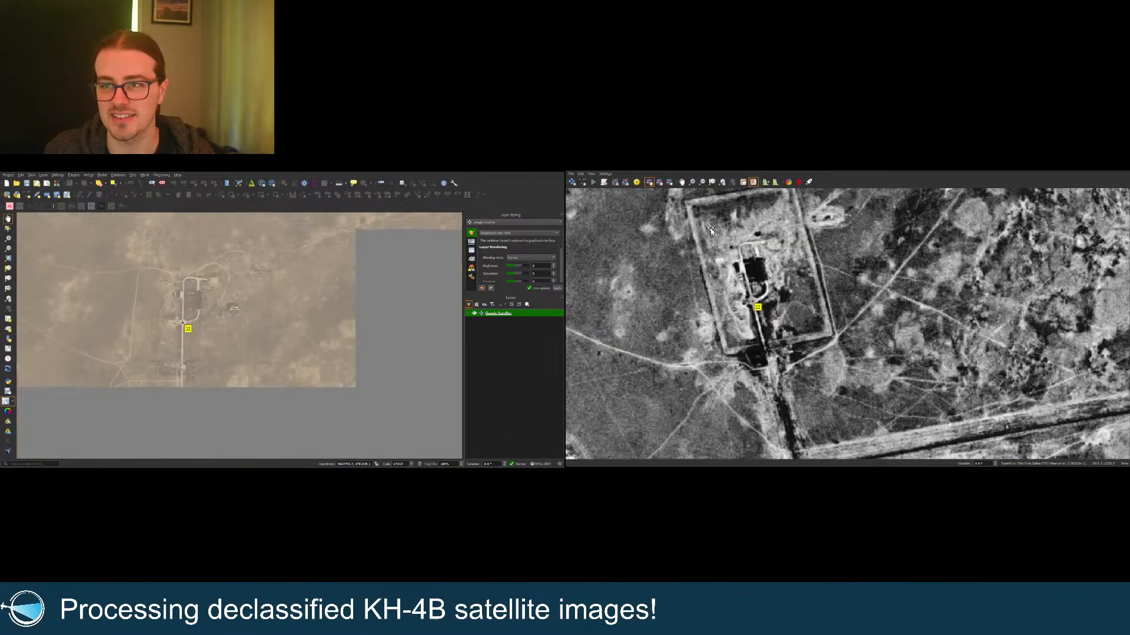
pyautogui.scroll(-2, 713, 365)
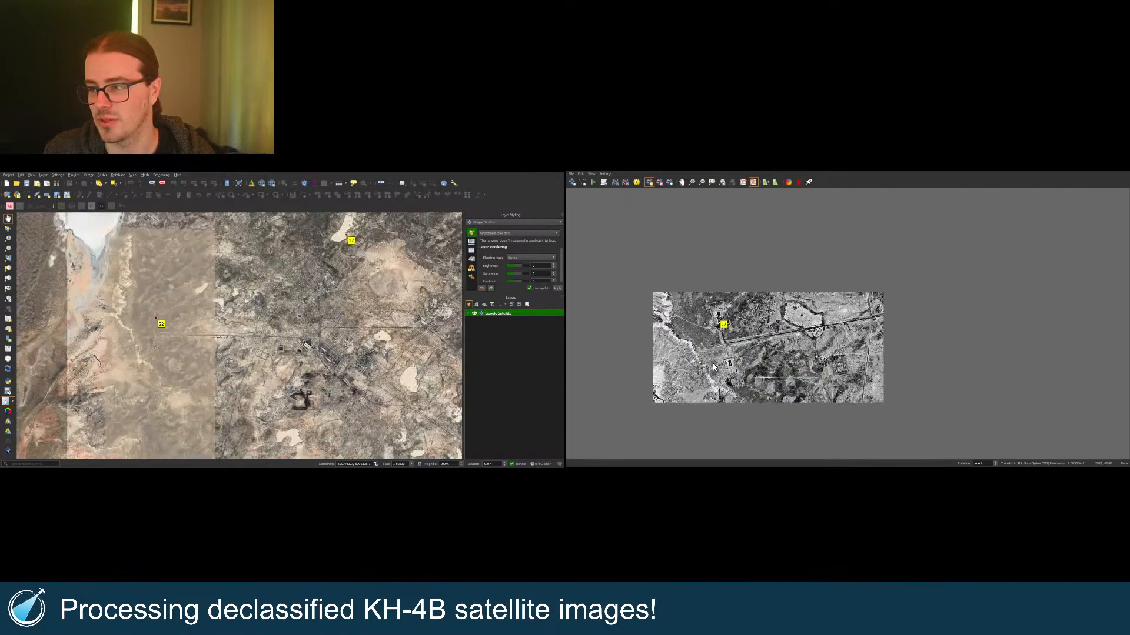
pyautogui.scroll(3, 847, 333)
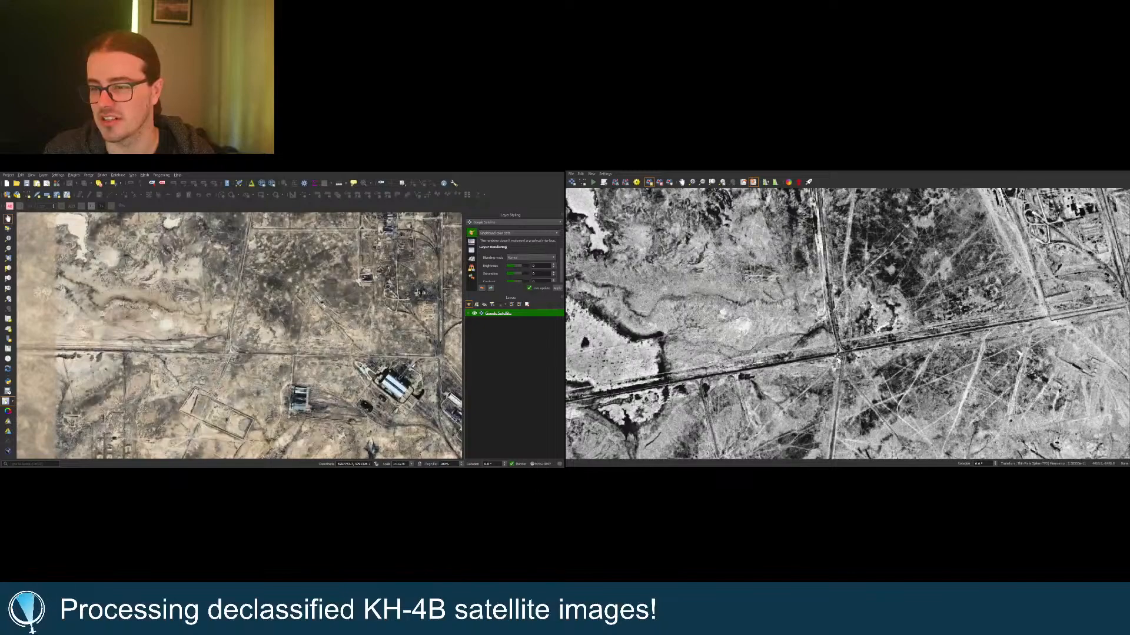
pyautogui.scroll(-3, 838, 360)
pyautogui.scroll(4, 931, 328)
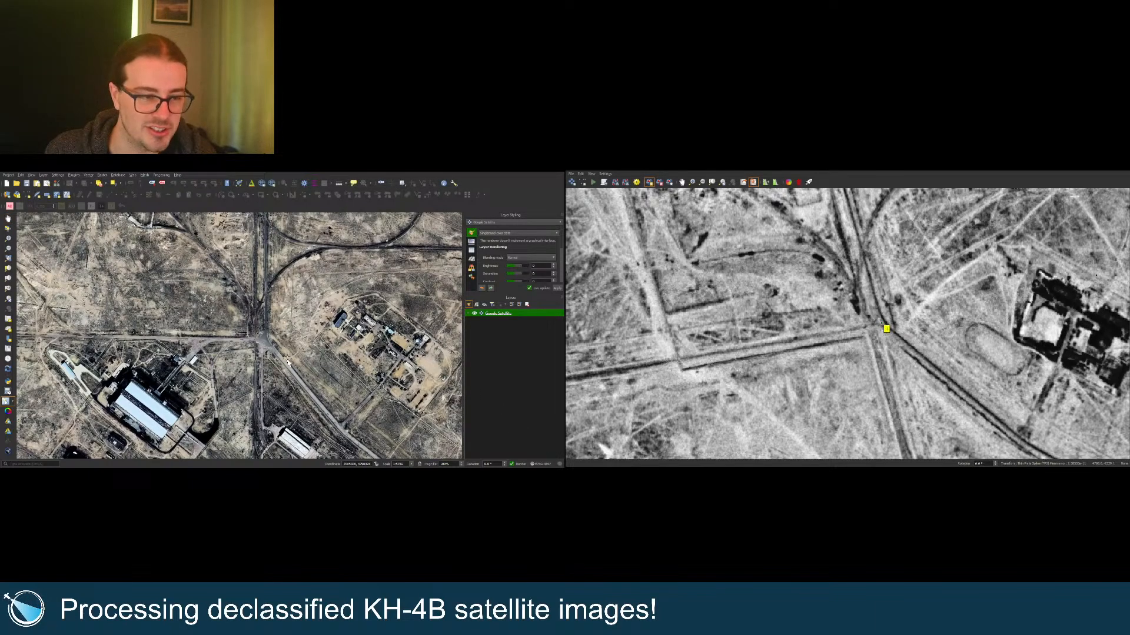
pyautogui.click(264, 344)
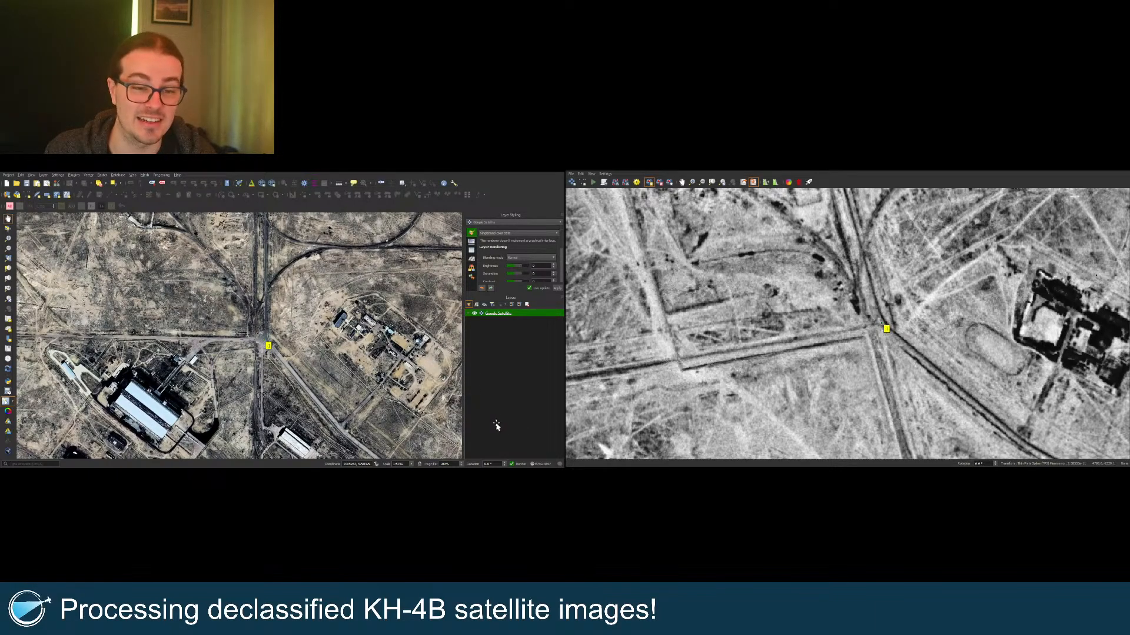
# Step: Add a twenty-fifth control point at the small dark spot on the bright pan along the scan's upper edge, matched on the basemap, and realign the linked view
pyautogui.click(712, 182)
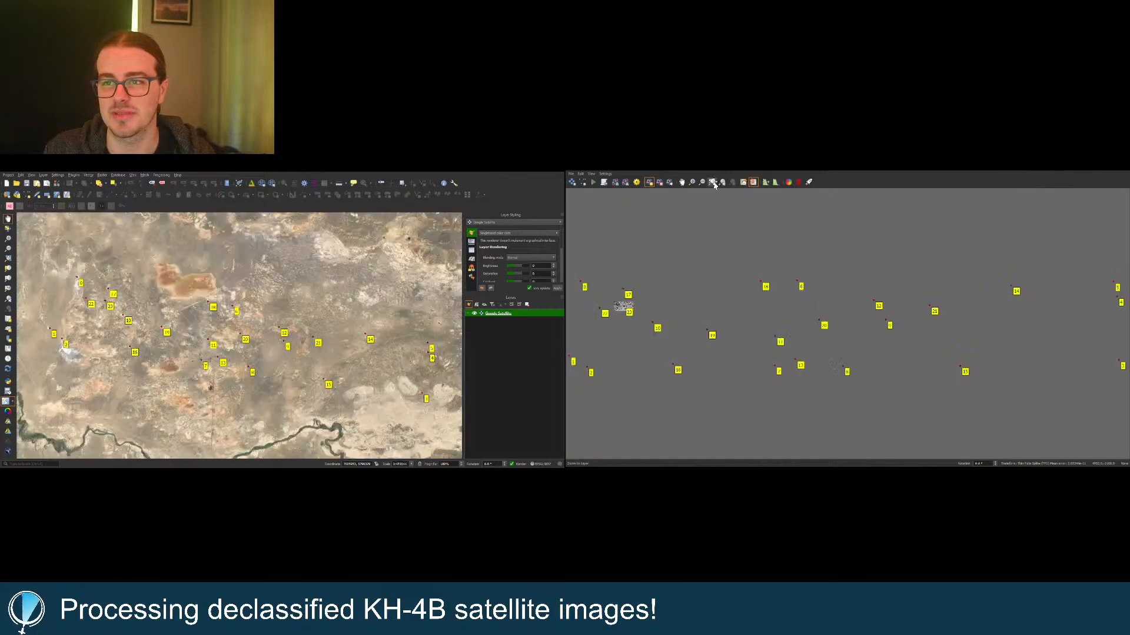
pyautogui.scroll(5, 690, 292)
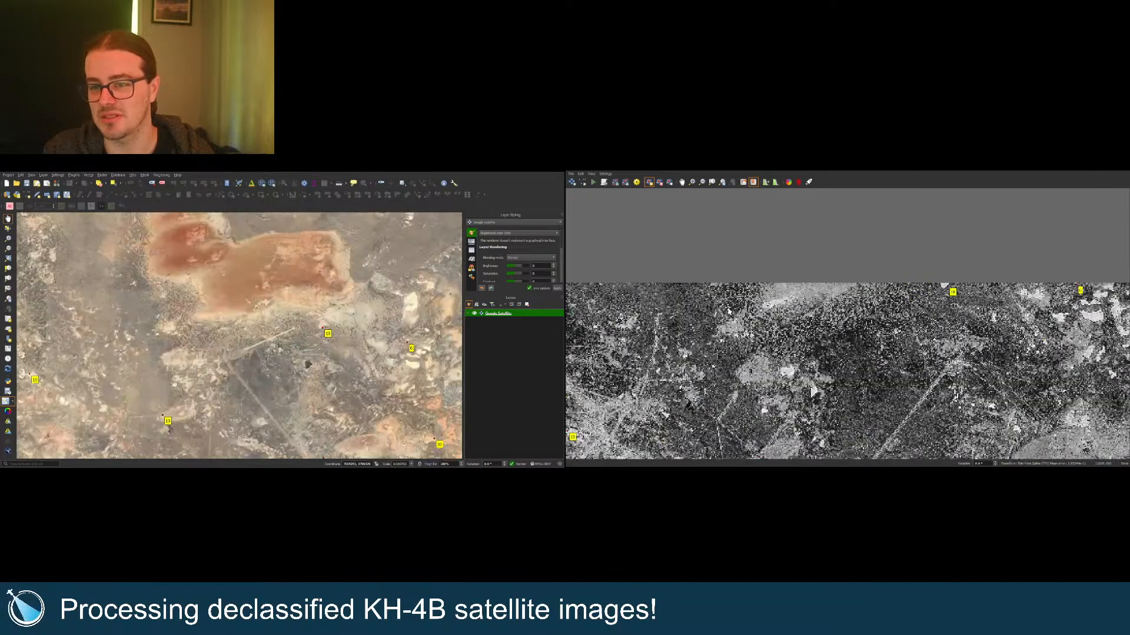
pyautogui.scroll(3, 724, 294)
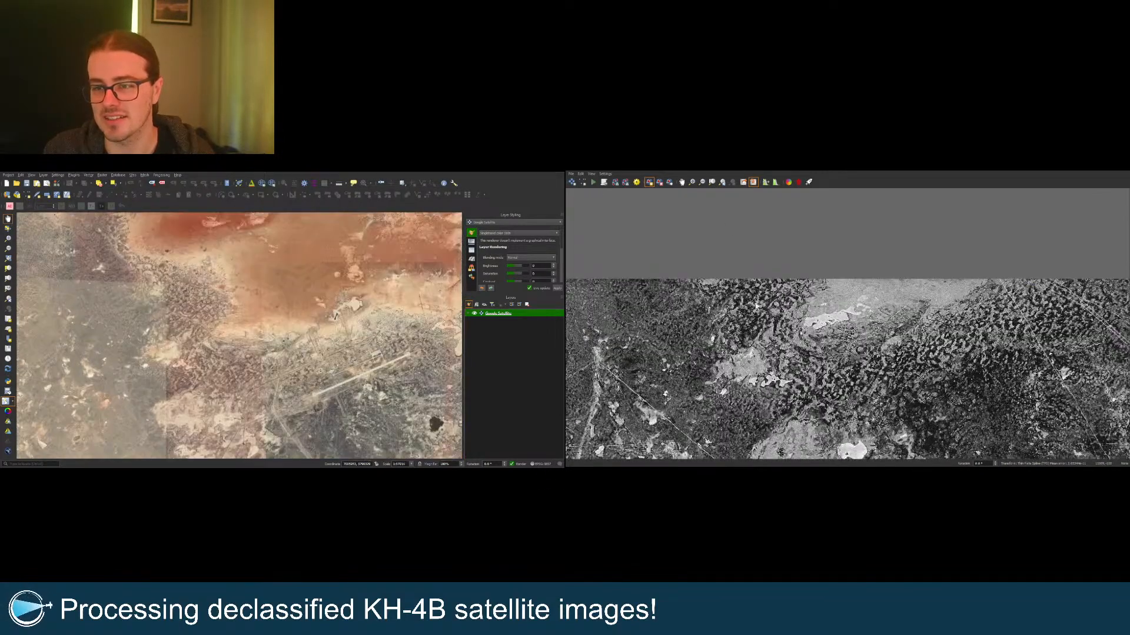
pyautogui.scroll(4, 807, 300)
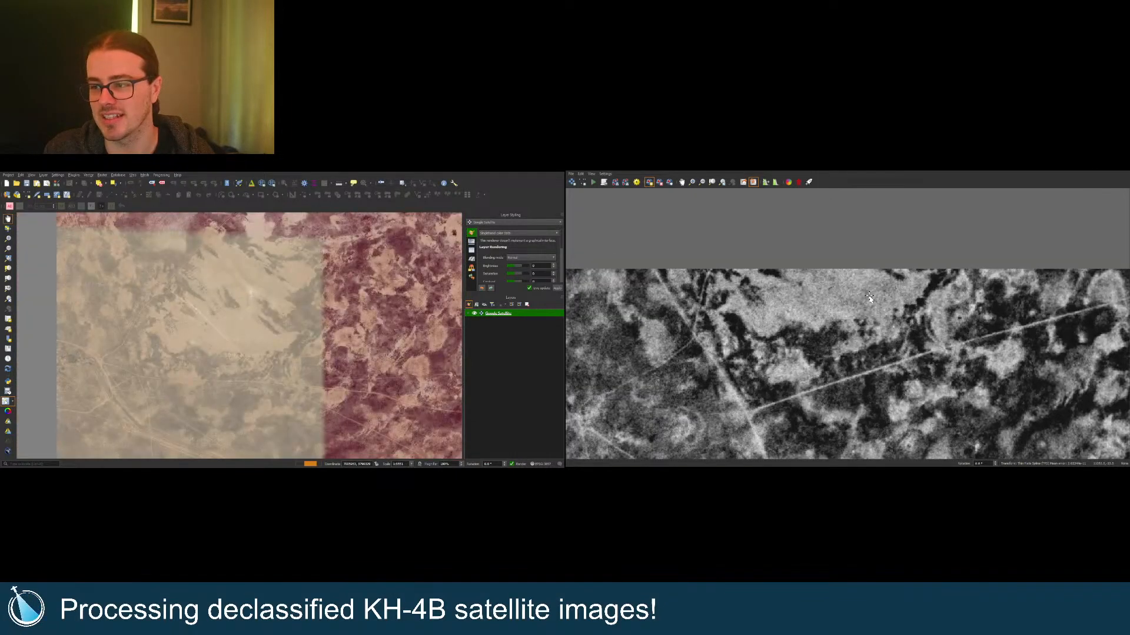
pyautogui.click(980, 325)
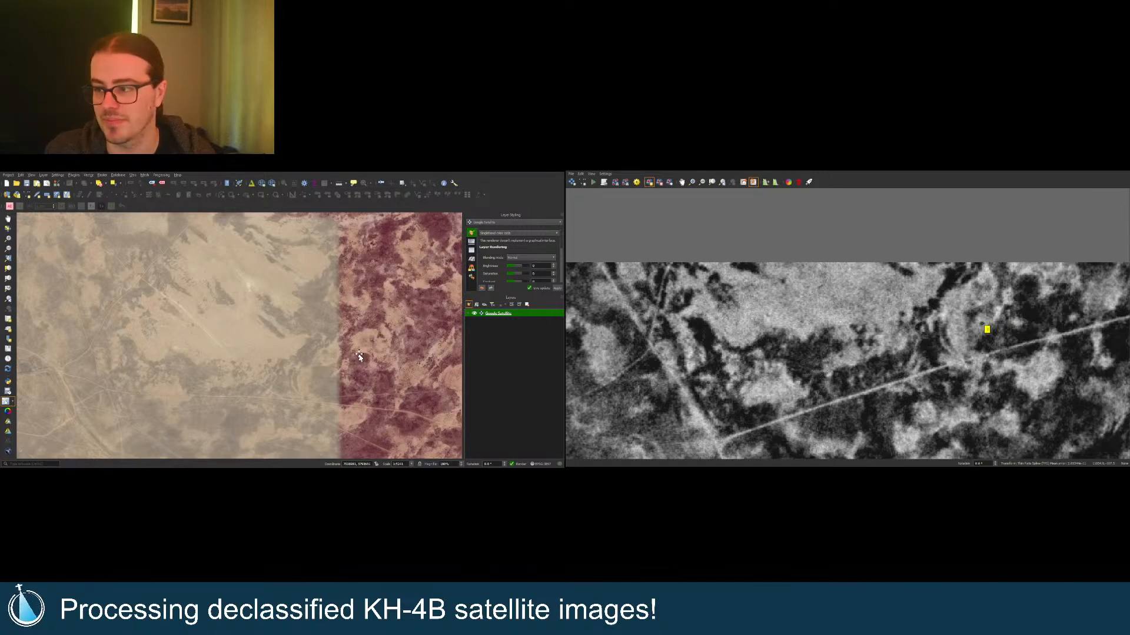
pyautogui.scroll(1, 345, 378)
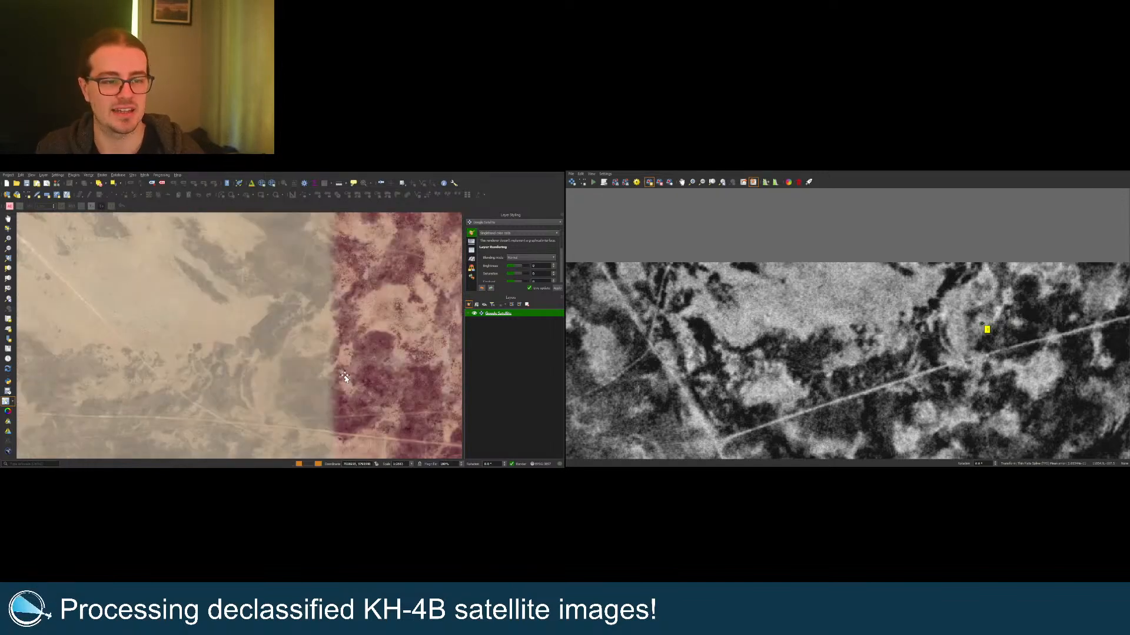
pyautogui.scroll(-1, 304, 354)
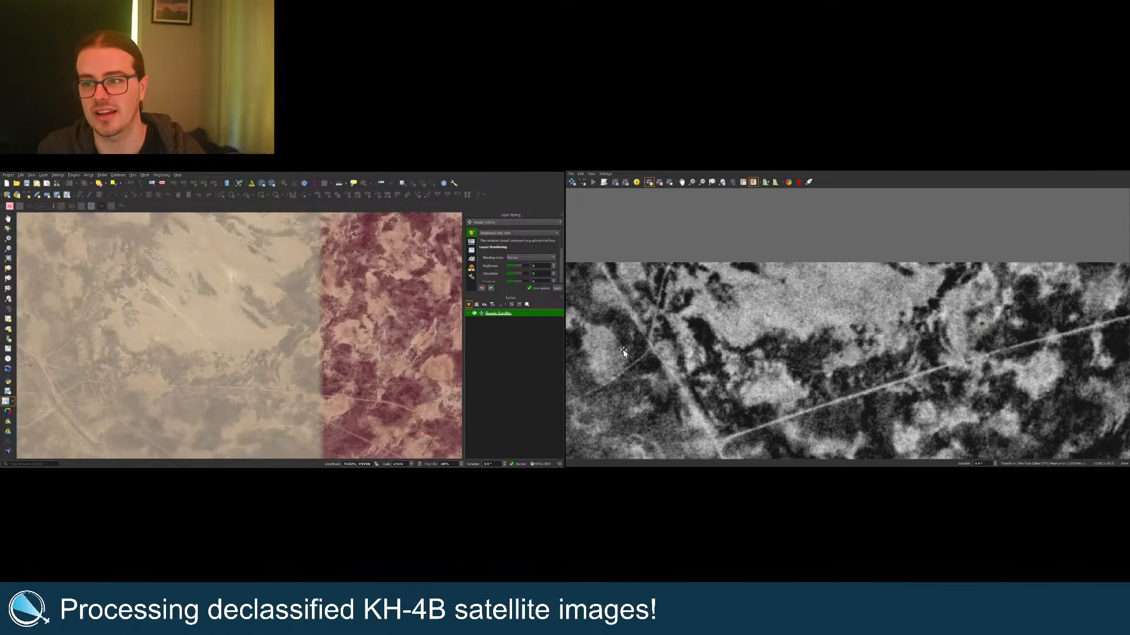
pyautogui.scroll(1, 823, 302)
pyautogui.scroll(1, 824, 291)
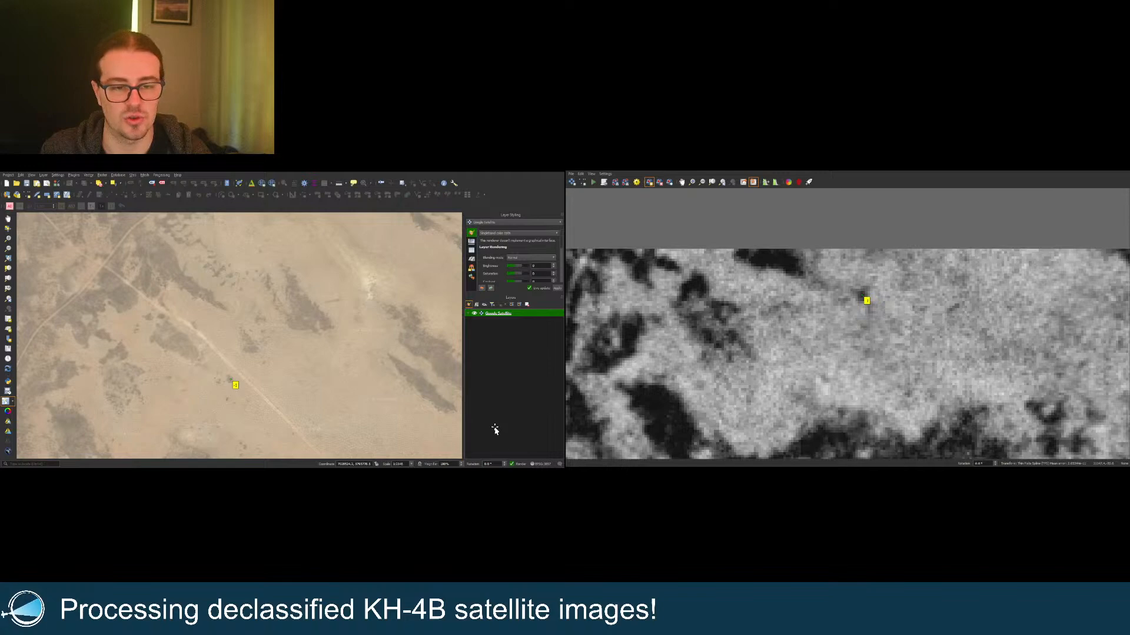
pyautogui.doubleClick(753, 183)
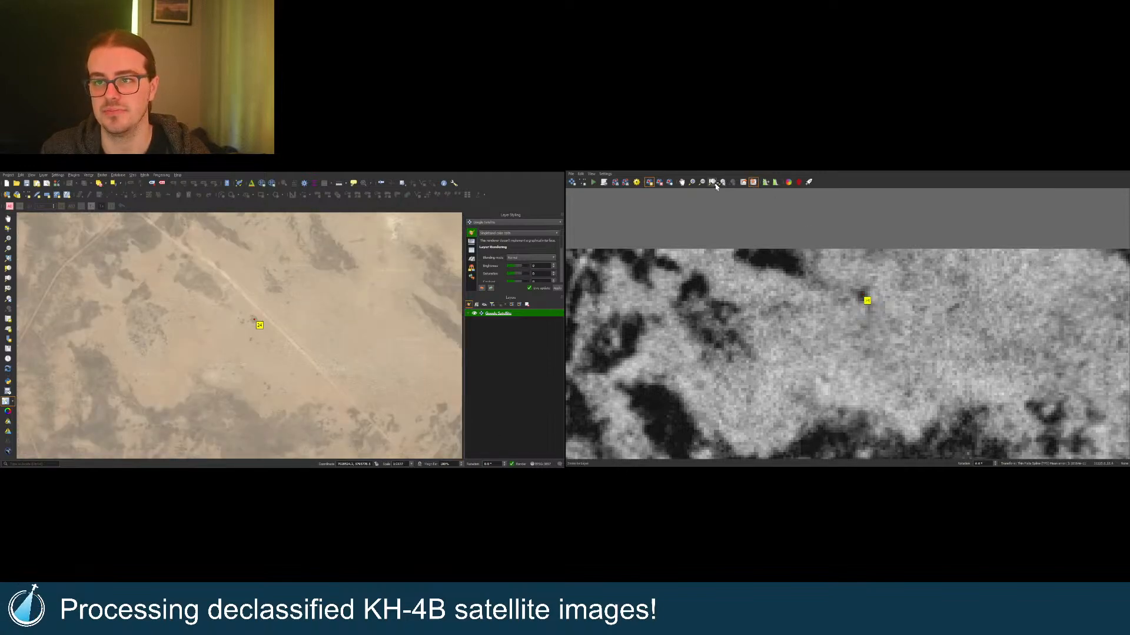
# Step: Add a twenty-sixth control point on the southern shore of the heart-shaped pan's southwestern lobe in the scan's east, matched on the basemap
pyautogui.click(713, 182)
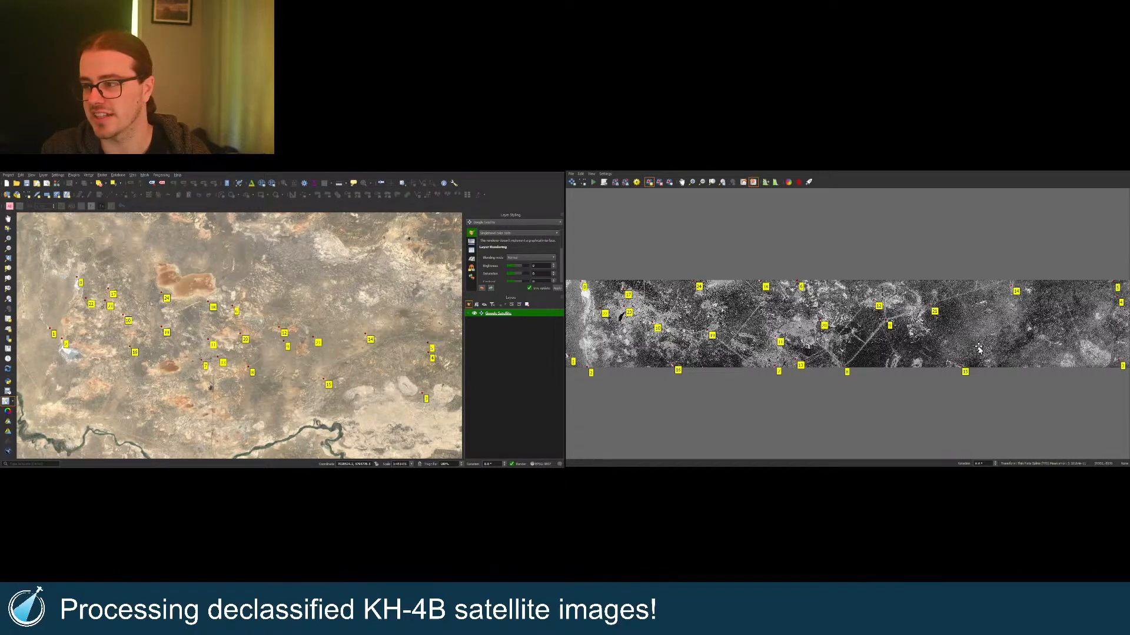
pyautogui.scroll(10, 1025, 339)
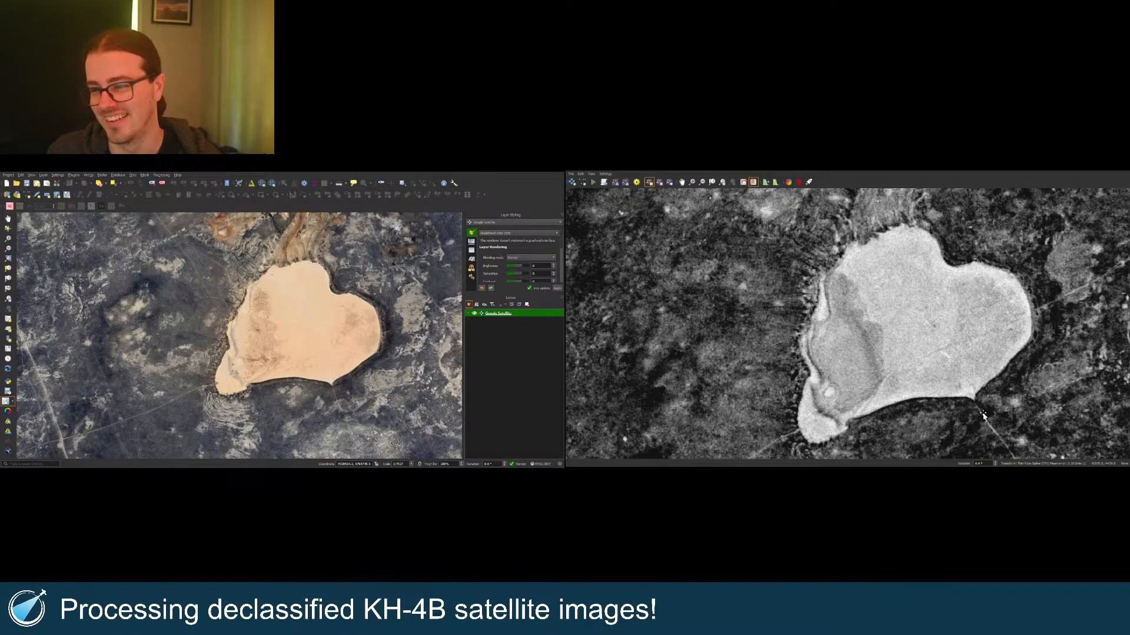
pyautogui.scroll(2, 848, 434)
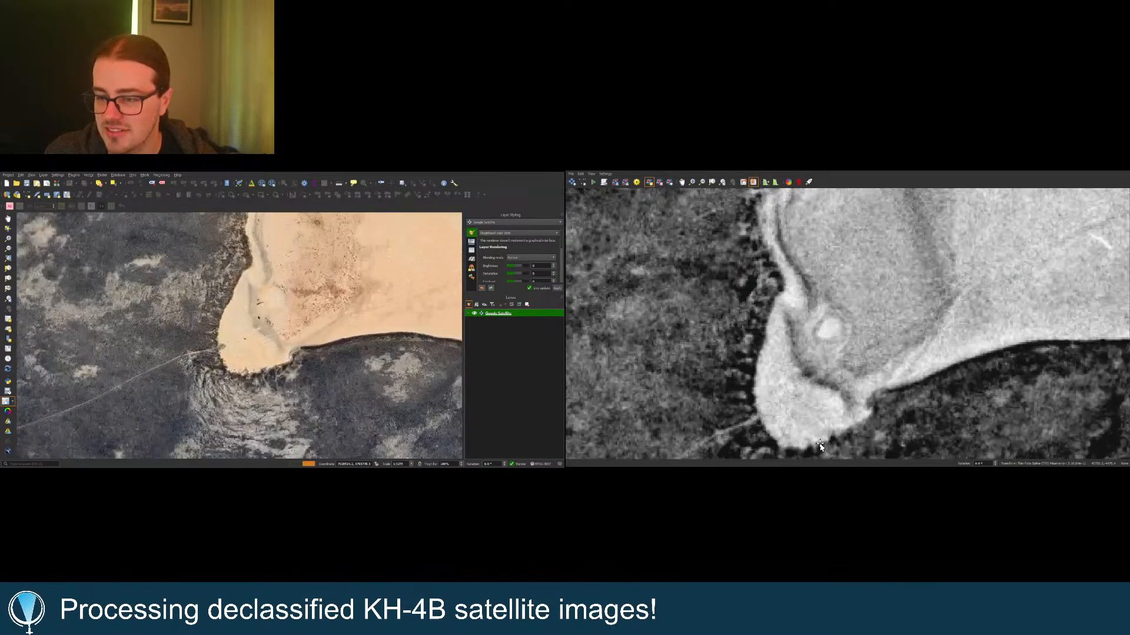
pyautogui.click(833, 442)
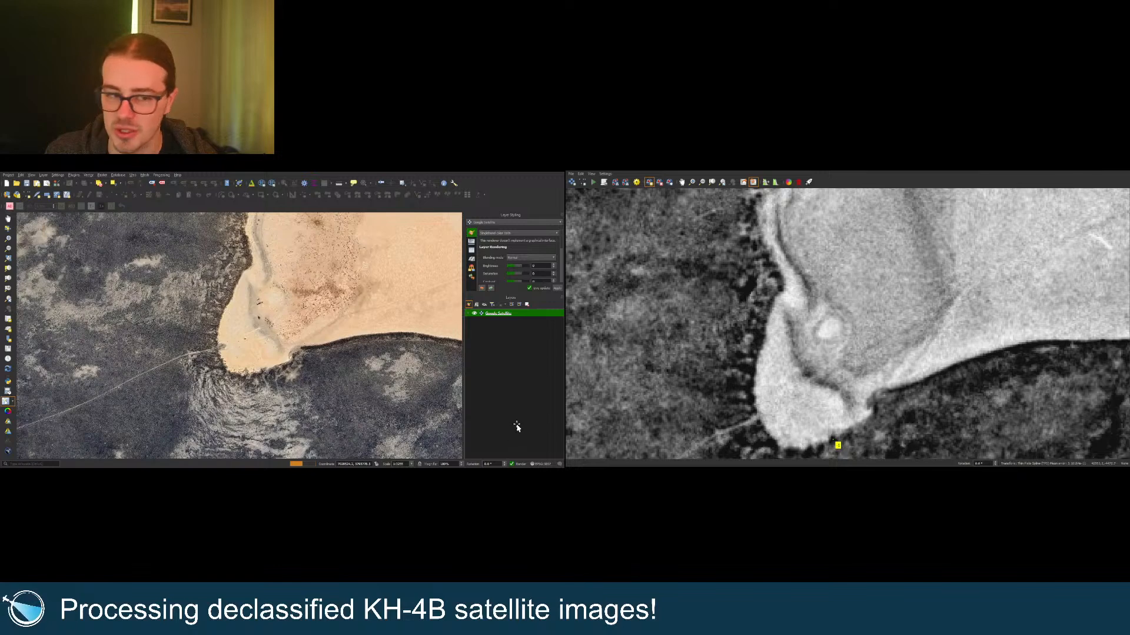
pyautogui.click(265, 379)
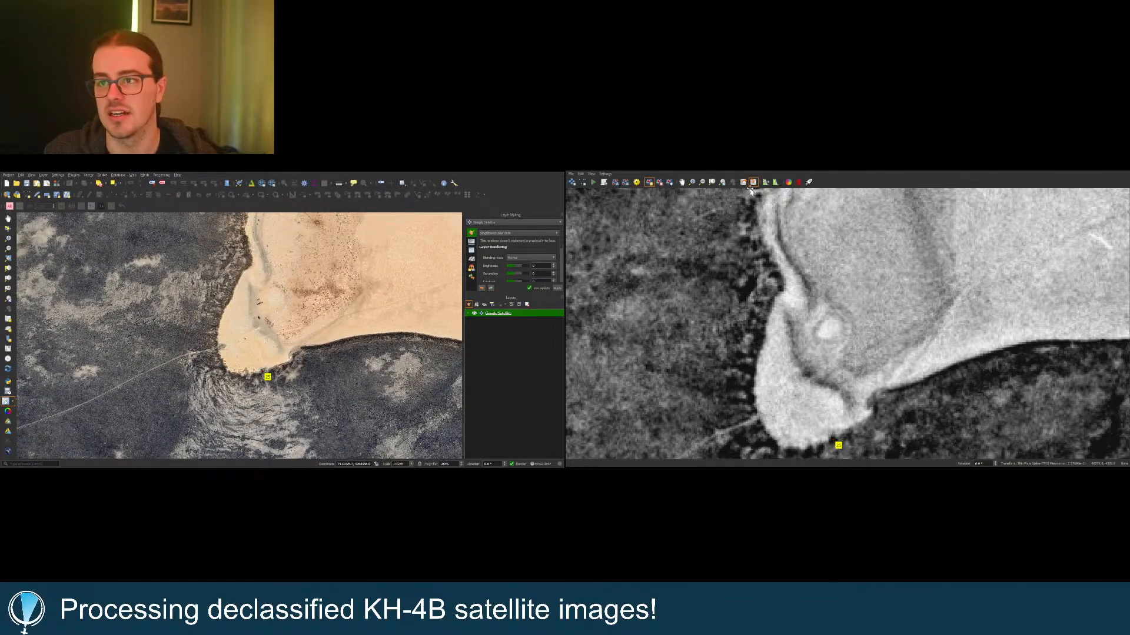
# Step: Add a twenty-seventh control point at the southern base of the teardrop-shaped loop road in the scan's western interior, matched on the basemap
pyautogui.click(712, 184)
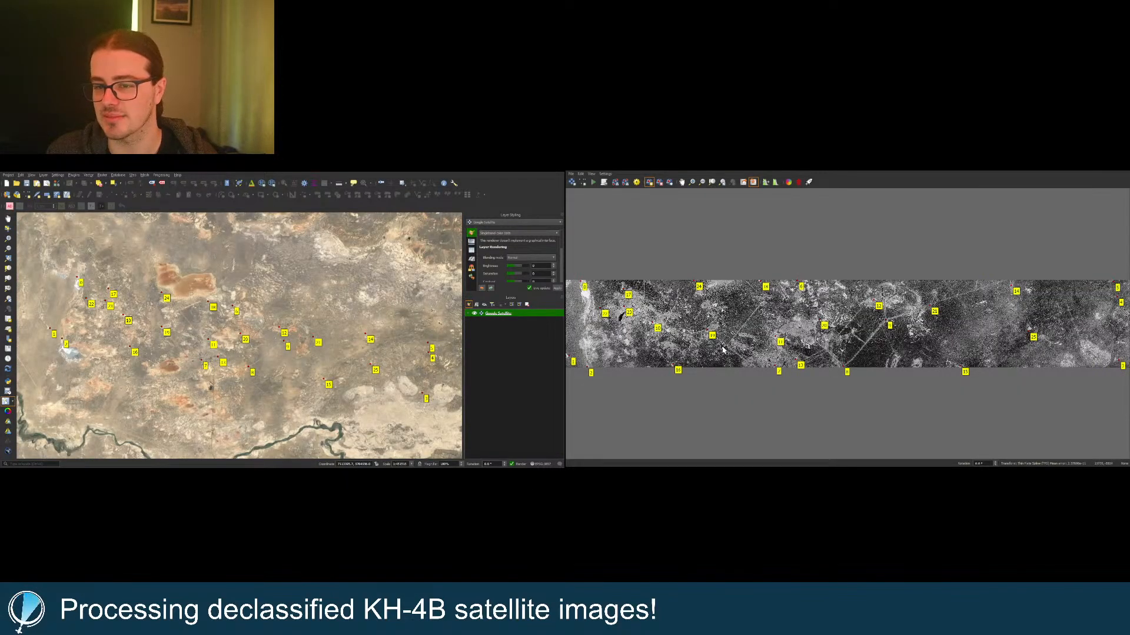
pyautogui.scroll(3, 723, 351)
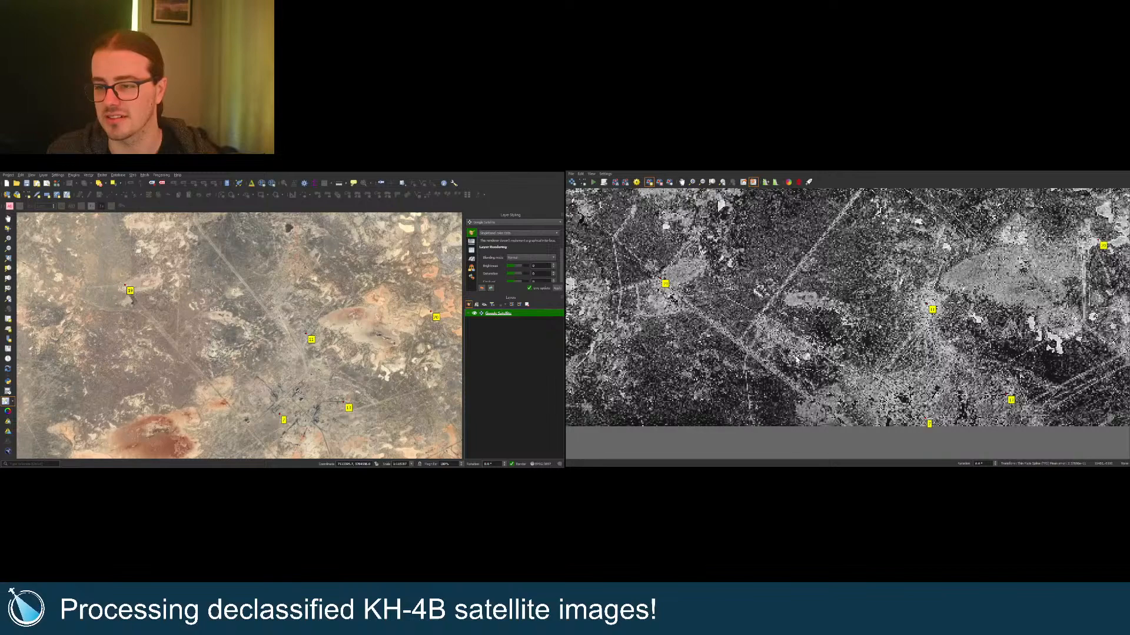
pyautogui.scroll(4, 780, 351)
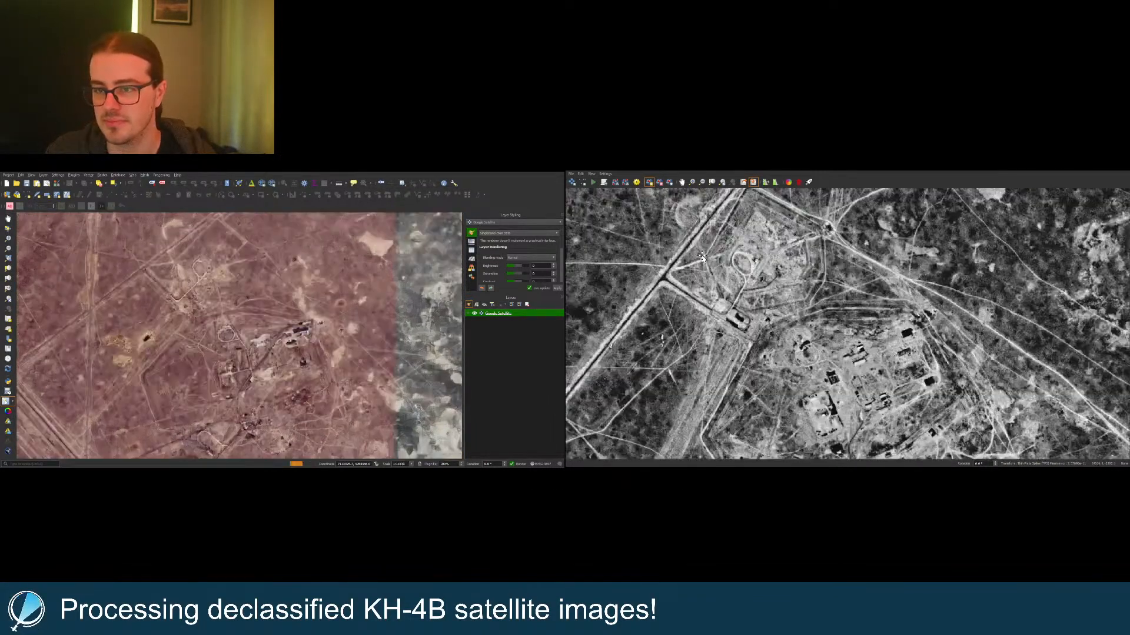
pyautogui.scroll(3, 765, 306)
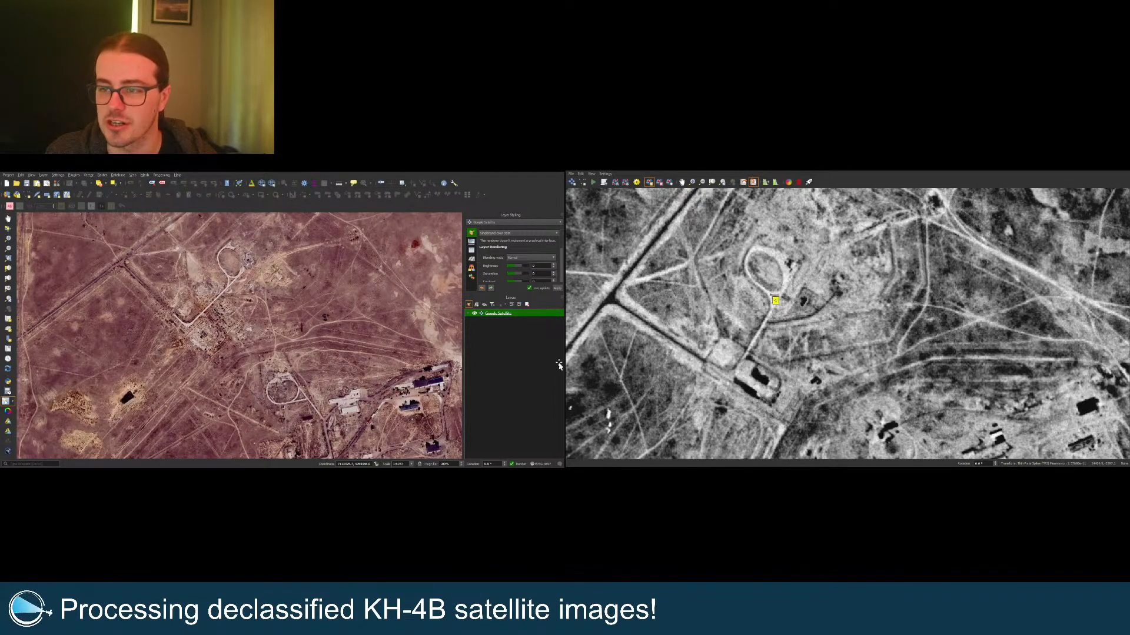
pyautogui.scroll(2, 215, 270)
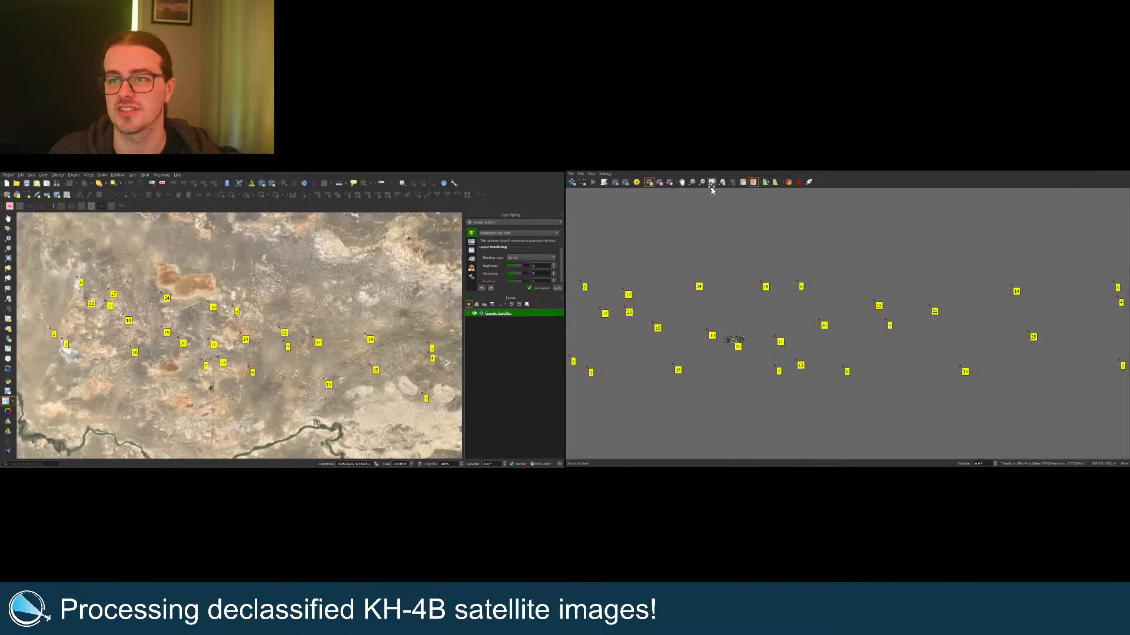
# Step: Add a twenty-eighth control point on the eastern edge of the small bright pan with radiating tracks near the scan's upper edge, matched on the basemap
pyautogui.click(711, 183)
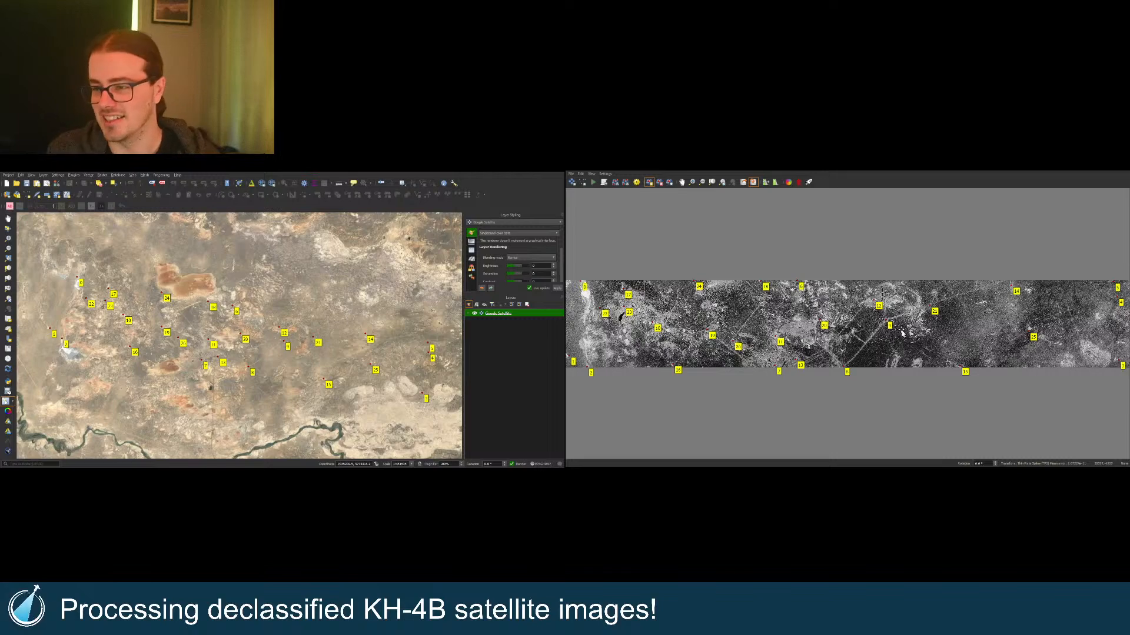
pyautogui.scroll(8, 1004, 336)
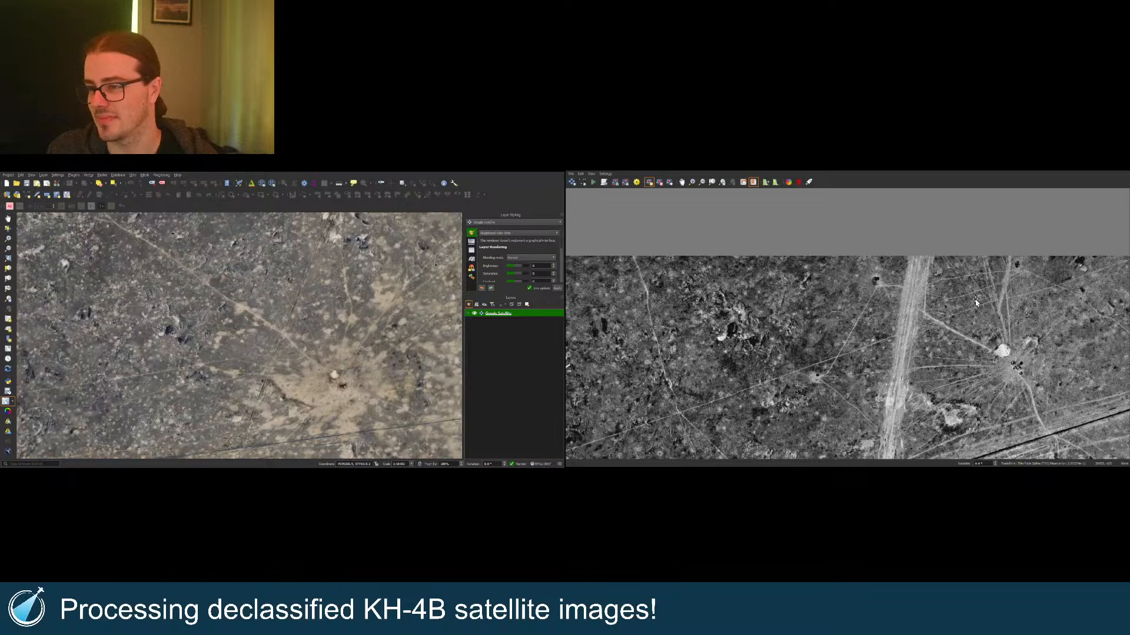
pyautogui.scroll(4, 1002, 363)
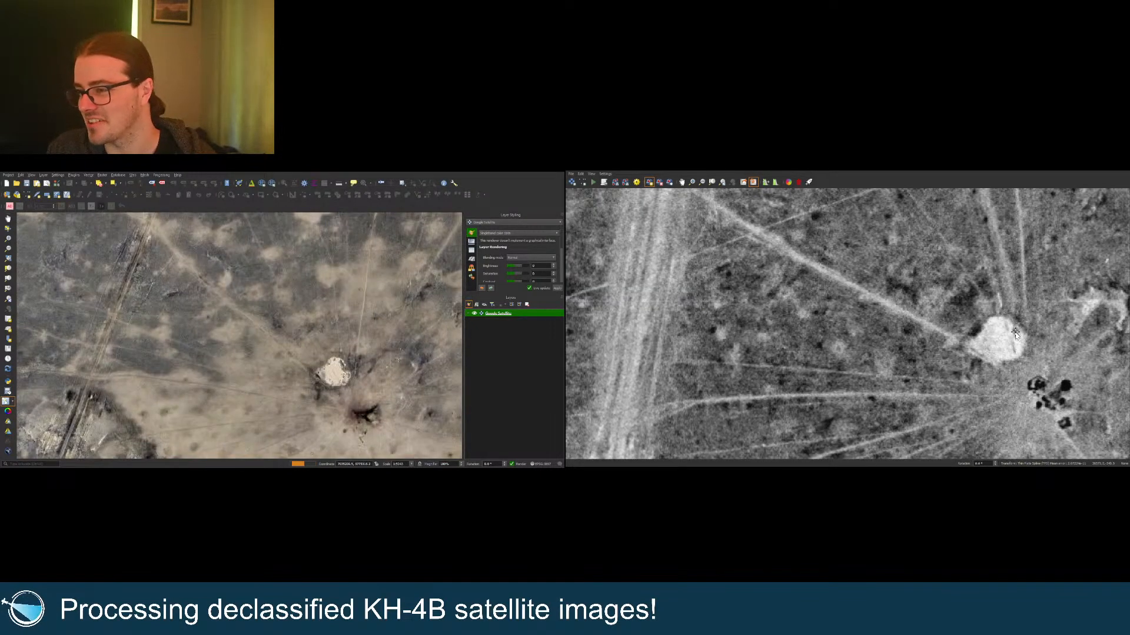
pyautogui.click(1016, 336)
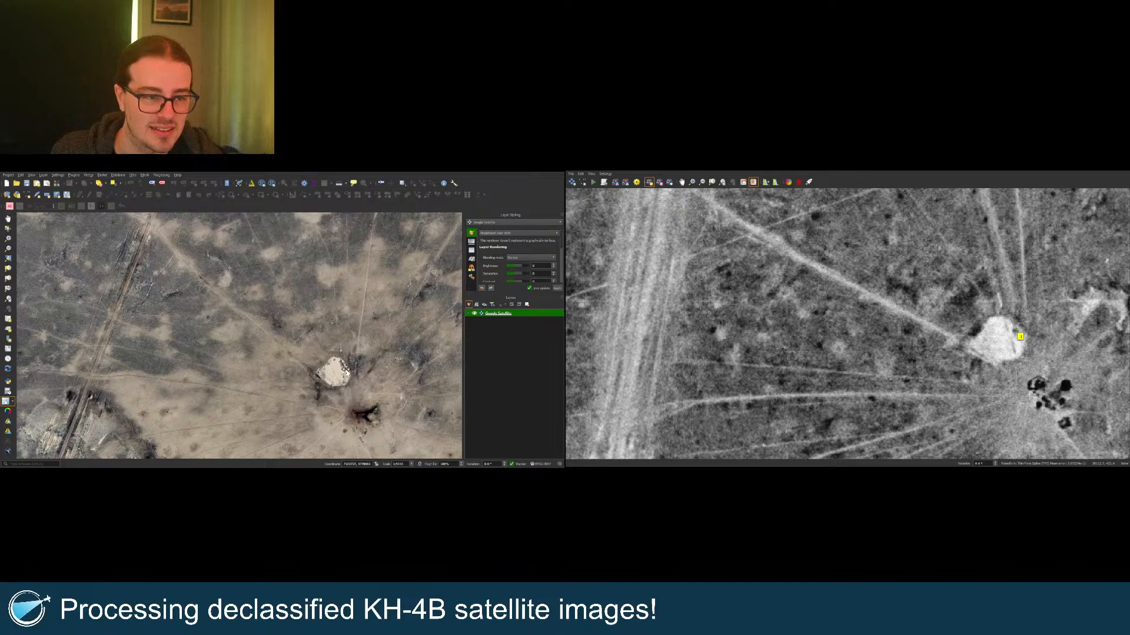
pyautogui.click(348, 372)
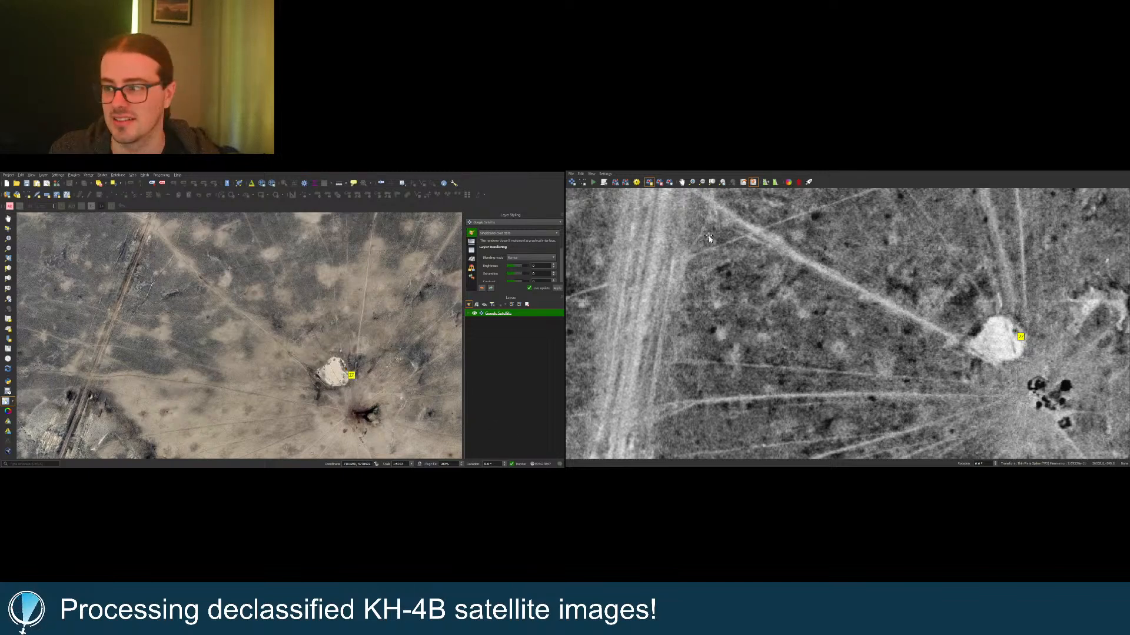
# Step: Add a twenty-ninth control point at the triangular road junction in the scan's south-central interior, matched on the basemap, and realign the linked view
pyautogui.click(712, 182)
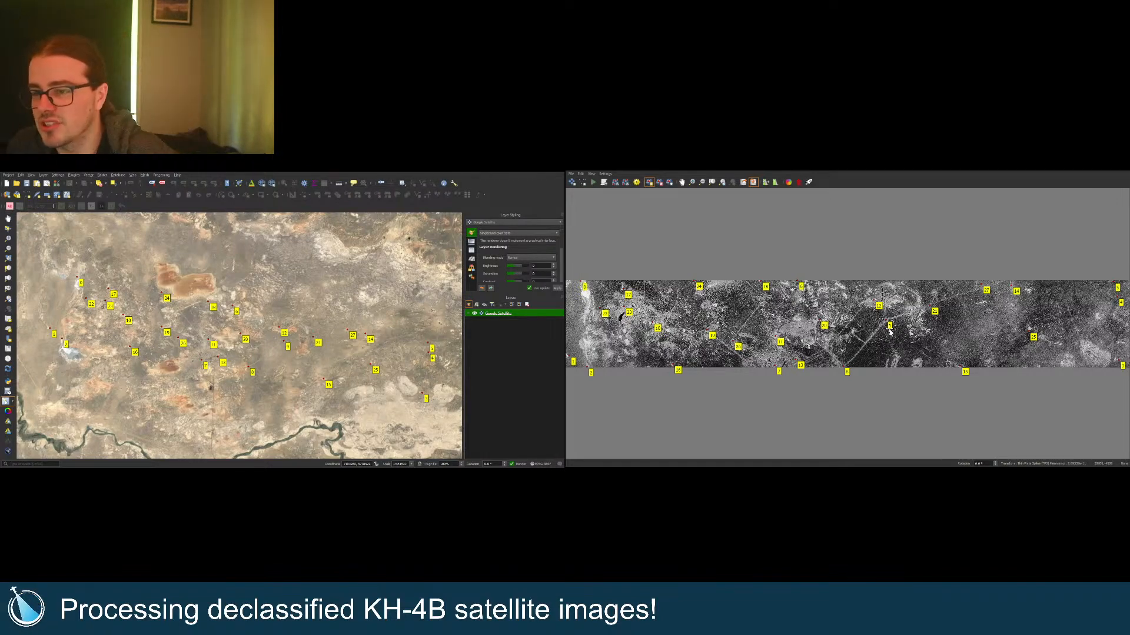
pyautogui.scroll(8, 890, 331)
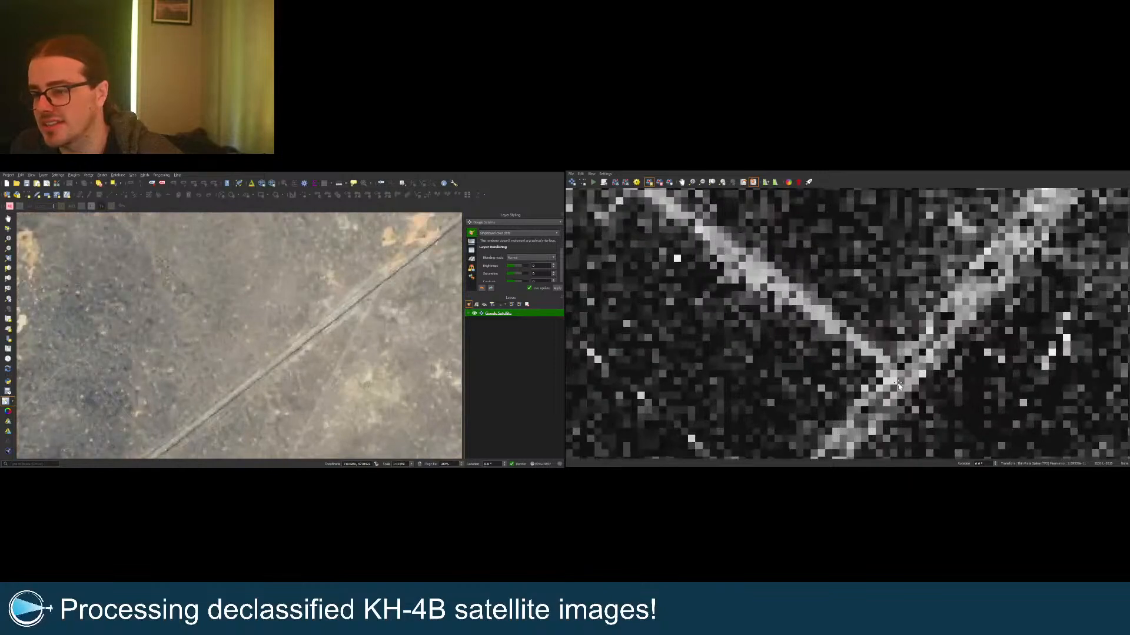
pyautogui.scroll(3, 898, 385)
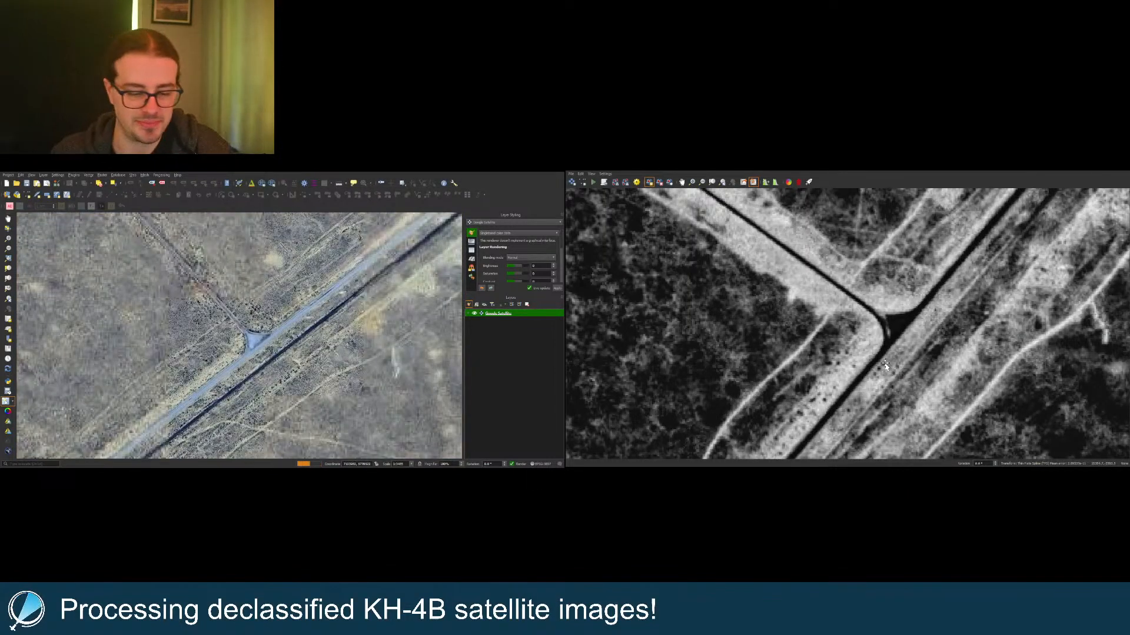
pyautogui.scroll(2, 894, 336)
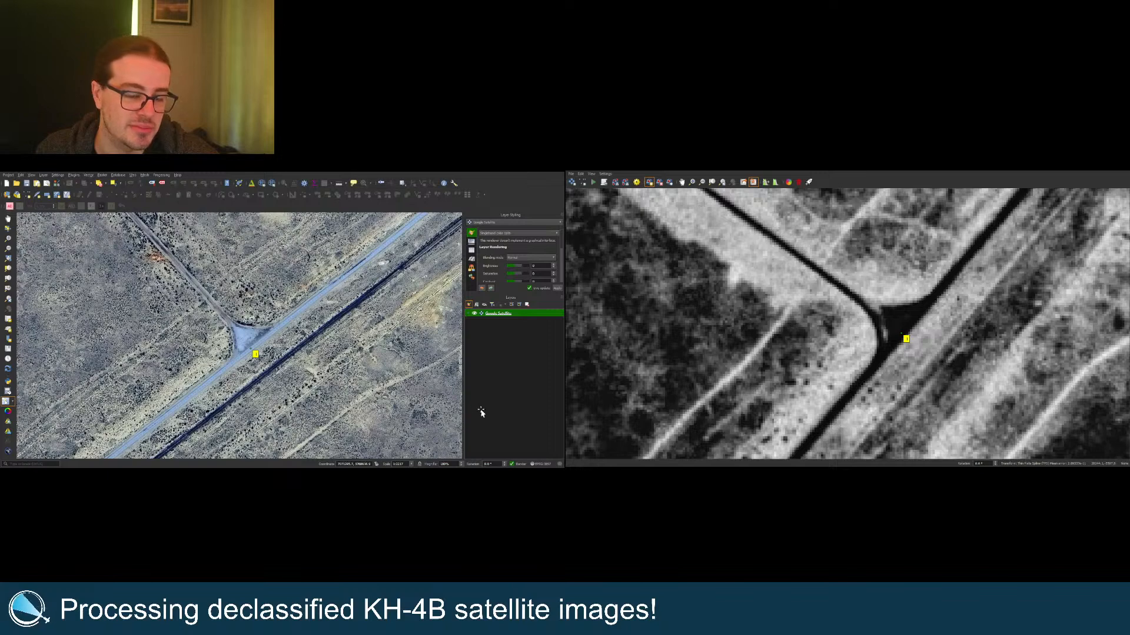
pyautogui.click(753, 183)
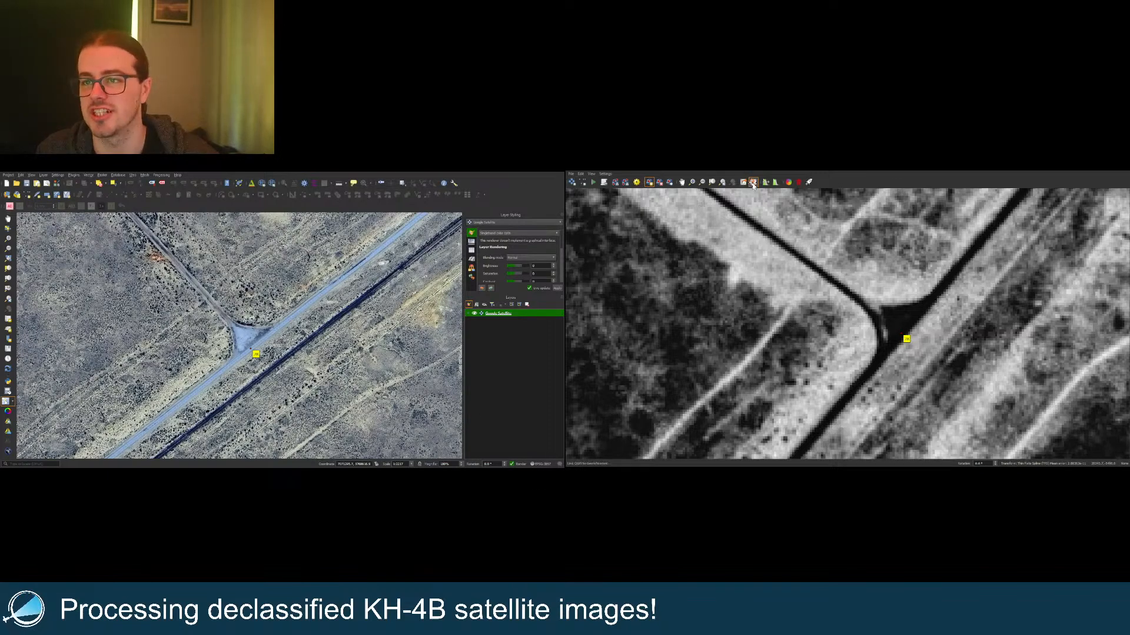
pyautogui.click(753, 183)
# Step: Add a thirtieth control point on the pale patch just east of the straight road near the scan's lower edge, matched on the basemap
pyautogui.click(712, 183)
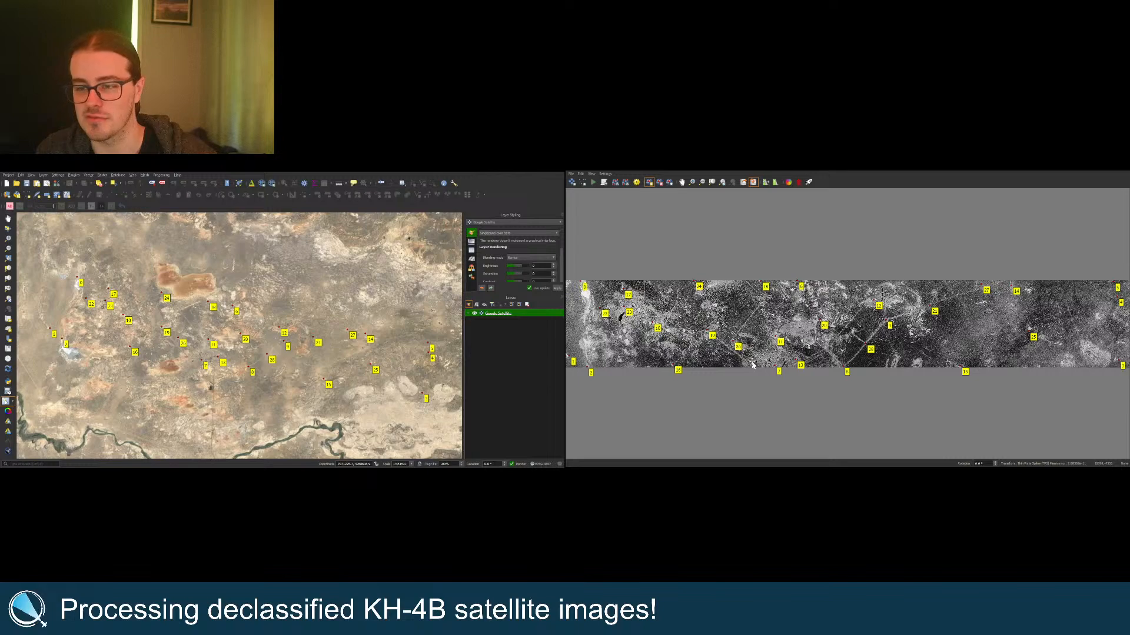
pyautogui.scroll(3, 752, 364)
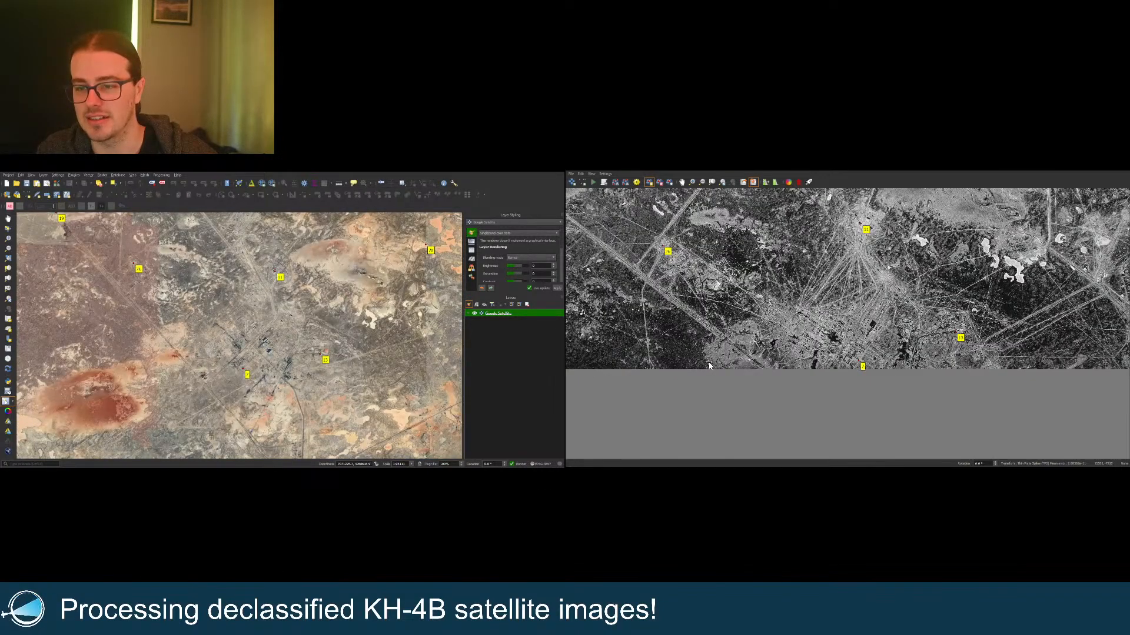
pyautogui.scroll(5, 672, 365)
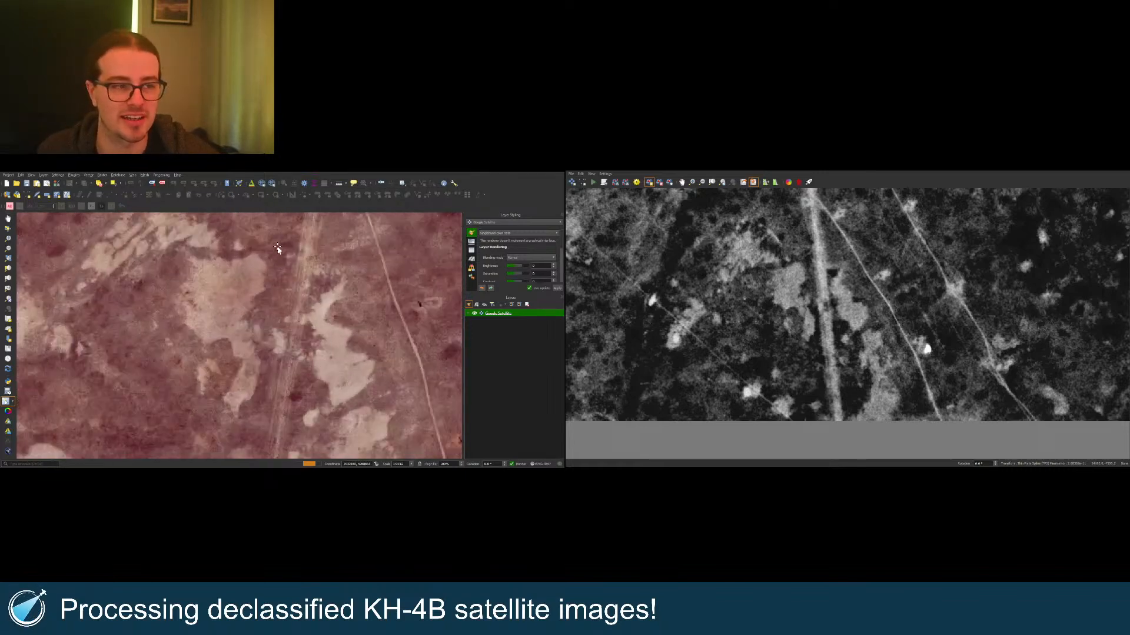
pyautogui.scroll(1, 274, 260)
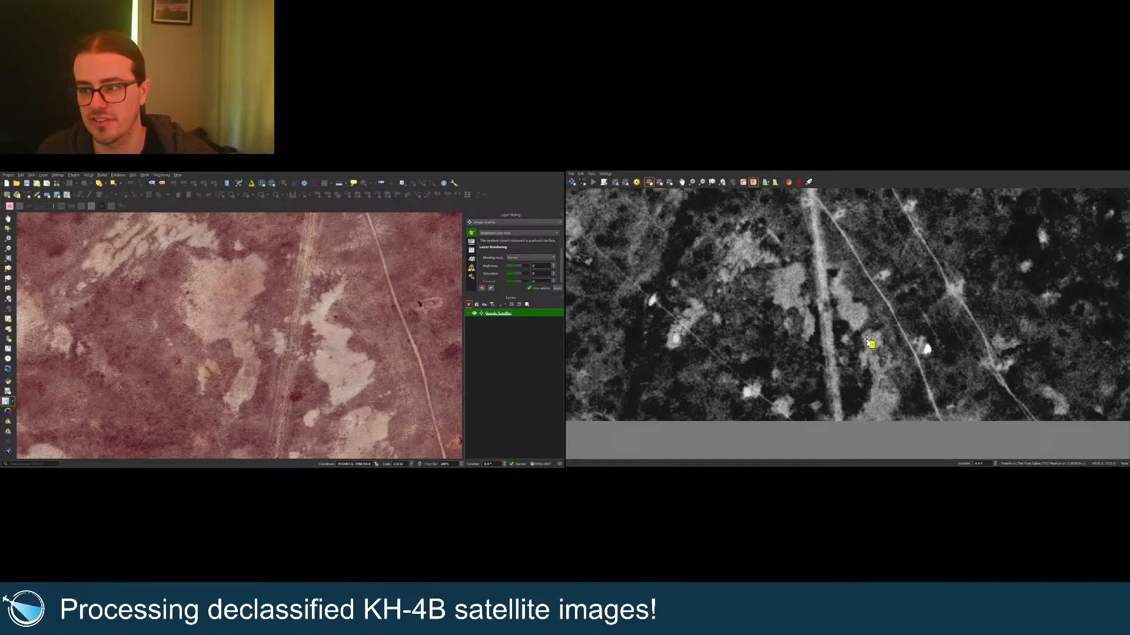
pyautogui.click(361, 430)
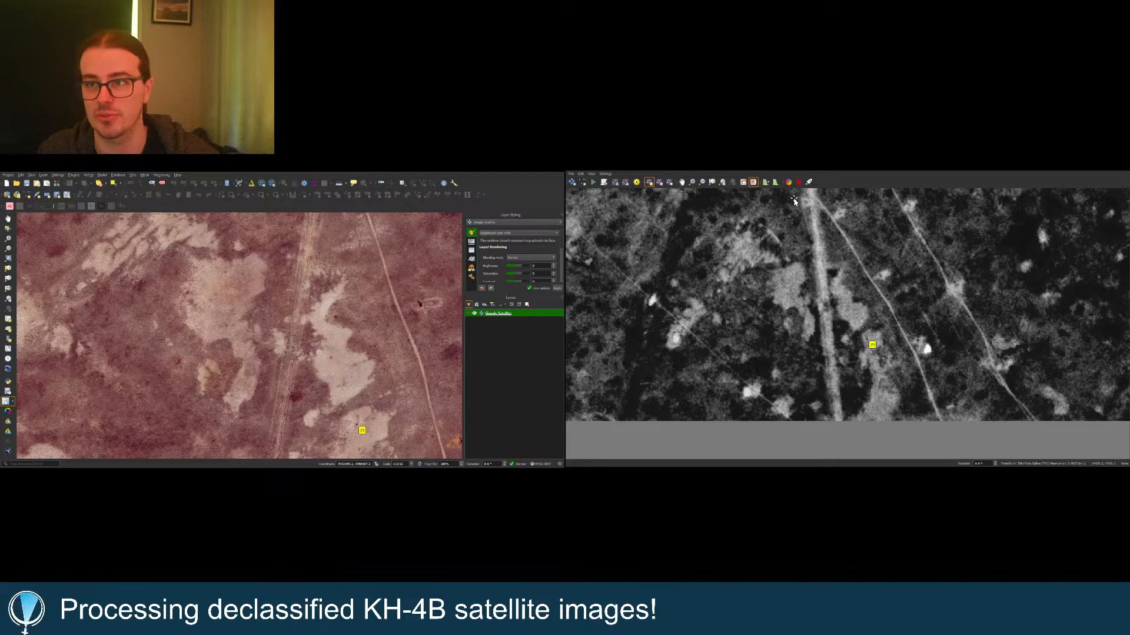
# Step: Add a thirty-first control point at the northeastern tip of the U-shaped dark spot on the bright pan in the scan's west, matched on the basemap
pyautogui.click(713, 183)
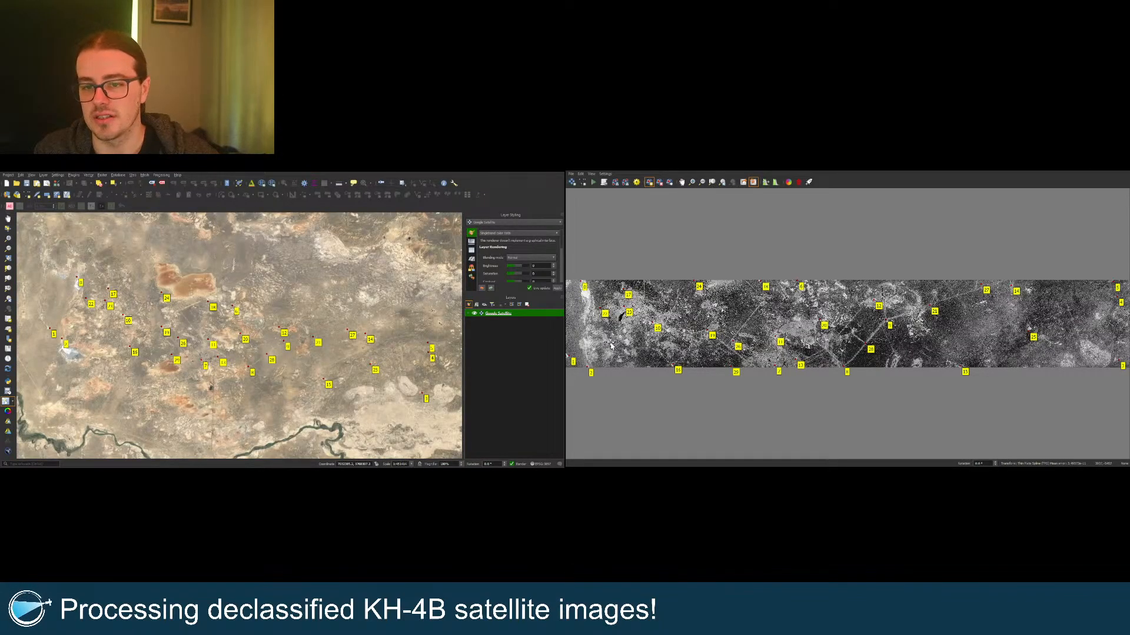
pyautogui.scroll(10, 746, 331)
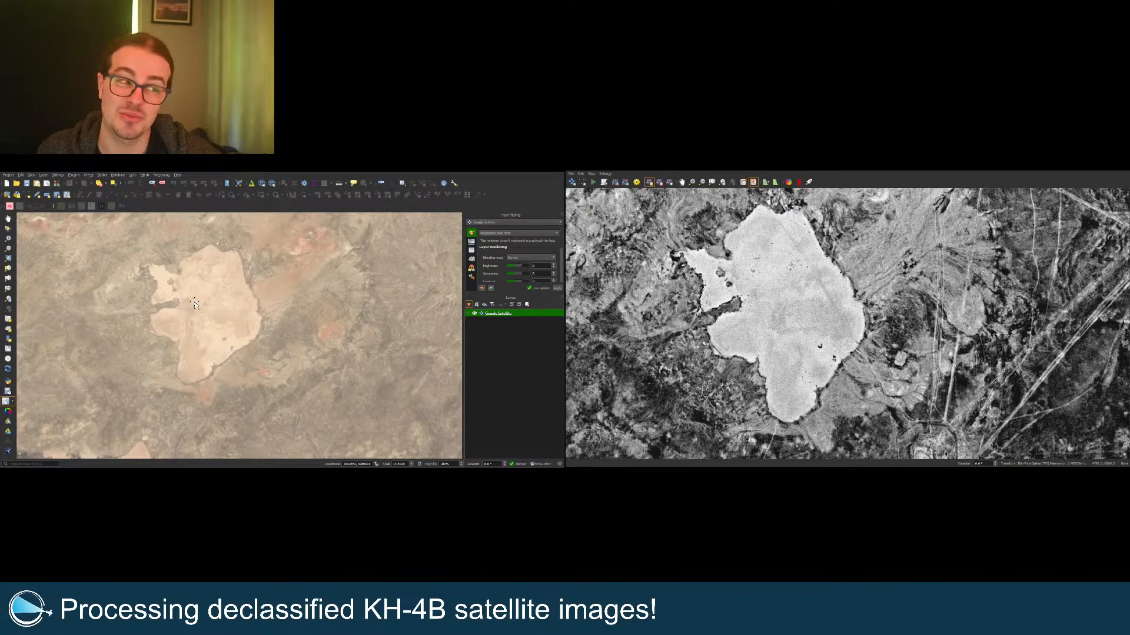
pyautogui.scroll(5, 822, 368)
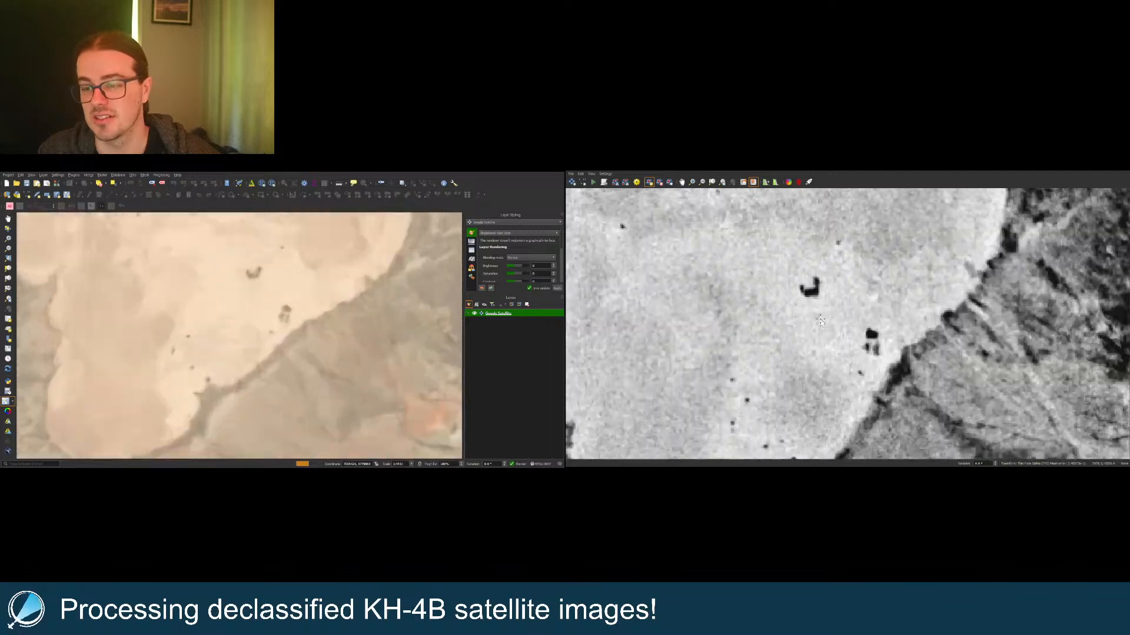
pyautogui.click(813, 274)
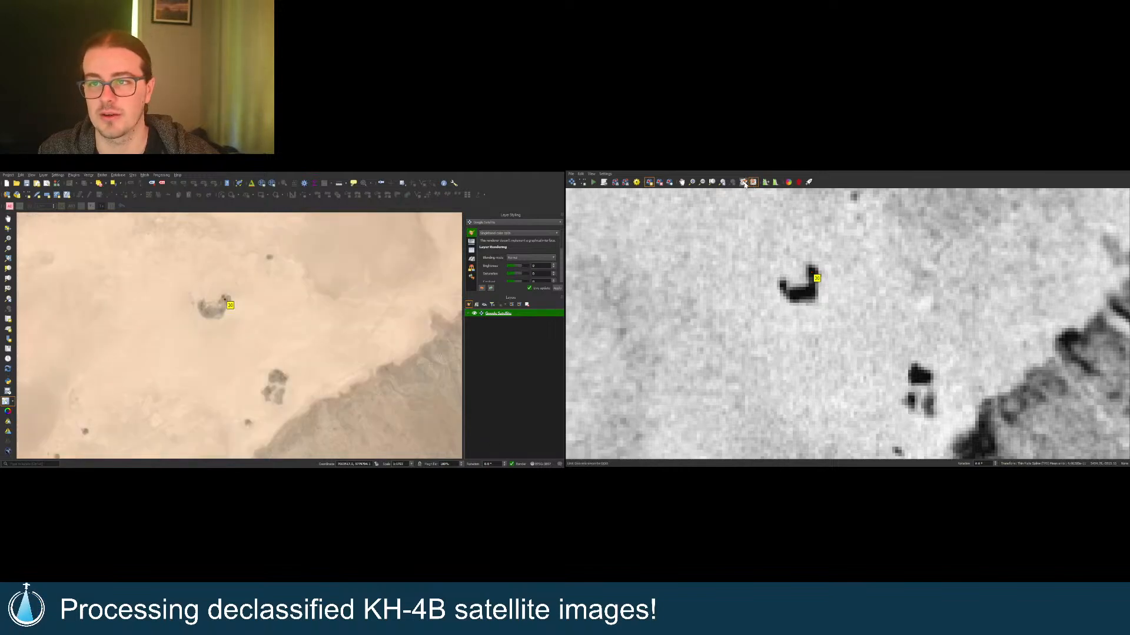
# Step: Add a thirty-second control point at the row of small dark spots near the scan's northwestern corner, matched on the basemap, and realign the linked view
pyautogui.click(711, 182)
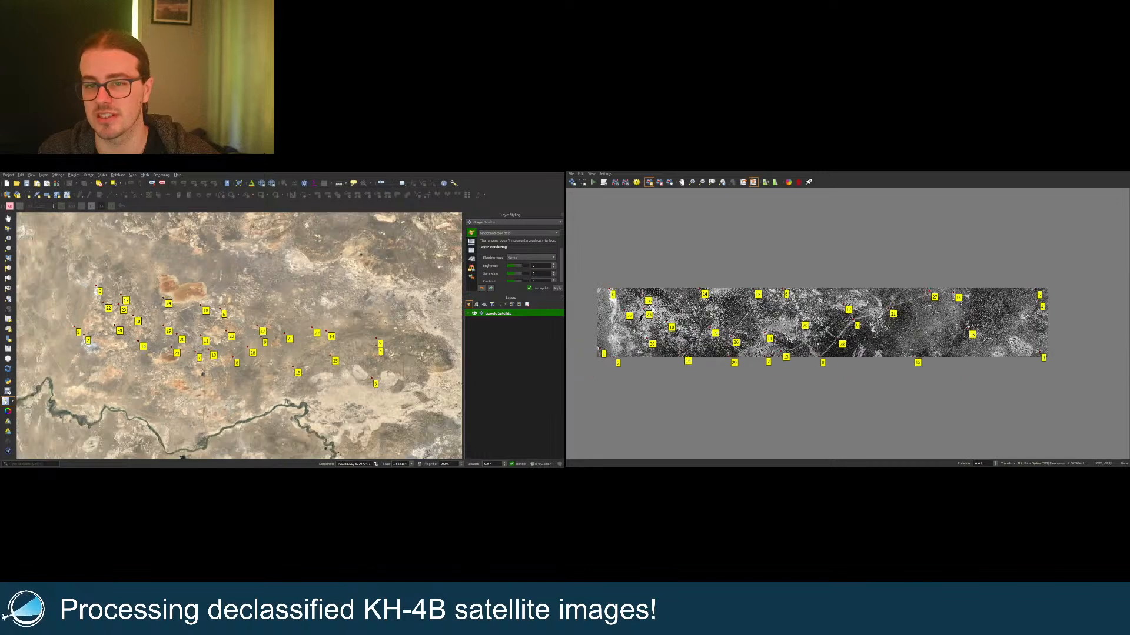
pyautogui.scroll(6, 637, 299)
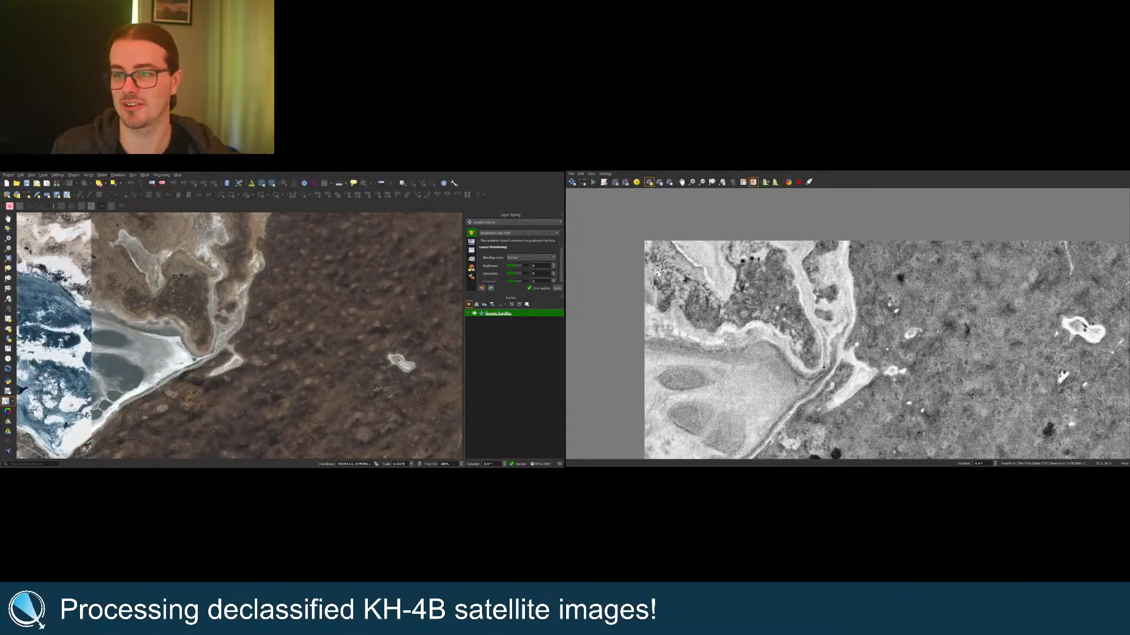
pyautogui.scroll(1, 703, 260)
pyautogui.scroll(1, 725, 263)
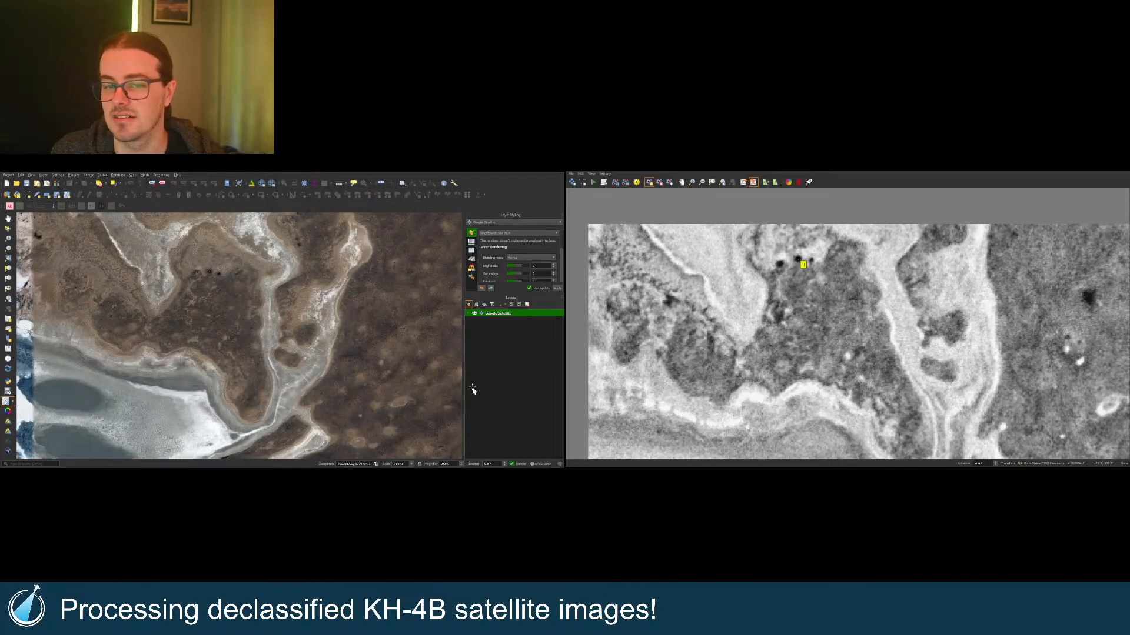
pyautogui.click(210, 274)
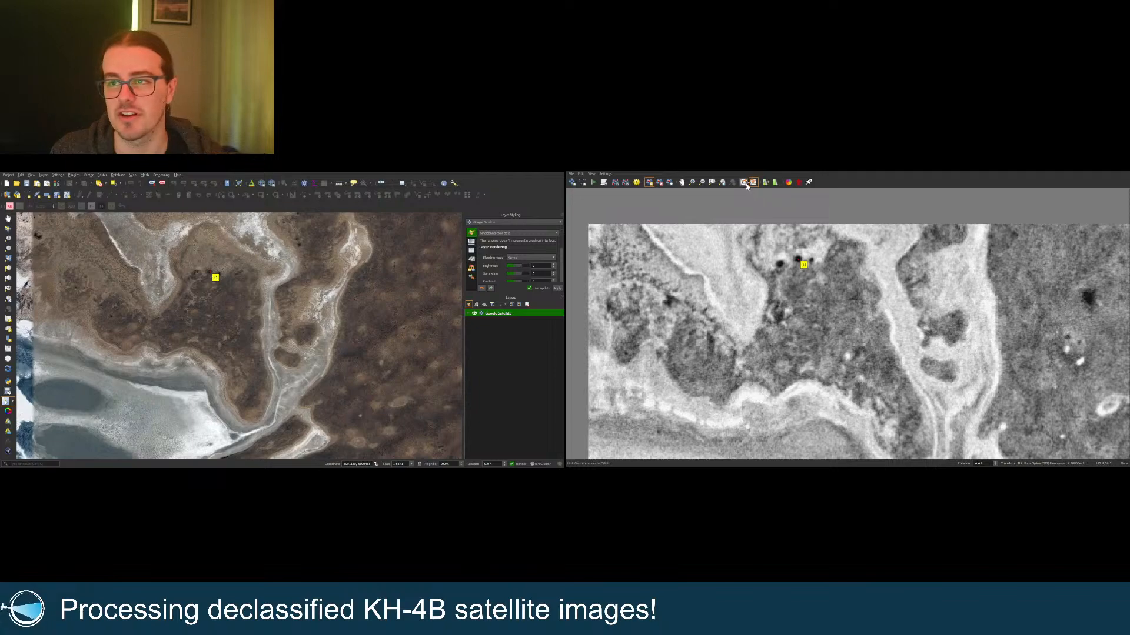
pyautogui.click(754, 183)
pyautogui.click(753, 183)
# Step: Add a thirty-third control point at the dark shoreline strip's eastern end beside the narrow bright channel at the scan's upper edge, matched on the basemap
pyautogui.click(712, 183)
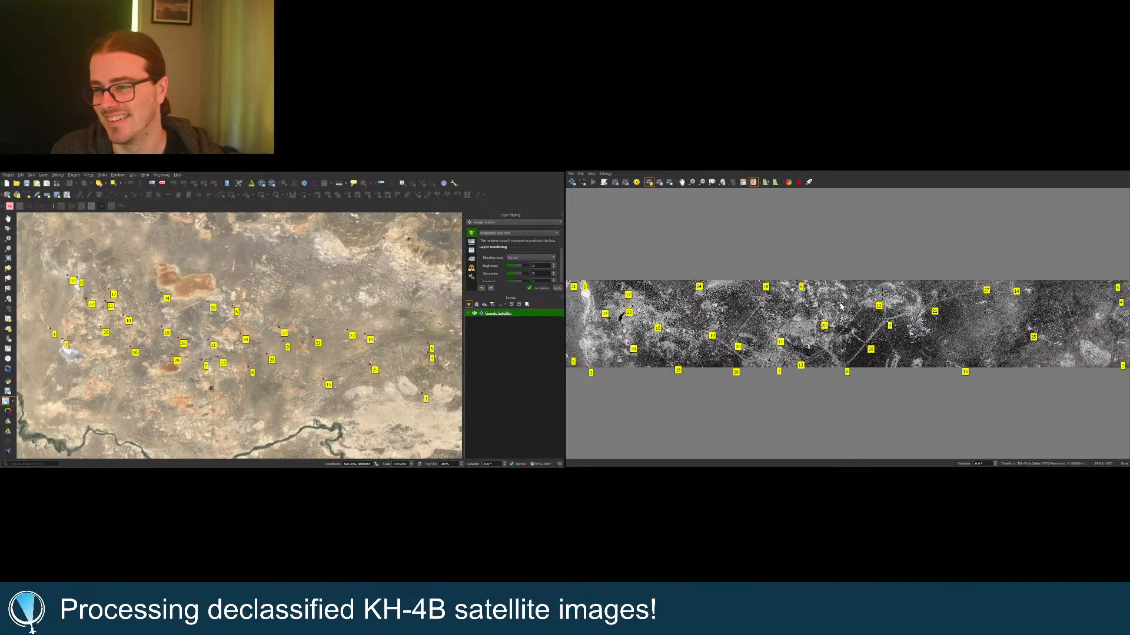
pyautogui.scroll(10, 842, 300)
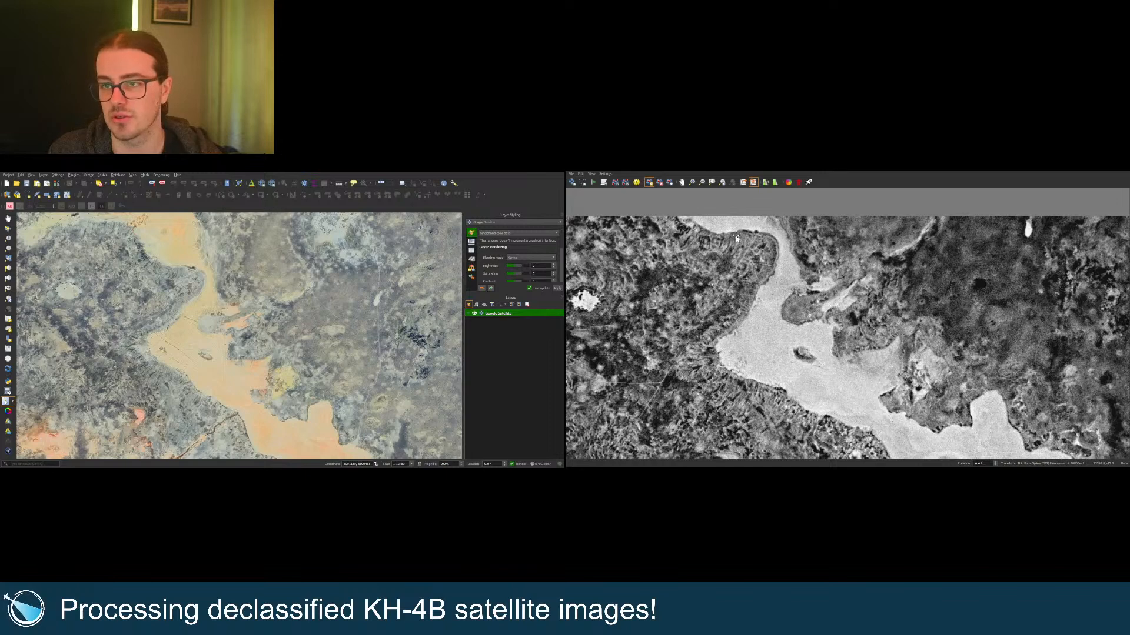
pyautogui.scroll(3, 736, 239)
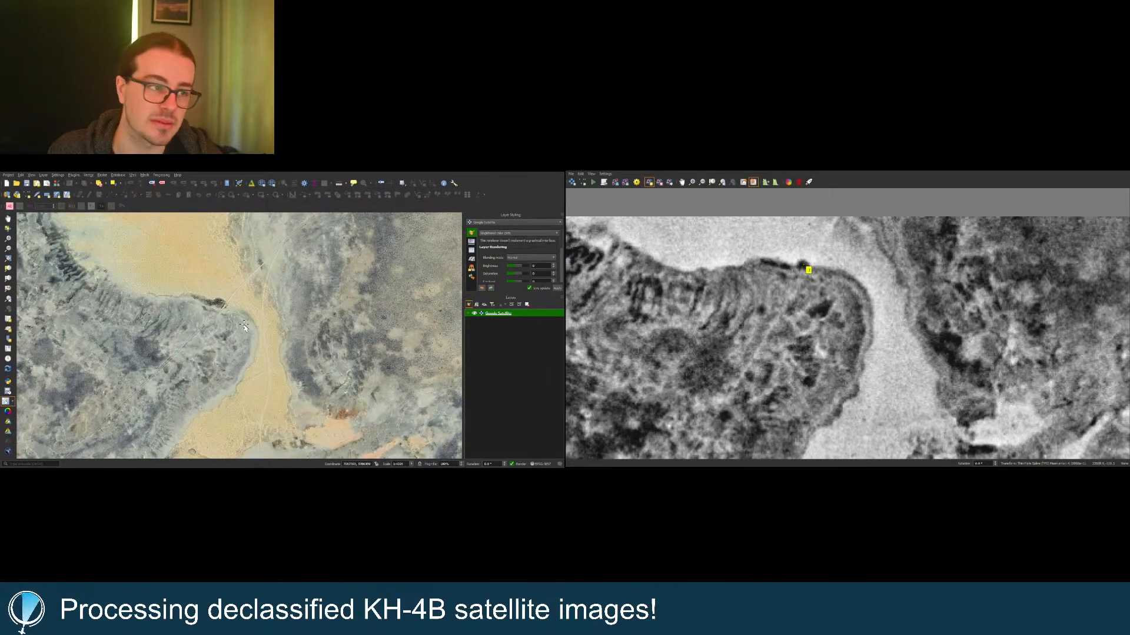
pyautogui.click(223, 306)
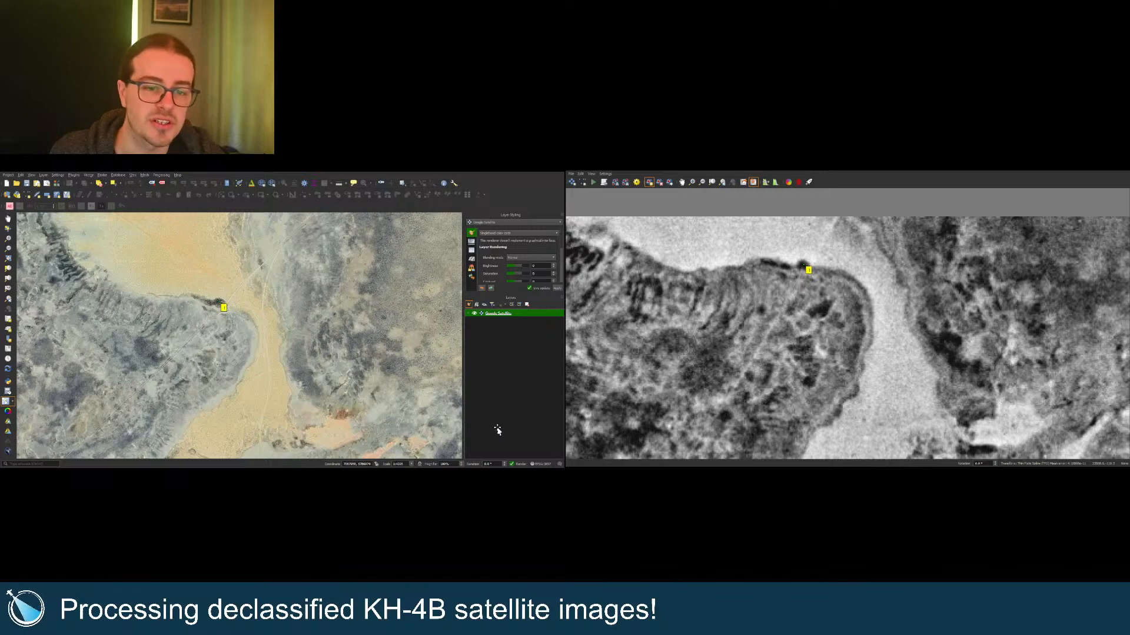
# Step: Examine the tracks and bright pans along the scan's lower edge for a feature recognisable on the basemap
pyautogui.click(713, 183)
pyautogui.scroll(5, 928, 370)
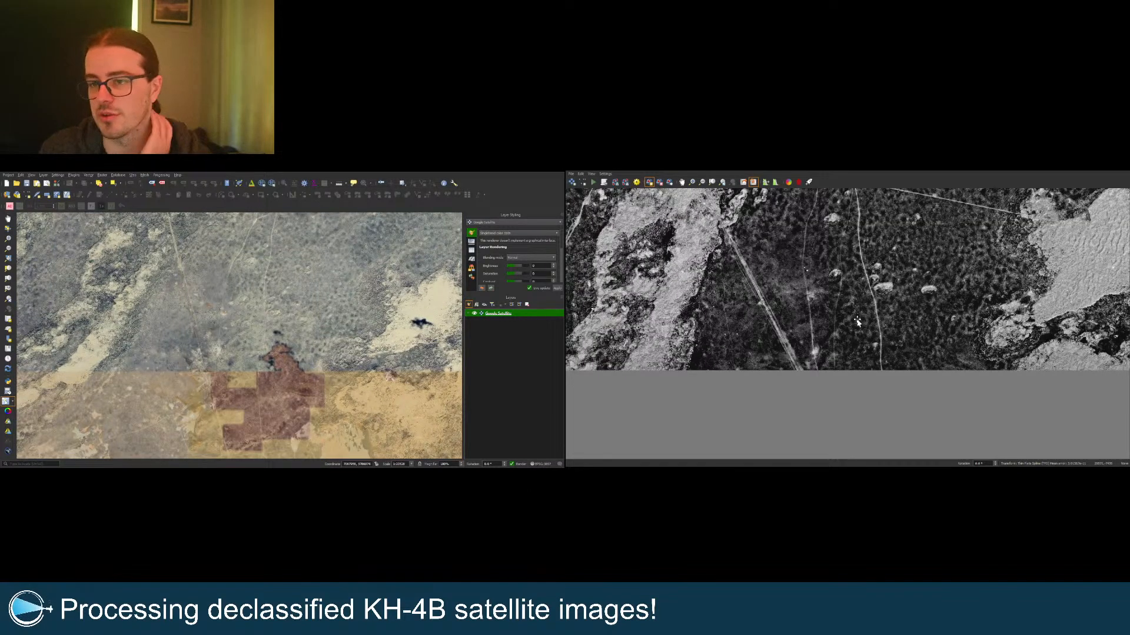
pyautogui.scroll(2, 876, 350)
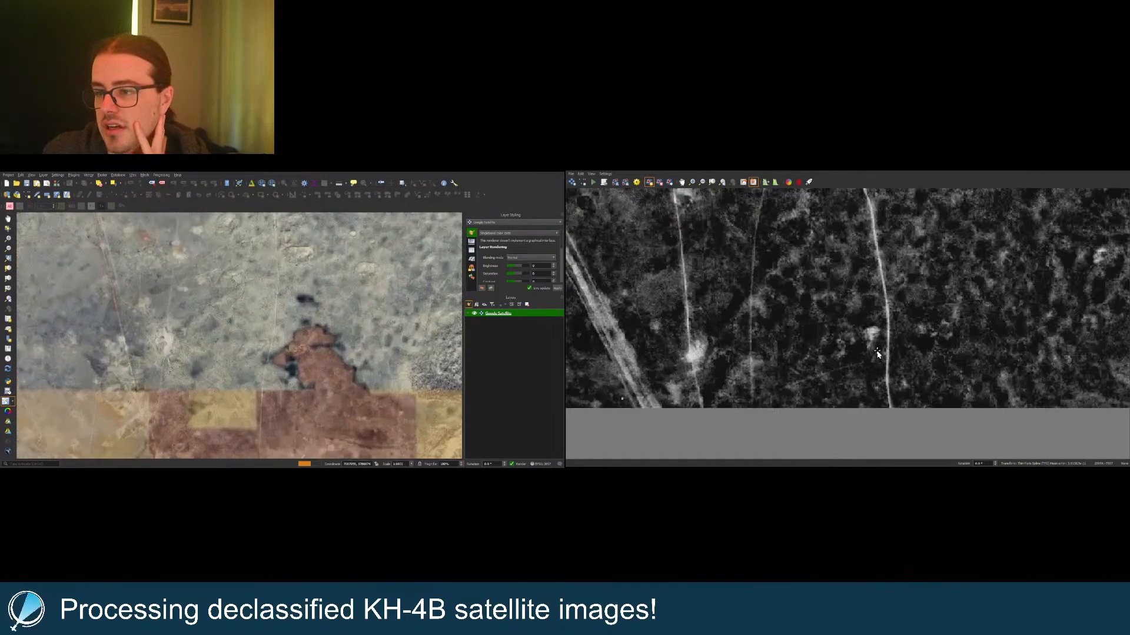
pyautogui.scroll(-2, 876, 344)
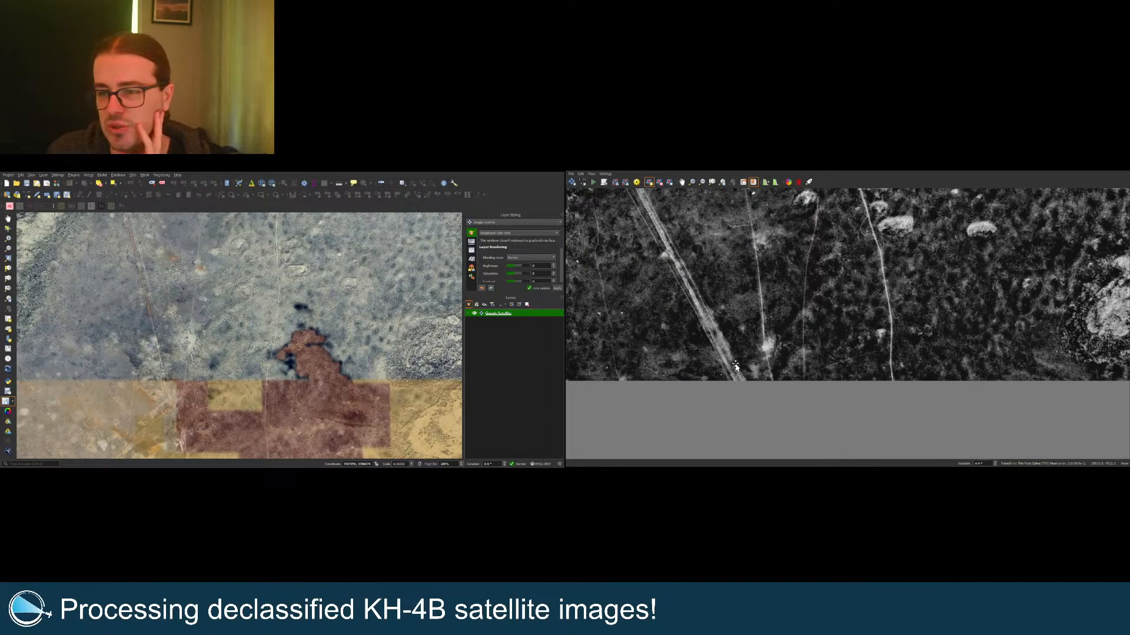
pyautogui.scroll(2, 764, 365)
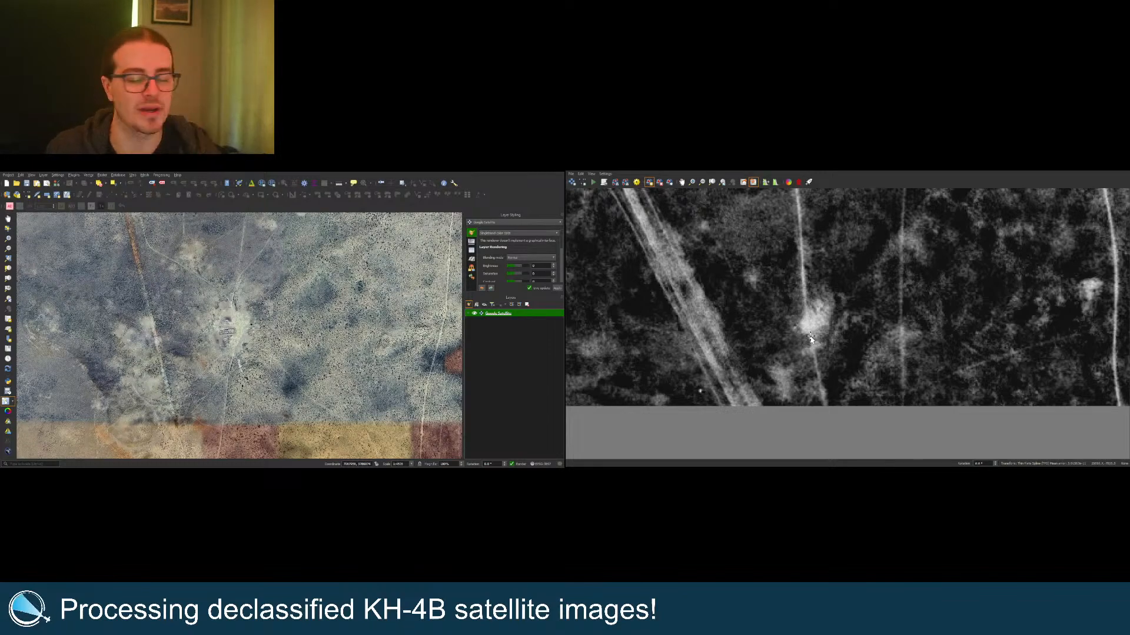
pyautogui.scroll(-3, 810, 339)
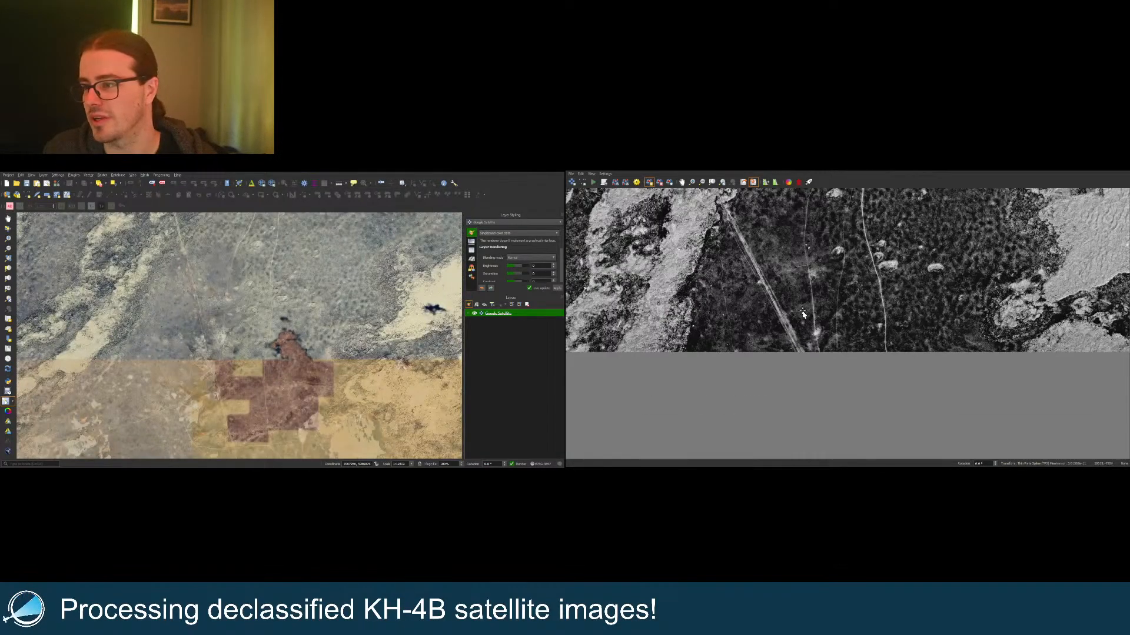
pyautogui.scroll(6, 963, 358)
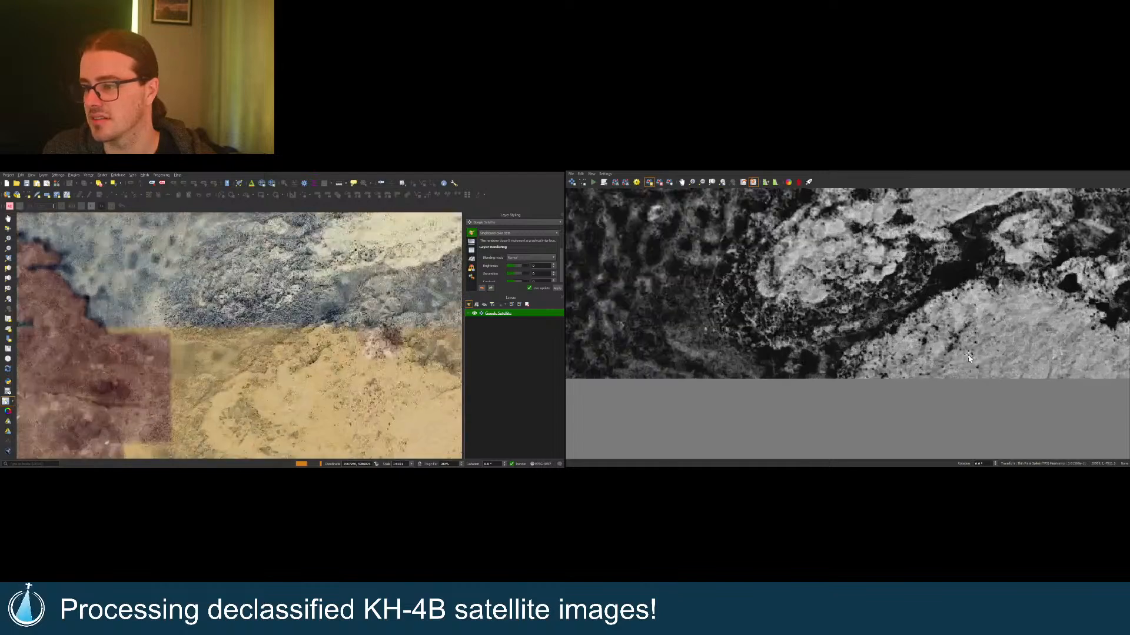
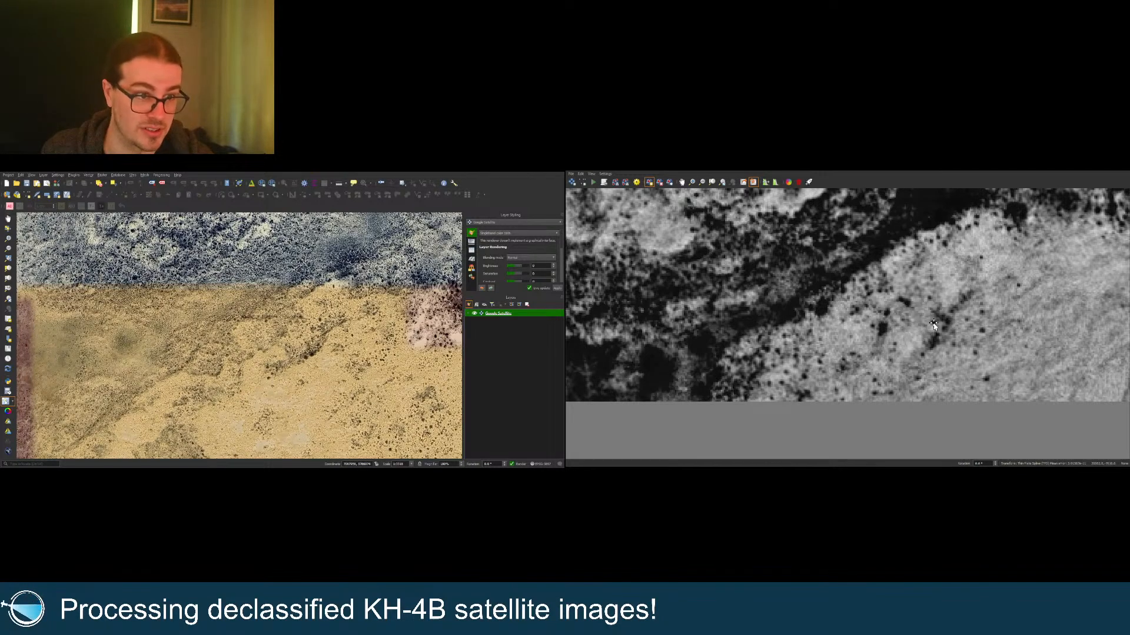
pyautogui.scroll(-5, 933, 325)
pyautogui.scroll(3, 853, 341)
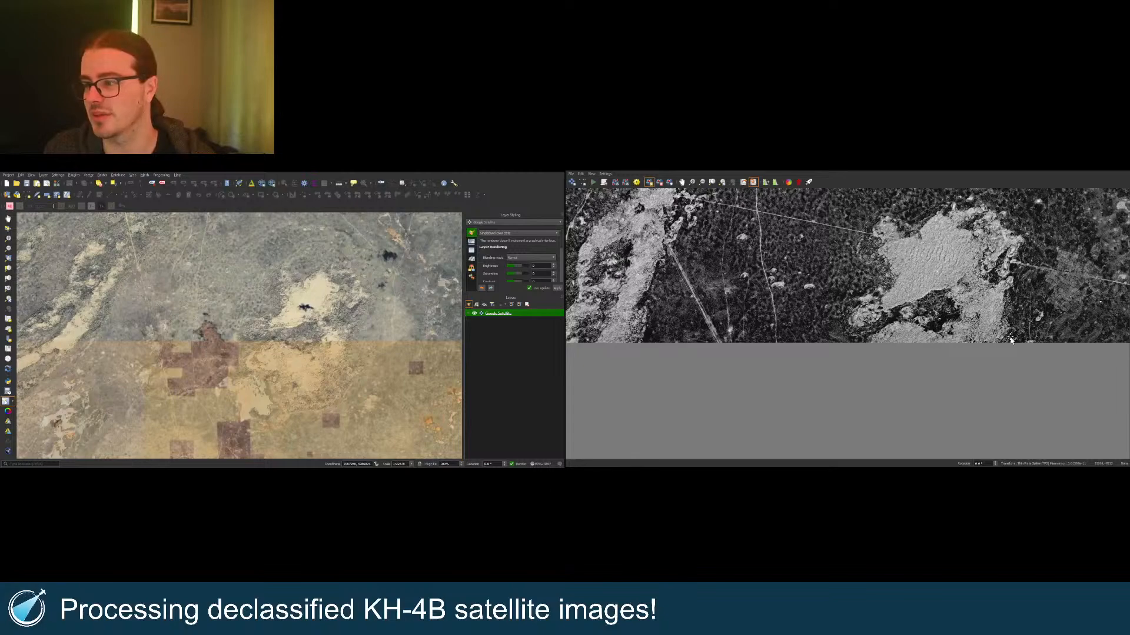
pyautogui.scroll(-3, 987, 344)
pyautogui.scroll(3, 807, 294)
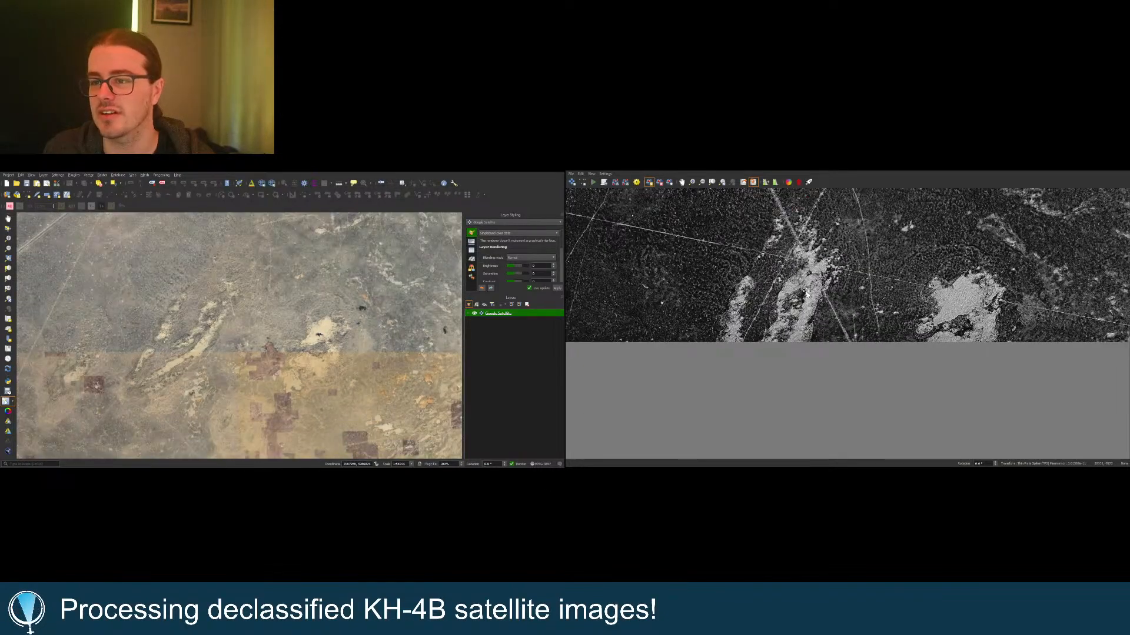
pyautogui.scroll(-3, 952, 321)
pyautogui.scroll(3, 828, 282)
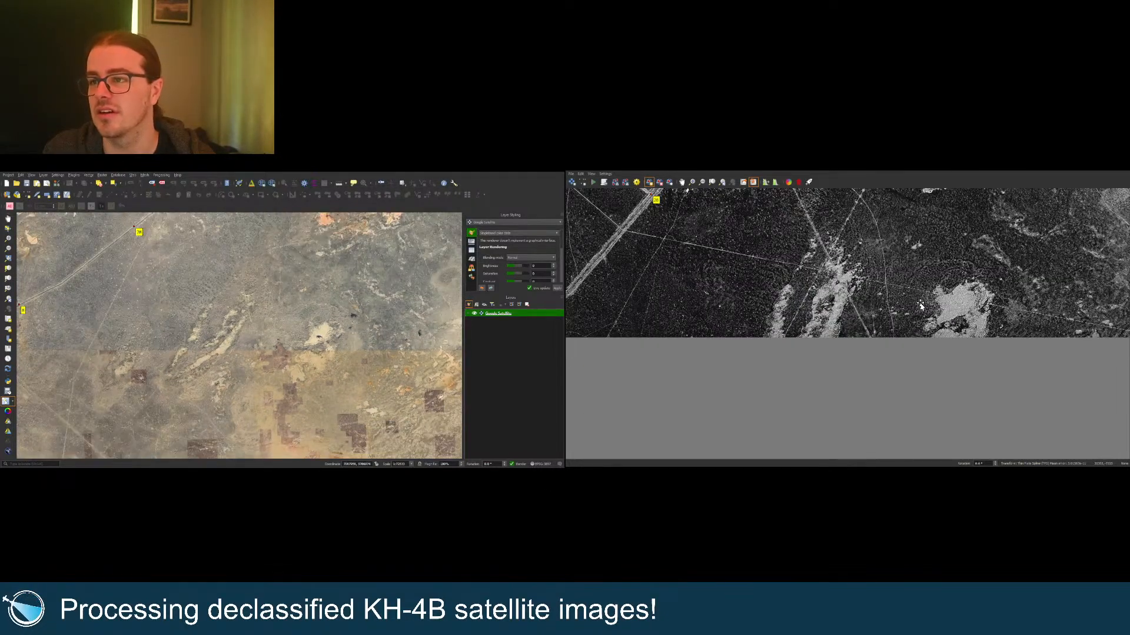
# Step: Add a thirty-fourth control point at the small dark notch in the elongated bright pan's southern edge, matched on the basemap
pyautogui.scroll(-3, 915, 312)
pyautogui.scroll(6, 875, 283)
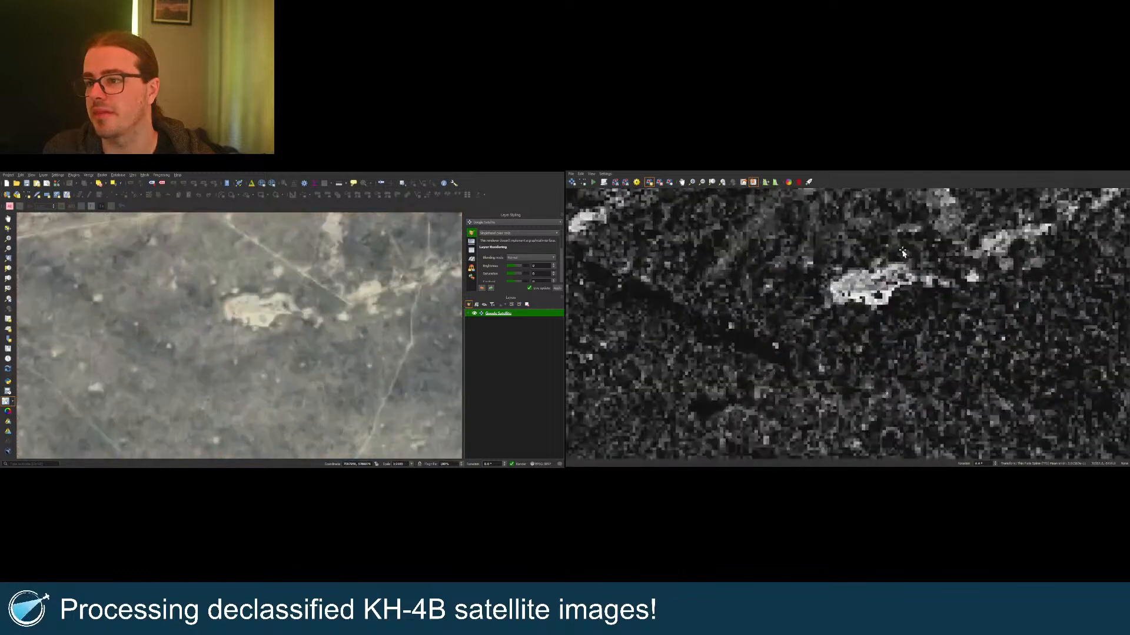
pyautogui.scroll(-5, 875, 283)
pyautogui.scroll(1, 783, 373)
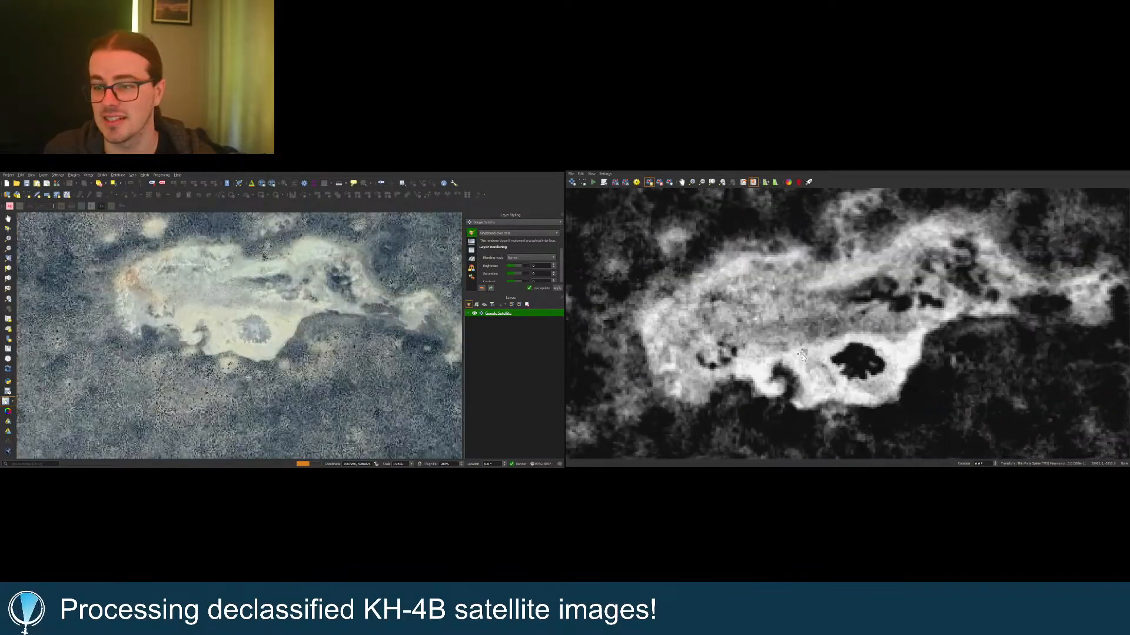
pyautogui.click(769, 383)
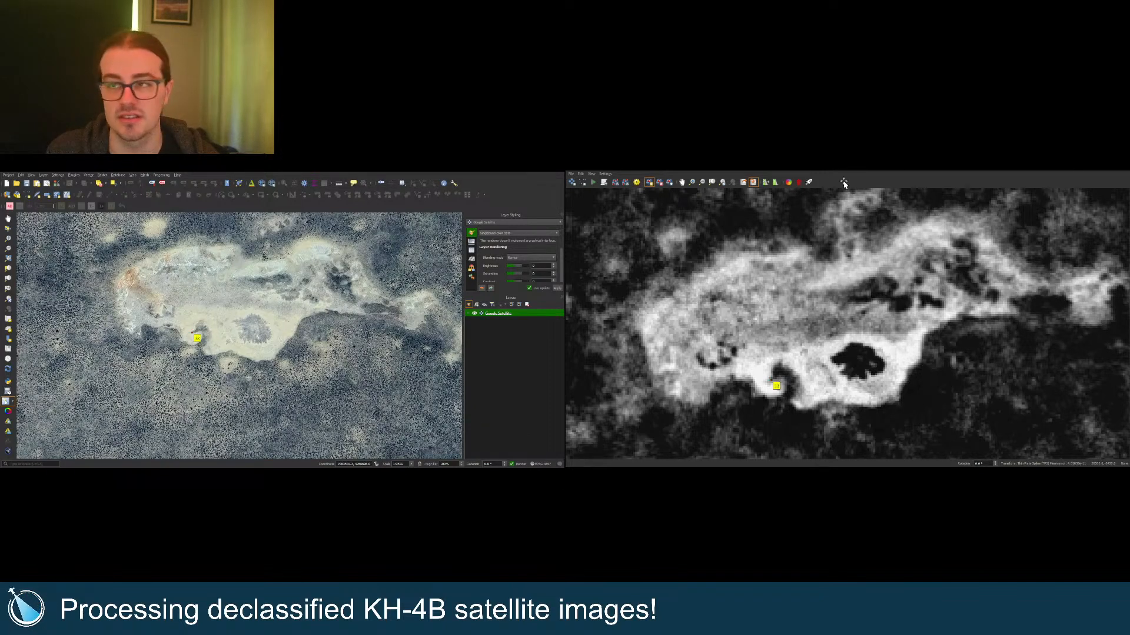
# Step: Add a thirty-fifth control point beside the cluster of dark spots north of the small dark-rimmed bright pan at the scan's upper edge, matched on the basemap
pyautogui.click(712, 182)
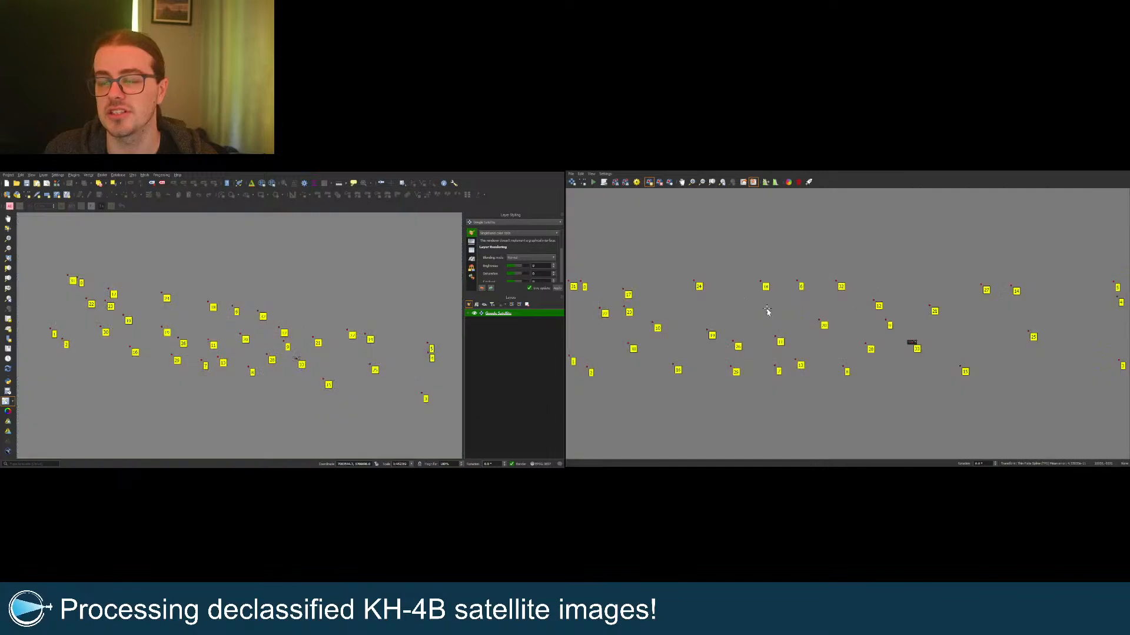
pyautogui.scroll(5, 918, 284)
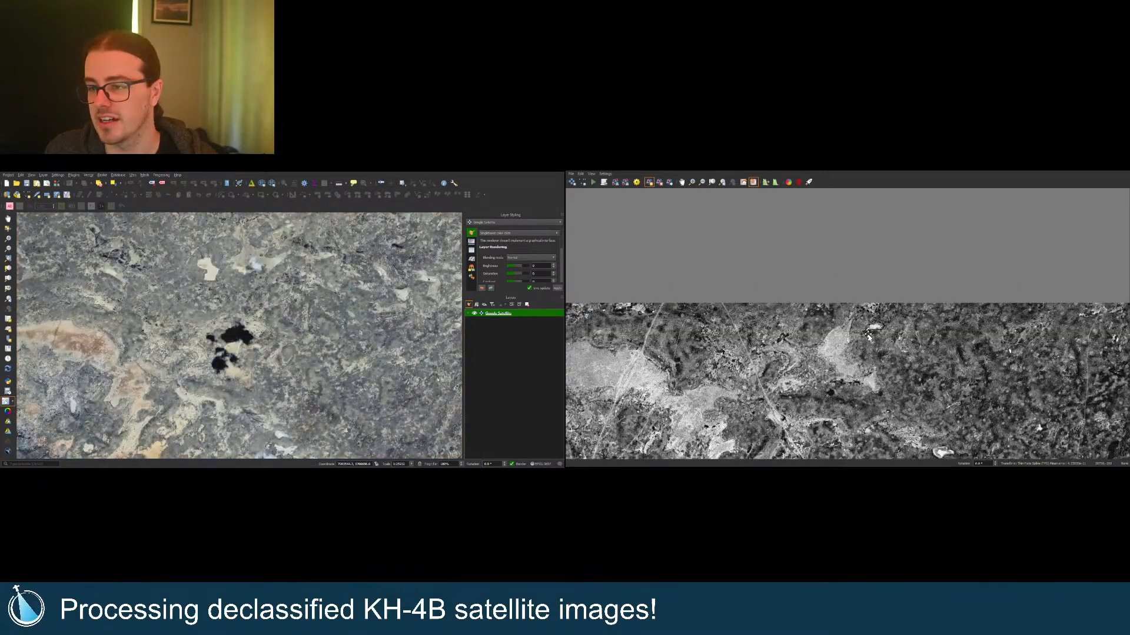
pyautogui.scroll(3, 869, 336)
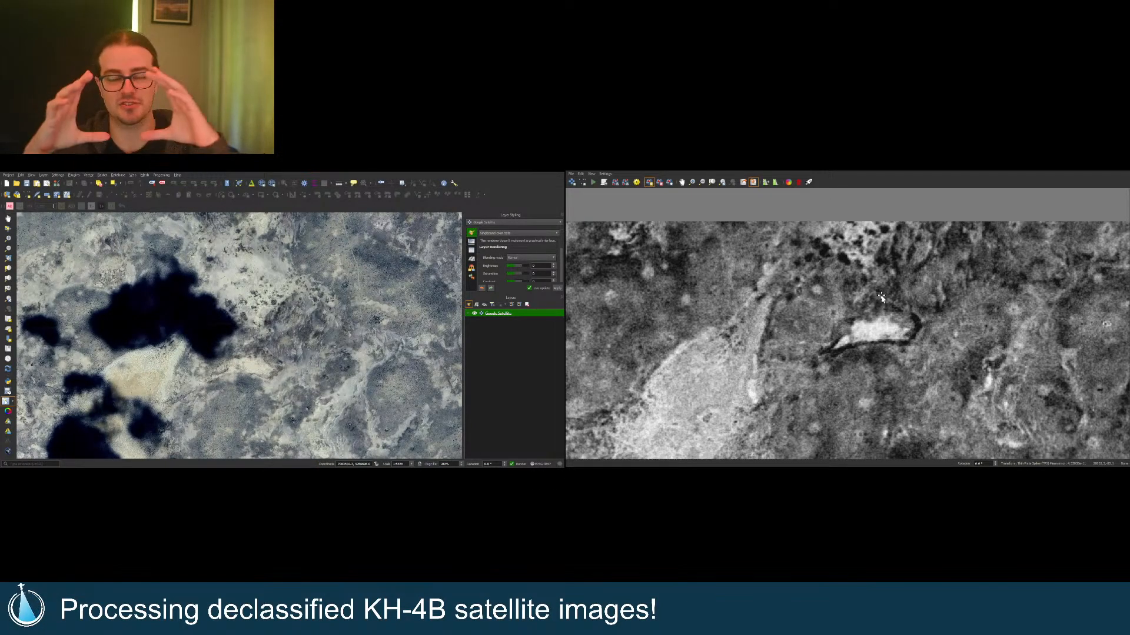
pyautogui.scroll(2, 874, 250)
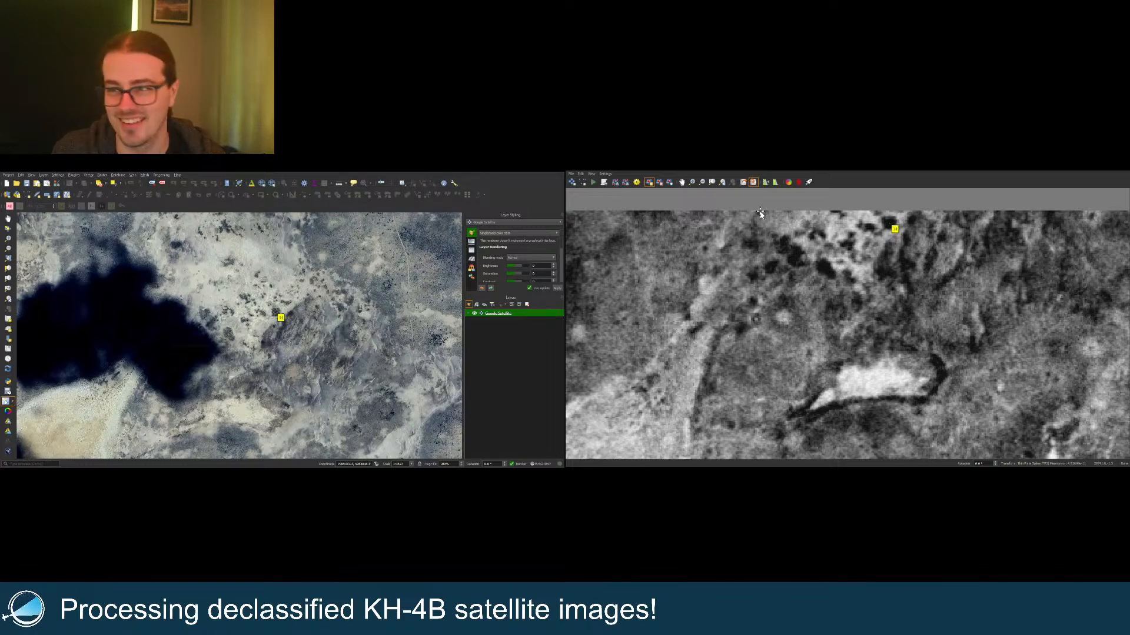
# Step: Add a thirty-sixth control point on the southern shore of the large pear-shaped bright pan near the scan's lower edge, matched on the basemap
pyautogui.click(712, 182)
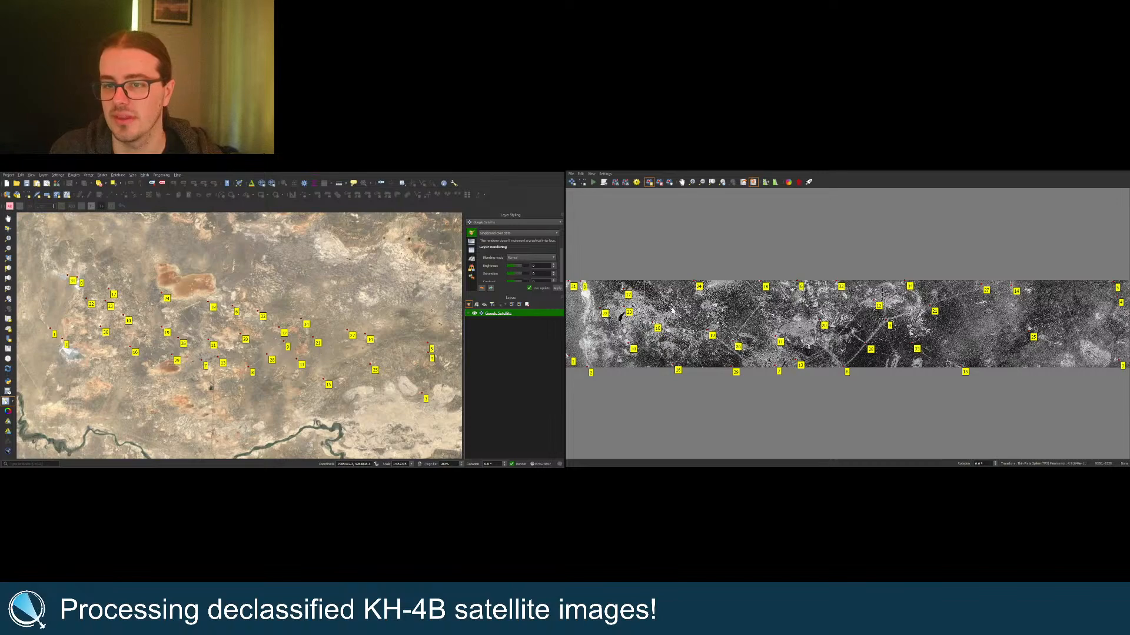
pyautogui.scroll(10, 673, 310)
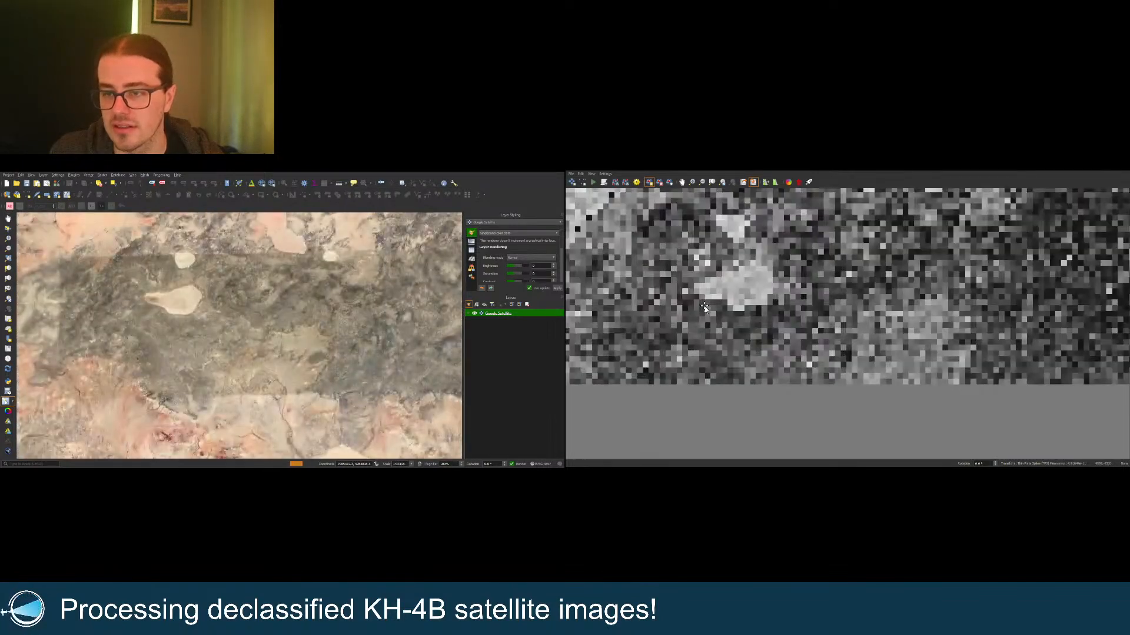
pyautogui.scroll(2, 706, 300)
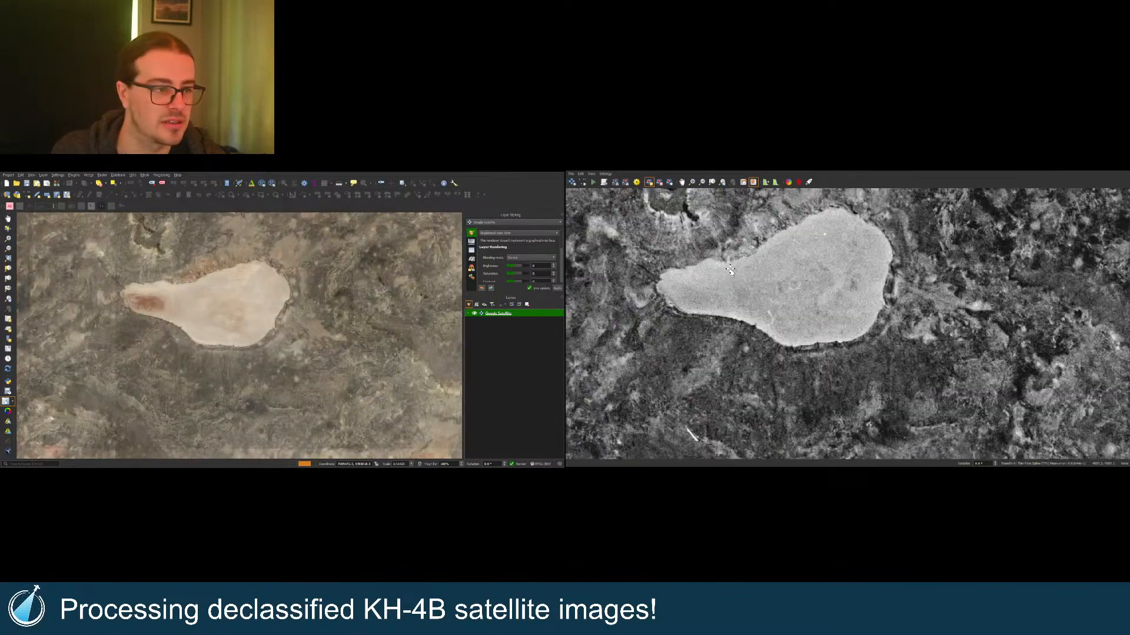
pyautogui.scroll(1, 729, 270)
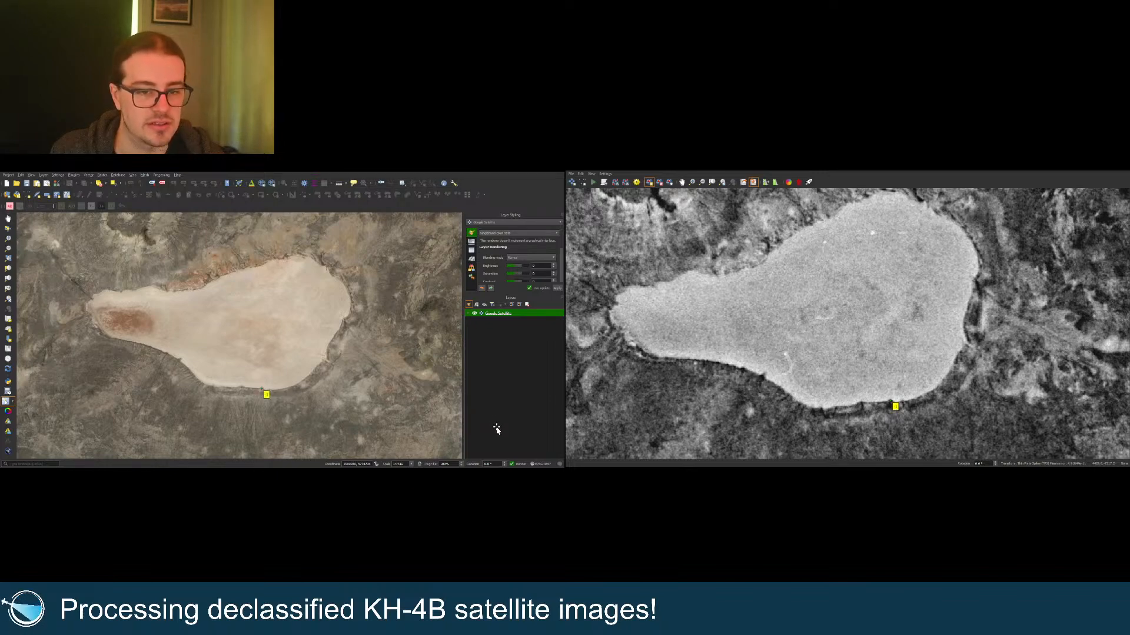
# Step: Add a thirty-seventh control point at the small dark spots on the crescent-shaped bright pan's southern edge in the scan's eastern interior, matched on the basemap
pyautogui.click(712, 182)
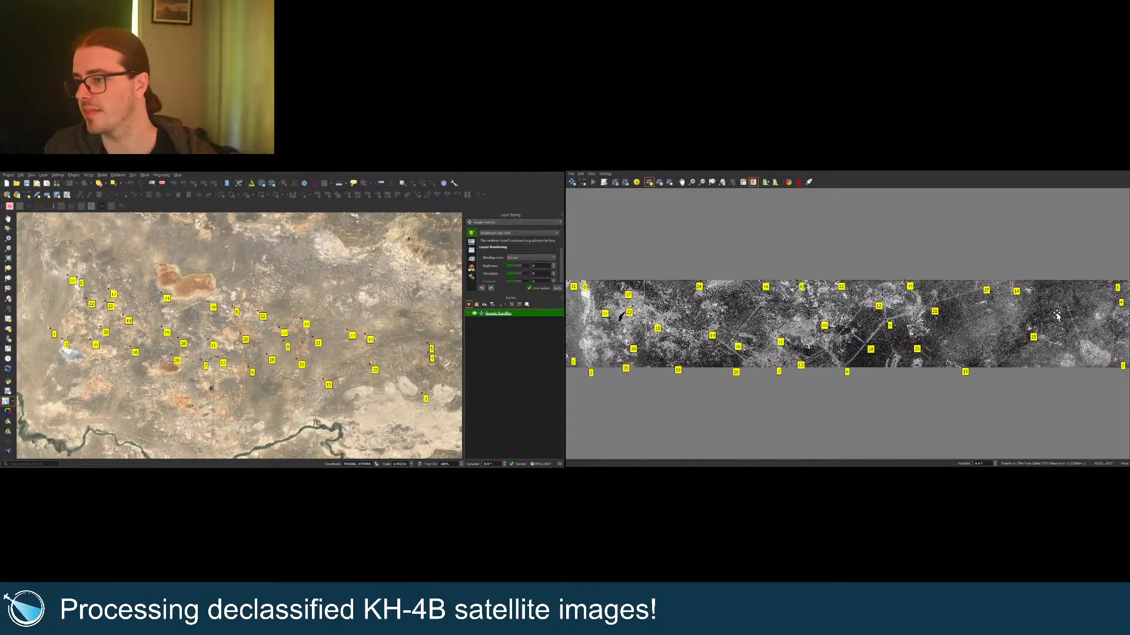
pyautogui.scroll(3, 1017, 341)
pyautogui.scroll(6, 1016, 346)
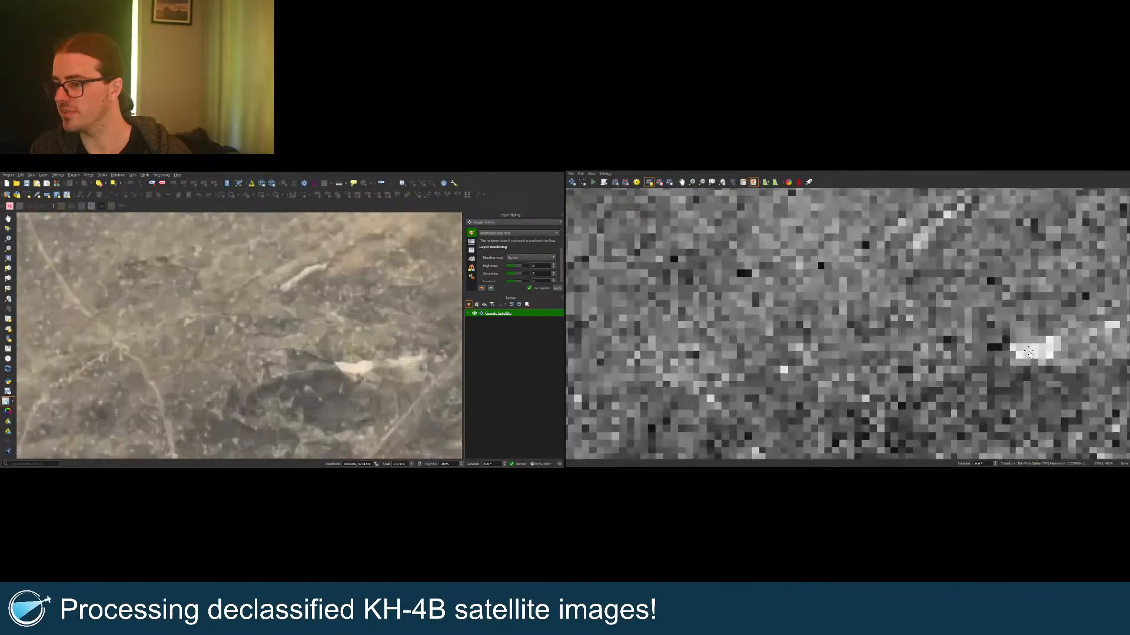
pyautogui.scroll(-5, 993, 347)
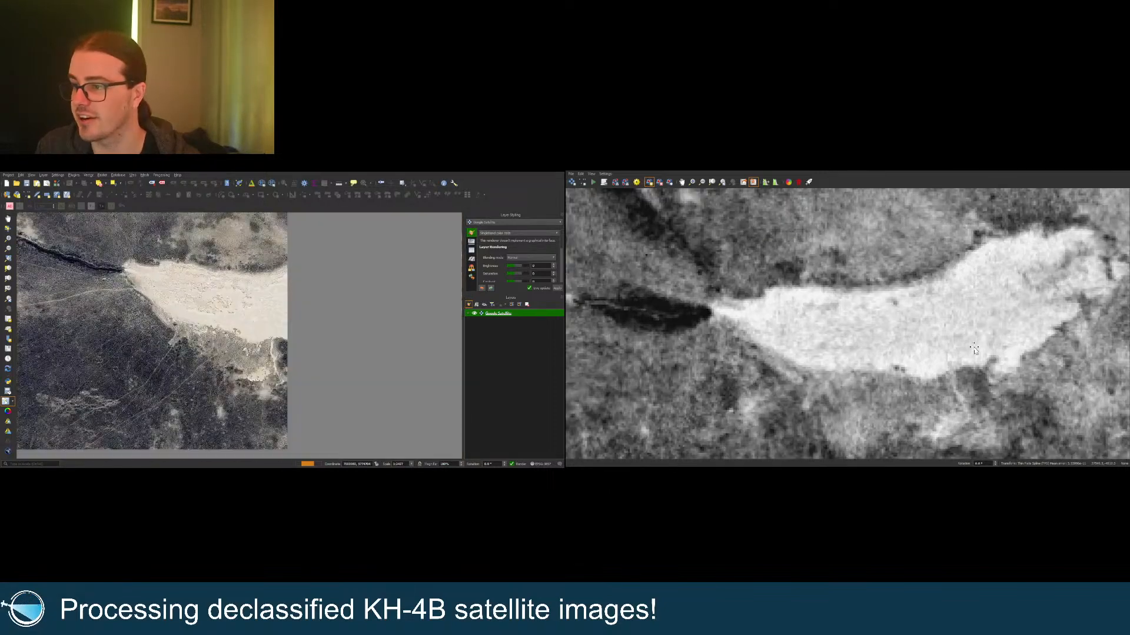
pyautogui.click(896, 304)
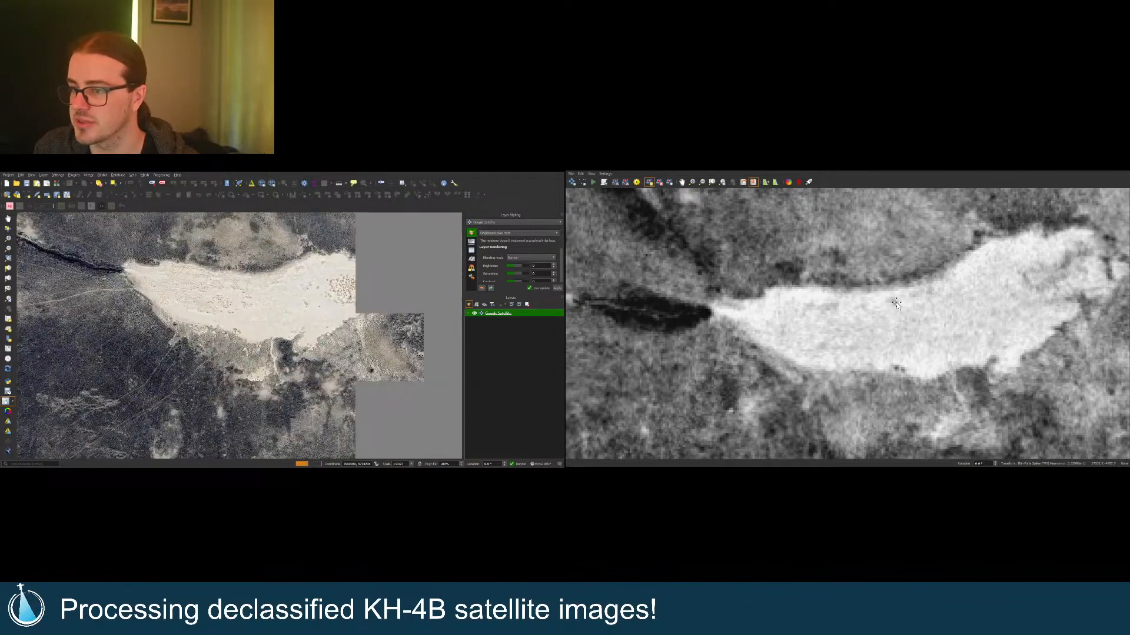
pyautogui.click(541, 431)
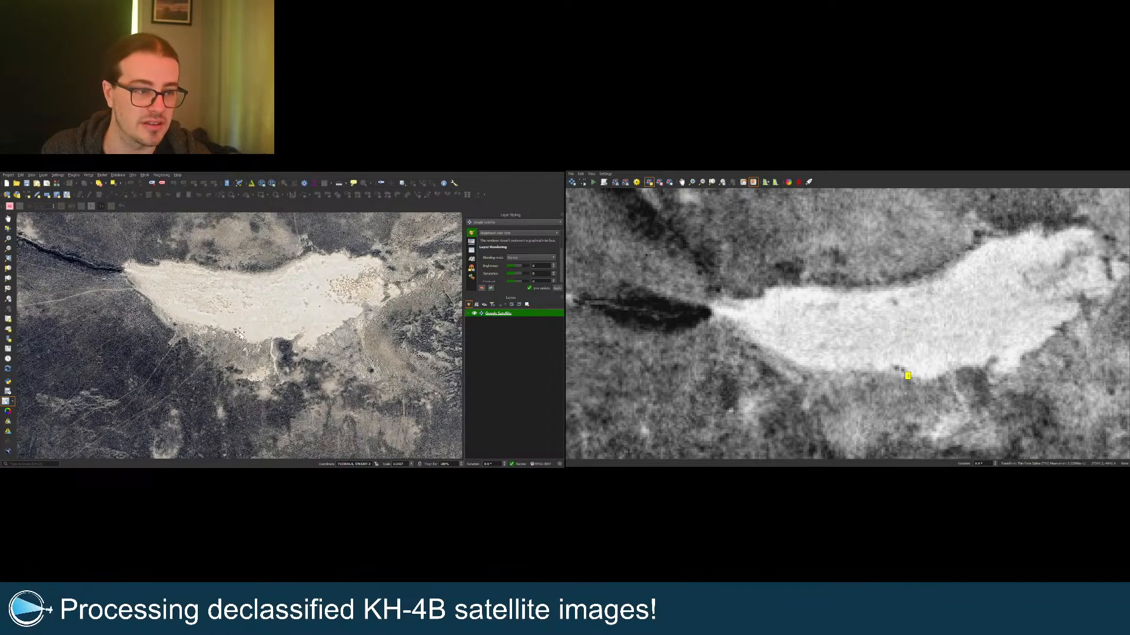
pyautogui.click(241, 334)
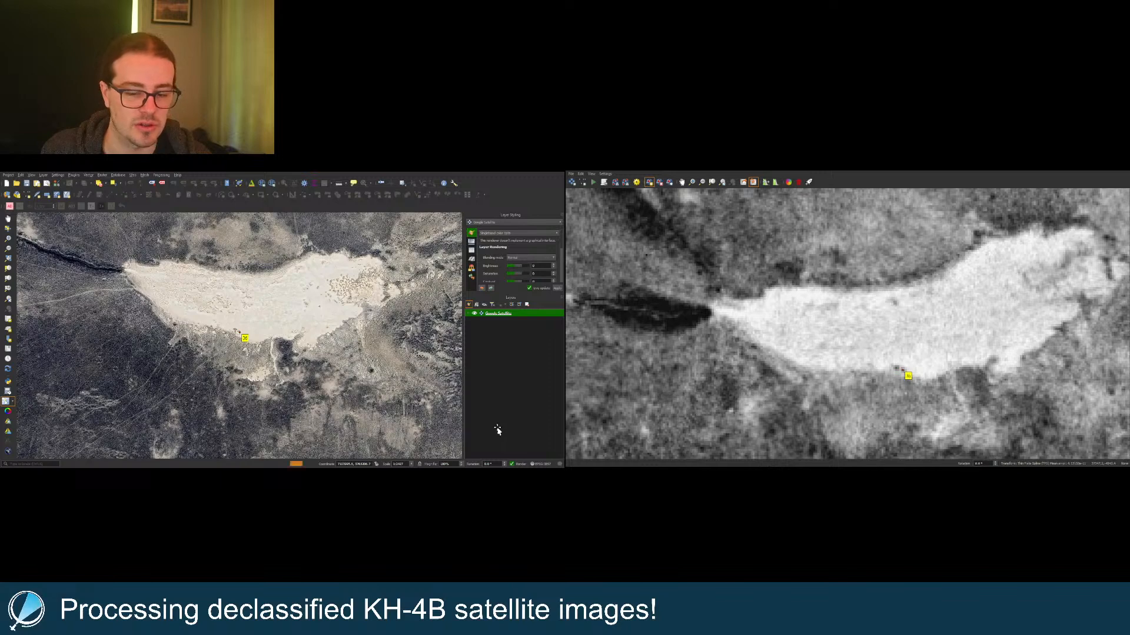
pyautogui.click(755, 185)
# Step: Add a thirty-eighth control point at the notch in the small bright pan's northwestern edge above the diagonal track, matched on the basemap, and realign the linked view
pyautogui.click(711, 183)
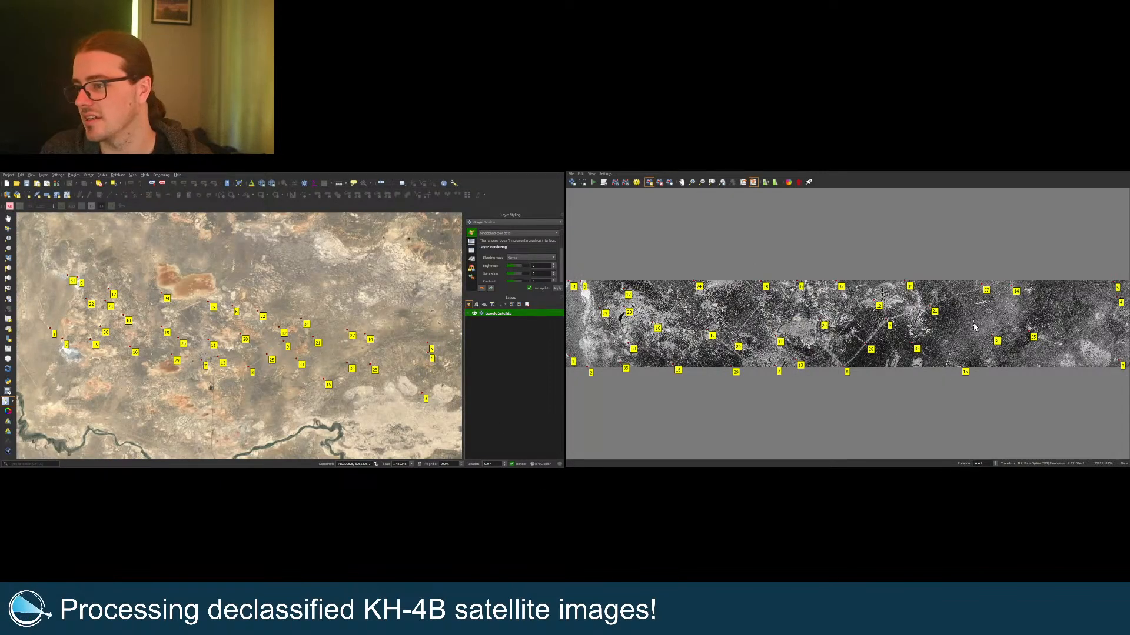
pyautogui.scroll(6, 1026, 373)
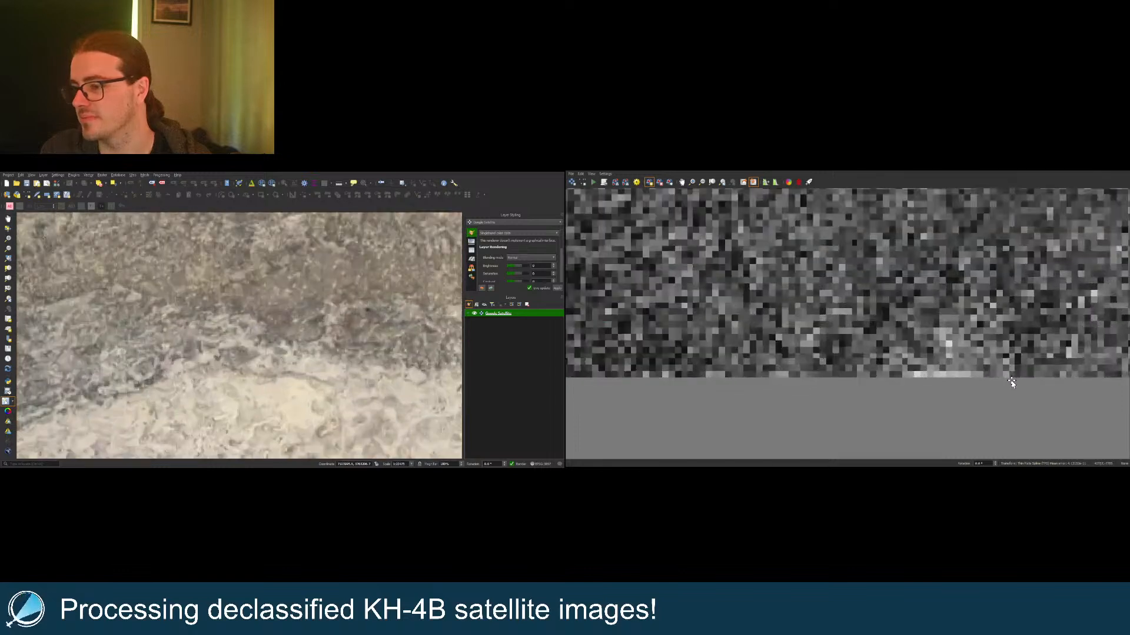
pyautogui.scroll(-4, 979, 371)
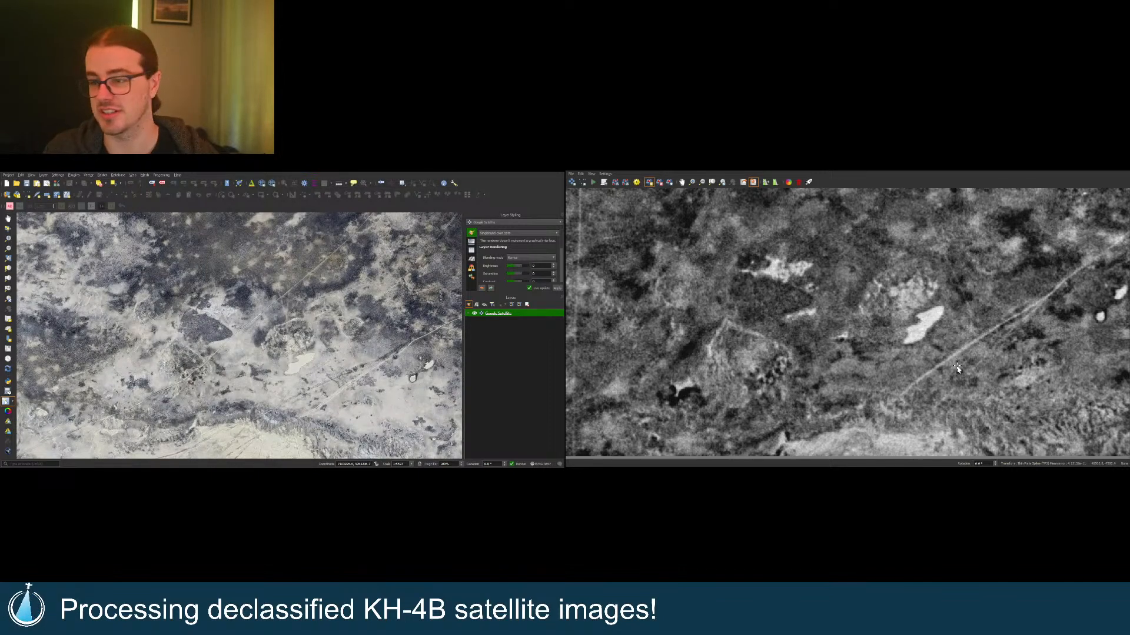
pyautogui.scroll(2, 940, 344)
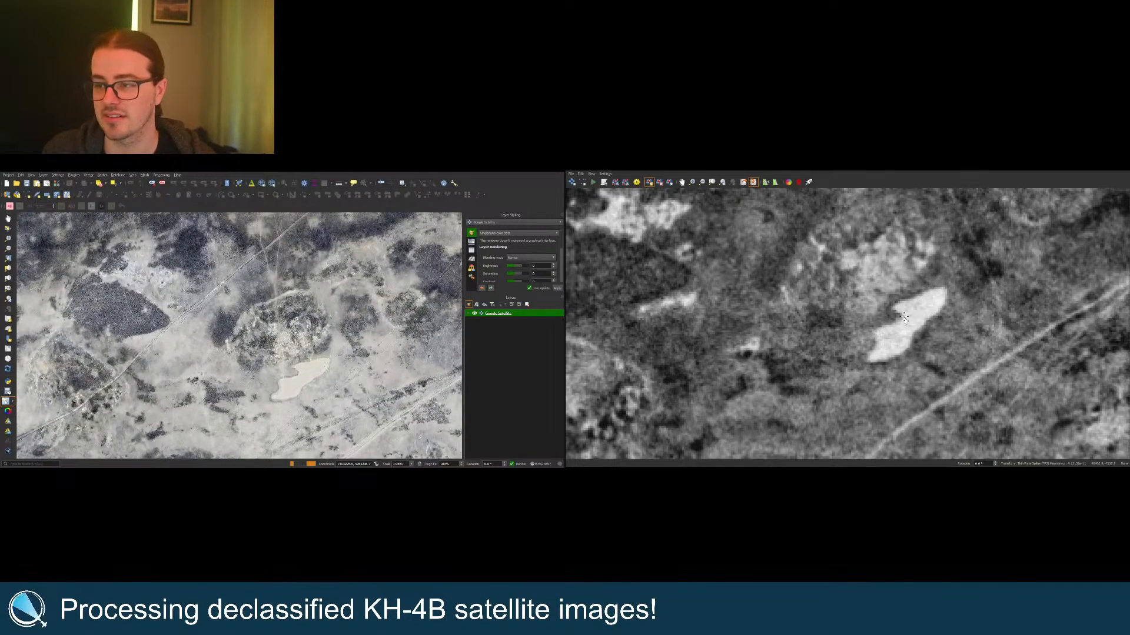
pyautogui.click(906, 319)
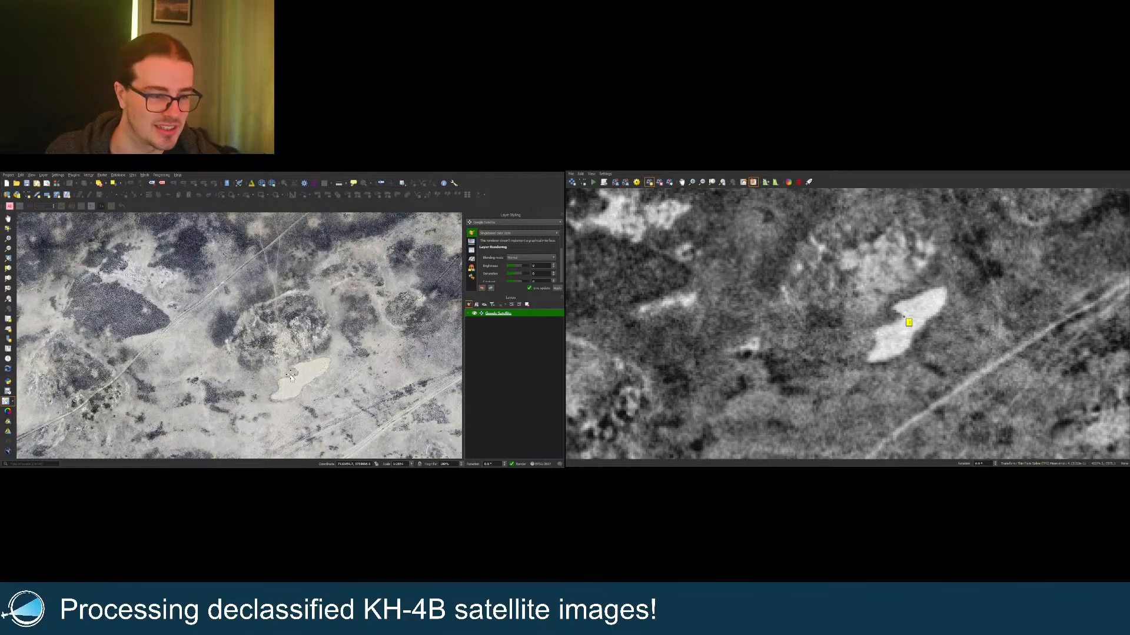
pyautogui.click(496, 428)
pyautogui.click(752, 184)
pyautogui.click(753, 184)
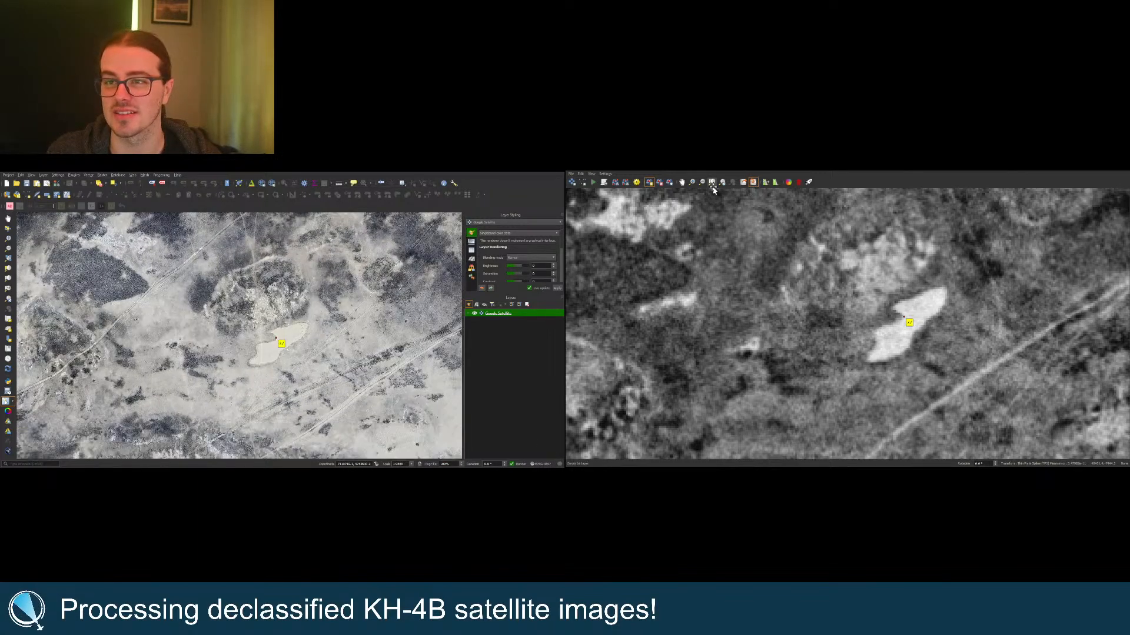
# Step: Add a thirty-ninth control point where the narrow curved arm joins the bright pan near the scan's eastern edge, matched on the basemap
pyautogui.click(712, 182)
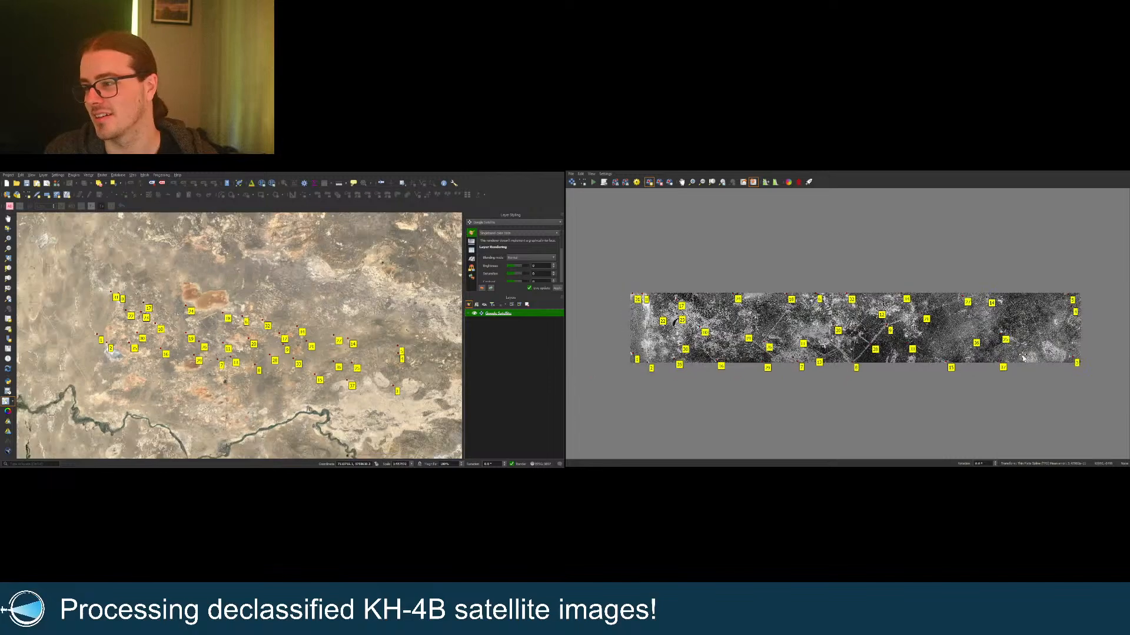
pyautogui.scroll(2, 1027, 316)
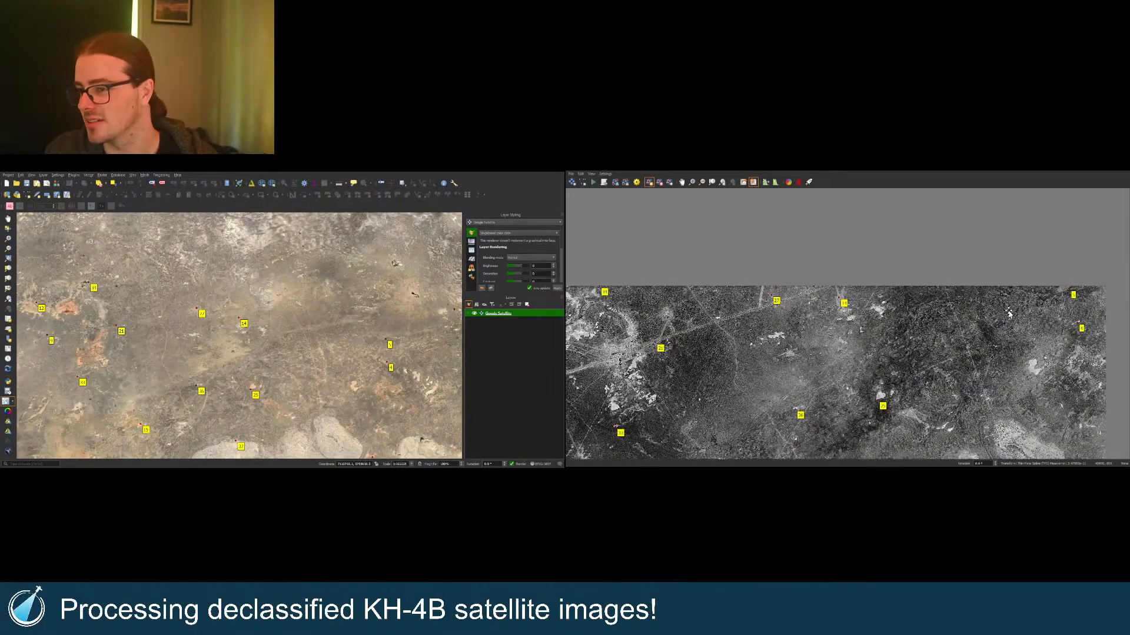
pyautogui.scroll(5, 1088, 393)
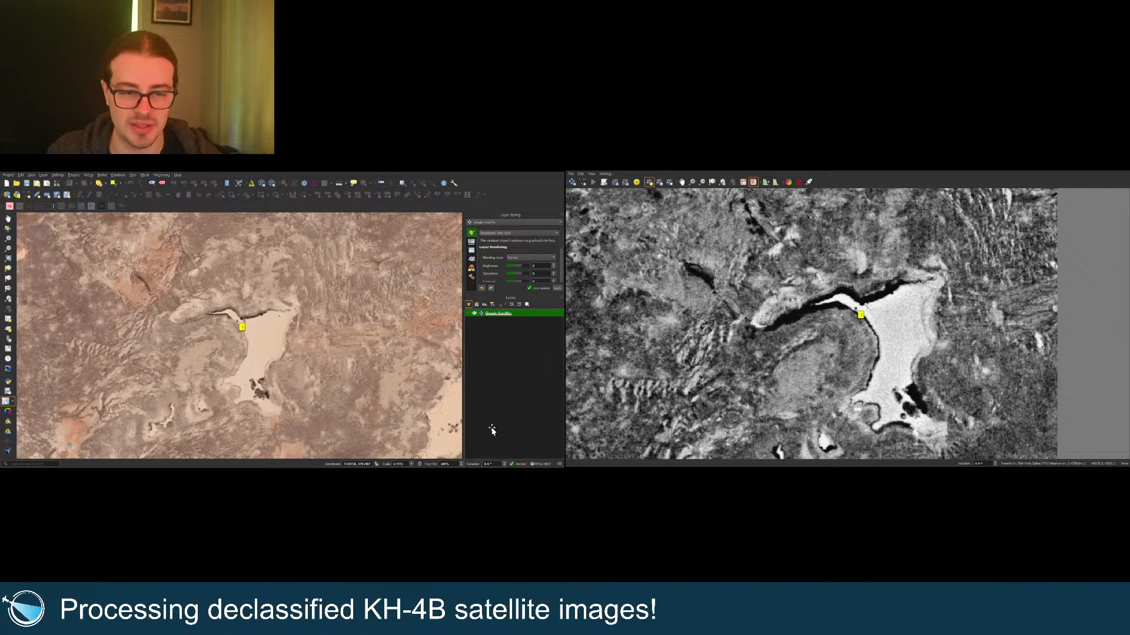
# Step: Add a fortieth control point near the southern tip of the bright pan farther south along the eastern edge, matched on the basemap, and realign the linked view
pyautogui.scroll(-5, 900, 289)
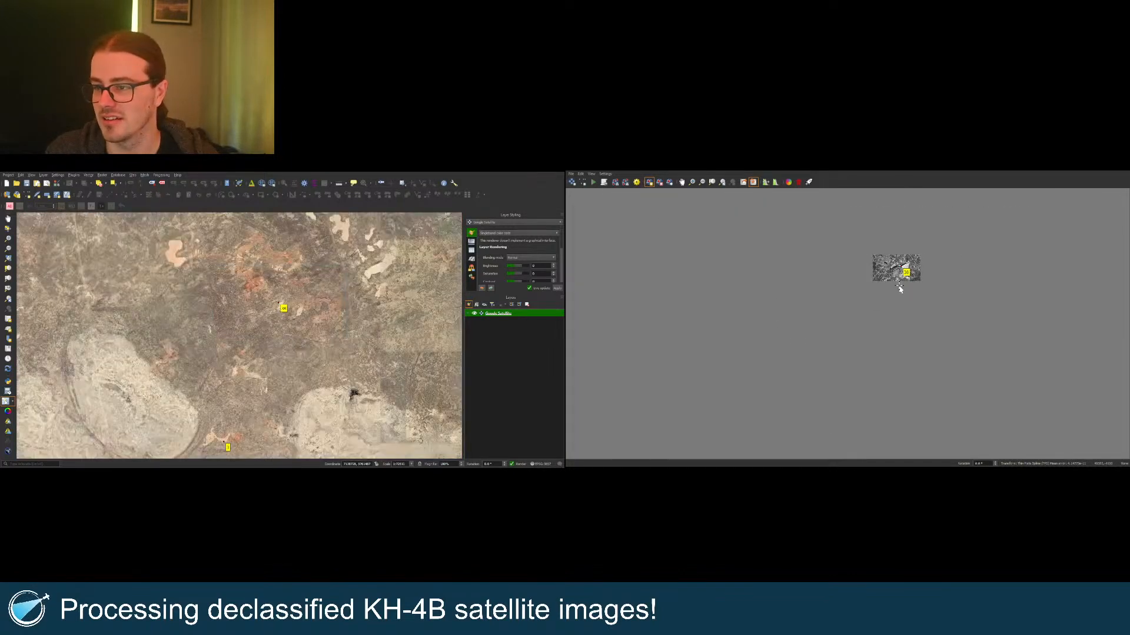
pyautogui.scroll(5, 900, 297)
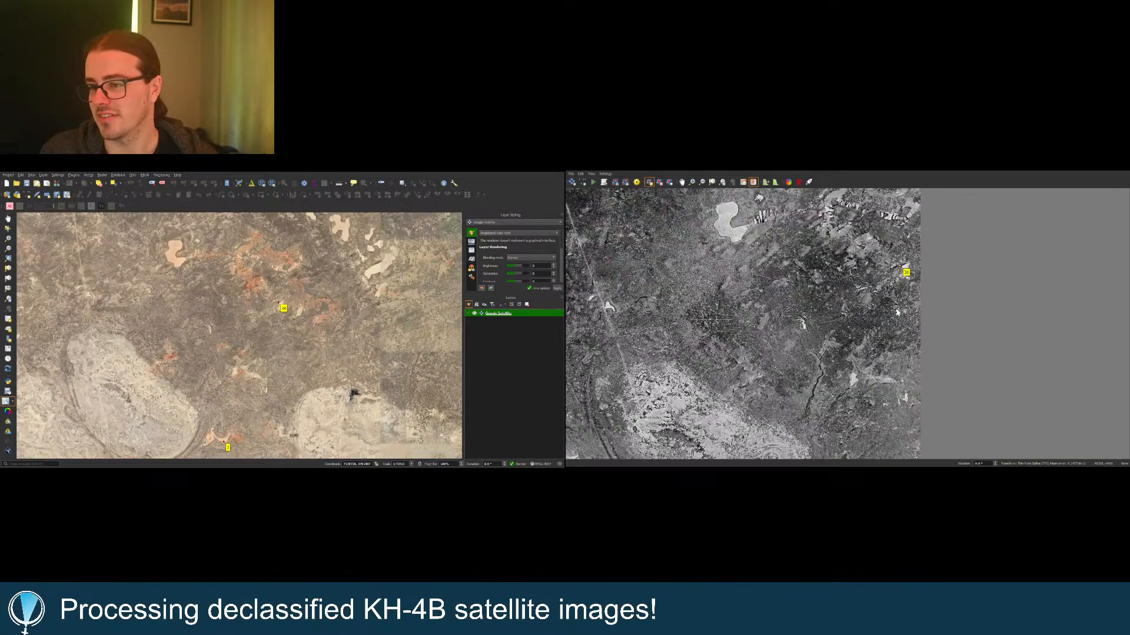
pyautogui.scroll(6, 897, 313)
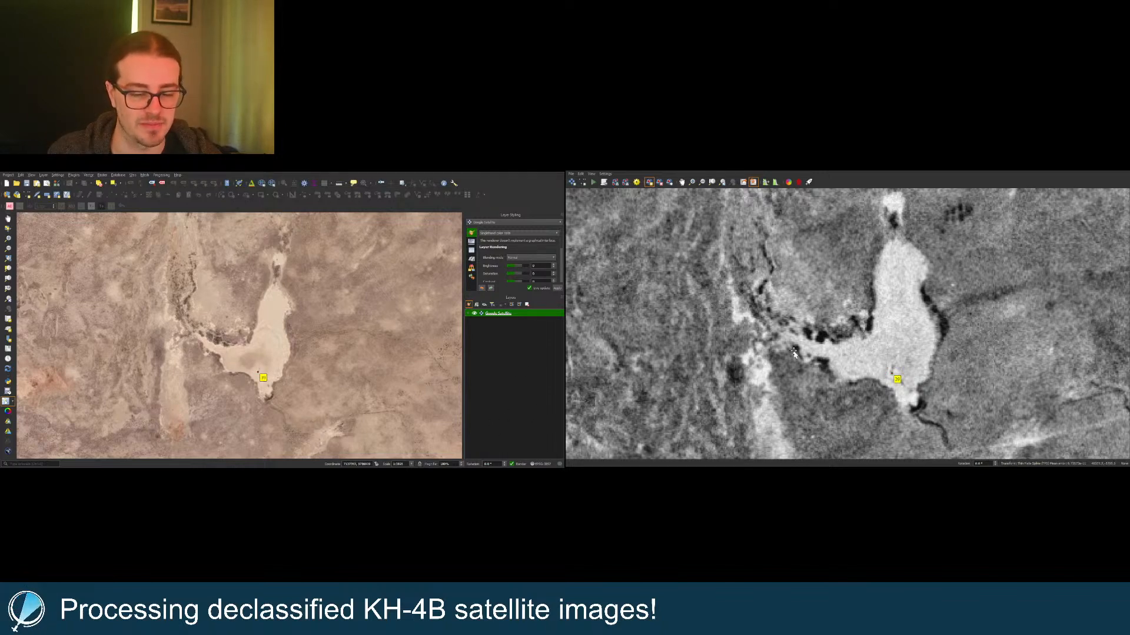
pyautogui.click(753, 183)
pyautogui.click(752, 183)
# Step: Add a forty-first control point at the northern tip of the dark-rimmed bright pan near the lower edge's eastern end, matched on the basemap
pyautogui.click(715, 183)
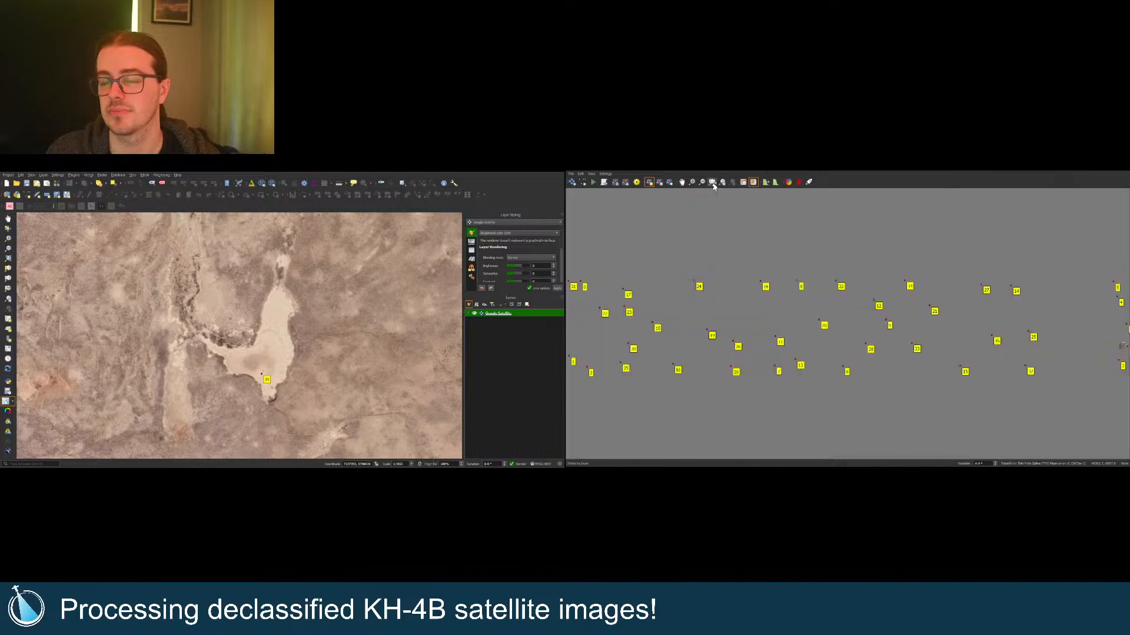
pyautogui.scroll(2, 1098, 369)
pyautogui.scroll(3, 1098, 369)
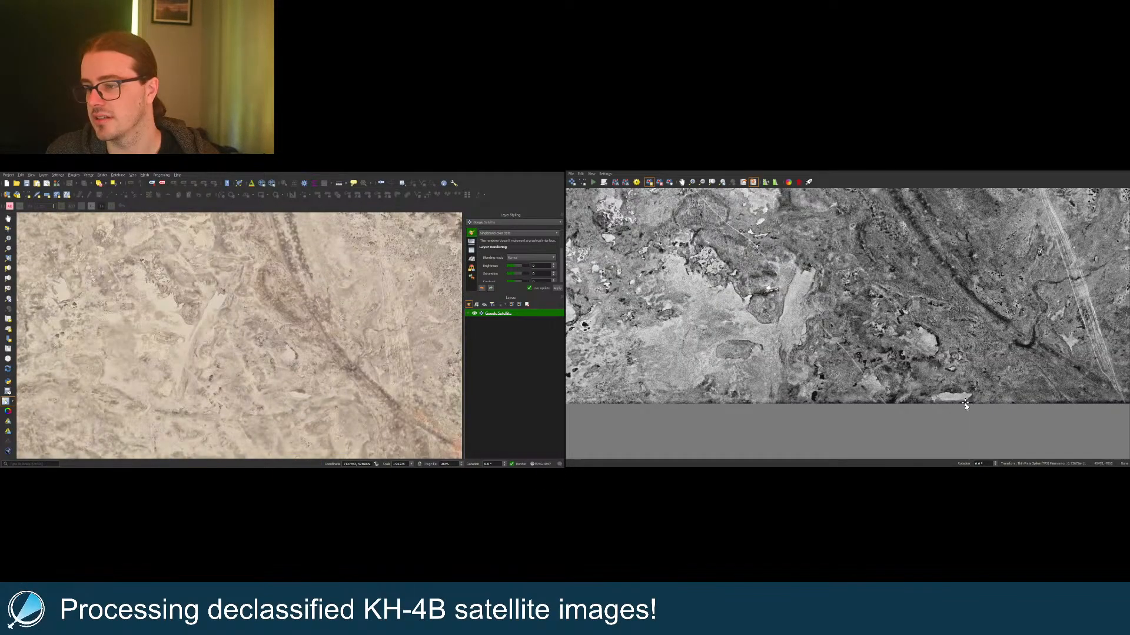
pyautogui.scroll(3, 951, 403)
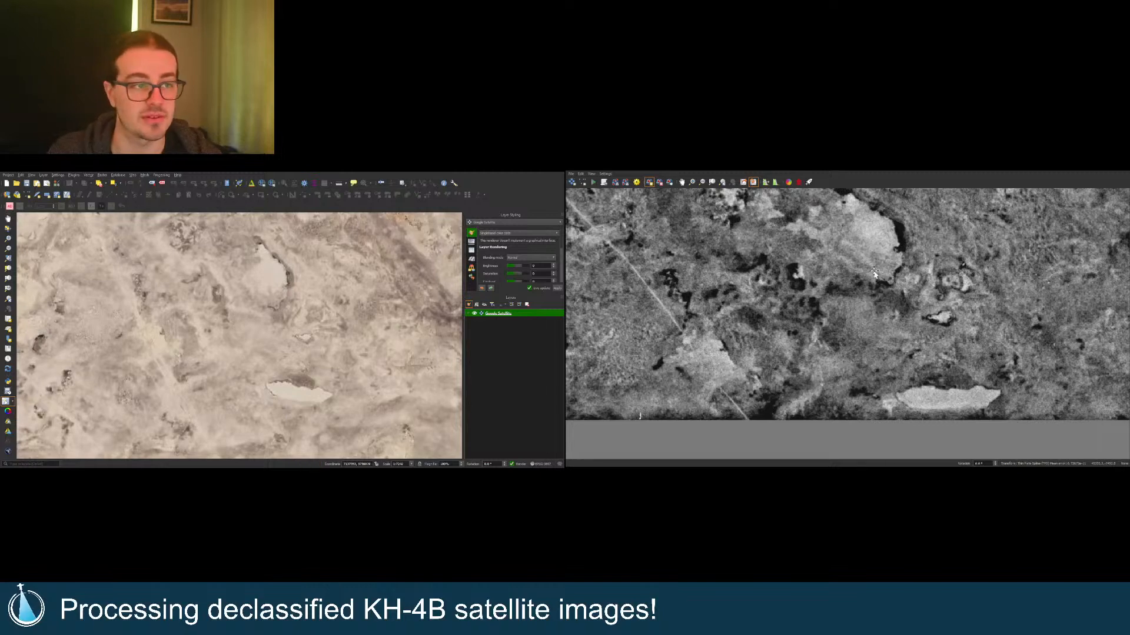
pyautogui.click(844, 204)
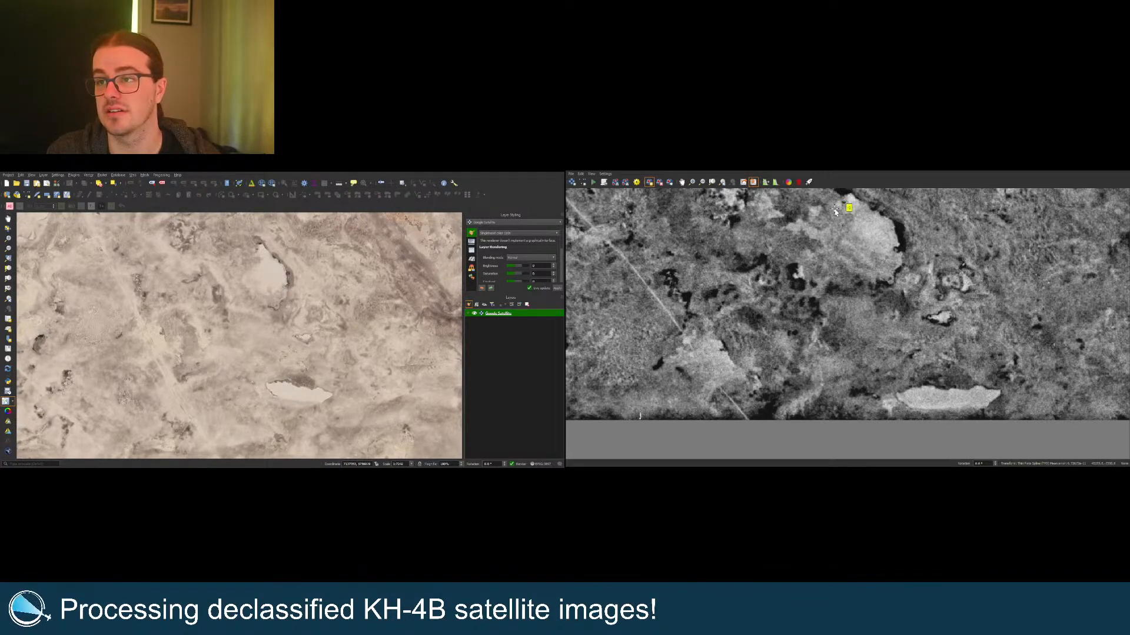
pyautogui.click(258, 252)
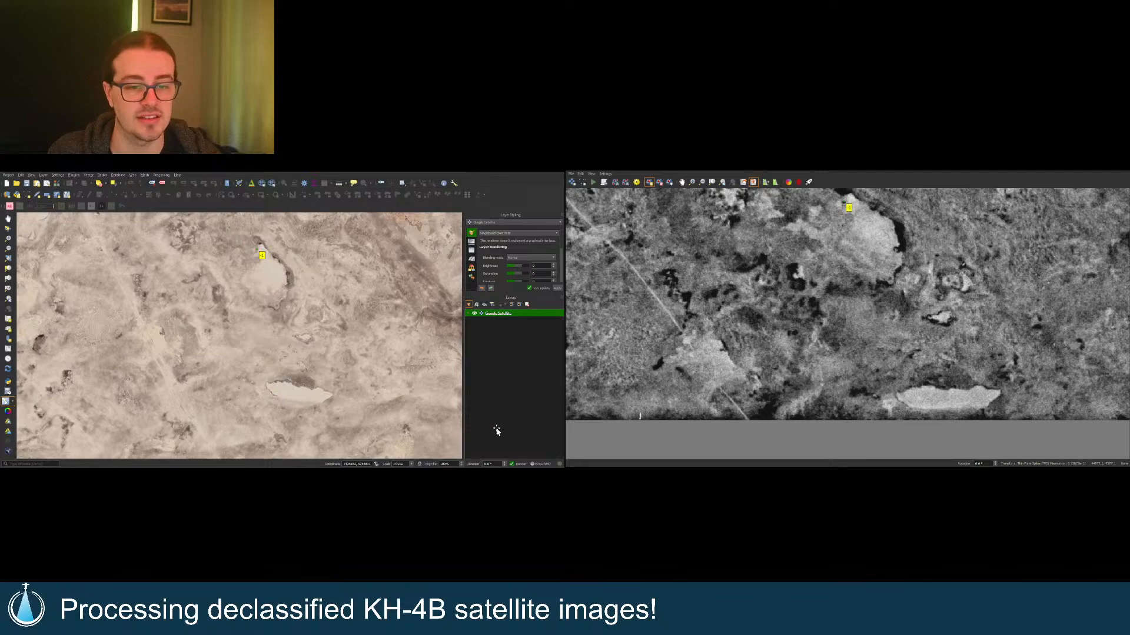
# Step: Add a forty-second control point at the dark notch on the northeastern edge of the bright pan beside the parallel tracks, matched on the basemap
pyautogui.click(712, 182)
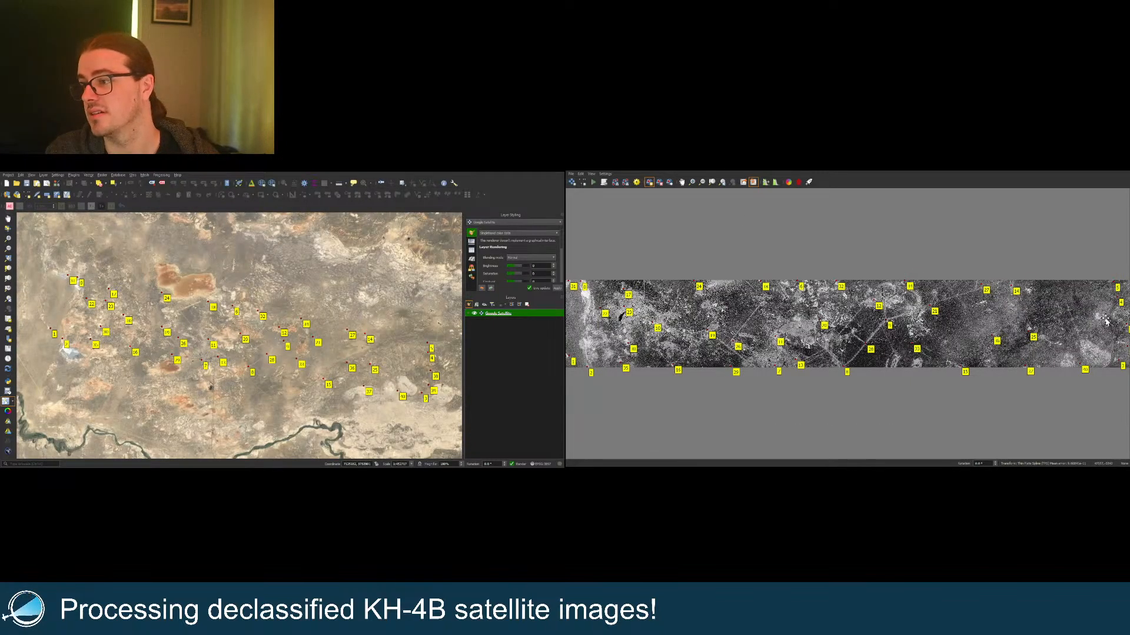
pyautogui.scroll(15, 842, 388)
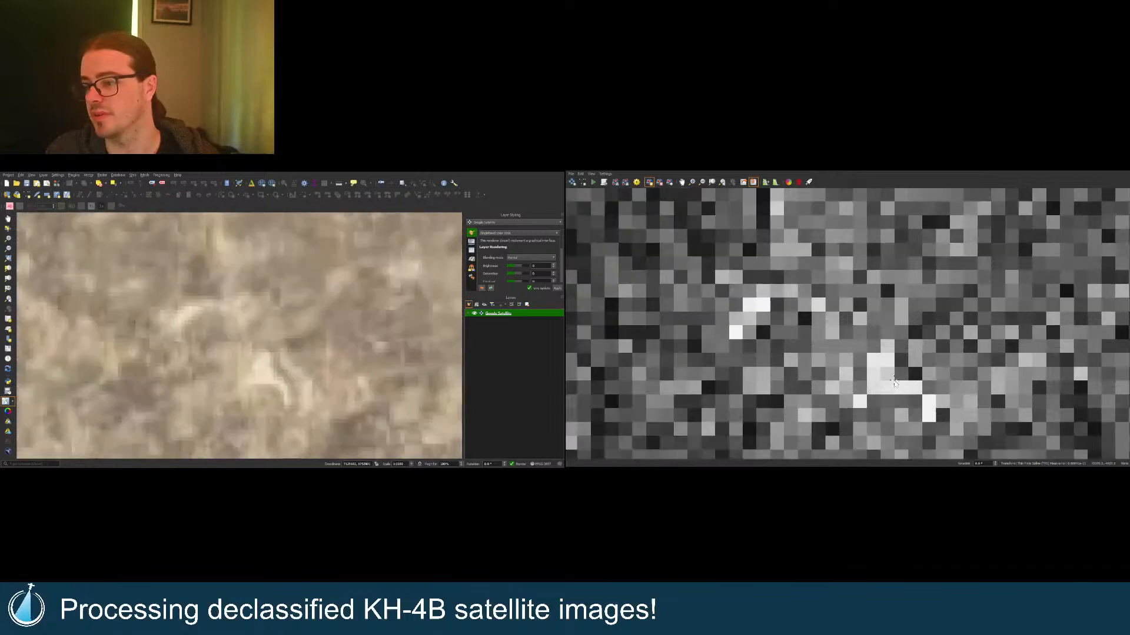
pyautogui.scroll(-5, 843, 389)
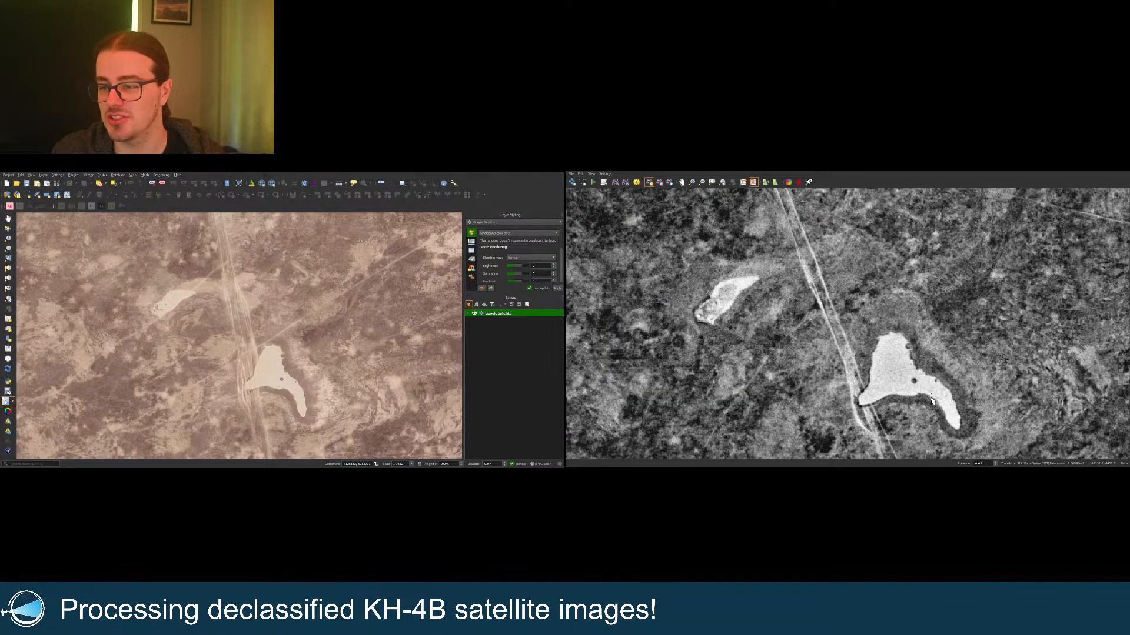
pyautogui.scroll(2, 932, 401)
pyautogui.click(927, 360)
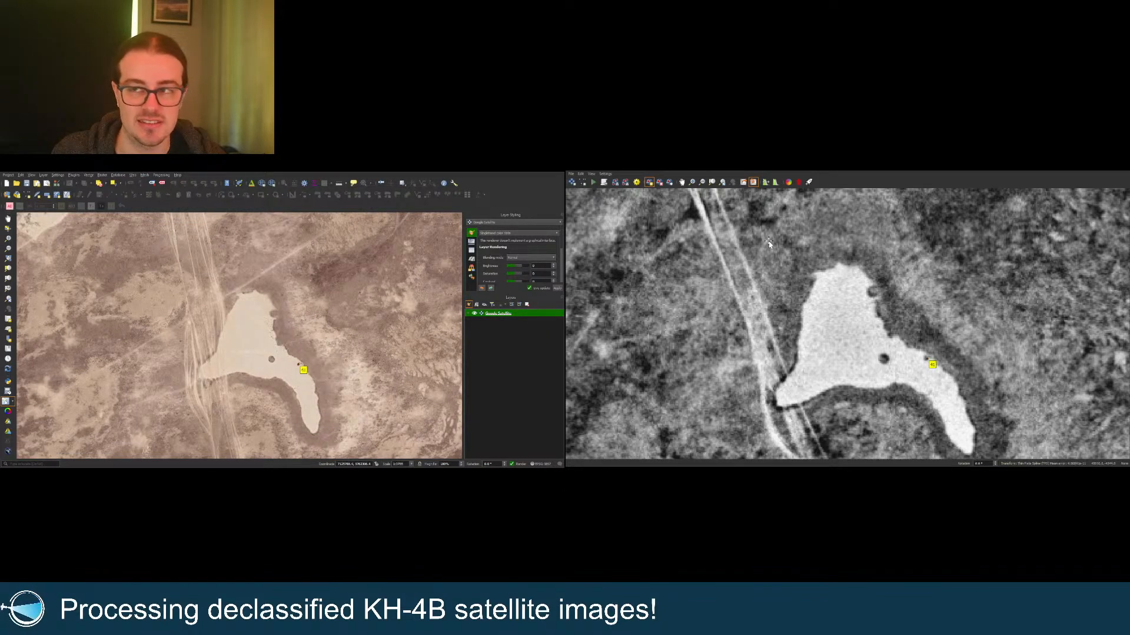
# Step: Add a forty-third control point at the eastern tip of the dark band in the pale ground beside the diagonal tracks, matched on the basemap
pyautogui.click(712, 183)
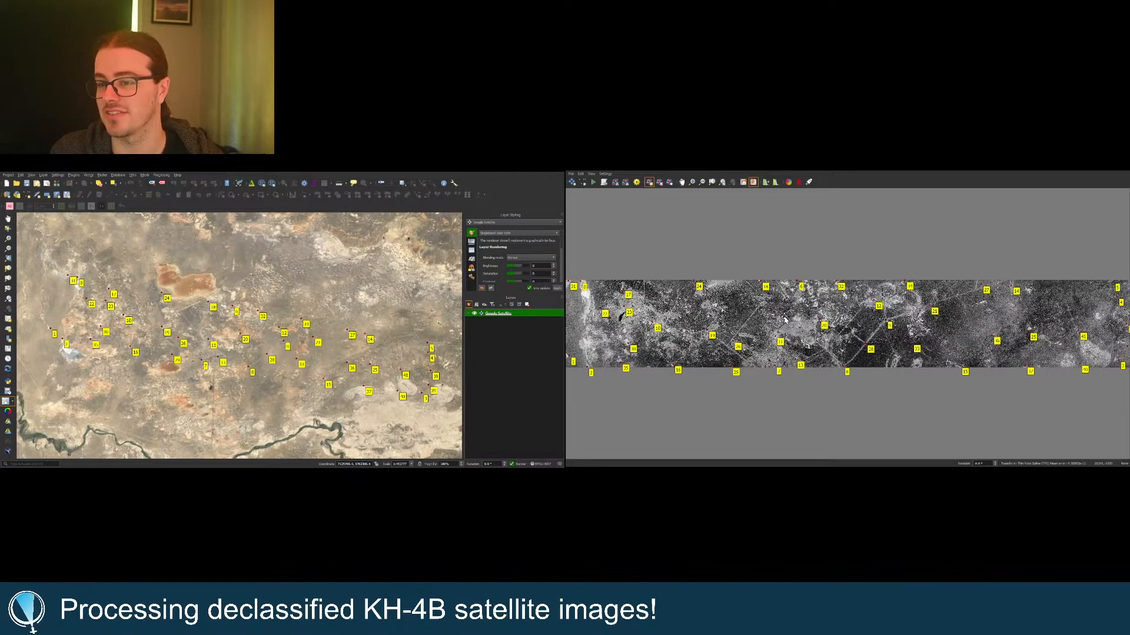
pyautogui.scroll(10, 785, 321)
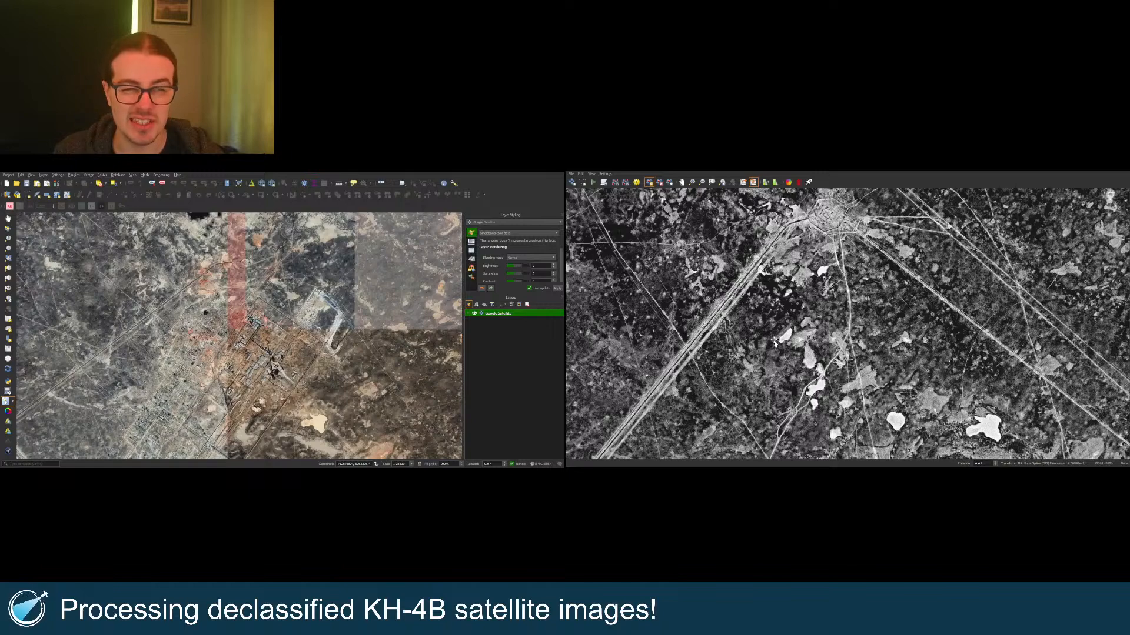
pyautogui.scroll(-2, 797, 344)
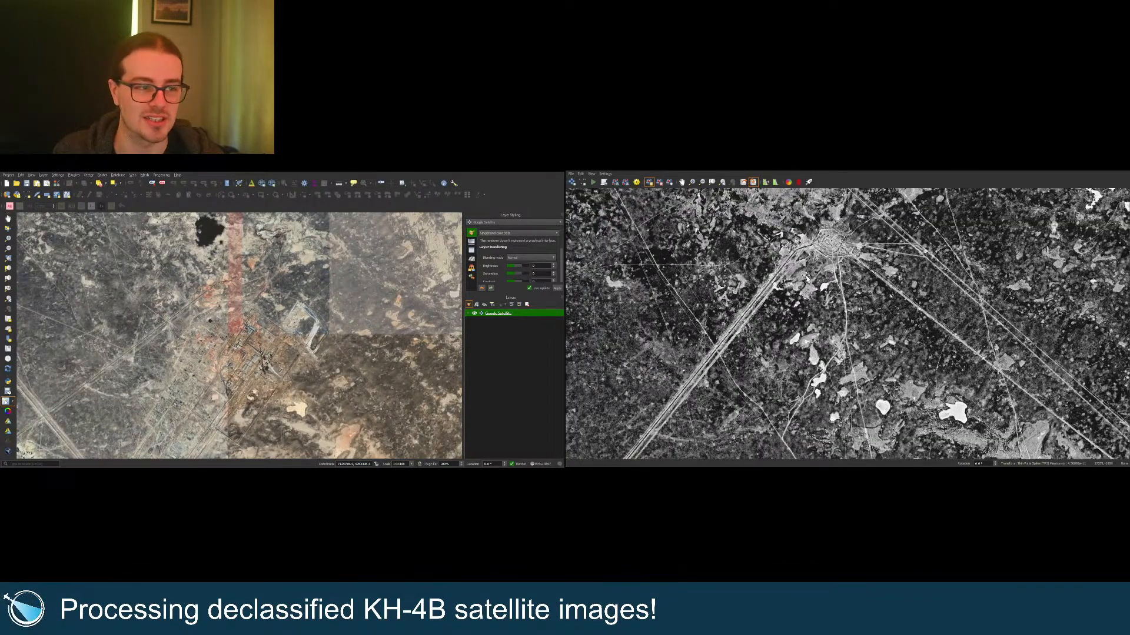
pyautogui.scroll(4, 821, 303)
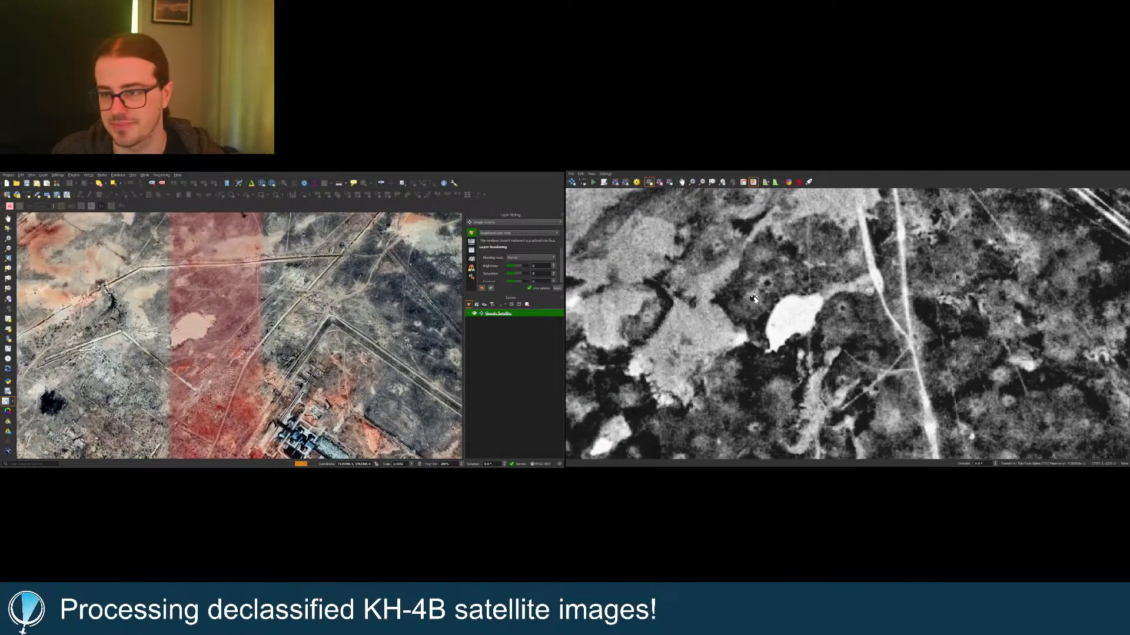
pyautogui.click(754, 299)
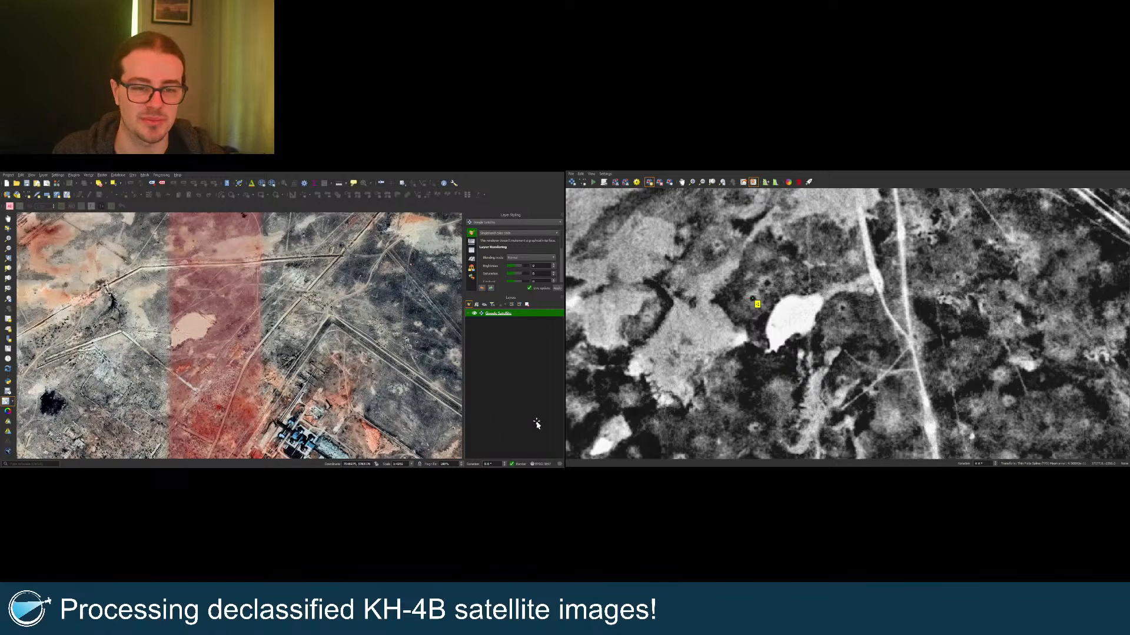
pyautogui.scroll(-1, 901, 387)
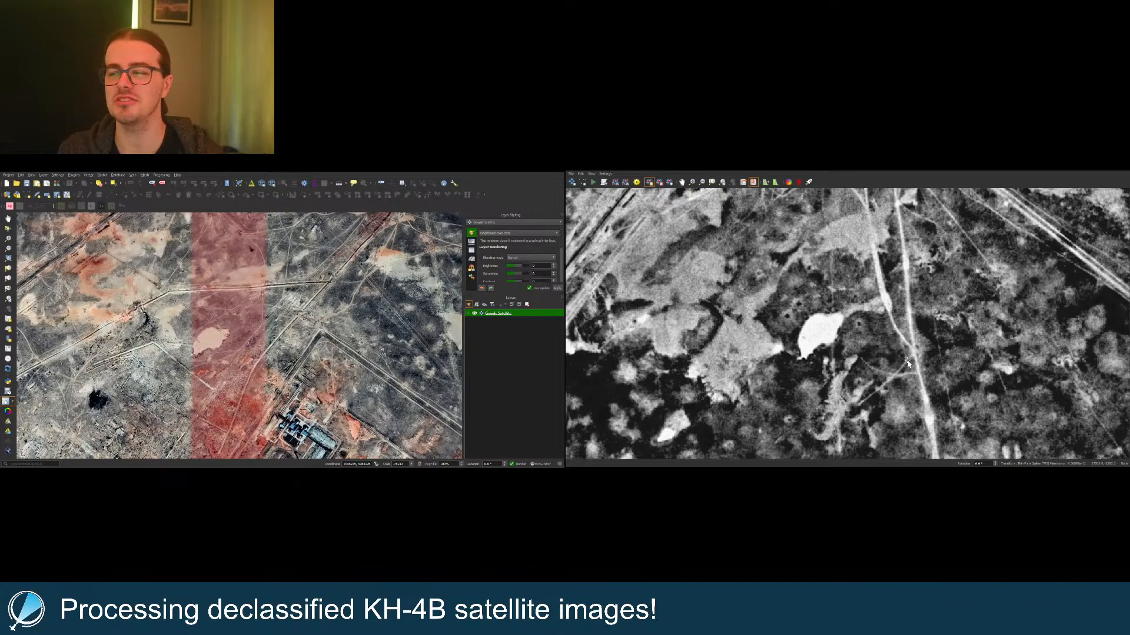
pyautogui.scroll(5, 909, 356)
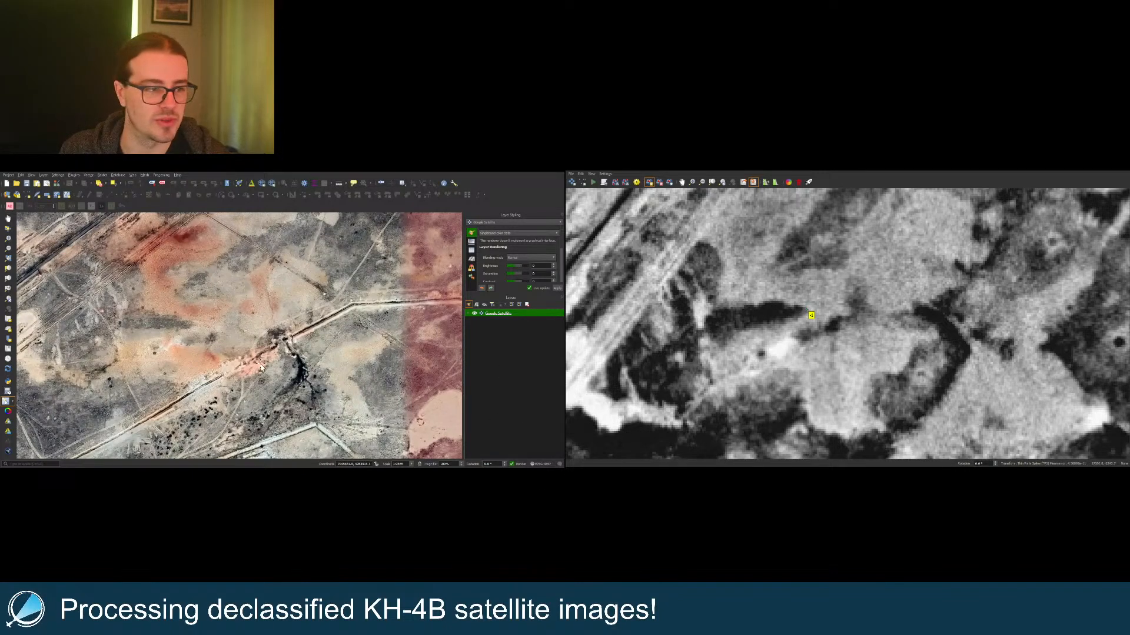
pyautogui.click(492, 424)
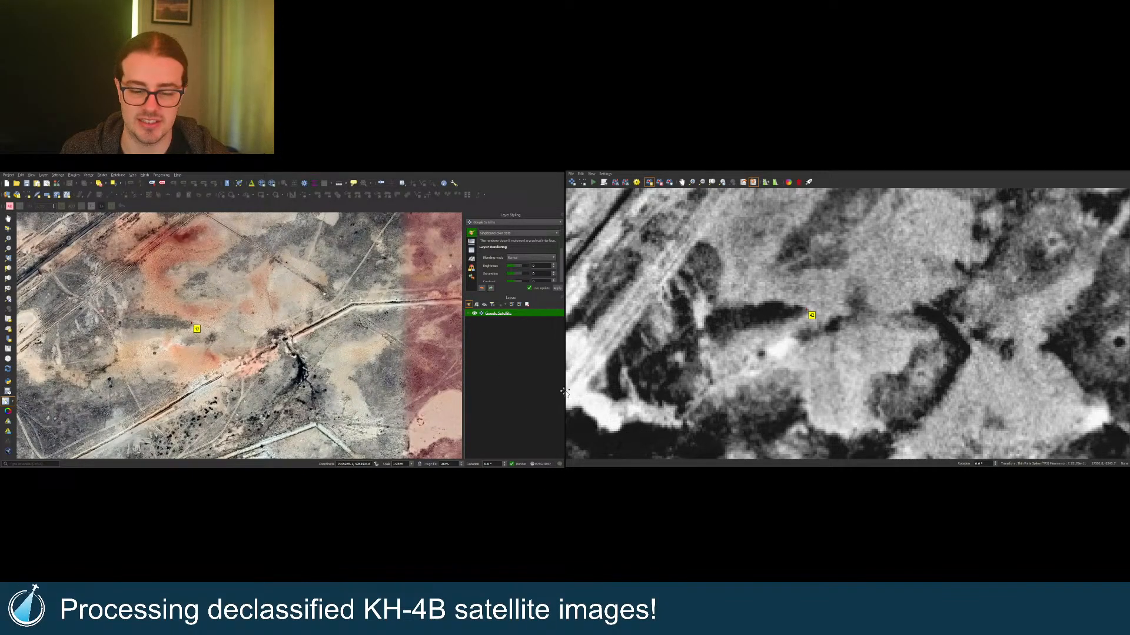
# Step: Realign the linked view and add a forty-fourth control point at the dark speck in the northwestern part of the large bright pan, matched on the basemap
pyautogui.doubleClick(754, 182)
pyautogui.click(704, 184)
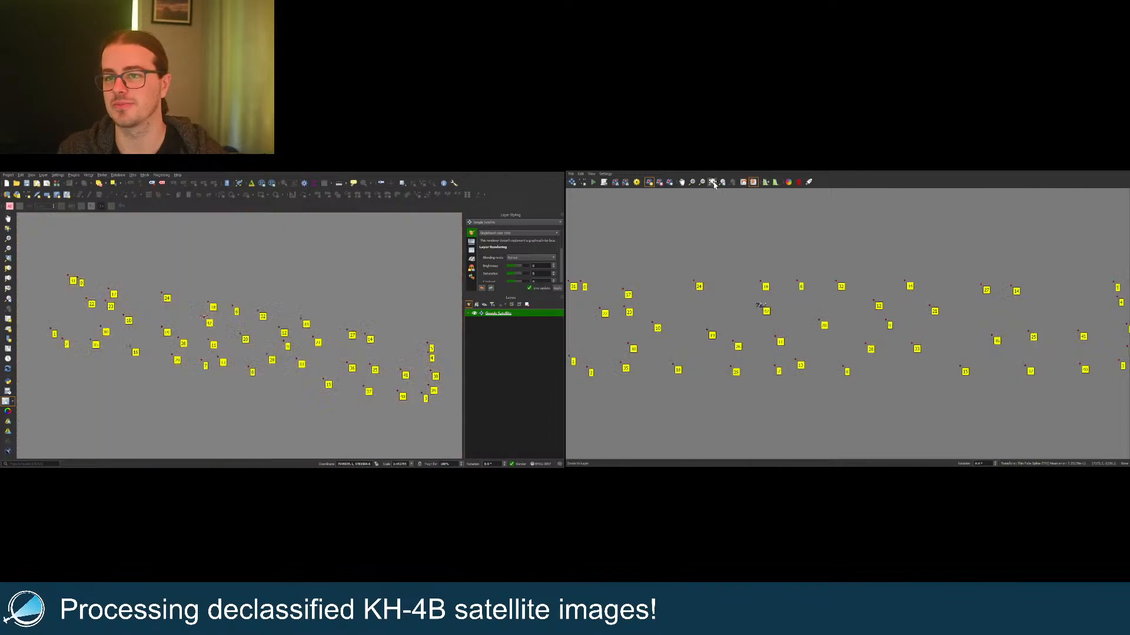
pyautogui.scroll(2, 712, 308)
pyautogui.scroll(5, 709, 309)
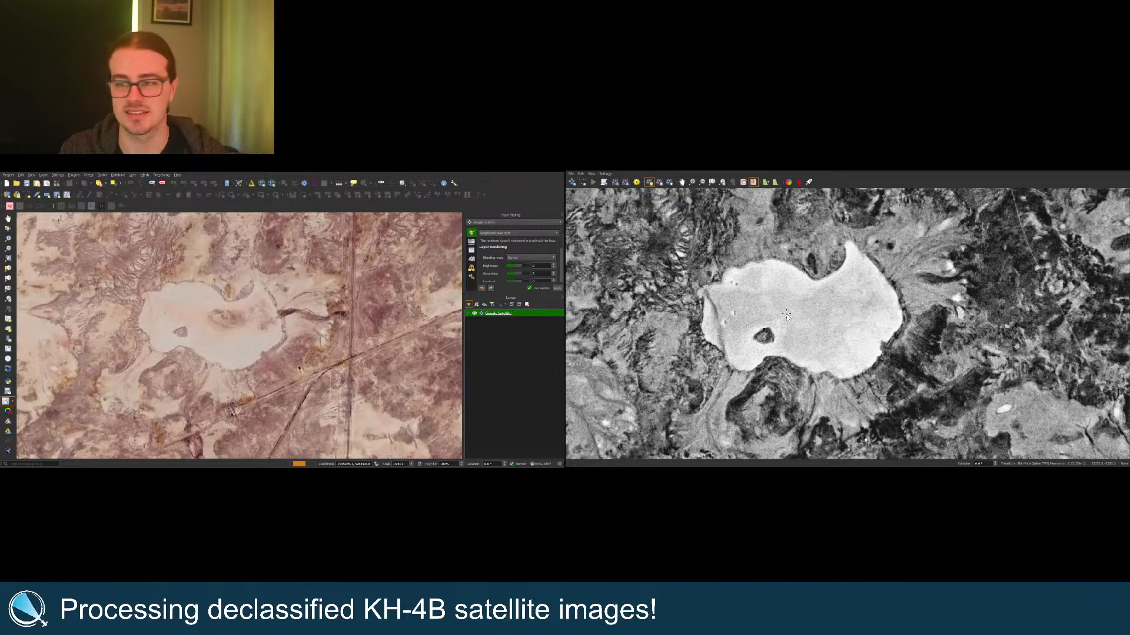
pyautogui.scroll(2, 797, 310)
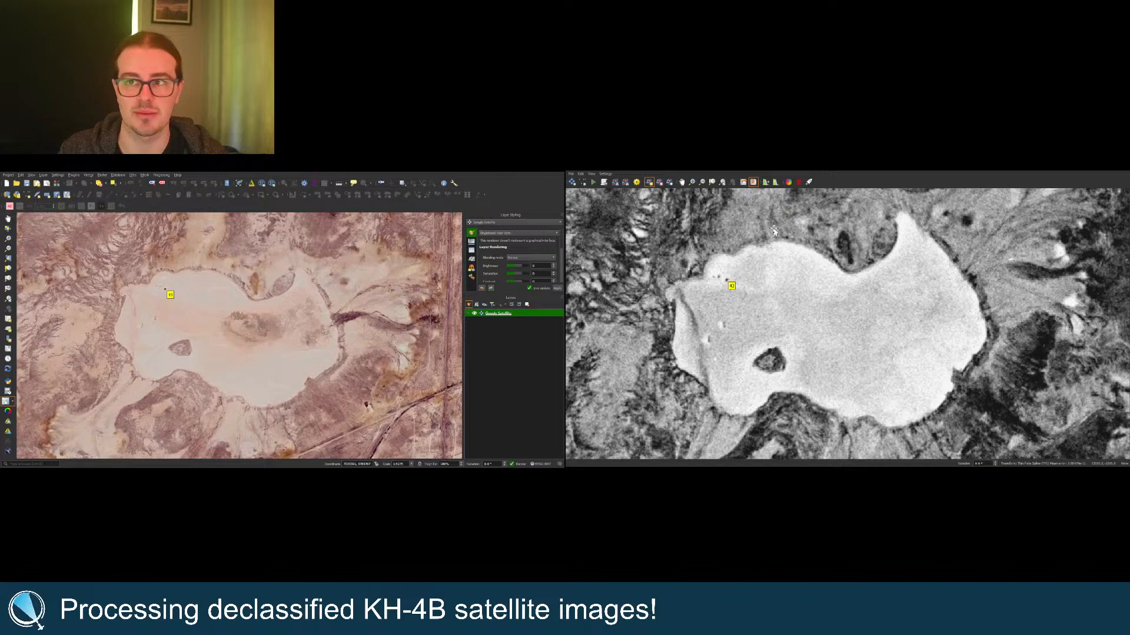
# Step: Add a forty-fifth control point at the small dark spot southeast of the ring-shaped mark on the pale patch, matched on the basemap
pyautogui.click(720, 183)
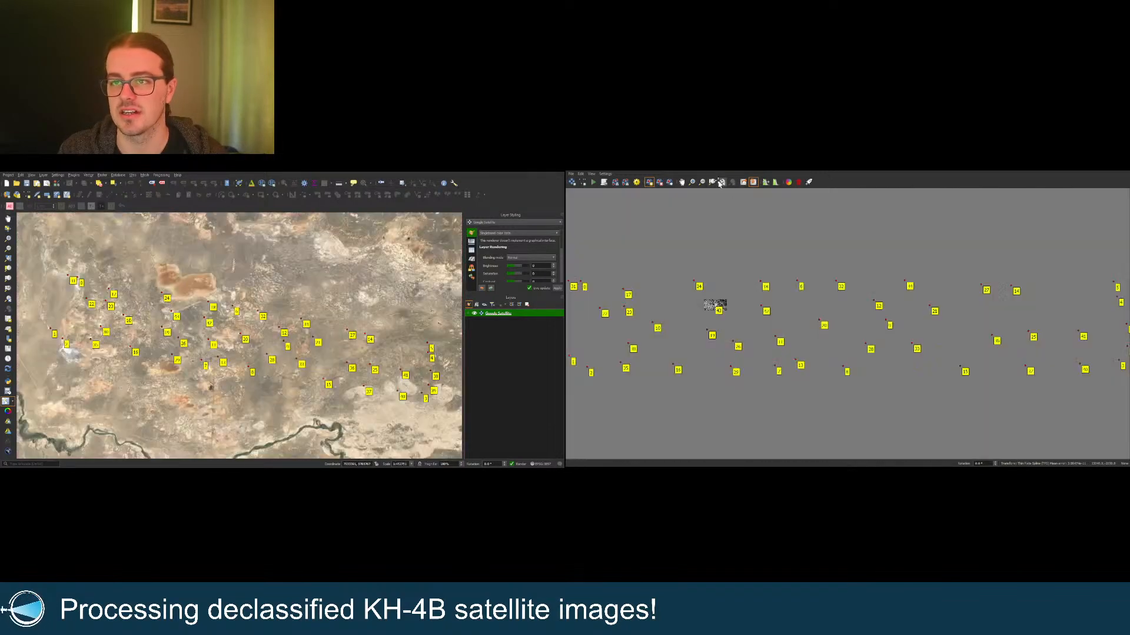
pyautogui.scroll(6, 765, 310)
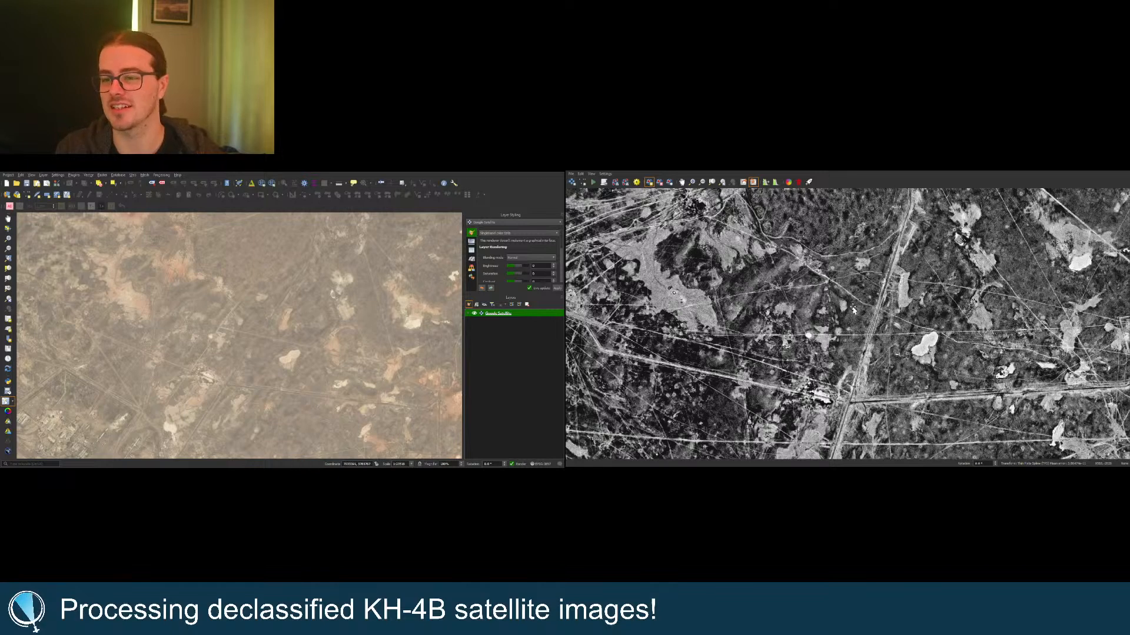
pyautogui.scroll(3, 675, 311)
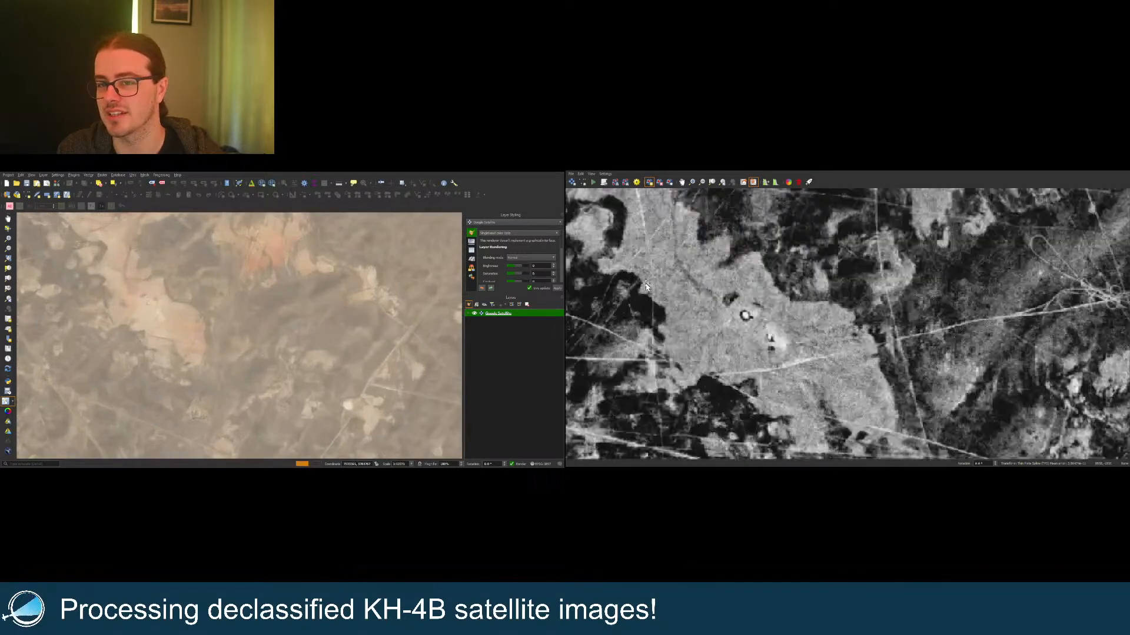
pyautogui.click(774, 345)
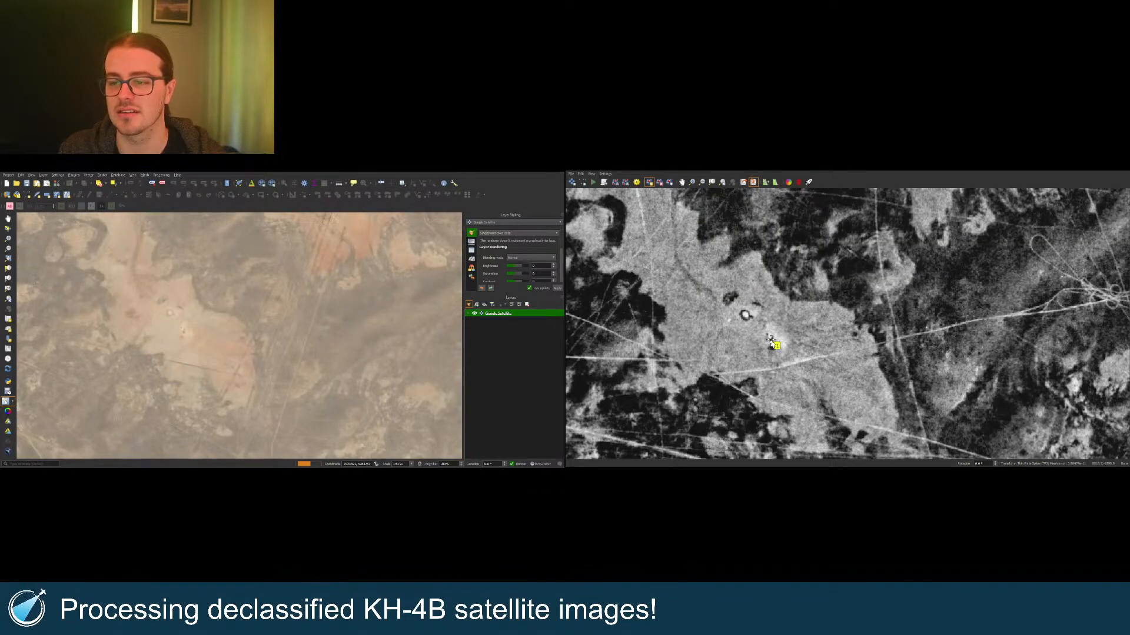
pyautogui.click(183, 335)
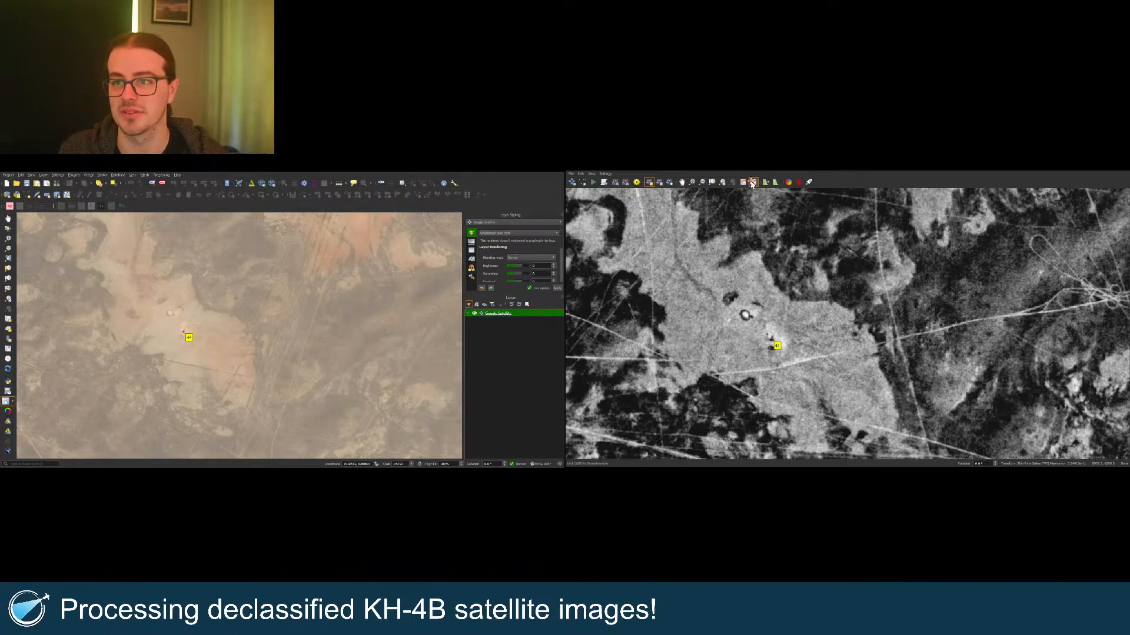
# Step: Add a forty-sixth control point at the forked northern end of the elongated dark island in the bright pan, matched on the basemap
pyautogui.click(713, 185)
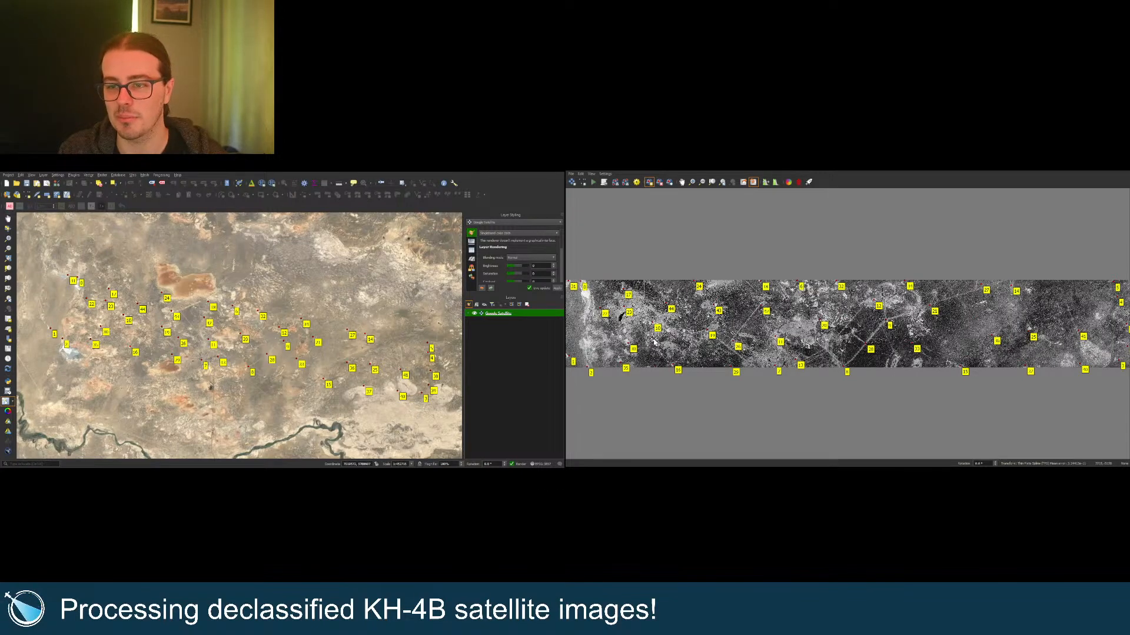
pyautogui.scroll(10, 656, 309)
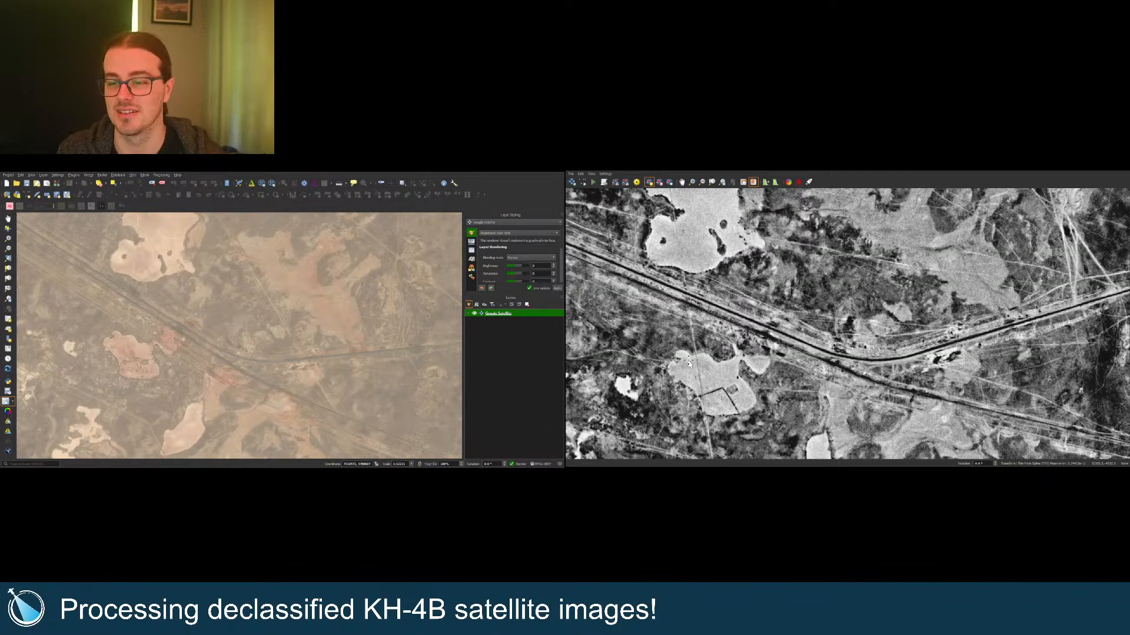
pyautogui.scroll(3, 682, 352)
pyautogui.click(840, 339)
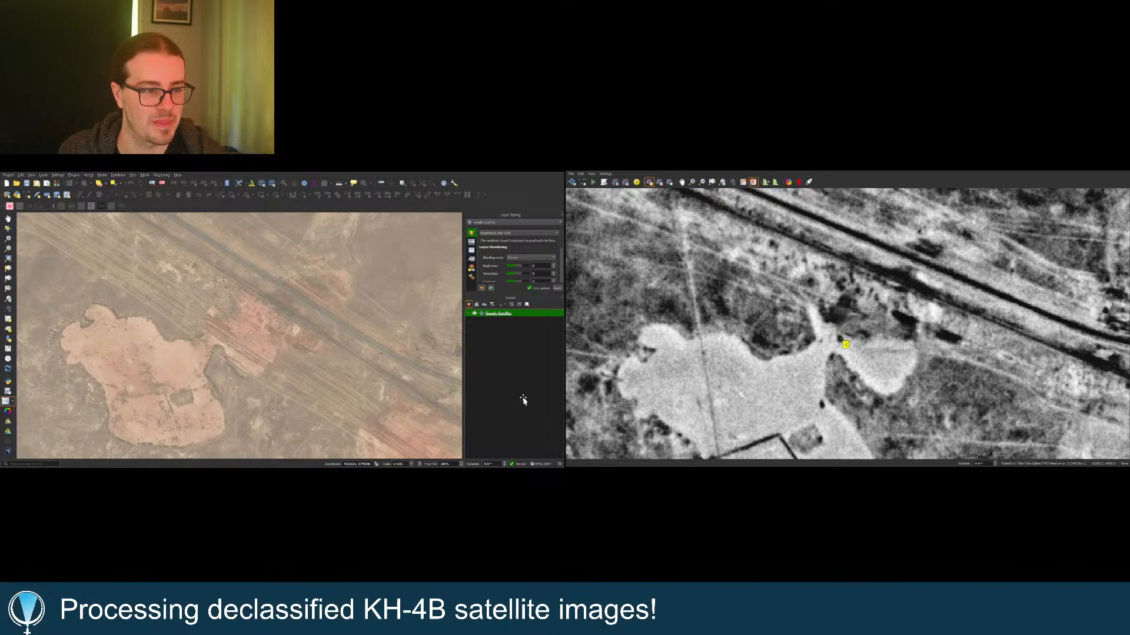
pyautogui.click(545, 431)
pyautogui.scroll(-3, 906, 310)
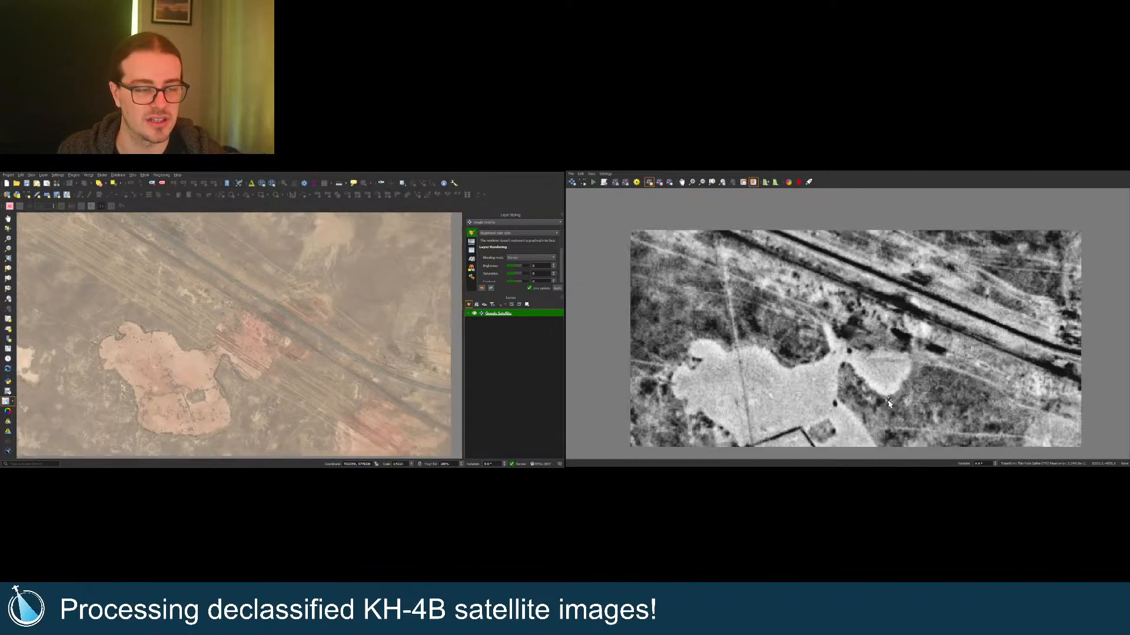
pyautogui.scroll(5, 906, 310)
pyautogui.scroll(2, 907, 310)
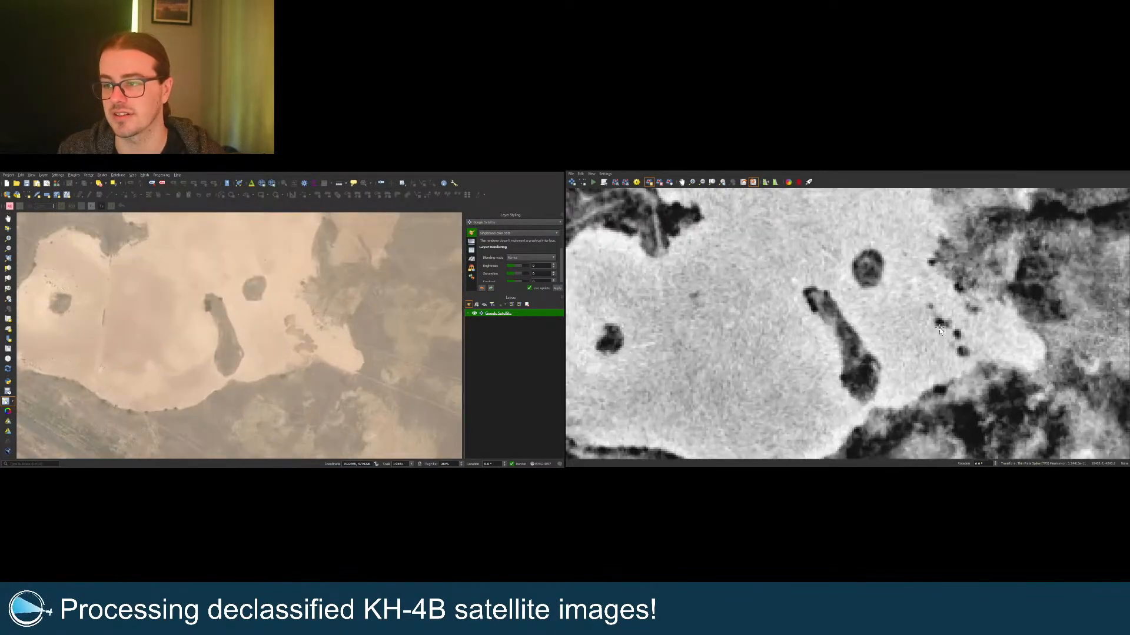
pyautogui.click(827, 294)
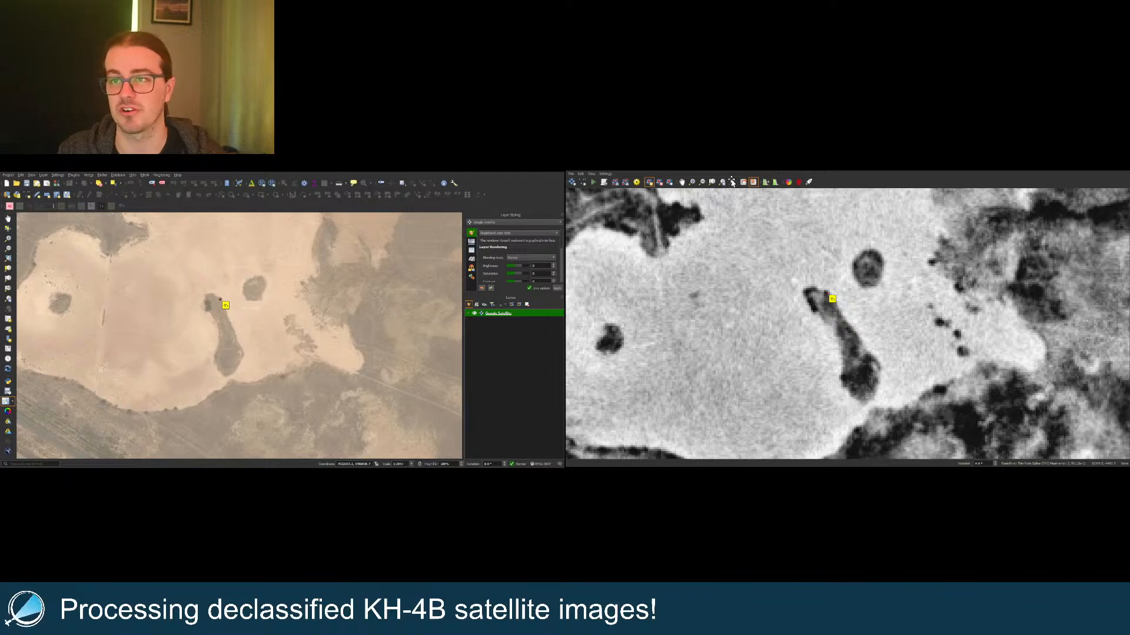
# Step: Run the georeferencing of the whole scan with the forty-six control points and load the output over the basemap
pyautogui.click(712, 182)
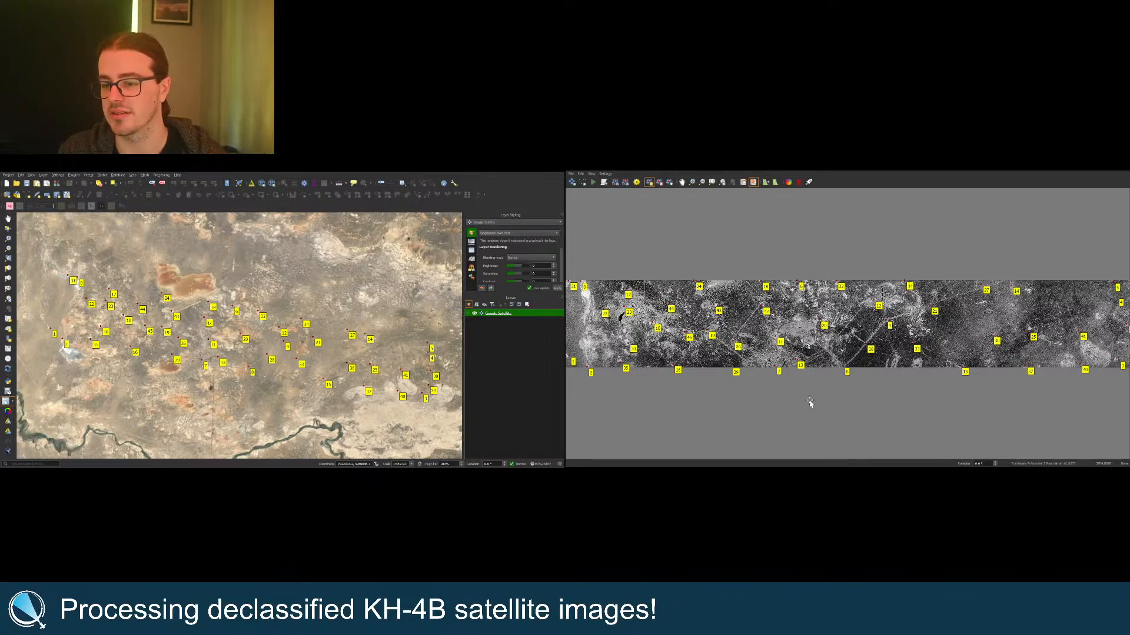
pyautogui.click(593, 185)
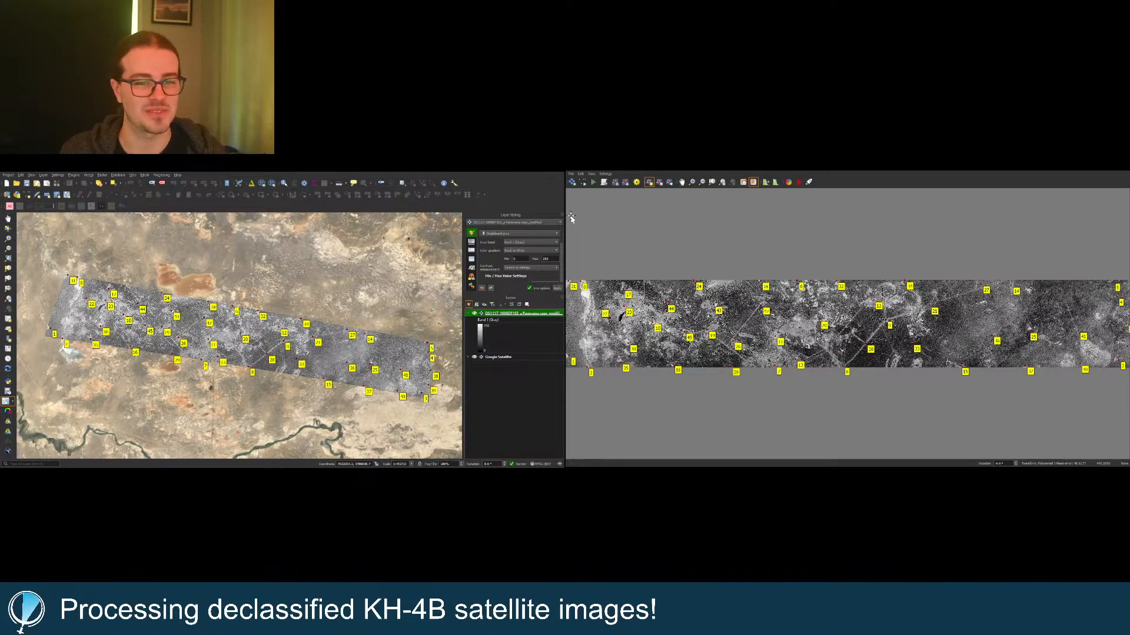
# Step: Compare the georeferenced scan with the basemap at the launch pad by toggling the scan layer's visibility
pyautogui.click(8, 219)
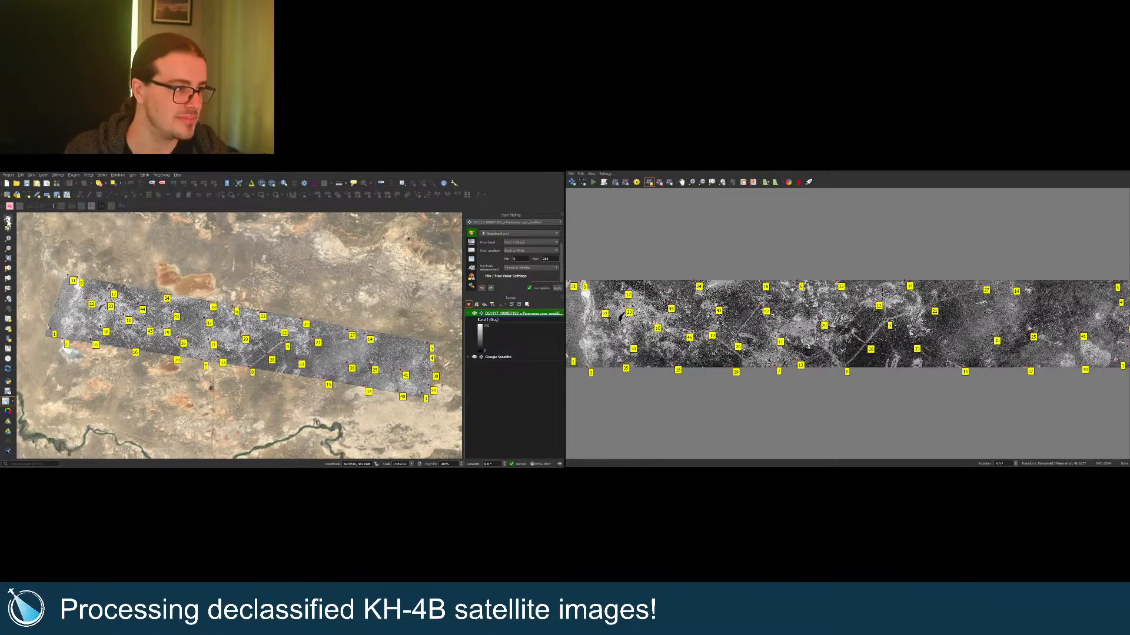
pyautogui.scroll(3, 205, 365)
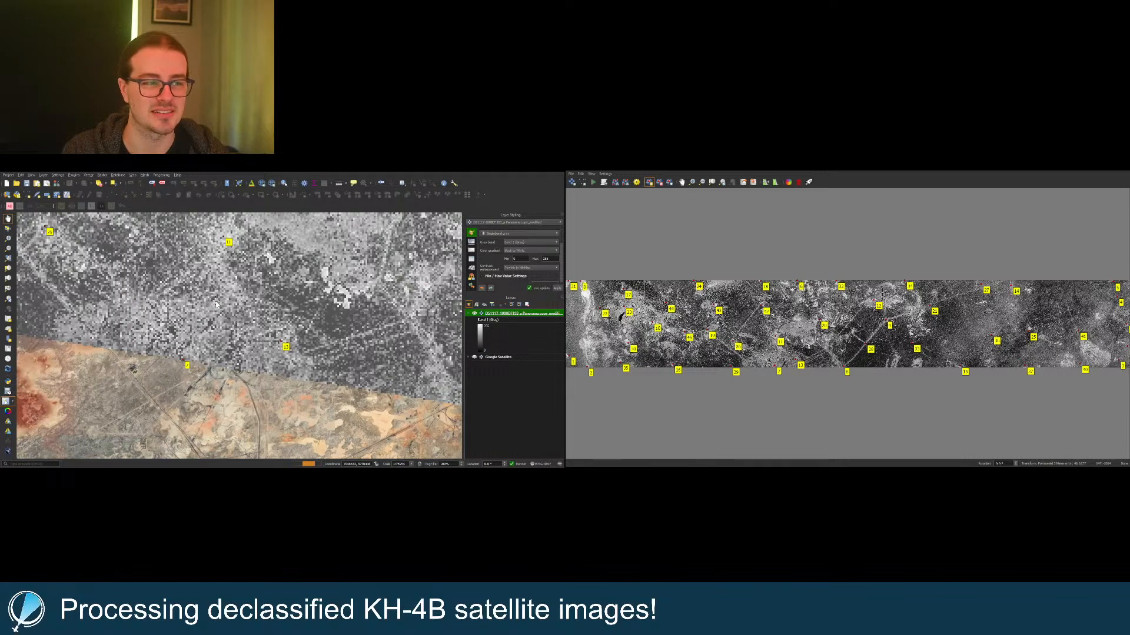
pyautogui.scroll(5, 289, 353)
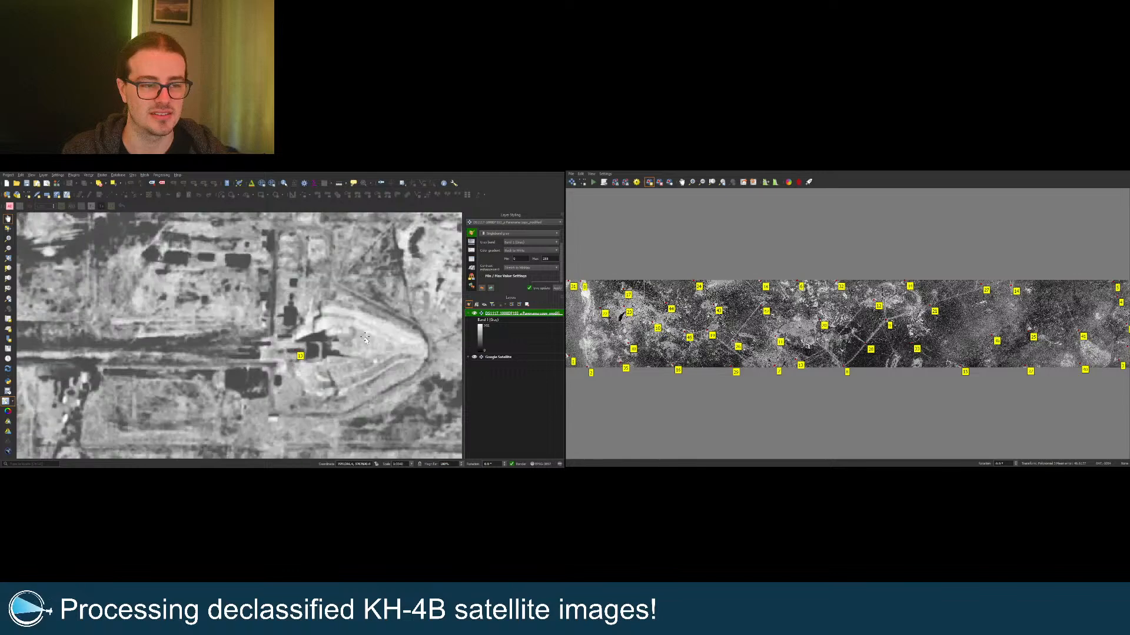
pyautogui.click(476, 314)
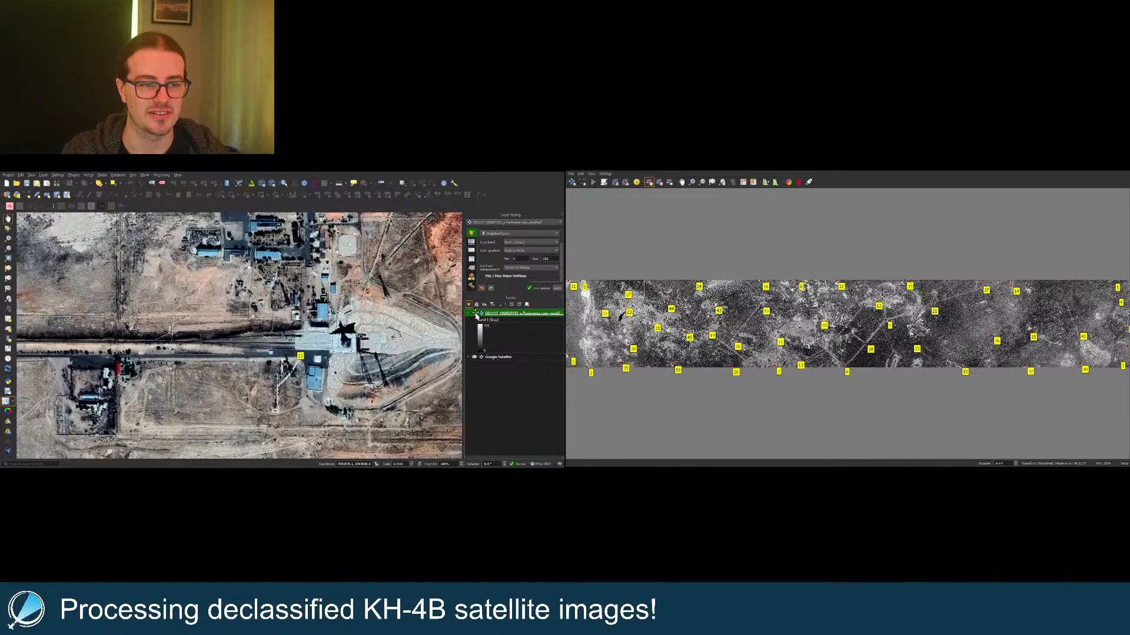
pyautogui.click(476, 314)
pyautogui.click(476, 314)
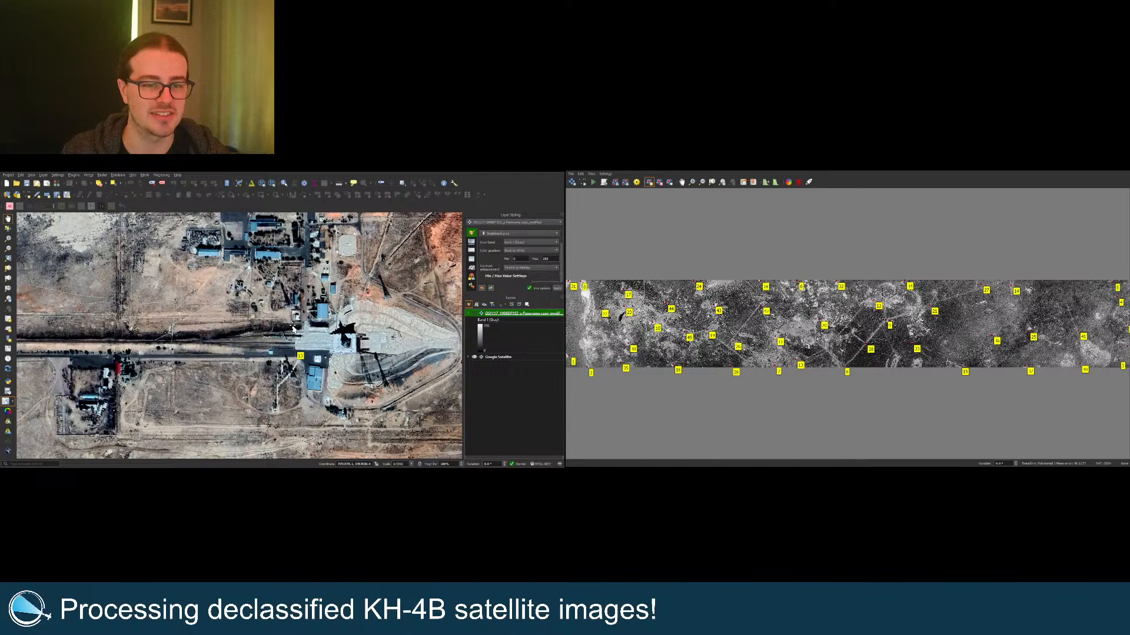
# Step: Remove the georeferenced scan layer from the project and run the georeferencing again from the same control points
pyautogui.hotkey('ctrl', 'd')
pyautogui.scroll(-8, 271, 341)
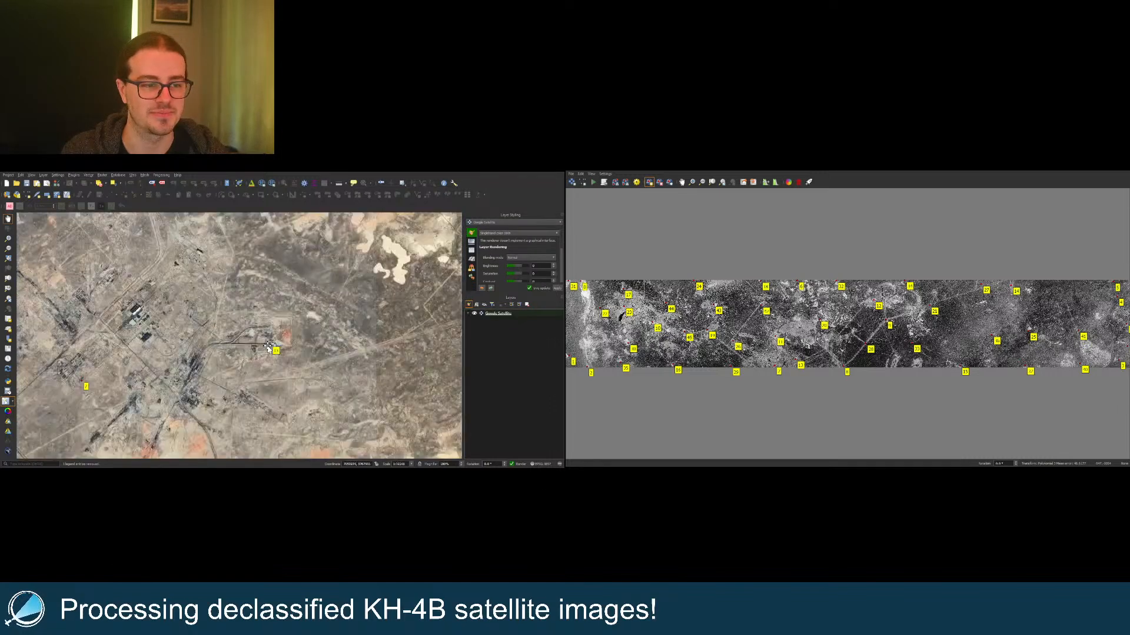
pyautogui.scroll(2, 359, 348)
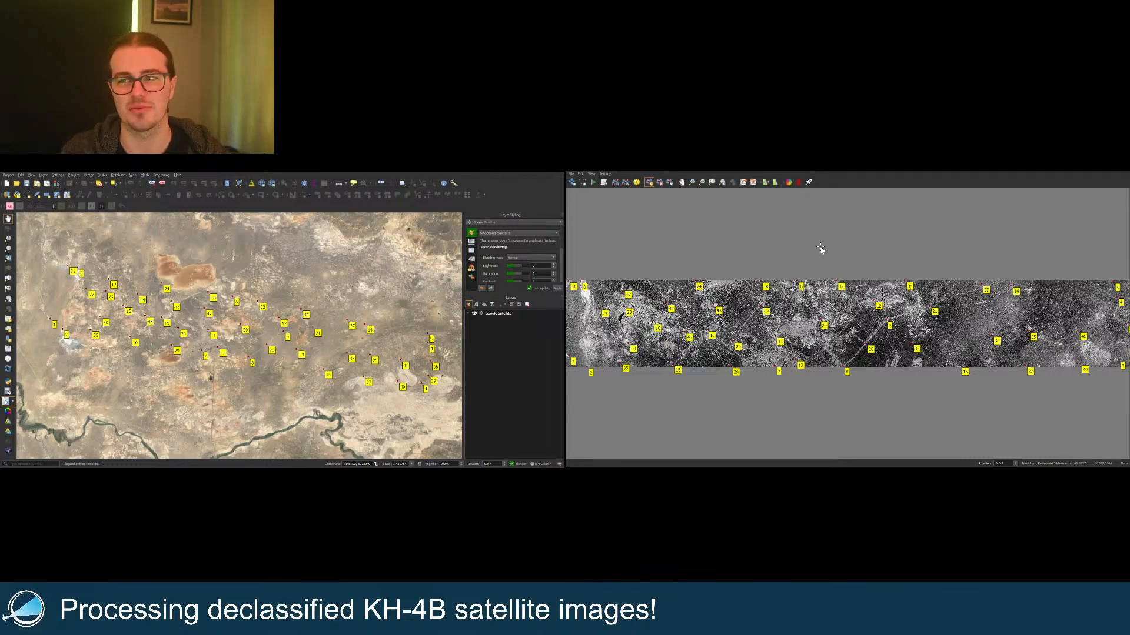
pyautogui.click(593, 183)
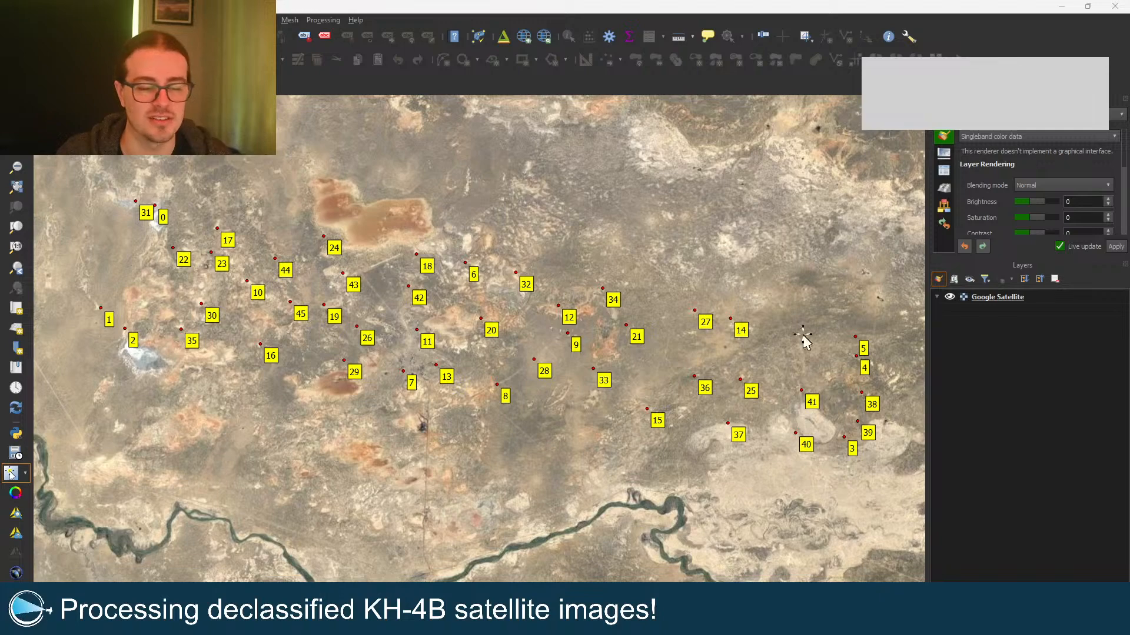
# Step: Switch to the EarthExplorer search page in the browser and bring most of the United States into the search map
pyautogui.moveTo(733, 624)
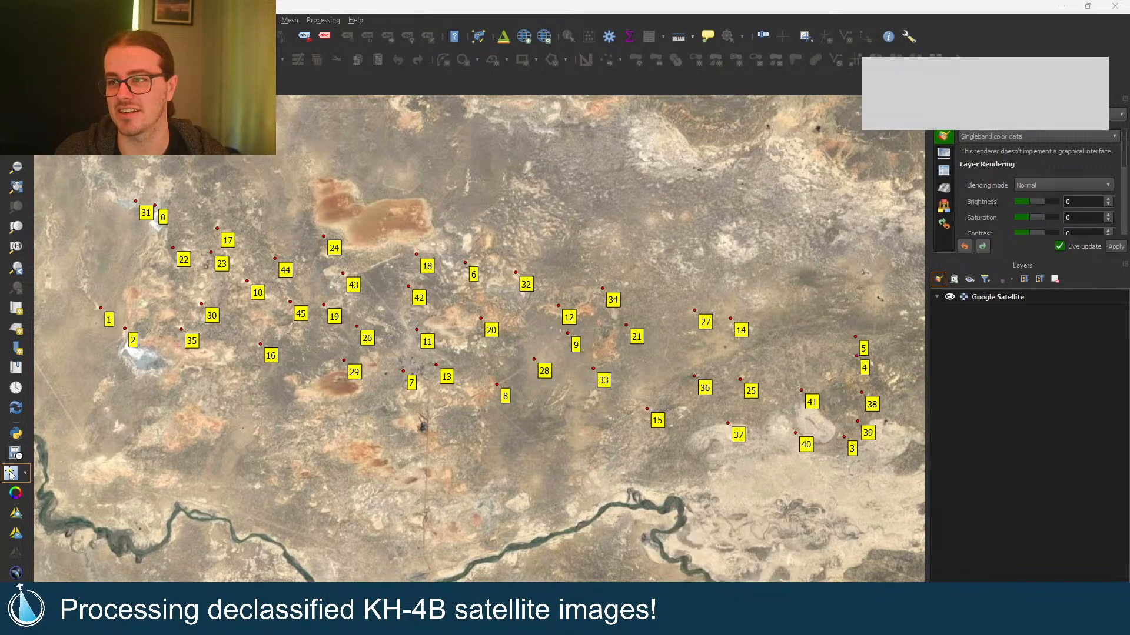
pyautogui.moveTo(942, 629); pyautogui.dragTo(857, 5)
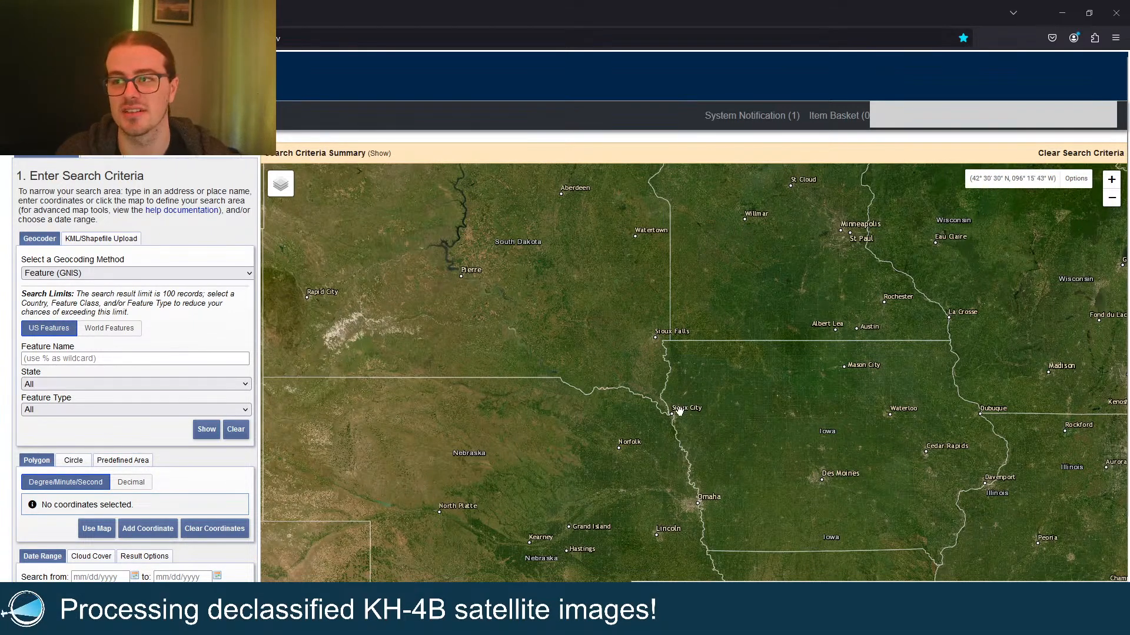
pyautogui.moveTo(678, 426); pyautogui.dragTo(654, 397)
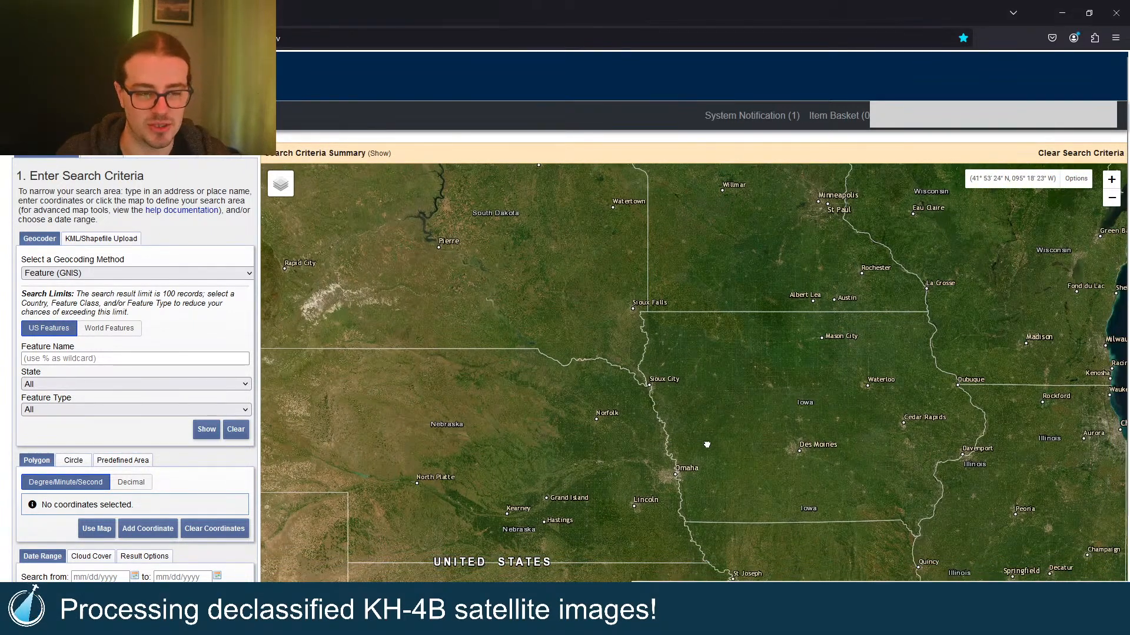
pyautogui.moveTo(707, 434); pyautogui.dragTo(726, 437)
pyautogui.scroll(-2, 638, 429)
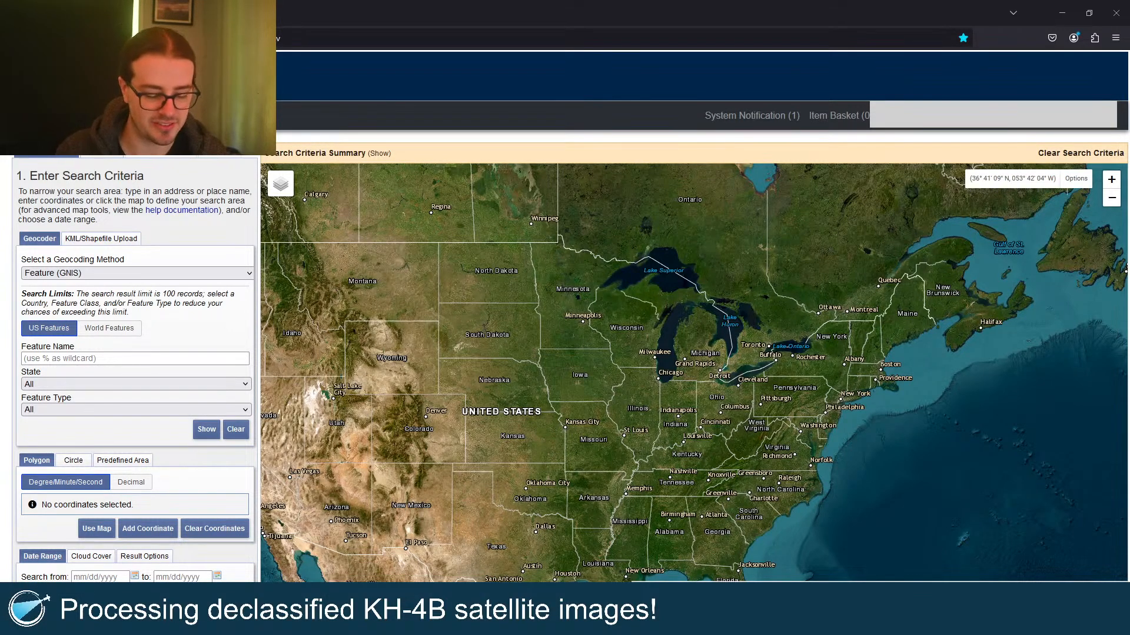
# Step: Choose the Declass 3 (2013) data set from the declassified data and open its additional search criteria
pyautogui.click(102, 151)
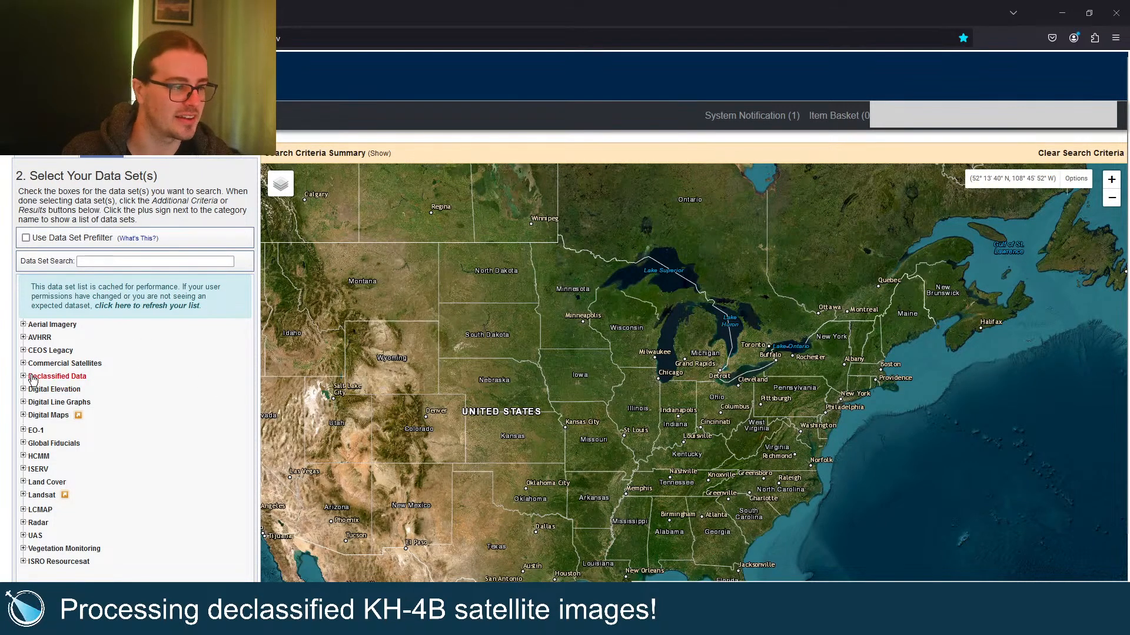
pyautogui.click(22, 377)
pyautogui.click(42, 419)
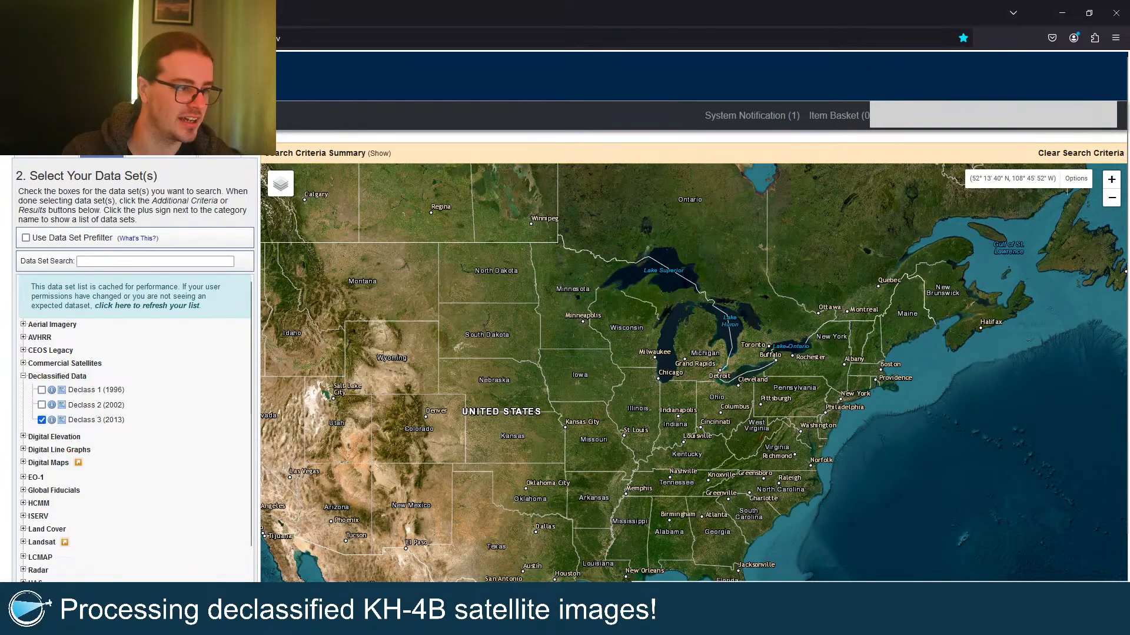
pyautogui.click(696, 359)
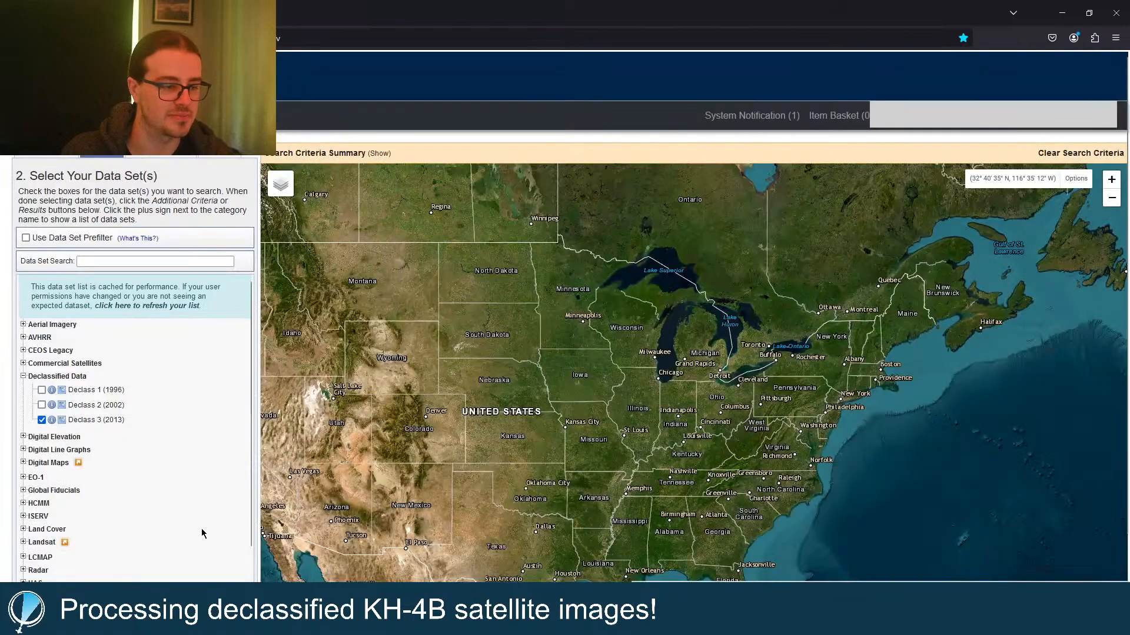
pyautogui.scroll(-1, 186, 565)
pyautogui.click(169, 600)
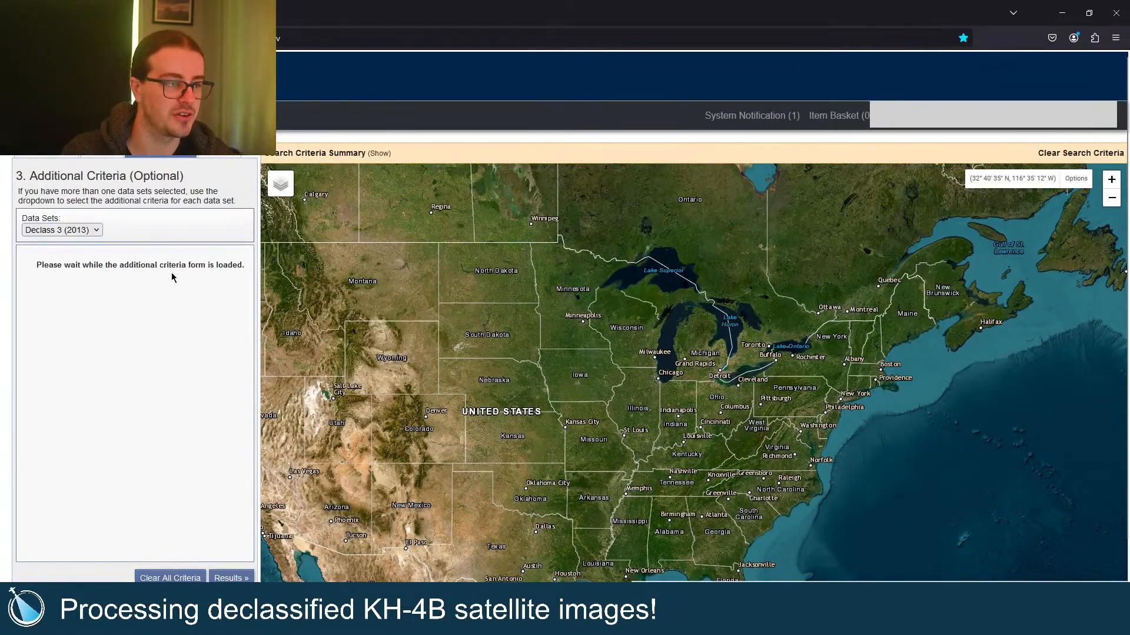
pyautogui.click(237, 255)
pyautogui.click(176, 267)
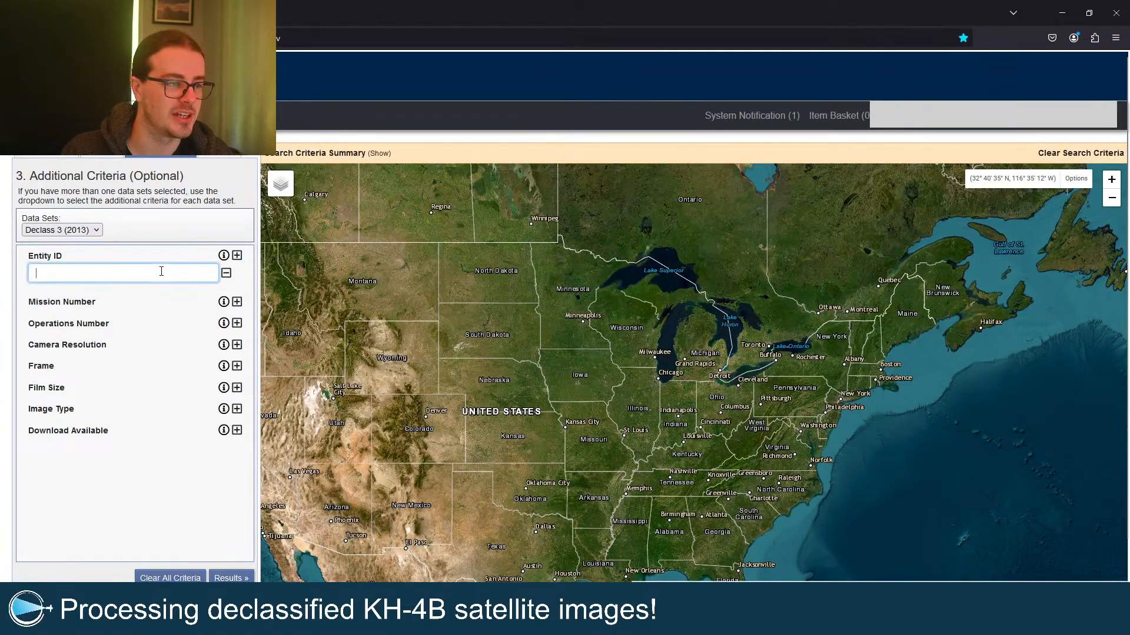
pyautogui.hotkey('ctrl', 'v')
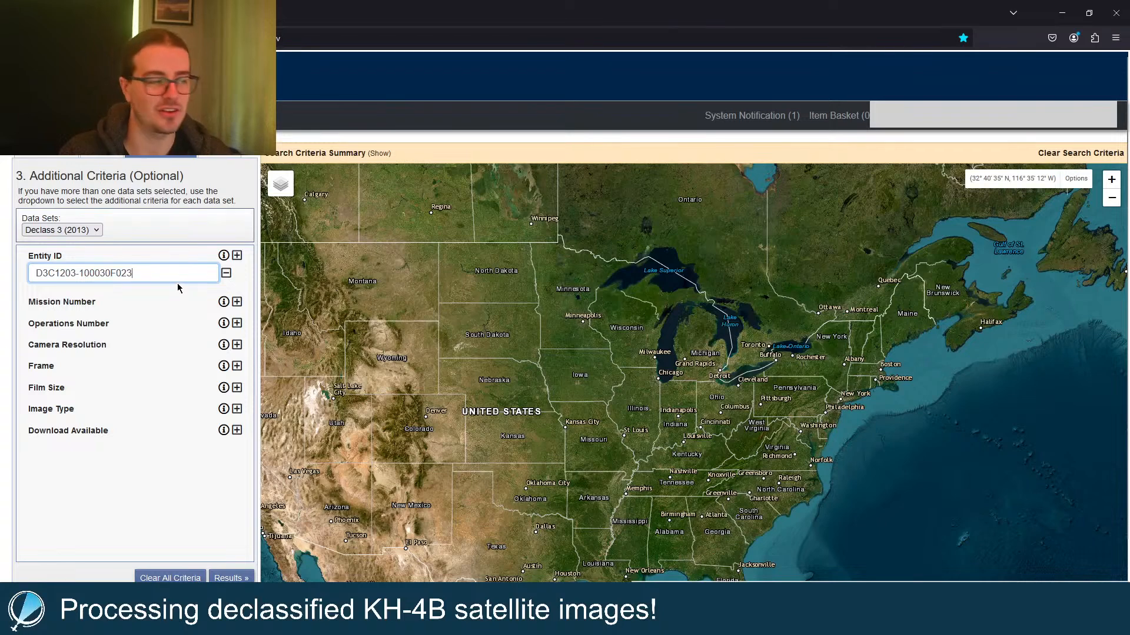
pyautogui.moveTo(142, 271); pyautogui.dragTo(30, 271)
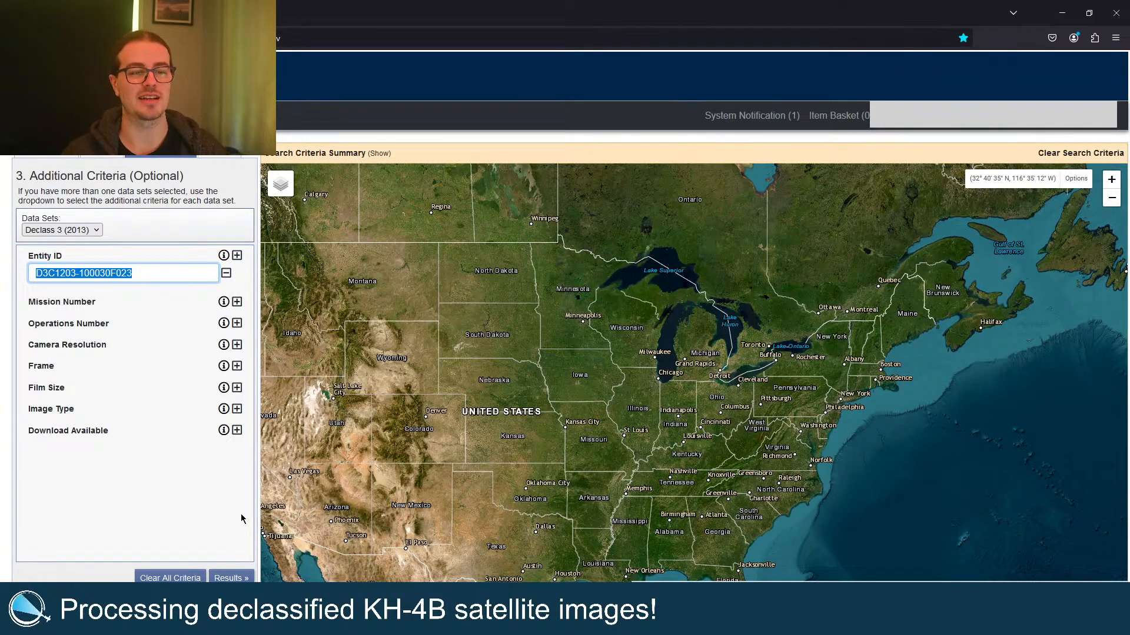
pyautogui.click(218, 578)
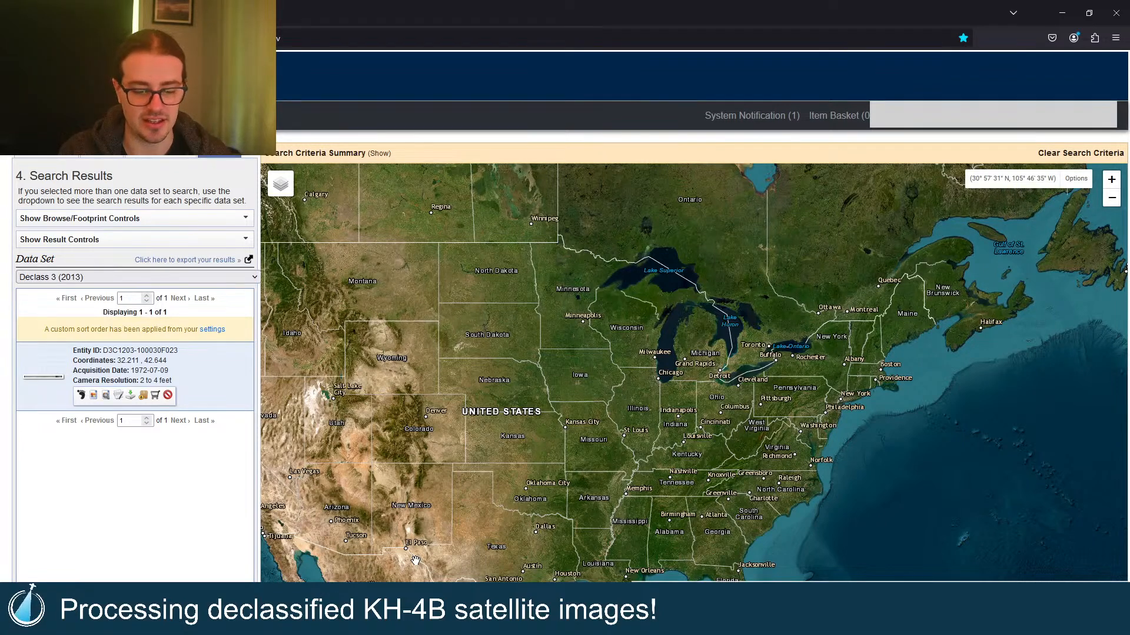
pyautogui.click(82, 395)
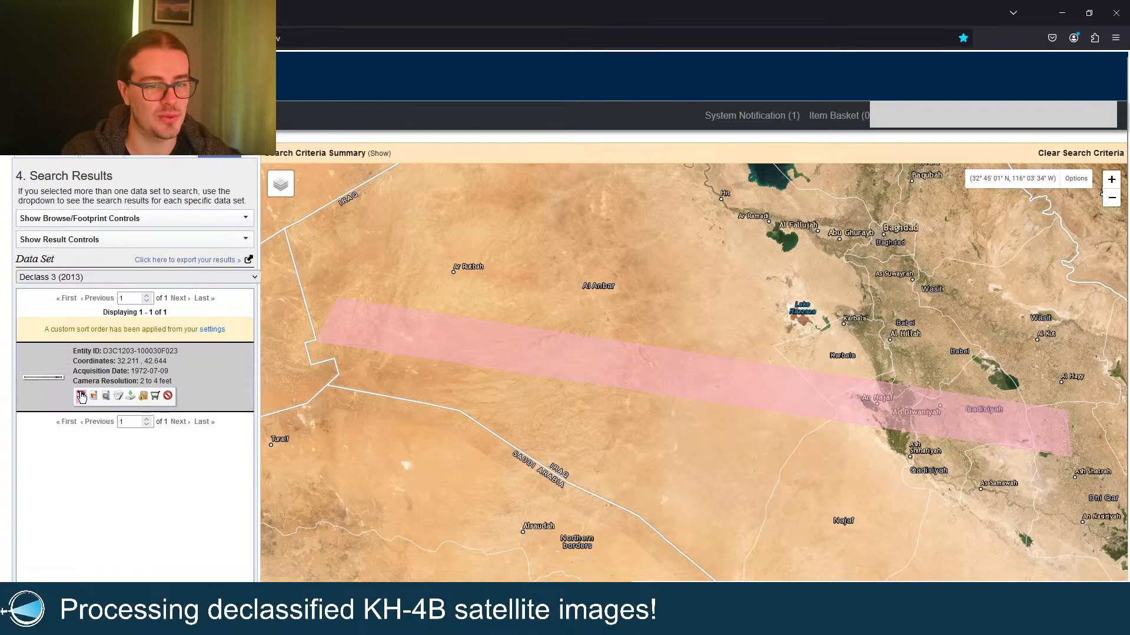
pyautogui.scroll(-2, 632, 432)
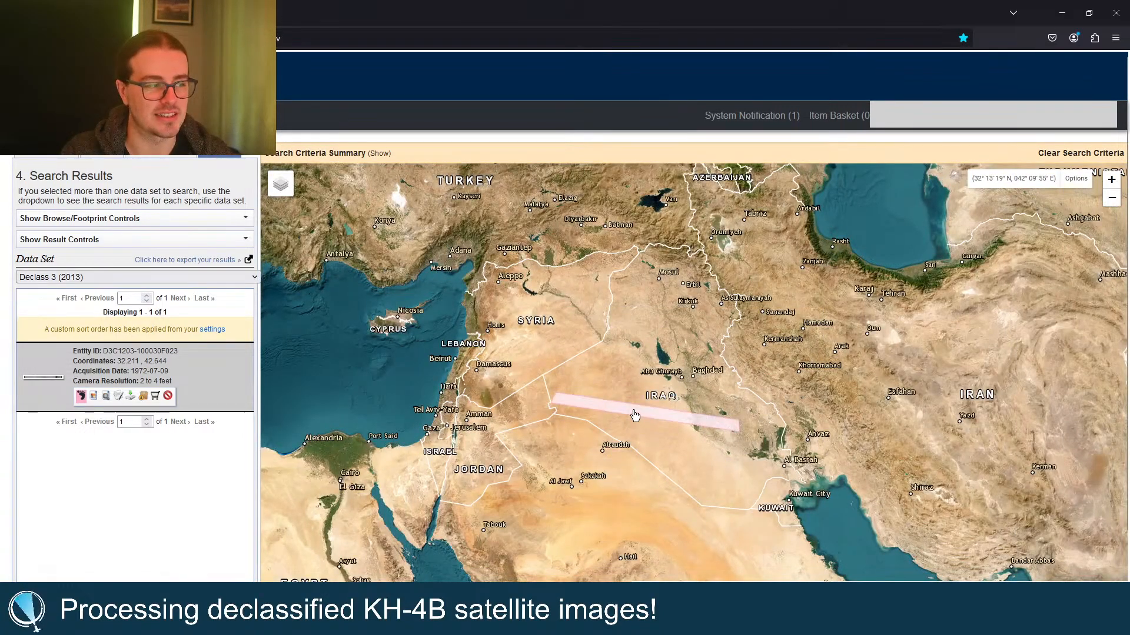
pyautogui.scroll(2, 580, 411)
pyautogui.scroll(1, 580, 412)
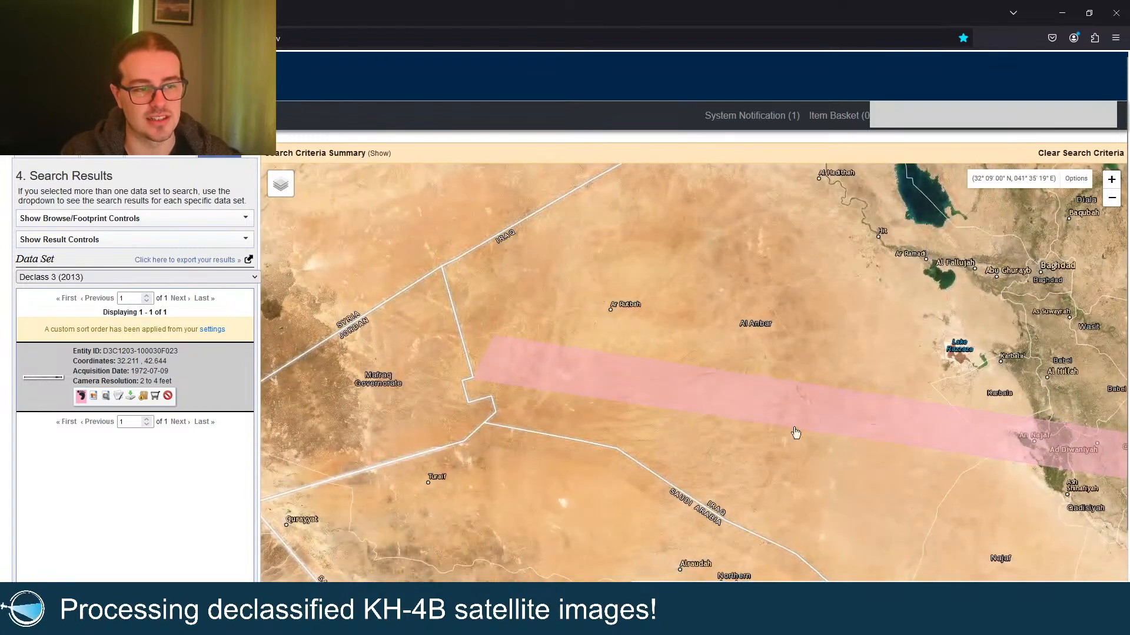
pyautogui.moveTo(862, 467); pyautogui.dragTo(663, 396)
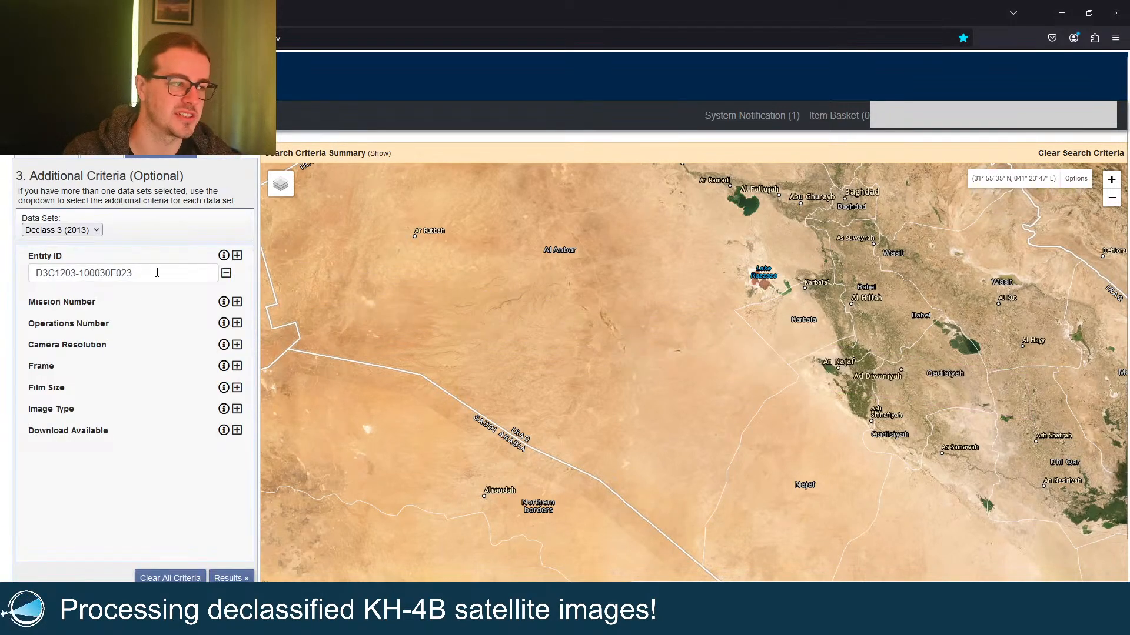
pyautogui.tripleClick(157, 272)
pyautogui.click(230, 577)
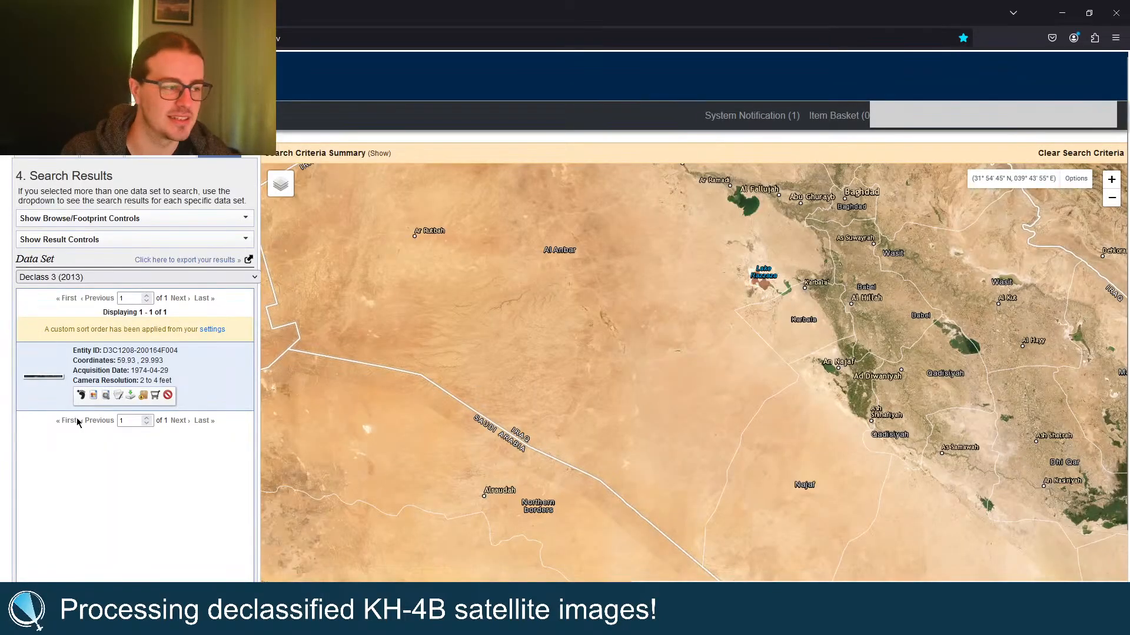
pyautogui.click(81, 395)
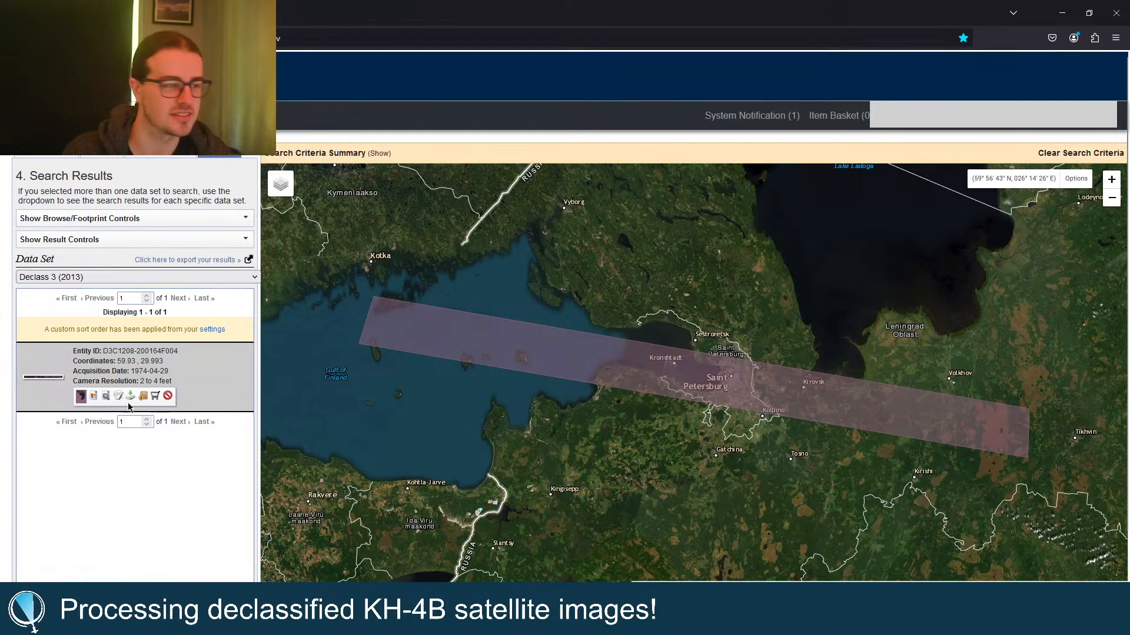
pyautogui.click(143, 367)
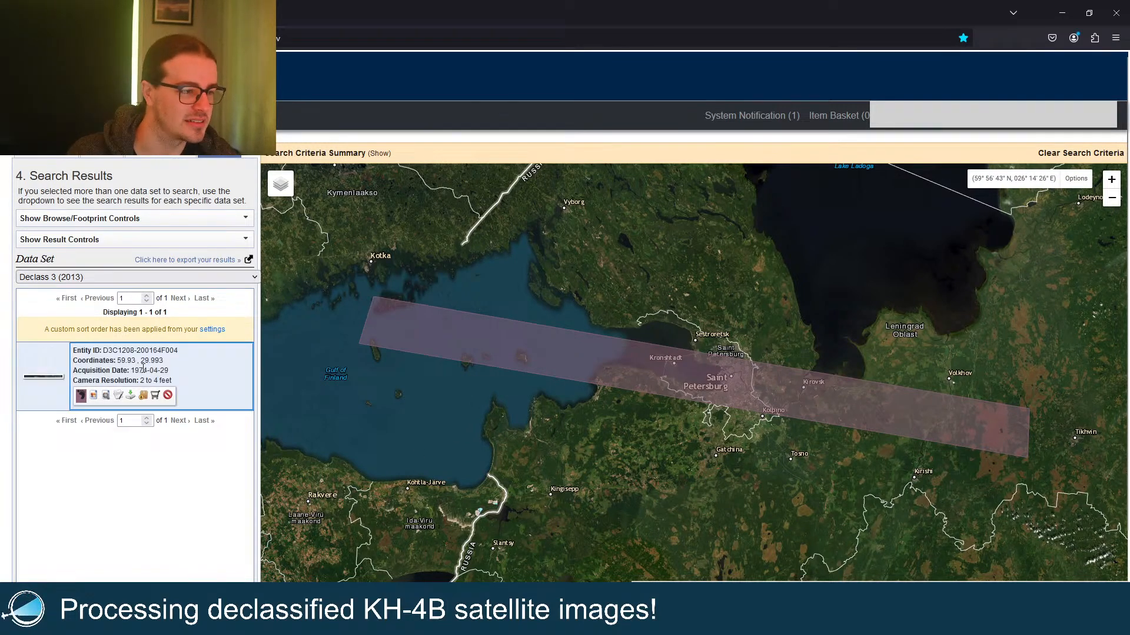
pyautogui.click(185, 372)
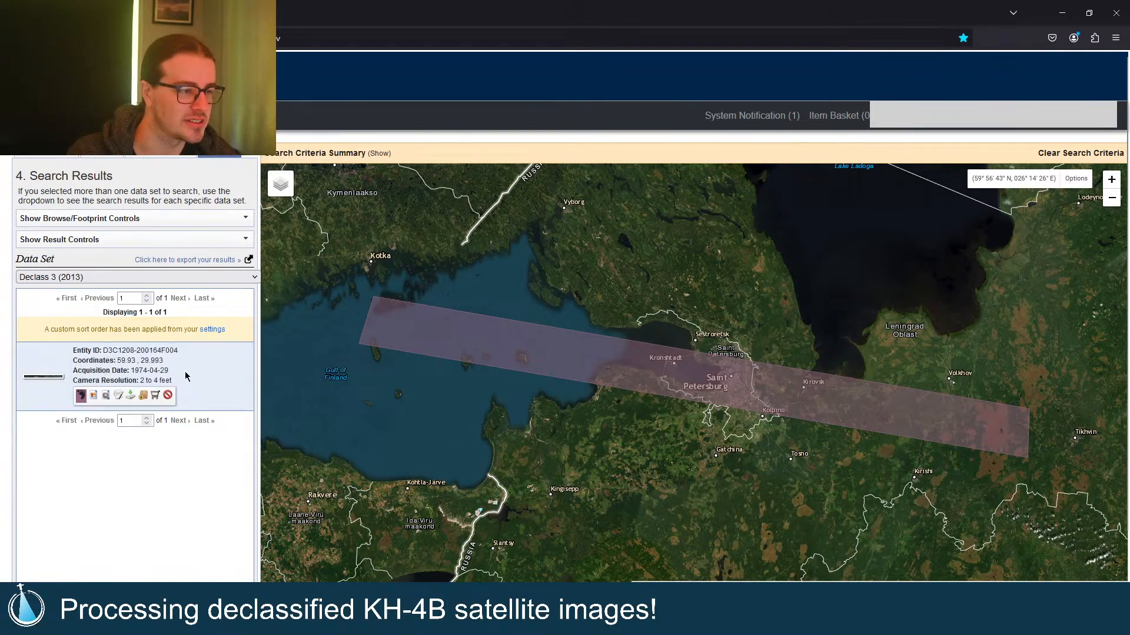
pyautogui.click(130, 369)
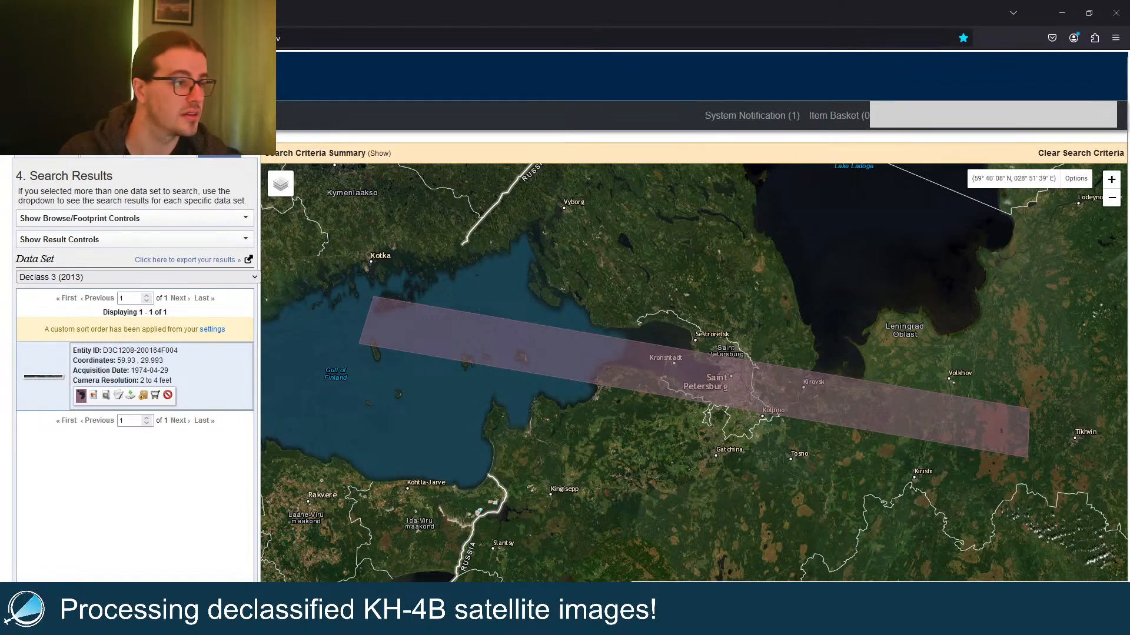
pyautogui.click(139, 153)
pyautogui.tripleClick(177, 273)
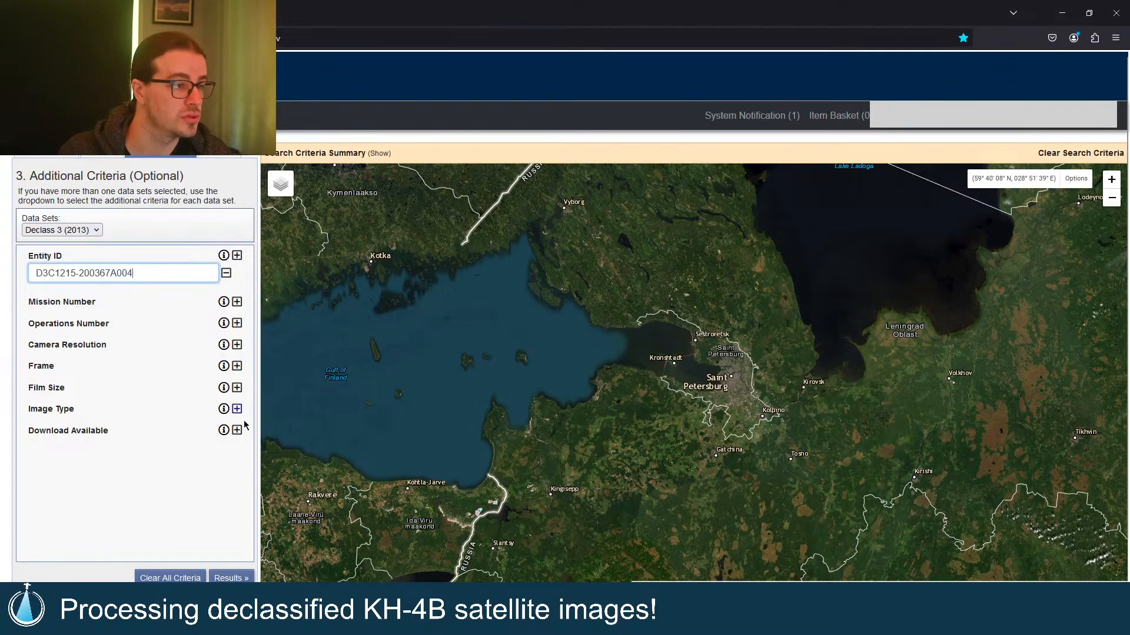
pyautogui.click(244, 577)
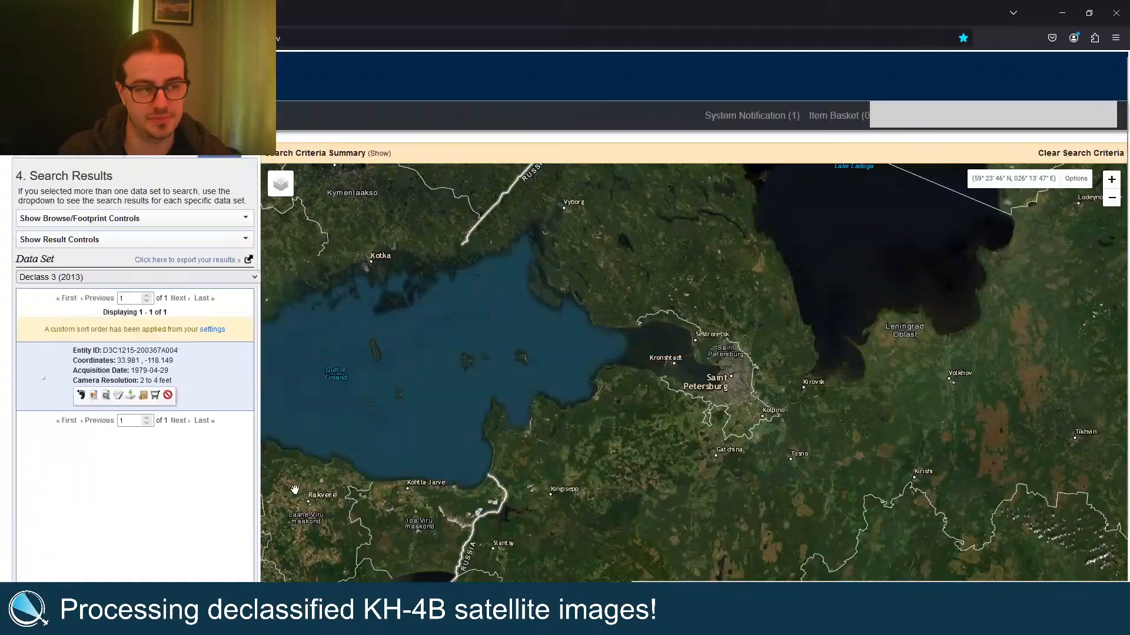
pyautogui.click(80, 396)
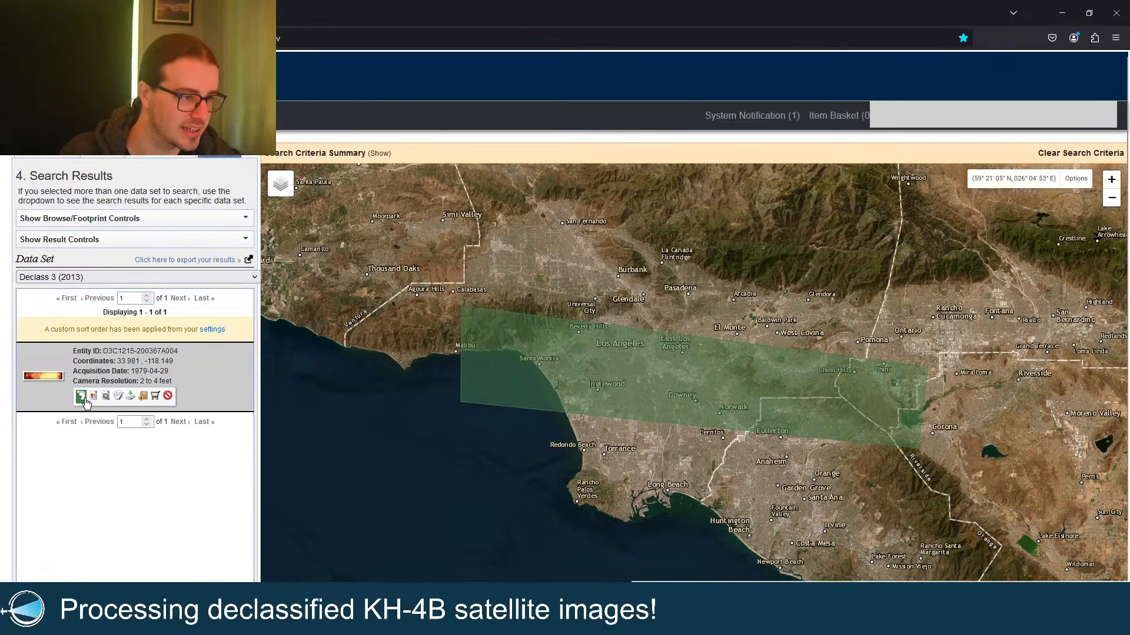
pyautogui.click(83, 397)
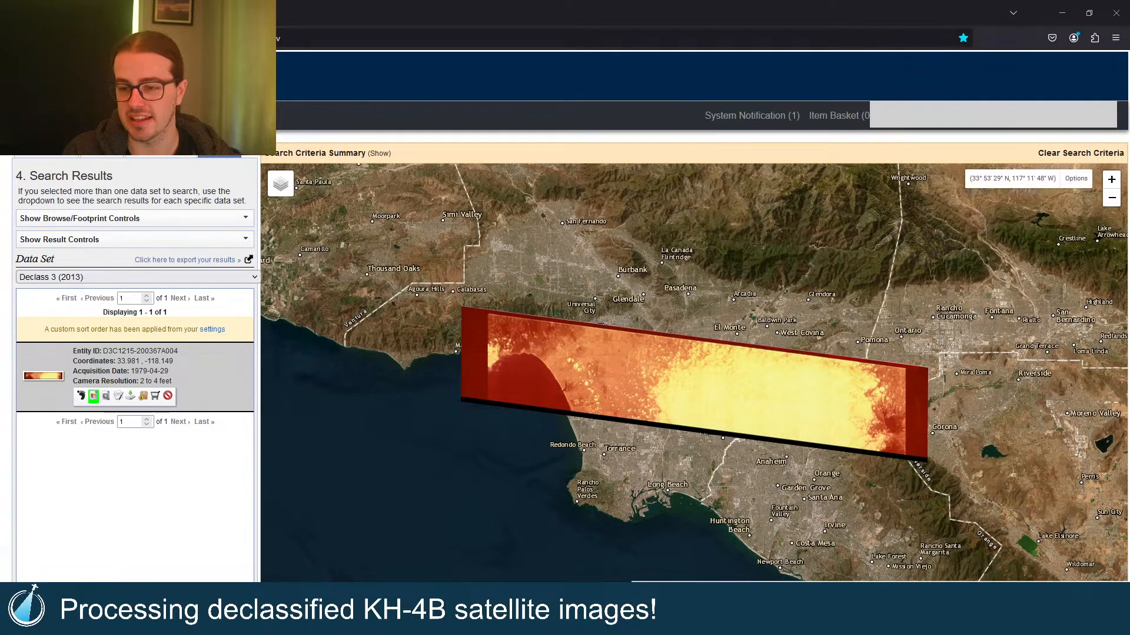
pyautogui.click(135, 159)
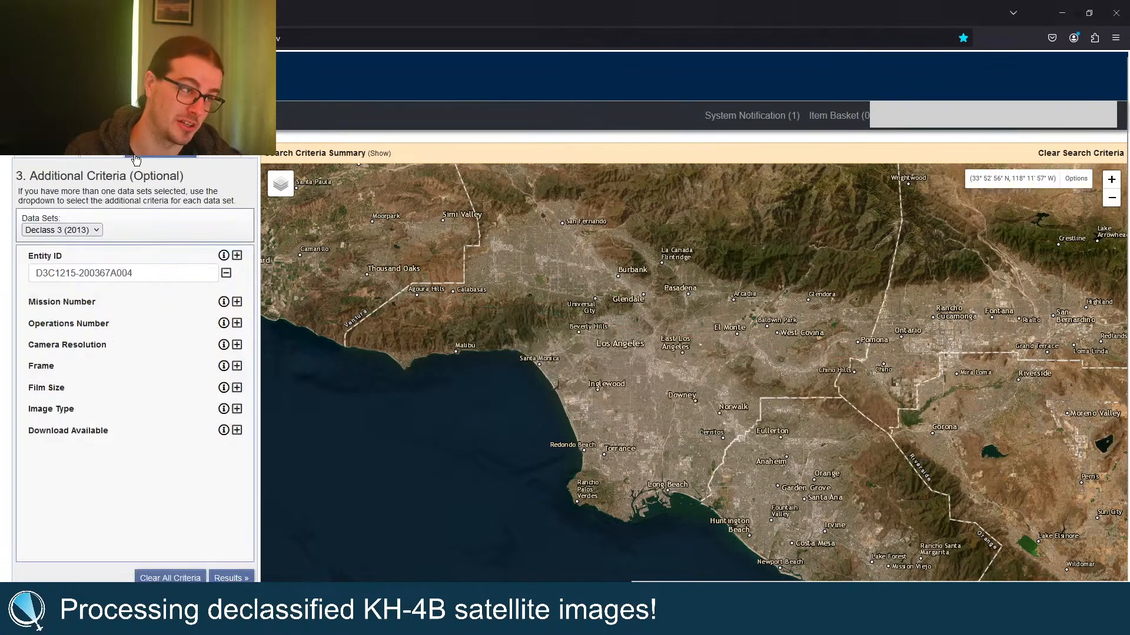
pyautogui.click(122, 273)
pyautogui.hotkey('ctrl', 'a')
pyautogui.hotkey('ctrl', 'v')
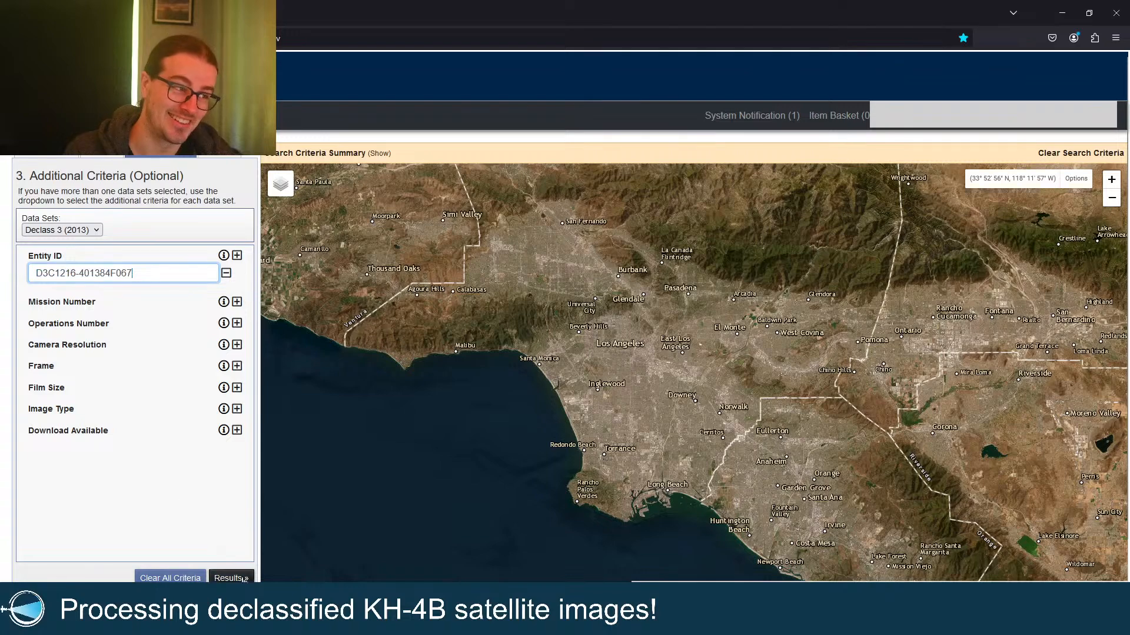
pyautogui.click(242, 579)
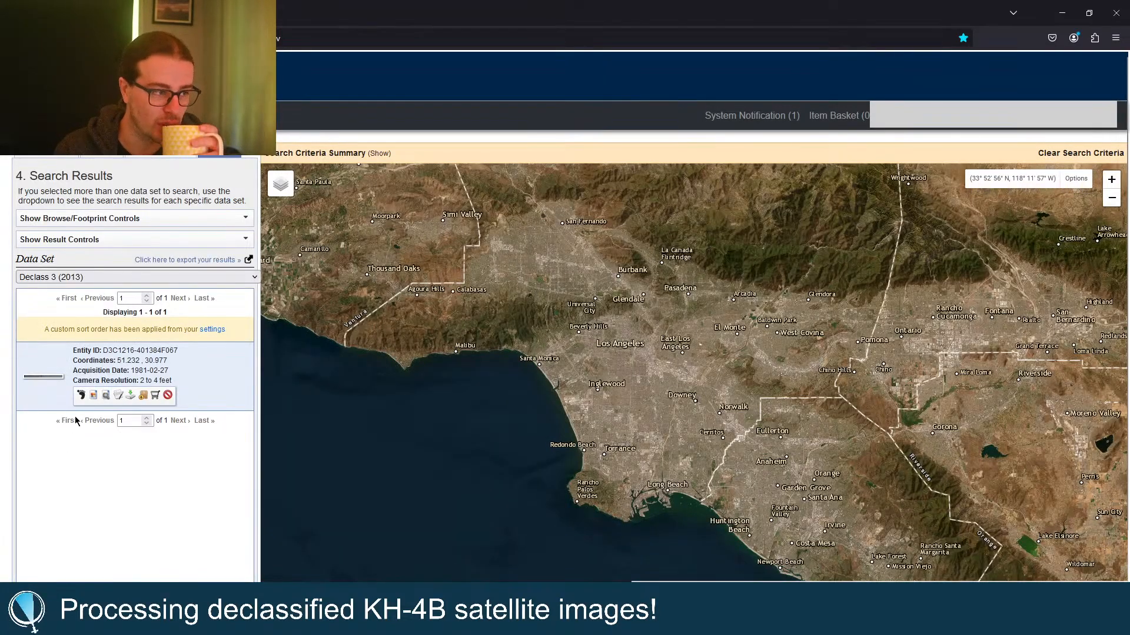
pyautogui.click(81, 396)
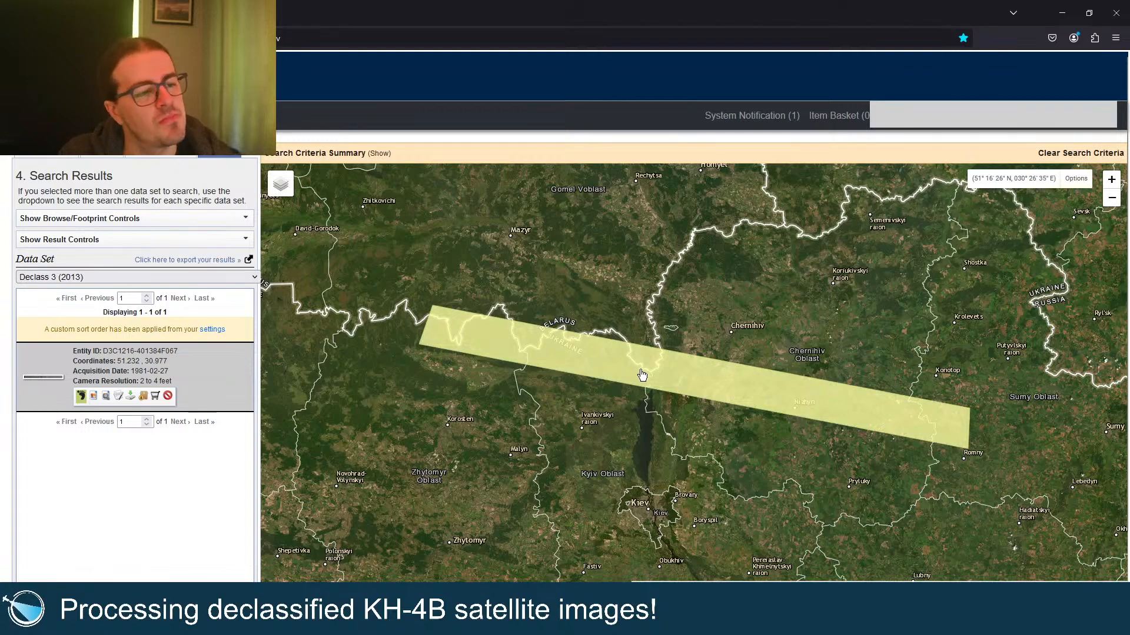
pyautogui.scroll(3, 641, 375)
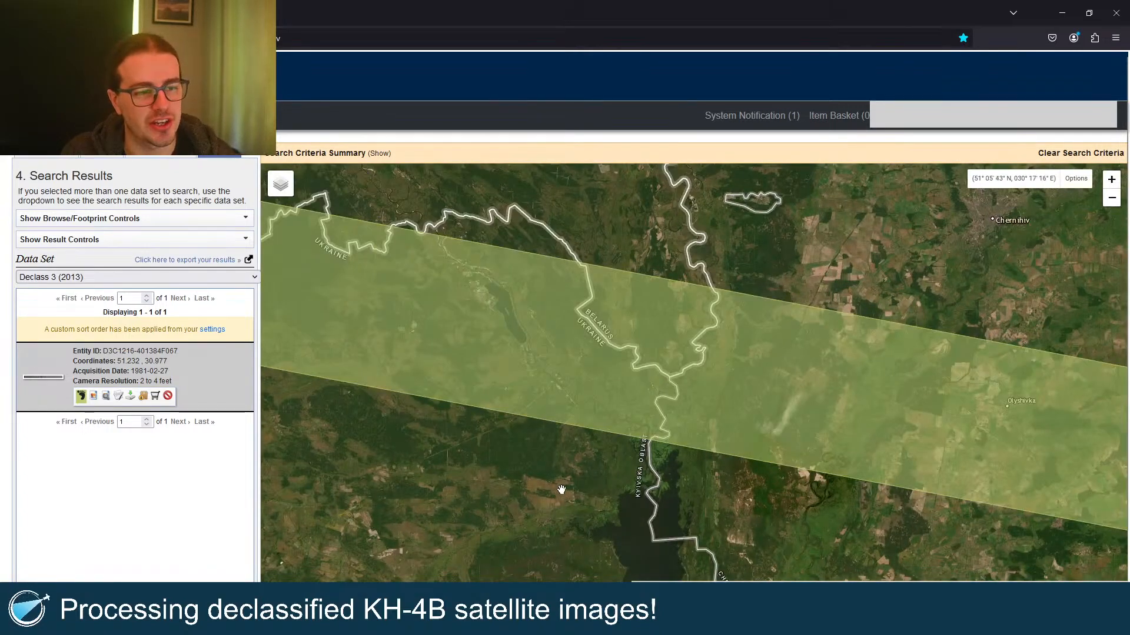
pyautogui.moveTo(520, 446); pyautogui.dragTo(582, 503)
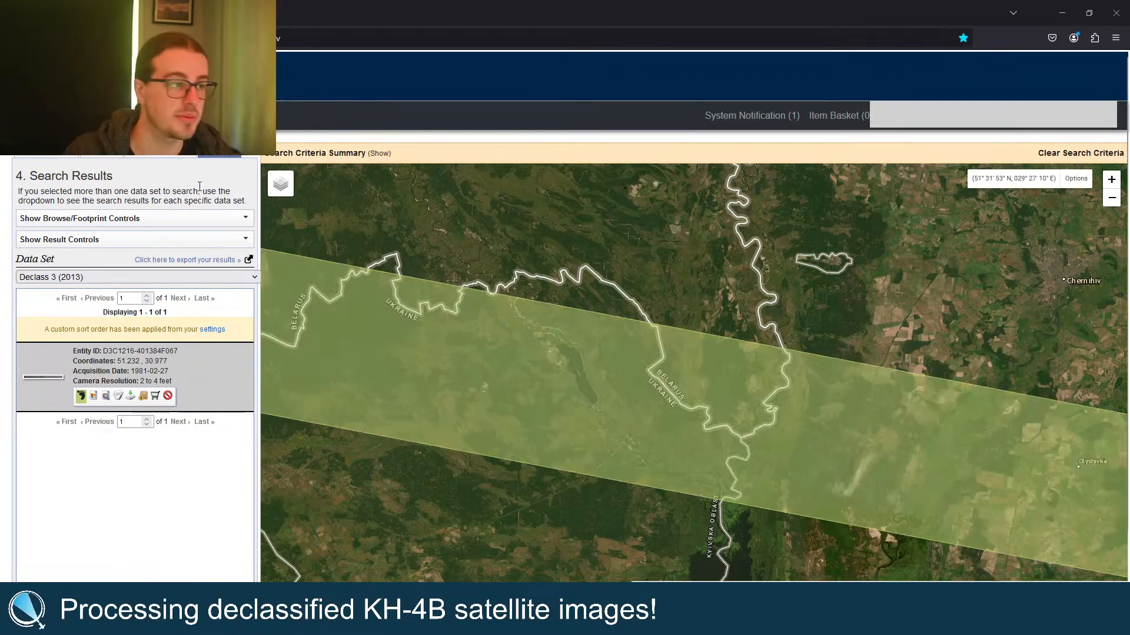
pyautogui.click(186, 152)
pyautogui.moveTo(158, 272); pyautogui.dragTo(35, 274)
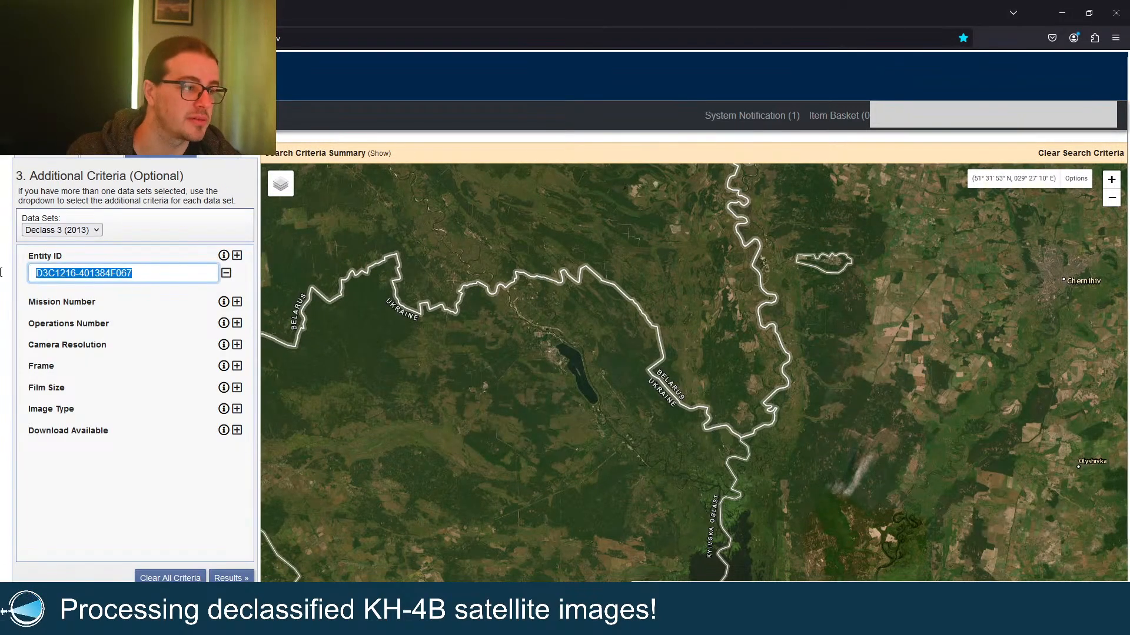
pyautogui.click(235, 577)
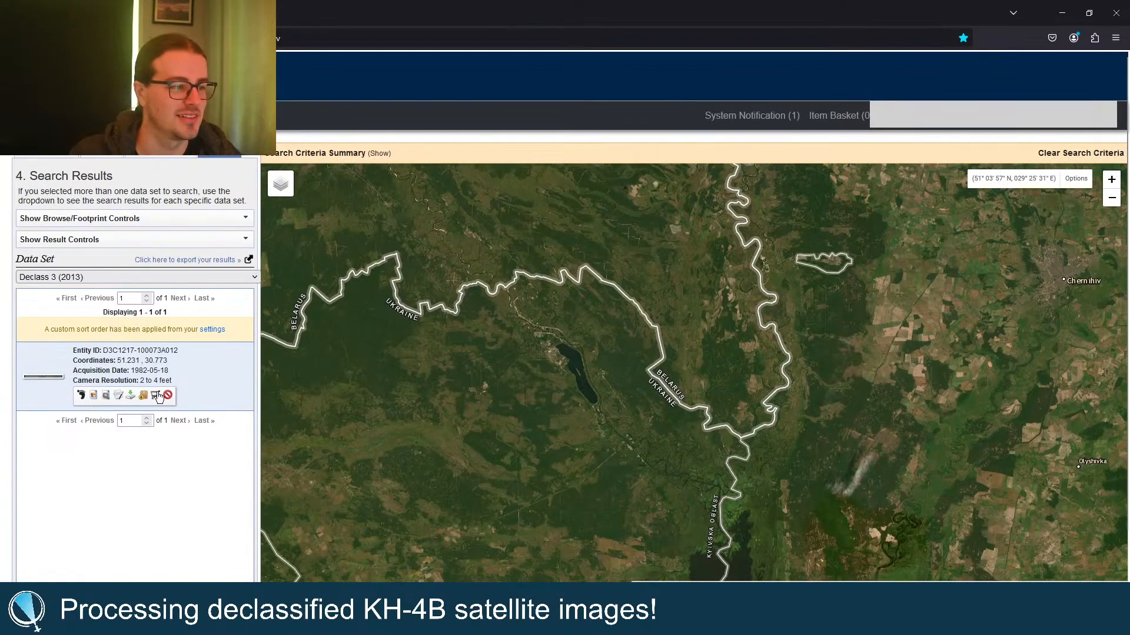
pyautogui.click(82, 395)
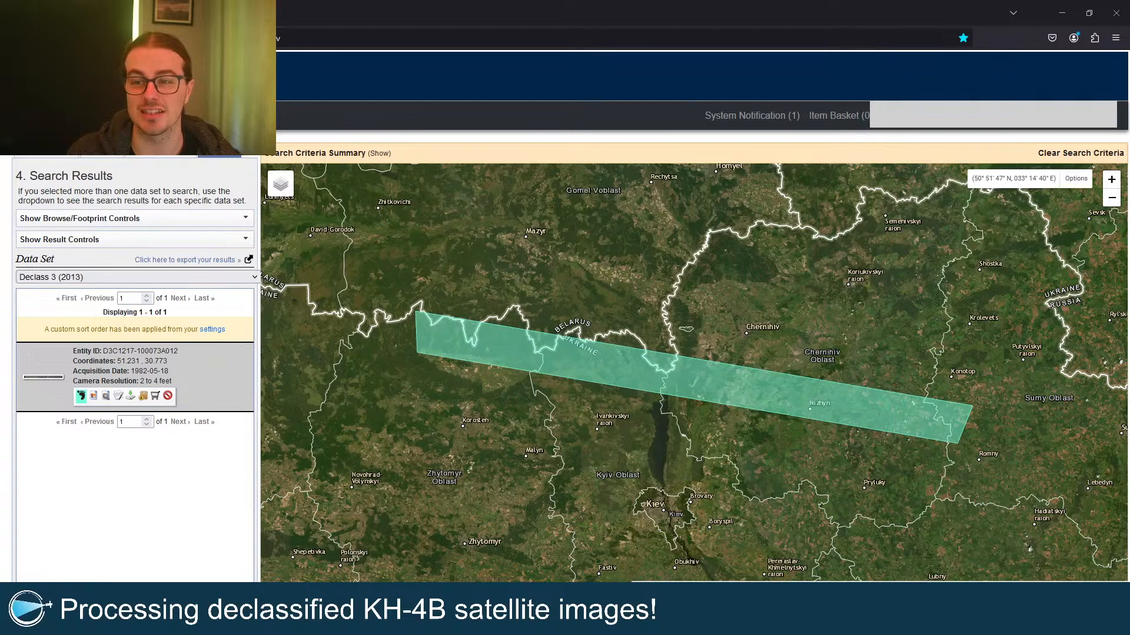
pyautogui.click(101, 151)
pyautogui.click(163, 159)
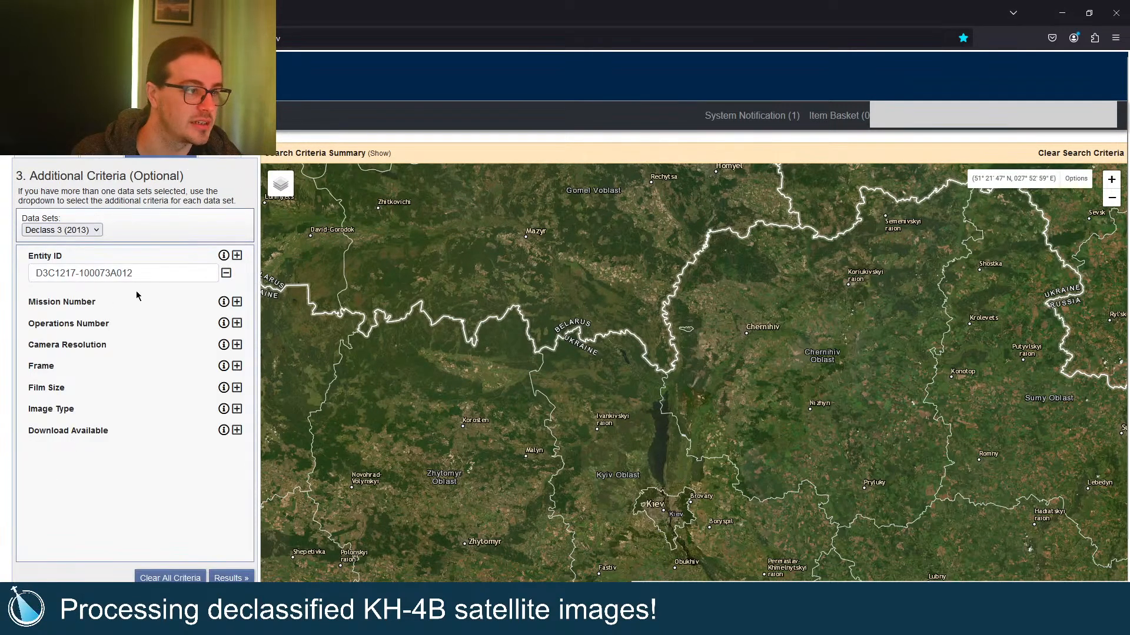
pyautogui.tripleClick(136, 274)
pyautogui.hotkey('ctrl', 'v')
pyautogui.click(226, 576)
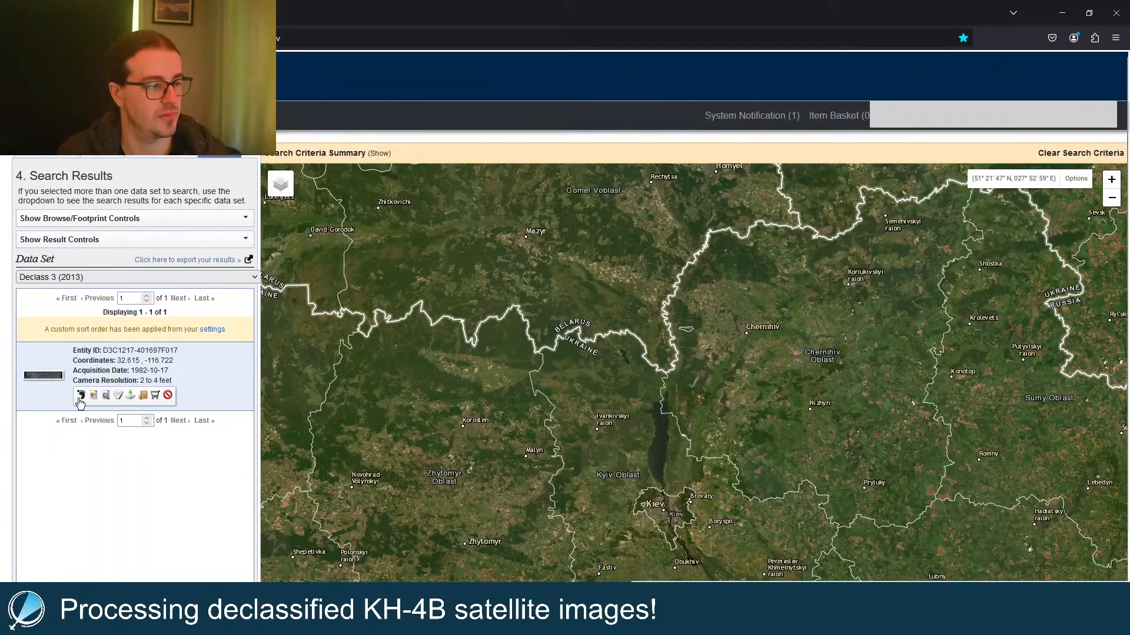
pyautogui.click(80, 395)
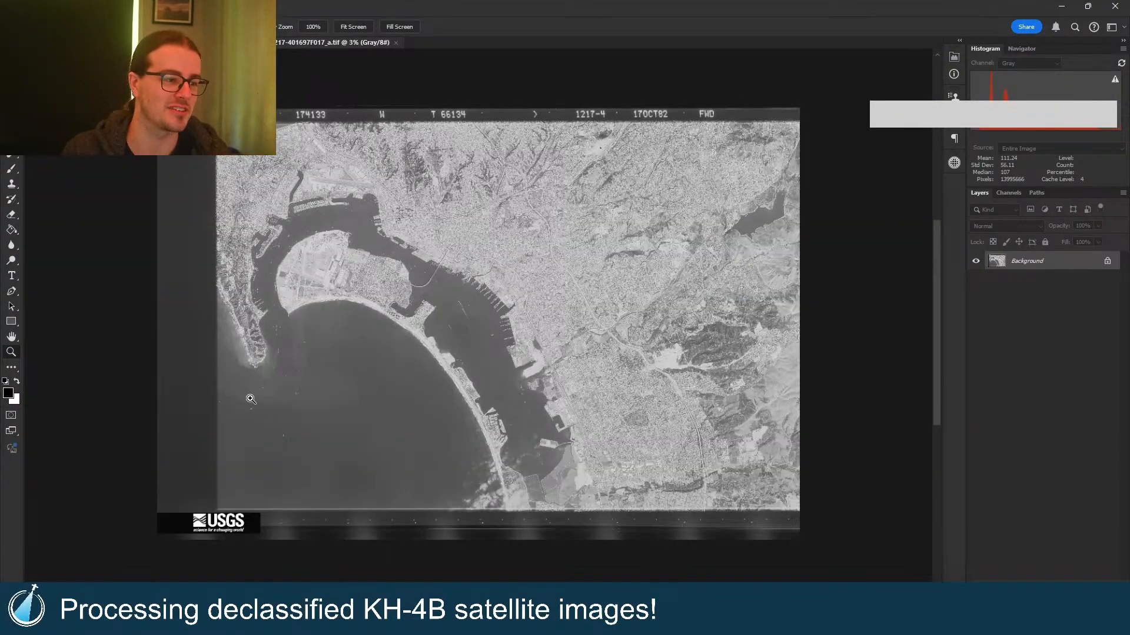
# Step: In Photoshop, examine the 401697F017_a.tif scan from the coastal headland to the harbour, inspecting the docked aircraft carrier up close
pyautogui.moveTo(251, 399); pyautogui.dragTo(351, 386)
pyautogui.moveTo(484, 205); pyautogui.dragTo(557, 521)
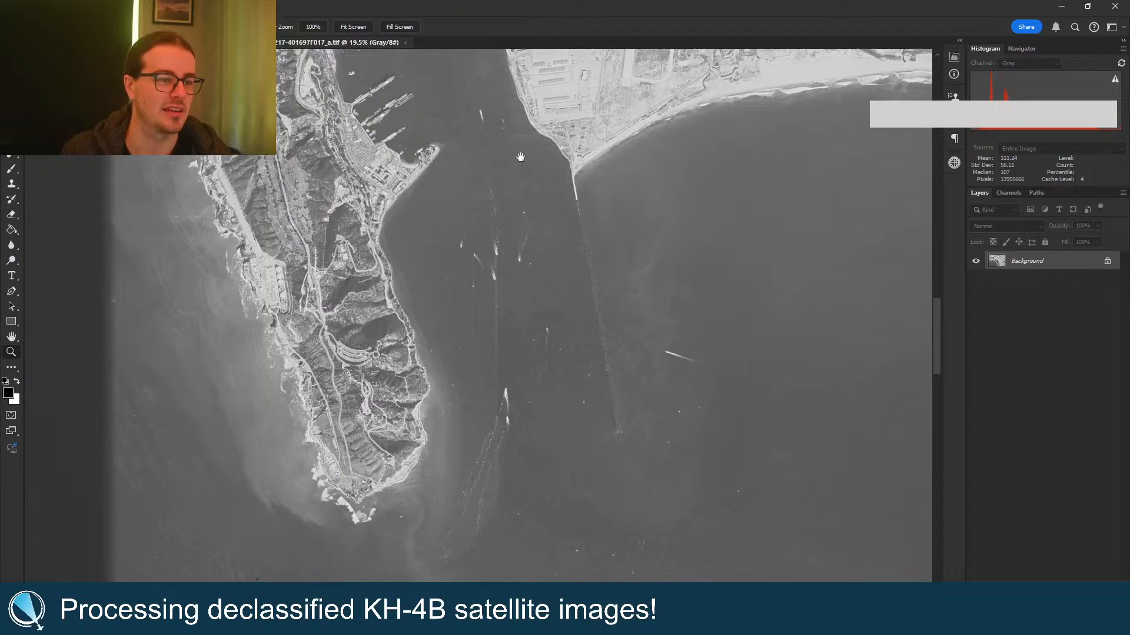
pyautogui.moveTo(521, 157); pyautogui.dragTo(548, 440)
pyautogui.moveTo(521, 272); pyautogui.dragTo(438, 493)
pyautogui.moveTo(480, 246); pyautogui.dragTo(214, 310)
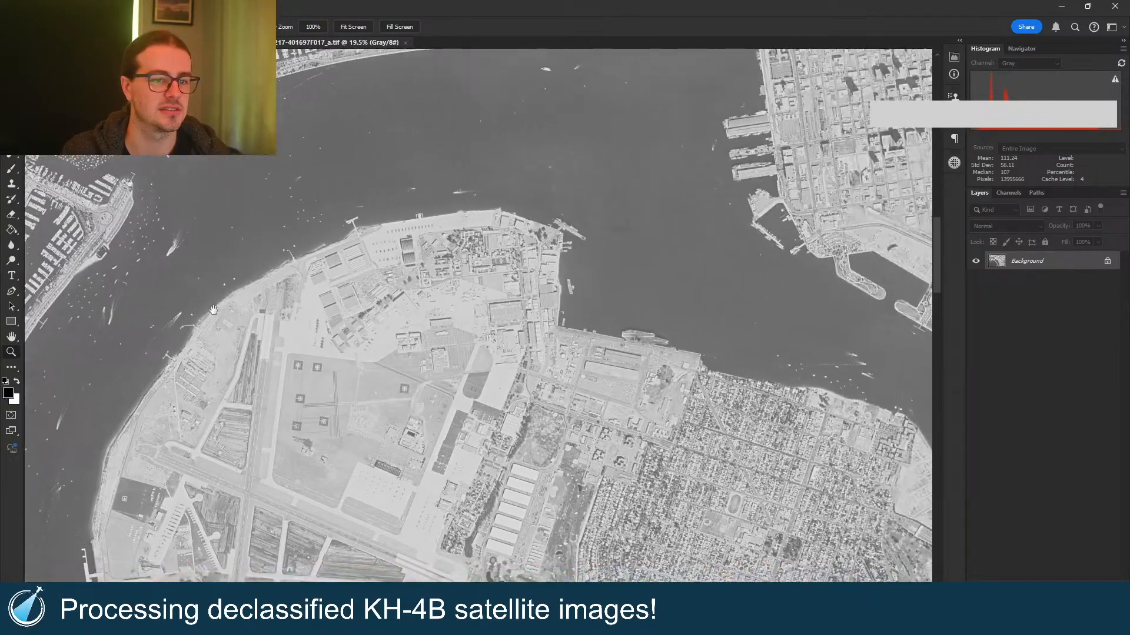
pyautogui.moveTo(683, 345); pyautogui.dragTo(776, 335)
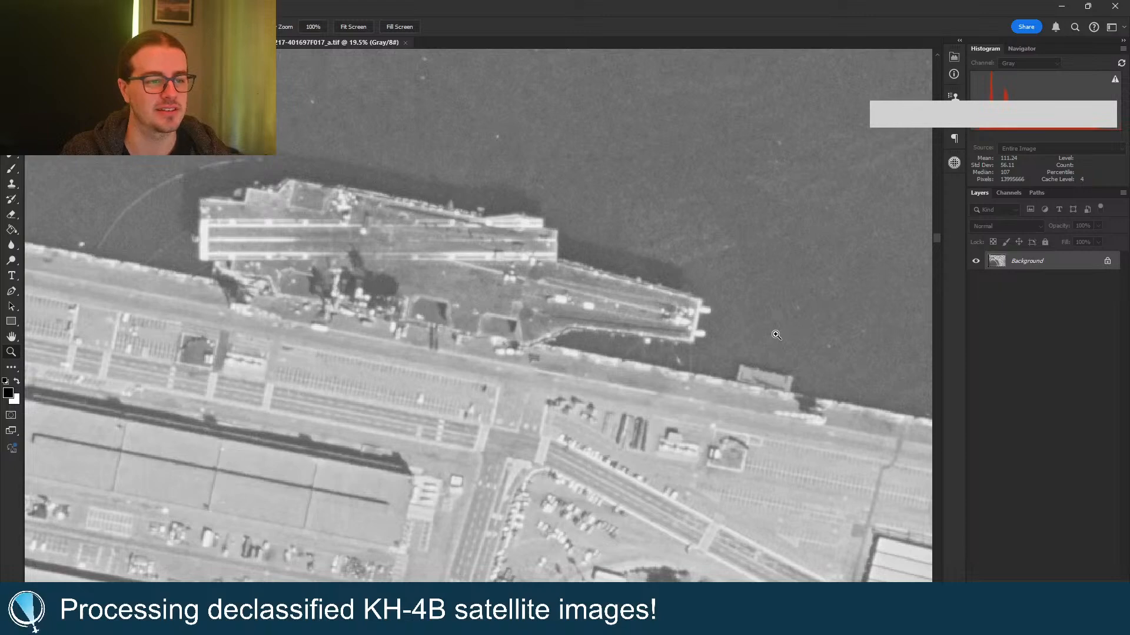
pyautogui.moveTo(414, 261); pyautogui.dragTo(424, 319)
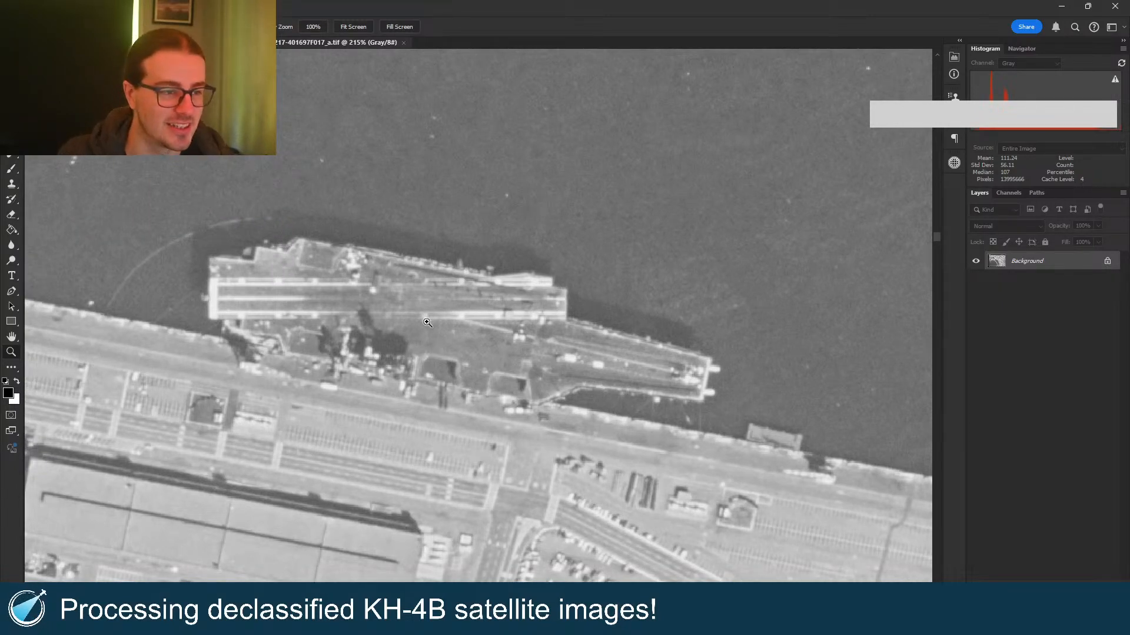
pyautogui.moveTo(294, 260); pyautogui.dragTo(229, 265)
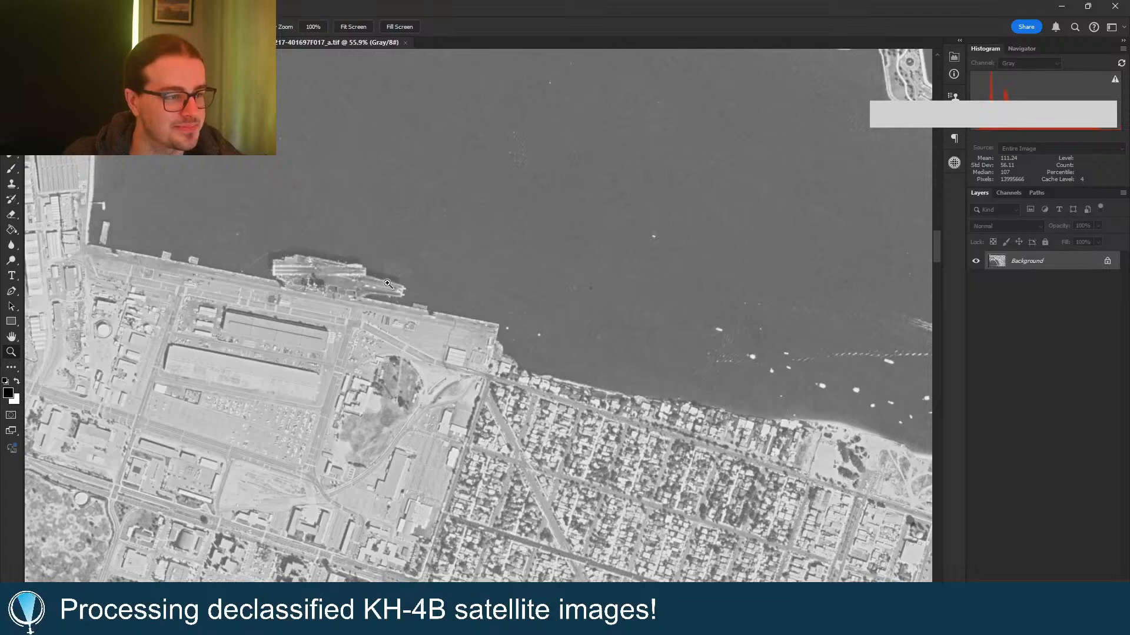
pyautogui.moveTo(387, 283); pyautogui.dragTo(482, 293)
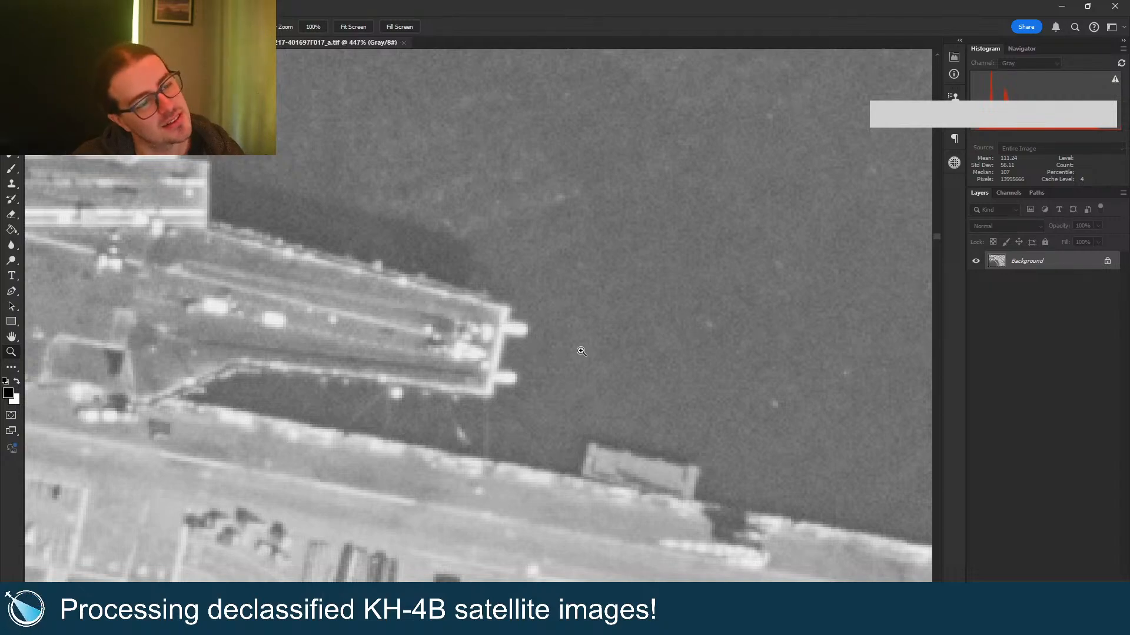
# Step: Examine the island, bridge, naval piers and full frame of the 401697F017_a.tif scan, then close the image
pyautogui.moveTo(532, 320); pyautogui.dragTo(311, 269)
pyautogui.scroll(-3, 310, 269)
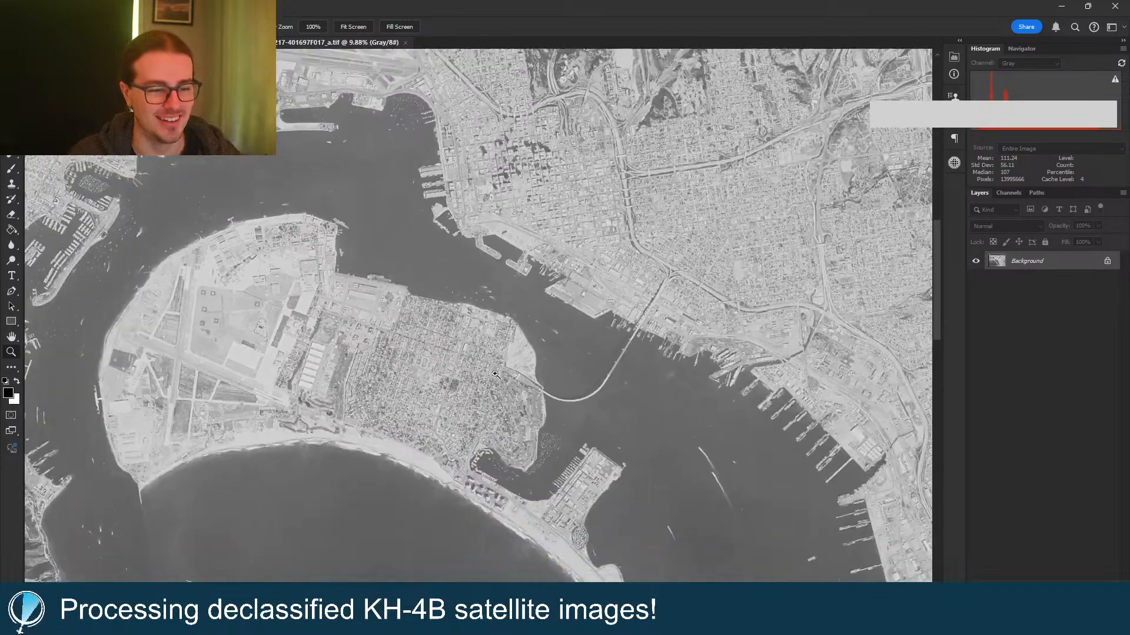
pyautogui.scroll(-4, 423, 230)
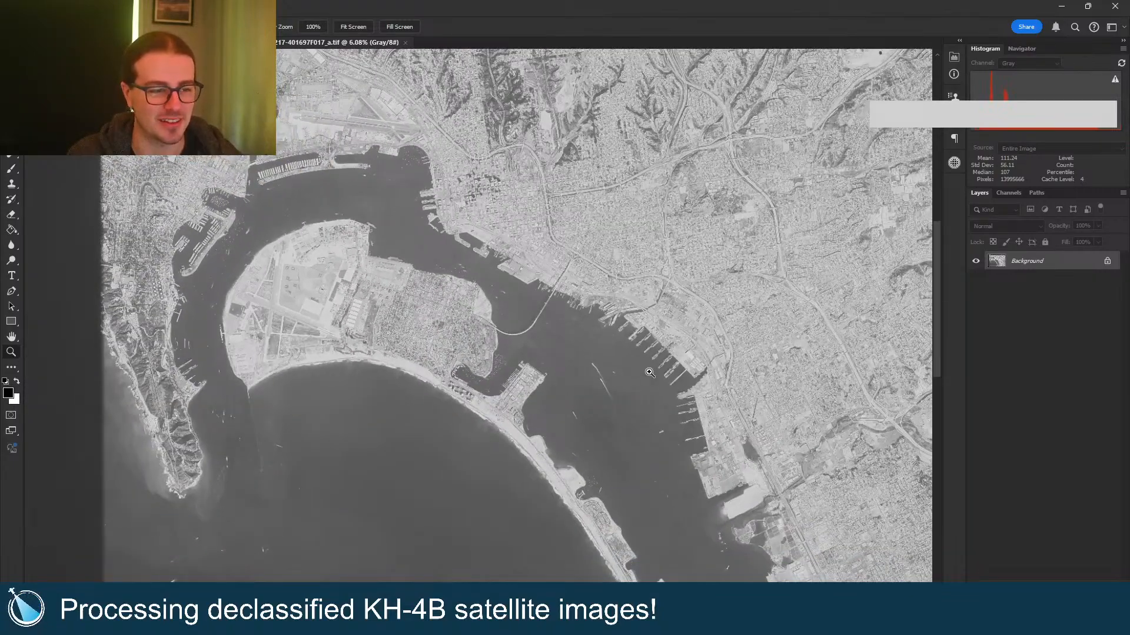
pyautogui.scroll(4, 618, 311)
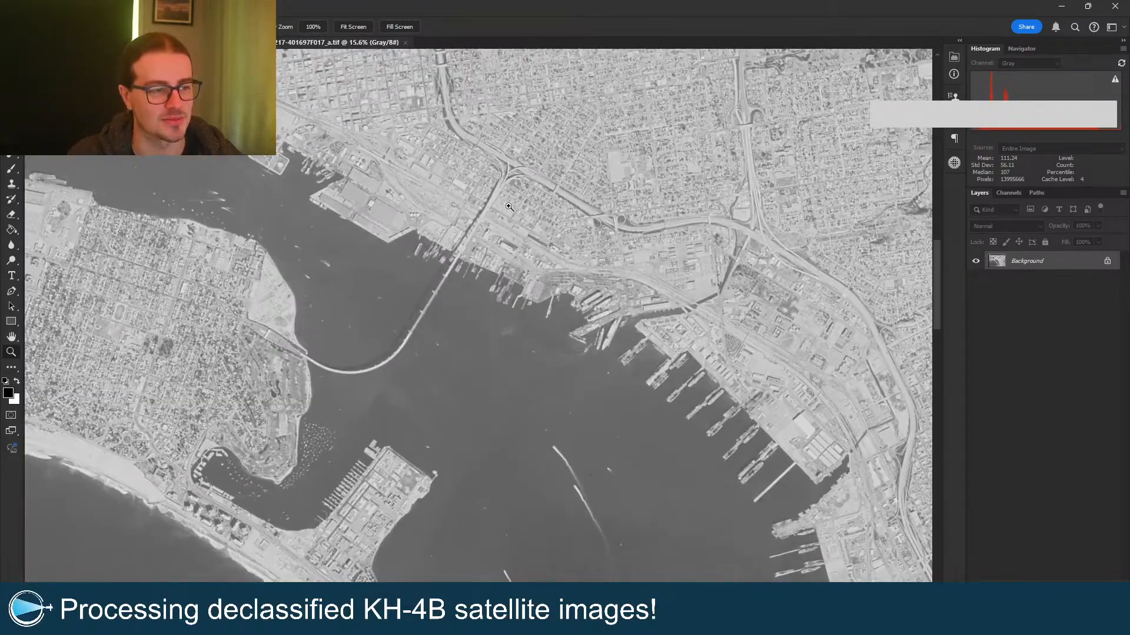
pyautogui.scroll(-5, 512, 209)
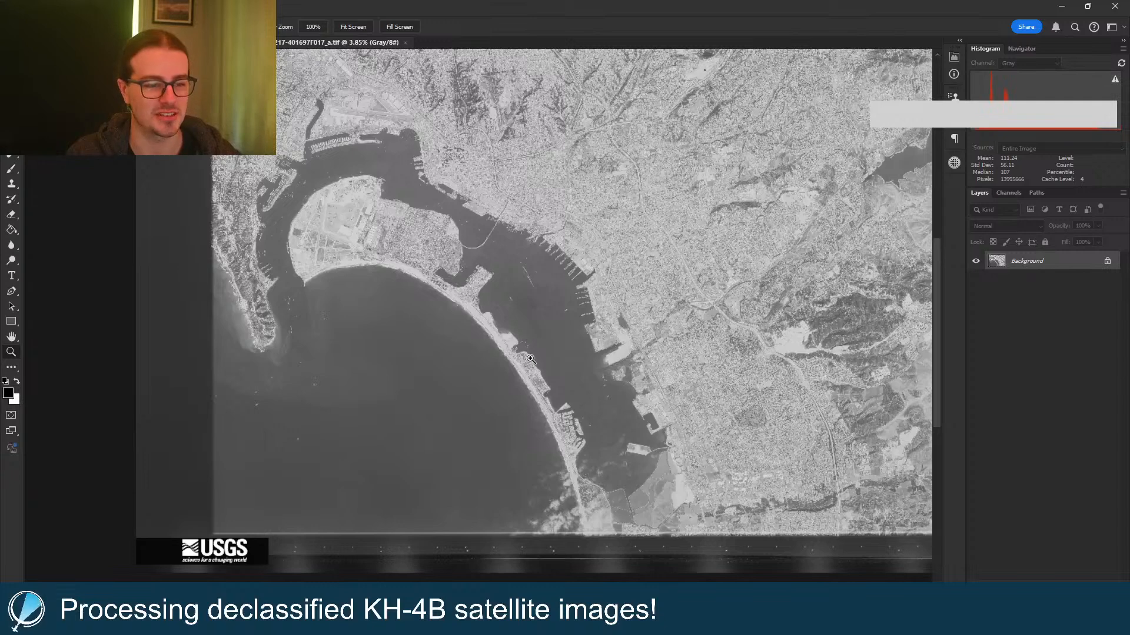
pyautogui.scroll(-2, 530, 356)
pyautogui.rightClick(532, 337)
pyautogui.click(534, 334)
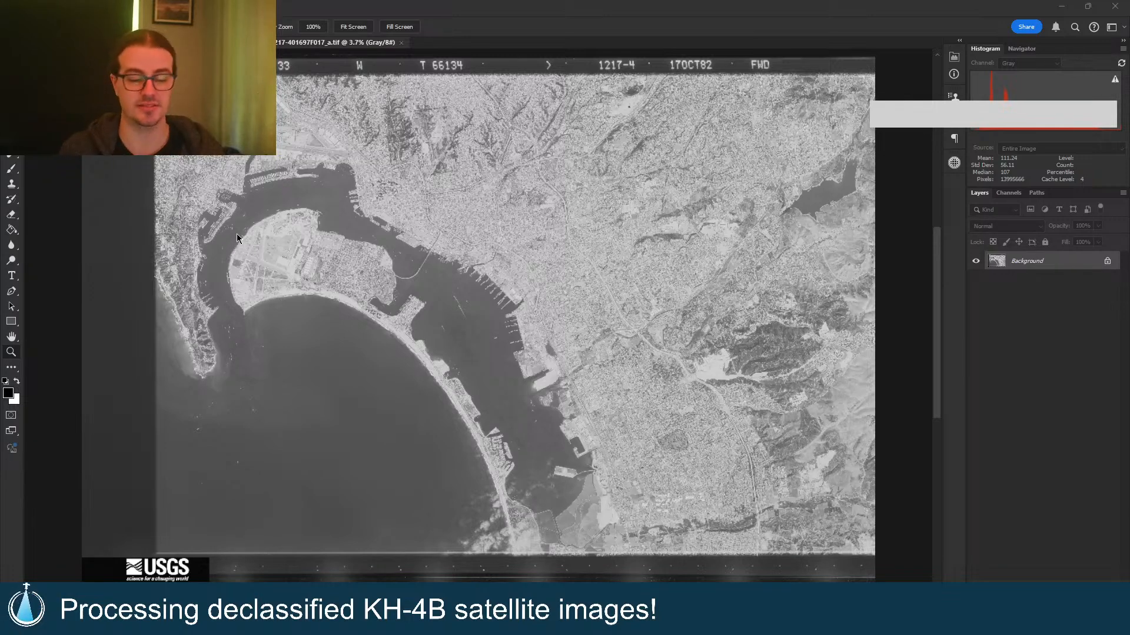
pyautogui.click(402, 43)
pyautogui.click(1054, 4)
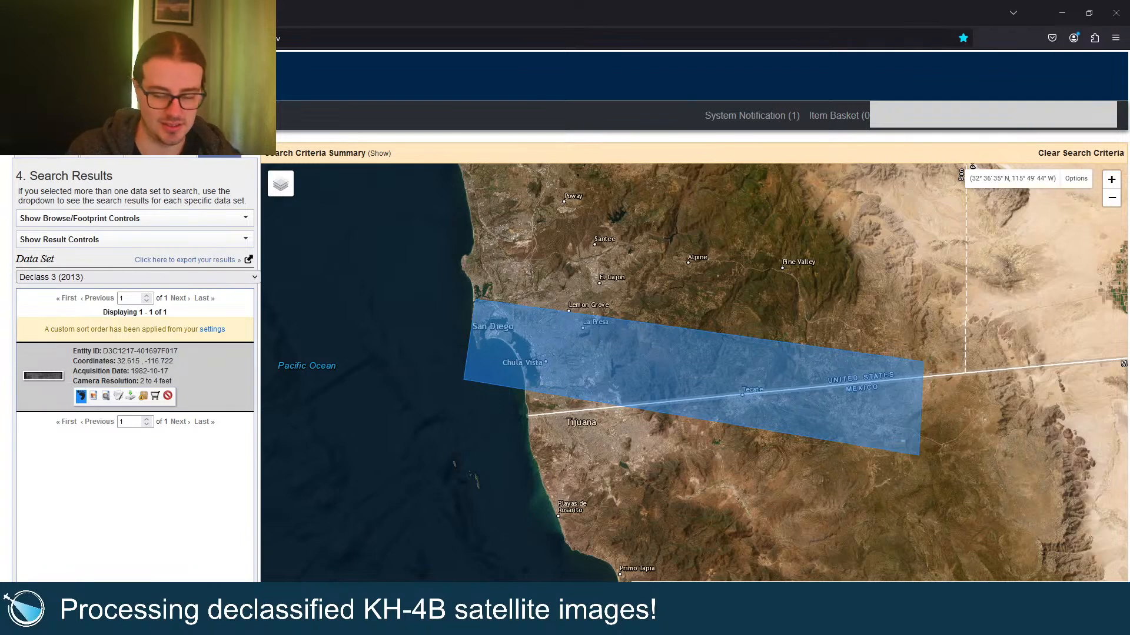
pyautogui.click(160, 150)
pyautogui.click(146, 267)
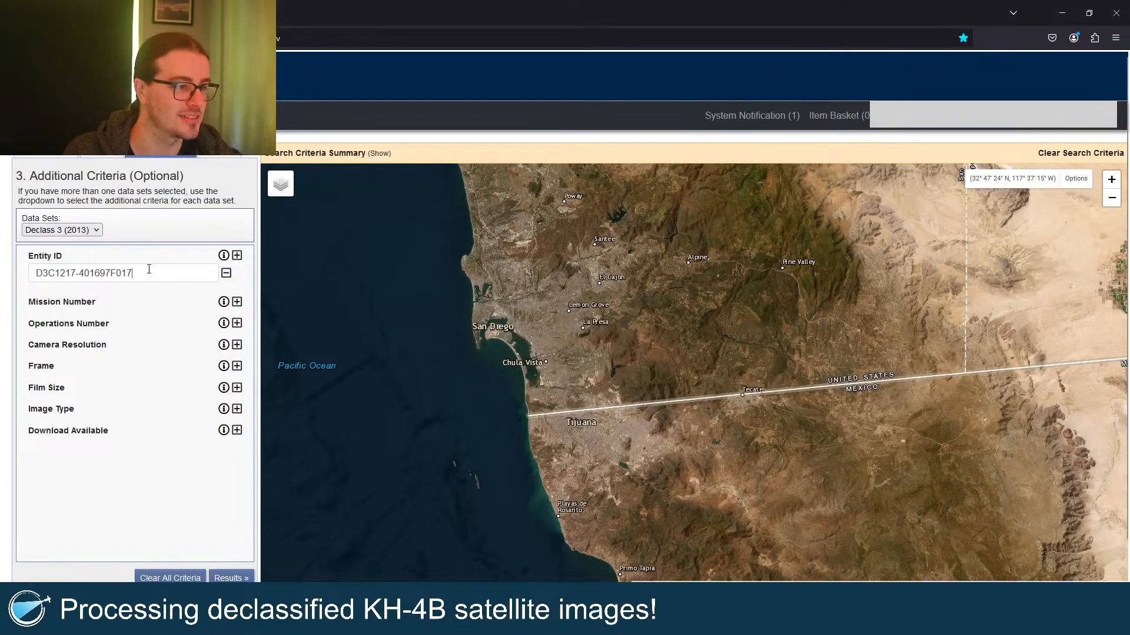
pyautogui.hotkey('ctrl', 'a')
pyautogui.hotkey('ctrl', 'v')
pyautogui.click(233, 572)
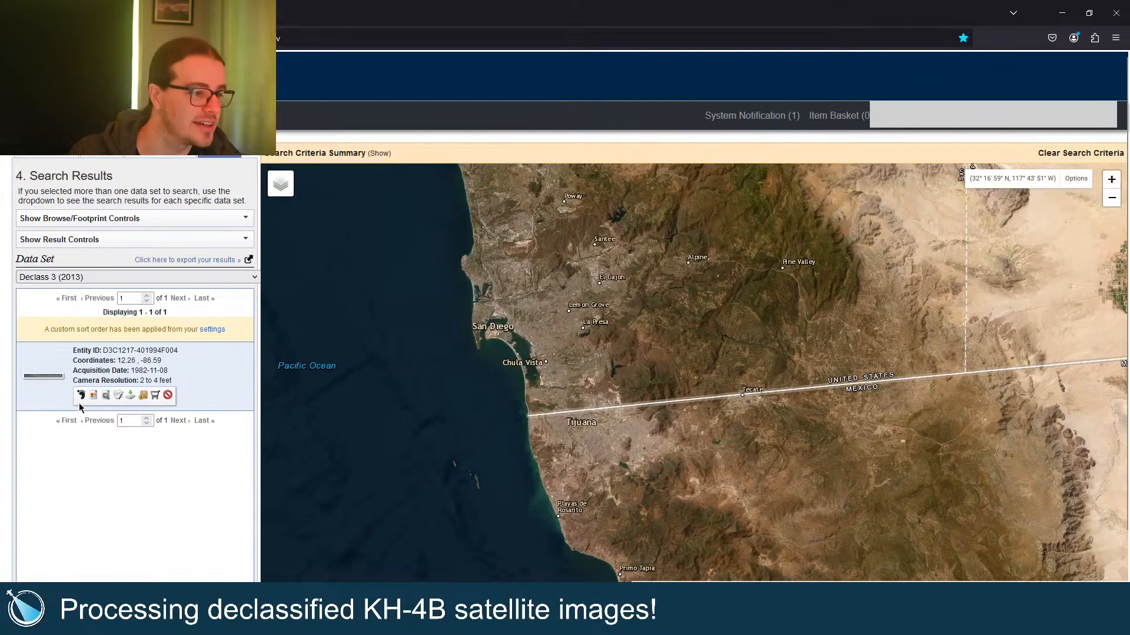
pyautogui.click(81, 396)
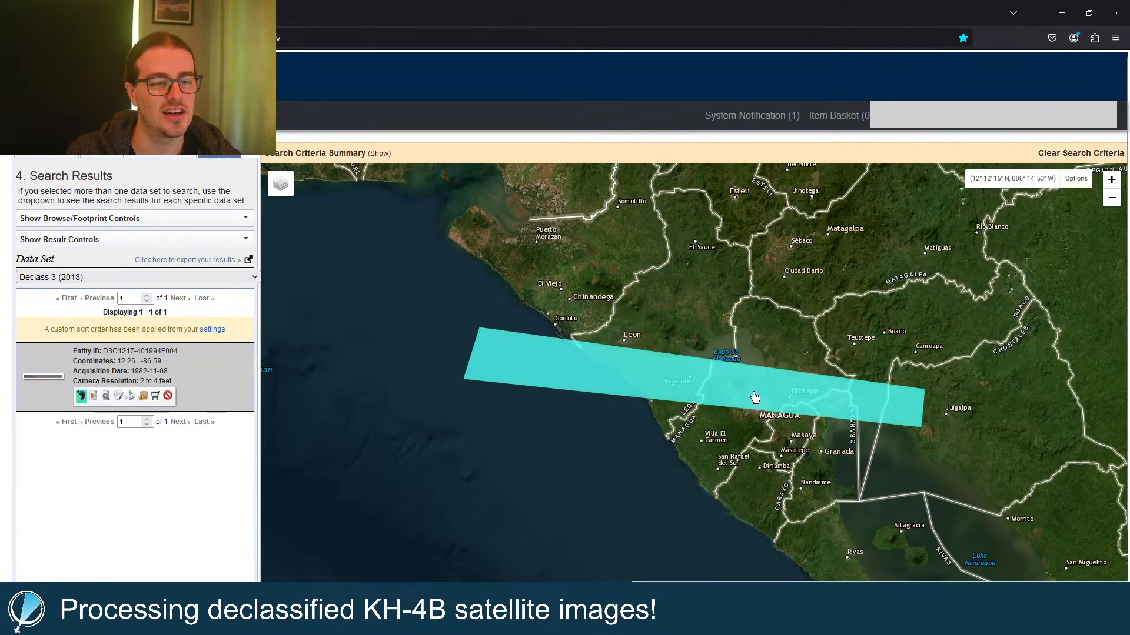
# Step: Inspect the scene's coverage across Nicaragua, then hide its footprint to view the Managua area underneath
pyautogui.scroll(-2, 755, 398)
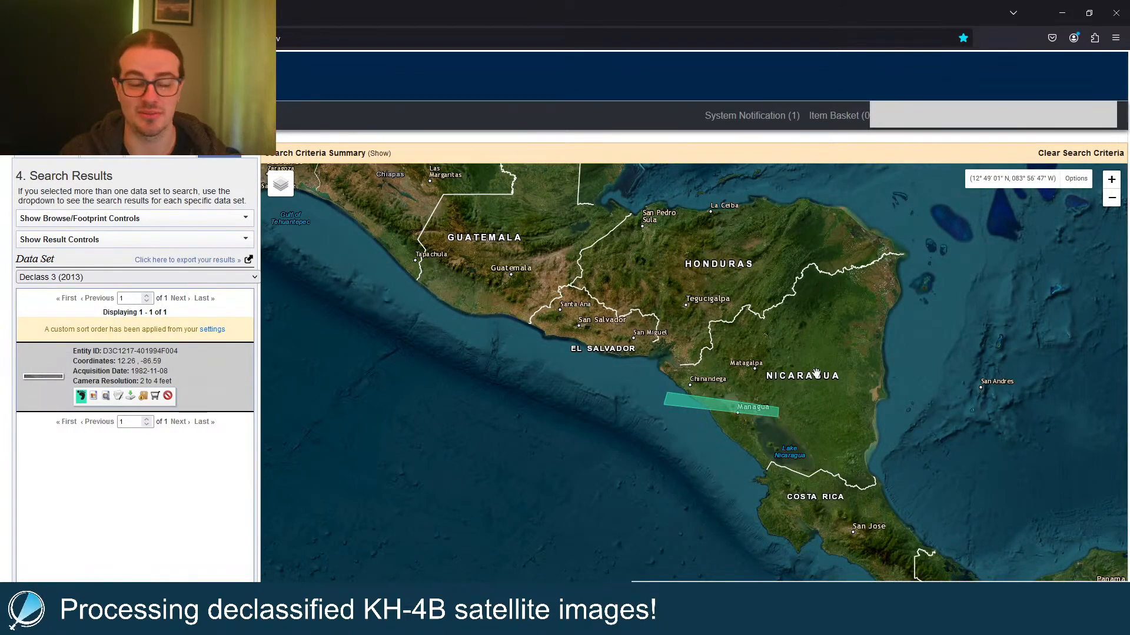
pyautogui.scroll(3, 746, 410)
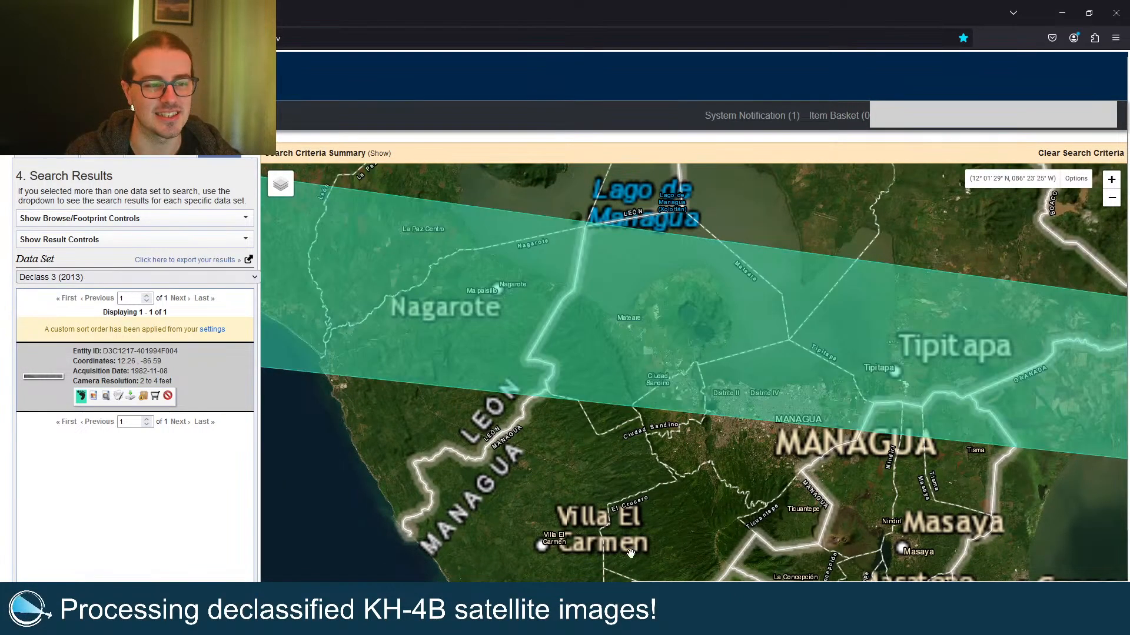
pyautogui.scroll(-2, 650, 489)
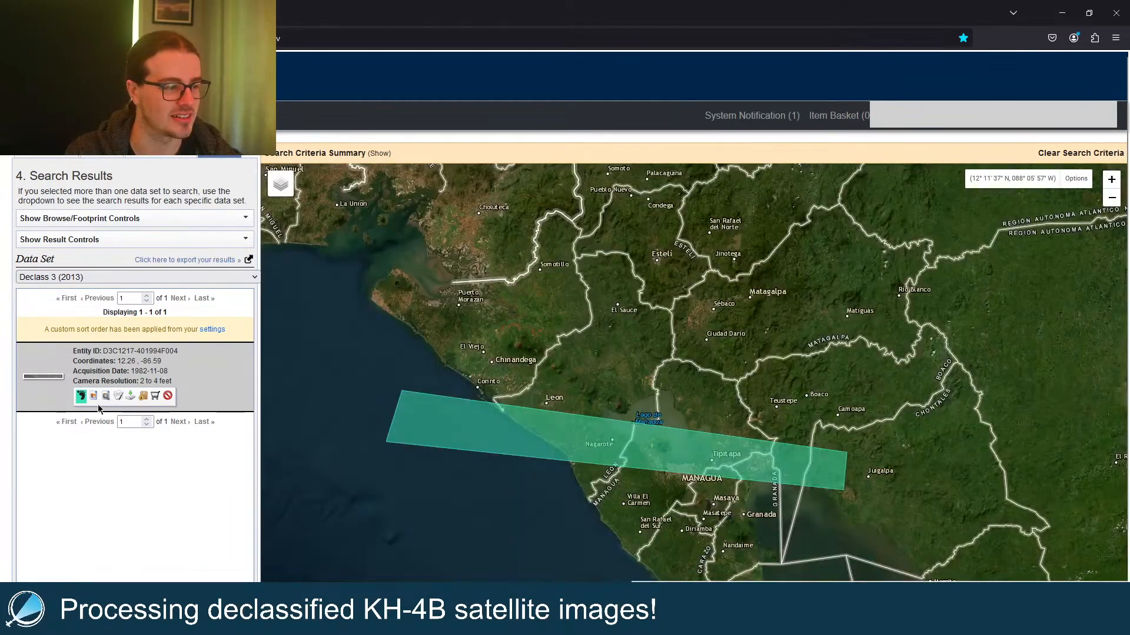
pyautogui.click(80, 395)
pyautogui.scroll(2, 538, 475)
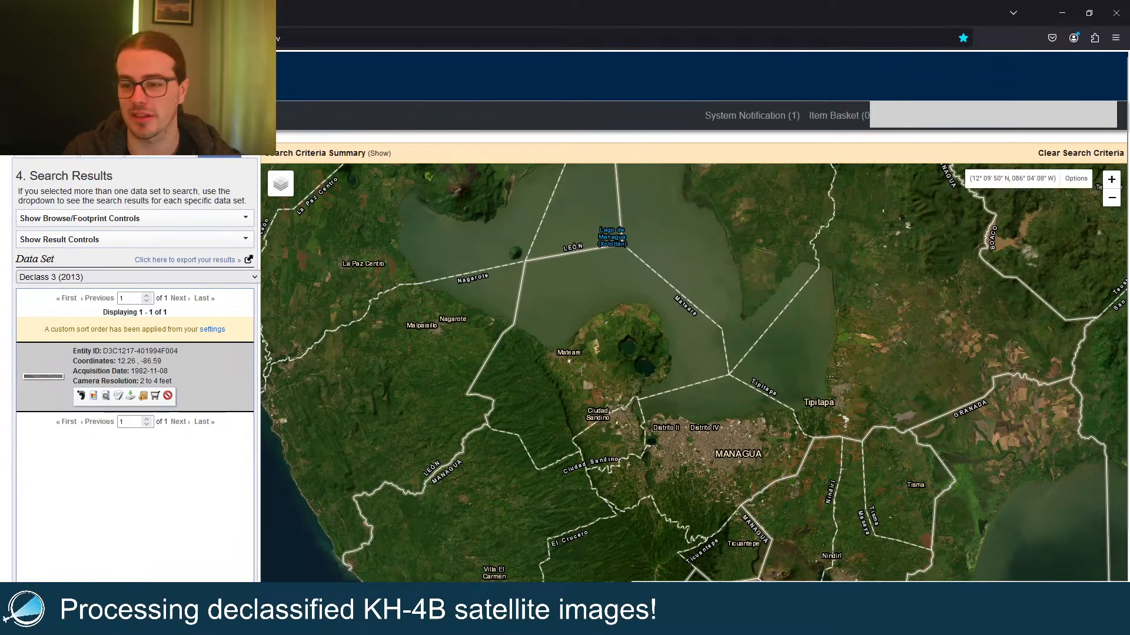
pyautogui.click(134, 369)
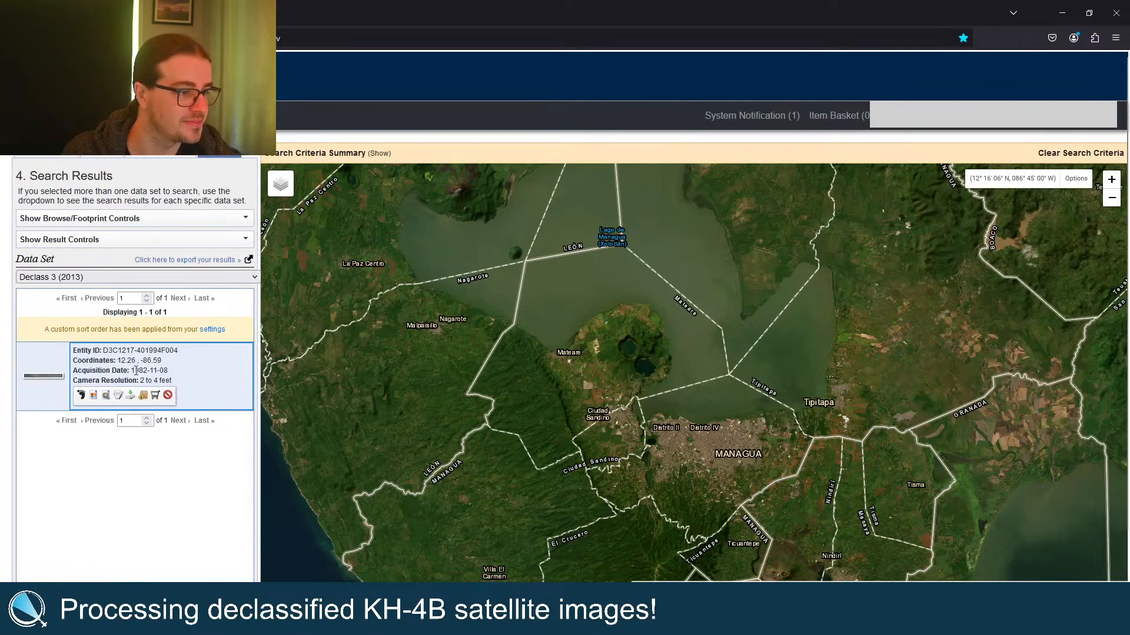
pyautogui.moveTo(130, 370); pyautogui.dragTo(167, 370)
pyautogui.click(151, 370)
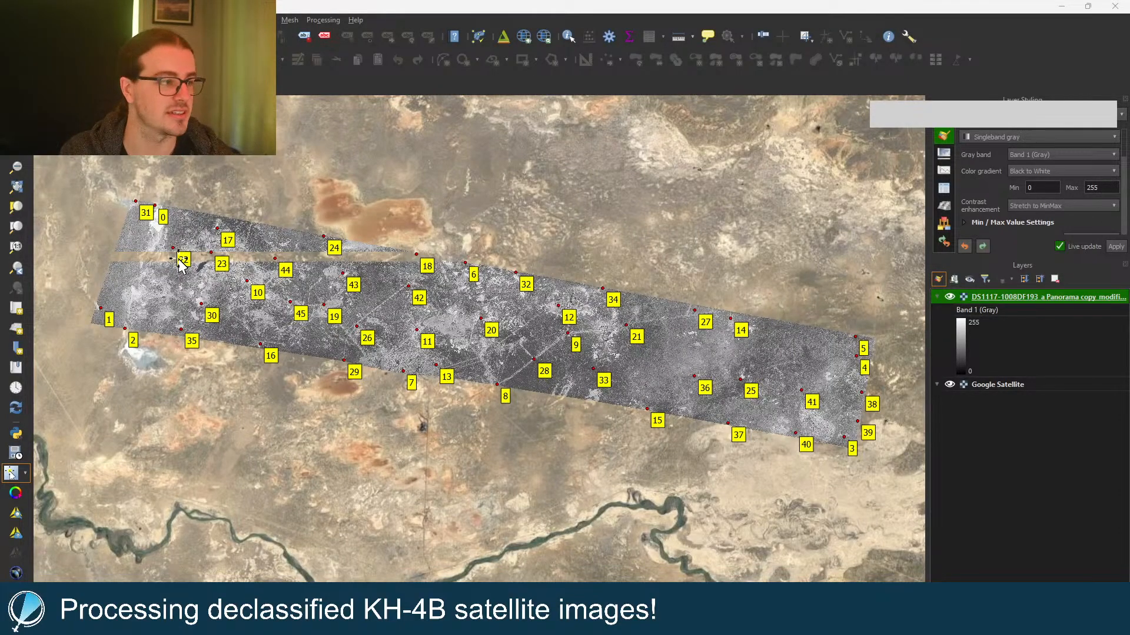
# Step: In QGIS, compare the georeferenced DS1117-1008DF193_a panorama with Google Satellite around control point 13 by toggling the raster layer's visibility
pyautogui.scroll(2, 424, 360)
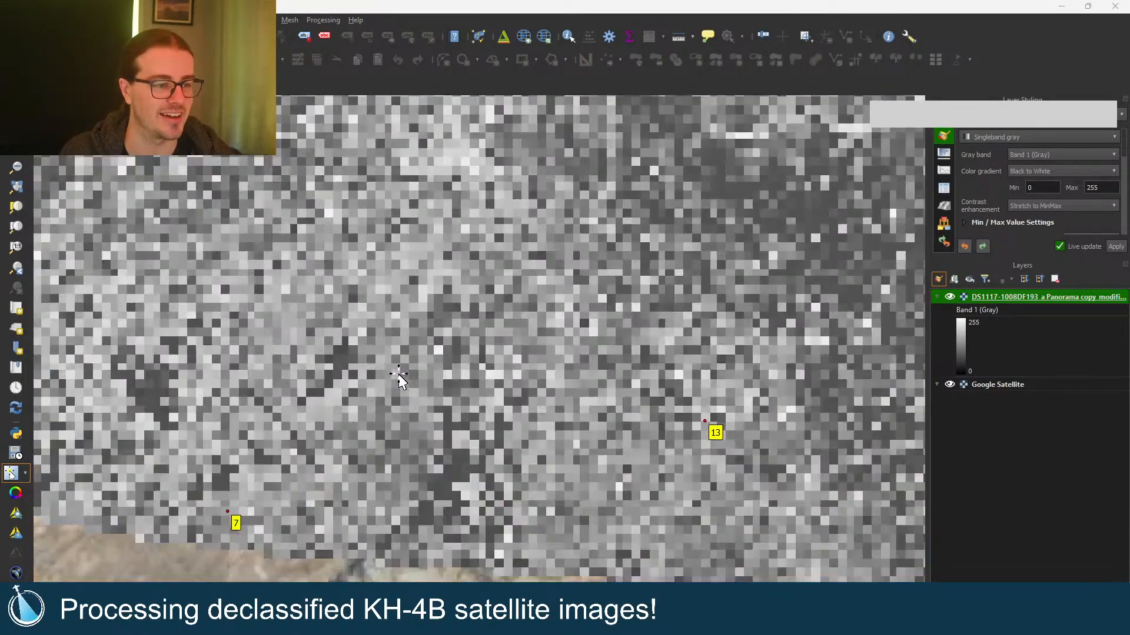
pyautogui.scroll(2, 397, 379)
pyautogui.scroll(2, 702, 453)
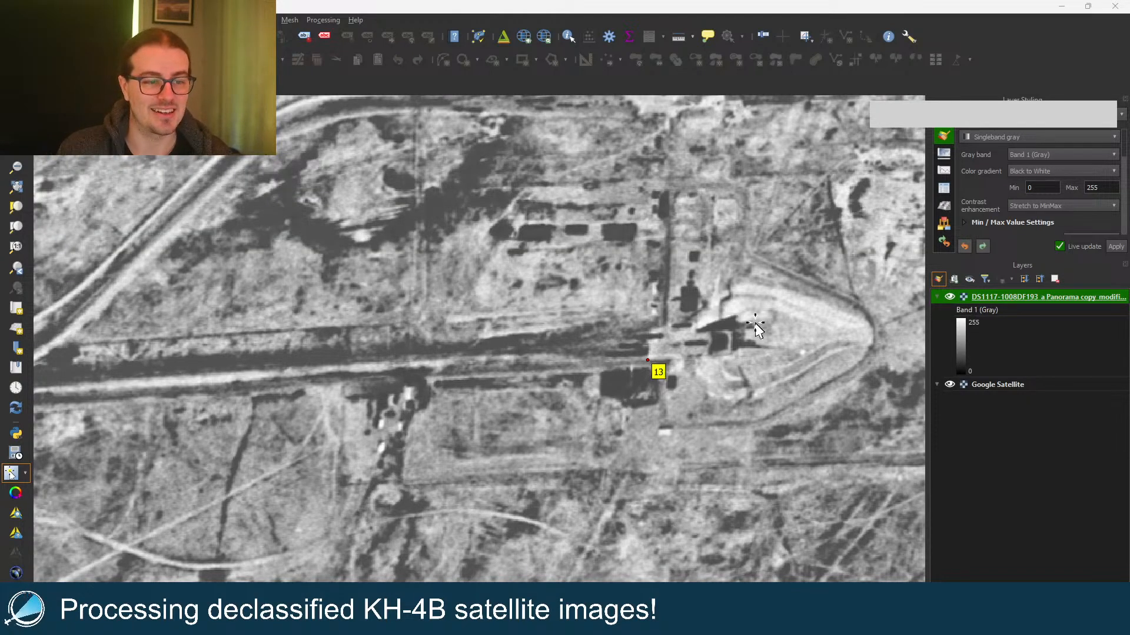
pyautogui.click(949, 296)
pyautogui.click(948, 296)
pyautogui.click(949, 296)
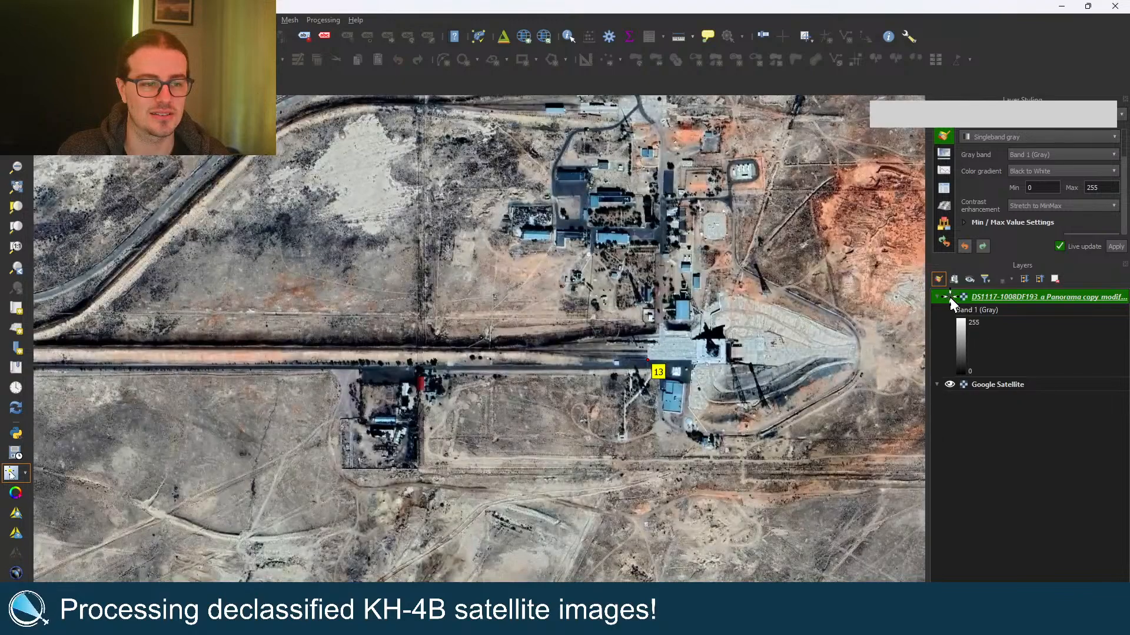
pyautogui.click(949, 296)
pyautogui.scroll(-2, 758, 315)
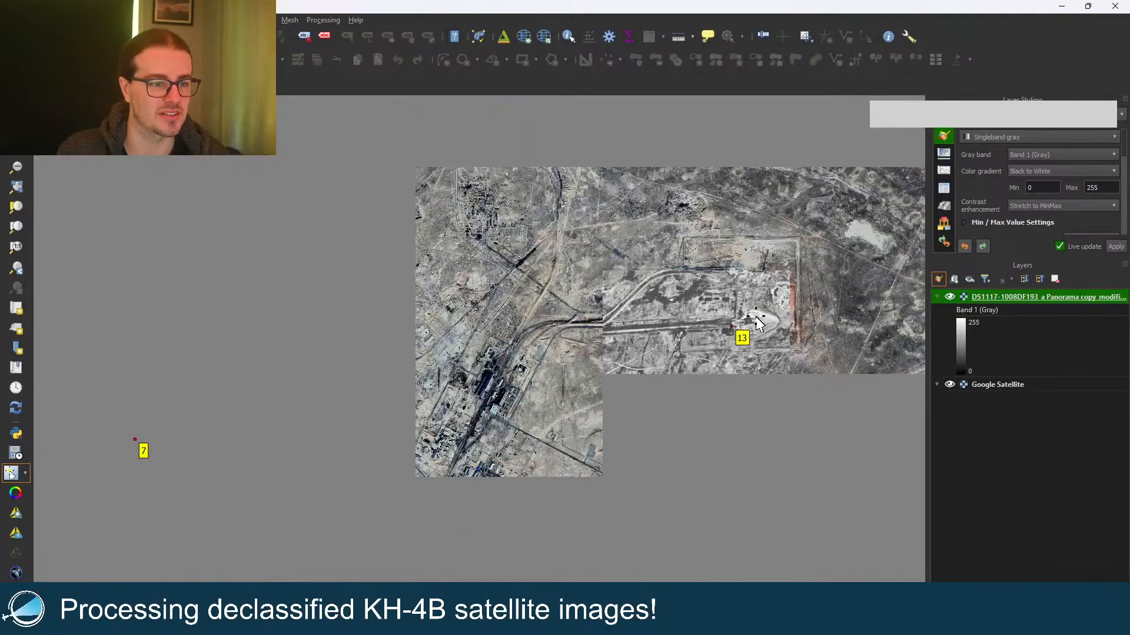
# Step: Inspect the area around control point 7, dismiss the raster read error, and zoom to the panorama layer's full extent
pyautogui.moveTo(553, 371); pyautogui.dragTo(595, 302)
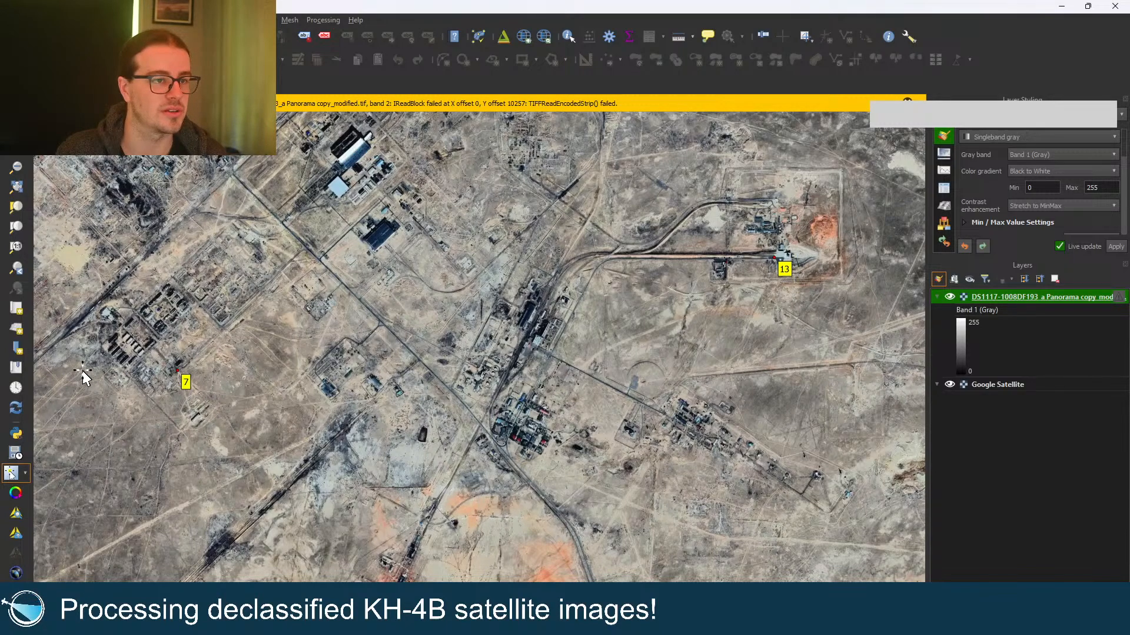
pyautogui.scroll(1, 77, 374)
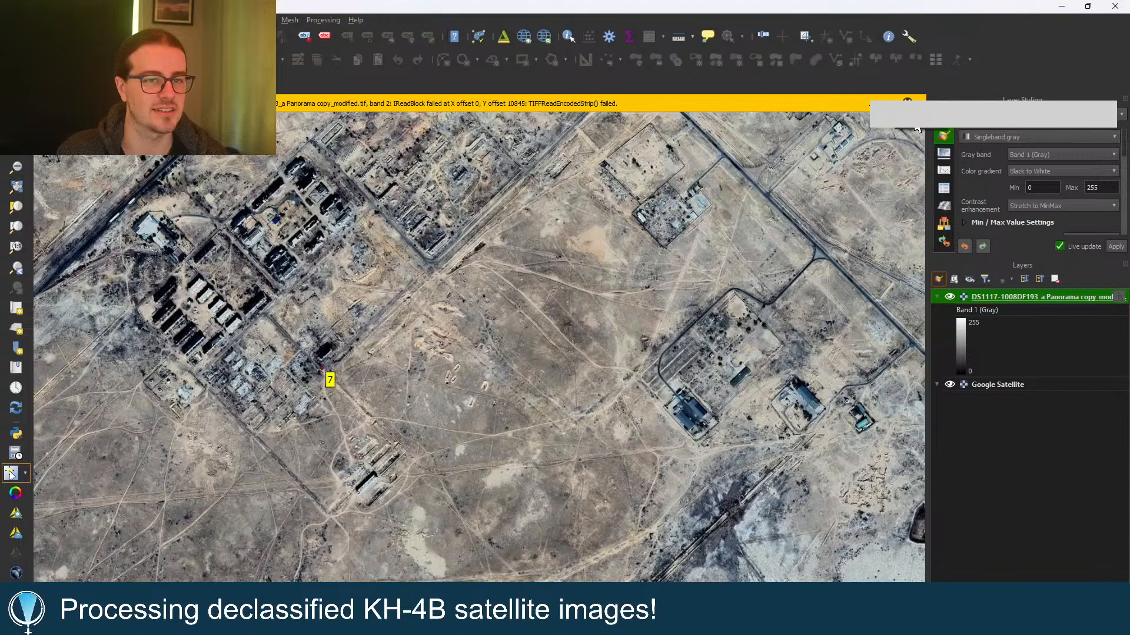
pyautogui.click(906, 101)
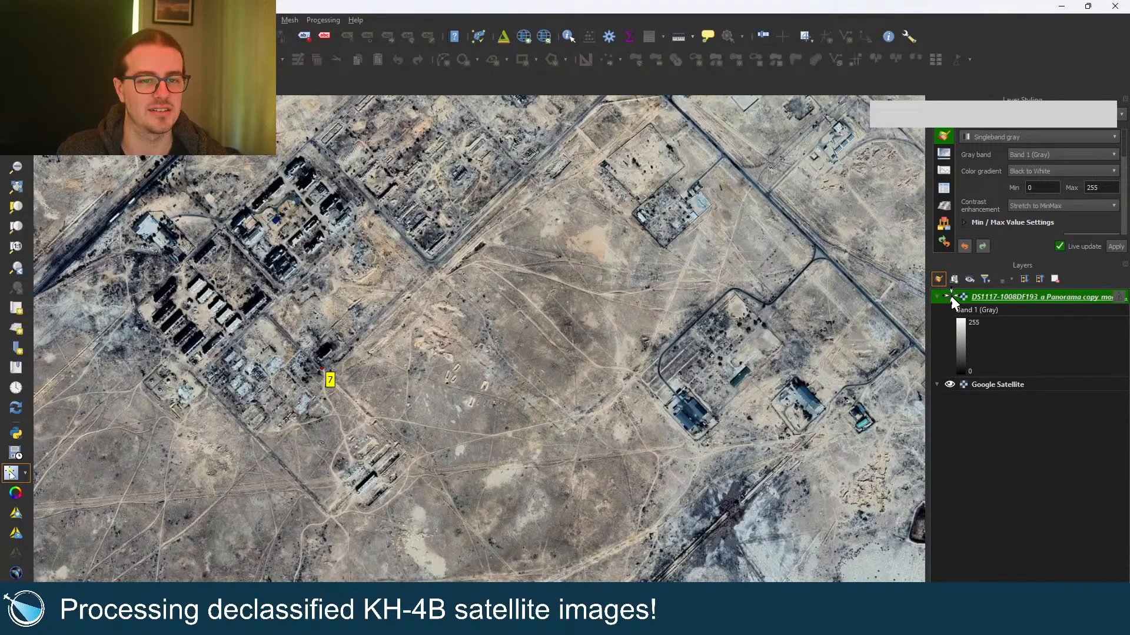
pyautogui.rightClick(999, 296)
pyautogui.click(1002, 301)
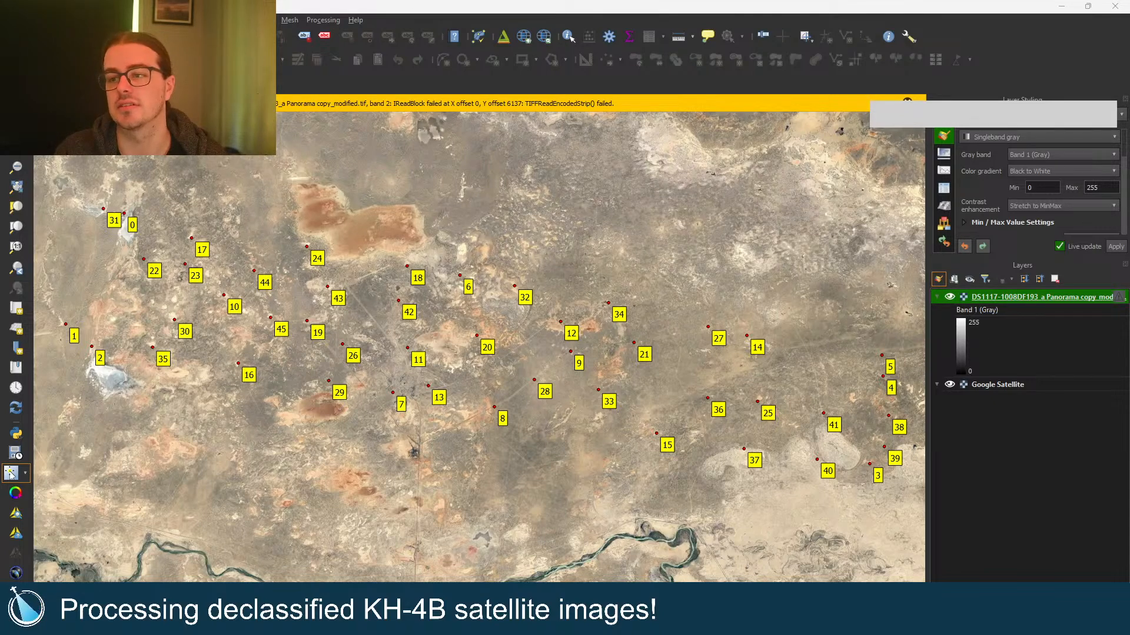
# Step: Try adding DS1117-1008DF193_a Panorama copy_modified.tif to the project again and read its layer error details
pyautogui.moveTo(1129, 376); pyautogui.dragTo(605, 376)
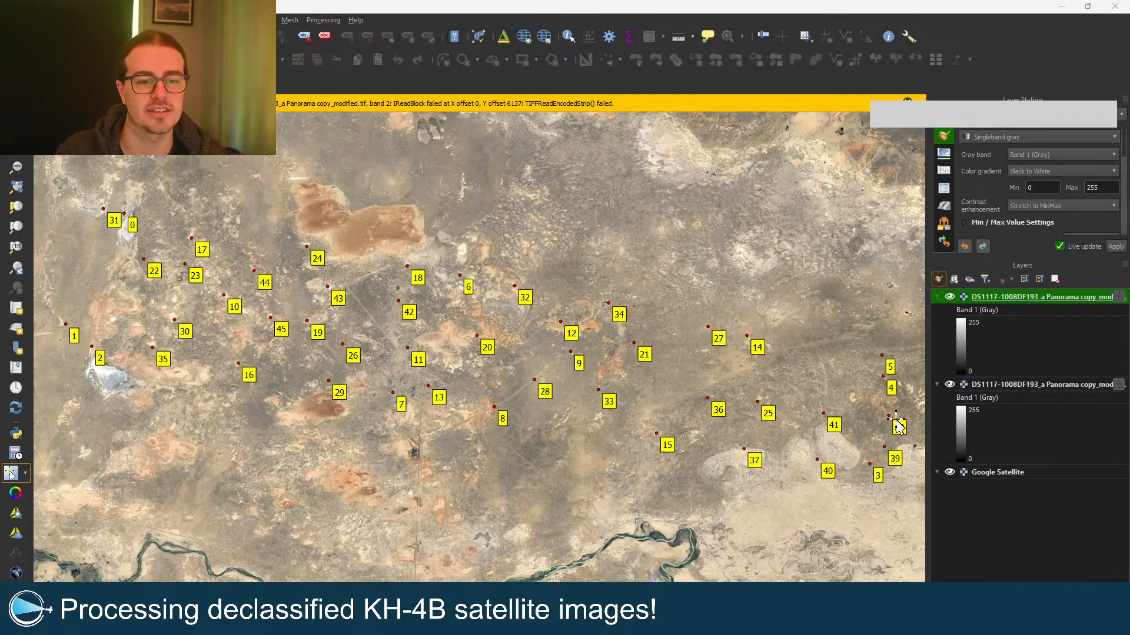
pyautogui.click(1119, 297)
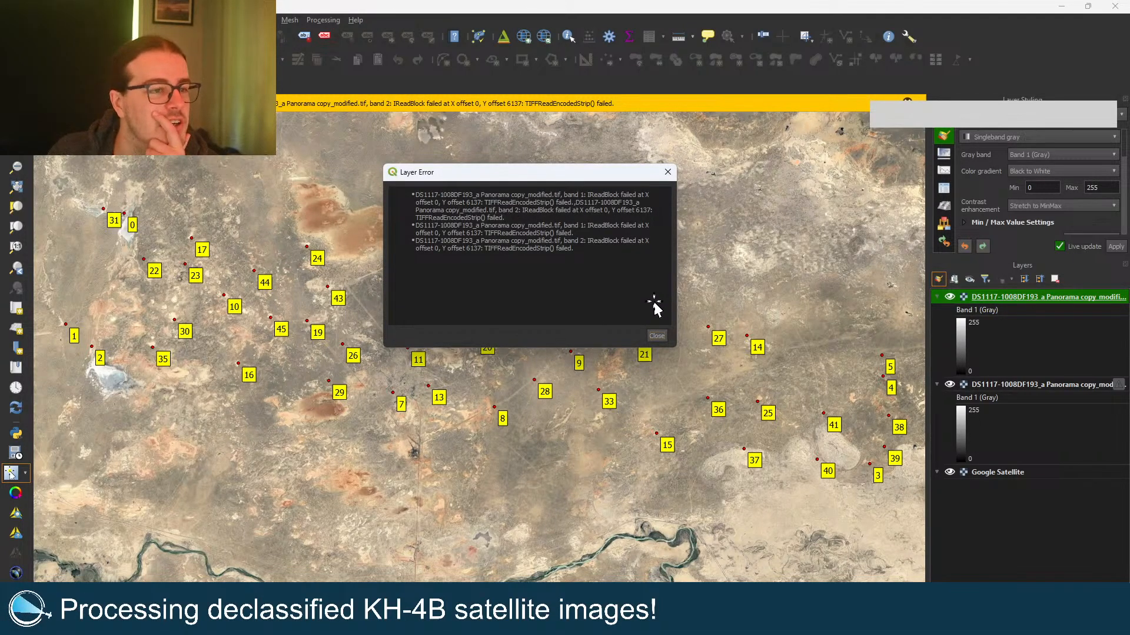
pyautogui.click(656, 335)
# Step: Remove both DS1117-1008DF193_a Panorama copy_modified layers from the project
pyautogui.click(1054, 279)
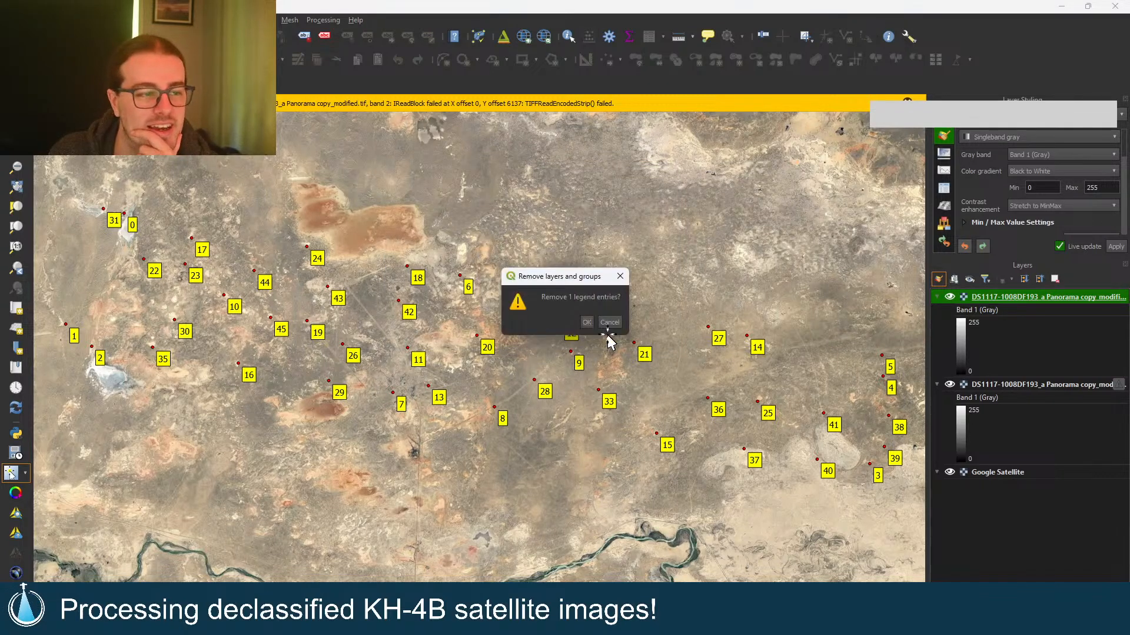
pyautogui.click(591, 322)
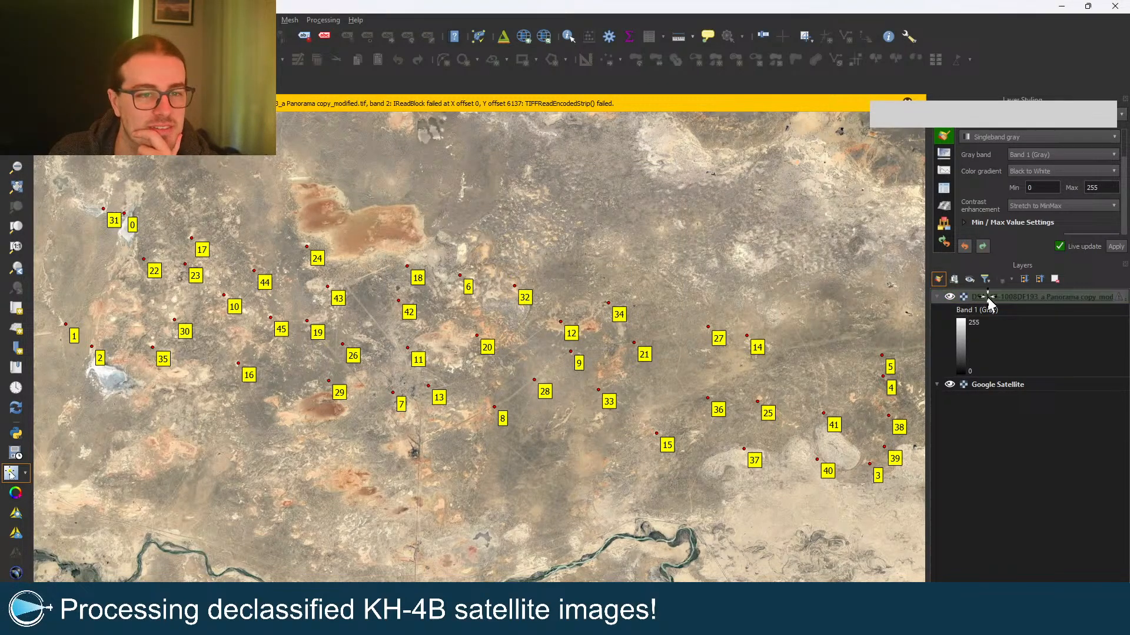
pyautogui.click(1054, 279)
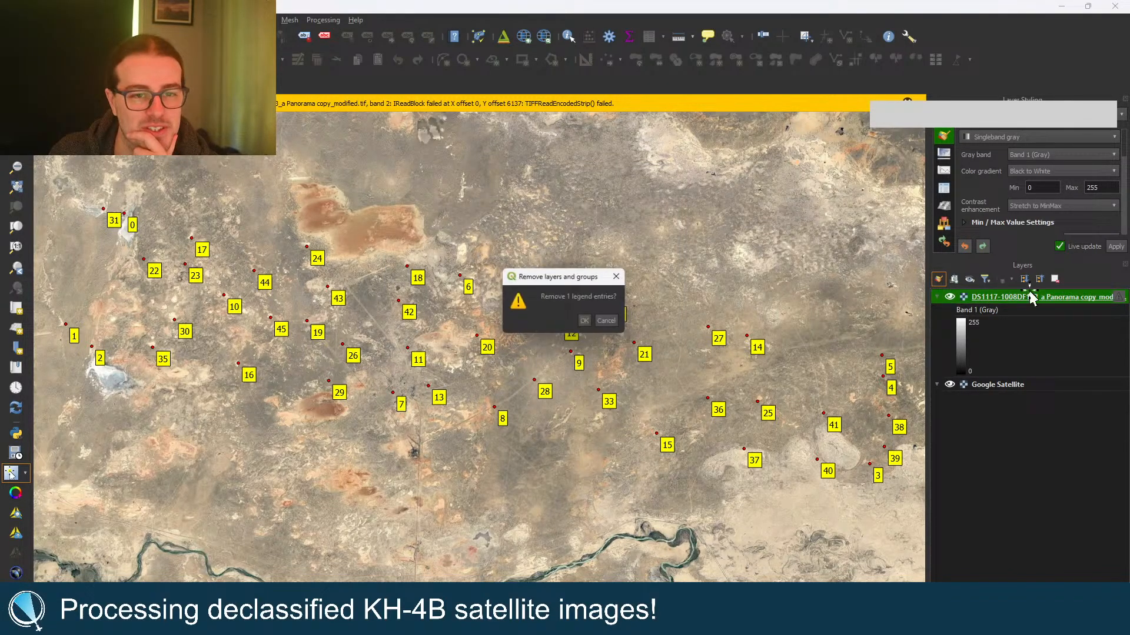
pyautogui.click(585, 321)
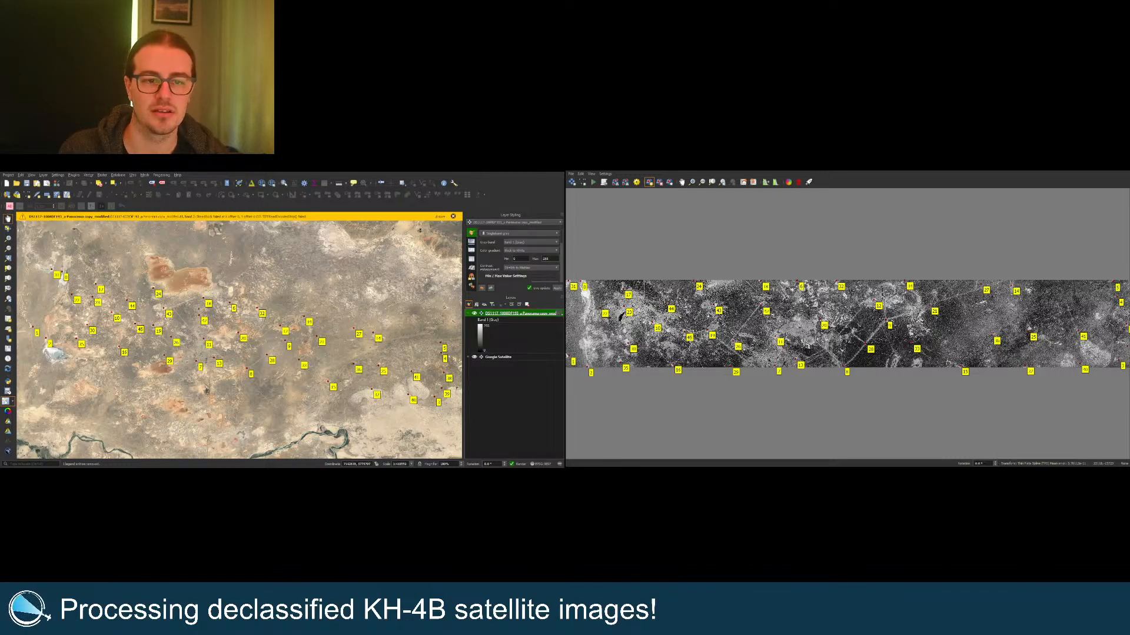
# Step: Clear the remaining panorama raster layer and its error message, then start georeferencing the scan in the Georeferencer
pyautogui.click(527, 304)
pyautogui.click(295, 328)
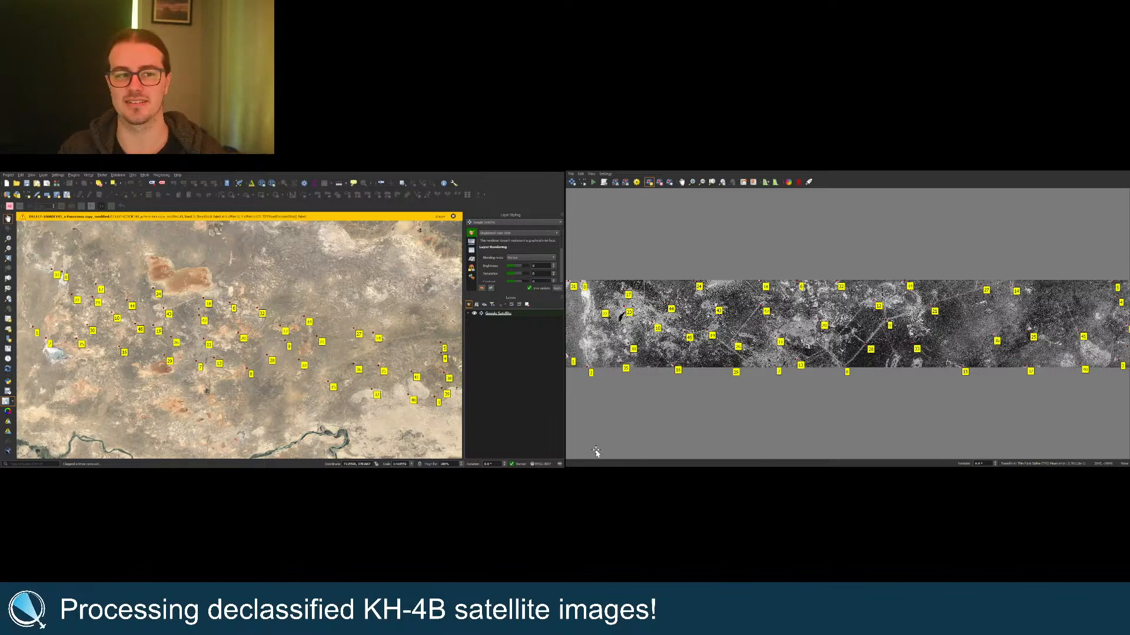
pyautogui.click(453, 217)
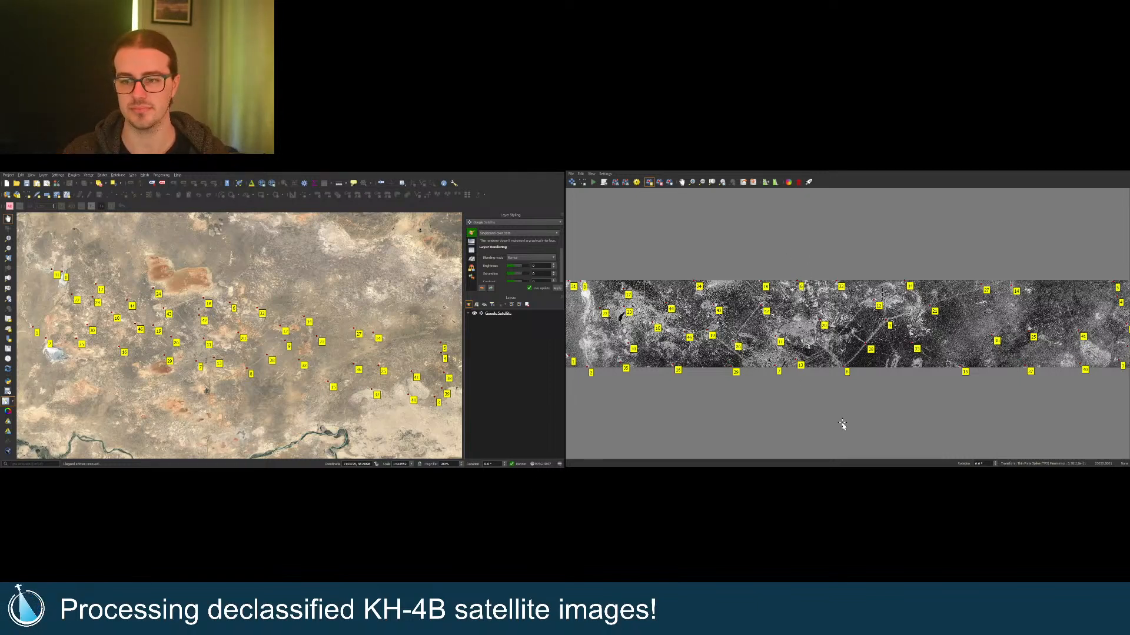
pyautogui.click(595, 184)
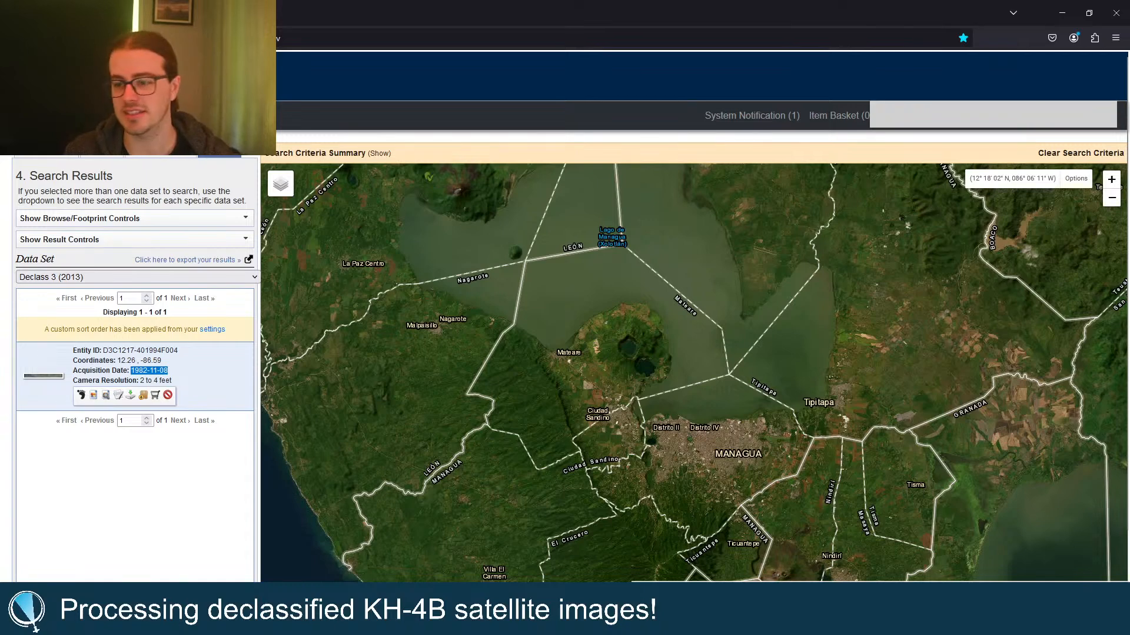
# Step: Change the searched data set from Declass 3 to Declass 2 (2002) and accept the data set message
pyautogui.hotkey('alt', 'Tab')
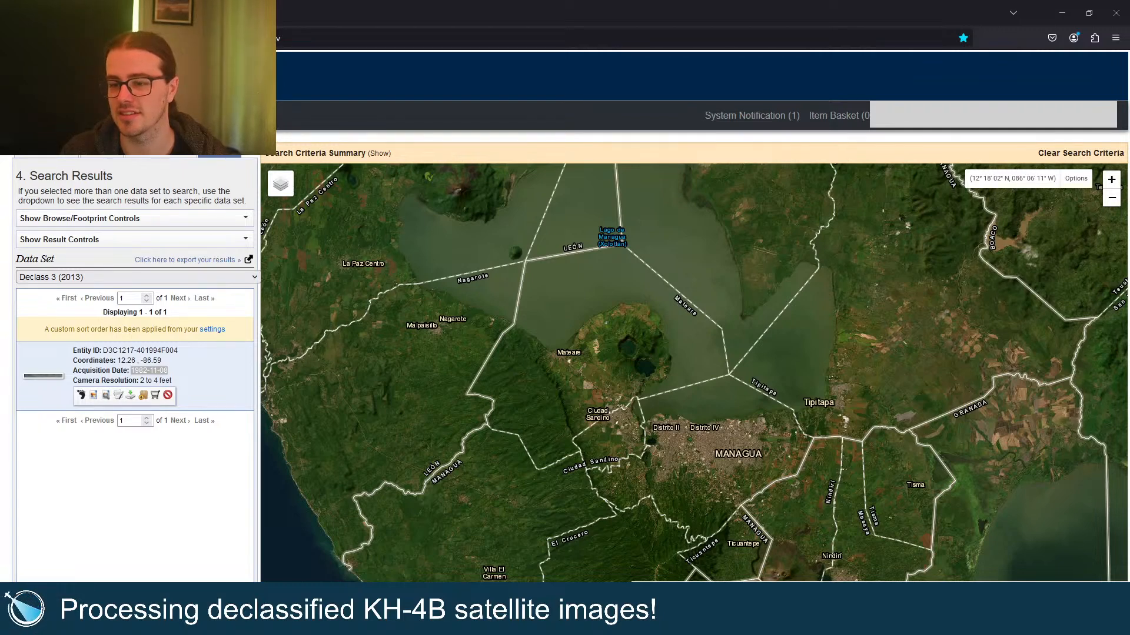
pyautogui.click(100, 159)
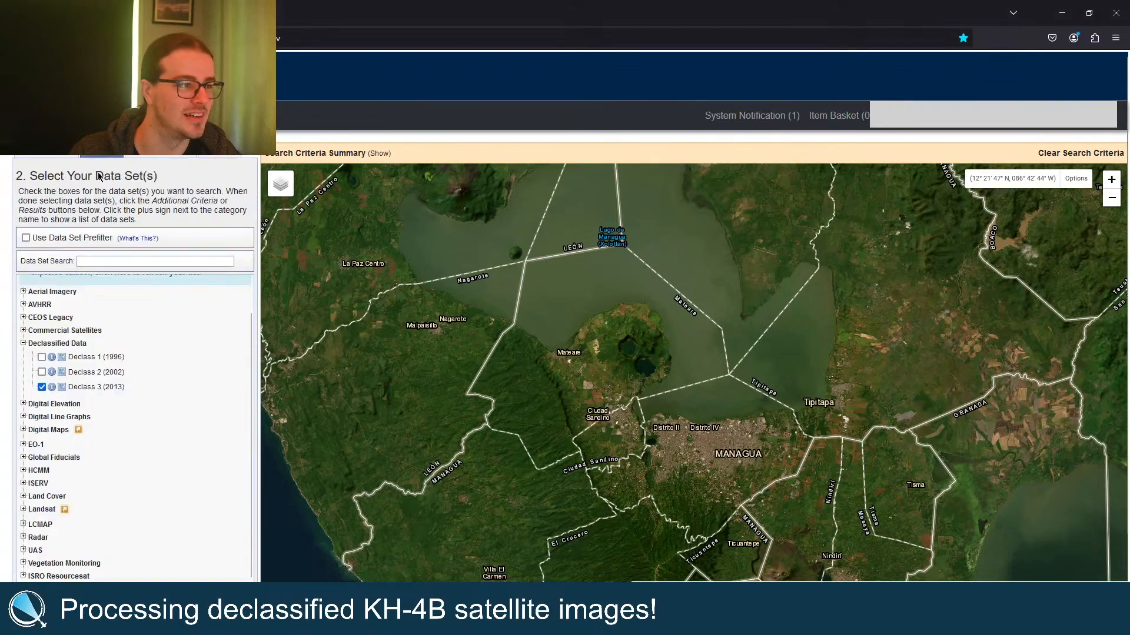
pyautogui.click(42, 372)
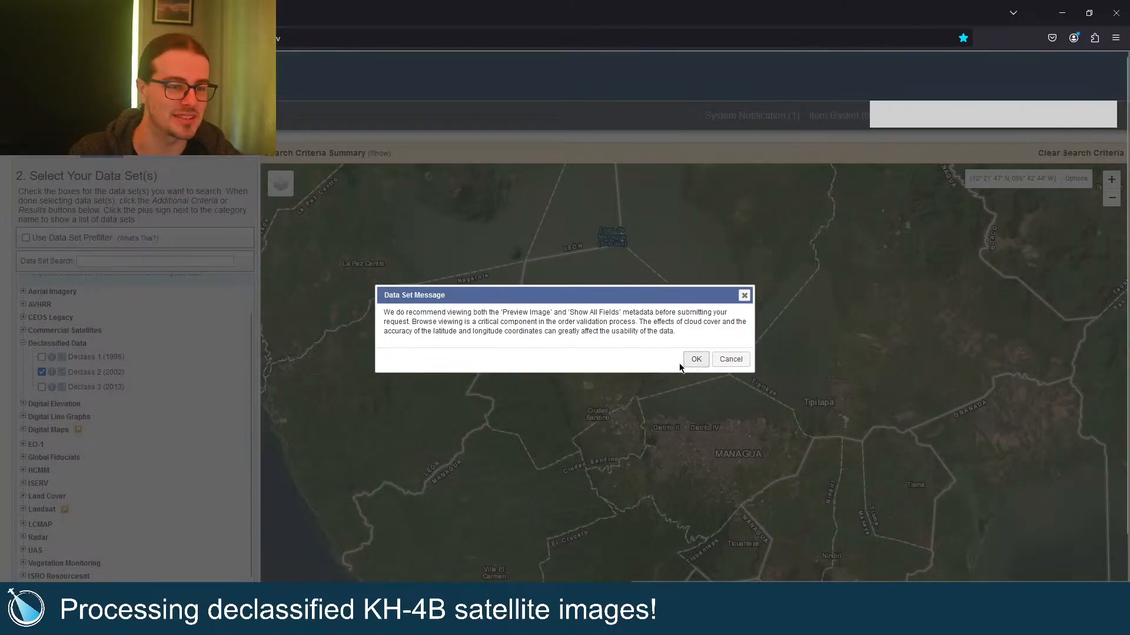
pyautogui.press('Return')
pyautogui.click(164, 601)
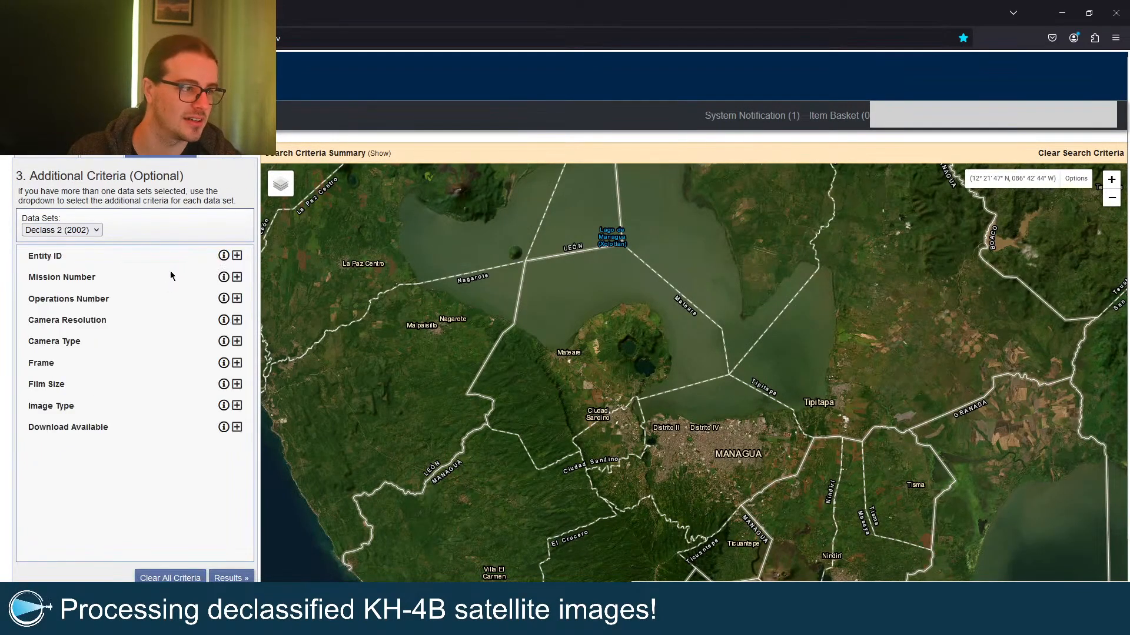
pyautogui.click(237, 256)
pyautogui.click(162, 273)
pyautogui.hotkey('ctrl', 'v')
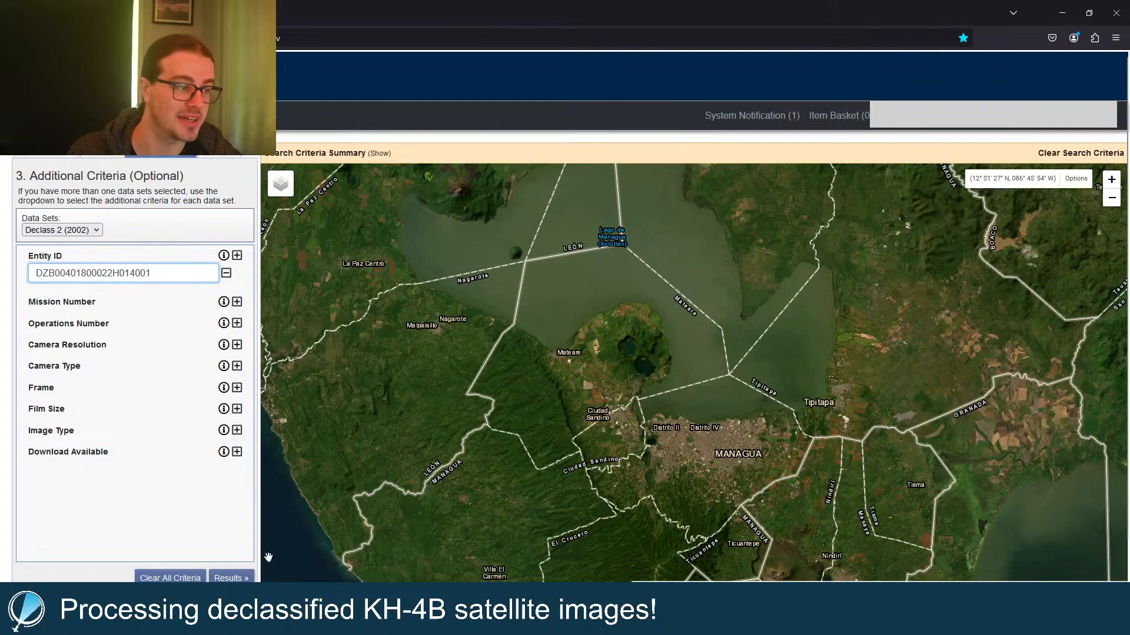
pyautogui.click(229, 577)
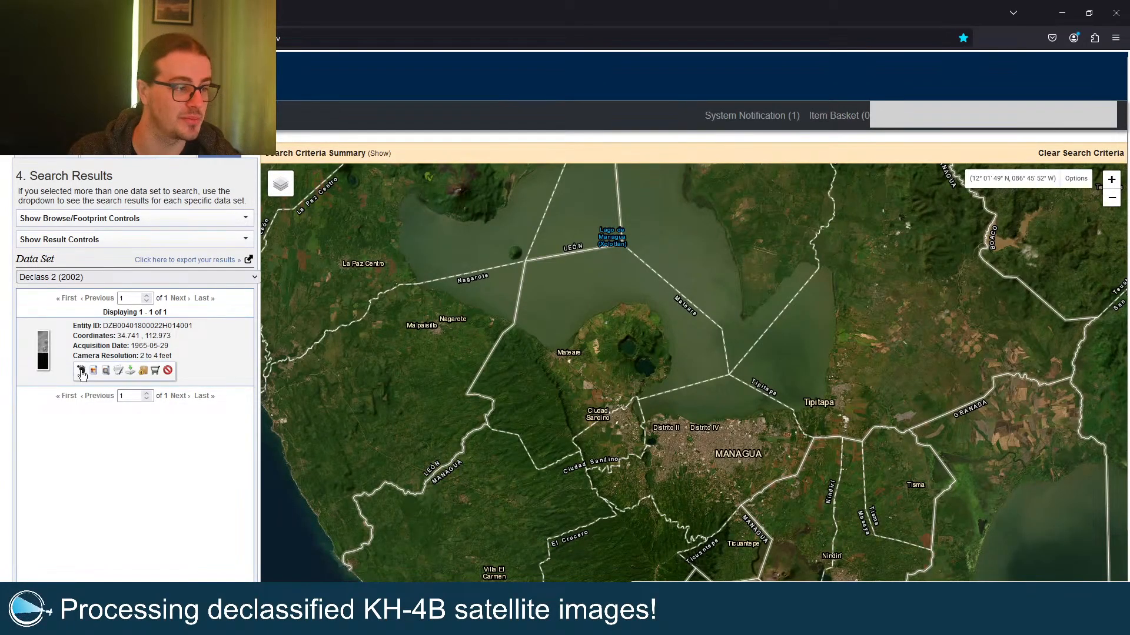
pyautogui.click(81, 370)
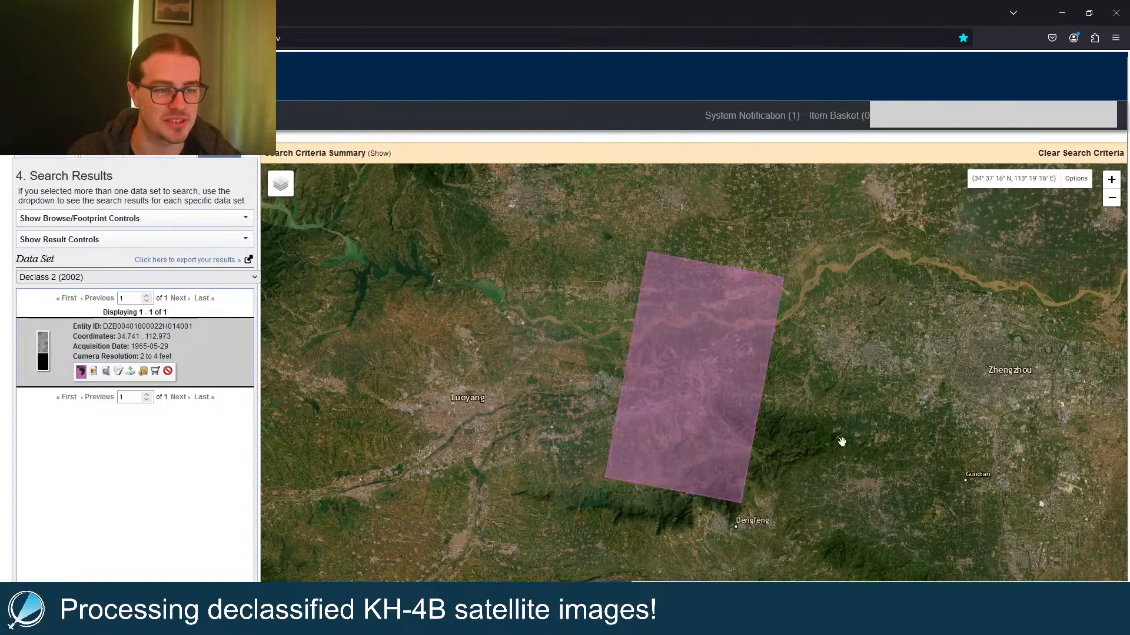
pyautogui.scroll(-2, 712, 406)
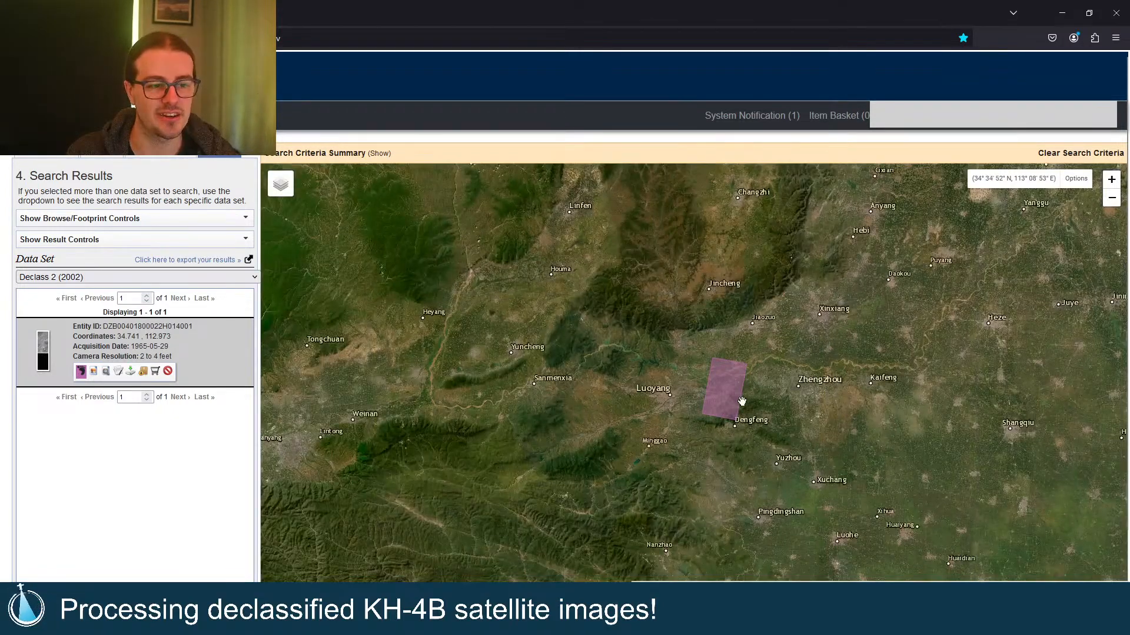
pyautogui.scroll(2, 739, 397)
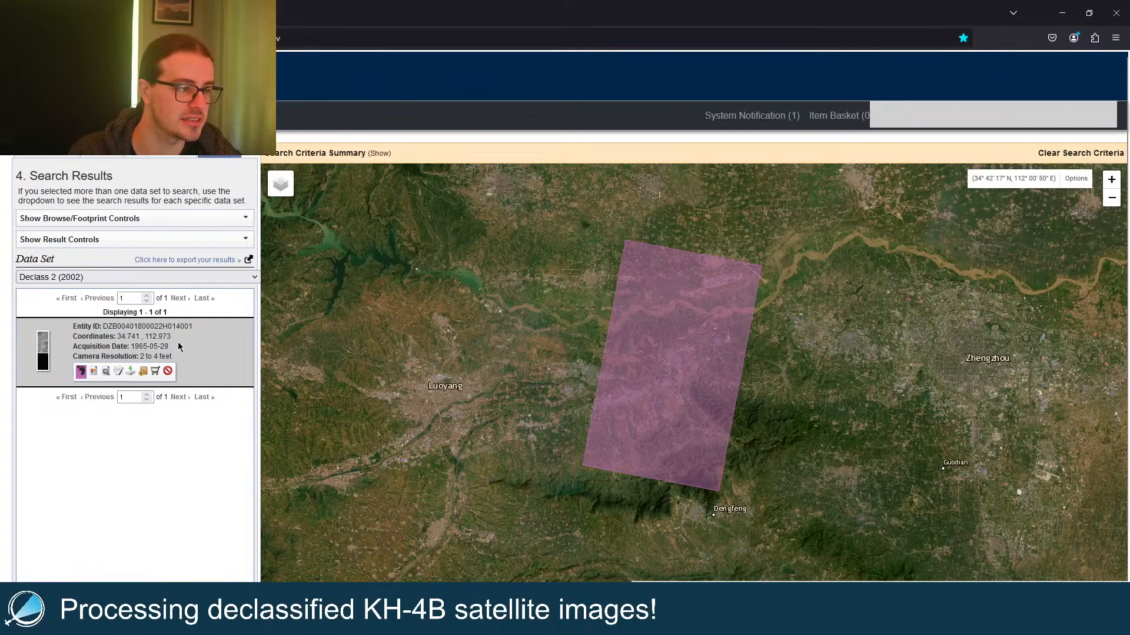
pyautogui.moveTo(170, 346)
pyautogui.mouseDown()
pyautogui.moveTo(132, 346)
pyautogui.moveTo(169, 346)
pyautogui.mouseUp()
pyautogui.keyDown('ctrl'); pyautogui.click(145, 347); pyautogui.keyUp('ctrl')
pyautogui.keyDown('ctrl'); pyautogui.click(167, 346); pyautogui.keyUp('ctrl')
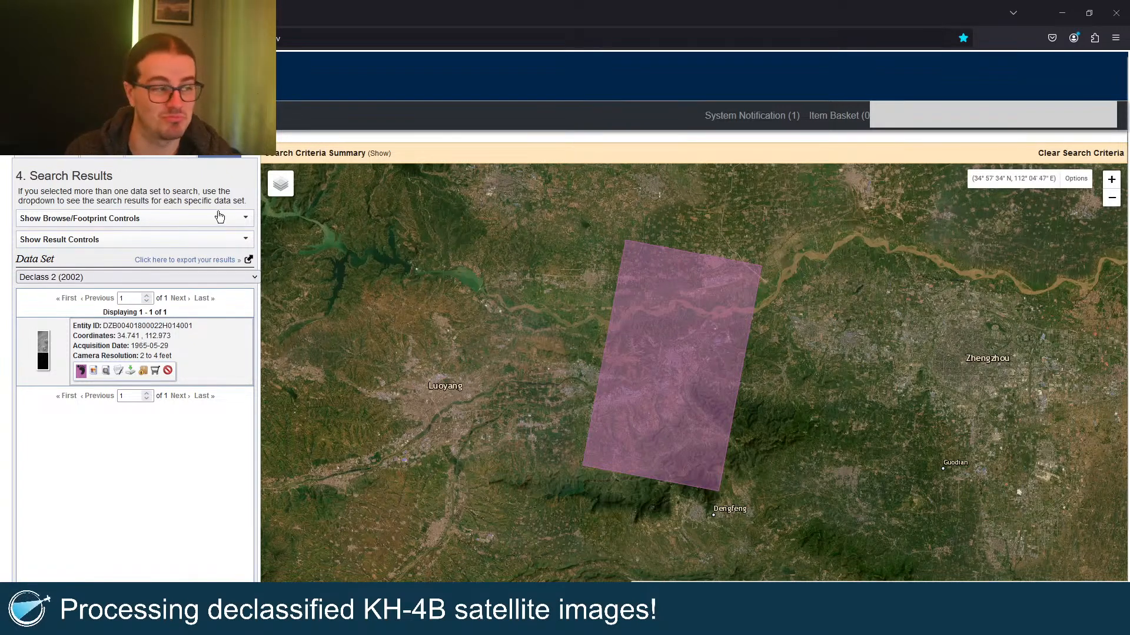
pyautogui.click(139, 159)
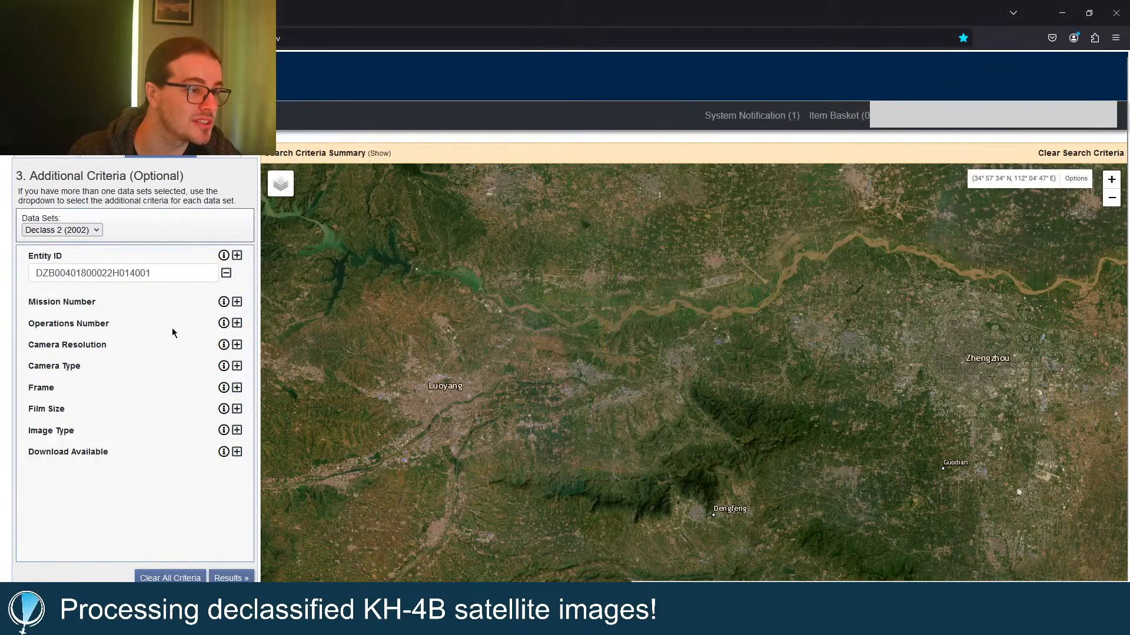
pyautogui.doubleClick(171, 274)
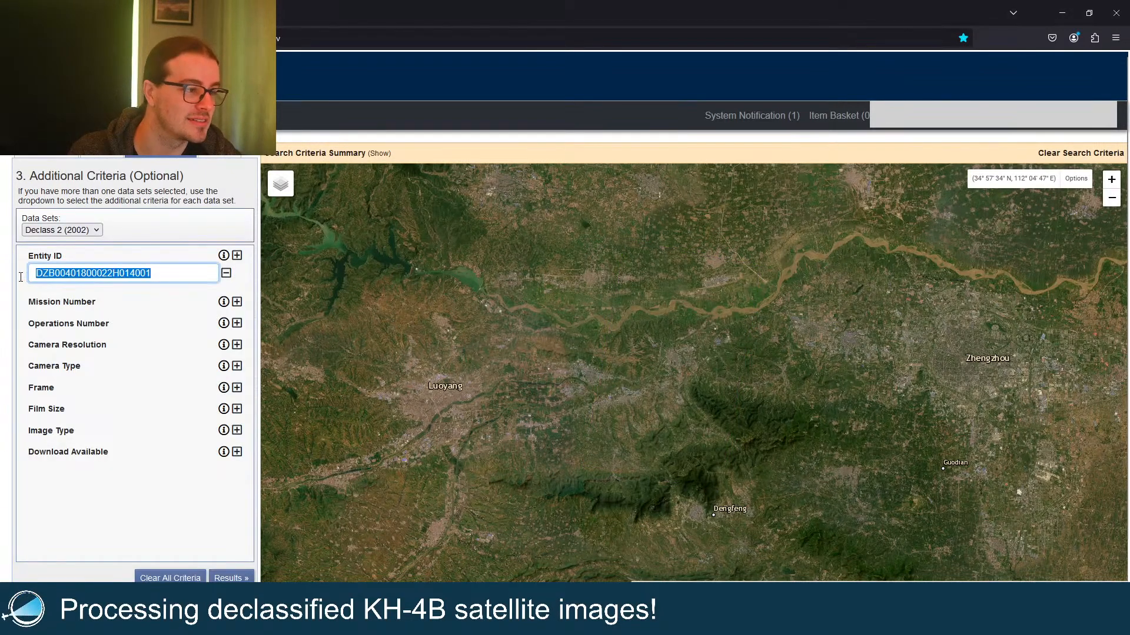
pyautogui.click(231, 577)
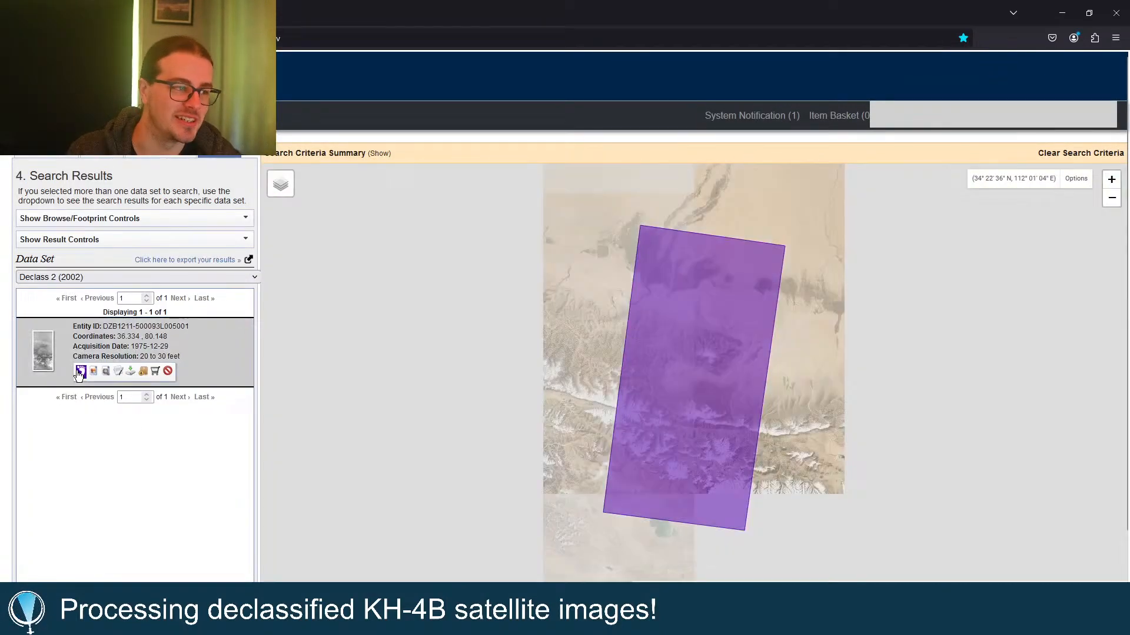
pyautogui.click(80, 370)
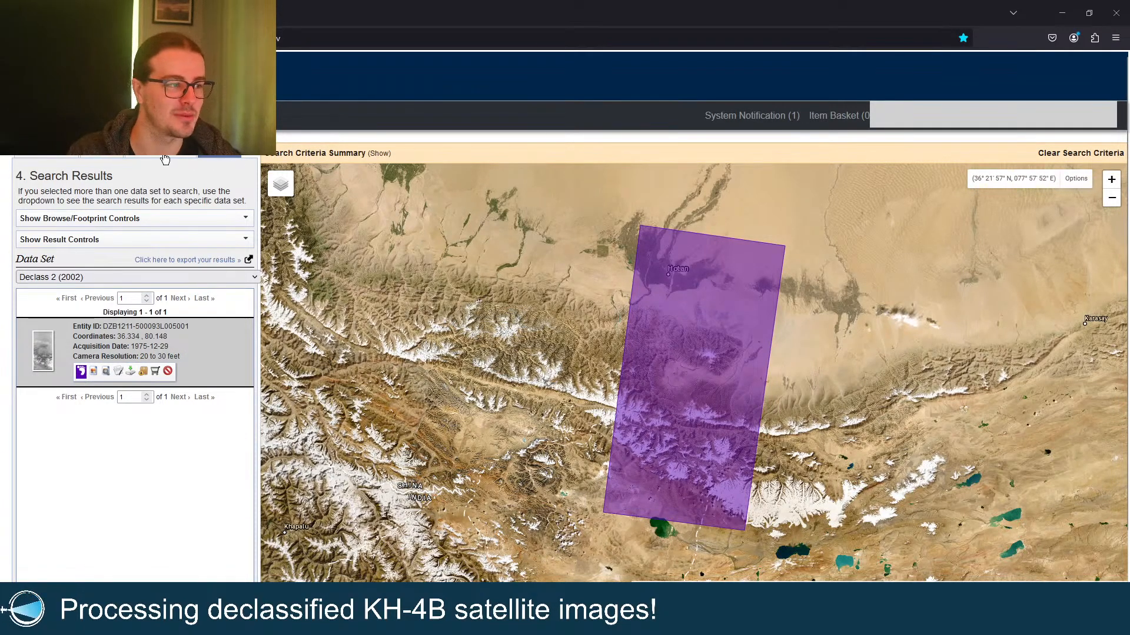
pyautogui.click(80, 371)
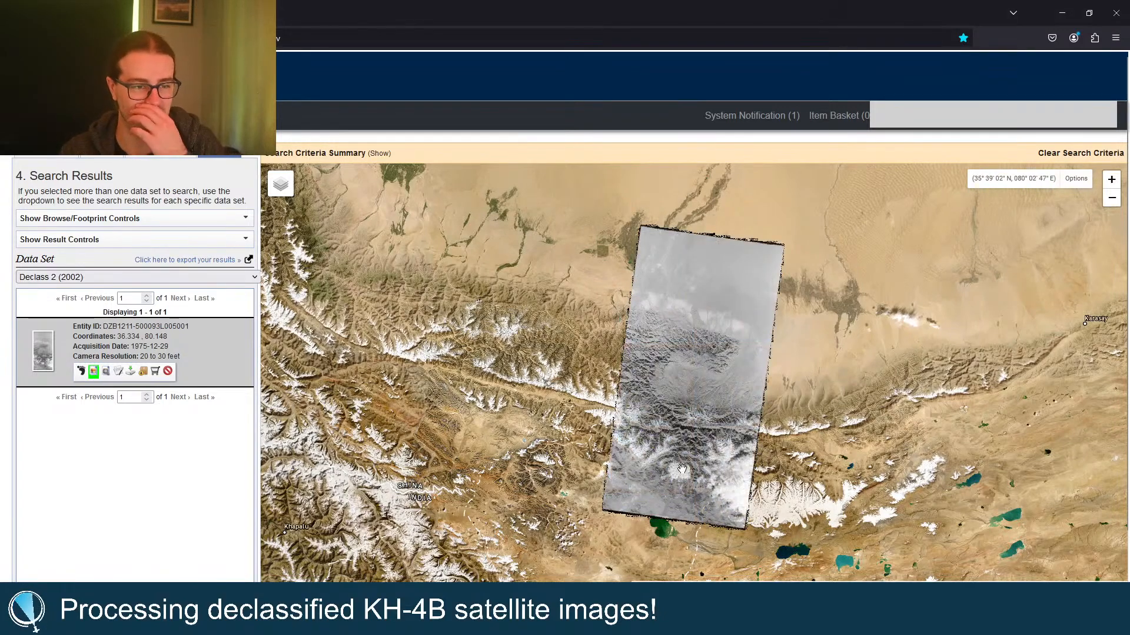
pyautogui.scroll(2, 682, 466)
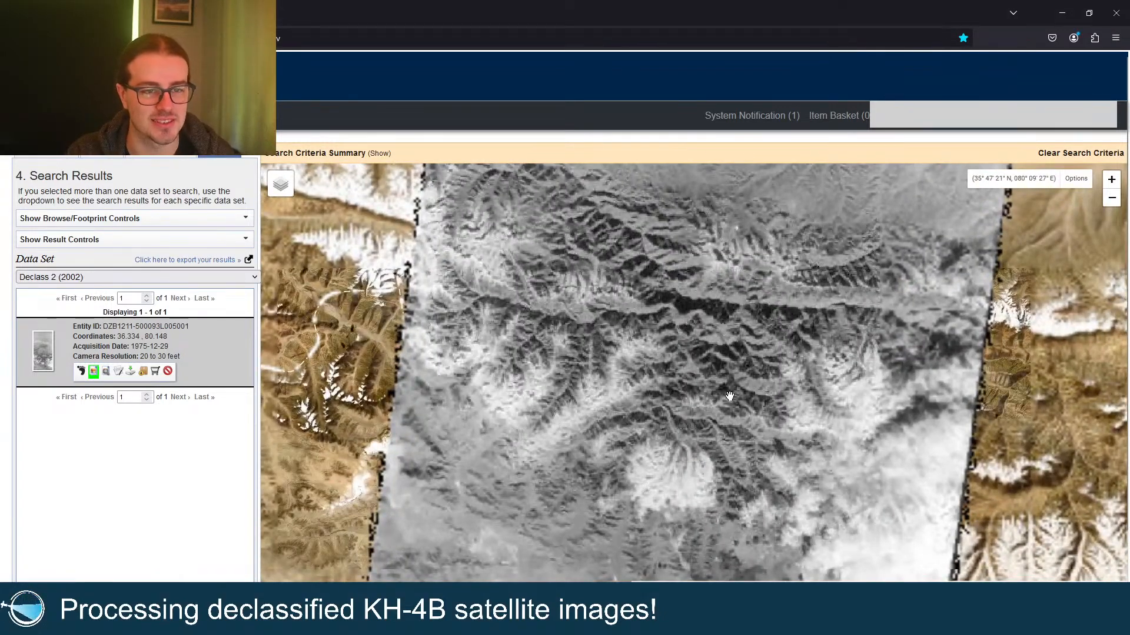
pyautogui.scroll(-2, 729, 395)
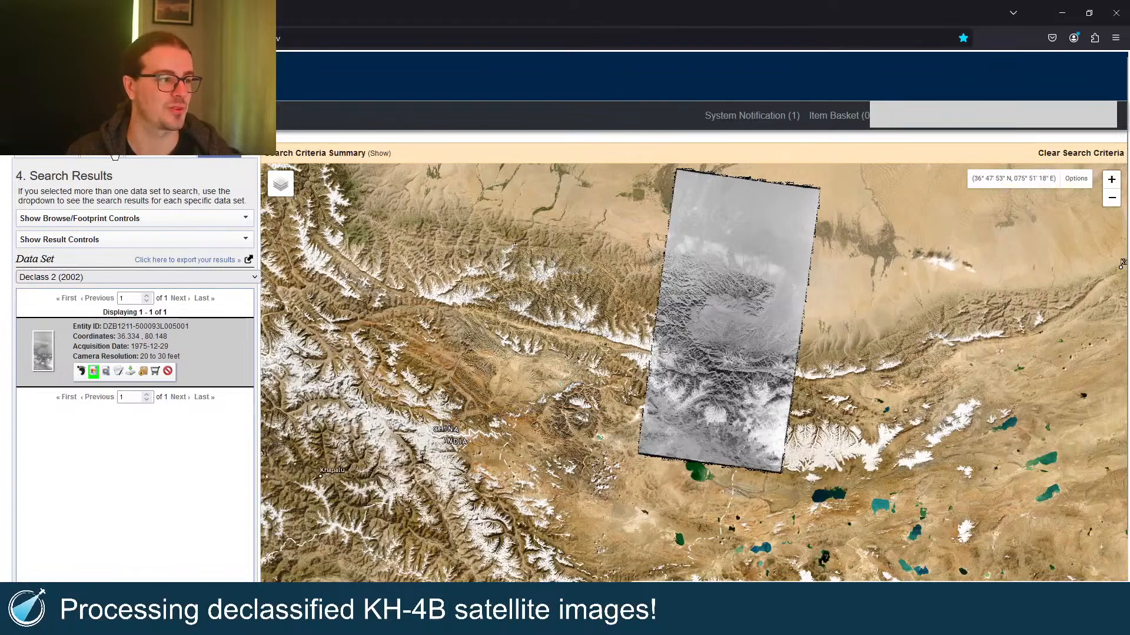
pyautogui.click(137, 158)
pyautogui.tripleClick(137, 272)
pyautogui.hotkey('ctrl', 'v')
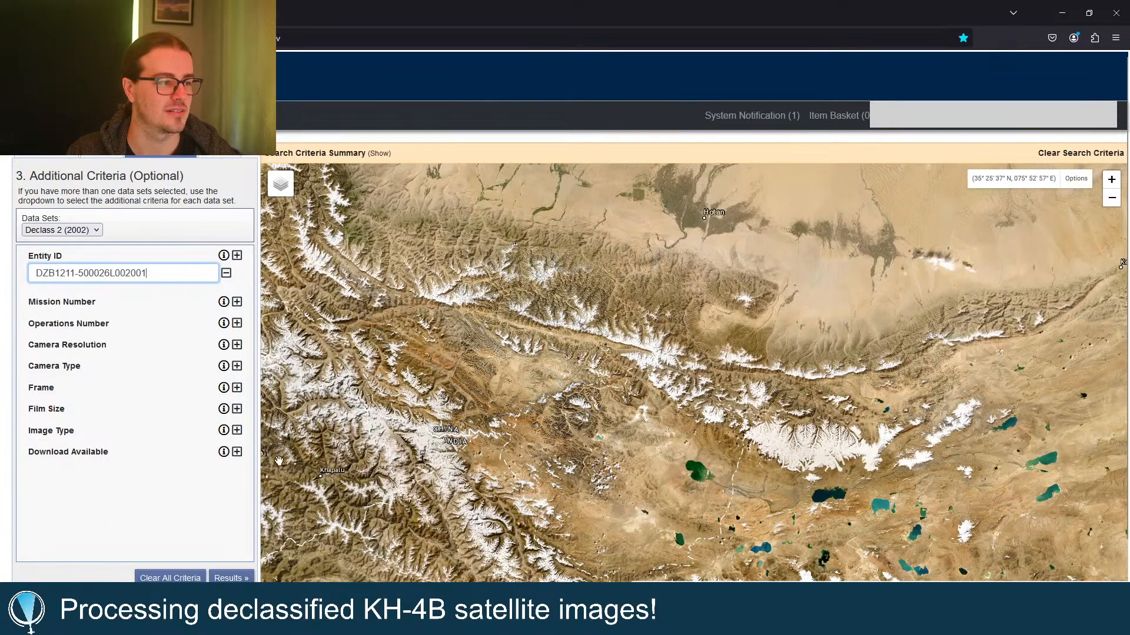
pyautogui.click(229, 576)
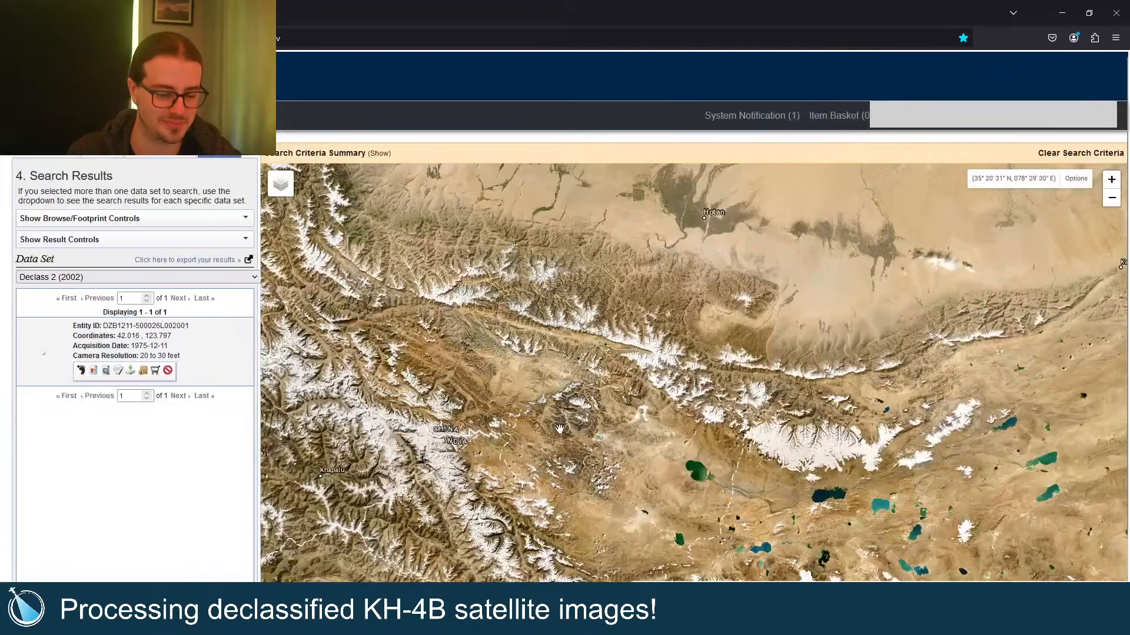
pyautogui.click(81, 371)
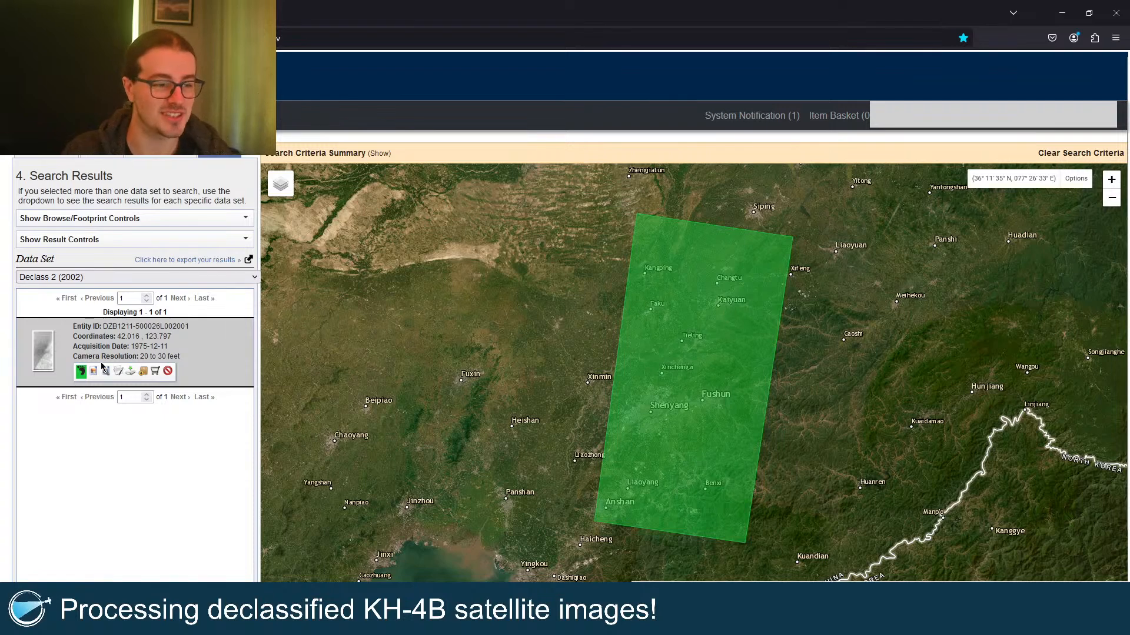
pyautogui.click(93, 371)
pyautogui.click(80, 372)
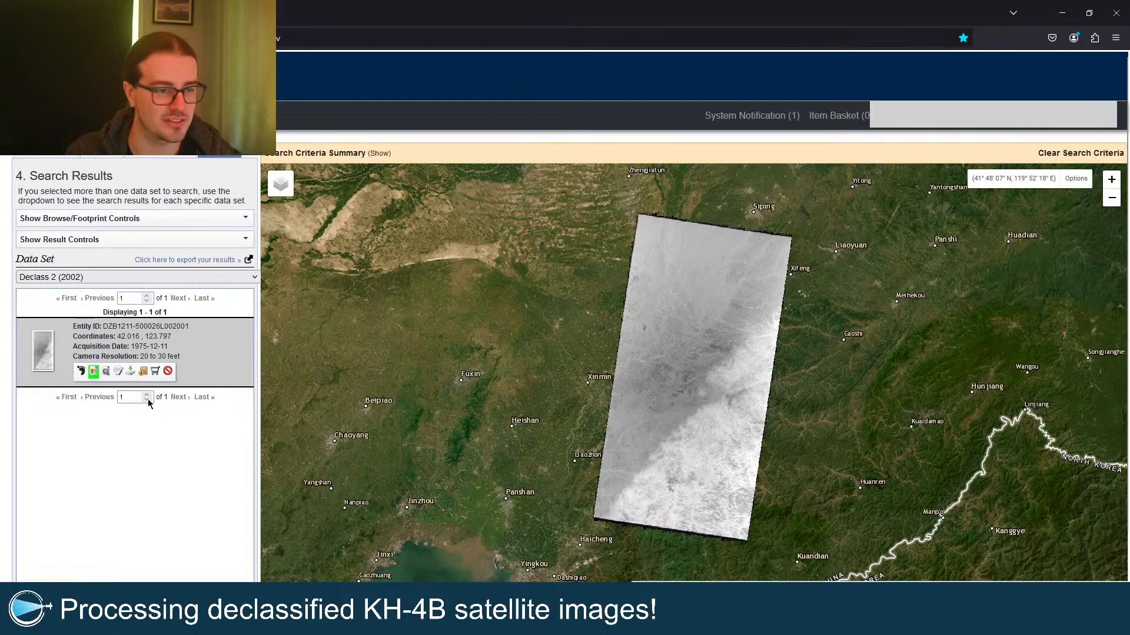
pyautogui.click(94, 373)
pyautogui.click(94, 373)
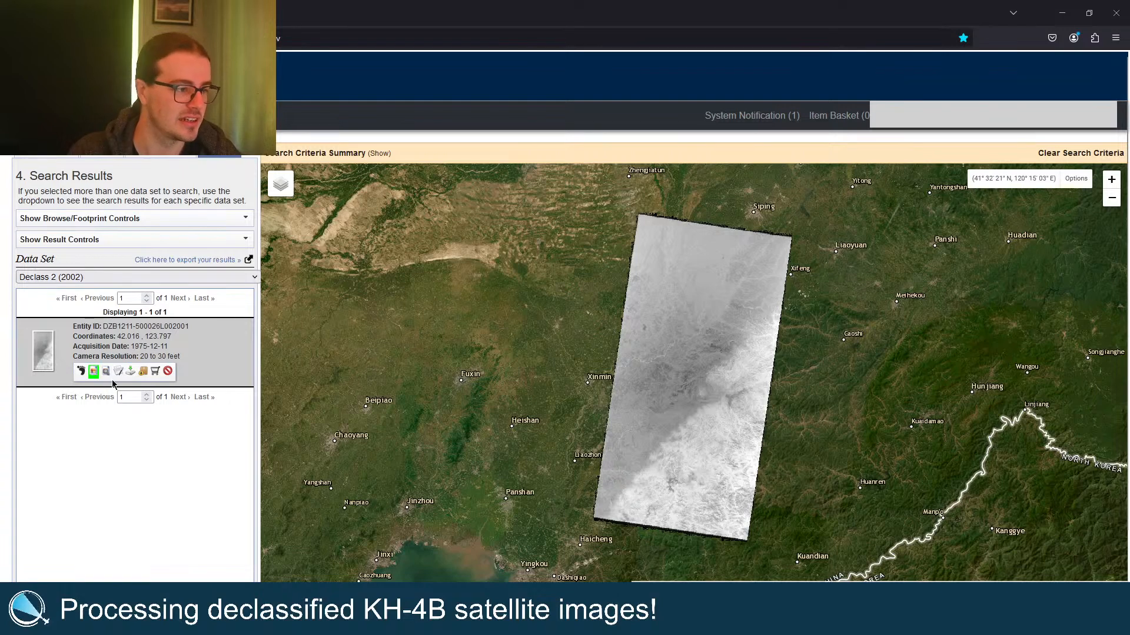
pyautogui.click(93, 371)
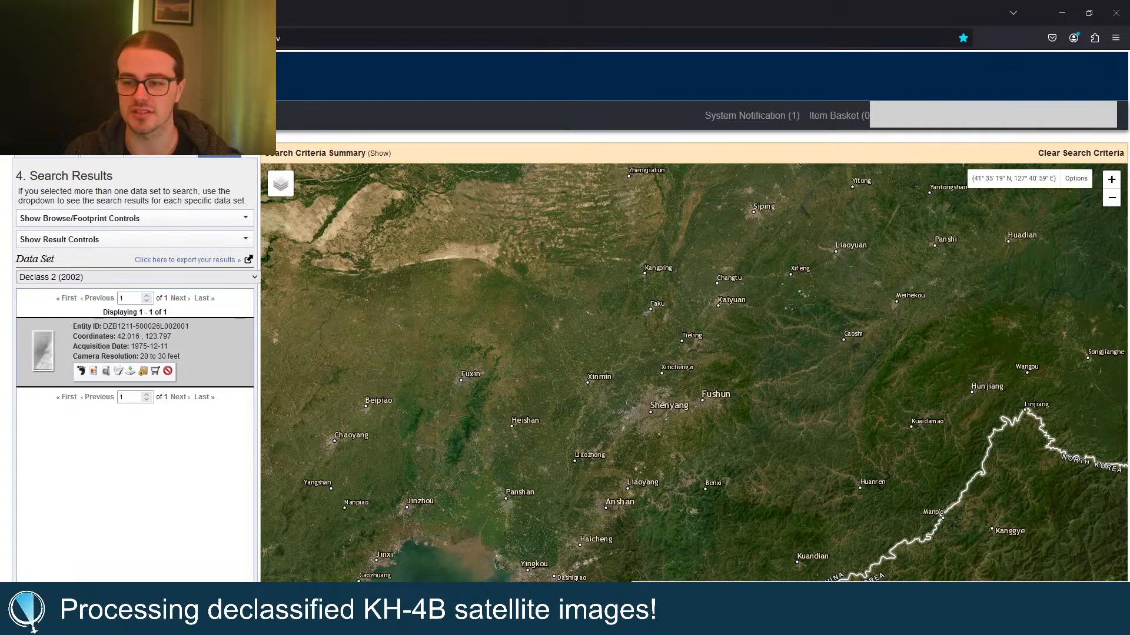
# Step: Change the searched data set from Declass 2 to Declass 1 (1996) and accept the data set message
pyautogui.click(98, 158)
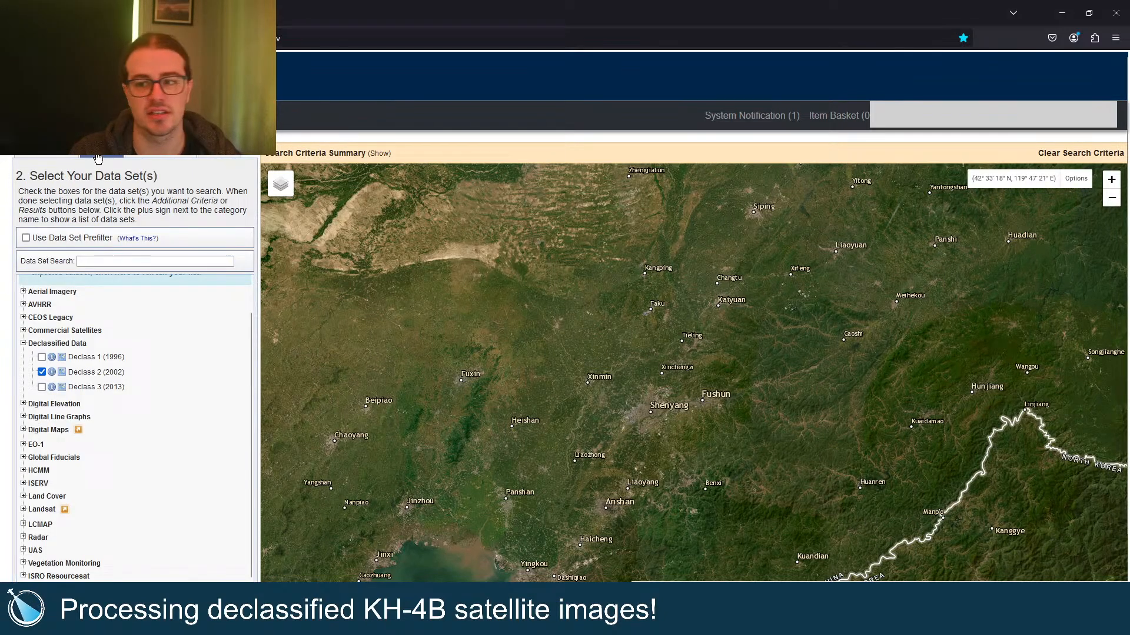
pyautogui.click(41, 372)
pyautogui.click(42, 357)
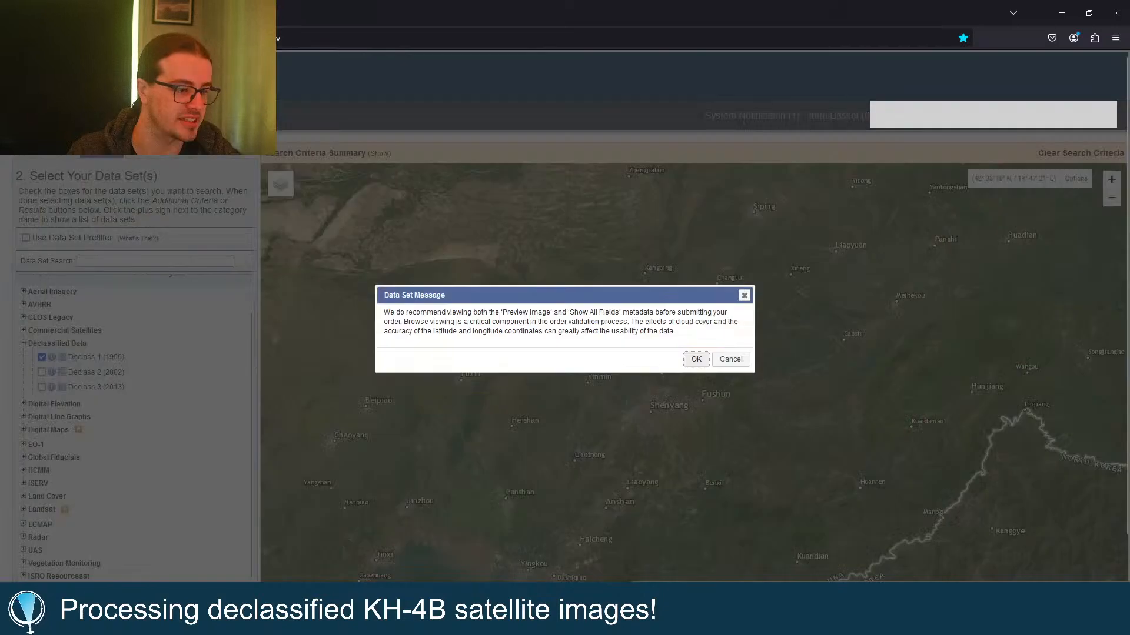
pyautogui.click(689, 366)
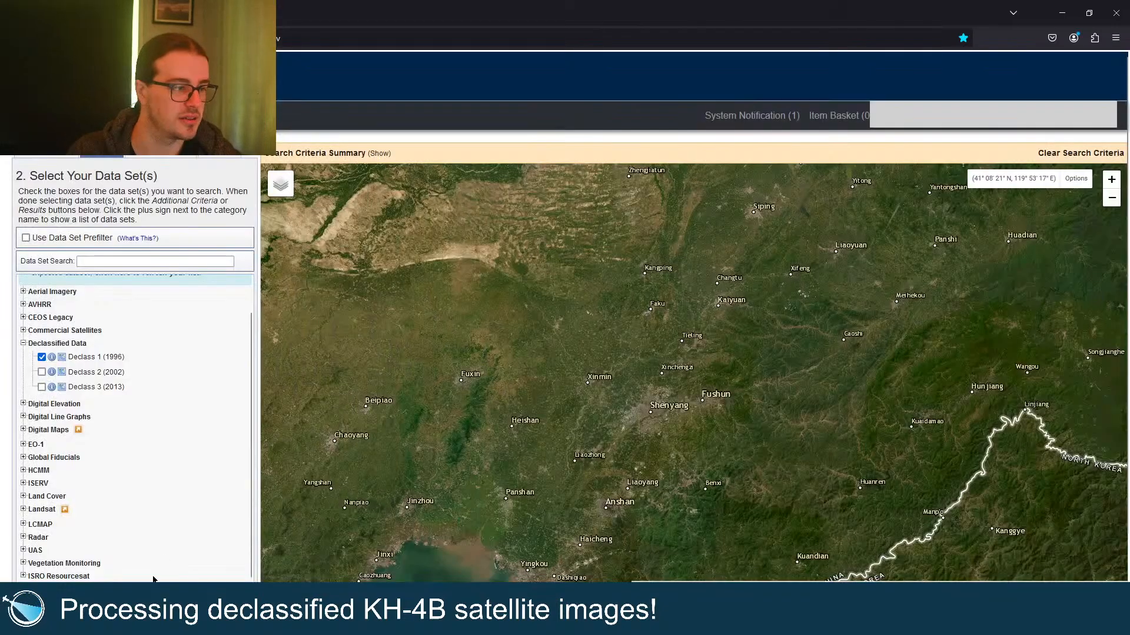
# Step: Search Declass 1 (1996) for entity ID DS1030-2126DF018 and show its footprint on the map
pyautogui.click(160, 158)
pyautogui.click(236, 255)
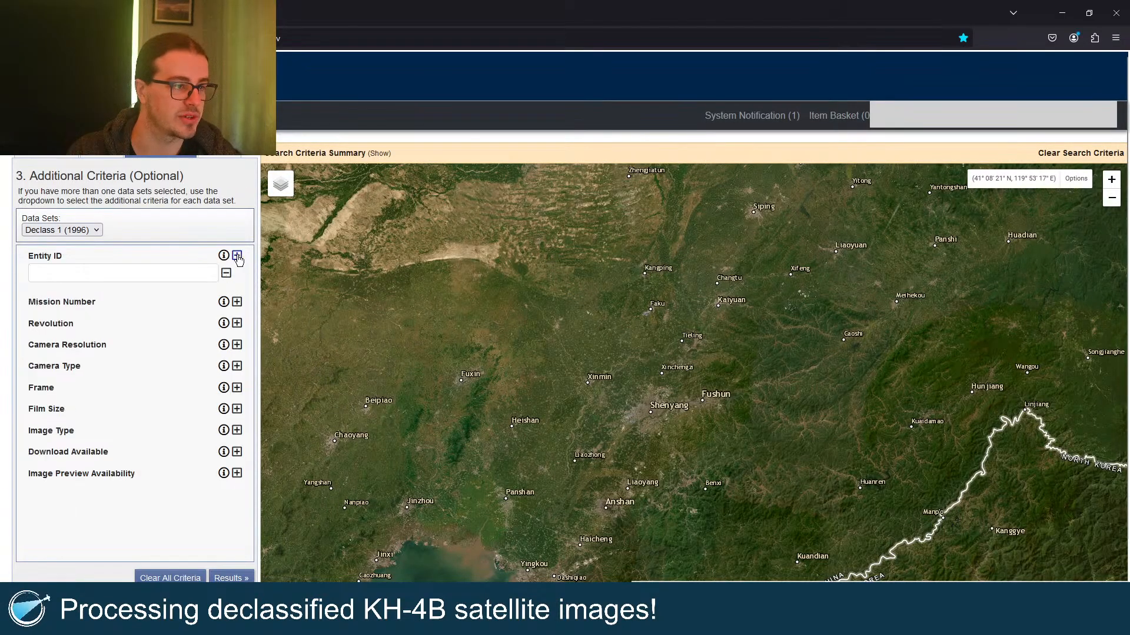
pyautogui.click(171, 274)
pyautogui.click(230, 578)
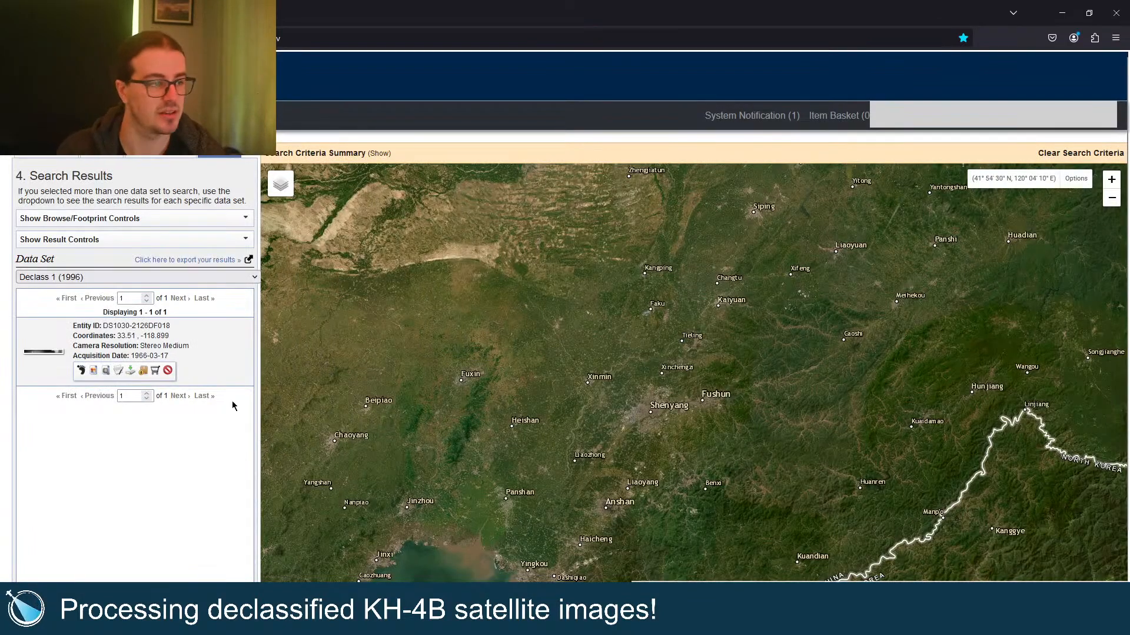
pyautogui.click(81, 371)
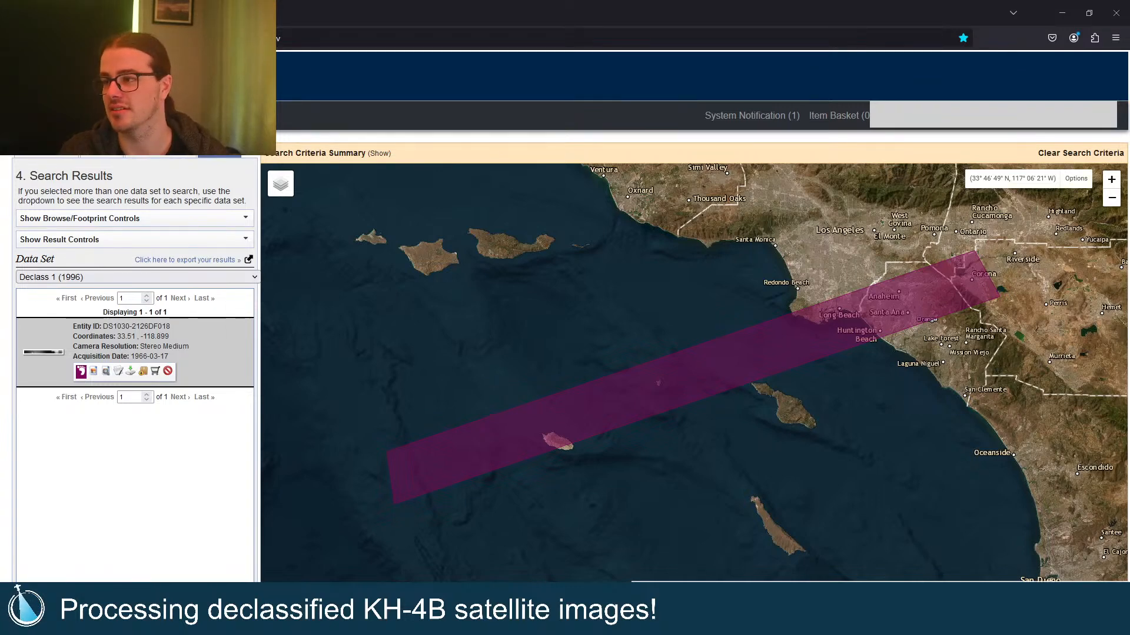
# Step: Switch to the full-screen scan in the image viewer and find the coastal city and its harbour
pyautogui.moveTo(1129, 226); pyautogui.dragTo(785, 169)
pyautogui.click(917, 167)
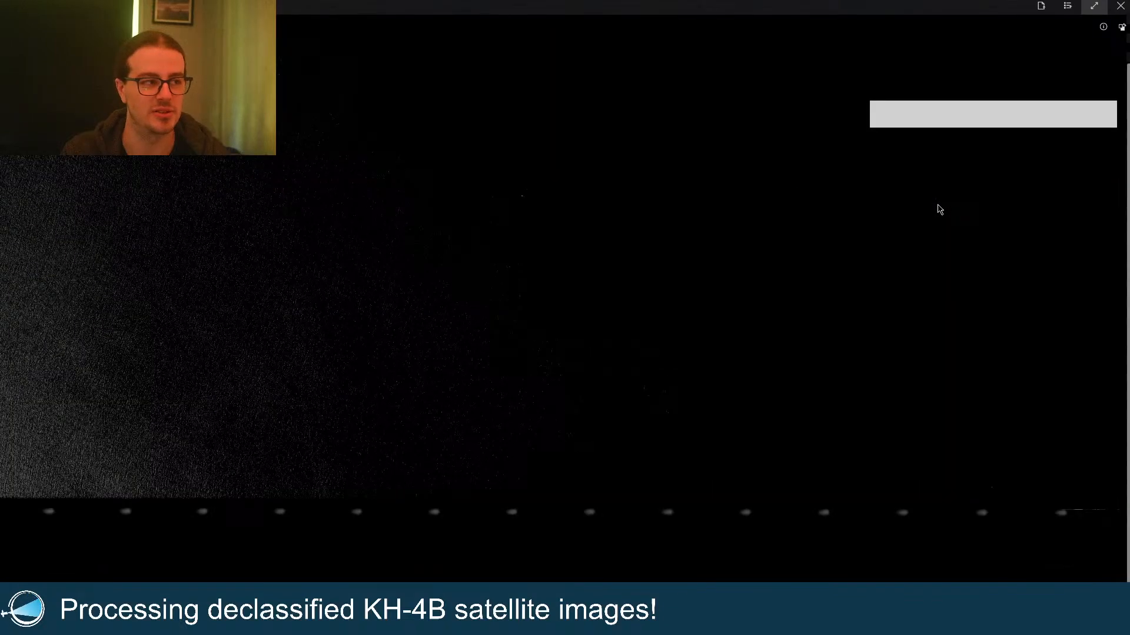
pyautogui.scroll(10, 939, 208)
pyautogui.moveTo(463, 371); pyautogui.dragTo(338, 463)
pyautogui.moveTo(706, 232); pyautogui.dragTo(331, 417)
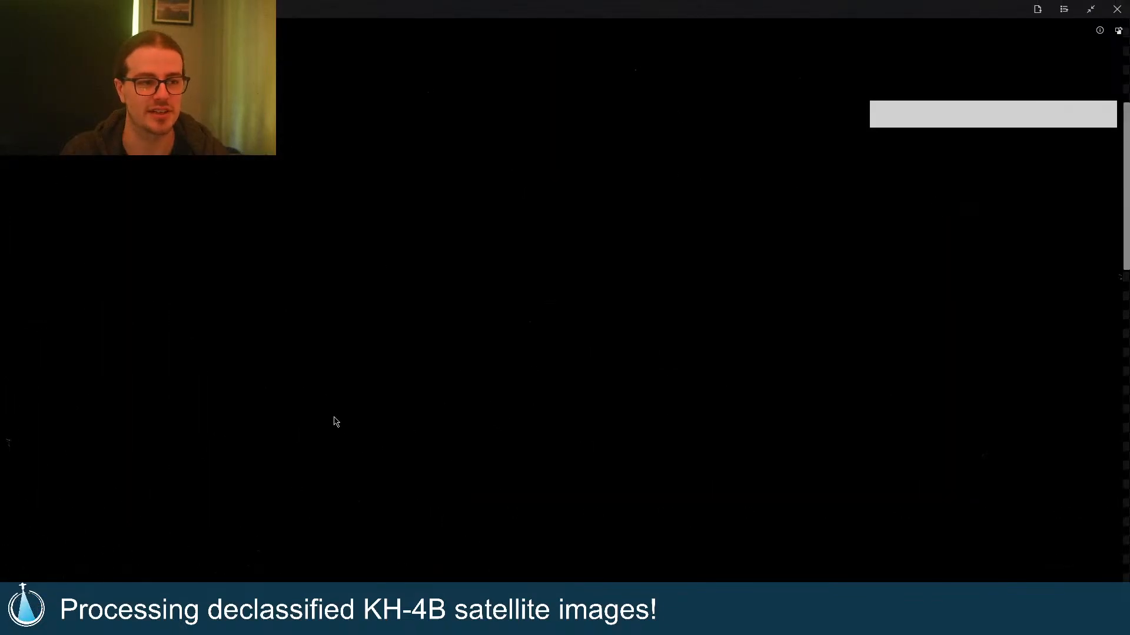
pyautogui.moveTo(1012, 147); pyautogui.dragTo(674, 280)
pyautogui.moveTo(1109, 268); pyautogui.dragTo(663, 419)
pyautogui.moveTo(882, 435); pyautogui.dragTo(706, 326)
pyautogui.moveTo(982, 547); pyautogui.dragTo(651, 337)
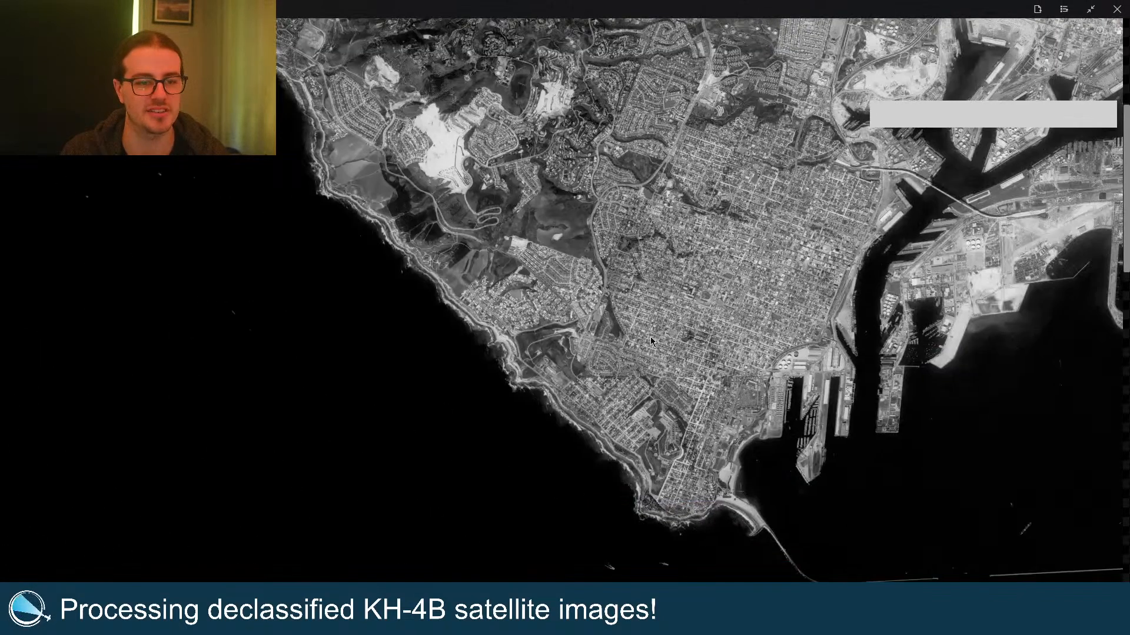
# Step: Examine the harbour piers, moored ships and breakwater of the coastal city close up in the scan
pyautogui.moveTo(952, 346); pyautogui.dragTo(609, 345)
pyautogui.scroll(8, 935, 281)
pyautogui.scroll(5, 948, 257)
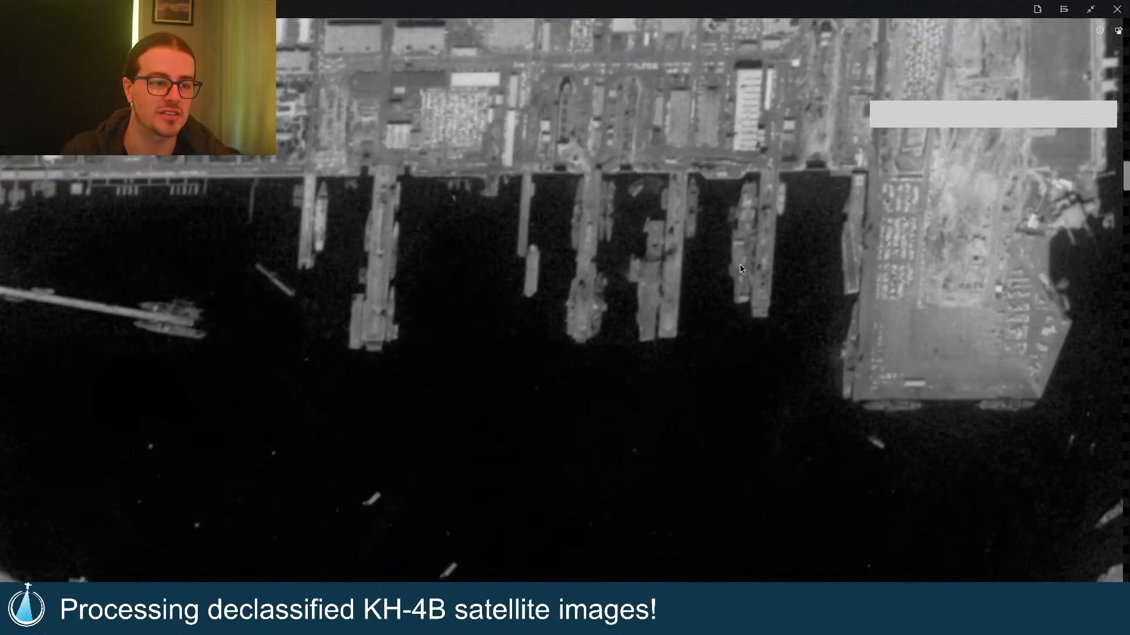
pyautogui.moveTo(644, 280); pyautogui.dragTo(630, 345)
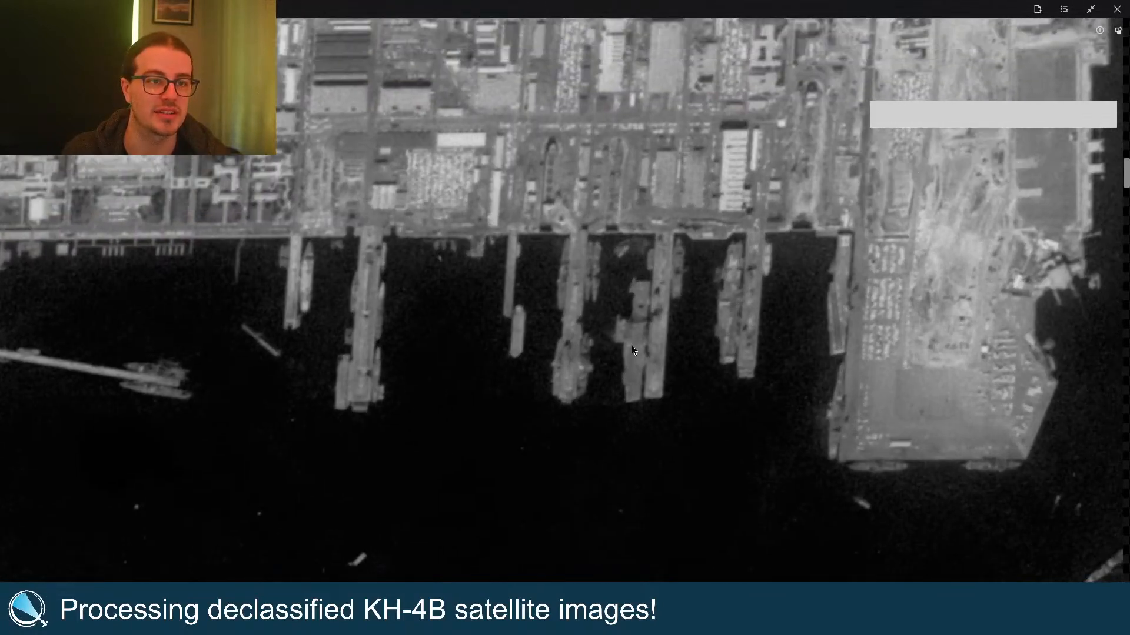
pyautogui.moveTo(804, 430); pyautogui.dragTo(463, 243)
pyautogui.moveTo(490, 420); pyautogui.dragTo(607, 213)
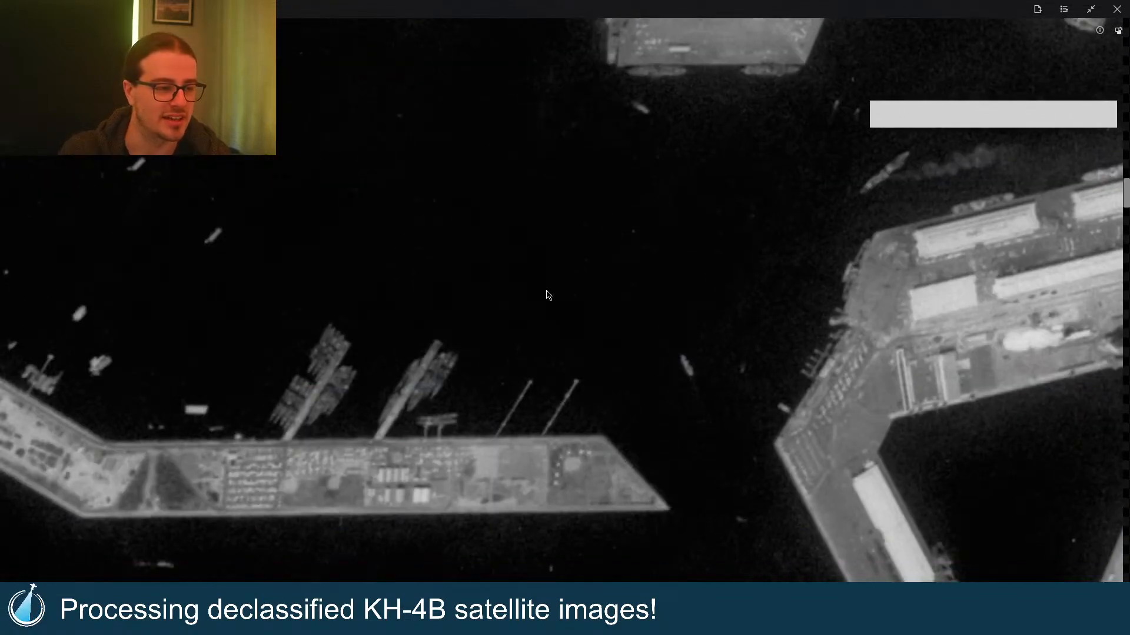
# Step: Survey the harbour channels and port districts in the scan, examine the ships moored at the piers close up, and close the image viewer
pyautogui.scroll(-3, 533, 224)
pyautogui.moveTo(532, 224); pyautogui.dragTo(496, 518)
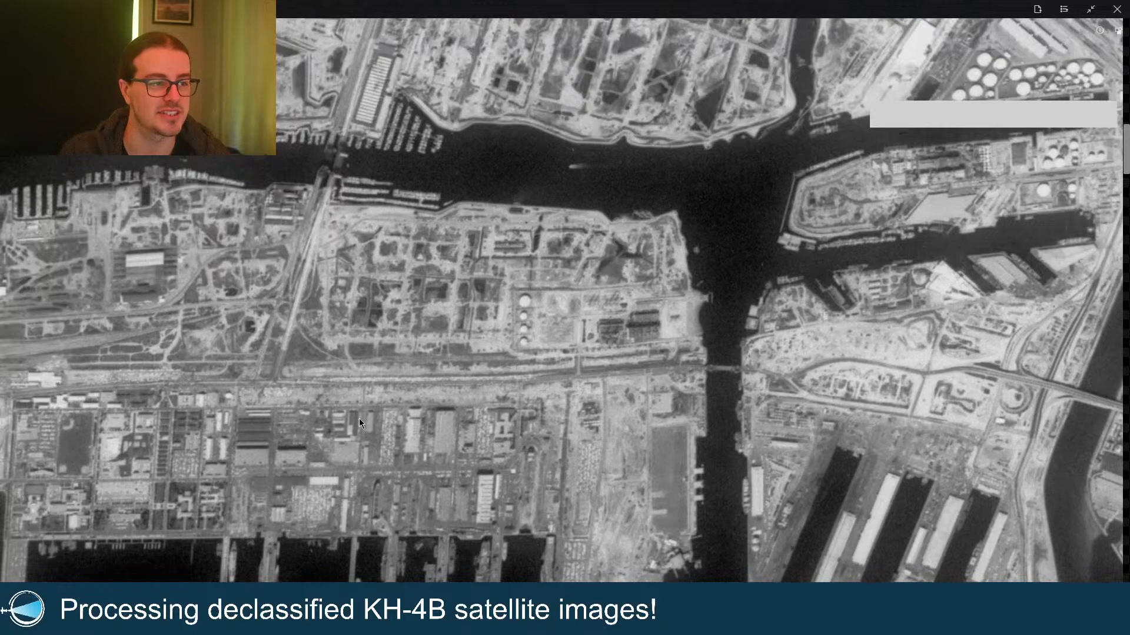
pyautogui.moveTo(359, 418); pyautogui.dragTo(727, 5)
pyautogui.moveTo(383, 370); pyautogui.dragTo(825, 89)
pyautogui.moveTo(685, 306); pyautogui.dragTo(111, 411)
pyautogui.moveTo(918, 115); pyautogui.dragTo(501, 373)
pyautogui.scroll(3, 706, 218)
pyautogui.scroll(2, 695, 332)
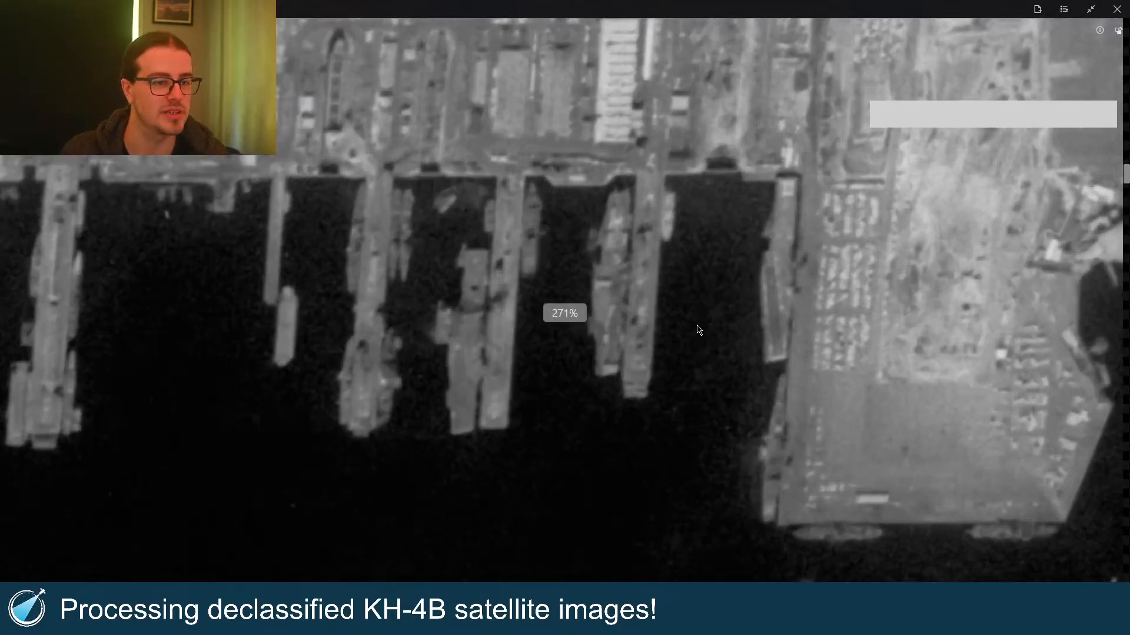
pyautogui.moveTo(698, 325); pyautogui.dragTo(647, 434)
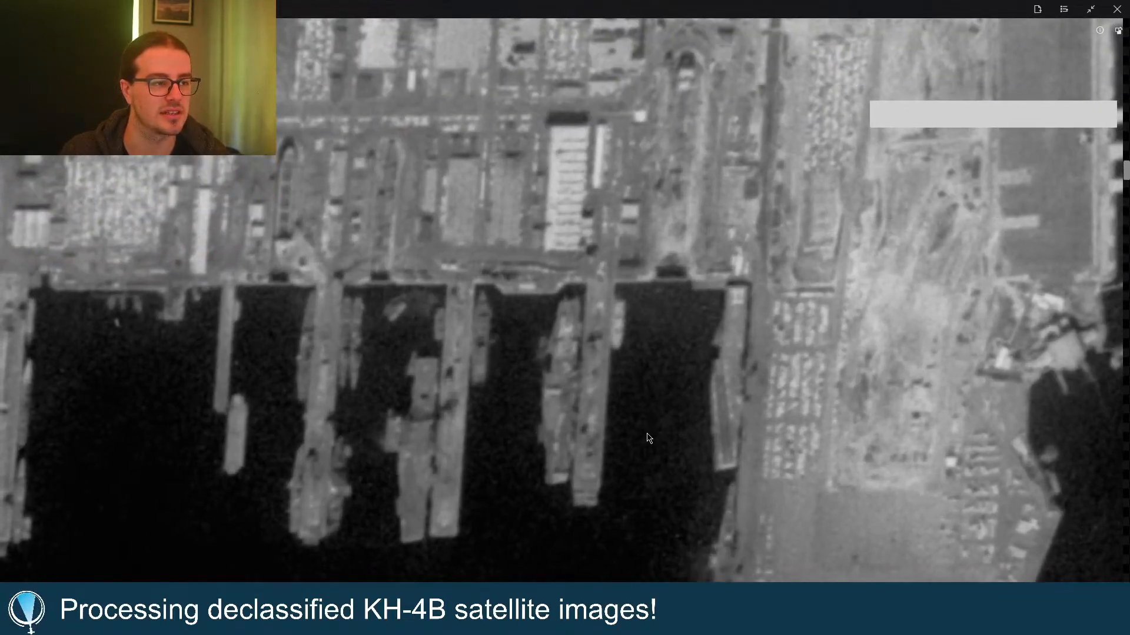
pyautogui.scroll(-5, 649, 438)
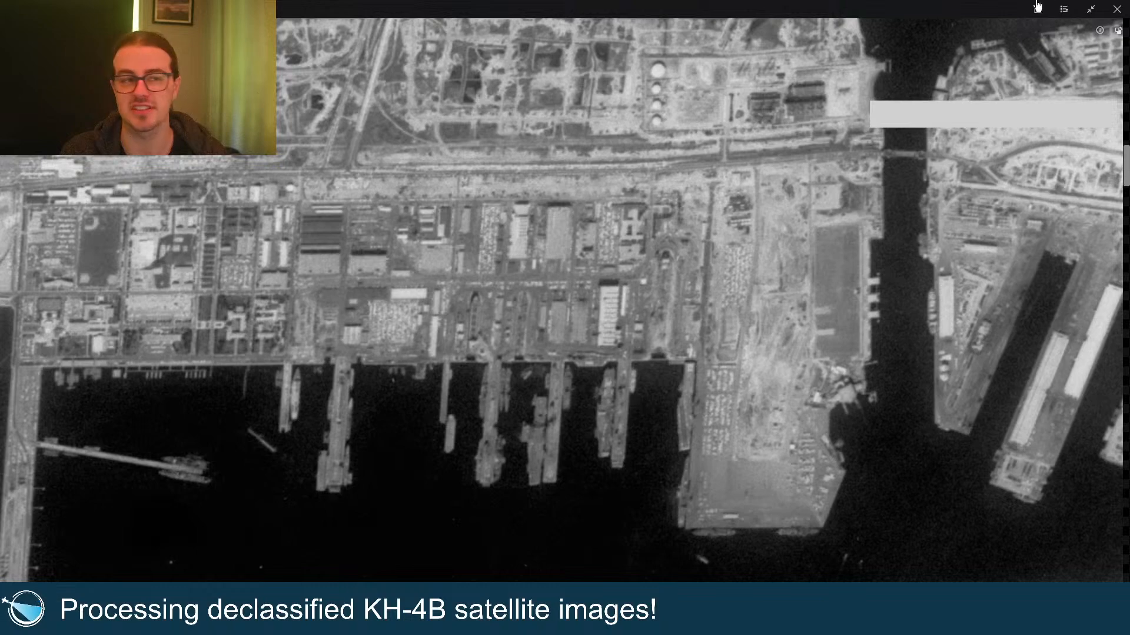
pyautogui.click(1112, 6)
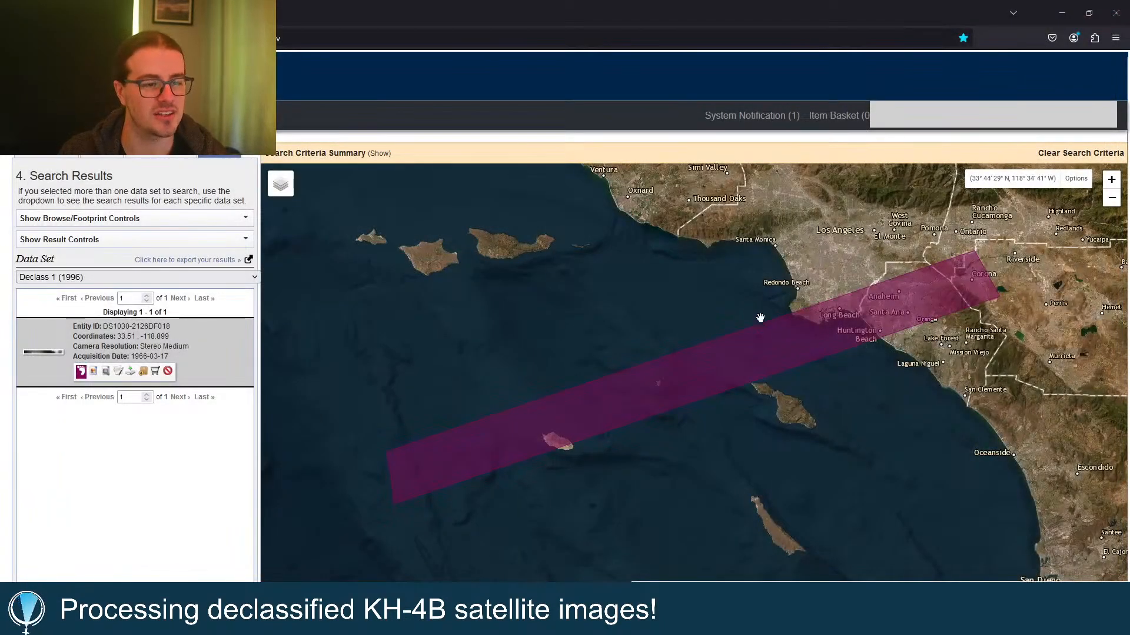
# Step: Search Declass 1 (1996) for entity ID DS1037-2111DF018 and show its footprint on the map
pyautogui.click(141, 357)
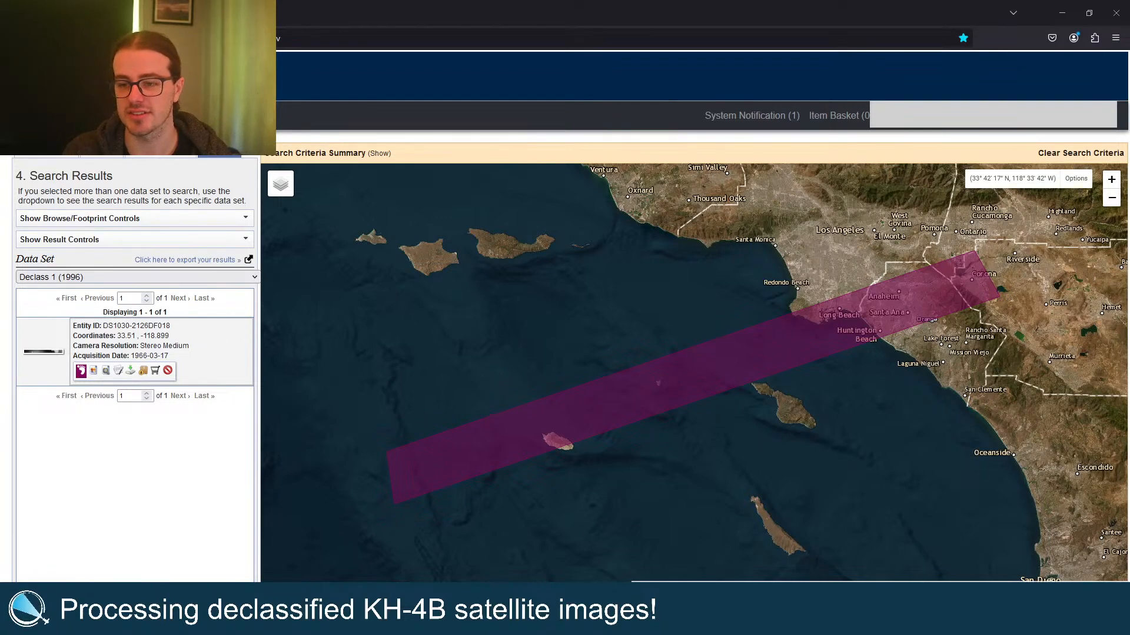
pyautogui.click(90, 151)
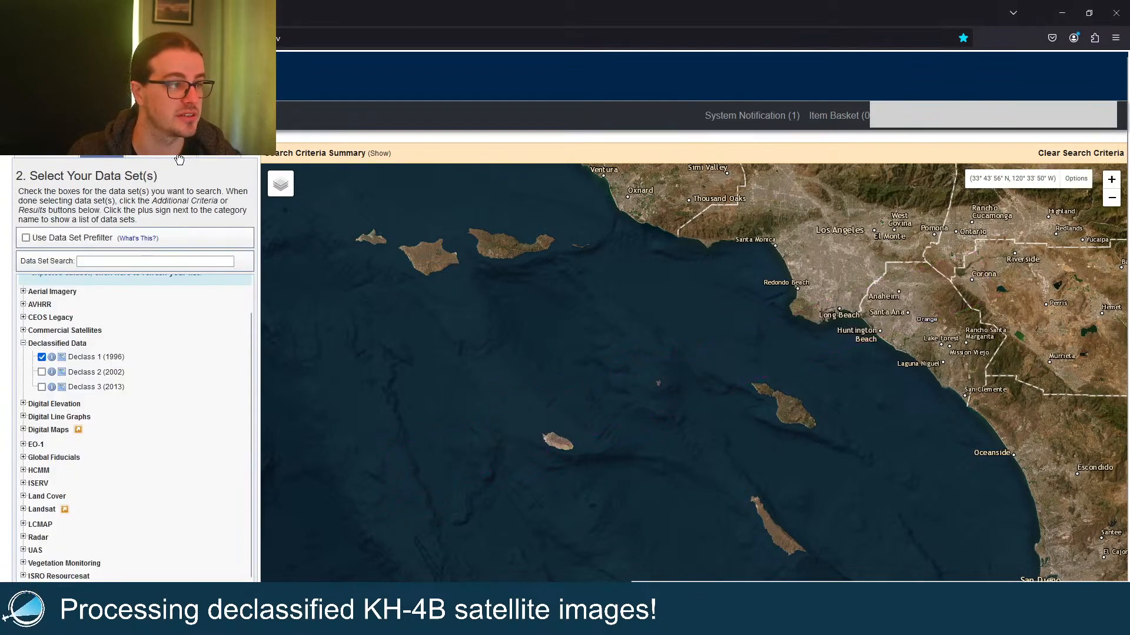
pyautogui.click(177, 151)
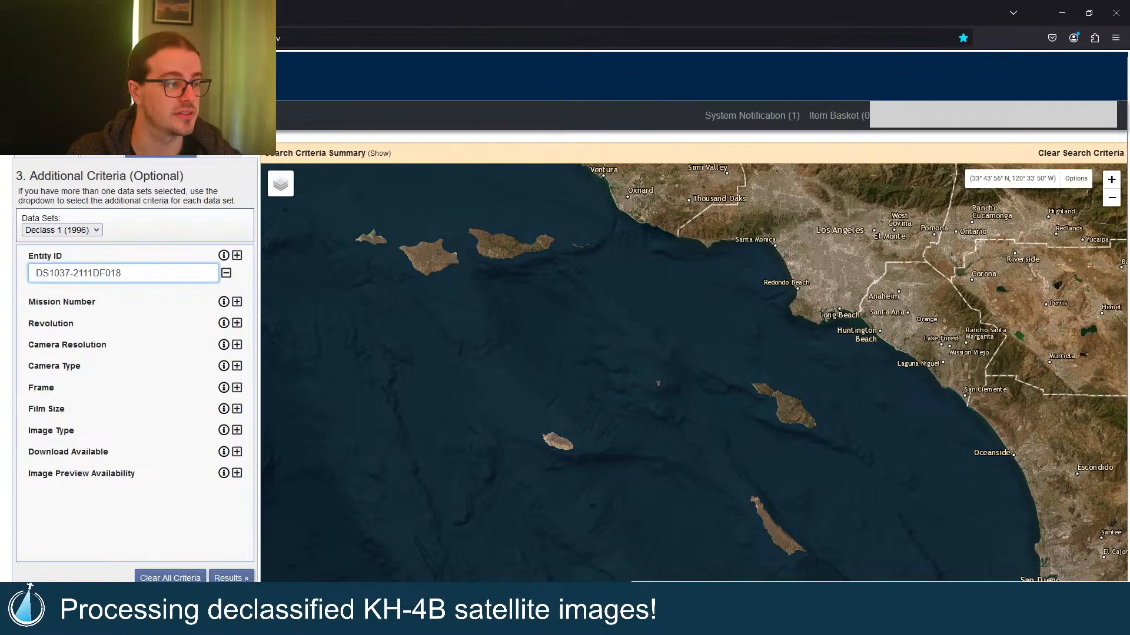
pyautogui.click(231, 578)
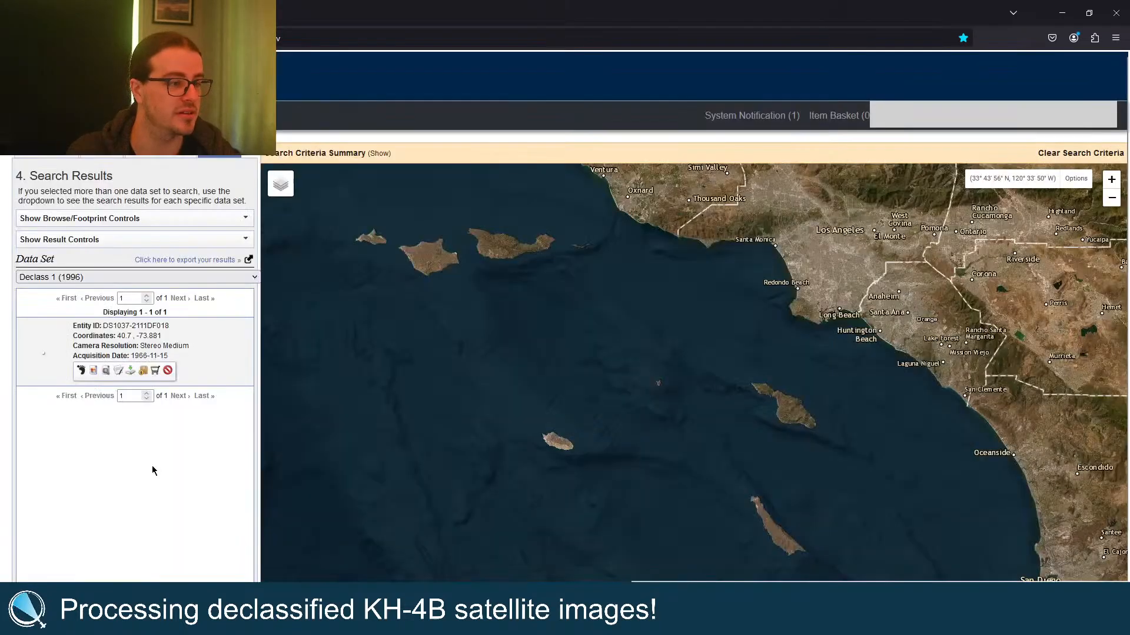
pyautogui.click(81, 372)
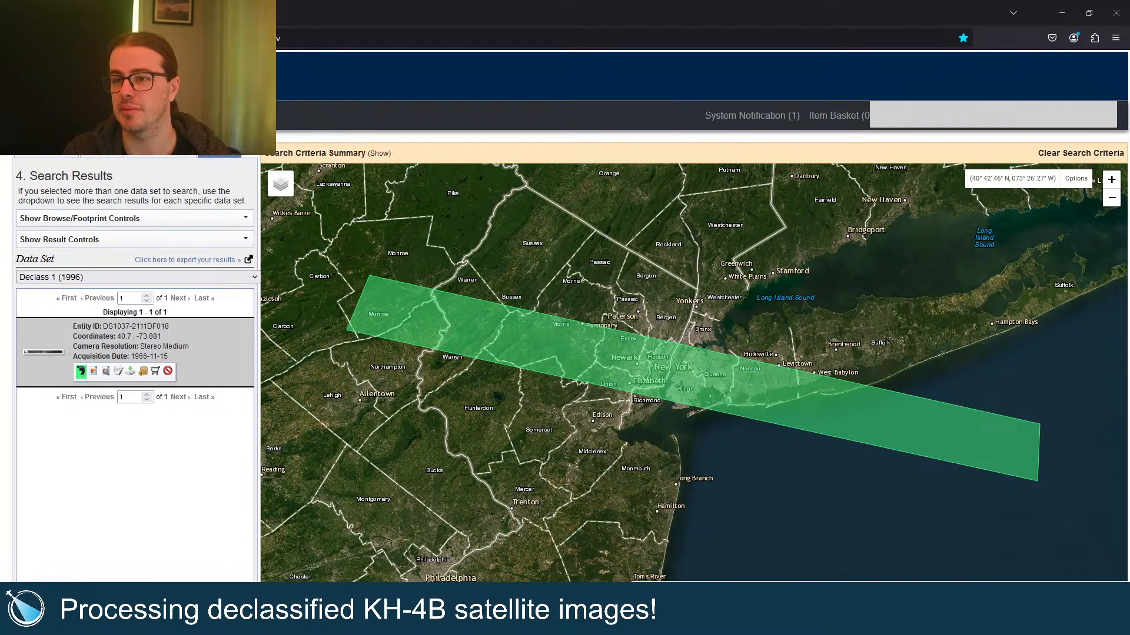
# Step: Switch to the DS1037-2111DF018_c.tif scan in Photoshop and examine the southern tip of Manhattan with its piers and bridges
pyautogui.hotkey('alt', 'Tab')
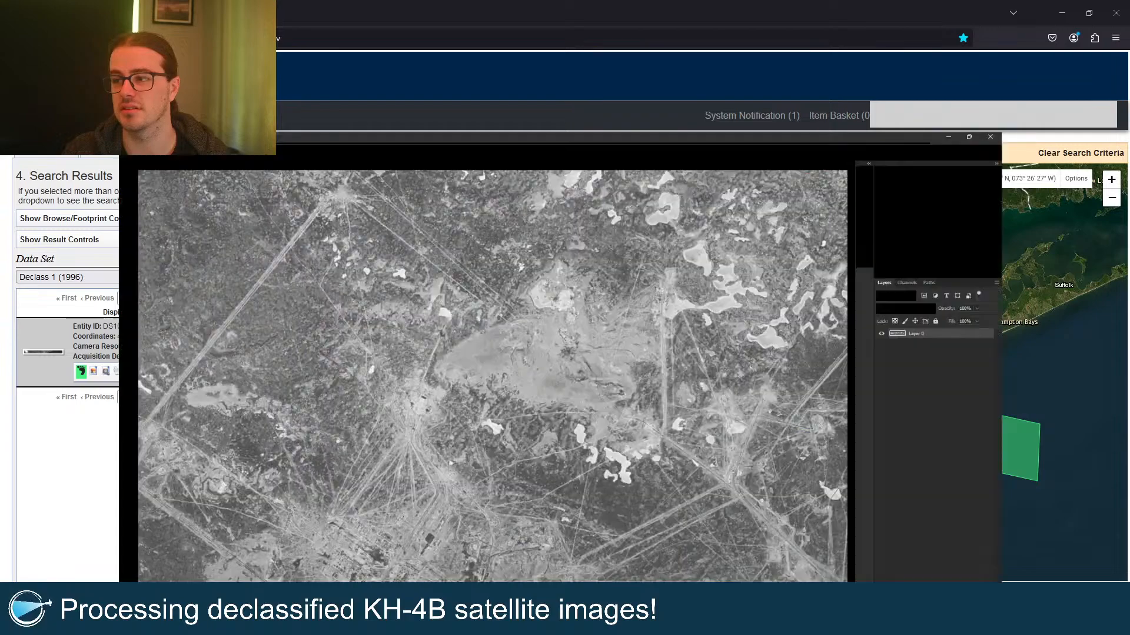
pyautogui.hotkey('ctrl', 'Tab')
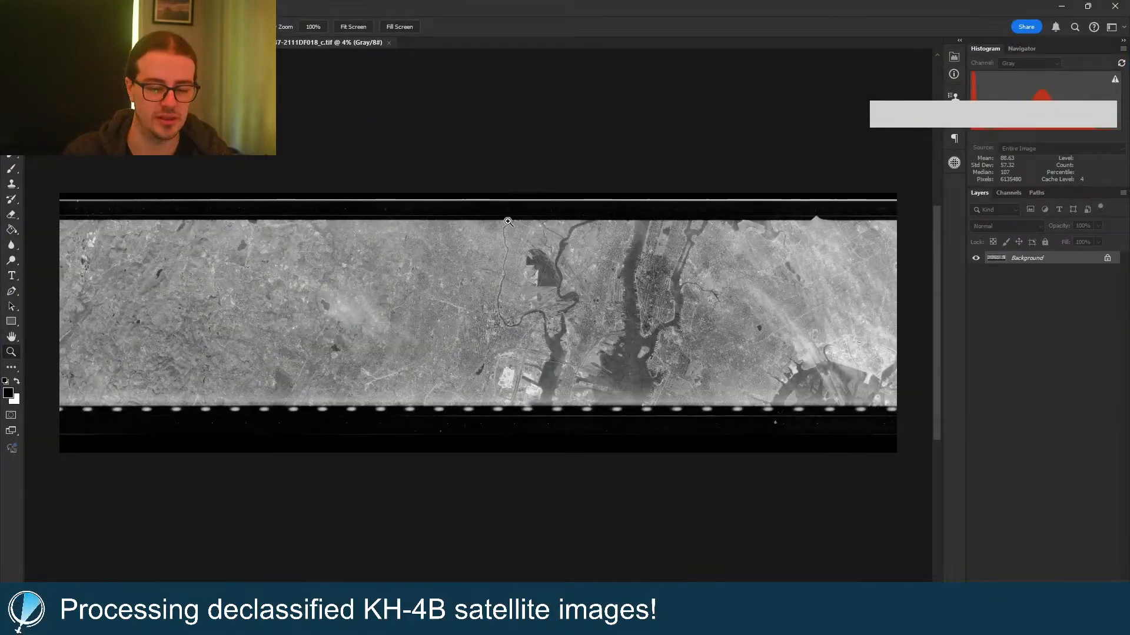
pyautogui.scroll(5, 644, 347)
pyautogui.scroll(3, 639, 243)
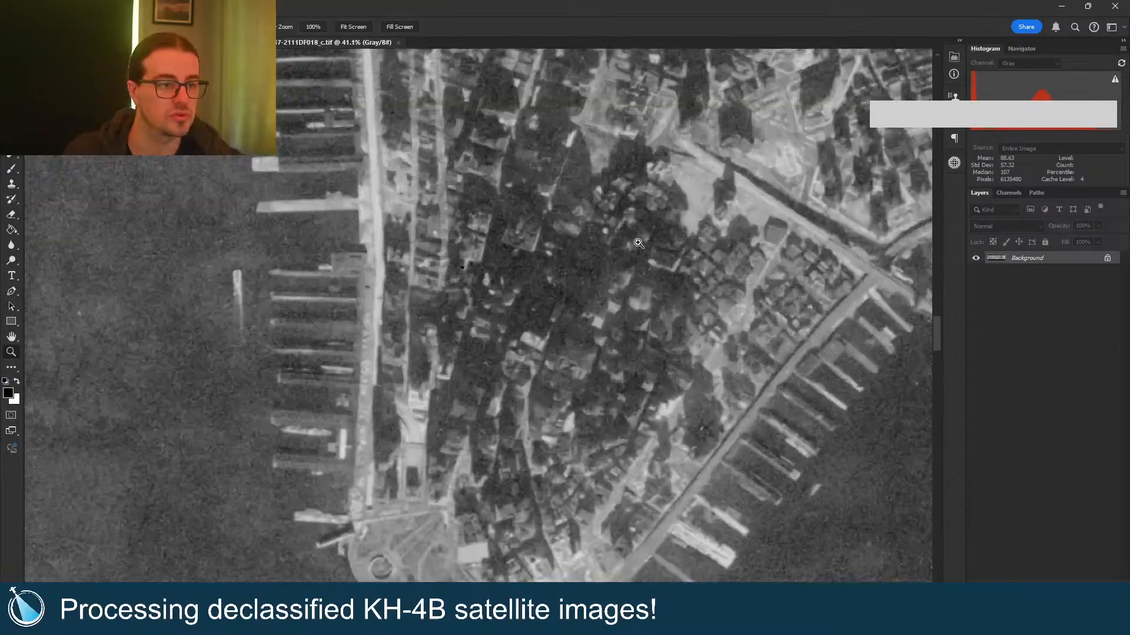
pyautogui.moveTo(619, 216); pyautogui.dragTo(583, 215)
pyautogui.moveTo(576, 301); pyautogui.dragTo(552, 409)
pyautogui.moveTo(541, 308); pyautogui.dragTo(489, 294)
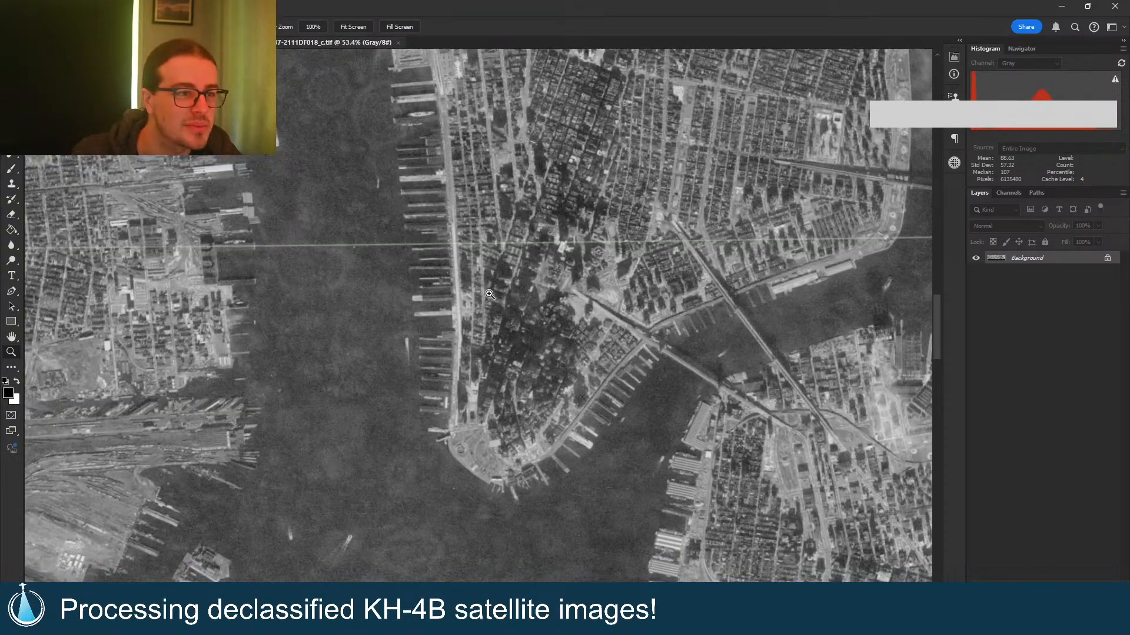
pyautogui.moveTo(559, 458); pyautogui.dragTo(555, 427)
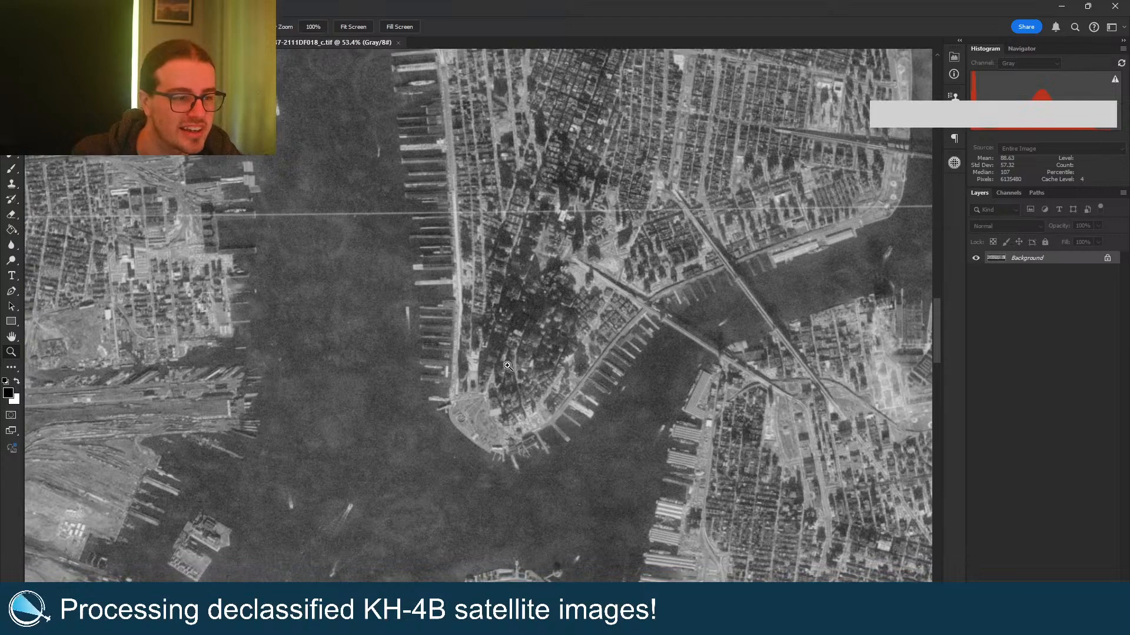
pyautogui.moveTo(508, 365); pyautogui.dragTo(547, 368)
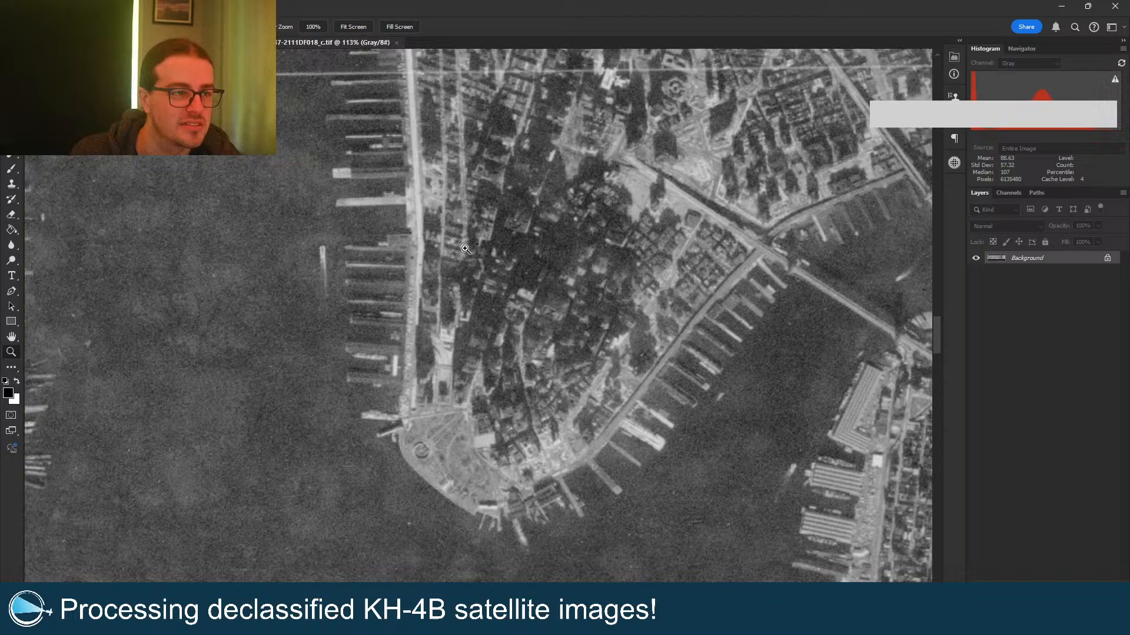
pyautogui.moveTo(484, 265); pyautogui.dragTo(445, 307)
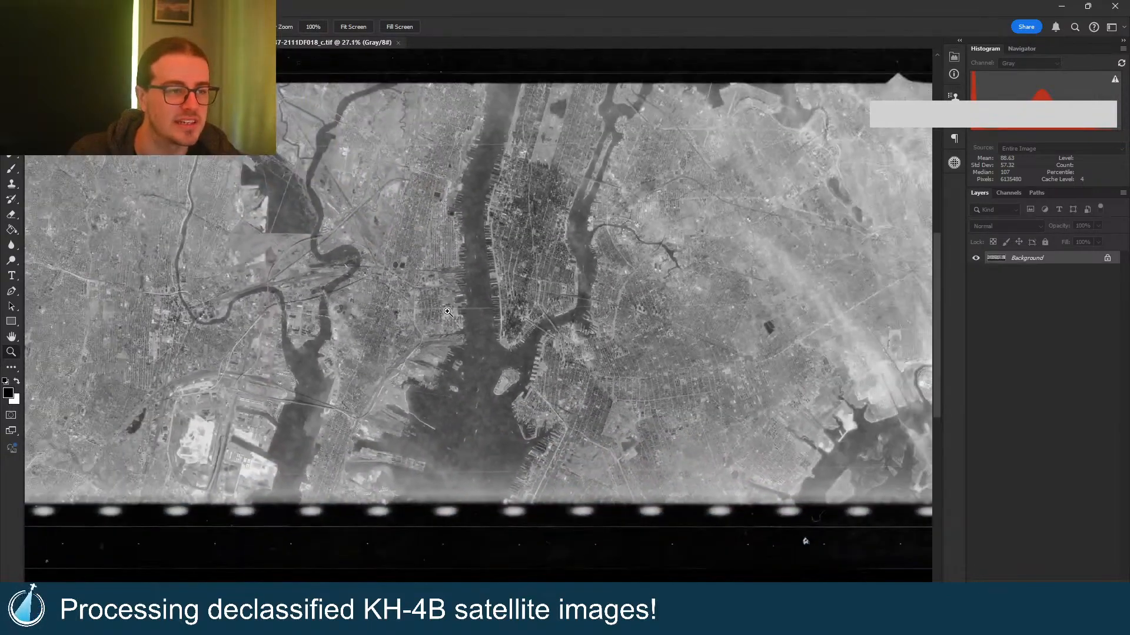
# Step: Examine the coastal airport's runways and terminals near the end of the New York scan, and fit the whole strip on screen
pyautogui.moveTo(553, 293); pyautogui.dragTo(345, 253)
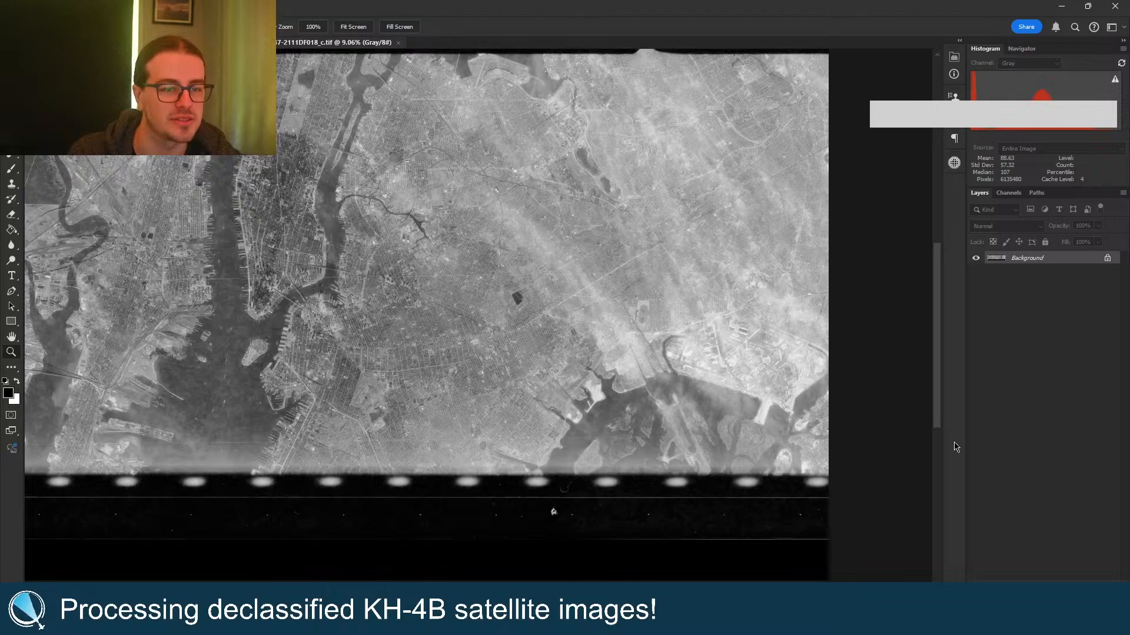
pyautogui.moveTo(821, 379); pyautogui.dragTo(922, 377)
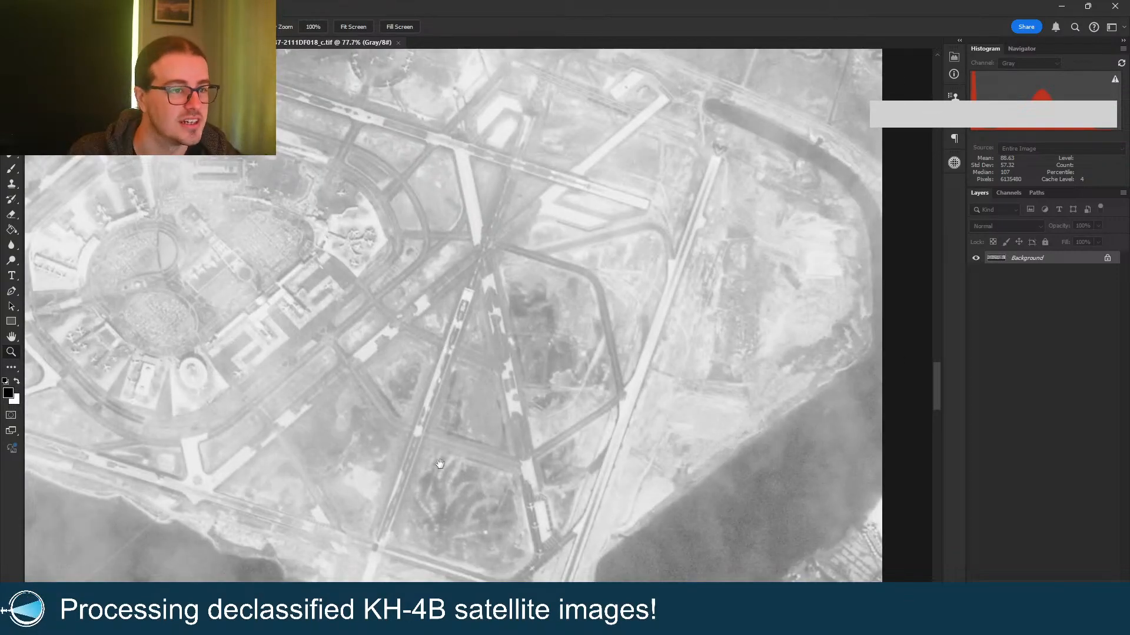
pyautogui.moveTo(434, 428); pyautogui.dragTo(510, 474)
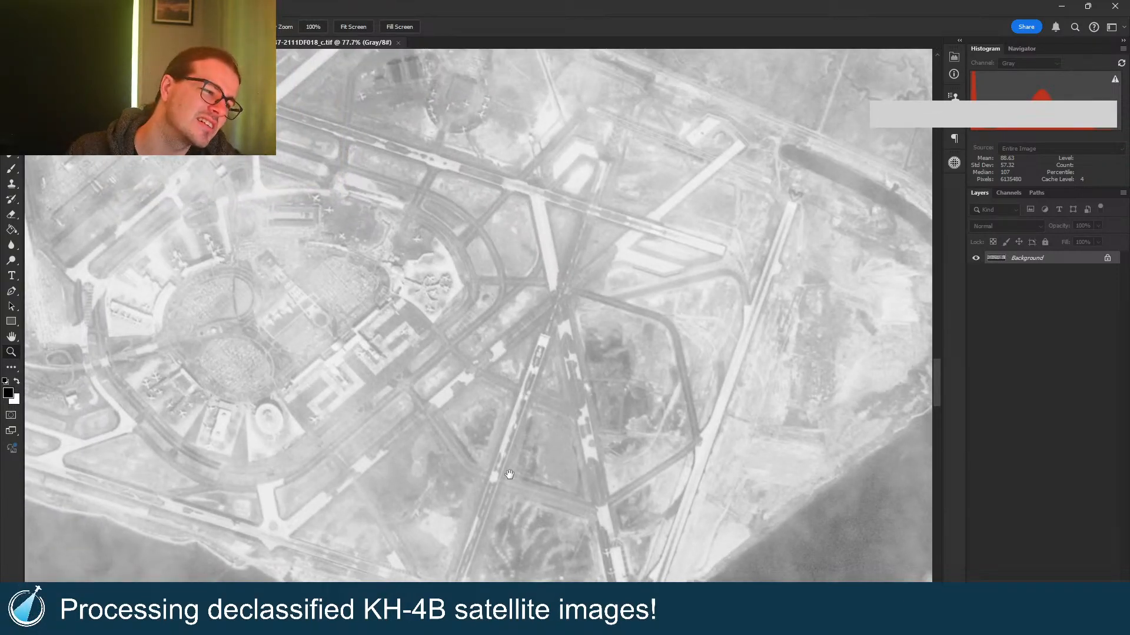
pyautogui.moveTo(482, 429); pyautogui.dragTo(570, 475)
pyautogui.moveTo(424, 269); pyautogui.dragTo(493, 371)
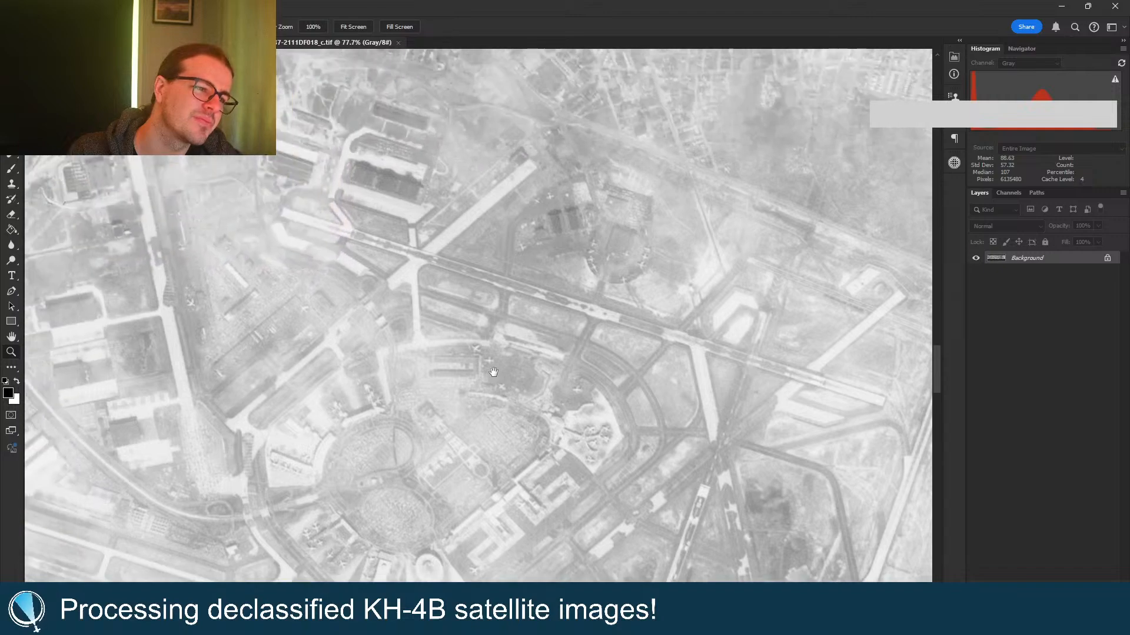
pyautogui.moveTo(619, 286); pyautogui.dragTo(565, 285)
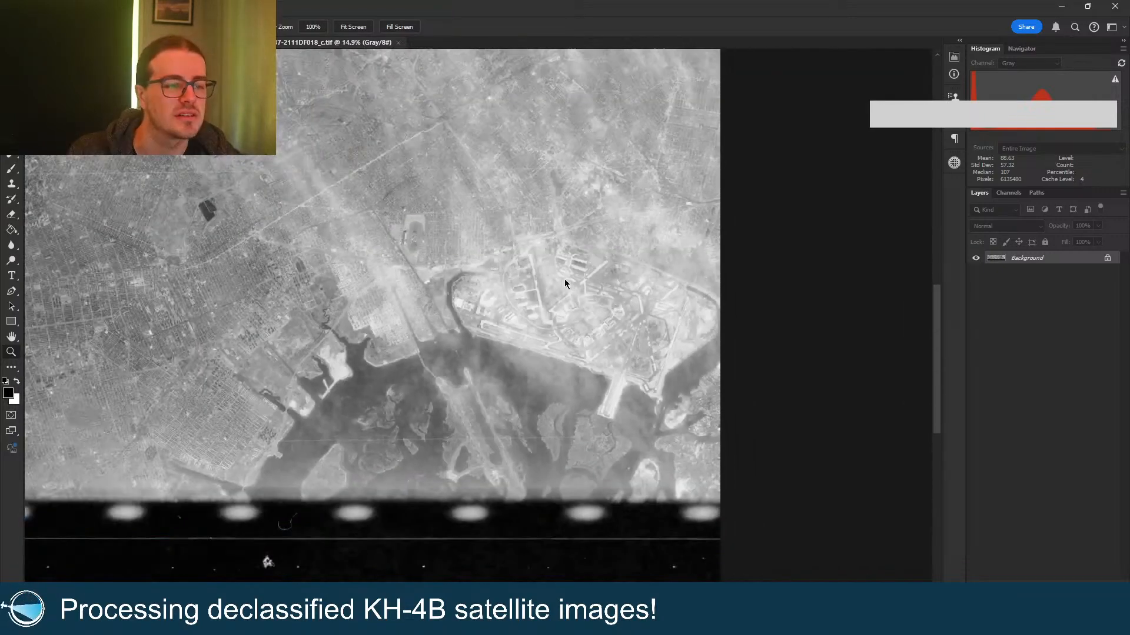
pyautogui.rightClick(565, 285)
pyautogui.click(595, 288)
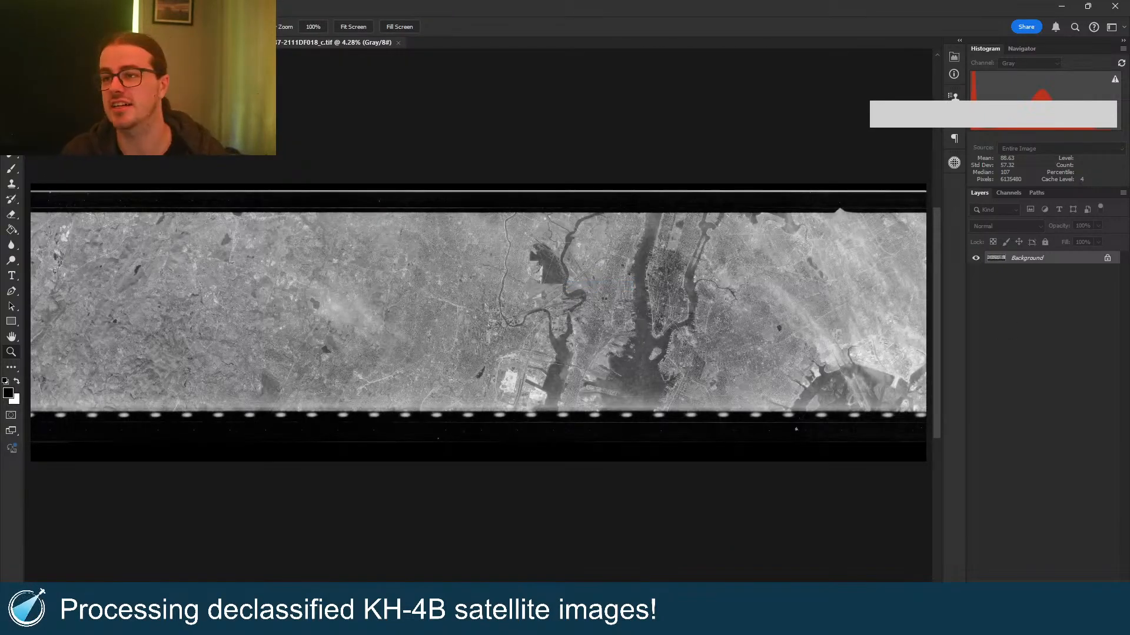
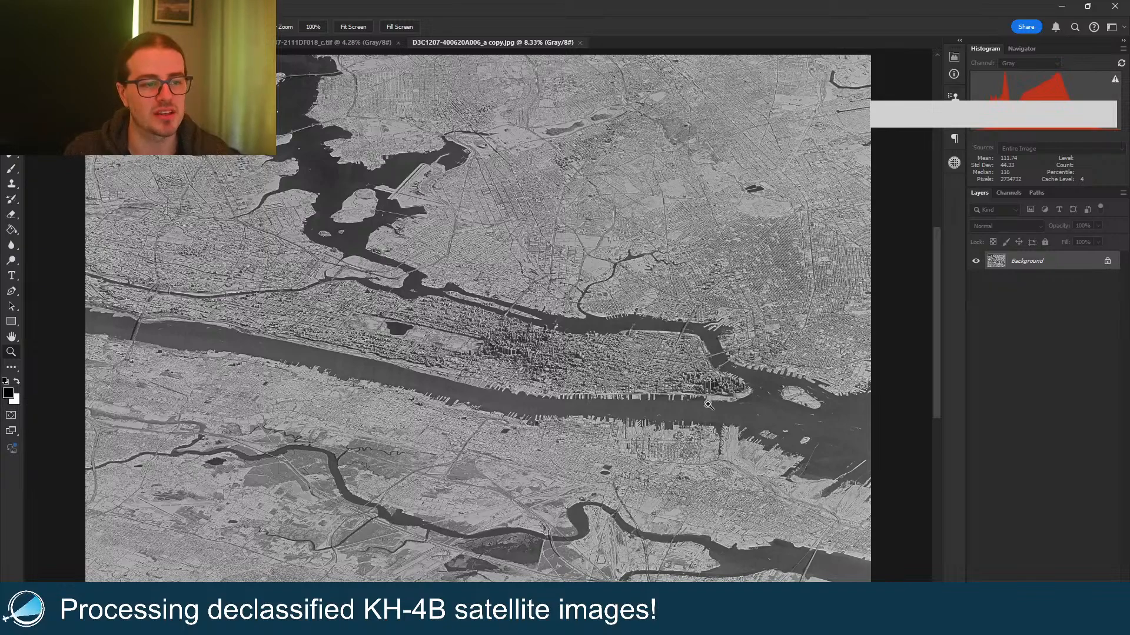
pyautogui.moveTo(709, 405); pyautogui.dragTo(788, 348)
pyautogui.moveTo(710, 338); pyautogui.dragTo(645, 374)
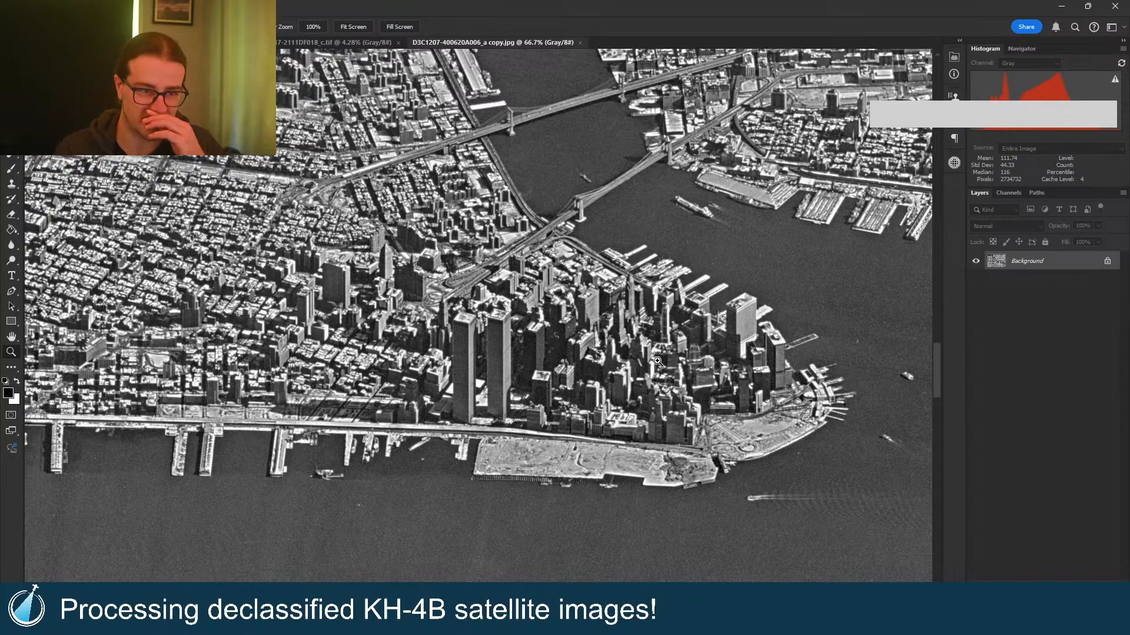
pyautogui.moveTo(650, 383); pyautogui.dragTo(582, 419)
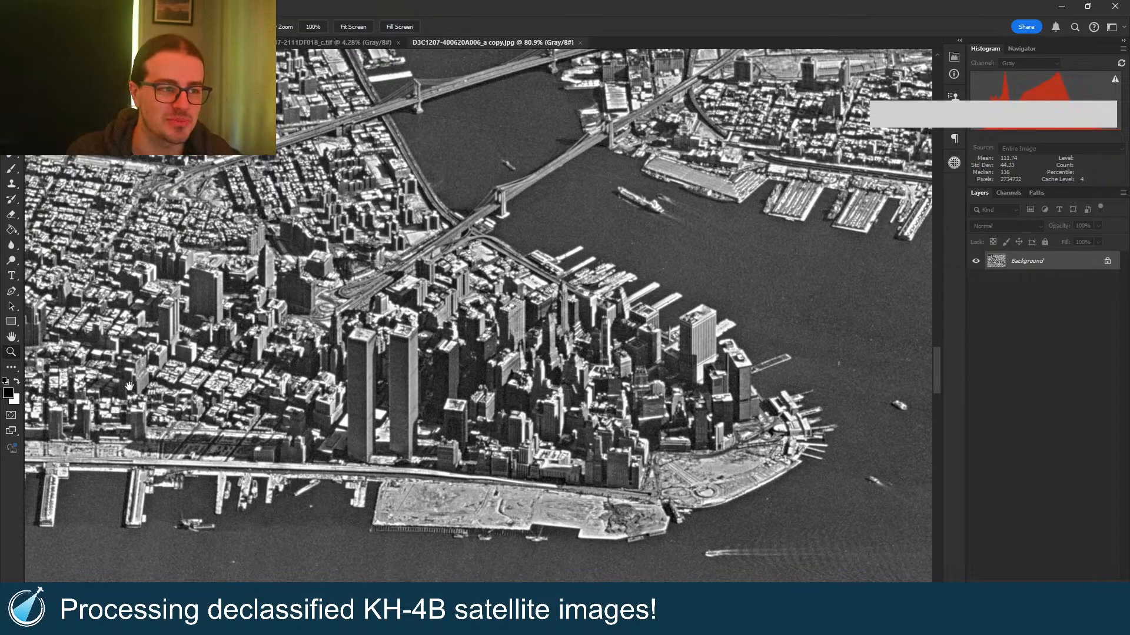
# Step: Follow Manhattan north in the oblique scan, examining the midtown high-rises, Central Park with its reservoir, and the riverfront
pyautogui.moveTo(128, 387); pyautogui.dragTo(640, 373)
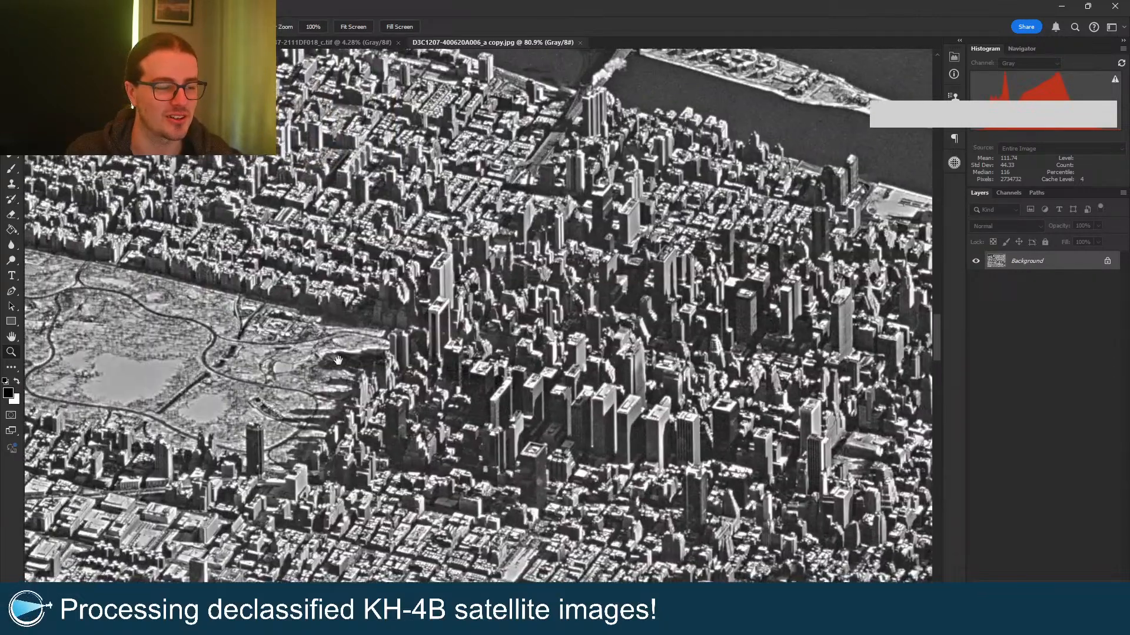
pyautogui.moveTo(338, 360); pyautogui.dragTo(465, 356)
pyautogui.moveTo(168, 330); pyautogui.dragTo(438, 357)
pyautogui.moveTo(64, 232); pyautogui.dragTo(585, 373)
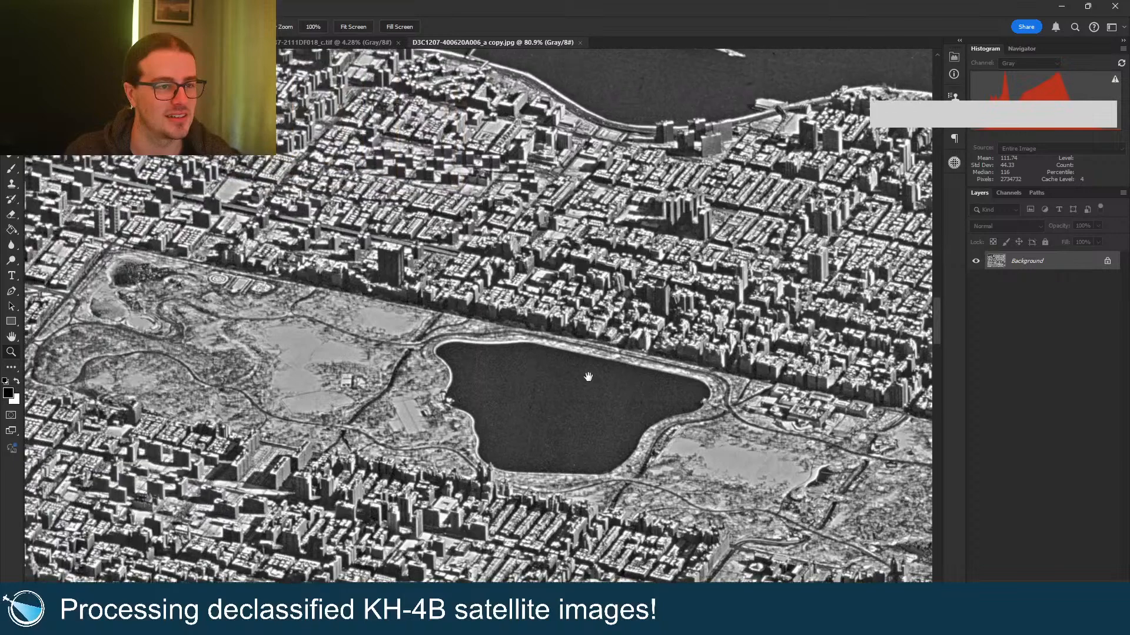
pyautogui.moveTo(397, 341); pyautogui.dragTo(654, 307)
pyautogui.moveTo(528, 370); pyautogui.dragTo(650, 262)
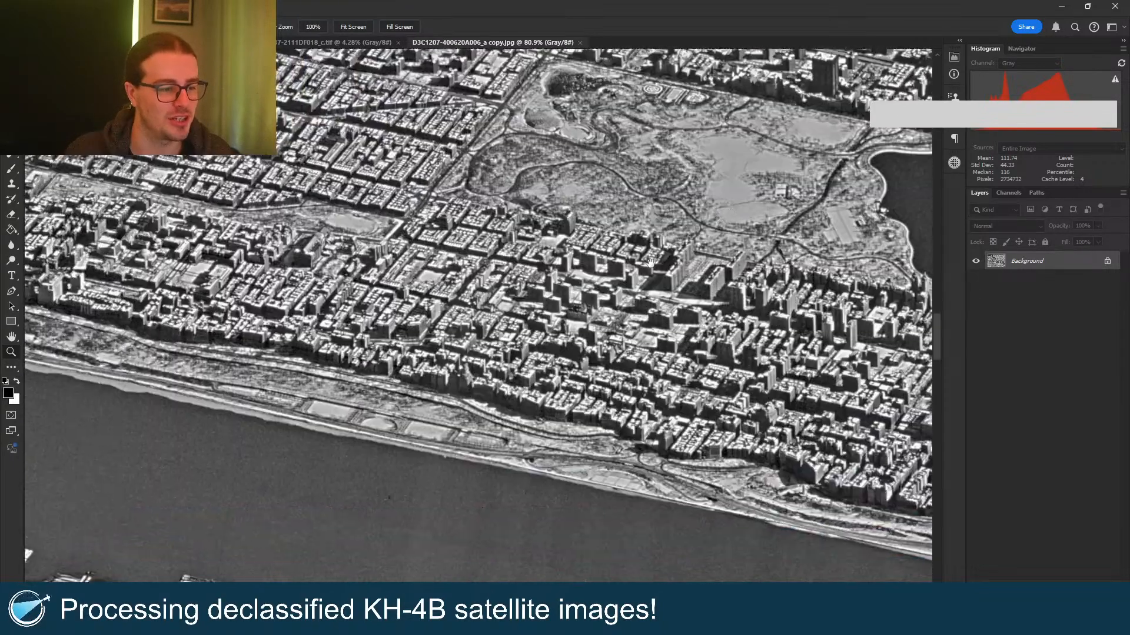
pyautogui.moveTo(506, 316); pyautogui.dragTo(710, 450)
pyautogui.moveTo(374, 268); pyautogui.dragTo(676, 403)
pyautogui.scroll(-5, 522, 275)
pyautogui.scroll(-2, 521, 276)
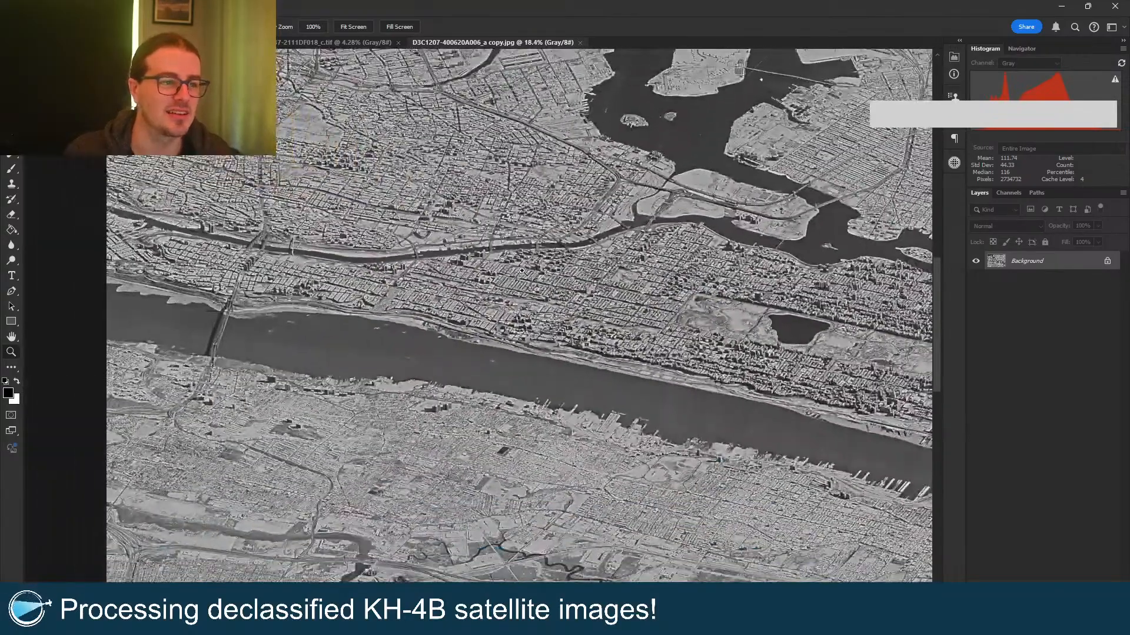
# Step: Survey the length of Manhattan and the city districts across the East River up to the scan's edge
pyautogui.moveTo(549, 264); pyautogui.dragTo(433, 83)
pyautogui.moveTo(225, 221); pyautogui.dragTo(86, 276)
pyautogui.moveTo(848, 246); pyautogui.dragTo(346, 296)
pyautogui.scroll(2, 518, 260)
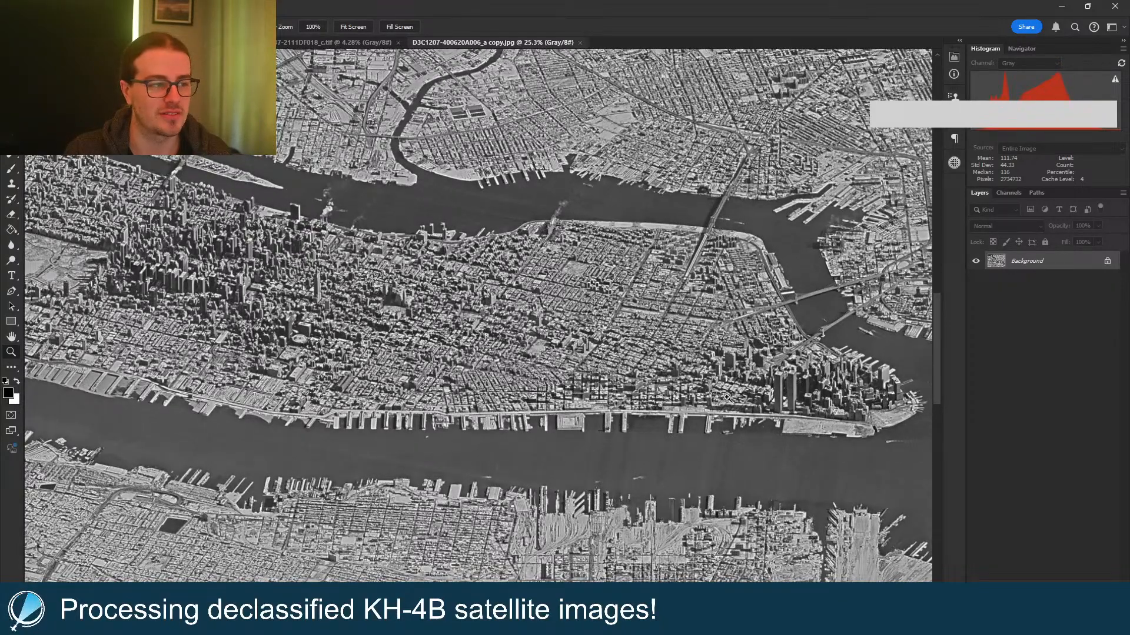
pyautogui.moveTo(726, 397); pyautogui.dragTo(336, 455)
pyautogui.moveTo(483, 325); pyautogui.dragTo(397, 625)
pyautogui.moveTo(396, 197); pyautogui.dragTo(431, 414)
pyautogui.moveTo(433, 218); pyautogui.dragTo(462, 377)
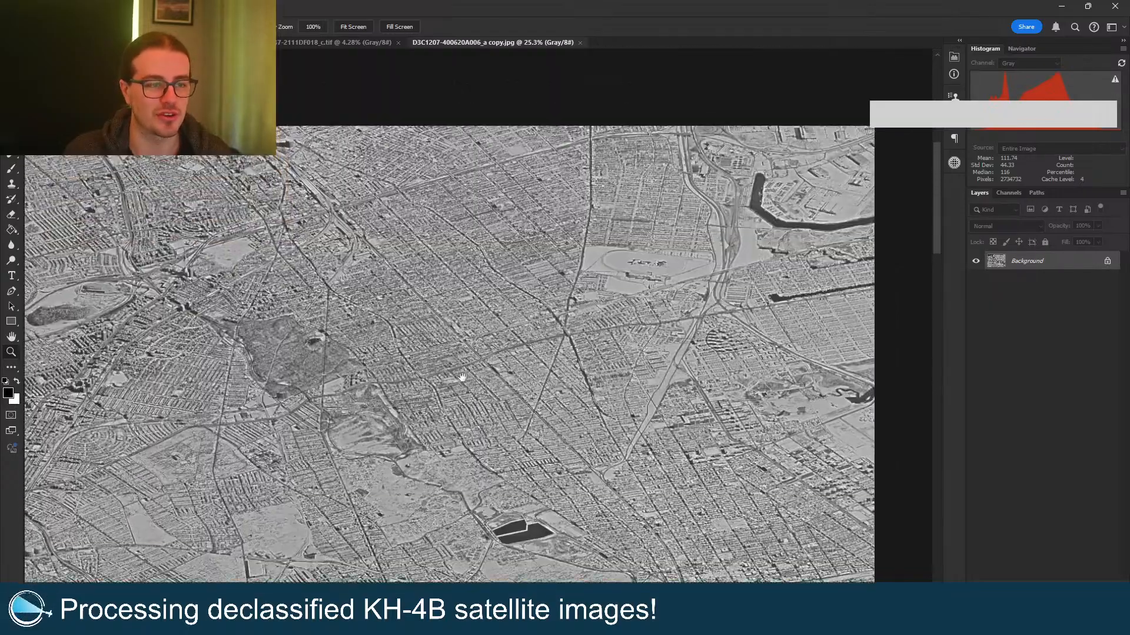
pyautogui.moveTo(343, 424); pyautogui.dragTo(778, 172)
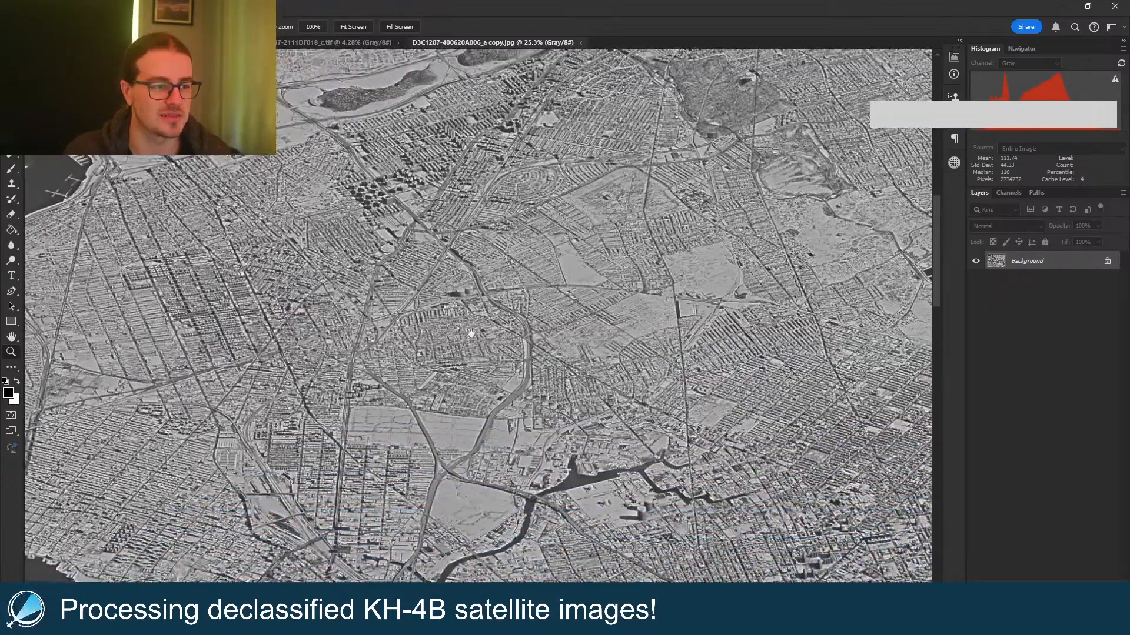
pyautogui.moveTo(471, 330); pyautogui.dragTo(920, 359)
pyautogui.moveTo(535, 453); pyautogui.dragTo(689, 430)
pyautogui.moveTo(425, 506); pyautogui.dragTo(518, 498)
# Step: Examine the bridge crossing the narrow river island close up, and return to a wider view of Manhattan and the East River
pyautogui.moveTo(612, 537); pyautogui.dragTo(170, 247)
pyautogui.moveTo(676, 518); pyautogui.dragTo(235, 300)
pyautogui.moveTo(446, 322)
pyautogui.mouseDown()
pyautogui.moveTo(379, 317)
pyautogui.moveTo(556, 383)
pyautogui.moveTo(573, 361)
pyautogui.mouseUp()
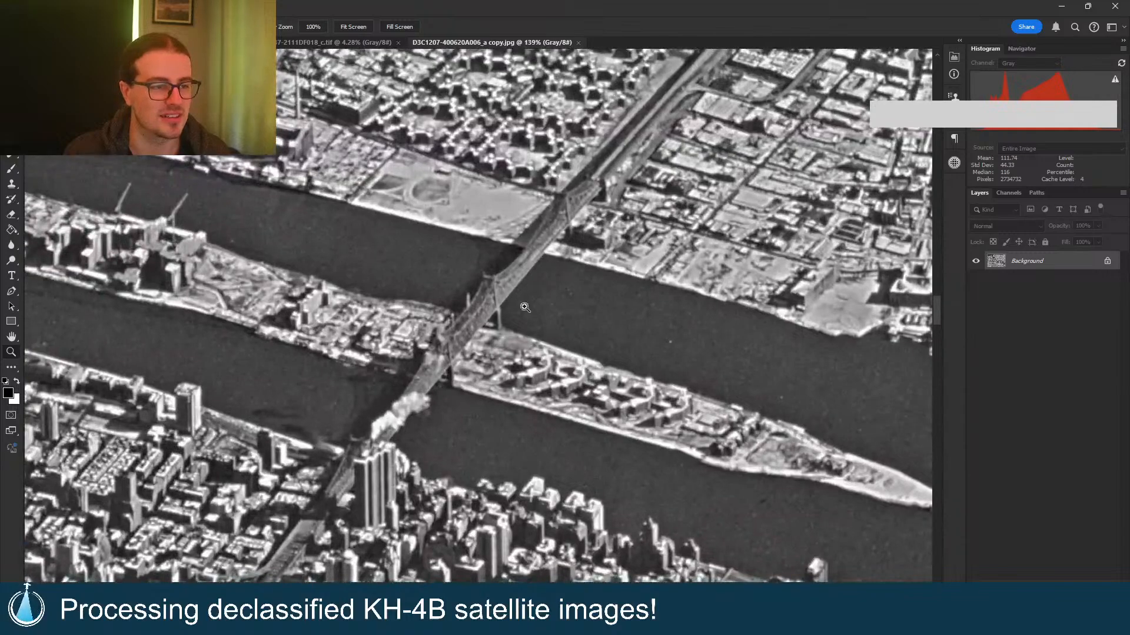
pyautogui.moveTo(524, 305); pyautogui.dragTo(347, 299)
pyautogui.moveTo(693, 324); pyautogui.dragTo(301, 324)
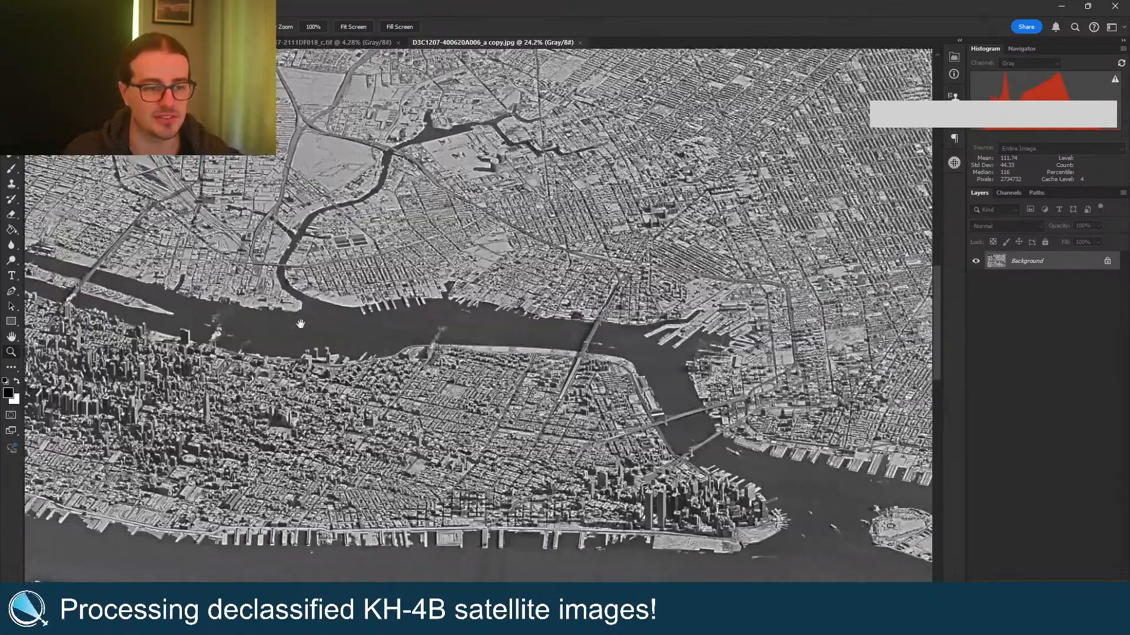
# Step: Examine the suspension bridges over the East River and the twin towers of lower Manhattan close up in the oblique scan
pyautogui.moveTo(729, 434); pyautogui.dragTo(870, 423)
pyautogui.moveTo(504, 156); pyautogui.dragTo(518, 237)
pyautogui.moveTo(588, 410); pyautogui.dragTo(580, 229)
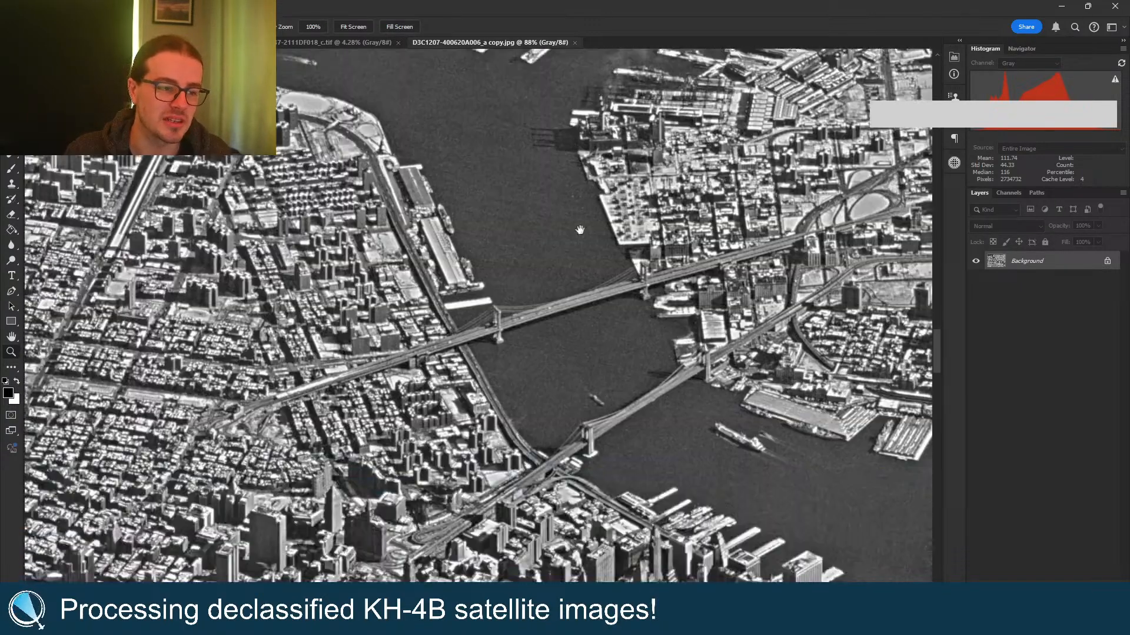
pyautogui.moveTo(584, 450); pyautogui.dragTo(522, 150)
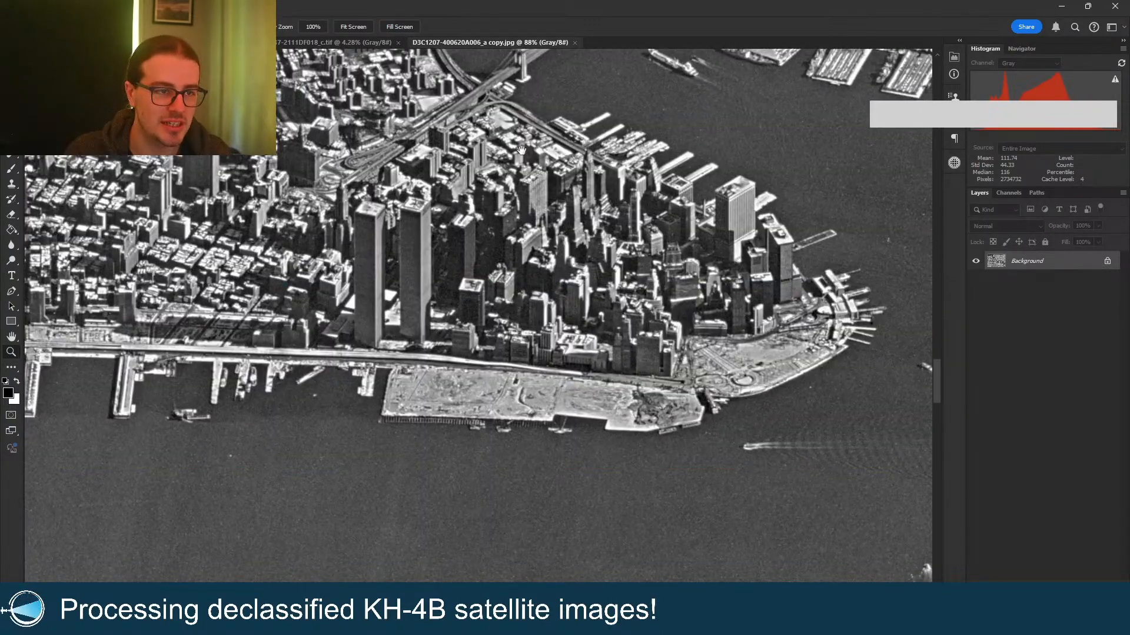
pyautogui.moveTo(391, 276); pyautogui.dragTo(403, 282)
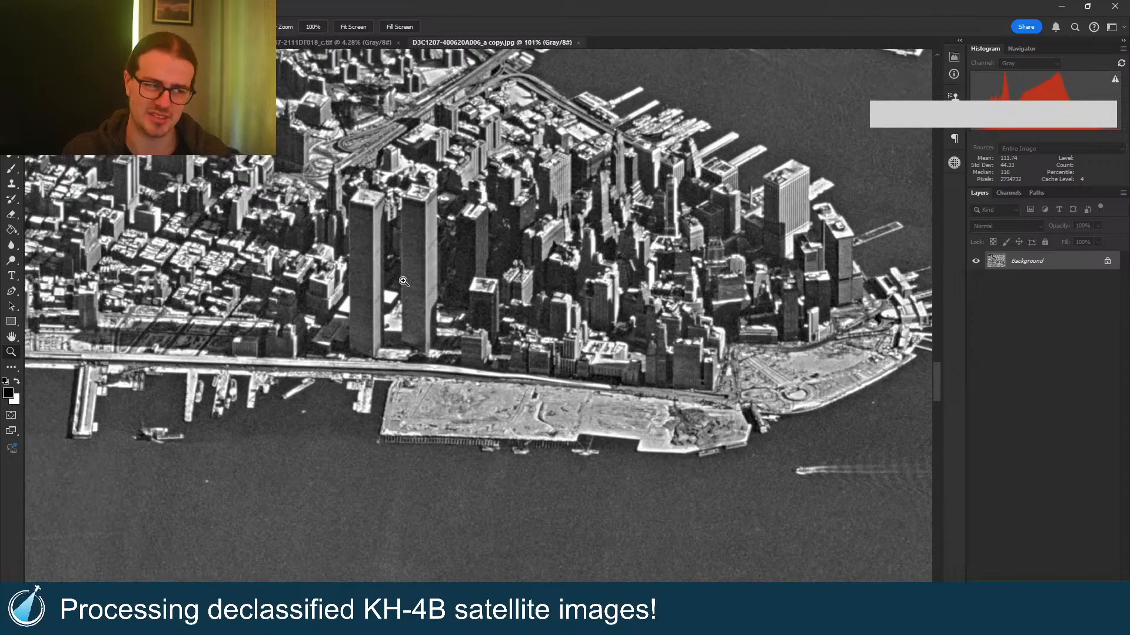
# Step: Examine the small harbour islands off Manhattan, closing in on the one with the Statue of Liberty
pyautogui.moveTo(545, 274); pyautogui.dragTo(483, 285)
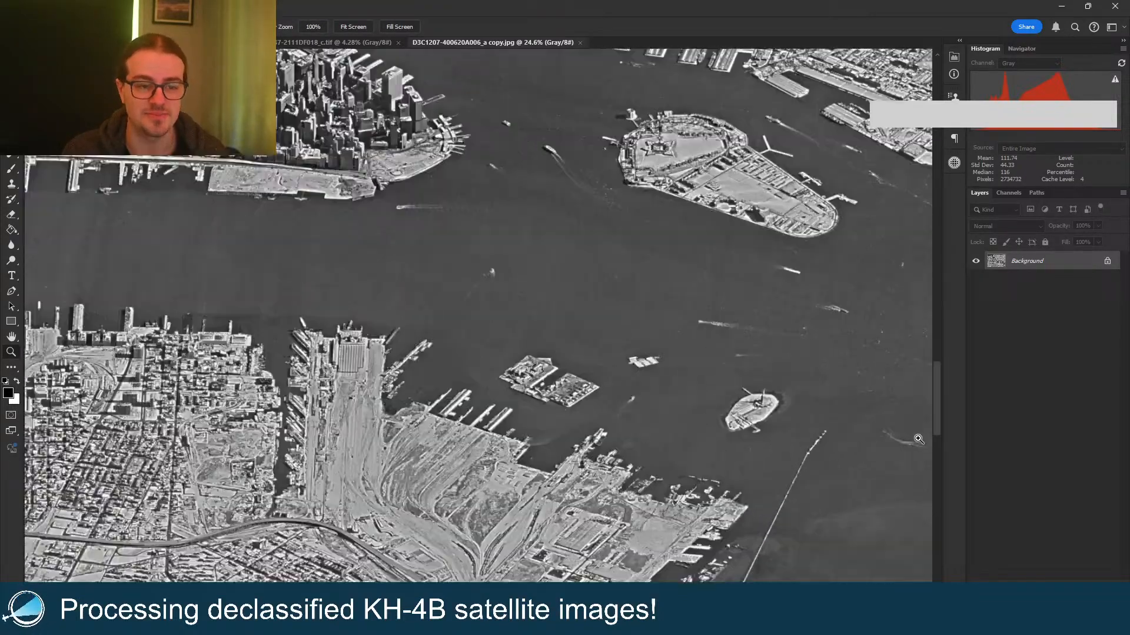
pyautogui.moveTo(851, 454); pyautogui.dragTo(921, 433)
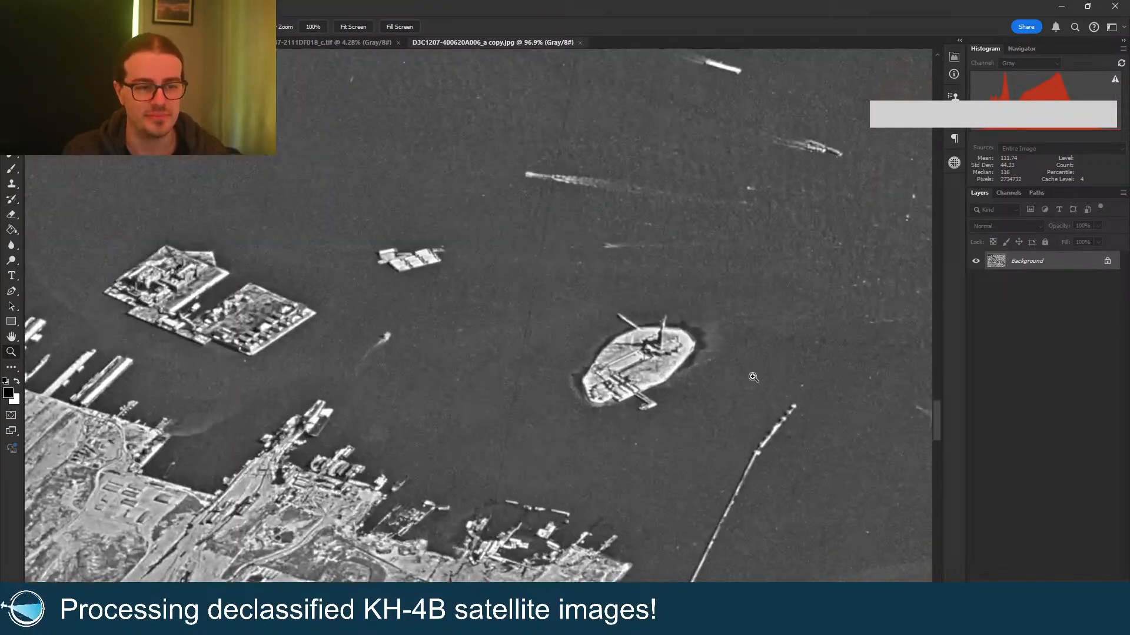
pyautogui.moveTo(753, 377); pyautogui.dragTo(765, 372)
pyautogui.moveTo(677, 329); pyautogui.dragTo(707, 334)
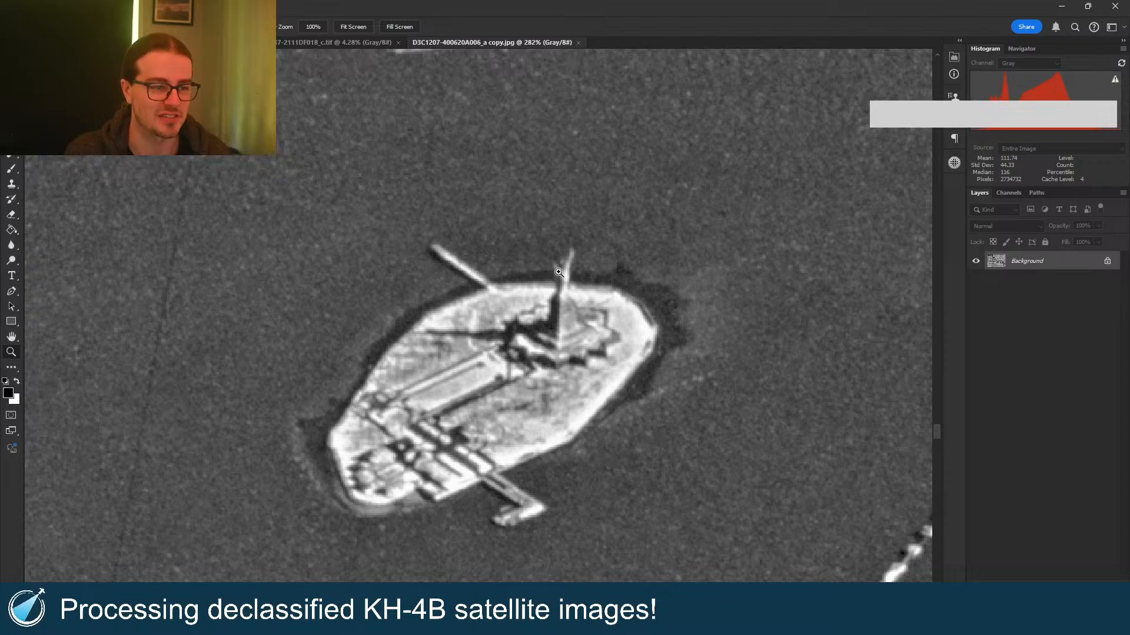
# Step: Fit the whole oblique scan in view and examine the long suspension bridge near its upper edge
pyautogui.moveTo(577, 287); pyautogui.dragTo(417, 274)
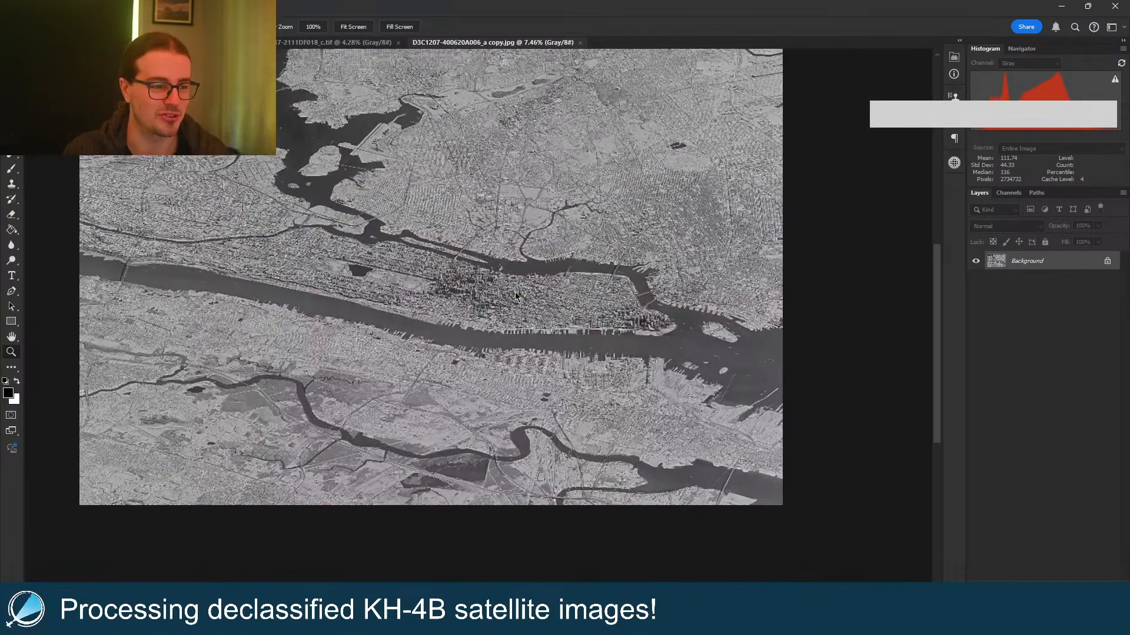
pyautogui.rightClick(515, 292)
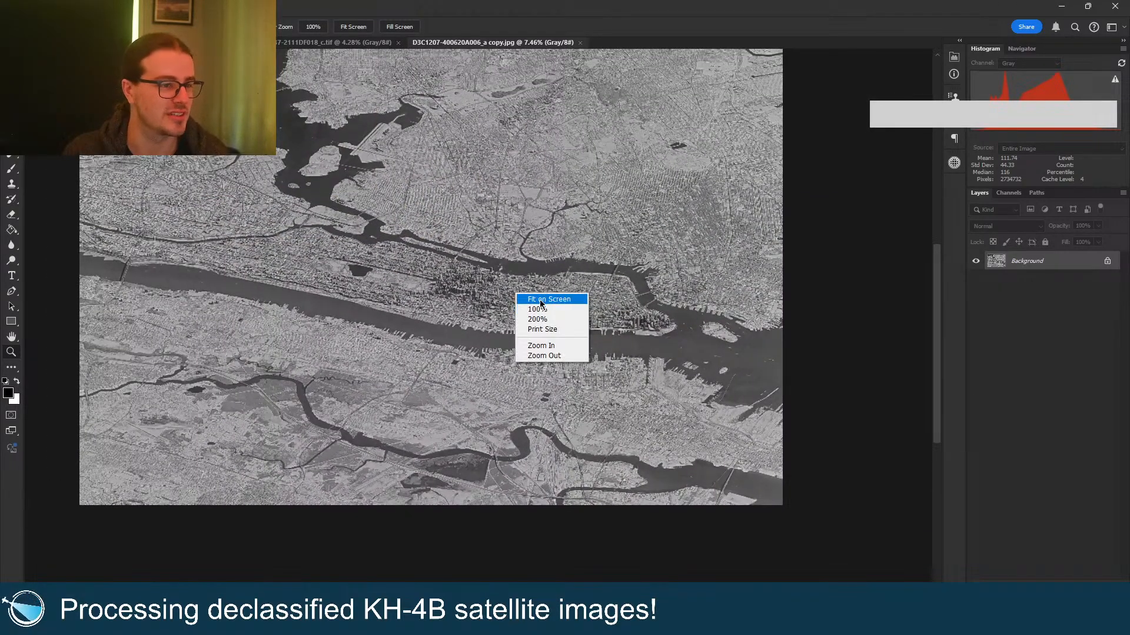
pyautogui.click(540, 301)
pyautogui.moveTo(266, 74); pyautogui.dragTo(403, 82)
pyautogui.moveTo(647, 158); pyautogui.dragTo(234, 286)
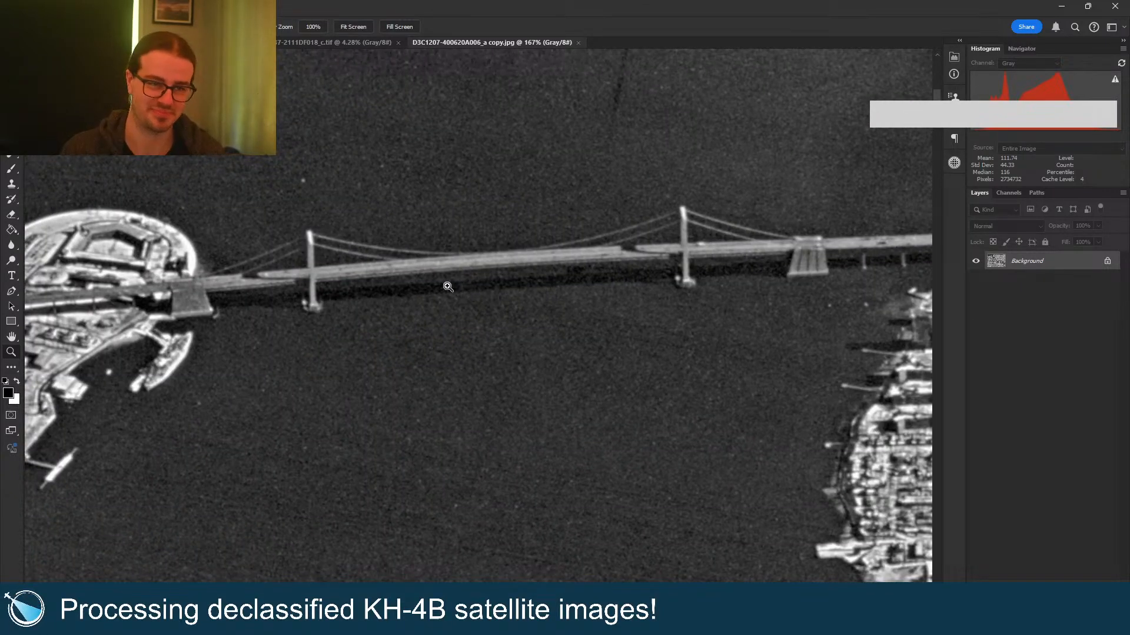
pyautogui.moveTo(481, 292); pyautogui.dragTo(459, 464)
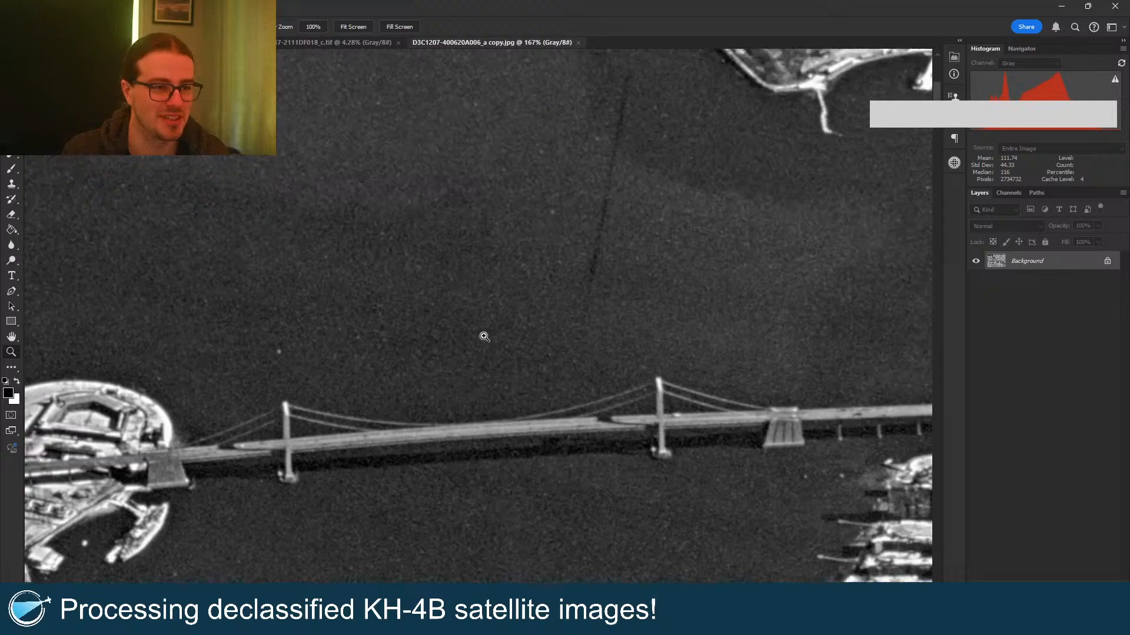
pyautogui.moveTo(485, 323); pyautogui.dragTo(406, 315)
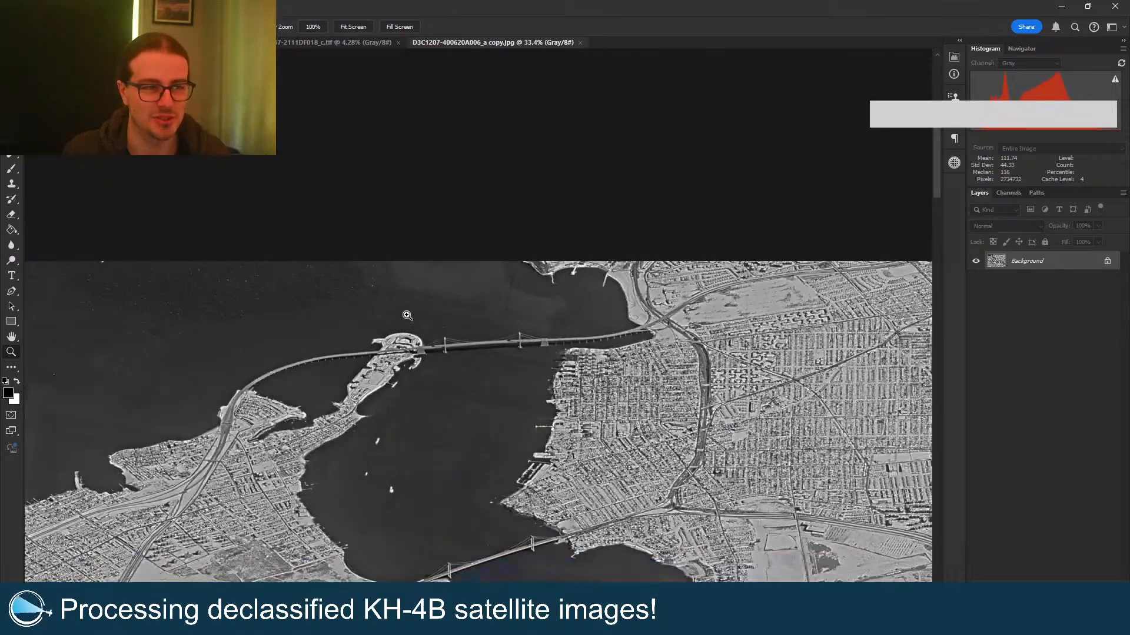
pyautogui.click(580, 42)
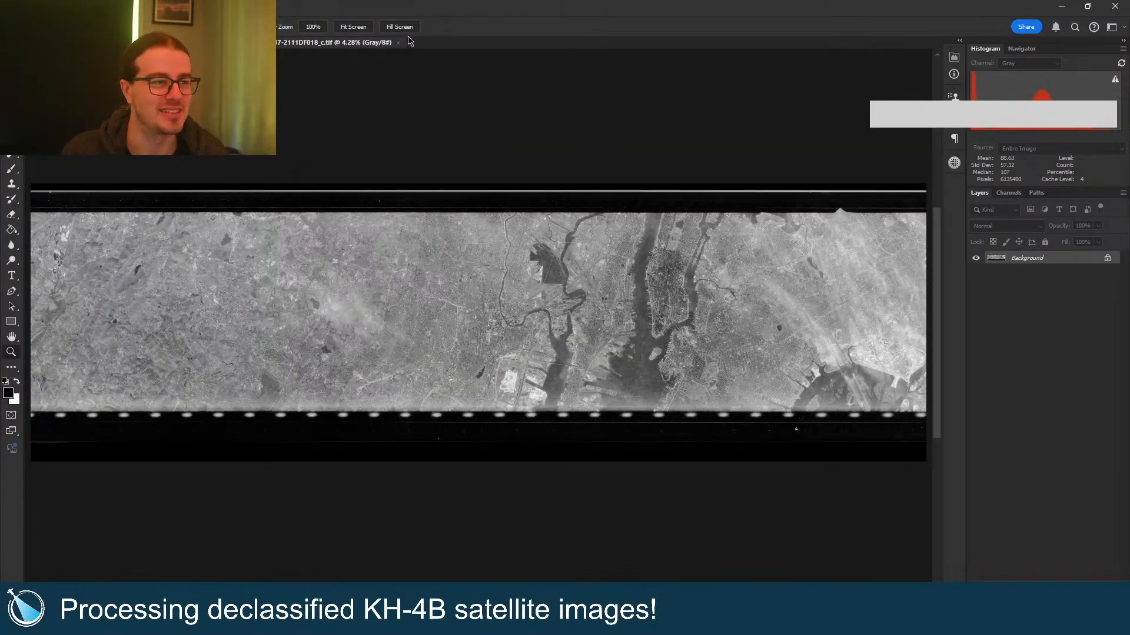
pyautogui.click(397, 43)
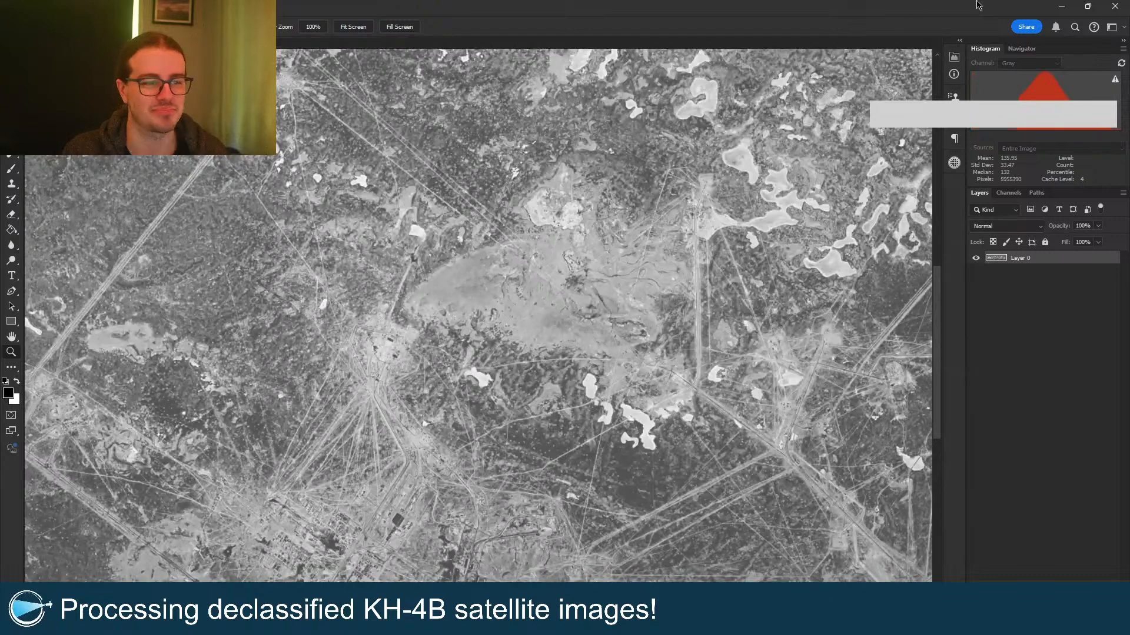
pyautogui.click(1061, 6)
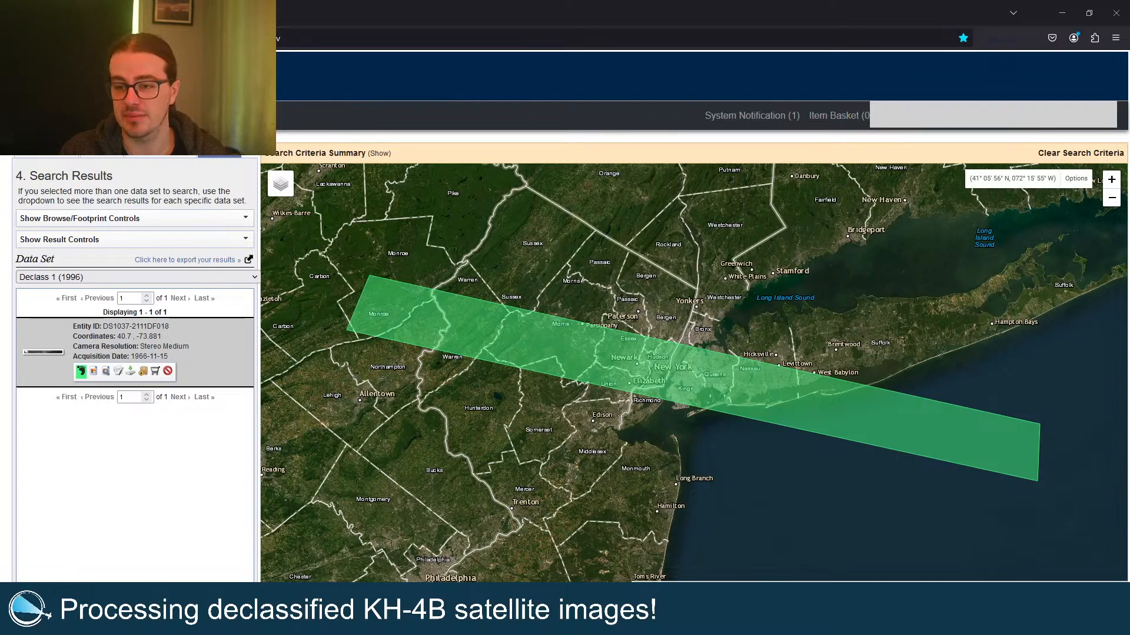
# Step: Search the Declass 1 (1996) data set for entity ID DS1101-2159DF008 and show the scene's footprint on the map
pyautogui.click(160, 156)
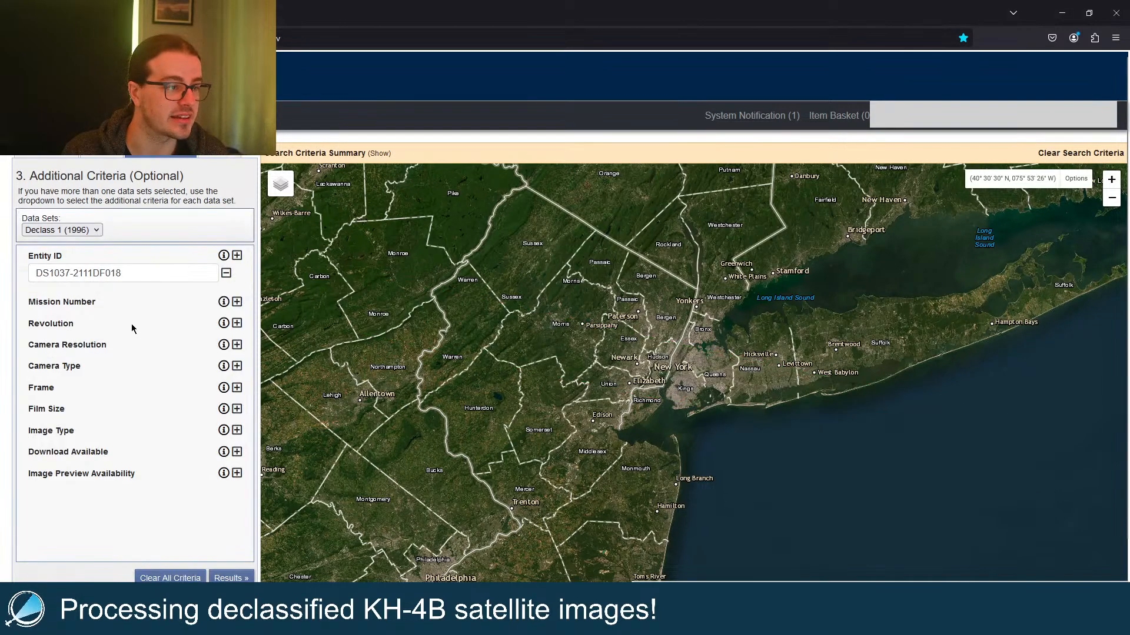
pyautogui.moveTo(143, 273); pyautogui.dragTo(13, 286)
pyautogui.write('DS1101-2159DF008')
pyautogui.click(229, 577)
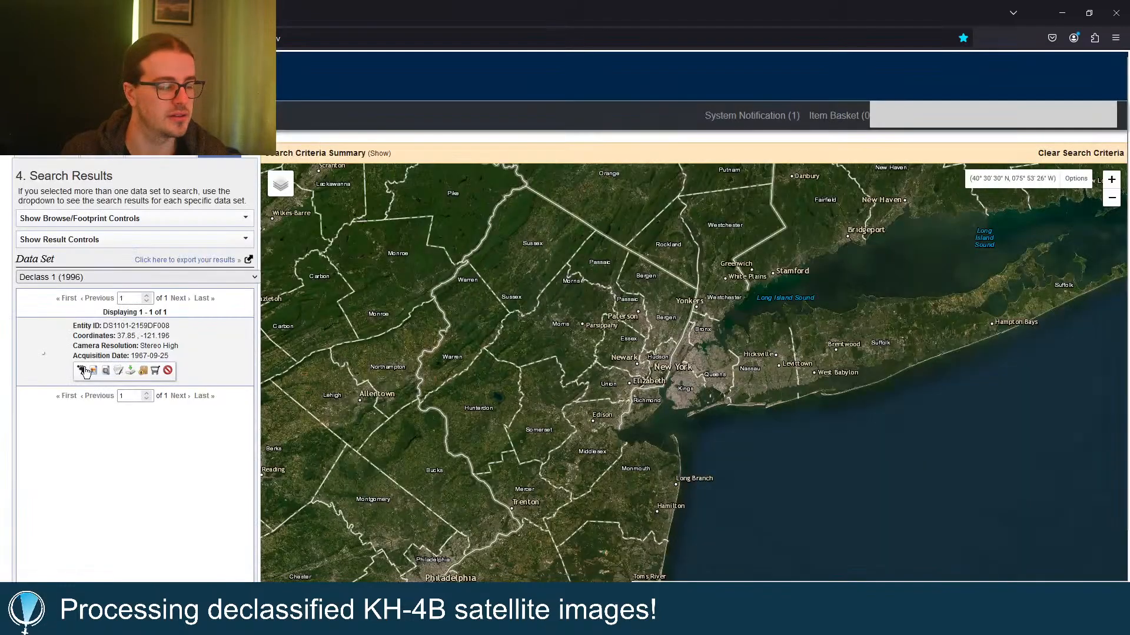
pyautogui.click(83, 371)
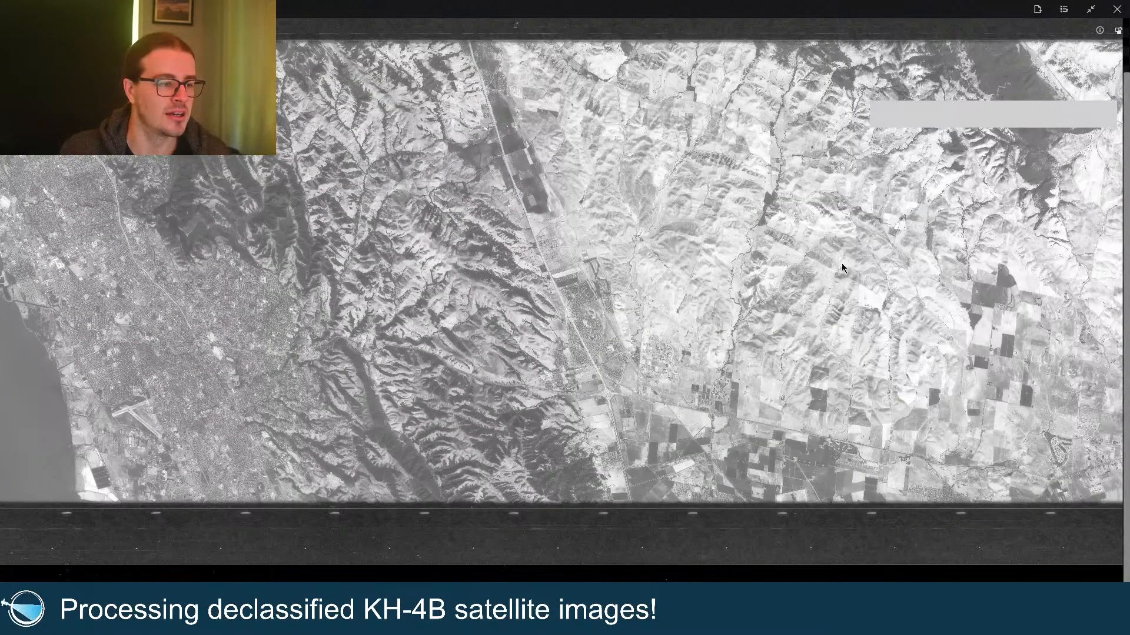
# Step: Pan the San Francisco Bay scan to the western shore and follow the coast north from the airport past the causeway
pyautogui.moveTo(123, 405); pyautogui.dragTo(504, 409)
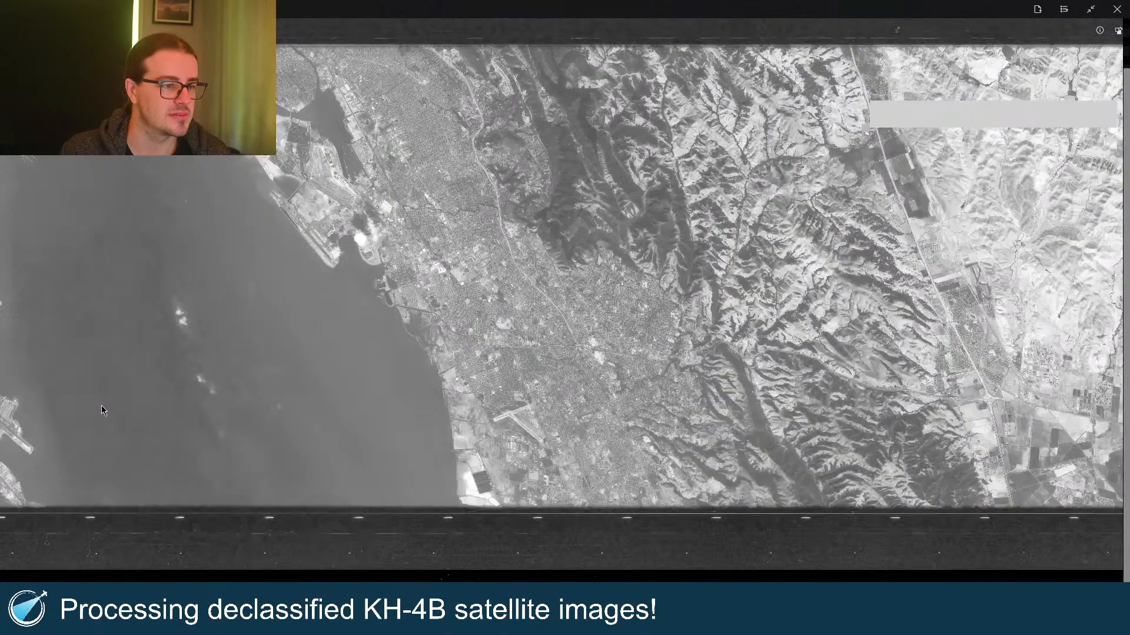
pyautogui.moveTo(180, 373); pyautogui.dragTo(441, 348)
pyautogui.scroll(4, 171, 365)
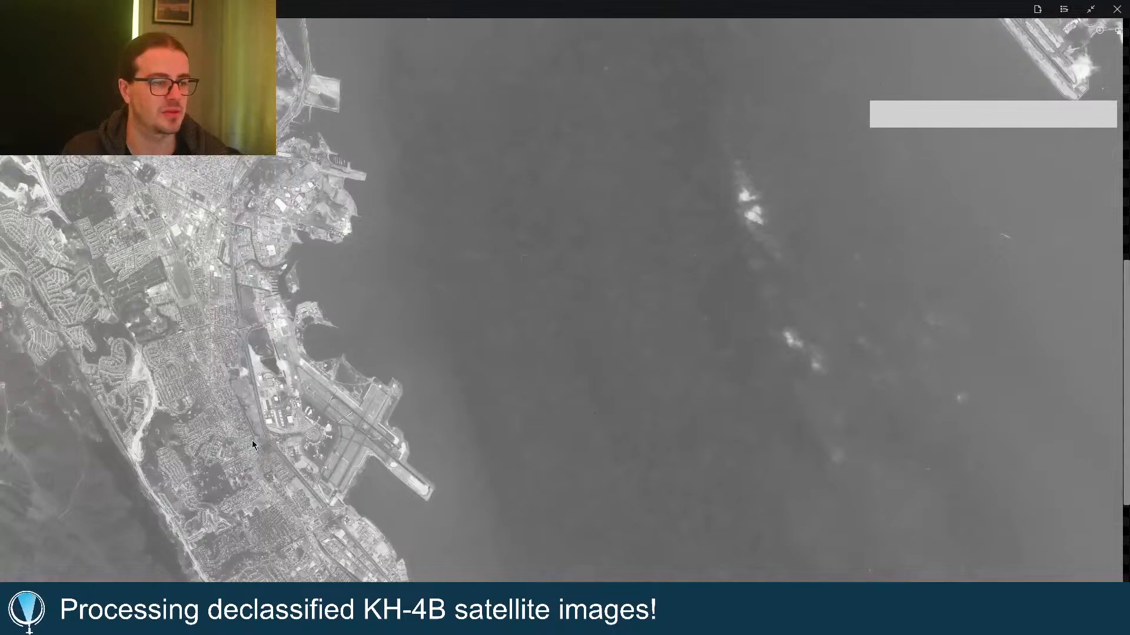
pyautogui.scroll(4, 253, 442)
pyautogui.moveTo(403, 67); pyautogui.dragTo(455, 410)
pyautogui.moveTo(428, 194); pyautogui.dragTo(455, 487)
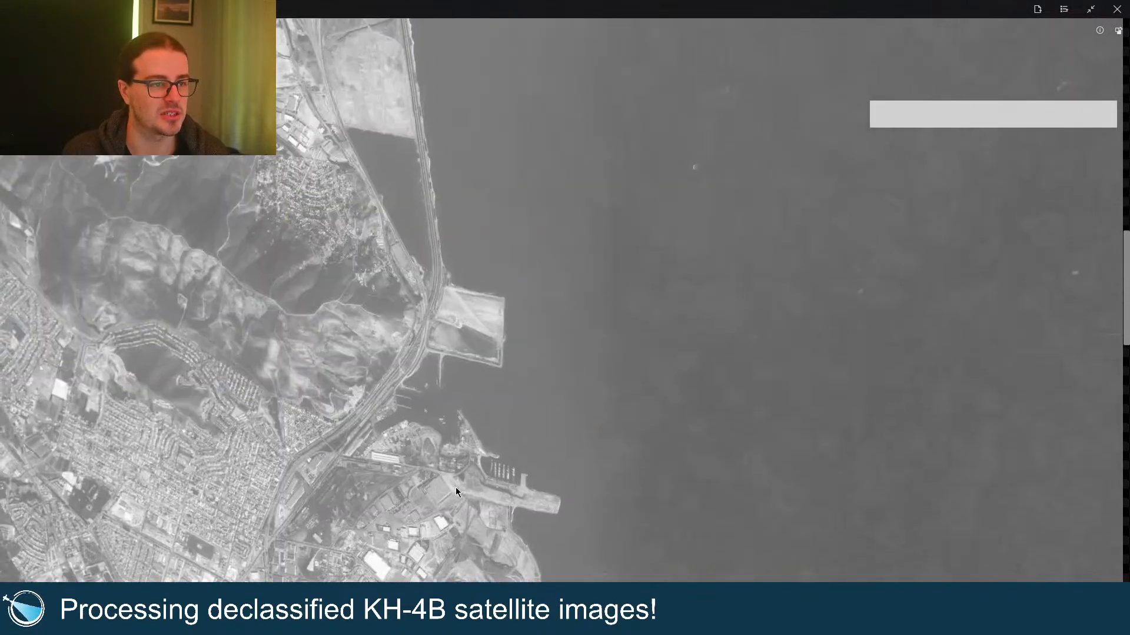
pyautogui.moveTo(479, 137); pyautogui.dragTo(472, 408)
pyautogui.moveTo(476, 250); pyautogui.dragTo(455, 393)
# Step: Examine the naval shipyard's piers, dry docks and buildings on the bay's western shore close up
pyautogui.scroll(3, 697, 143)
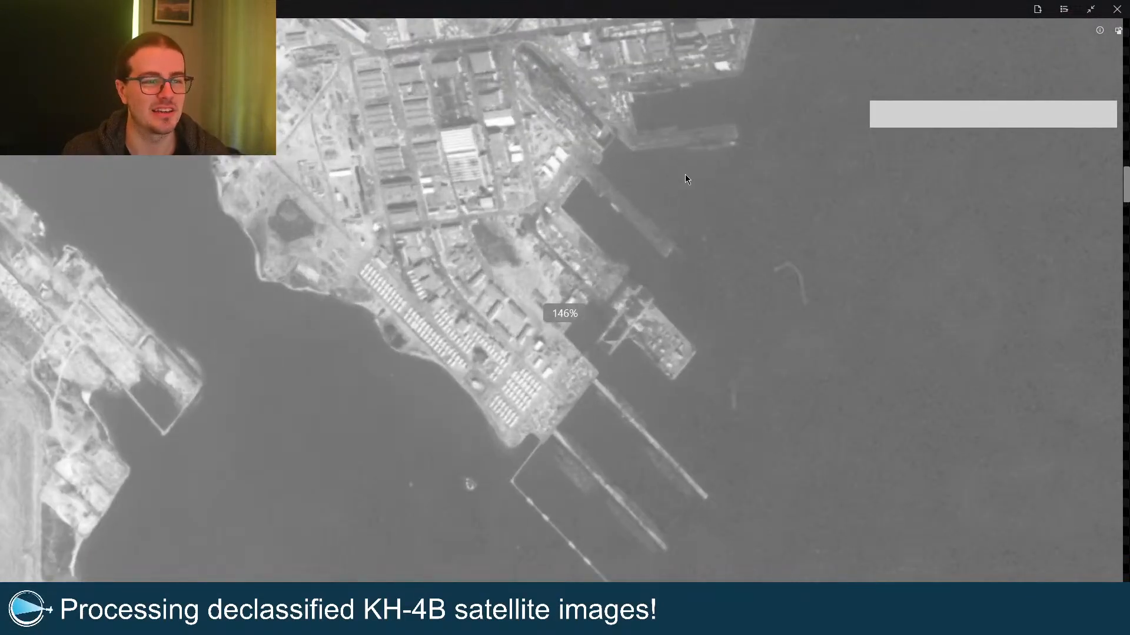
pyautogui.moveTo(686, 176); pyautogui.dragTo(618, 284)
pyautogui.scroll(3, 517, 177)
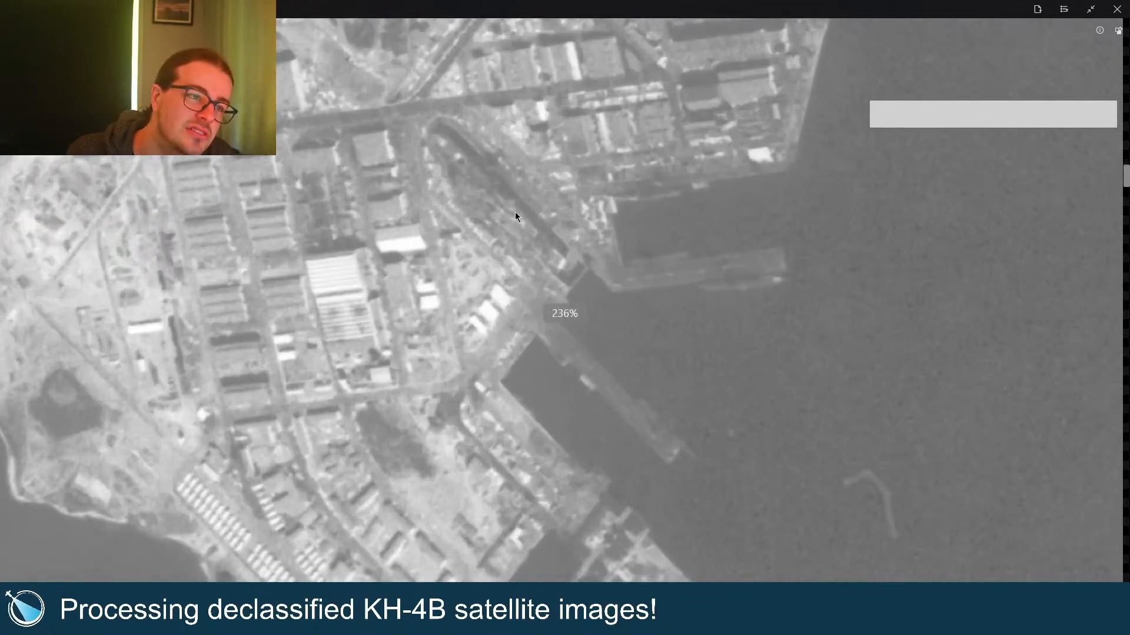
pyautogui.scroll(2, 443, 157)
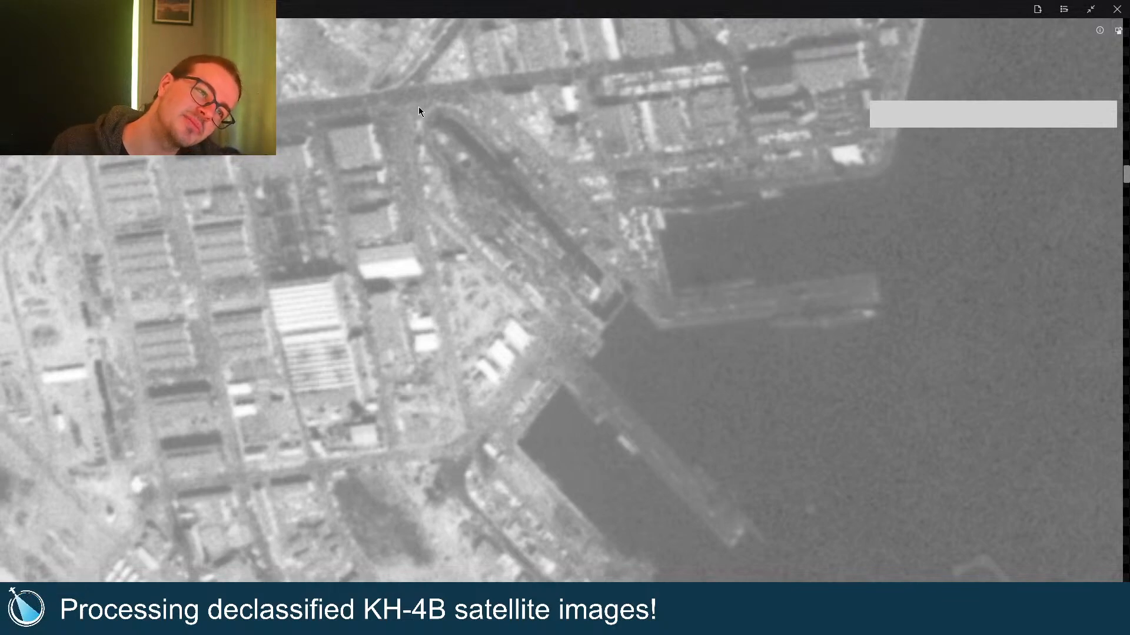
pyautogui.scroll(-5, 582, 305)
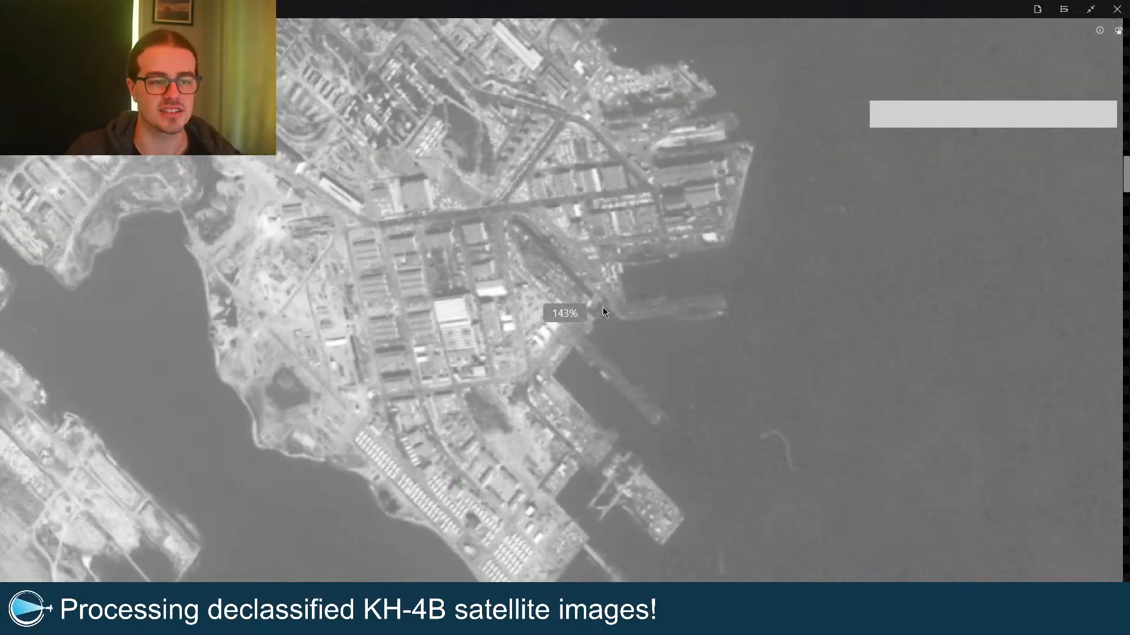
# Step: Survey the city waterfront north of the shipyard, then cross the bay to inspect the airport on the eastern shore
pyautogui.moveTo(569, 168); pyautogui.dragTo(553, 468)
pyautogui.scroll(-4, 559, 352)
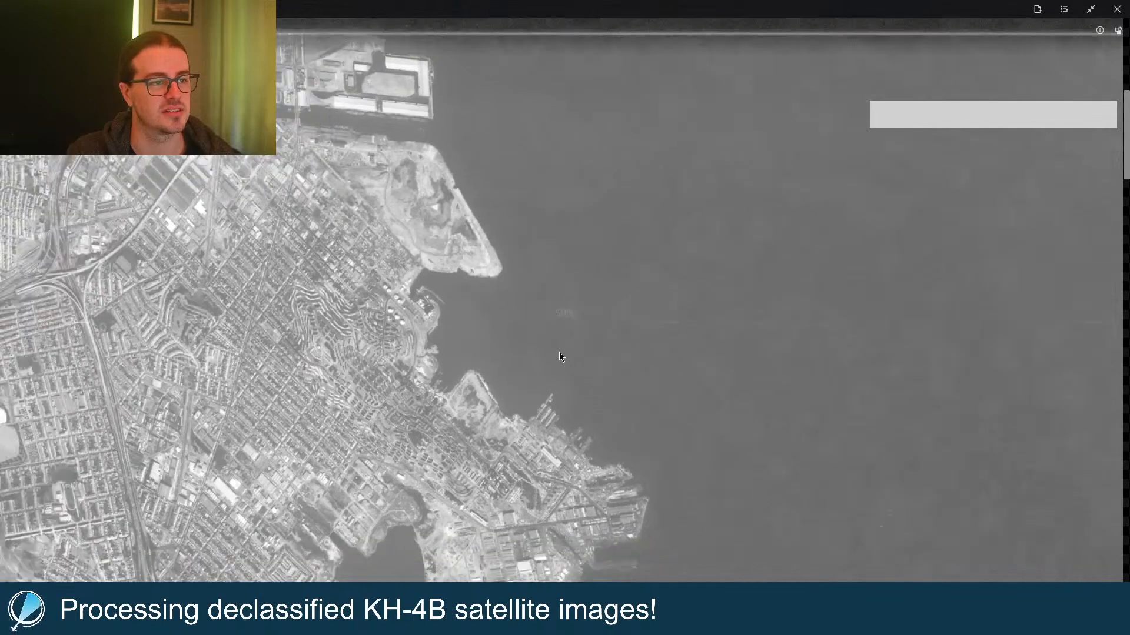
pyautogui.moveTo(1030, 317); pyautogui.dragTo(616, 216)
pyautogui.moveTo(1059, 510); pyautogui.dragTo(560, 219)
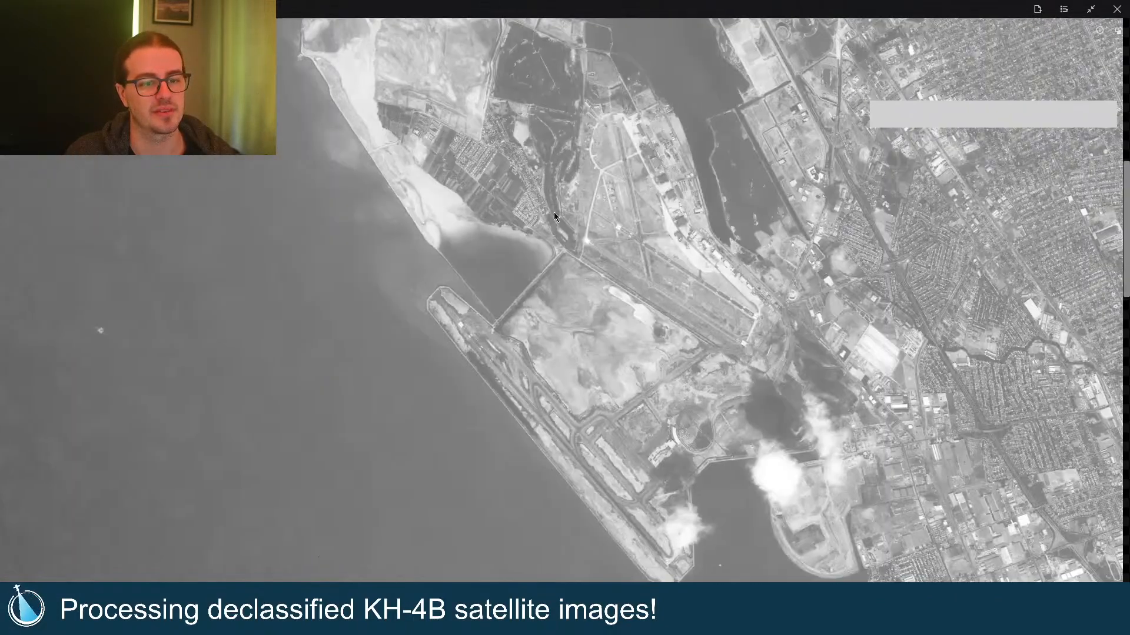
pyautogui.moveTo(623, 406); pyautogui.dragTo(603, 275)
pyautogui.moveTo(586, 425); pyautogui.dragTo(712, 5)
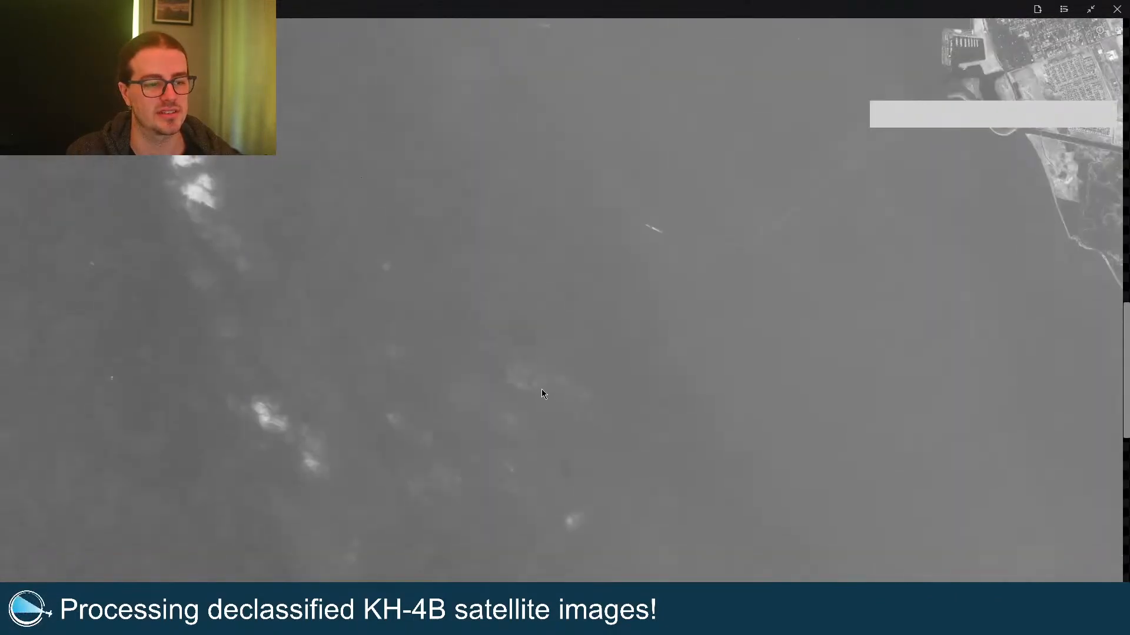
# Step: Inspect the ship and its wake in the open bay, return to a wide view of the scan and close it
pyautogui.scroll(2, 653, 232)
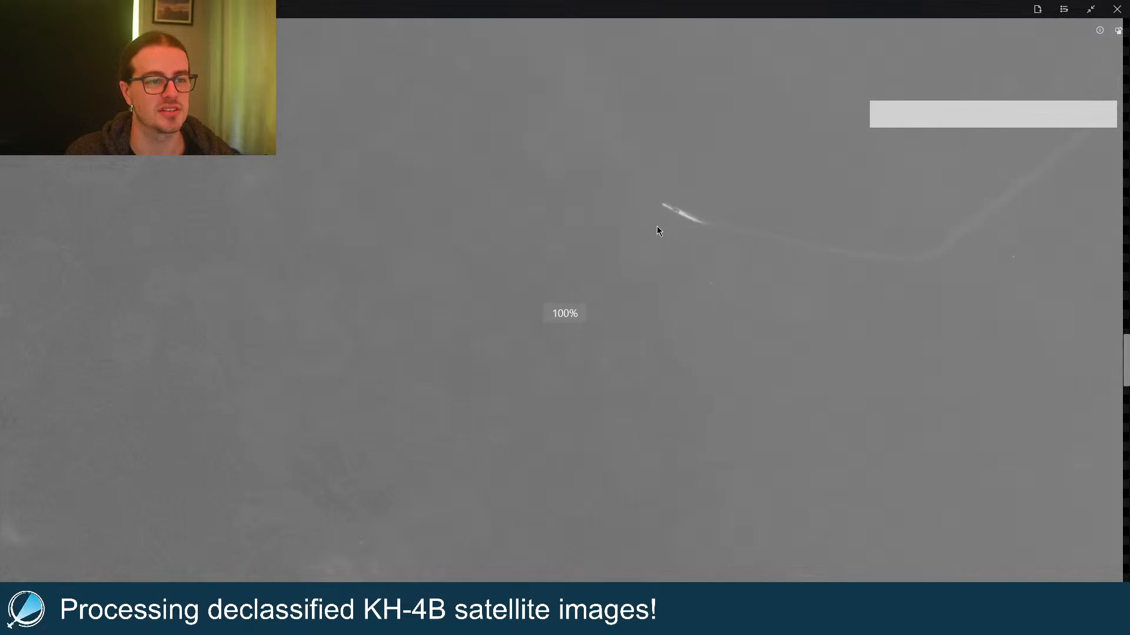
pyautogui.scroll(-6, 656, 226)
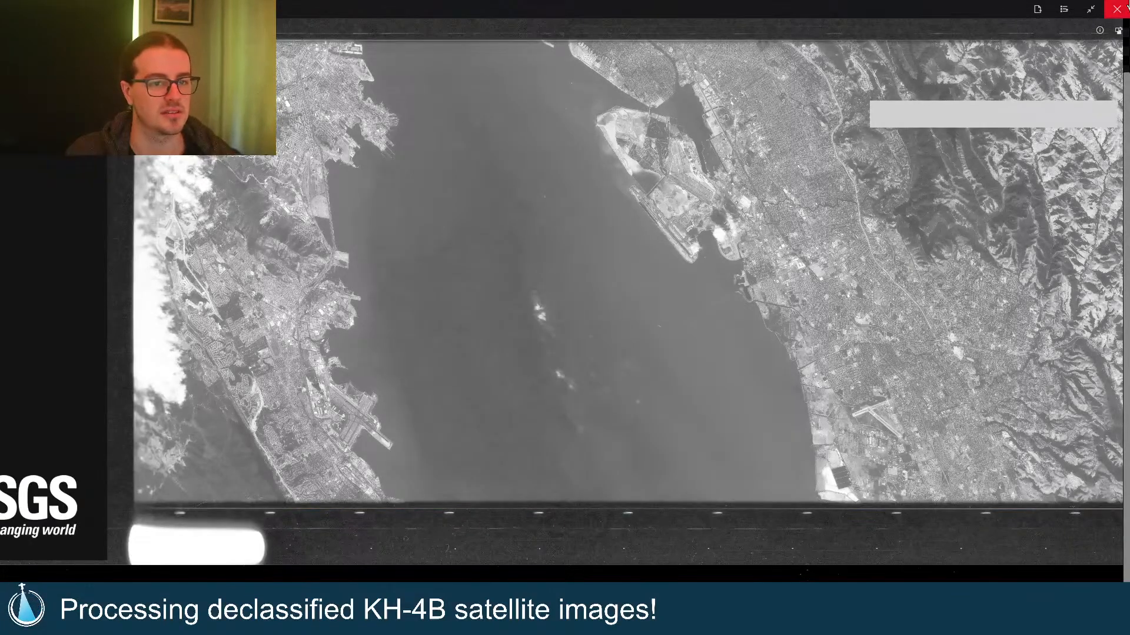
pyautogui.click(1117, 8)
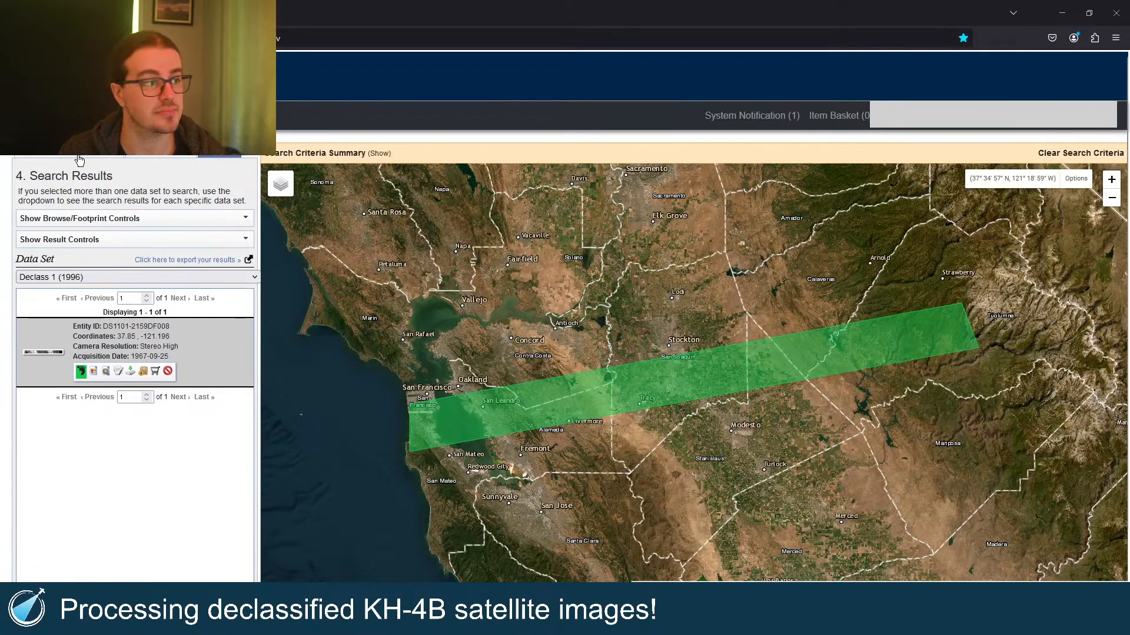
# Step: Search the Declass 1 (1996) data set for entity ID DS1102-1038DF004 and show the scene's footprint on the map
pyautogui.click(149, 157)
pyautogui.tripleClick(146, 268)
pyautogui.write('DS1102-1038DF004')
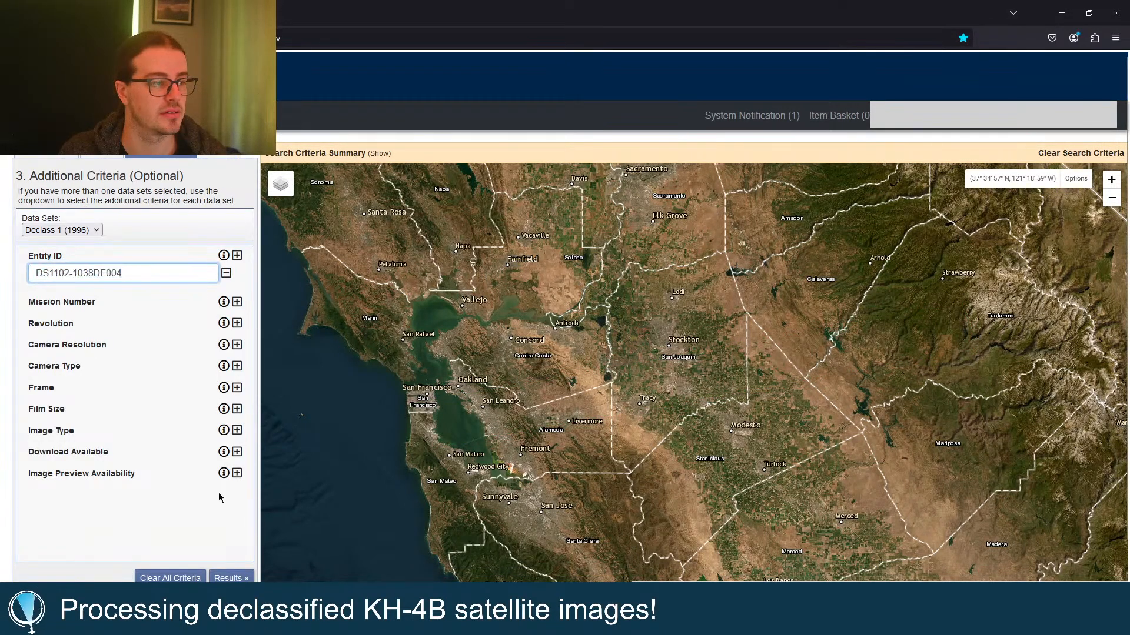
pyautogui.click(252, 577)
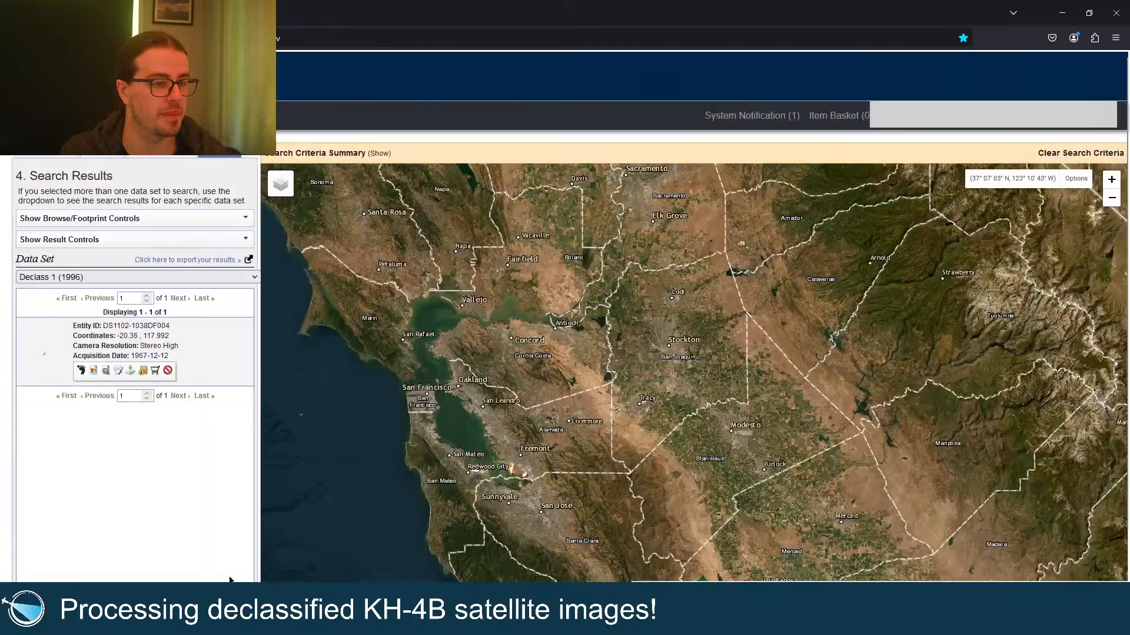
pyautogui.click(81, 370)
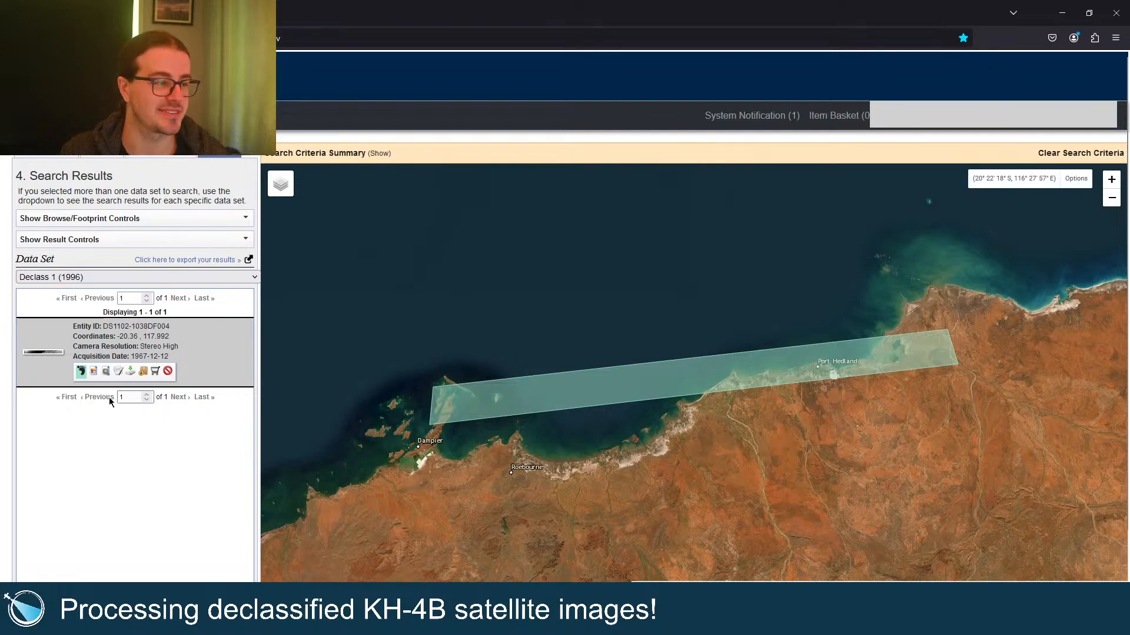
# Step: Overlay the browse image of DS1102-1038DF004 on the map and inspect its coastal stretch near Port Hedland
pyautogui.click(84, 375)
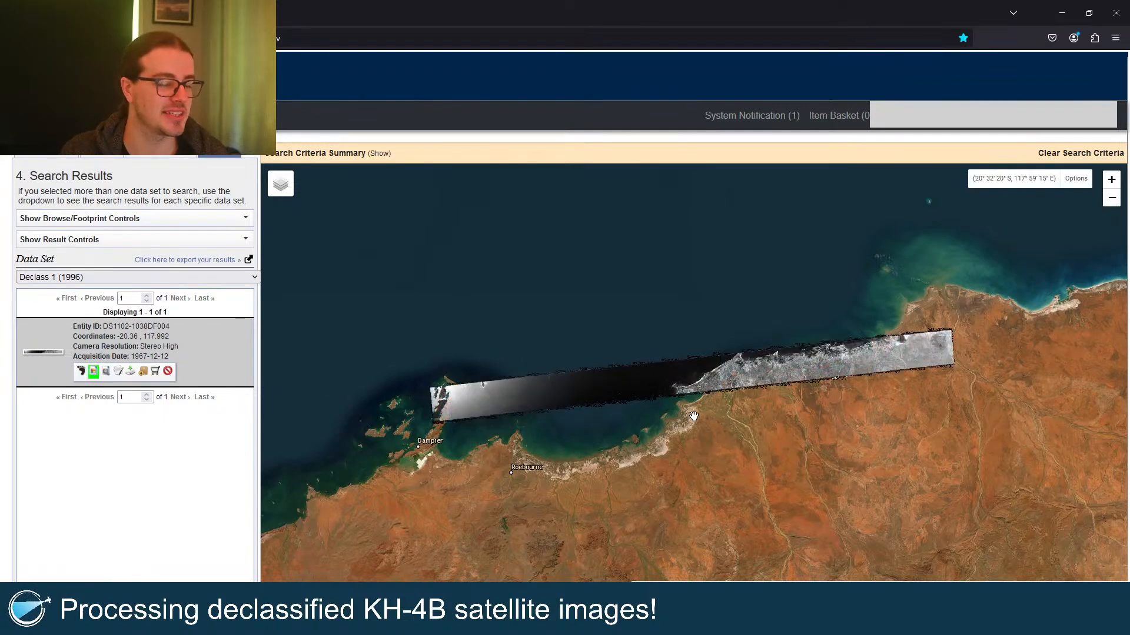
pyautogui.scroll(4, 811, 364)
pyautogui.scroll(-4, 811, 364)
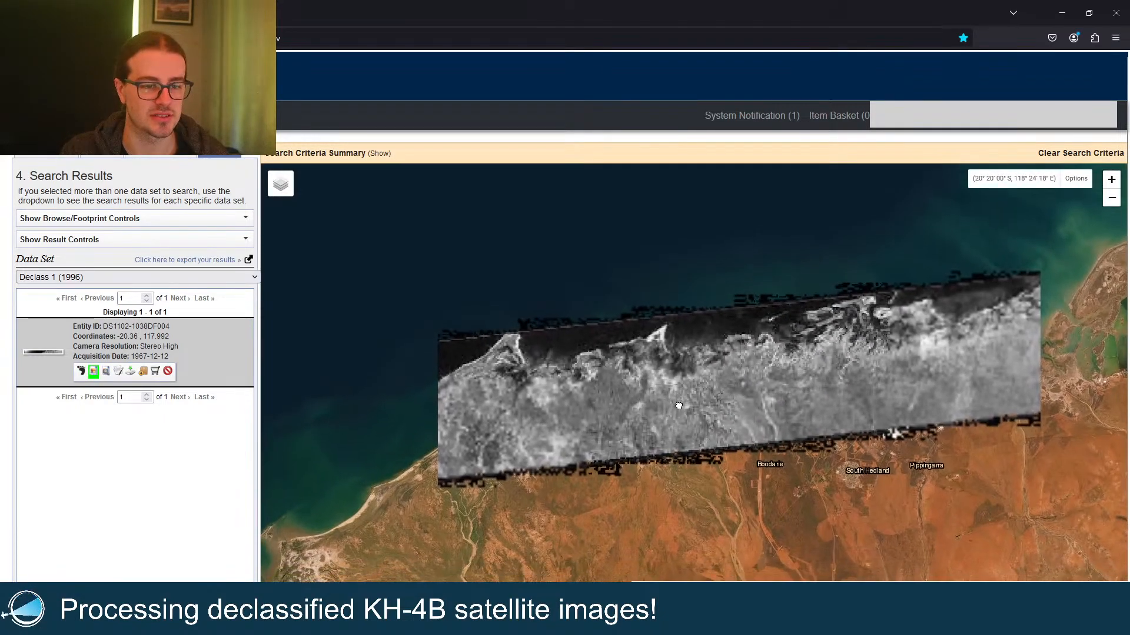
# Step: Remove the browse overlay of DS1102-1038DF004 and inspect the harbour and rail yards around Port Hedland on the base map
pyautogui.moveTo(678, 406); pyautogui.dragTo(680, 402)
pyautogui.moveTo(595, 423); pyautogui.dragTo(630, 414)
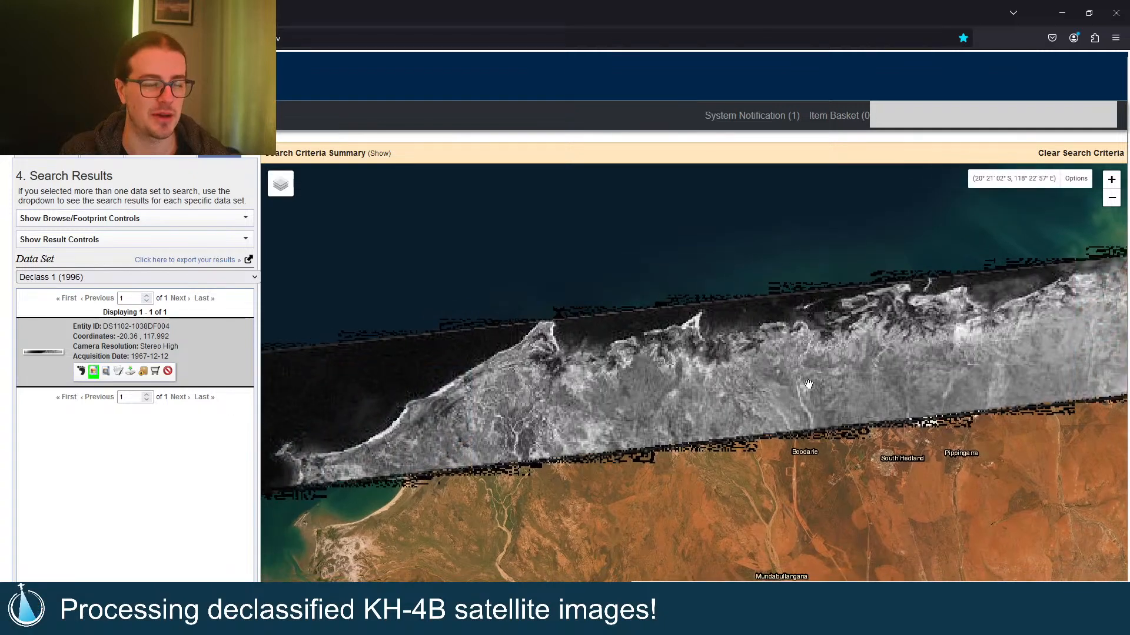
pyautogui.click(93, 371)
pyautogui.moveTo(832, 467); pyautogui.dragTo(785, 442)
pyautogui.scroll(2, 958, 383)
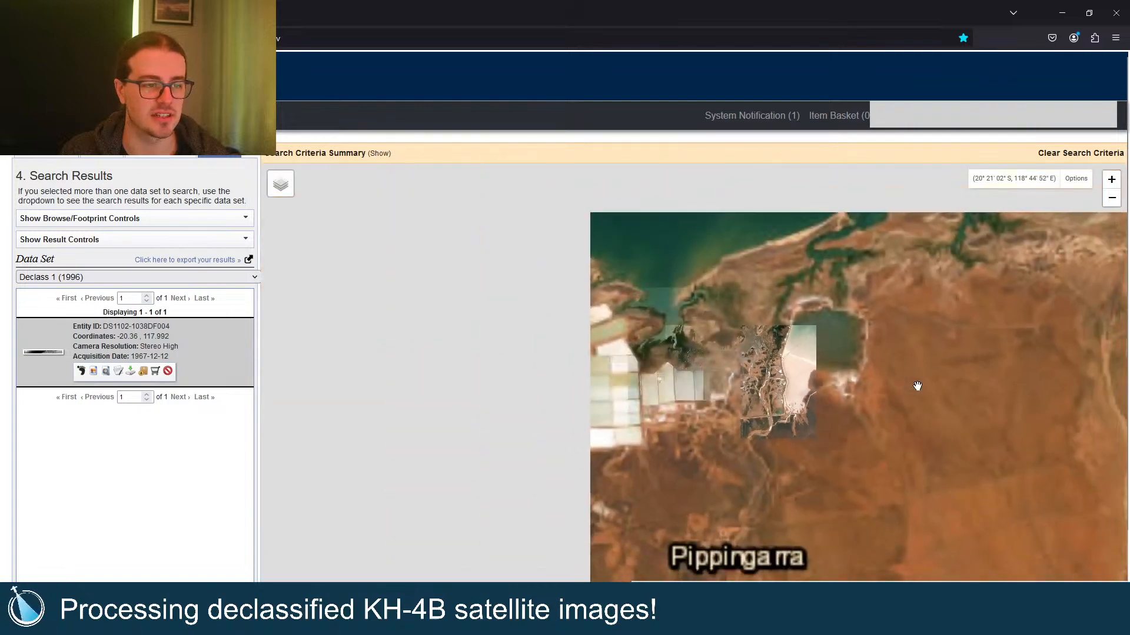
pyautogui.moveTo(428, 465); pyautogui.dragTo(798, 492)
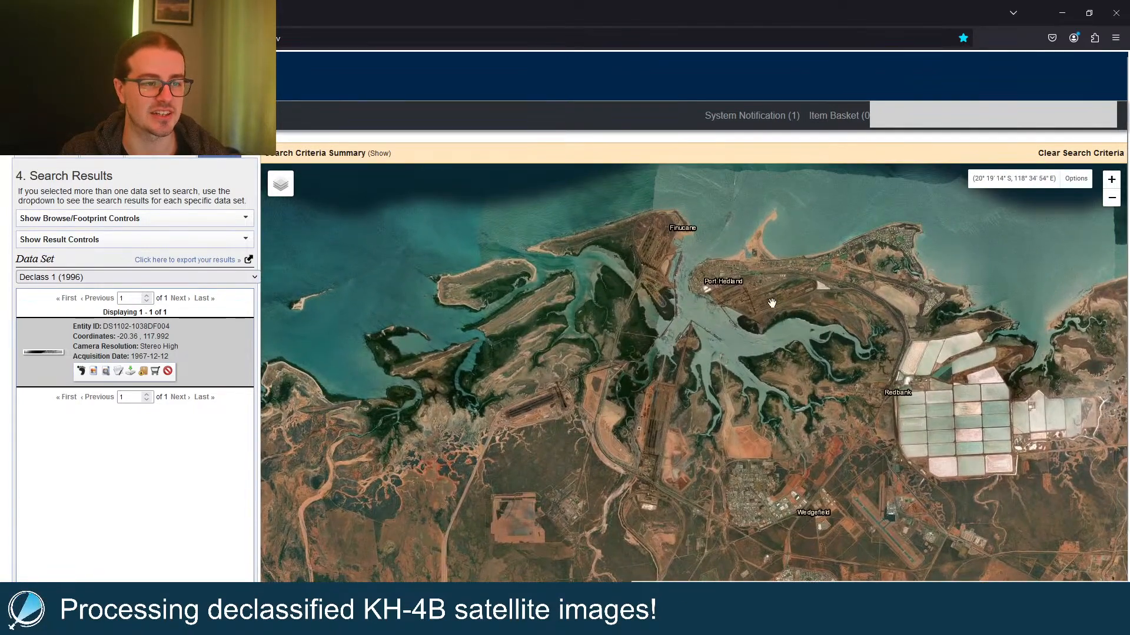
pyautogui.scroll(2, 560, 432)
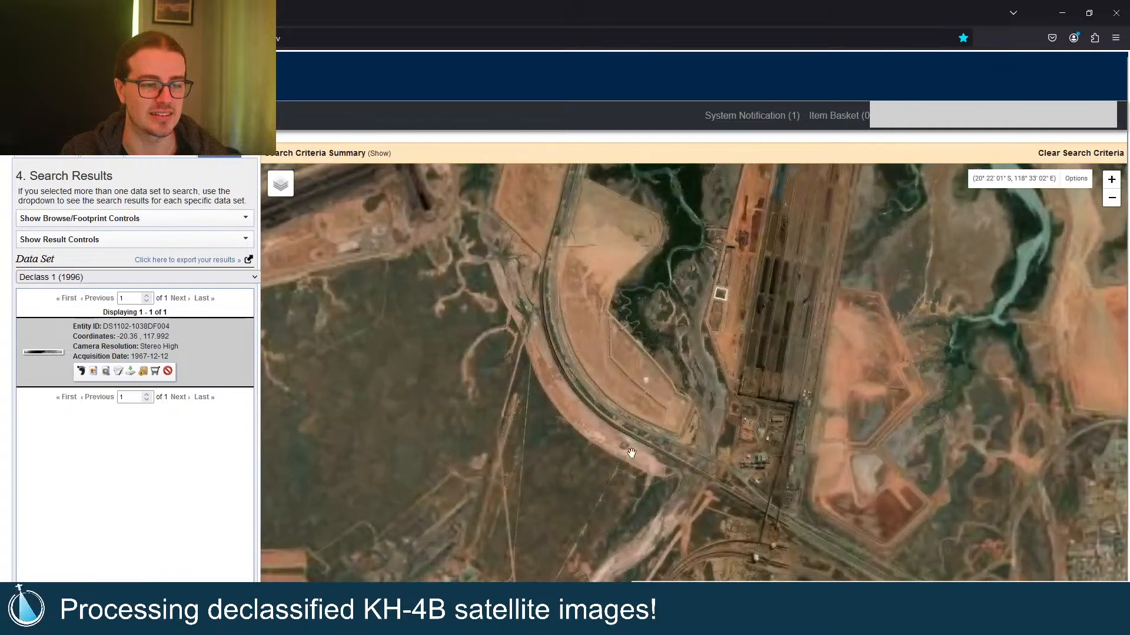
pyautogui.scroll(-3, 776, 341)
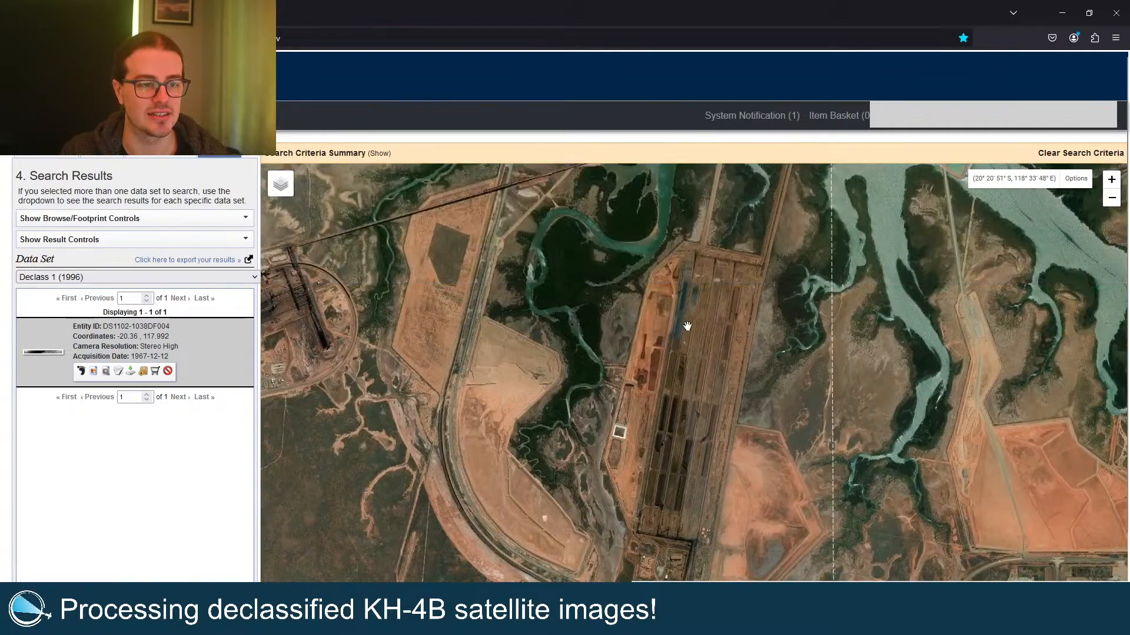
pyautogui.scroll(-4, 696, 296)
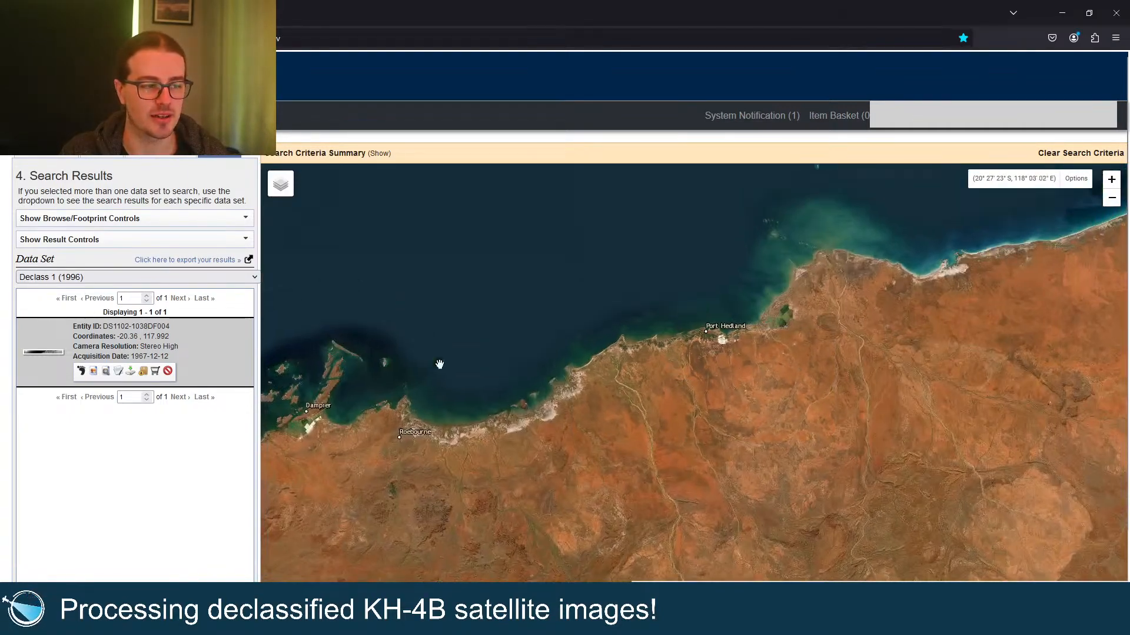
pyautogui.click(82, 372)
pyautogui.click(82, 372)
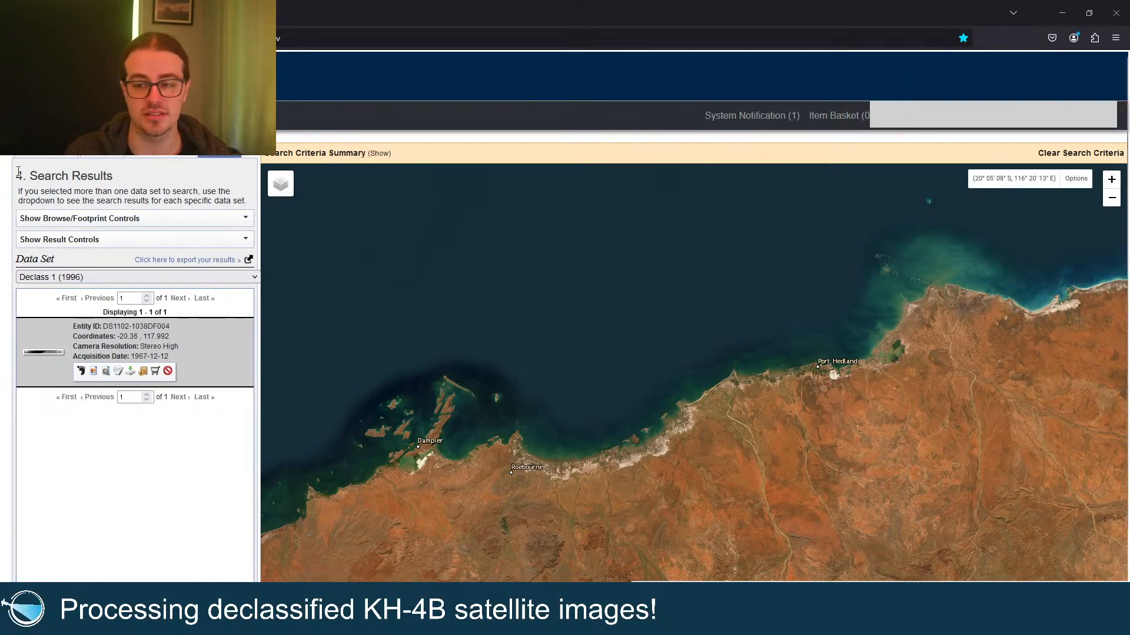
# Step: Search the Declass 1 (1996) data set for entity ID DS1105-2154DA044
pyautogui.click(87, 159)
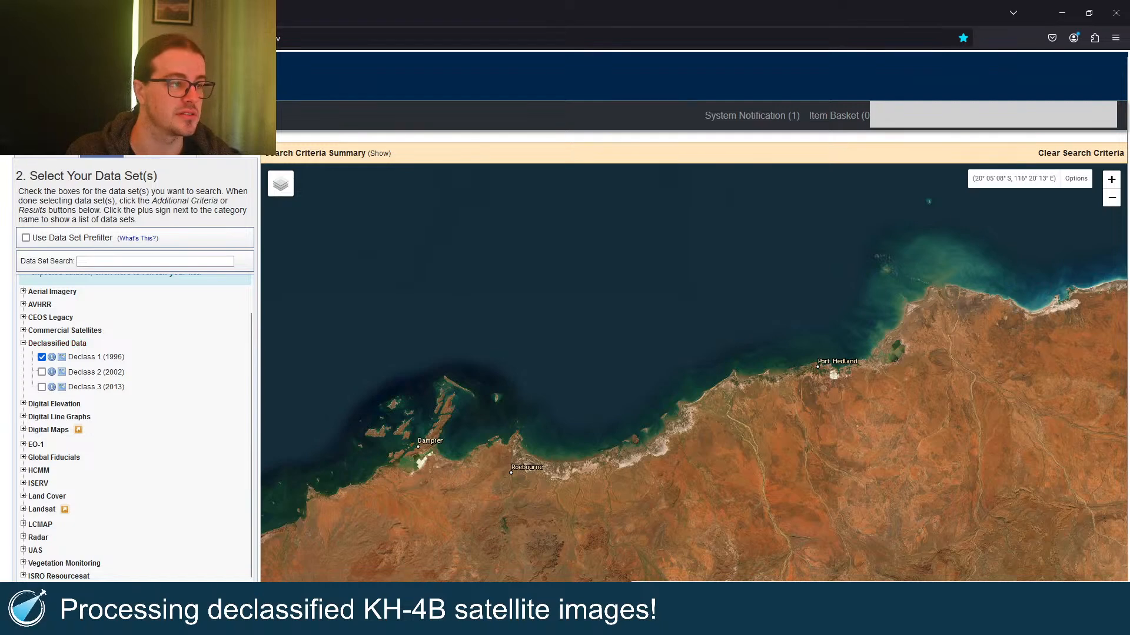
pyautogui.click(161, 158)
pyautogui.tripleClick(138, 277)
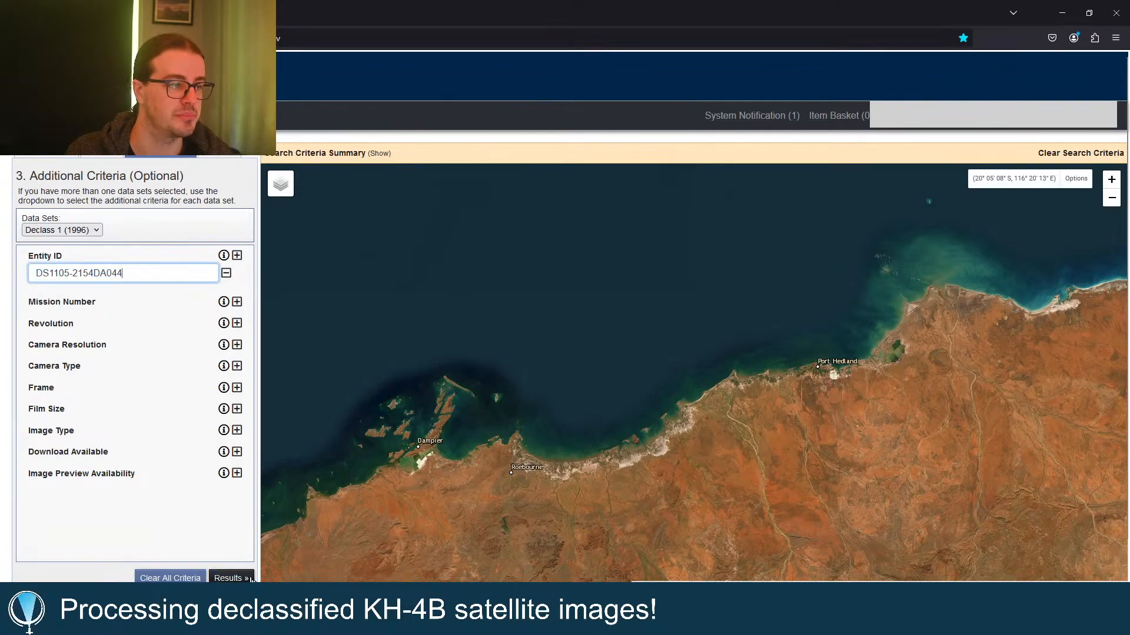
pyautogui.click(231, 578)
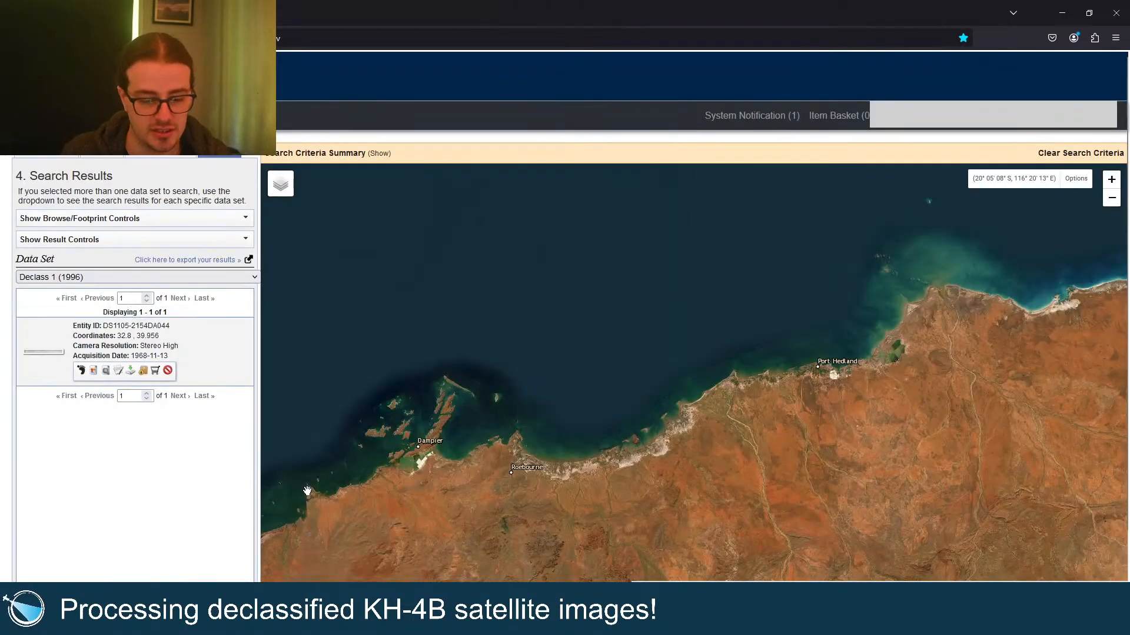
# Step: Show the footprint of DS1105-2154DA044 on the map and briefly overlay its browse image
pyautogui.click(80, 371)
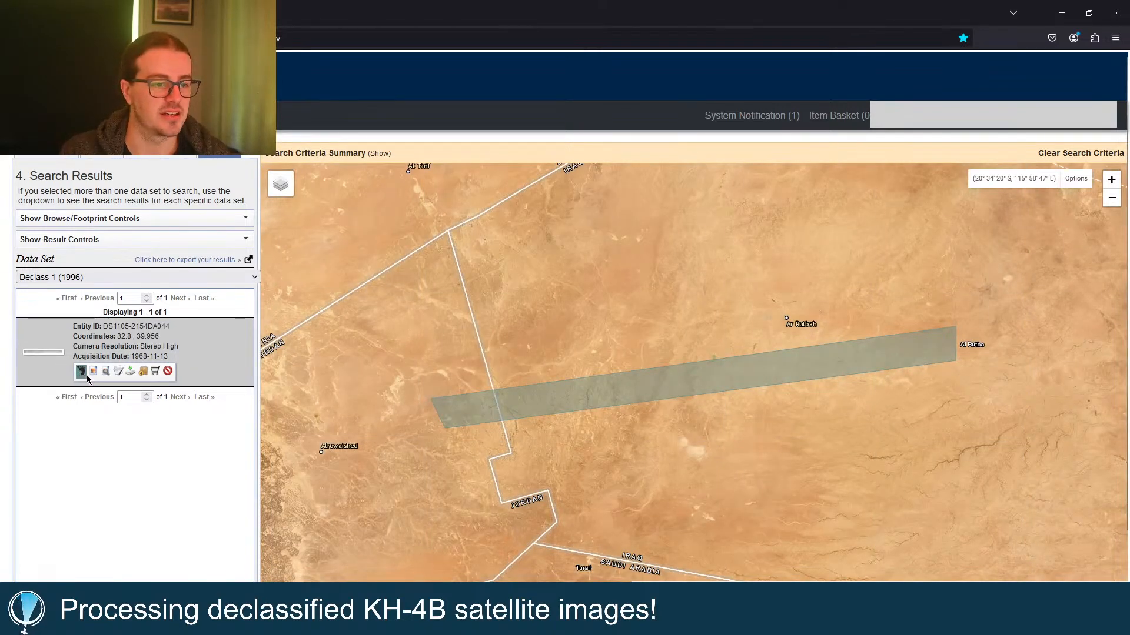
pyautogui.click(92, 375)
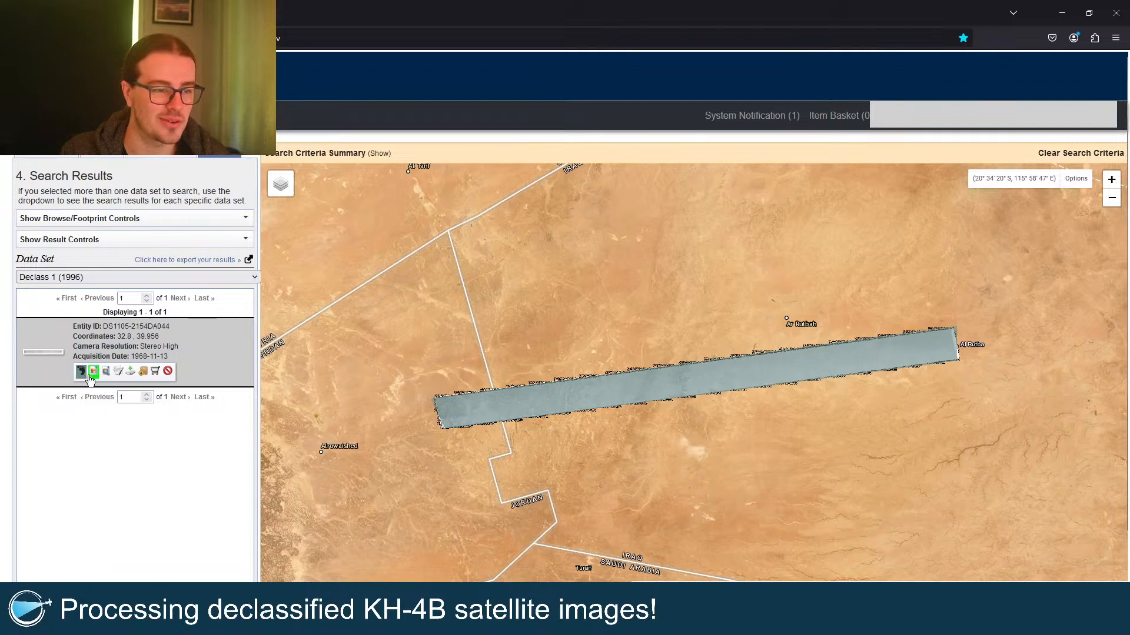
pyautogui.click(92, 374)
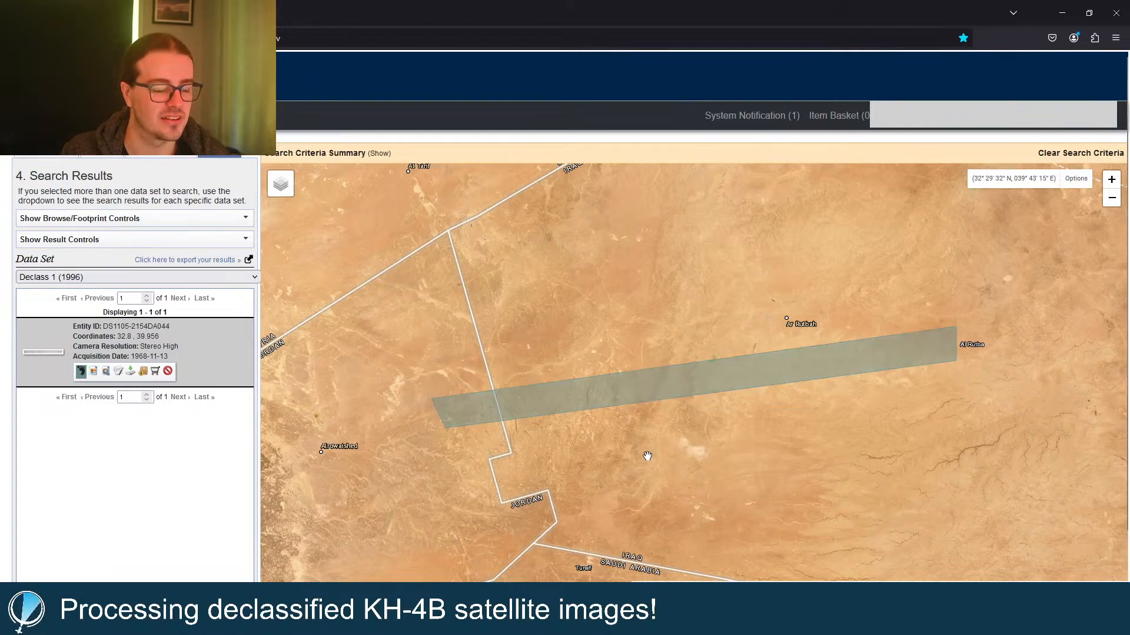
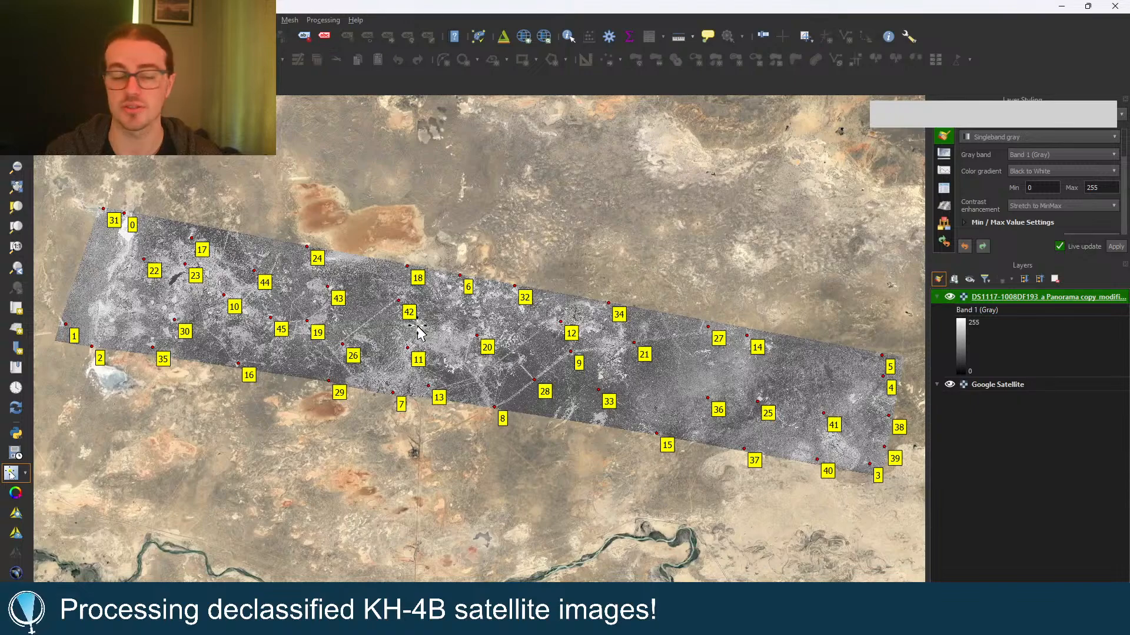
# Step: In QGIS, inspect the panorama around control point 13 at the end of the branch line and compare it with Google Satellite
pyautogui.scroll(2, 397, 388)
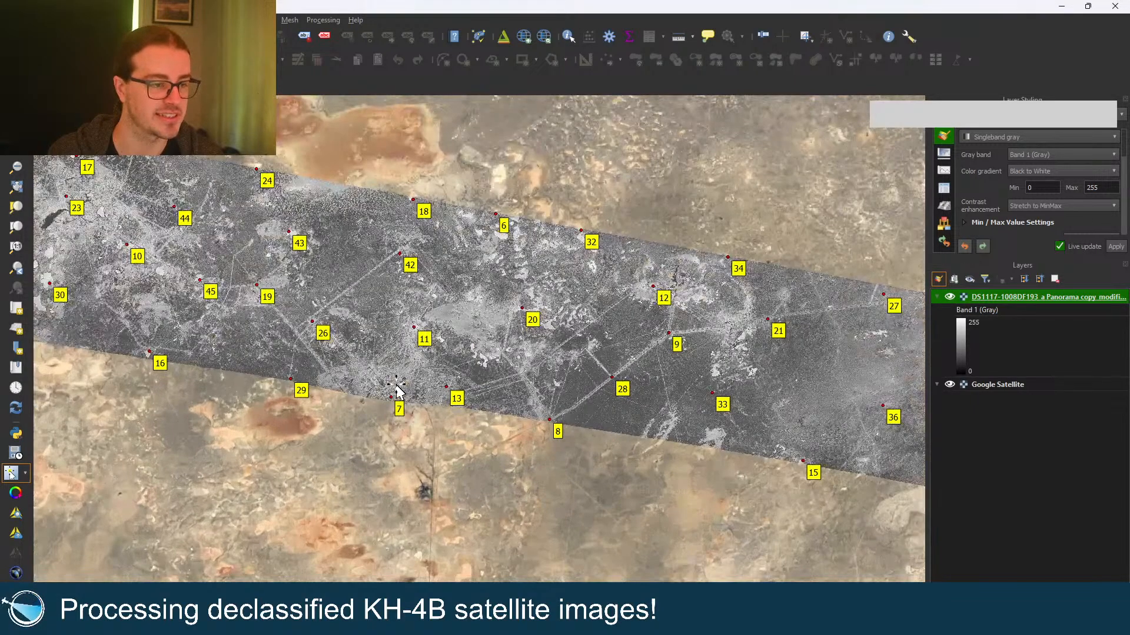
pyautogui.scroll(2, 400, 391)
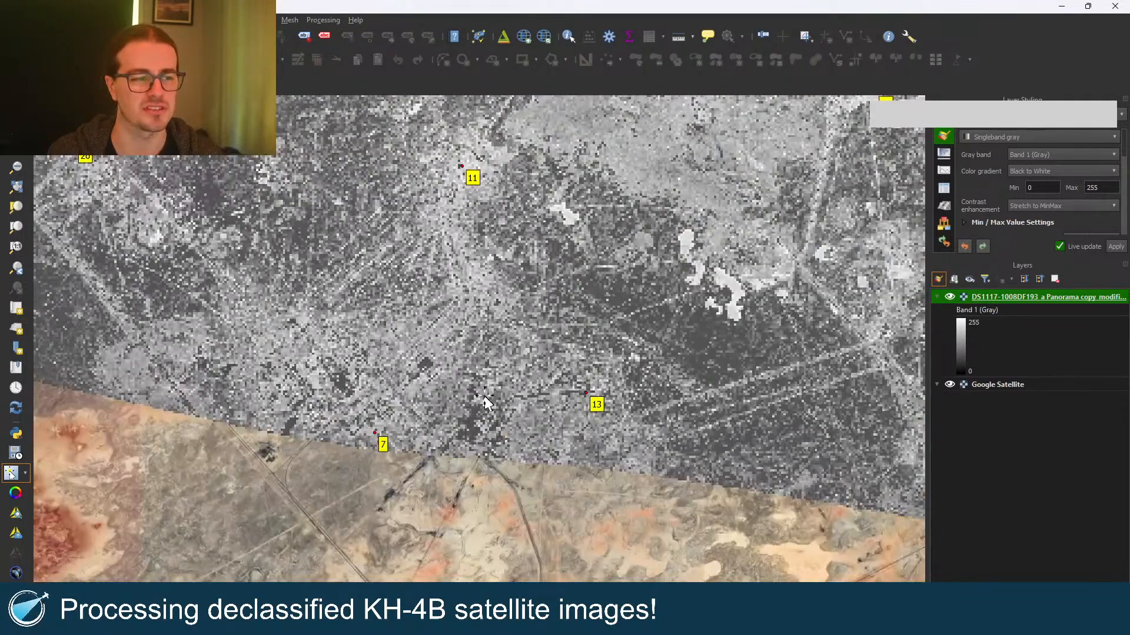
pyautogui.scroll(1, 491, 403)
pyautogui.scroll(1, 513, 374)
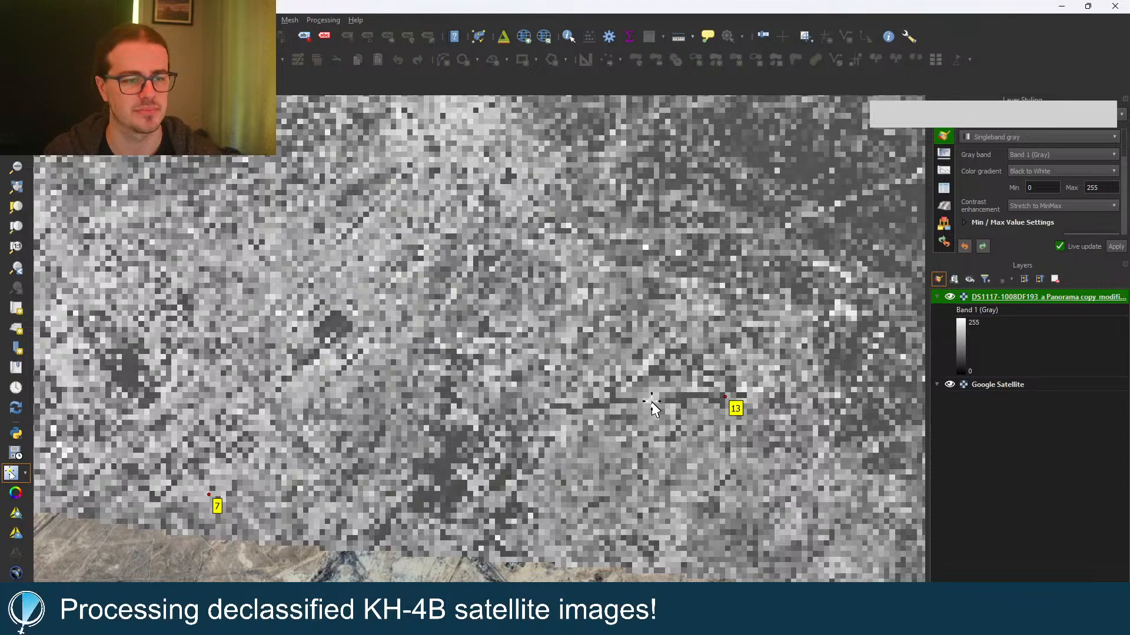
pyautogui.scroll(2, 702, 402)
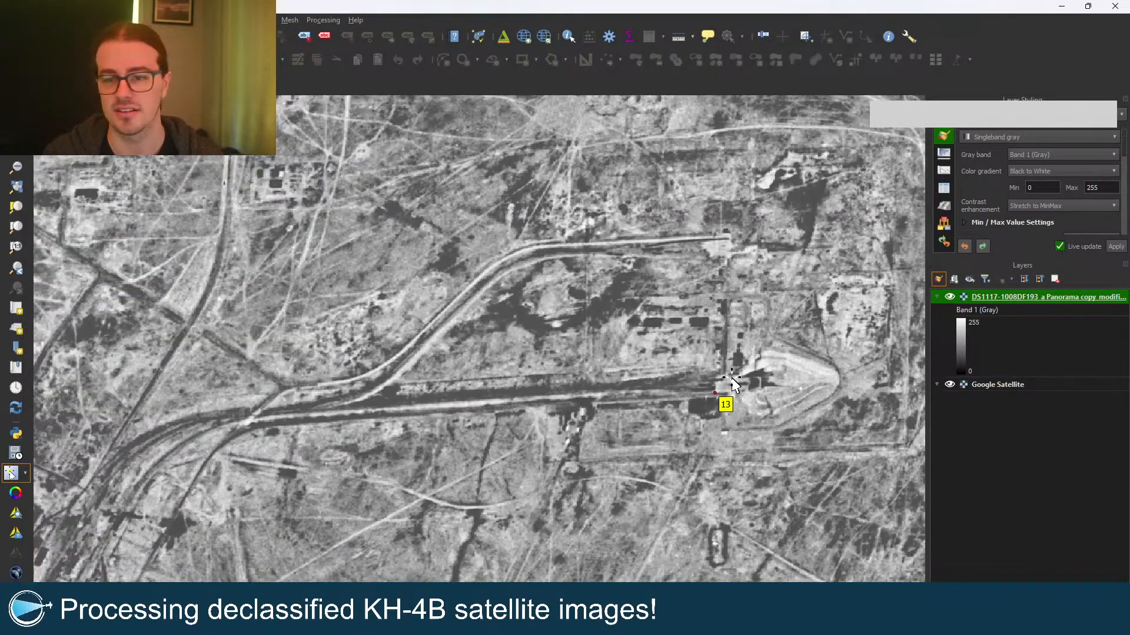
pyautogui.click(949, 296)
pyautogui.click(949, 297)
pyautogui.scroll(-2, 865, 302)
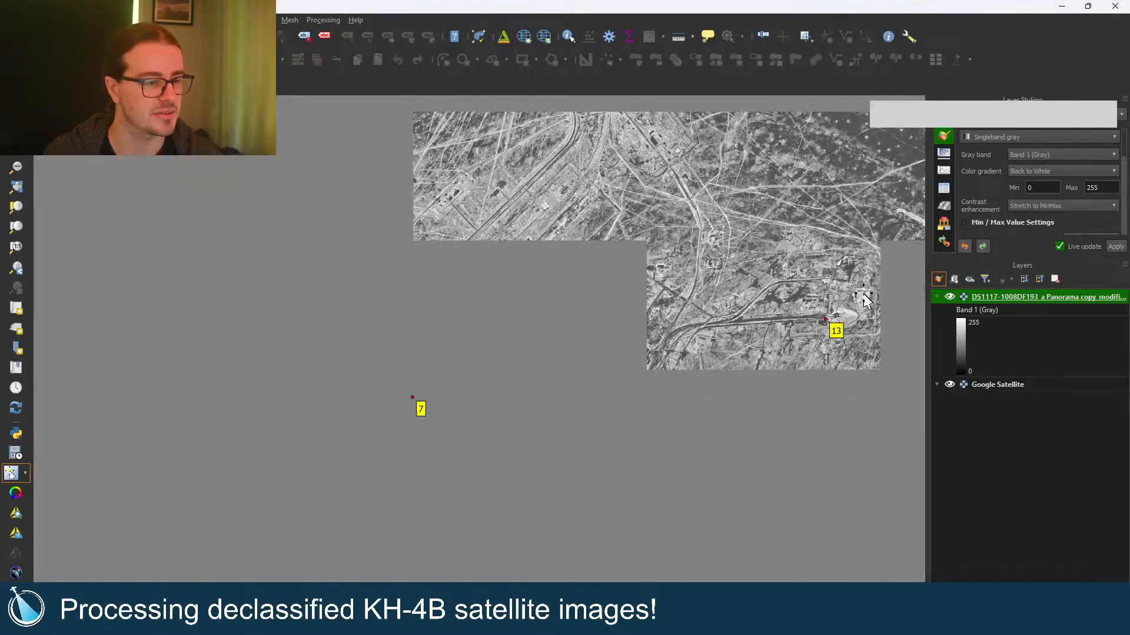
# Step: Compare the panorama with Google Satellite around control point 7 by toggling the panorama layer, leaving it hidden
pyautogui.scroll(1, 471, 409)
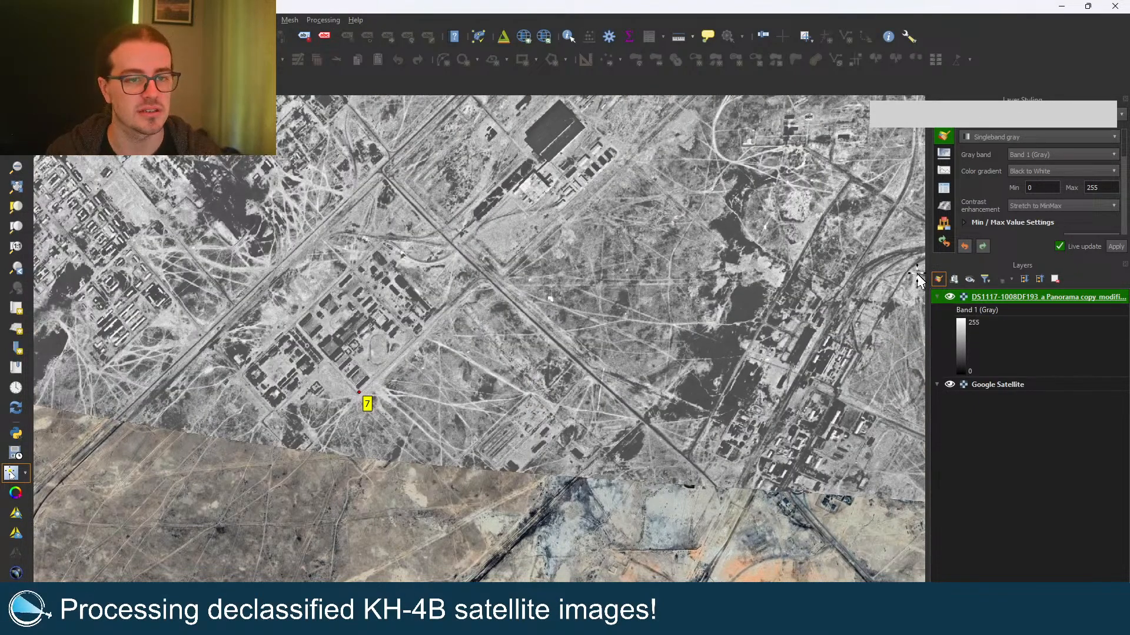
pyautogui.click(949, 297)
pyautogui.click(950, 298)
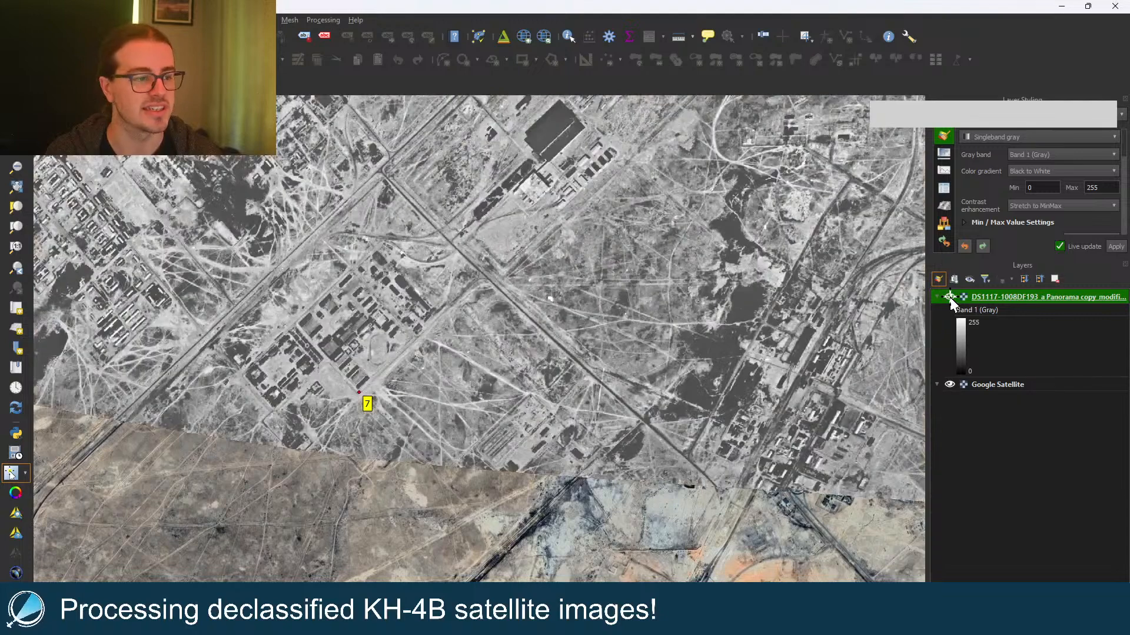
pyautogui.click(949, 298)
pyautogui.click(949, 298)
pyautogui.click(950, 298)
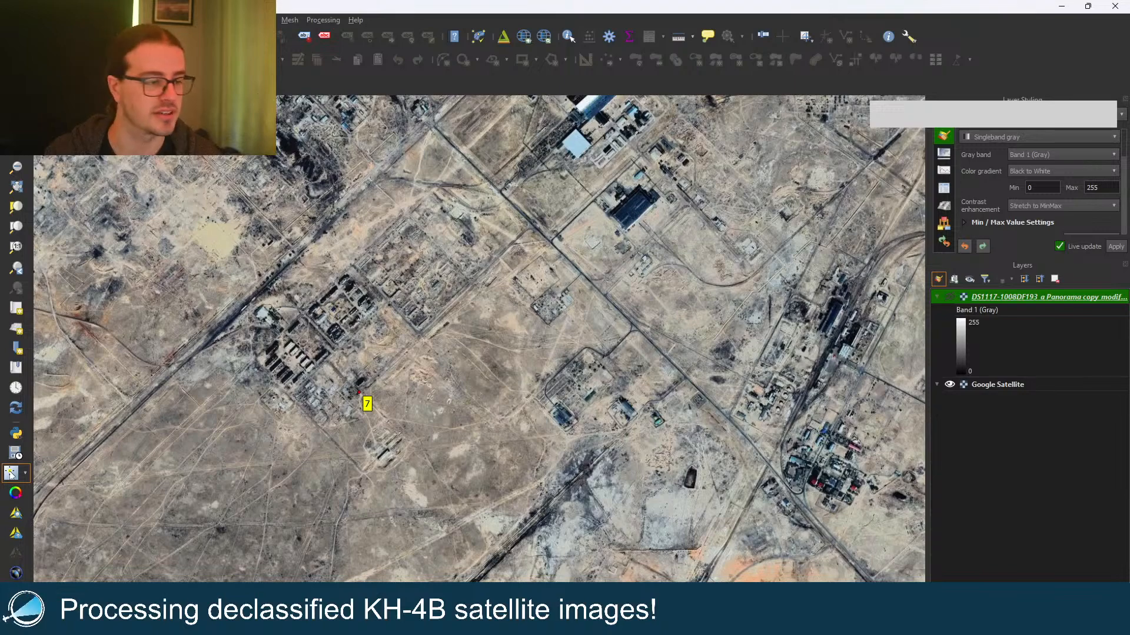
# Step: Move control point 7 northeast along the road to the next street corner on the satellite image
pyautogui.scroll(2, 447, 412)
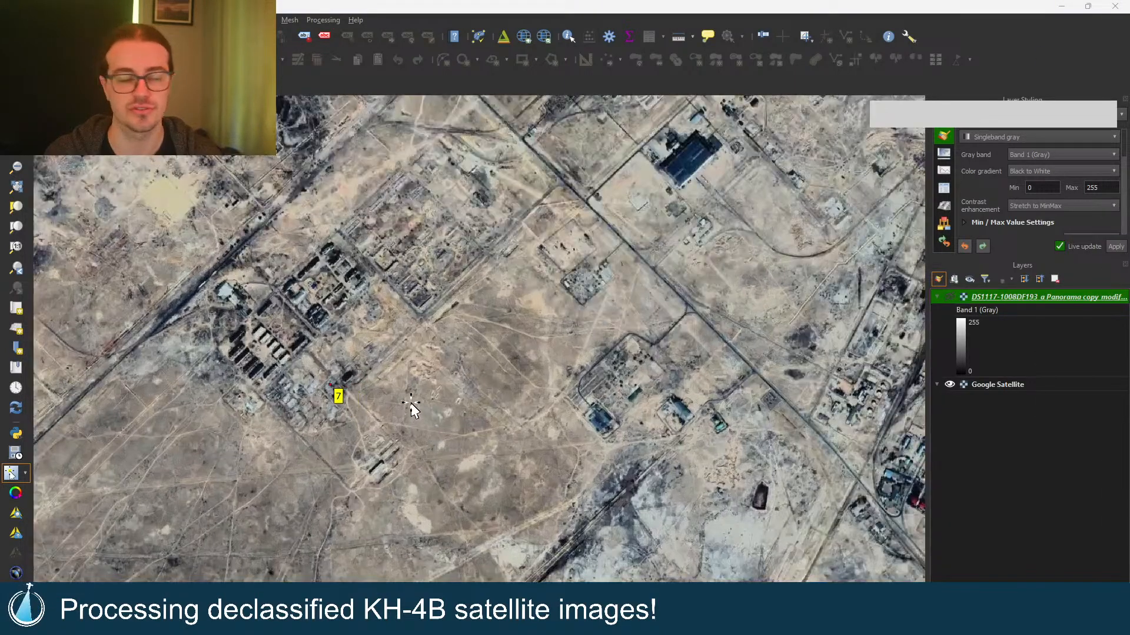
pyautogui.scroll(1, 271, 265)
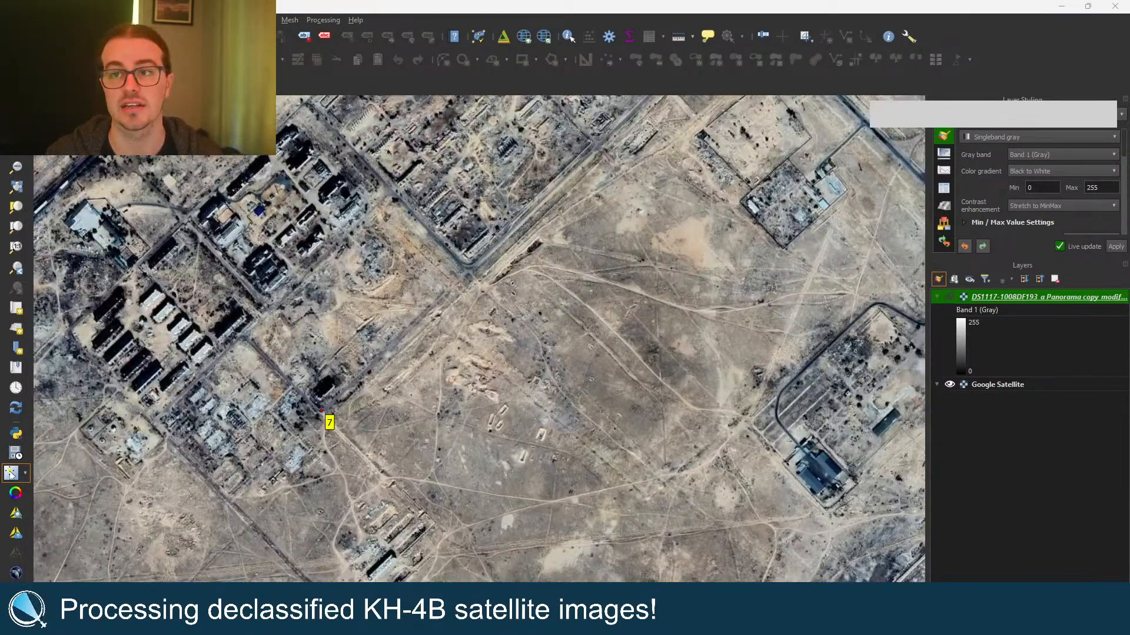
pyautogui.moveTo(322, 411)
pyautogui.mouseDown()
pyautogui.moveTo(437, 316)
pyautogui.moveTo(468, 266)
pyautogui.mouseUp()
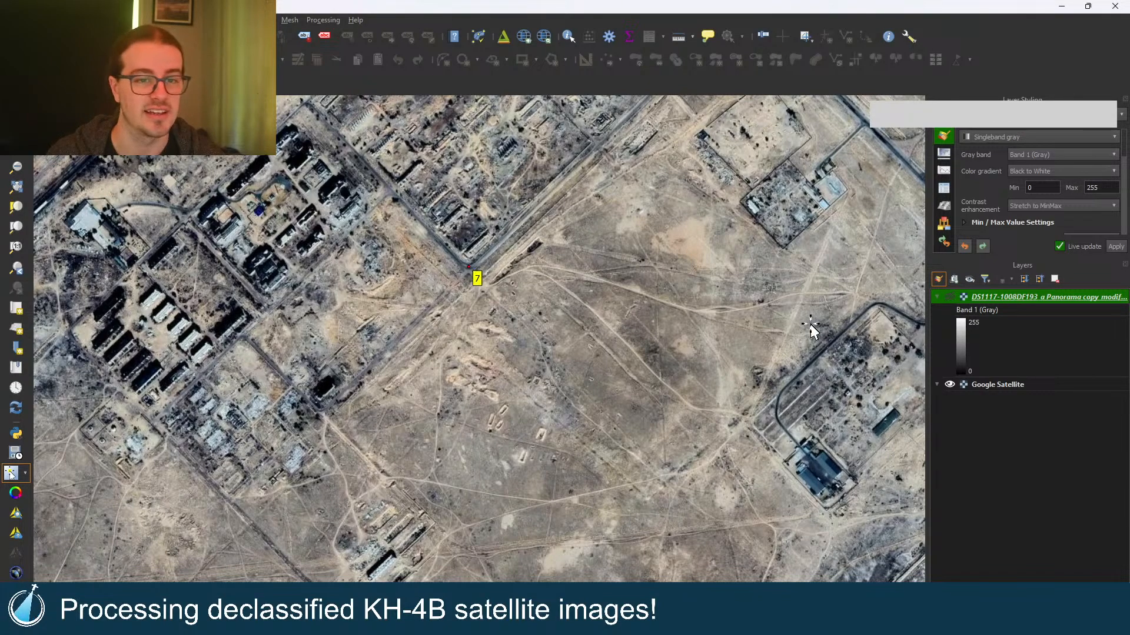
# Step: Show the panorama layer again and repeatedly compare it with Google Satellite across the town around control points 7, 11 and 13
pyautogui.scroll(-3, 517, 412)
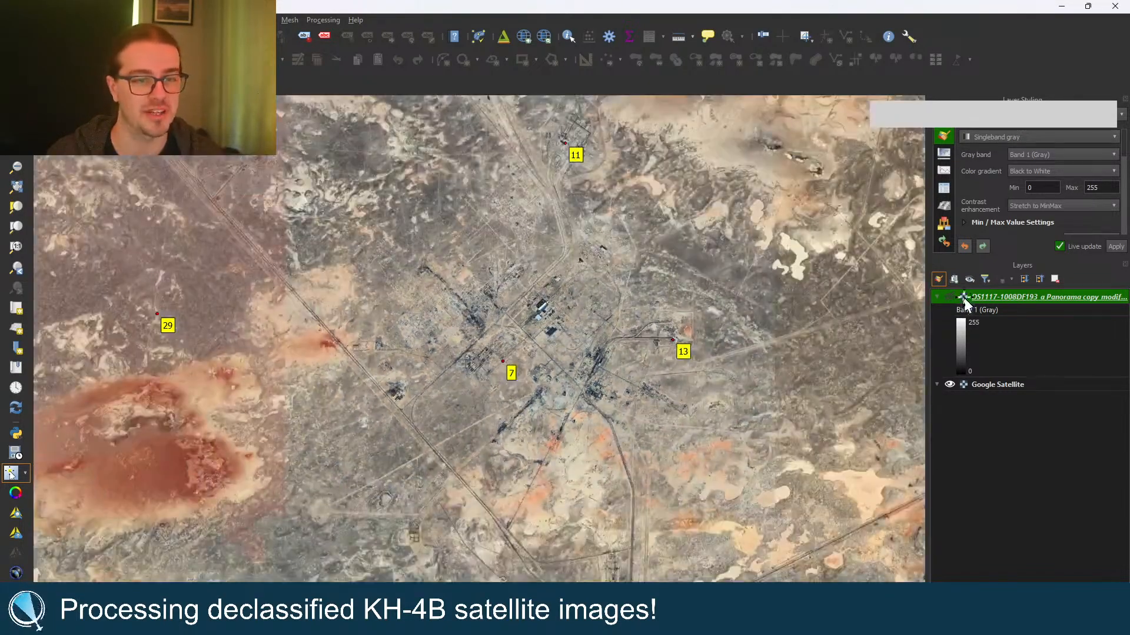
pyautogui.click(946, 297)
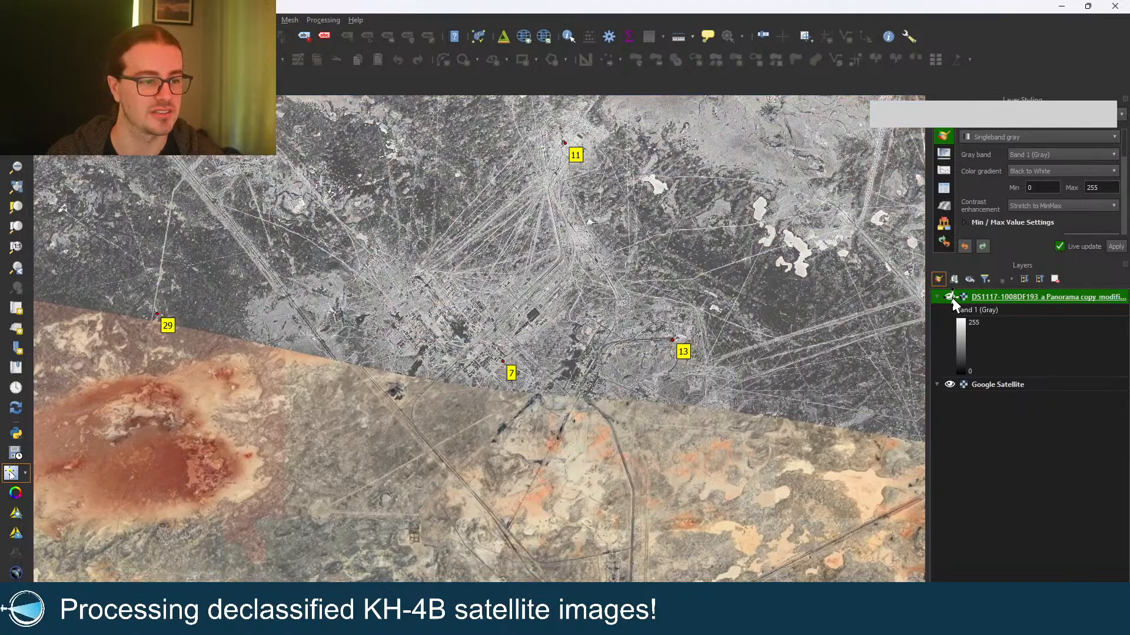
pyautogui.click(949, 298)
pyautogui.click(952, 298)
pyautogui.click(952, 297)
pyautogui.click(951, 297)
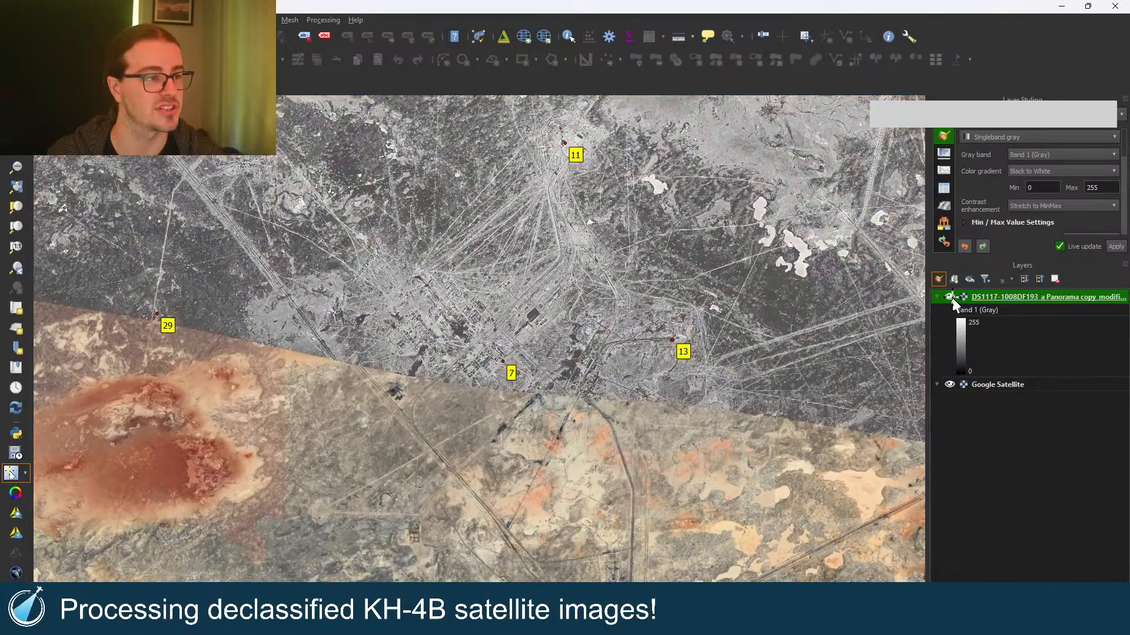
pyautogui.click(952, 298)
pyautogui.click(952, 297)
pyautogui.click(950, 297)
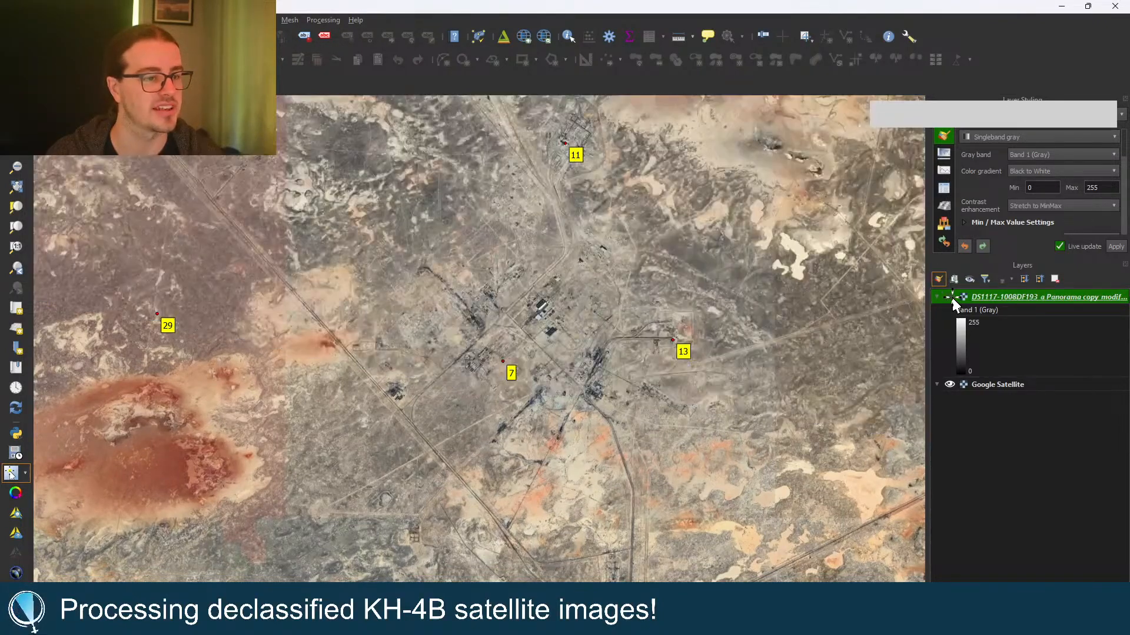
pyautogui.click(949, 297)
pyautogui.click(950, 297)
pyautogui.click(949, 298)
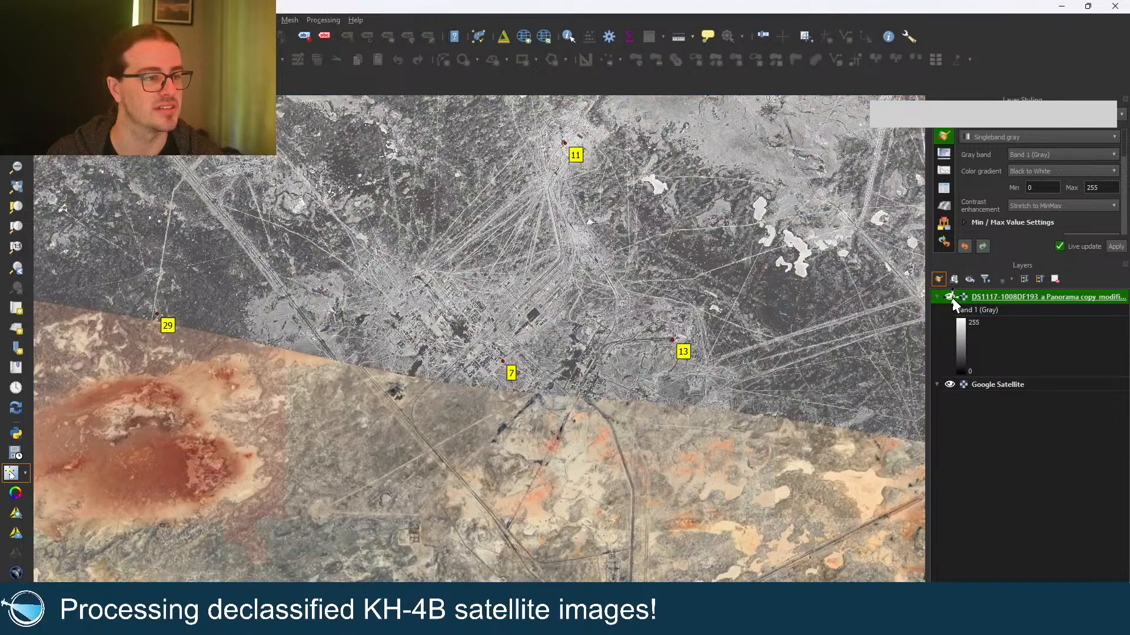
pyautogui.click(949, 297)
pyautogui.click(950, 297)
pyautogui.click(949, 297)
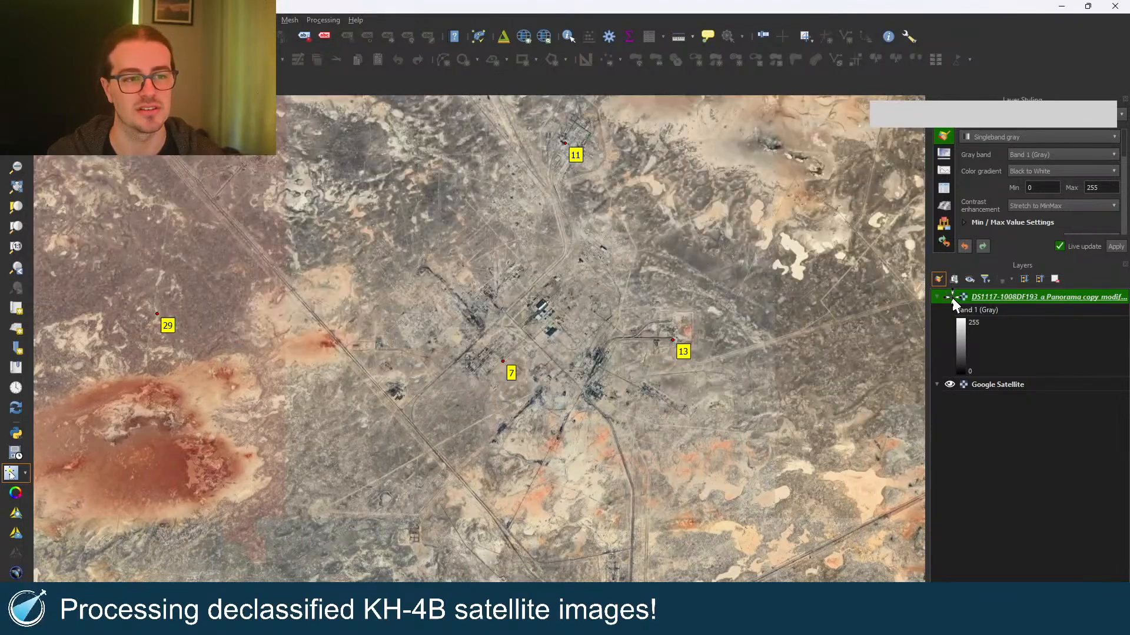
pyautogui.click(950, 297)
# Step: Compare the panorama with Google Satellite over the wider area between control points 29, 26, 20 and 8
pyautogui.scroll(-2, 542, 344)
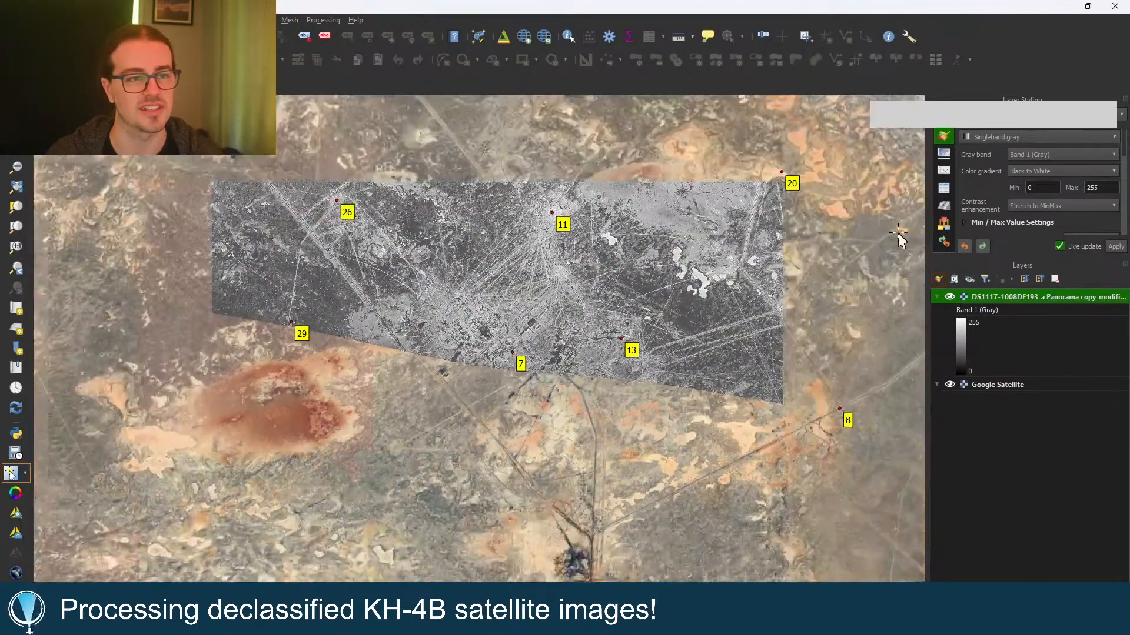
pyautogui.click(950, 297)
pyautogui.click(950, 297)
pyautogui.click(950, 297)
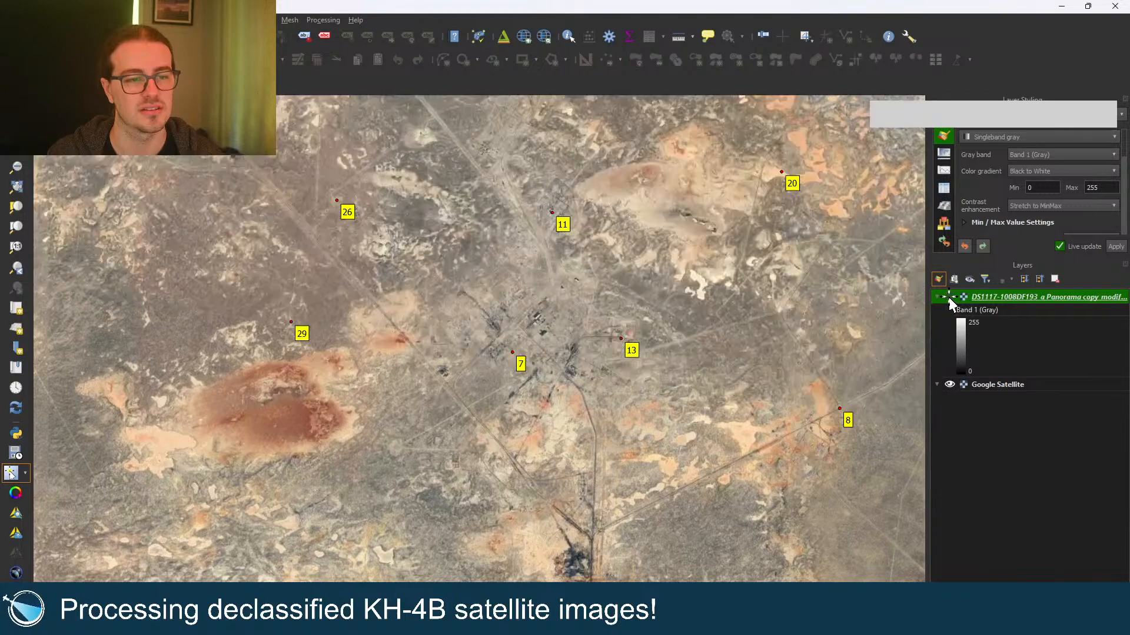
pyautogui.click(950, 297)
pyautogui.click(950, 297)
pyautogui.click(950, 298)
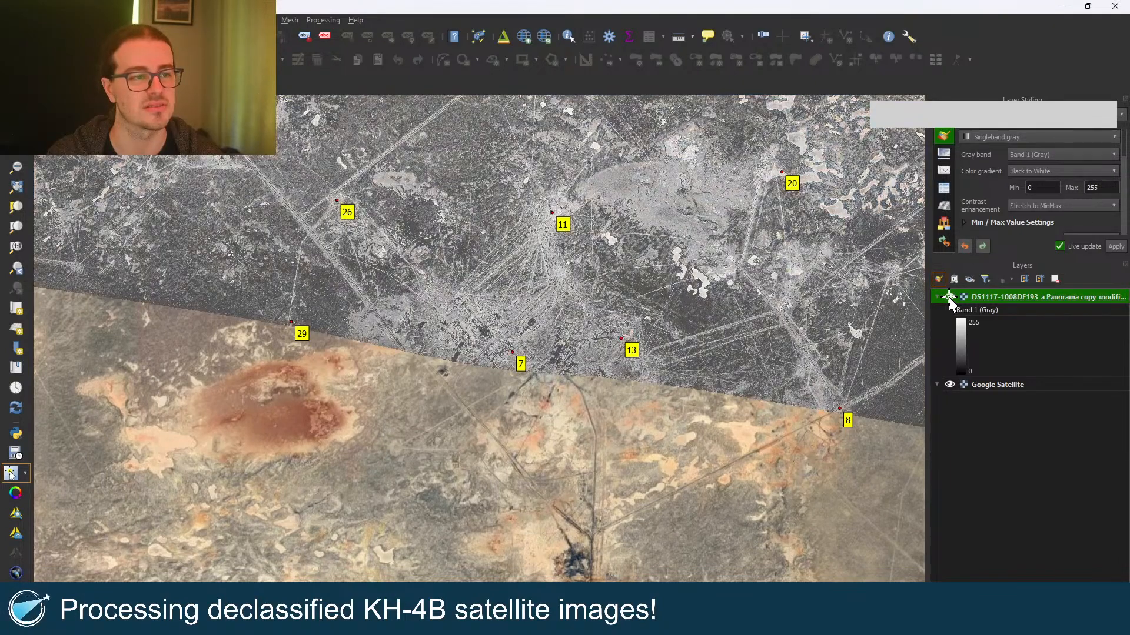
pyautogui.click(949, 297)
pyautogui.click(949, 297)
pyautogui.click(949, 297)
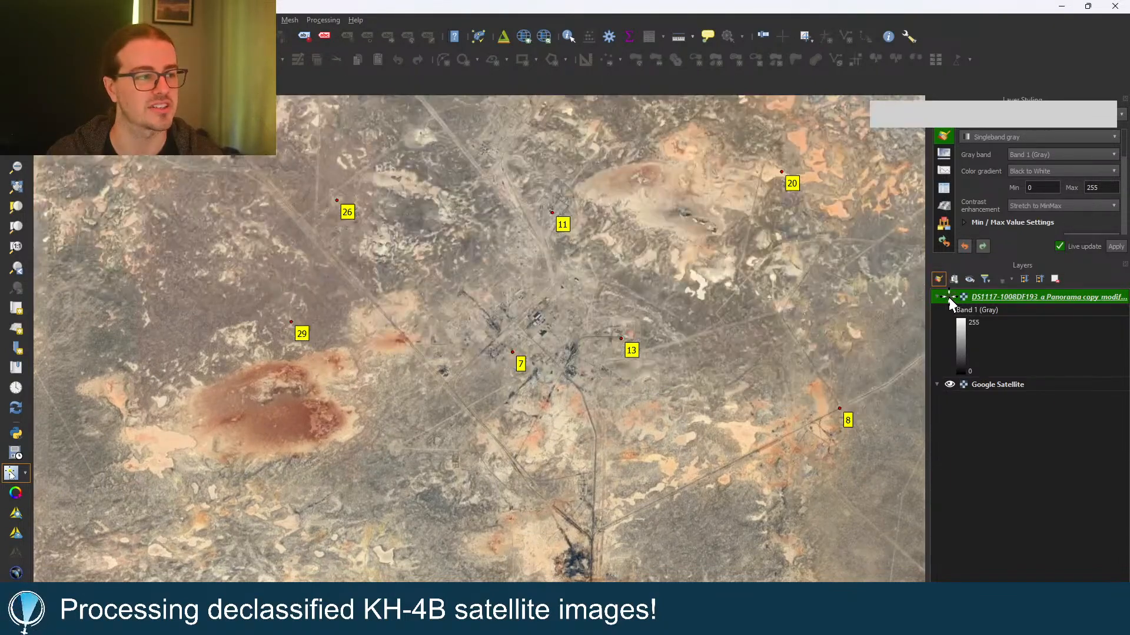
# Step: Compare the panorama's roads with Google Satellite between control points 29, 11, 20 and 8 by repeatedly toggling the panorama layer, leaving it hidden
pyautogui.click(949, 297)
pyautogui.click(949, 297)
pyautogui.click(949, 297)
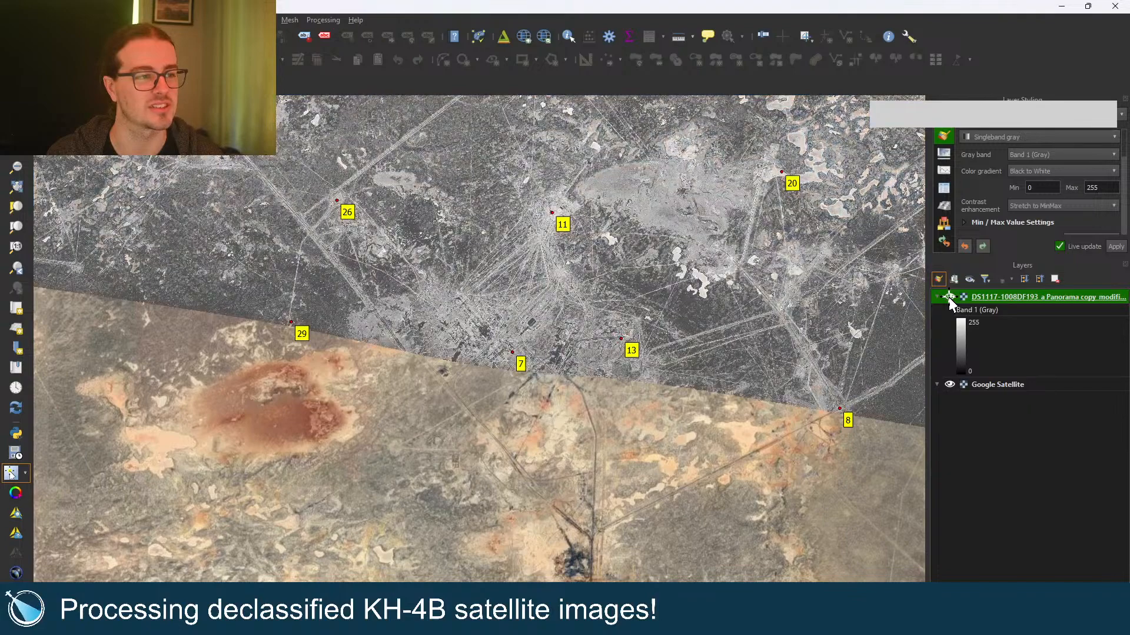
pyautogui.click(949, 297)
pyautogui.click(949, 297)
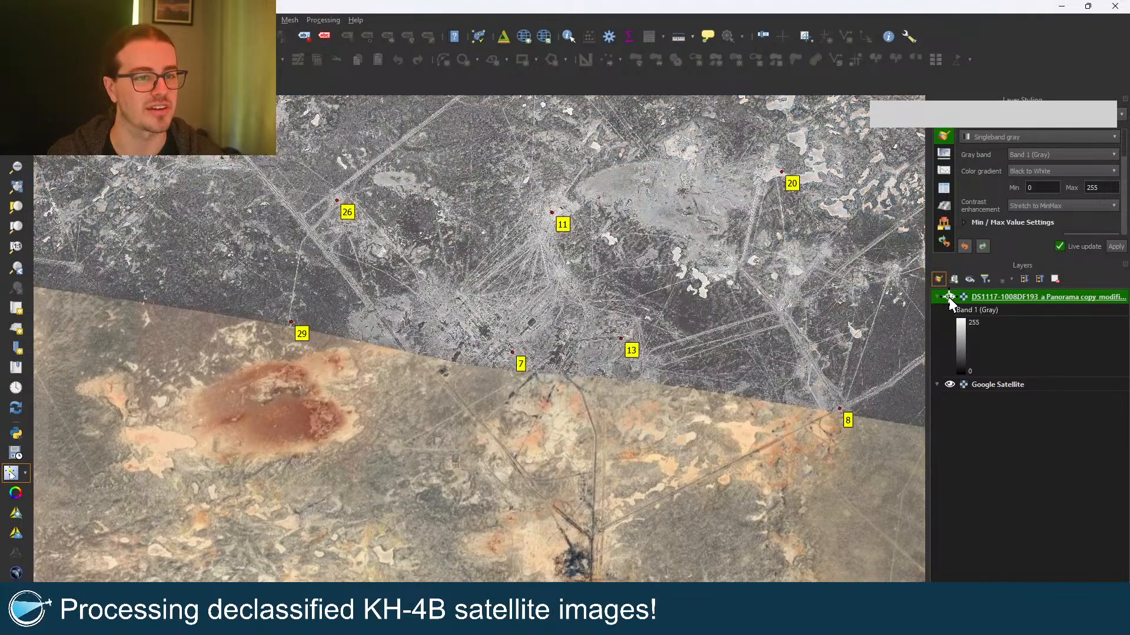
pyautogui.click(949, 297)
pyautogui.click(949, 297)
pyautogui.click(949, 298)
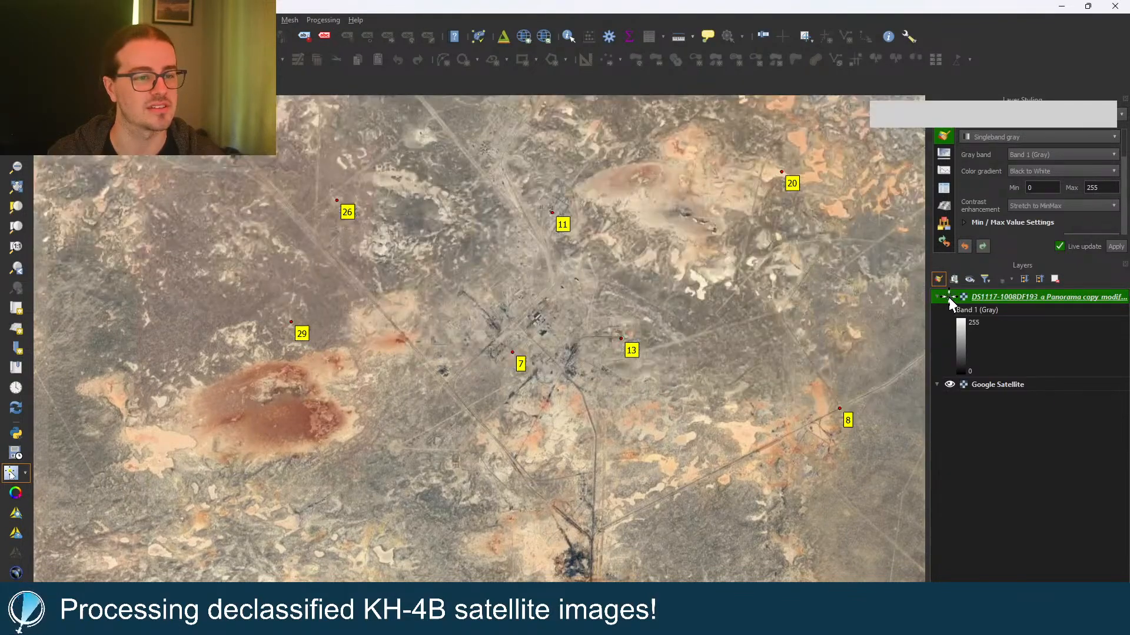
pyautogui.click(948, 297)
pyautogui.click(948, 297)
pyautogui.click(948, 297)
pyautogui.click(949, 297)
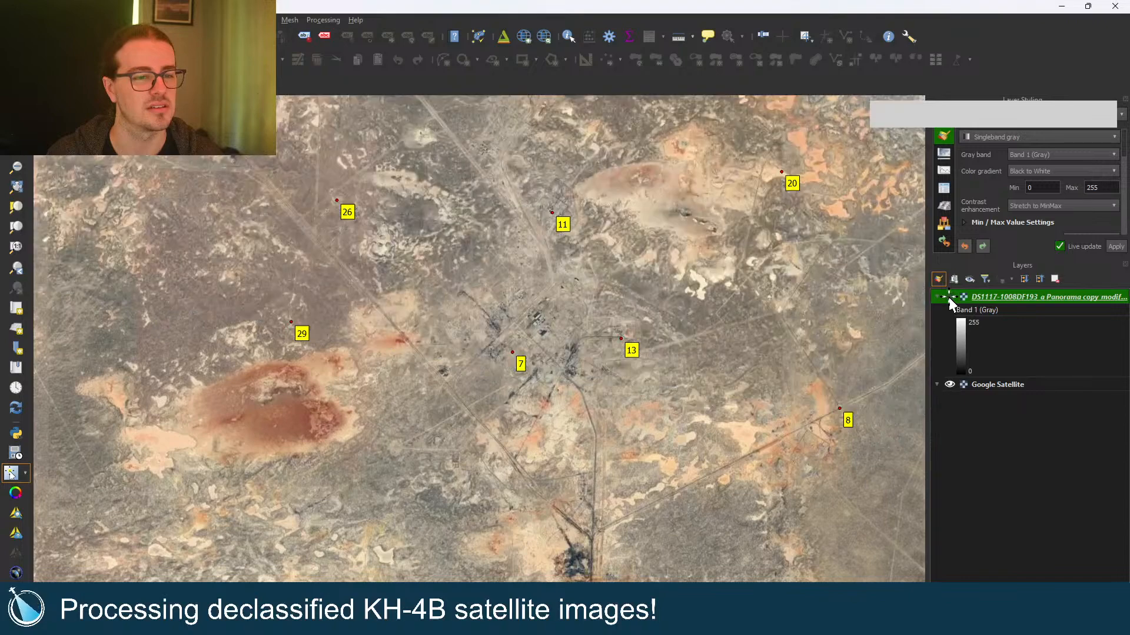
pyautogui.click(949, 297)
pyautogui.click(948, 297)
pyautogui.click(949, 297)
pyautogui.click(948, 297)
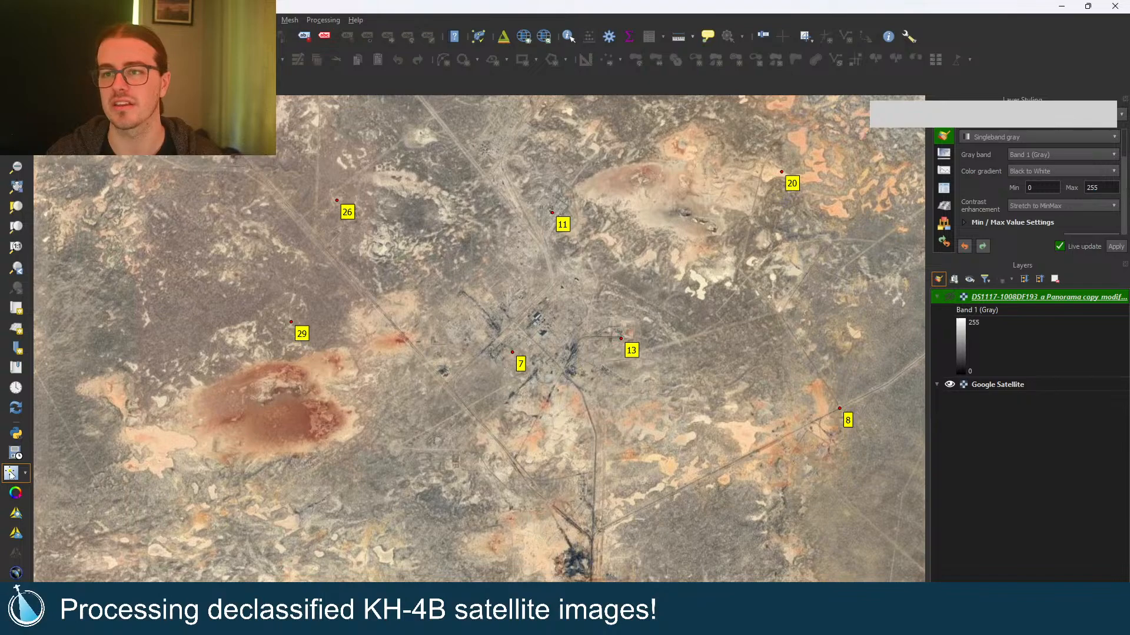
# Step: Add a control point south of point 11, picking its map coordinates where the north-south track crosses the road on the satellite image
pyautogui.scroll(-2, 373, 413)
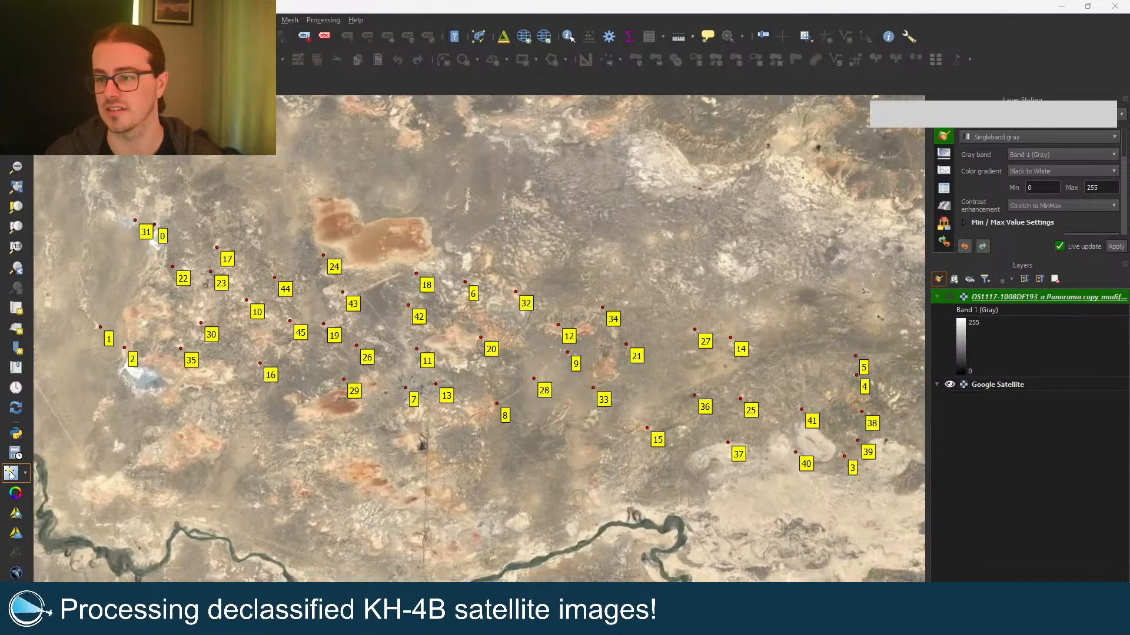
pyautogui.scroll(3, 424, 382)
pyautogui.scroll(3, 454, 374)
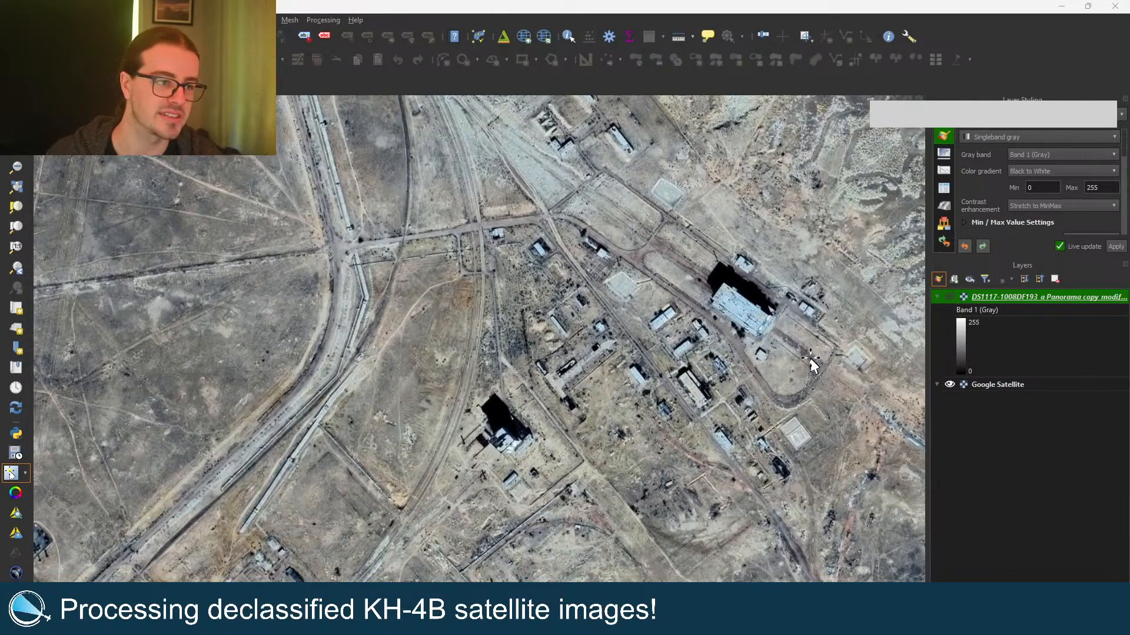
pyautogui.scroll(2, 412, 193)
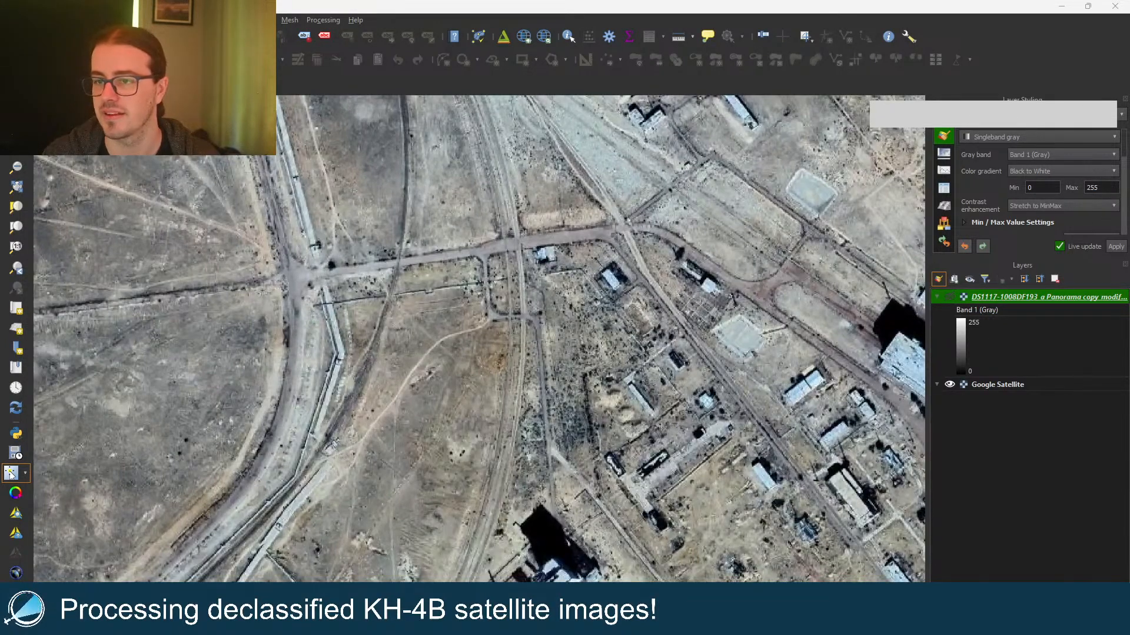
pyautogui.click(1025, 528)
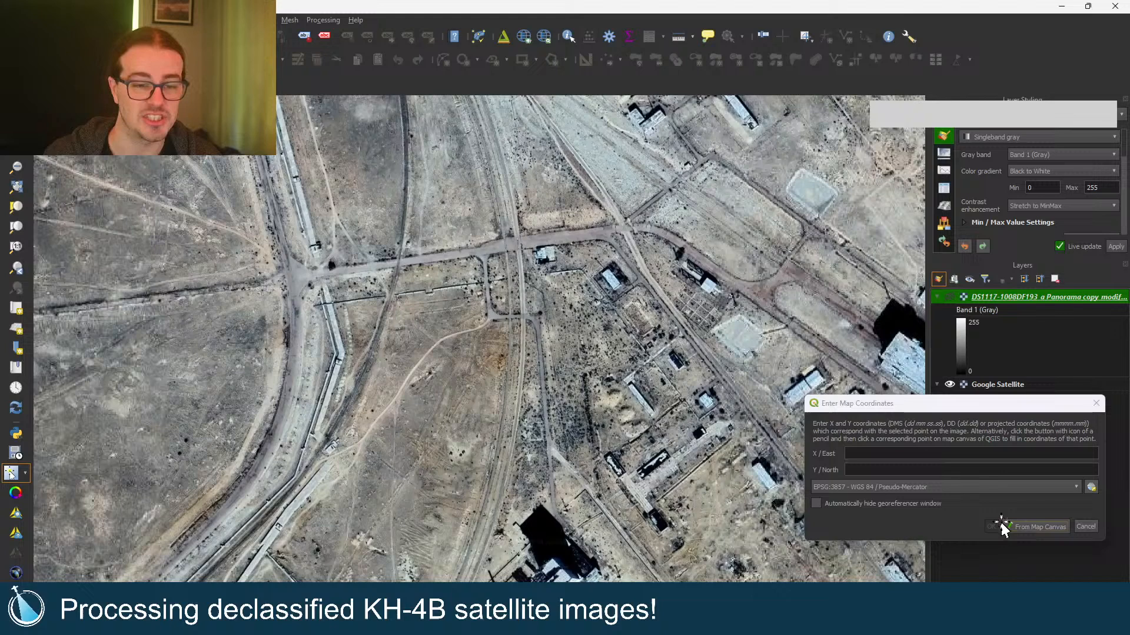
pyautogui.click(398, 262)
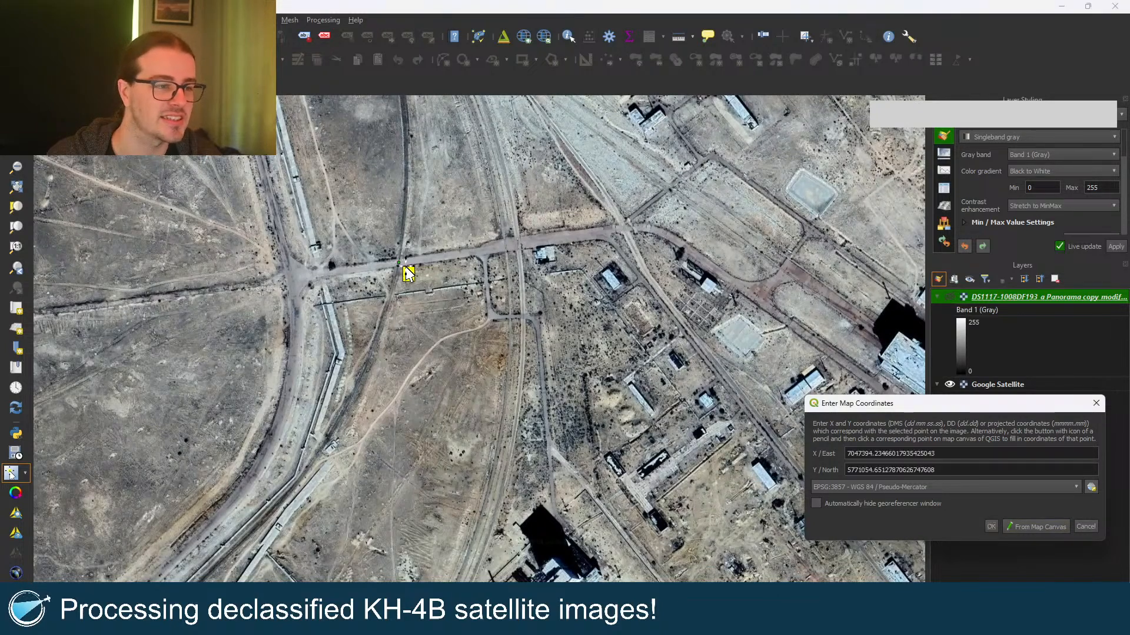
pyautogui.click(991, 526)
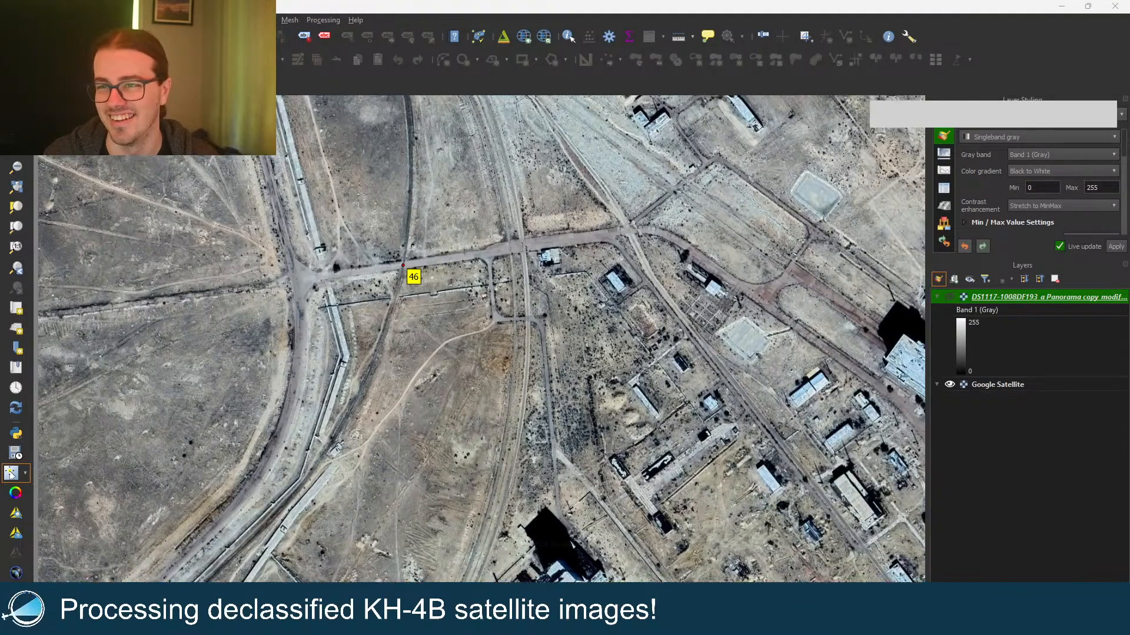
# Step: Add a control point between points 29 and 7, picking its map coordinates at the dark mound southwest of the railway on the satellite image
pyautogui.hotkey('ctrl', 'shift', 'f')
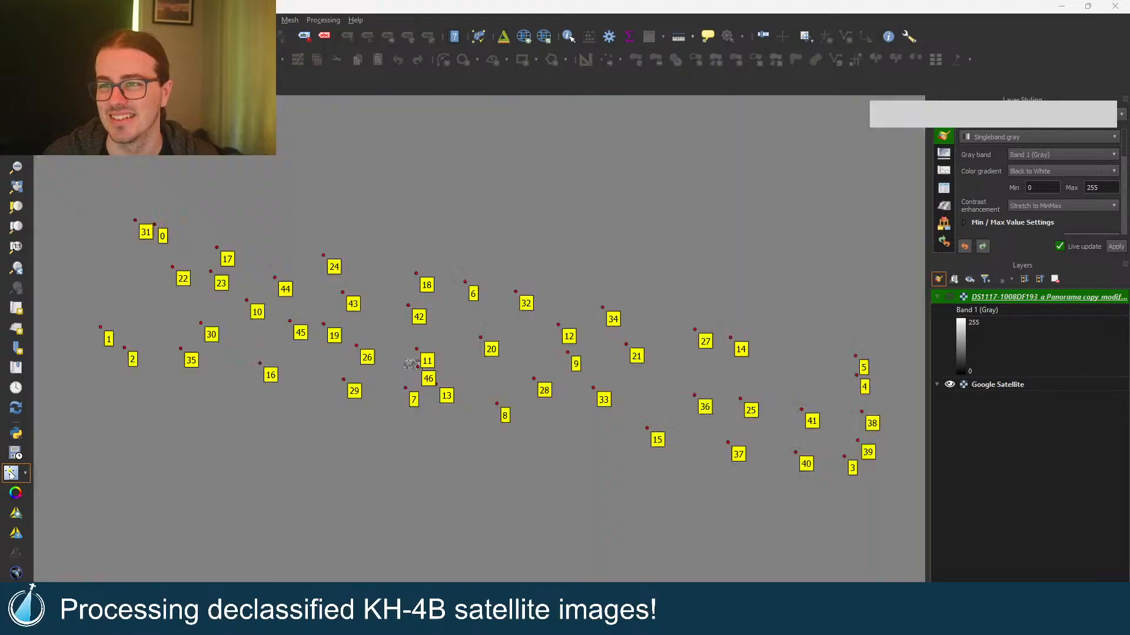
pyautogui.scroll(10, 375, 385)
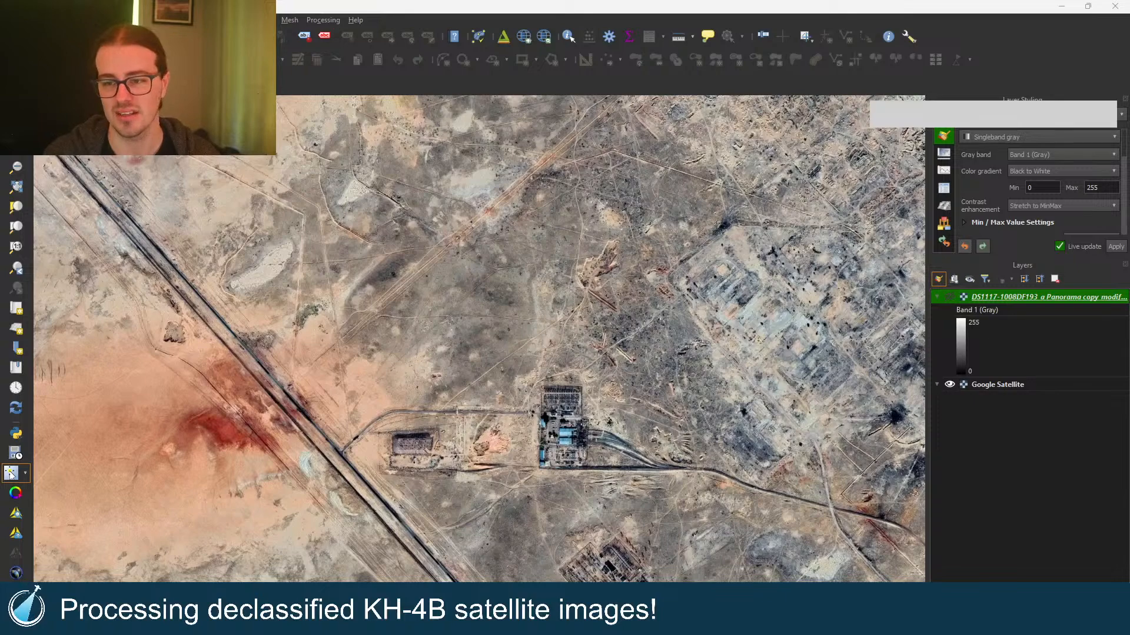
pyautogui.scroll(-1, 445, 439)
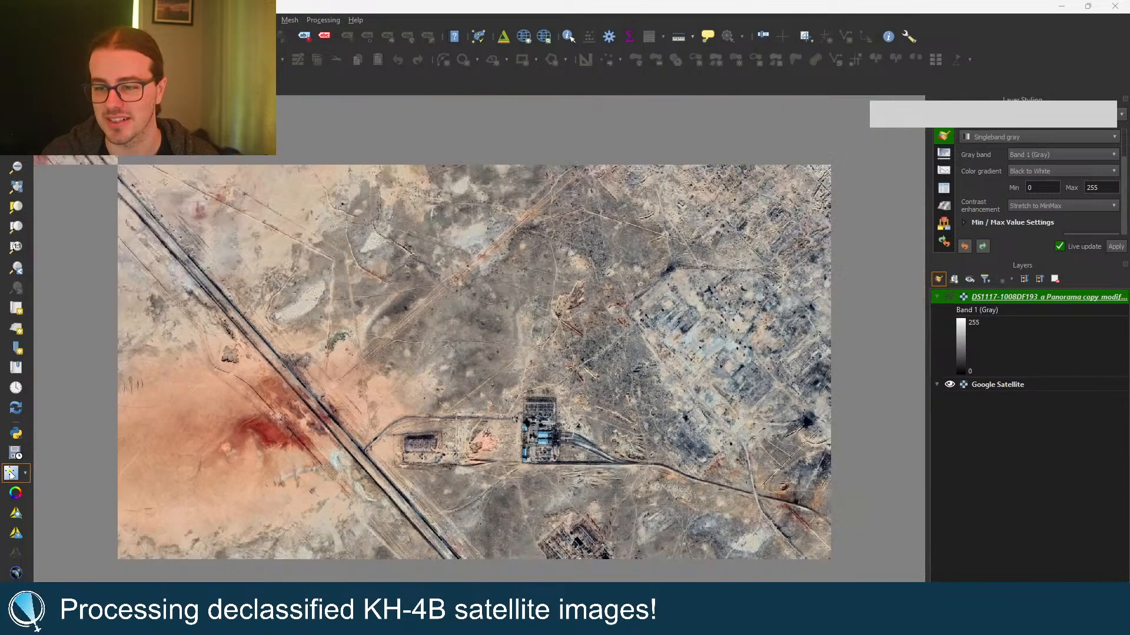
pyautogui.scroll(5, 329, 455)
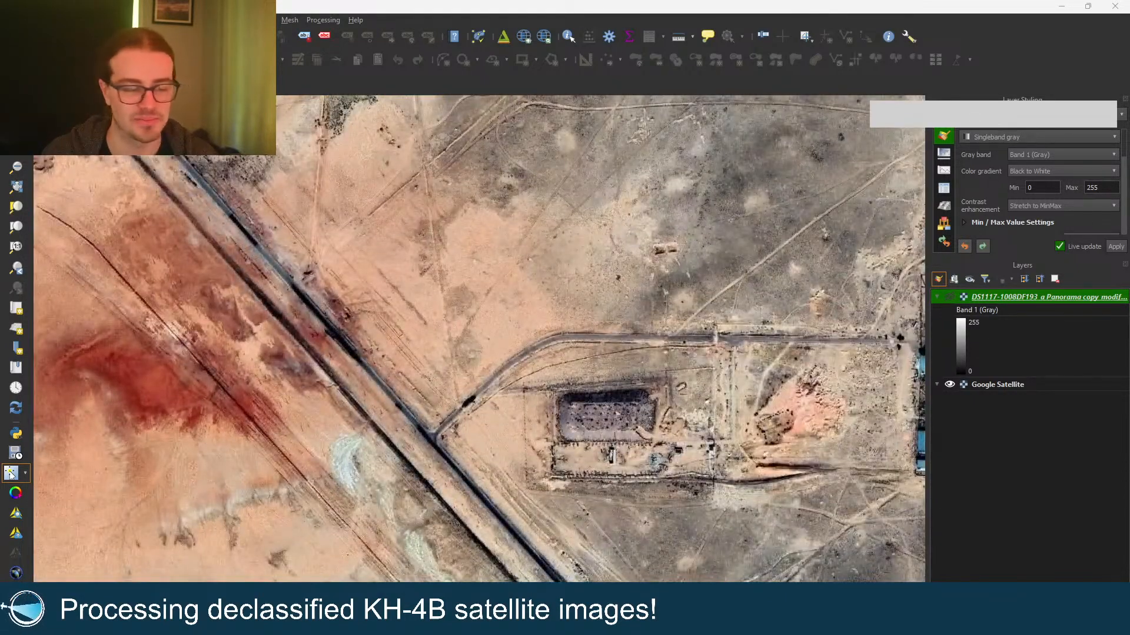
pyautogui.scroll(-2, 524, 486)
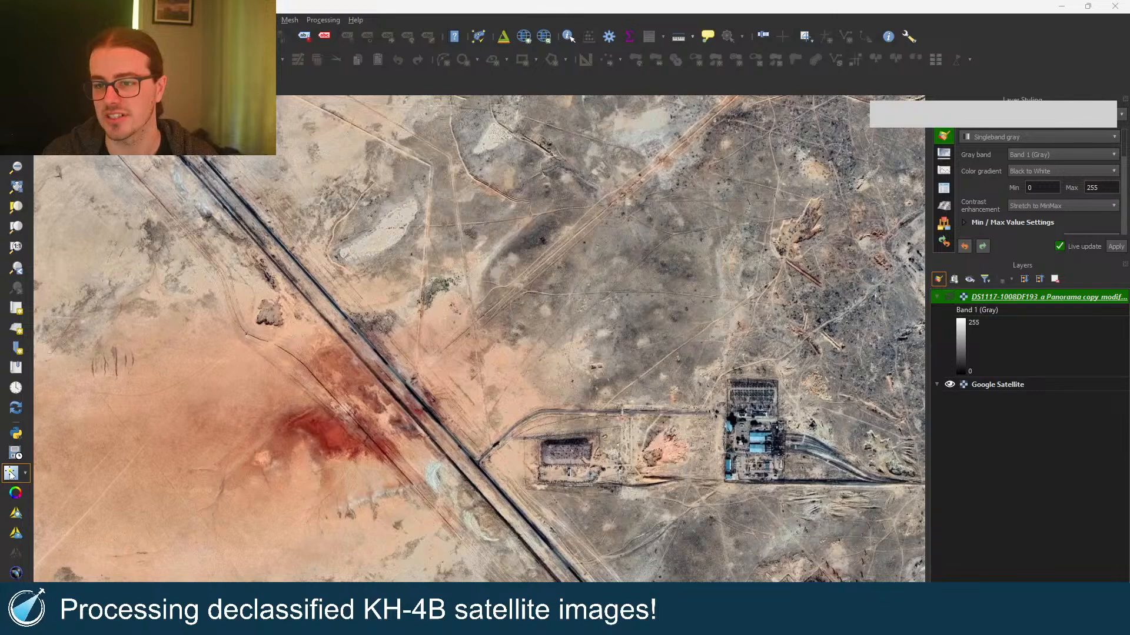
pyautogui.scroll(2, 384, 458)
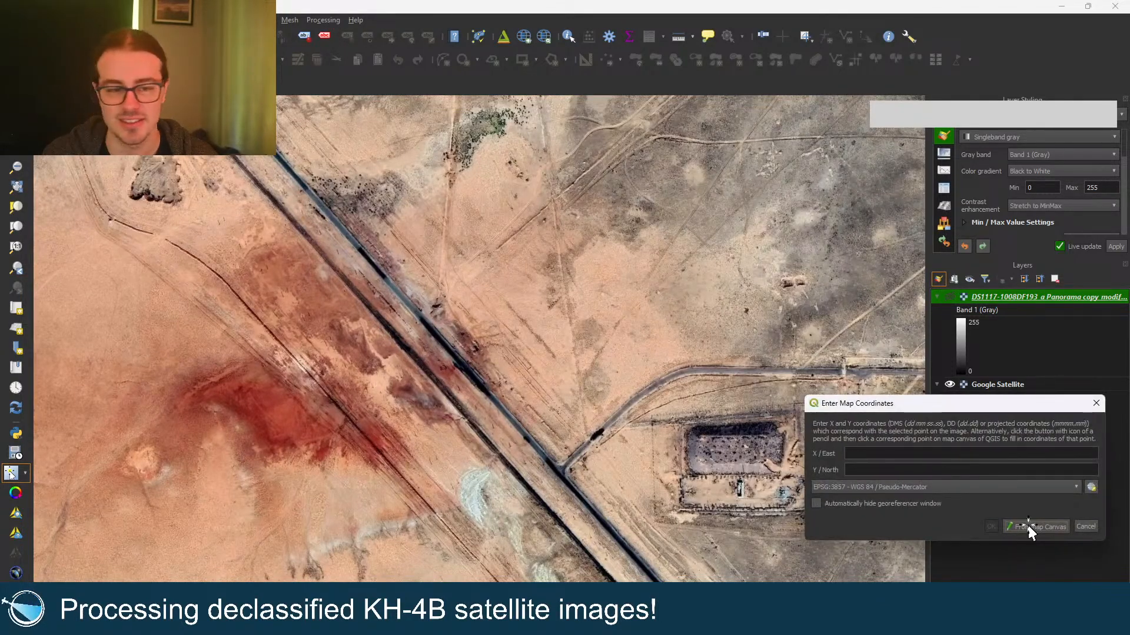
pyautogui.click(1093, 528)
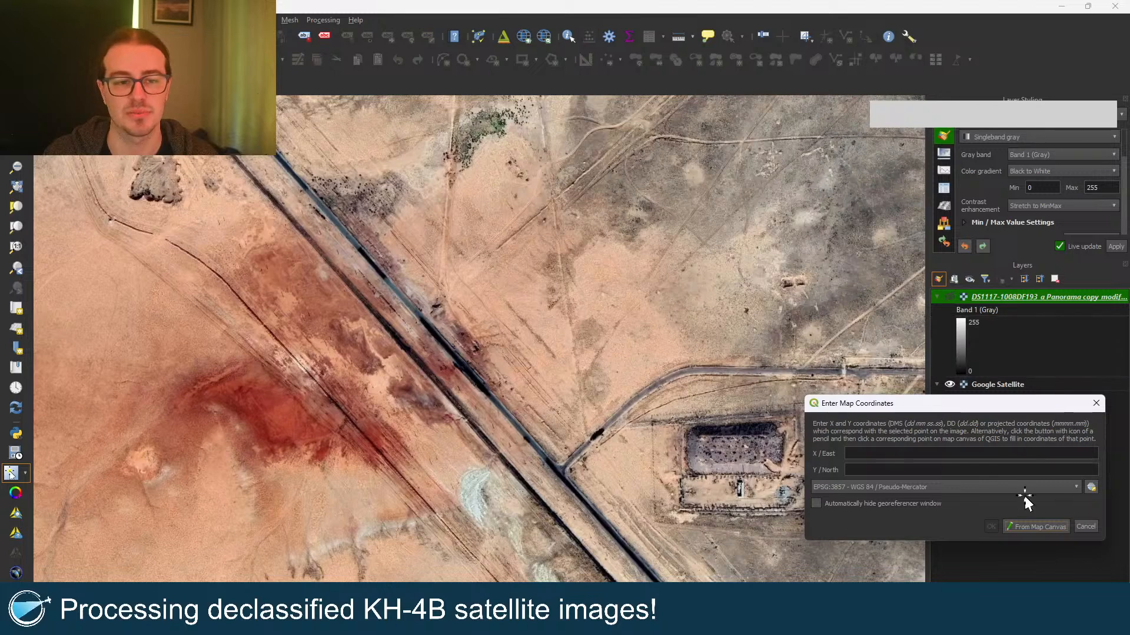
pyautogui.click(1026, 525)
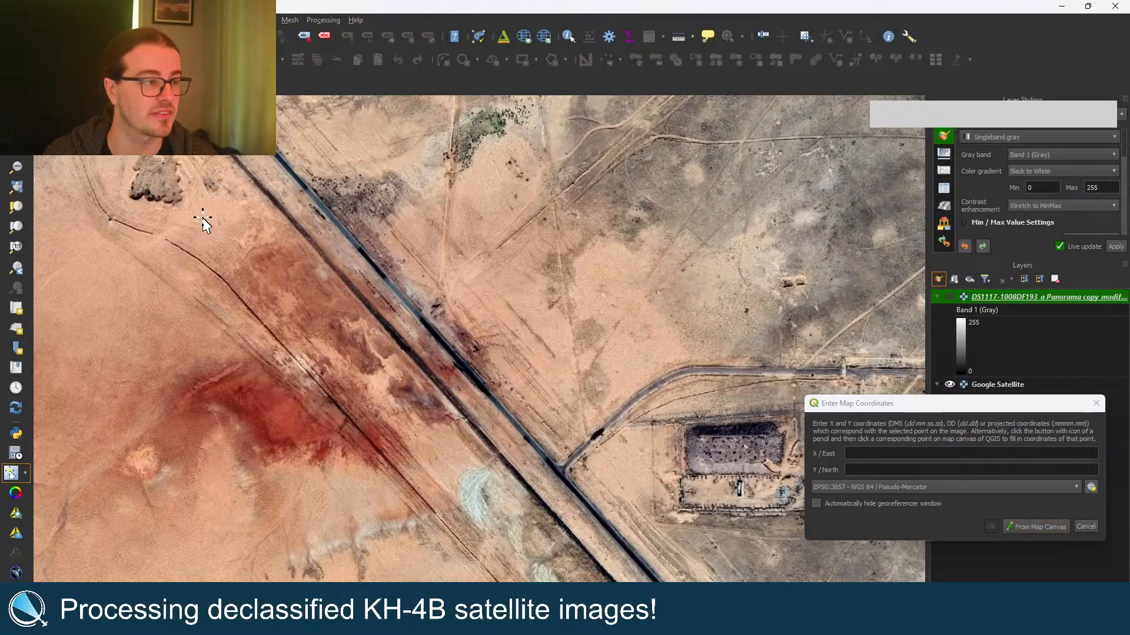
pyautogui.click(143, 195)
pyautogui.click(990, 527)
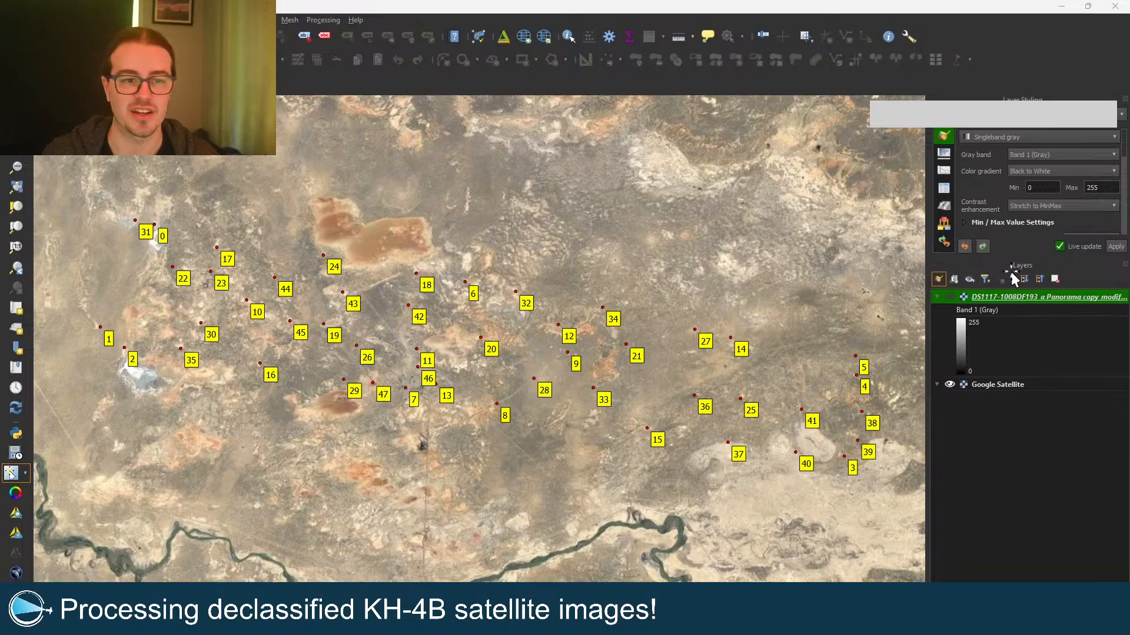
# Step: Remove the DS1117-1008DF193 panorama layer from the project
pyautogui.click(1055, 279)
pyautogui.click(588, 322)
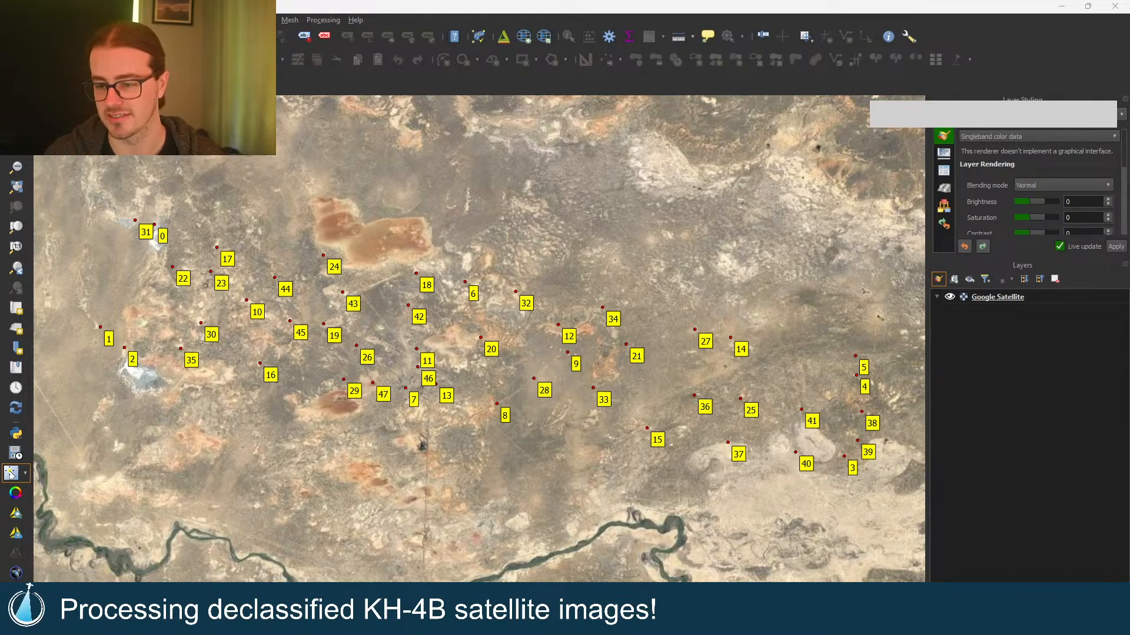
# Step: Switch to EarthExplorer, search Declass 1 (1996) for entity ID DS1115-1016DA018, and inspect its footprint on the map
pyautogui.hotkey('alt', 'Tab')
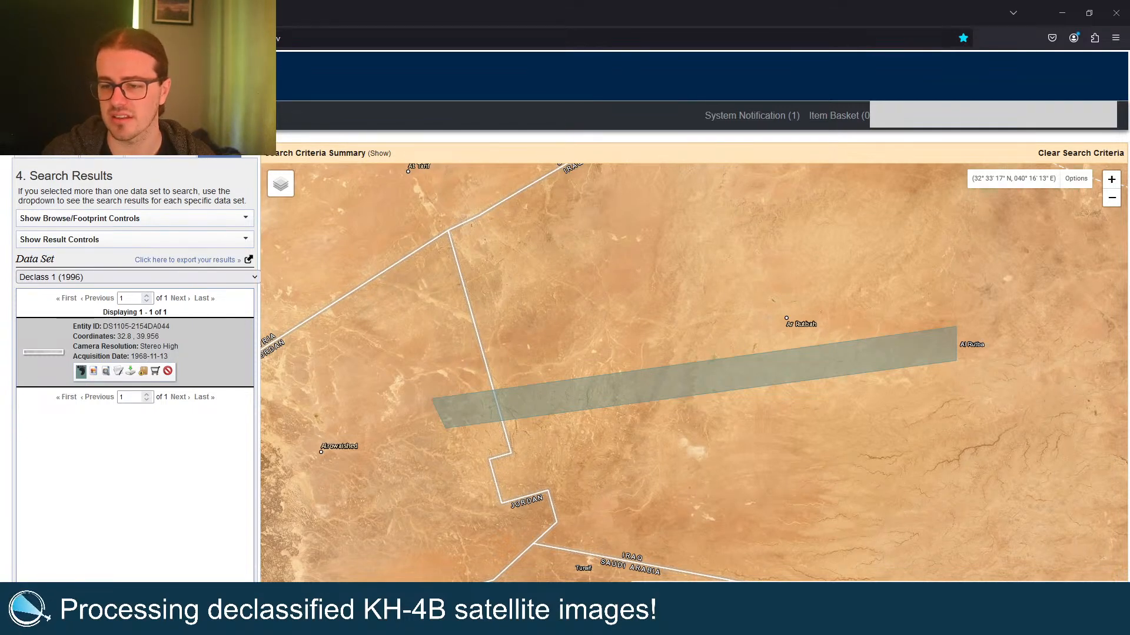
pyautogui.click(103, 156)
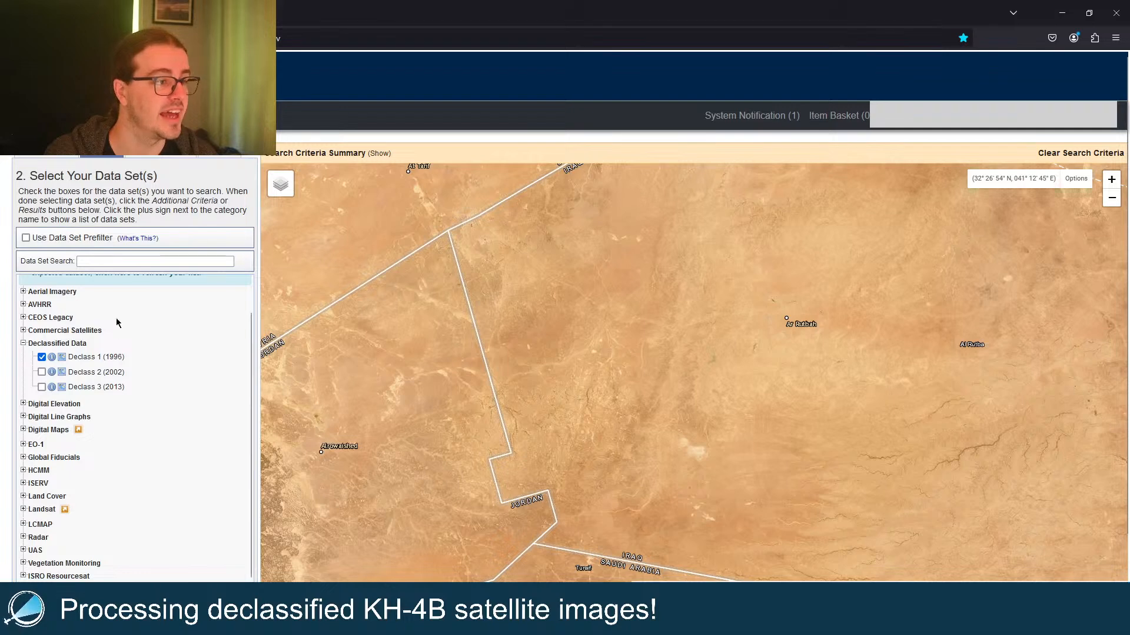
pyautogui.click(184, 157)
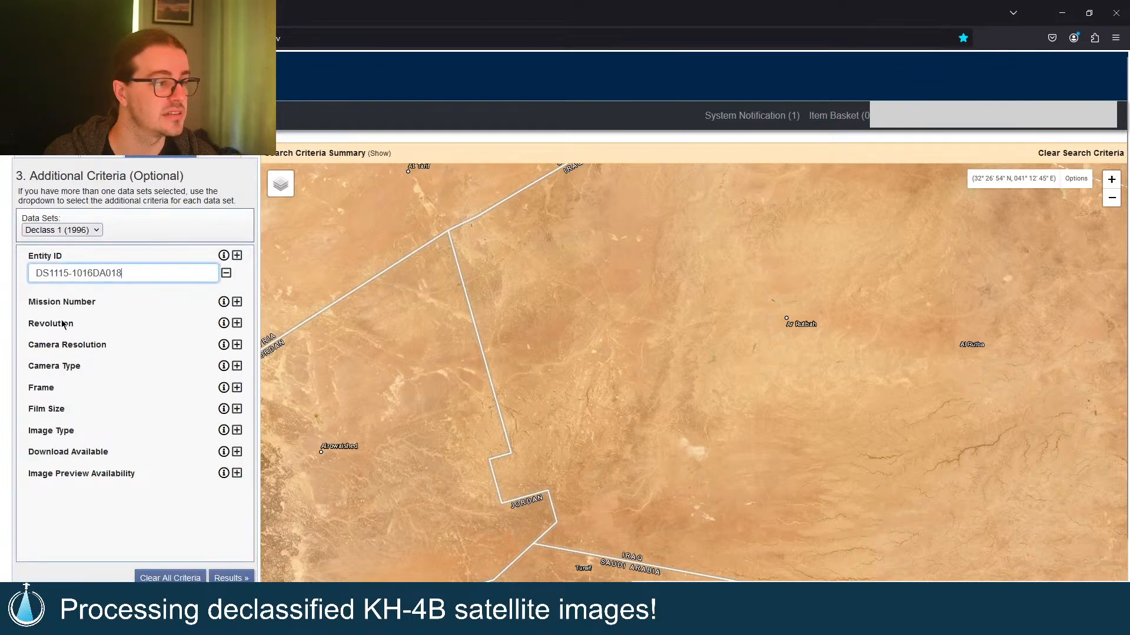
pyautogui.click(230, 578)
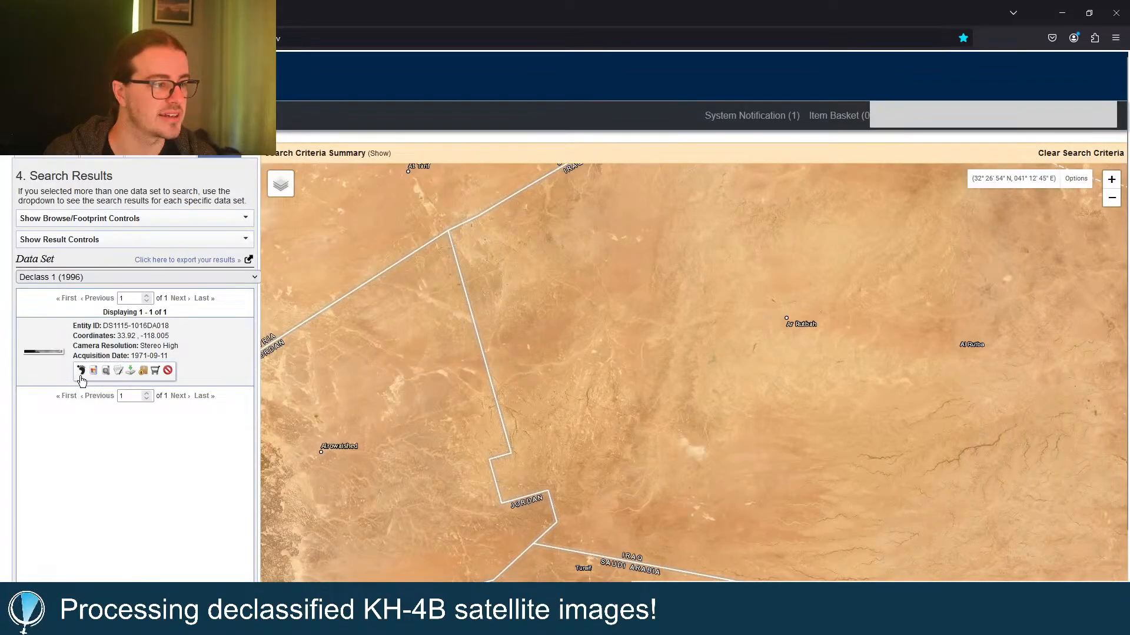
pyautogui.click(80, 373)
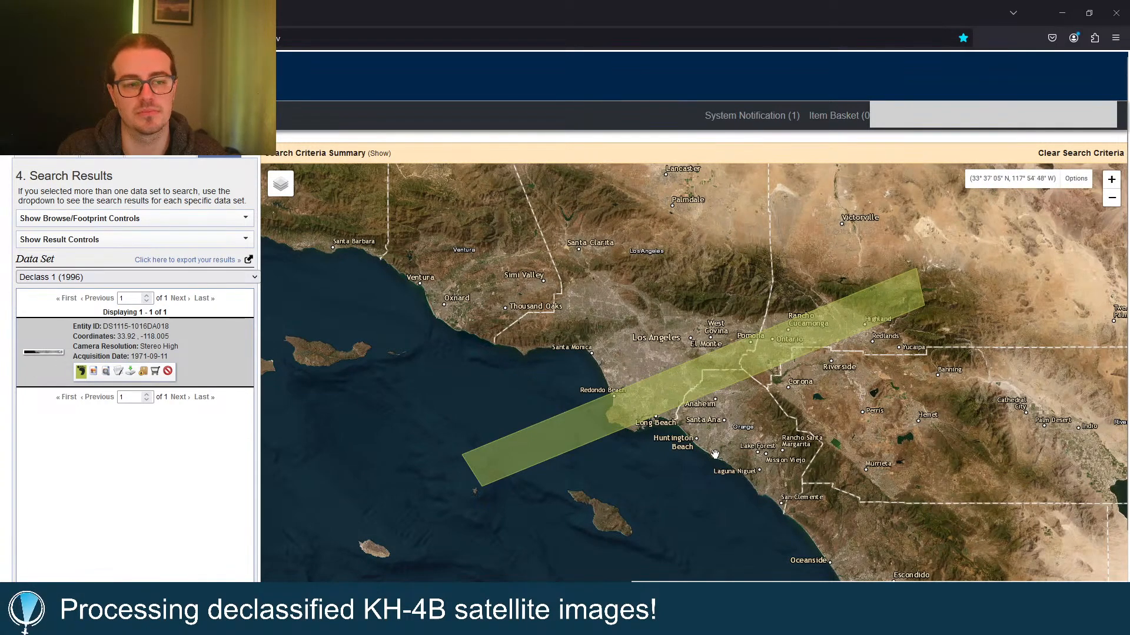
pyautogui.scroll(2, 715, 453)
pyautogui.moveTo(724, 429); pyautogui.dragTo(752, 466)
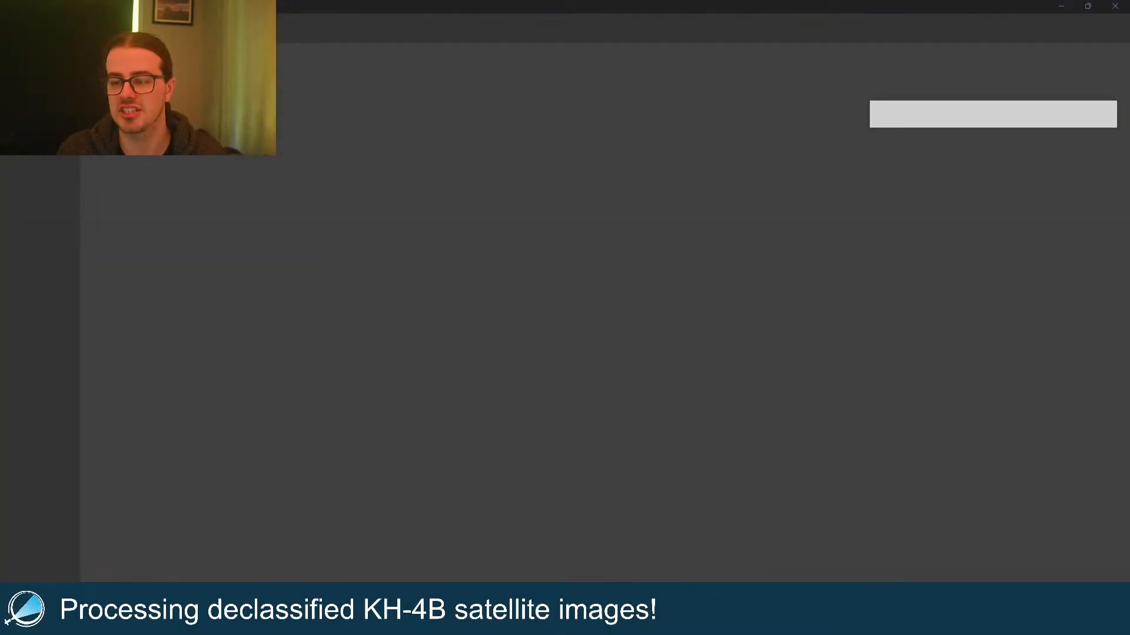
# Step: Switch to the panorama stitcher, load the scan segments, and align them with the 1000 mm rectilinear lens and full frame camera settings
pyautogui.moveTo(194, 277); pyautogui.dragTo(405, 273)
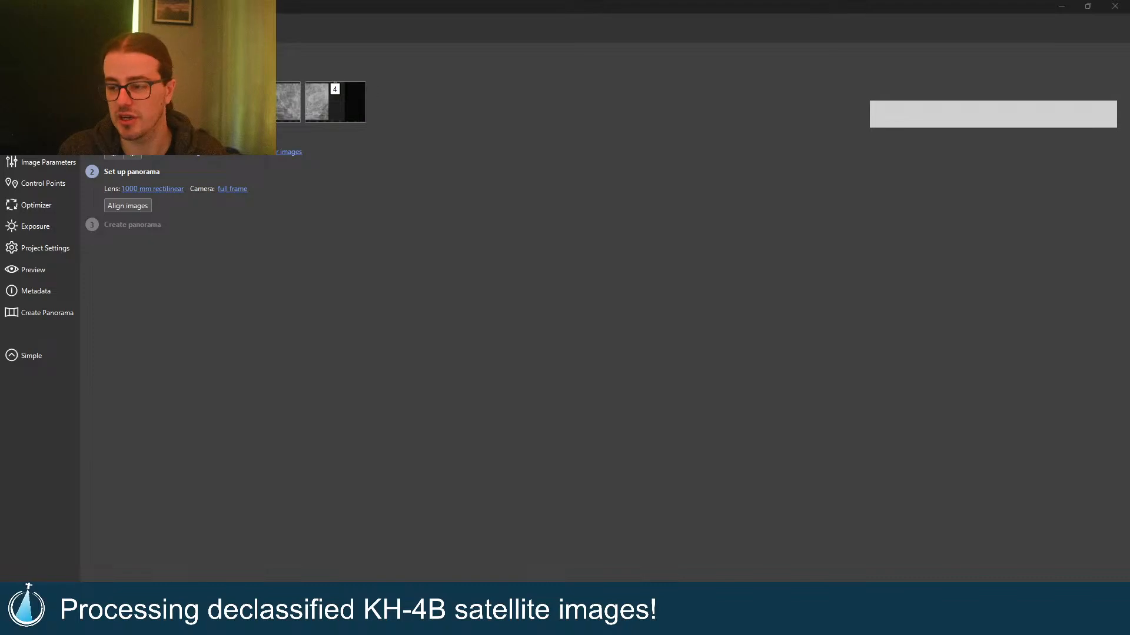
pyautogui.click(127, 206)
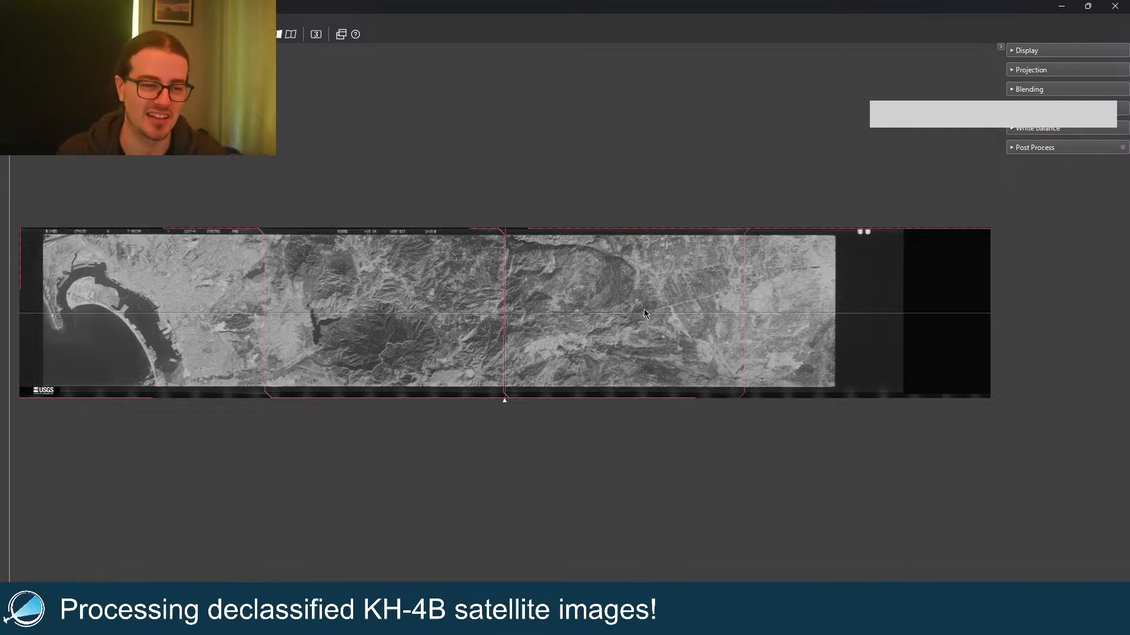
# Step: Open a new QGIS window and start a project from the Google Satellite template
pyautogui.moveTo(565, 624)
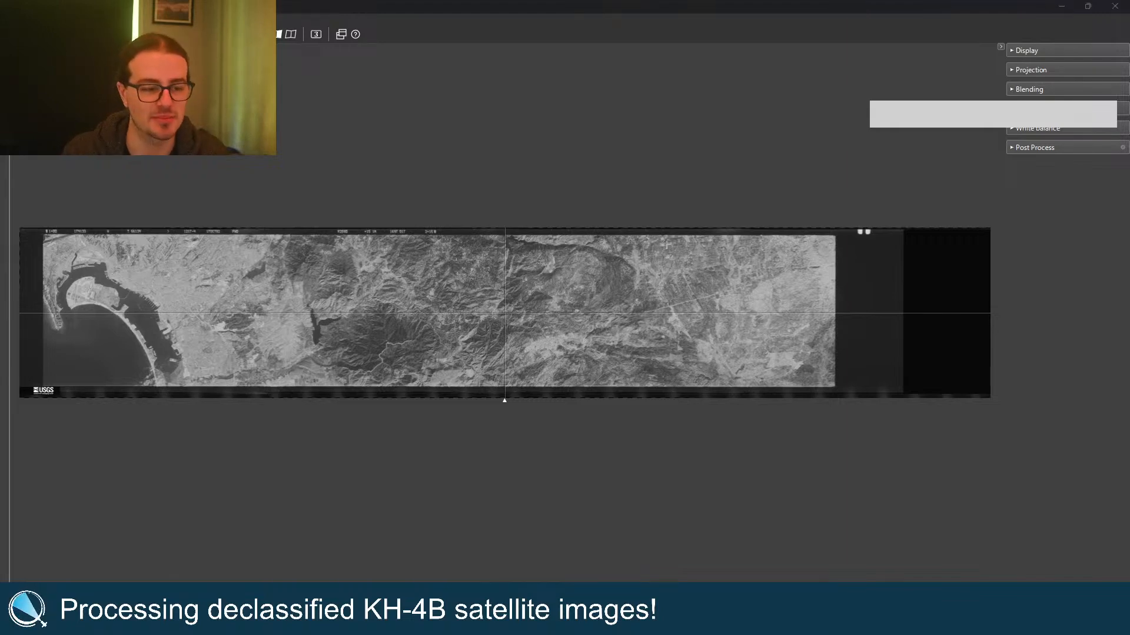
pyautogui.rightClick(565, 623)
pyautogui.click(587, 556)
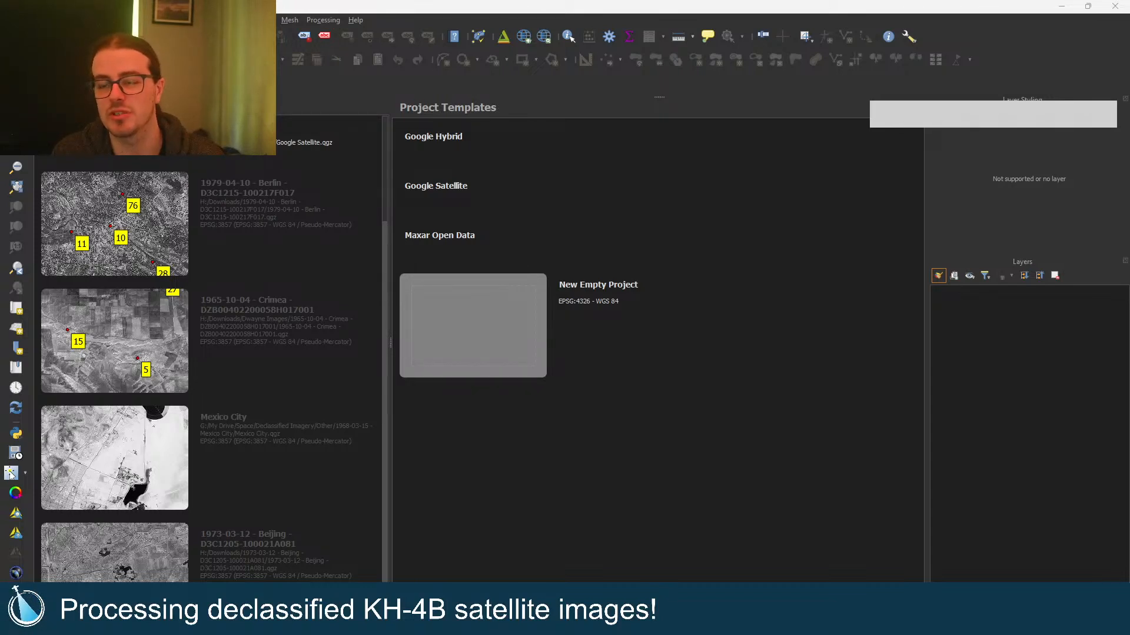
pyautogui.click(528, 198)
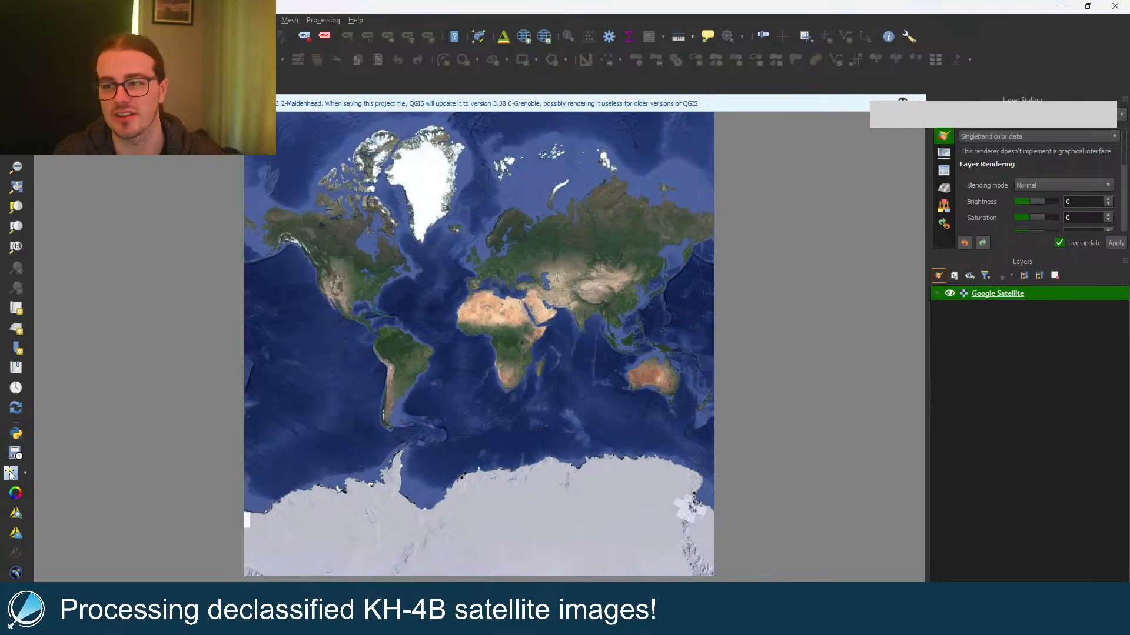
pyautogui.moveTo(1, 440); pyautogui.dragTo(318, 440)
pyautogui.rightClick(1006, 293)
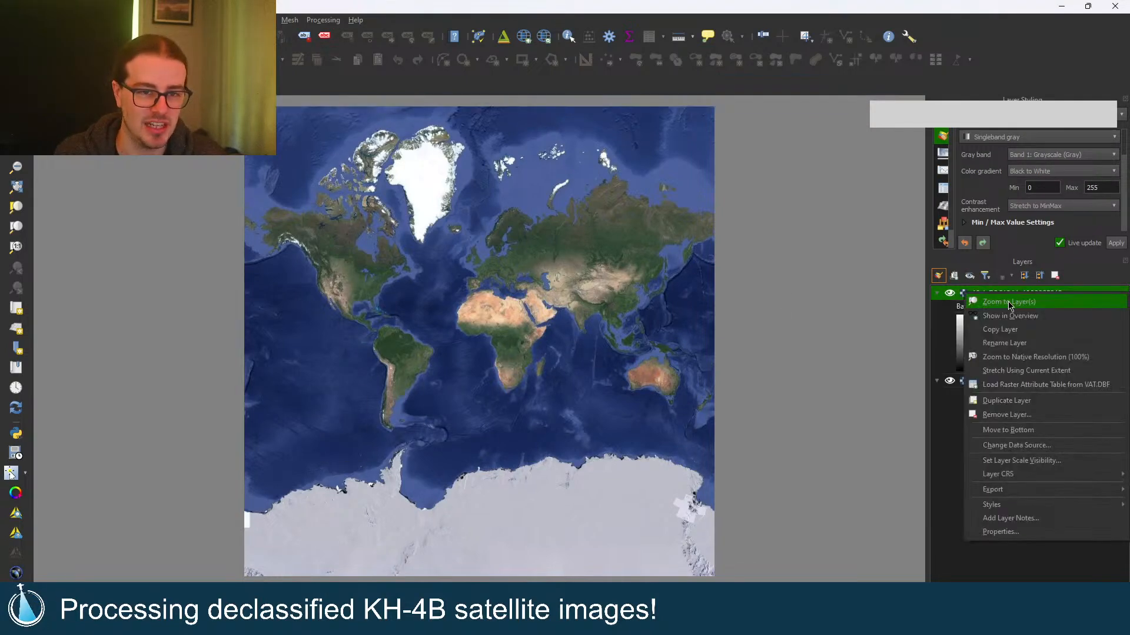
pyautogui.click(1009, 302)
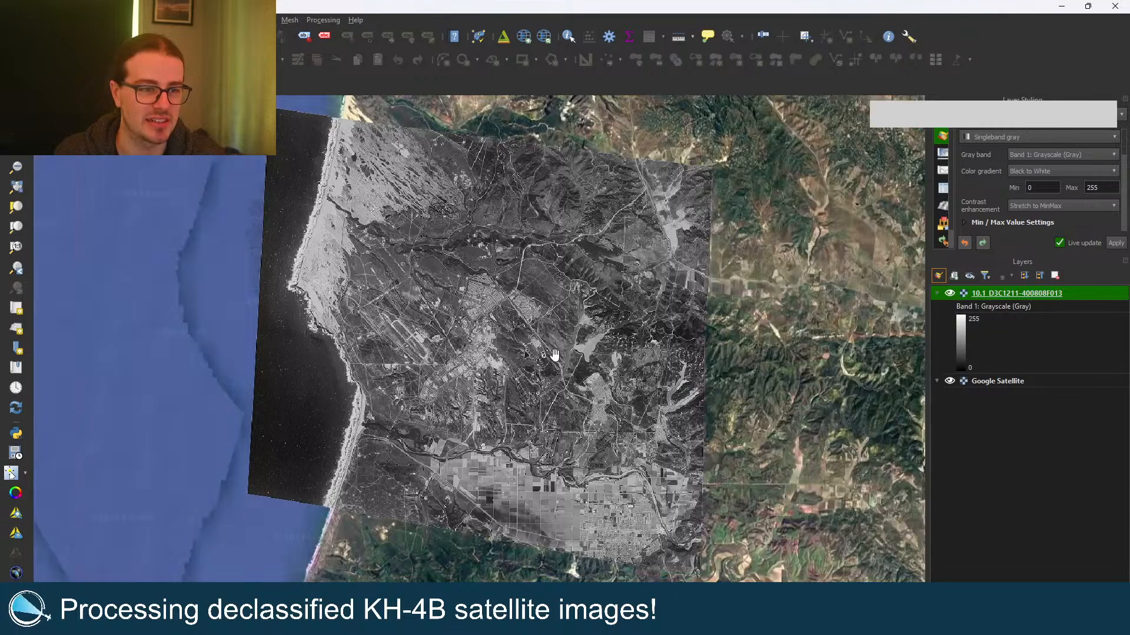
pyautogui.click(949, 382)
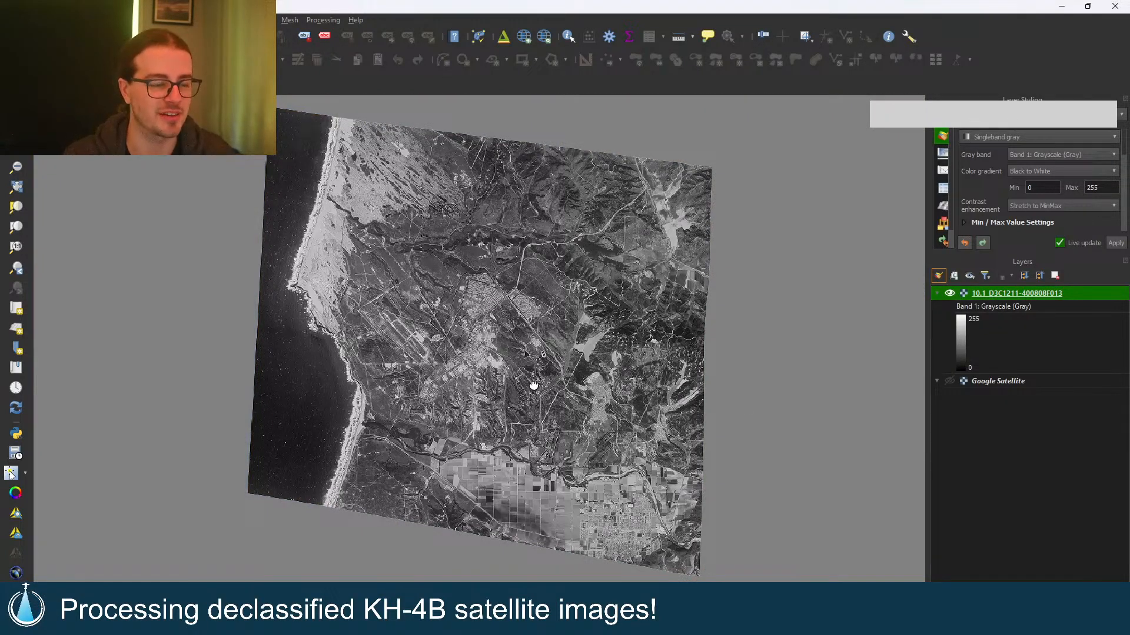
# Step: Set up an SRTM elevation download for the current canvas extent: north 35, south 34, west -121, east -120
pyautogui.scroll(3, 534, 385)
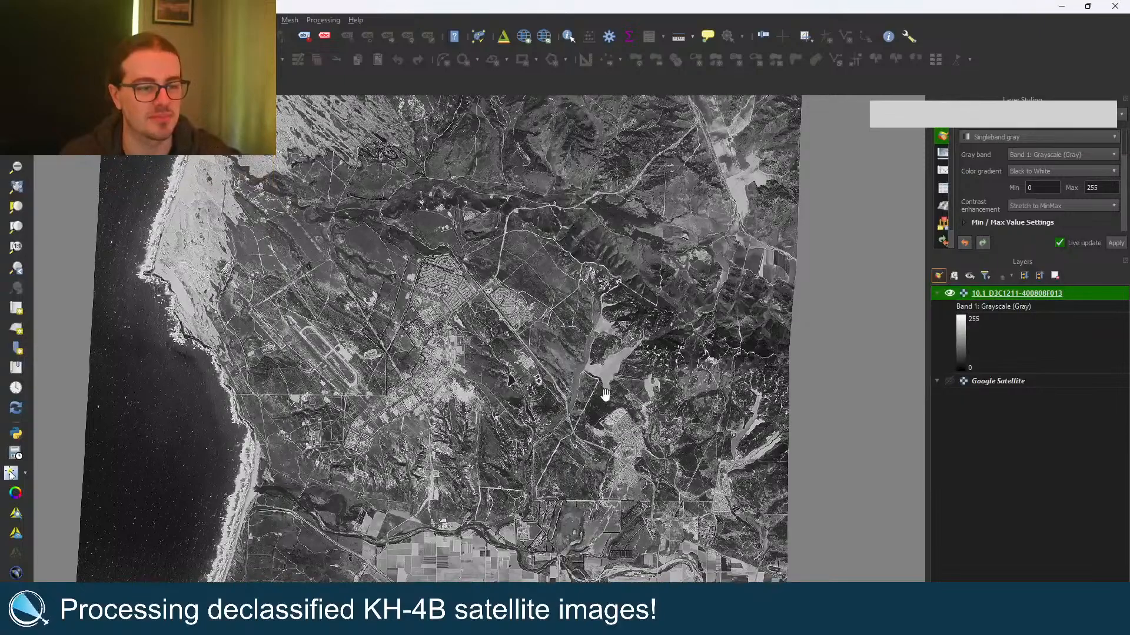
pyautogui.scroll(4, 605, 394)
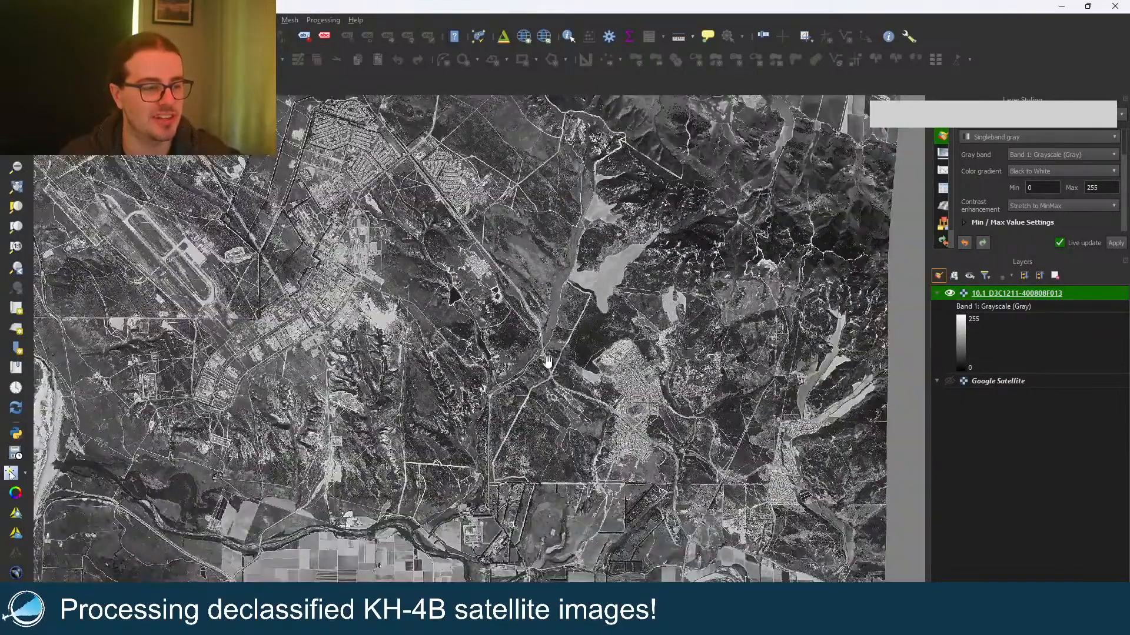
pyautogui.scroll(-4, 548, 361)
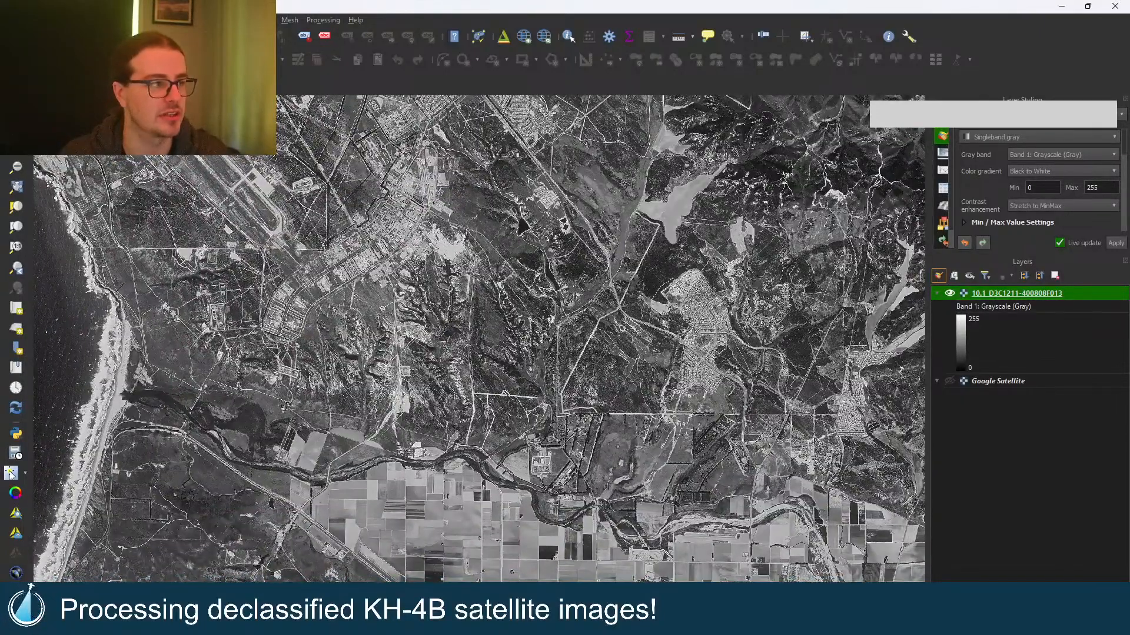
pyautogui.click(500, 38)
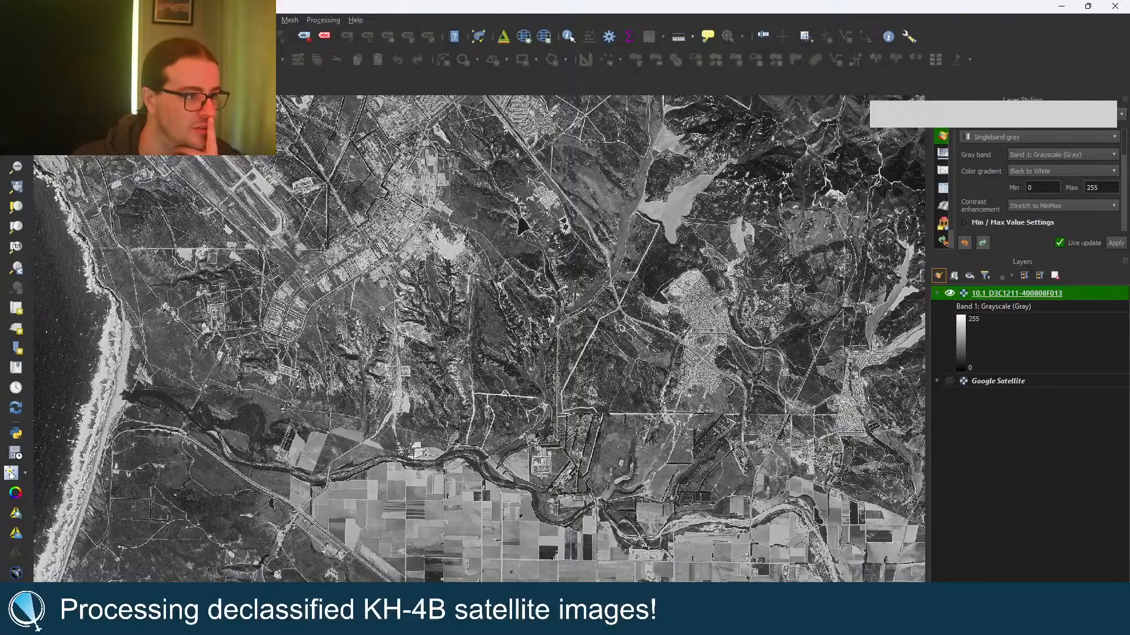
pyautogui.click(20, 572)
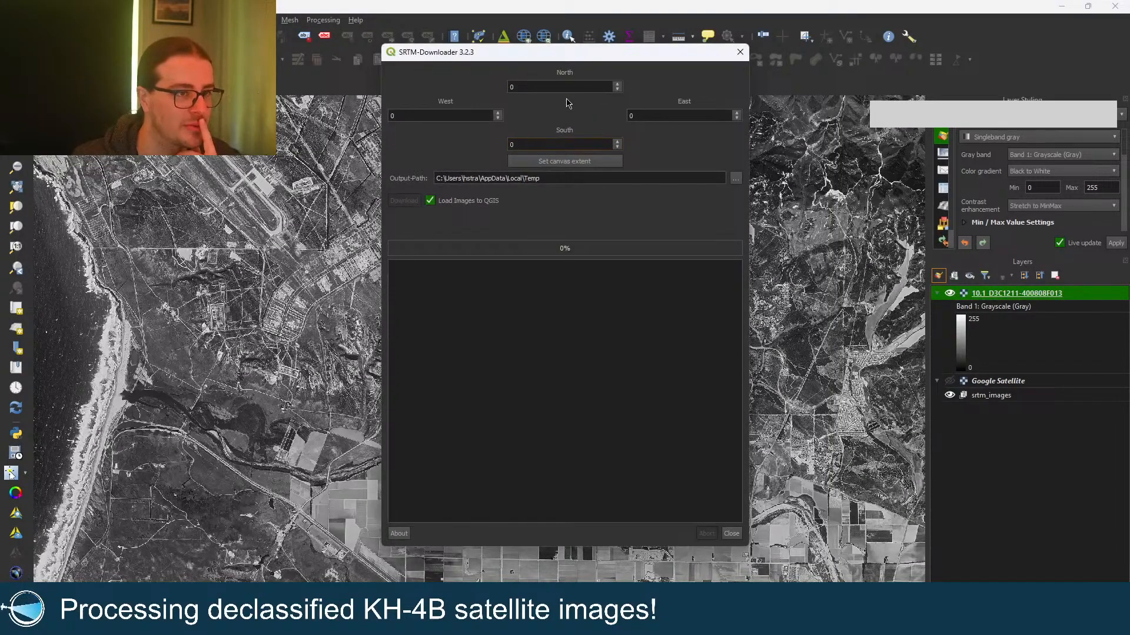
pyautogui.click(563, 161)
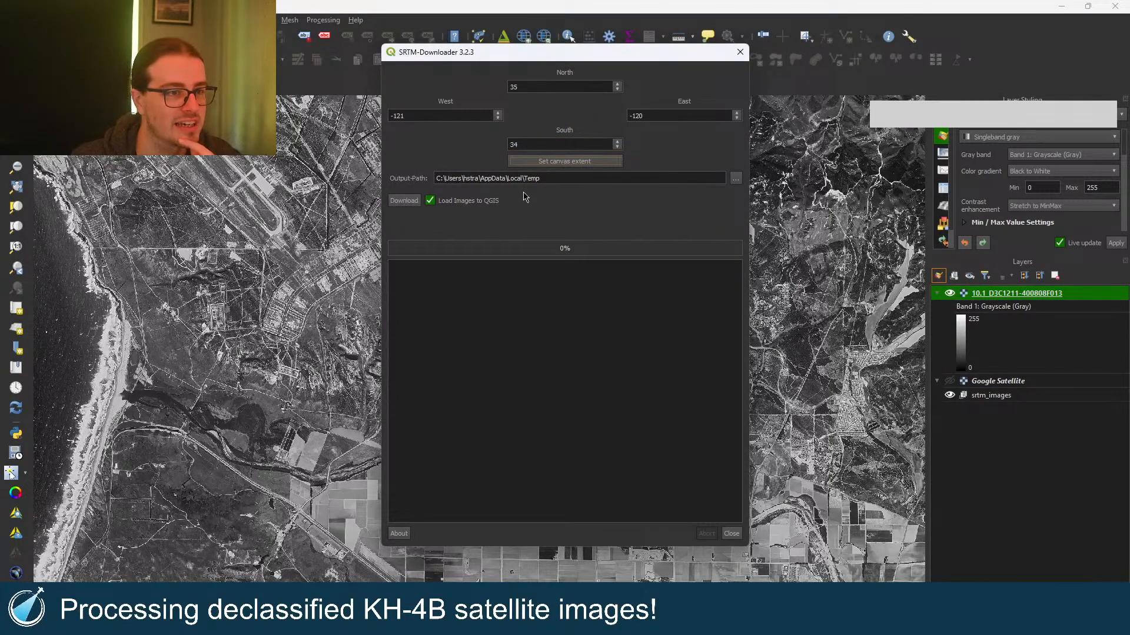
# Step: Download the SRTM tile into the project, signing in to NASA Earthdata with the account credentials, and close the downloader
pyautogui.click(405, 201)
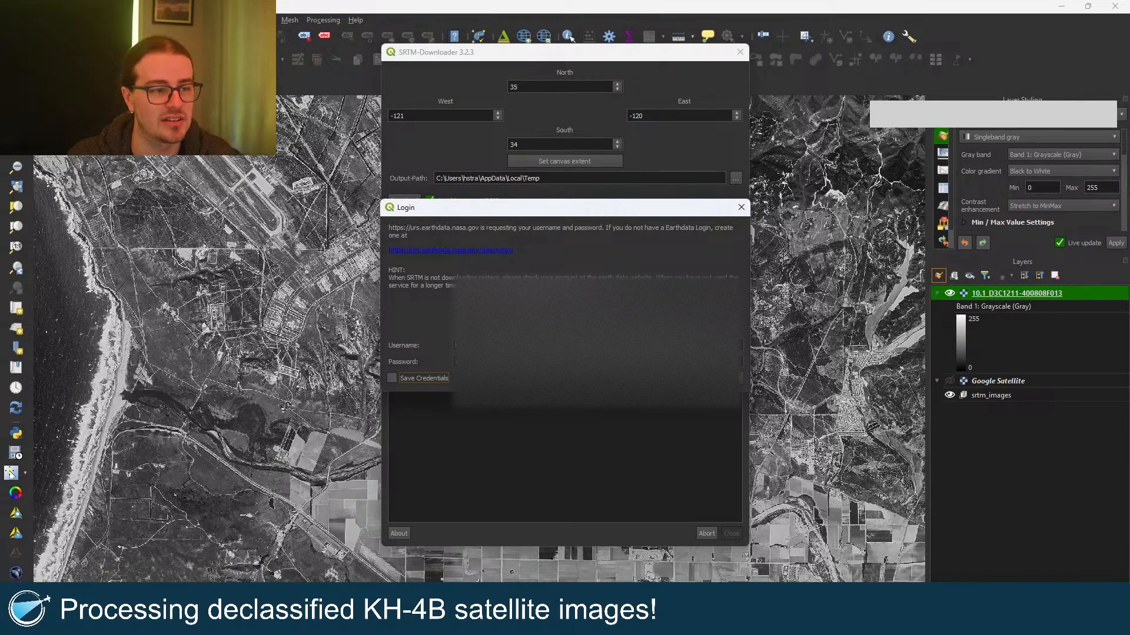
pyautogui.click(392, 378)
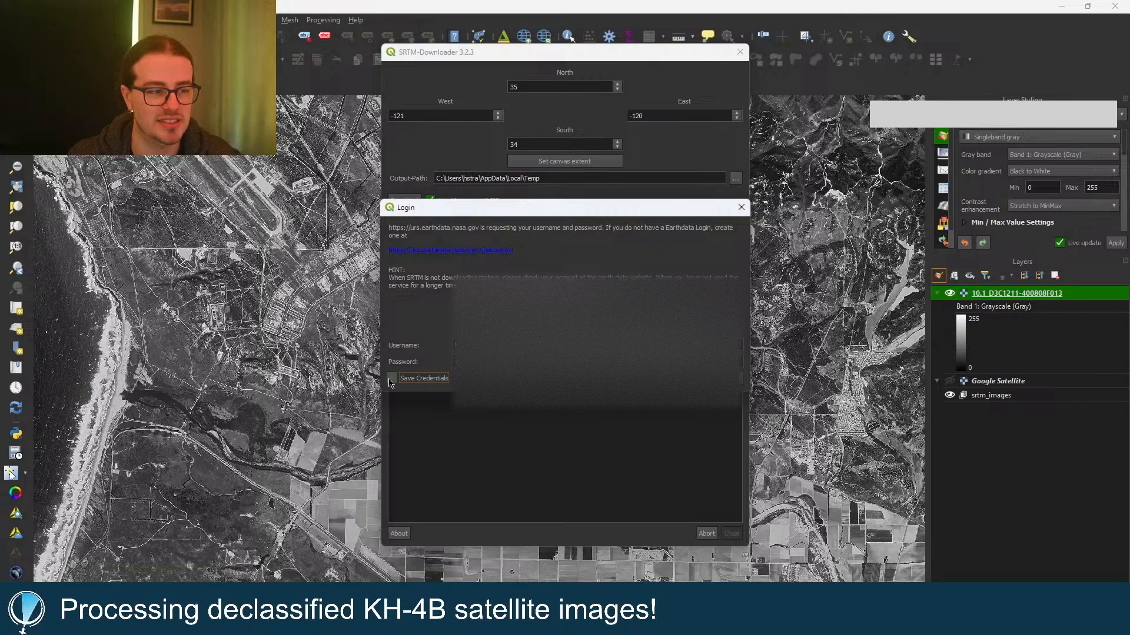
pyautogui.click(703, 378)
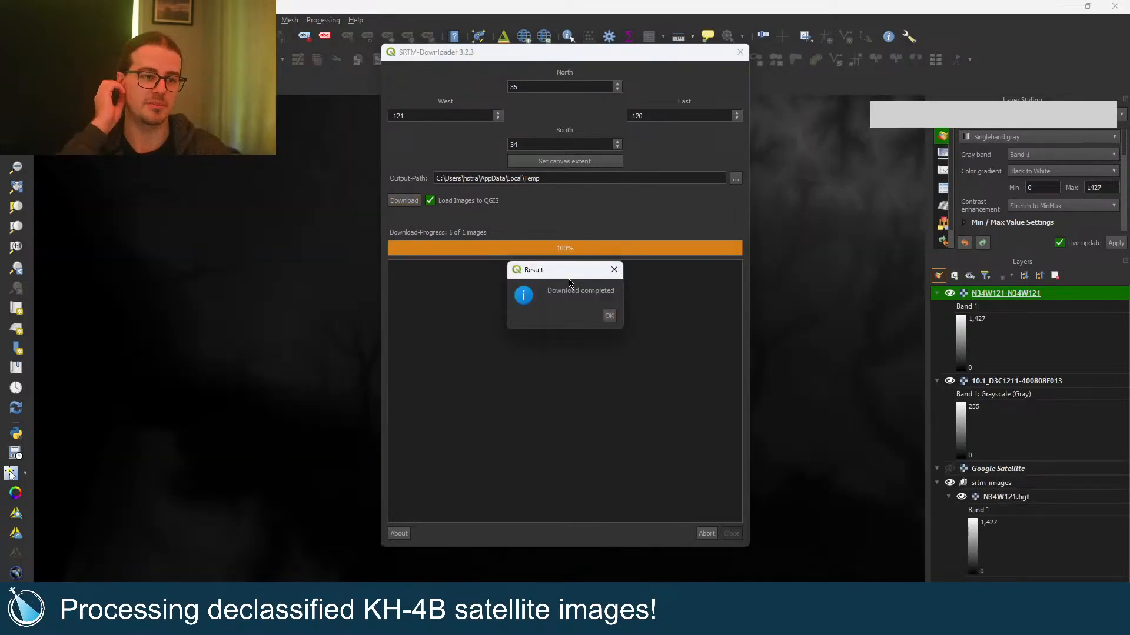
pyautogui.click(609, 316)
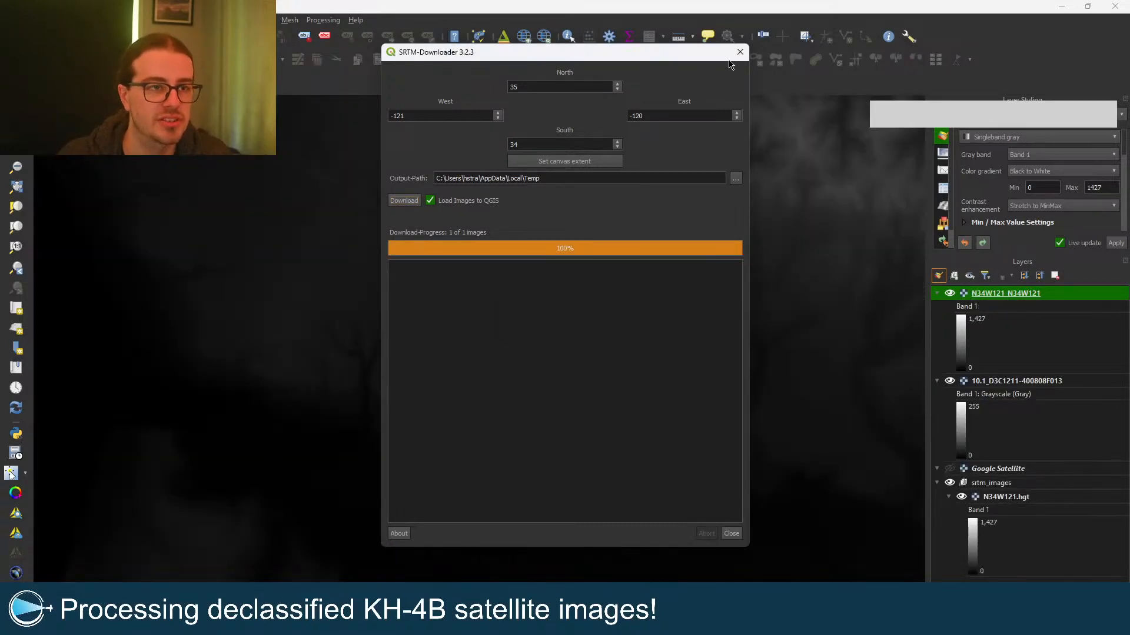
pyautogui.click(740, 53)
# Step: Examine the N34W121 elevation raster on the map canvas and as 3D terrain
pyautogui.scroll(3, 715, 249)
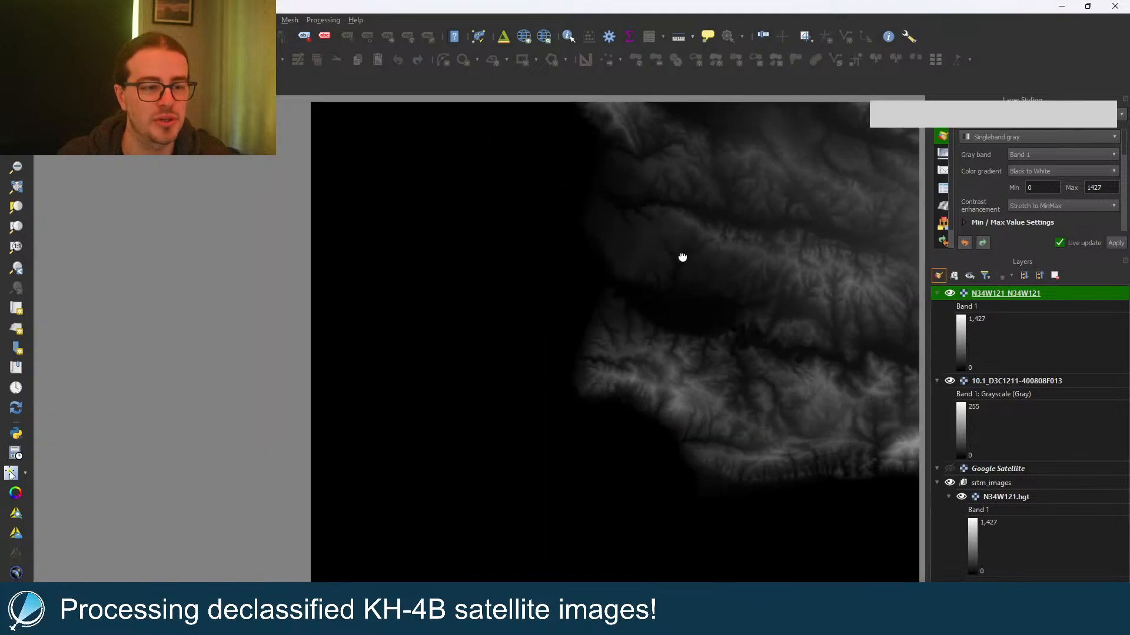
pyautogui.scroll(2, 538, 345)
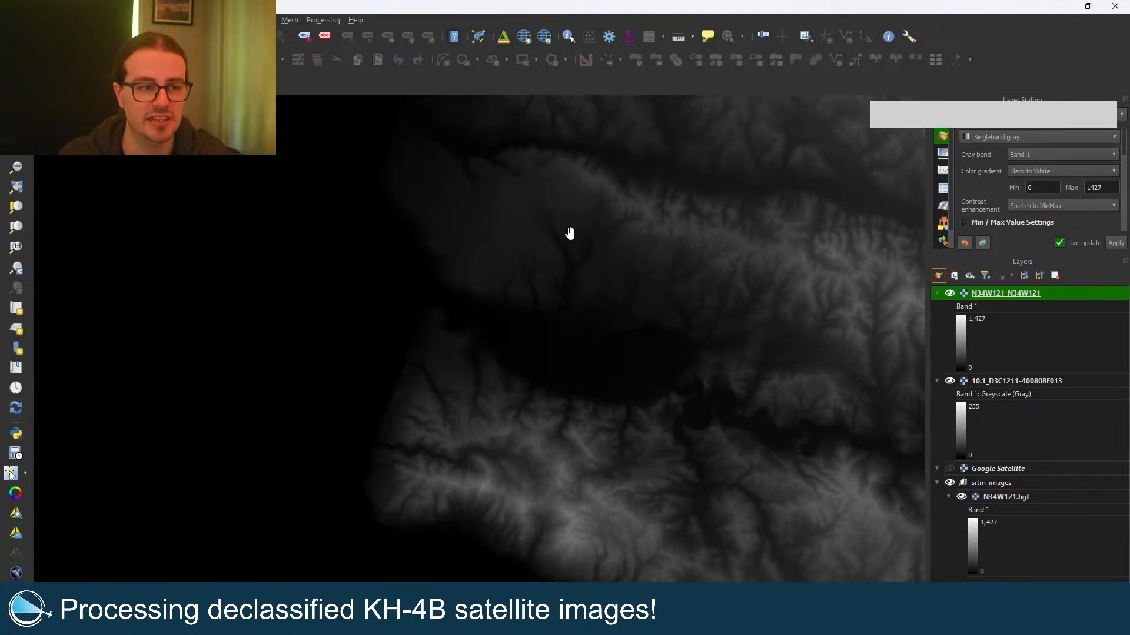
pyautogui.scroll(-2, 572, 310)
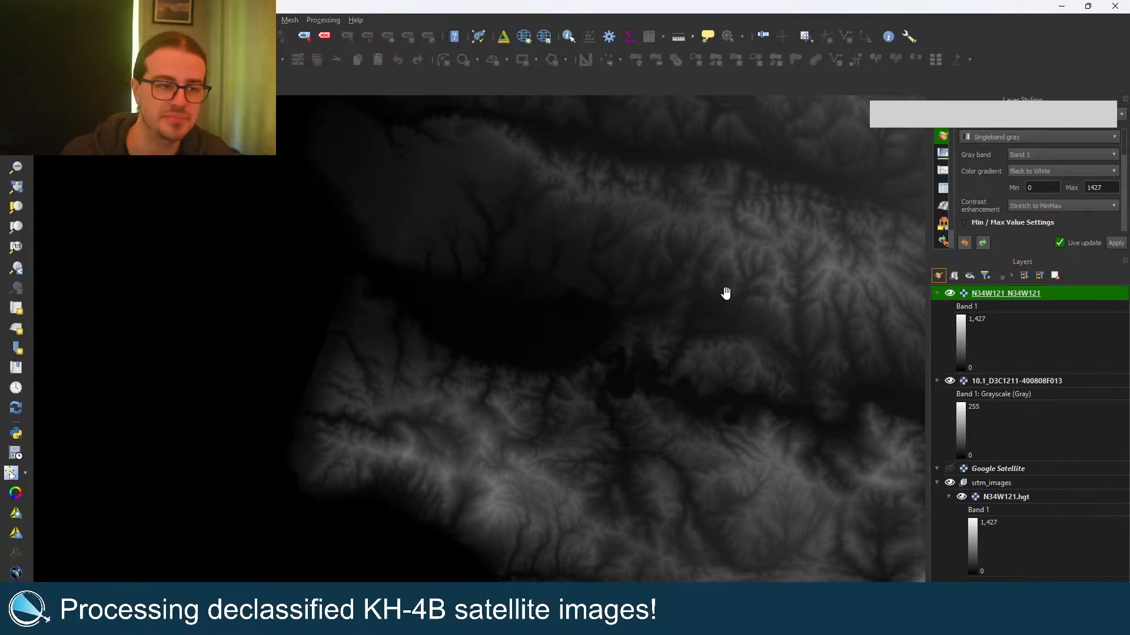
pyautogui.scroll(1, 479, 285)
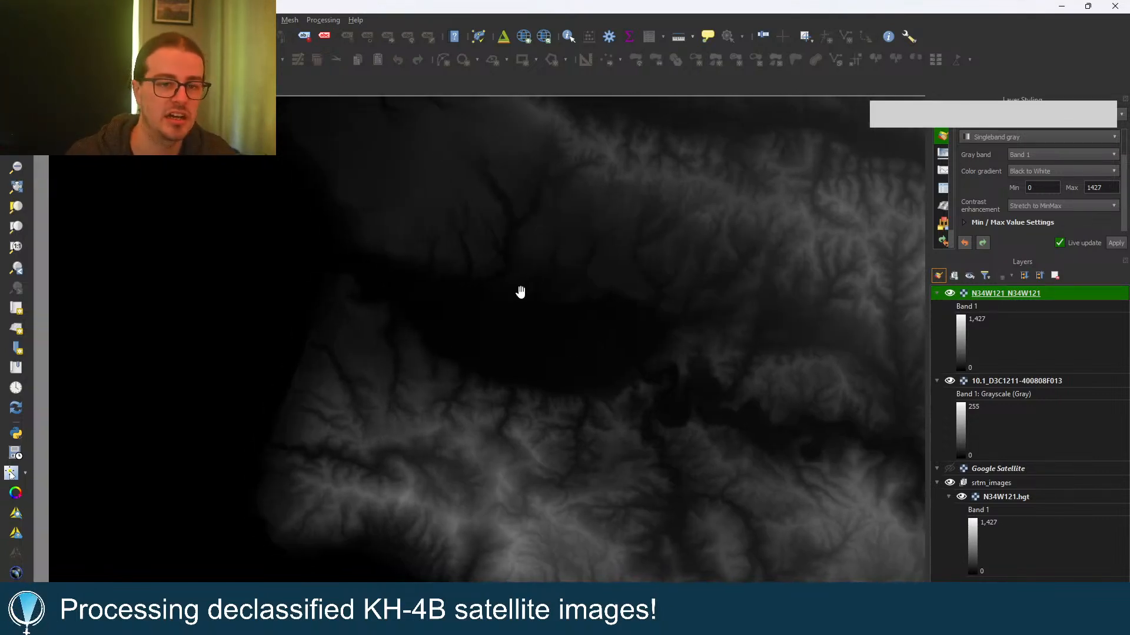
pyautogui.click(518, 44)
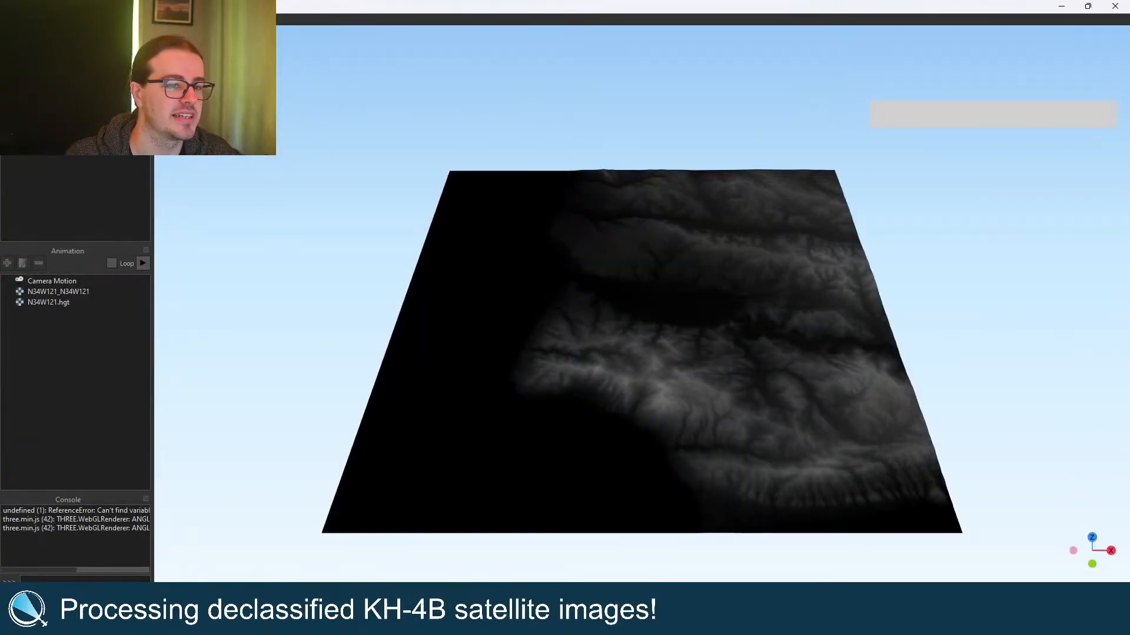
pyautogui.scroll(2, 556, 350)
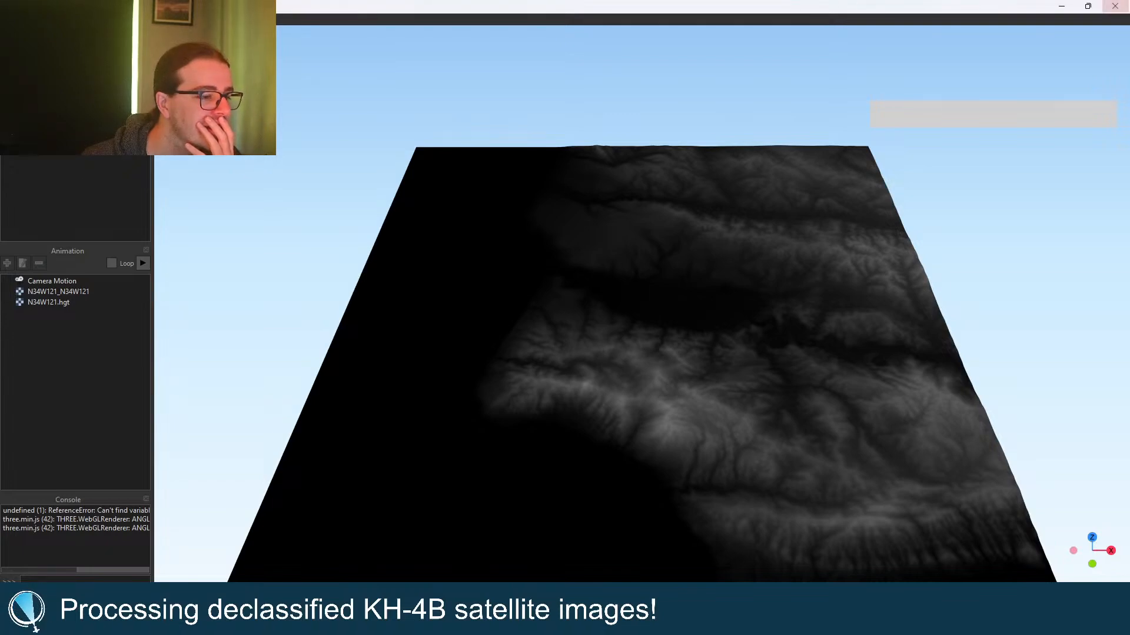
pyautogui.click(1115, 7)
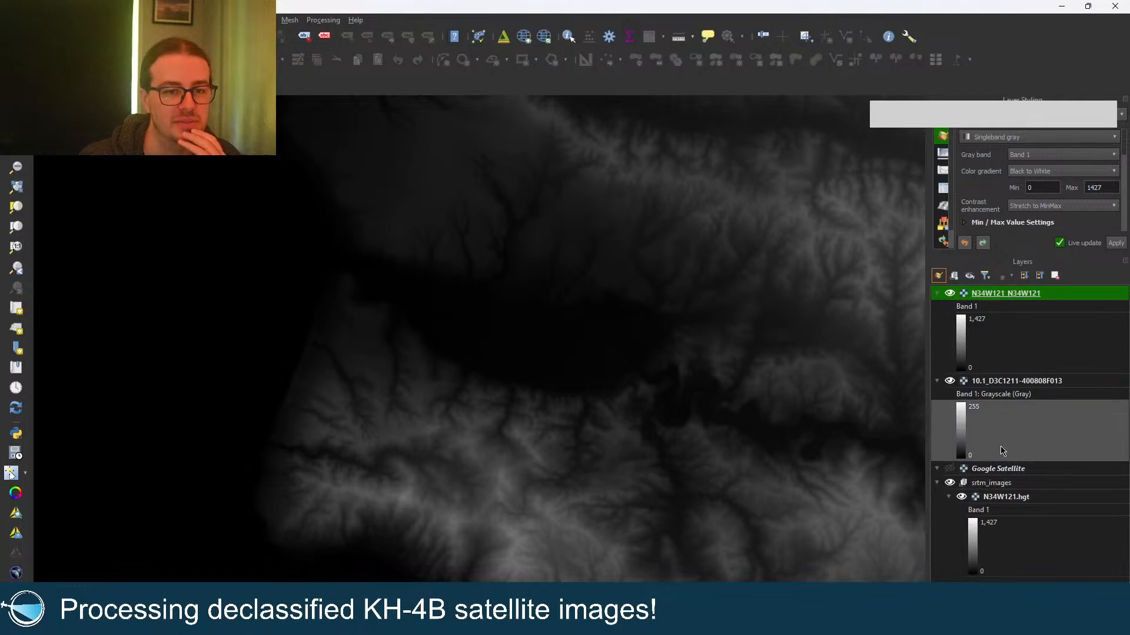
pyautogui.click(992, 382)
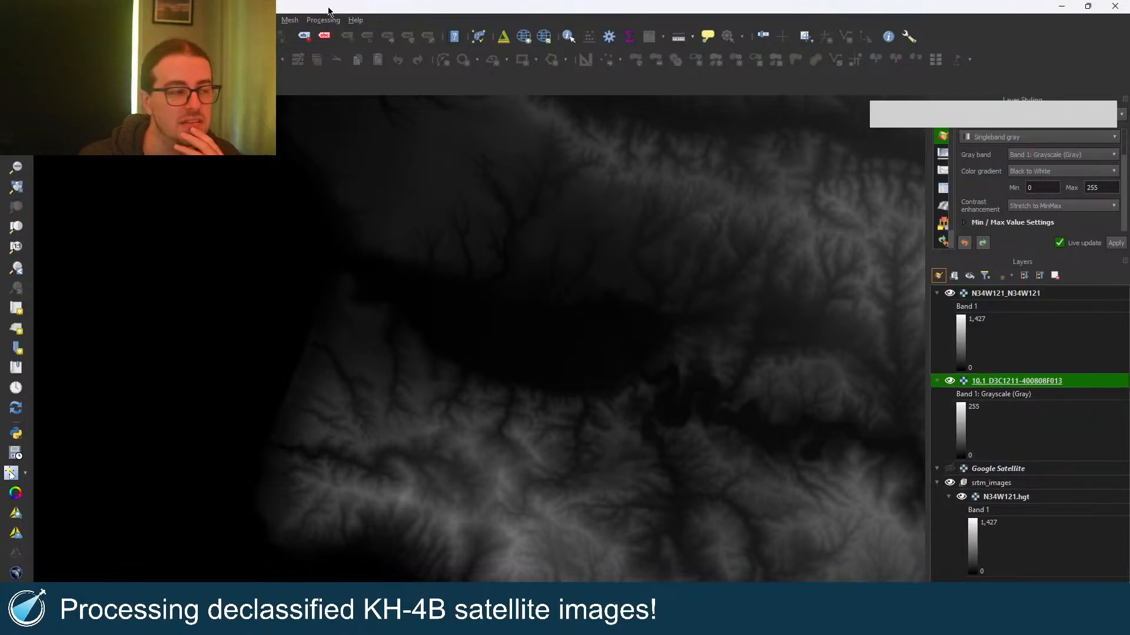
pyautogui.click(507, 36)
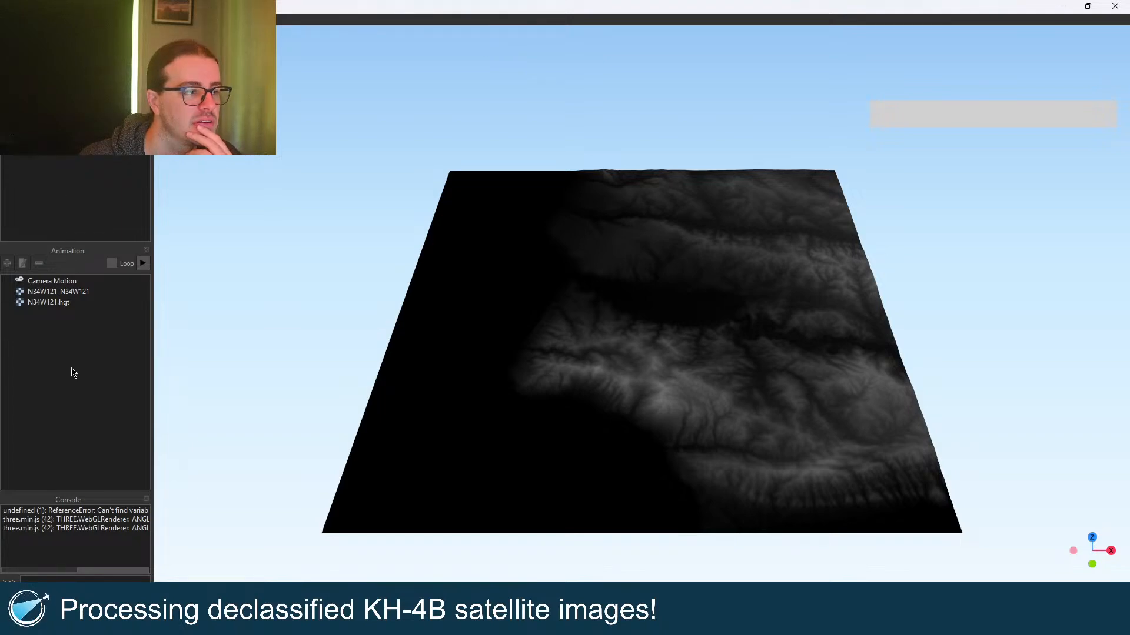
pyautogui.click(55, 293)
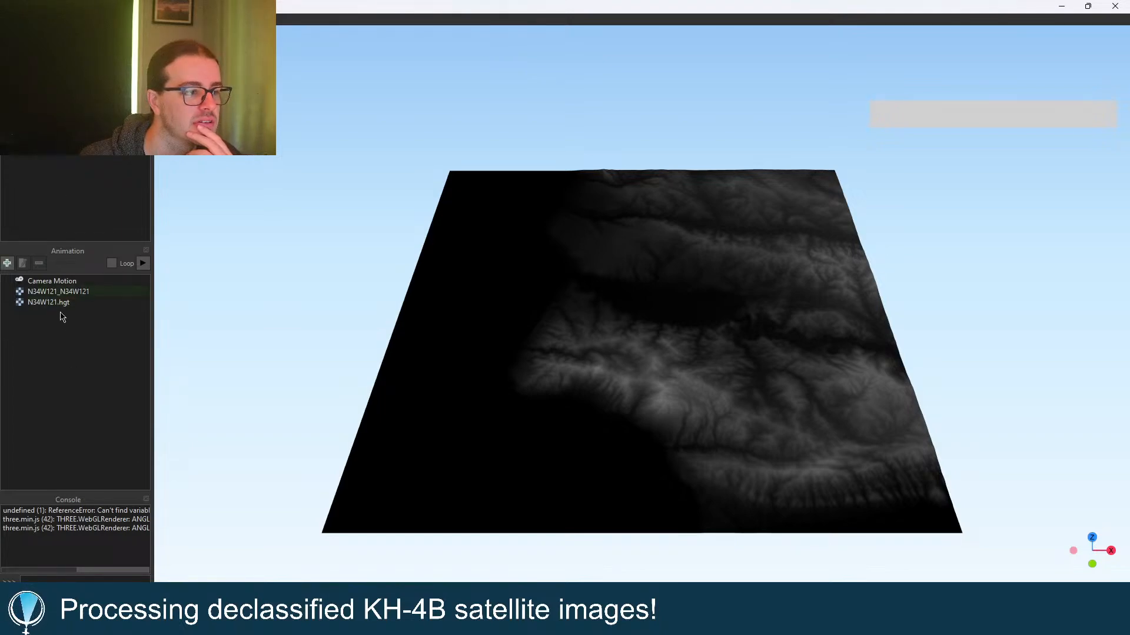
pyautogui.click(1110, 10)
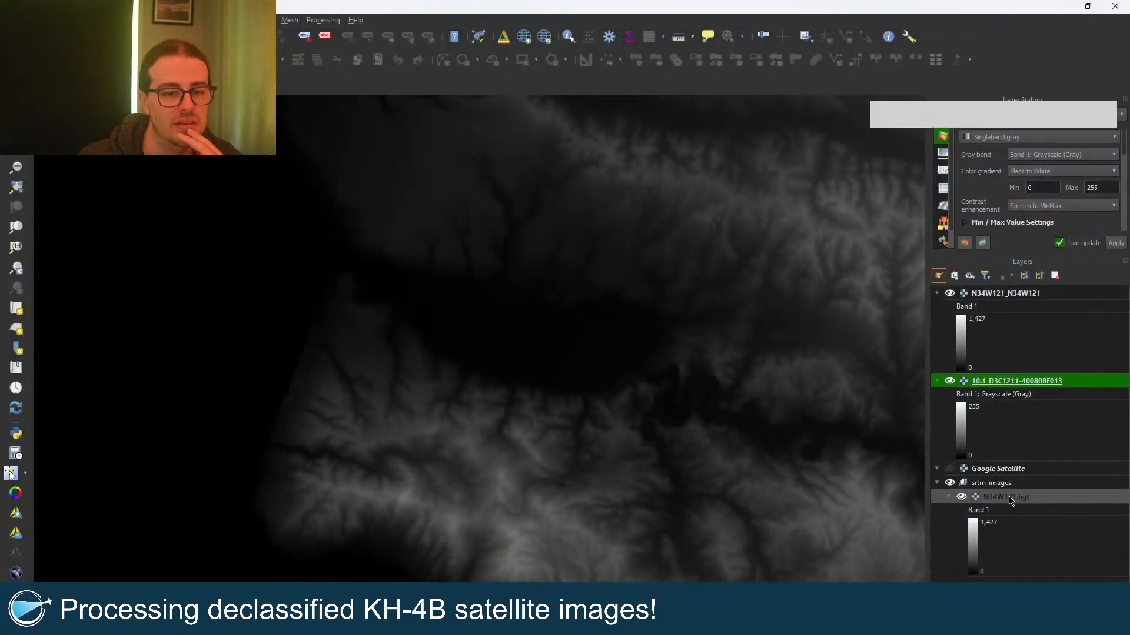
# Step: Reopen the 3D terrain viewer and review its scene settings without changing them
pyautogui.click(950, 294)
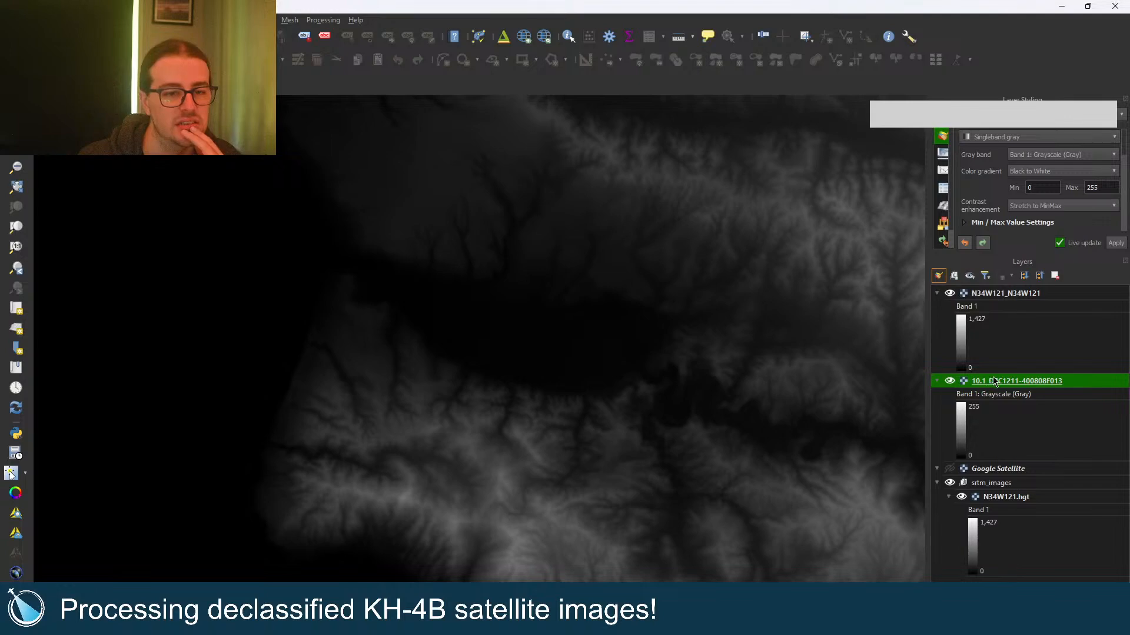
pyautogui.rightClick(994, 382)
pyautogui.click(990, 385)
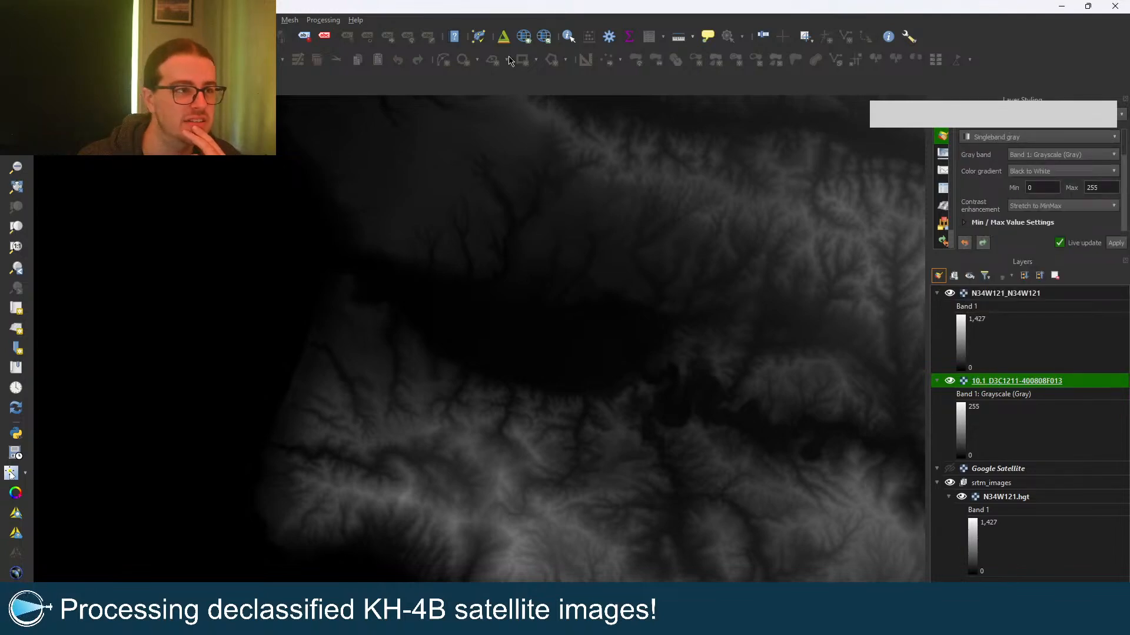
pyautogui.click(504, 37)
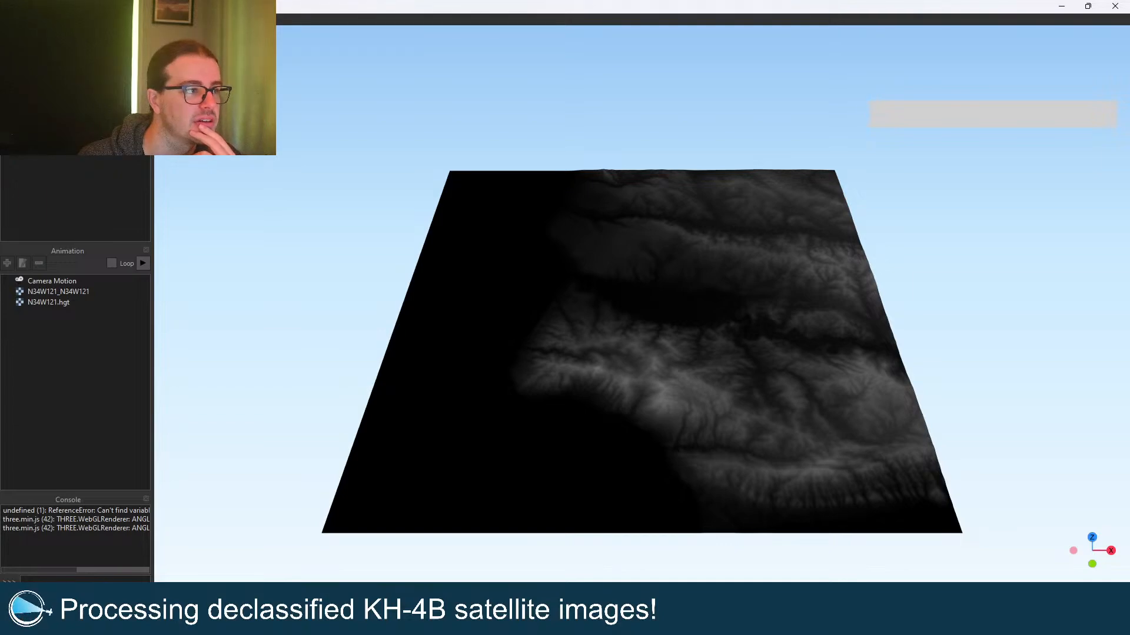
pyautogui.click(53, 32)
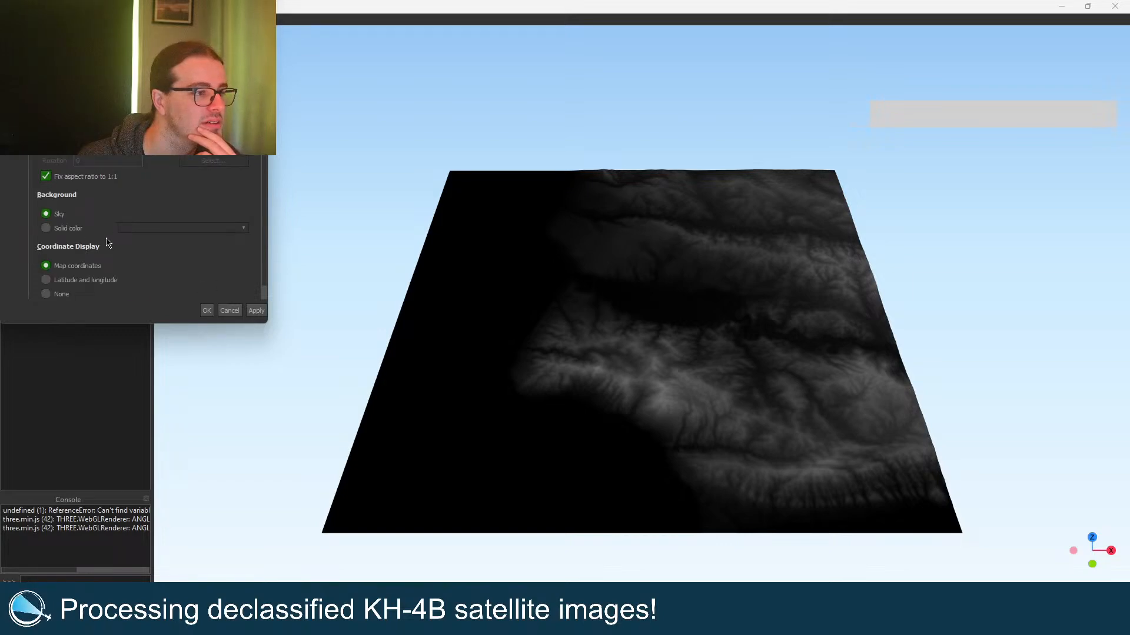
pyautogui.click(230, 311)
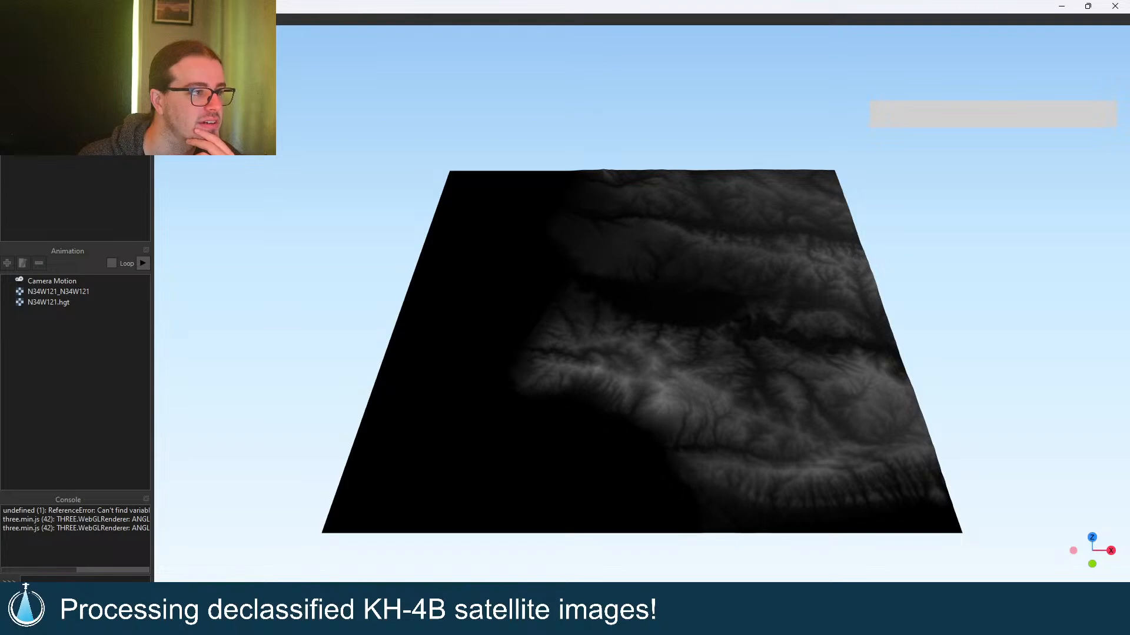
pyautogui.click(27, 76)
pyautogui.click(27, 75)
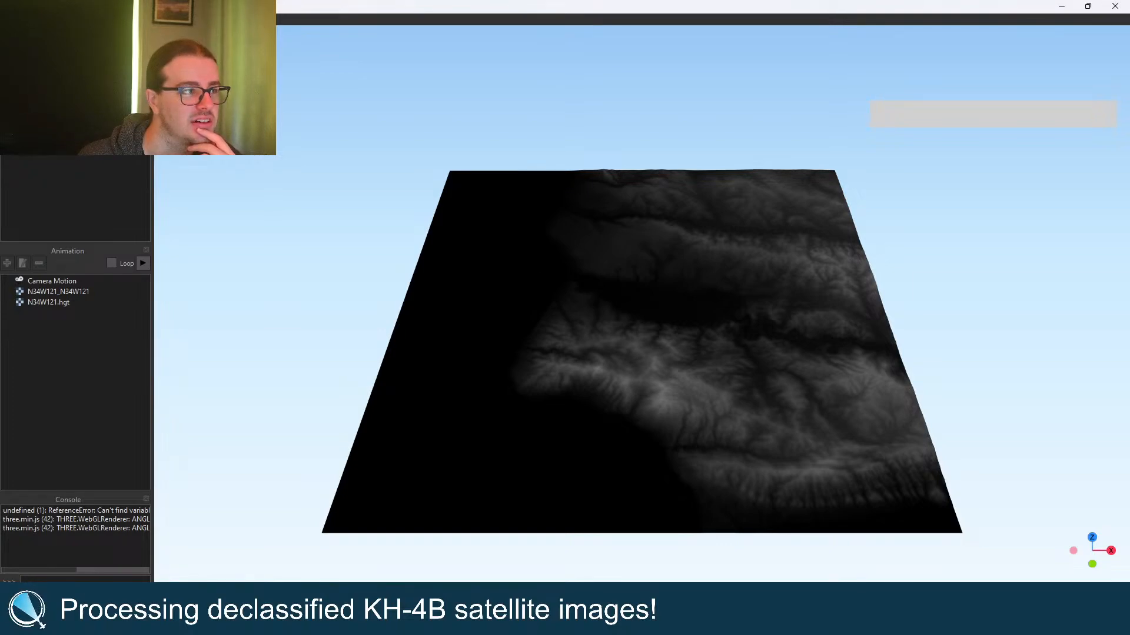
# Step: Inspect the terrain relief from a low angle and apply the scene settings with the aspect ratio fixed to 1:1
pyautogui.scroll(6, 615, 440)
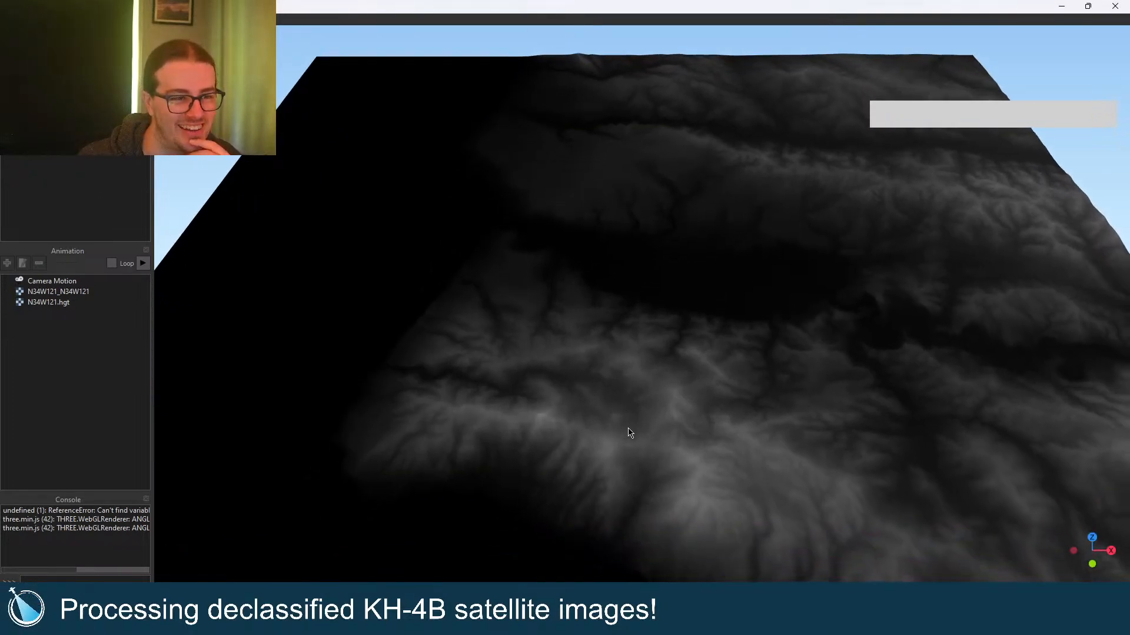
pyautogui.moveTo(630, 433); pyautogui.dragTo(644, 322)
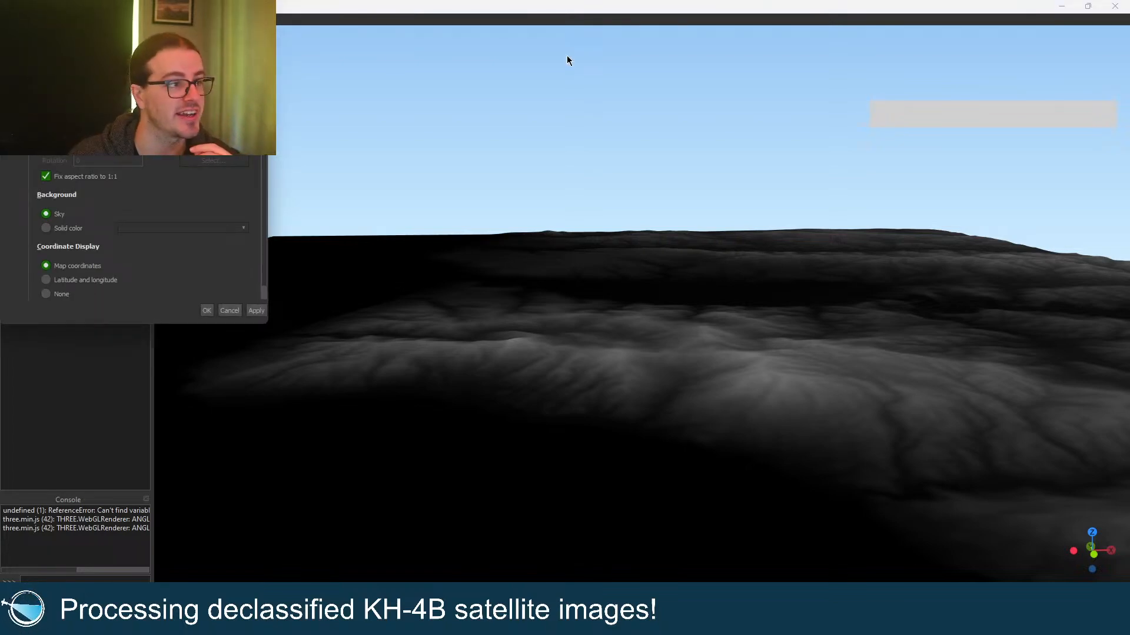
pyautogui.click(256, 312)
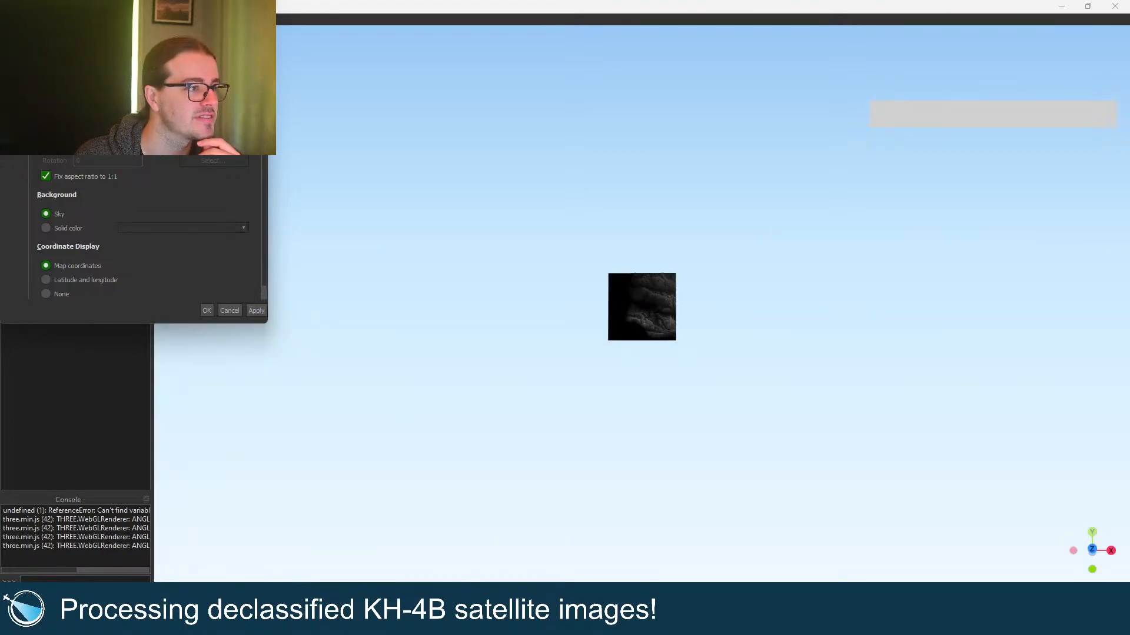
pyautogui.scroll(-3, 196, 266)
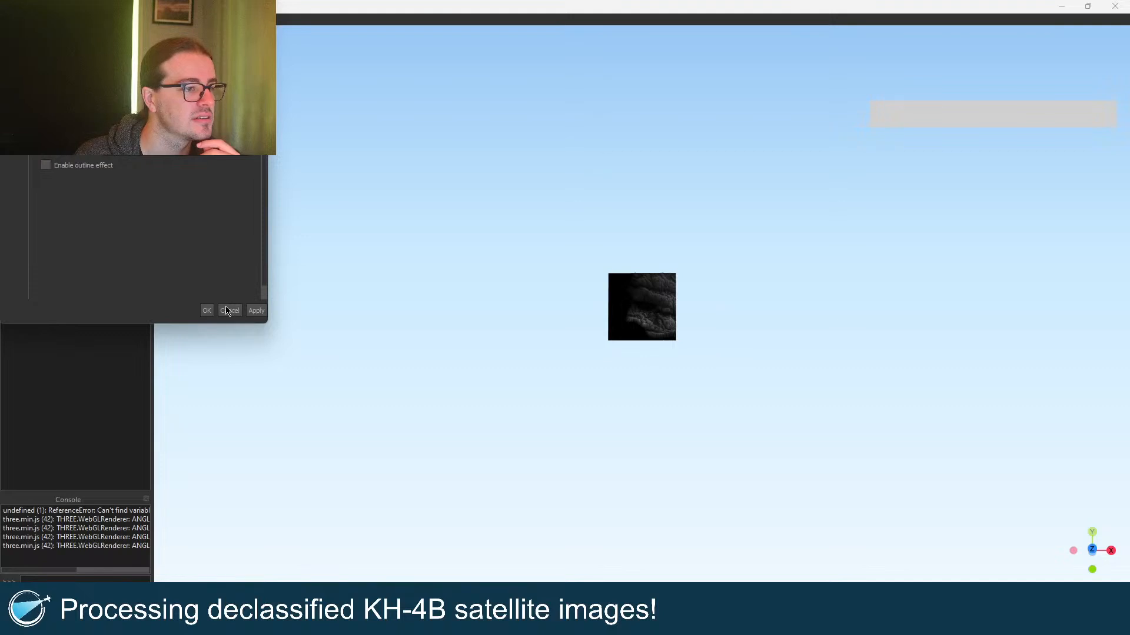
pyautogui.click(207, 310)
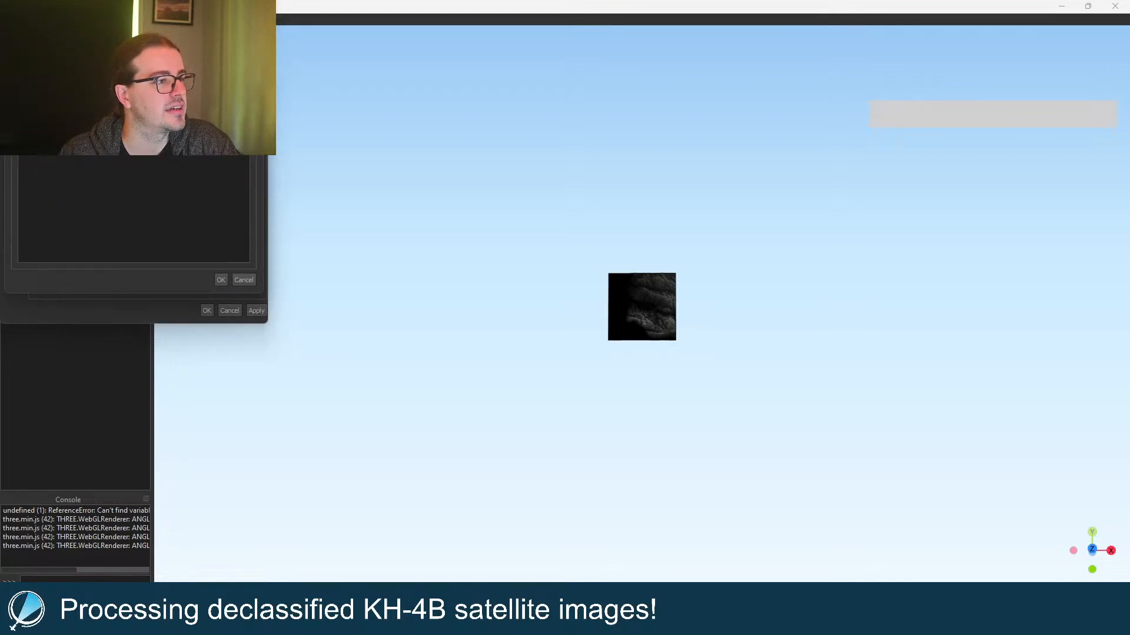
# Step: Texture the terrain with one selected map layer as a 1024 px PNG, and remove the N34W121.hgt layer from the 3D scene
pyautogui.click(221, 280)
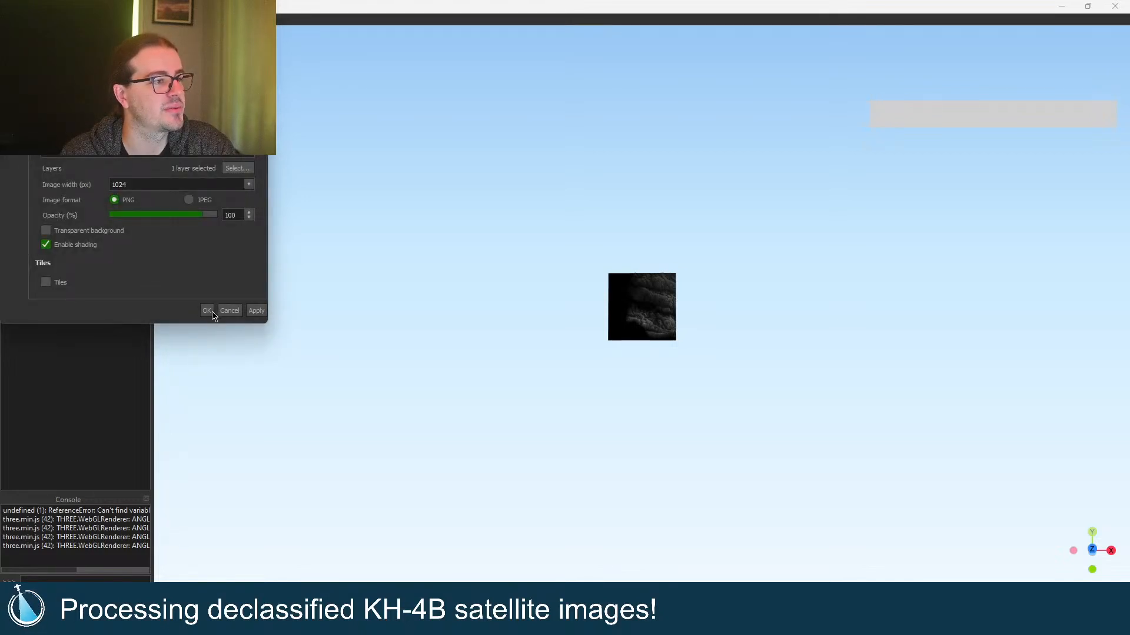
pyautogui.click(207, 311)
pyautogui.scroll(15, 647, 307)
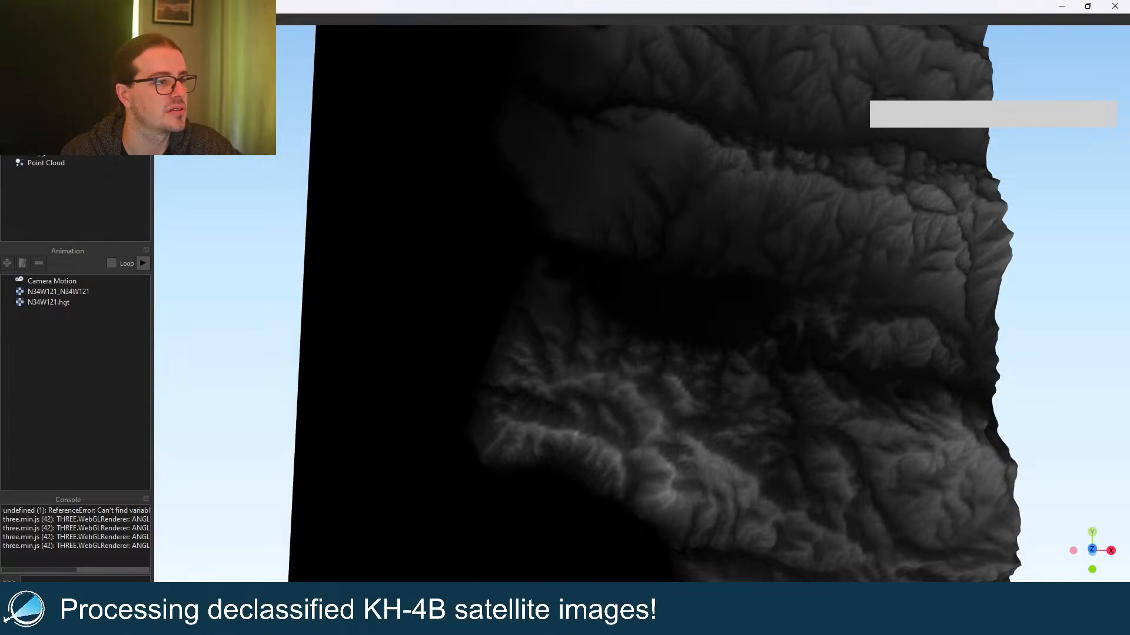
pyautogui.press('Delete')
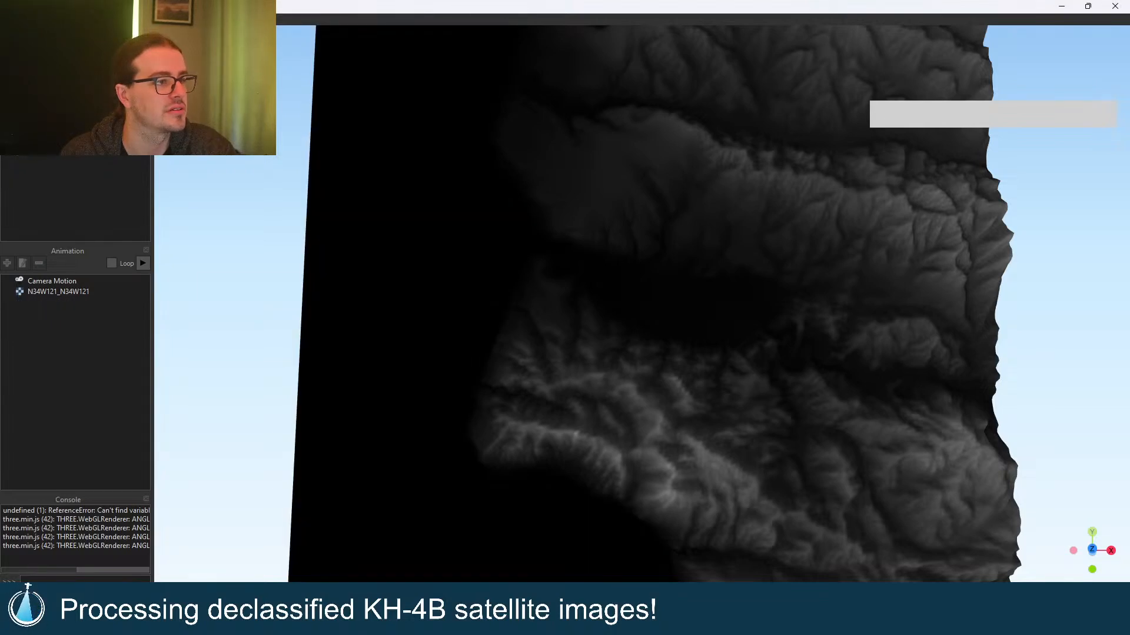
# Step: Take the N34W121_N34W121 terrain out of the 3D scene and texture the flat plane with one selected map layer as a 1024 px PNG
pyautogui.press('Delete')
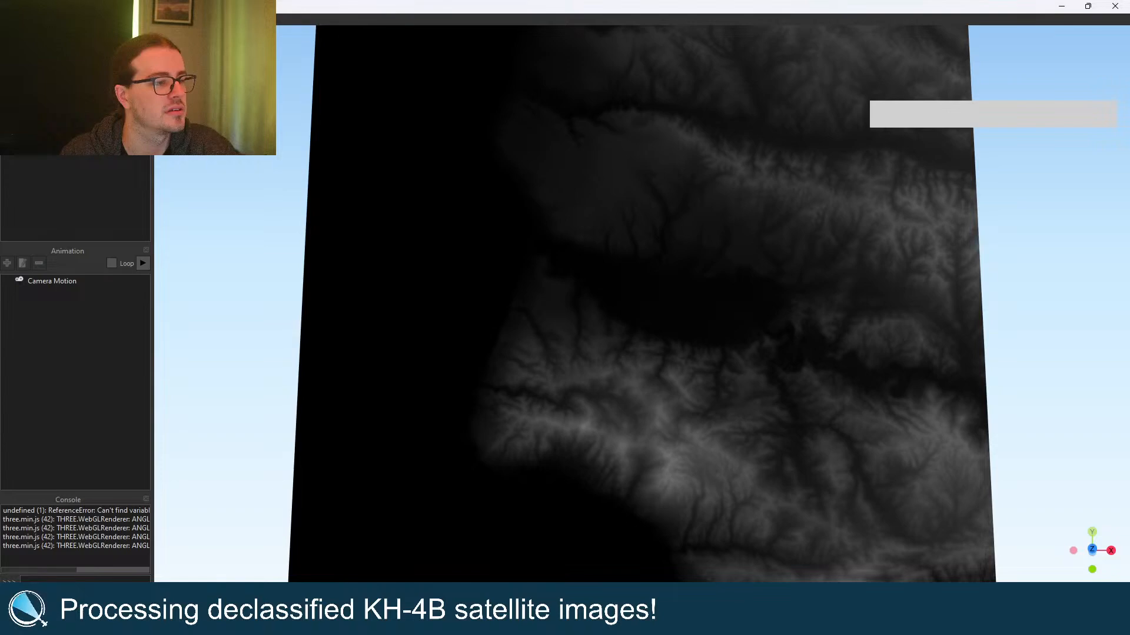
pyautogui.doubleClick(36, 65)
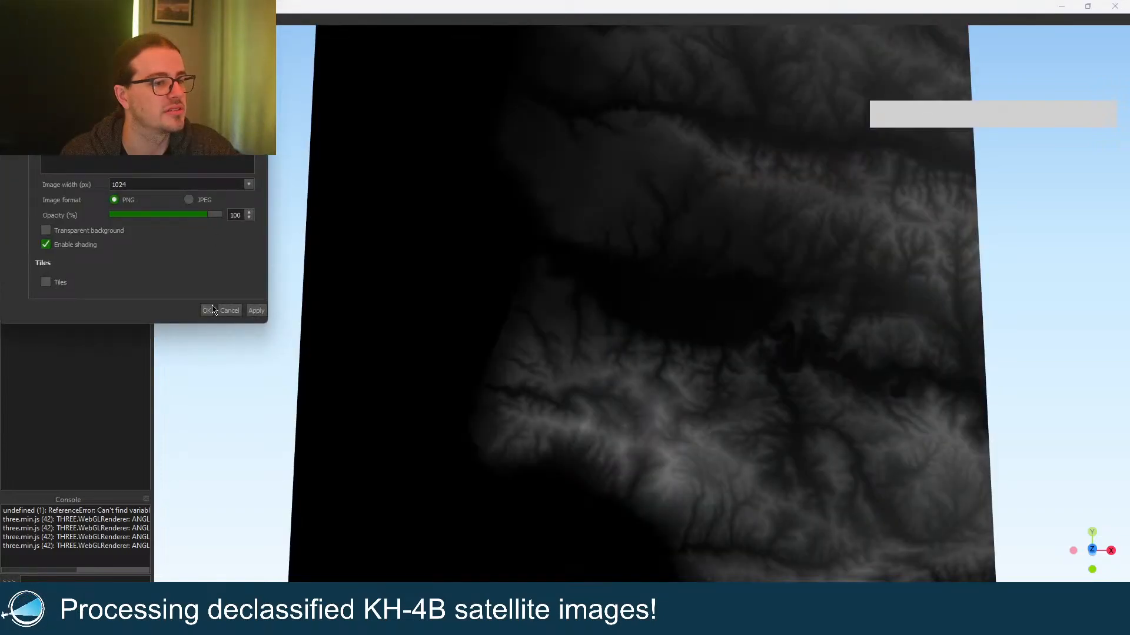
pyautogui.click(208, 311)
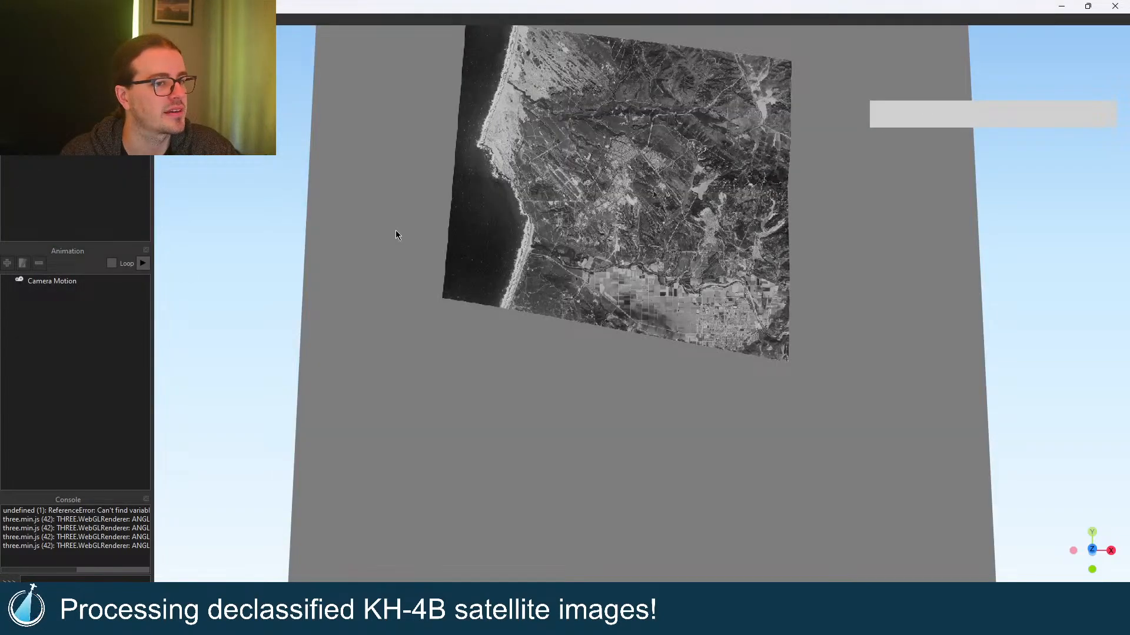
pyautogui.moveTo(590, 252); pyautogui.dragTo(683, 238)
pyautogui.scroll(12, 683, 238)
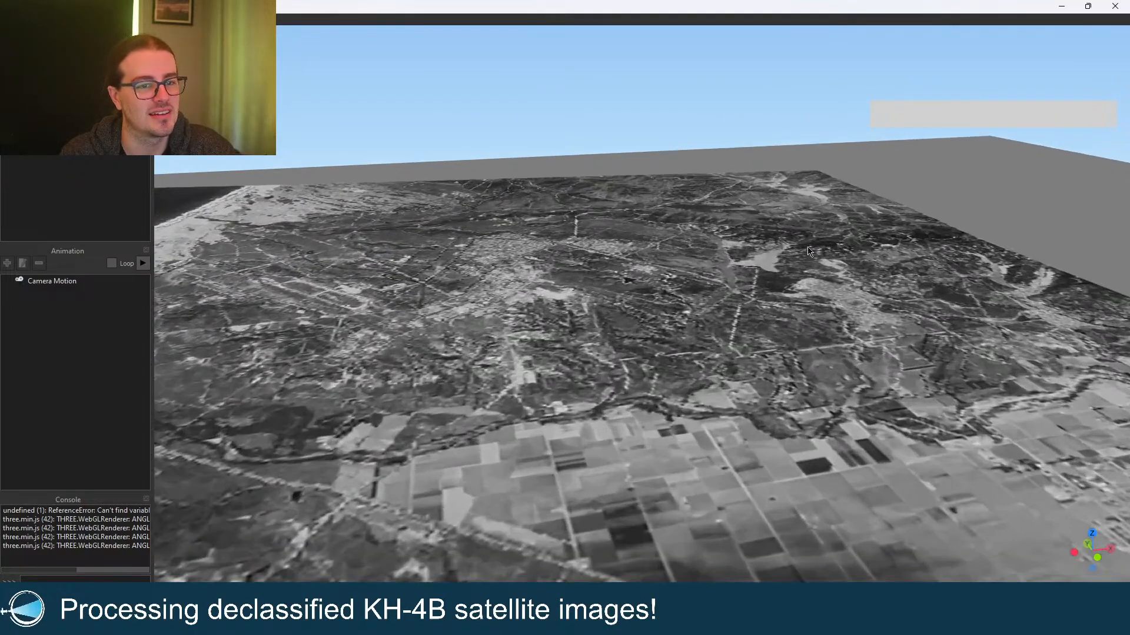
pyautogui.moveTo(819, 274); pyautogui.dragTo(821, 317)
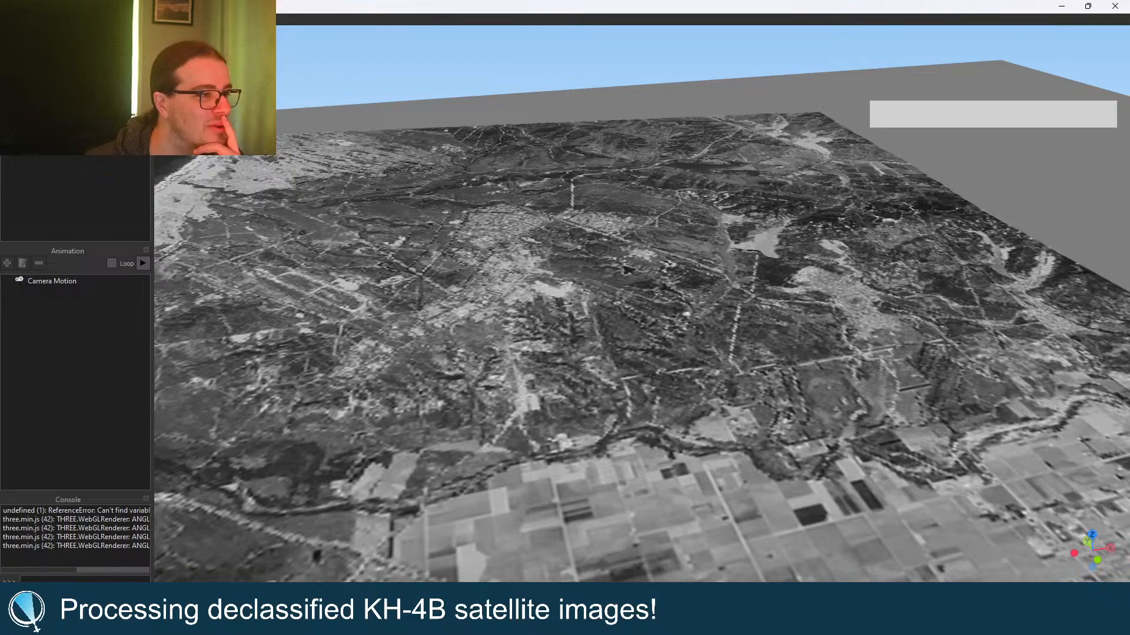
# Step: Review the flat plane's texture settings without changing them, and restore the N34W121_N34W121 terrain to the 3D scene
pyautogui.doubleClick(35, 64)
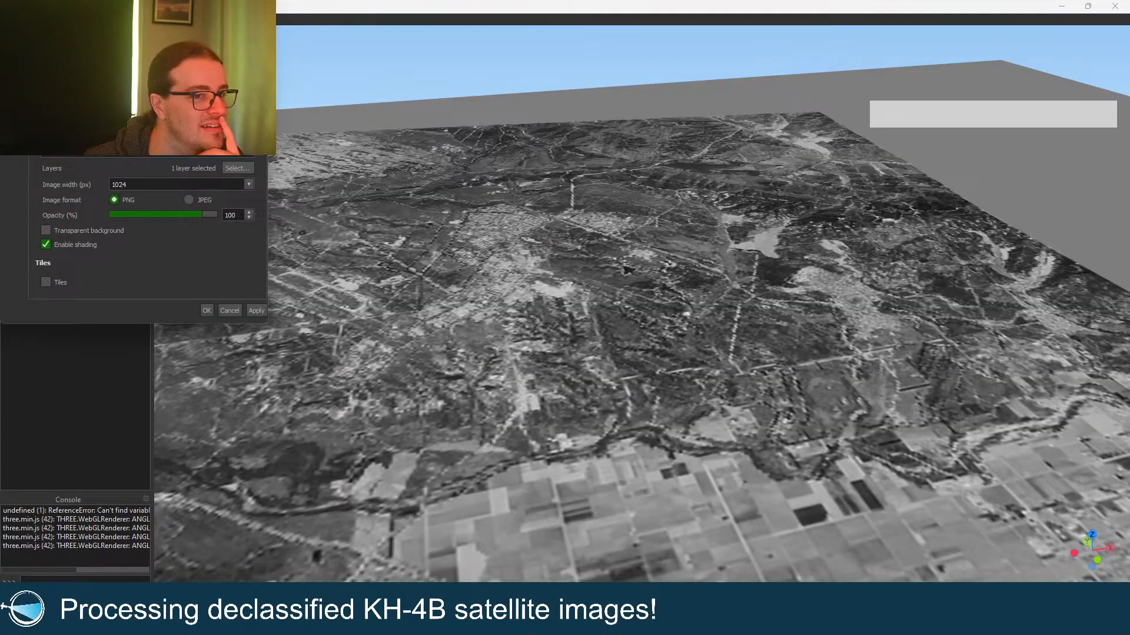
pyautogui.click(225, 310)
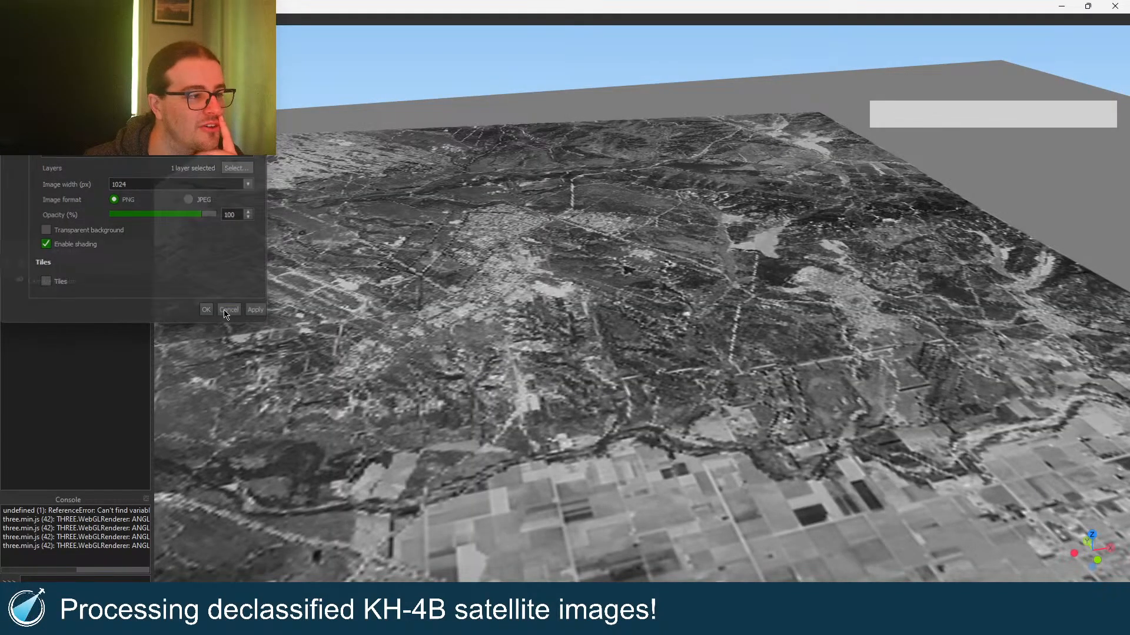
pyautogui.click(35, 65)
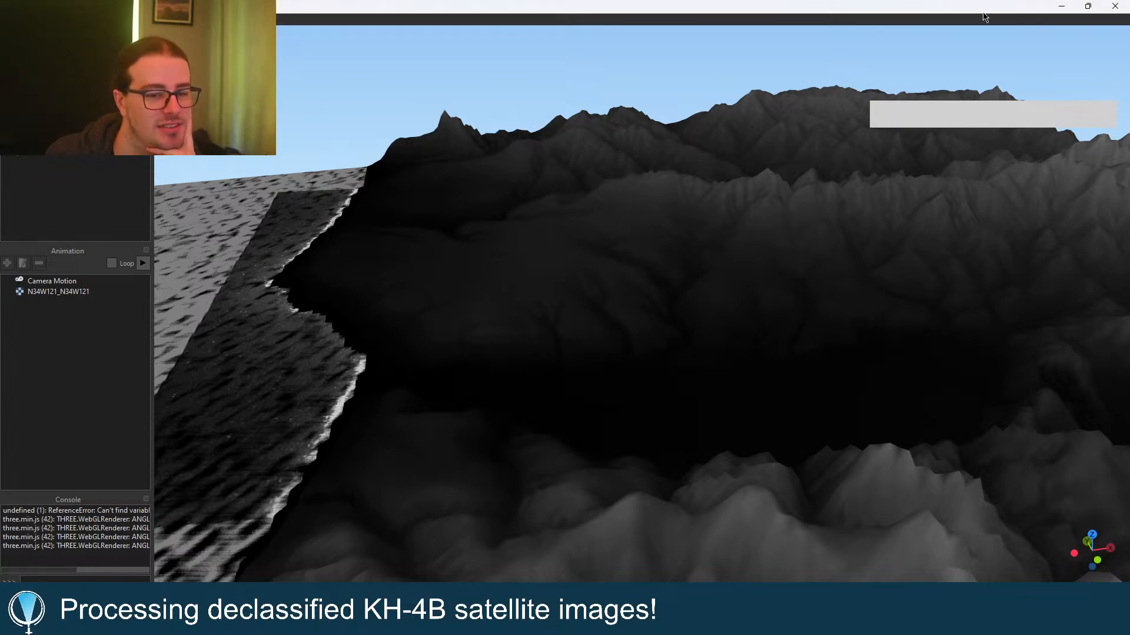
pyautogui.click(1114, 6)
pyautogui.click(952, 293)
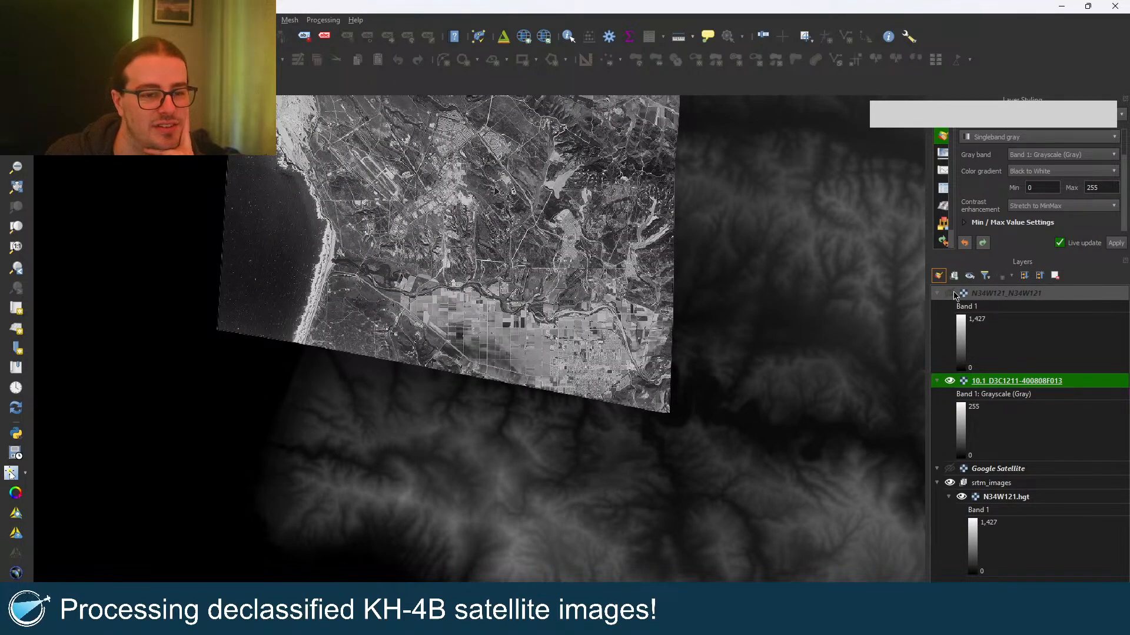
pyautogui.click(951, 294)
pyautogui.moveTo(987, 387); pyautogui.dragTo(1003, 292)
pyautogui.rightClick(997, 293)
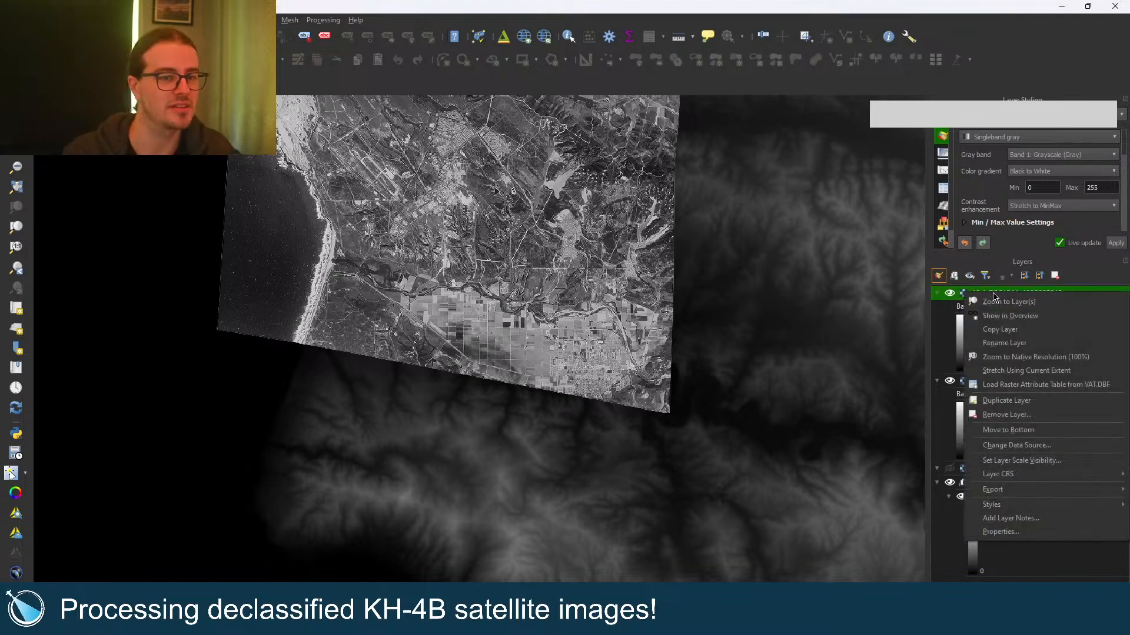
pyautogui.press('Escape')
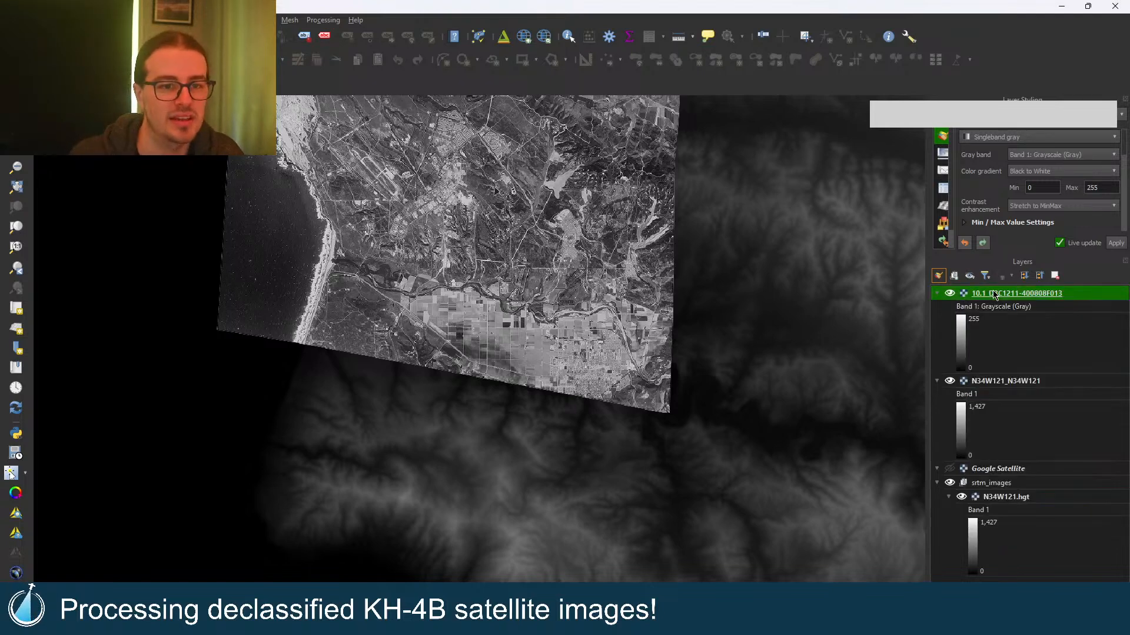
# Step: Reopen the 3D terrain viewer and examine how the scan drapes over the mountains, farmland and coast from several angles
pyautogui.click(504, 37)
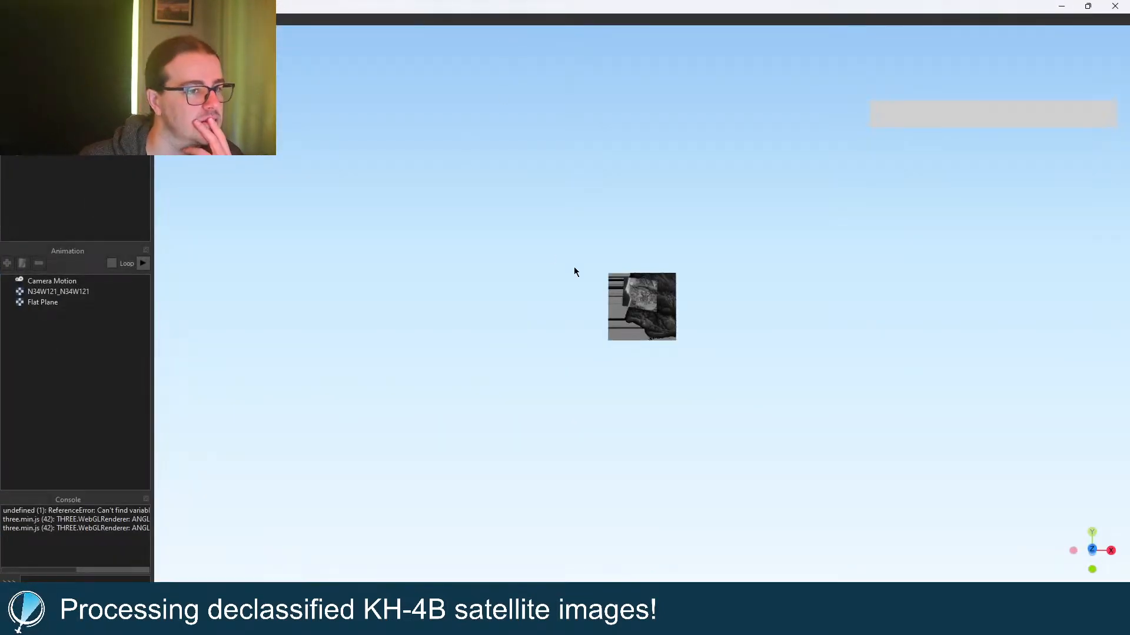
pyautogui.scroll(10, 640, 278)
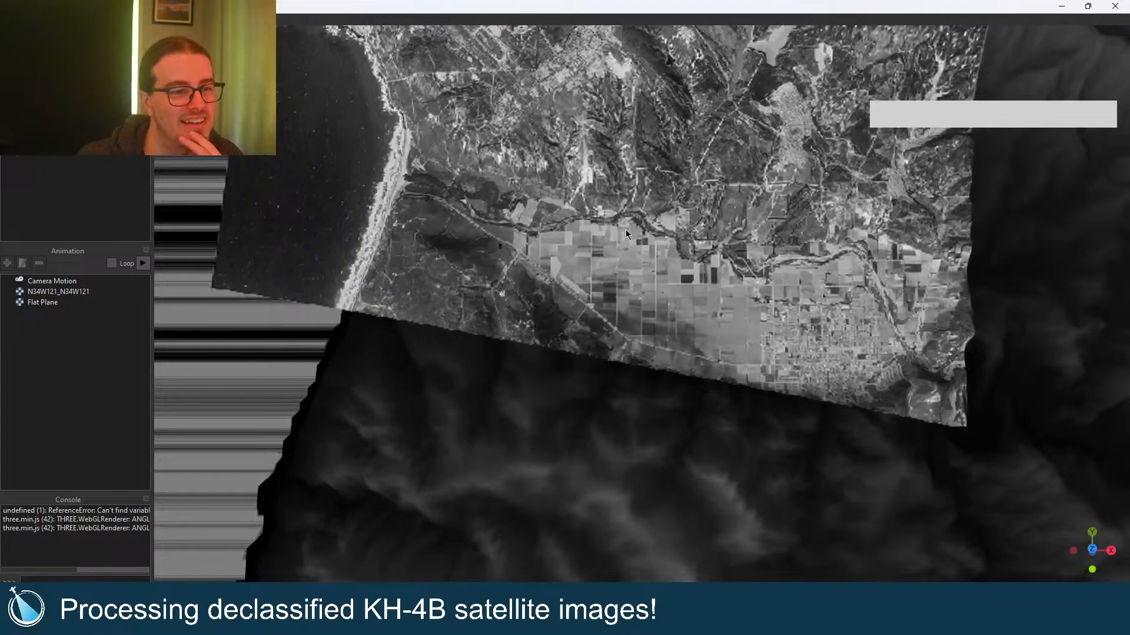
pyautogui.moveTo(626, 230); pyautogui.dragTo(779, 380)
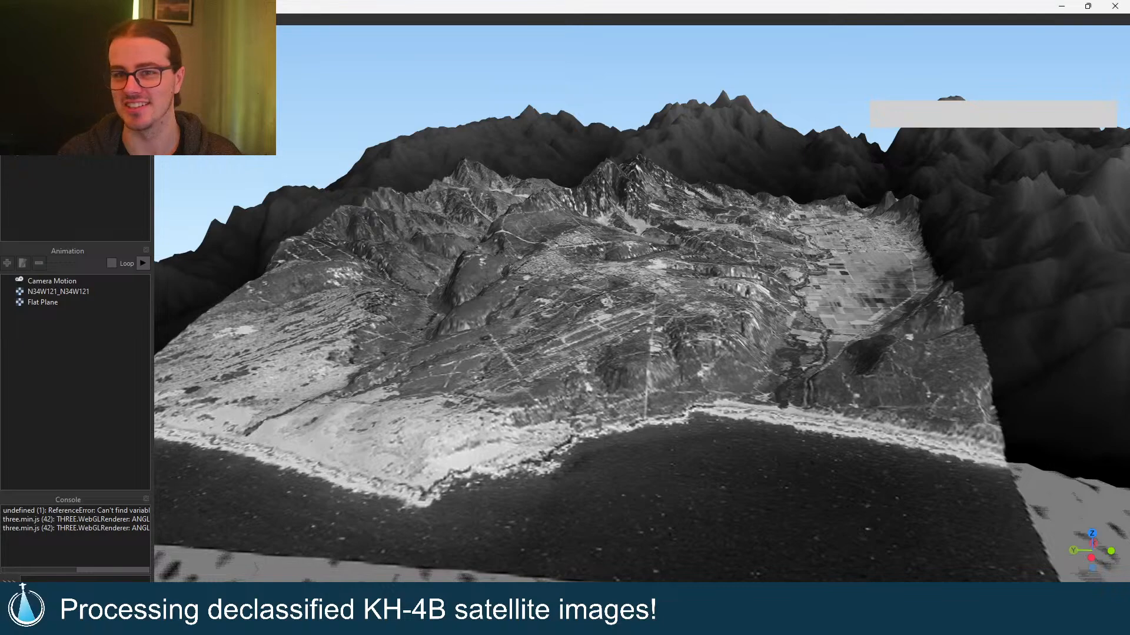
pyautogui.moveTo(552, 278); pyautogui.dragTo(574, 354)
pyautogui.moveTo(725, 421); pyautogui.dragTo(757, 379)
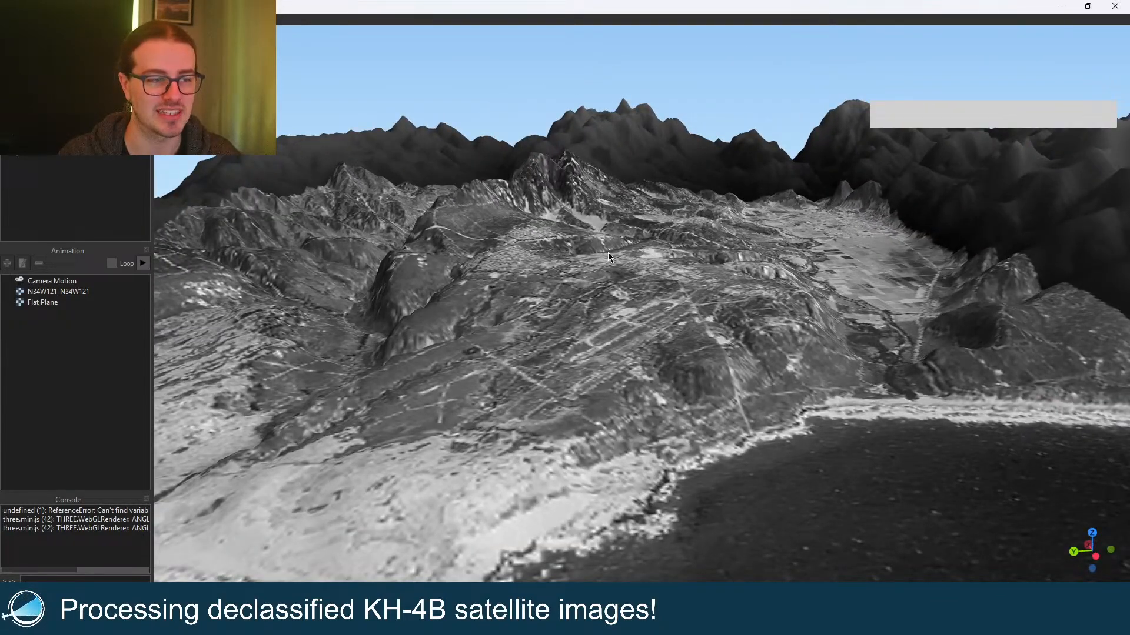
pyautogui.moveTo(609, 252); pyautogui.dragTo(608, 415)
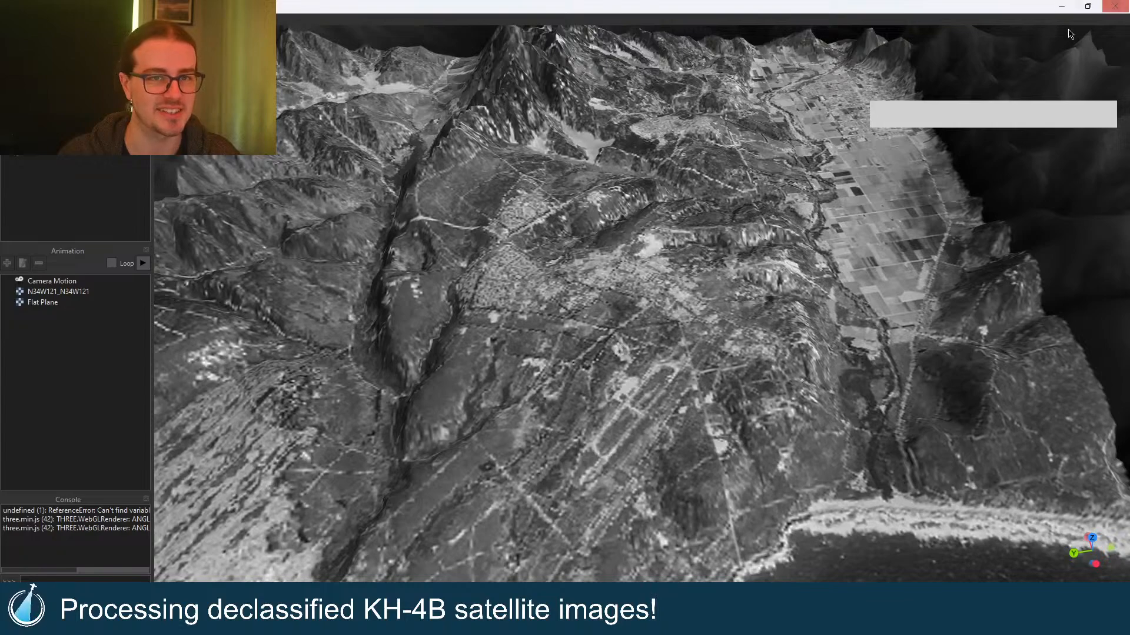
pyautogui.moveTo(732, 264); pyautogui.dragTo(784, 197)
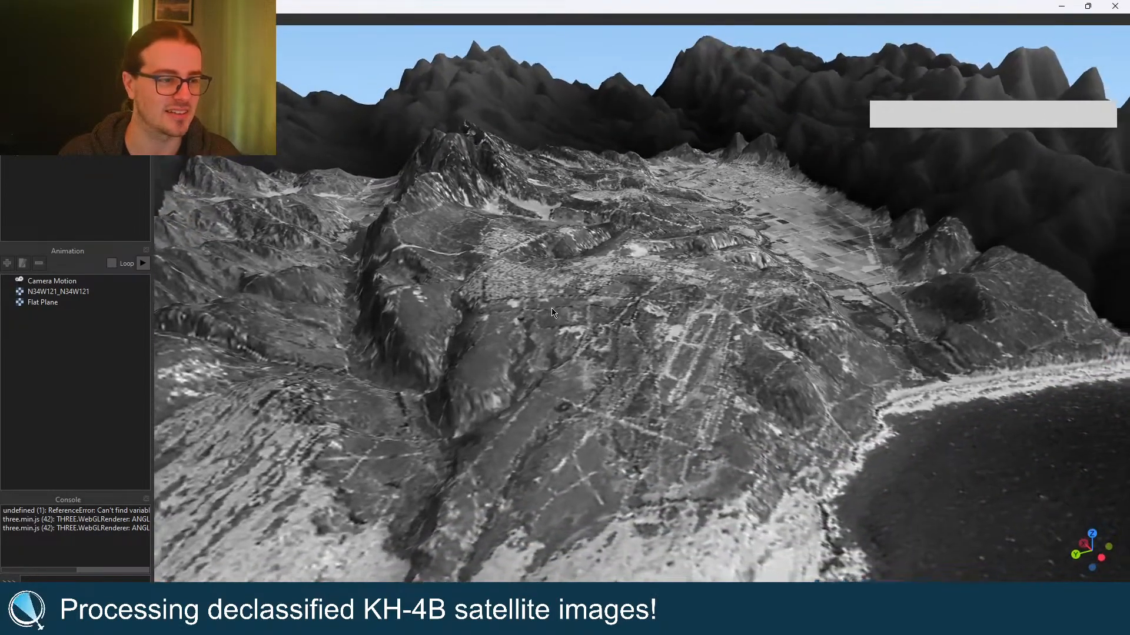
pyautogui.moveTo(552, 308); pyautogui.dragTo(772, 279)
pyautogui.scroll(-2, 634, 340)
pyautogui.scroll(-6, 604, 315)
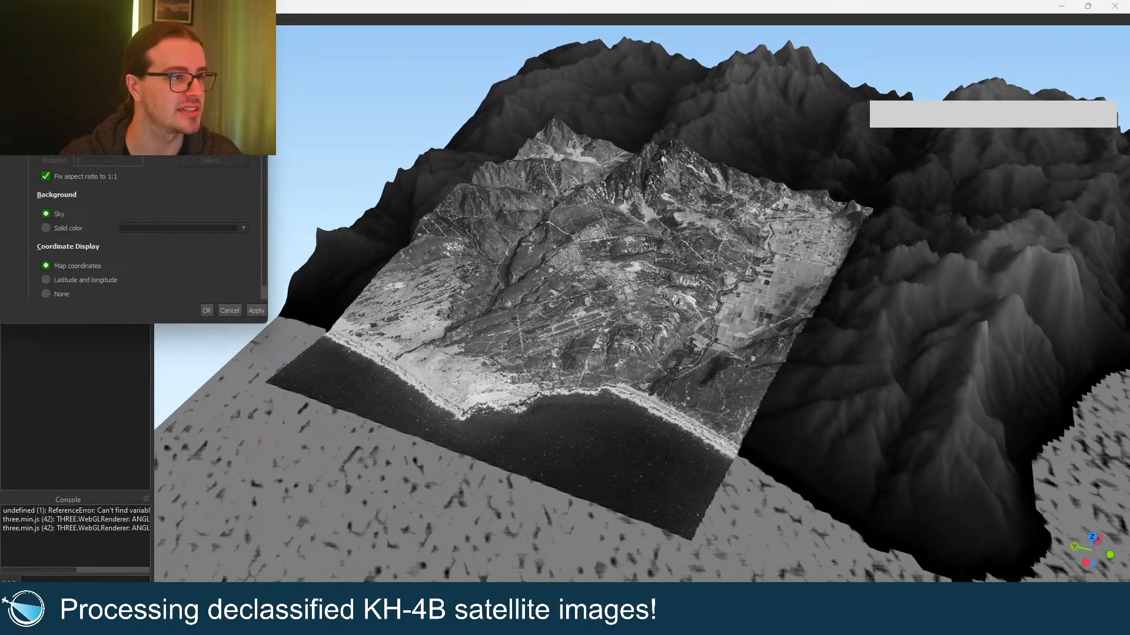
# Step: Apply a lower vertical exaggeration in the scene settings, keeping the aspect ratio fixed to 1:1, and check the draped relief
pyautogui.click(206, 310)
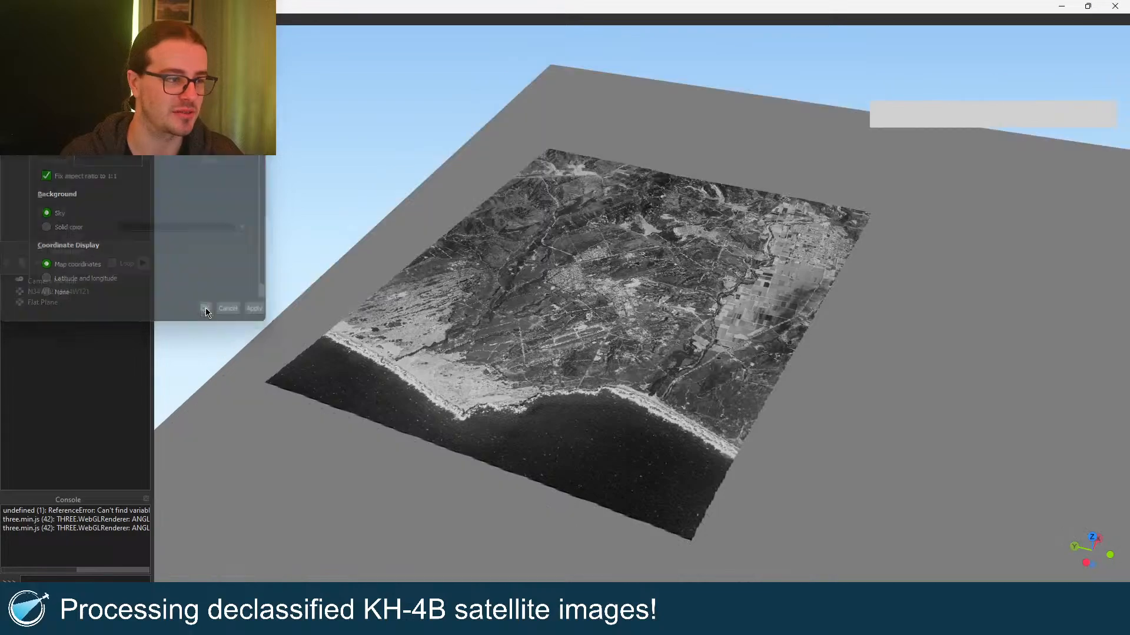
pyautogui.scroll(5, 622, 277)
pyautogui.scroll(-3, 620, 327)
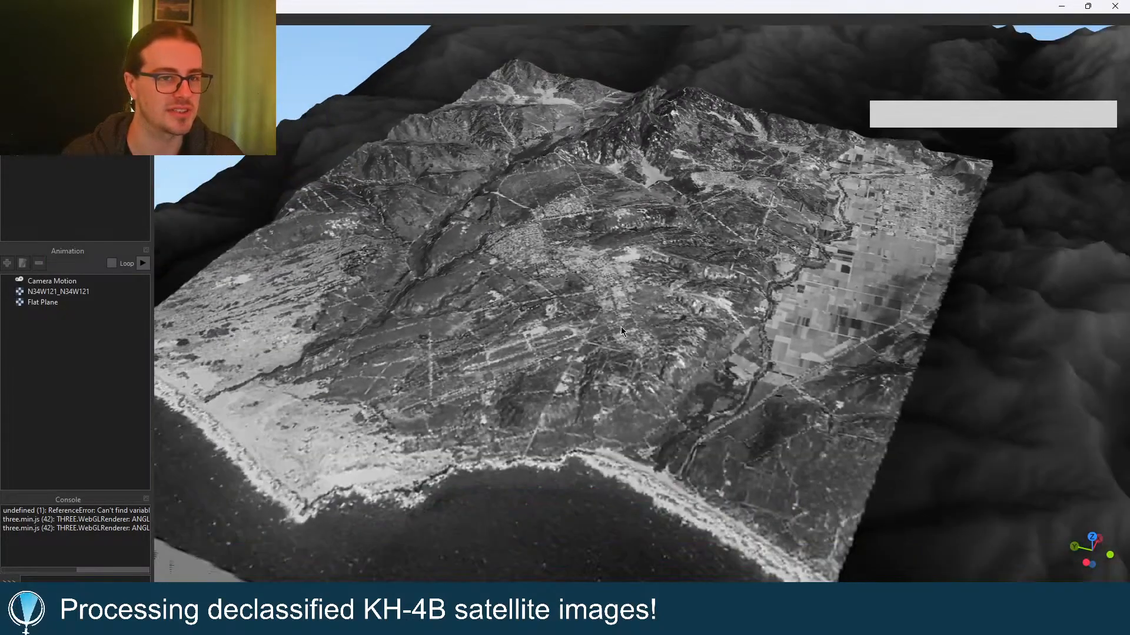
pyautogui.moveTo(618, 320); pyautogui.dragTo(816, 333)
pyautogui.scroll(-3, 720, 361)
pyautogui.scroll(6, 713, 357)
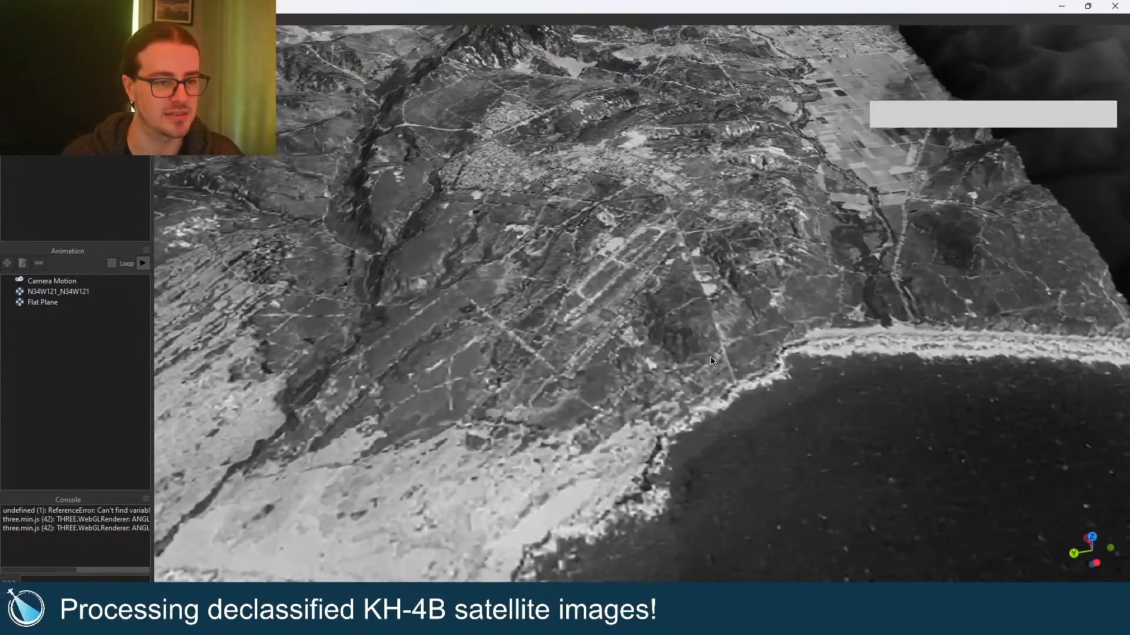
# Step: Examine the coastline and airfield on the draped terrain from low and high angles
pyautogui.moveTo(713, 358); pyautogui.dragTo(692, 330)
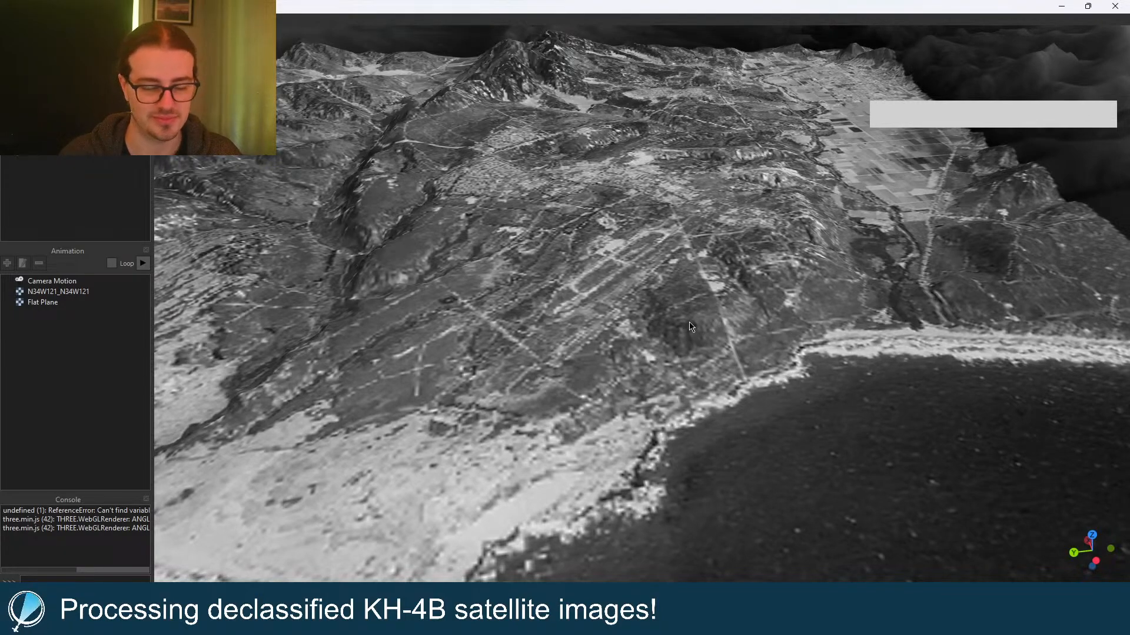
pyautogui.moveTo(690, 327); pyautogui.dragTo(673, 310)
pyautogui.moveTo(675, 347); pyautogui.dragTo(769, 278)
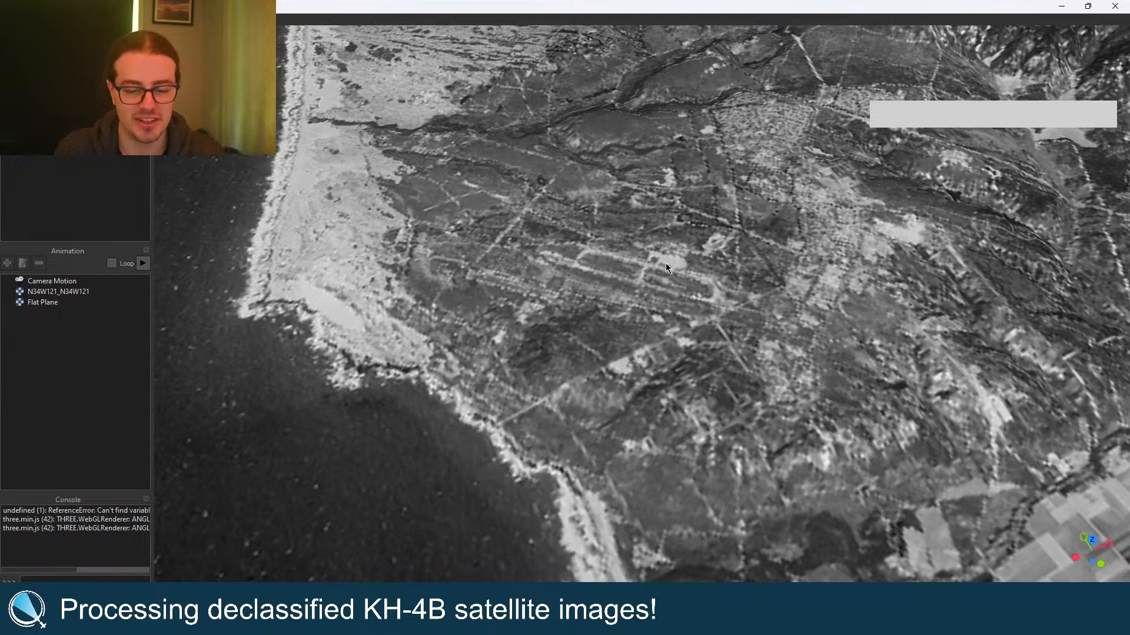
pyautogui.scroll(-6, 598, 289)
pyautogui.moveTo(630, 347)
pyautogui.mouseDown()
pyautogui.moveTo(532, 315)
pyautogui.moveTo(549, 265)
pyautogui.moveTo(489, 284)
pyautogui.moveTo(546, 245)
pyautogui.moveTo(553, 210)
pyautogui.moveTo(566, 203)
pyautogui.moveTo(610, 220)
pyautogui.moveTo(661, 313)
pyautogui.moveTo(685, 265)
pyautogui.moveTo(631, 338)
pyautogui.mouseUp()
pyautogui.scroll(3, 532, 315)
pyautogui.scroll(-3, 532, 306)
pyautogui.scroll(5, 556, 264)
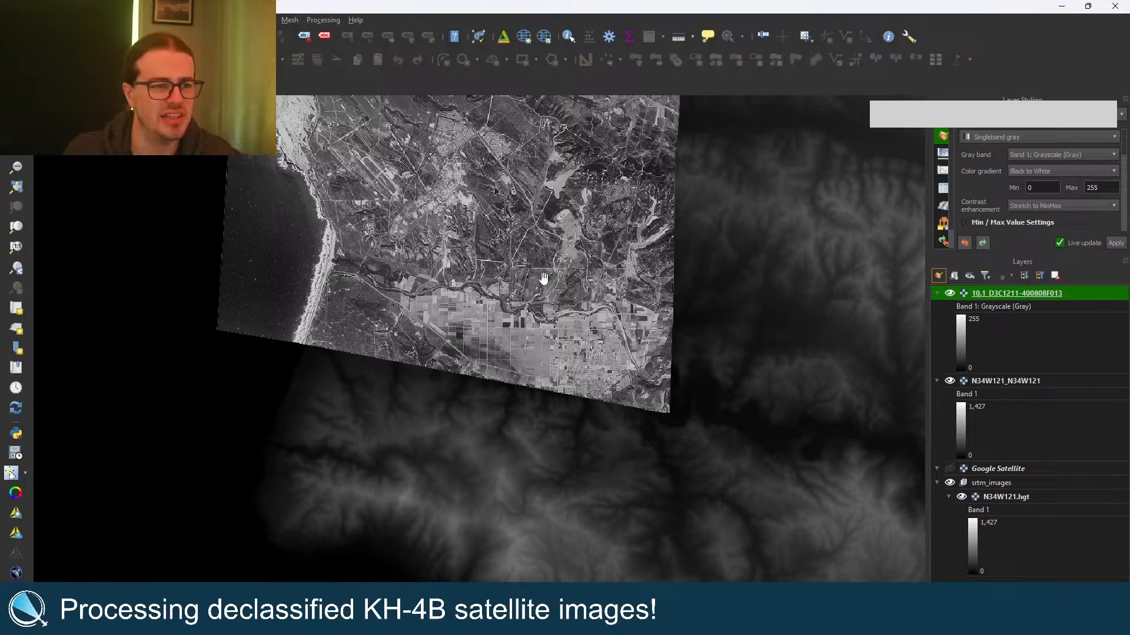
# Step: Zoom the map in to the airfield and neighbouring town within the scan, and reopen the 3D terrain viewer for that extent
pyautogui.scroll(5, 478, 282)
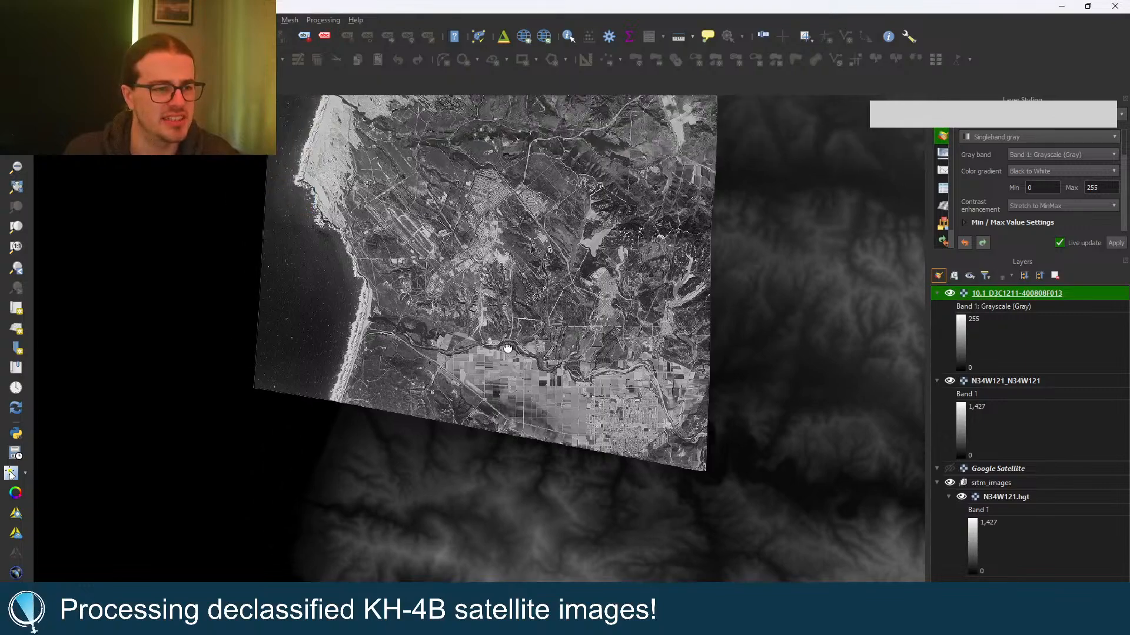
pyautogui.scroll(5, 480, 293)
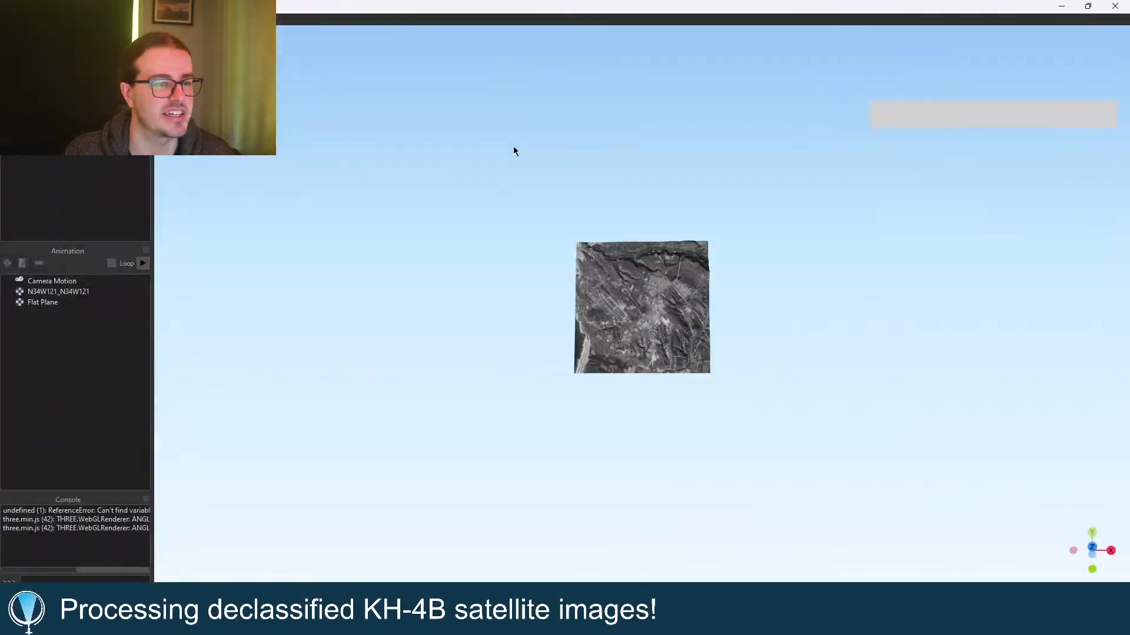
pyautogui.scroll(10, 604, 315)
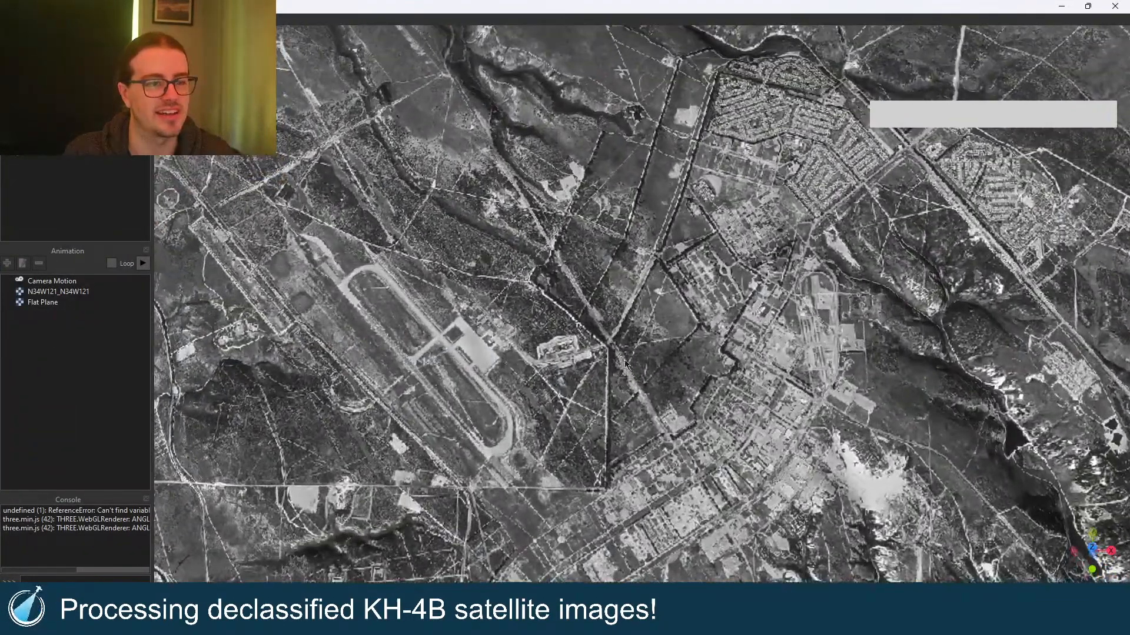
# Step: Examine the canyons, airfield, coast and town streets in the detailed 3D terrain from several sides
pyautogui.moveTo(625, 364); pyautogui.dragTo(731, 351)
pyautogui.scroll(8, 732, 351)
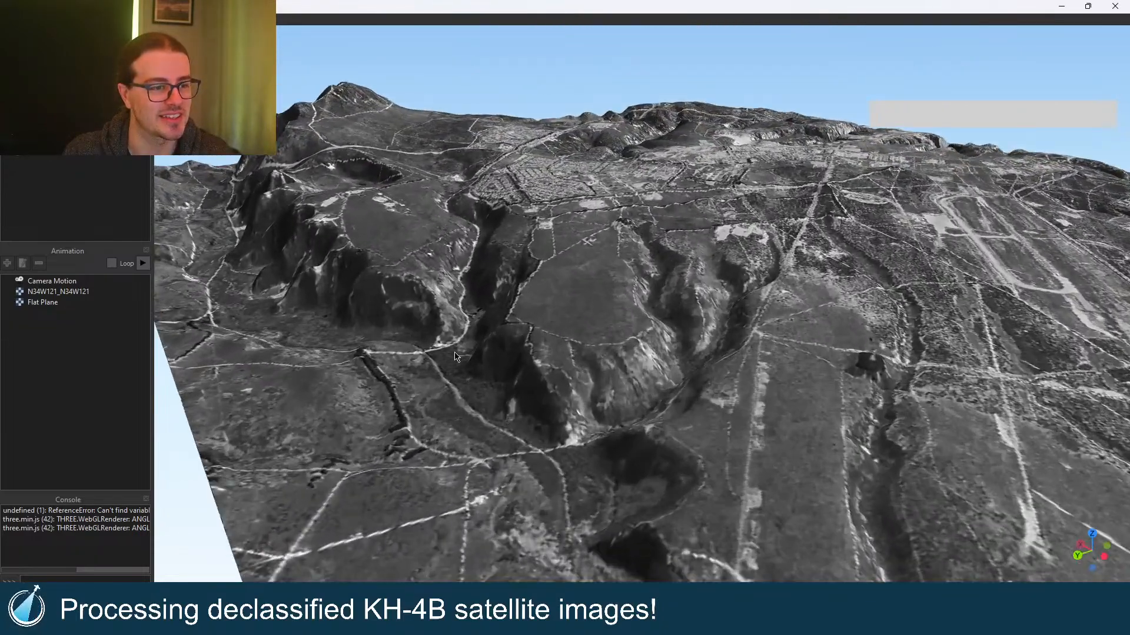
pyautogui.moveTo(453, 388); pyautogui.dragTo(410, 304)
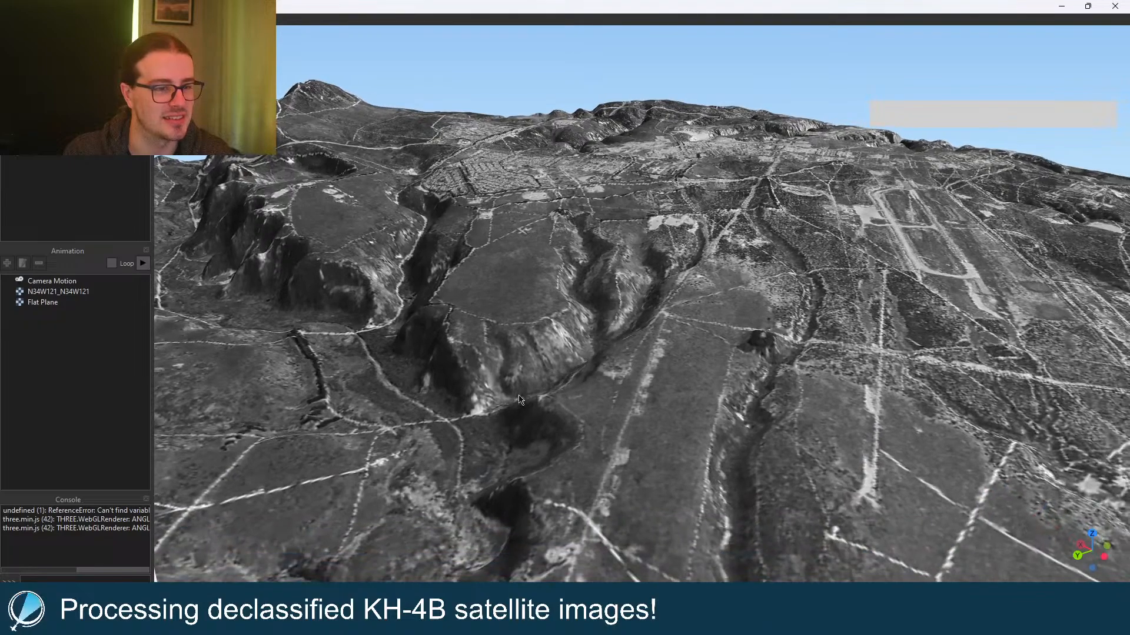
pyautogui.moveTo(517, 393); pyautogui.dragTo(491, 212)
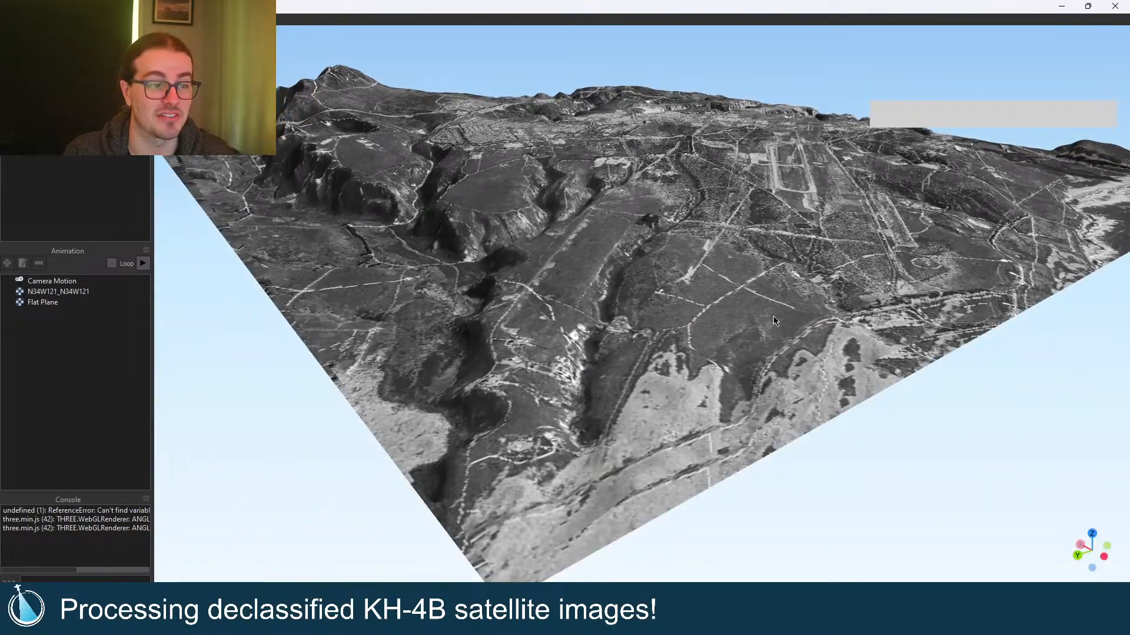
pyautogui.moveTo(805, 317); pyautogui.dragTo(548, 443)
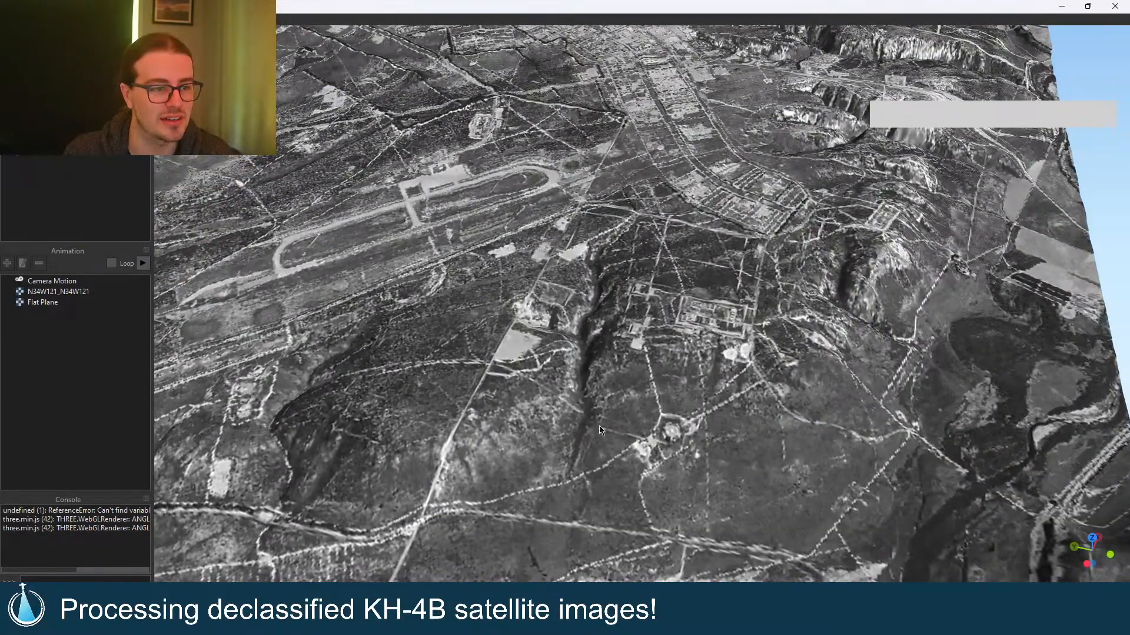
pyautogui.moveTo(801, 452); pyautogui.dragTo(546, 323)
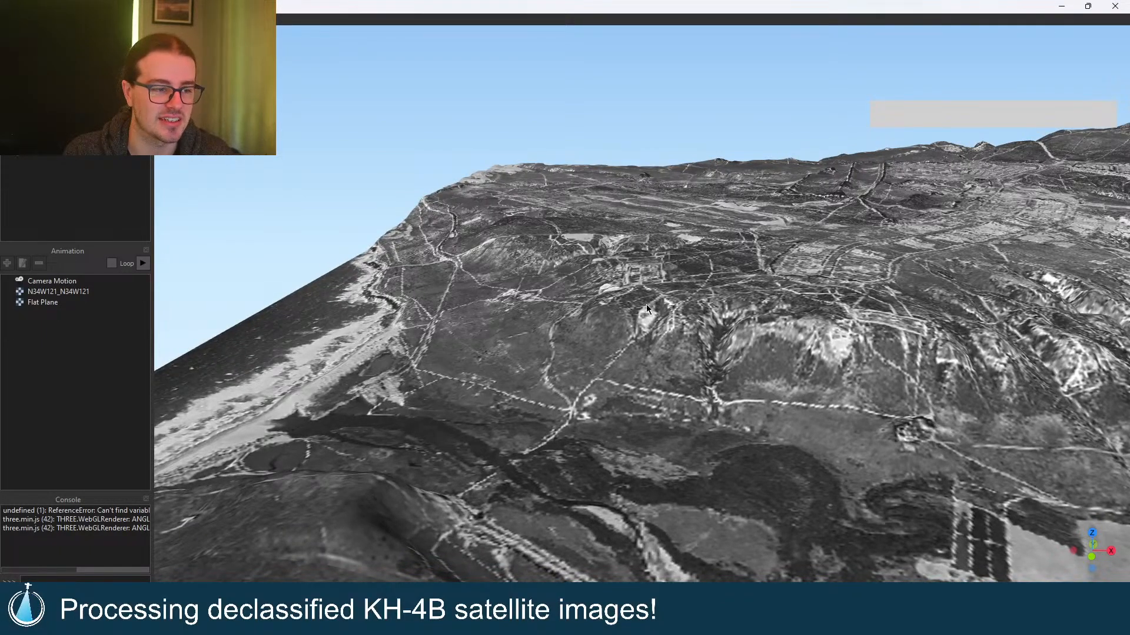
pyautogui.scroll(3, 530, 464)
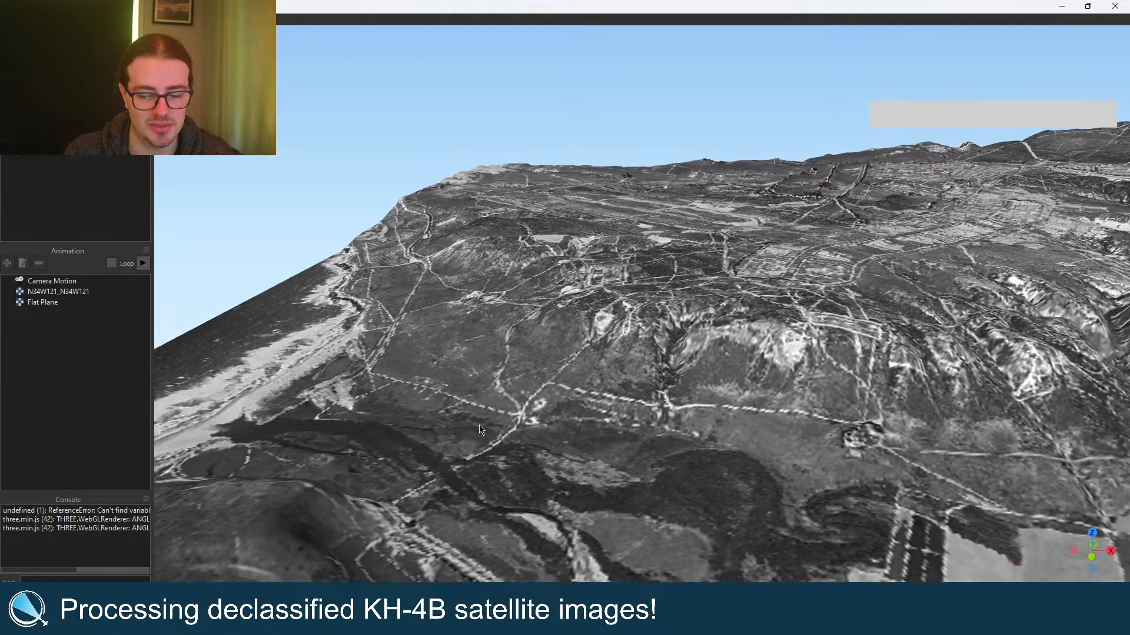
pyautogui.moveTo(559, 440); pyautogui.dragTo(670, 497)
pyautogui.moveTo(556, 468); pyautogui.dragTo(678, 339)
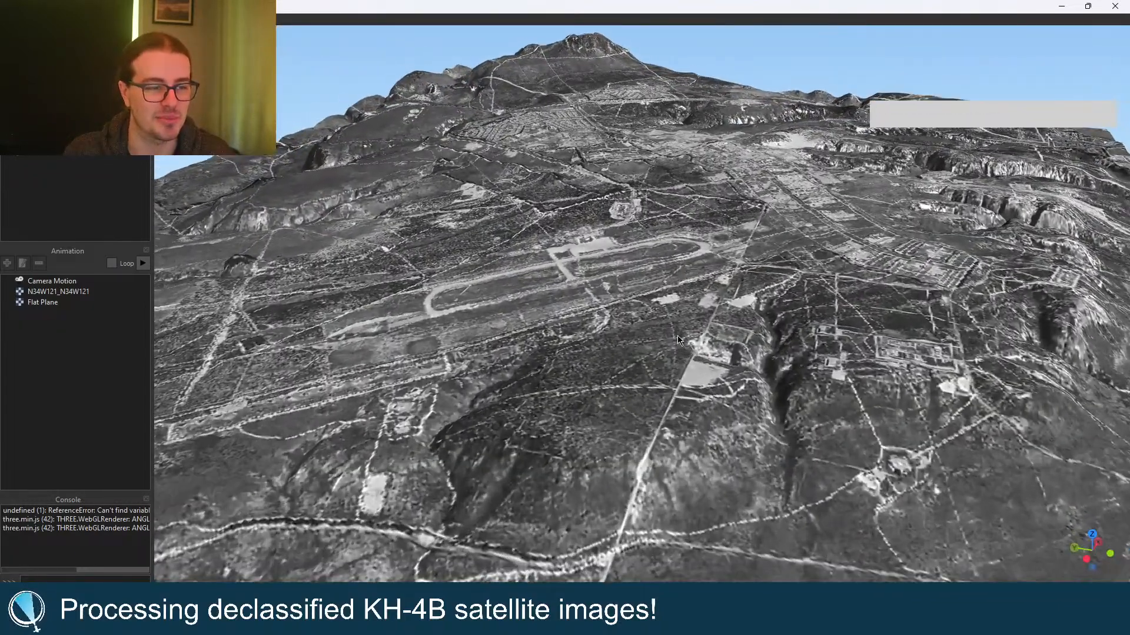
pyautogui.moveTo(687, 288); pyautogui.dragTo(687, 433)
pyautogui.moveTo(566, 331); pyautogui.dragTo(746, 328)
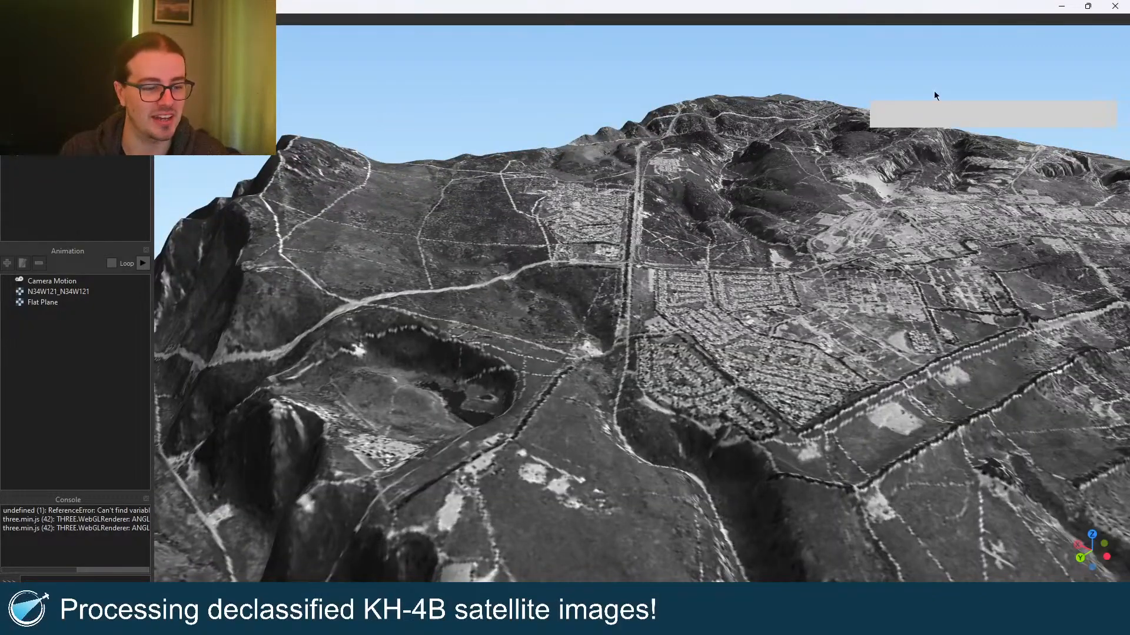
# Step: Close the 3D terrain viewer and the coastal airfield project, answering the save prompt, and return to the DS1117-1008DF193 panorama project
pyautogui.click(1115, 6)
pyautogui.click(1114, 6)
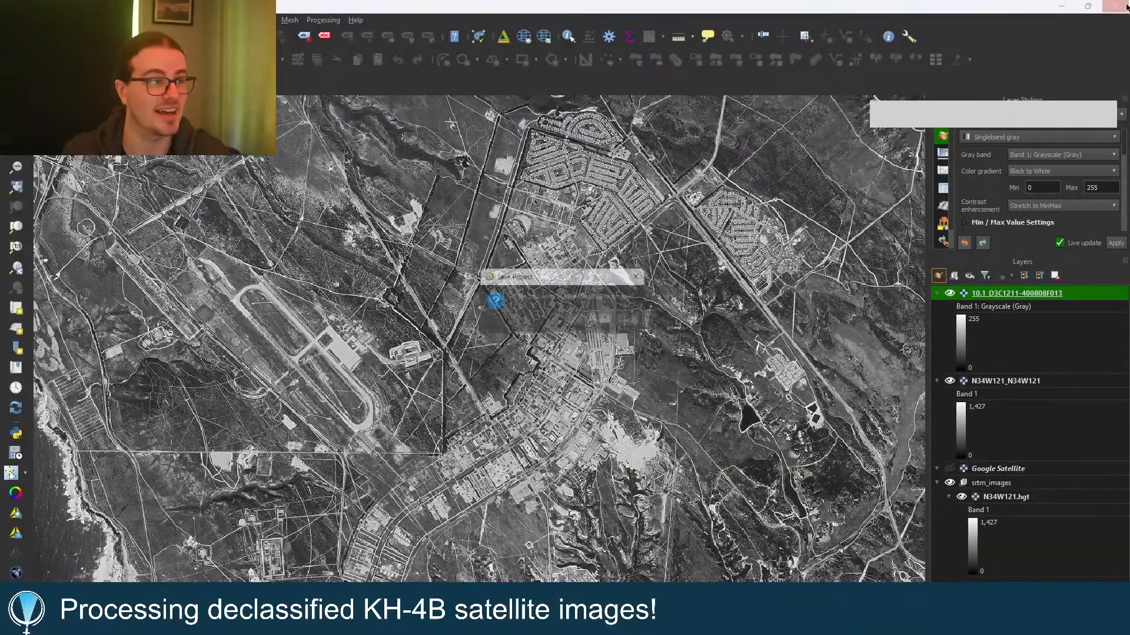
pyautogui.click(612, 322)
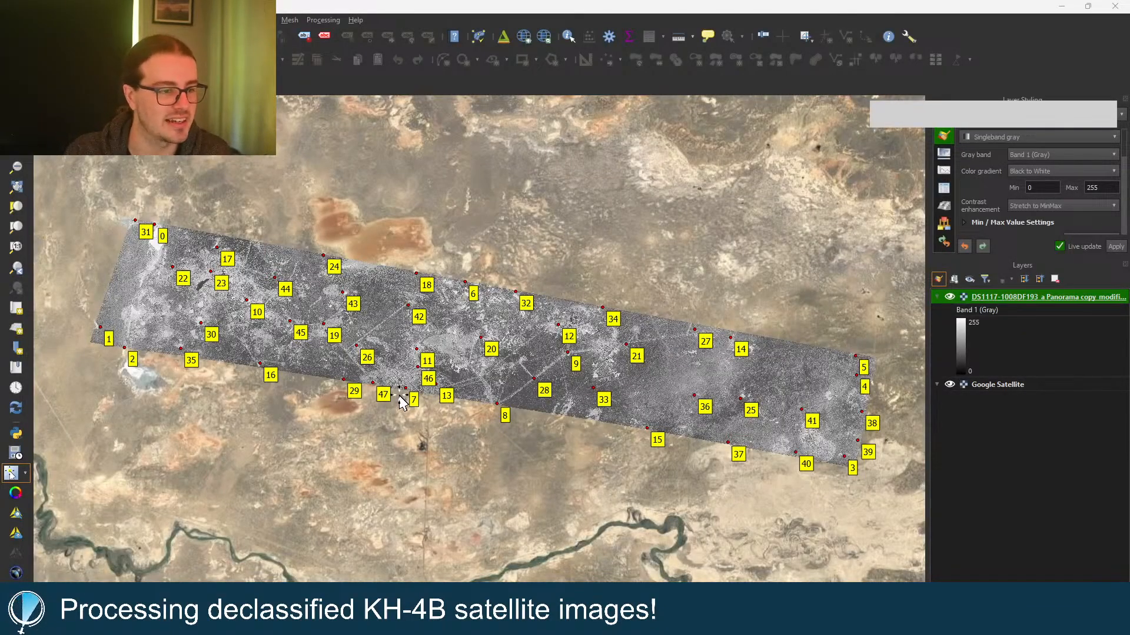
# Step: Compare the georeferenced panorama with the Google Satellite imagery around ground control point 7 by switching the panorama's visibility
pyautogui.scroll(8, 400, 399)
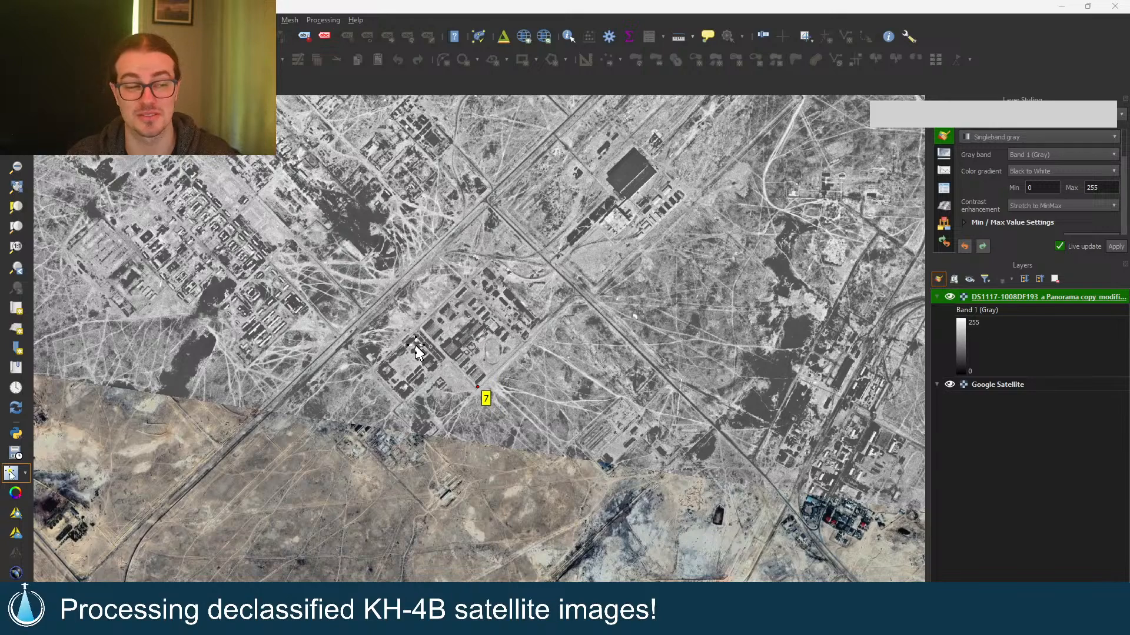
pyautogui.click(949, 297)
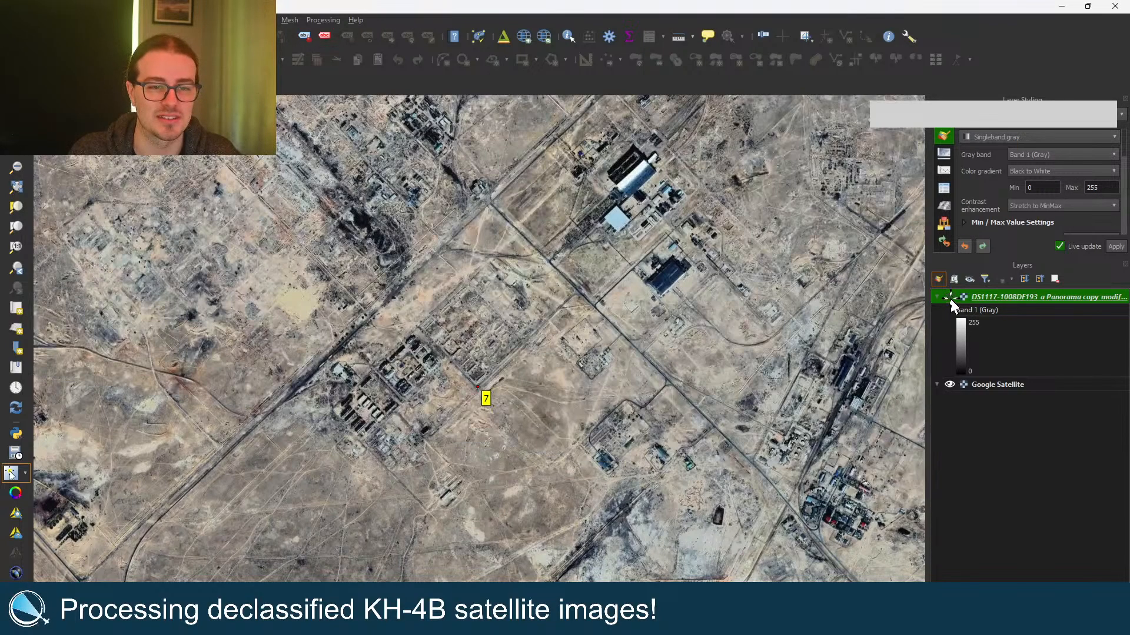
pyautogui.click(950, 297)
pyautogui.click(949, 298)
pyautogui.click(950, 297)
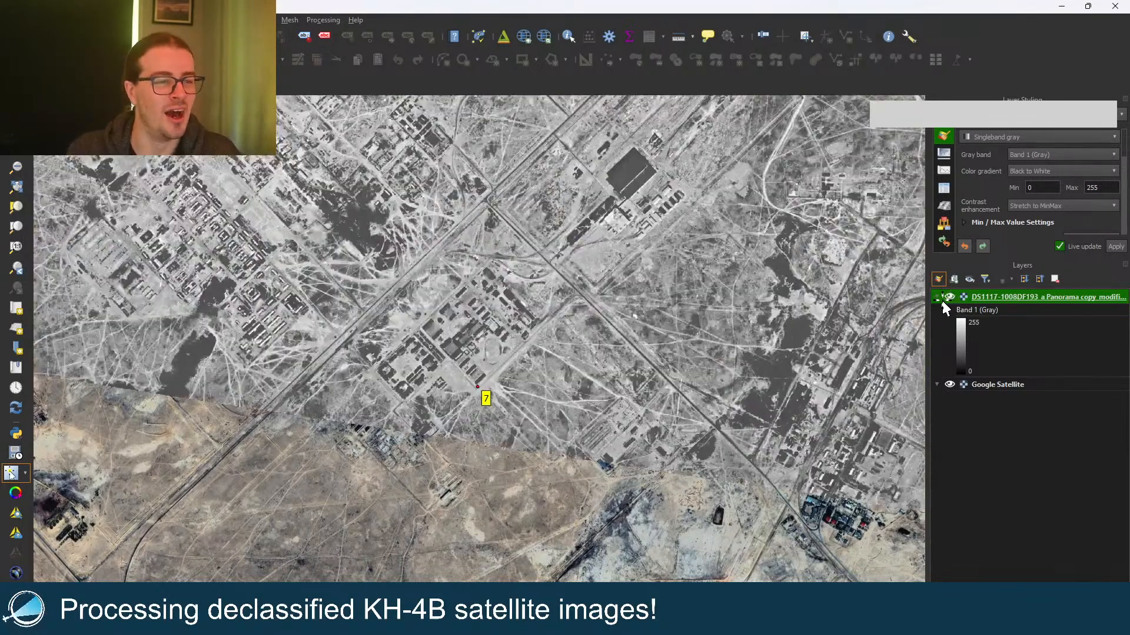
pyautogui.click(951, 295)
pyautogui.click(951, 296)
# Step: Show the full extent of the DS1117-1008DF193 panorama layer on the map
pyautogui.scroll(-3, 523, 398)
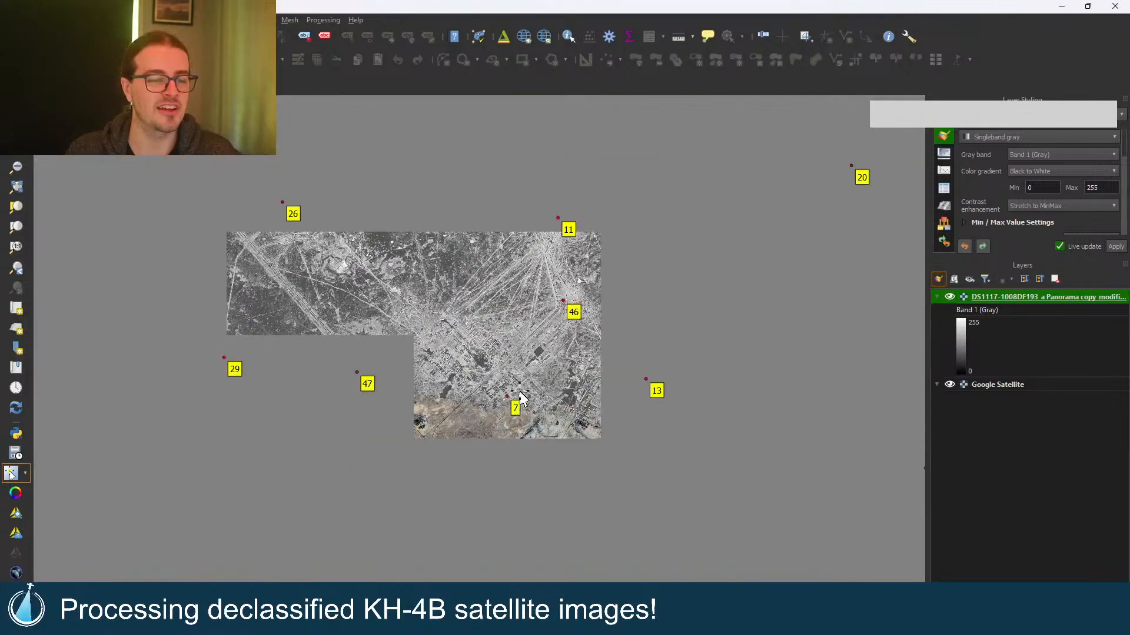
pyautogui.rightClick(1012, 298)
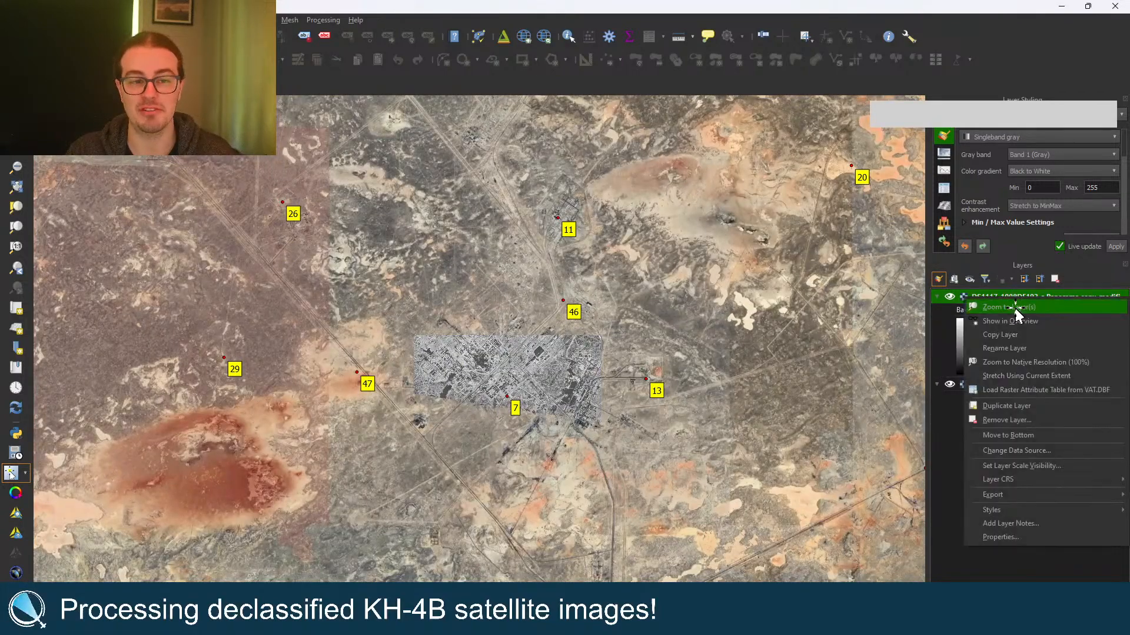
pyautogui.click(1015, 309)
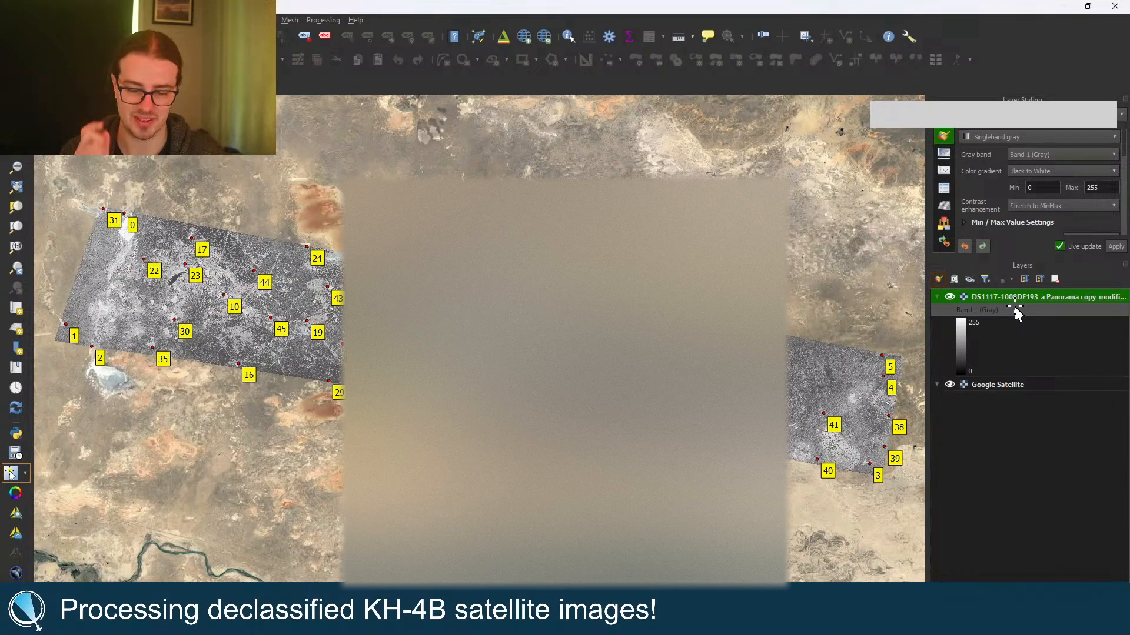
pyautogui.press('super')
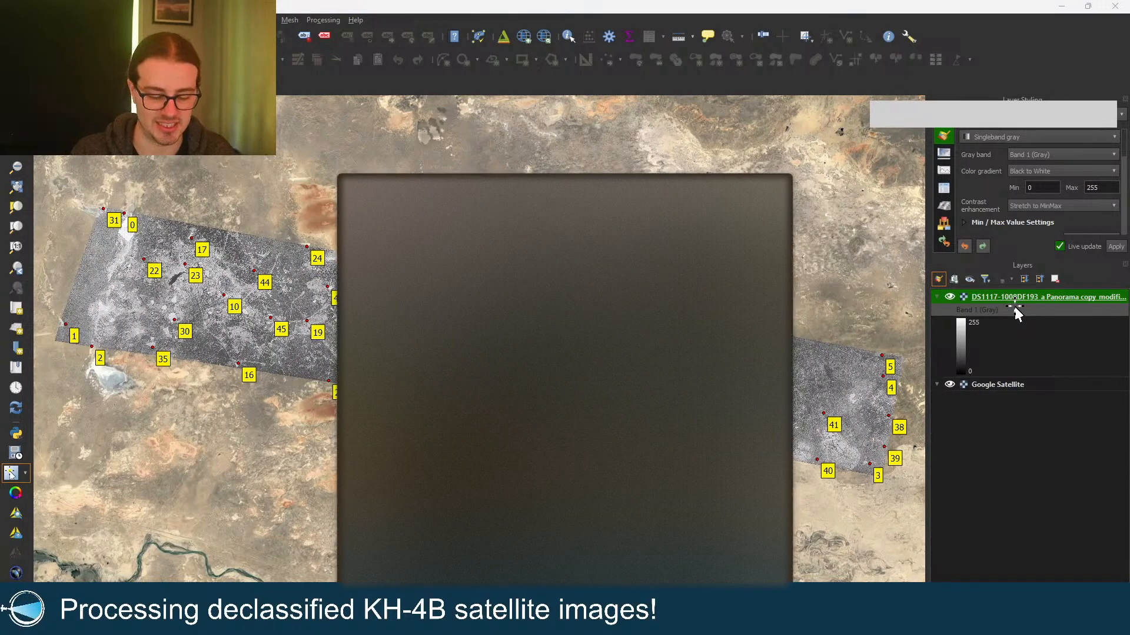
pyautogui.press('Return')
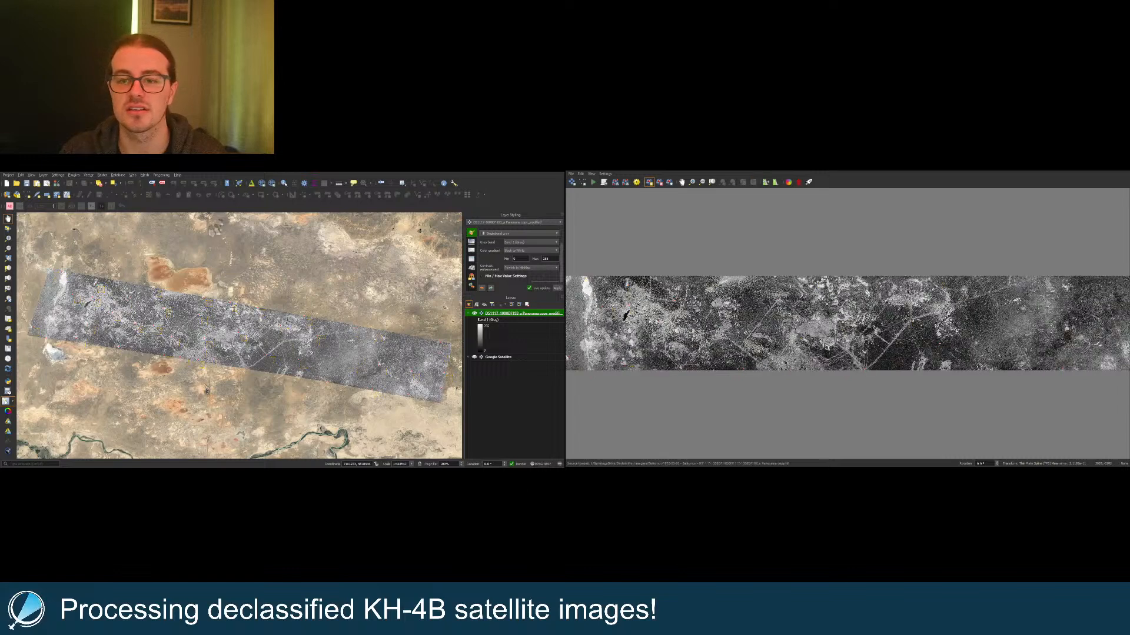
# Step: Activate point adding in the Georeferencer, hide the older panorama copy layer and collapse all layer legends
pyautogui.click(648, 182)
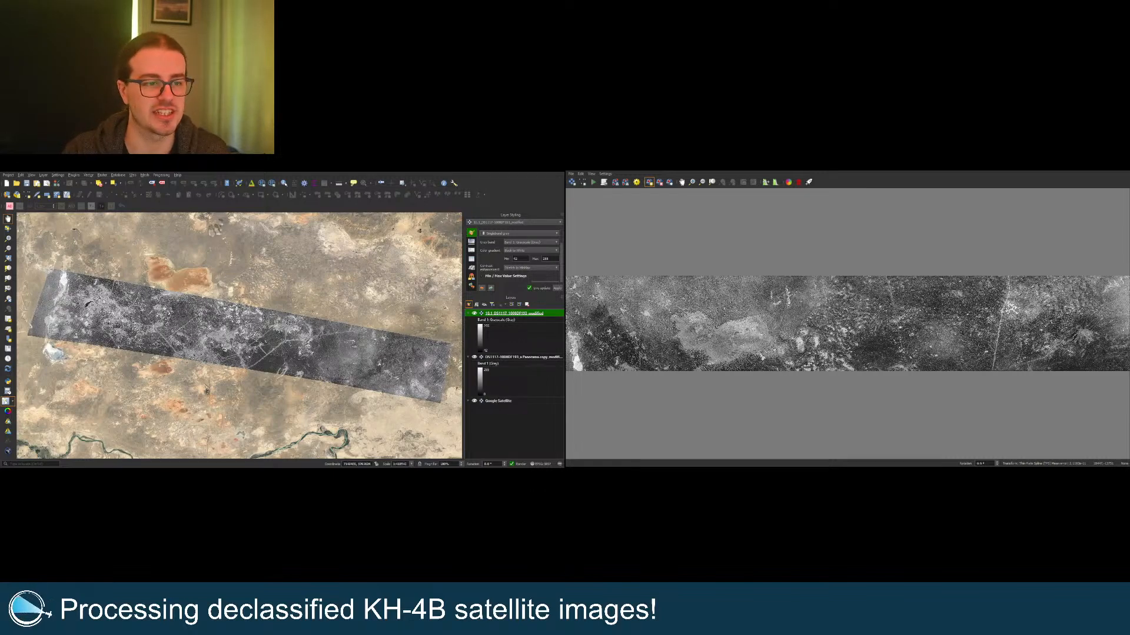
pyautogui.click(474, 357)
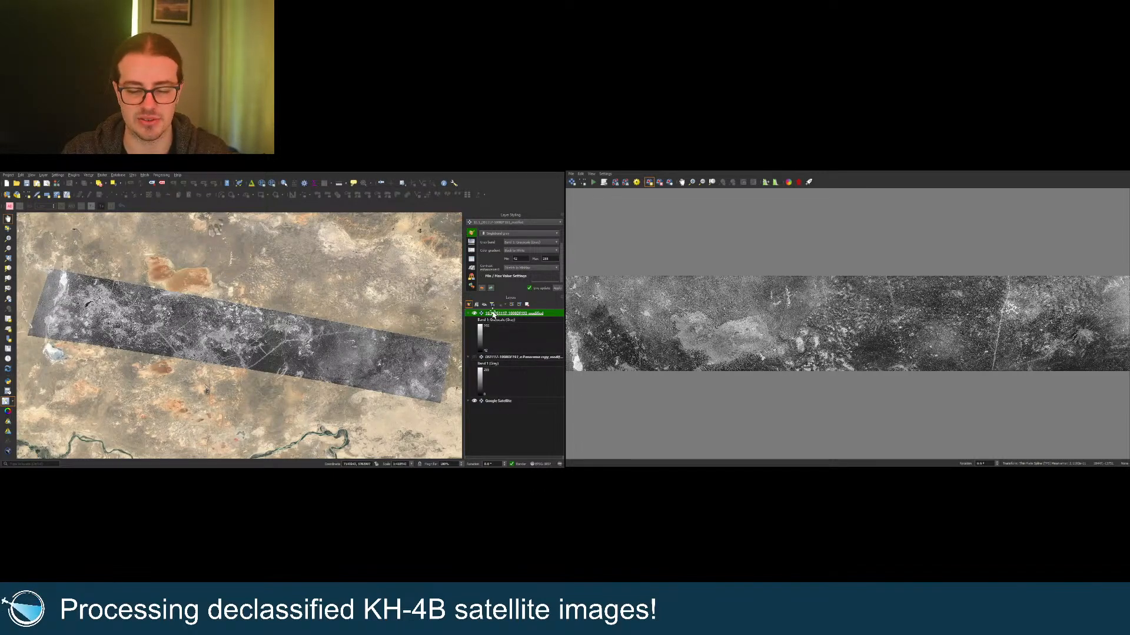
pyautogui.click(519, 304)
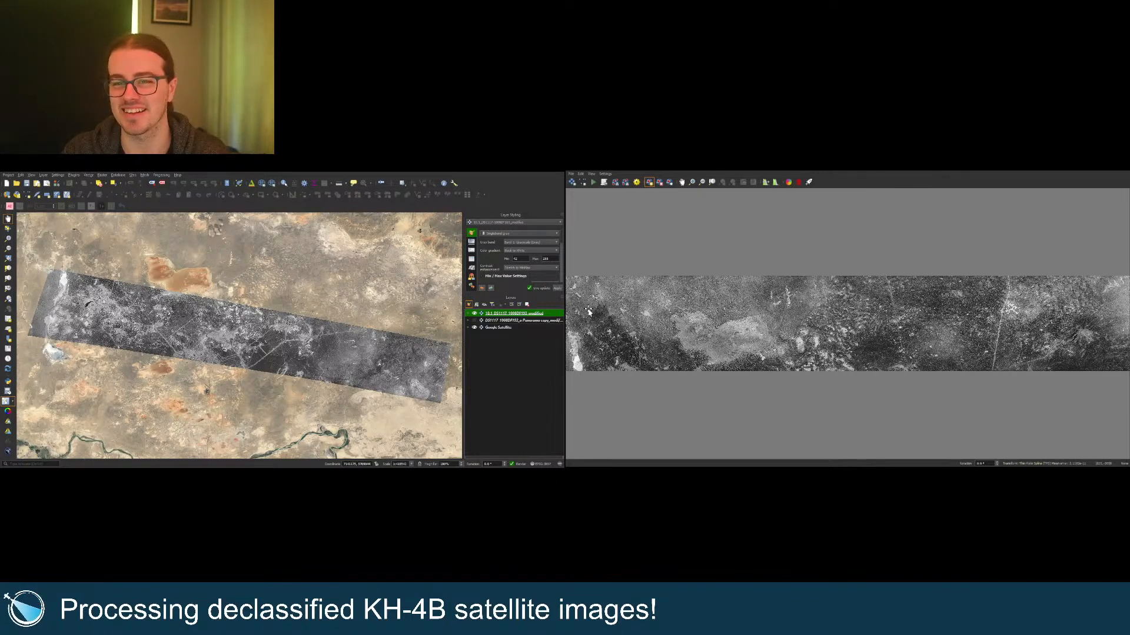
# Step: Match two ground control points beside the white lake's shore, near the new scan's lower edge, to the same spots on the georeferenced scan
pyautogui.scroll(4, 322, 298)
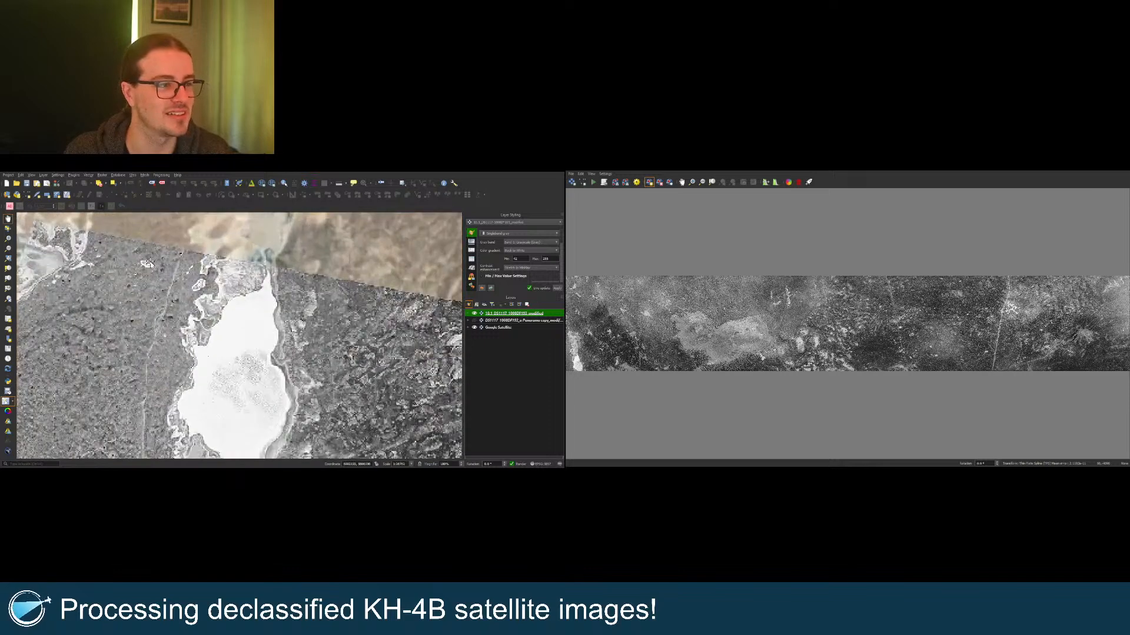
pyautogui.scroll(-1, 745, 362)
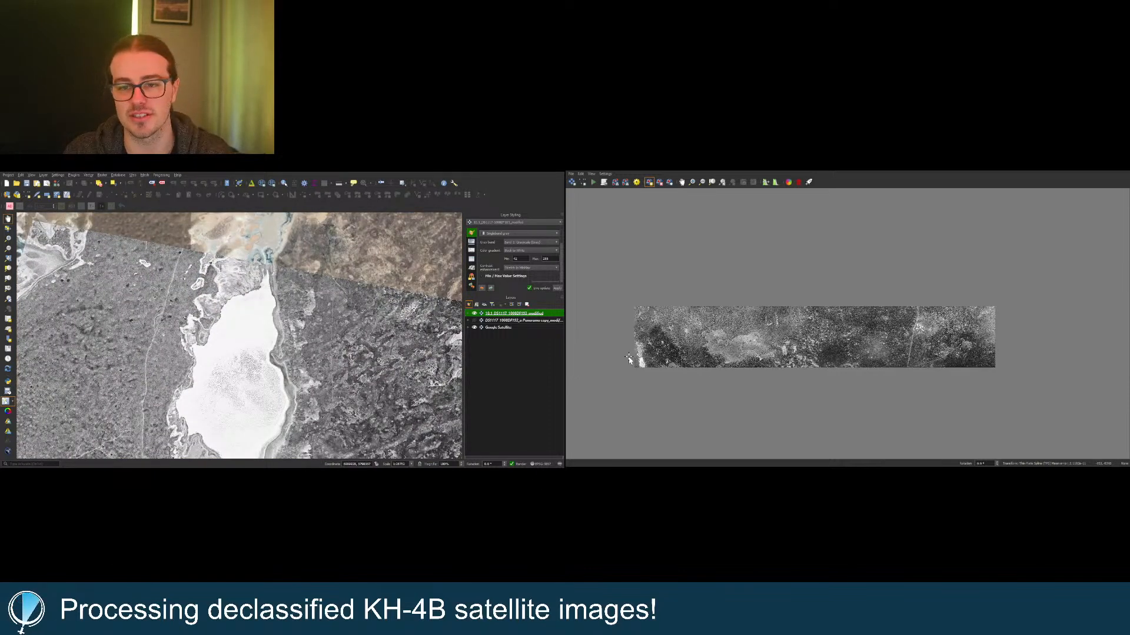
pyautogui.scroll(7, 636, 362)
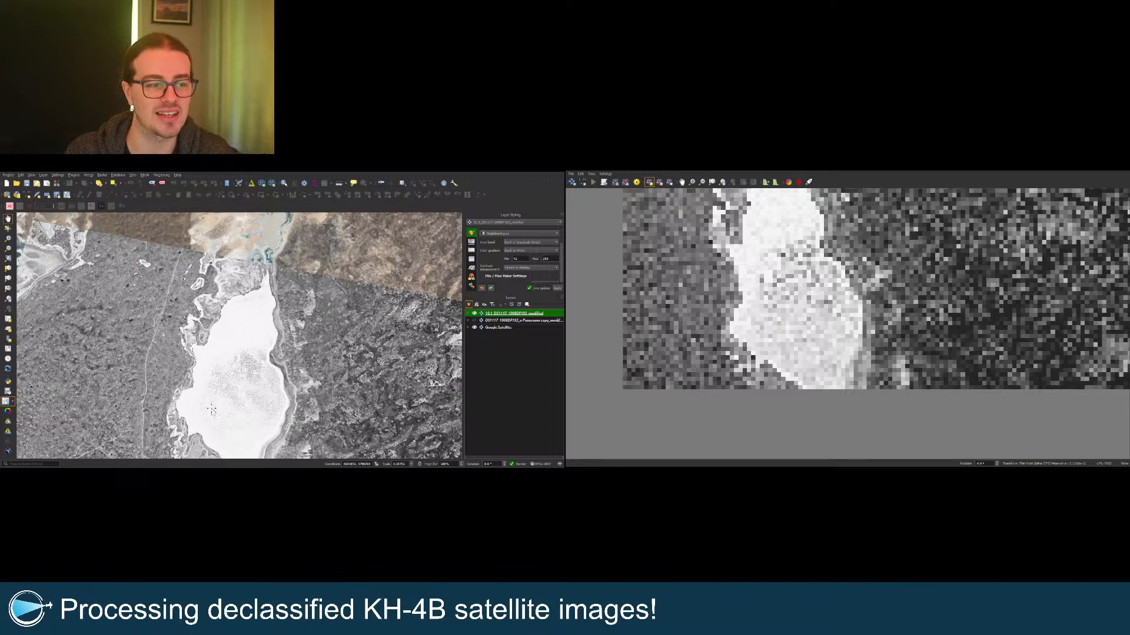
pyautogui.scroll(3, 268, 389)
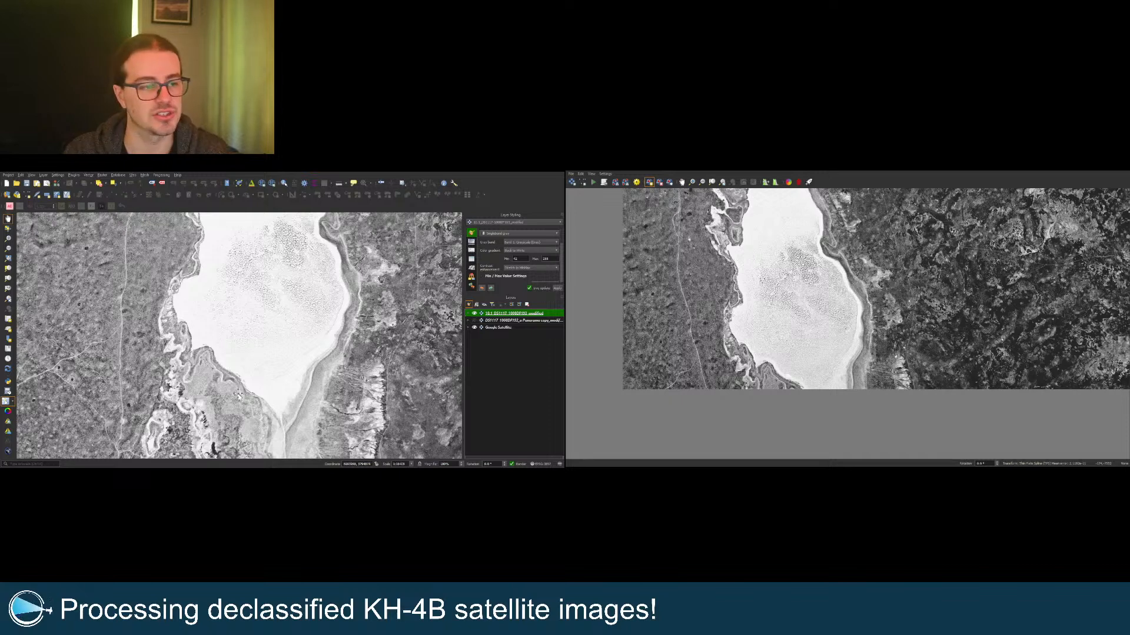
pyautogui.scroll(2, 748, 393)
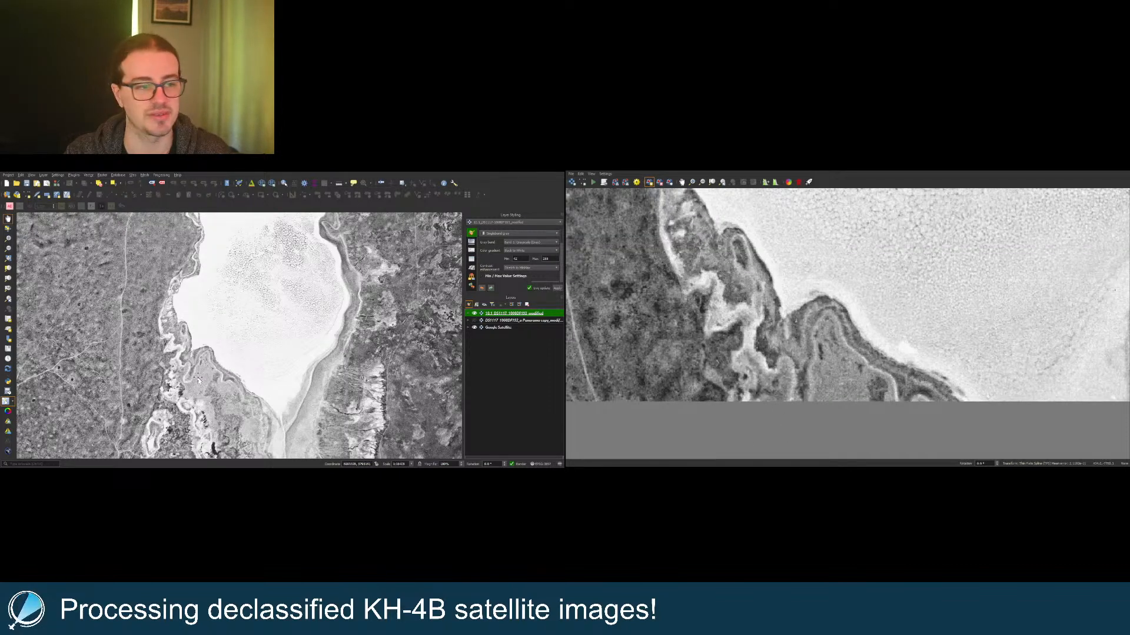
pyautogui.scroll(2, 179, 379)
pyautogui.scroll(1, 737, 400)
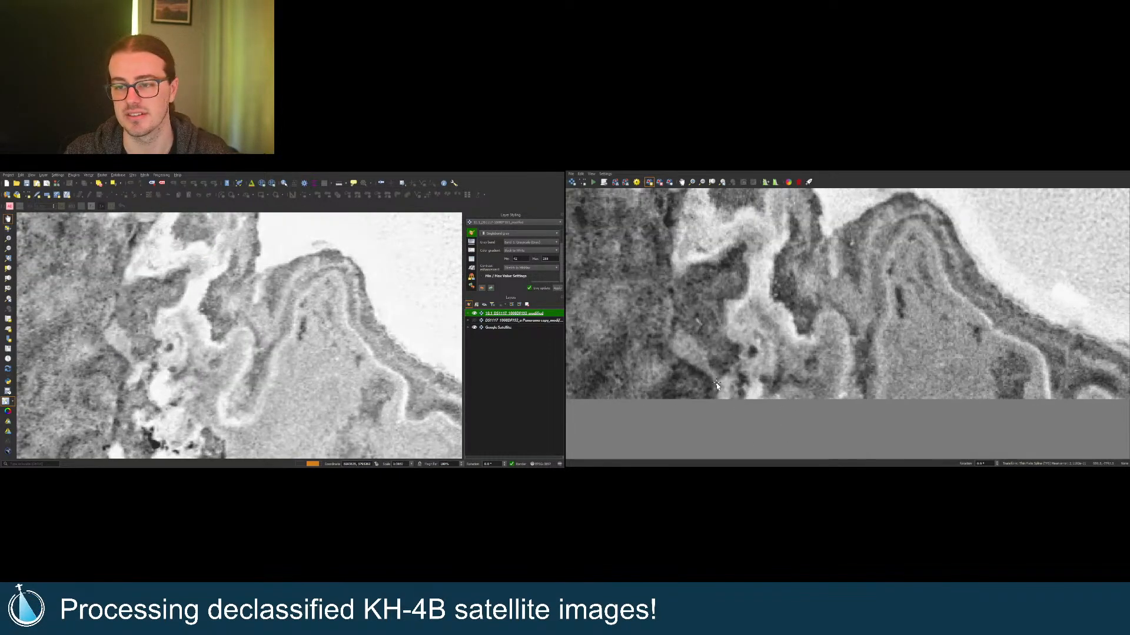
pyautogui.scroll(1, 139, 358)
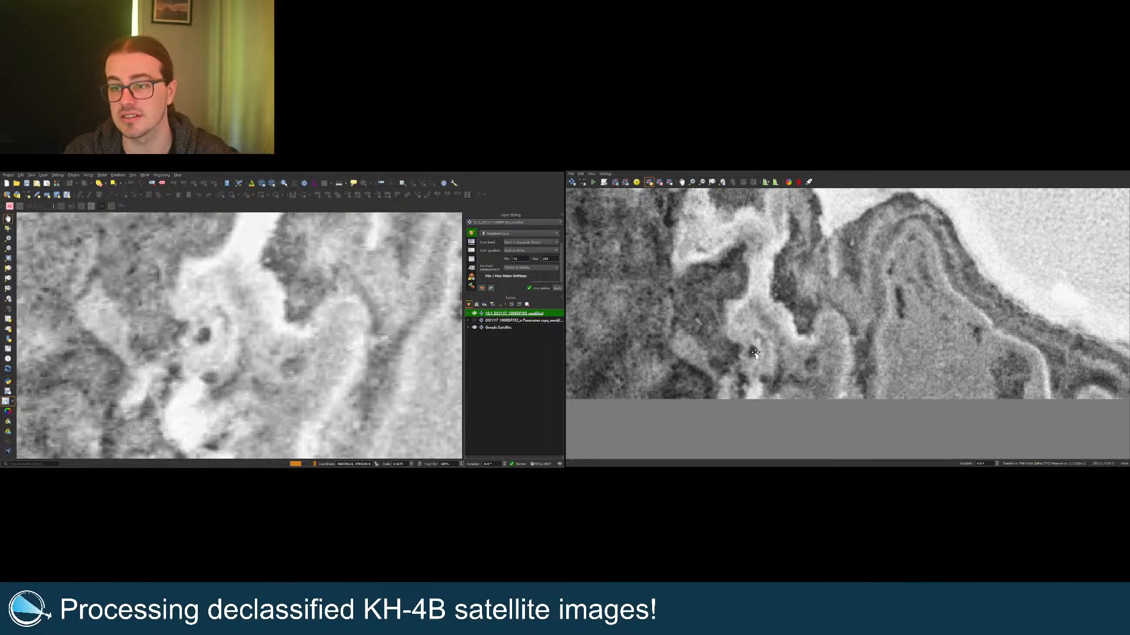
pyautogui.click(748, 346)
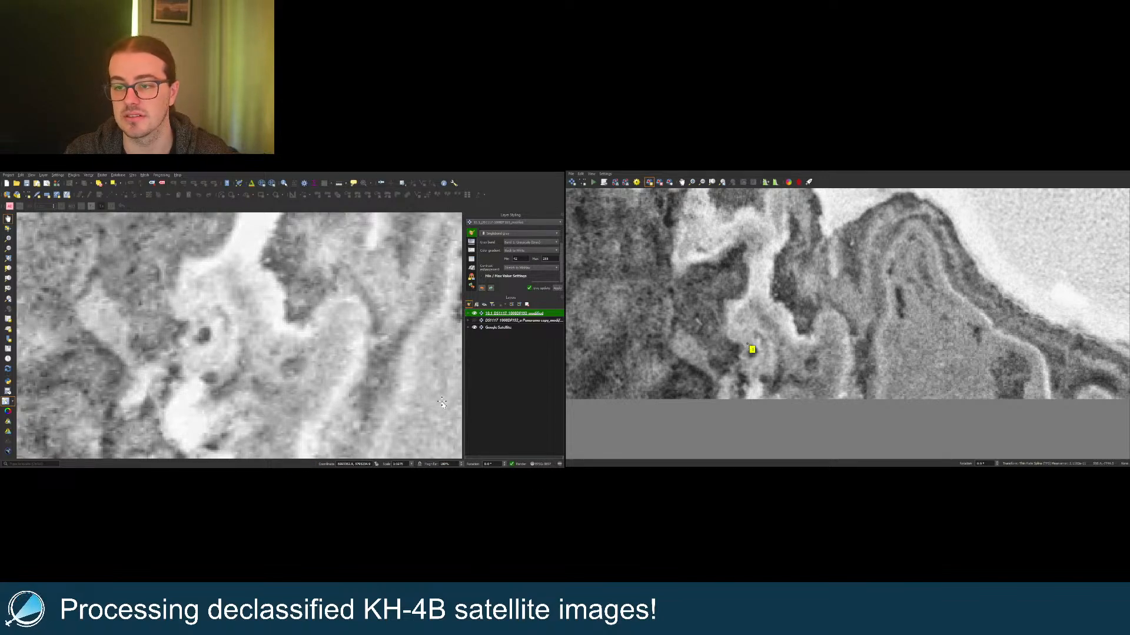
pyautogui.click(203, 324)
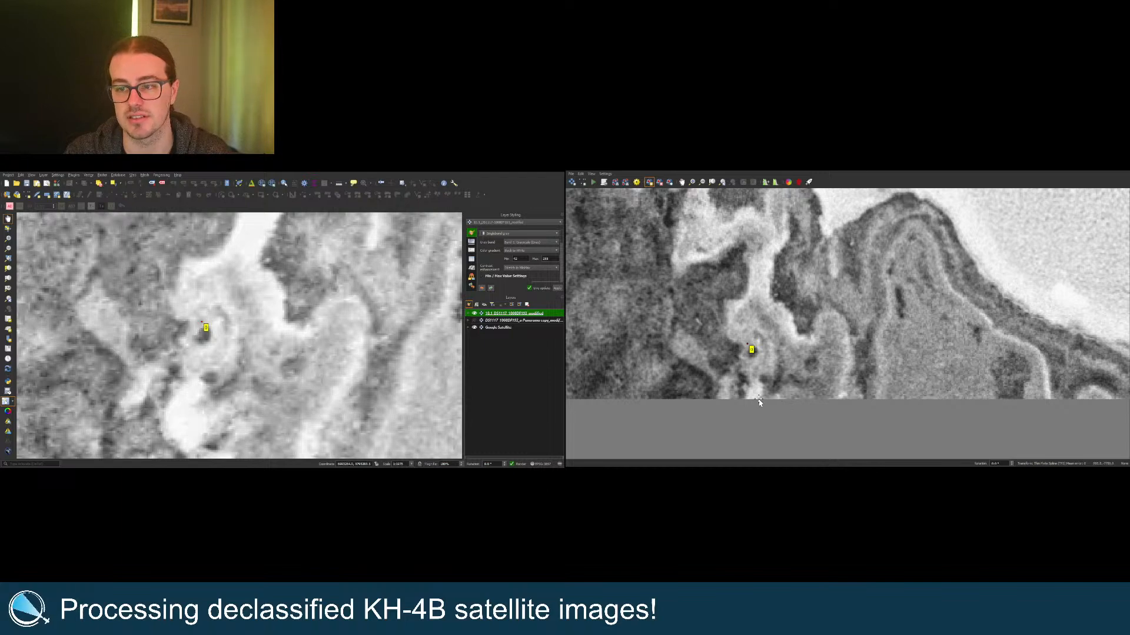
pyautogui.click(750, 388)
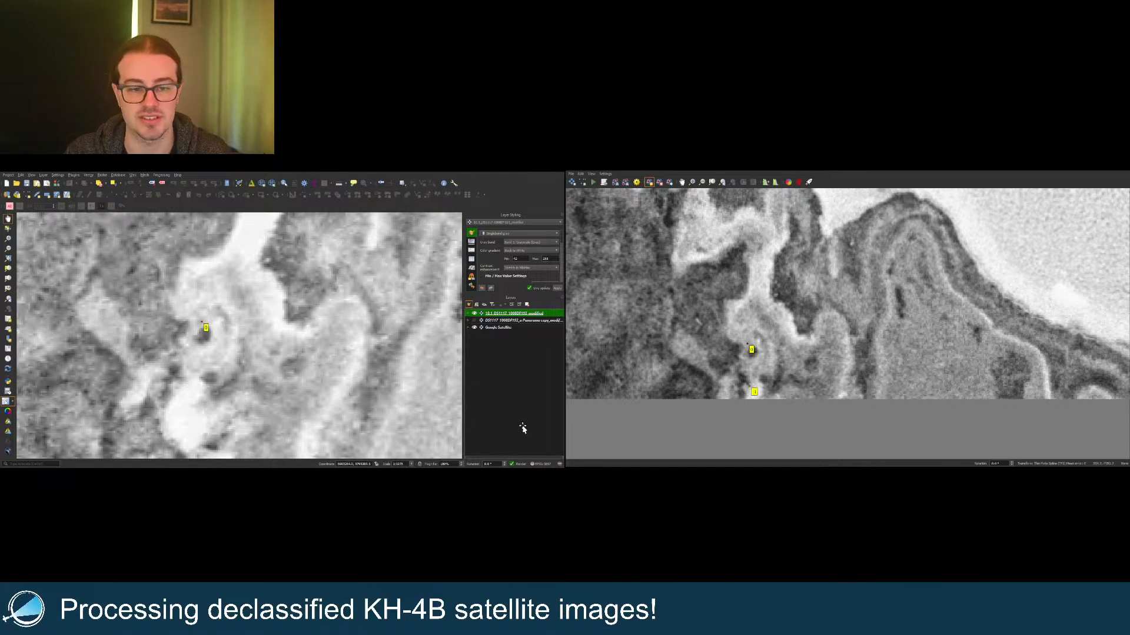
pyautogui.click(185, 385)
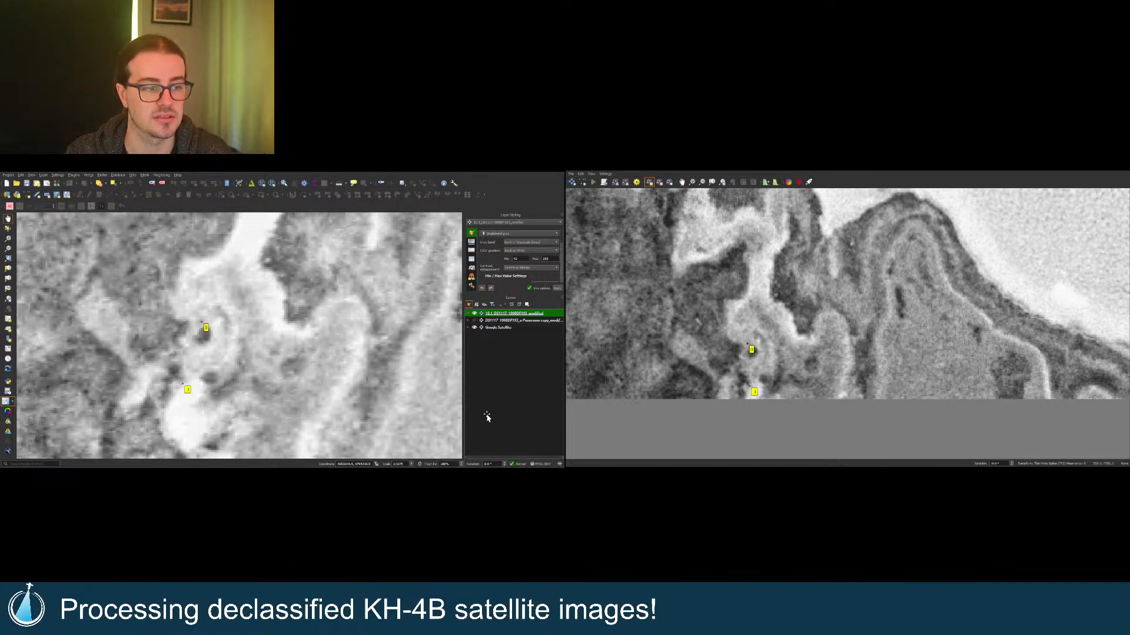
# Step: Add a third ground control point at the track junction west of the lake, matched to the same junction on the georeferenced scan
pyautogui.scroll(-5, 1039, 406)
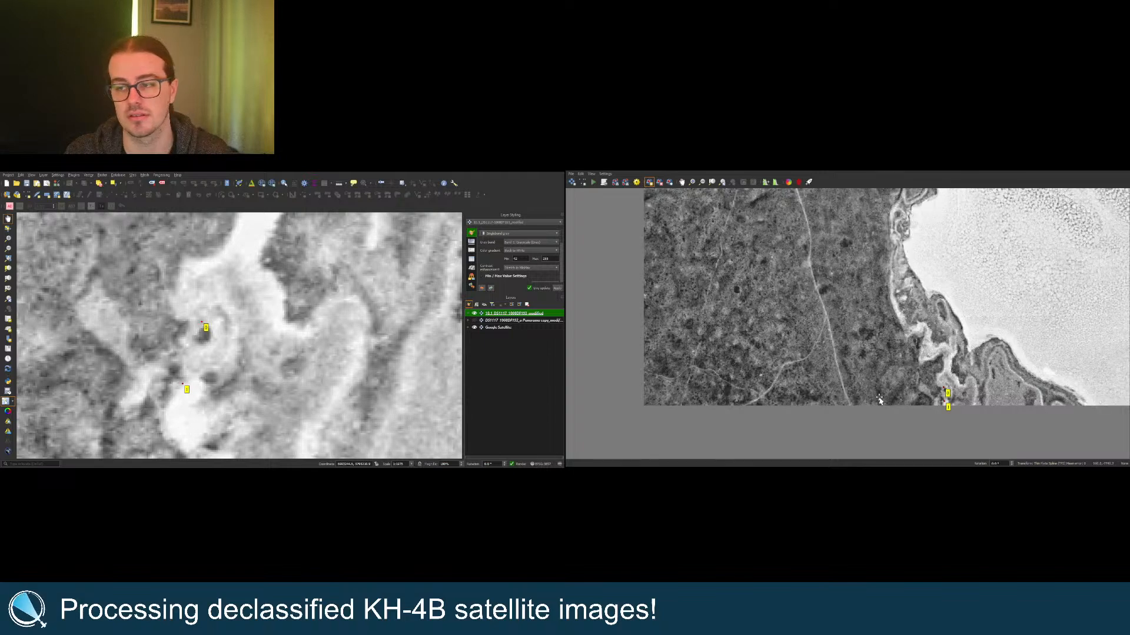
pyautogui.scroll(3, 687, 397)
pyautogui.scroll(-3, 282, 400)
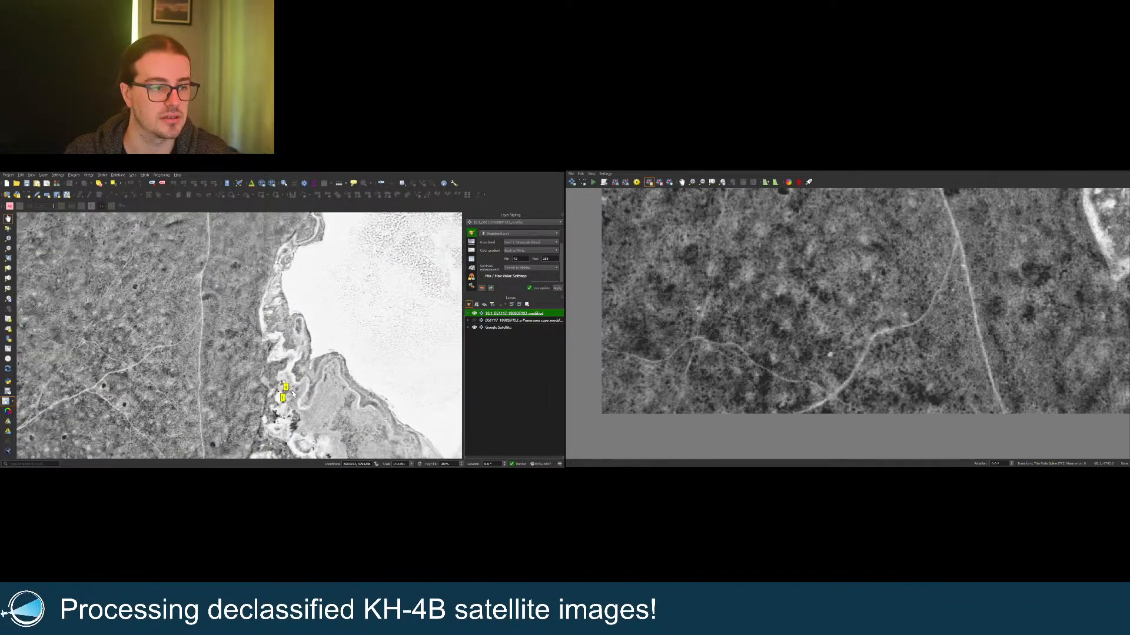
pyautogui.scroll(4, 121, 380)
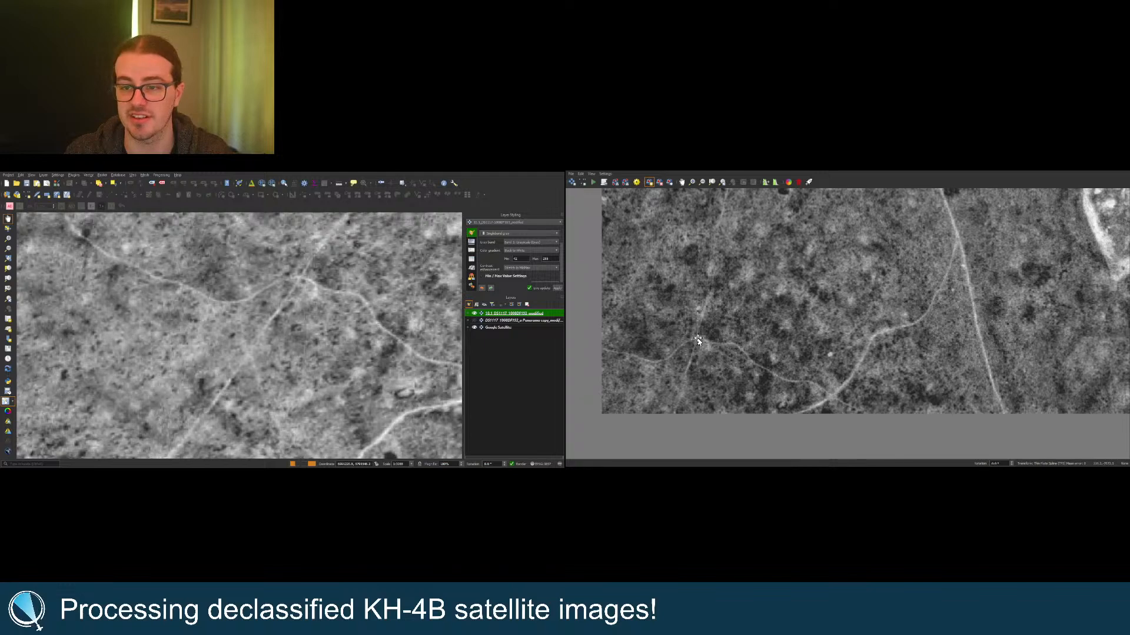
pyautogui.click(700, 343)
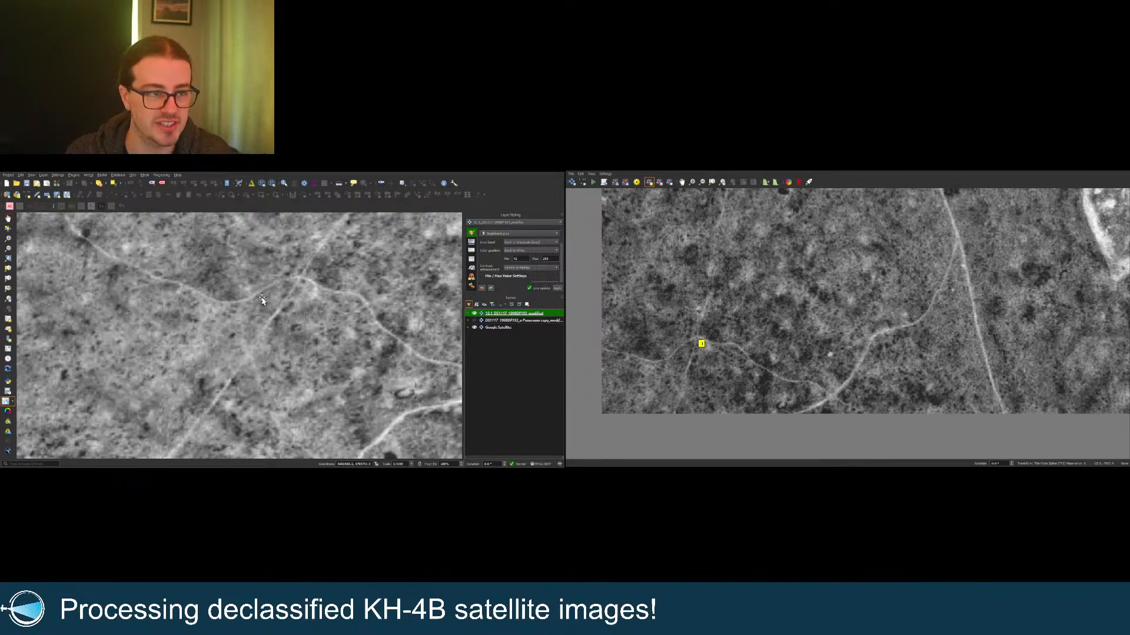
pyautogui.click(301, 281)
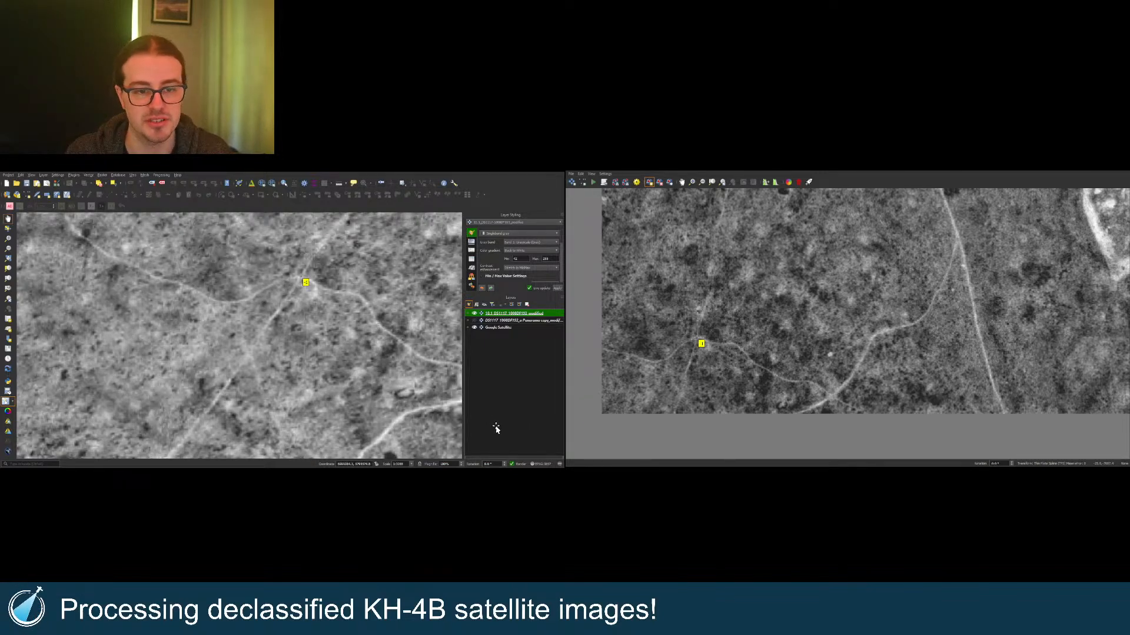
# Step: Add a ground control point at the track junction on the scan's lower edge and match it to the same junction on the reference map
pyautogui.scroll(-3, 410, 386)
pyautogui.scroll(2, 410, 386)
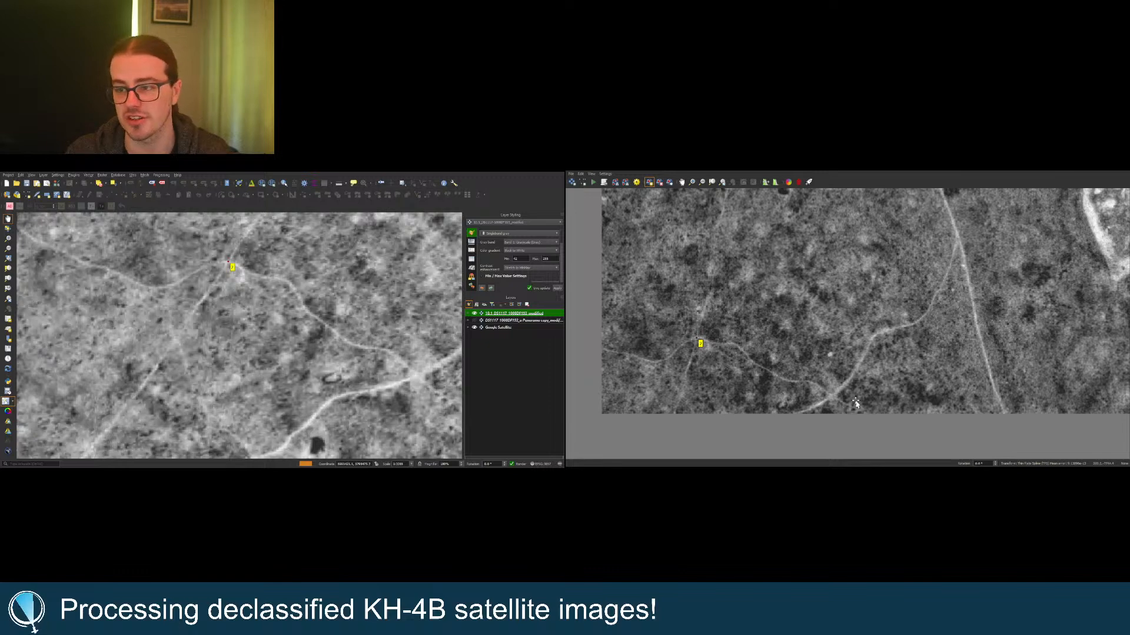
pyautogui.click(827, 400)
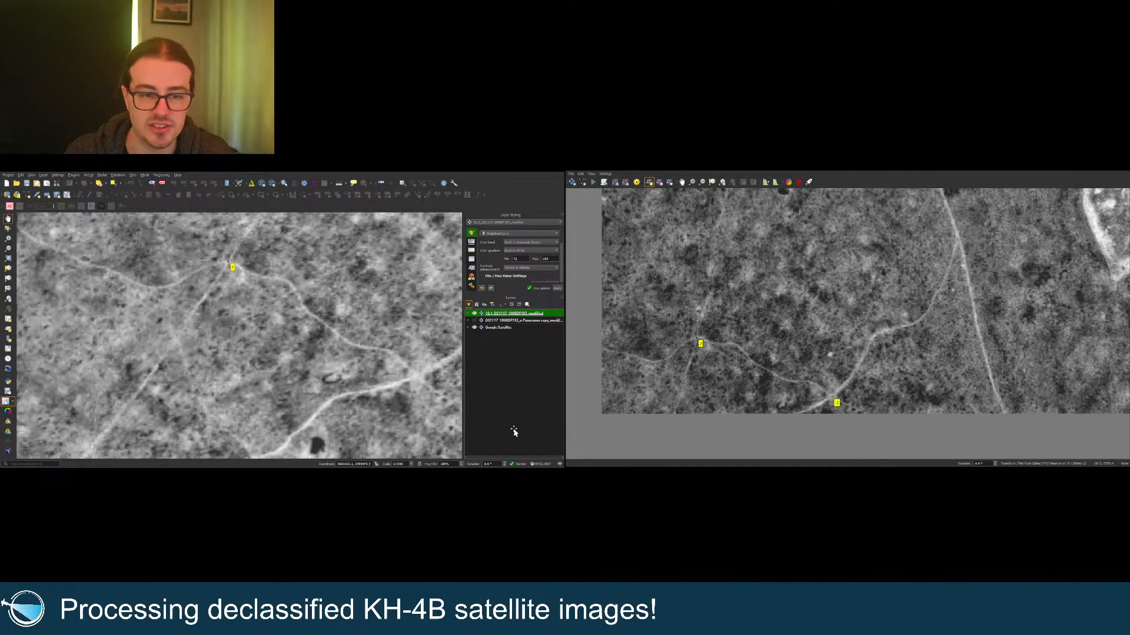
pyautogui.click(417, 377)
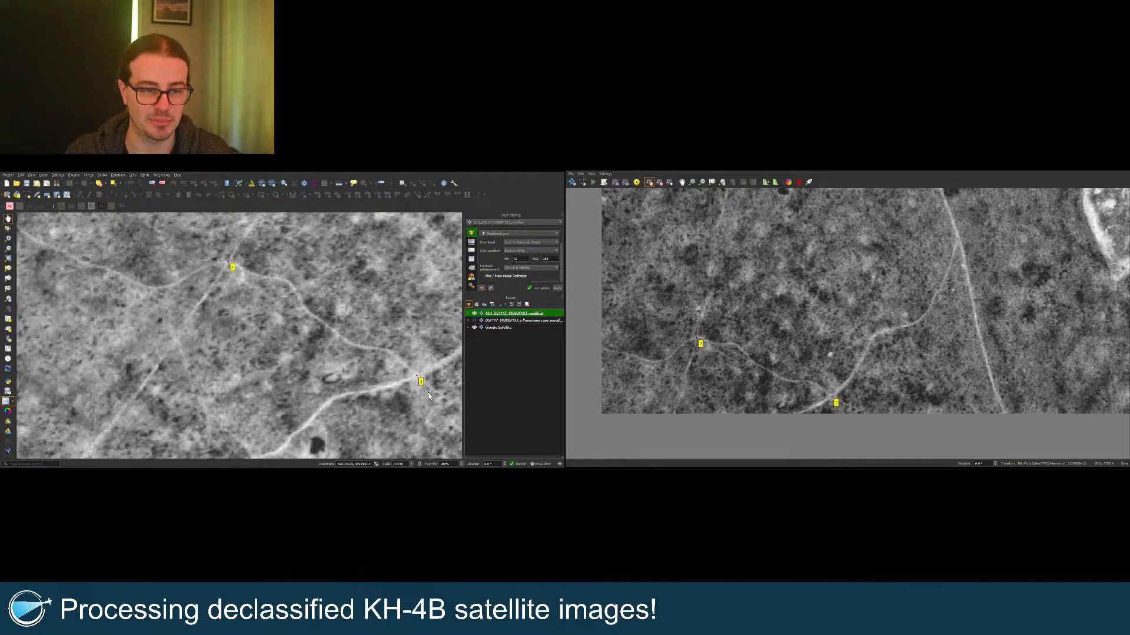
# Step: Add a ground control point on the narrow white shoreline bend above the salt pan and match it on the reference map
pyautogui.scroll(-4, 427, 396)
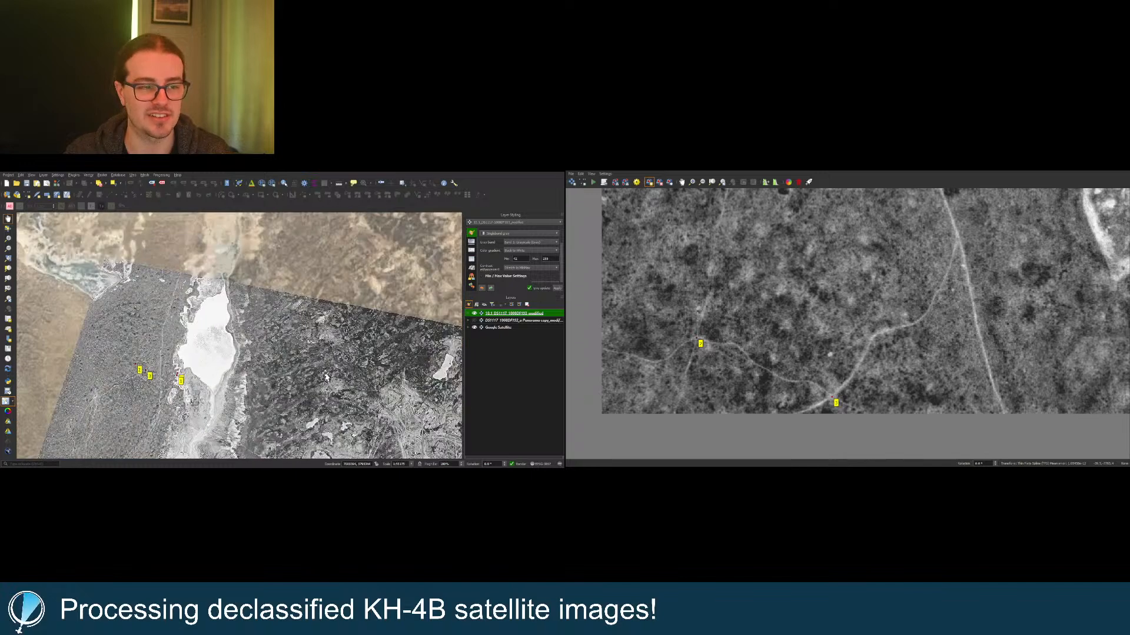
pyautogui.scroll(-3, 797, 412)
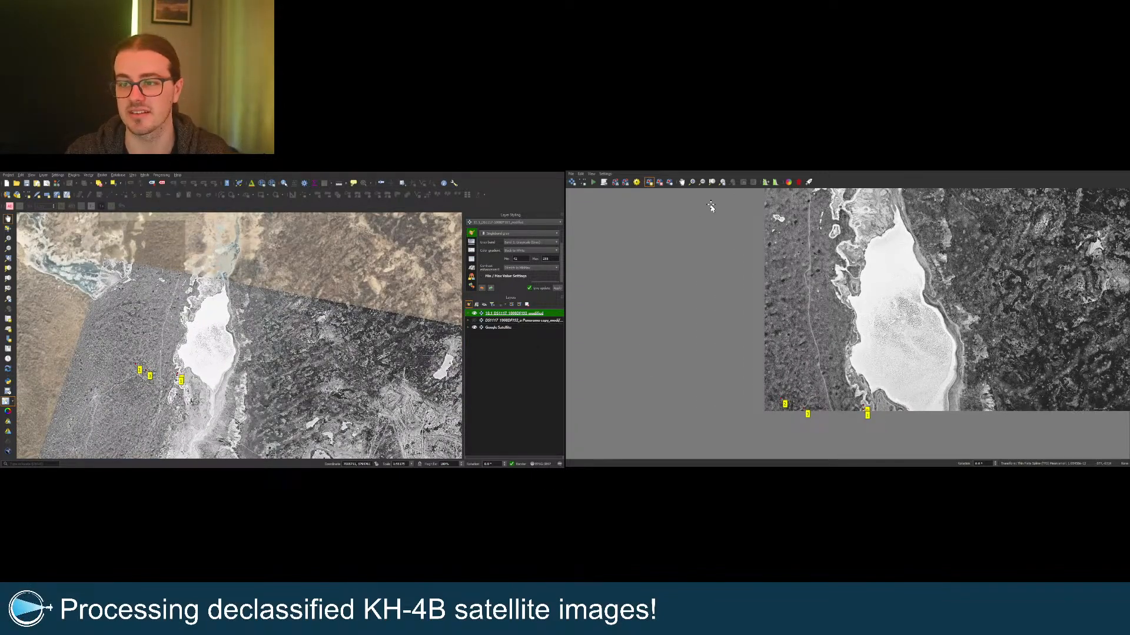
pyautogui.click(681, 182)
pyautogui.moveTo(809, 298); pyautogui.dragTo(726, 305)
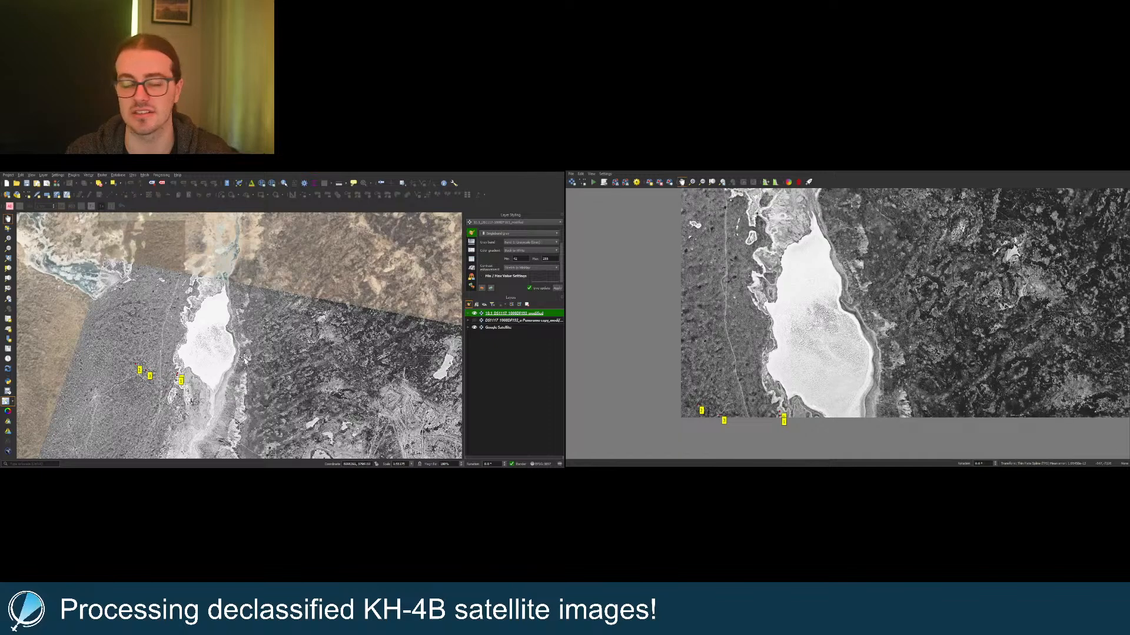
pyautogui.scroll(4, 246, 360)
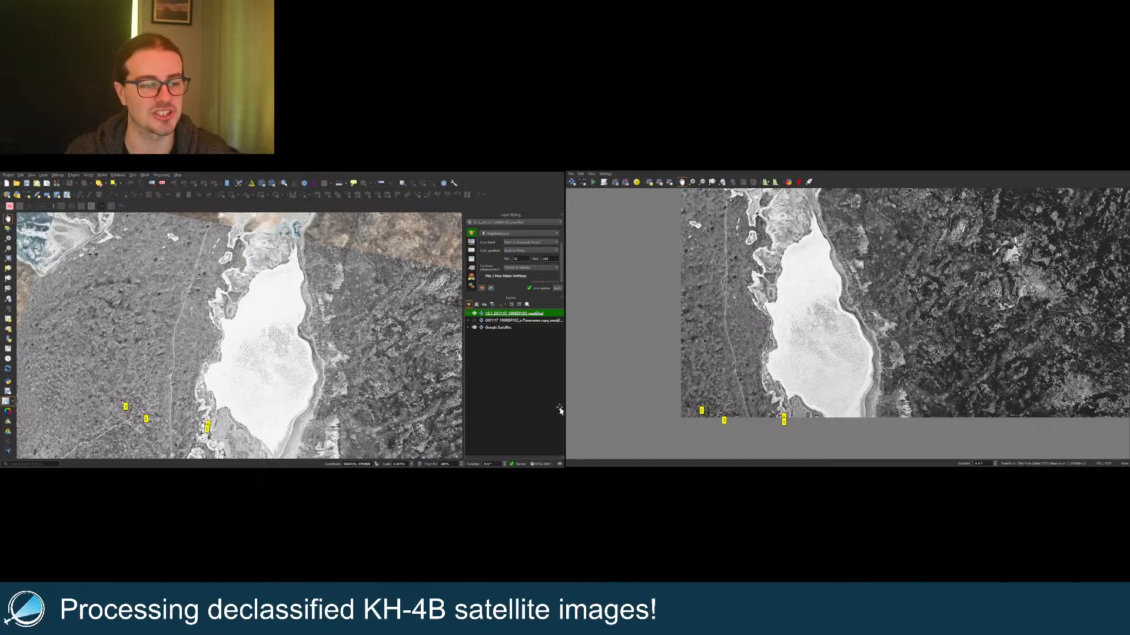
pyautogui.scroll(-1, 783, 373)
pyautogui.scroll(2, 784, 374)
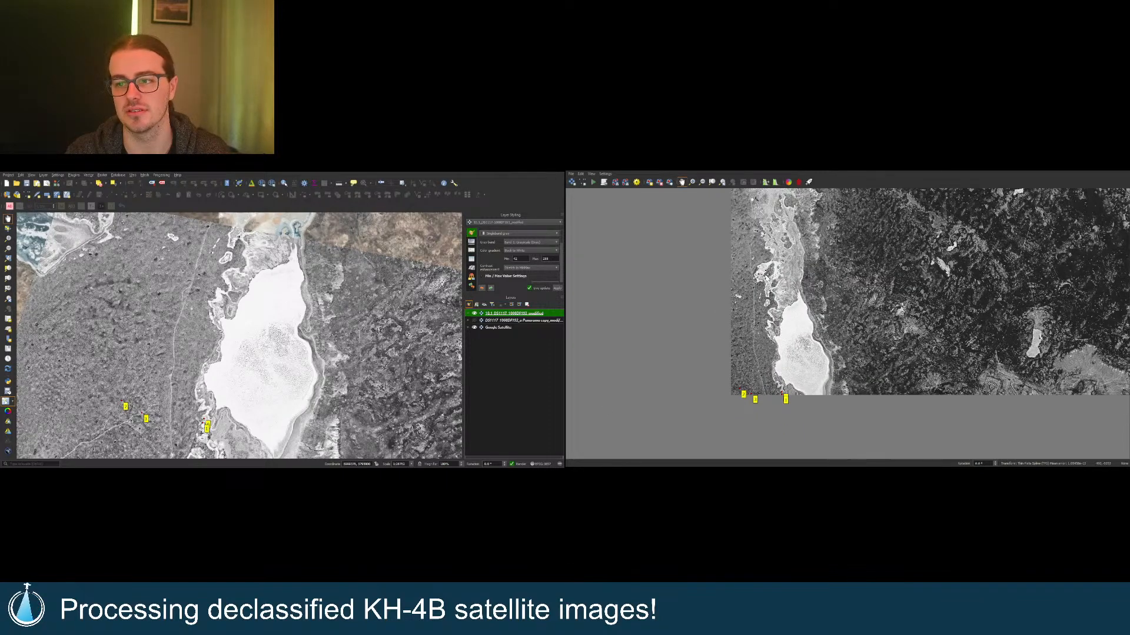
pyautogui.moveTo(176, 268); pyautogui.dragTo(183, 329)
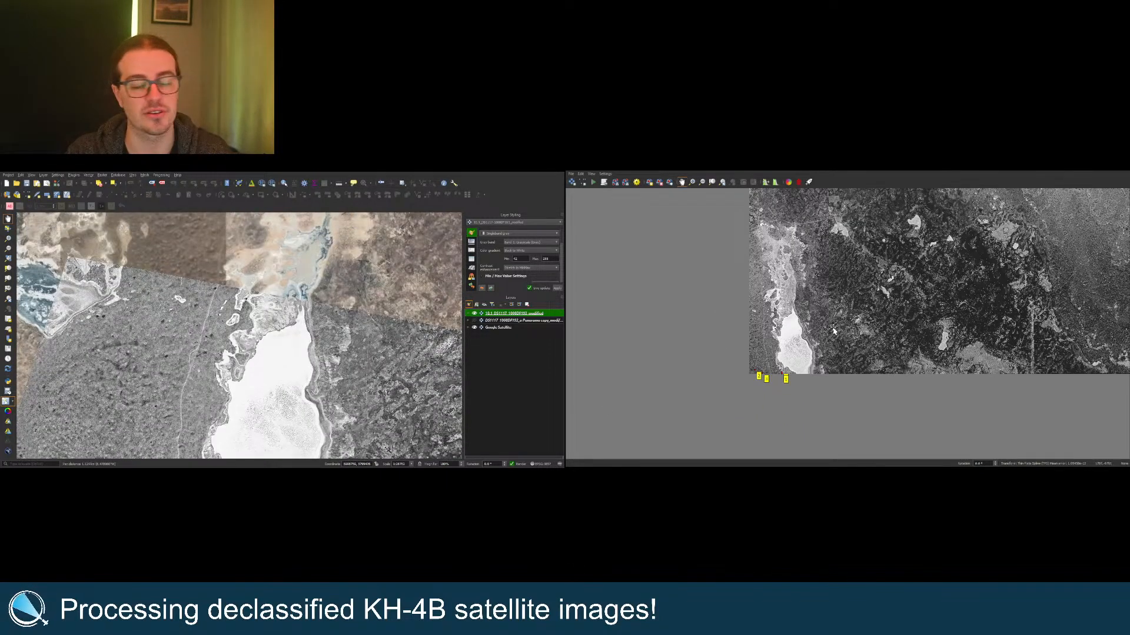
pyautogui.scroll(3, 775, 335)
pyautogui.scroll(-2, 766, 248)
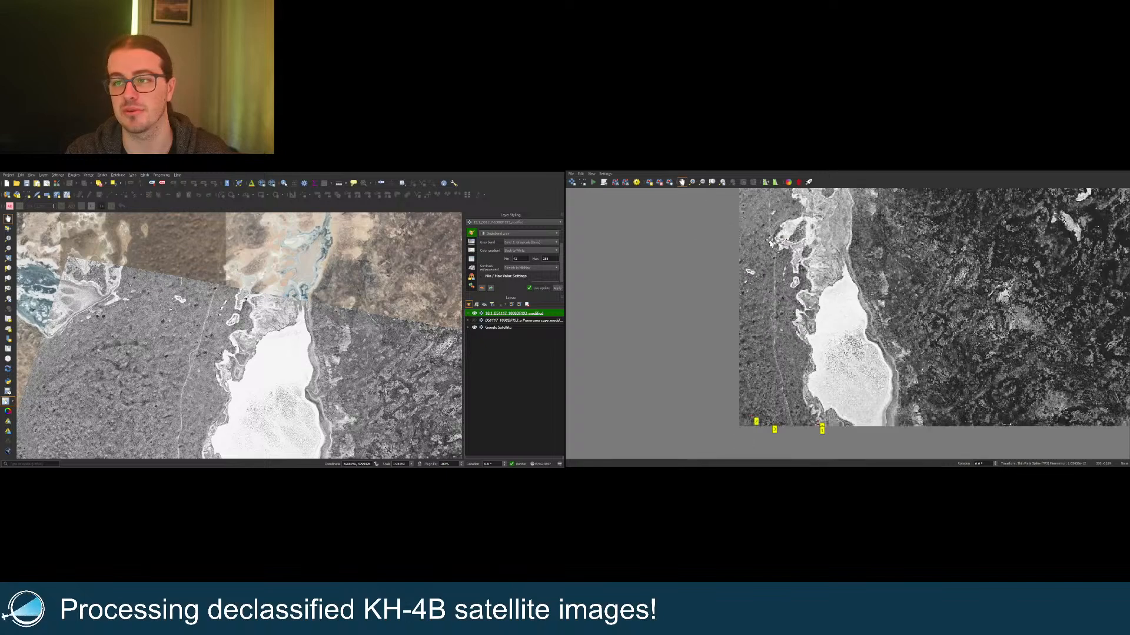
pyautogui.scroll(2, 771, 244)
pyautogui.scroll(3, 233, 313)
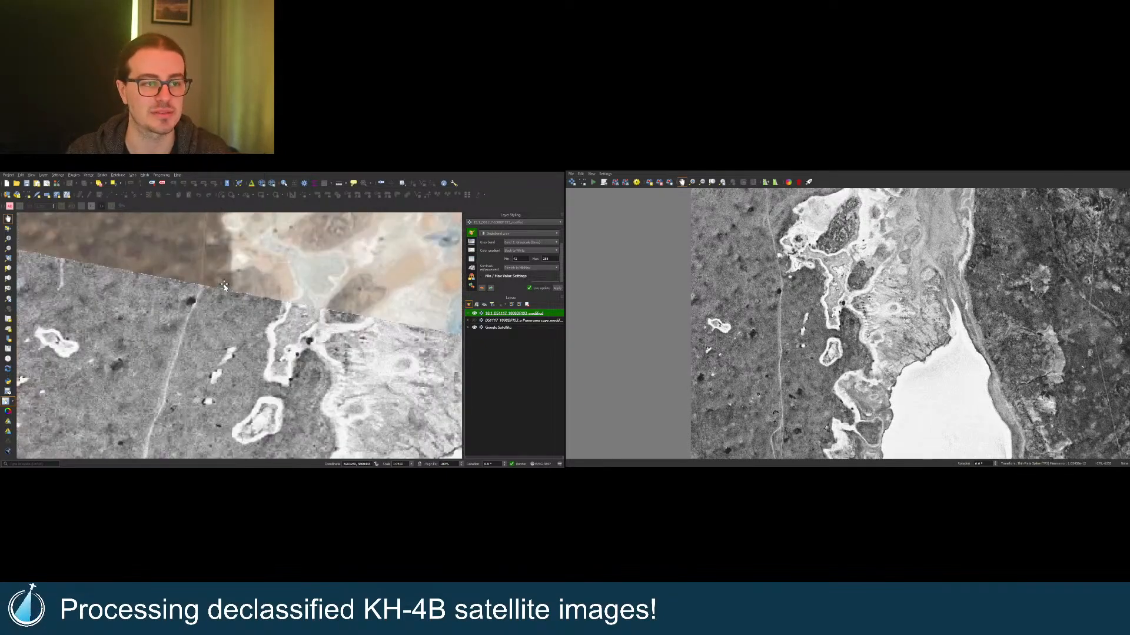
pyautogui.scroll(3, 817, 294)
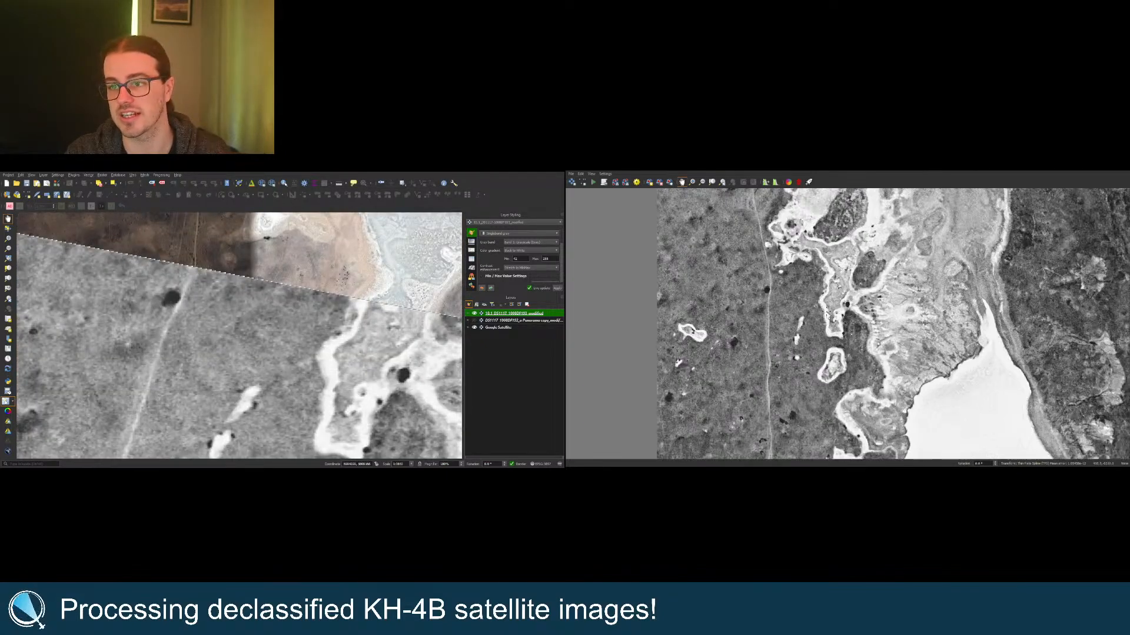
pyautogui.scroll(-1, 290, 339)
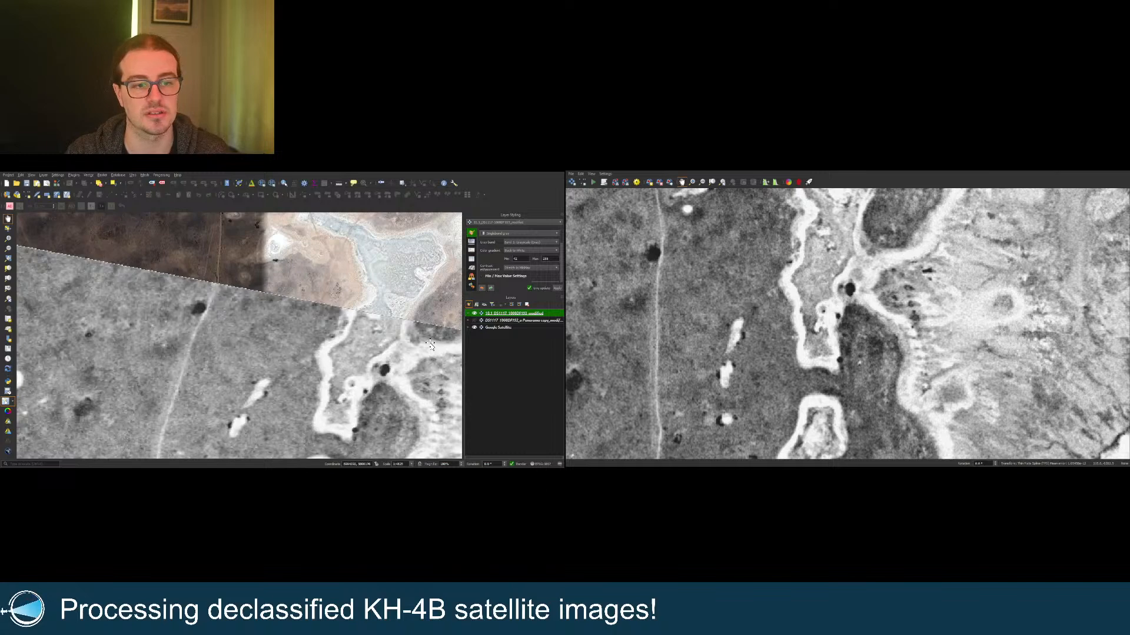
pyautogui.scroll(3, 430, 346)
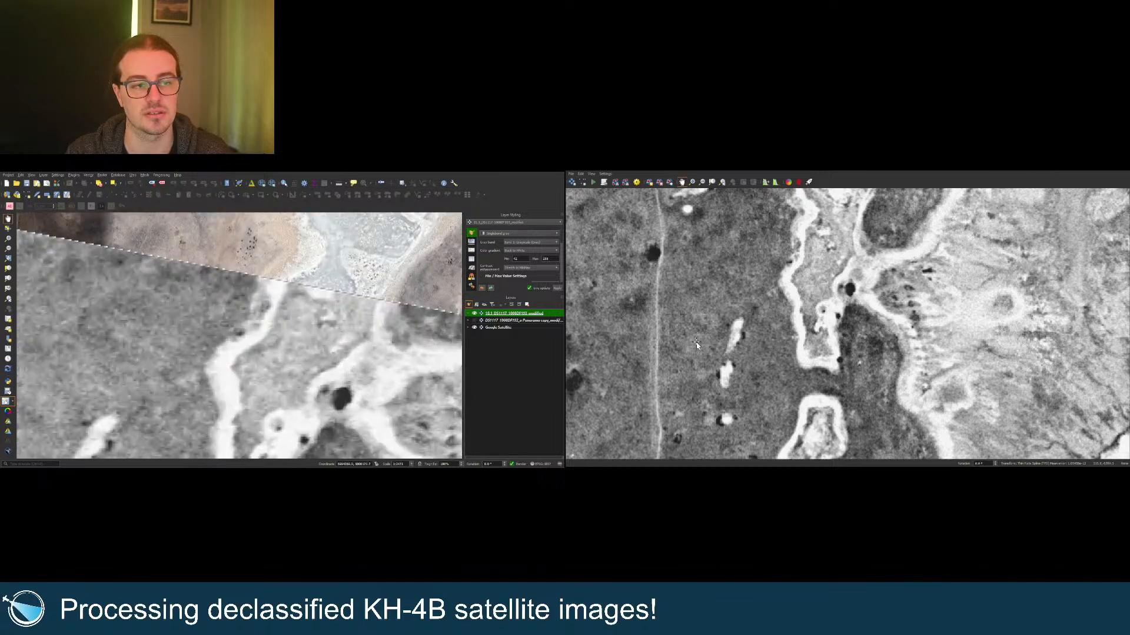
pyautogui.click(790, 262)
pyautogui.click(649, 183)
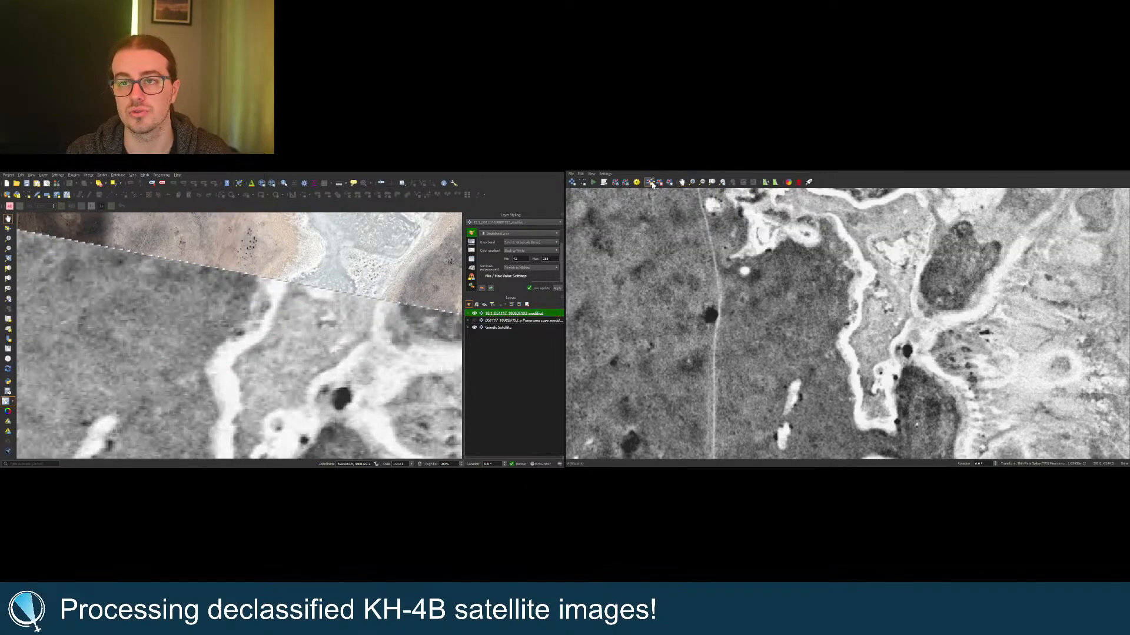
pyautogui.click(844, 326)
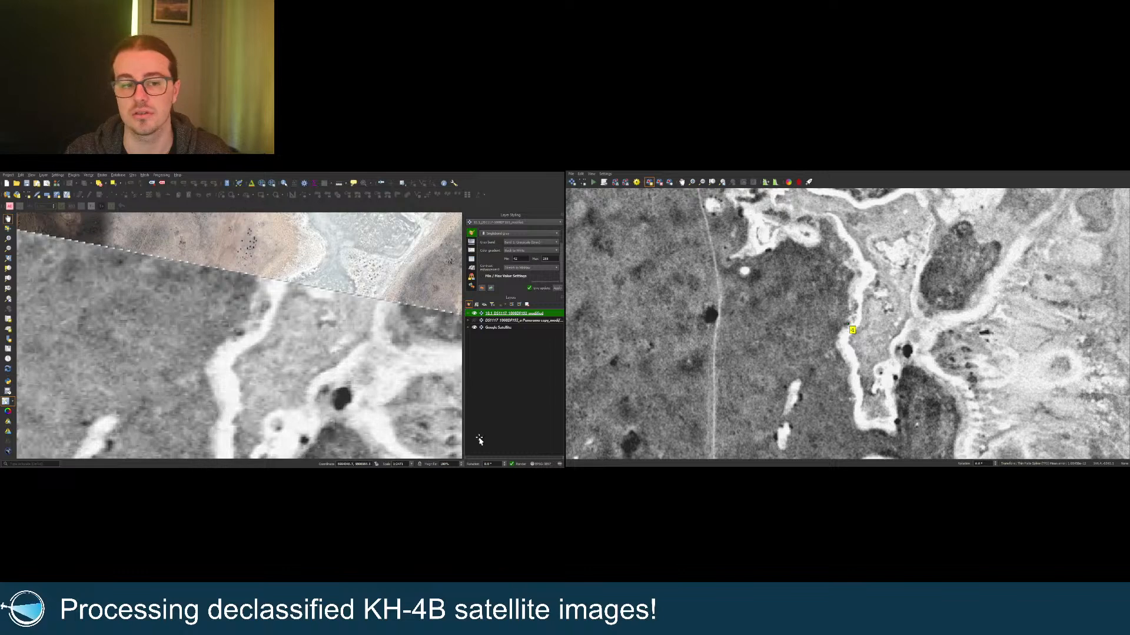
pyautogui.click(239, 334)
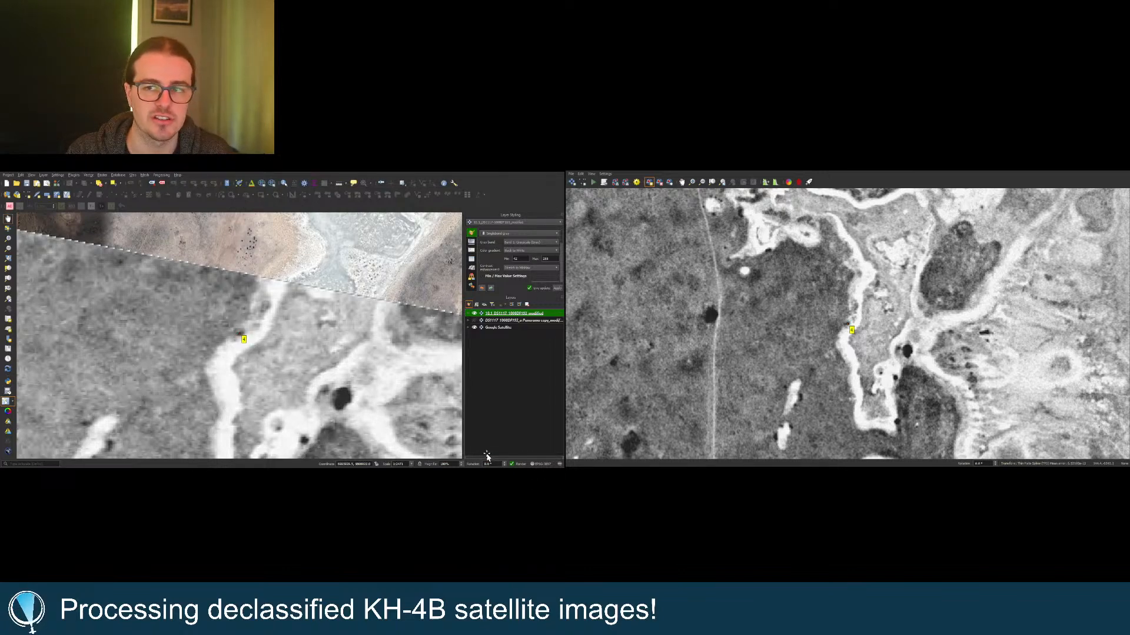
# Step: Add a ground control point on the small bright patch at the scan's left edge and match it on the reference map
pyautogui.scroll(-2, 998, 352)
pyautogui.scroll(-4, 424, 359)
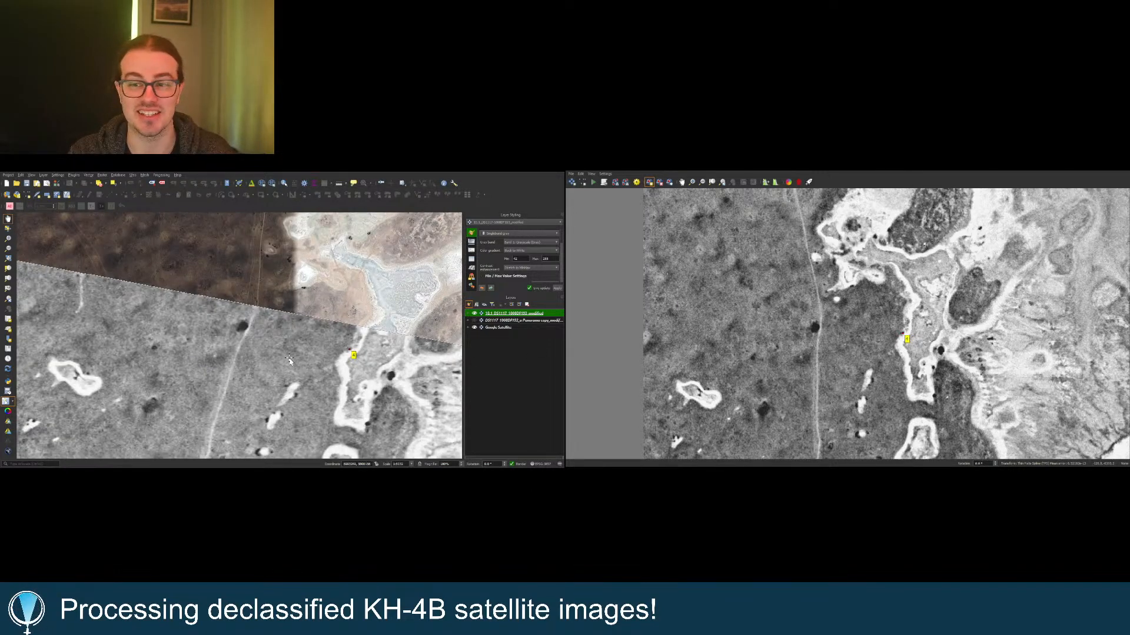
pyautogui.scroll(-1, 340, 362)
pyautogui.scroll(4, 191, 329)
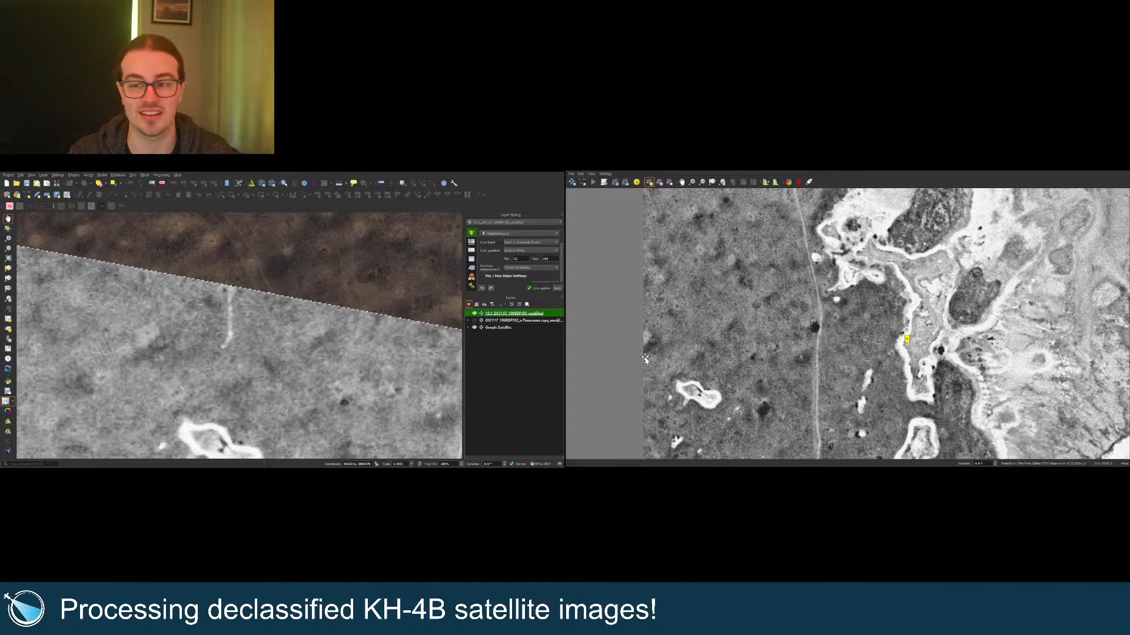
pyautogui.scroll(3, 641, 335)
pyautogui.click(666, 346)
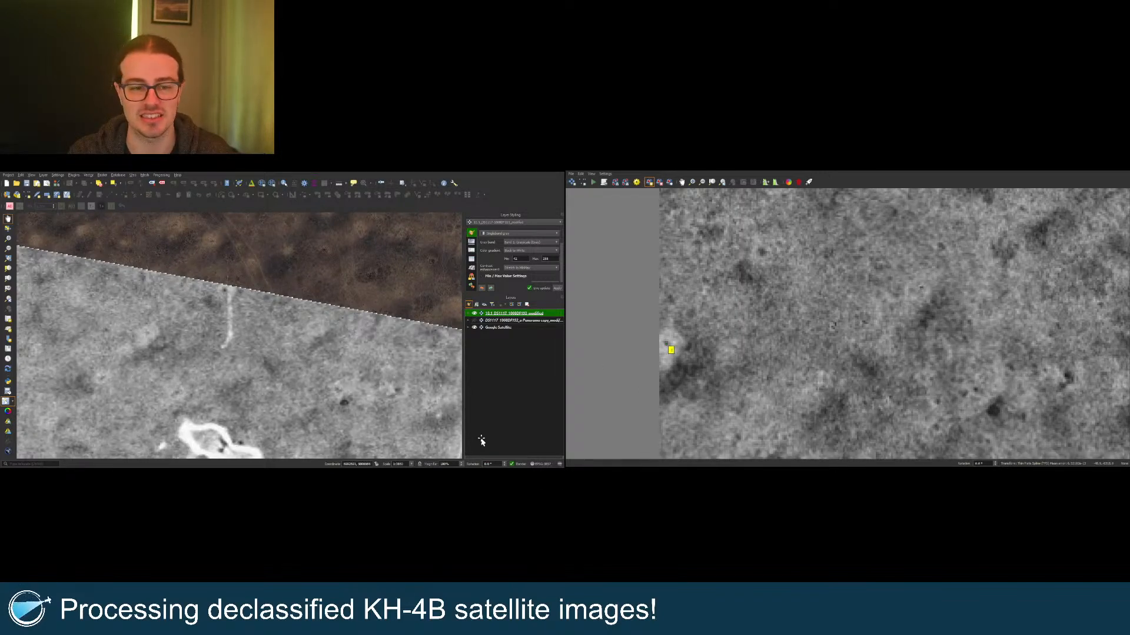
pyautogui.click(150, 334)
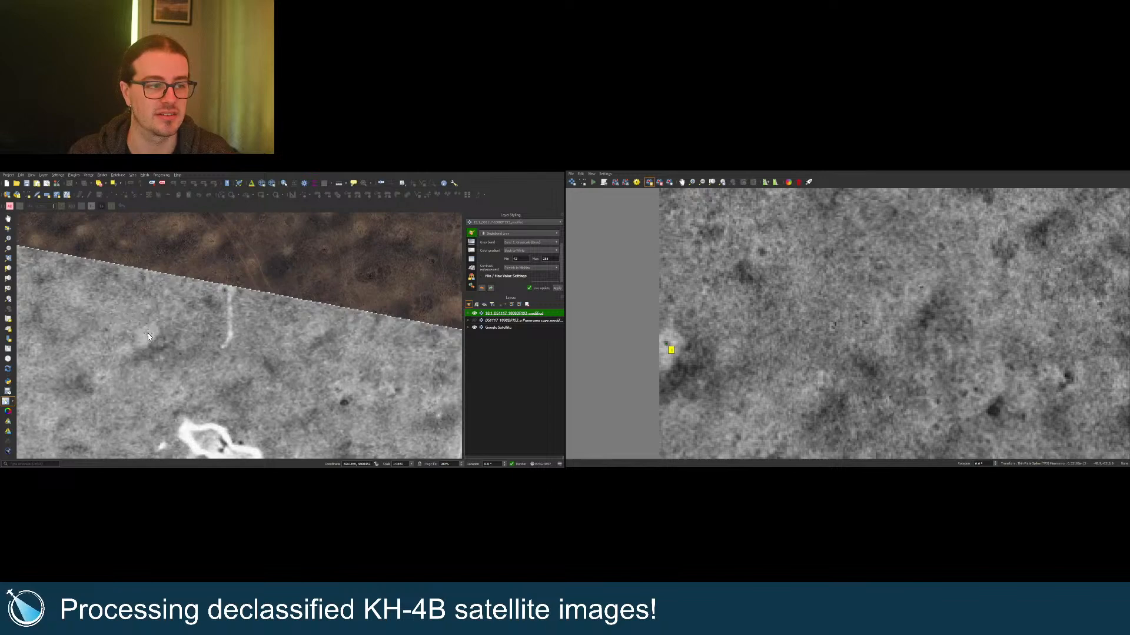
pyautogui.click(486, 456)
# Step: Compare the lower right corner of the full image strip with the eastern end of the reference layer for matching features
pyautogui.scroll(-4, 665, 336)
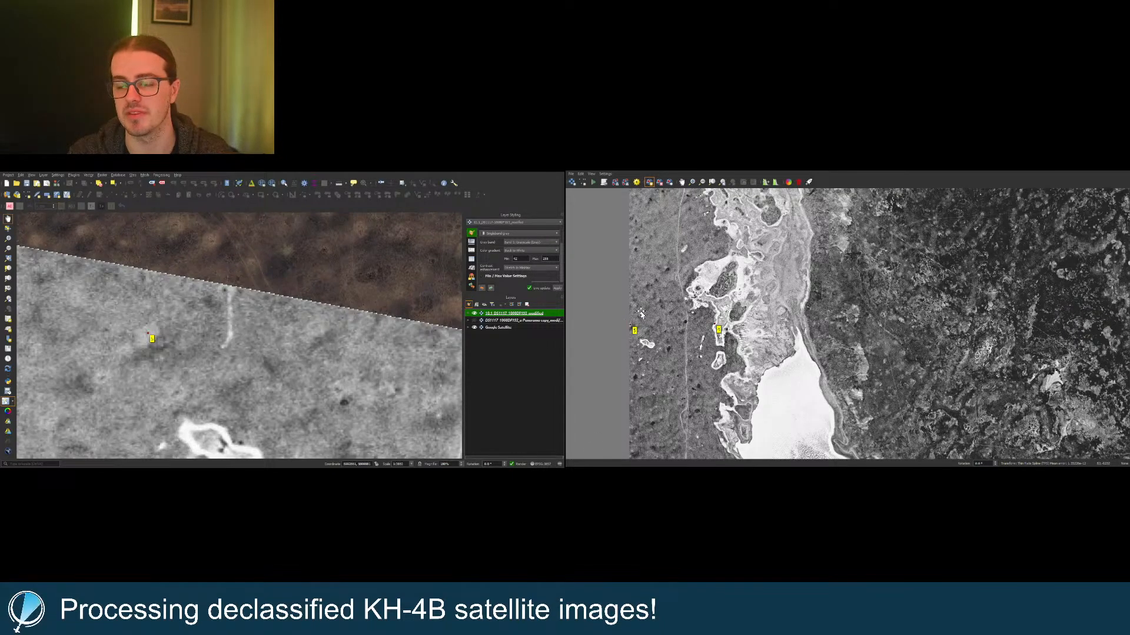
pyautogui.click(712, 183)
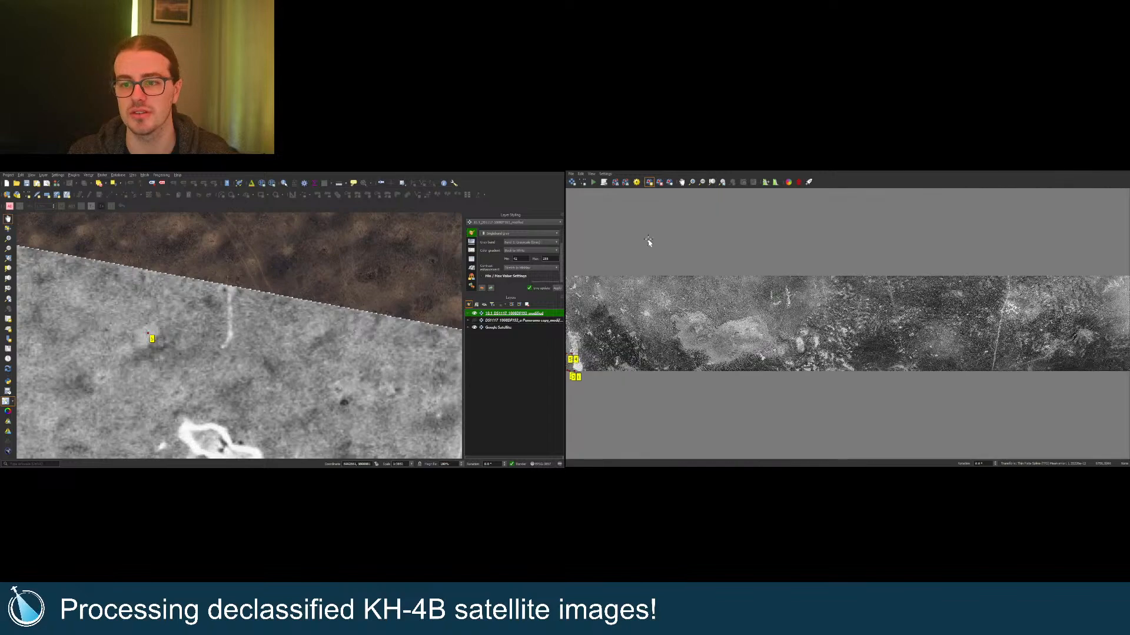
pyautogui.scroll(-7, 140, 280)
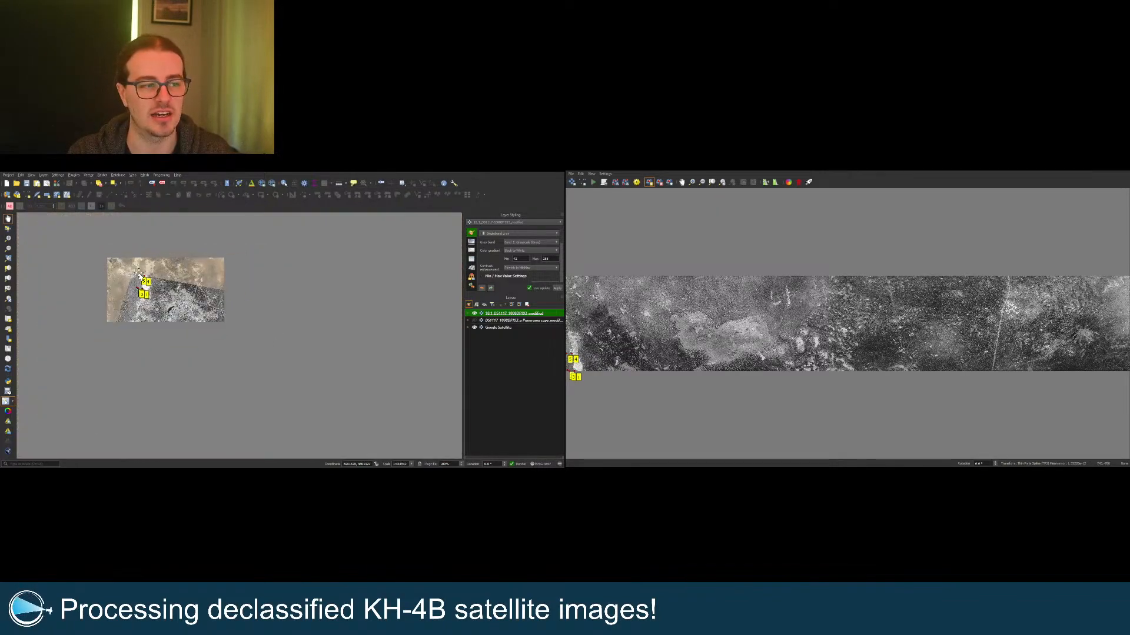
pyautogui.scroll(4, 300, 320)
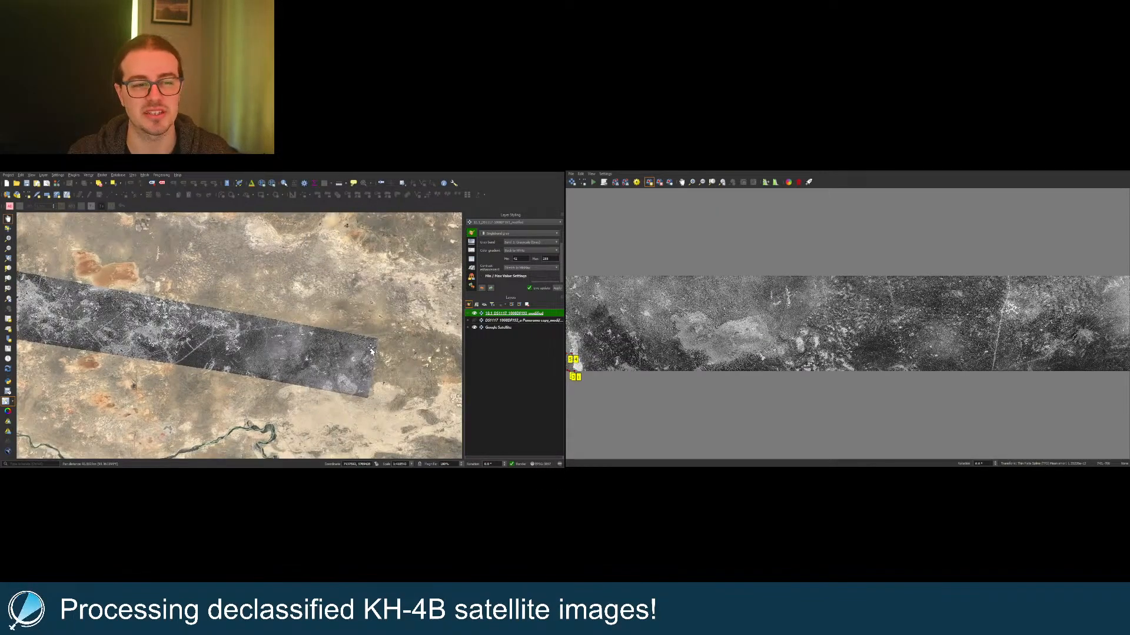
pyautogui.scroll(2, 388, 357)
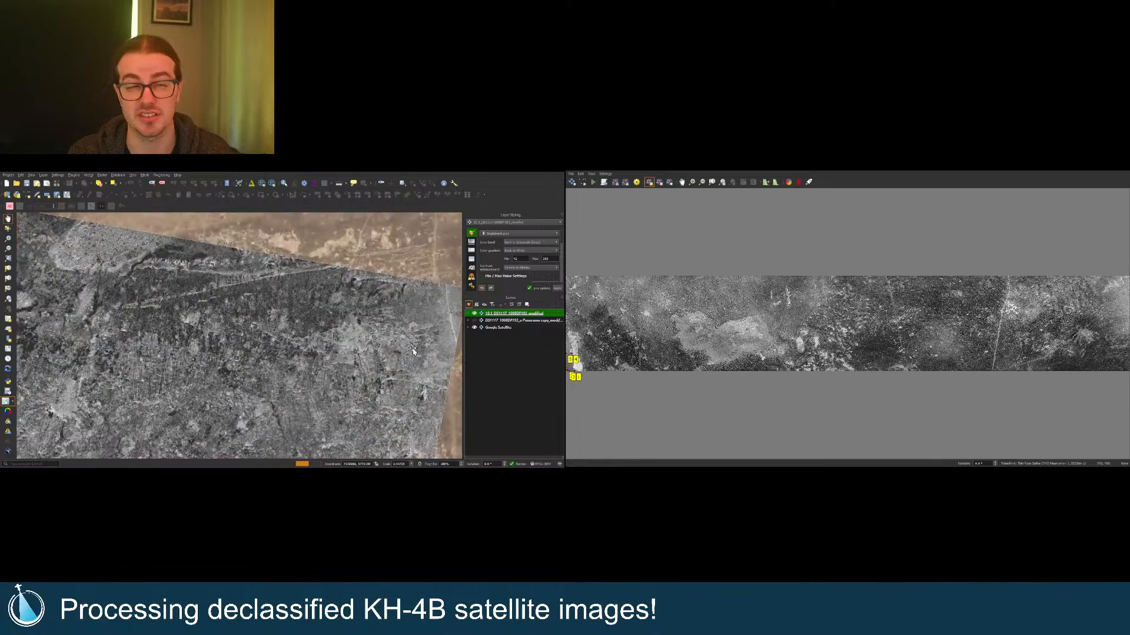
pyautogui.scroll(-3, 803, 368)
pyautogui.scroll(3, 974, 372)
pyautogui.scroll(3, 610, 352)
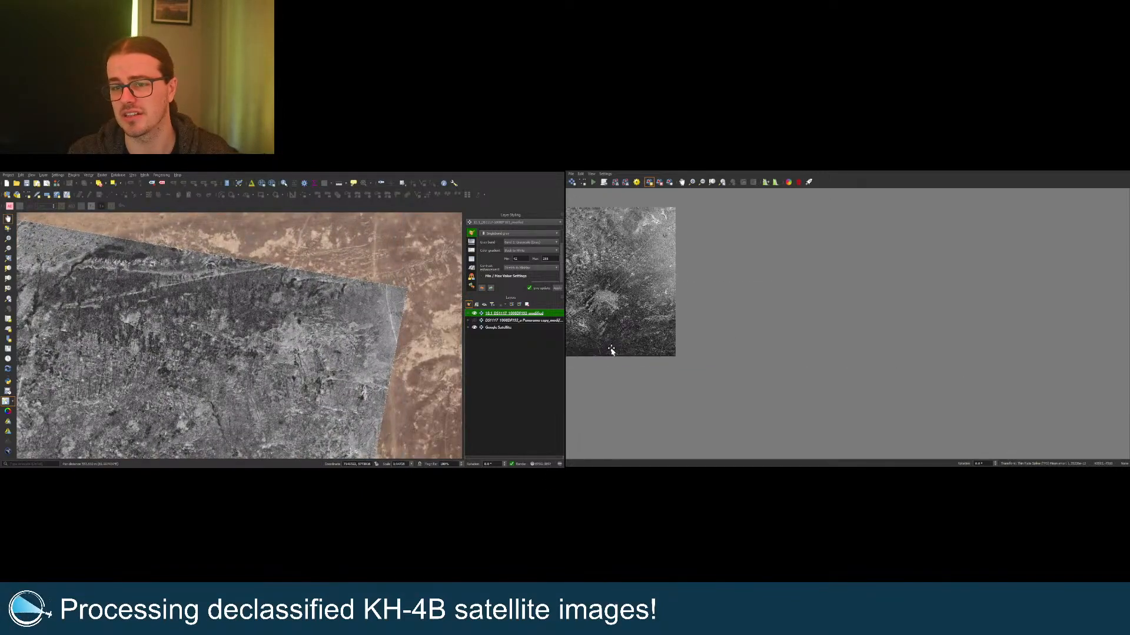
pyautogui.scroll(-2, 881, 355)
pyautogui.scroll(2, 830, 342)
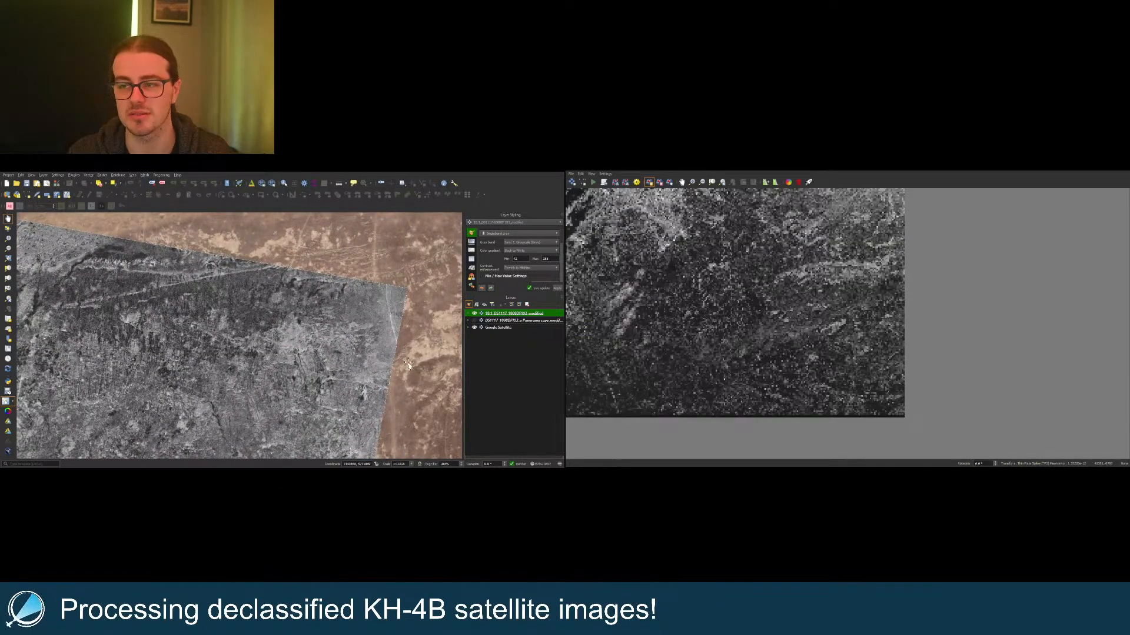
pyautogui.scroll(-5, 959, 371)
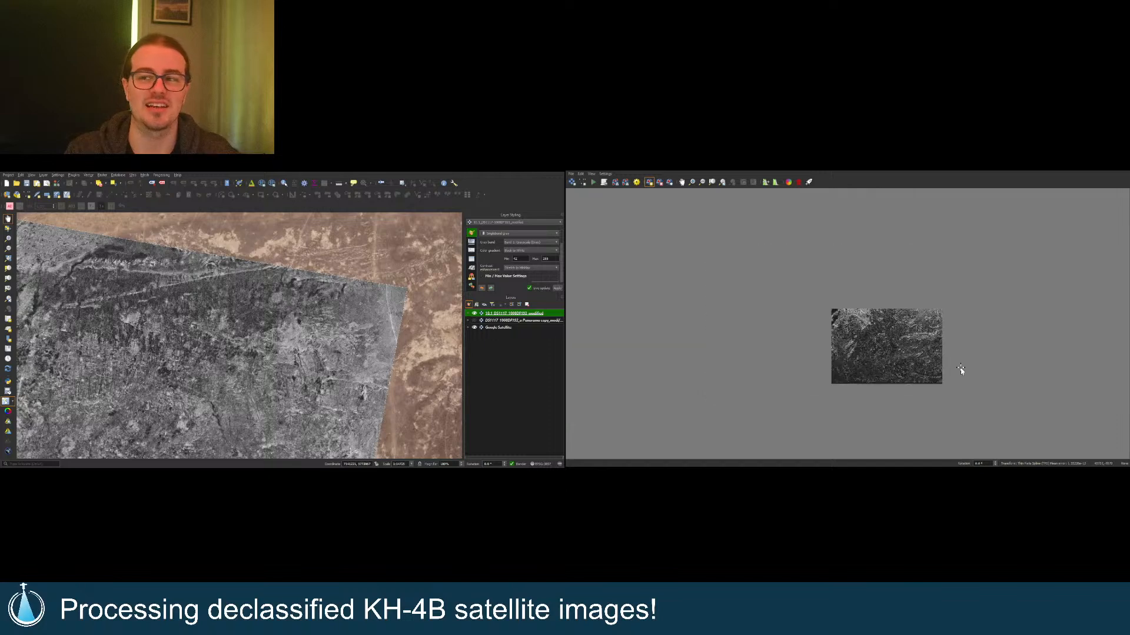
pyautogui.scroll(2, 935, 359)
pyautogui.scroll(4, 912, 342)
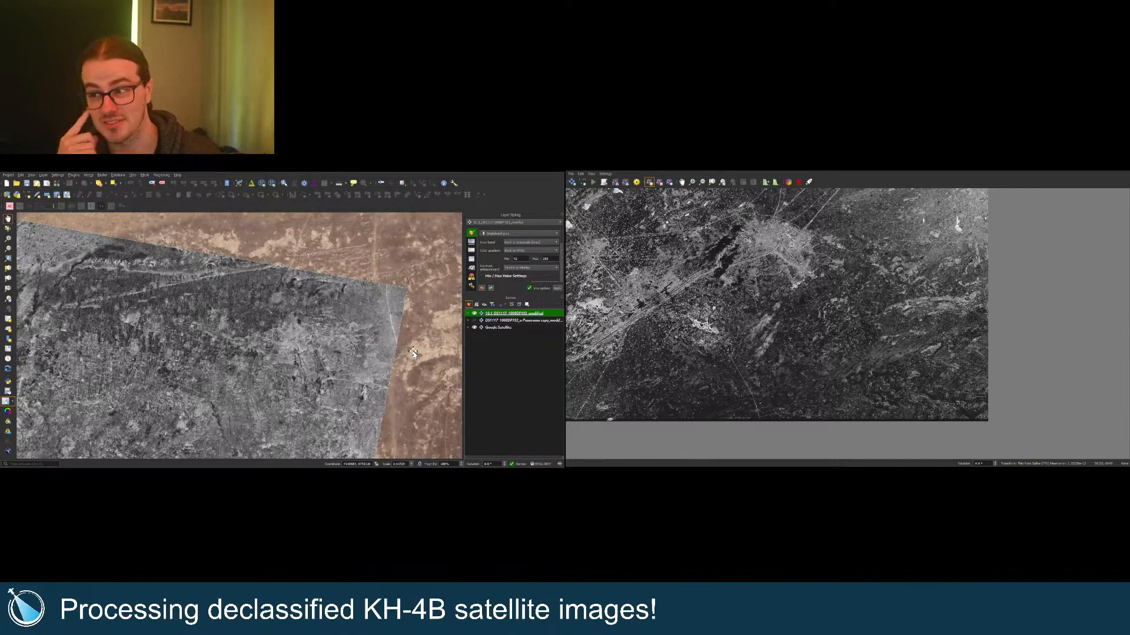
pyautogui.scroll(1, 988, 402)
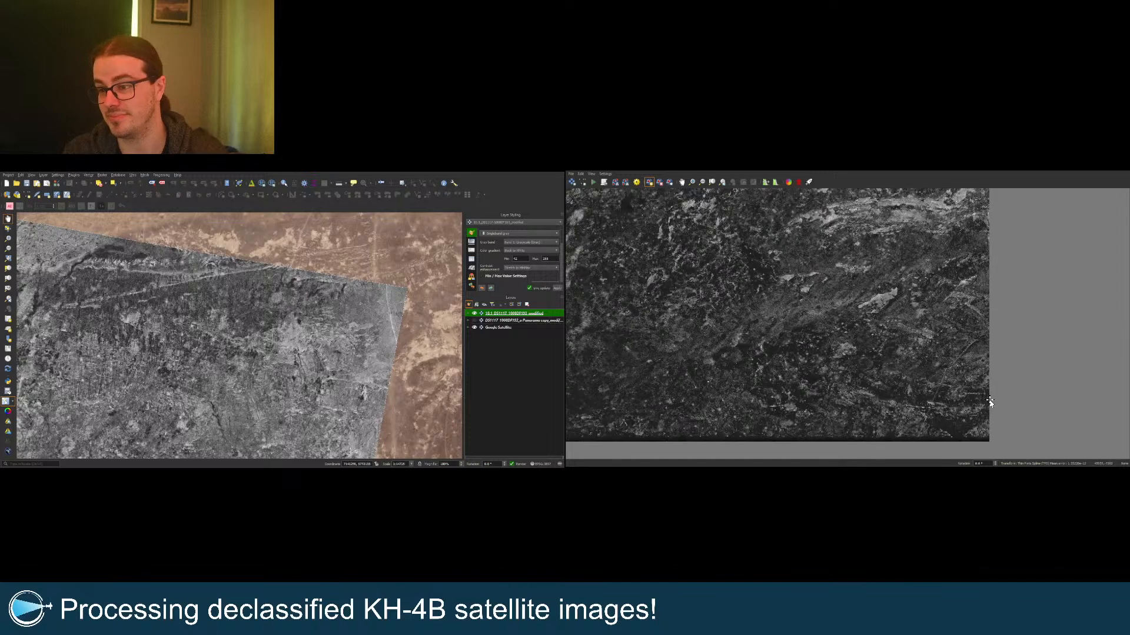
# Step: Add a ground control point on the inner line of the rectangular enclosure at the scan's lower edge and match it on the reference strip
pyautogui.scroll(-2, 379, 367)
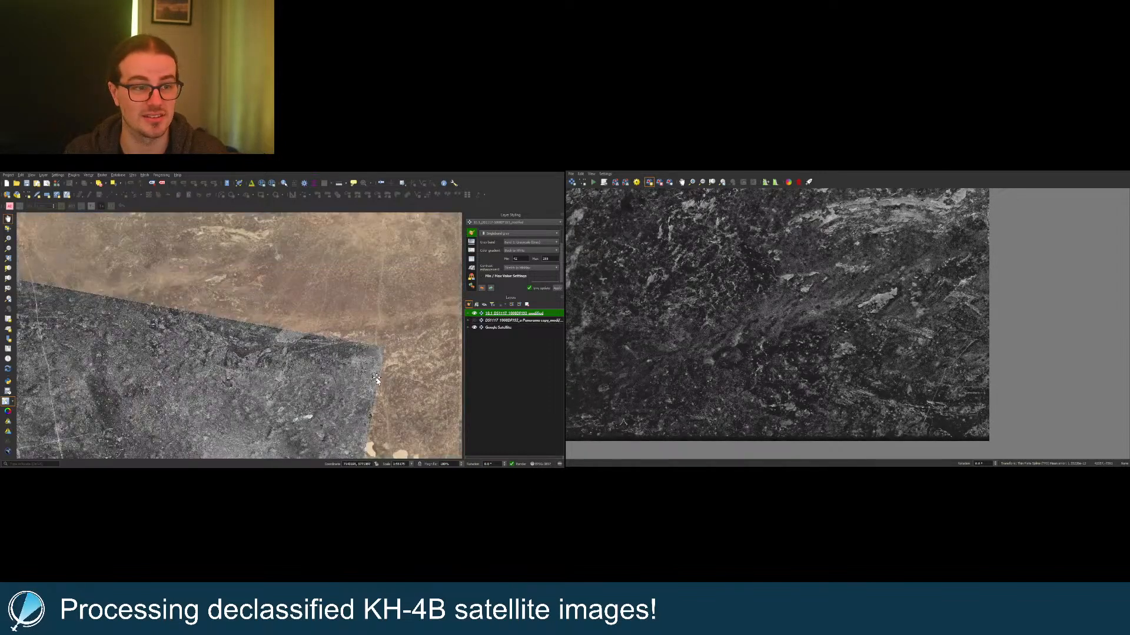
pyautogui.scroll(-2, 377, 380)
pyautogui.scroll(-2, 1040, 350)
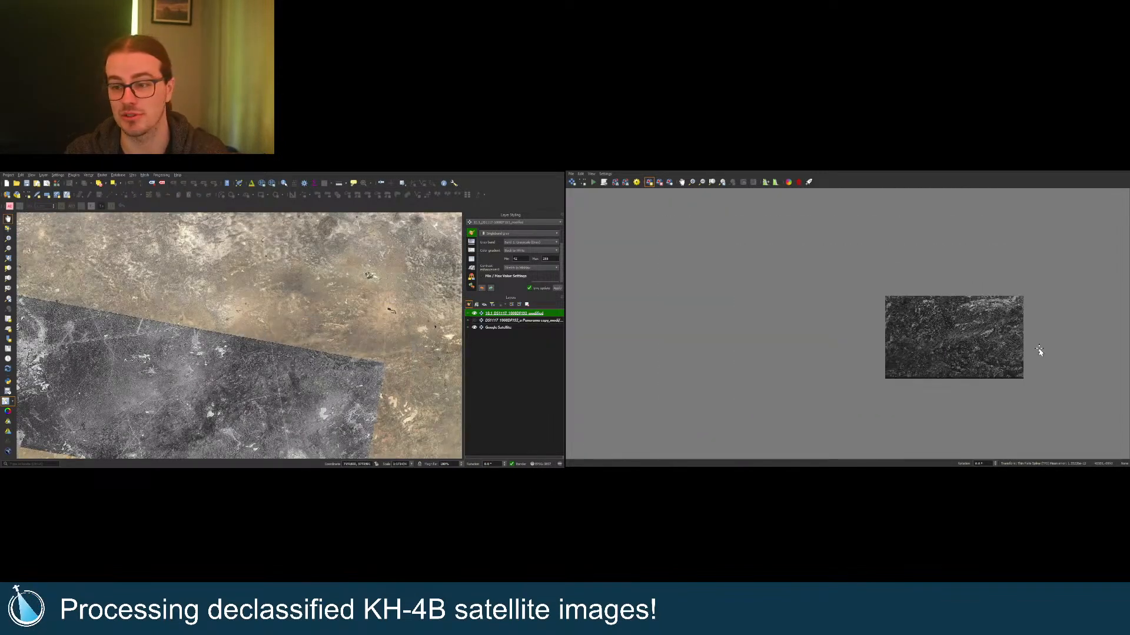
pyautogui.scroll(3, 1029, 379)
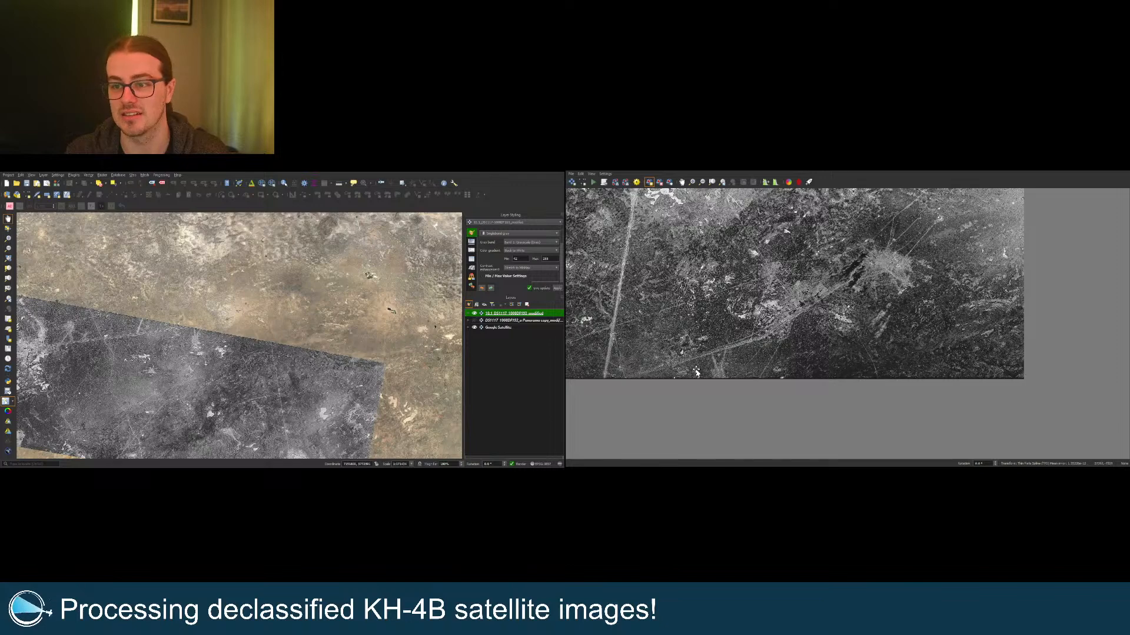
pyautogui.scroll(3, 696, 373)
pyautogui.scroll(3, 787, 377)
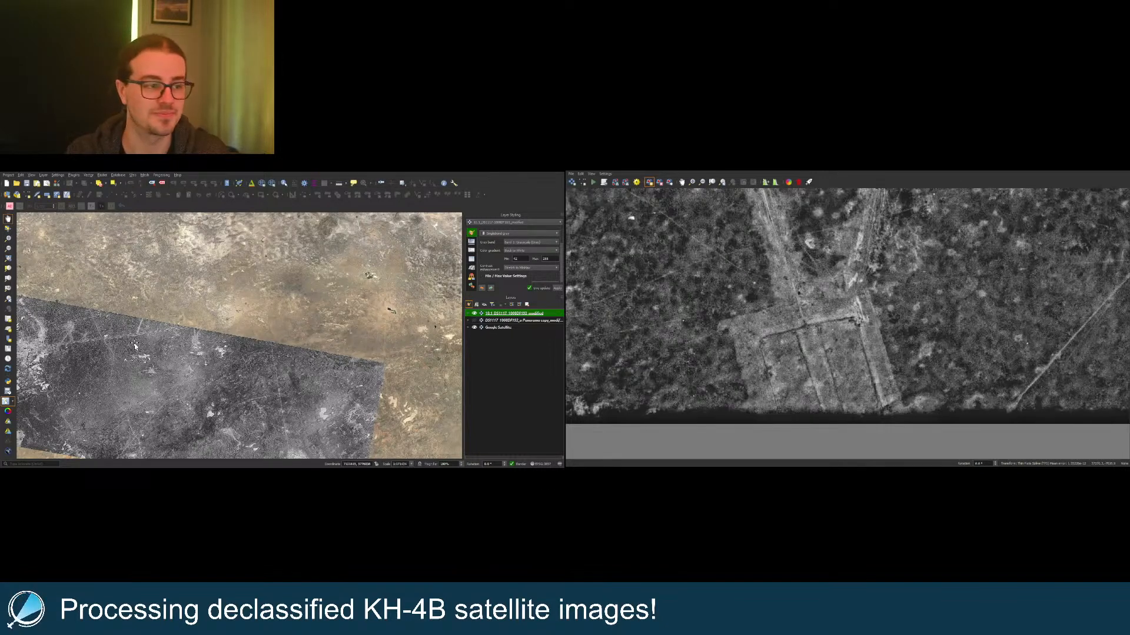
pyautogui.scroll(5, 134, 347)
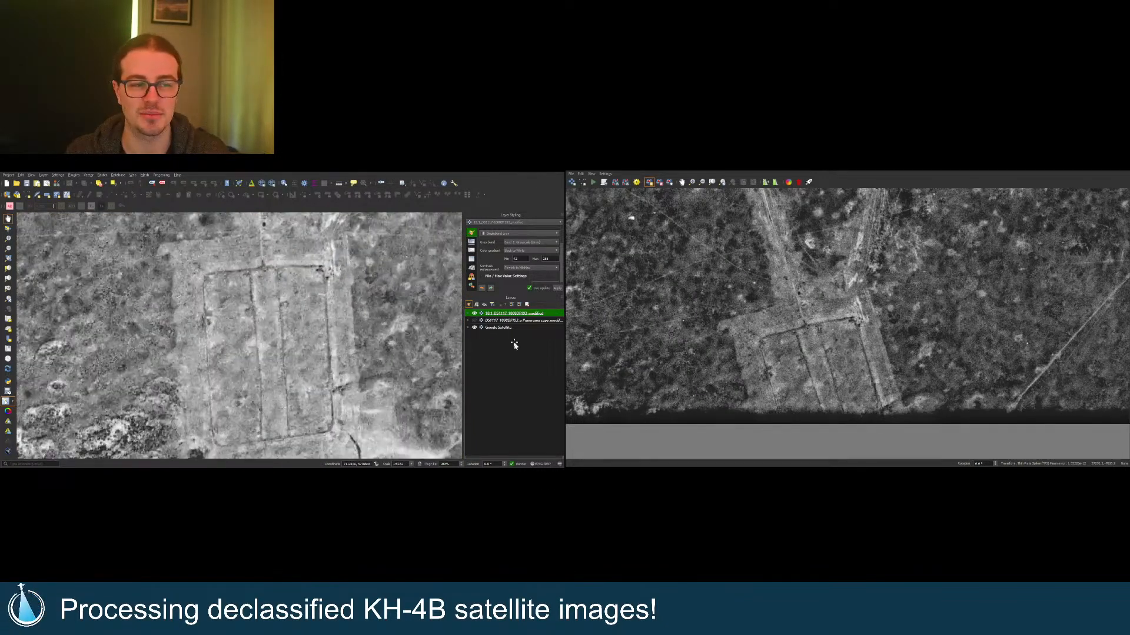
pyautogui.scroll(2, 794, 294)
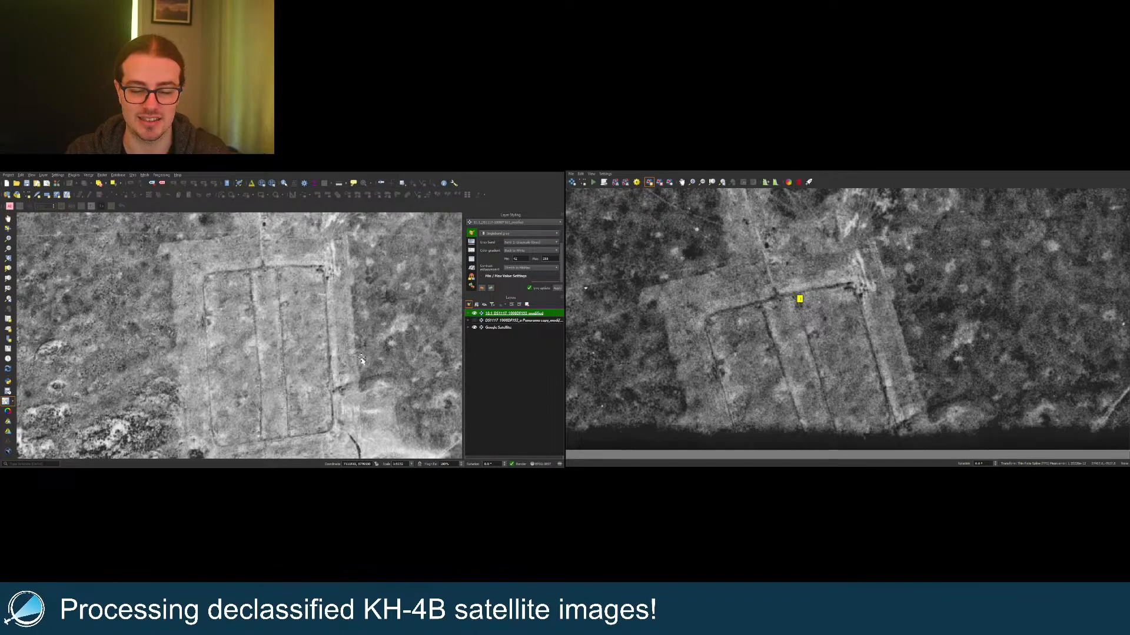
pyautogui.click(278, 270)
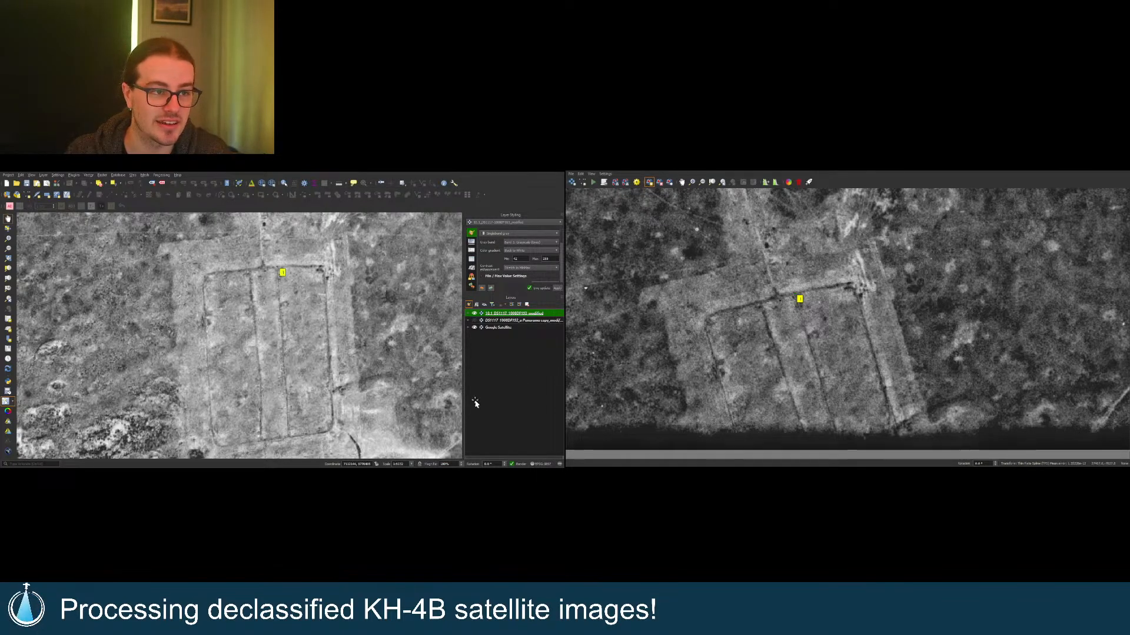
# Step: Compare the thin light track near the scan's lower edge, east of the enclosure, with the same track on the reference map
pyautogui.scroll(-2, 624, 383)
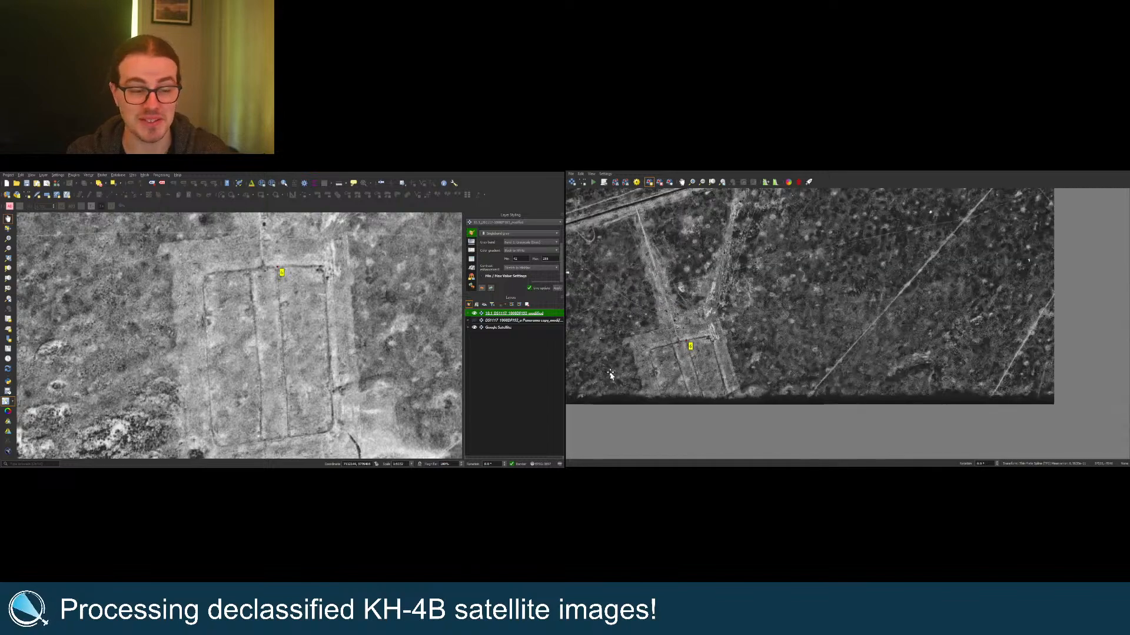
pyautogui.scroll(-2, 624, 382)
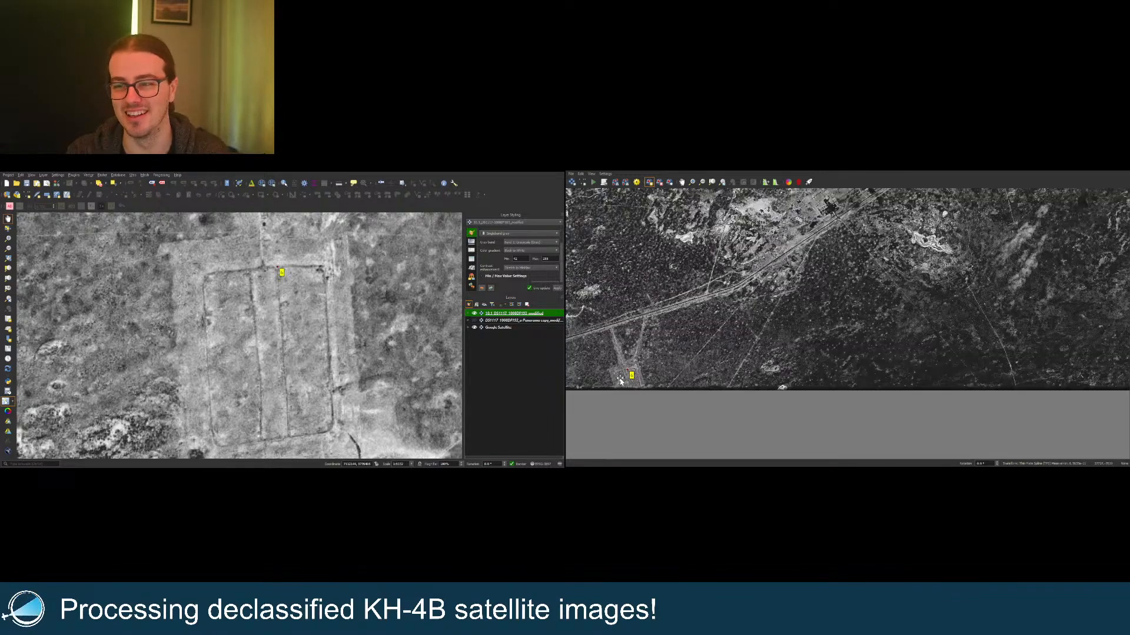
pyautogui.scroll(-2, 620, 381)
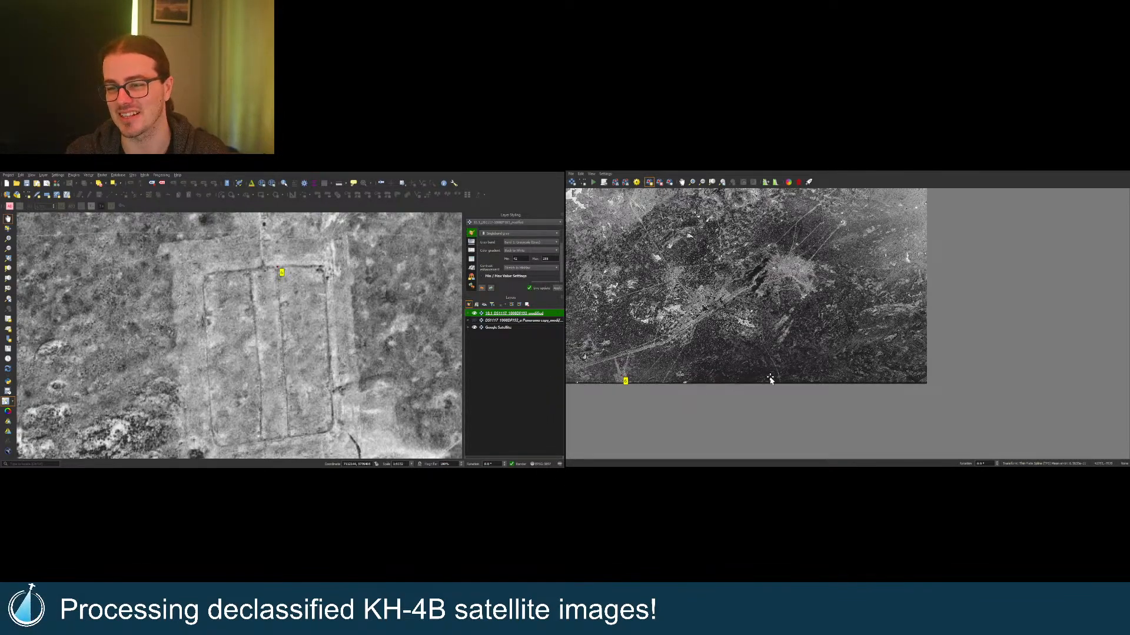
pyautogui.scroll(-7, 197, 350)
pyautogui.scroll(2, 295, 360)
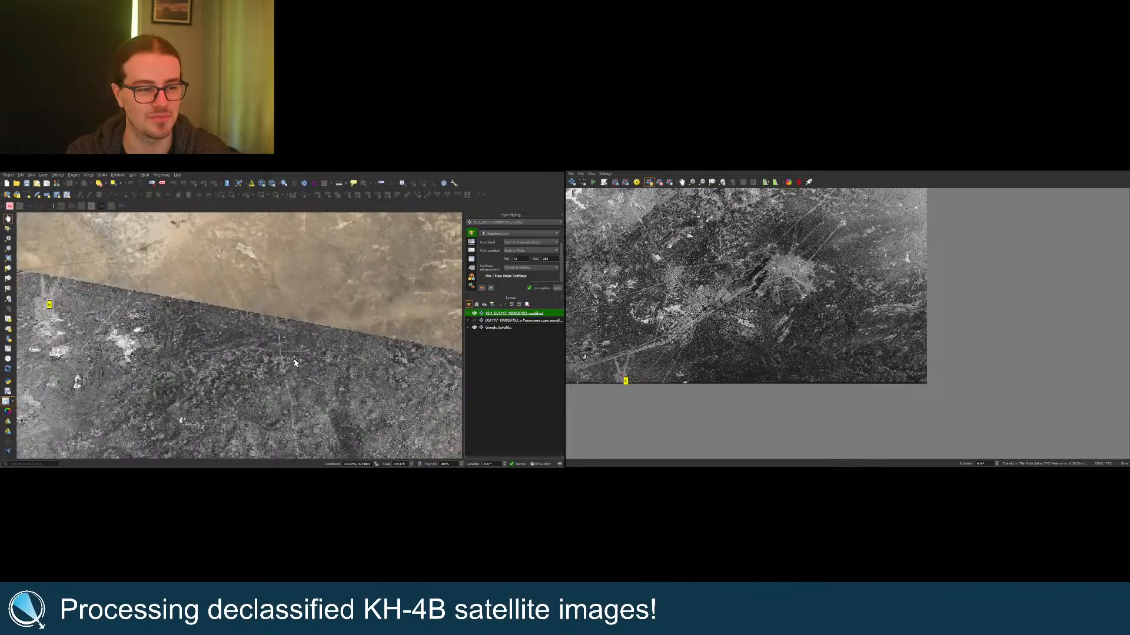
pyautogui.scroll(1, 295, 360)
pyautogui.scroll(3, 787, 382)
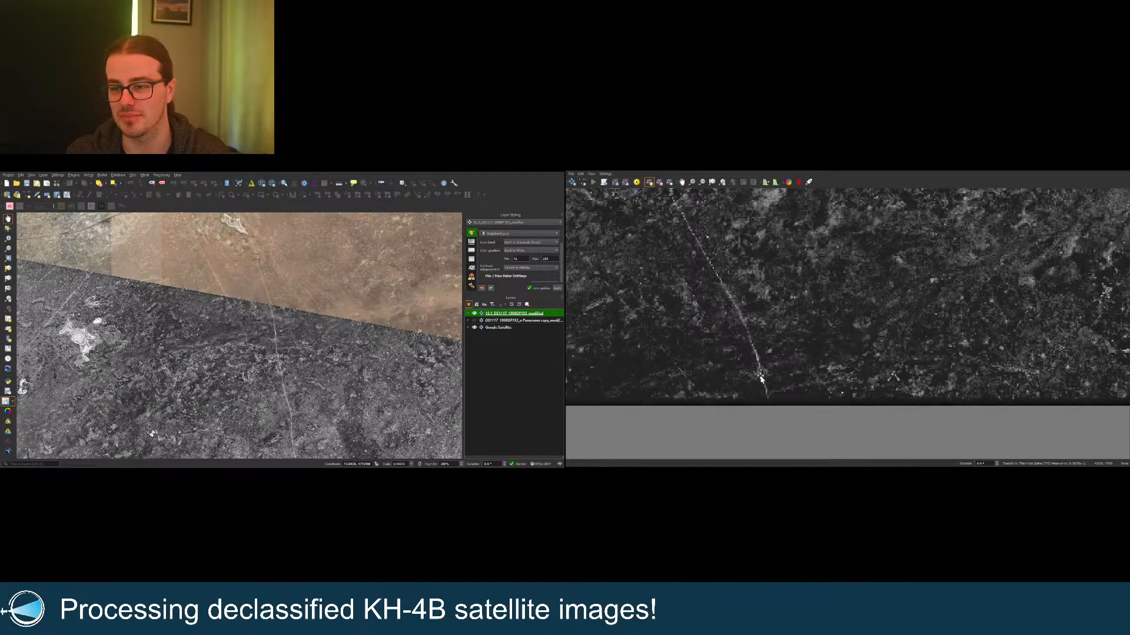
pyautogui.scroll(2, 698, 396)
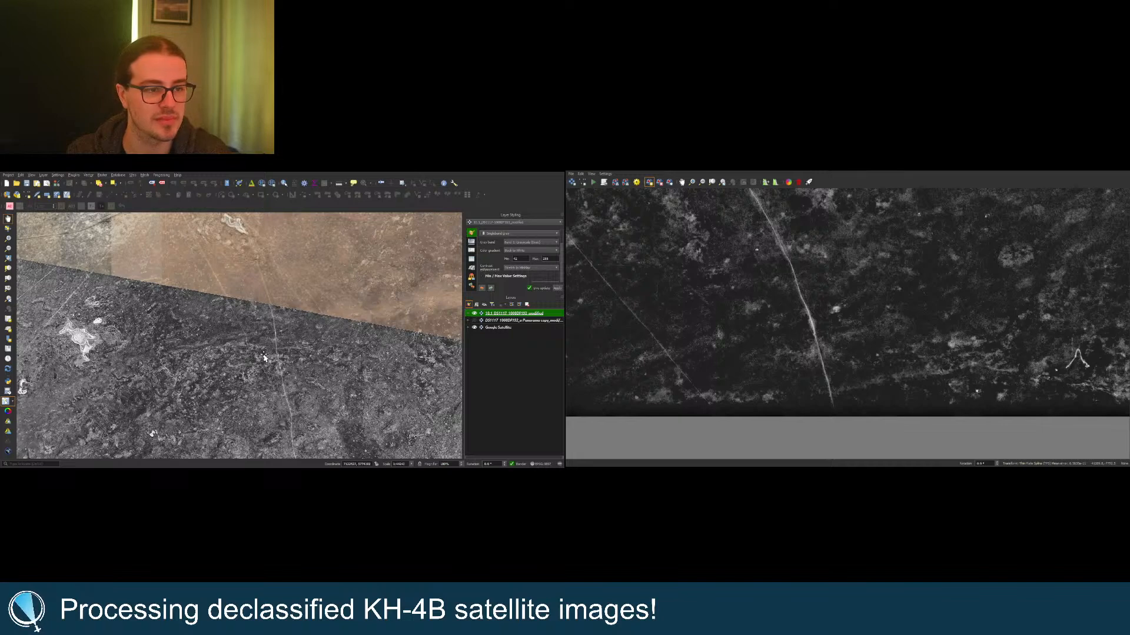
# Step: Add a ground control point at the notch in the elongated pale patch and match it on the Google Satellite basemap
pyautogui.scroll(-5, 768, 365)
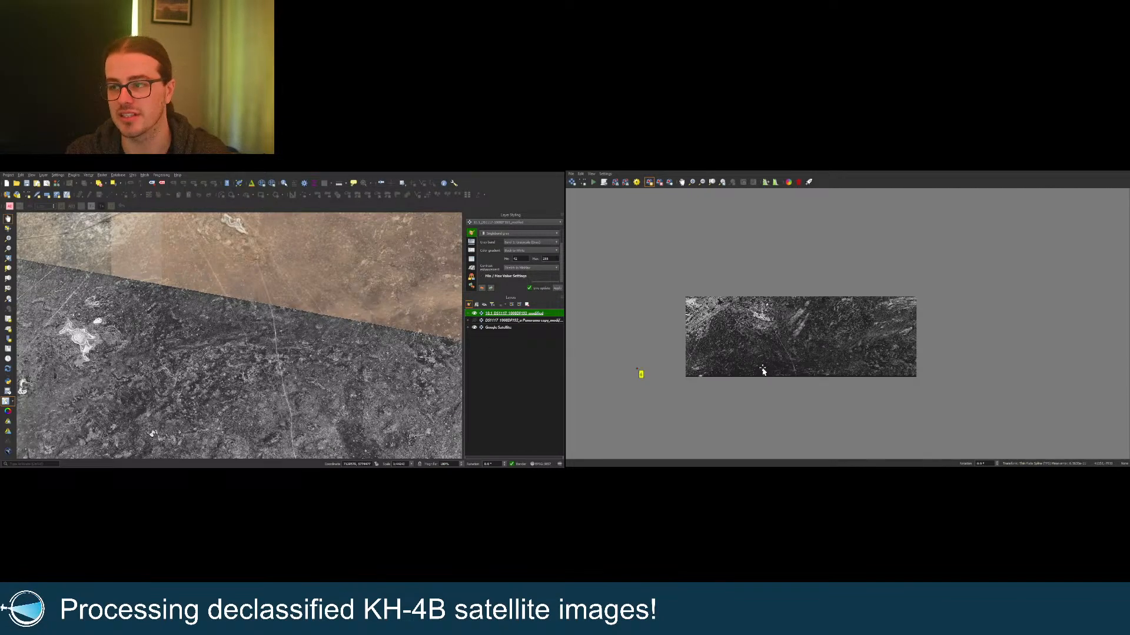
pyautogui.scroll(5, 921, 365)
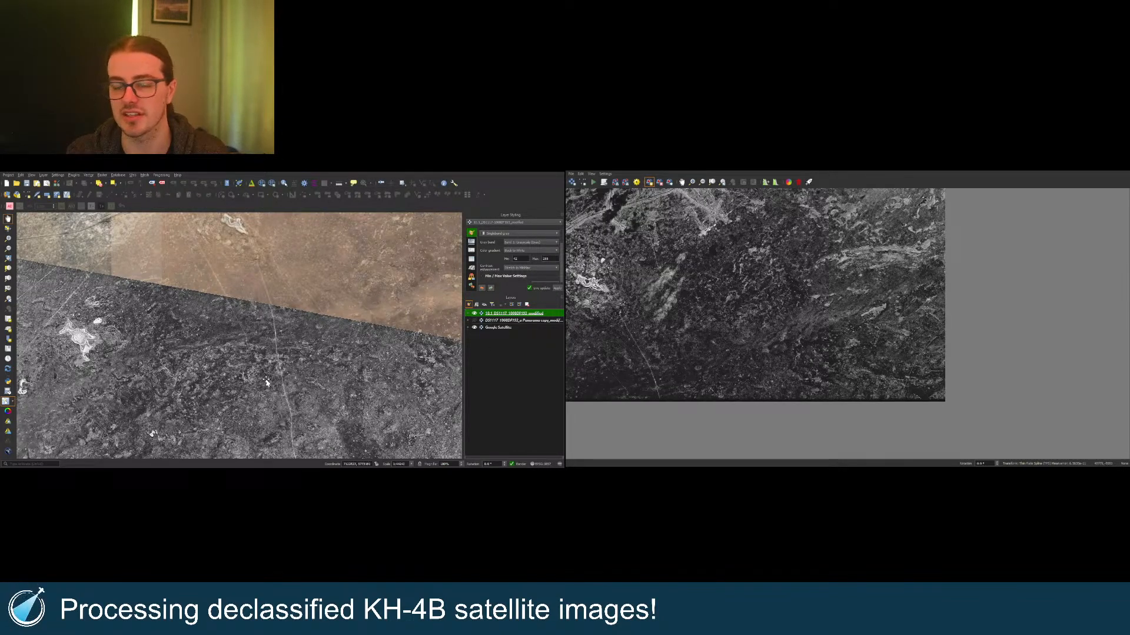
pyautogui.scroll(-5, 269, 366)
pyautogui.scroll(5, 269, 366)
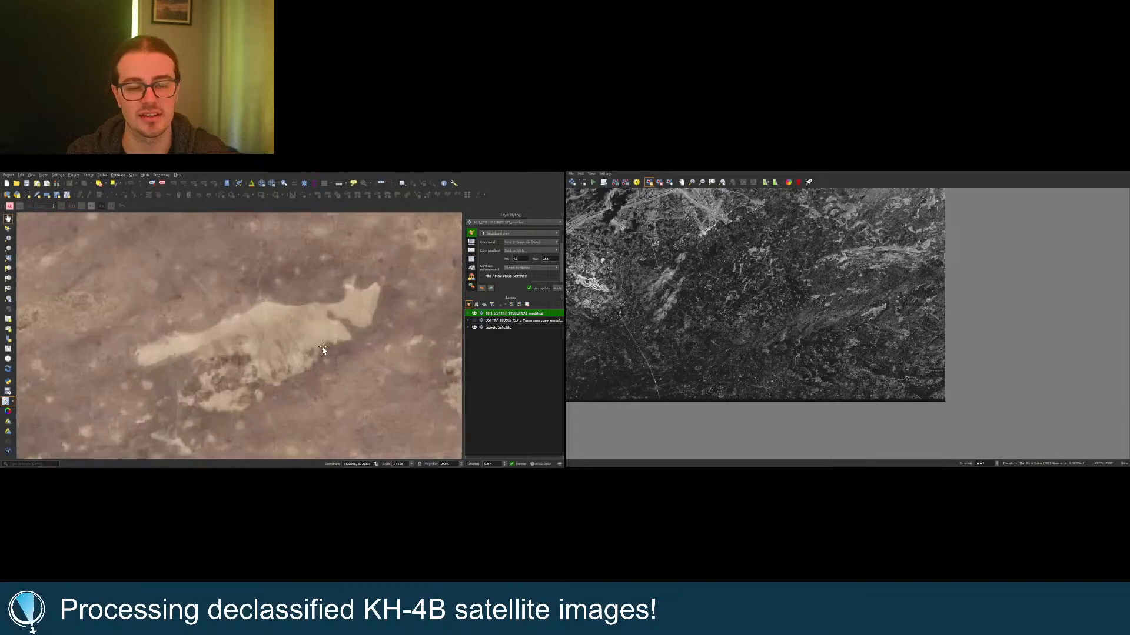
pyautogui.scroll(5, 882, 312)
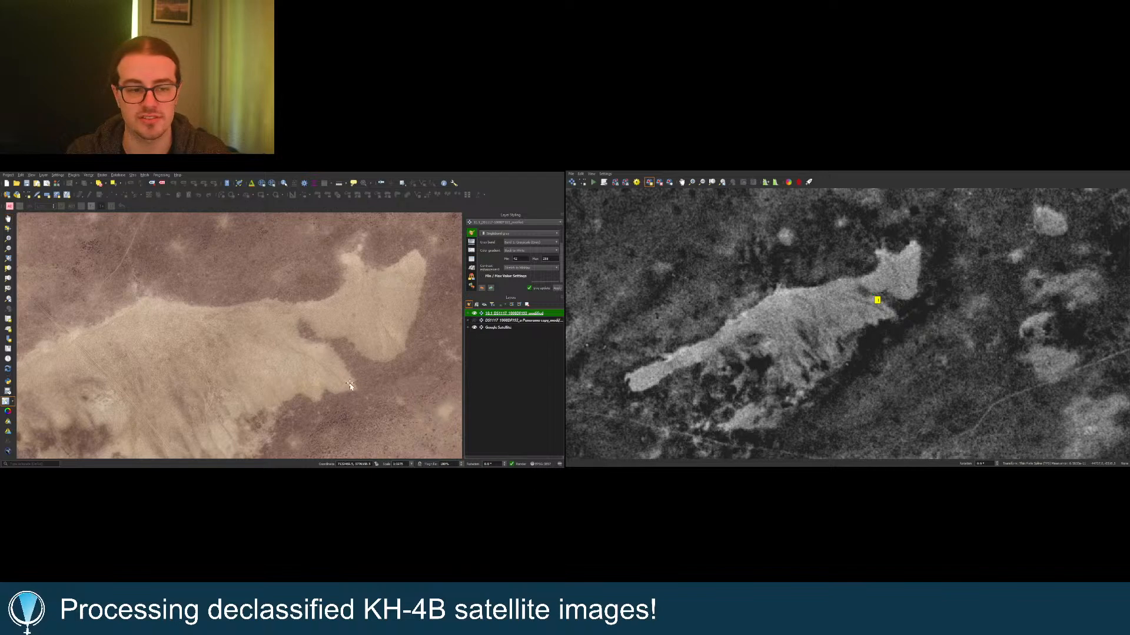
pyautogui.click(485, 451)
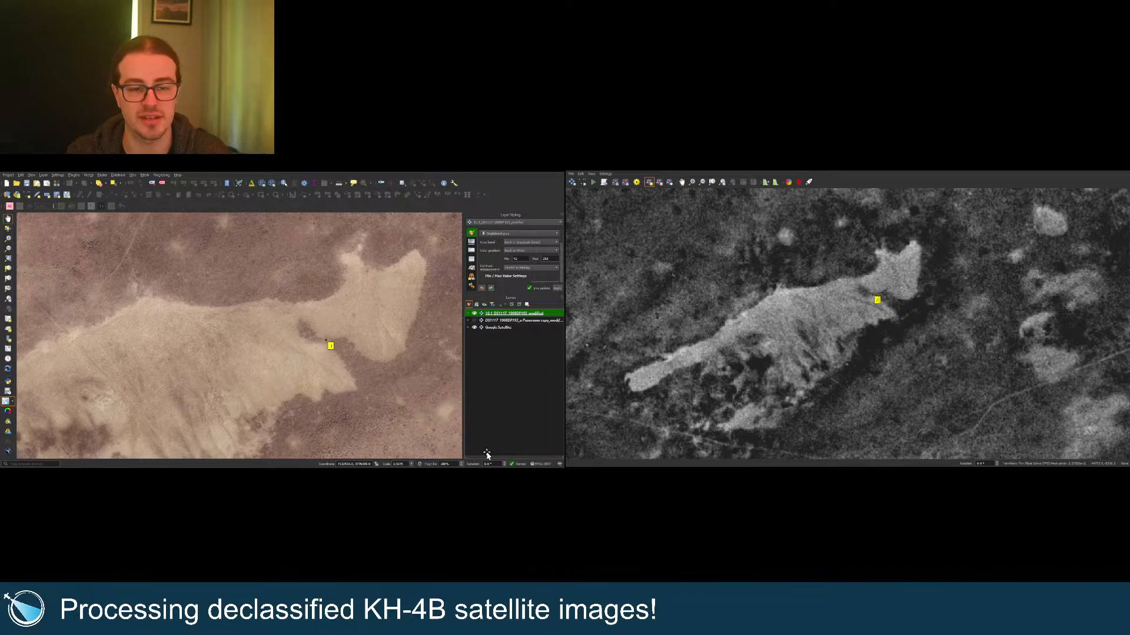
# Step: Add a ground control point where the thin track meets the bright streak near the scan's lower right corner and match it on the reference strip
pyautogui.scroll(-3, 791, 262)
pyautogui.scroll(1, 823, 355)
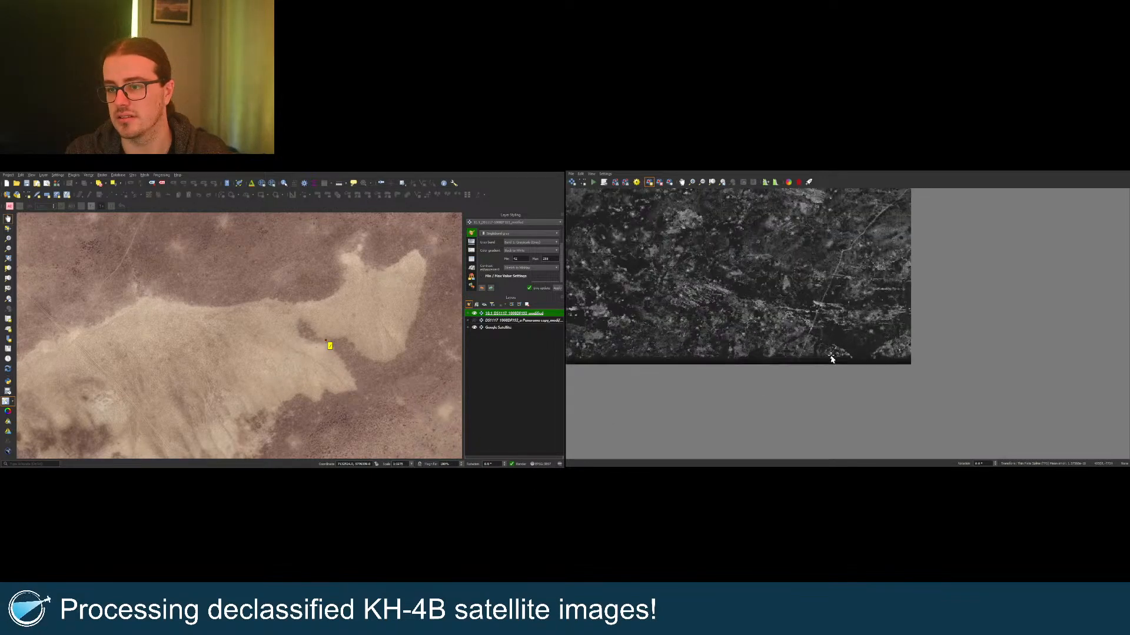
pyautogui.scroll(-4, 300, 314)
pyautogui.scroll(3, 333, 352)
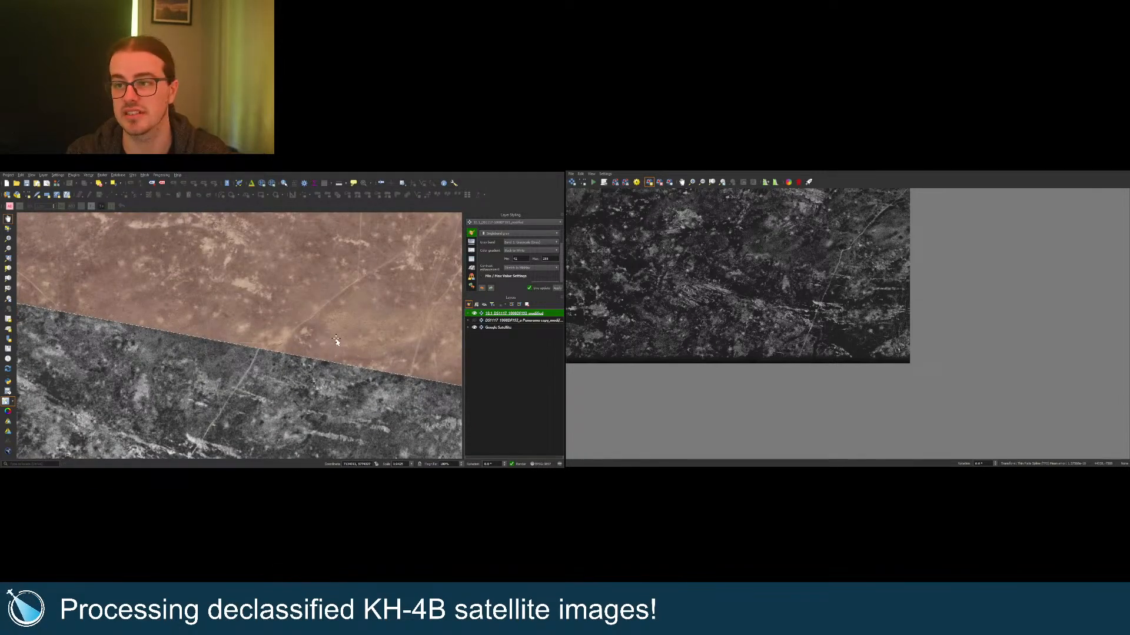
pyautogui.moveTo(265, 355); pyautogui.dragTo(334, 316)
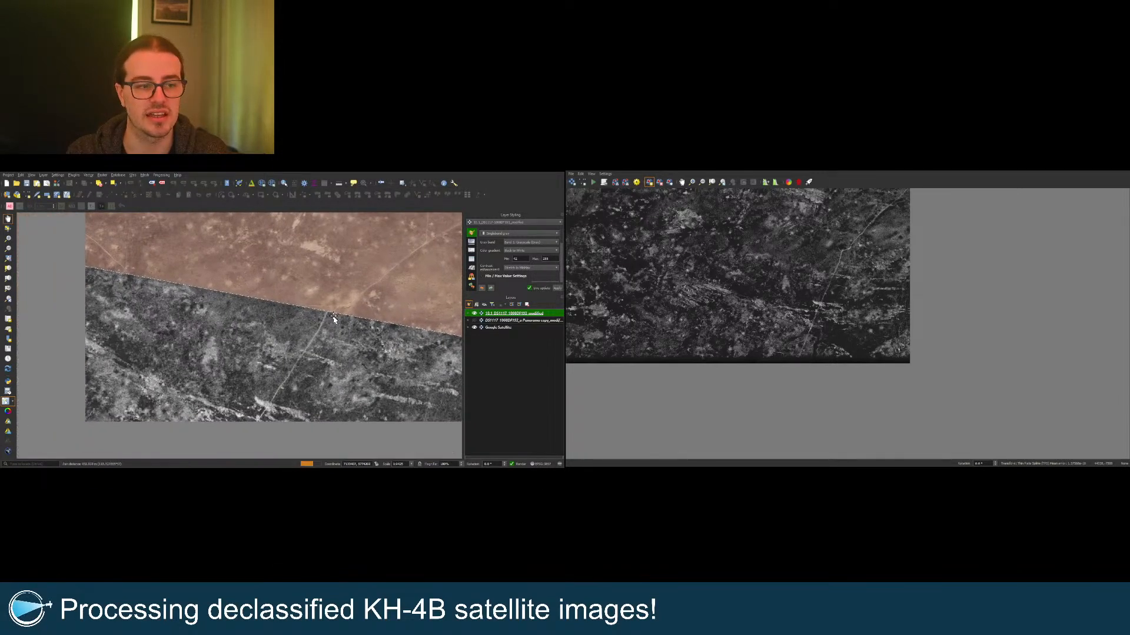
pyautogui.moveTo(302, 380); pyautogui.dragTo(307, 366)
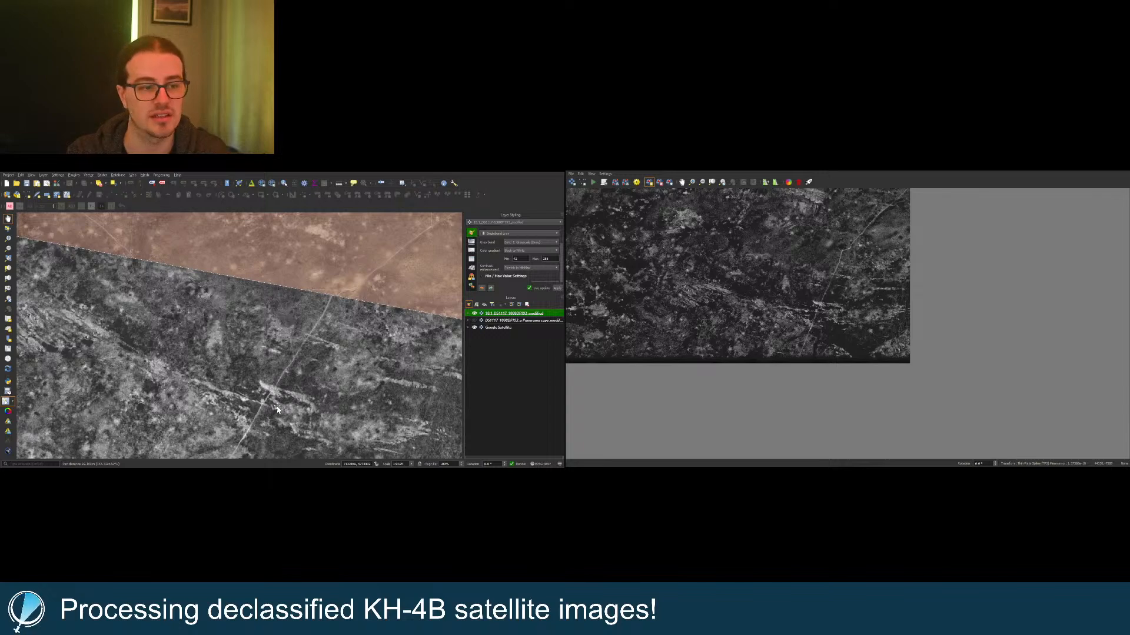
pyautogui.scroll(2, 278, 410)
pyautogui.scroll(3, 802, 317)
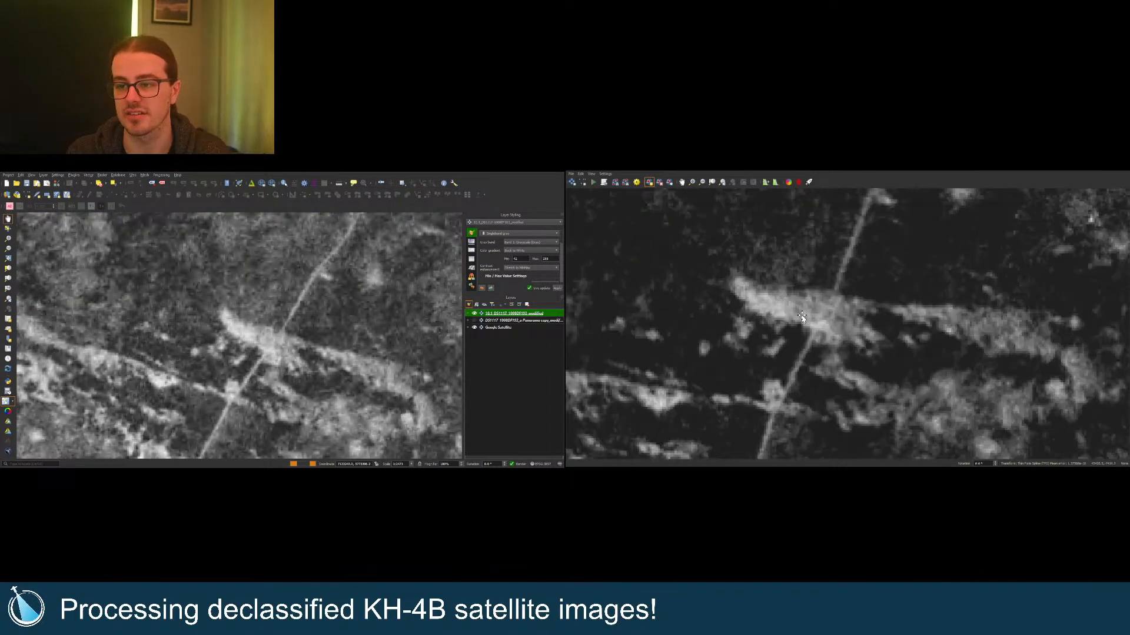
pyautogui.click(809, 339)
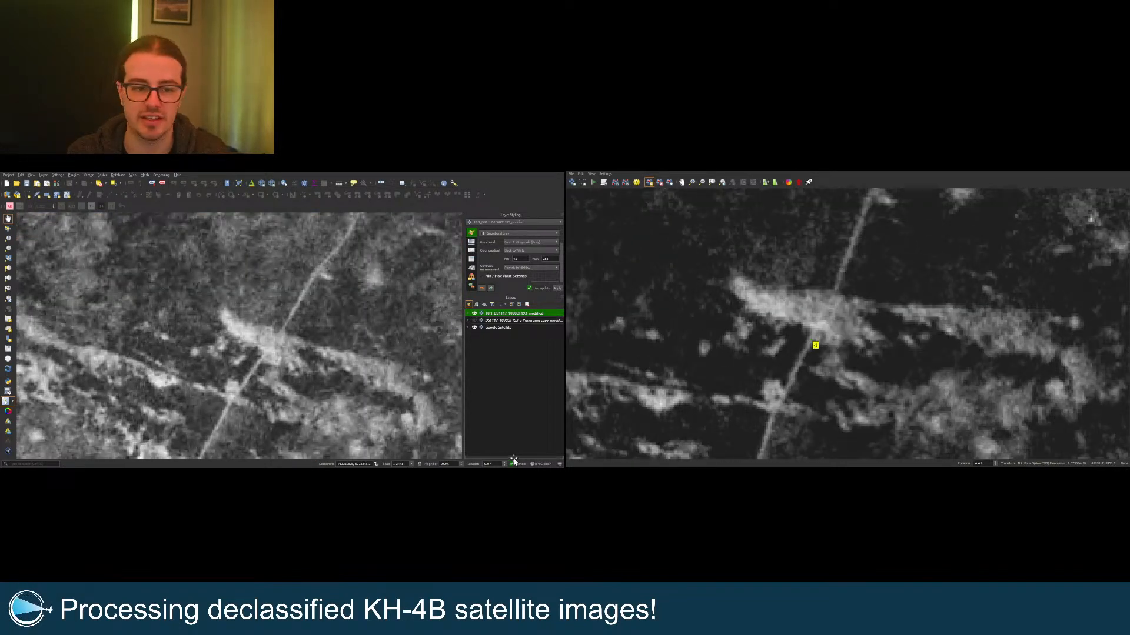
pyautogui.click(262, 363)
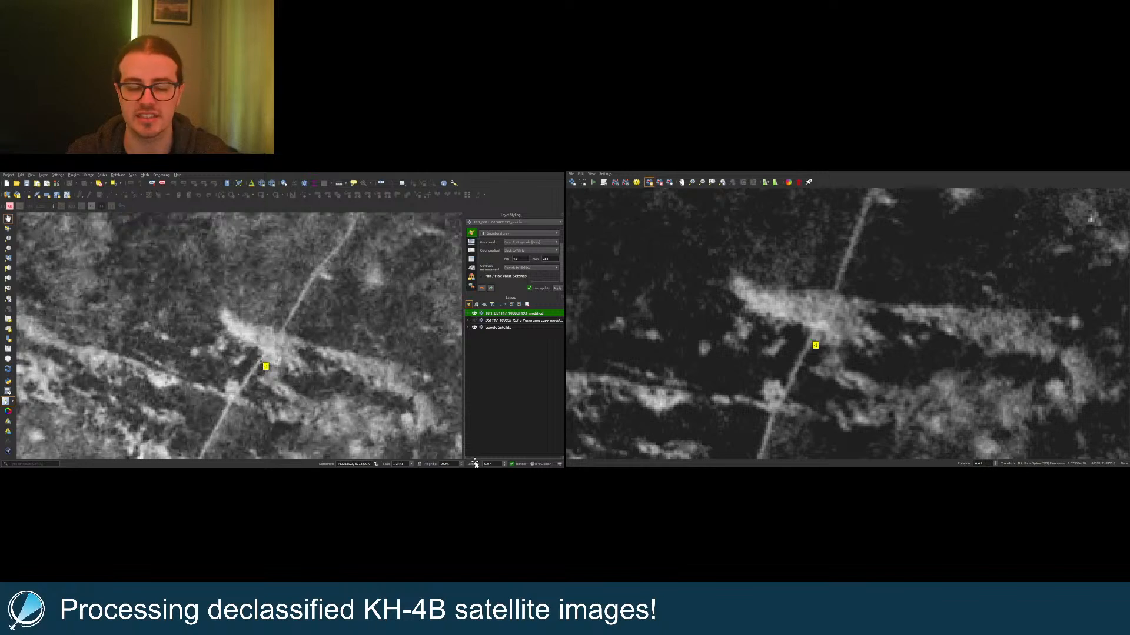
# Step: Add a ground control point in the gap between the bright diagonal patches below the track crossing and match it on the reference strip
pyautogui.click(712, 183)
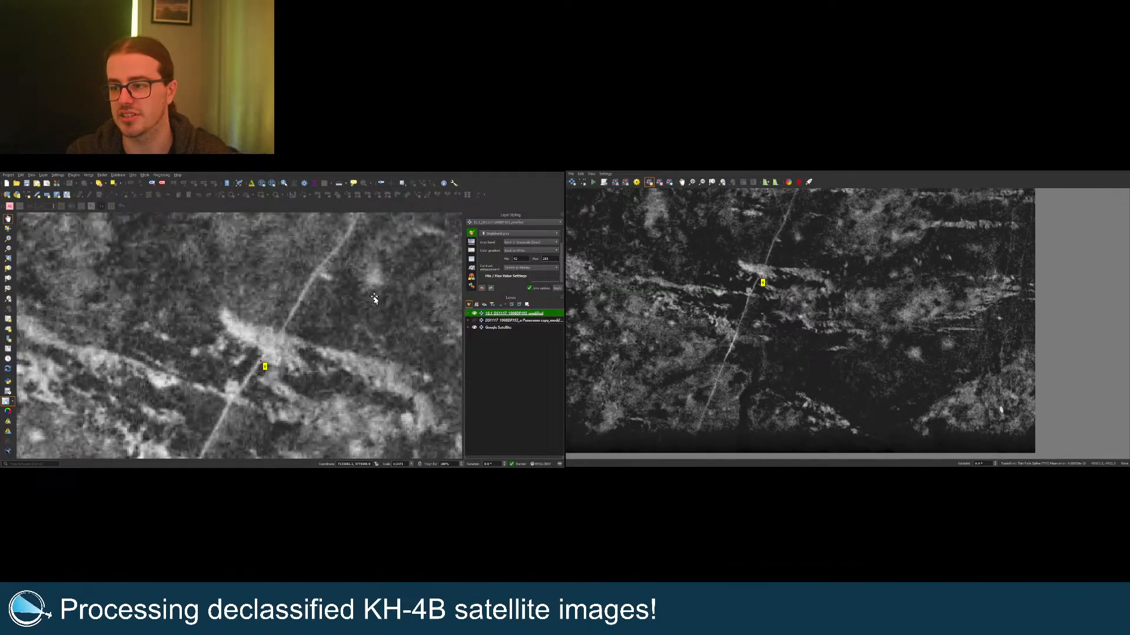
pyautogui.scroll(-3, 239, 260)
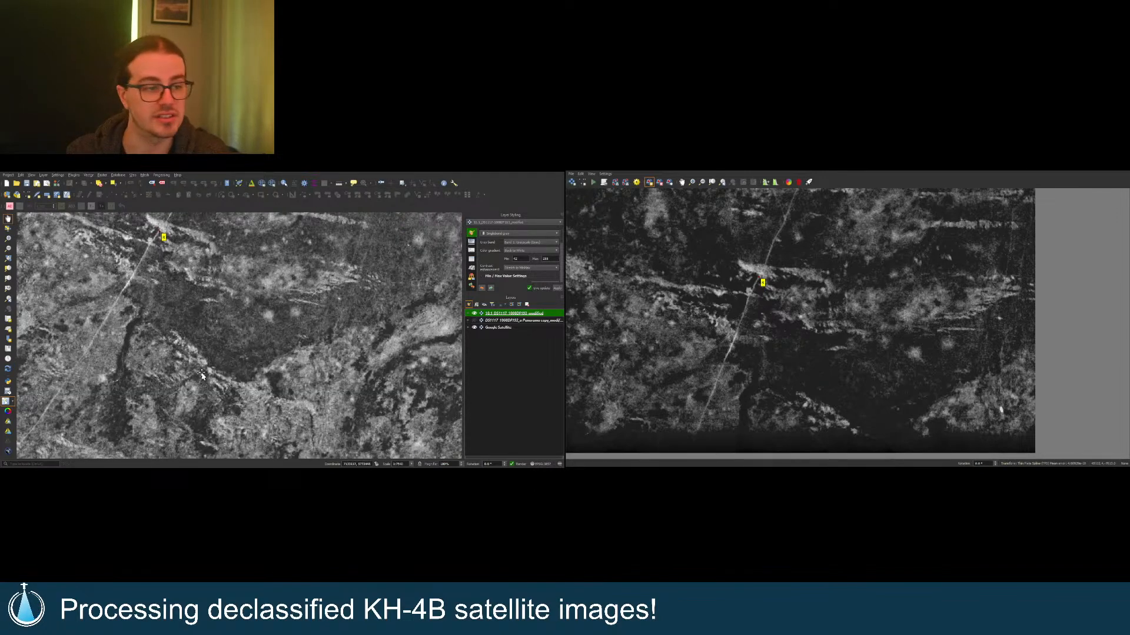
pyautogui.scroll(3, 253, 362)
pyautogui.scroll(3, 827, 428)
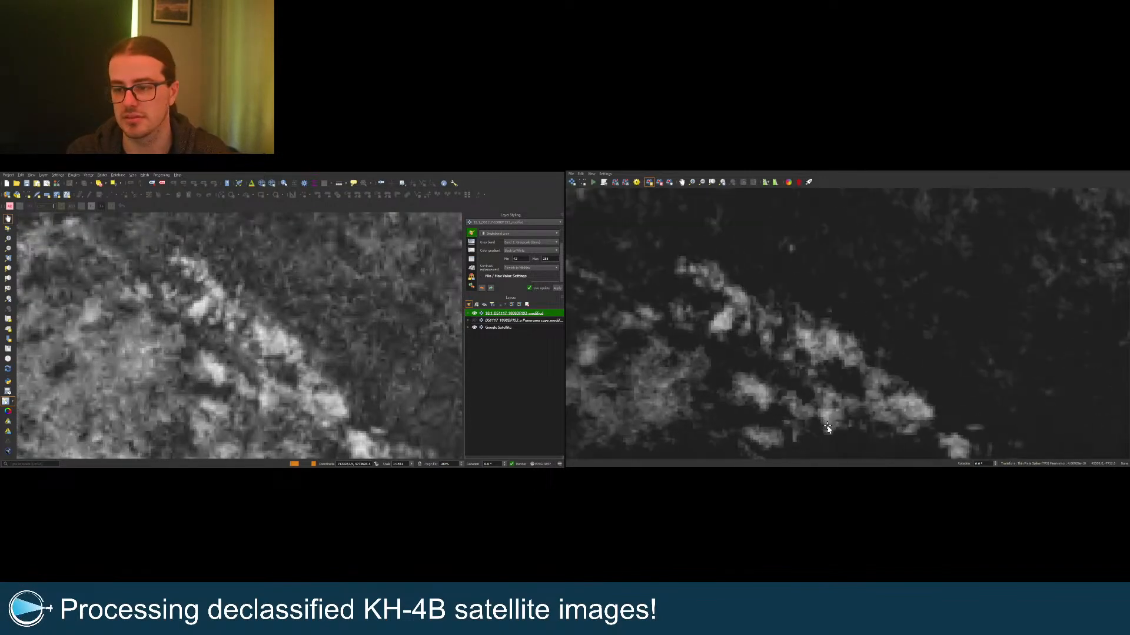
pyautogui.click(766, 340)
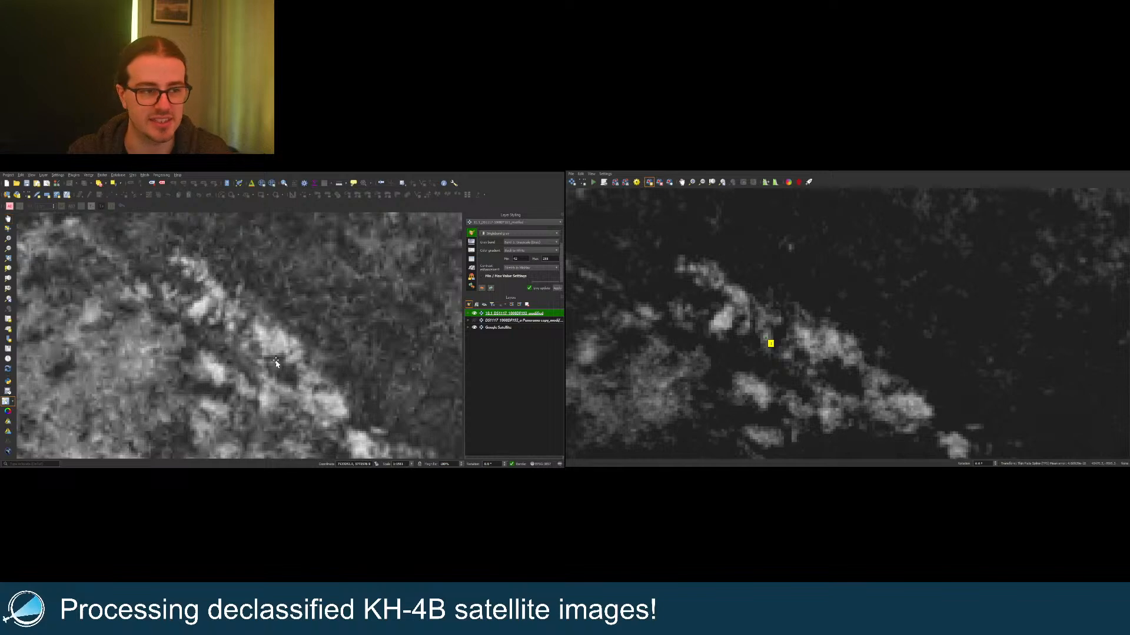
pyautogui.click(231, 329)
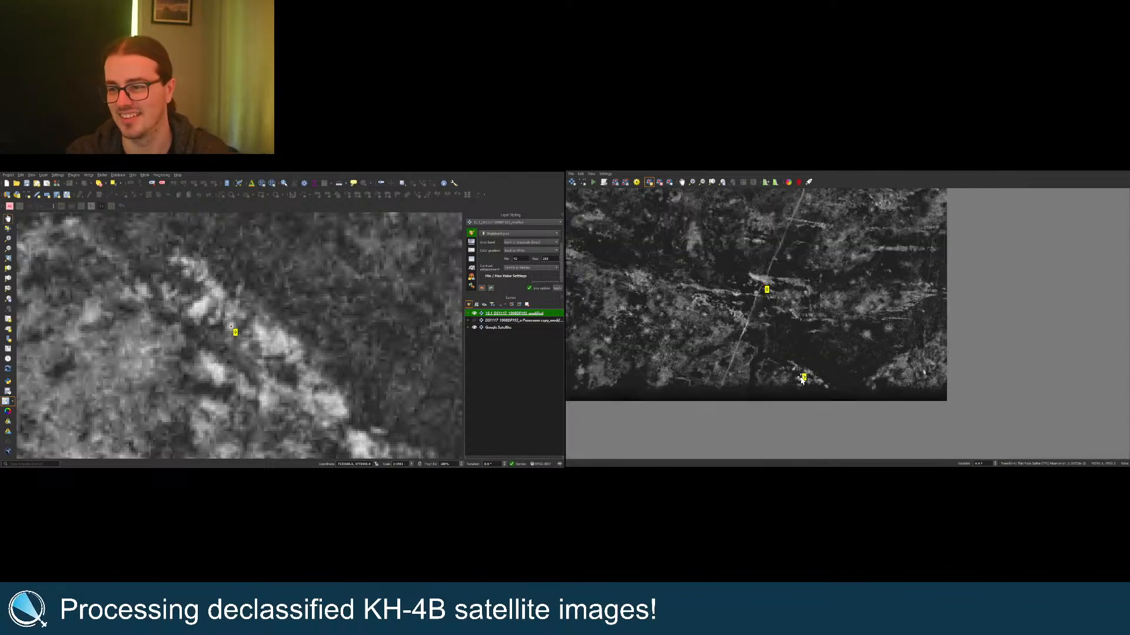
# Step: Add a ground control point on the small dark spot in the bright area at the scan's lower right corner and match it on the reference strip
pyautogui.scroll(-2, 230, 379)
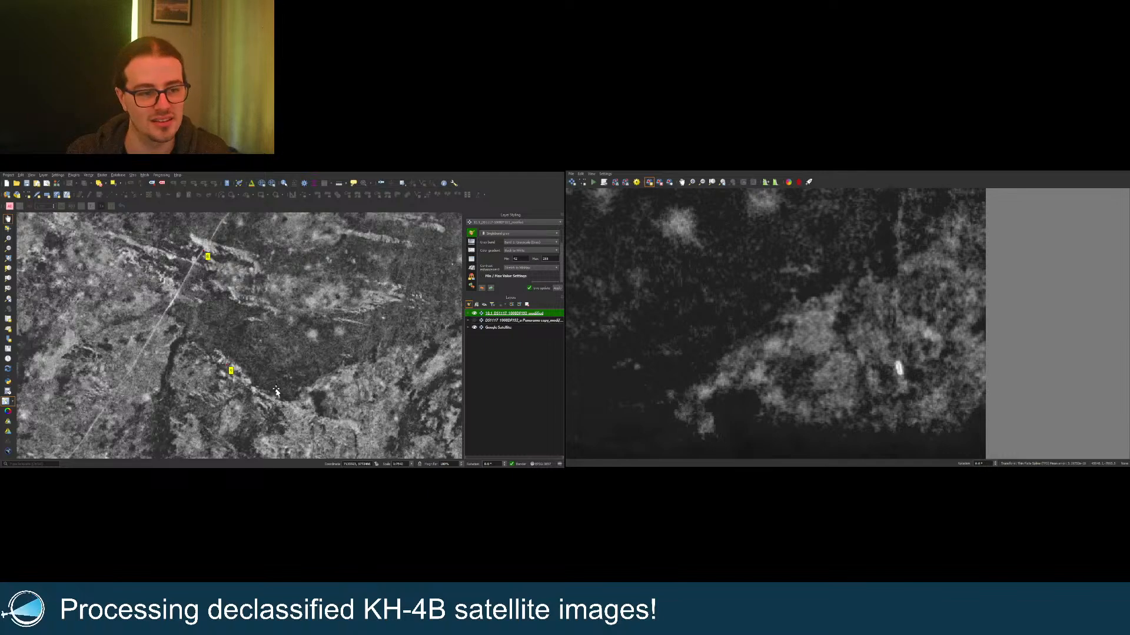
pyautogui.moveTo(277, 391); pyautogui.dragTo(257, 347)
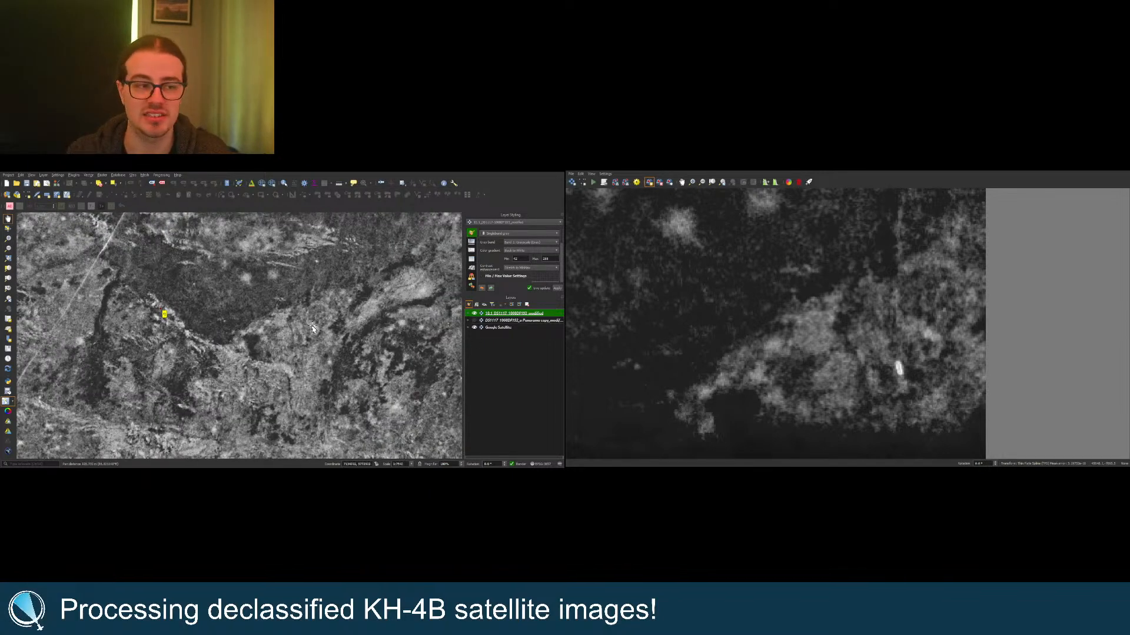
pyautogui.scroll(2, 313, 329)
pyautogui.scroll(1, 921, 378)
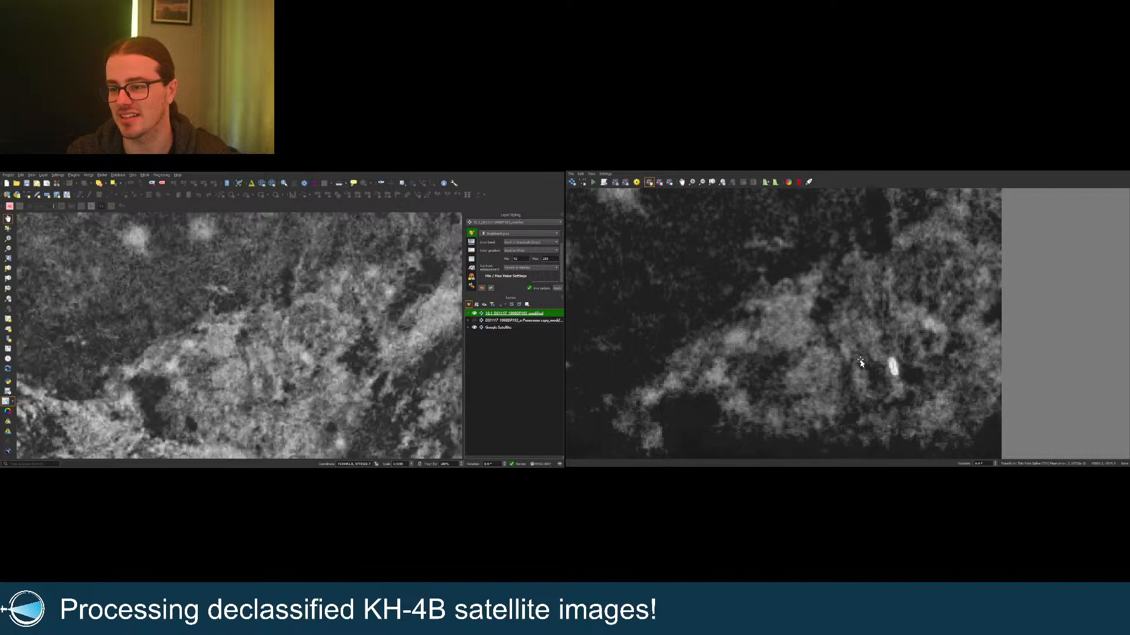
pyautogui.click(827, 317)
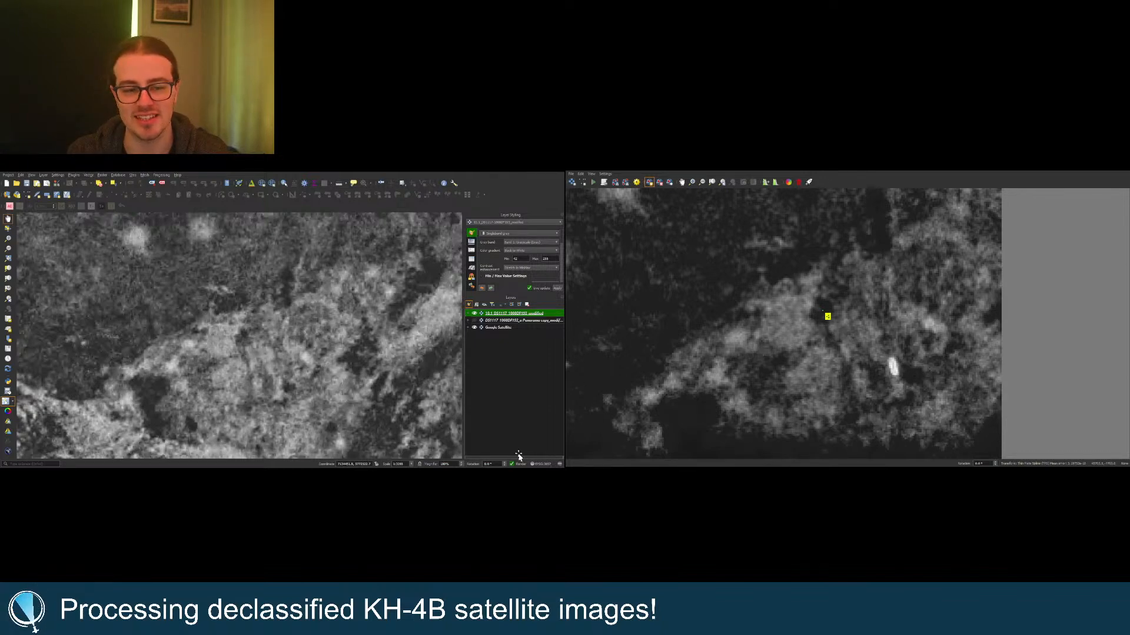
pyautogui.click(246, 340)
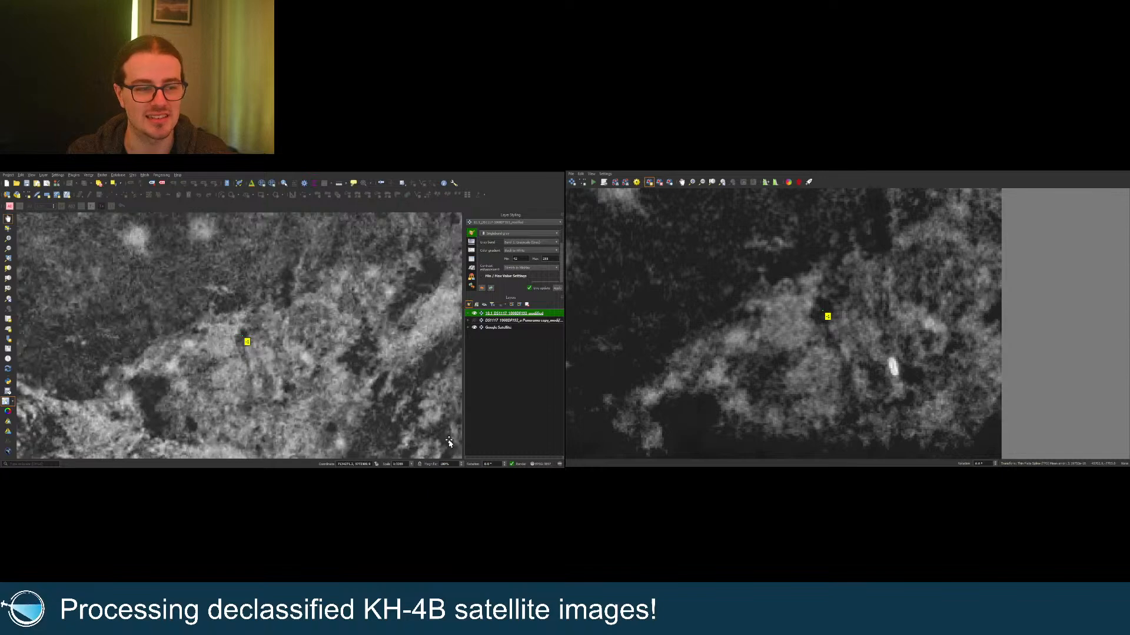
# Step: Locate the two pale lake beds near the scan's upper right corner on the Google Satellite basemap
pyautogui.scroll(-3, 906, 412)
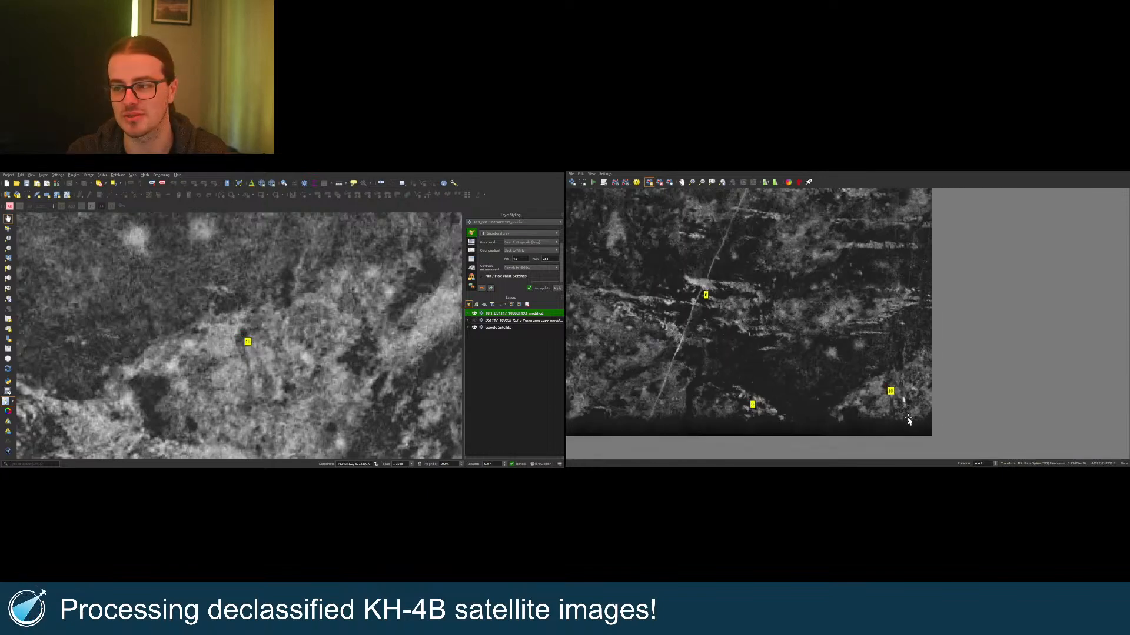
pyautogui.scroll(-8, 459, 379)
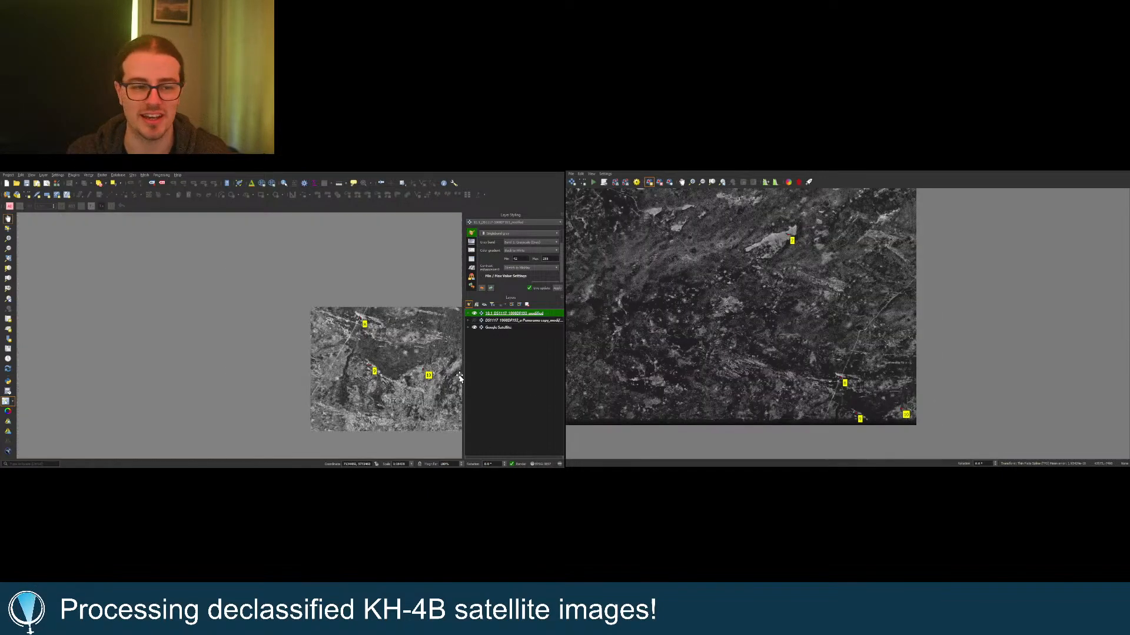
pyautogui.scroll(2, 437, 372)
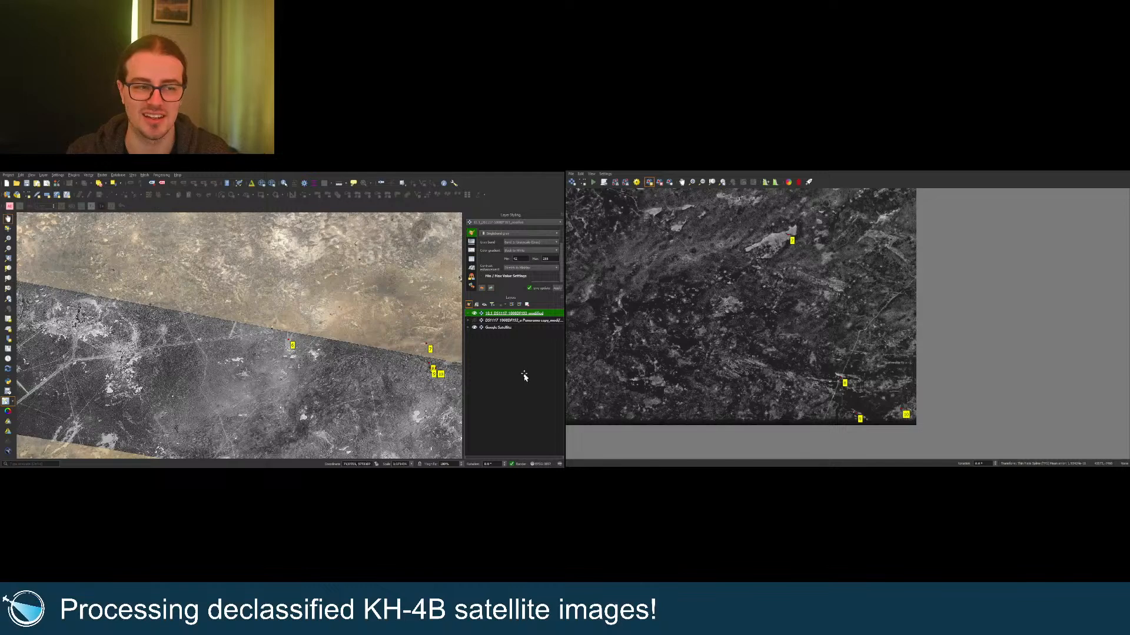
pyautogui.click(710, 183)
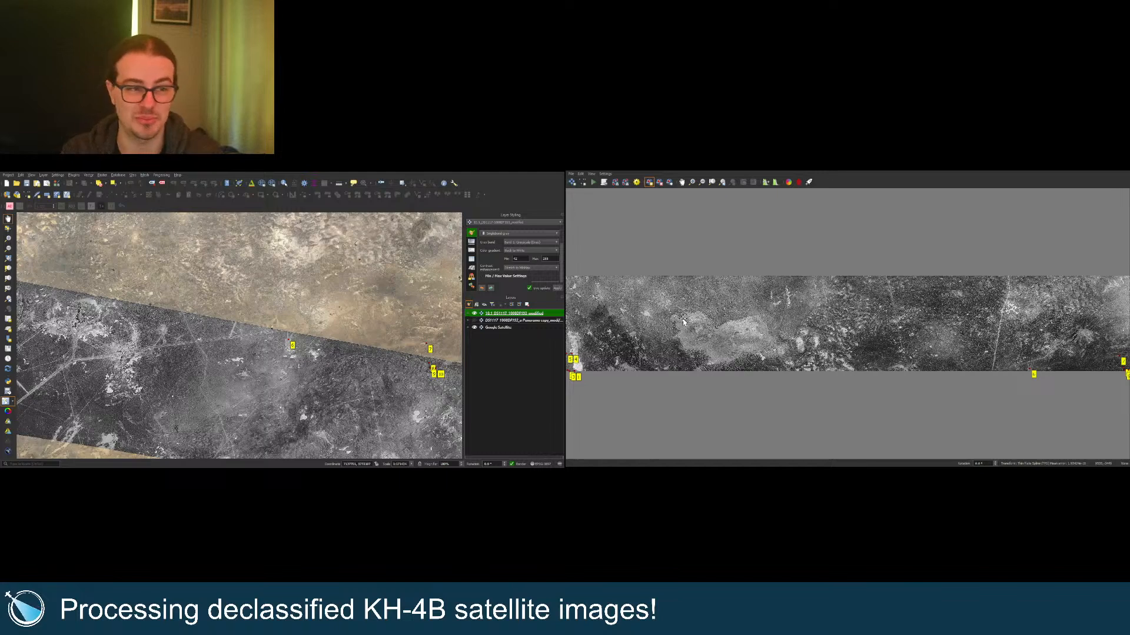
pyautogui.scroll(-1, 711, 349)
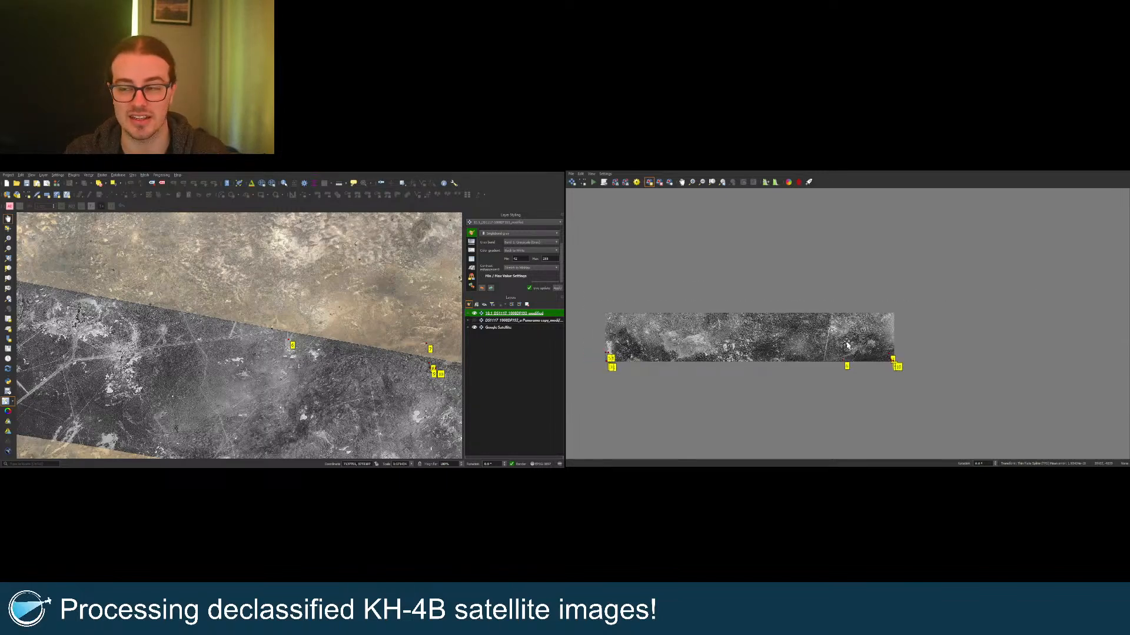
pyautogui.scroll(3, 846, 345)
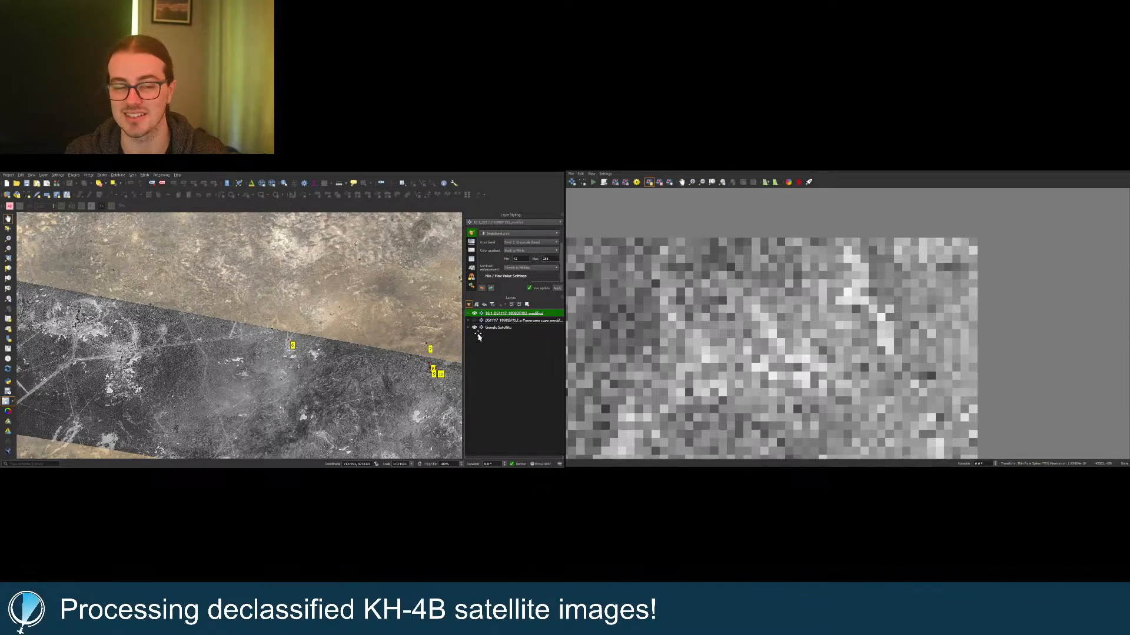
pyautogui.scroll(-2, 219, 373)
pyautogui.scroll(2, 278, 349)
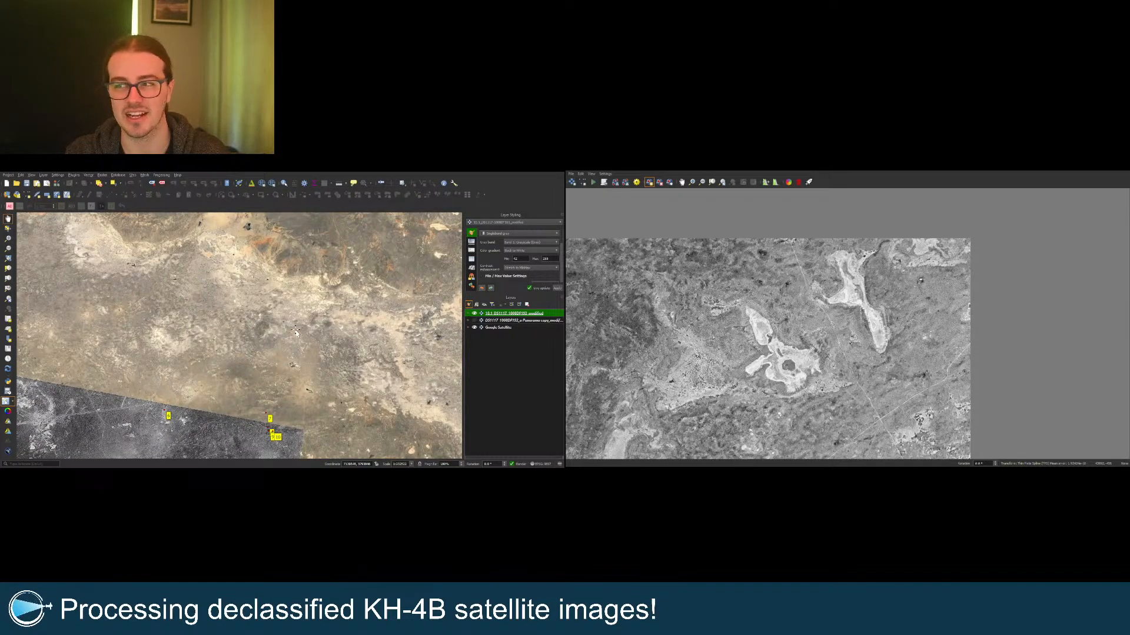
pyautogui.scroll(2, 296, 332)
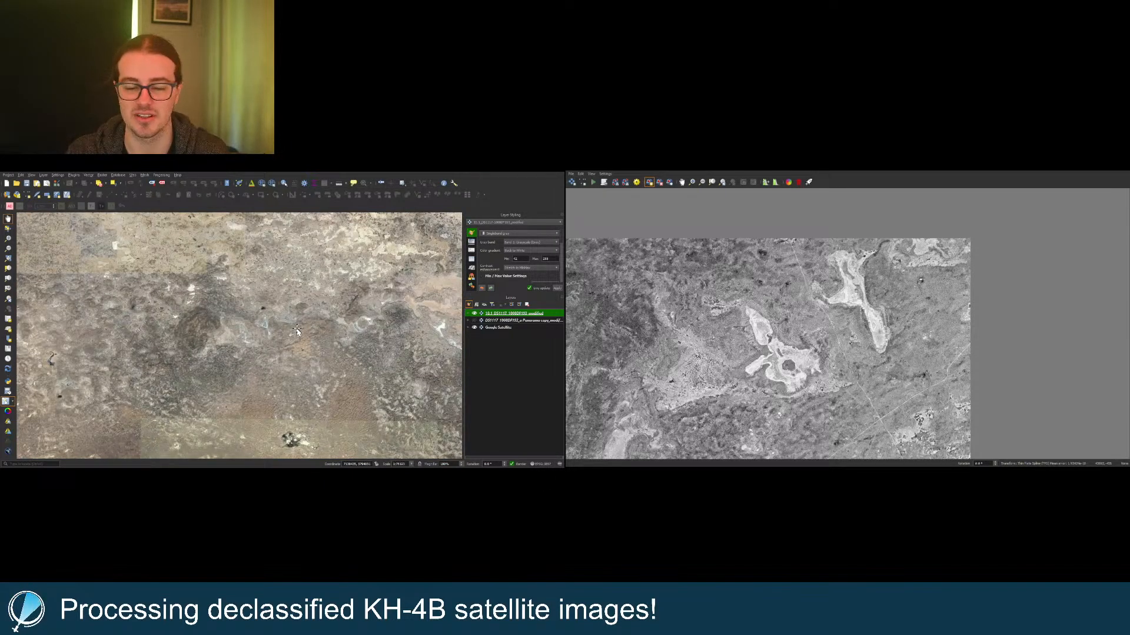
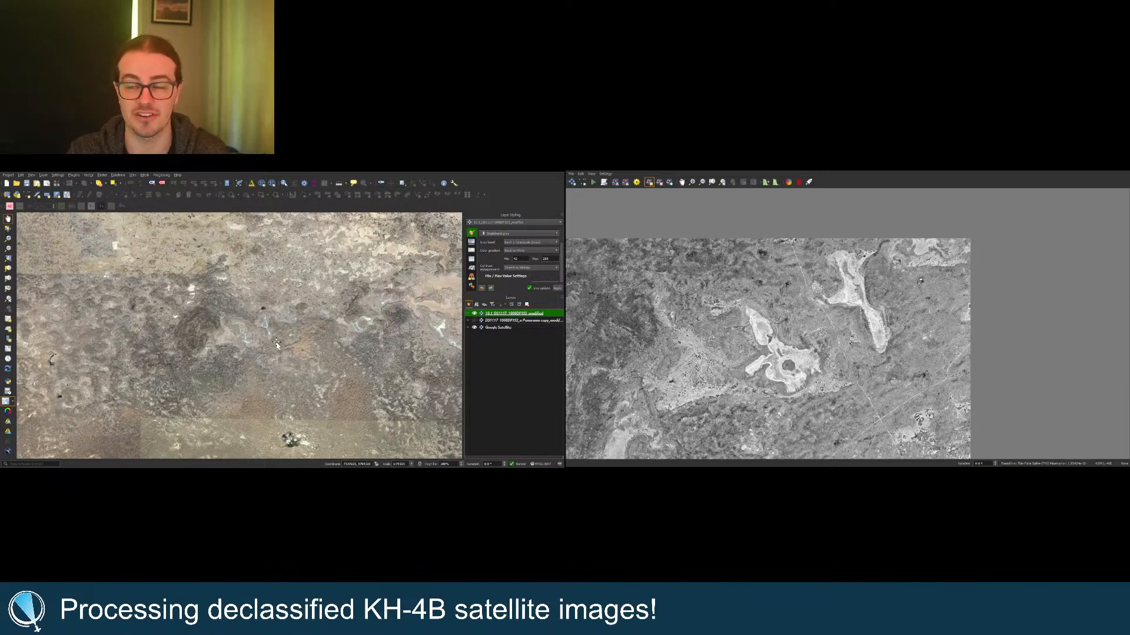
pyautogui.scroll(3, 267, 335)
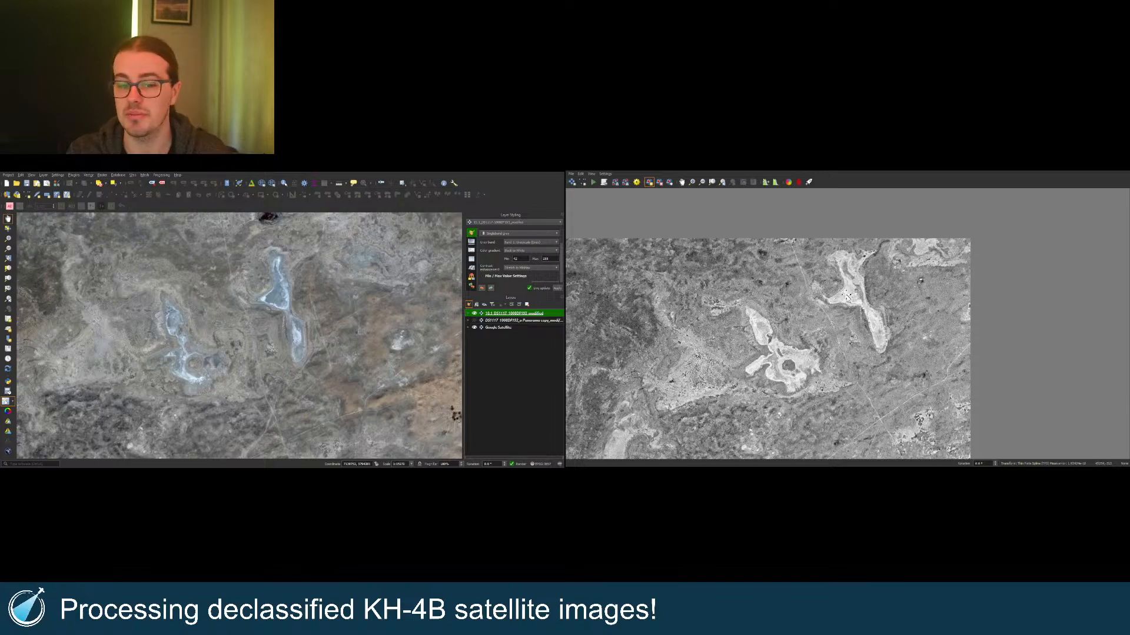
pyautogui.scroll(2, 952, 293)
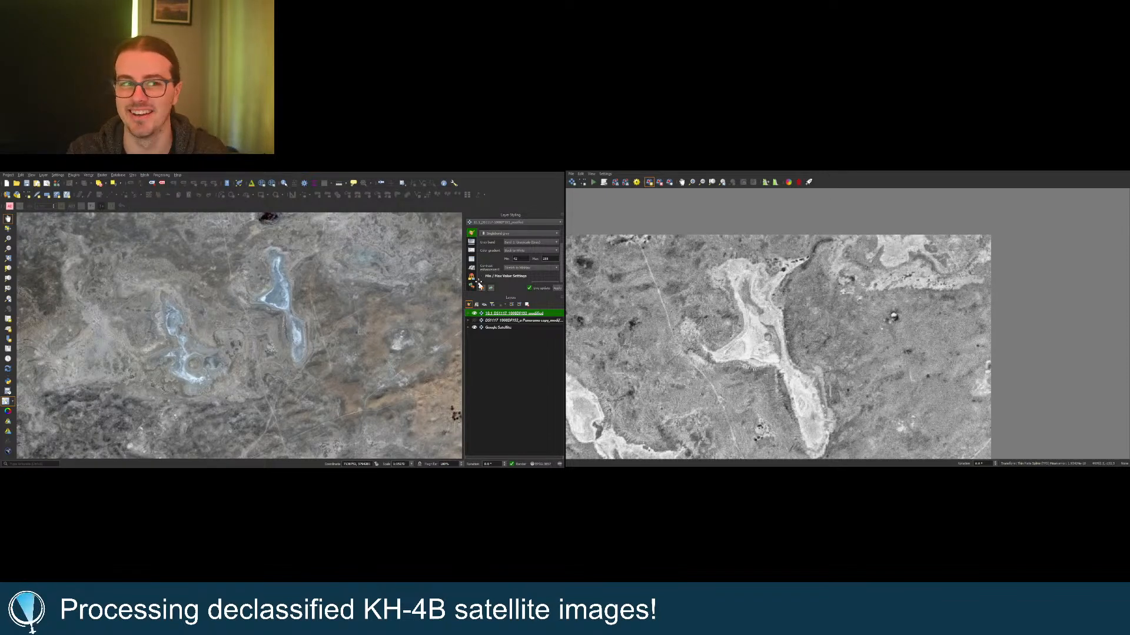
# Step: Add a ground control point on the northwest shoreline of the triangular lake bed, match it on the Google Satellite basemap and fine-tune its map position
pyautogui.scroll(1, 348, 245)
pyautogui.moveTo(363, 242); pyautogui.dragTo(316, 246)
pyautogui.moveTo(183, 360); pyautogui.dragTo(216, 328)
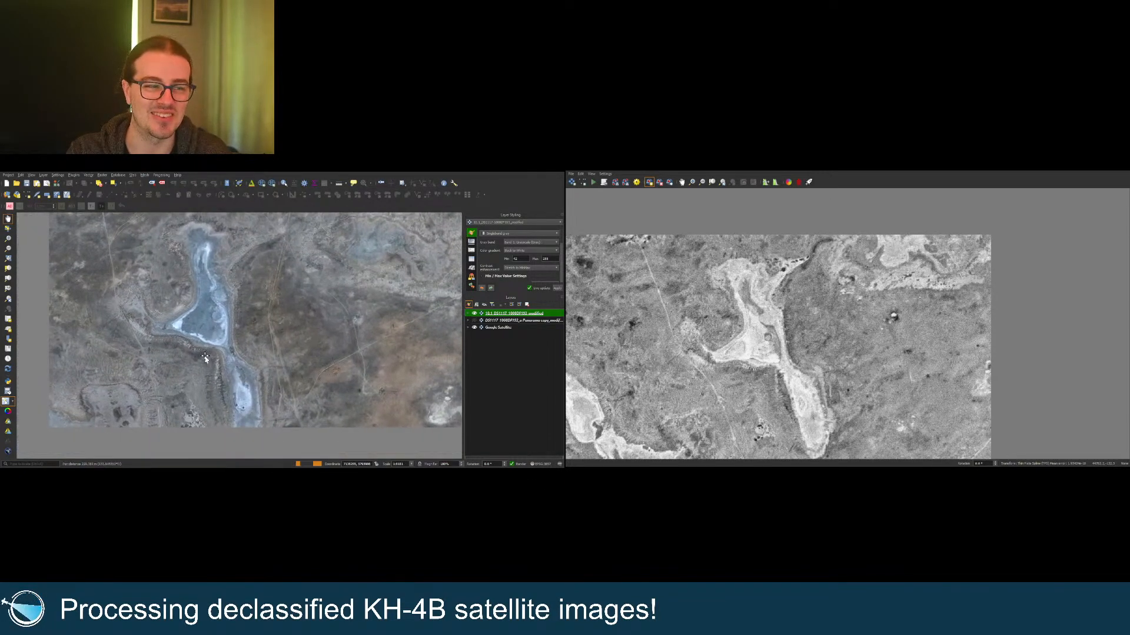
pyautogui.scroll(1, 205, 360)
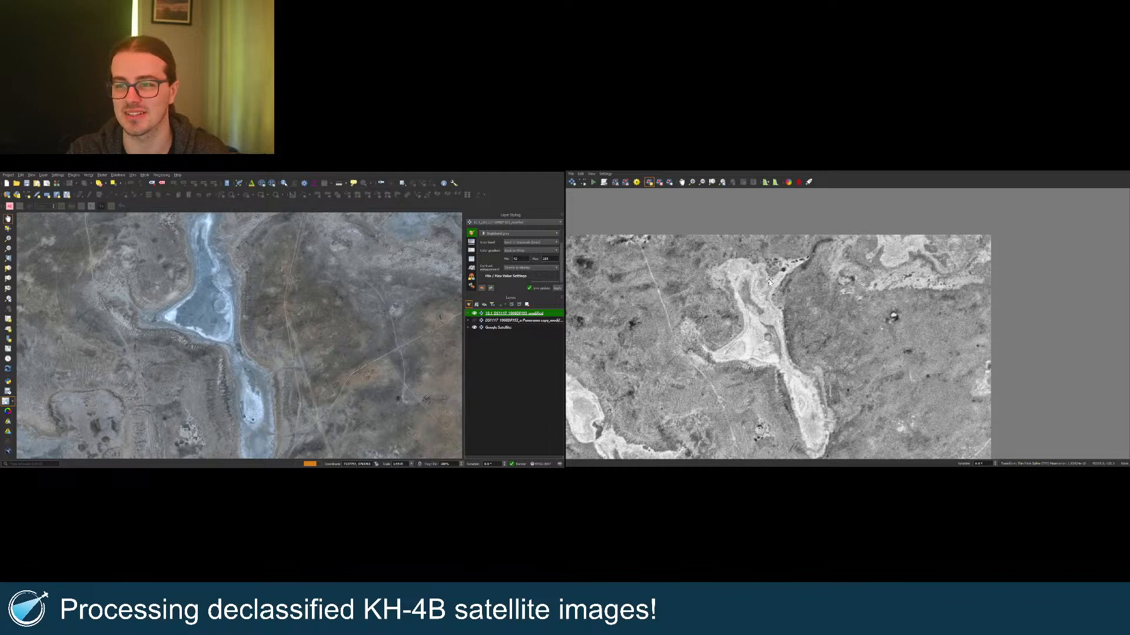
pyautogui.scroll(2, 769, 283)
pyautogui.moveTo(244, 288); pyautogui.dragTo(253, 336)
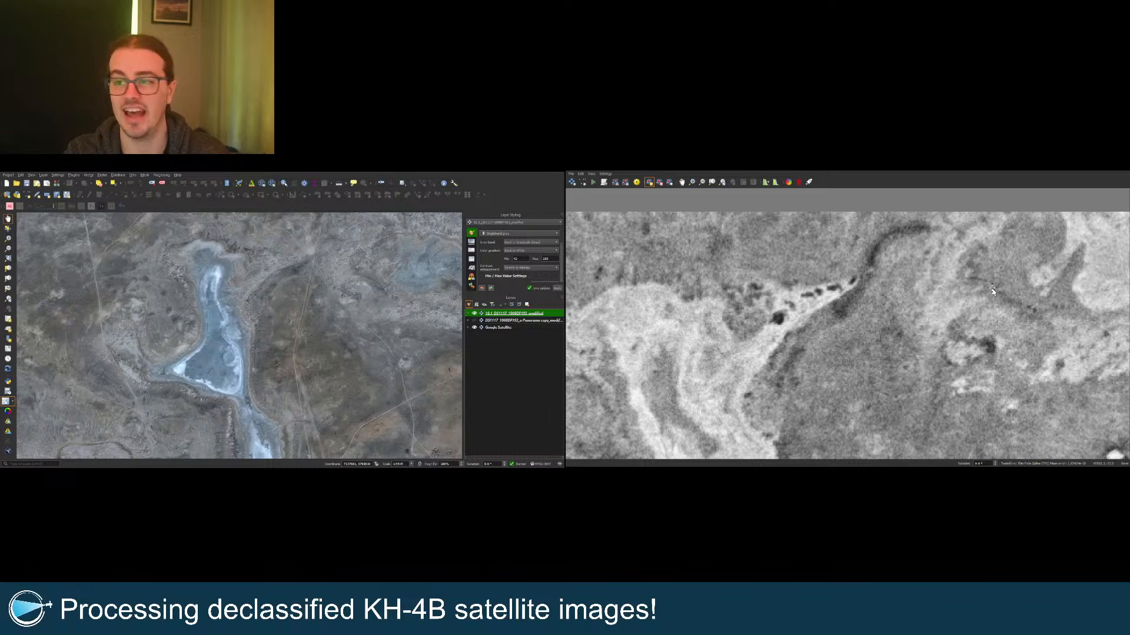
pyautogui.scroll(1, 834, 296)
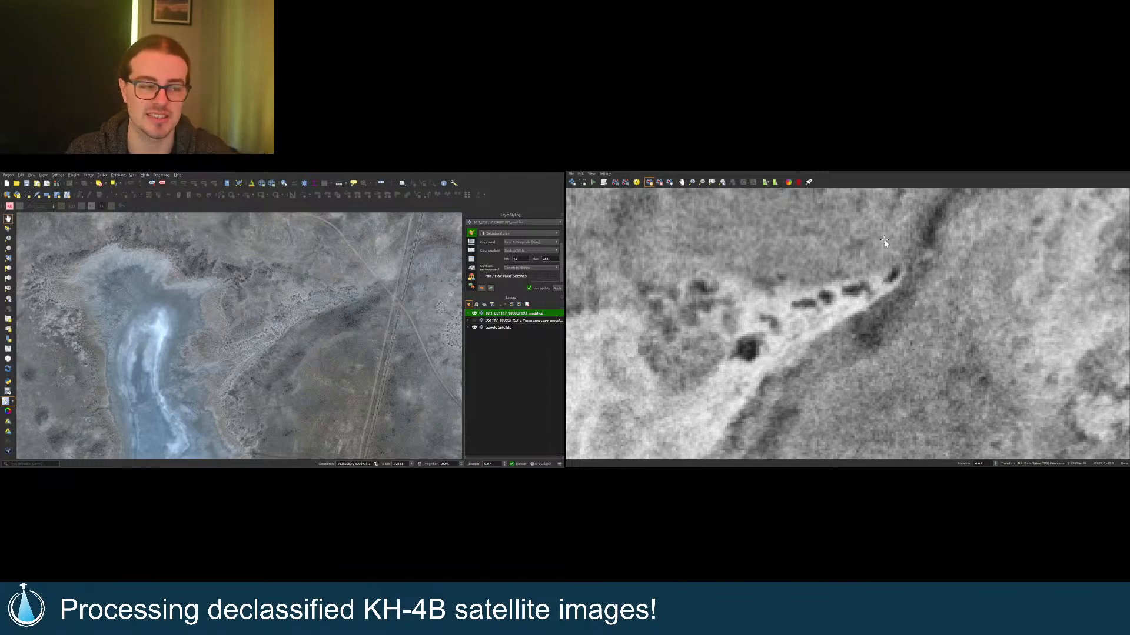
pyautogui.scroll(-2, 953, 248)
pyautogui.scroll(3, 829, 377)
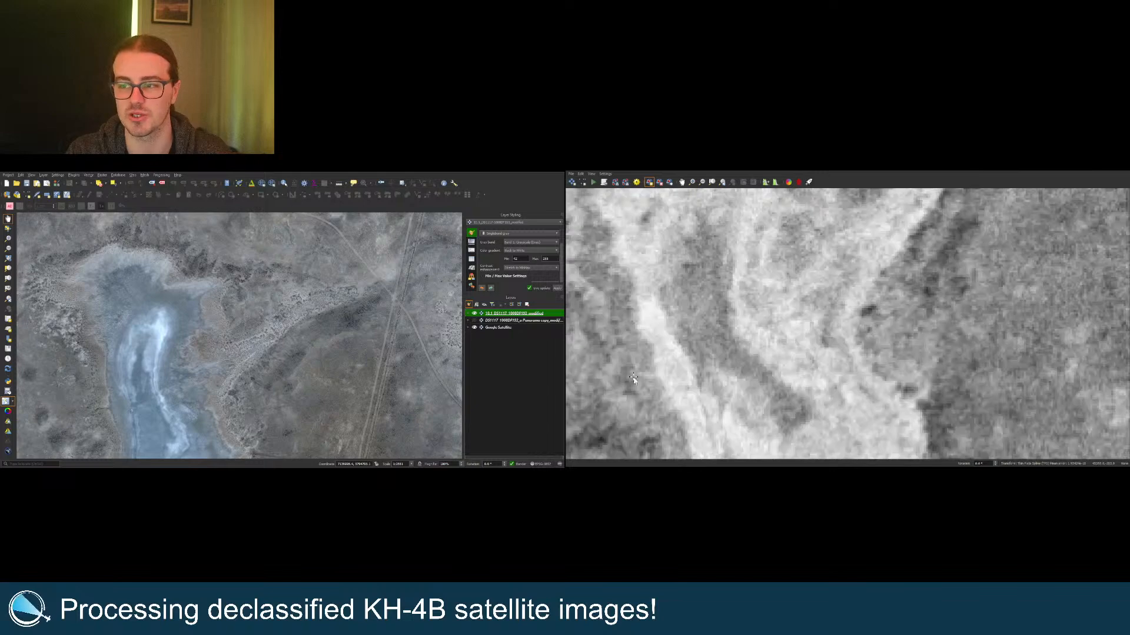
pyautogui.scroll(-2, 206, 372)
pyautogui.moveTo(182, 382); pyautogui.dragTo(355, 298)
pyautogui.scroll(2, 326, 348)
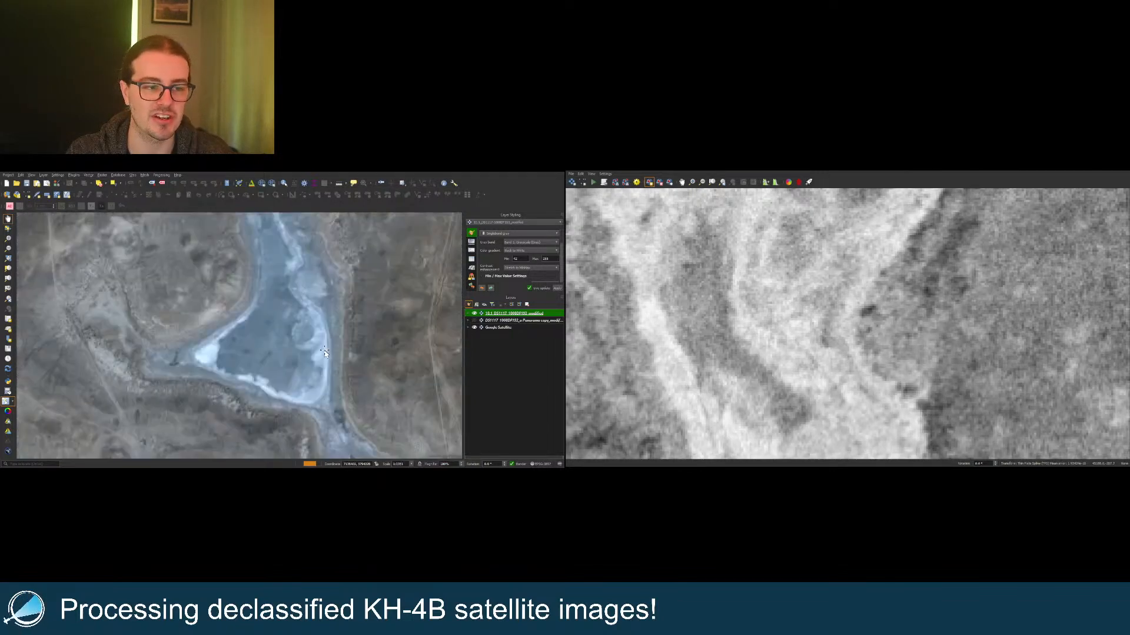
pyautogui.scroll(-2, 796, 375)
pyautogui.scroll(2, 824, 365)
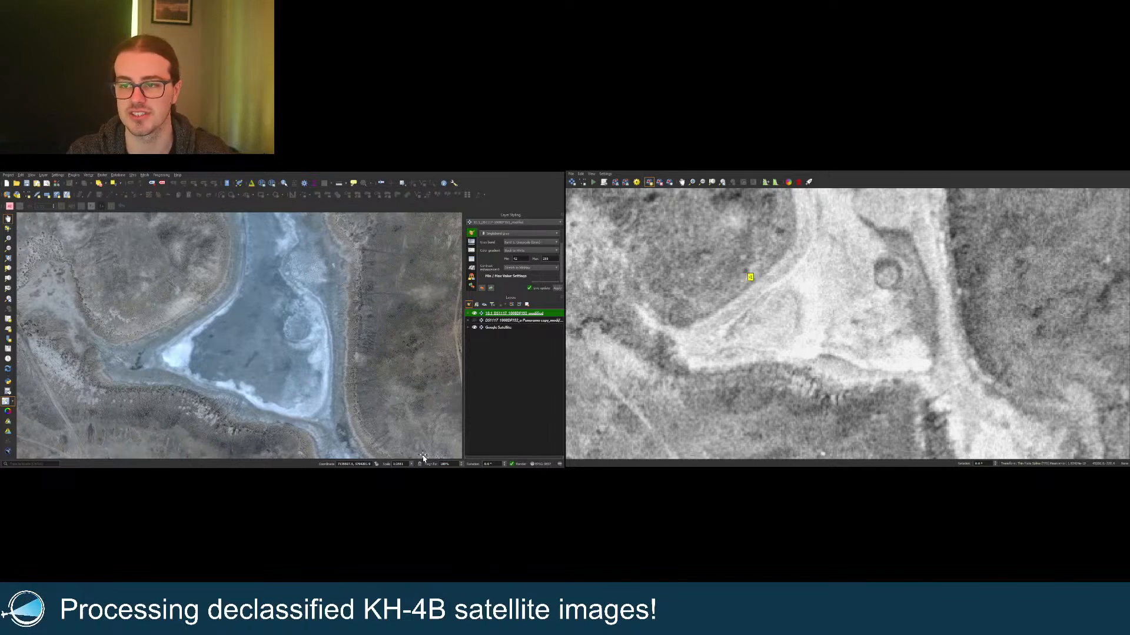
pyautogui.click(180, 302)
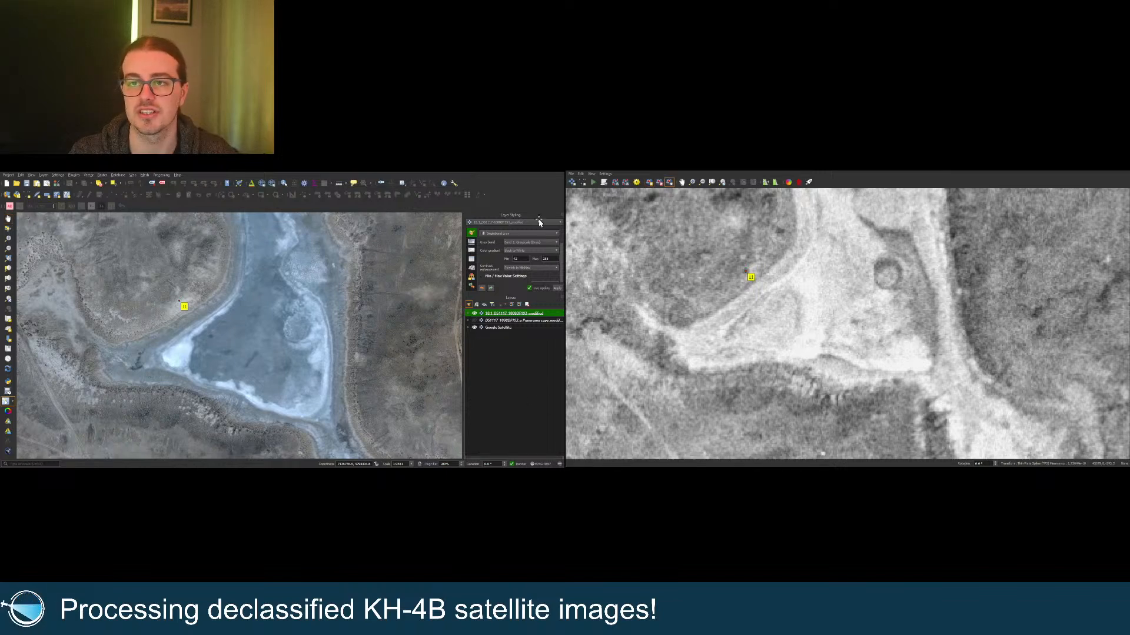
pyautogui.moveTo(184, 305); pyautogui.dragTo(176, 312)
pyautogui.click(650, 183)
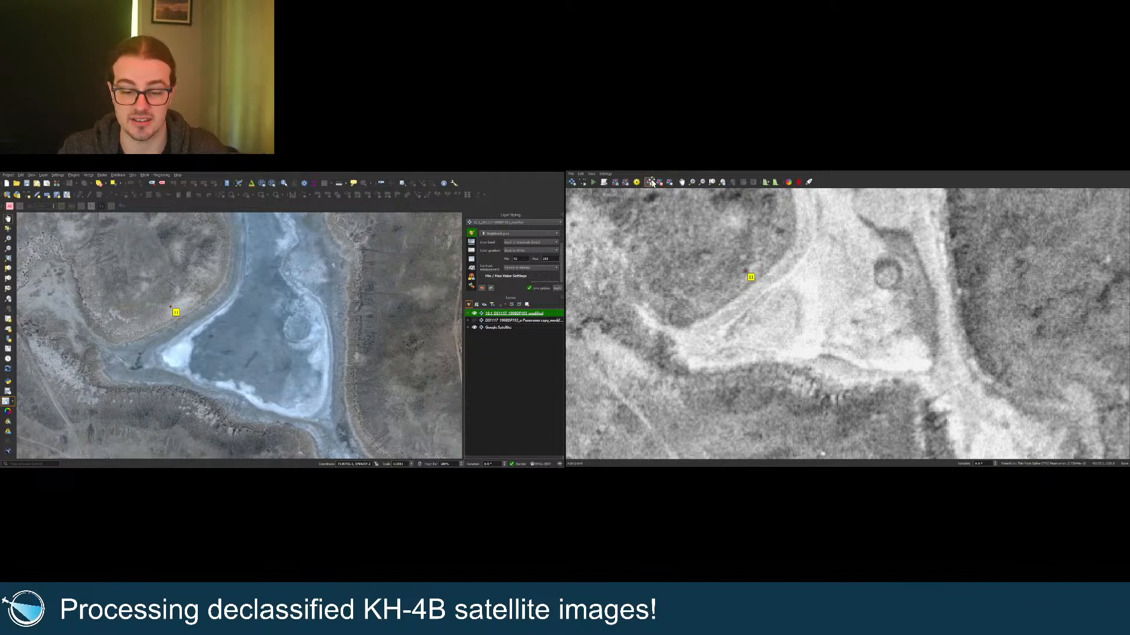
# Step: Examine the large bright lake at the middle of the scan's lower edge as a possible control point location
pyautogui.click(710, 183)
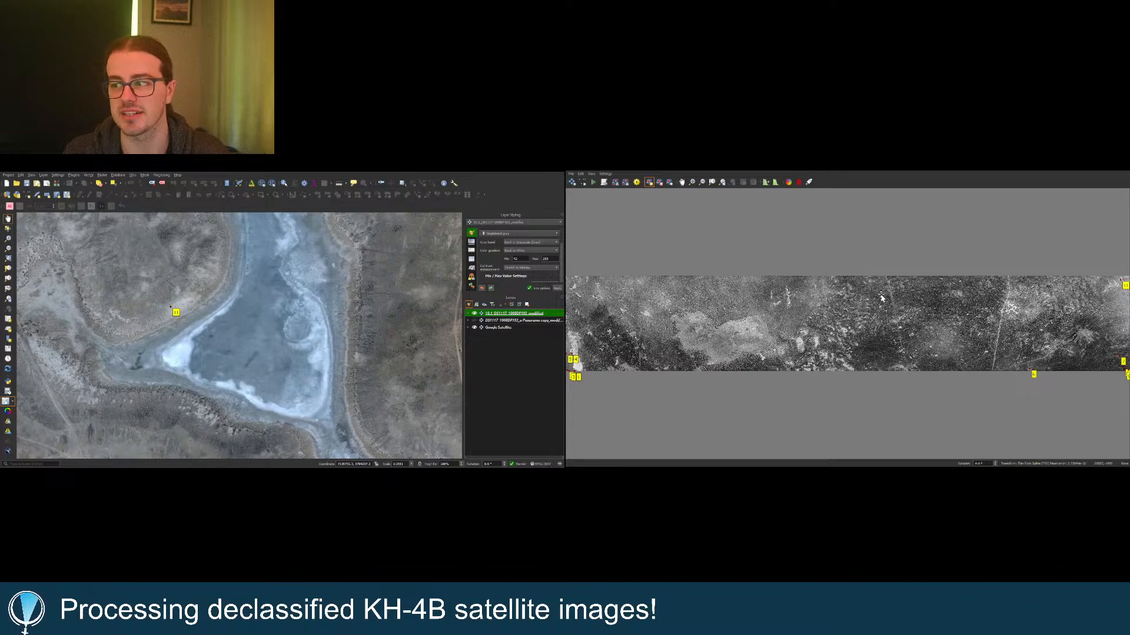
pyautogui.scroll(3, 803, 370)
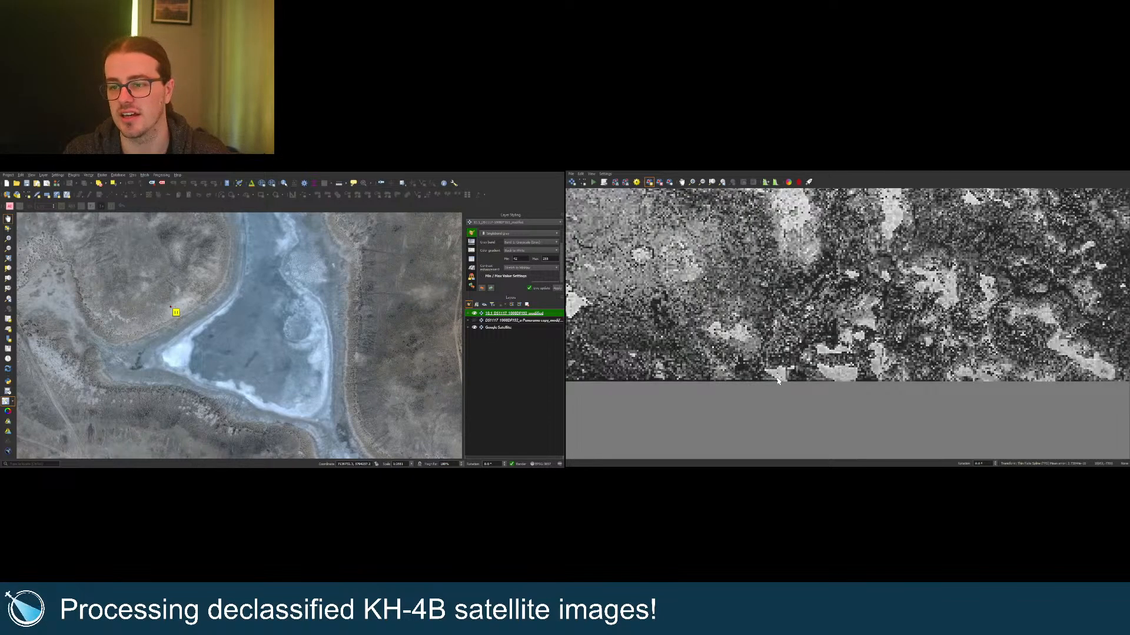
pyautogui.scroll(3, 776, 379)
pyautogui.scroll(-3, 778, 382)
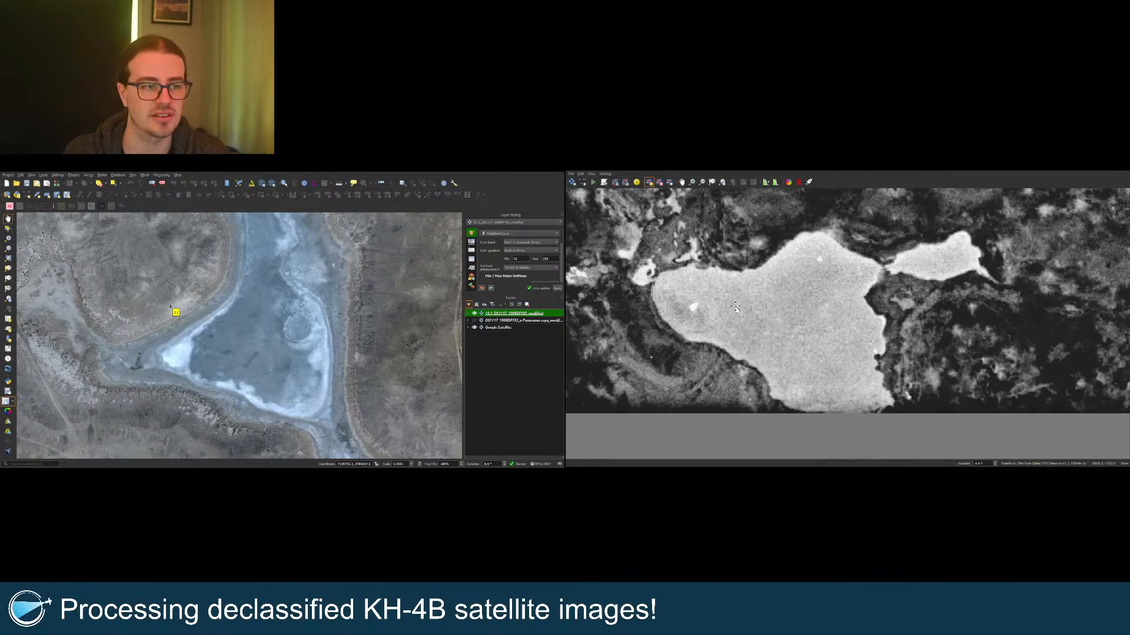
pyautogui.scroll(-5, 767, 409)
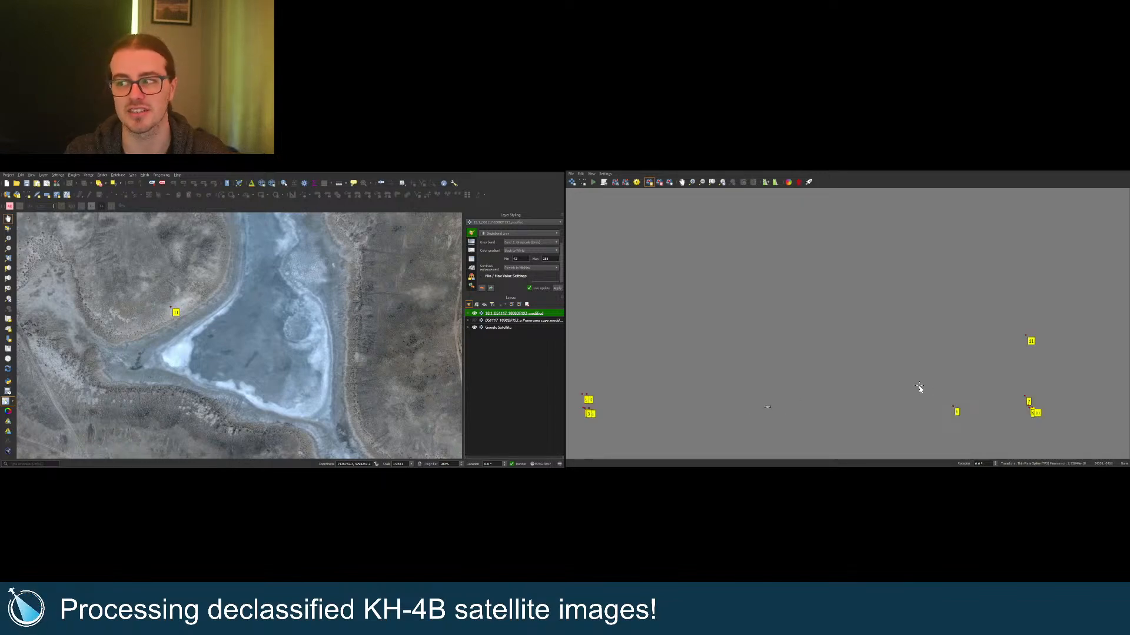
# Step: Search the Google Satellite basemap north of the reference strip's western end for the terrain at the scan's upper left corner
pyautogui.scroll(5, 603, 347)
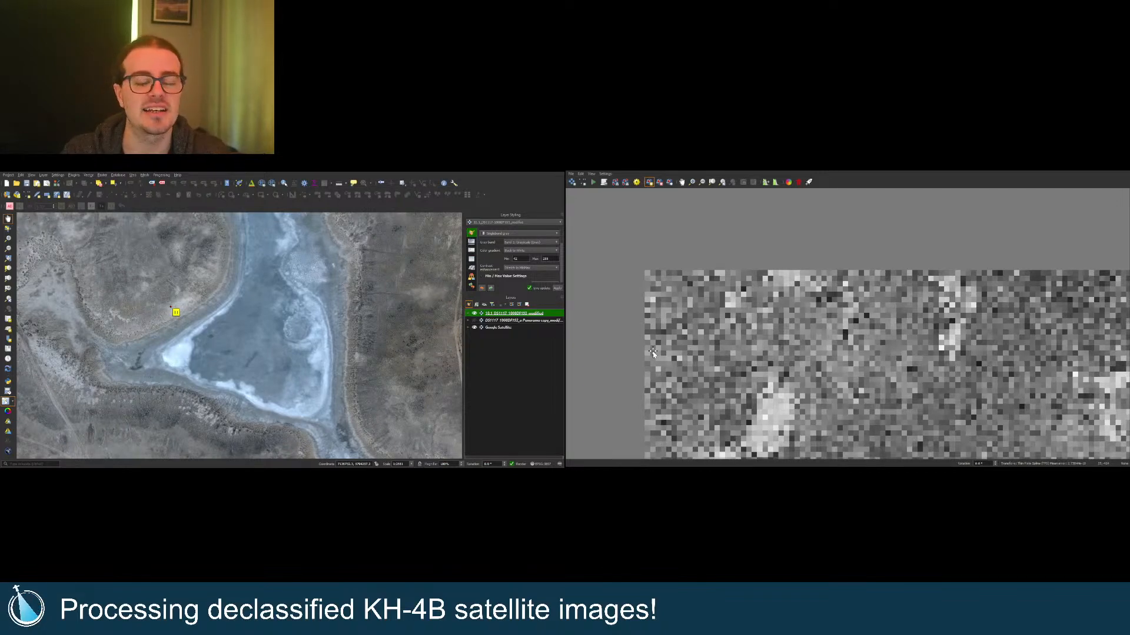
pyautogui.scroll(-4, 310, 345)
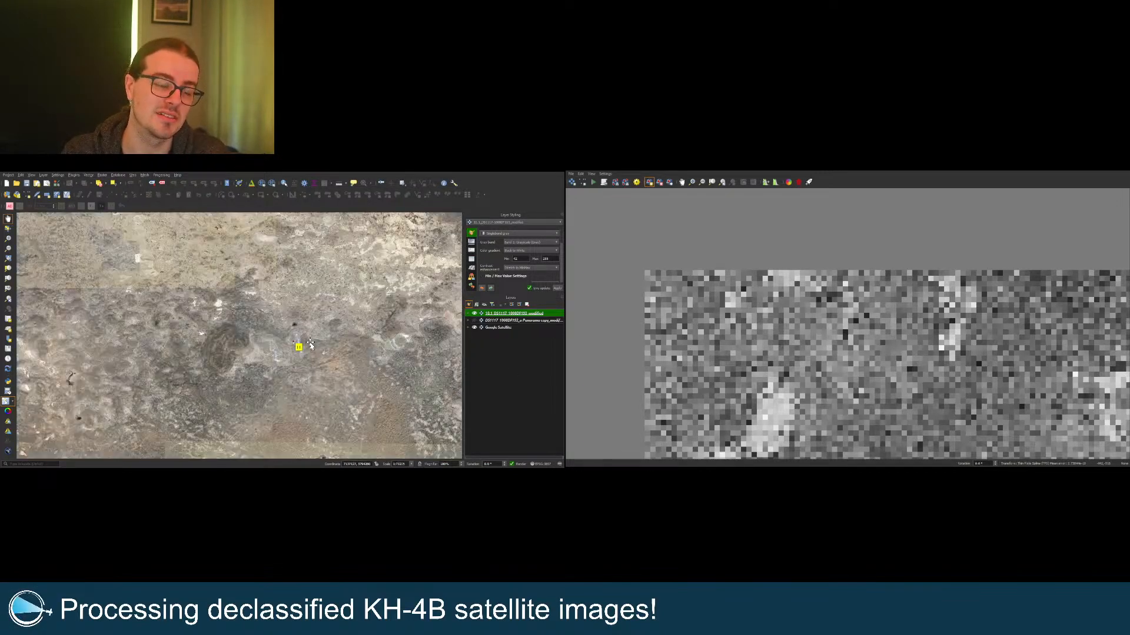
pyautogui.scroll(-5, 310, 346)
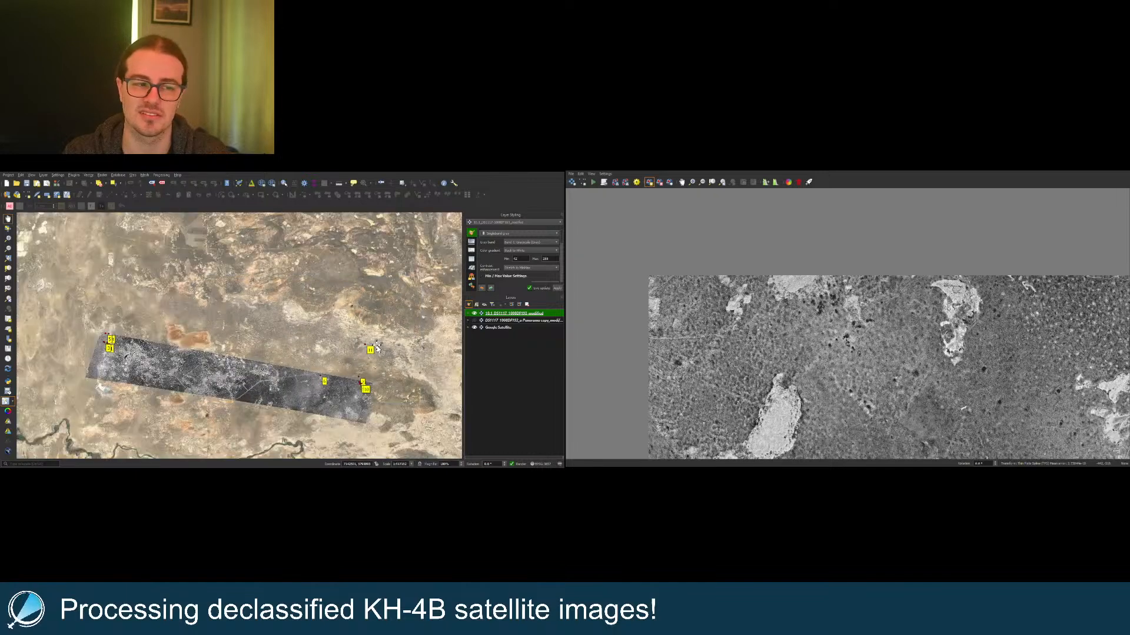
pyautogui.scroll(3, 112, 313)
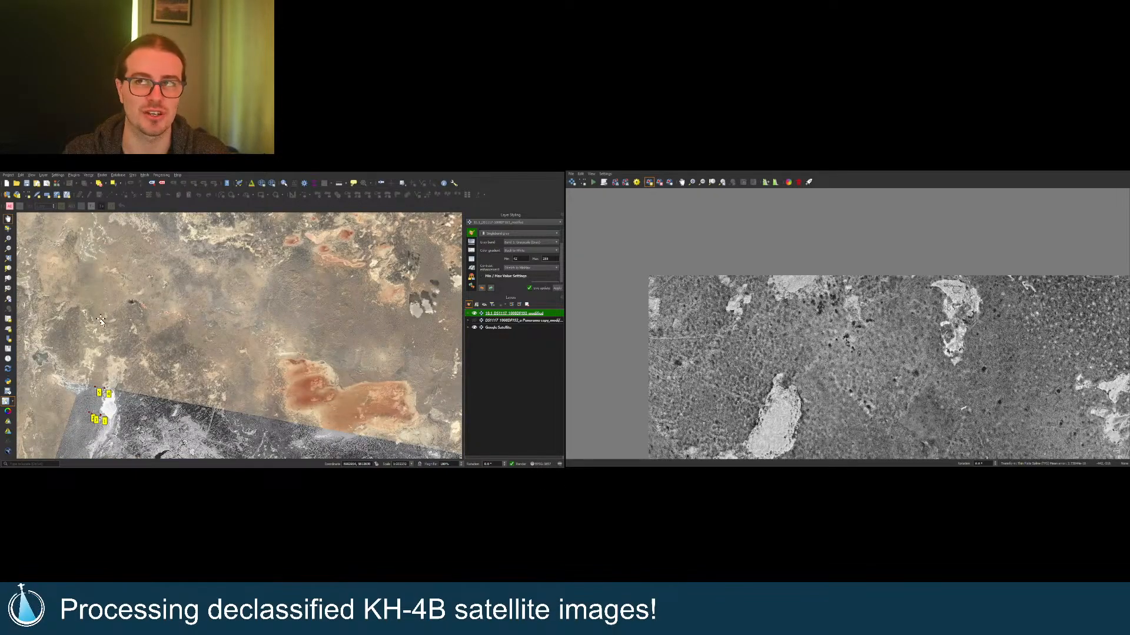
pyautogui.scroll(2, 101, 321)
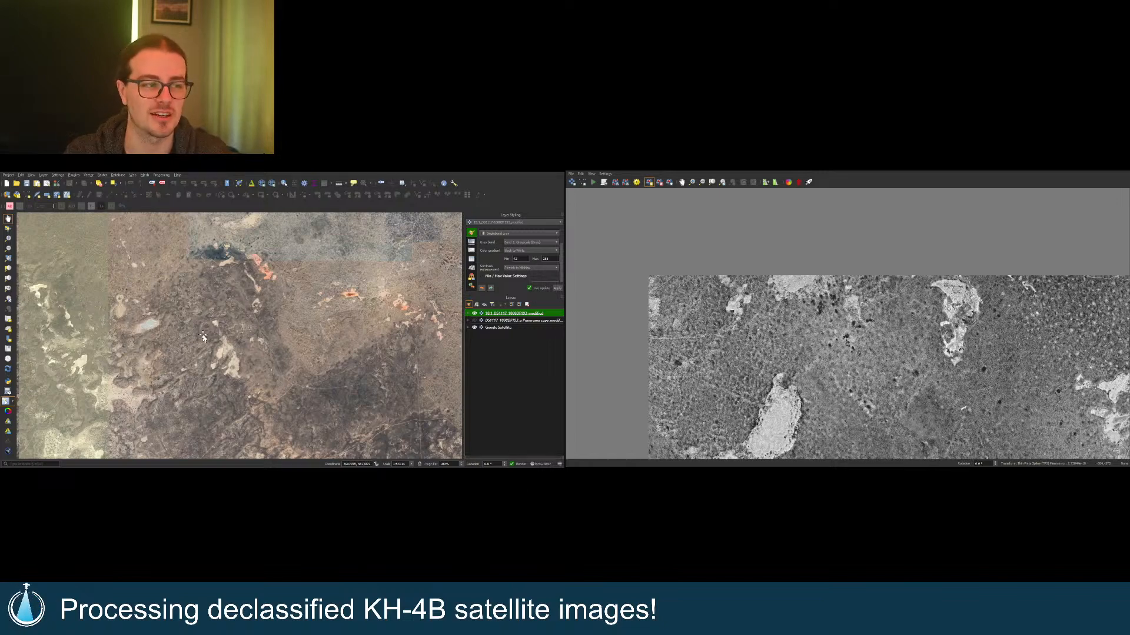
pyautogui.scroll(-1, 347, 362)
pyautogui.scroll(1, 272, 341)
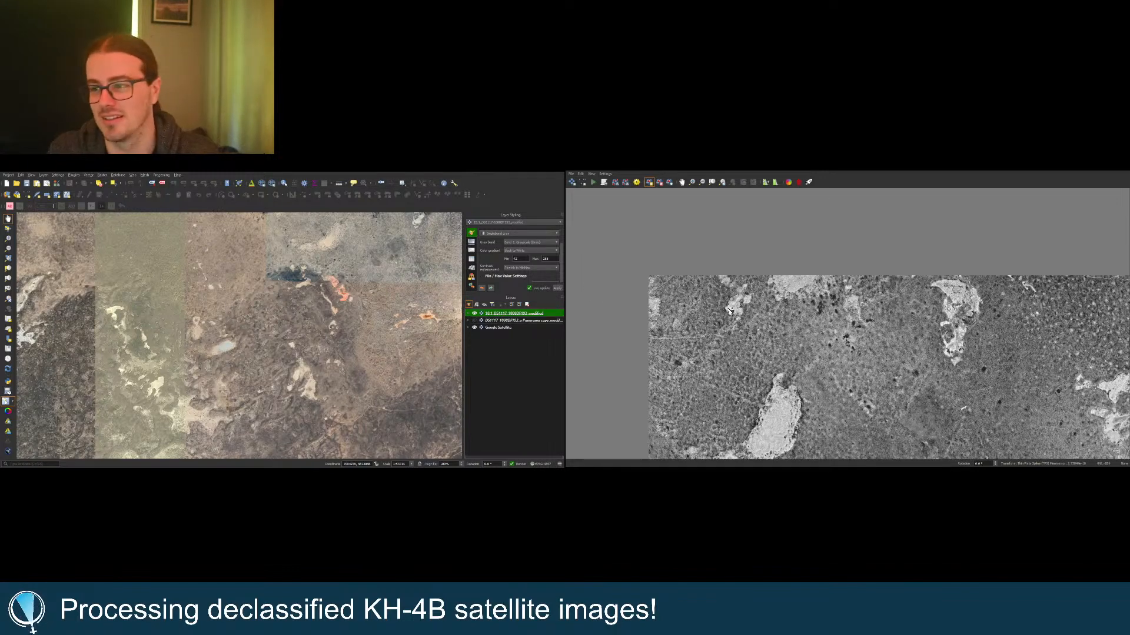
pyautogui.scroll(-2, 259, 353)
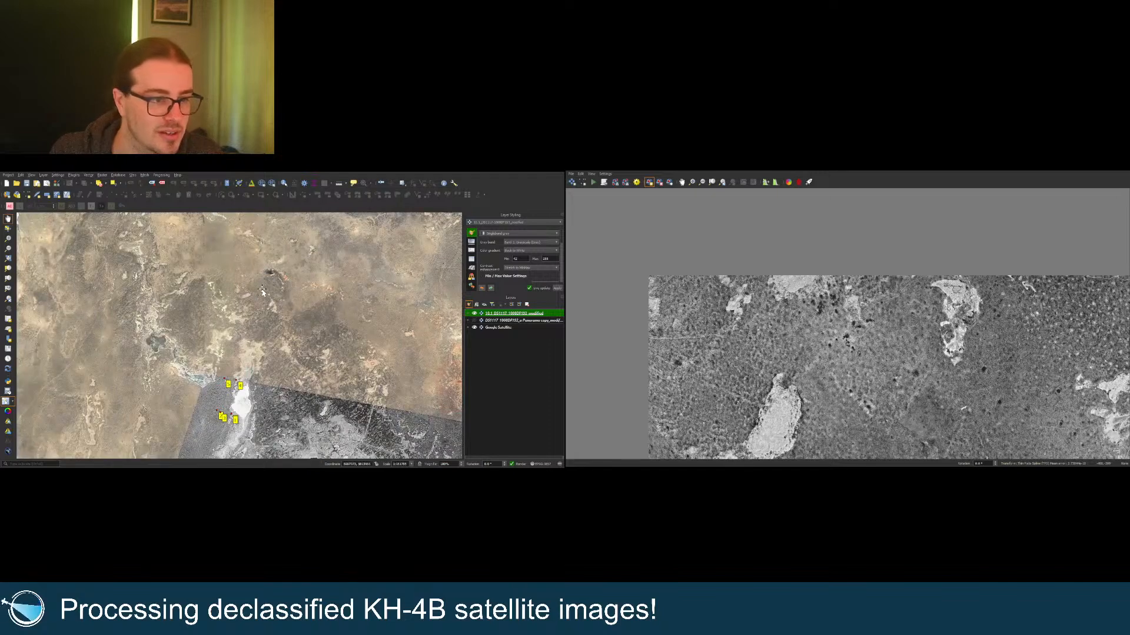
pyautogui.scroll(-1, 245, 311)
pyautogui.scroll(1, 292, 225)
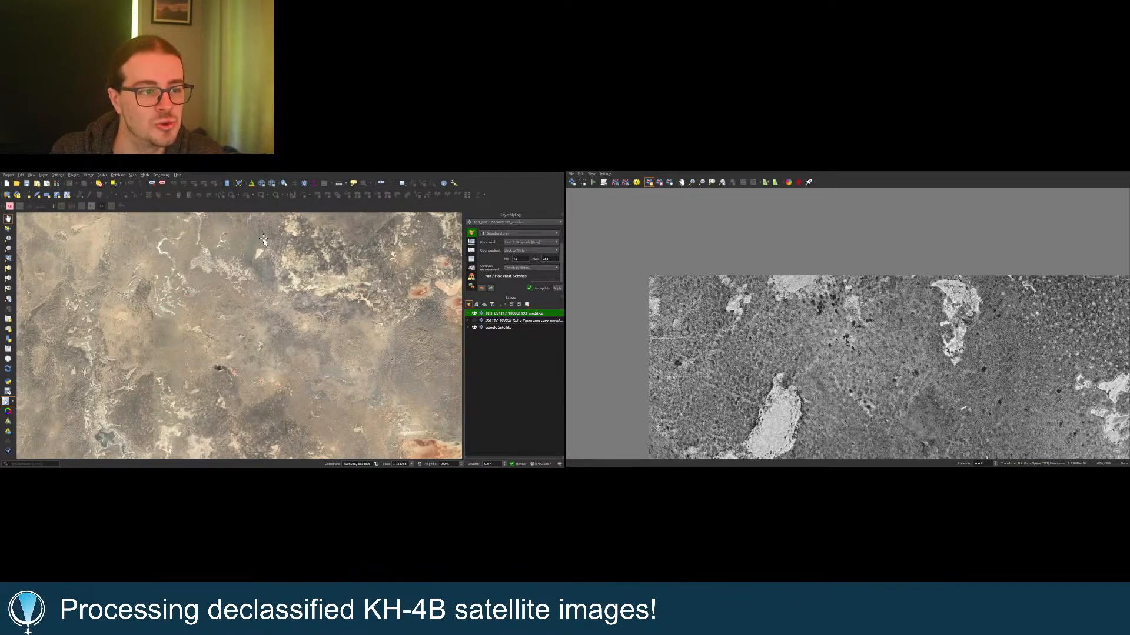
pyautogui.scroll(-1, 682, 283)
pyautogui.scroll(1, 665, 291)
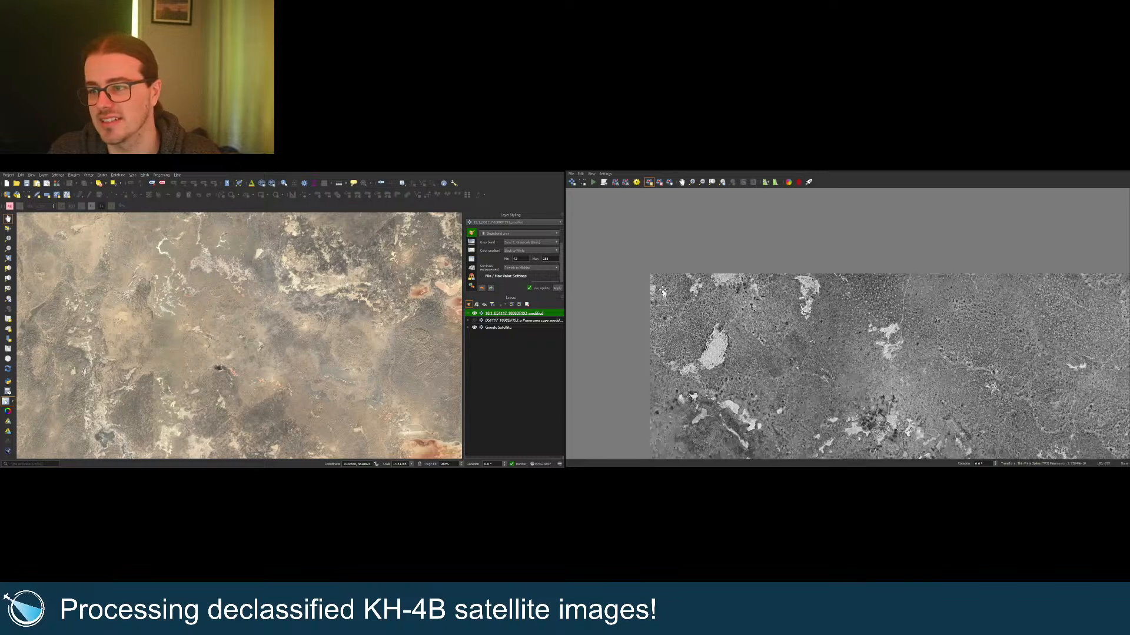
pyautogui.scroll(-1, 669, 297)
pyautogui.scroll(1, 664, 291)
pyautogui.scroll(-1, 325, 353)
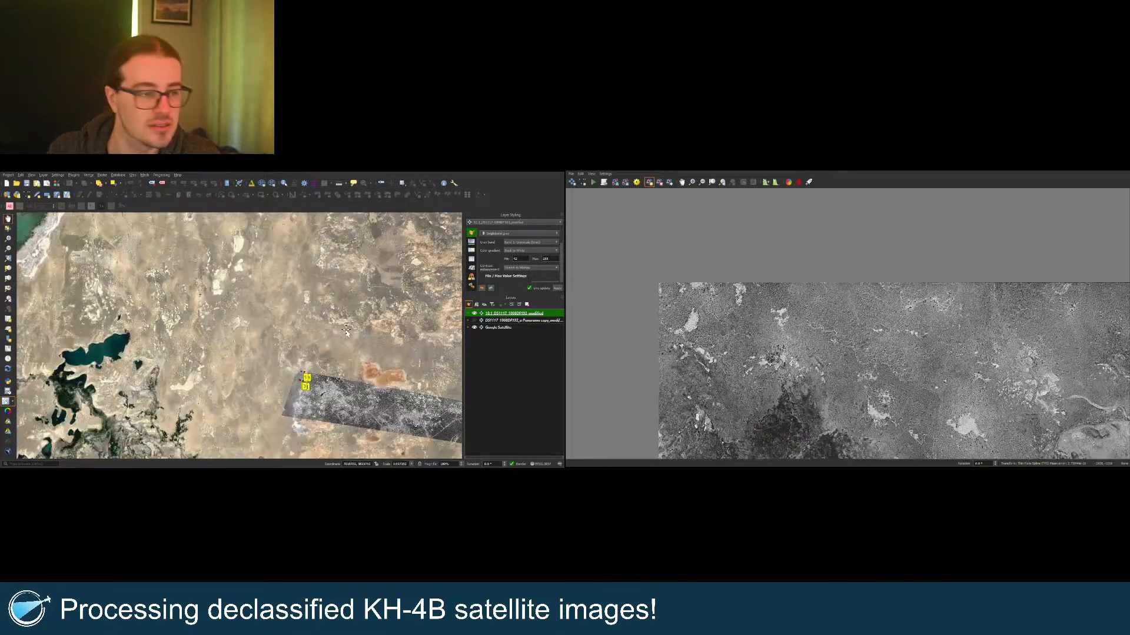
pyautogui.scroll(2, 324, 350)
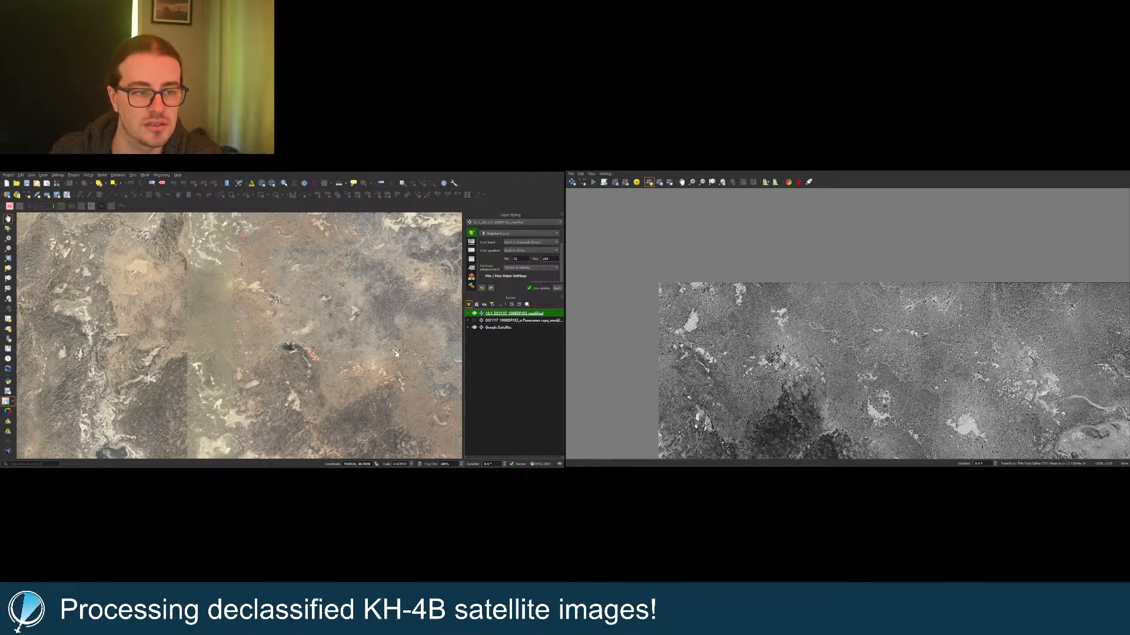
# Step: Compare the dark terrain patch and pale lake beds at the scan's left end with the basemap around the reference strip's western end
pyautogui.click(681, 182)
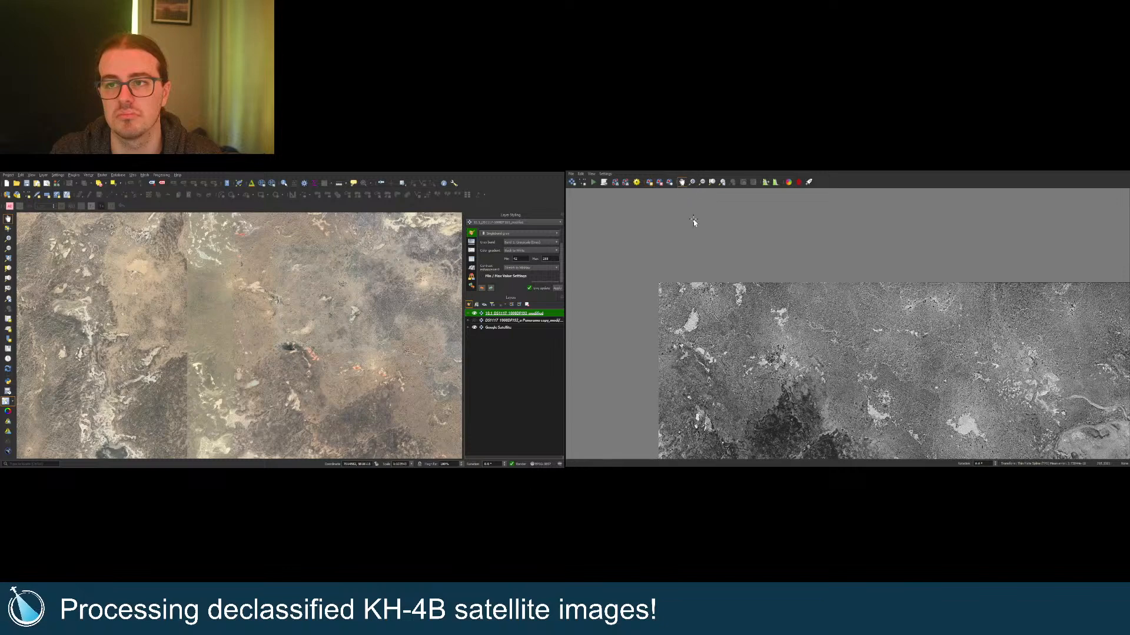
pyautogui.moveTo(736, 327); pyautogui.dragTo(708, 251)
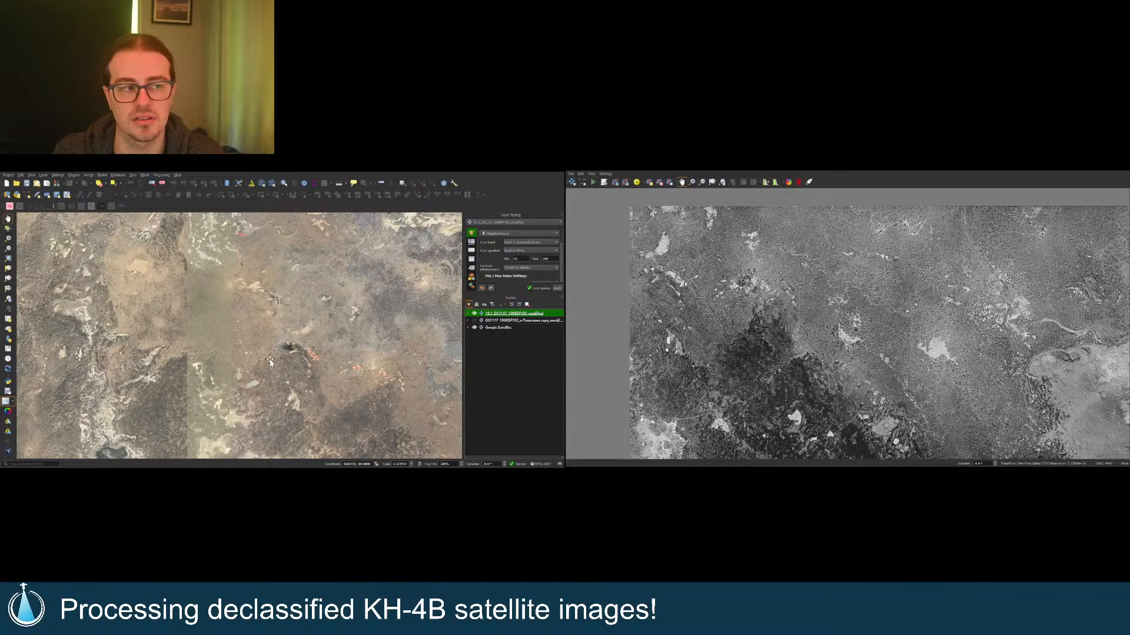
pyautogui.moveTo(270, 362); pyautogui.dragTo(294, 413)
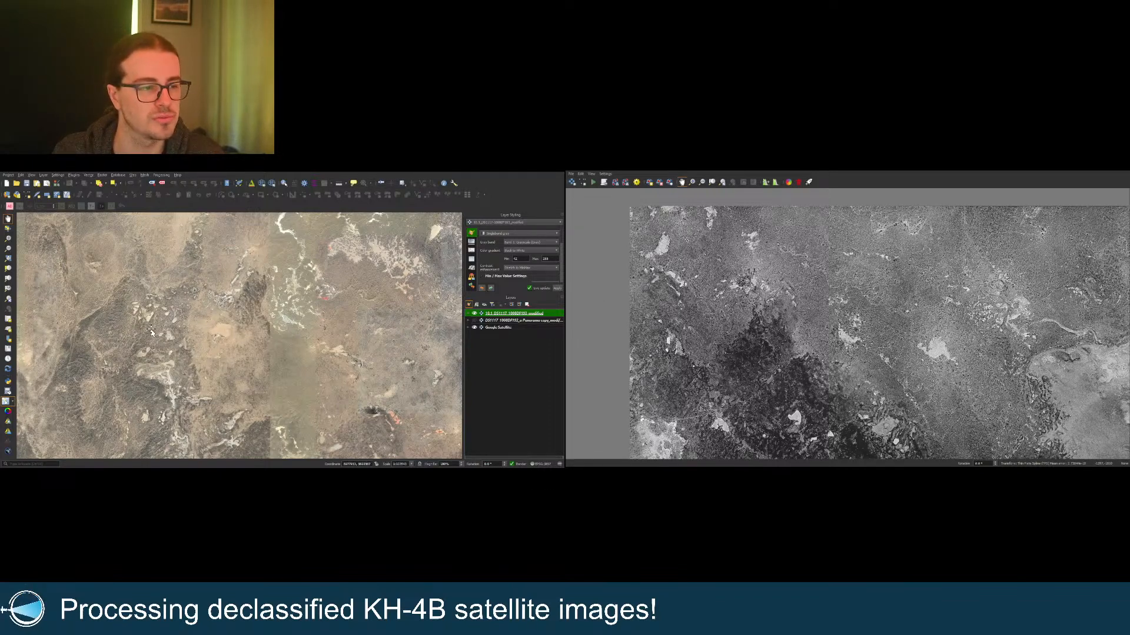
pyautogui.moveTo(154, 333); pyautogui.dragTo(227, 265)
pyautogui.moveTo(280, 314); pyautogui.dragTo(208, 296)
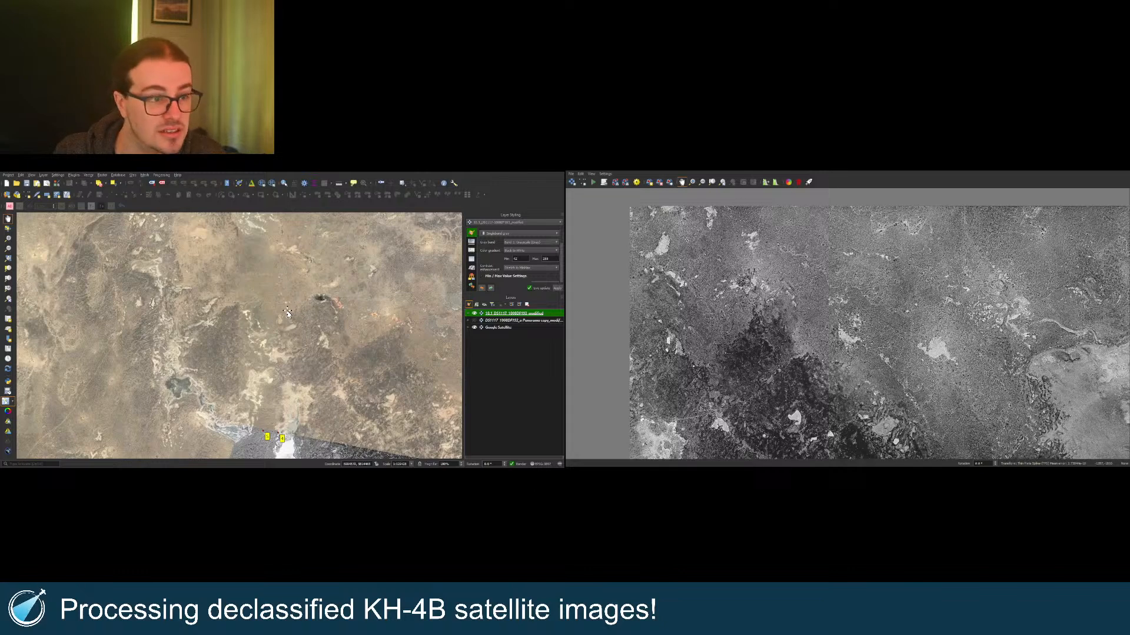
pyautogui.moveTo(287, 313); pyautogui.dragTo(183, 295)
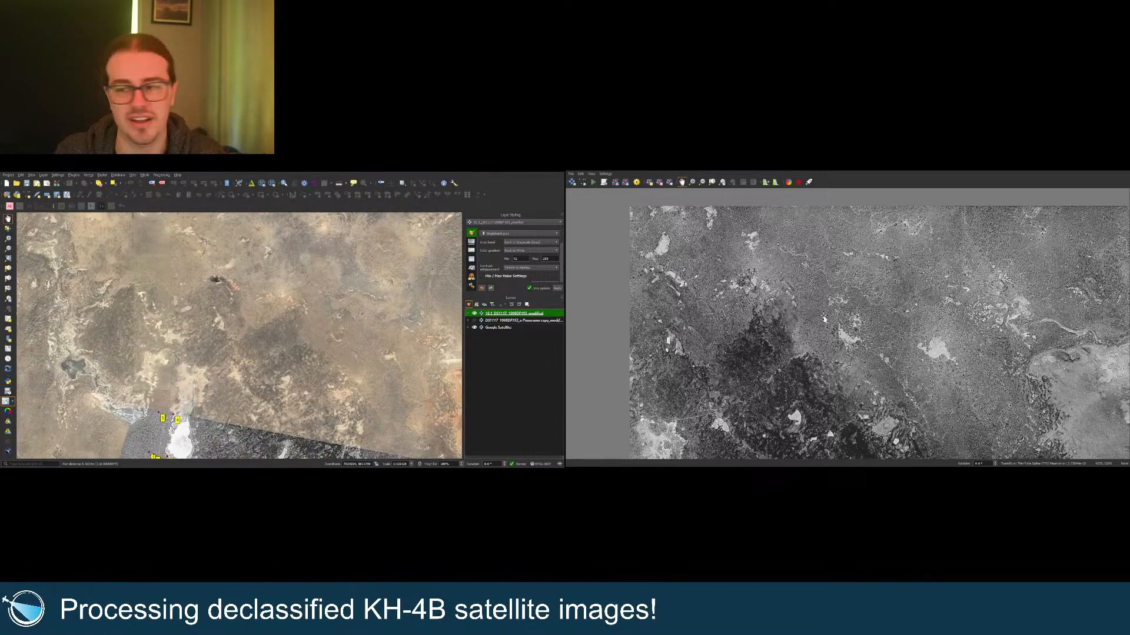
pyautogui.scroll(-1, 739, 318)
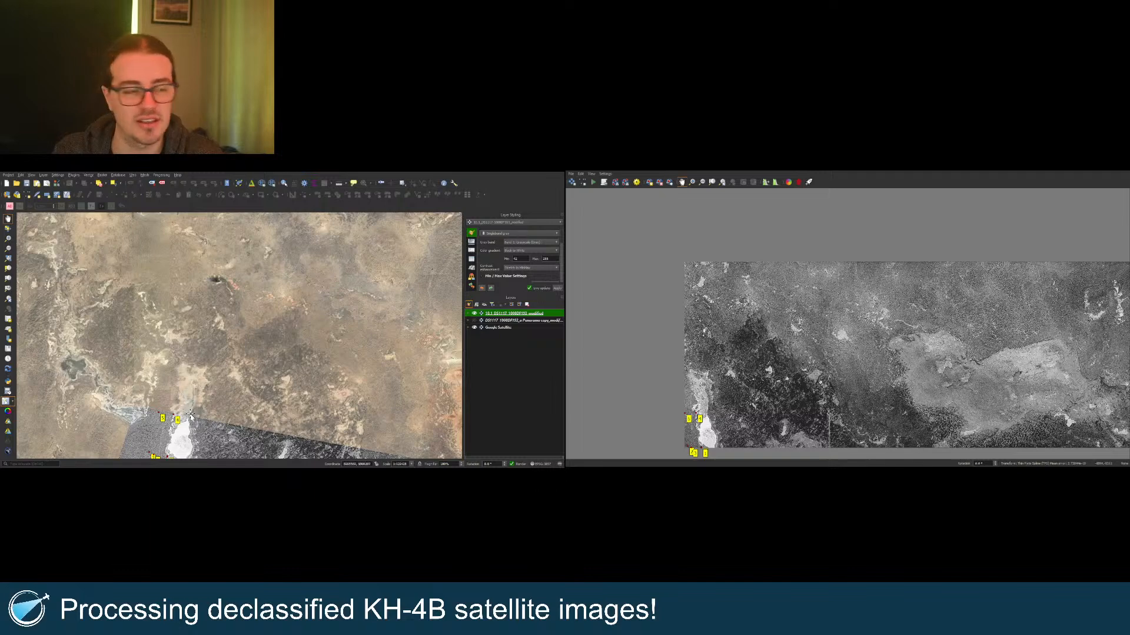
pyautogui.moveTo(190, 417); pyautogui.dragTo(221, 383)
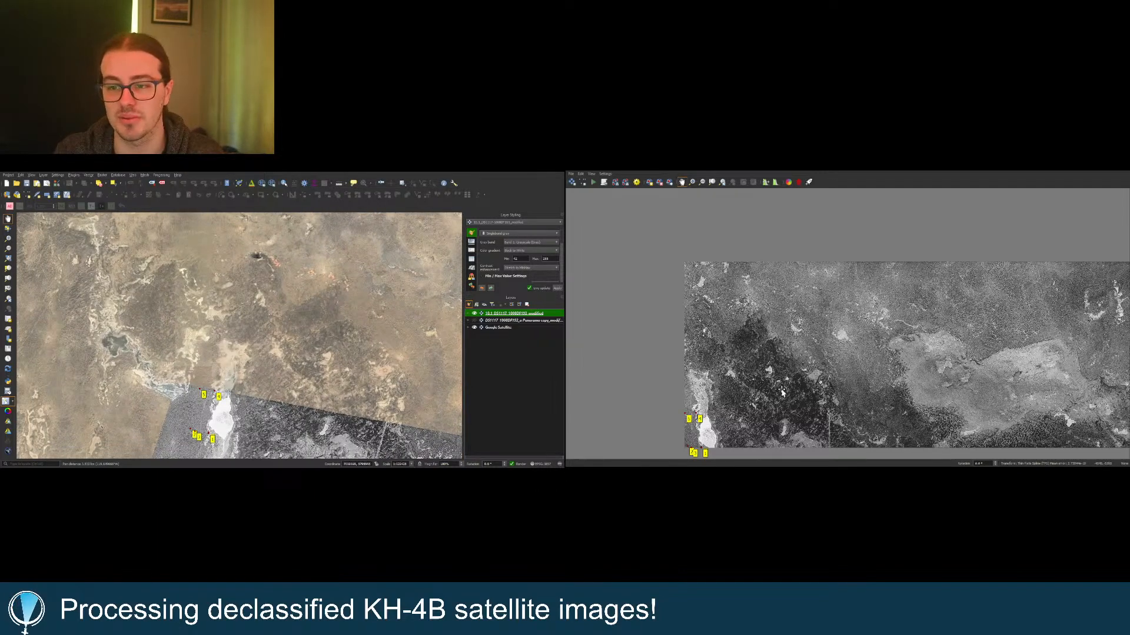
pyautogui.moveTo(228, 344); pyautogui.dragTo(233, 352)
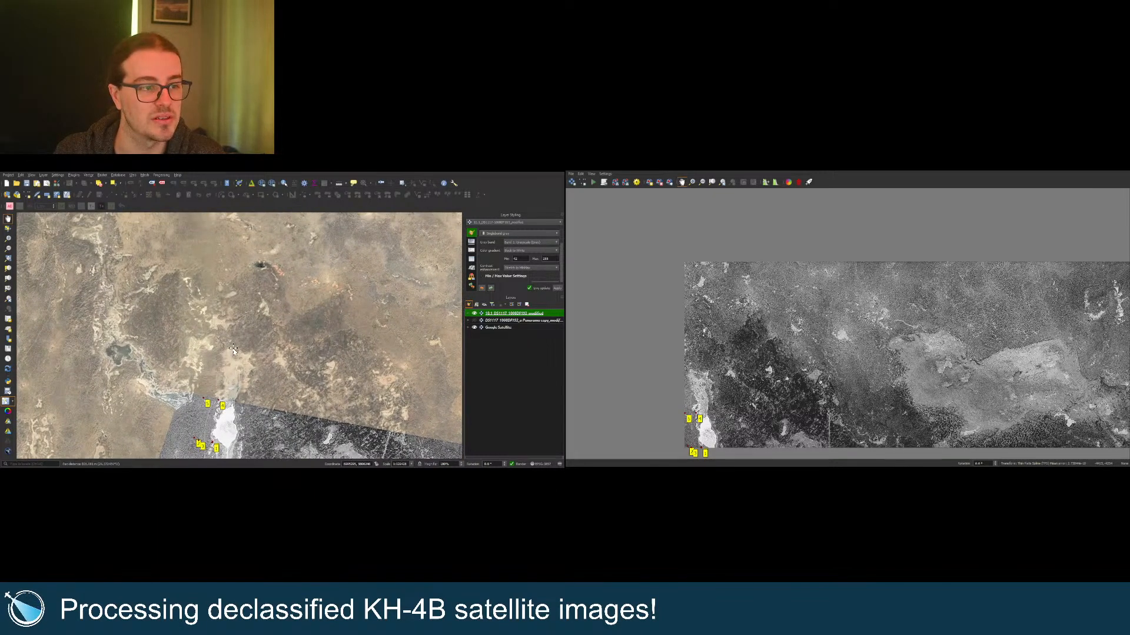
# Step: Add a ground control point on the notch in the small bright lake bed's northern edge near the scan's left end and match it on Google Satellite
pyautogui.scroll(8, 701, 332)
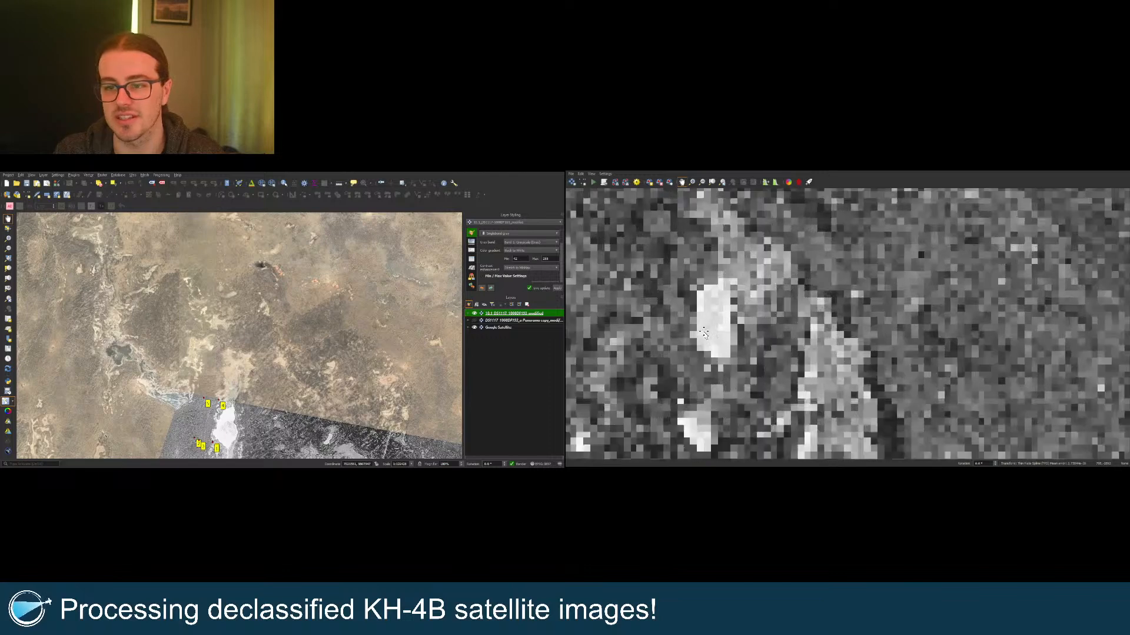
pyautogui.scroll(5, 273, 324)
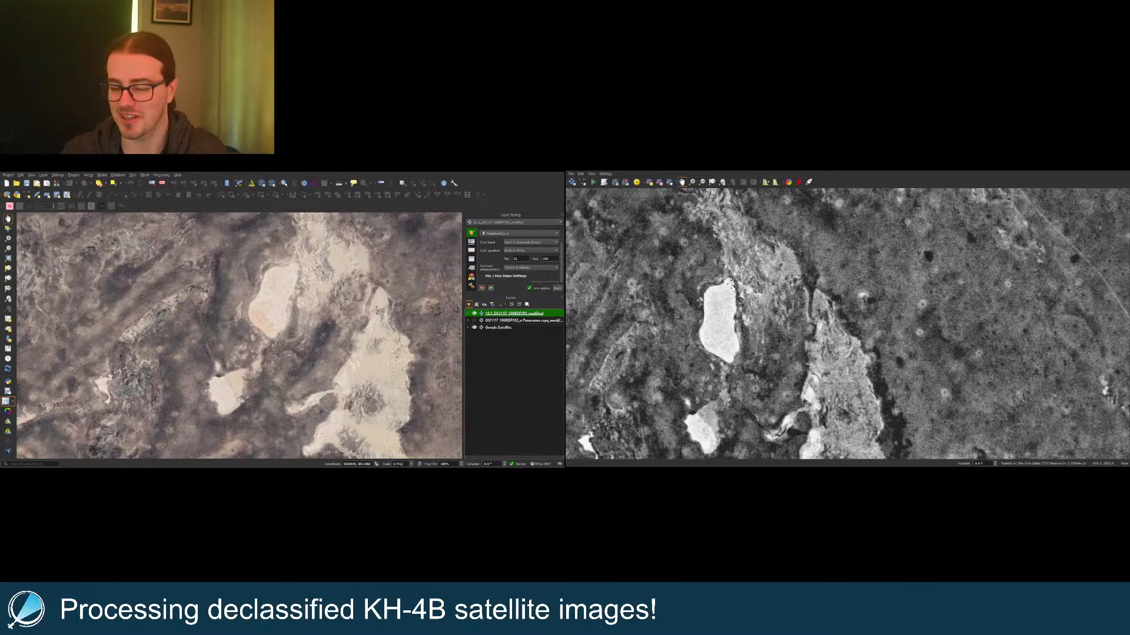
pyautogui.scroll(4, 729, 287)
pyautogui.scroll(5, 283, 264)
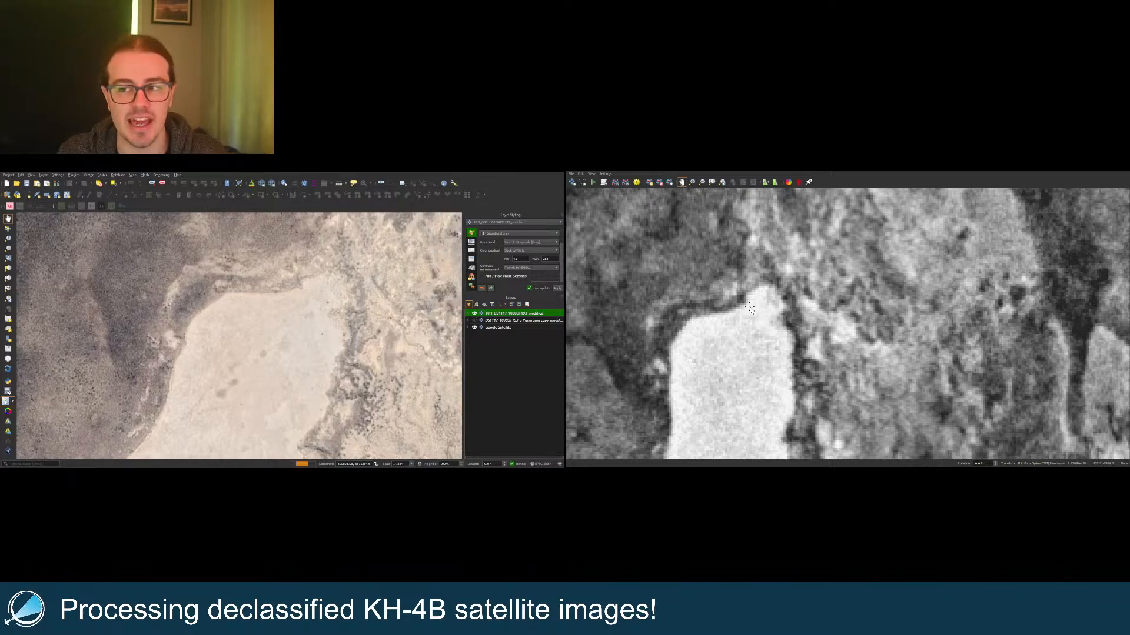
pyautogui.click(746, 307)
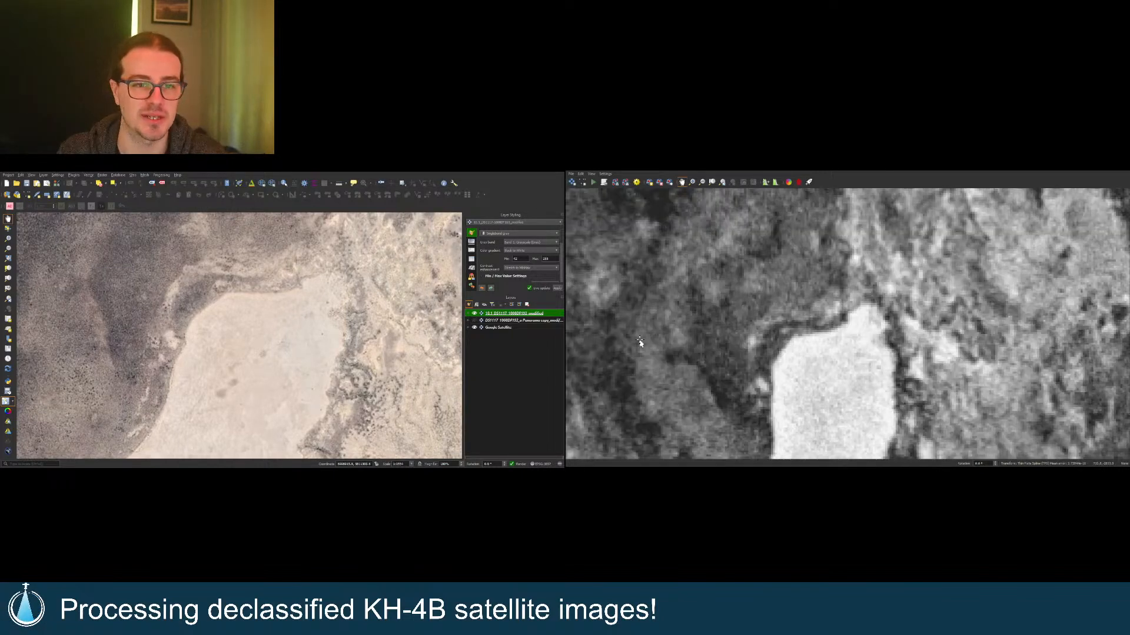
pyautogui.click(649, 182)
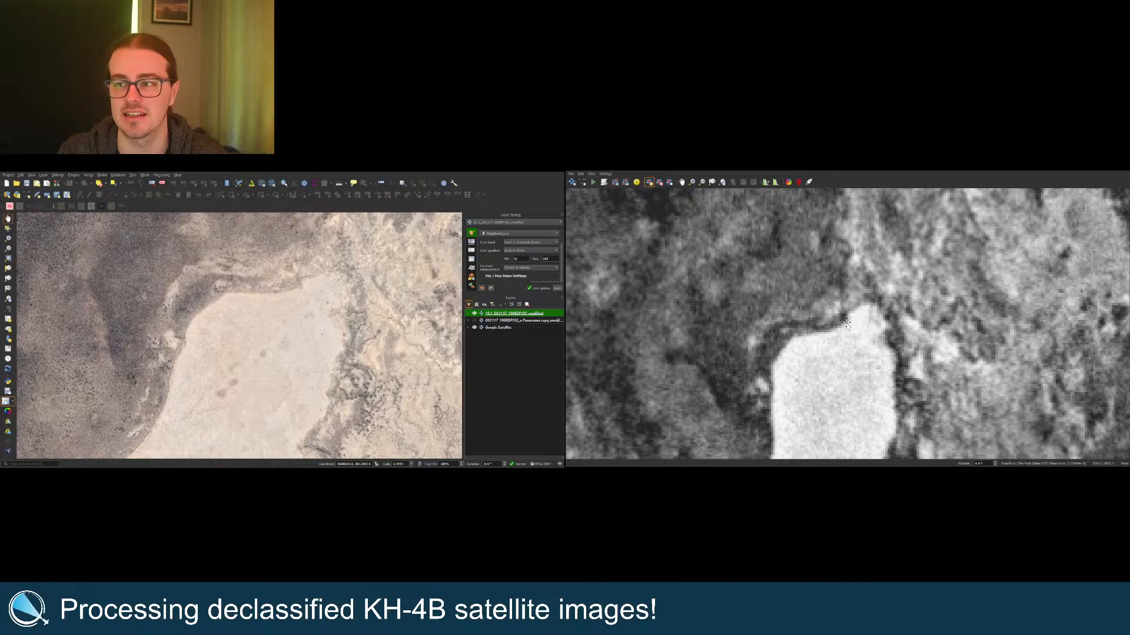
pyautogui.click(302, 290)
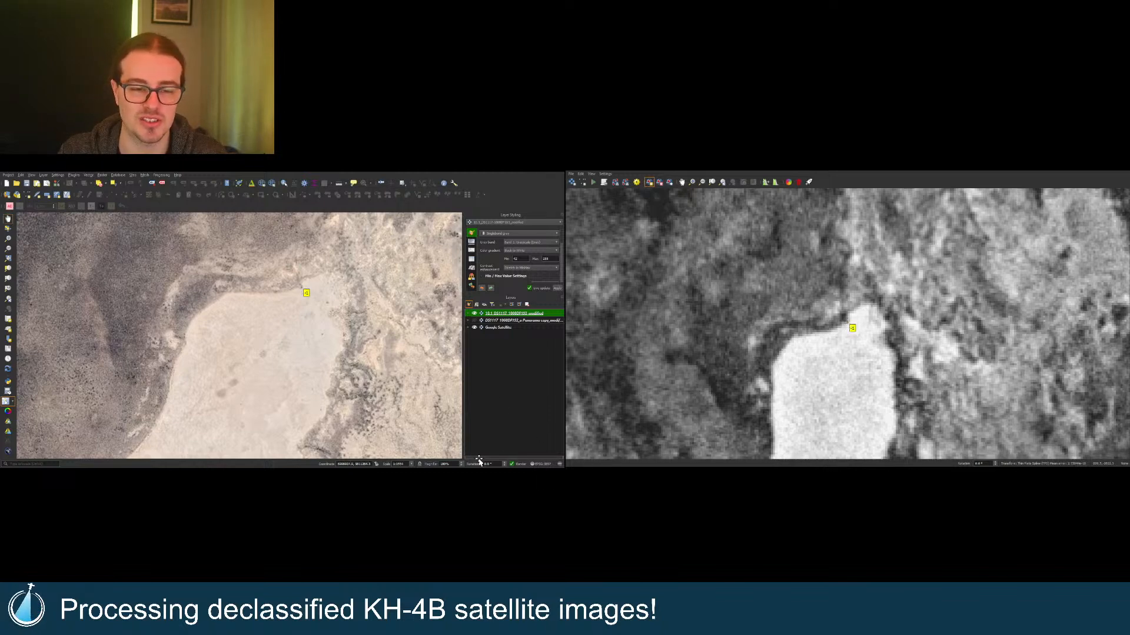
# Step: Add a ground control point at the south edge of the dark vegetation cluster inside the irregular white lake bed and match it on Google Satellite
pyautogui.scroll(-6, 810, 288)
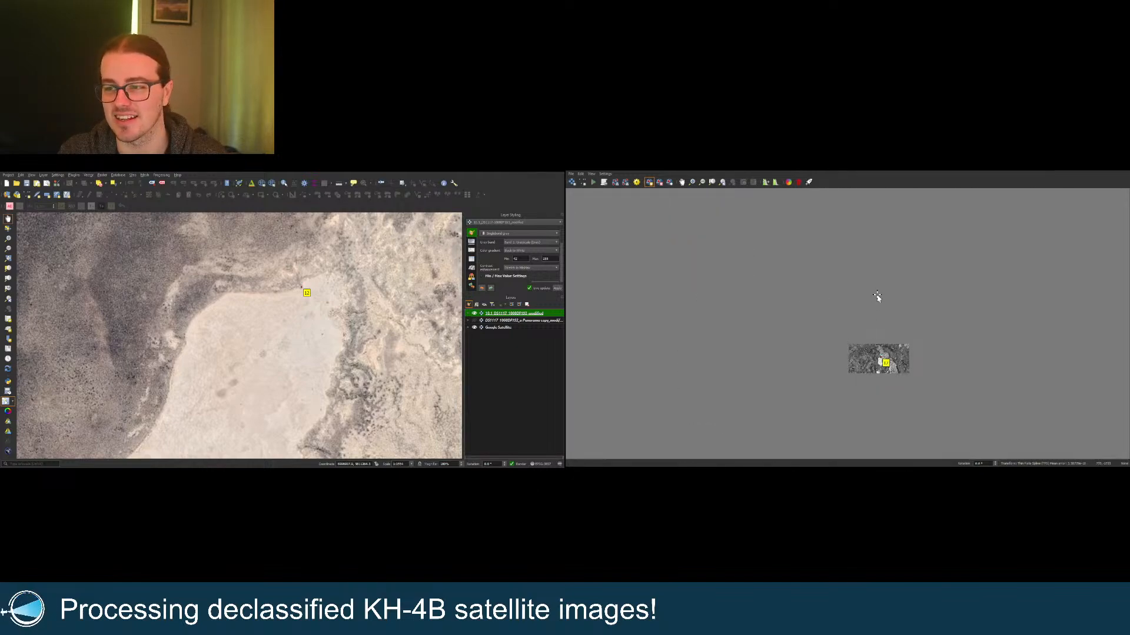
pyautogui.scroll(5, 880, 312)
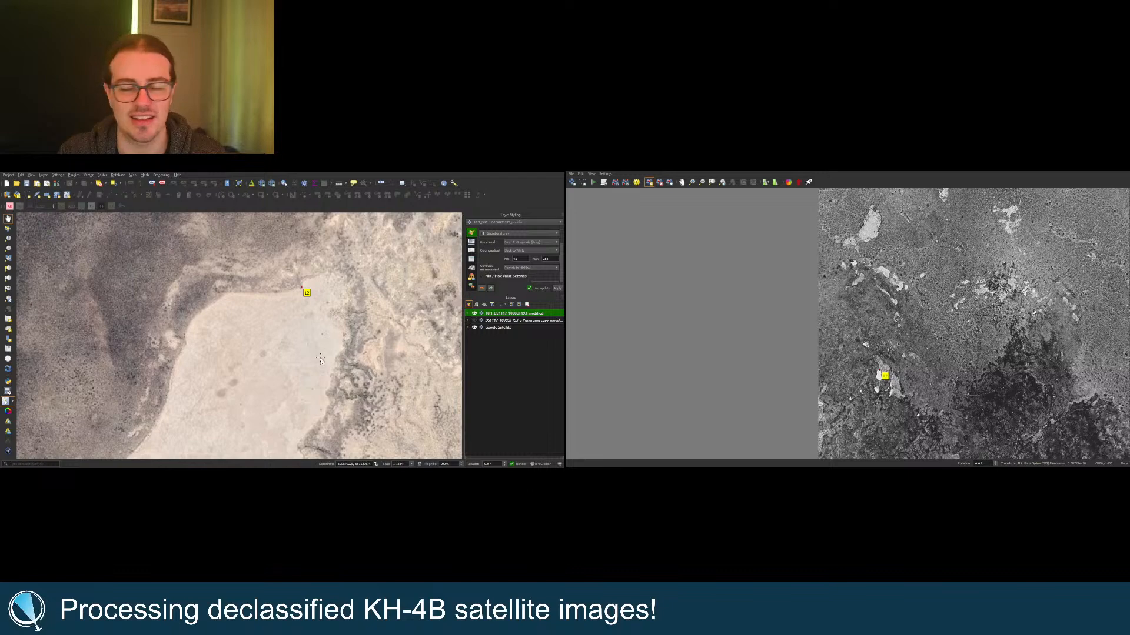
pyautogui.scroll(-4, 320, 360)
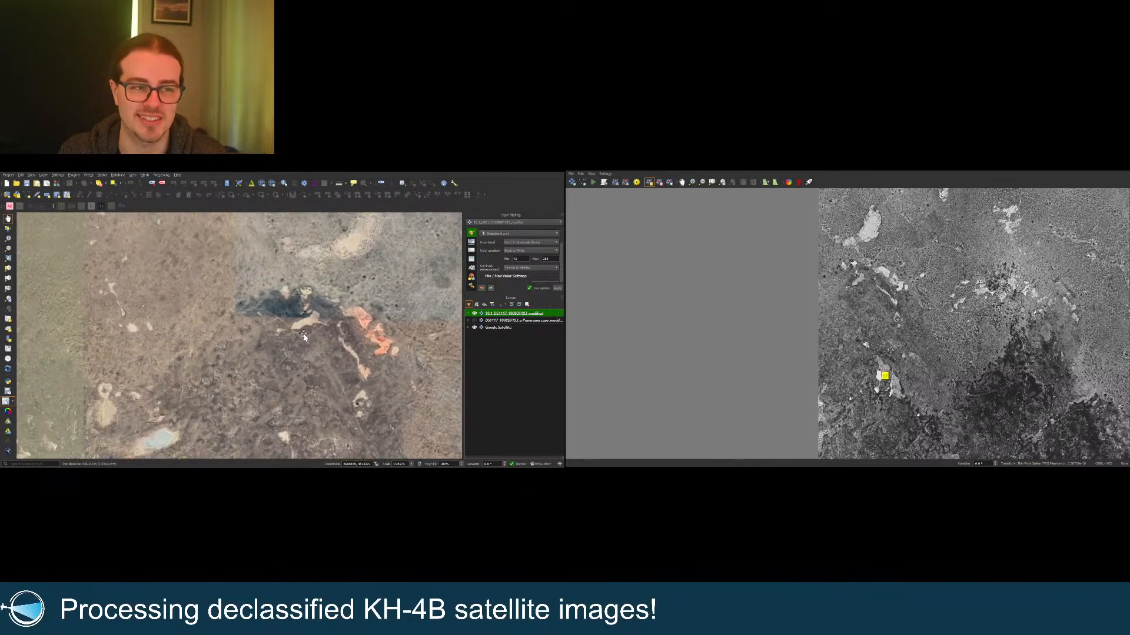
pyautogui.scroll(5, 857, 259)
pyautogui.scroll(4, 311, 299)
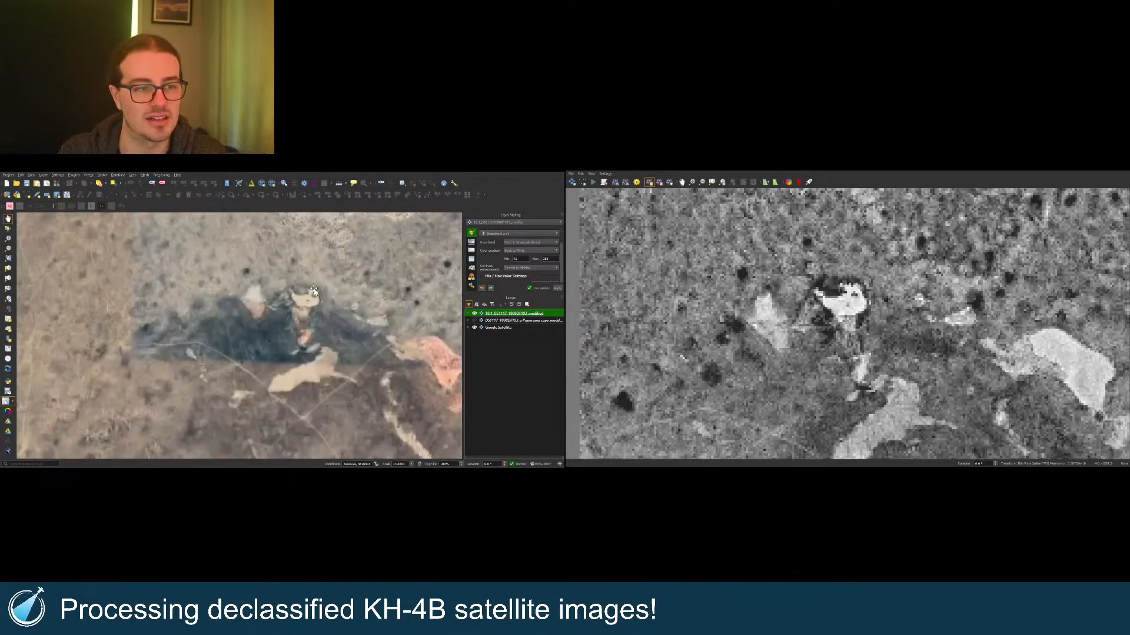
pyautogui.scroll(1, 318, 312)
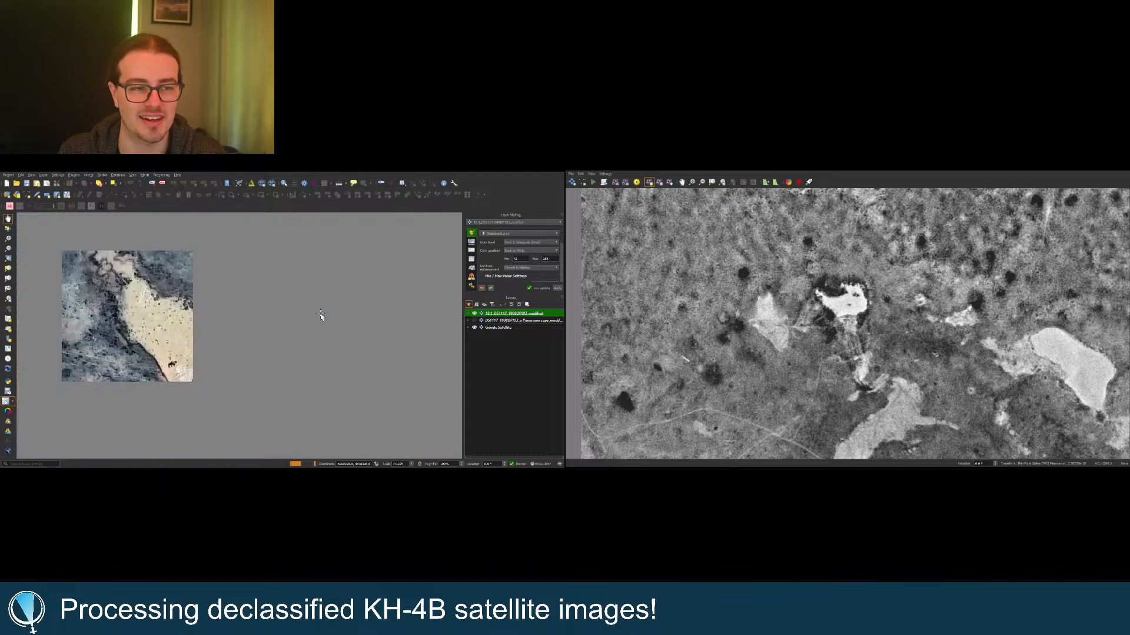
pyautogui.scroll(4, 827, 297)
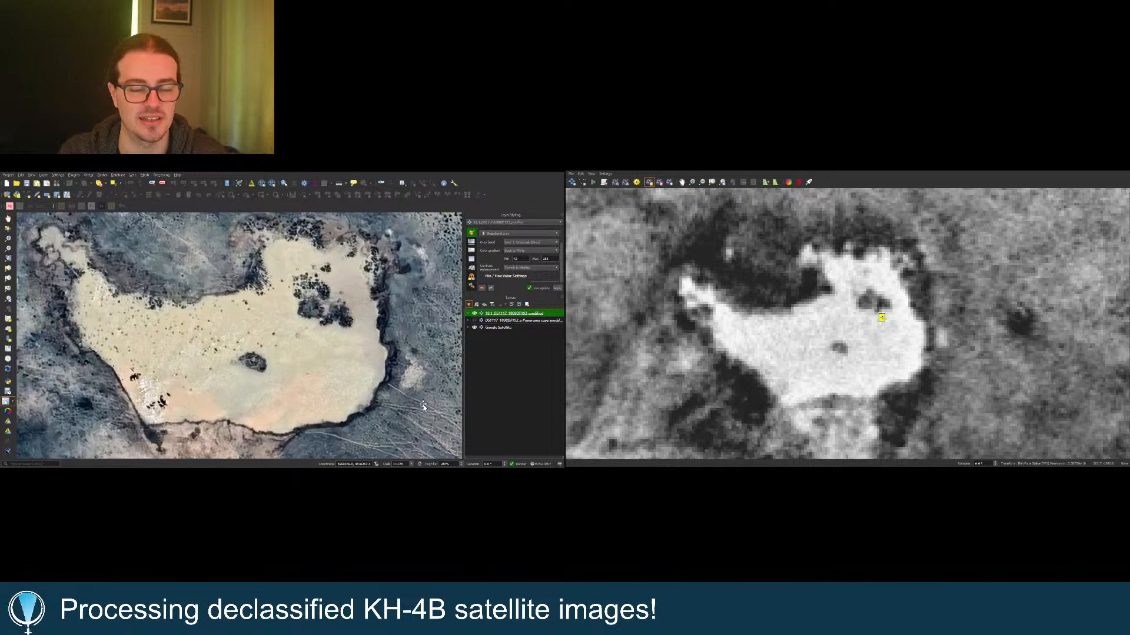
pyautogui.click(326, 327)
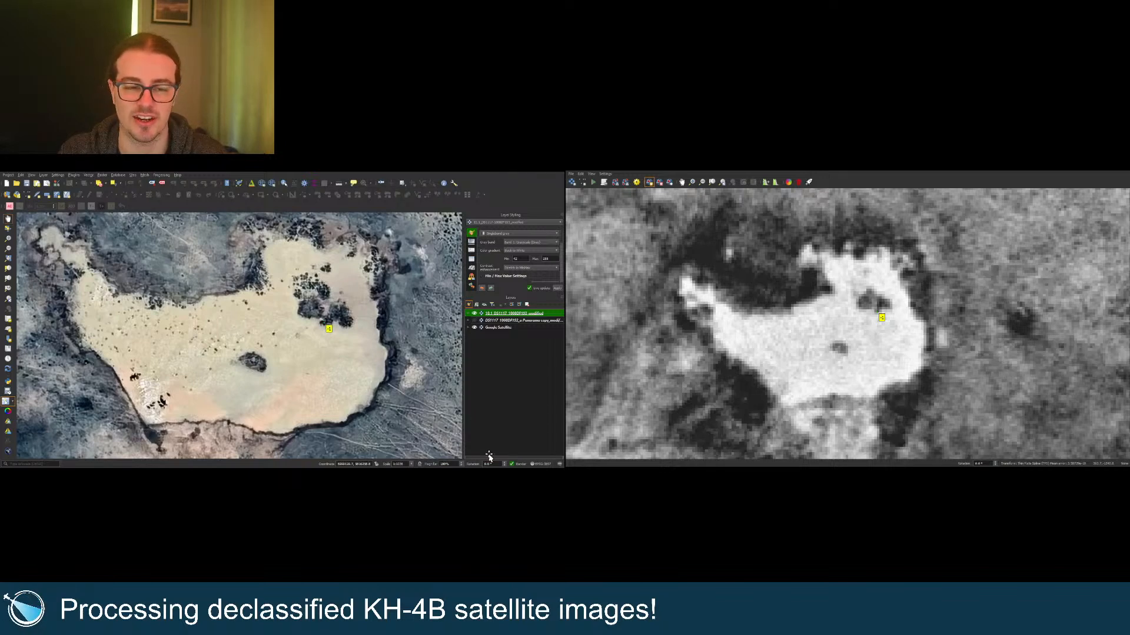
# Step: Compare the pale patches at the scan's upper left corner with Google Satellite north of the newest control point
pyautogui.scroll(-5, 301, 375)
pyautogui.scroll(-3, 847, 403)
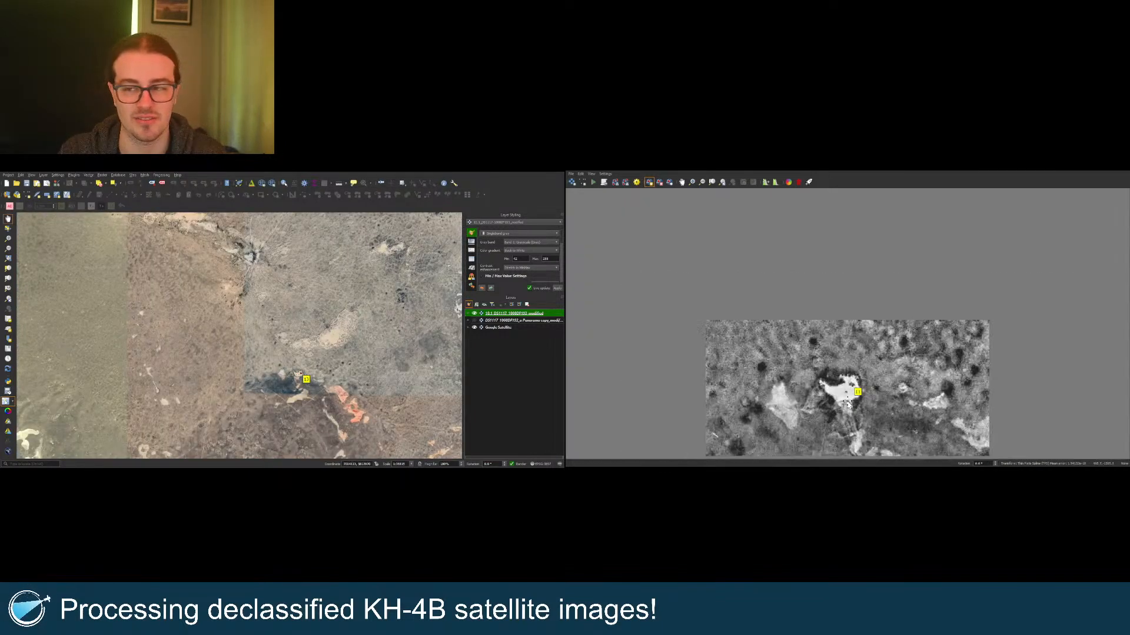
pyautogui.scroll(-2, 847, 404)
pyautogui.scroll(5, 845, 339)
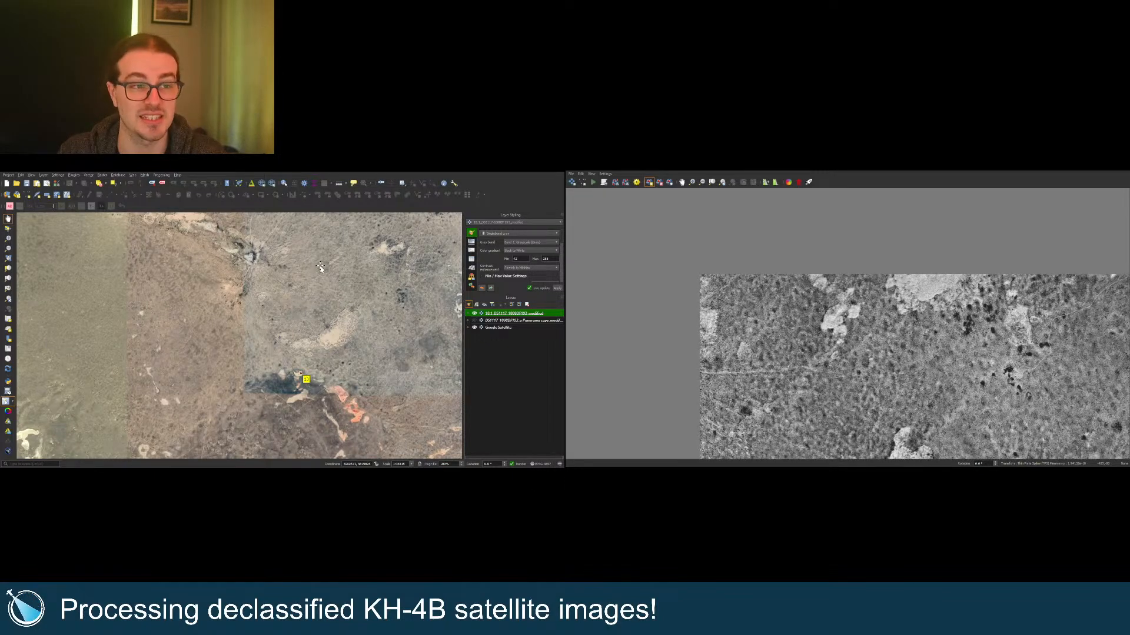
pyautogui.scroll(4, 281, 287)
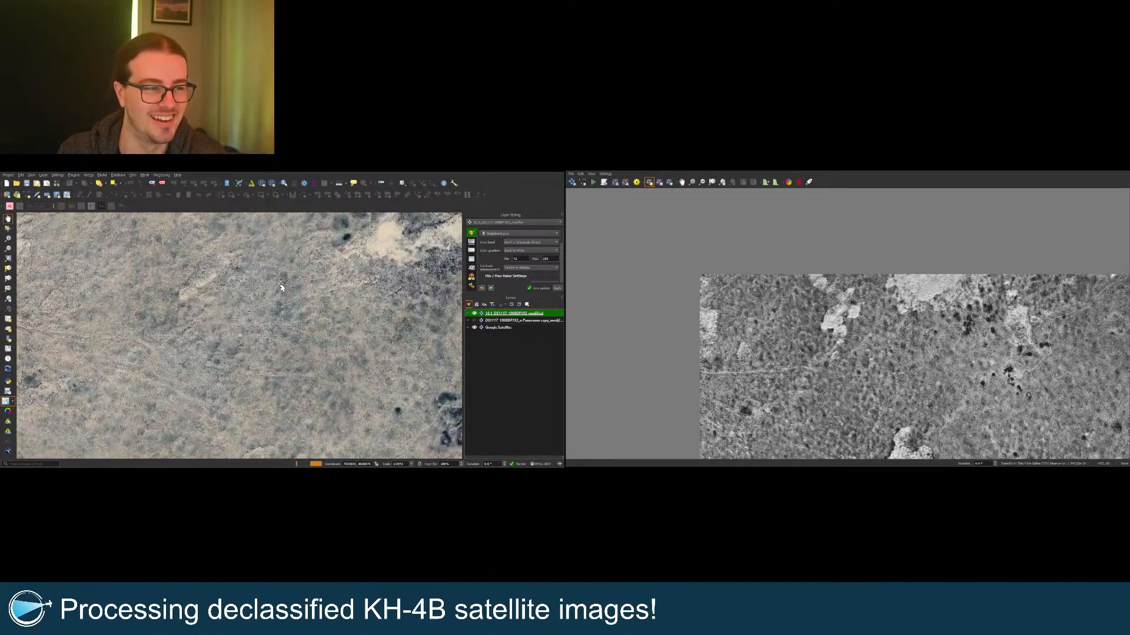
pyautogui.moveTo(281, 287); pyautogui.dragTo(281, 335)
pyautogui.scroll(-3, 286, 337)
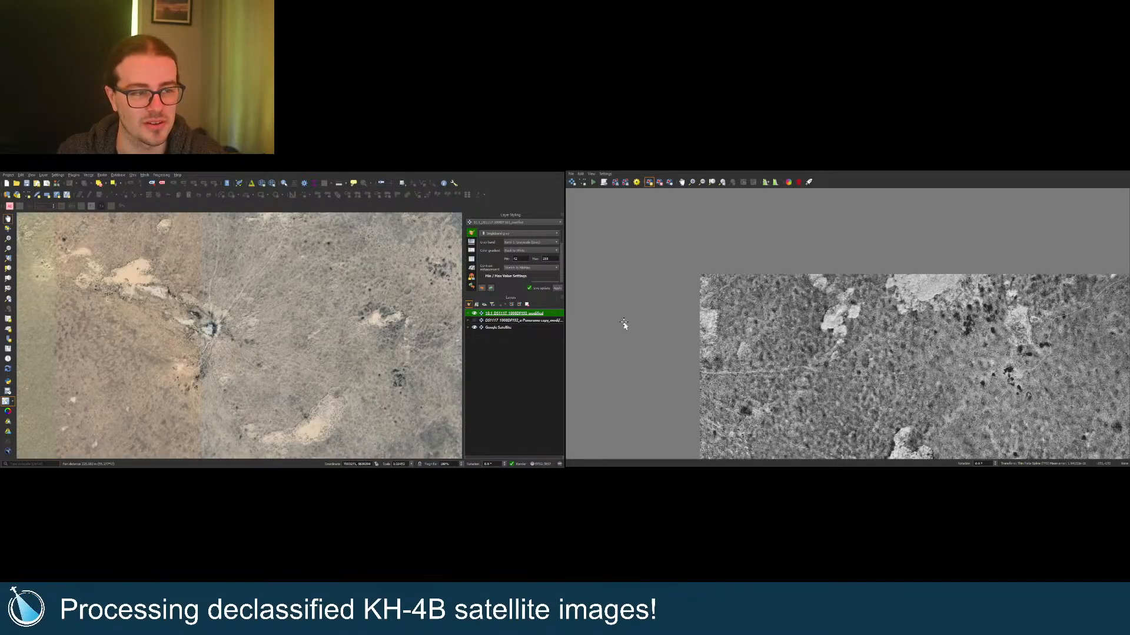
pyautogui.scroll(-2, 802, 305)
pyautogui.scroll(1, 812, 310)
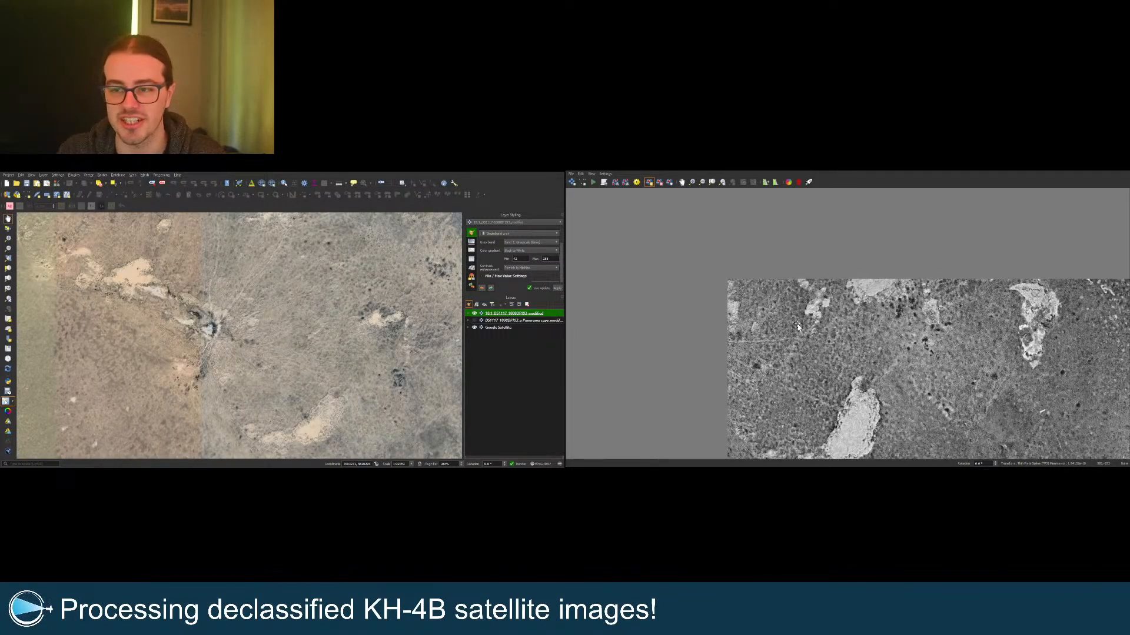
pyautogui.moveTo(269, 337); pyautogui.dragTo(260, 353)
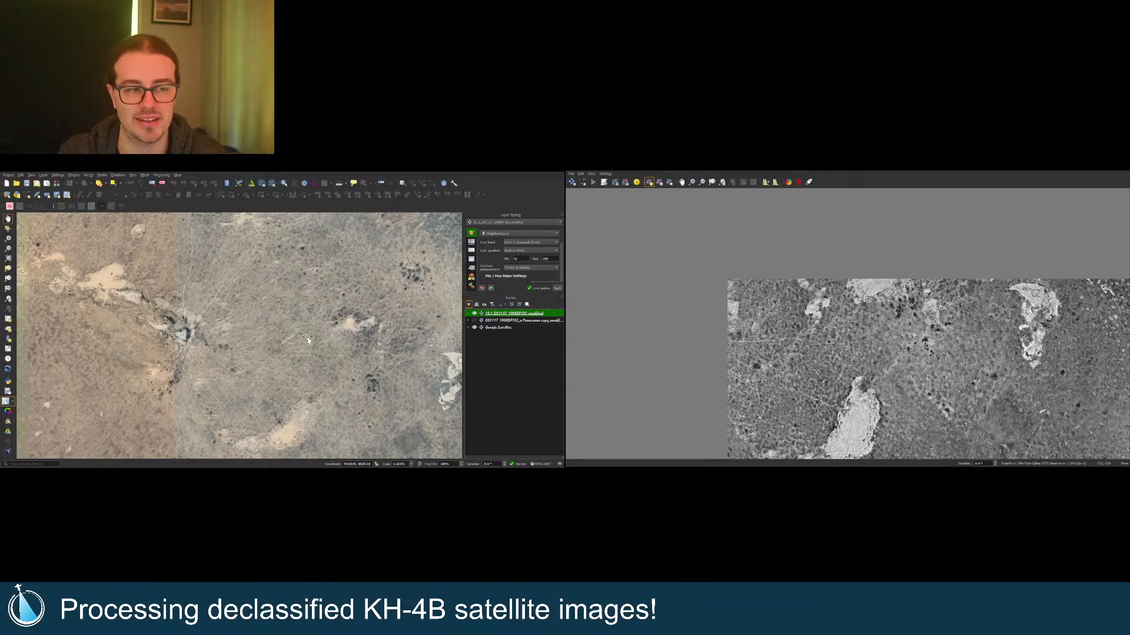
pyautogui.scroll(4, 303, 341)
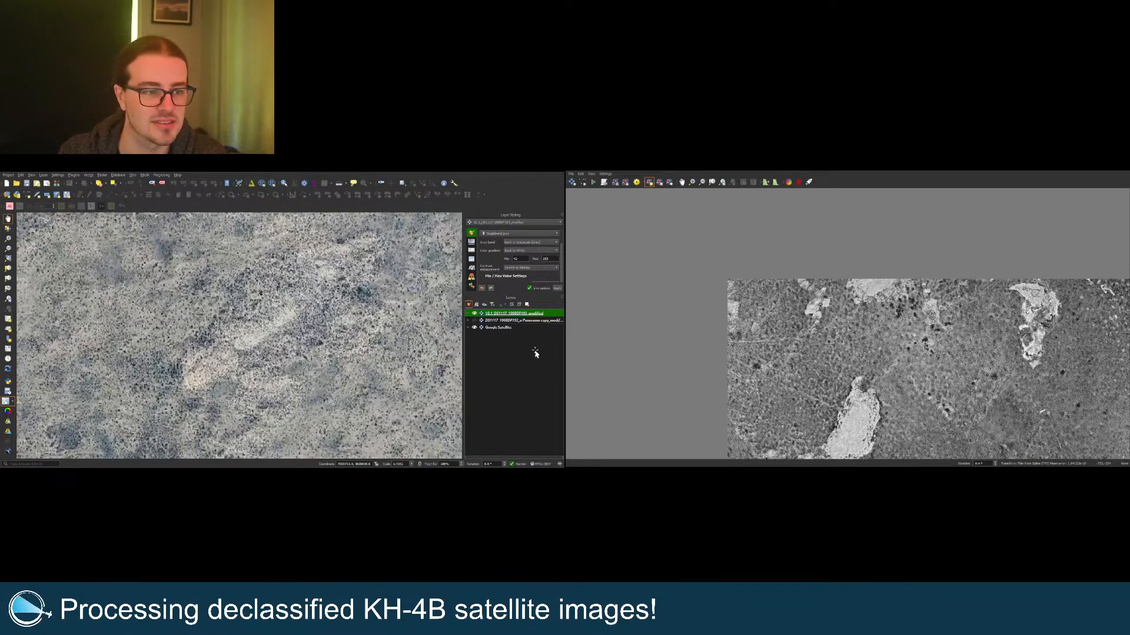
pyautogui.scroll(1, 825, 305)
pyautogui.scroll(3, 825, 305)
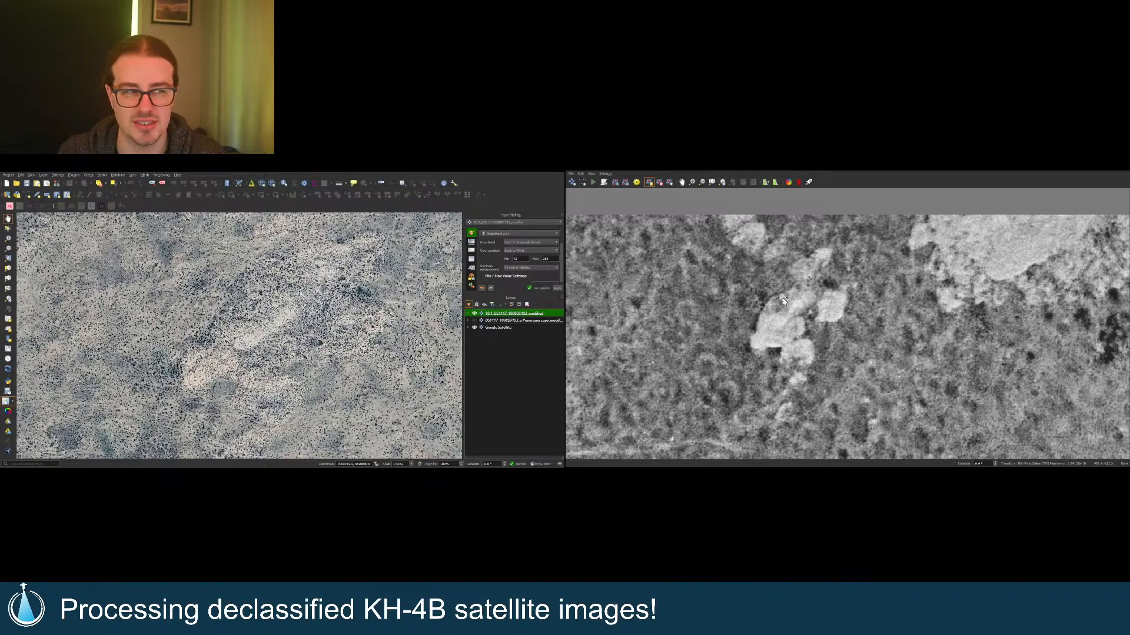
pyautogui.click(771, 352)
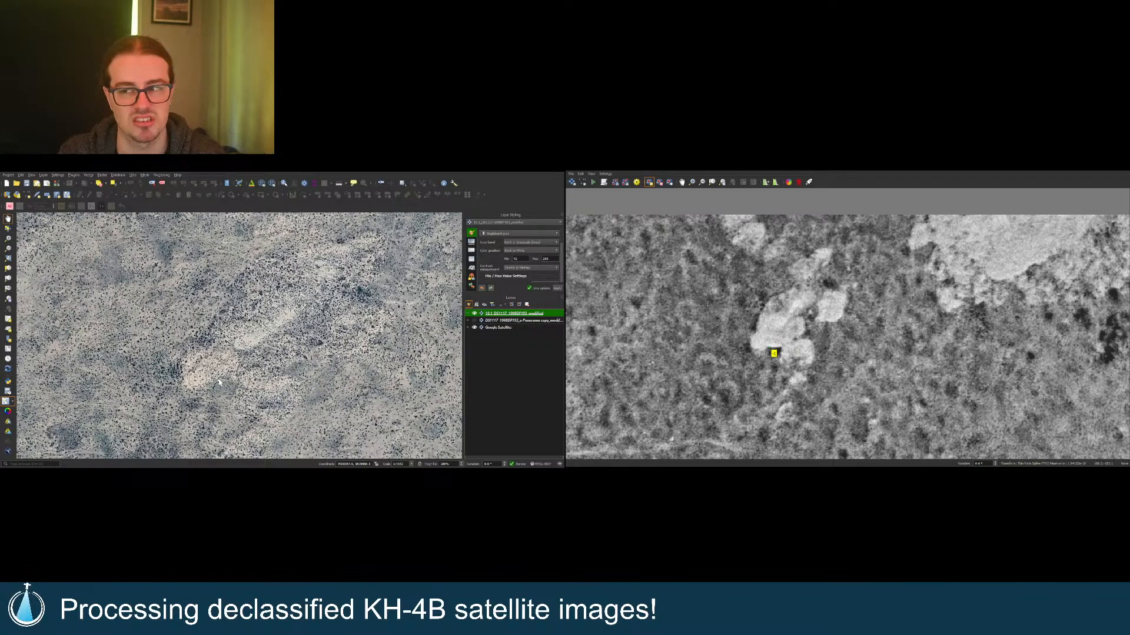
pyautogui.scroll(-2, 717, 359)
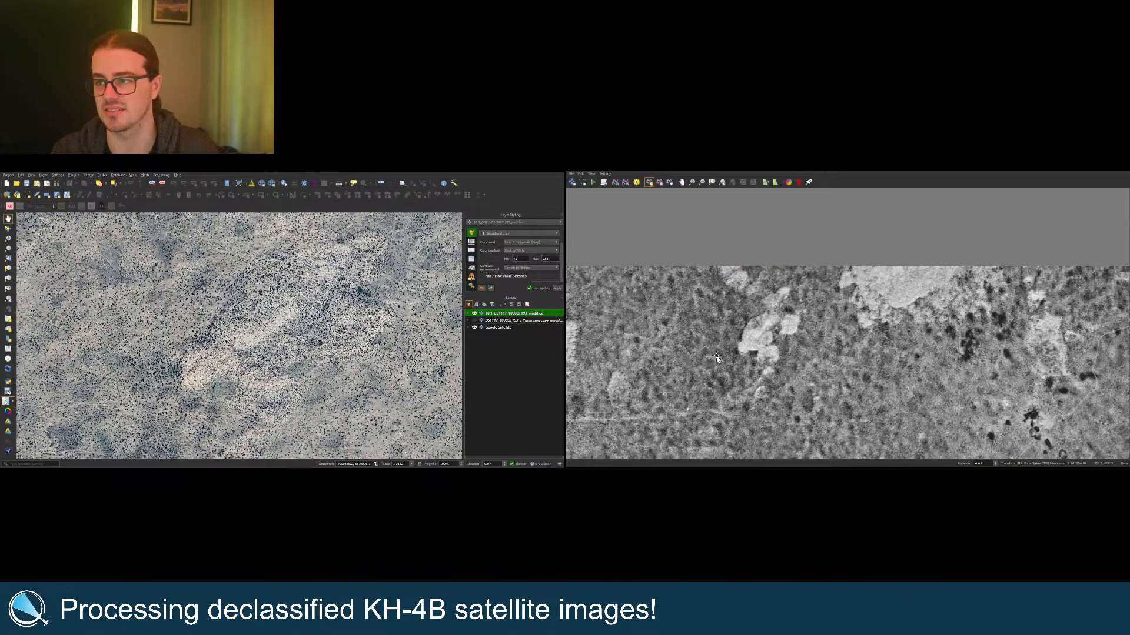
# Step: Add a ground control point on the western shore of the wing-shaped pale lake bed, beside its oval dark patch, and match it on Google Satellite
pyautogui.scroll(-3, 277, 331)
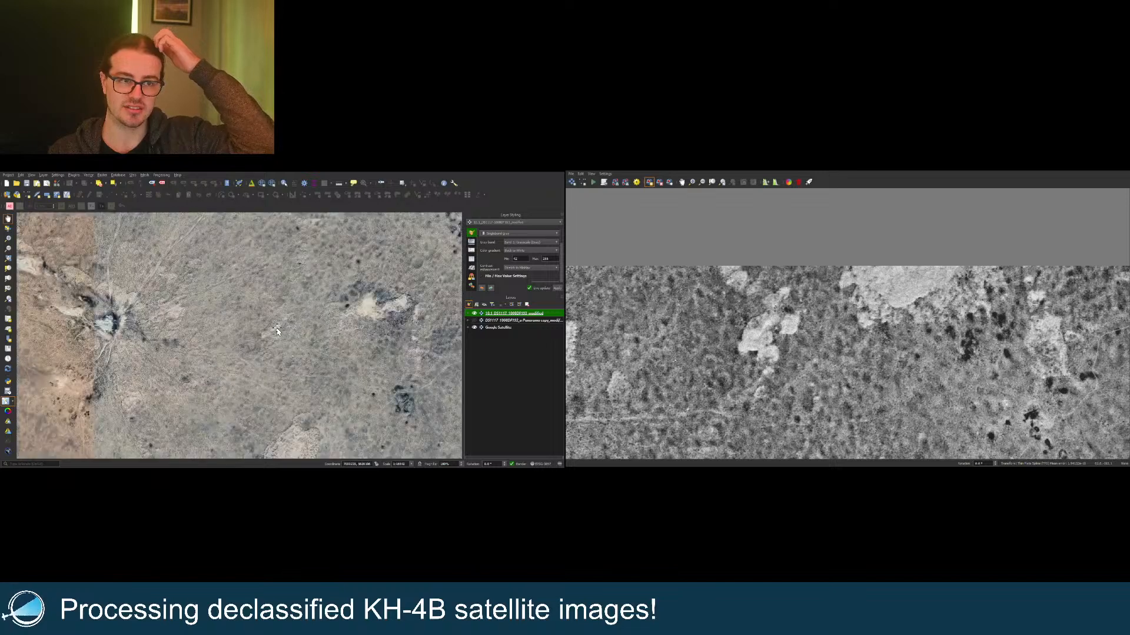
pyautogui.scroll(3, 277, 331)
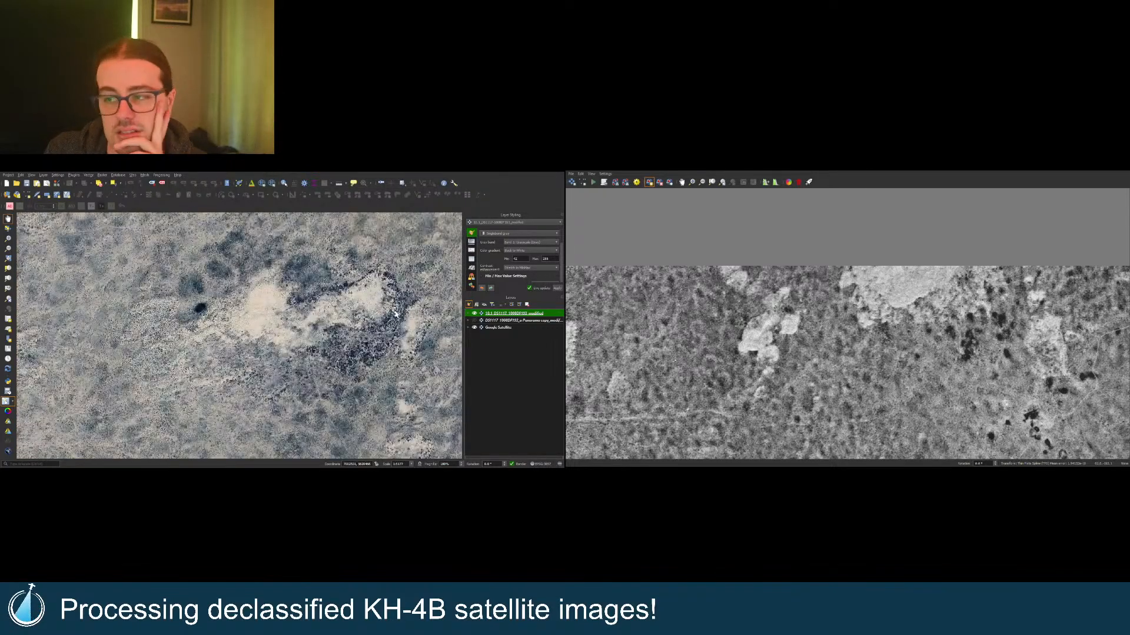
pyautogui.scroll(1, 251, 325)
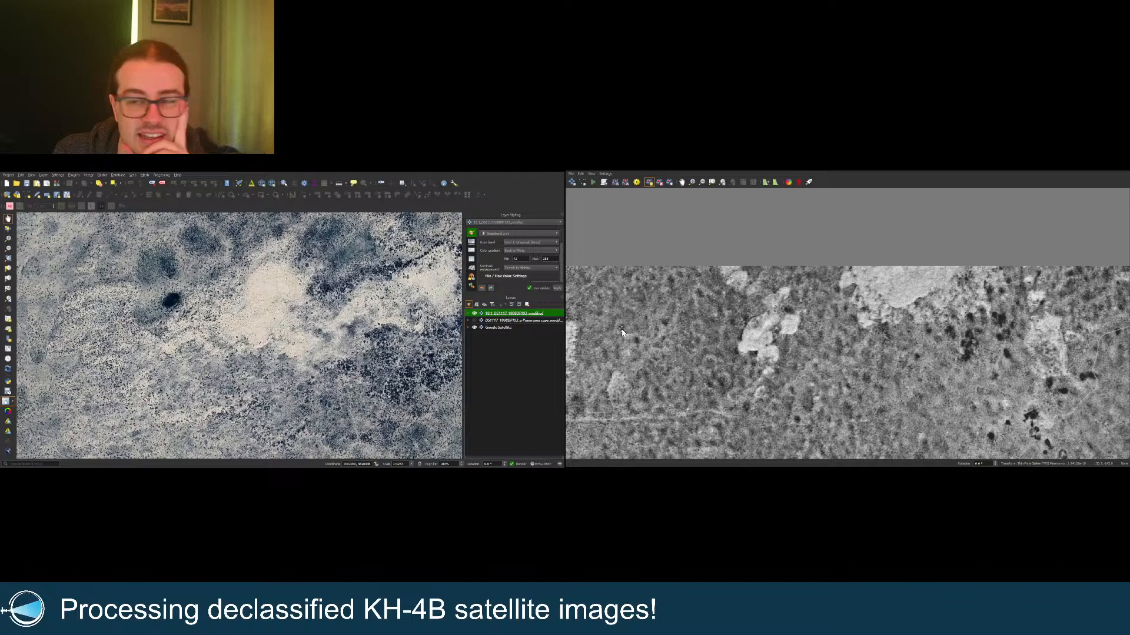
pyautogui.scroll(-2, 303, 341)
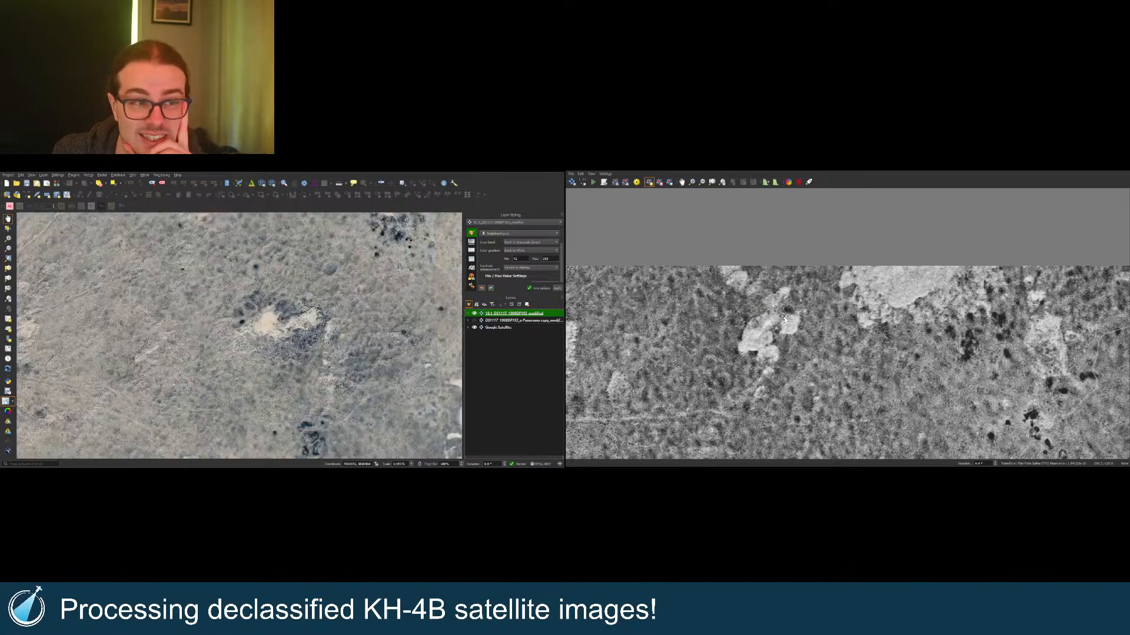
pyautogui.scroll(-2, 925, 327)
pyautogui.scroll(-1, 313, 325)
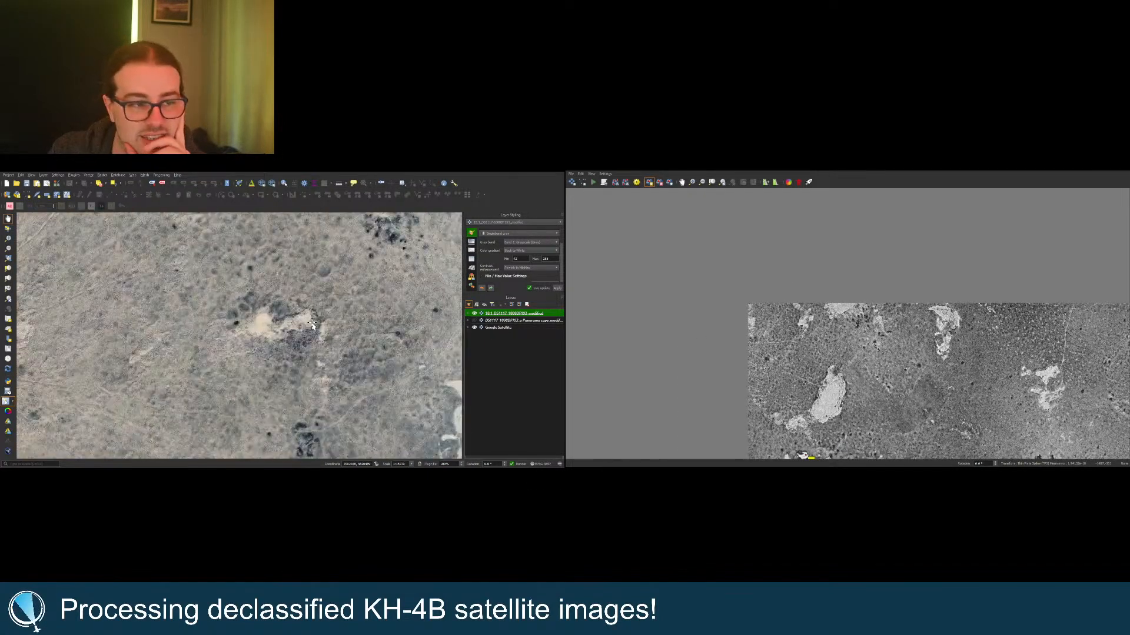
pyautogui.moveTo(330, 348); pyautogui.dragTo(276, 303)
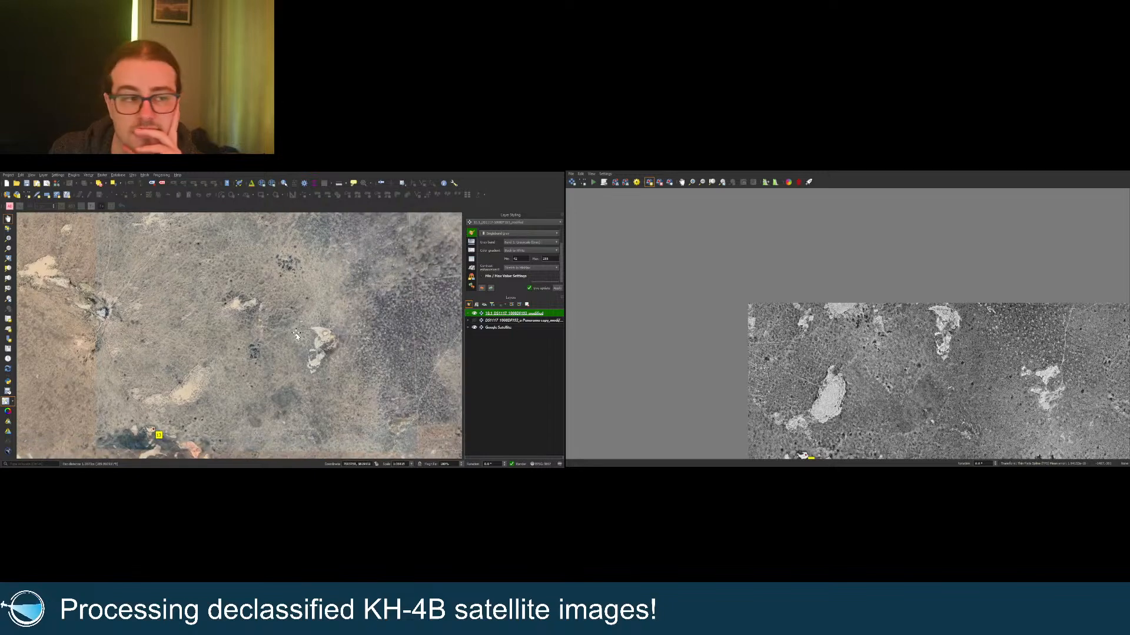
pyautogui.scroll(3, 277, 303)
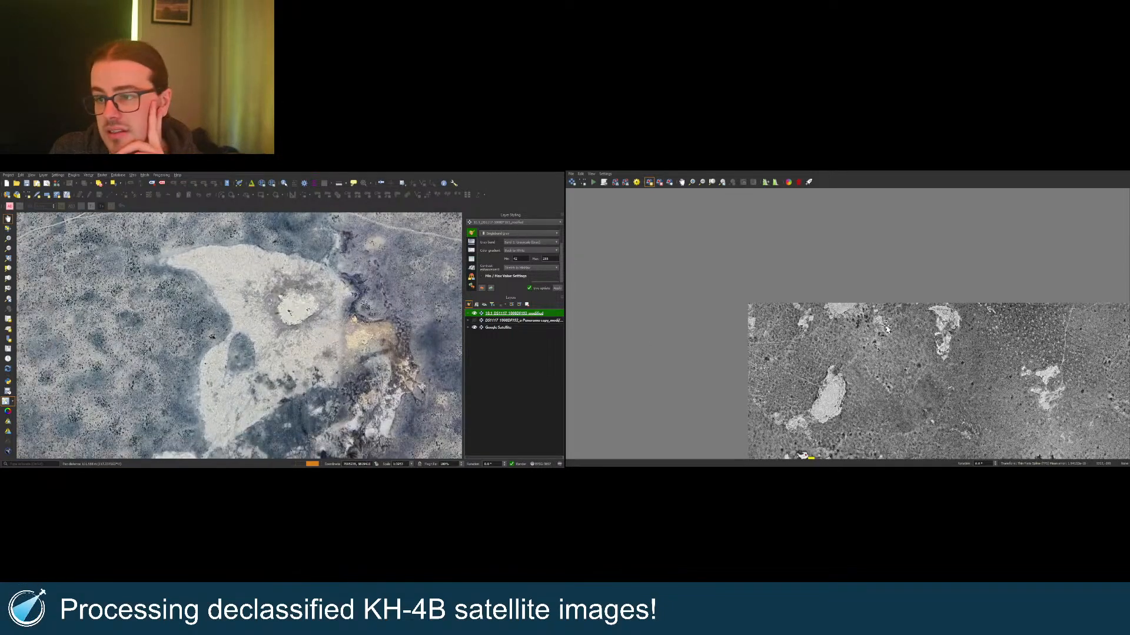
pyautogui.scroll(4, 946, 320)
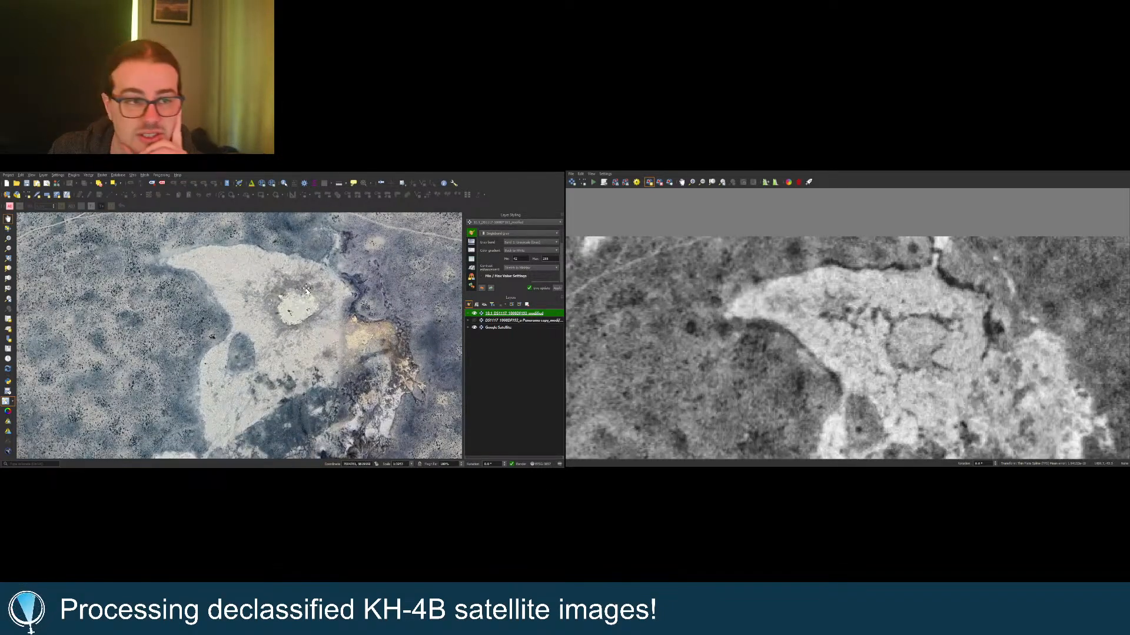
pyautogui.moveTo(314, 300); pyautogui.dragTo(329, 344)
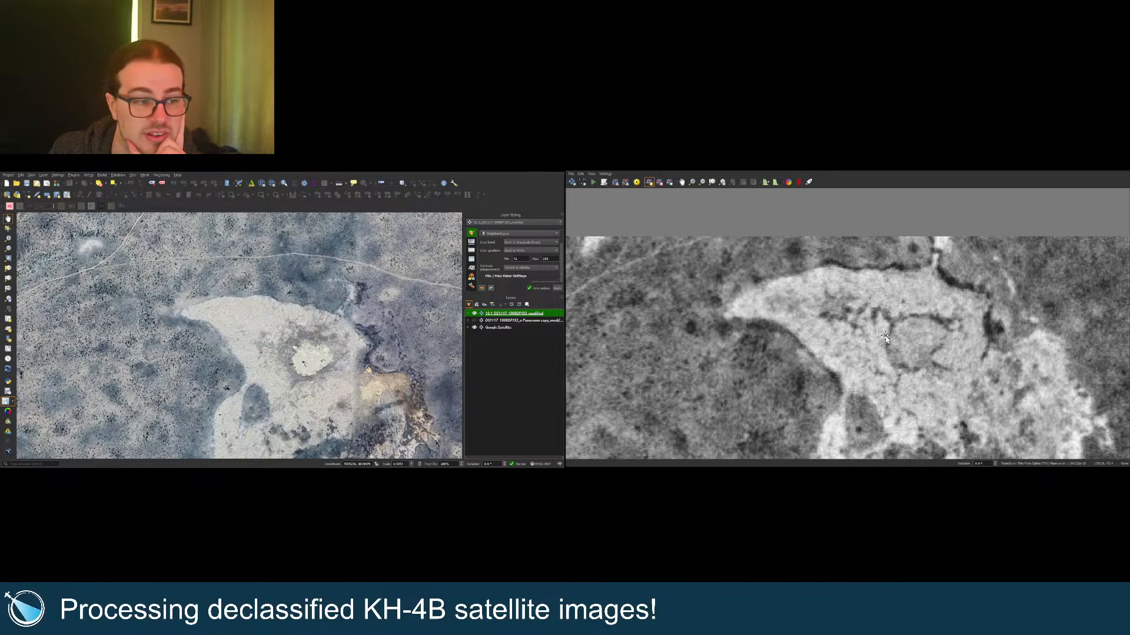
pyautogui.click(820, 408)
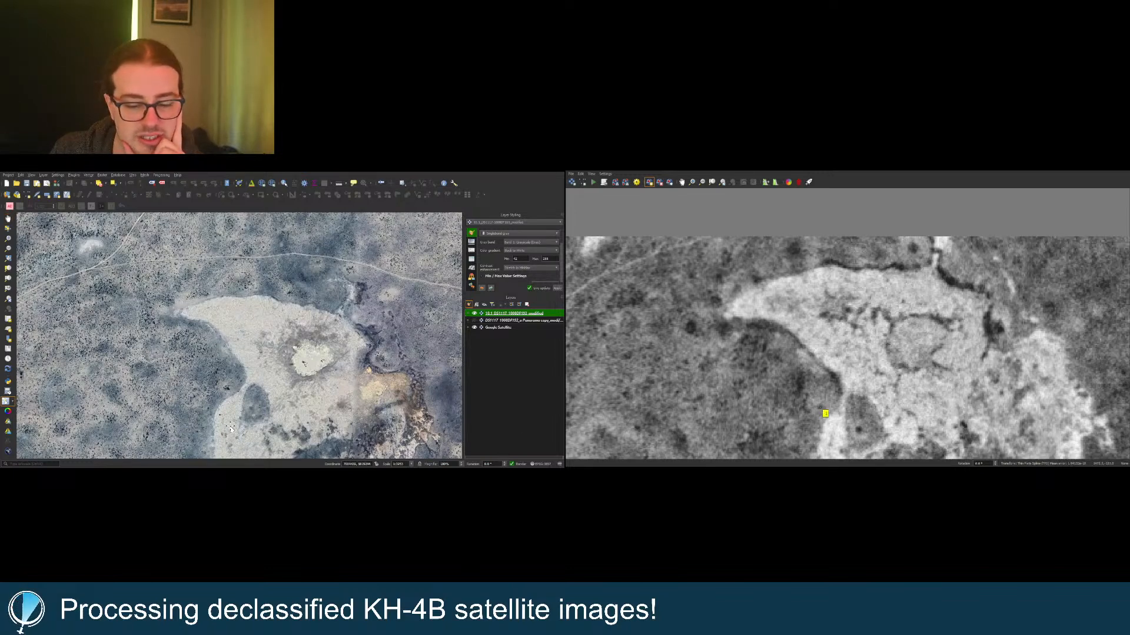
pyautogui.click(228, 392)
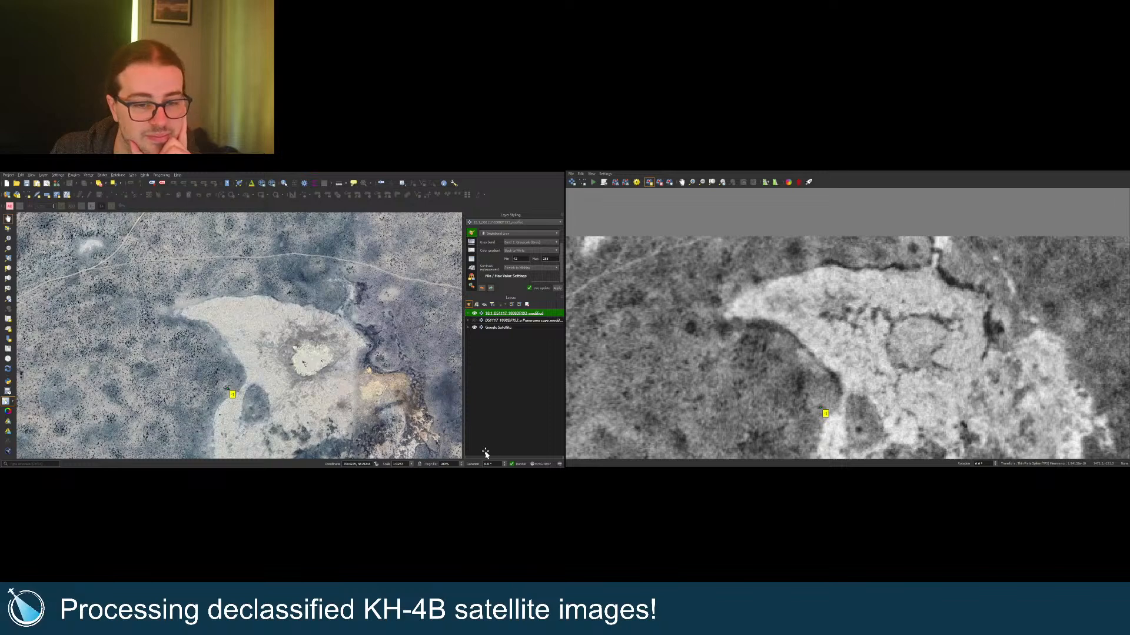
# Step: Link the main map to the georeferencer view at the bright lake bed midway along the scan's lower edge
pyautogui.click(712, 182)
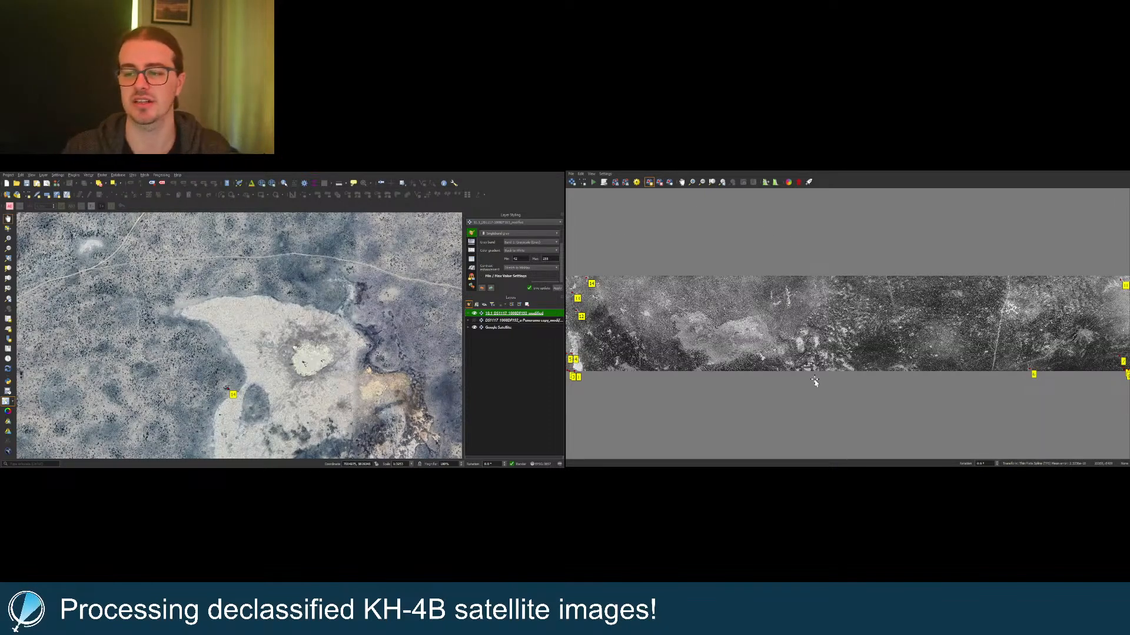
pyautogui.scroll(5, 813, 371)
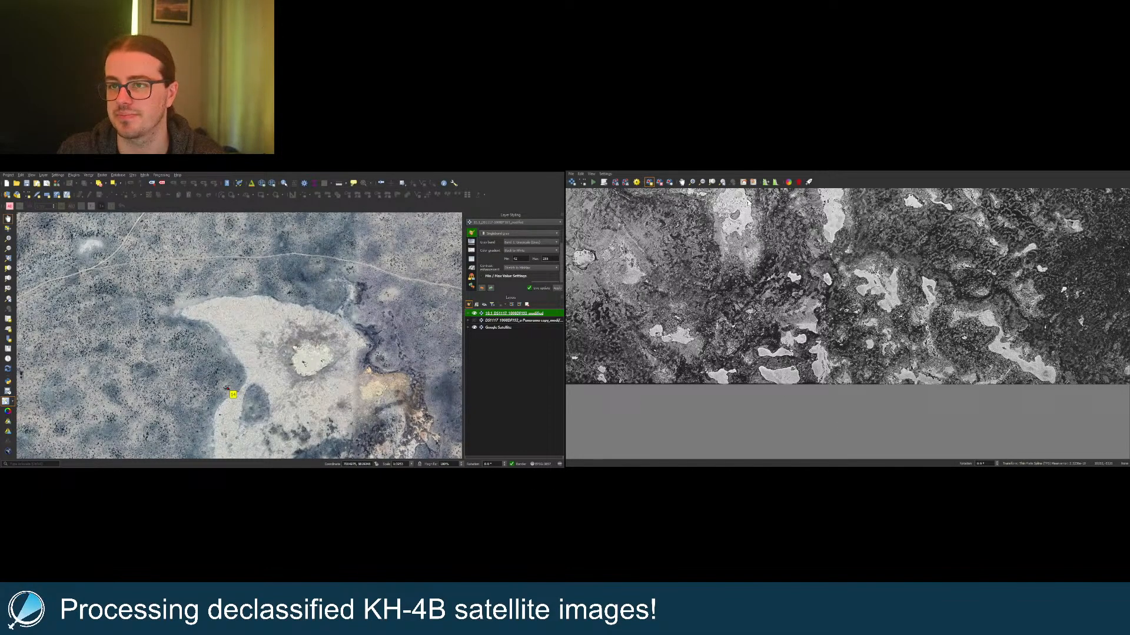
pyautogui.click(753, 183)
pyautogui.scroll(2, 770, 371)
pyautogui.scroll(2, 853, 440)
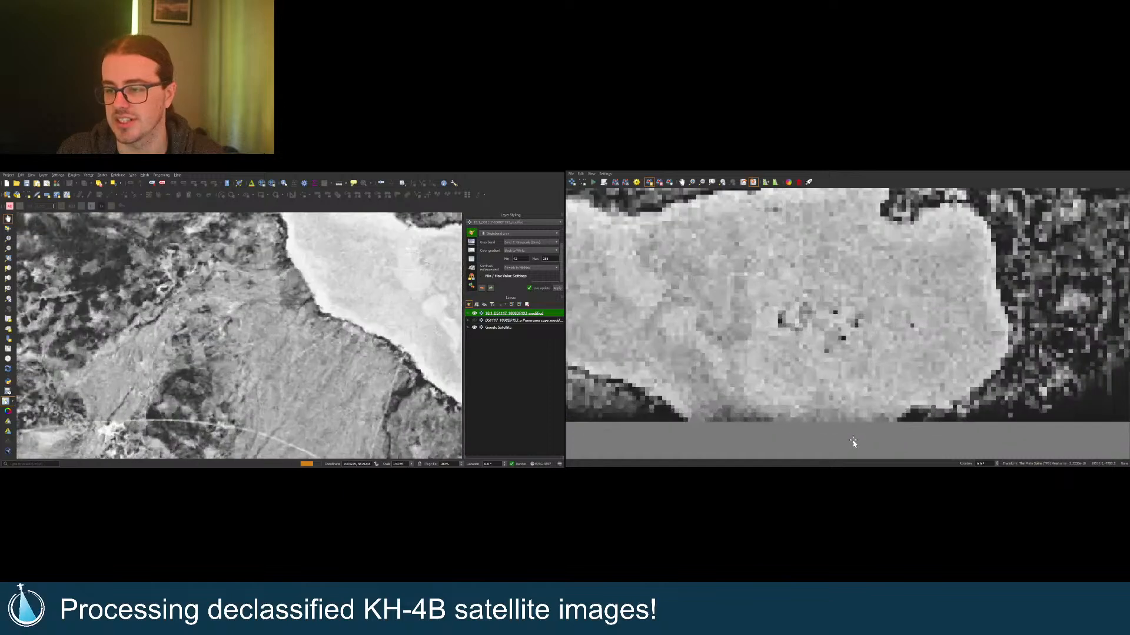
# Step: Add a ground control point on the lower dark spot inside the bright lake bed and match it on the reference strip
pyautogui.scroll(-2, 288, 341)
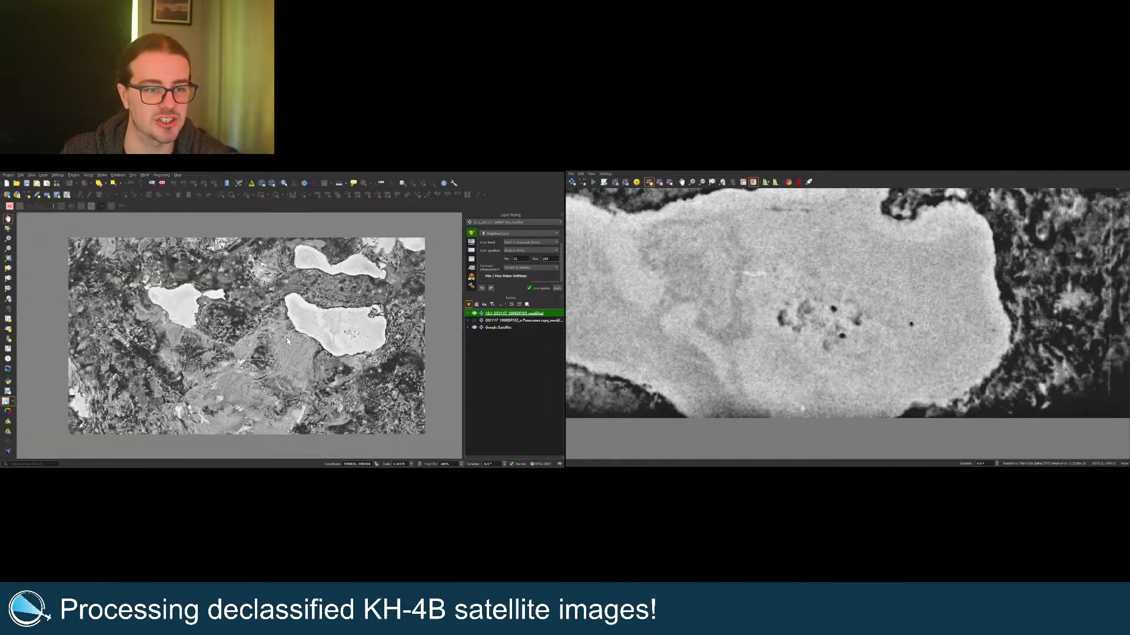
pyautogui.scroll(5, 287, 341)
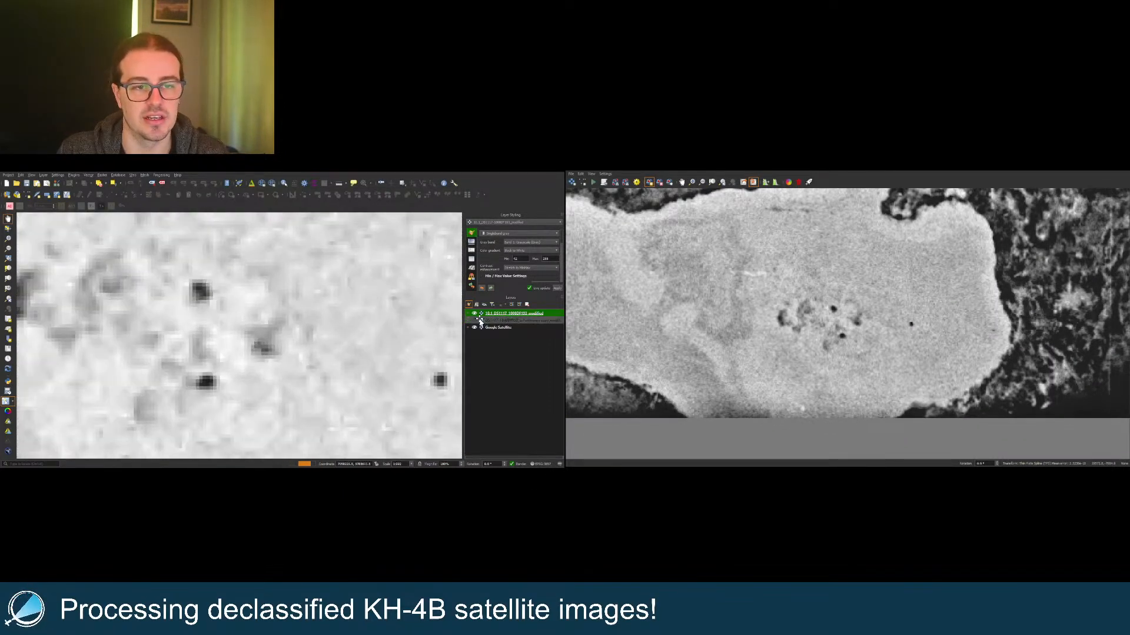
pyautogui.click(480, 320)
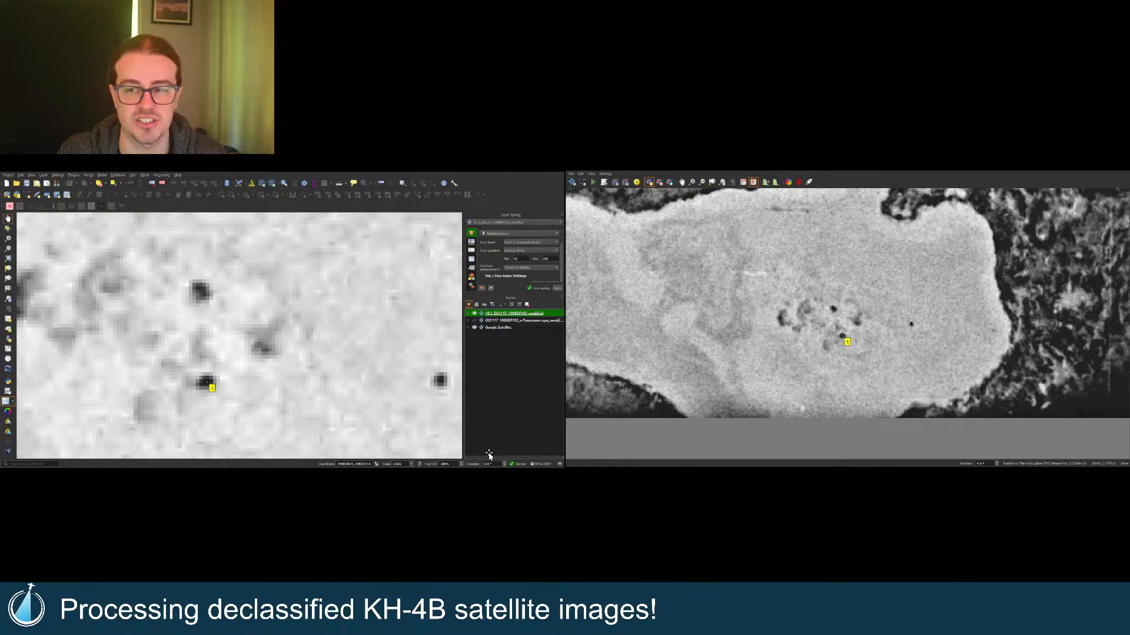
# Step: Compare the pale valley midway along the scan's upper edge with the same area on Google Satellite
pyautogui.click(712, 183)
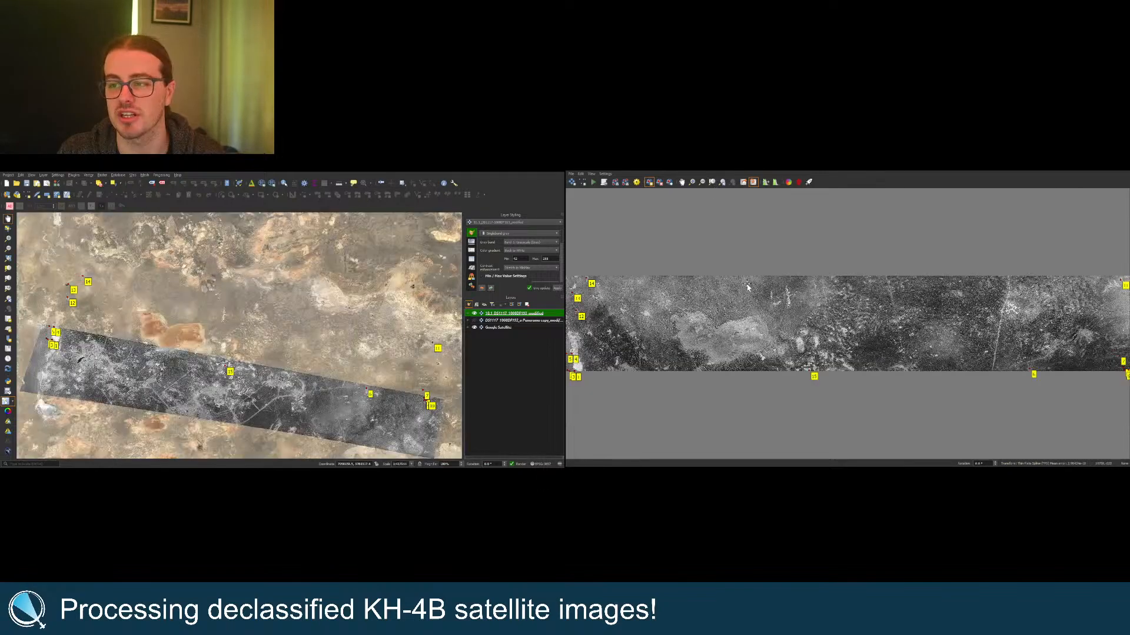
pyautogui.scroll(10, 806, 284)
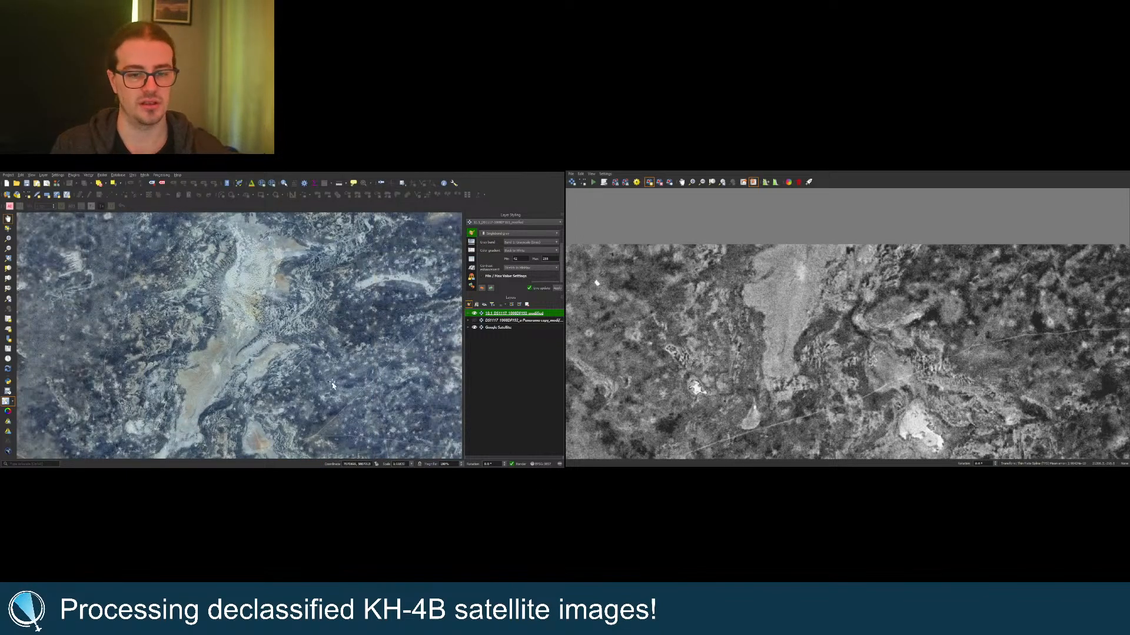
pyautogui.moveTo(324, 383); pyautogui.dragTo(318, 321)
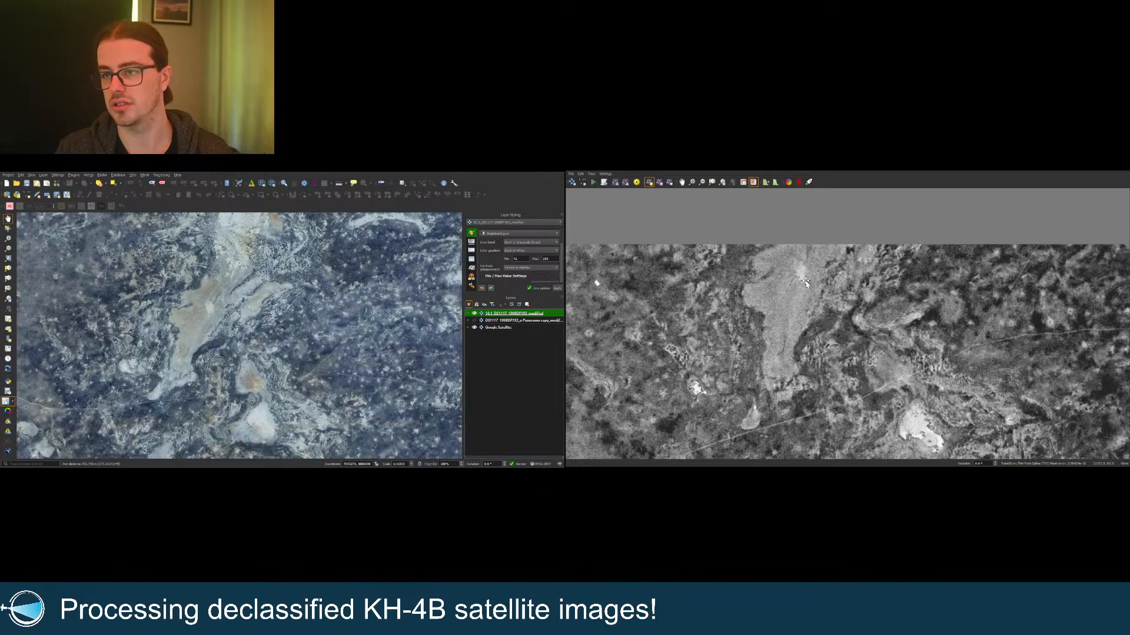
pyautogui.moveTo(225, 335); pyautogui.dragTo(228, 340)
pyautogui.scroll(2, 238, 308)
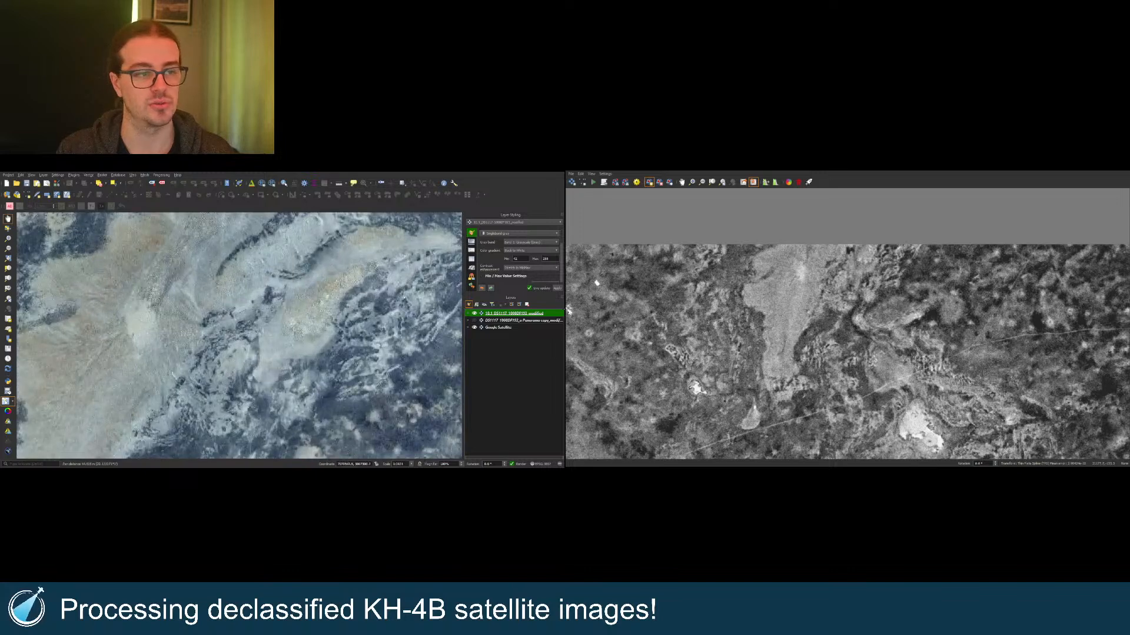
pyautogui.scroll(2, 841, 257)
pyautogui.moveTo(283, 383); pyautogui.dragTo(277, 232)
pyautogui.moveTo(272, 290); pyautogui.dragTo(280, 400)
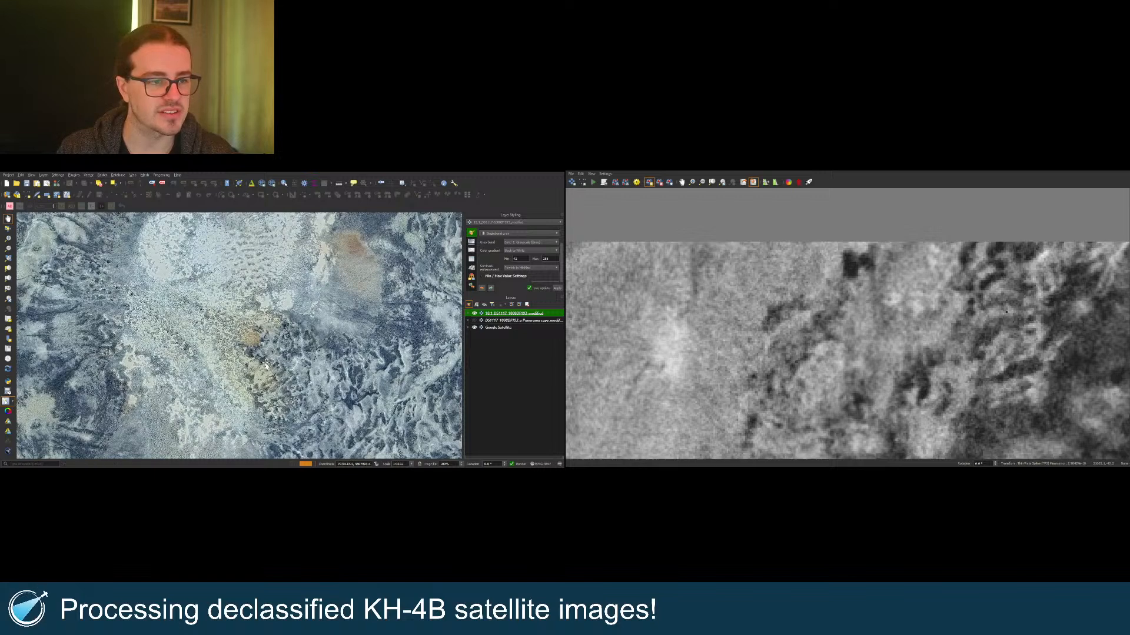
# Step: Add a ground control point on the small dark speck southwest of the dark patch near the upper edge and match it on Google Satellite
pyautogui.scroll(-1, 265, 377)
pyautogui.moveTo(263, 383); pyautogui.dragTo(274, 313)
pyautogui.scroll(1, 254, 379)
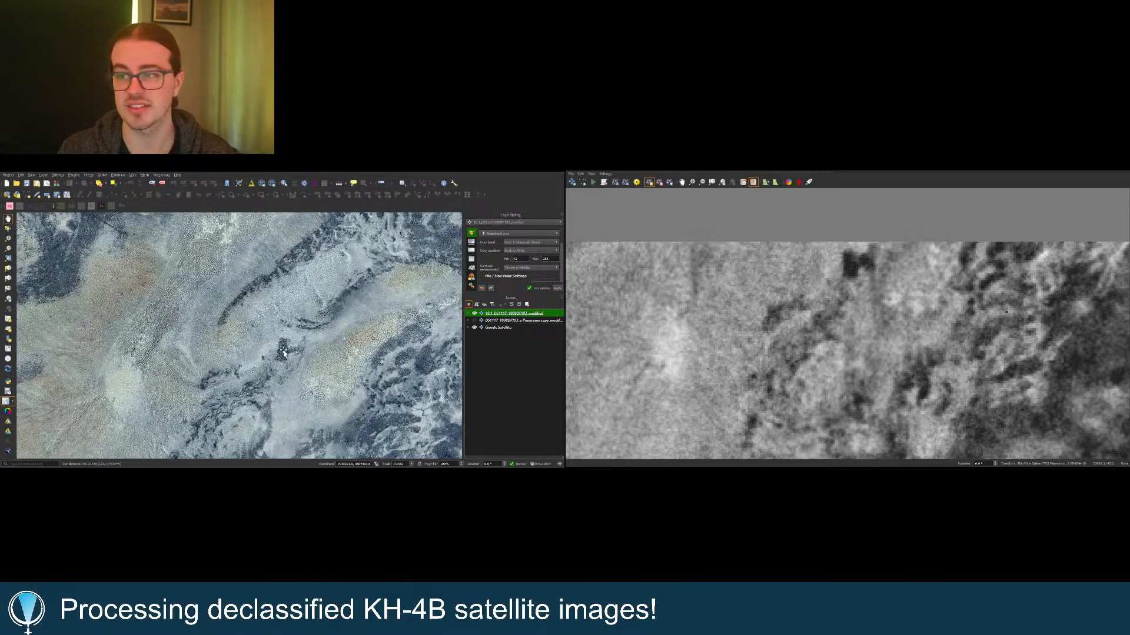
pyautogui.scroll(2, 286, 348)
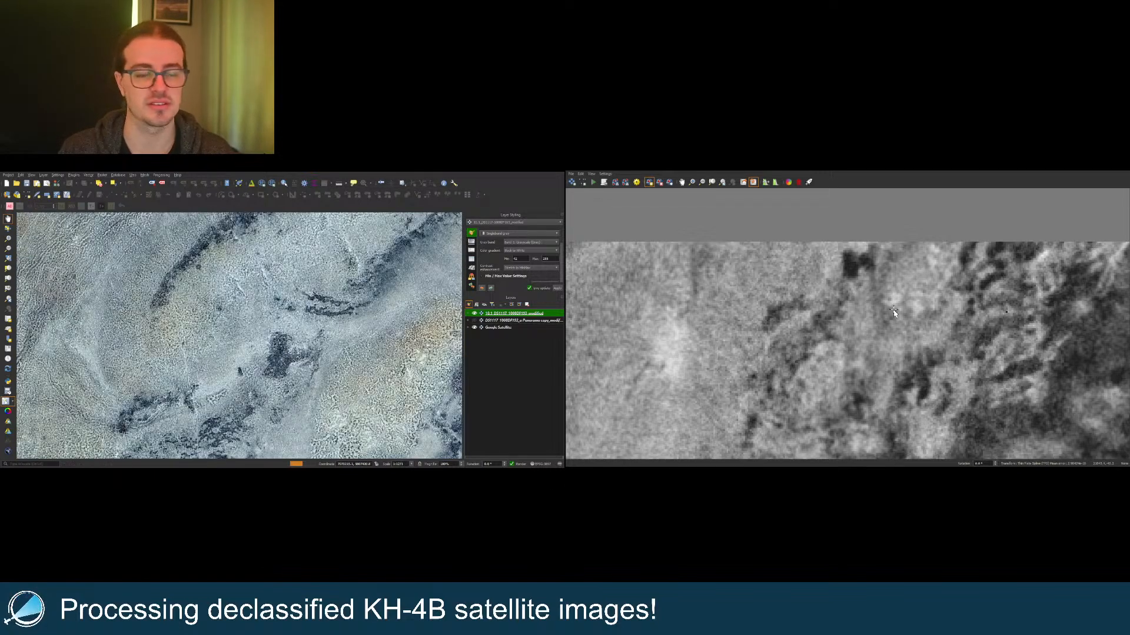
pyautogui.click(834, 288)
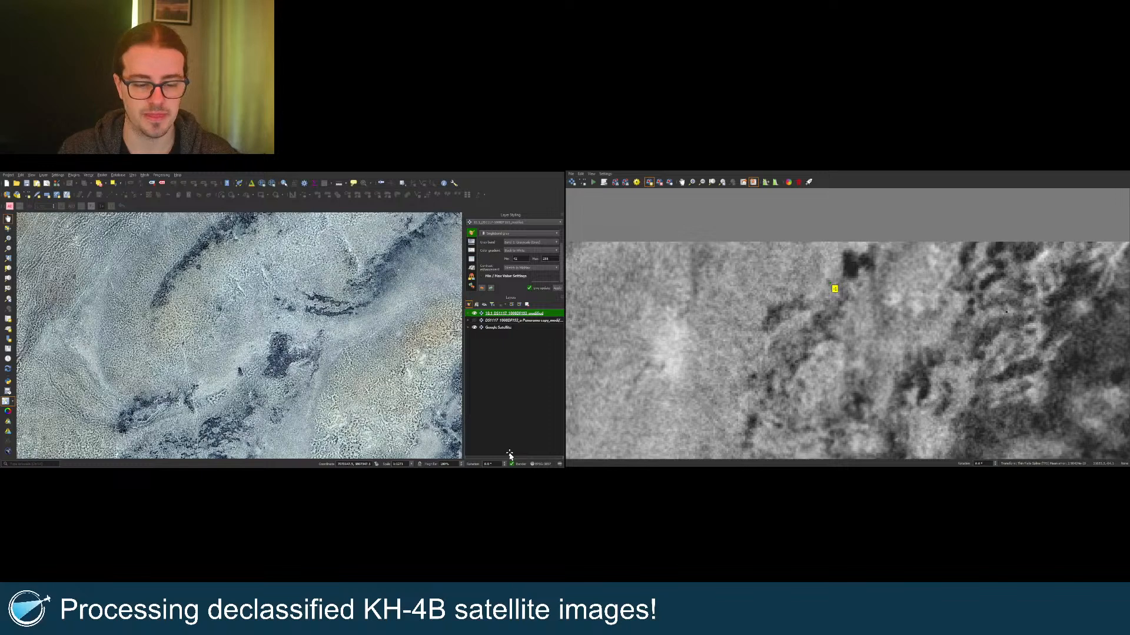
pyautogui.click(244, 377)
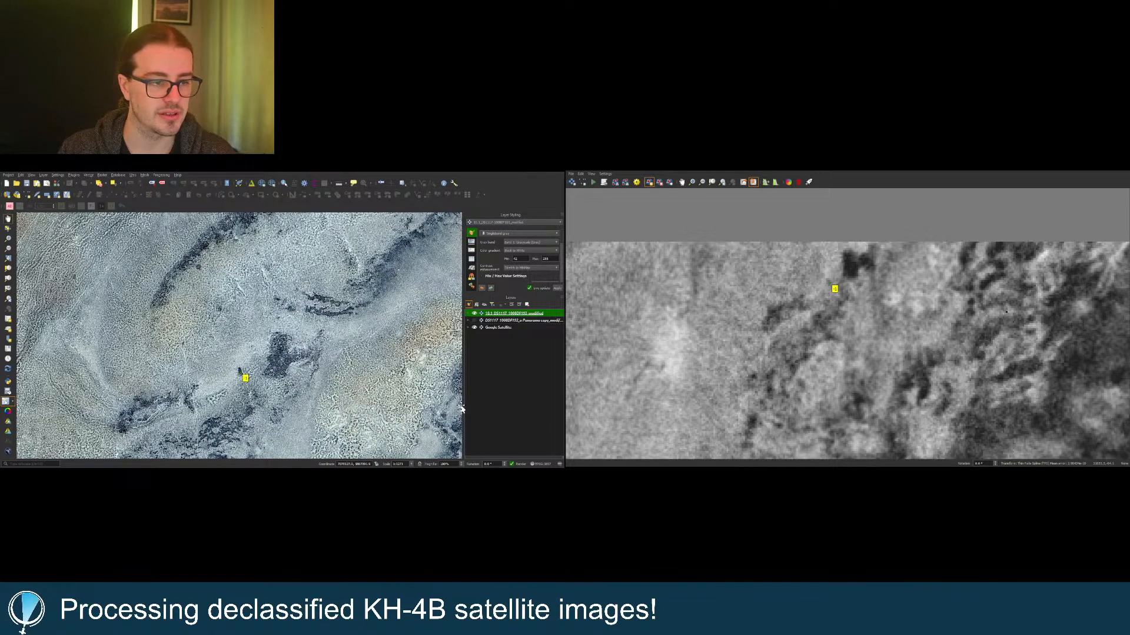
# Step: Add a ground control point where the curved track meets the straight dark line at the scan's lower edge and match it on the reference strip
pyautogui.click(753, 184)
pyautogui.click(712, 184)
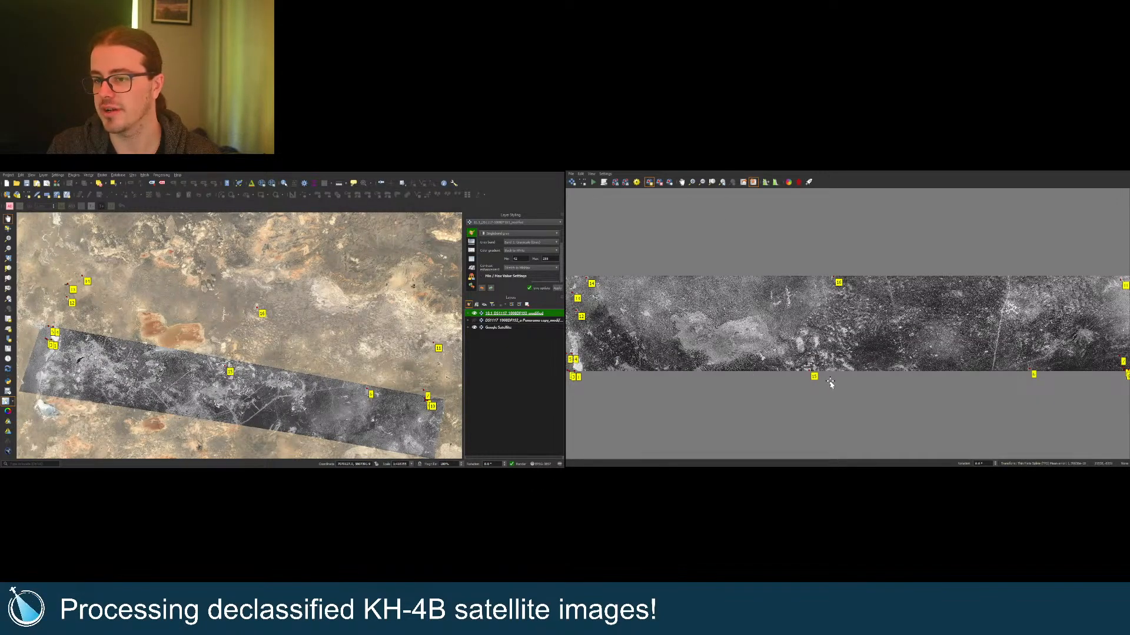
pyautogui.scroll(2, 1005, 376)
pyautogui.scroll(5, 1004, 376)
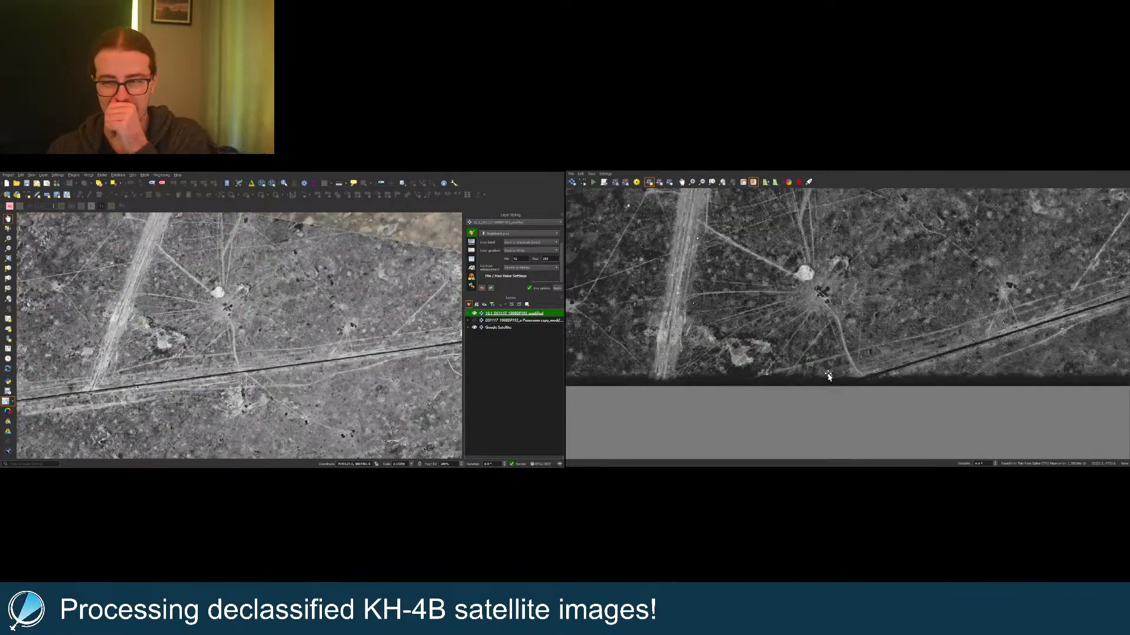
pyautogui.scroll(2, 856, 379)
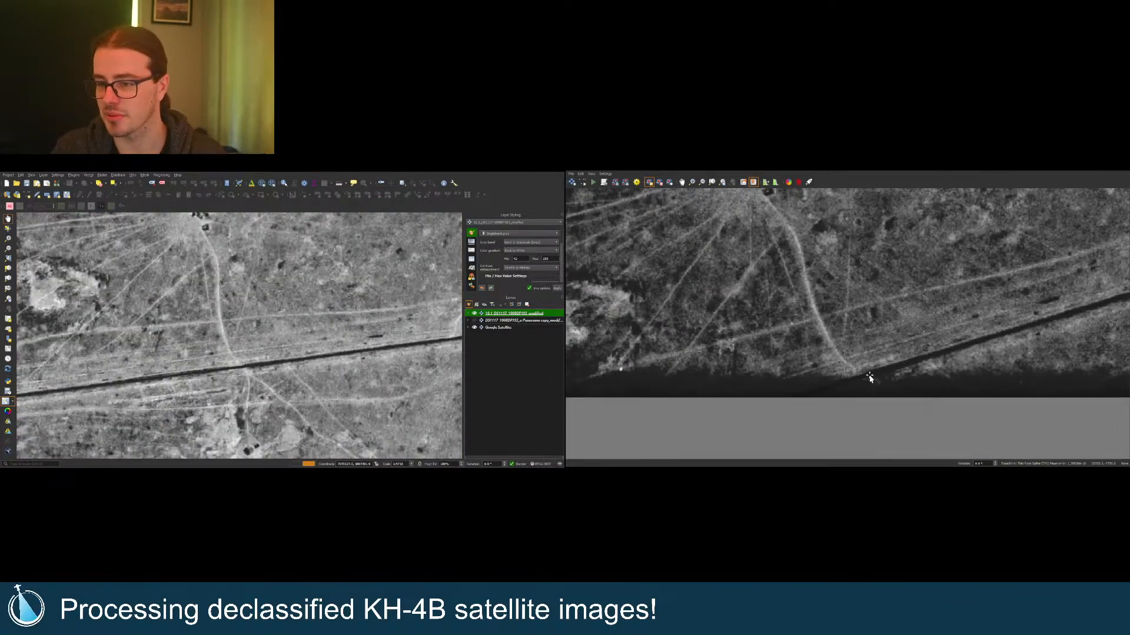
pyautogui.click(841, 362)
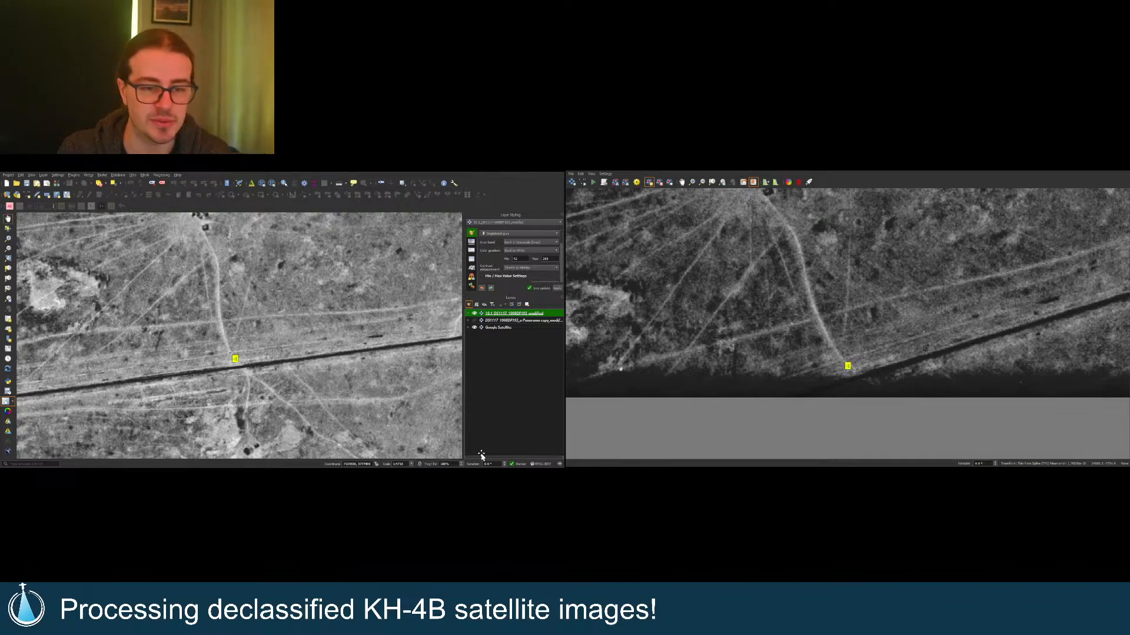
# Step: Add a ground control point in the pale ground south of the paired dark patches at the lower edge and match it on the reference strip
pyautogui.scroll(-4, 946, 403)
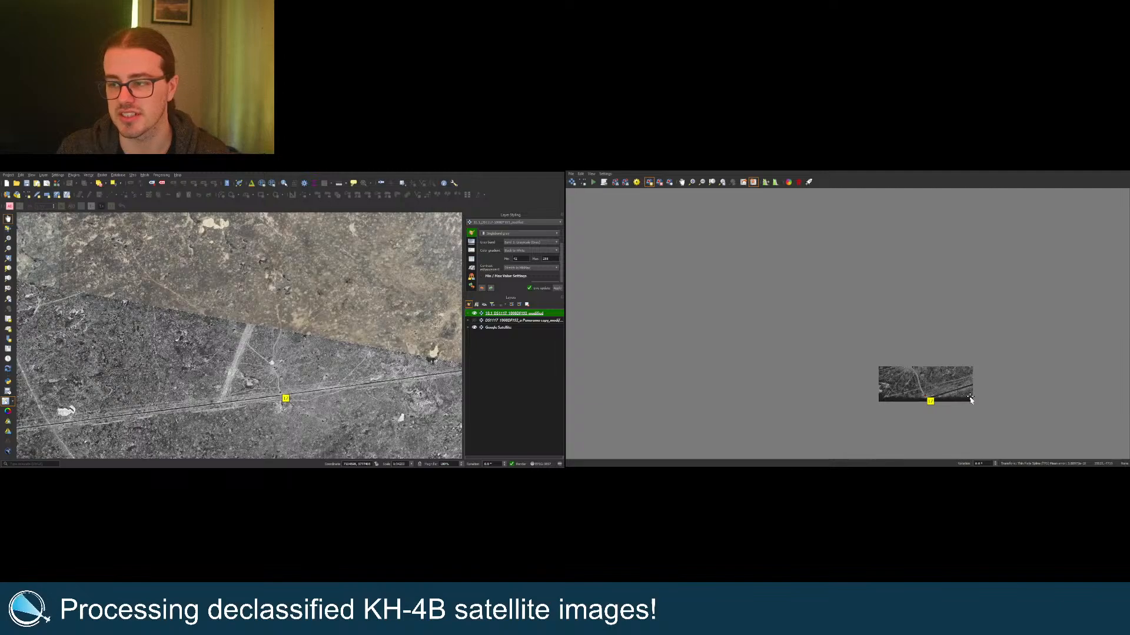
pyautogui.scroll(2, 970, 400)
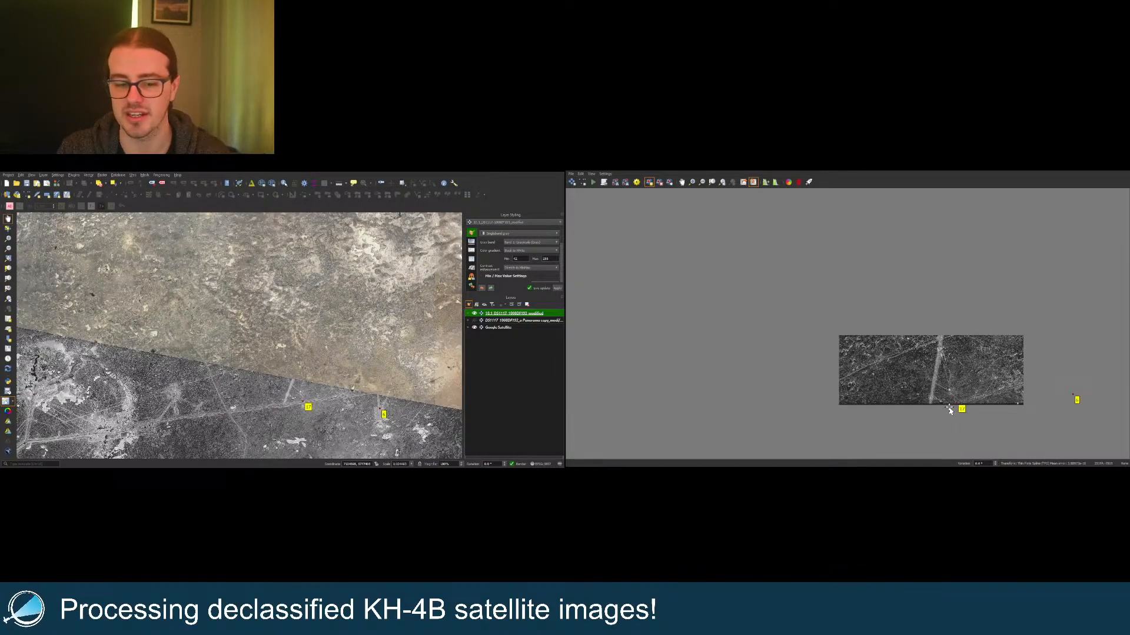
pyautogui.scroll(5, 705, 405)
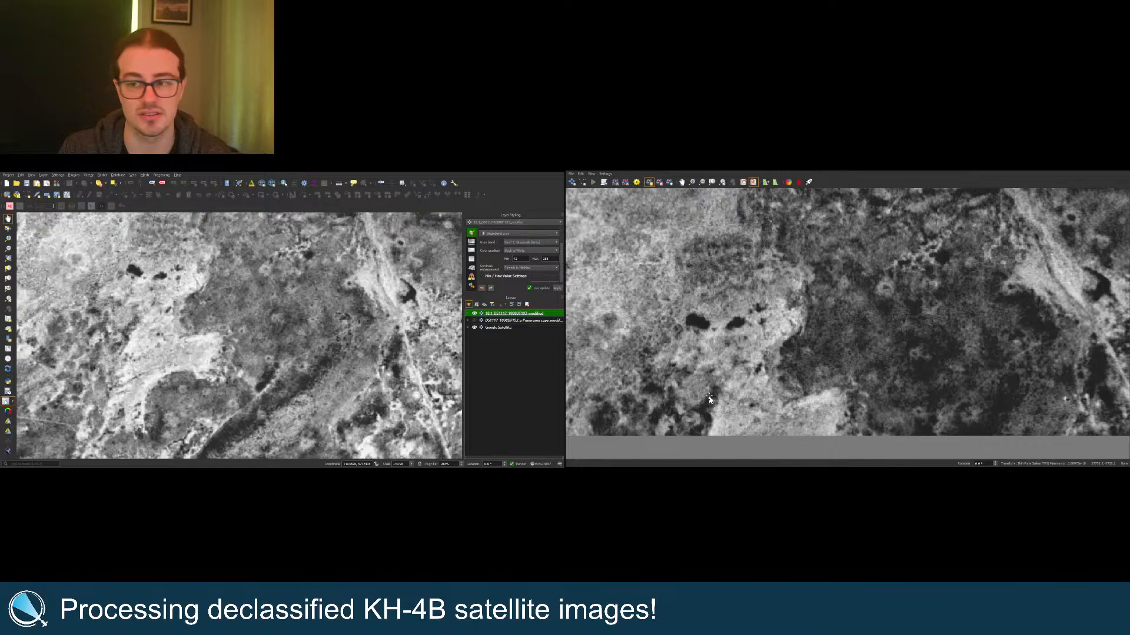
pyautogui.click(752, 406)
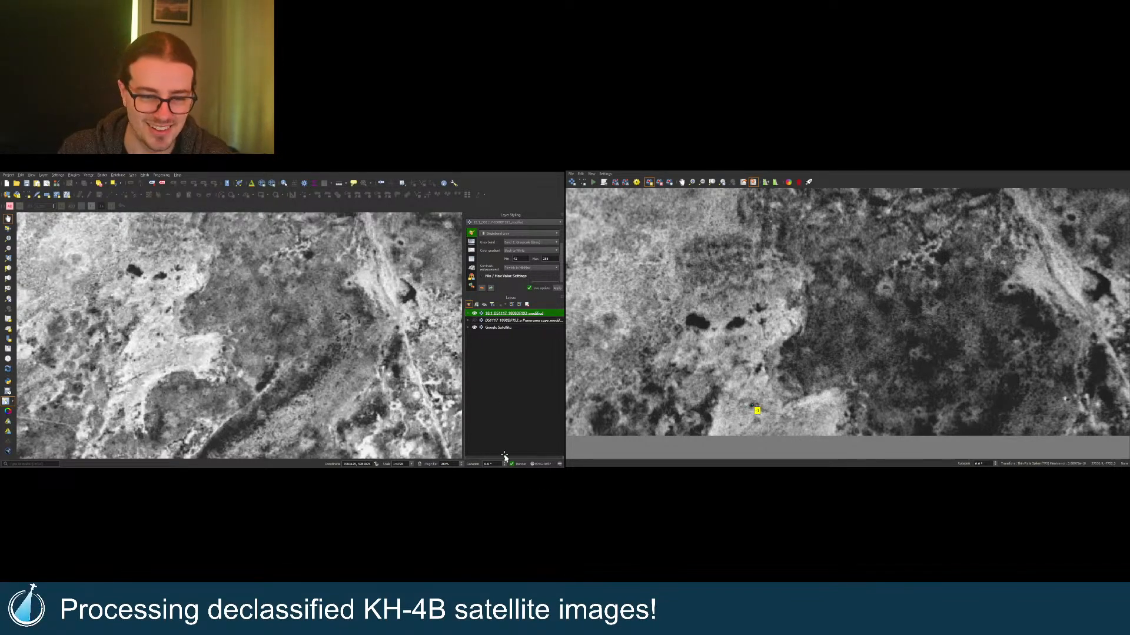
pyautogui.click(158, 335)
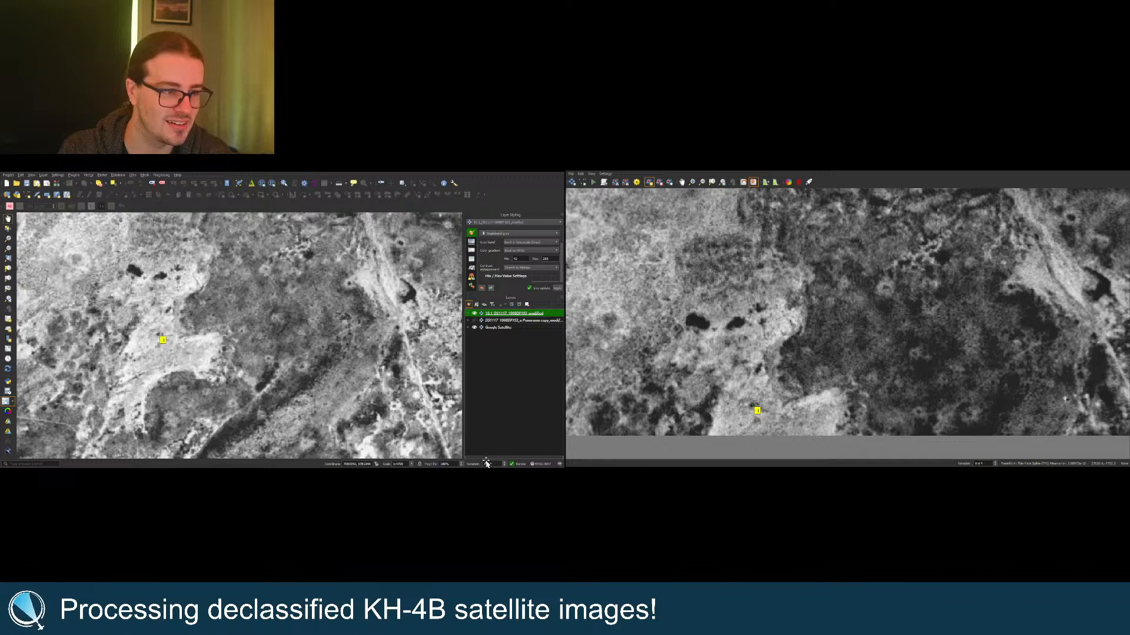
# Step: Add a ground control point on the small dark spot south of the elongated dark patch at the lower edge and match it on the reference strip
pyautogui.scroll(-5, 768, 235)
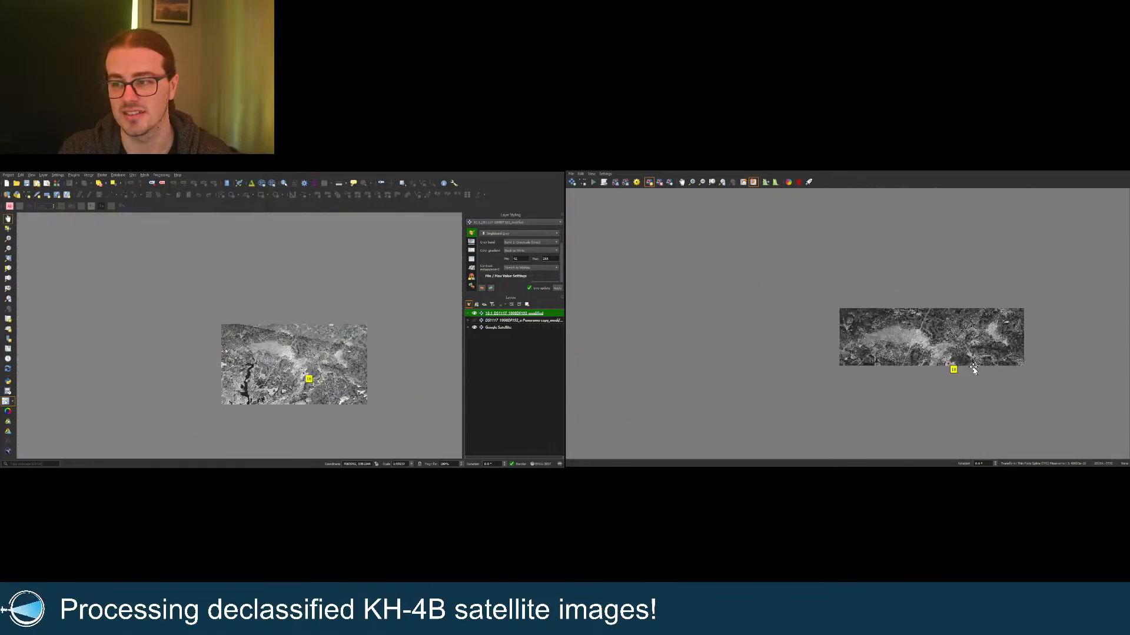
pyautogui.scroll(3, 837, 370)
pyautogui.scroll(5, 794, 369)
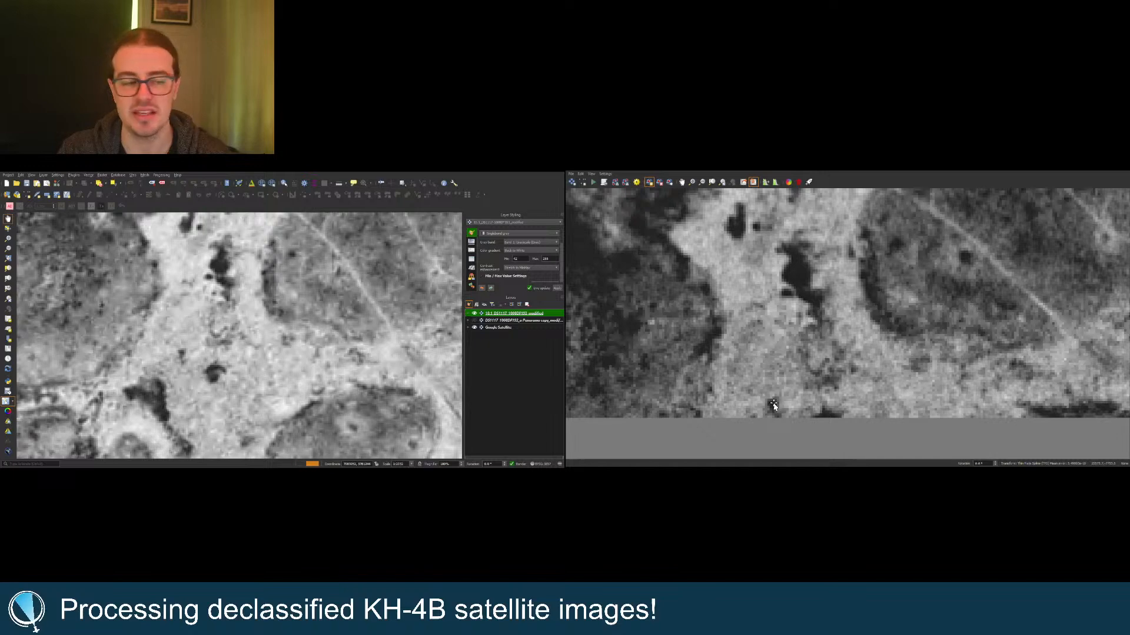
pyautogui.click(774, 406)
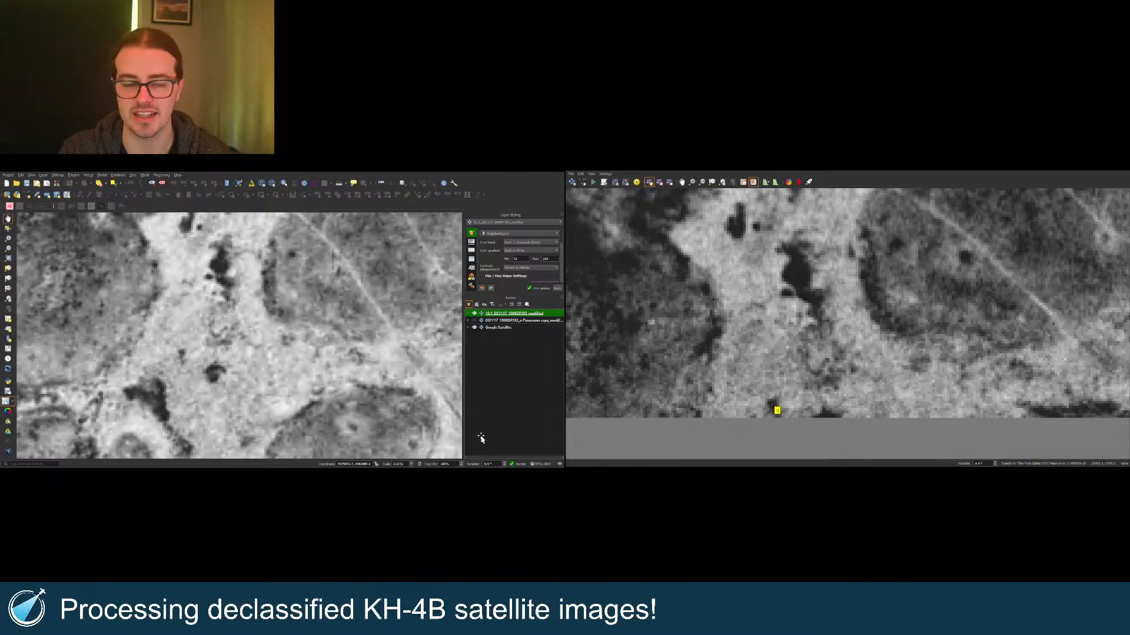
pyautogui.click(183, 356)
# Step: Add a ground control point on the shore at the bright lake bed's southern tip, beside the dark wedge, and match it on the reference strip
pyautogui.scroll(-6, 957, 404)
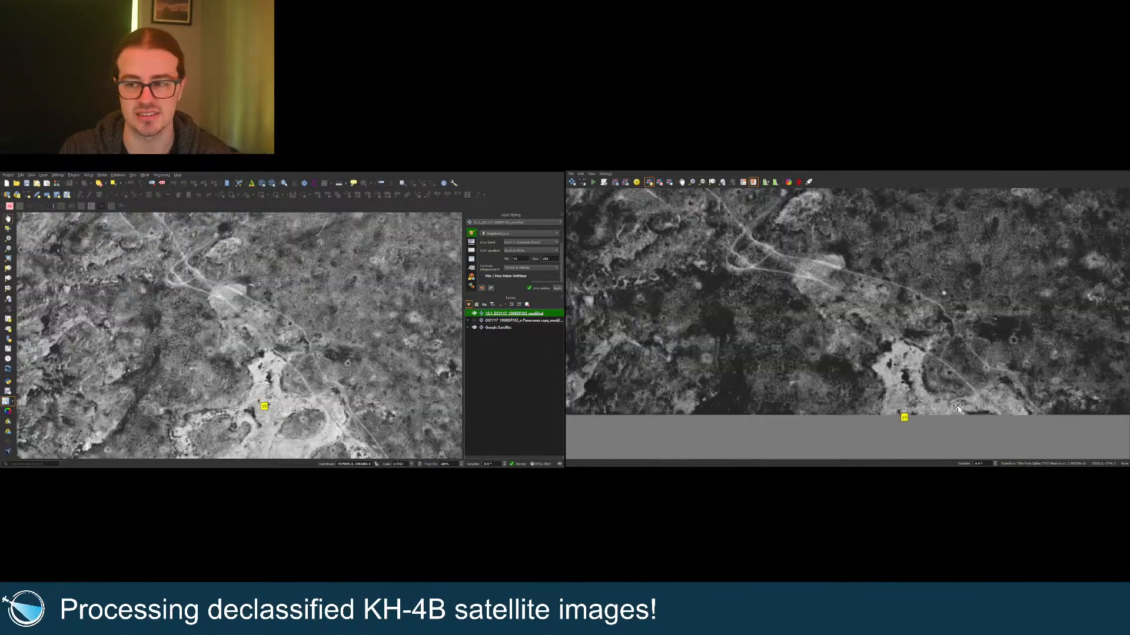
pyautogui.scroll(-1, 978, 402)
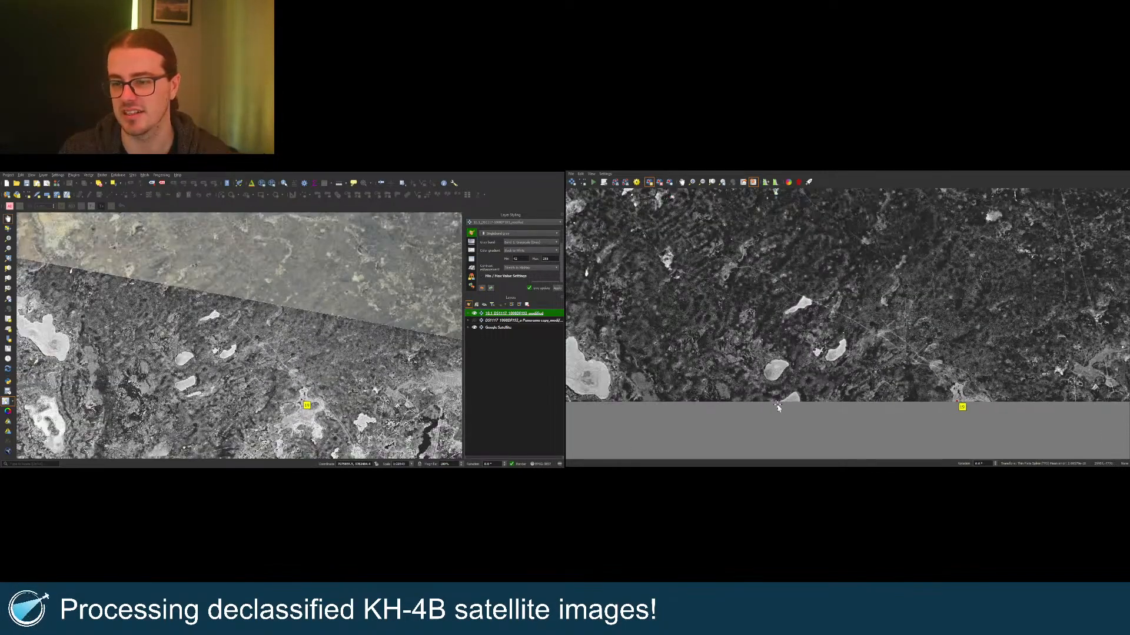
pyautogui.scroll(8, 773, 403)
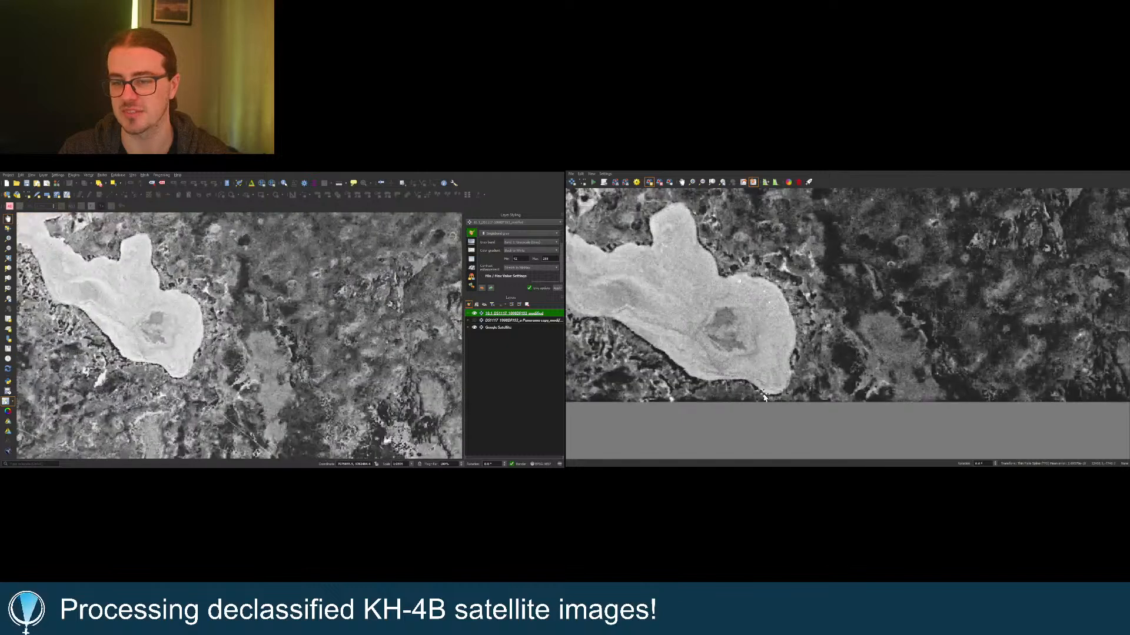
pyautogui.scroll(3, 763, 396)
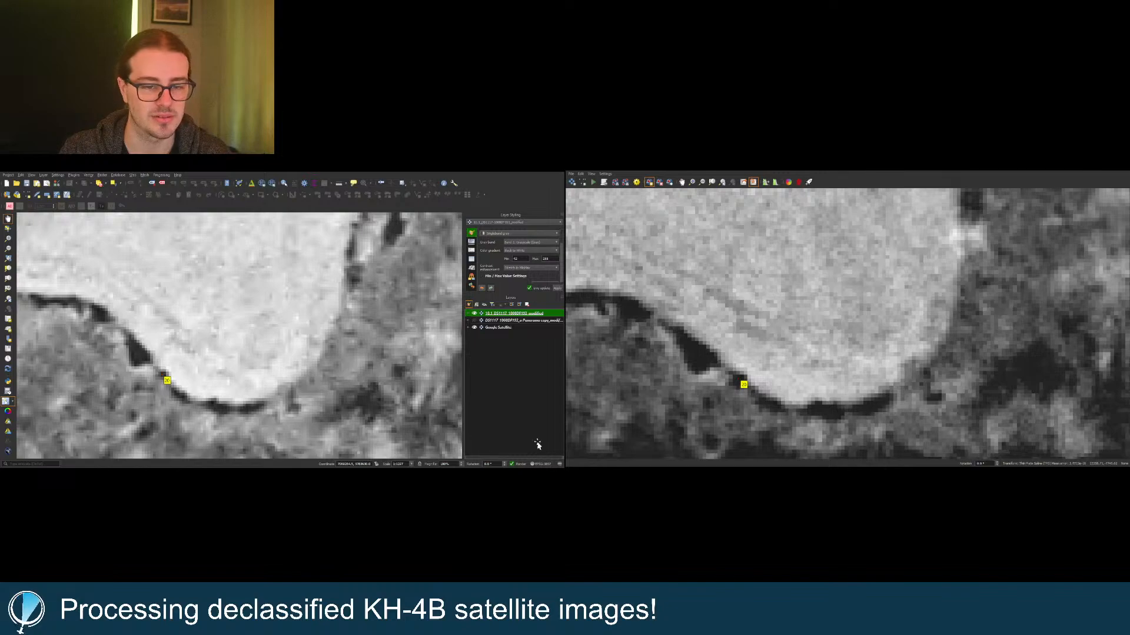
# Step: Add a ground control point on the small dark dot just east of the pale channel between lake beds and match it on the reference strip
pyautogui.scroll(-6, 837, 390)
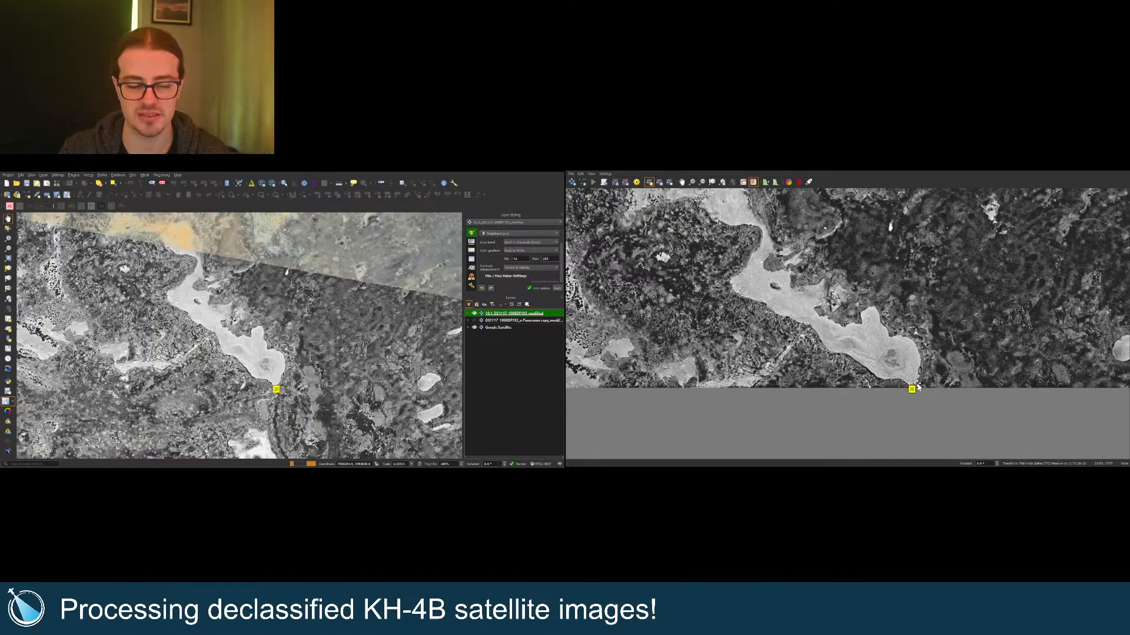
pyautogui.scroll(6, 917, 386)
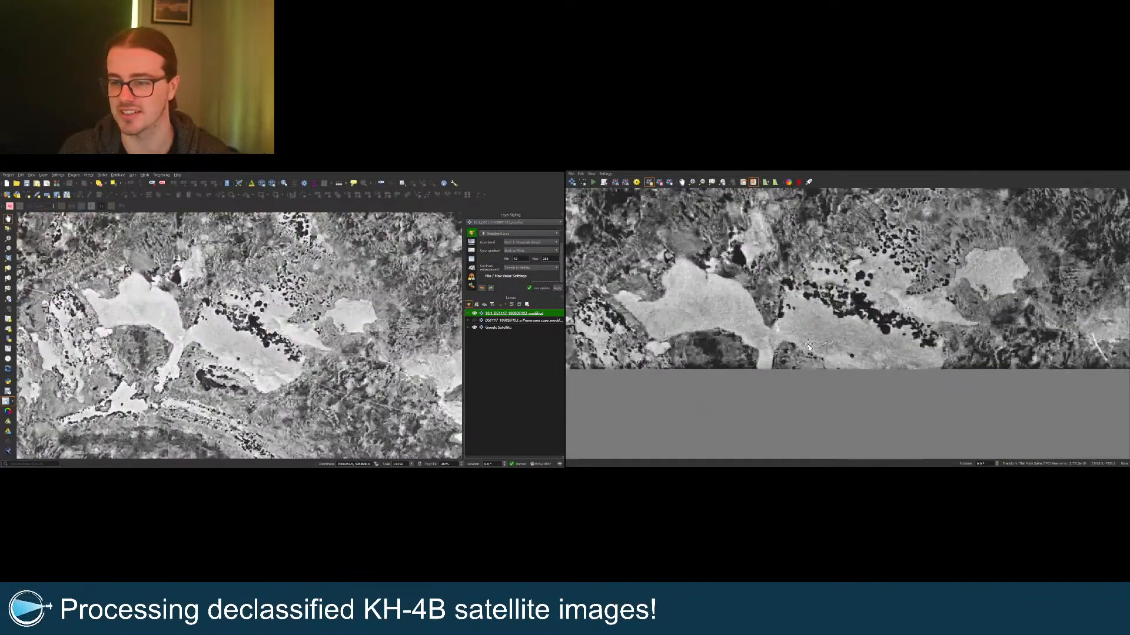
pyautogui.scroll(3, 808, 347)
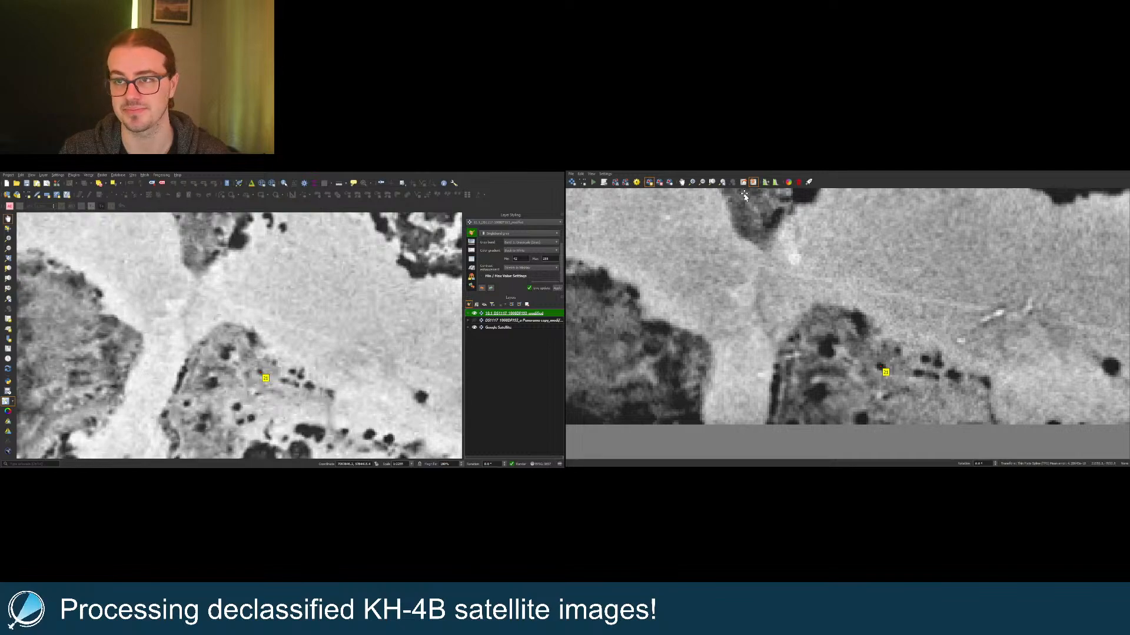
# Step: Add a ground control point on the western arm of the hook-shaped dark patch at the lower edge and match it on the reference strip
pyautogui.scroll(-5, 956, 320)
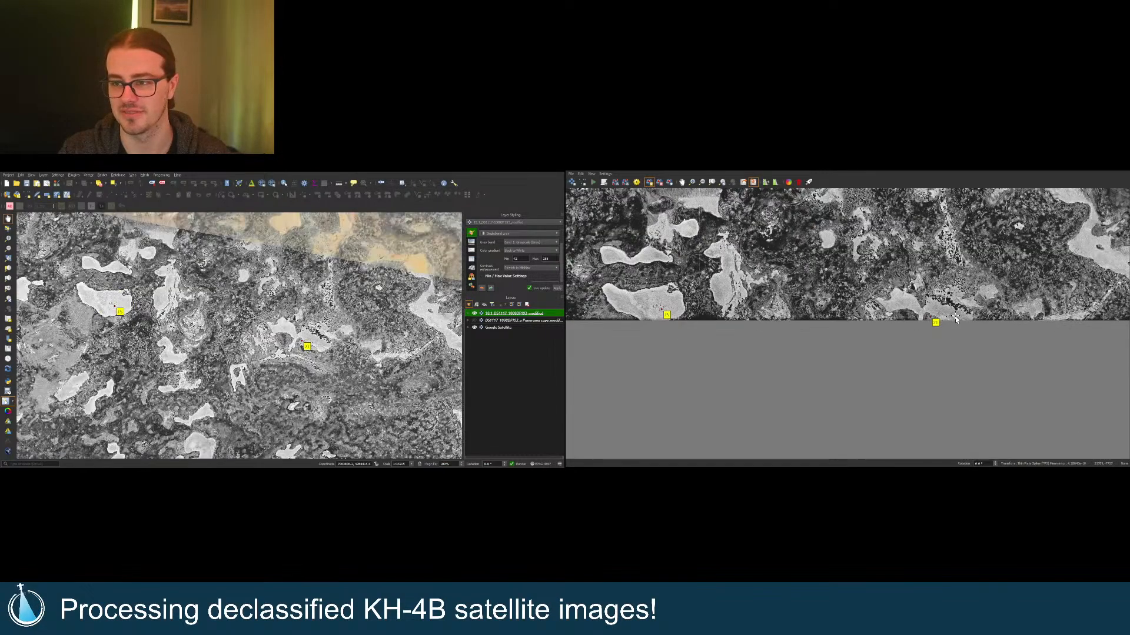
pyautogui.scroll(10, 956, 320)
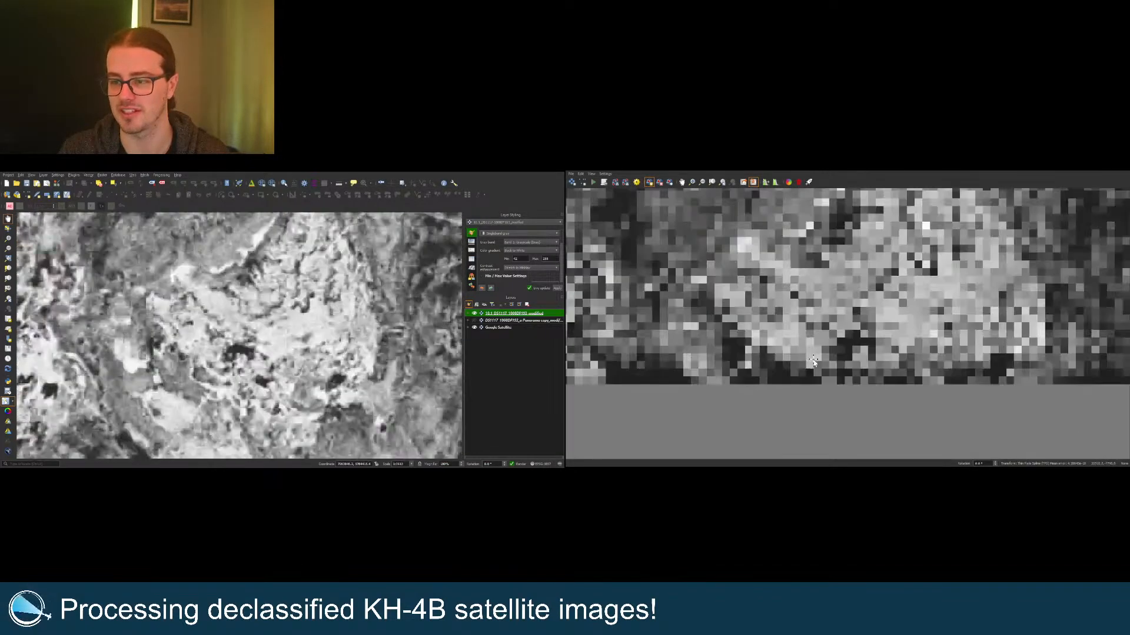
pyautogui.scroll(-3, 813, 361)
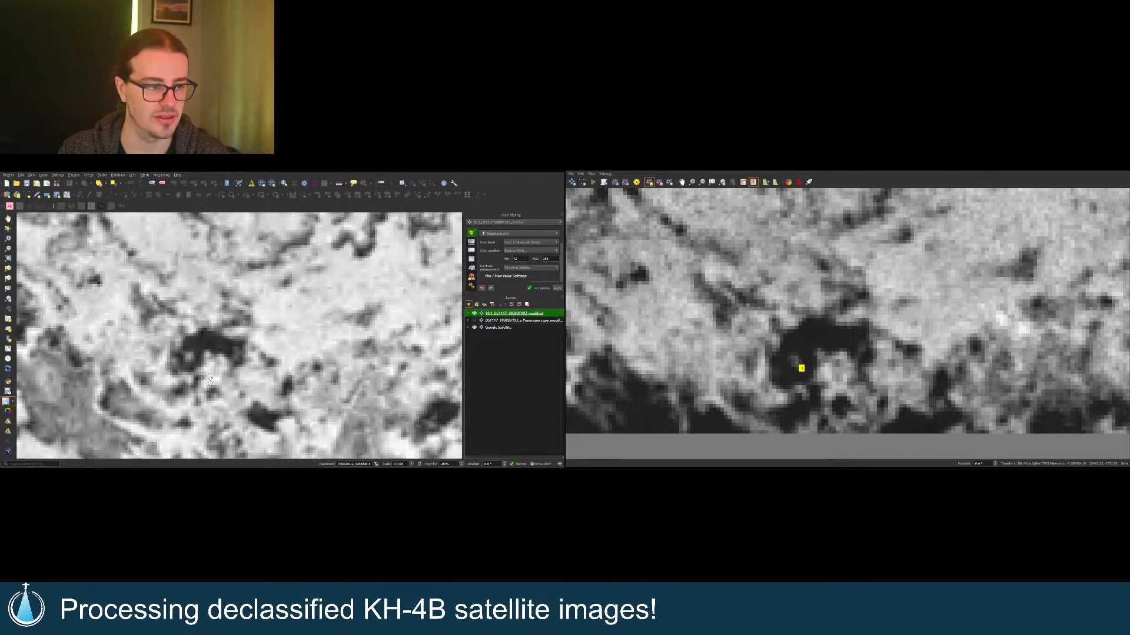
pyautogui.click(191, 360)
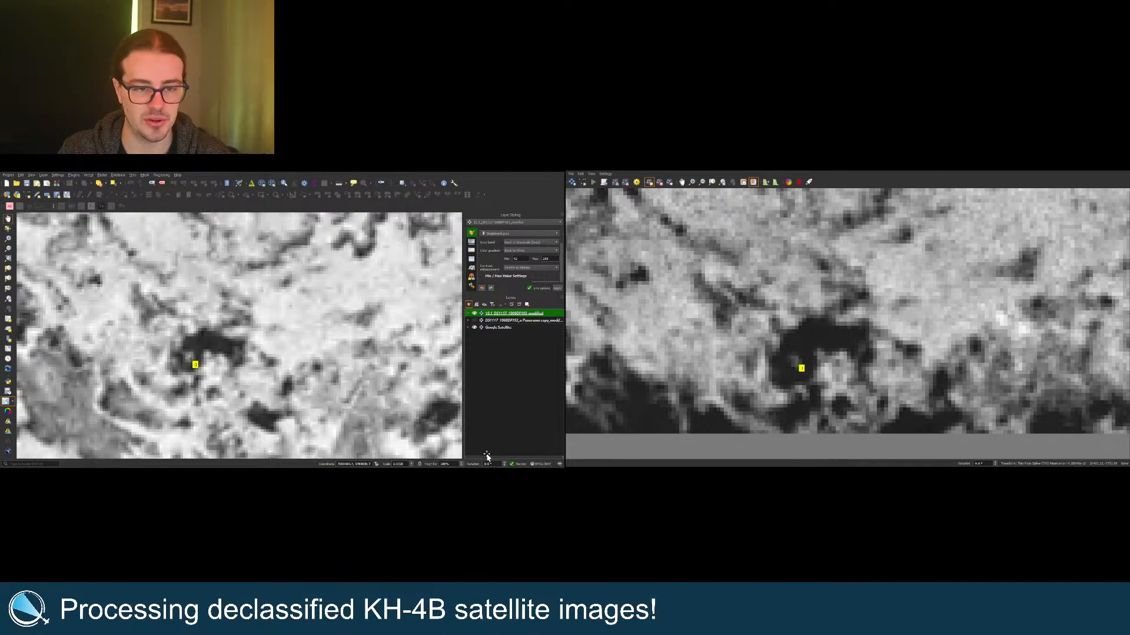
# Step: Add a ground control point on the large bright lake bed's southwestern shore, beside the dark rim, and match it on the reference strip
pyautogui.scroll(-10, 876, 394)
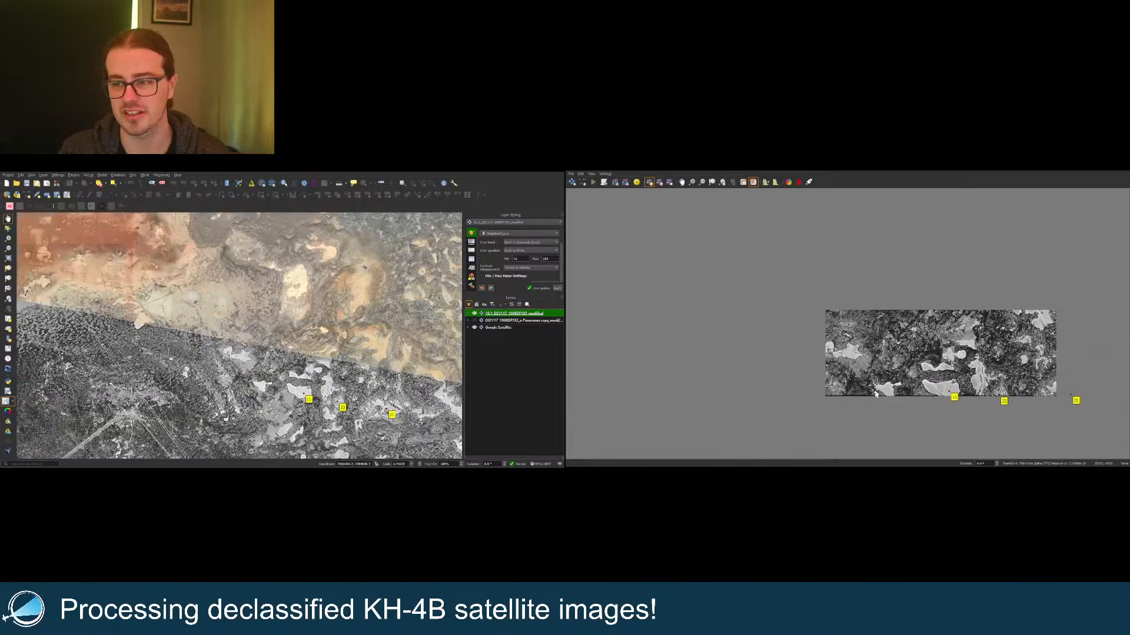
pyautogui.scroll(10, 909, 434)
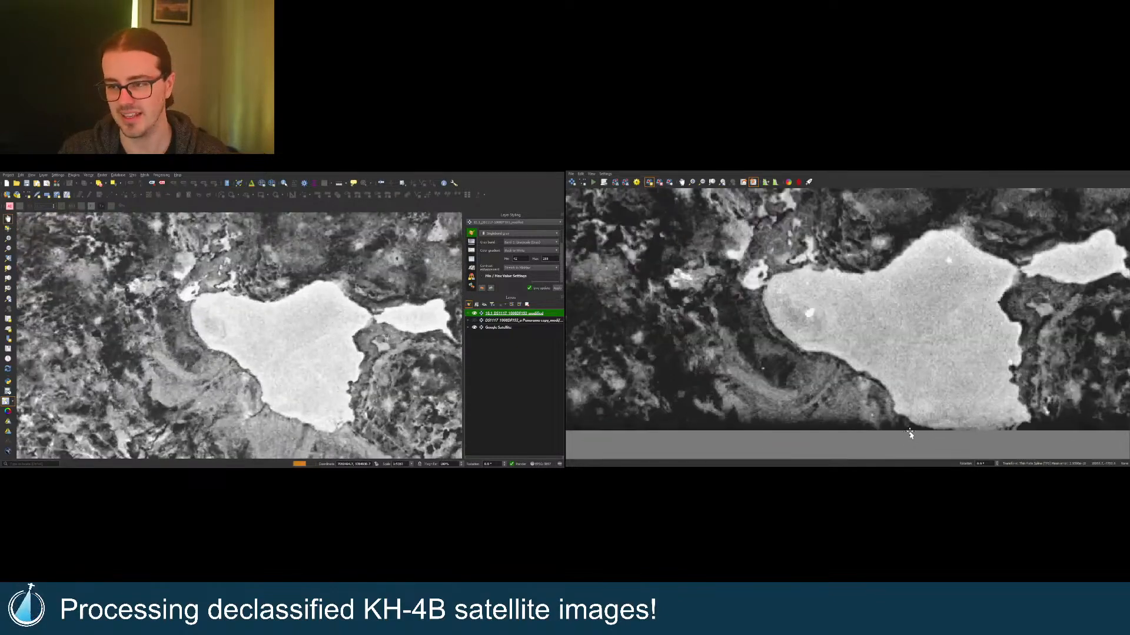
pyautogui.scroll(3, 910, 434)
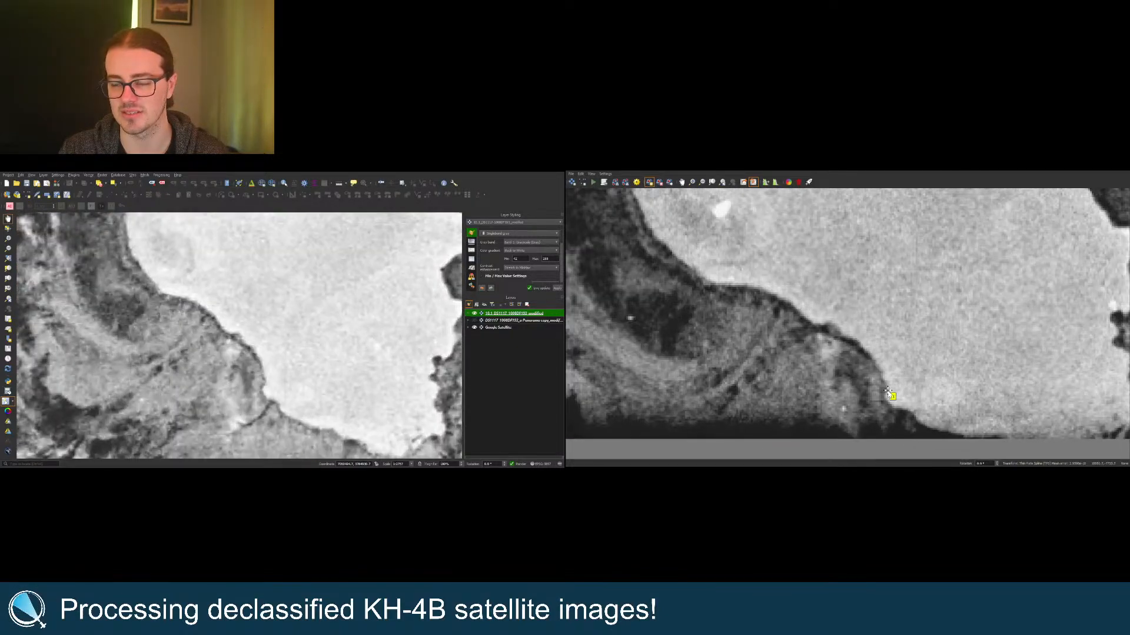
pyautogui.click(266, 389)
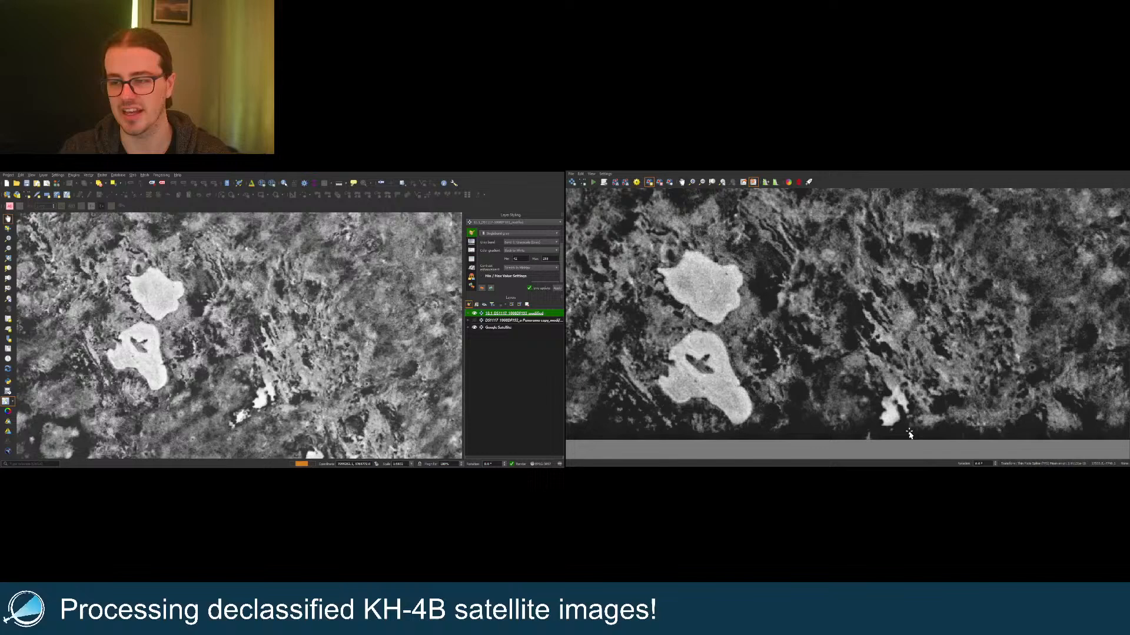
# Step: Add a ground control point on the small forked bright patch southeast of the two pale lake beds and match it on the reference strip
pyautogui.scroll(1, 909, 435)
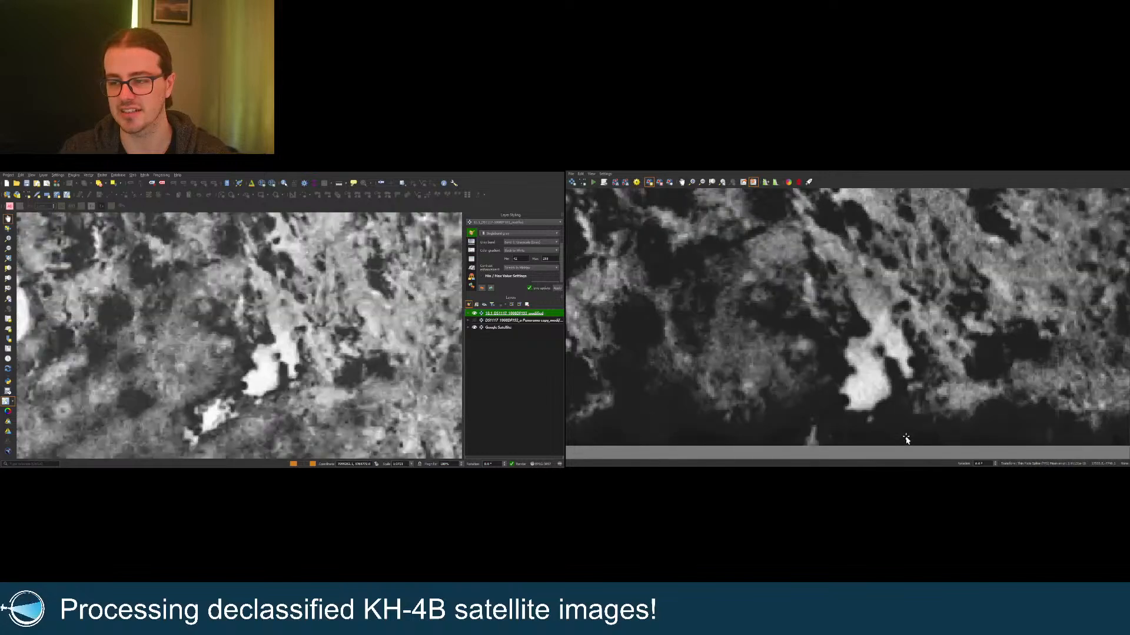
pyautogui.click(880, 351)
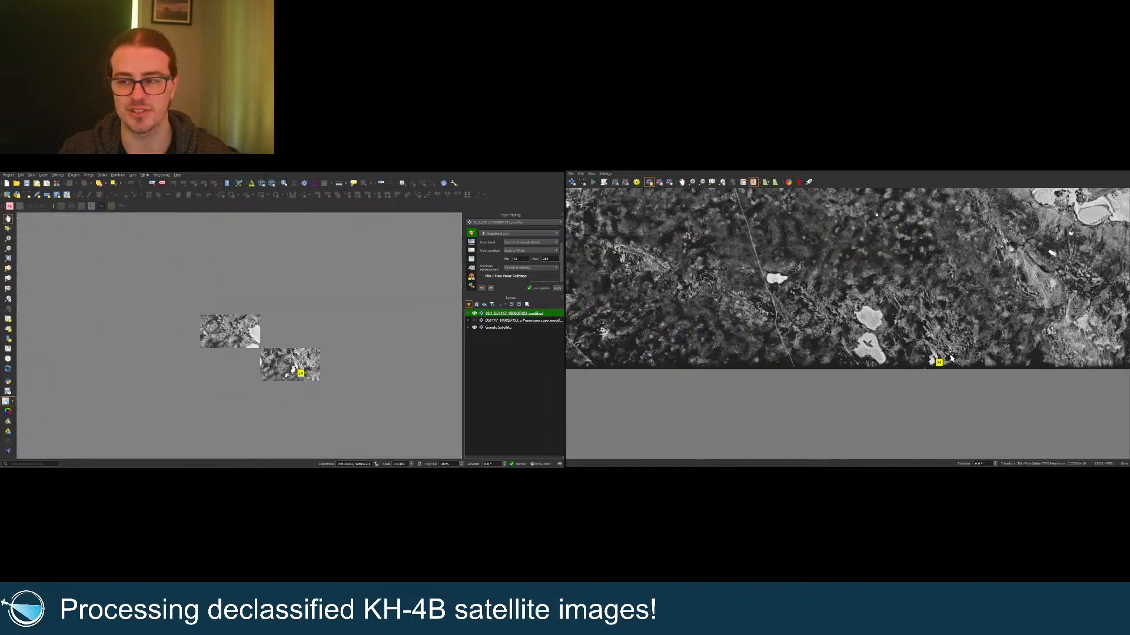
# Step: Add a ground control point on the pale mottled ground west of the diagonal tracks and match it on the reference strip
pyautogui.scroll(6, 935, 352)
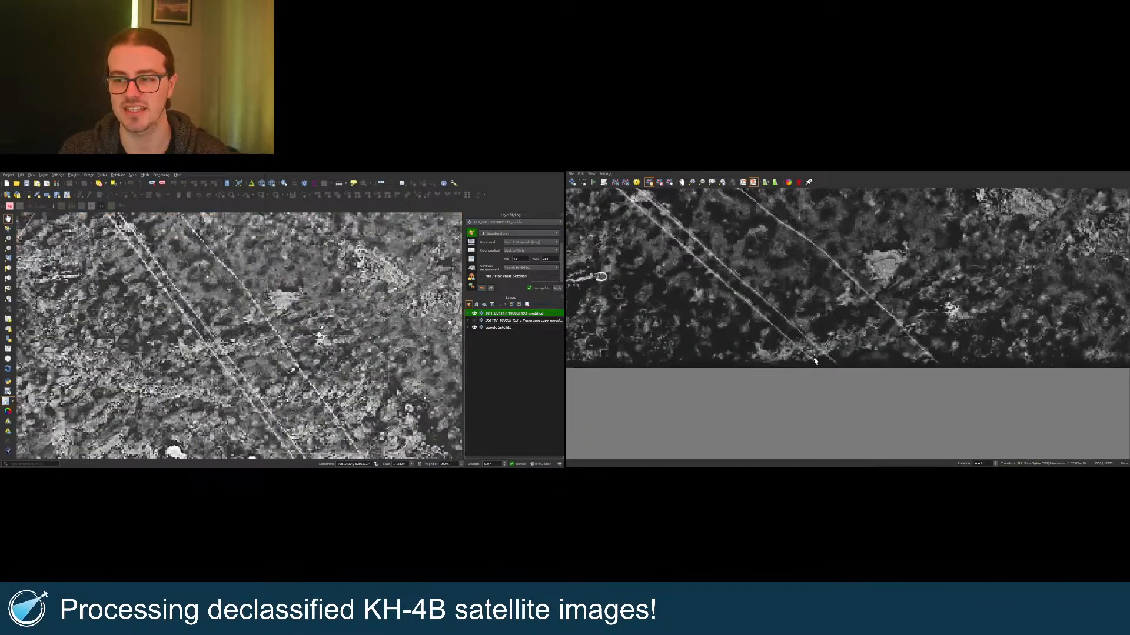
pyautogui.scroll(1, 778, 353)
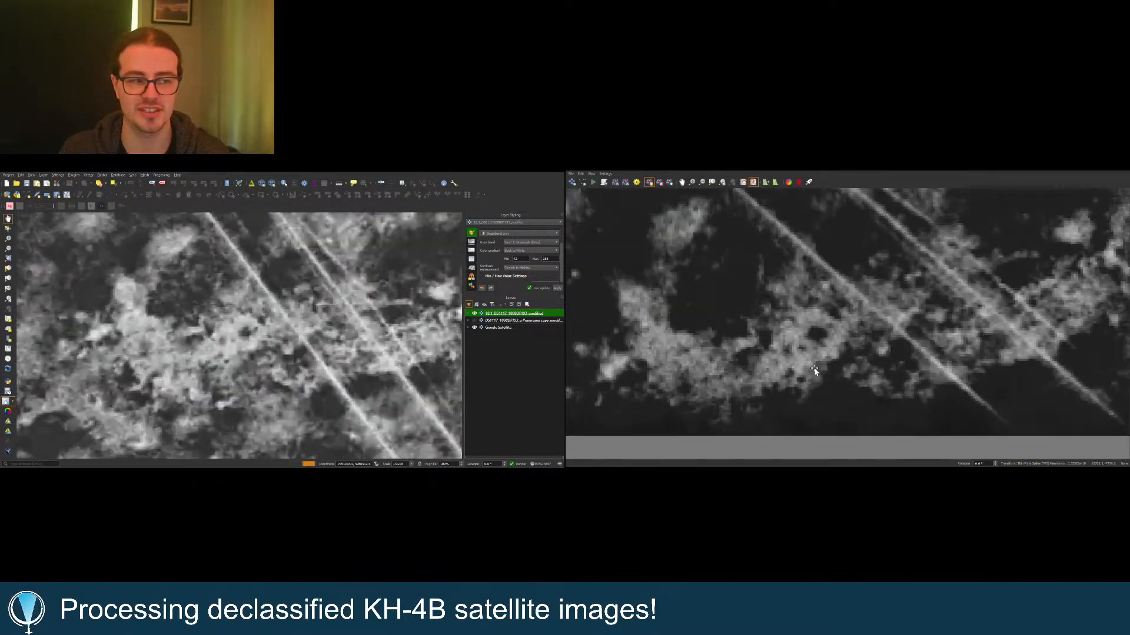
pyautogui.click(788, 353)
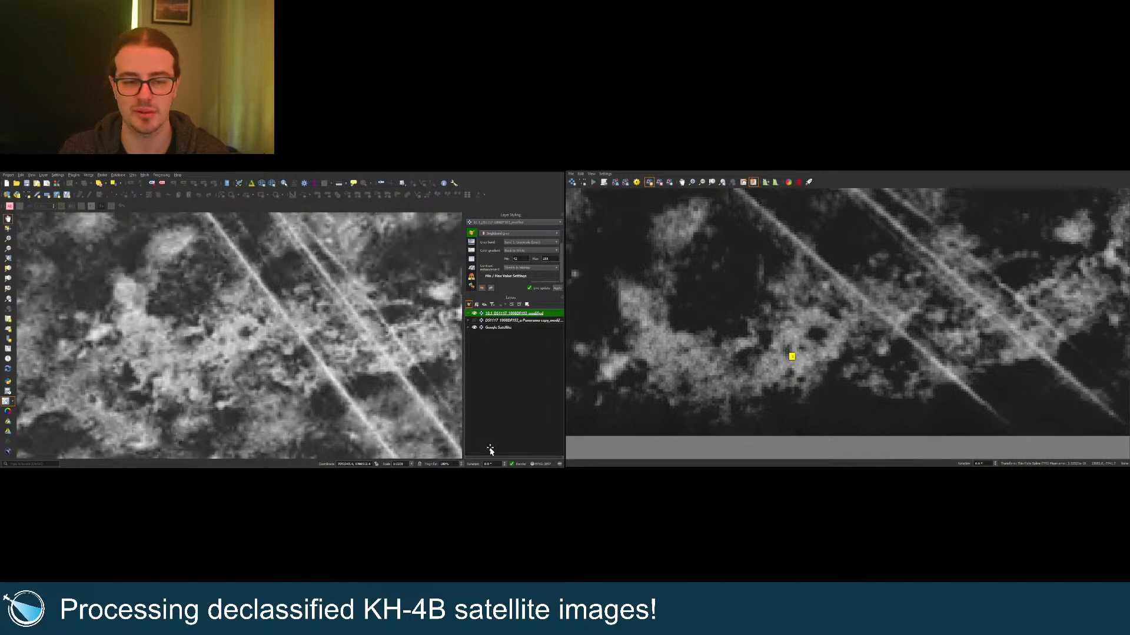
pyautogui.click(224, 343)
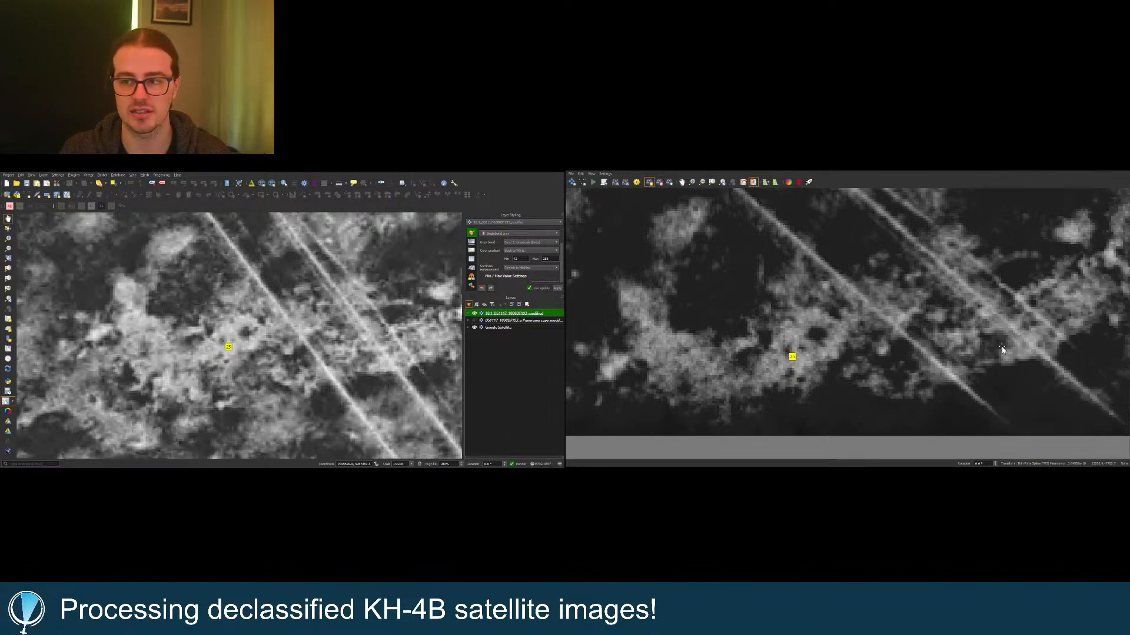
# Step: Add a ground control point beside the small dark patch southeast of the bright crescent spot and match it on the reference strip
pyautogui.scroll(-5, 1002, 349)
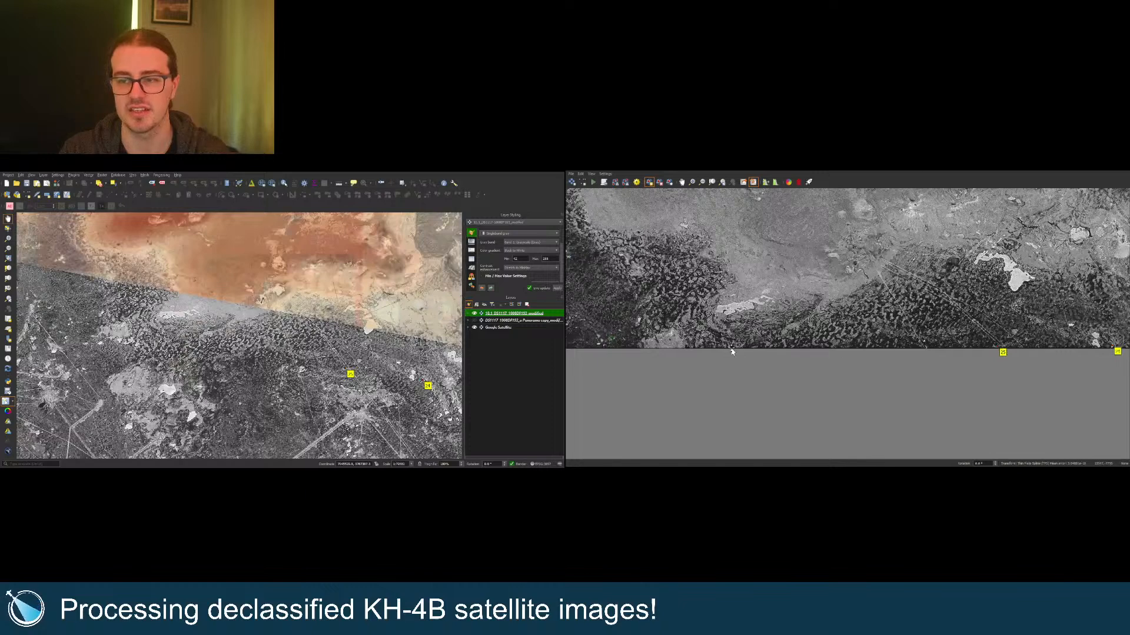
pyautogui.scroll(5, 673, 347)
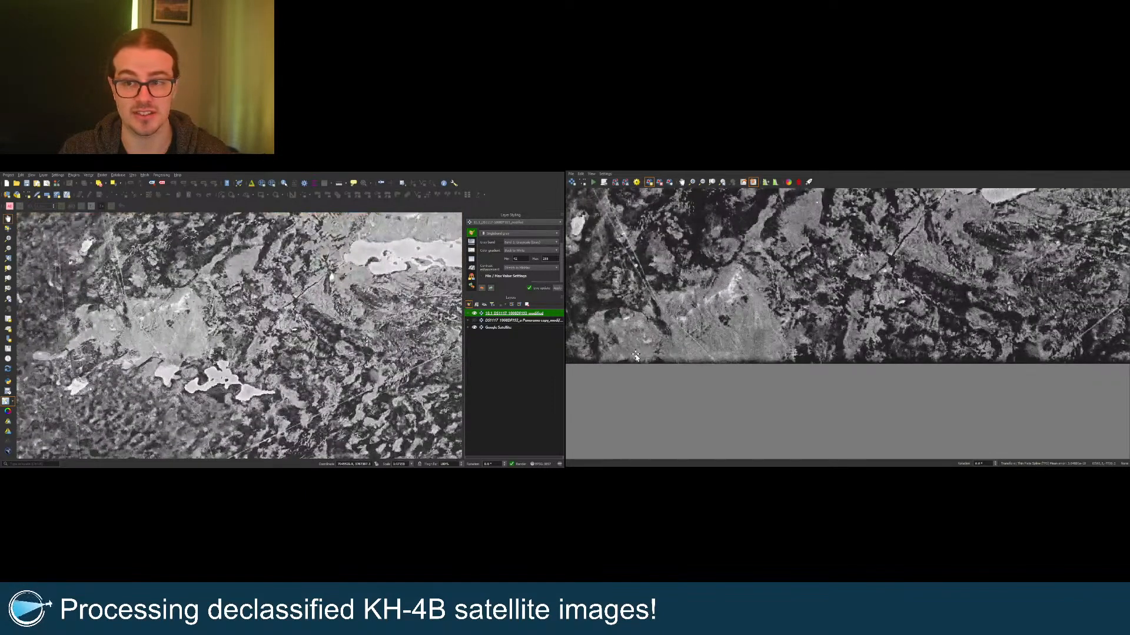
pyautogui.scroll(2, 636, 357)
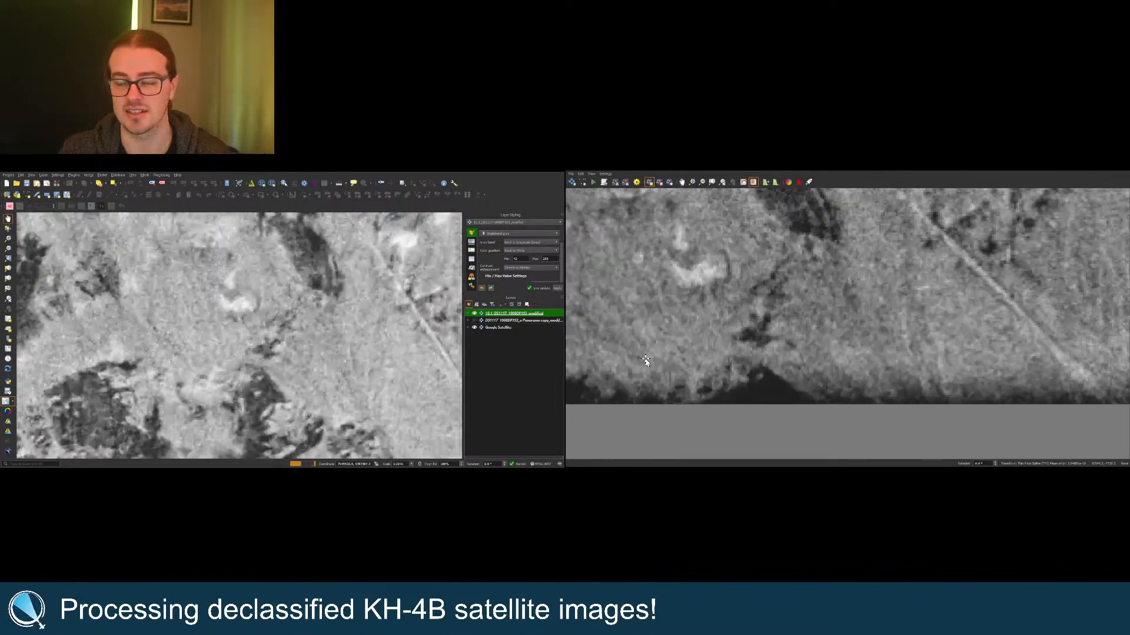
pyautogui.click(769, 343)
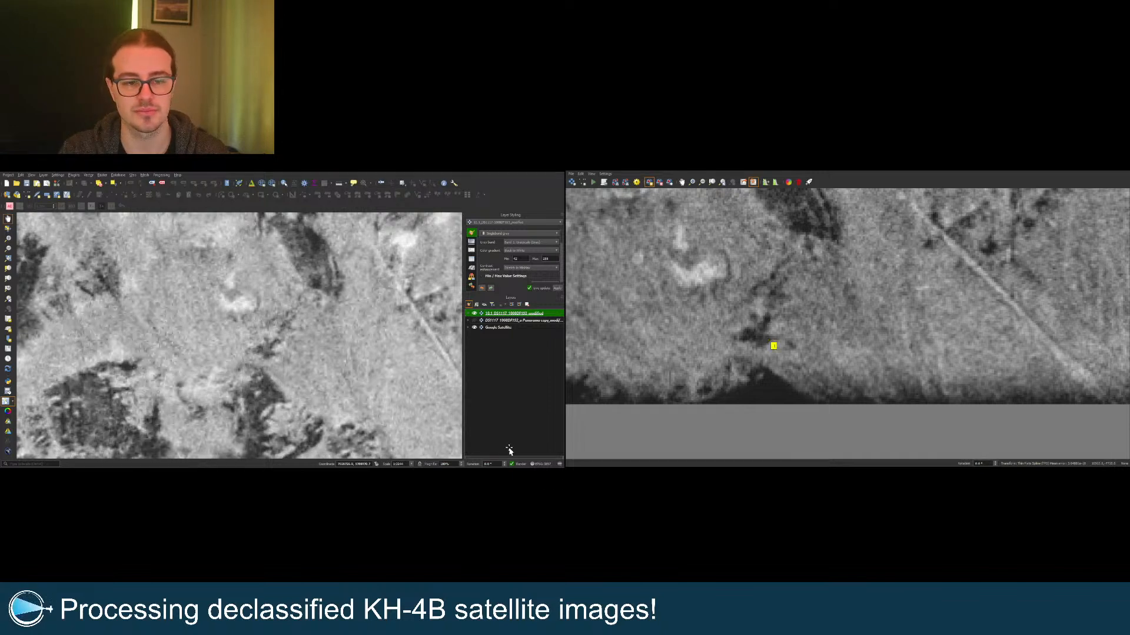
pyautogui.click(275, 356)
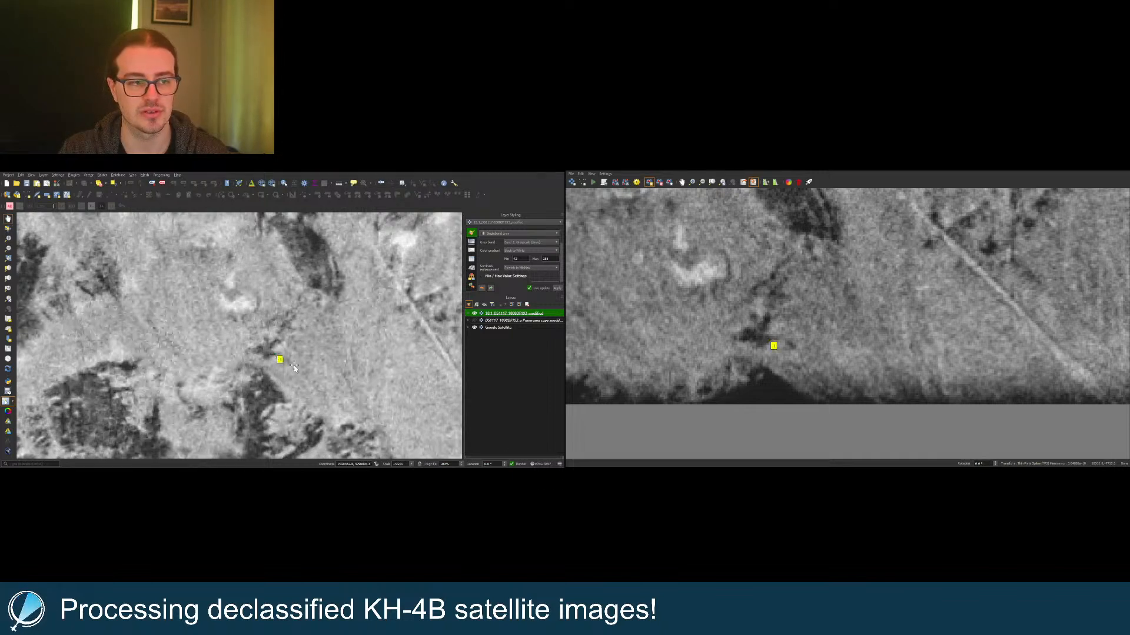
# Step: Add a ground control point at the southern end of the eastern bright bar among the tracks and match it on the reference strip
pyautogui.scroll(-5, 901, 422)
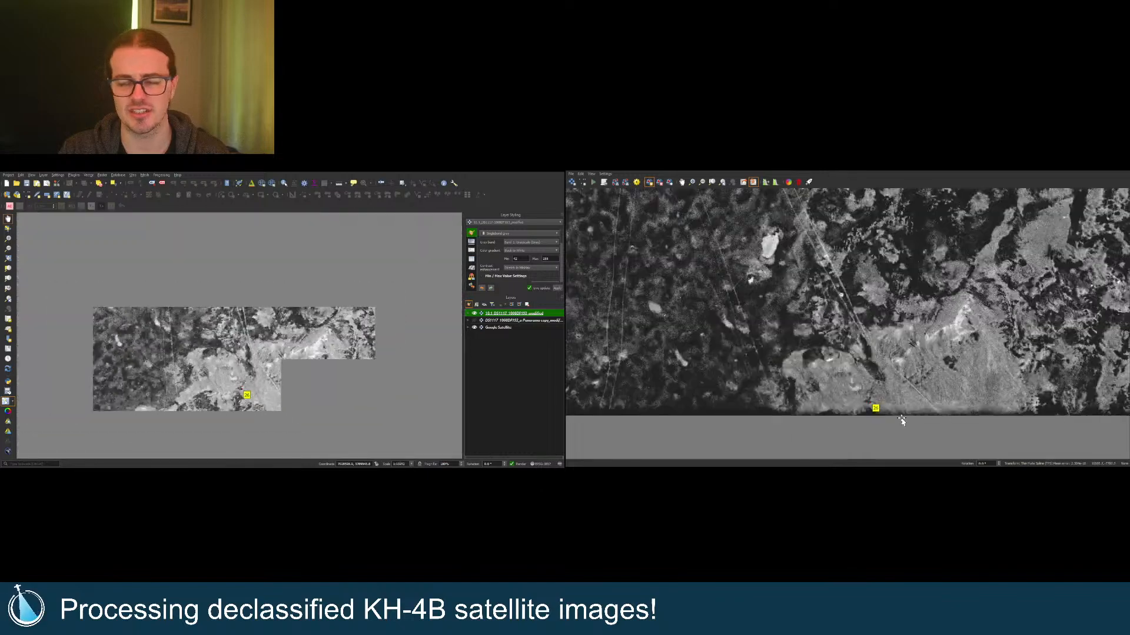
pyautogui.scroll(5, 941, 401)
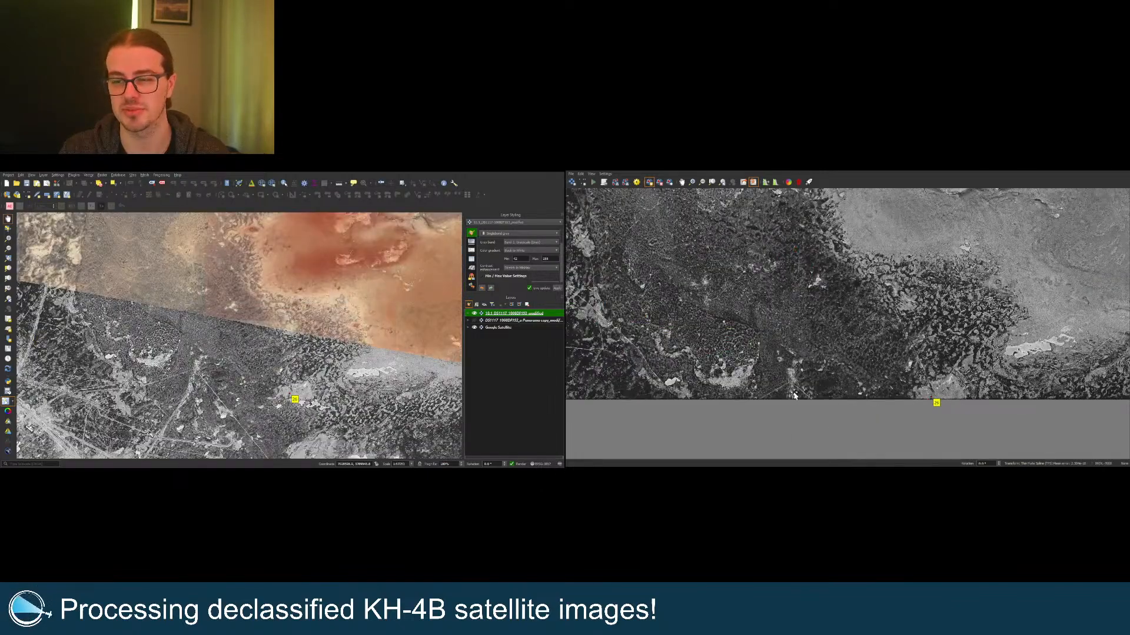
pyautogui.scroll(6, 794, 396)
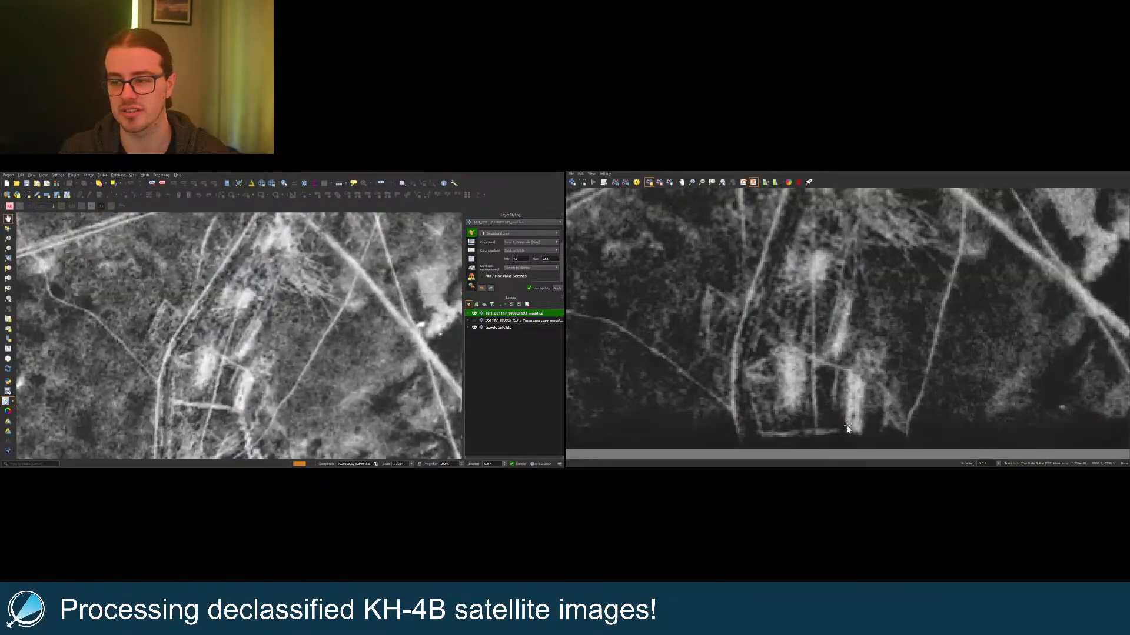
pyautogui.click(850, 422)
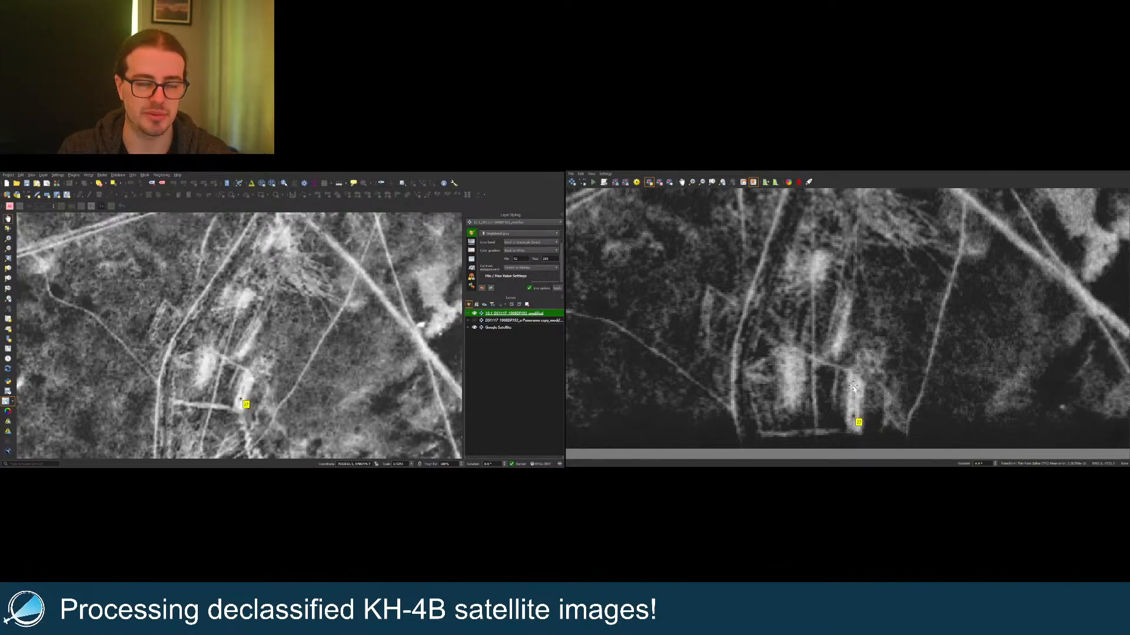
# Step: Add a ground control point on the pale track just west of the dark line at the lower edge and match it on the reference strip
pyautogui.scroll(-6, 874, 386)
pyautogui.scroll(-2, 873, 386)
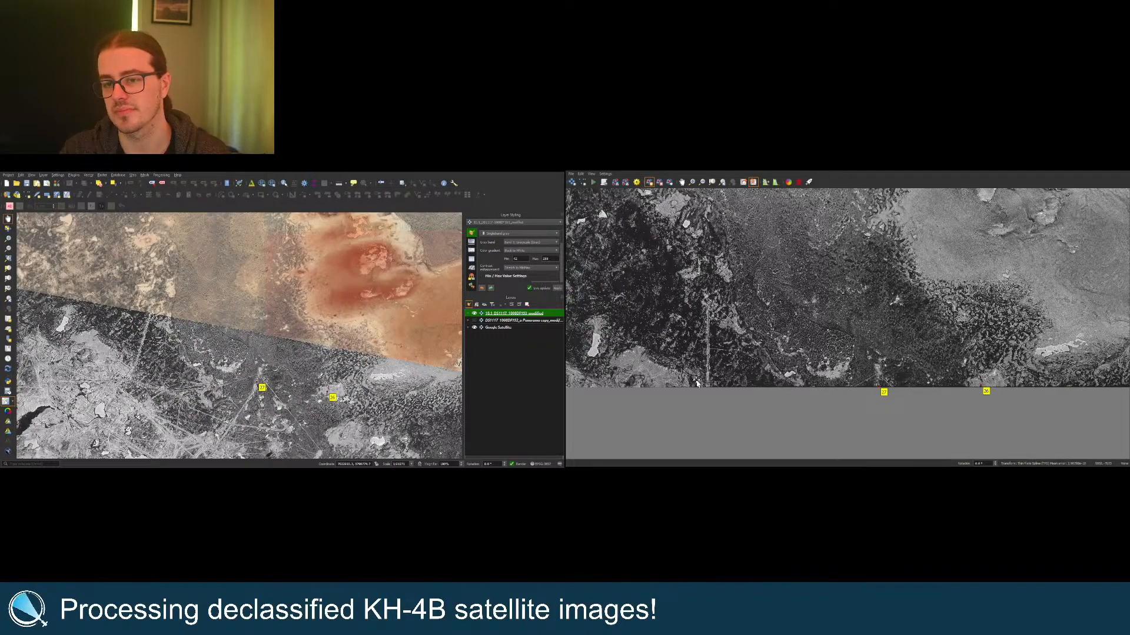
pyautogui.scroll(8, 697, 383)
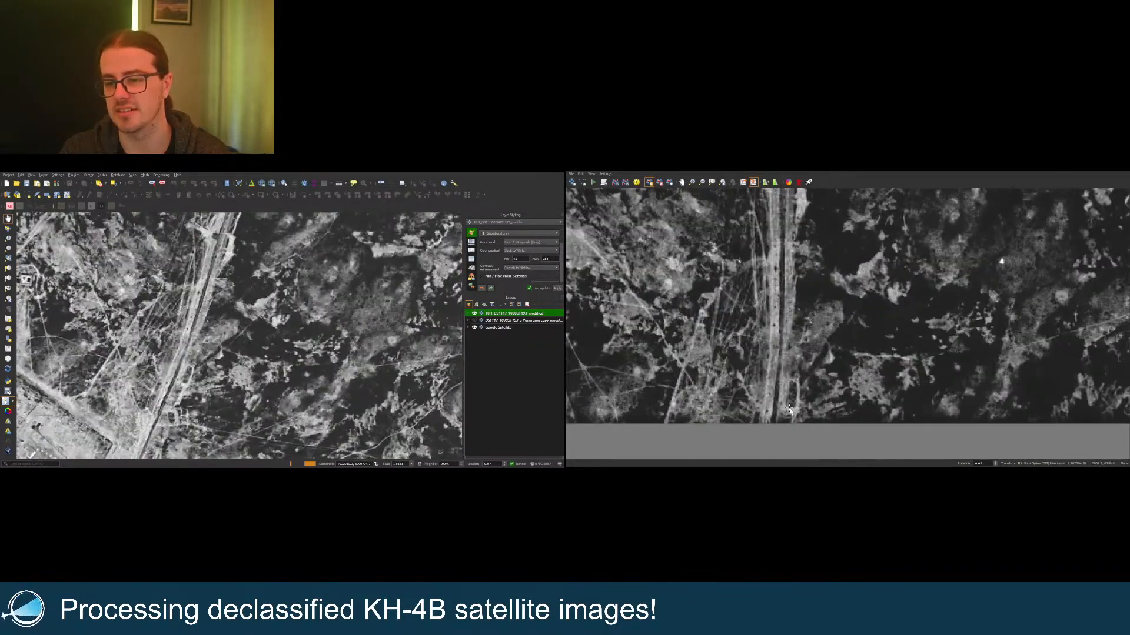
pyautogui.scroll(2, 764, 415)
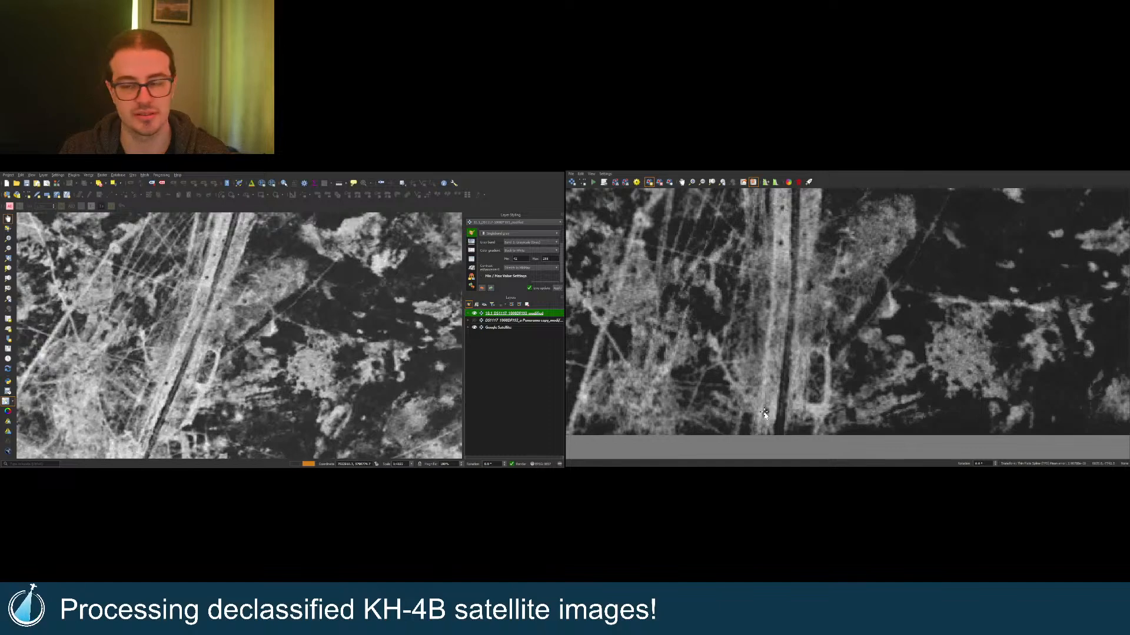
pyautogui.click(766, 414)
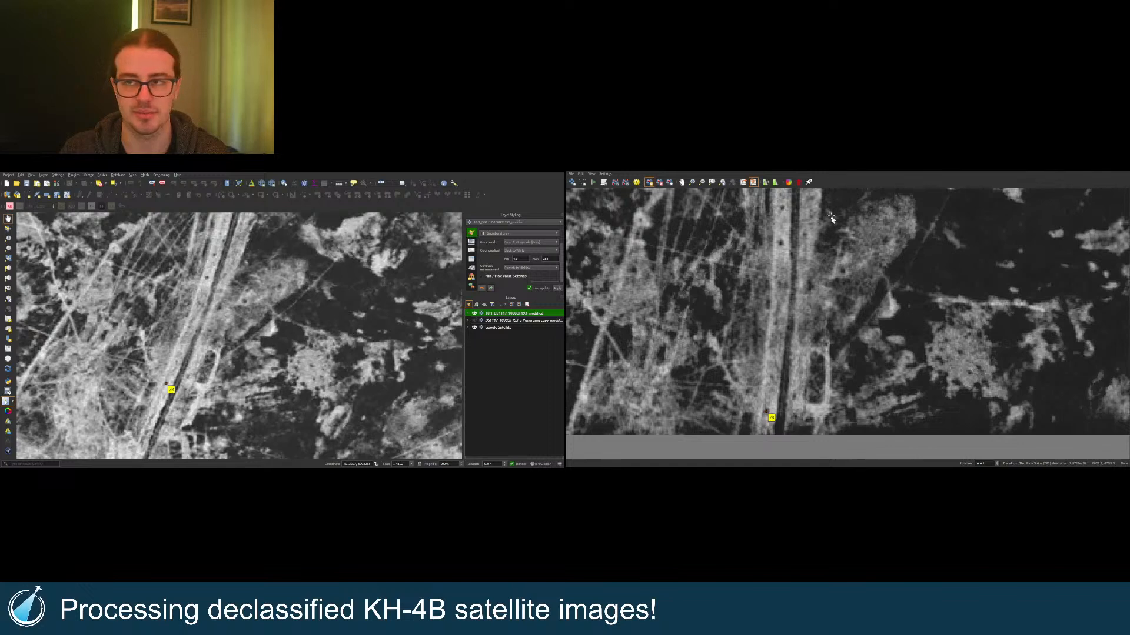
# Step: Add a ground control point on the western edge of the heart-shaped loop inside the four-sided enclosure and match it on the reference strip
pyautogui.click(718, 183)
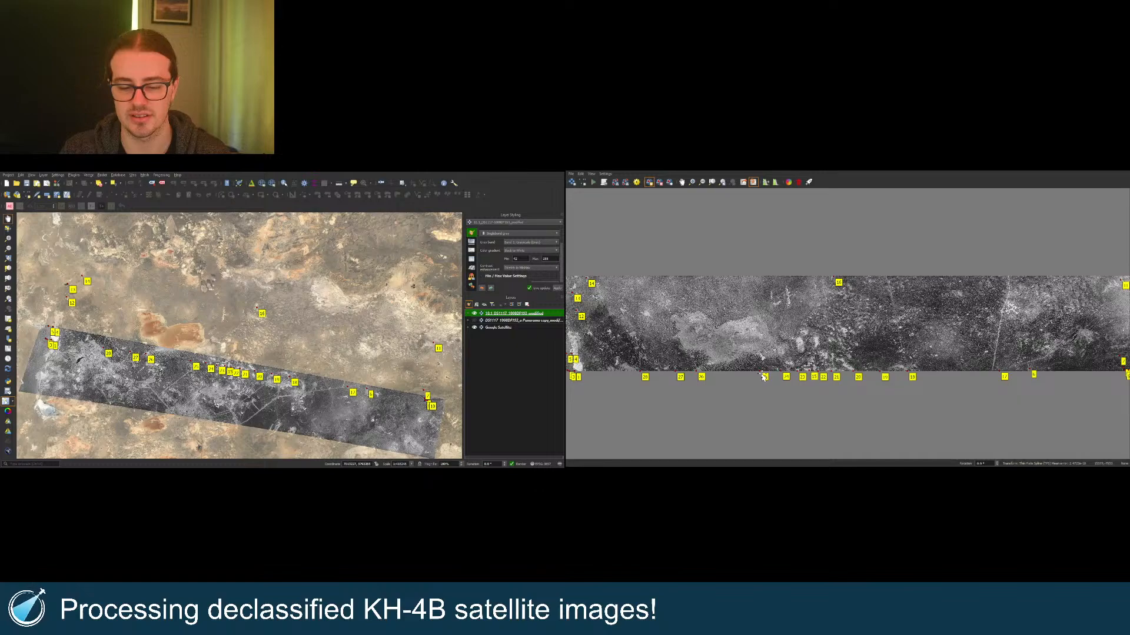
pyautogui.scroll(-1, 760, 378)
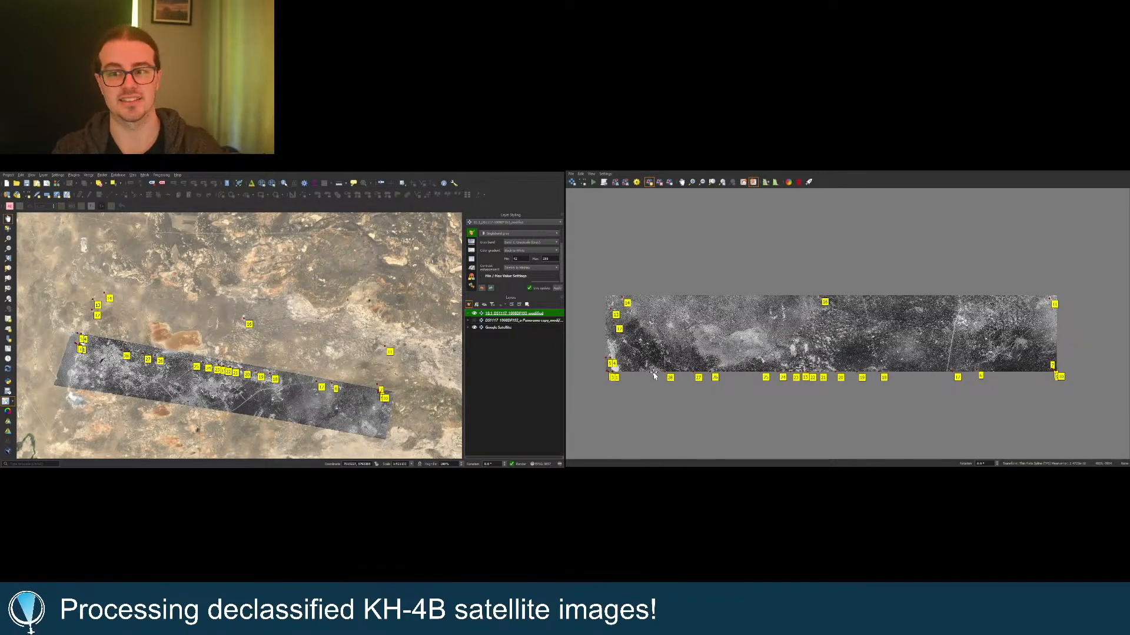
pyautogui.scroll(3, 654, 376)
pyautogui.scroll(2, 644, 371)
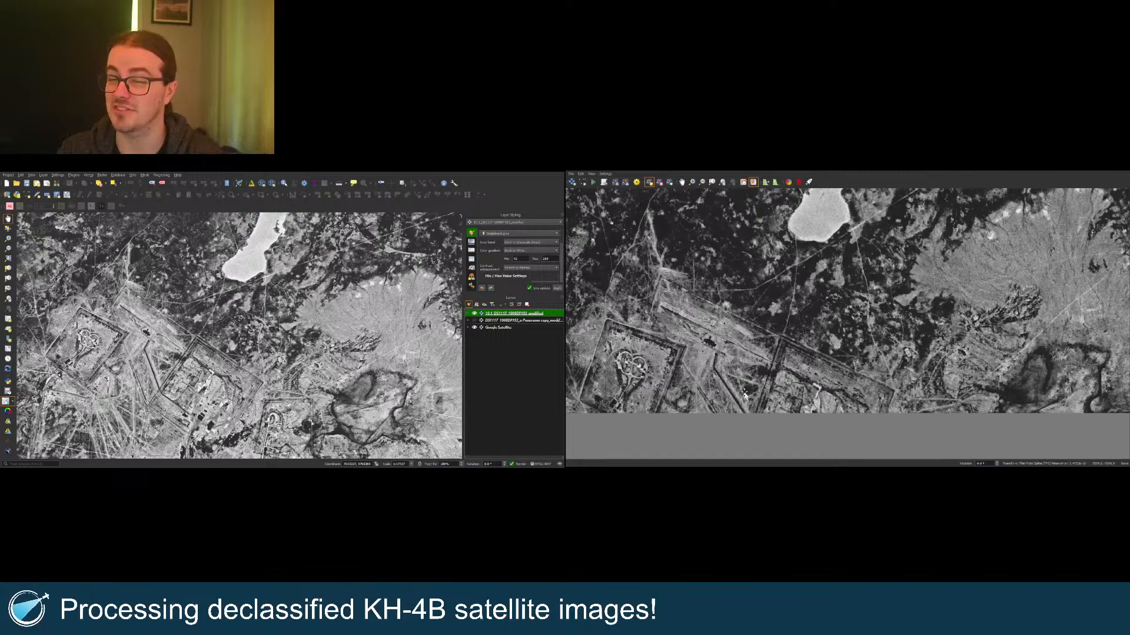
pyautogui.scroll(-1, 822, 388)
pyautogui.scroll(3, 618, 387)
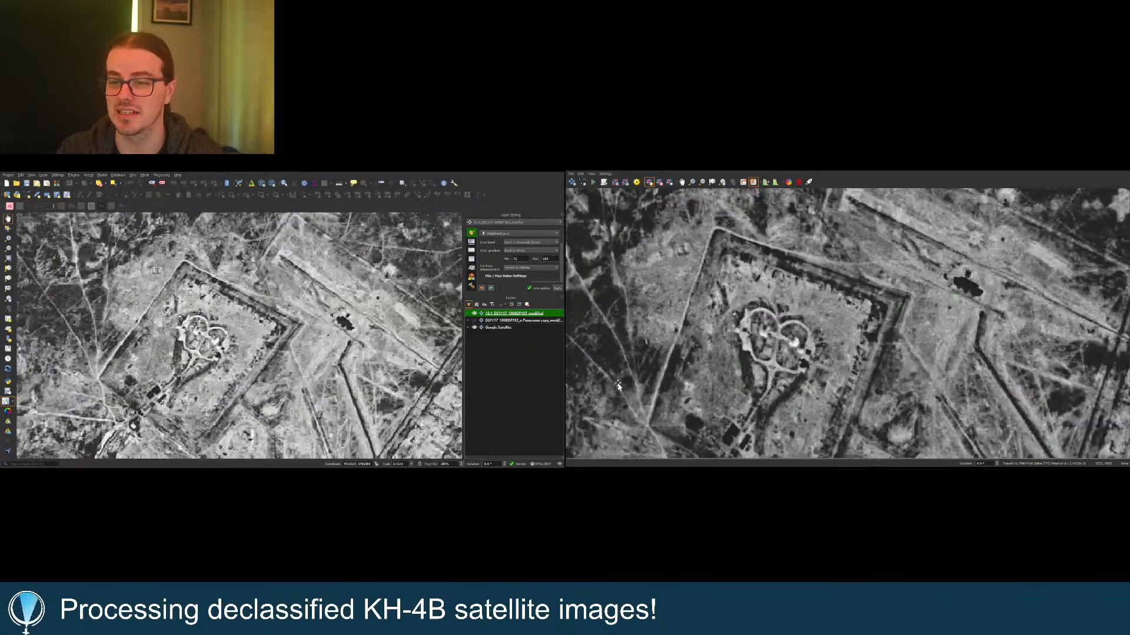
pyautogui.scroll(1, 746, 365)
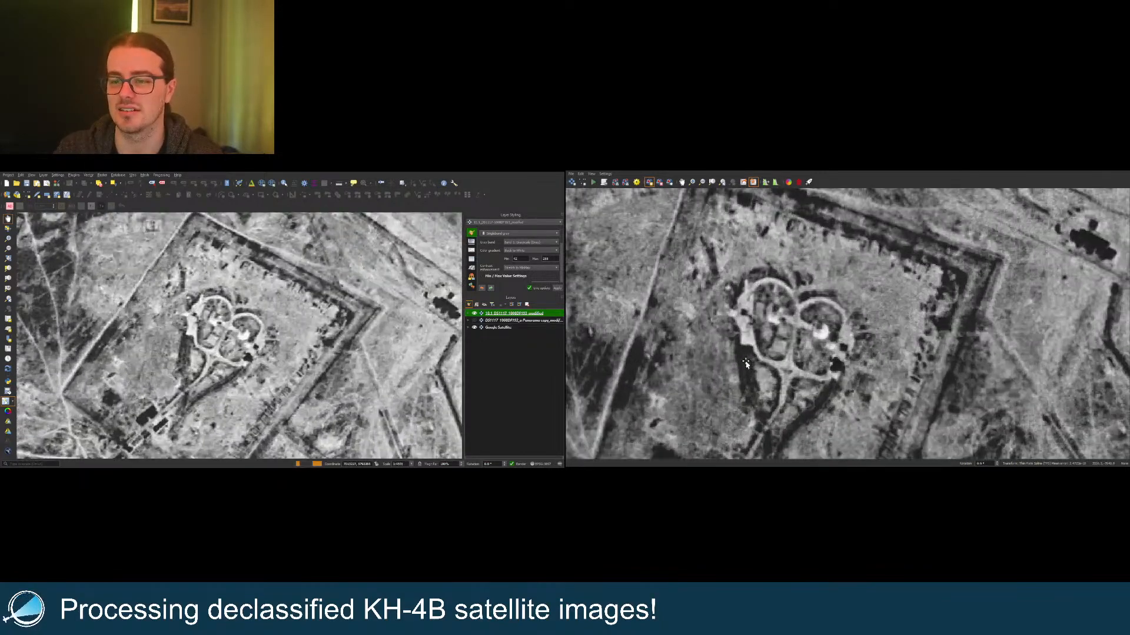
pyautogui.click(743, 314)
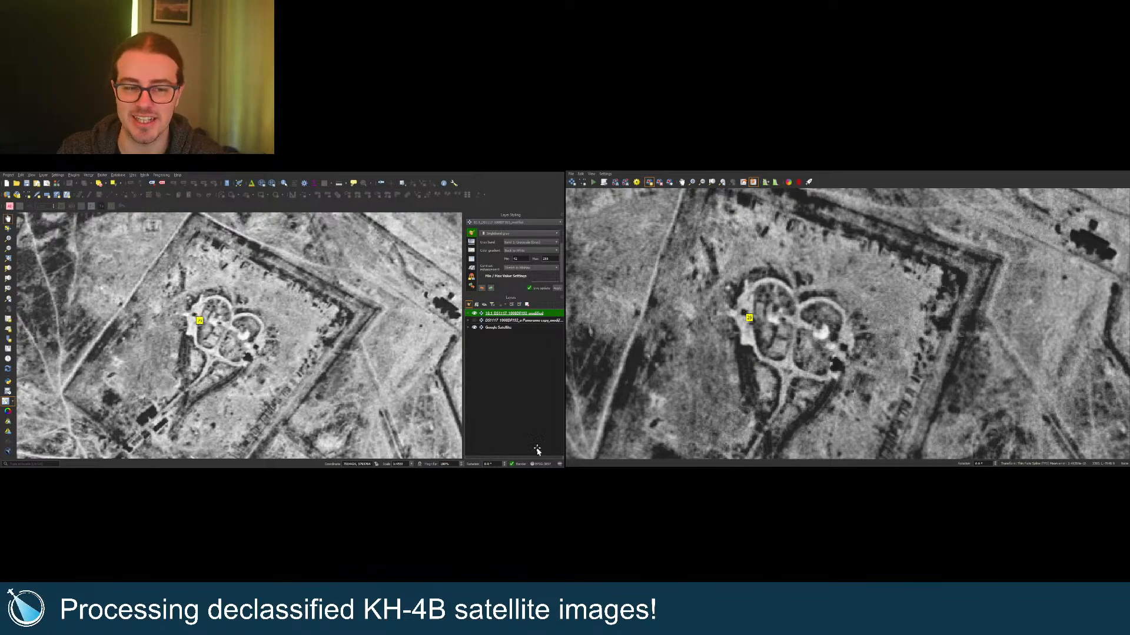
# Step: Add a ground control point on the bright fringe northwest of the large dark patch, match it on the reference strip, and toggle the view linking
pyautogui.scroll(-4, 707, 328)
pyautogui.scroll(-1, 707, 327)
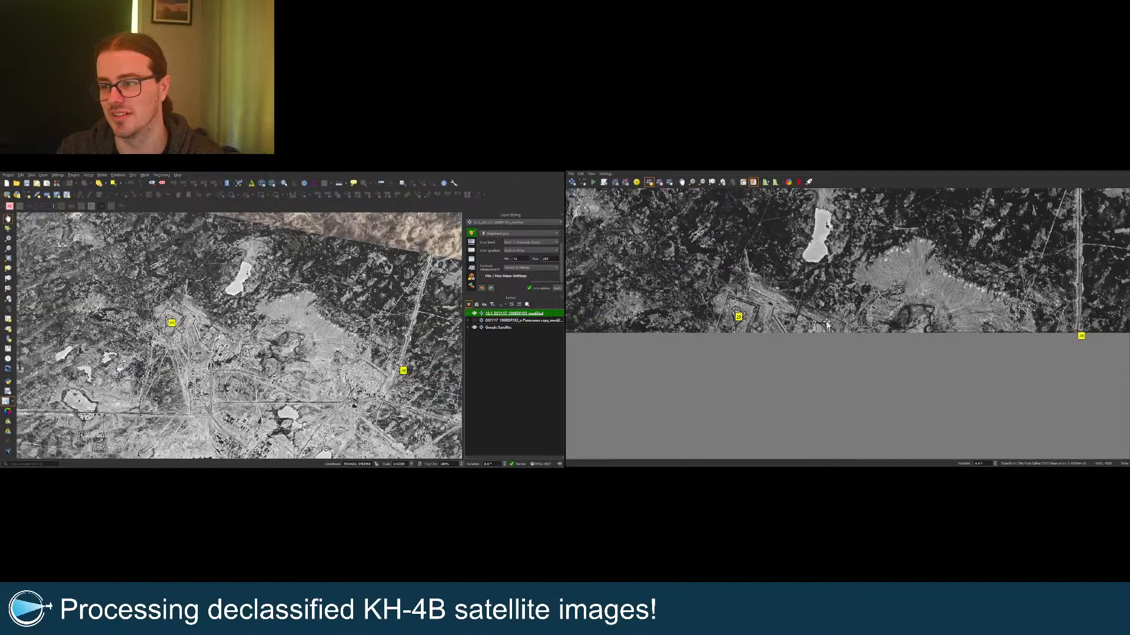
pyautogui.scroll(-3, 1038, 318)
pyautogui.scroll(3, 892, 317)
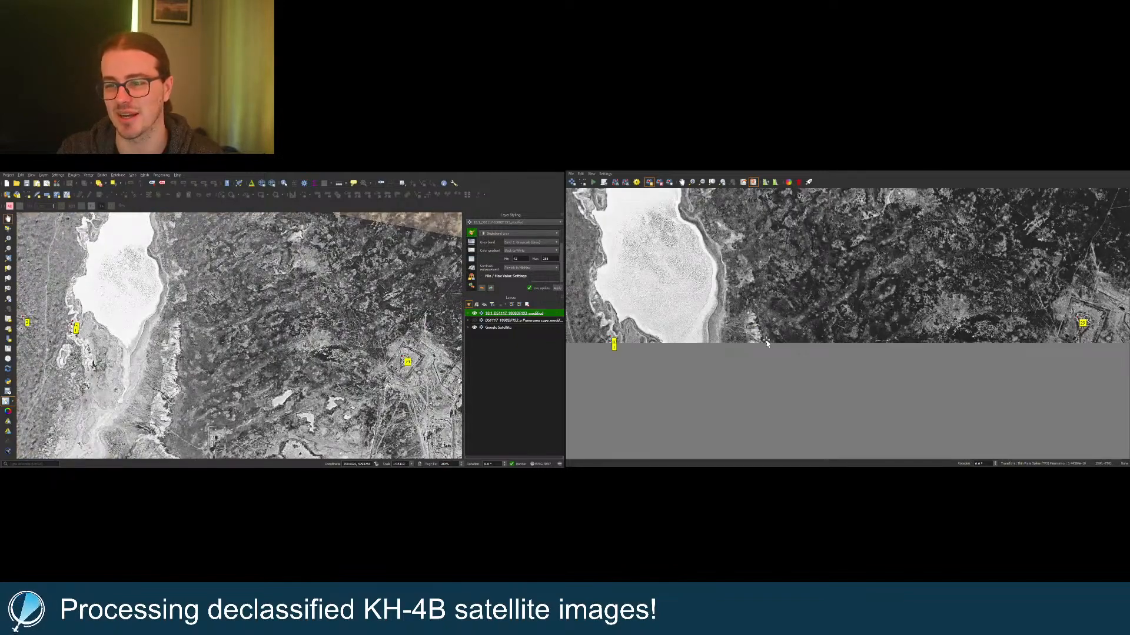
pyautogui.scroll(5, 954, 334)
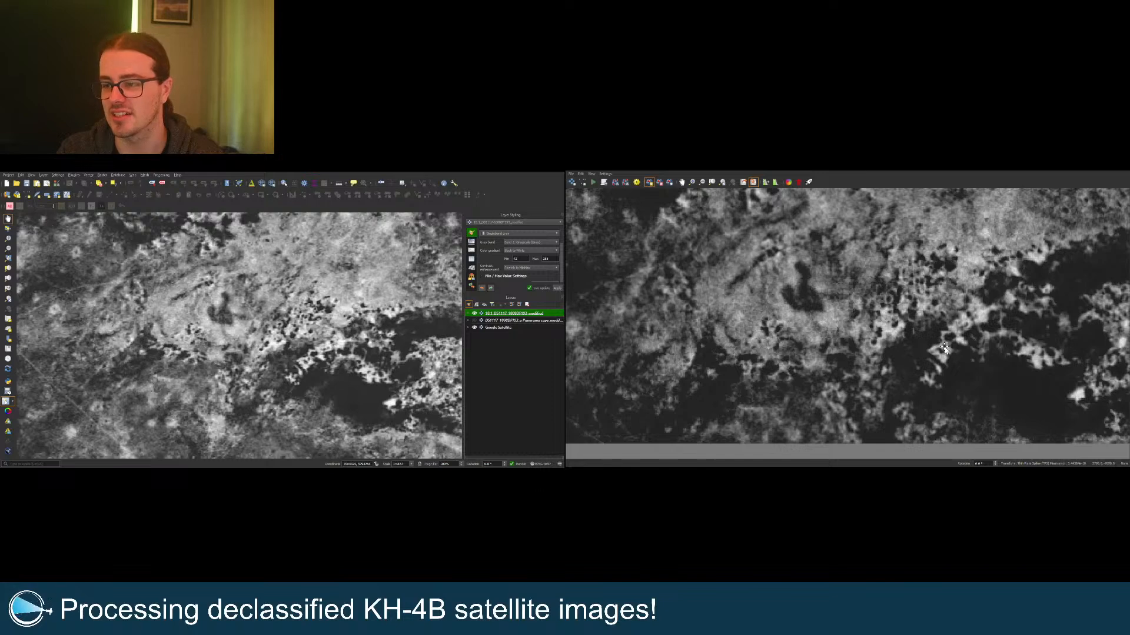
pyautogui.click(944, 348)
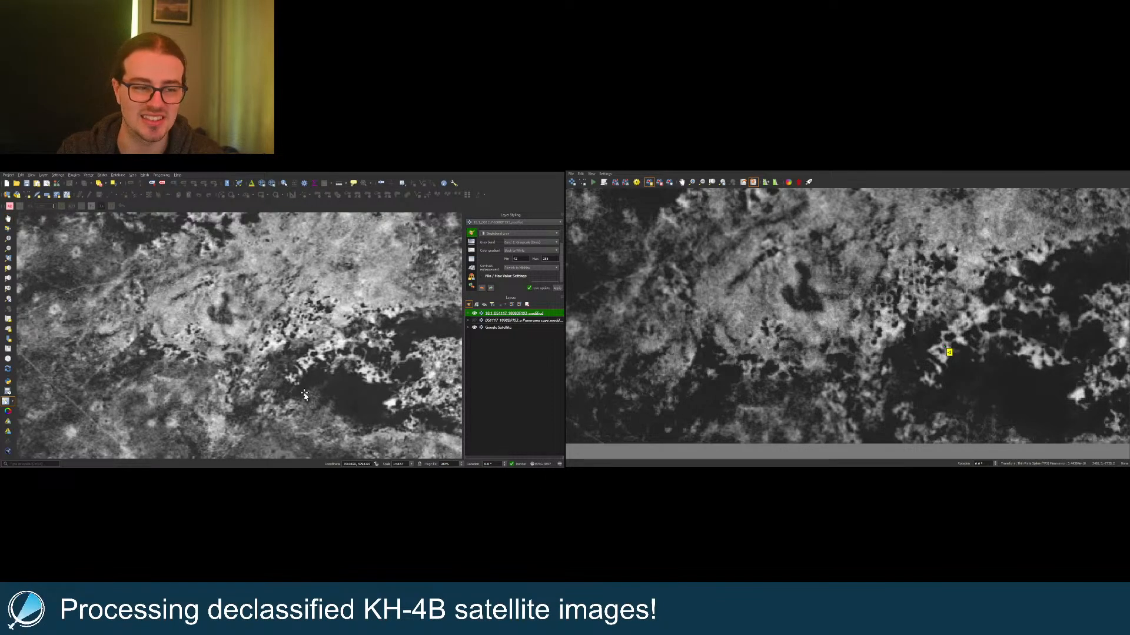
pyautogui.click(309, 362)
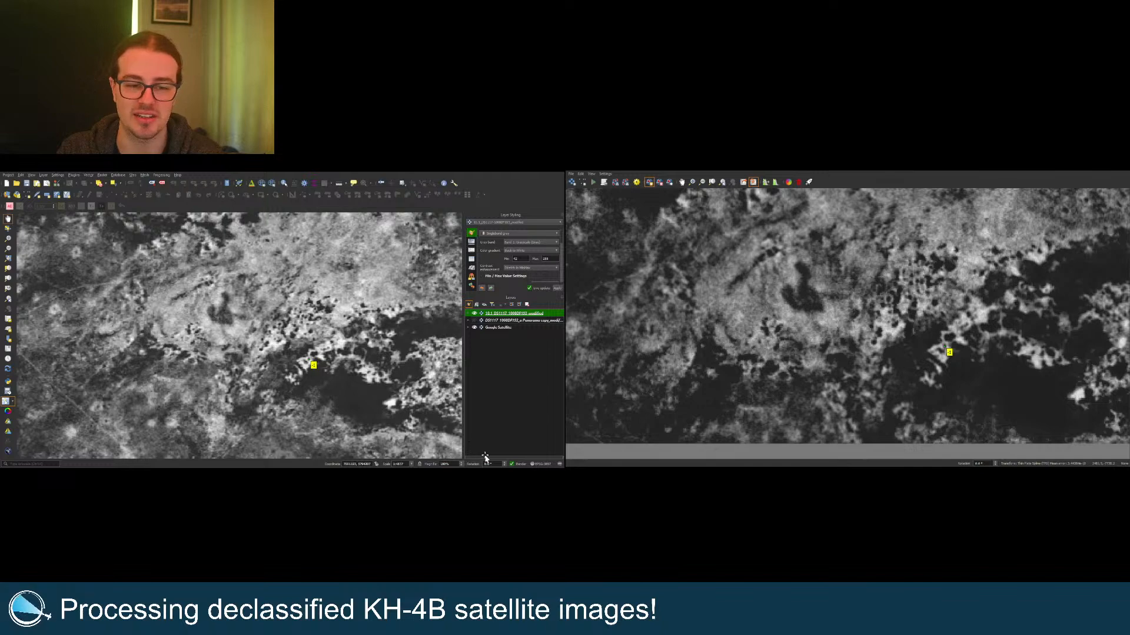
pyautogui.click(753, 183)
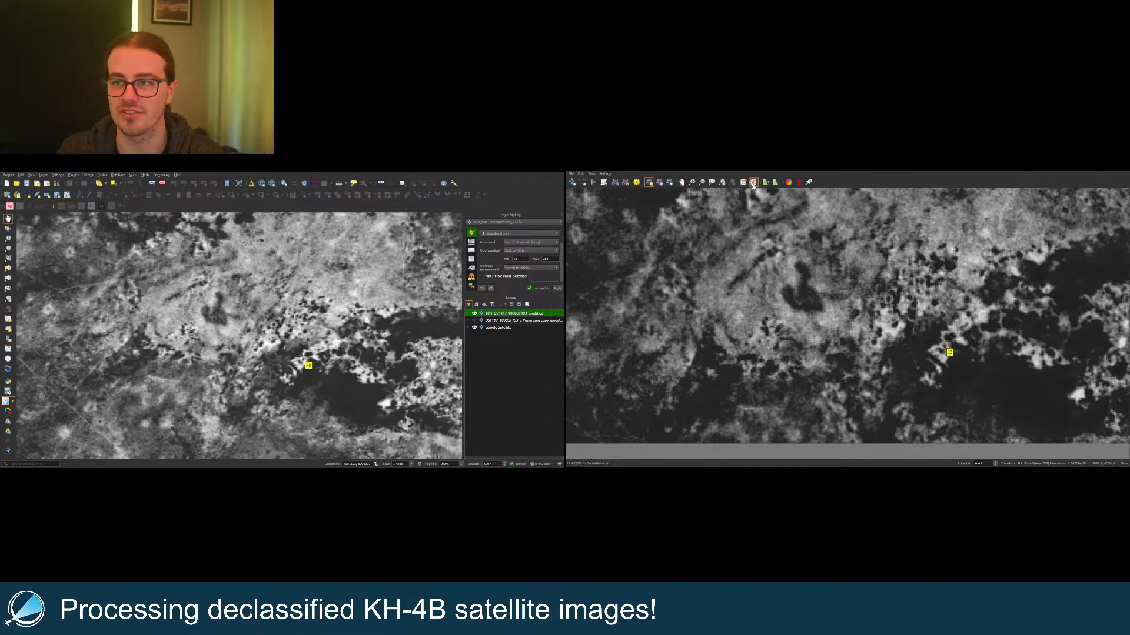
# Step: Add a ground control point on the faint bright patch with a southward tail near the strip's southeastern end and match it on the reference strip
pyautogui.scroll(-5, 724, 314)
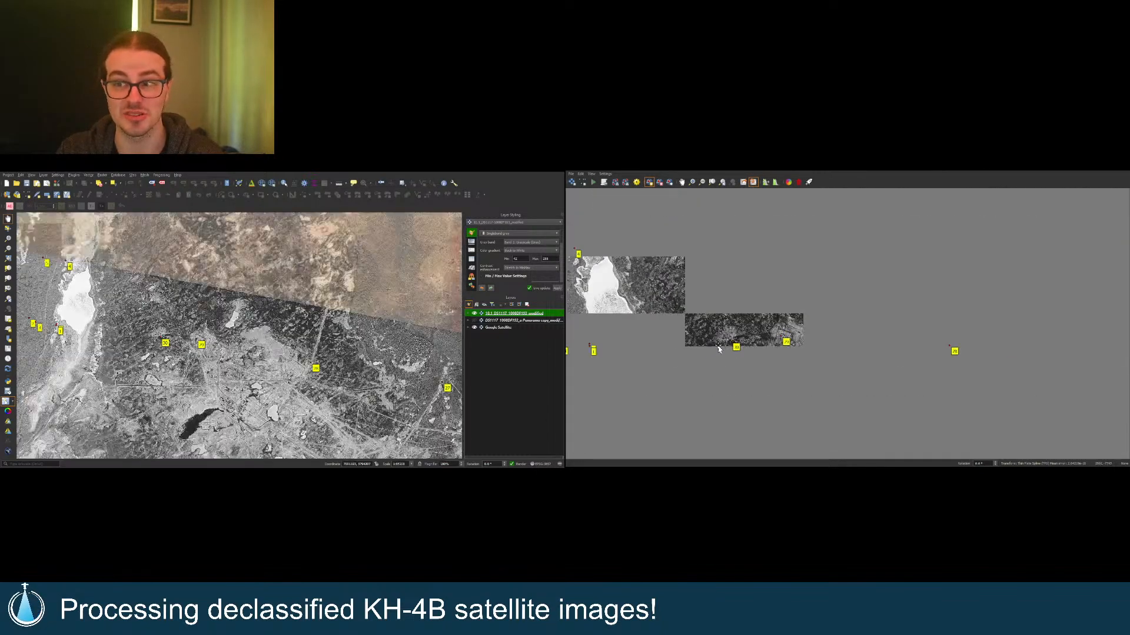
pyautogui.scroll(-4, 721, 347)
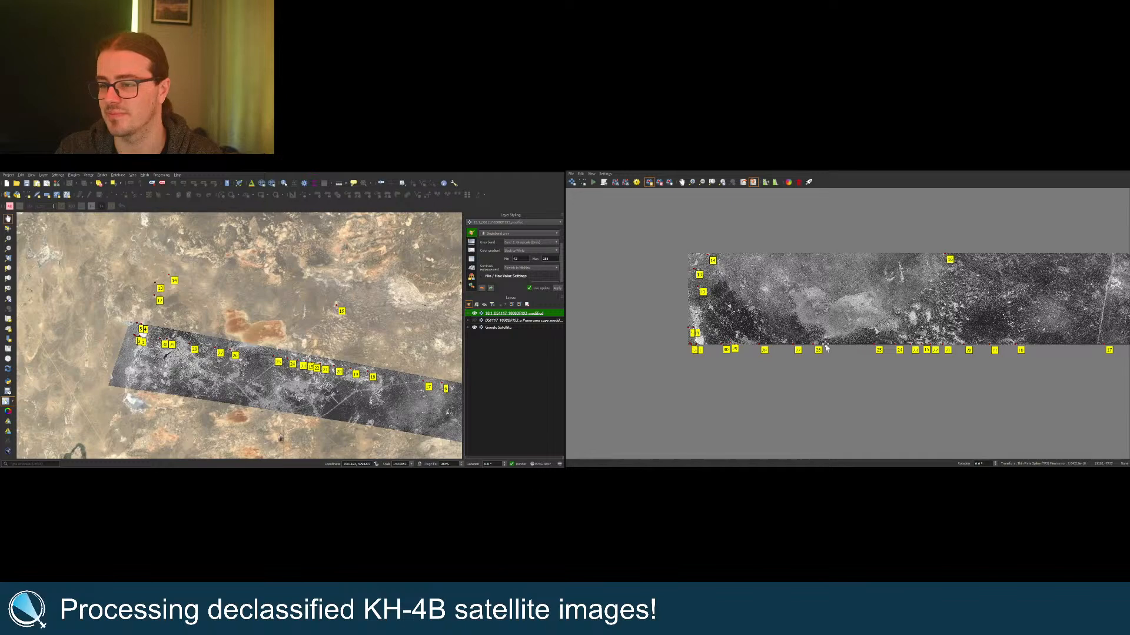
pyautogui.scroll(-2, 1011, 345)
pyautogui.scroll(5, 1018, 338)
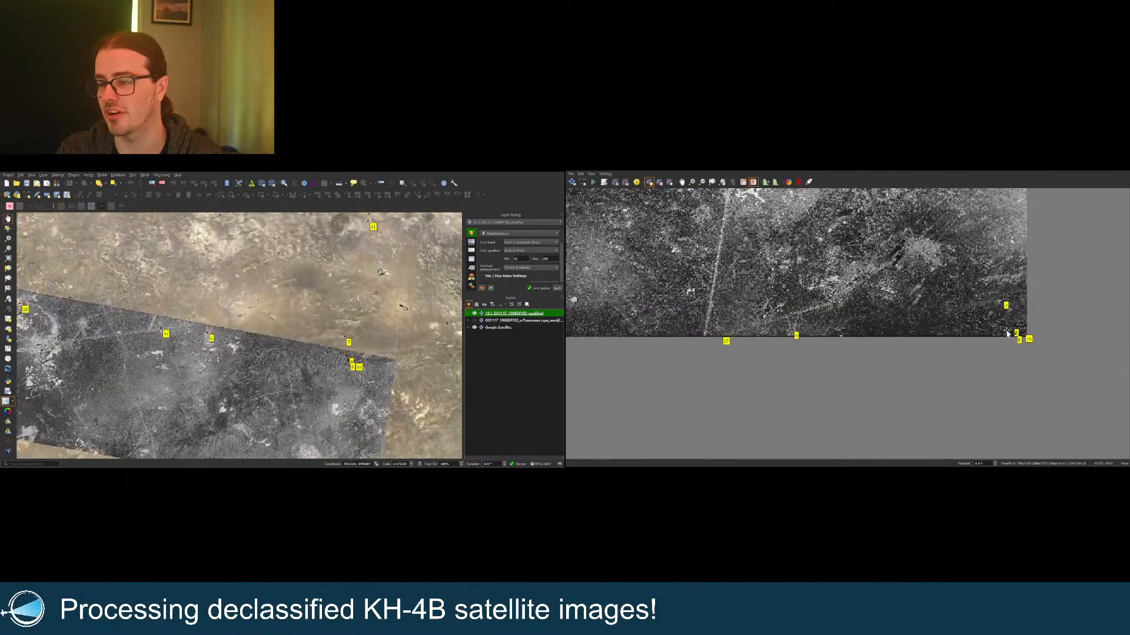
pyautogui.scroll(3, 1007, 334)
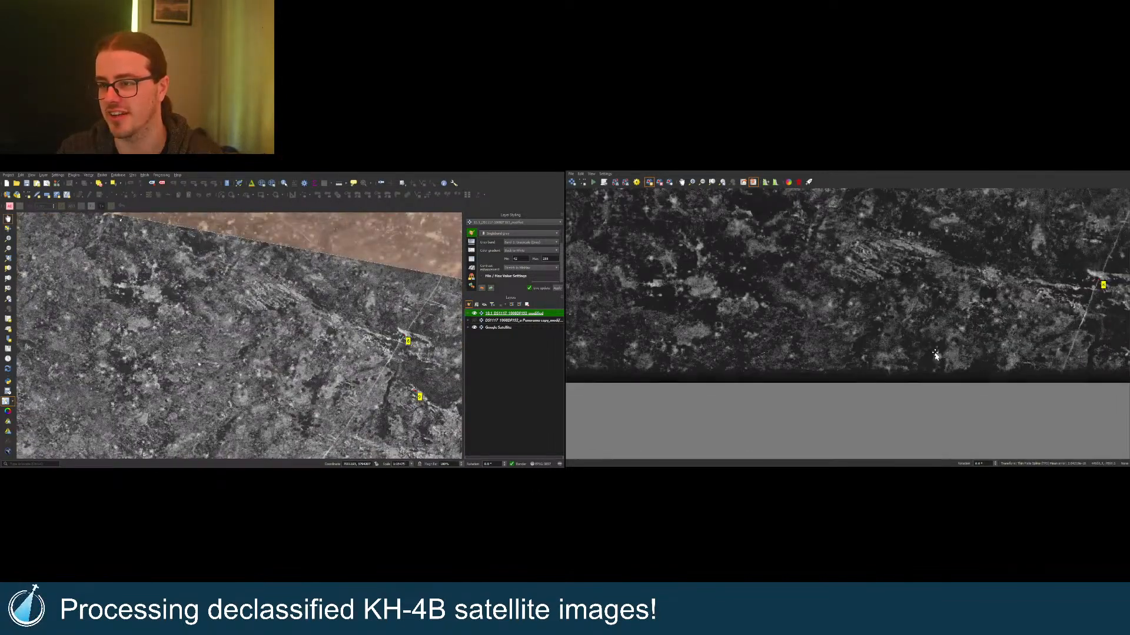
pyautogui.scroll(3, 892, 377)
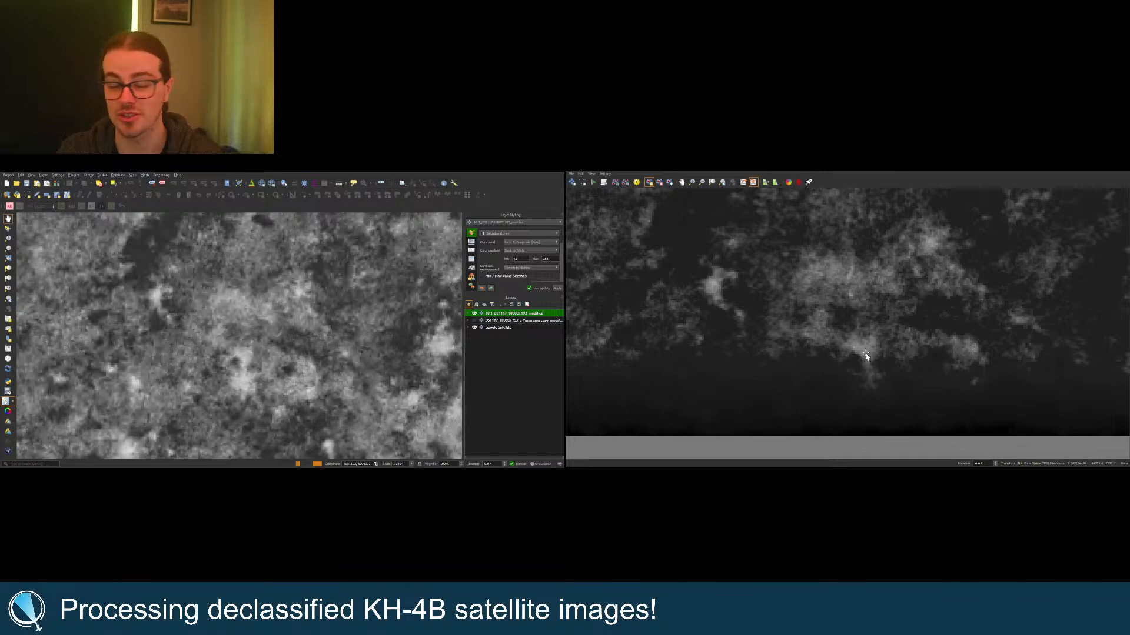
pyautogui.scroll(2, 862, 353)
pyautogui.click(861, 352)
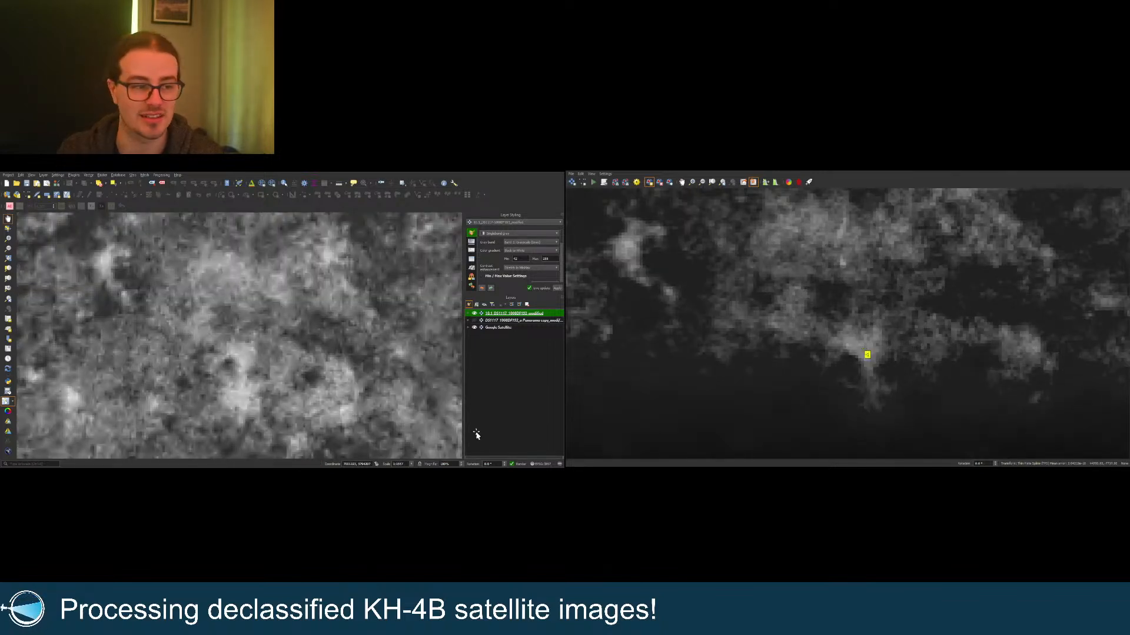
pyautogui.click(242, 361)
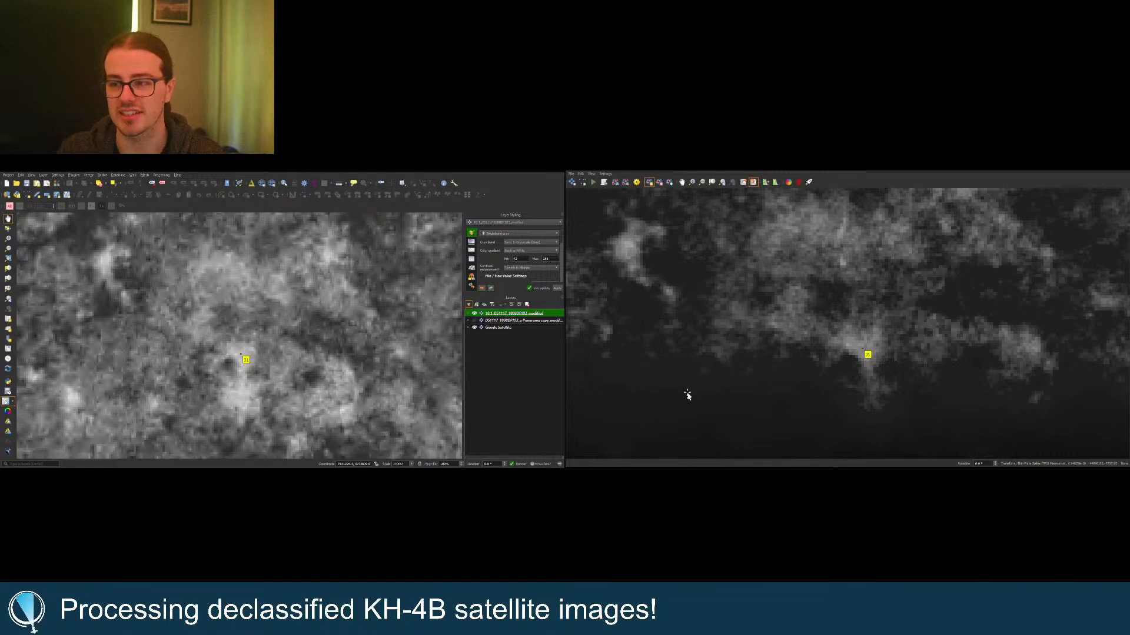
# Step: Add a ground control point on the small bright patch between the two slanting tracks at the lower edge and match it on the reference strip
pyautogui.scroll(-5, 803, 355)
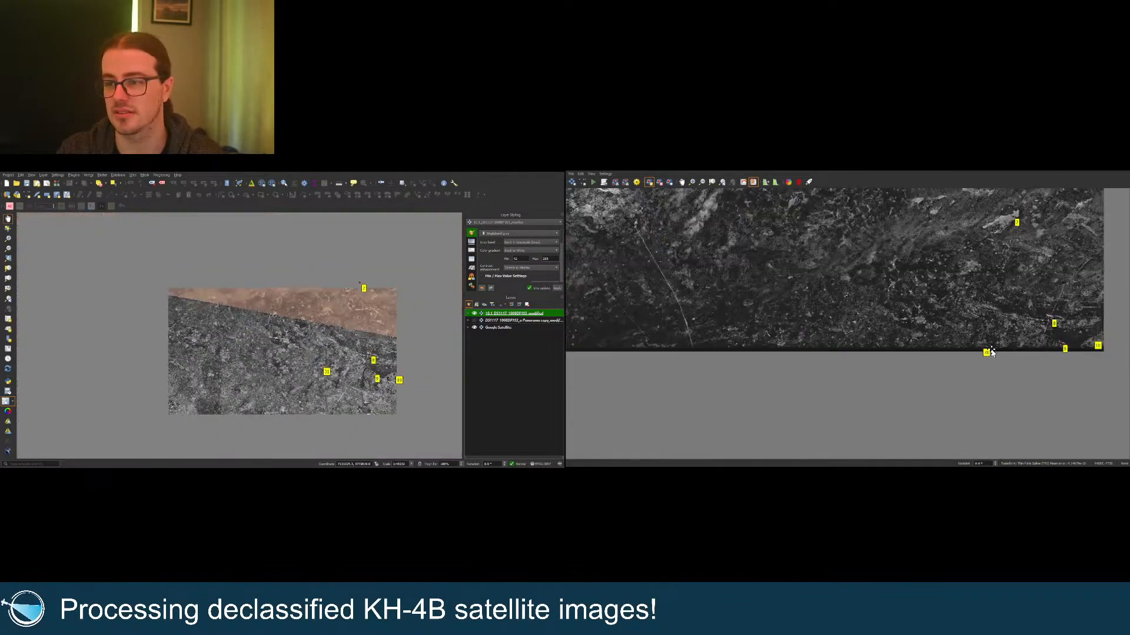
pyautogui.scroll(5, 693, 358)
pyautogui.scroll(2, 885, 348)
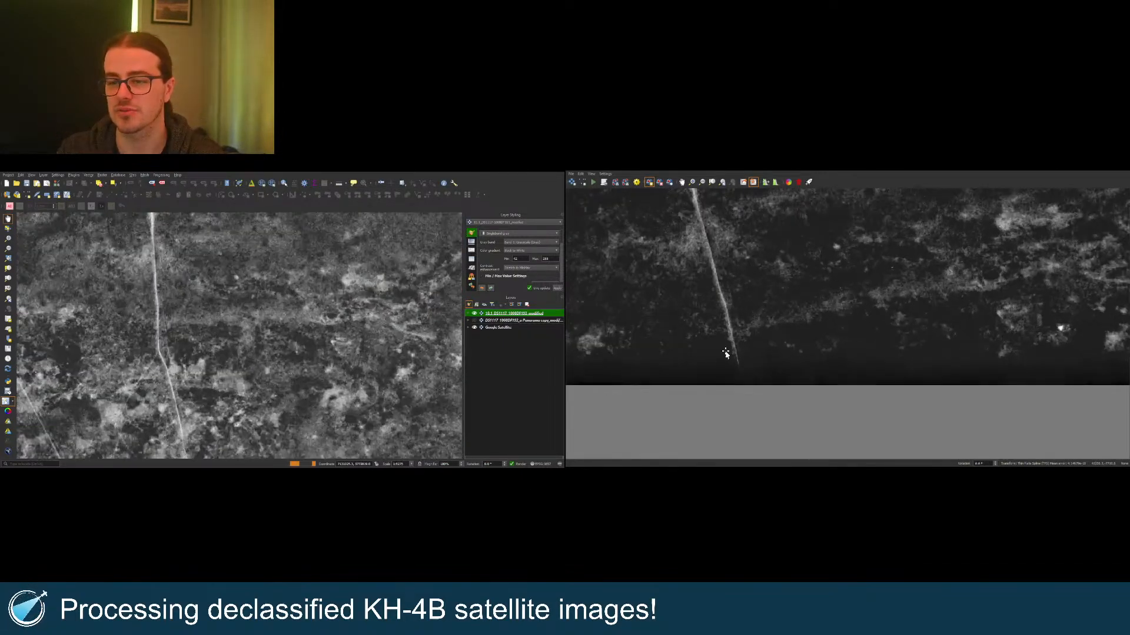
pyautogui.scroll(-5, 903, 356)
pyautogui.scroll(4, 777, 352)
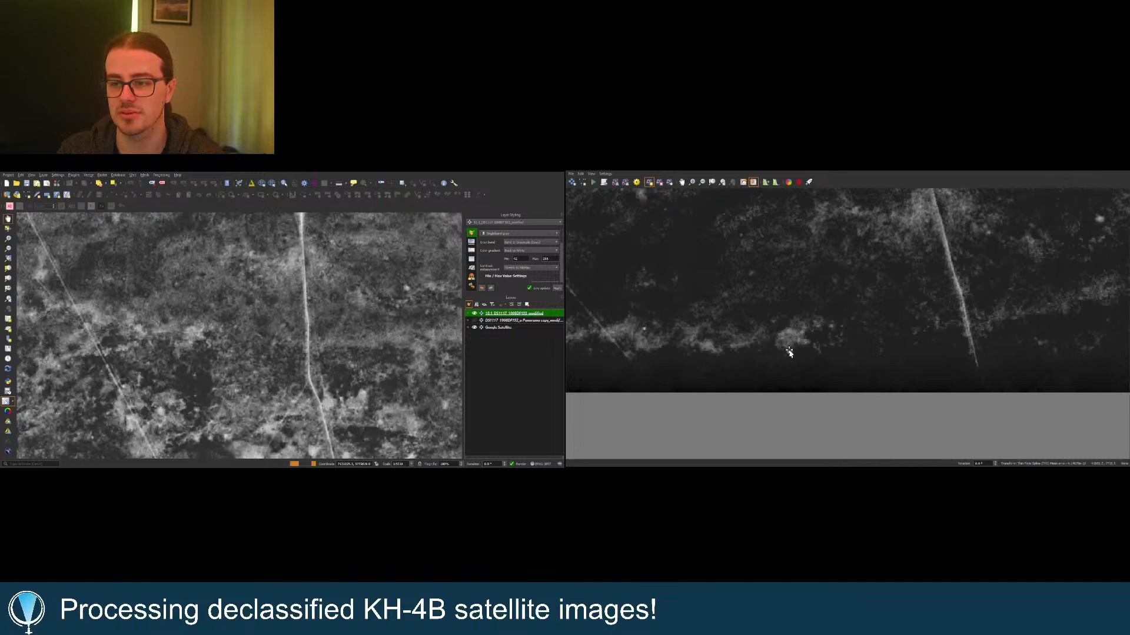
pyautogui.click(789, 353)
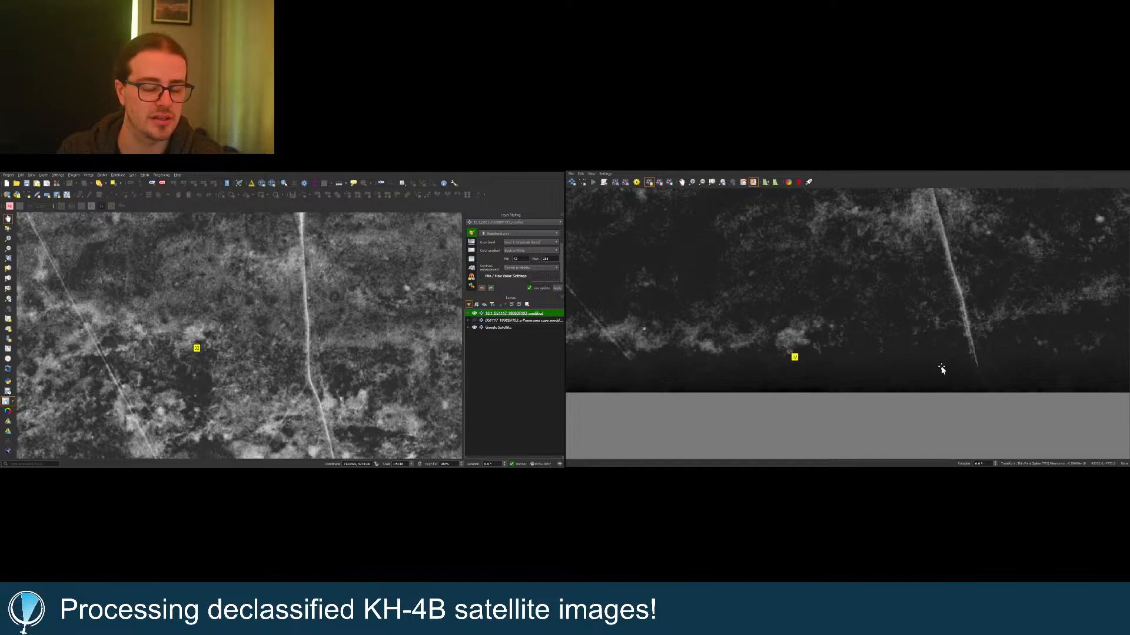
# Step: Add a ground control point on the bright oval pan, just southwest of its dark hole, and match it on the reference strip
pyautogui.scroll(-4, 1014, 356)
pyautogui.scroll(4, 1015, 359)
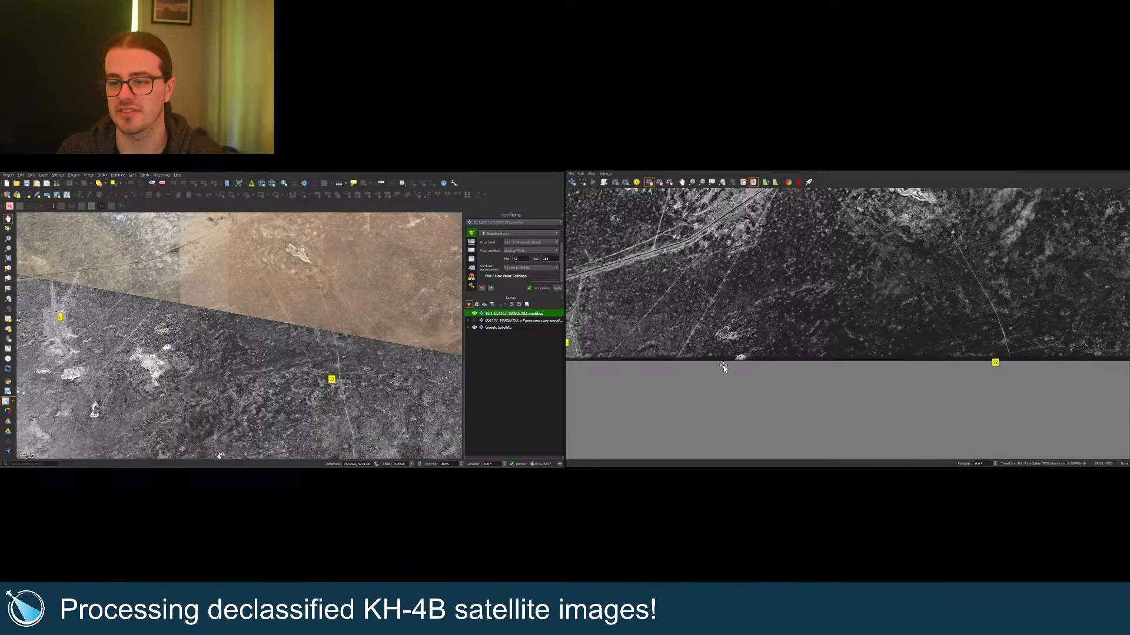
pyautogui.scroll(6, 724, 367)
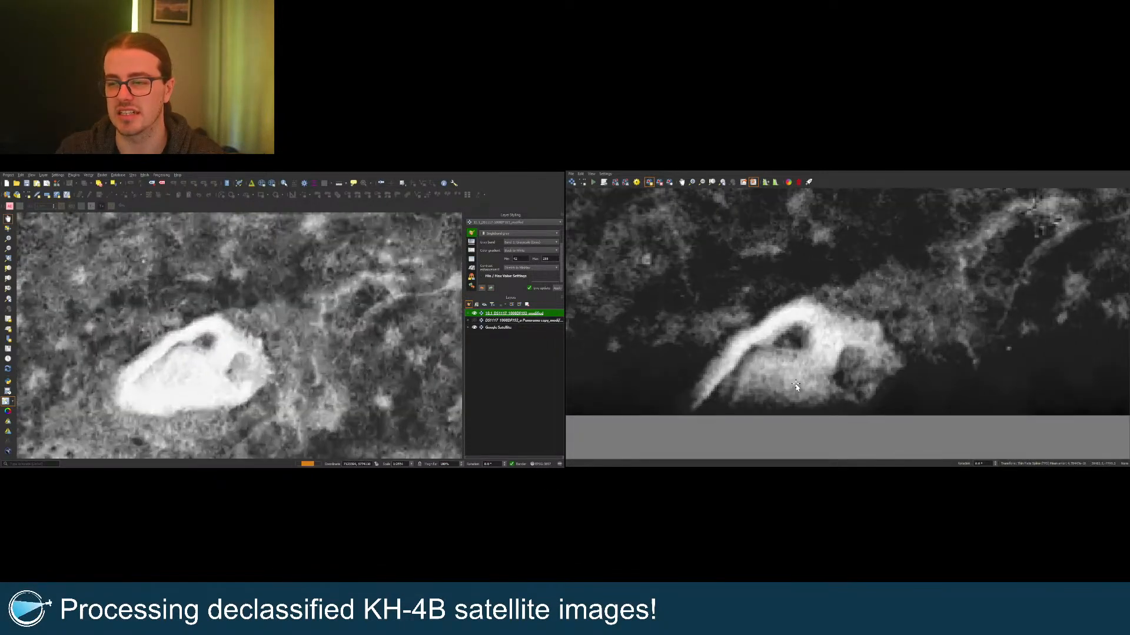
pyautogui.click(766, 360)
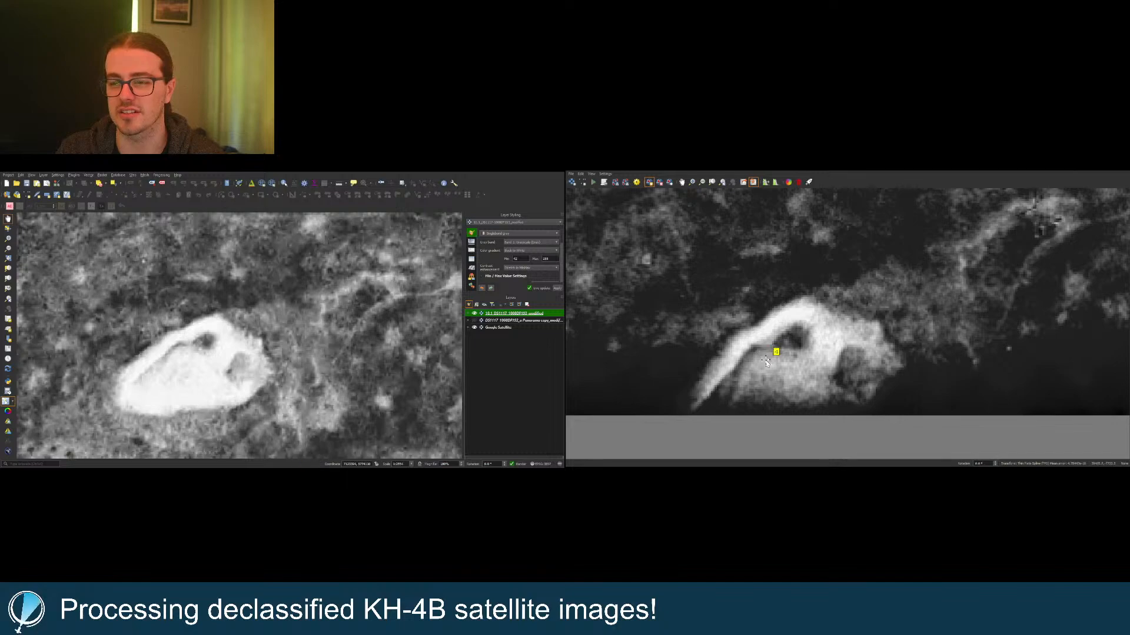
pyautogui.click(194, 352)
pyautogui.click(486, 455)
# Step: Add a ground control point at the crossing of the two straight tracks east of the small bright pan and match it on the reference strip
pyautogui.scroll(-6, 1035, 386)
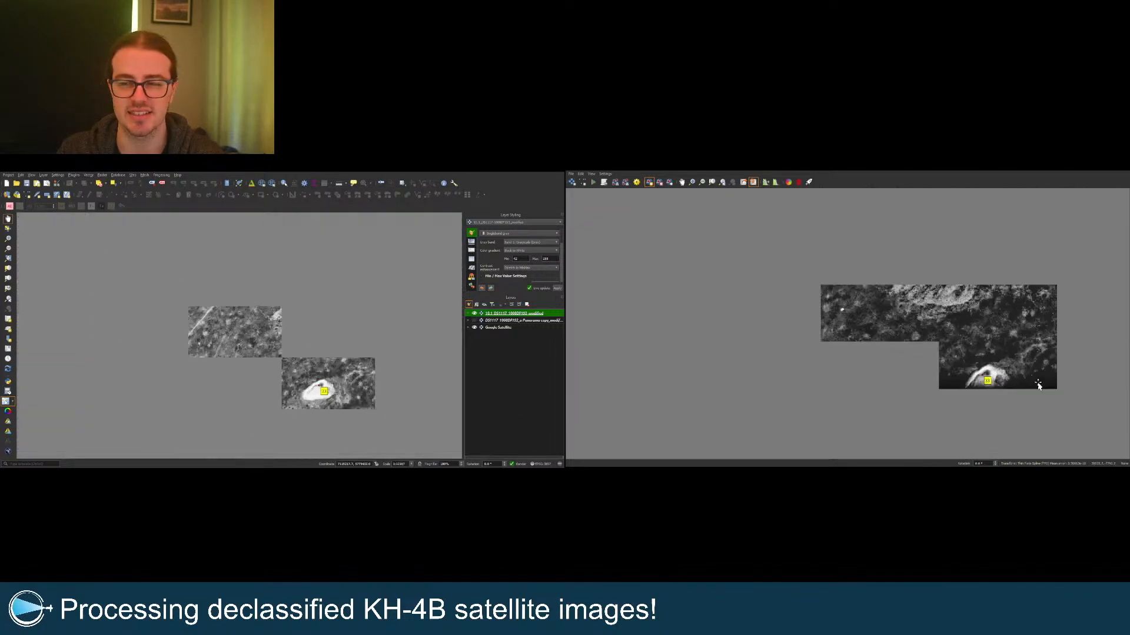
pyautogui.scroll(-5, 1029, 383)
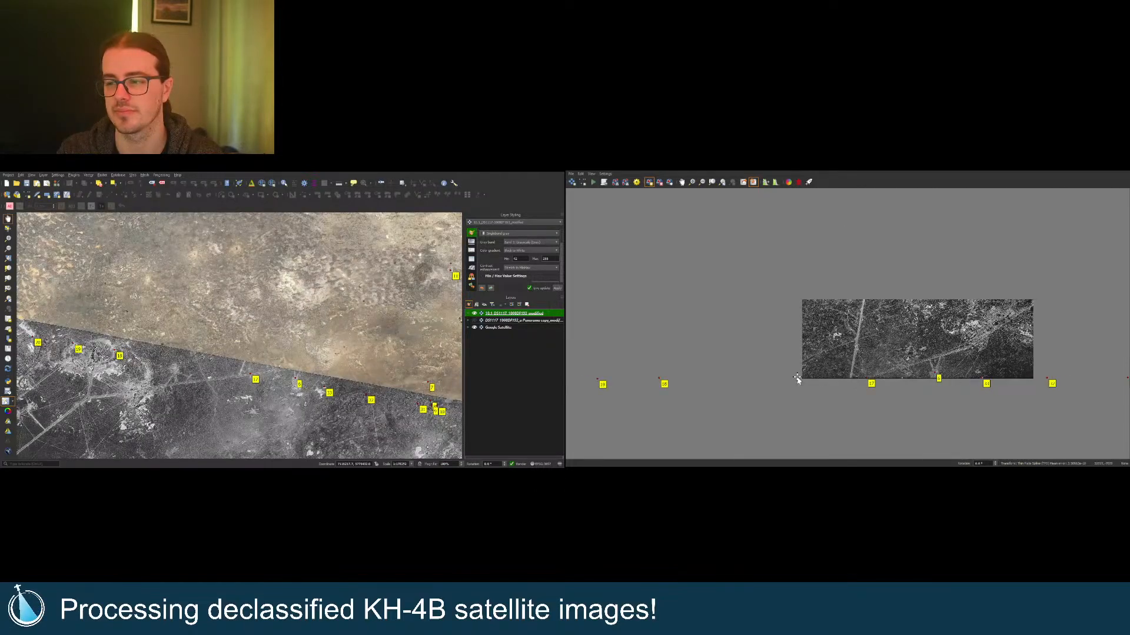
pyautogui.scroll(8, 764, 381)
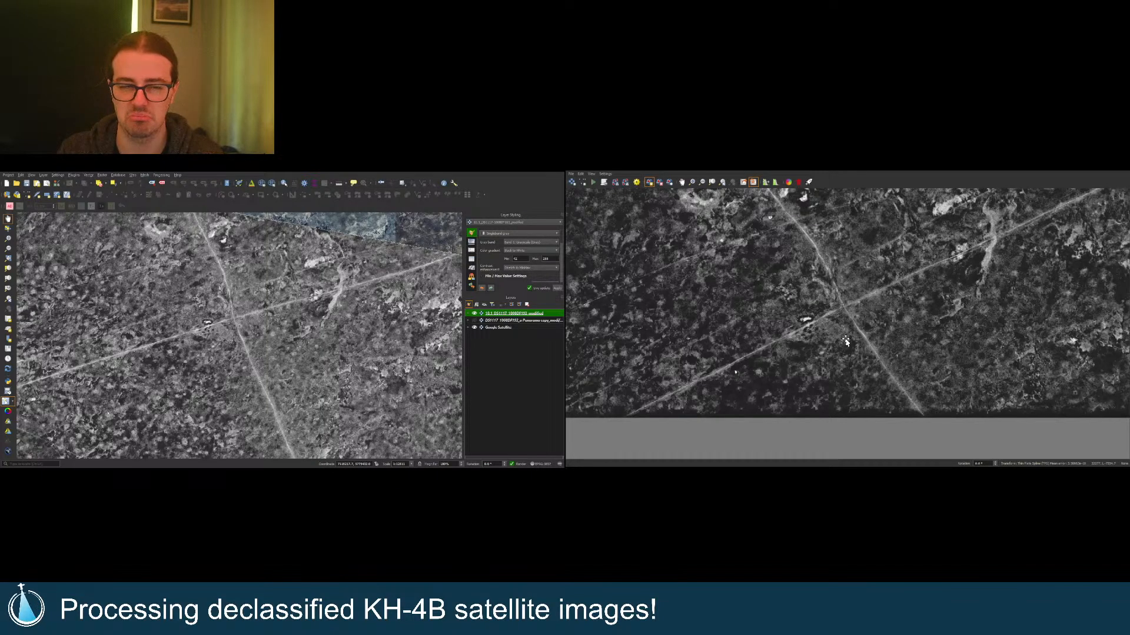
pyautogui.scroll(2, 853, 314)
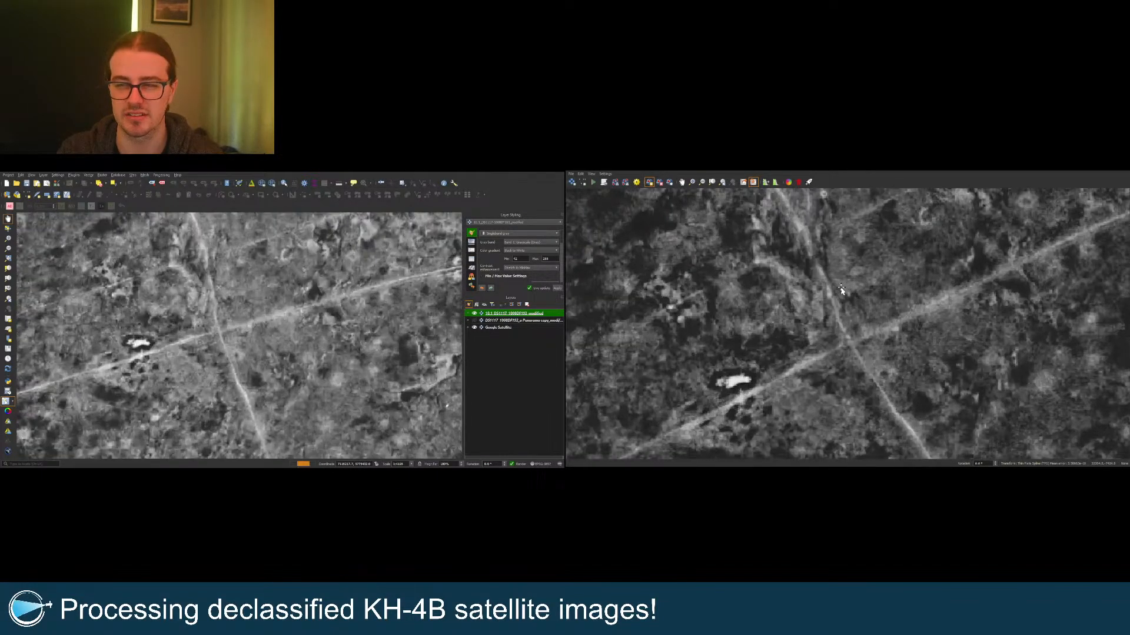
pyautogui.click(851, 345)
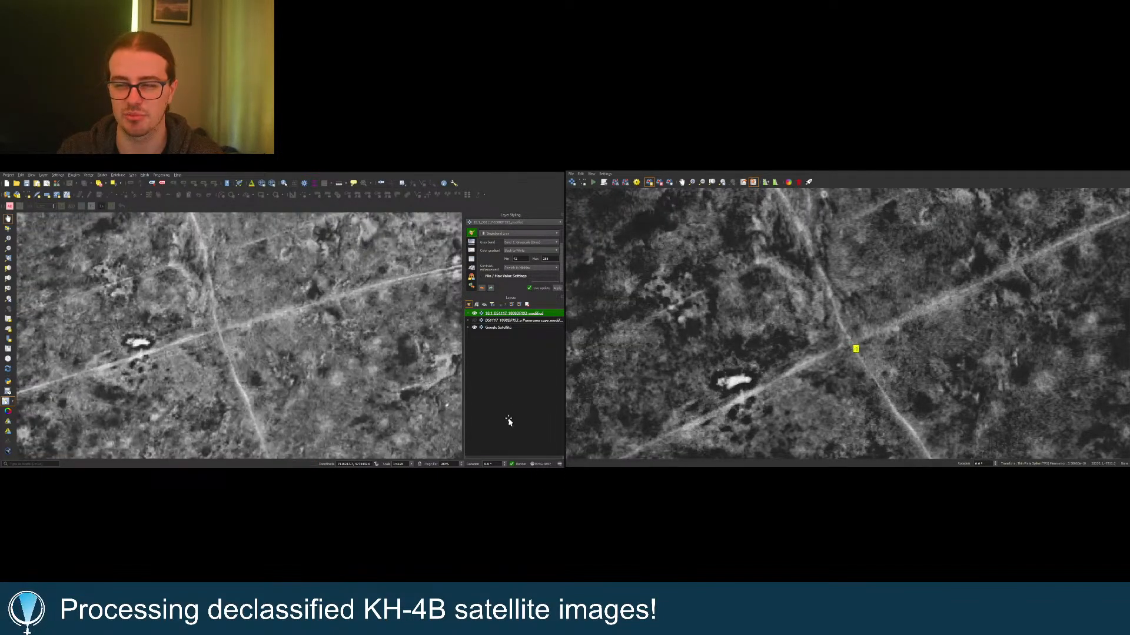
pyautogui.click(221, 334)
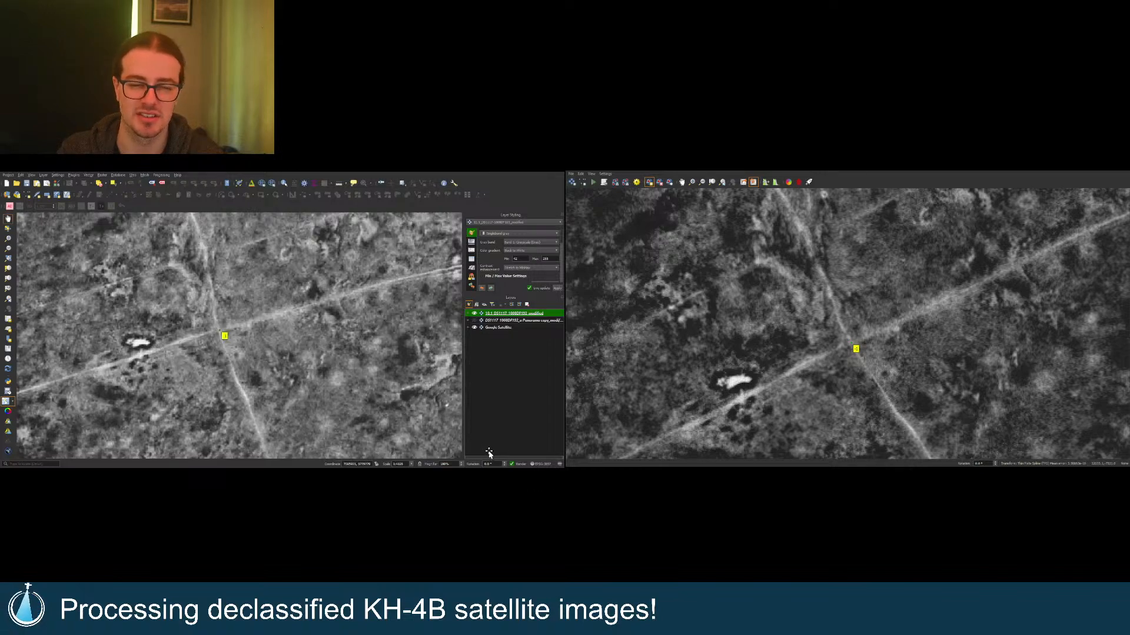
# Step: Add a ground control point on the eastern edge of the elongated bright patch in the mottled dark terrain and match it on the reference strip
pyautogui.scroll(-5, 727, 382)
pyautogui.scroll(-4, 791, 379)
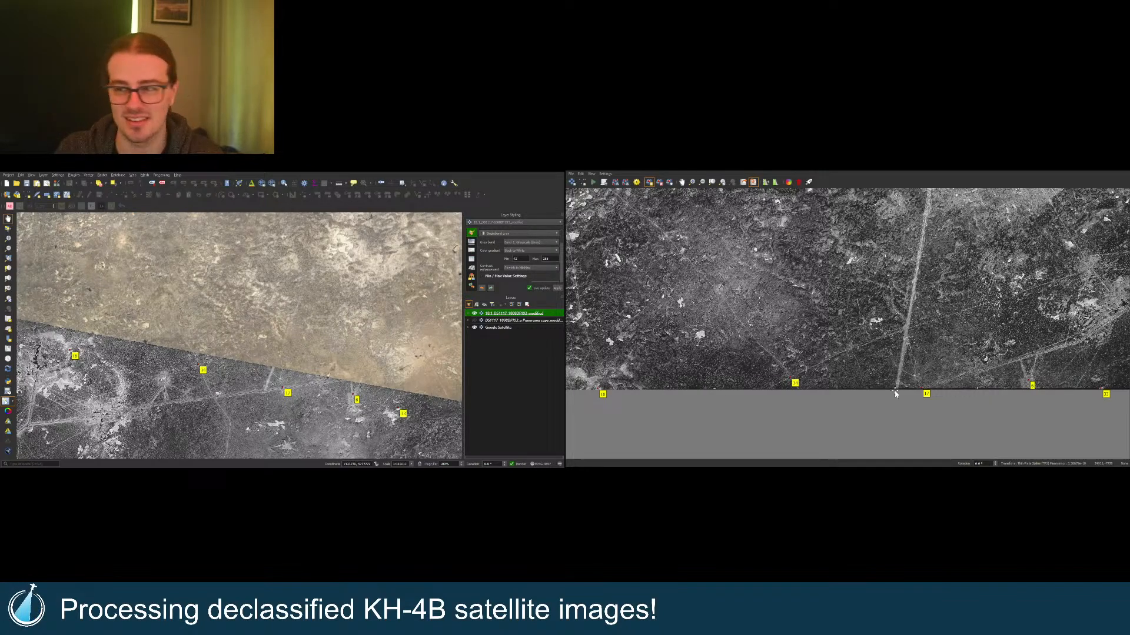
pyautogui.scroll(-3, 896, 393)
pyautogui.scroll(6, 943, 389)
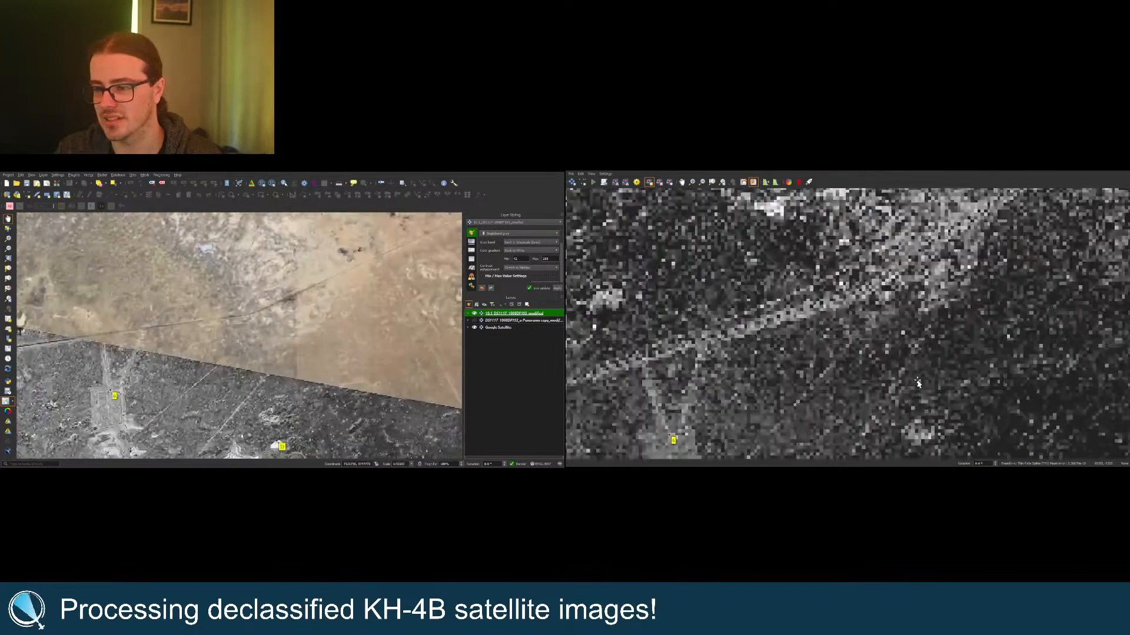
pyautogui.scroll(-3, 941, 370)
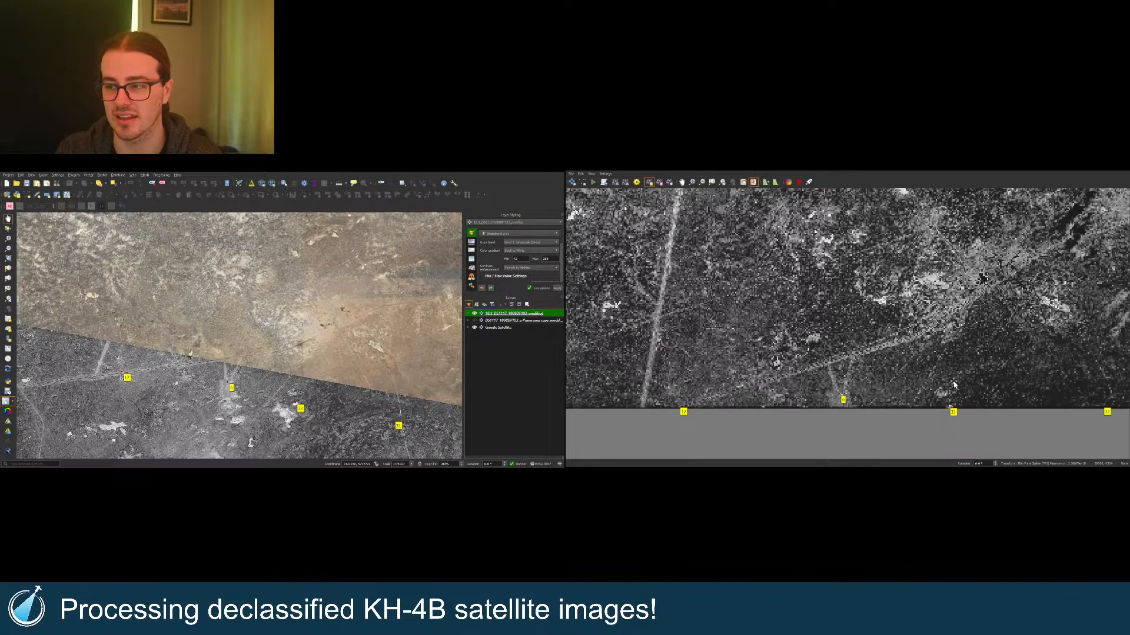
pyautogui.scroll(-5, 976, 385)
pyautogui.scroll(3, 620, 389)
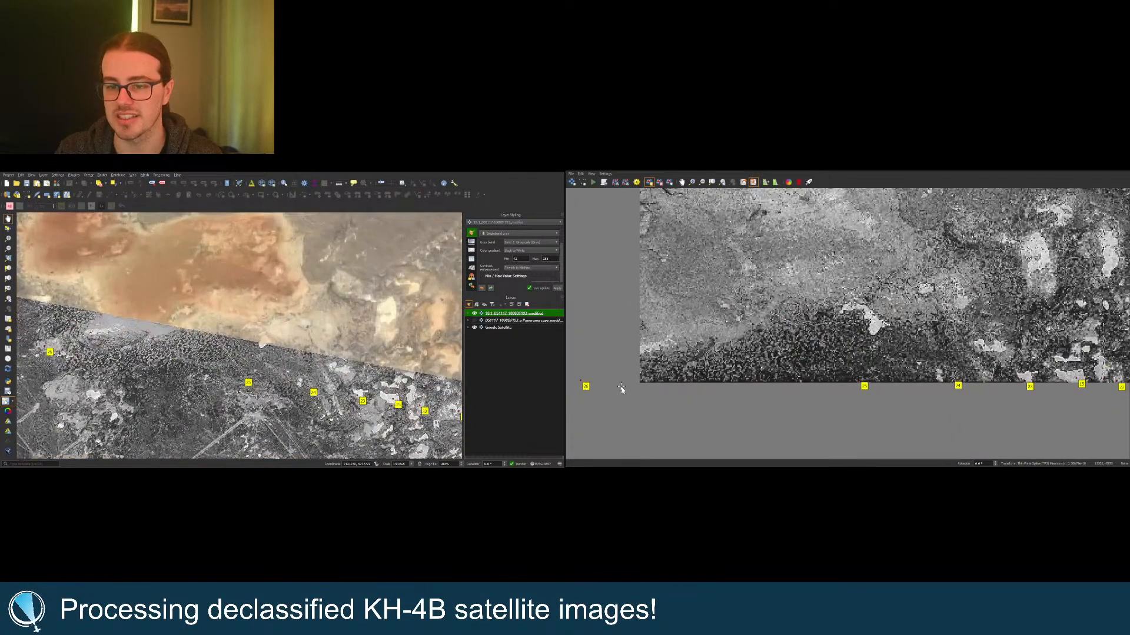
pyautogui.scroll(5, 682, 383)
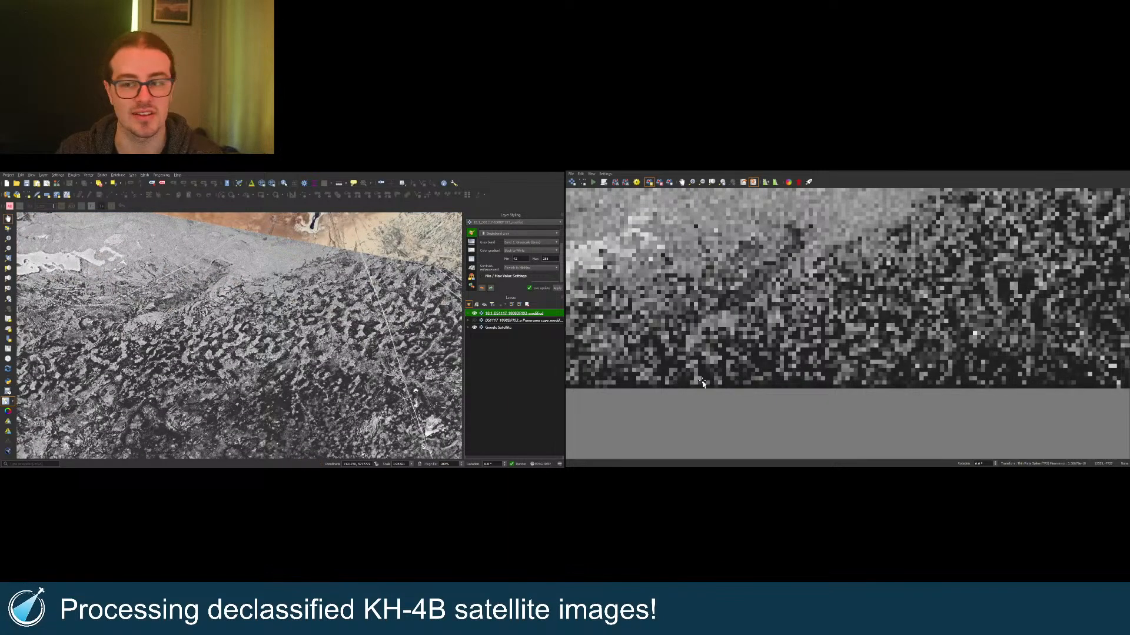
pyautogui.scroll(-5, 677, 374)
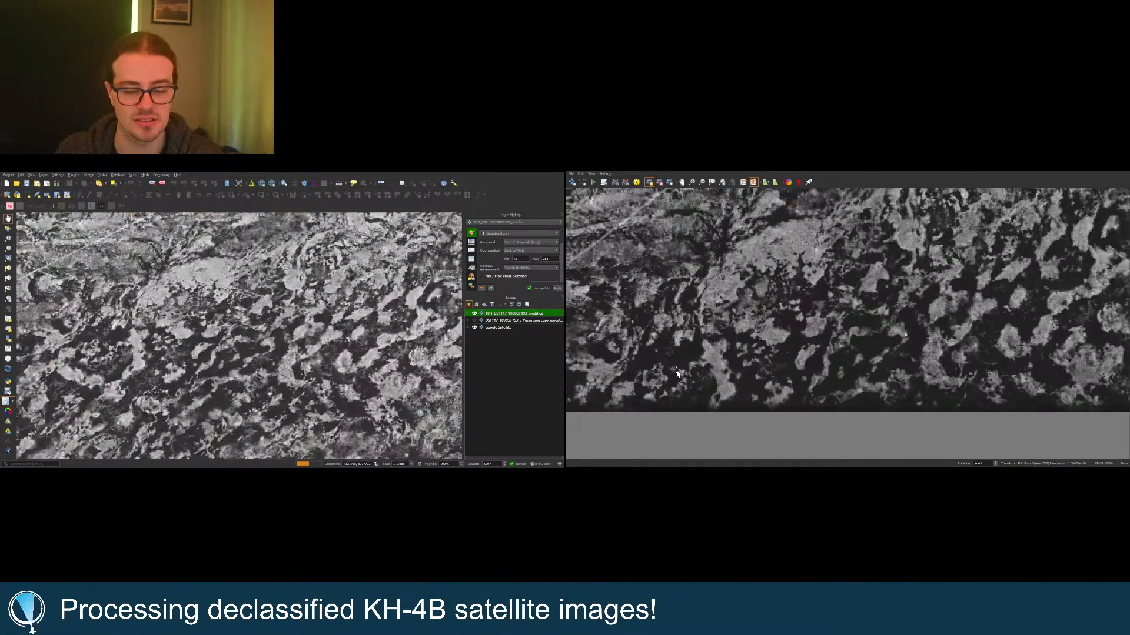
pyautogui.scroll(2, 681, 397)
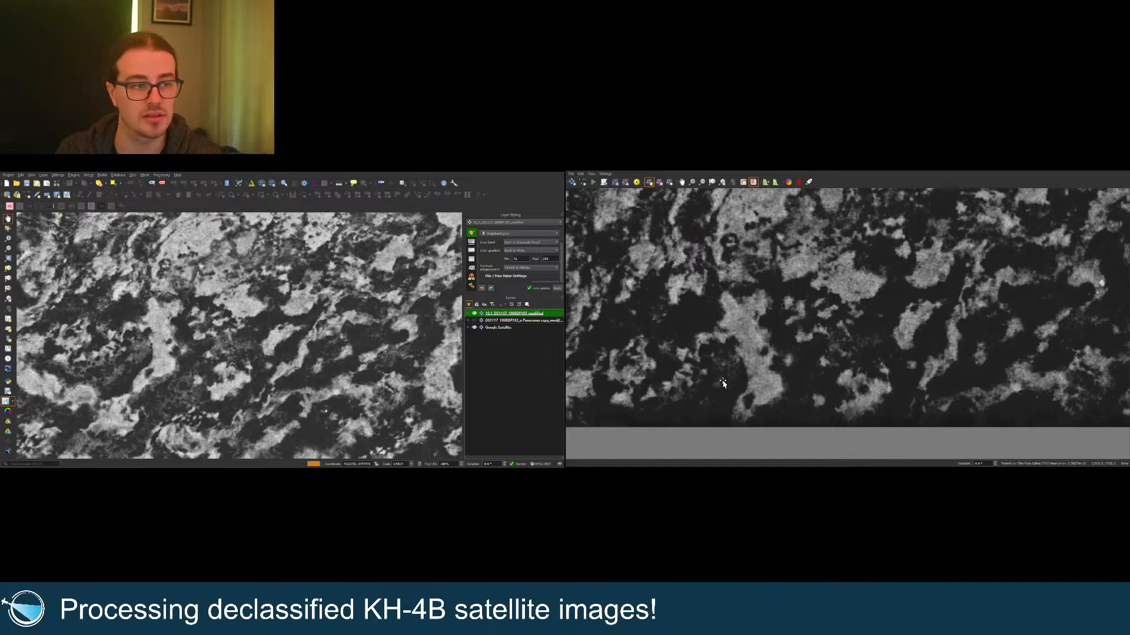
pyautogui.click(772, 368)
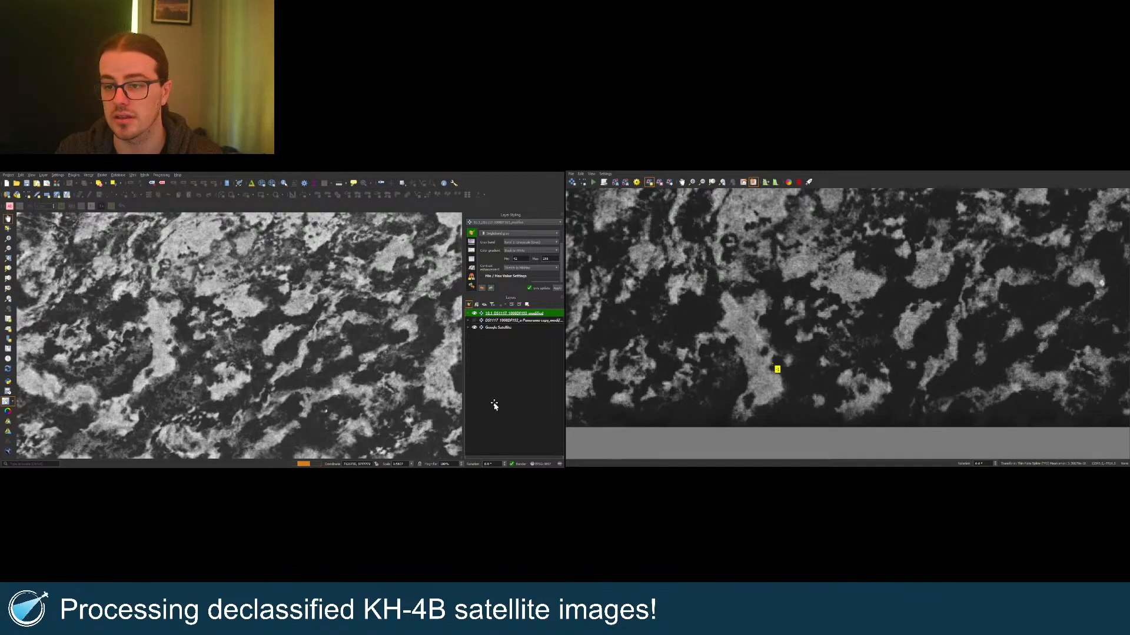
pyautogui.click(174, 353)
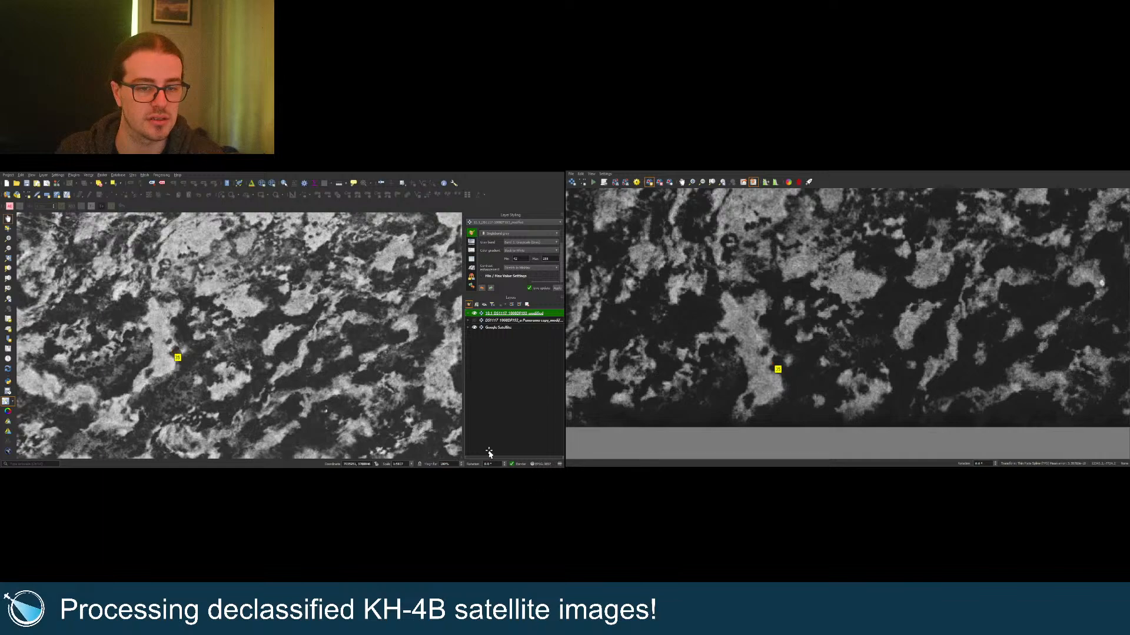
# Step: Add a ground control point on the western bank of the dark winding channel at the lower edge and match it on the reference strip
pyautogui.click(712, 182)
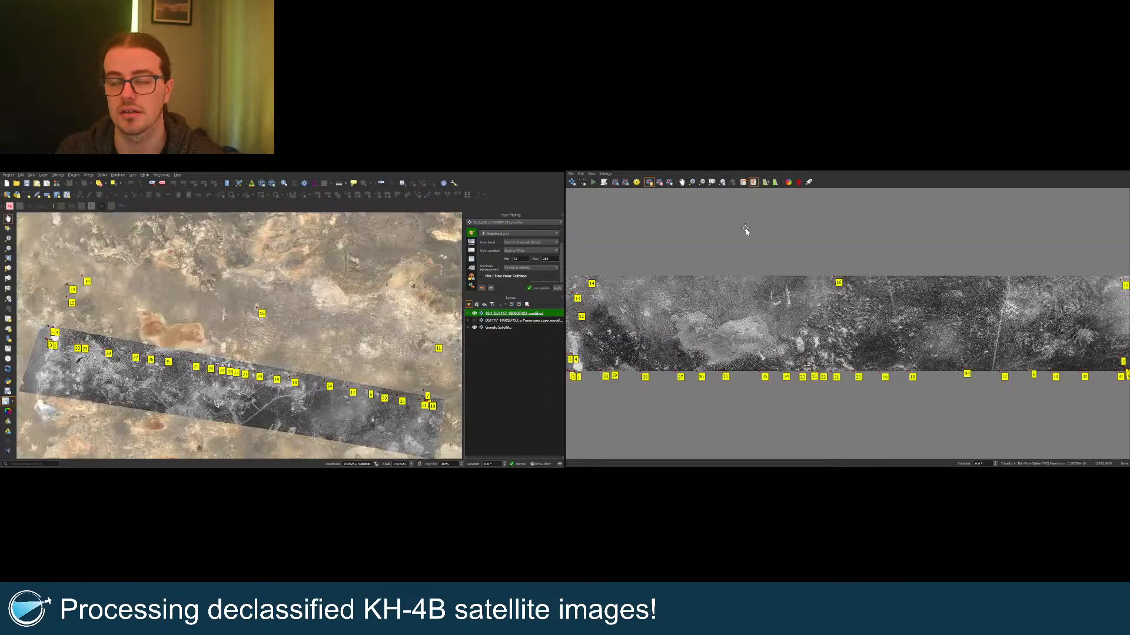
pyautogui.scroll(5, 675, 363)
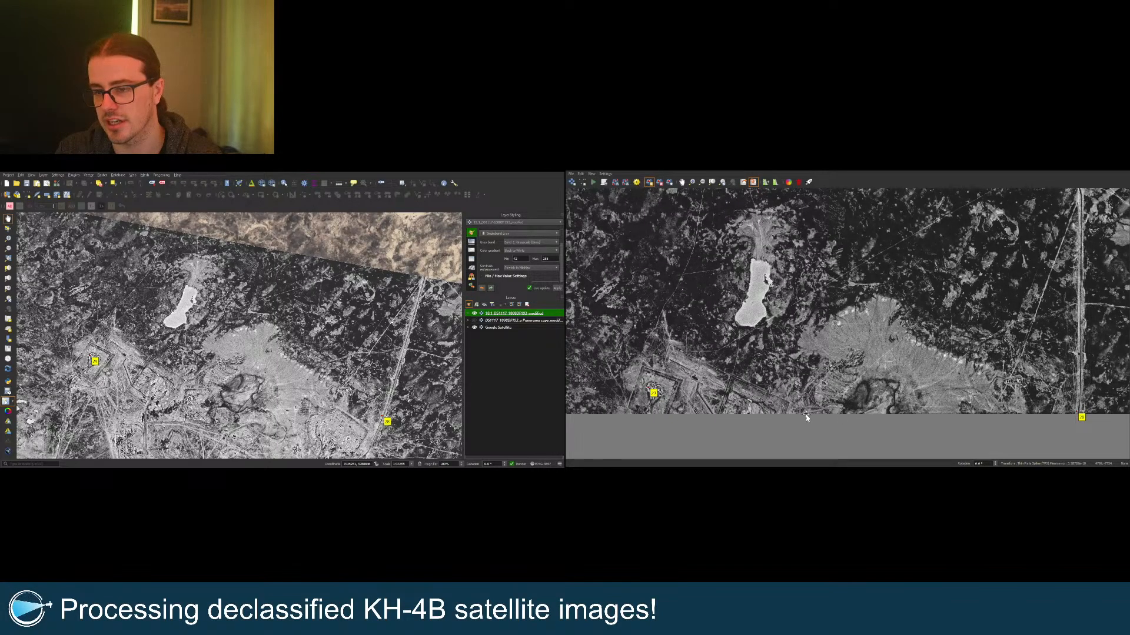
pyautogui.scroll(5, 869, 404)
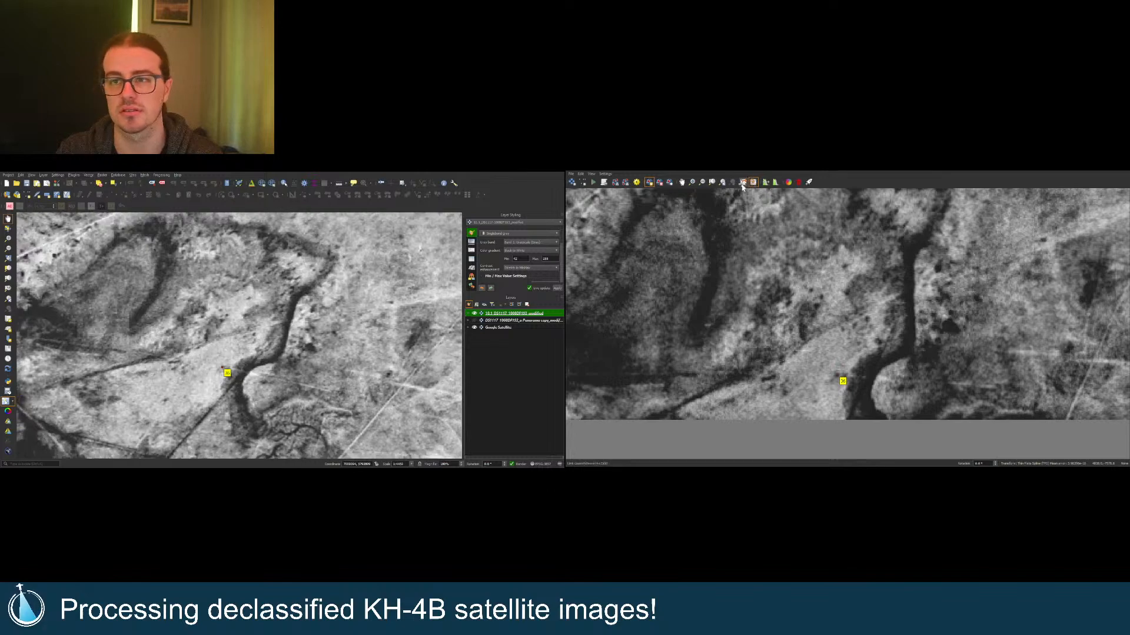
# Step: Add a ground control point just below the diagonal track in the light patch southeast of the white pan, and match it on the reference strip
pyautogui.click(712, 182)
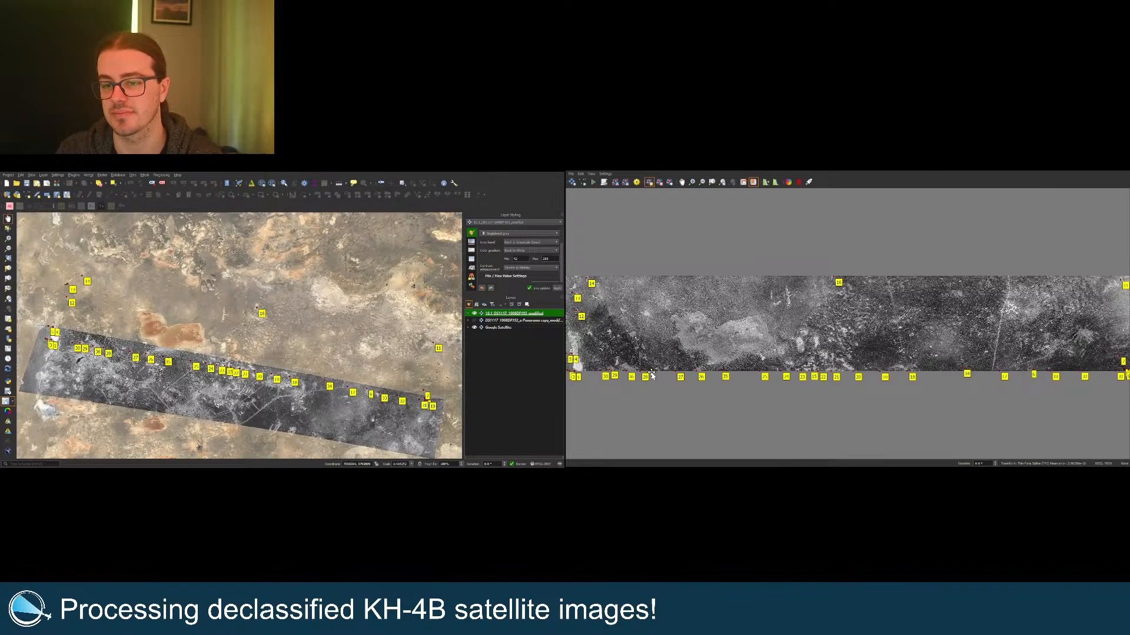
pyautogui.scroll(5, 651, 373)
pyautogui.scroll(-4, 923, 347)
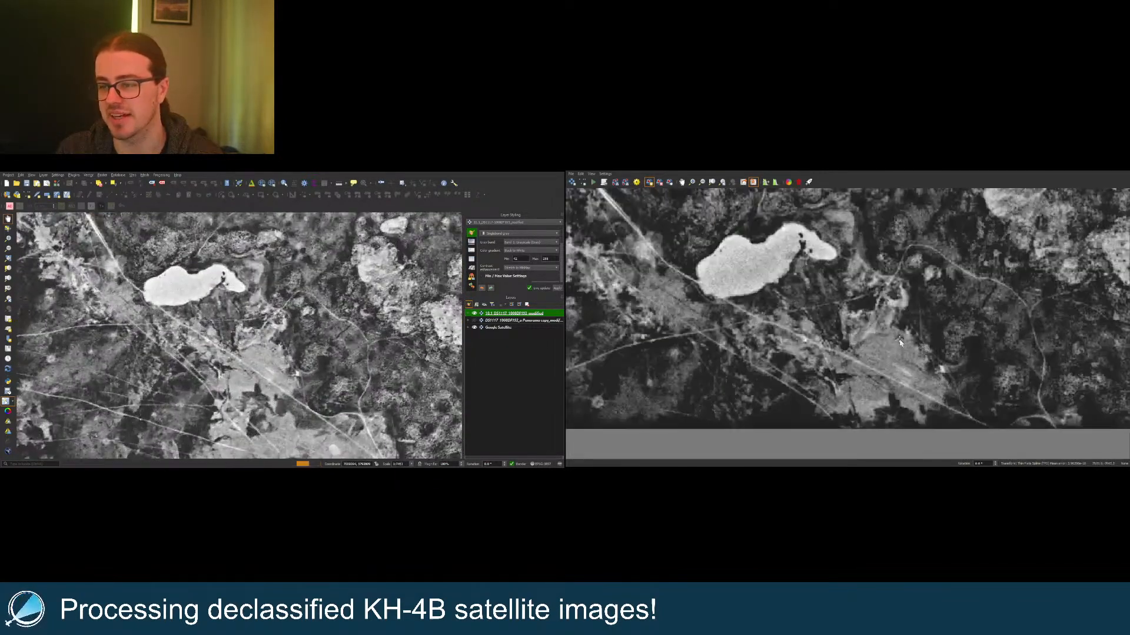
pyautogui.scroll(3, 871, 392)
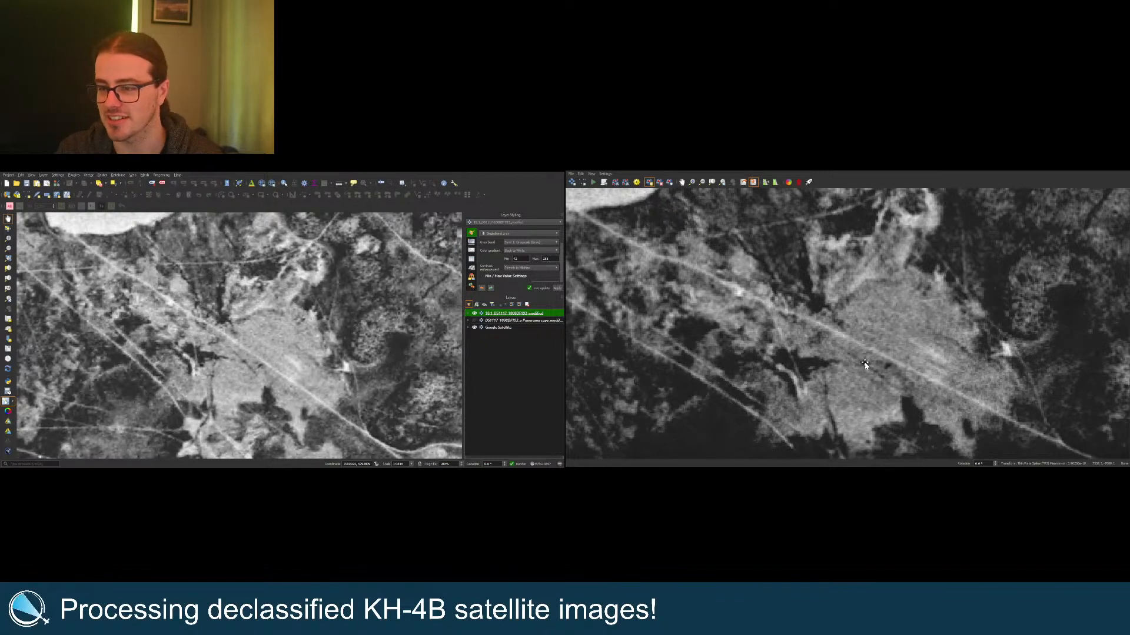
pyautogui.click(865, 365)
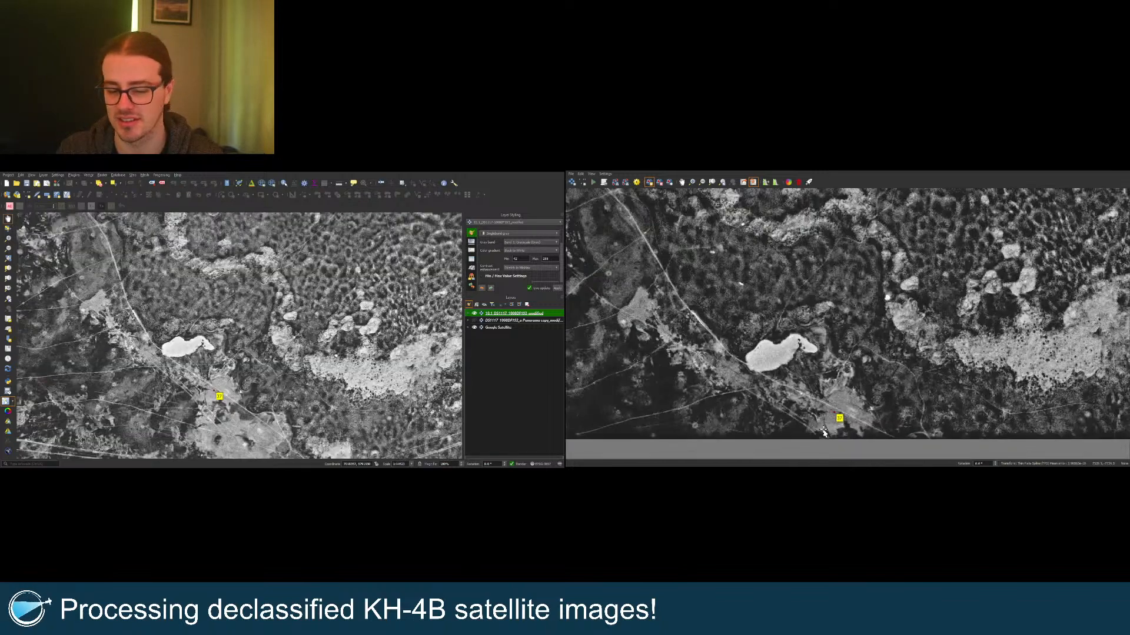
# Step: Add a ground control point on the bright gullied slope at the strip's lower edge, just west of the thin track, and match it on the reference strip
pyautogui.scroll(-2, 823, 444)
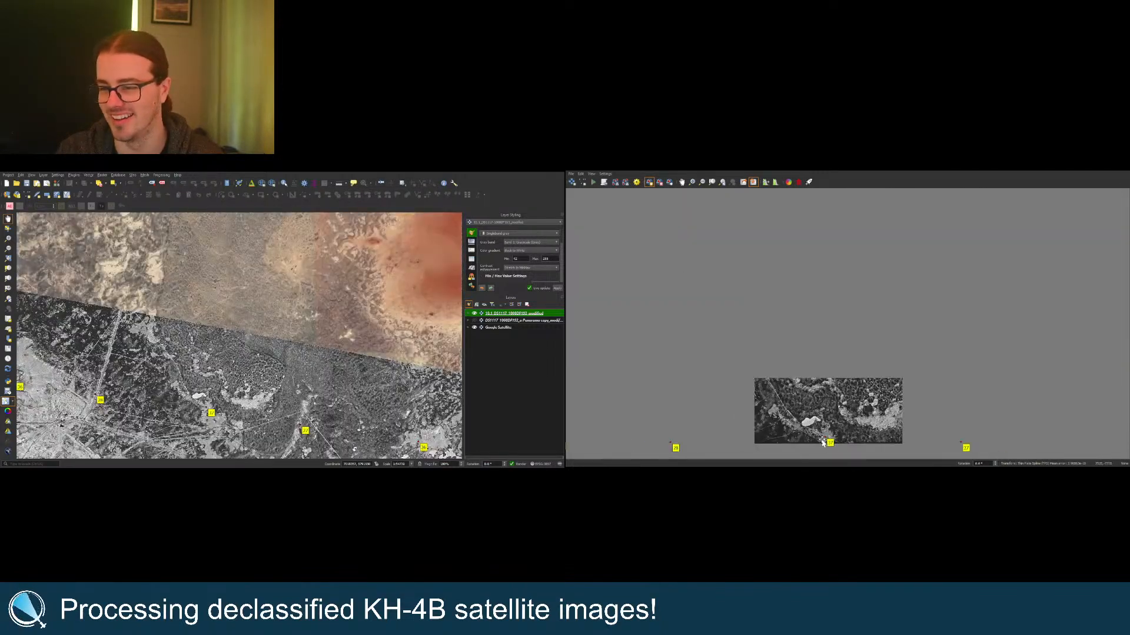
pyautogui.click(711, 182)
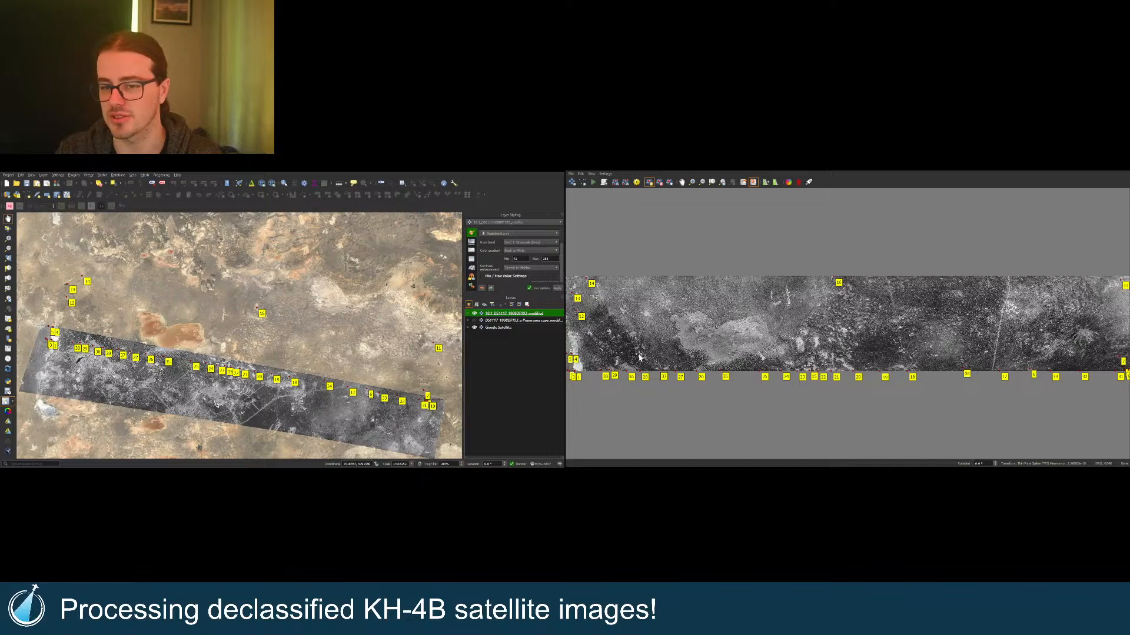
pyautogui.scroll(6, 640, 362)
pyautogui.scroll(3, 755, 390)
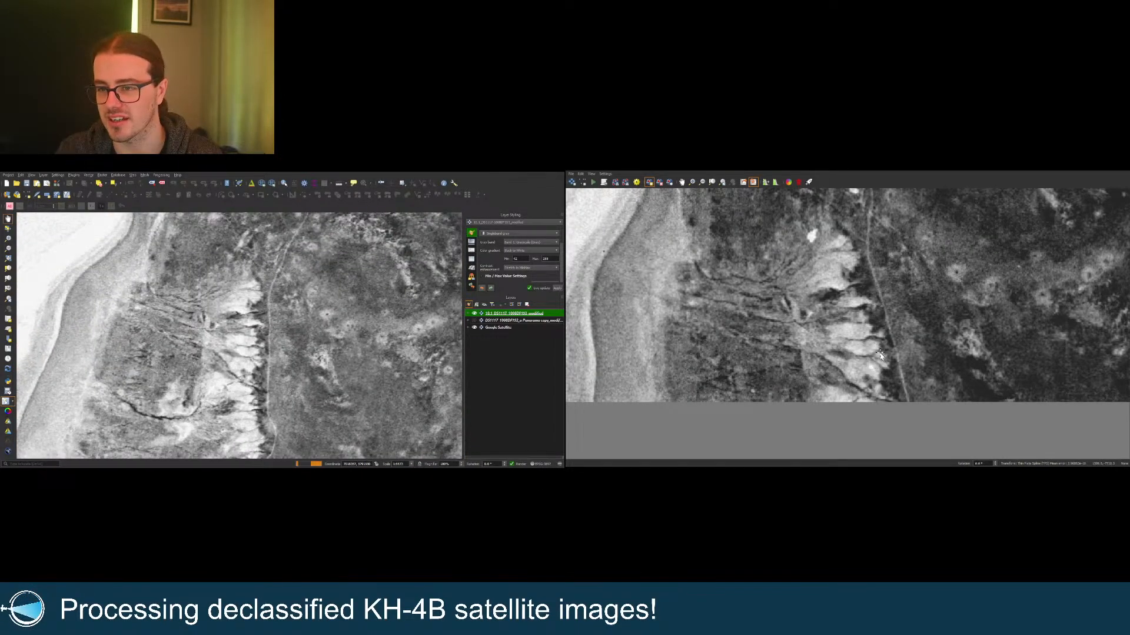
pyautogui.scroll(1, 869, 339)
pyautogui.click(876, 399)
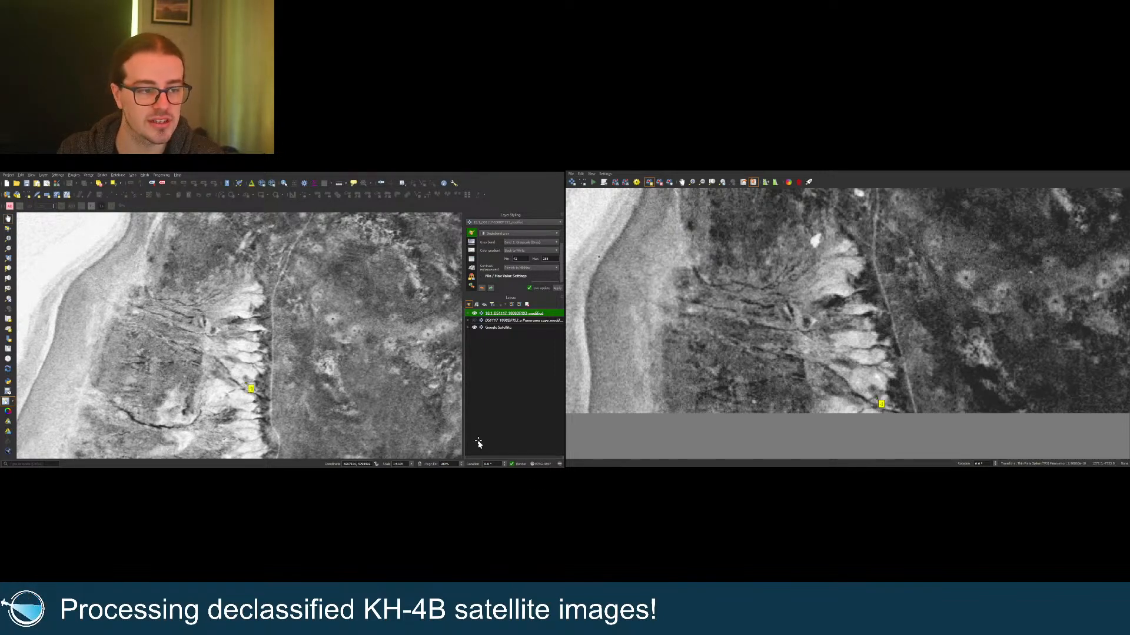
# Step: Make the georeferencer view follow the main map at the road crossing the reference strip's northern edge, and hide the reference strip layer
pyautogui.scroll(-10, 765, 415)
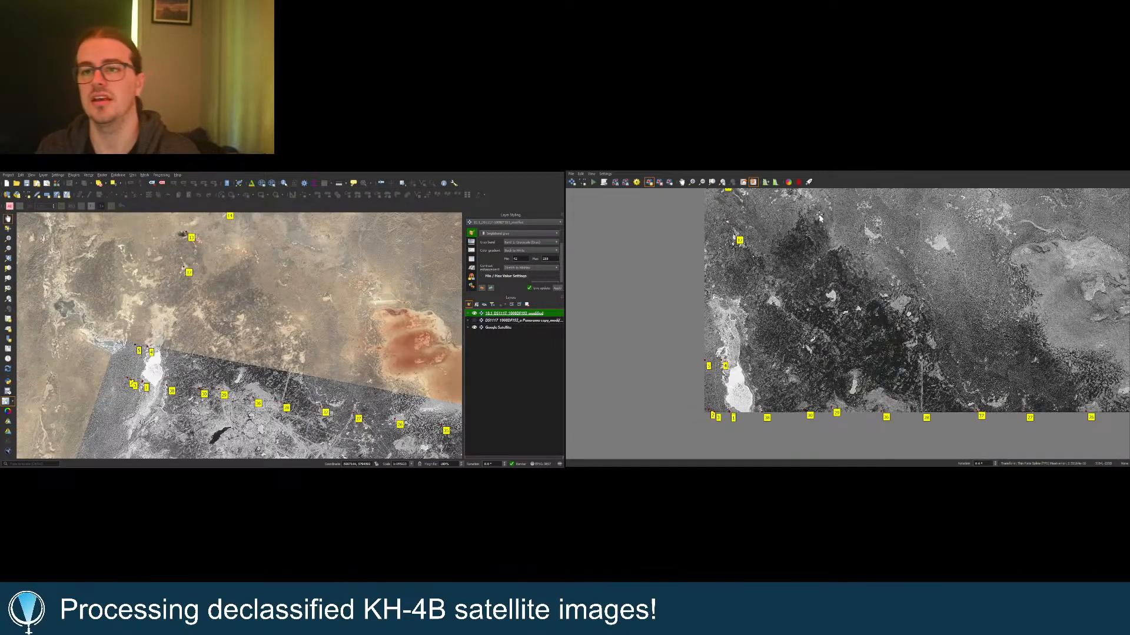
pyautogui.click(743, 183)
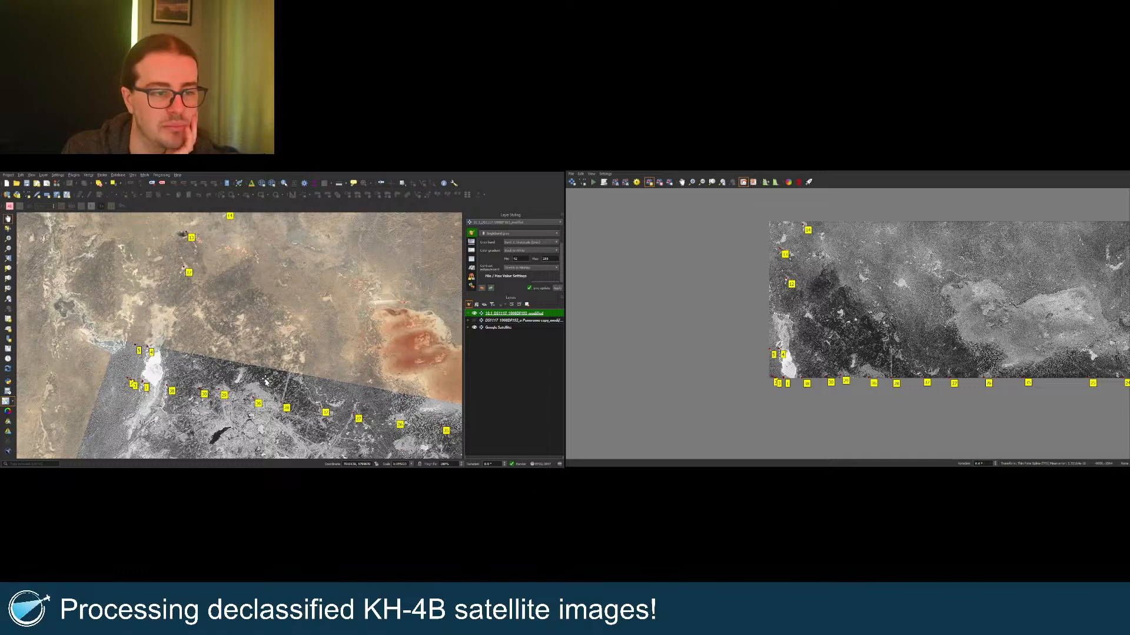
pyautogui.scroll(5, 297, 383)
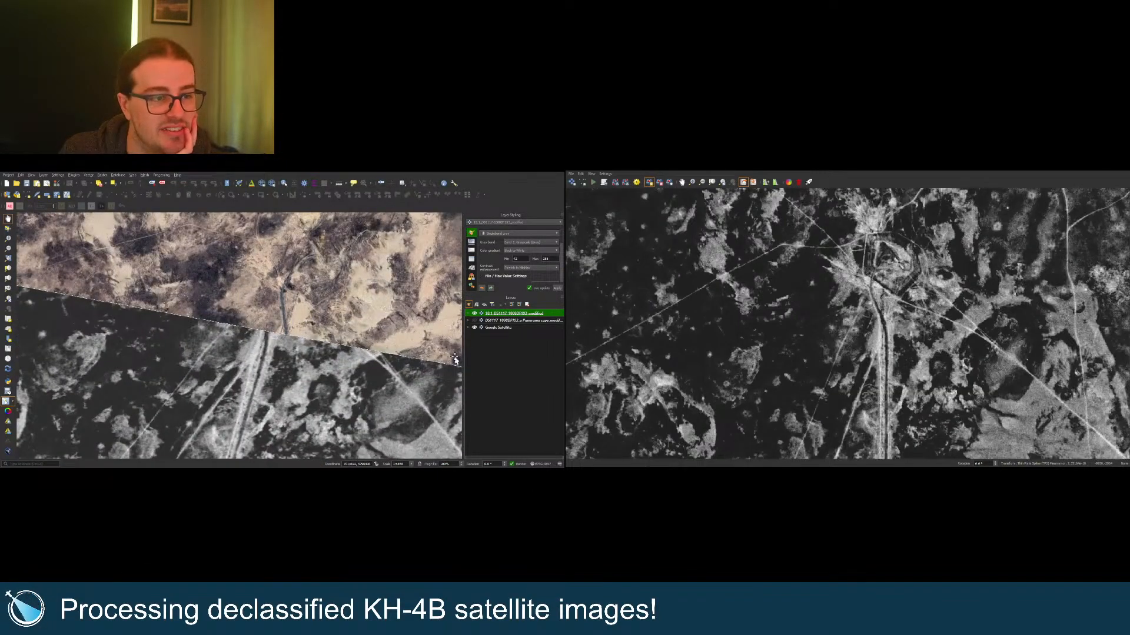
pyautogui.click(475, 314)
pyautogui.click(474, 313)
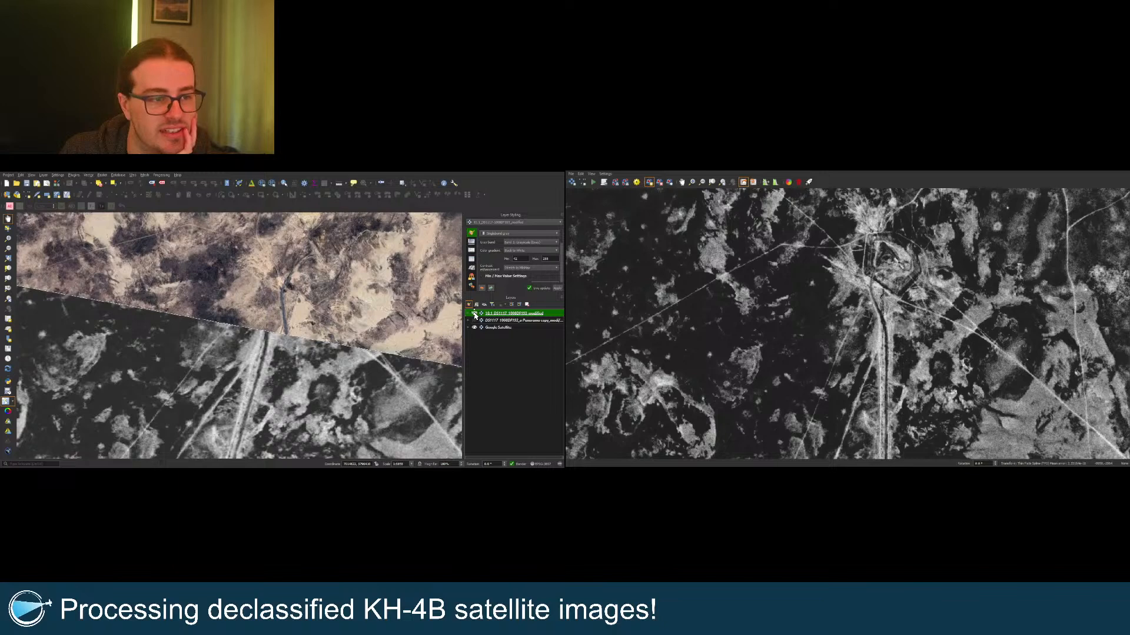
pyautogui.click(474, 314)
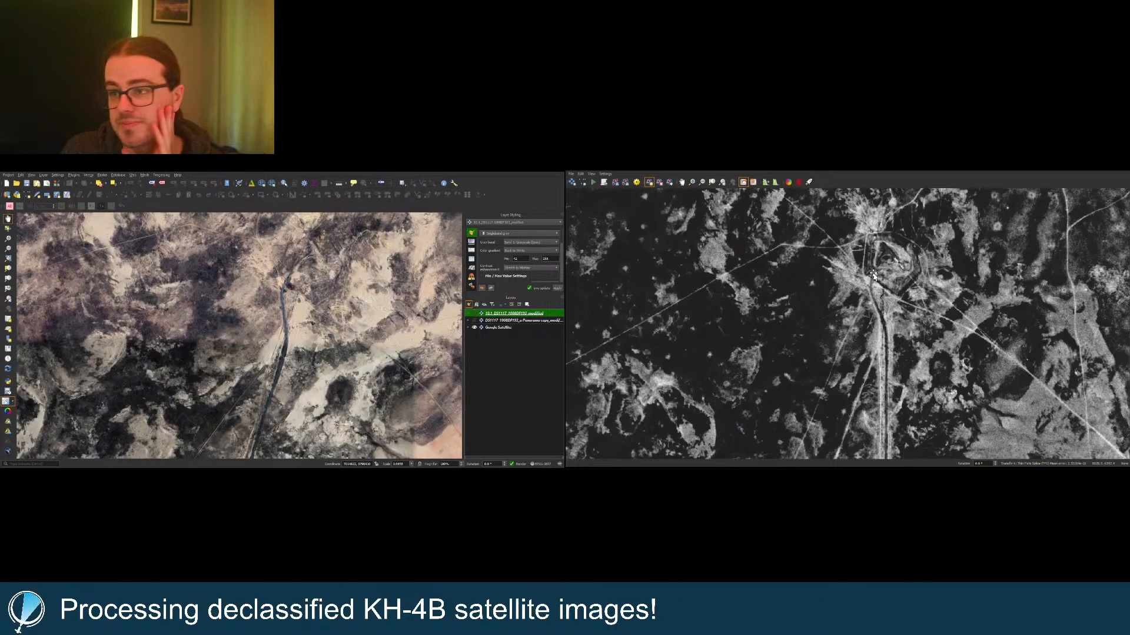
# Step: Add a ground control point inside the loop at the road's northern end and match it on Google Satellite
pyautogui.scroll(2, 884, 261)
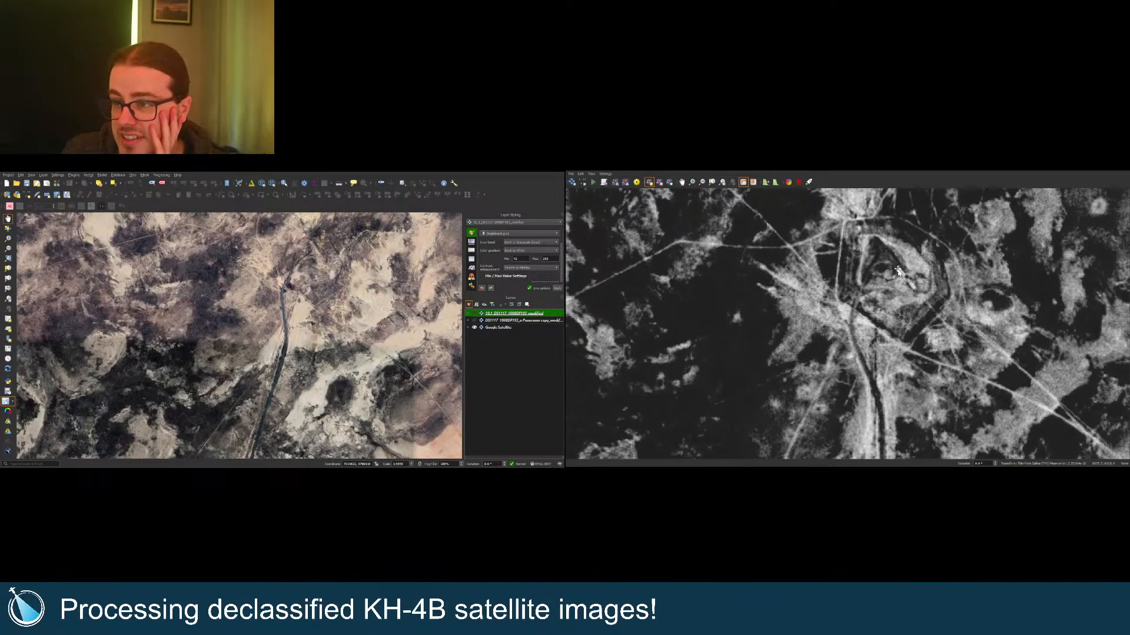
pyautogui.click(898, 271)
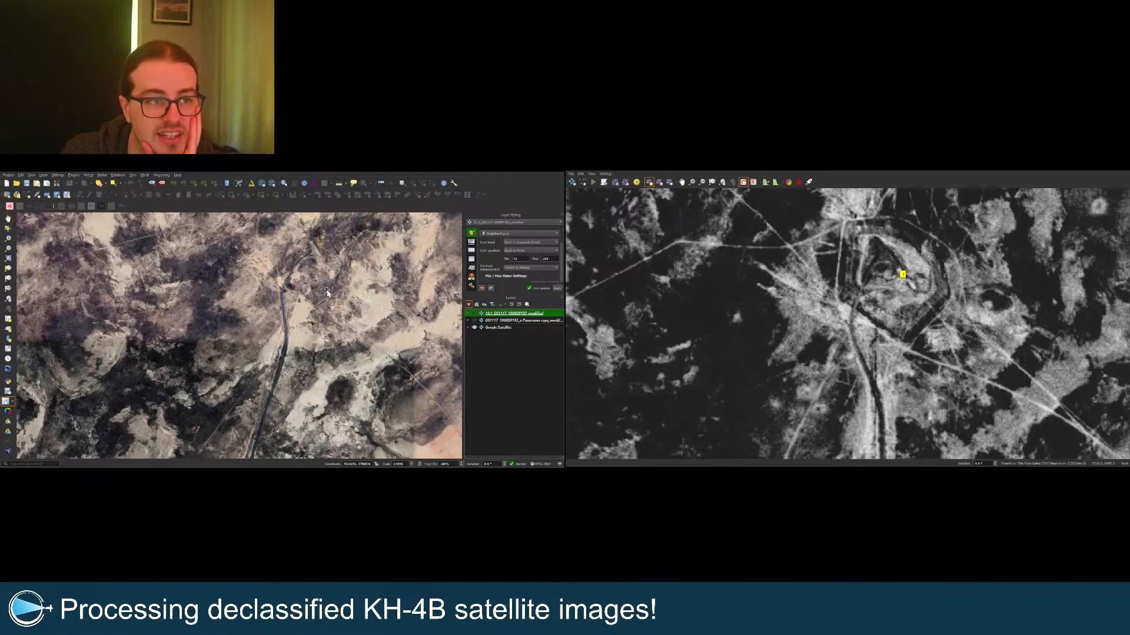
pyautogui.click(324, 265)
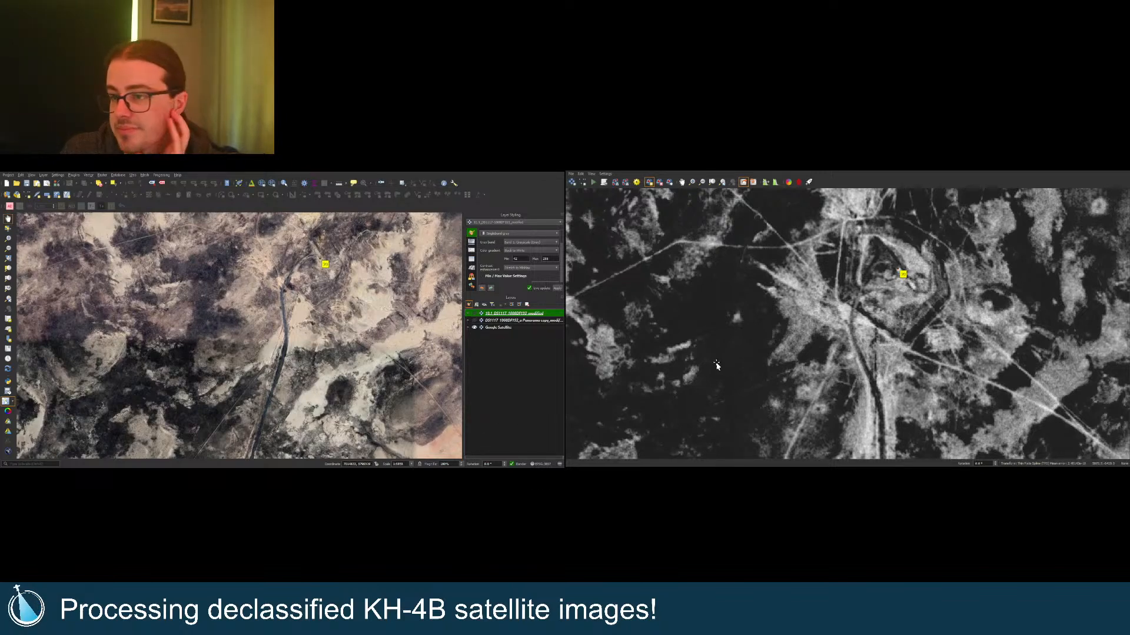
# Step: Show the reference strip again and match a ground control point at the southeastern edge of the bright patch north of the straight track
pyautogui.scroll(-3, 689, 363)
pyautogui.scroll(-3, 690, 364)
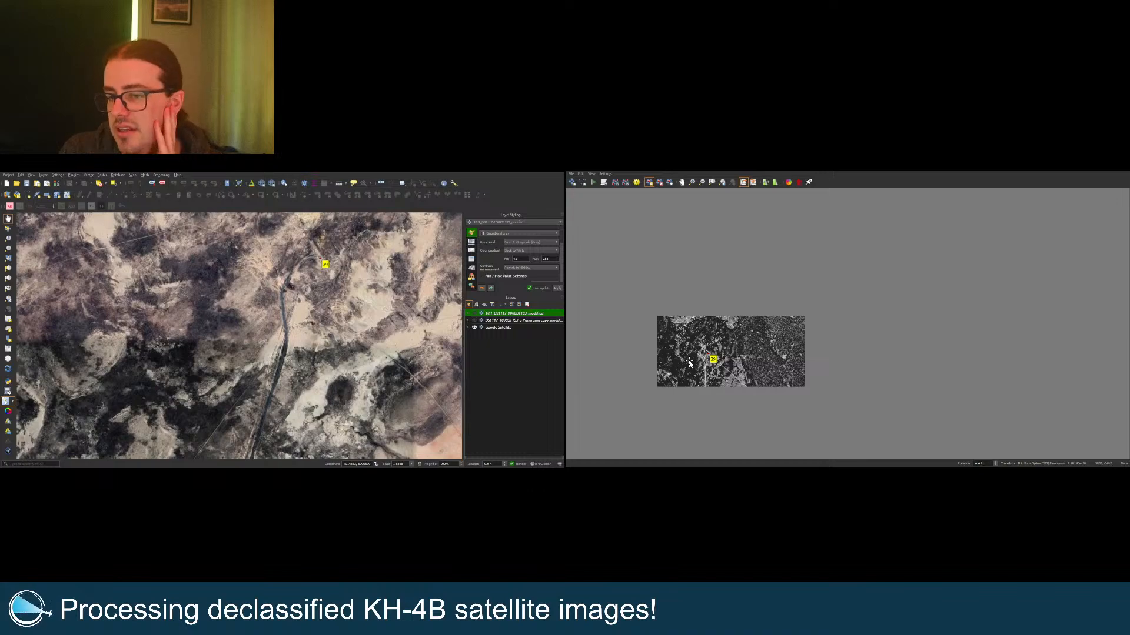
pyautogui.scroll(5, 688, 363)
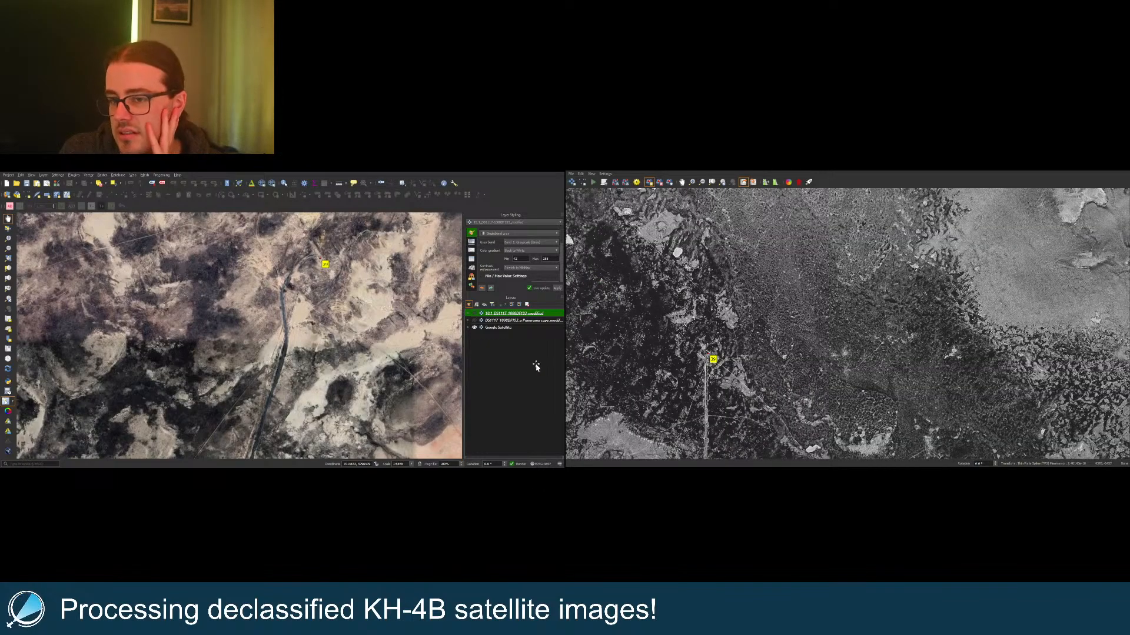
pyautogui.scroll(-4, 207, 341)
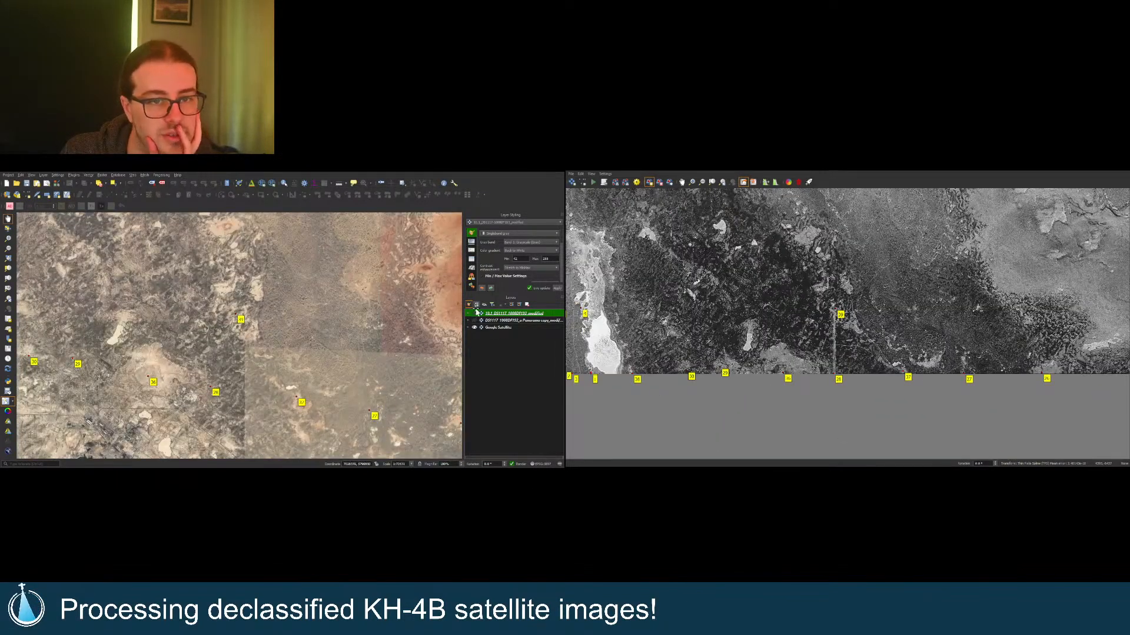
pyautogui.click(475, 313)
pyautogui.scroll(-2, 312, 350)
pyautogui.scroll(2, 369, 350)
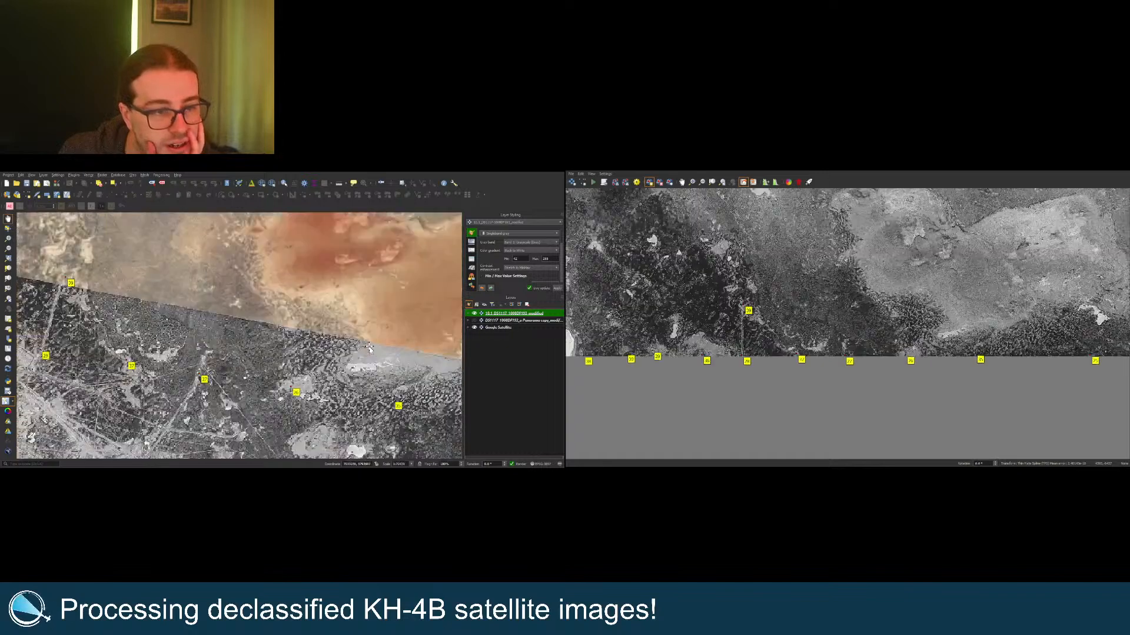
pyautogui.scroll(4, 370, 350)
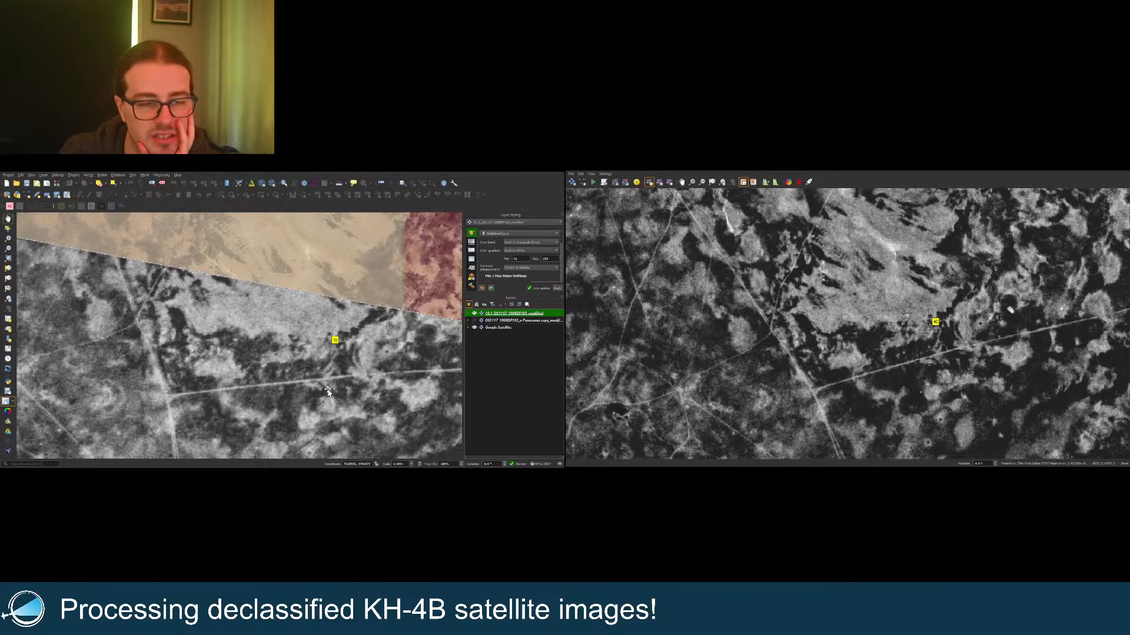
# Step: Add a ground control point beside the small dark patches just east of the converging tracks and match it near the reference strip's northern edge
pyautogui.scroll(-5, 331, 392)
pyautogui.scroll(6, 174, 305)
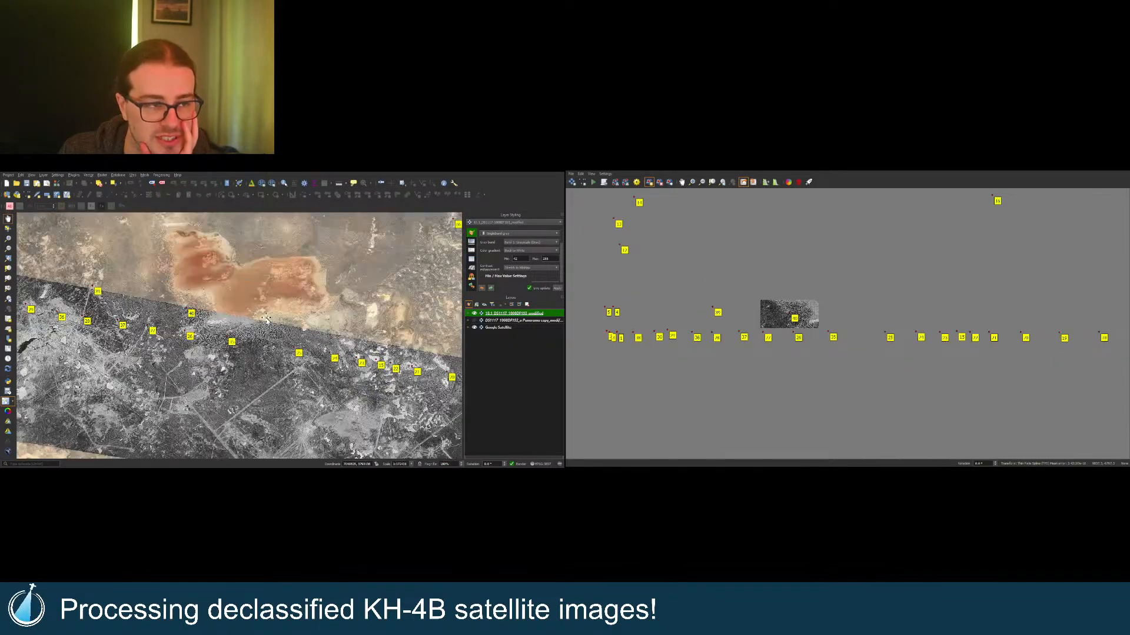
pyautogui.scroll(2, 239, 313)
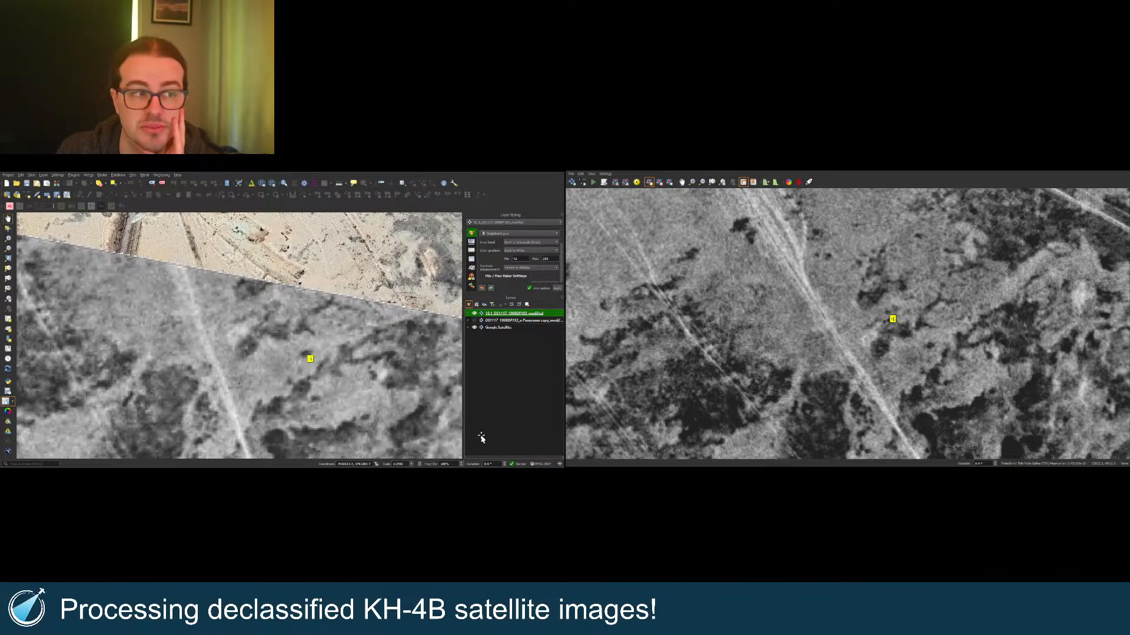
pyautogui.click(537, 459)
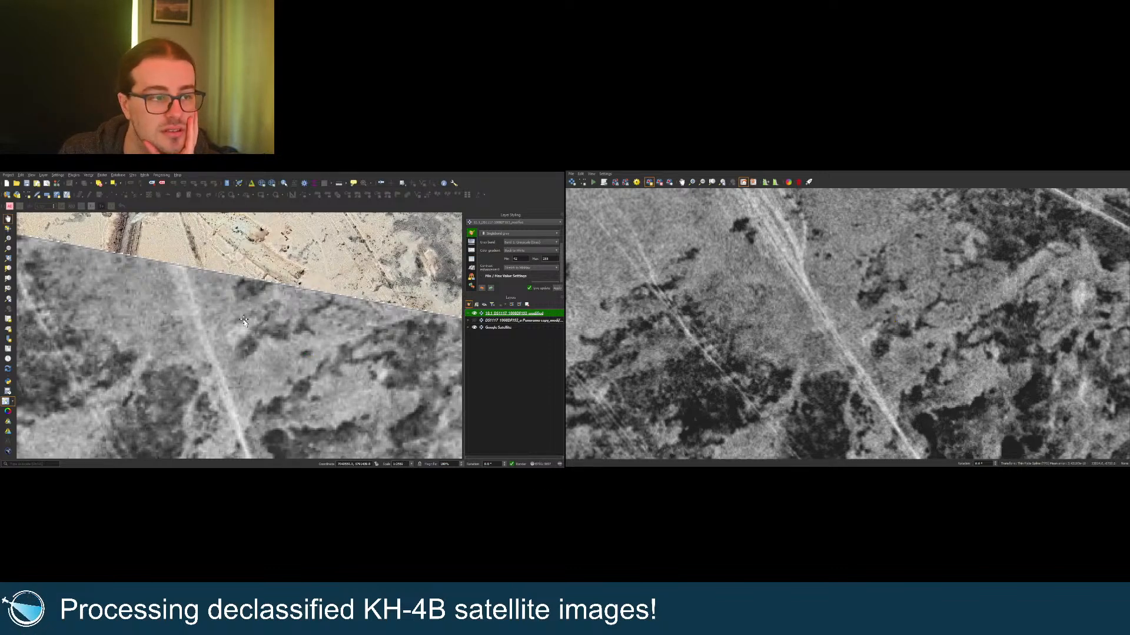
pyautogui.moveTo(244, 321); pyautogui.dragTo(239, 339)
pyautogui.click(872, 306)
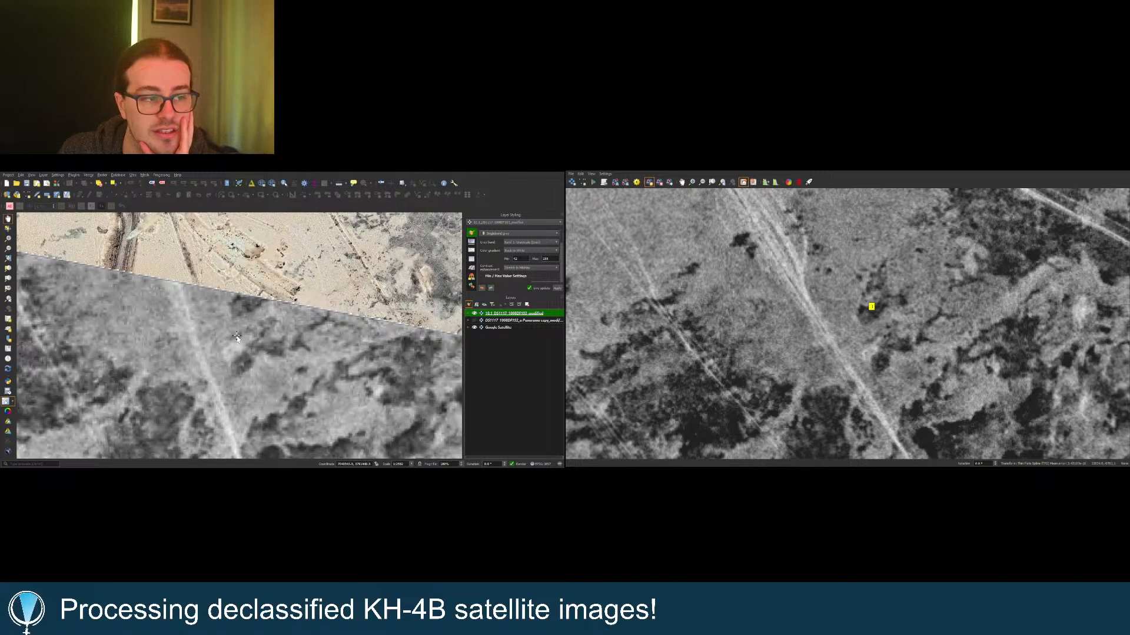
pyautogui.moveTo(240, 336); pyautogui.dragTo(242, 338)
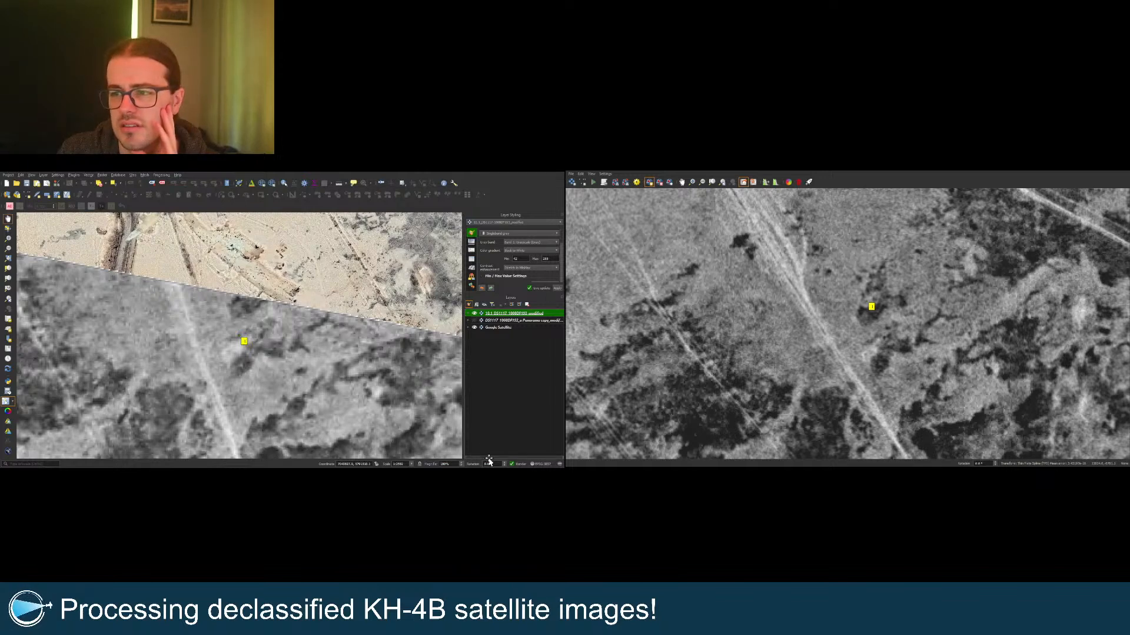
pyautogui.click(532, 451)
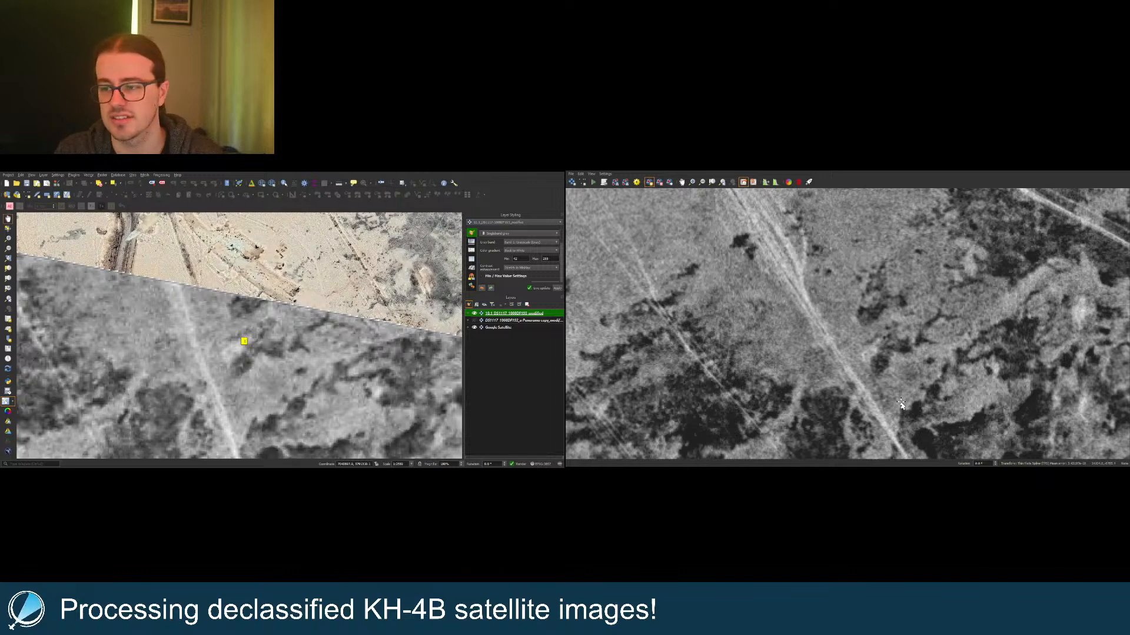
pyautogui.click(865, 348)
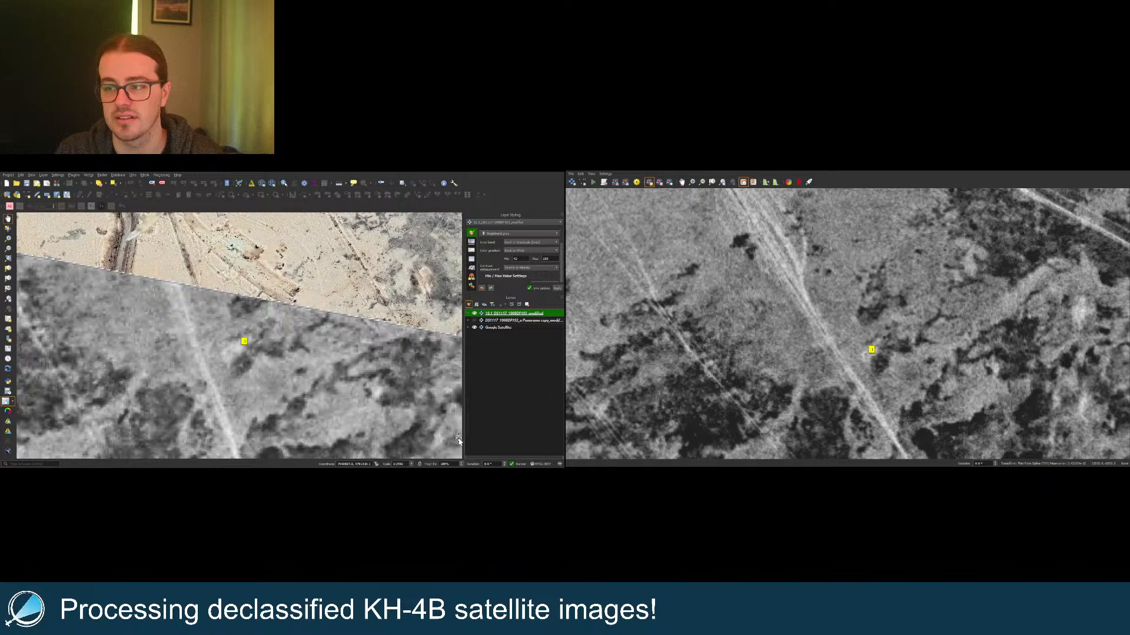
pyautogui.click(502, 455)
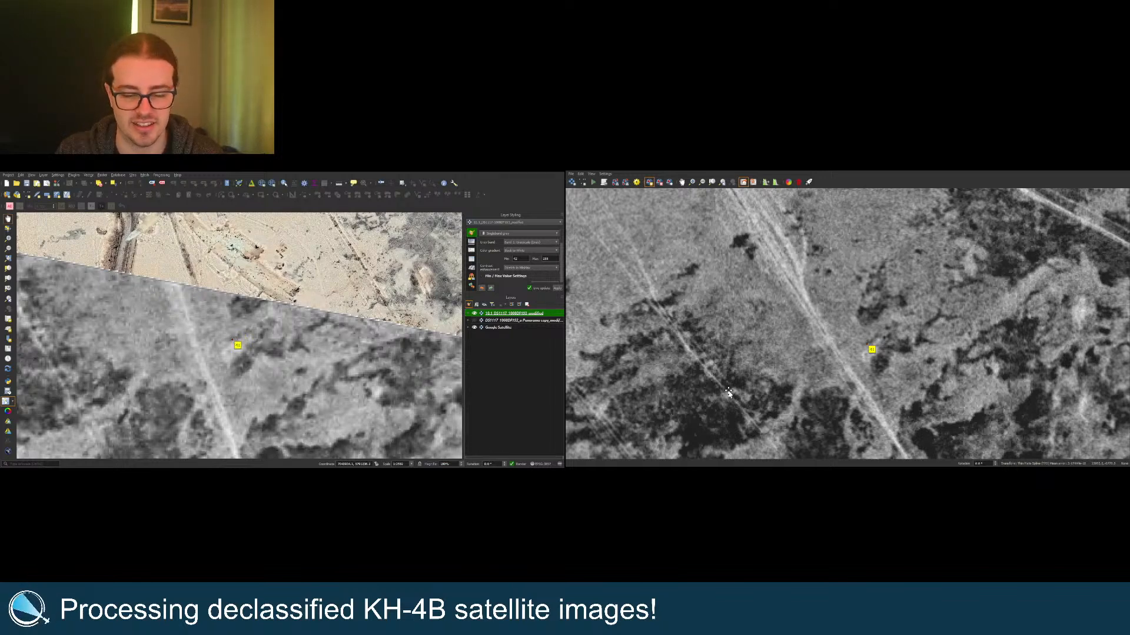
# Step: Add a ground control point on the southeastern shore of the large bright pan and match it on the reference strip
pyautogui.scroll(-6, 645, 371)
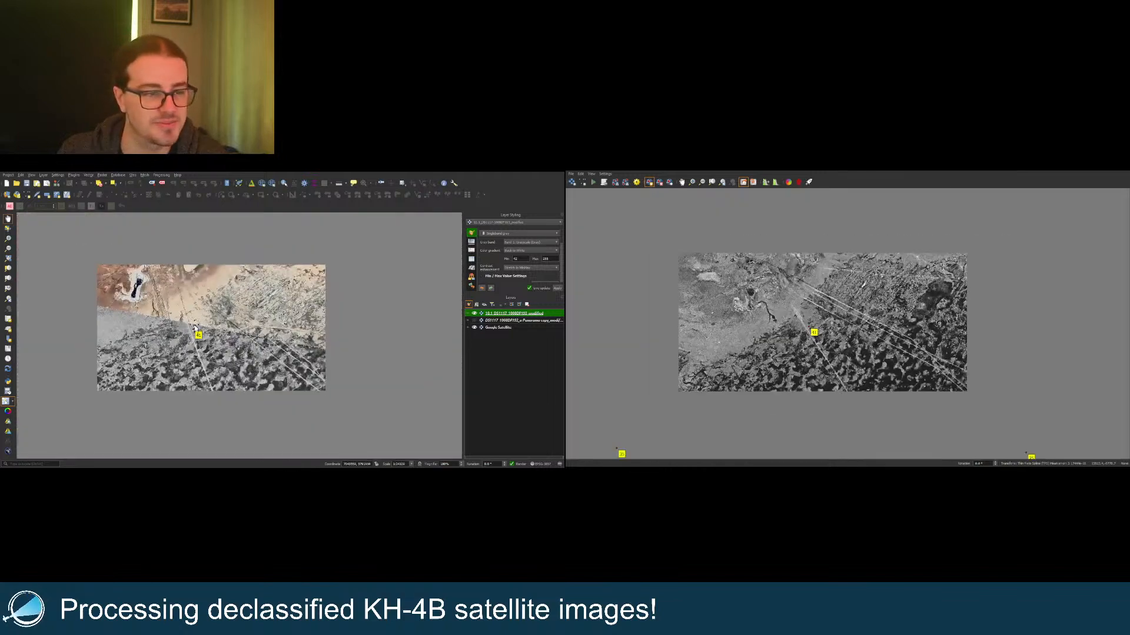
pyautogui.scroll(6, 318, 347)
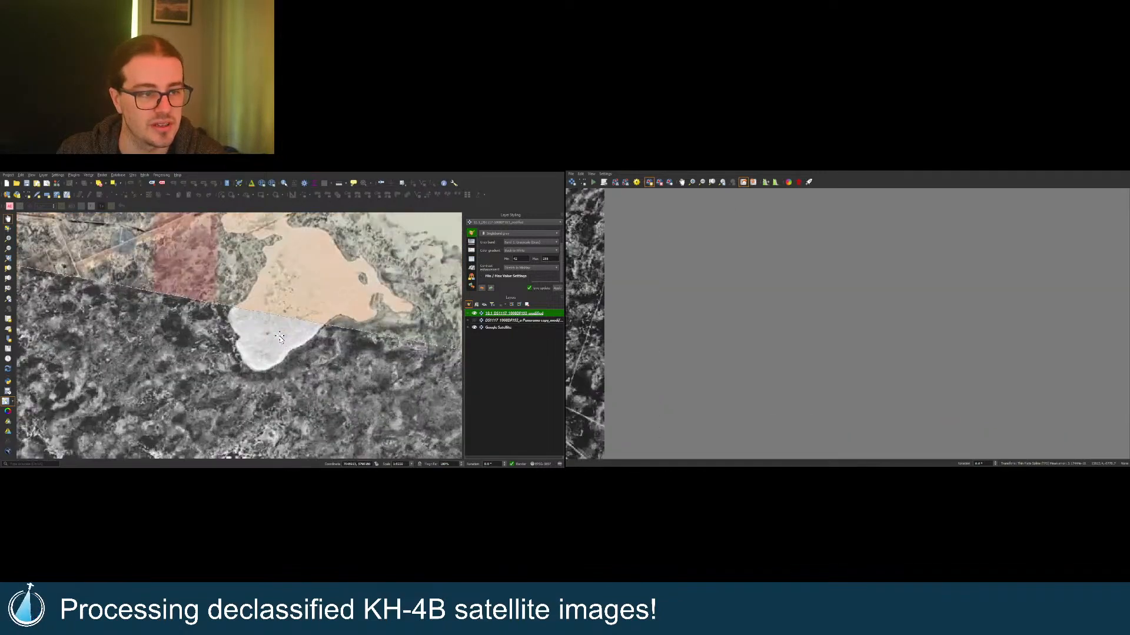
pyautogui.scroll(1, 353, 330)
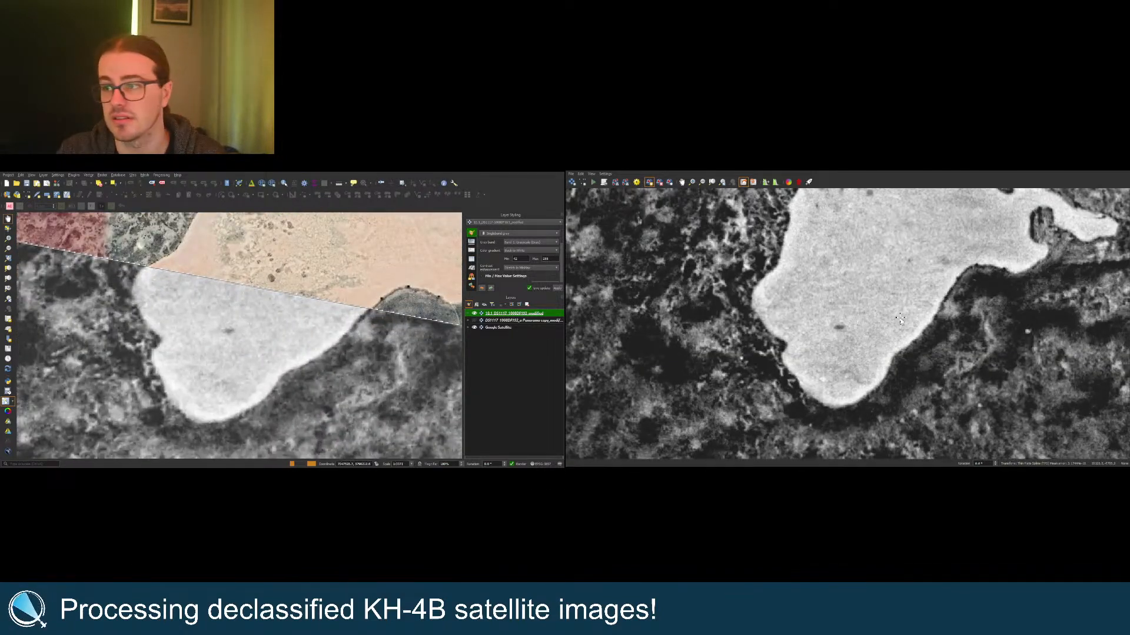
pyautogui.click(936, 317)
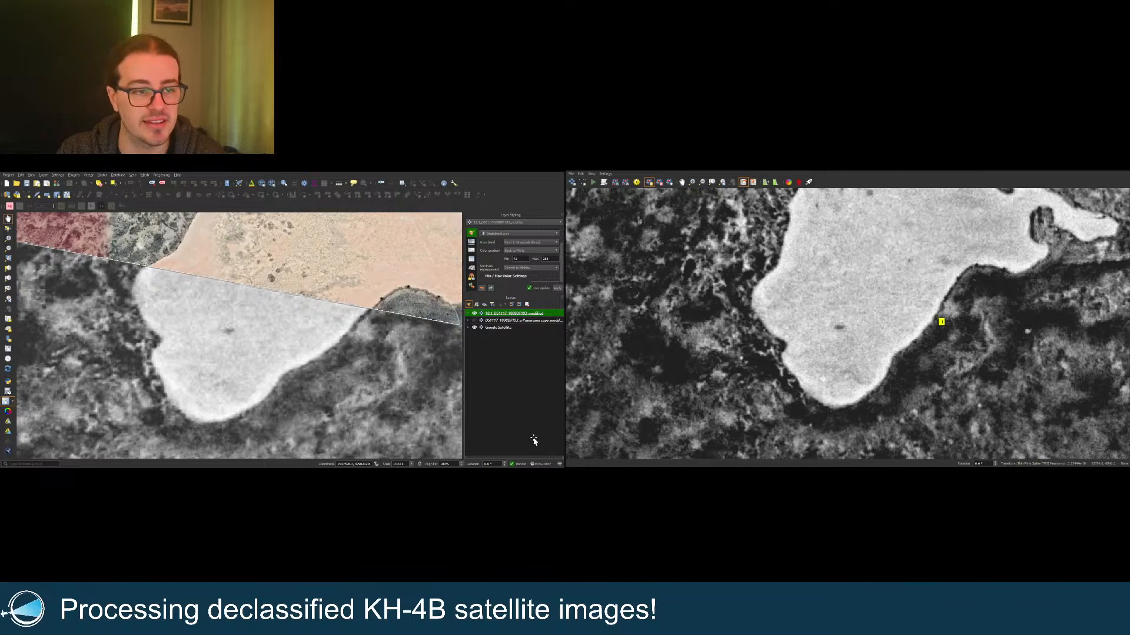
pyautogui.click(344, 336)
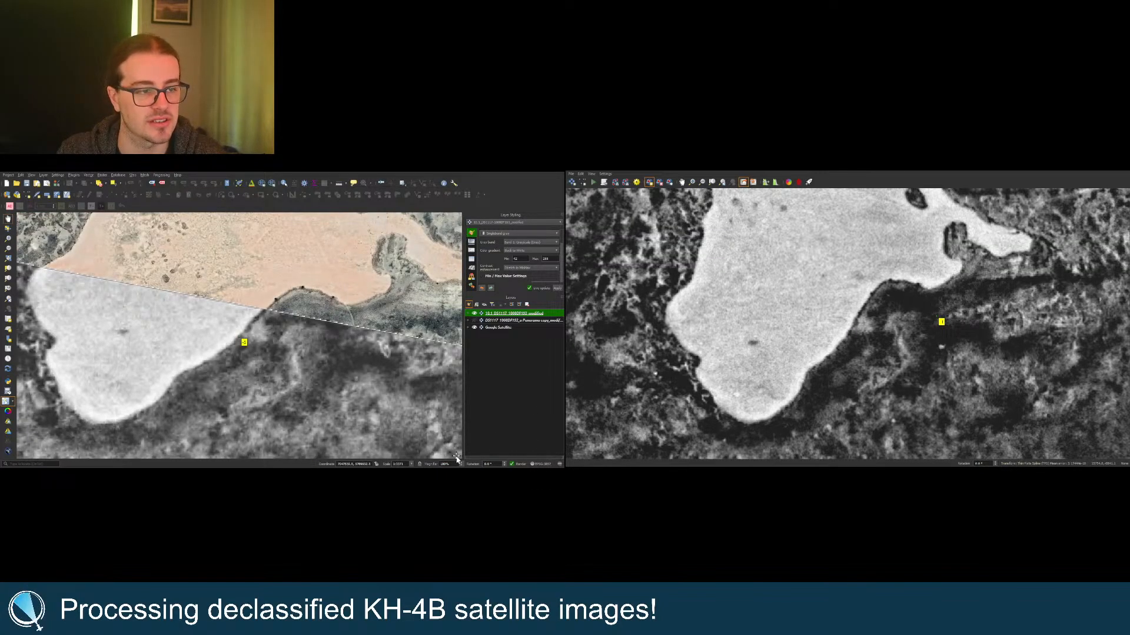
pyautogui.scroll(-4, 215, 317)
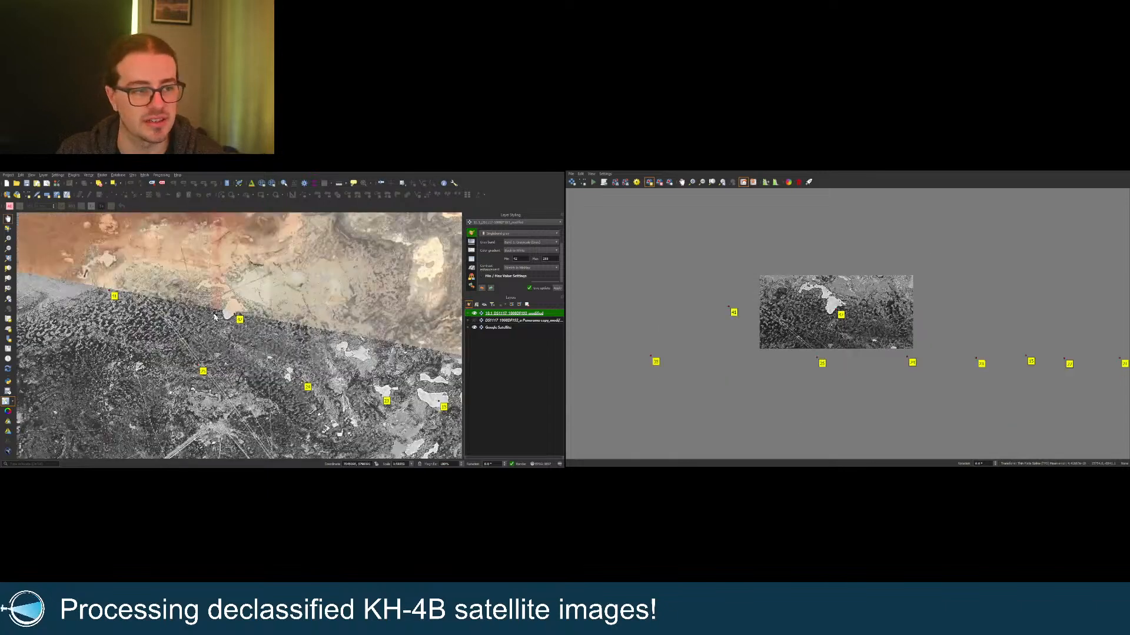
# Step: Add a ground control point in the speckled terrain east of the bright pan's tapering end and match it near the reference strip's northern edge
pyautogui.scroll(-1, 214, 317)
pyautogui.scroll(2, 338, 338)
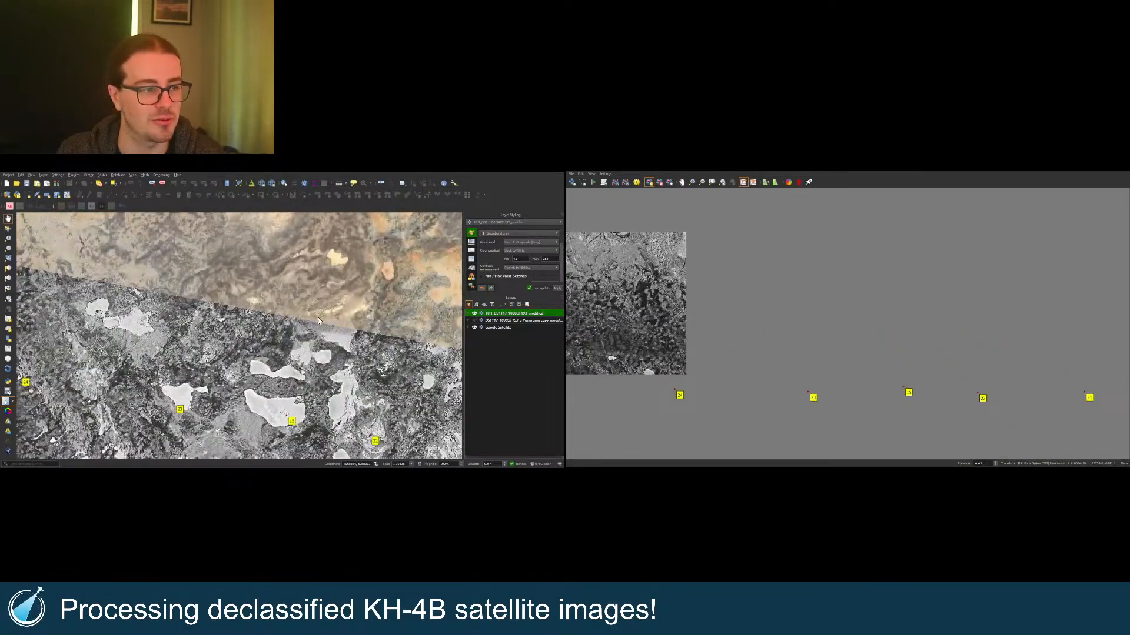
pyautogui.scroll(2, 318, 320)
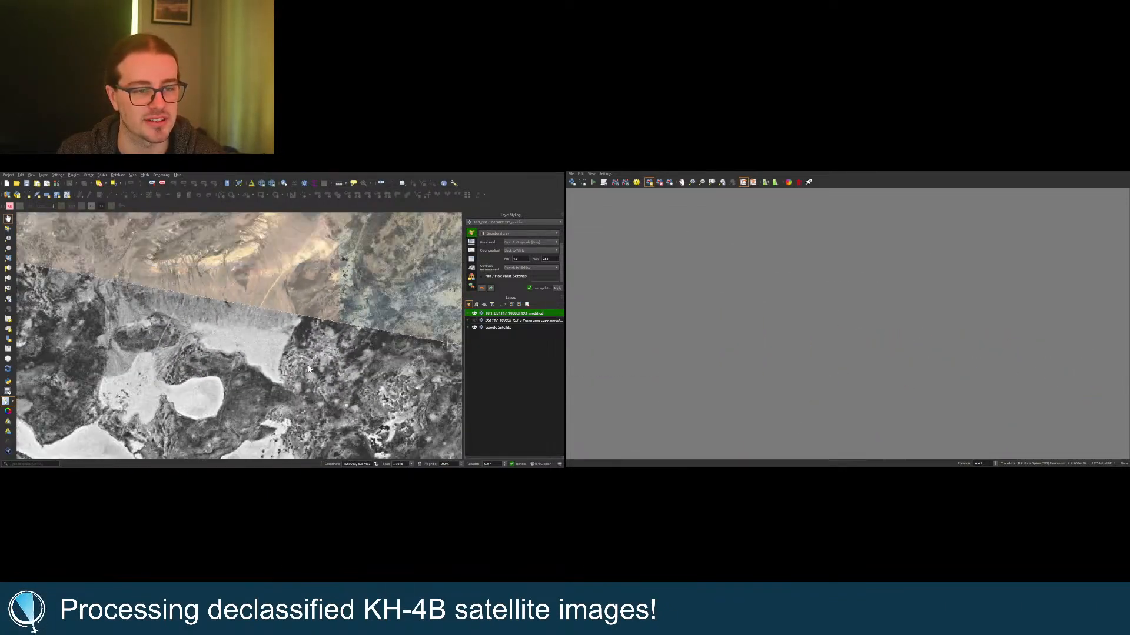
pyautogui.scroll(2, 308, 369)
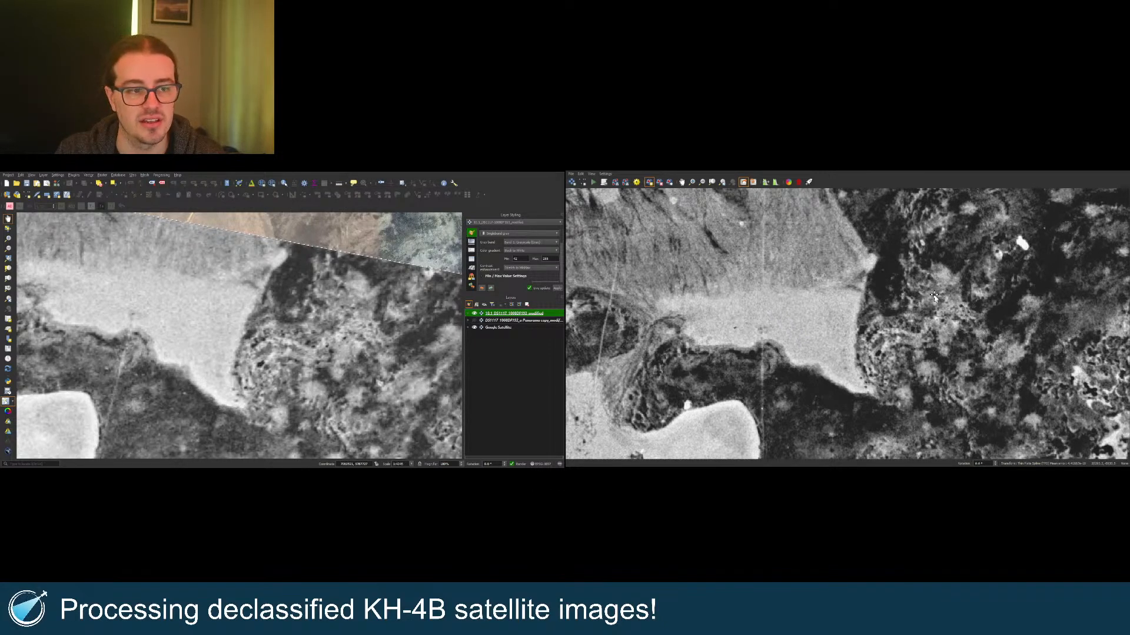
pyautogui.click(956, 321)
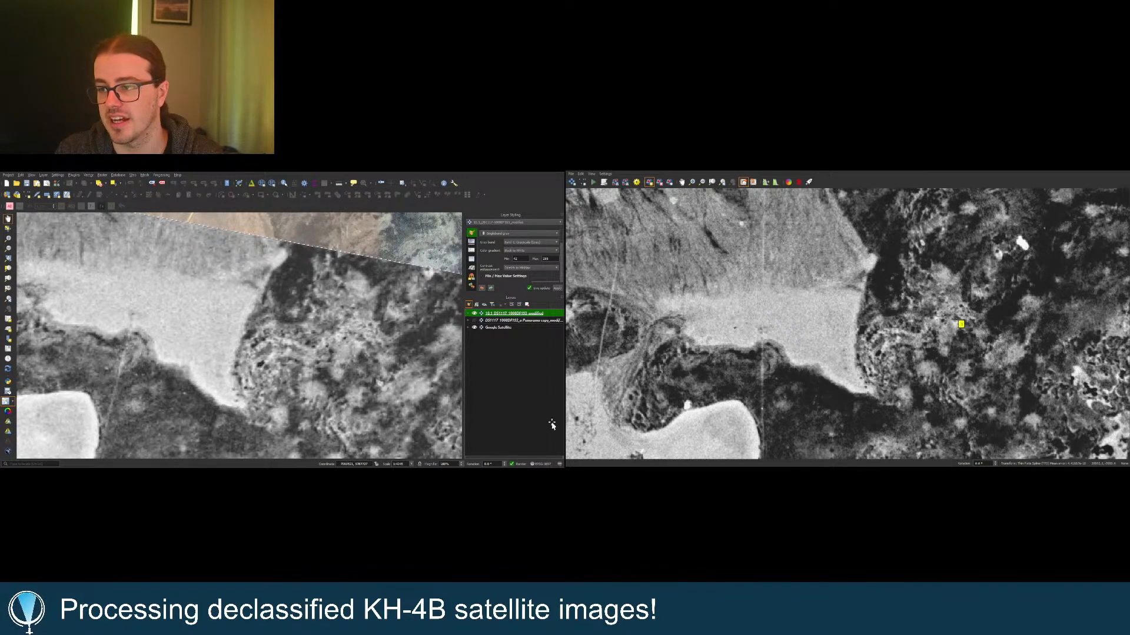
pyautogui.click(363, 341)
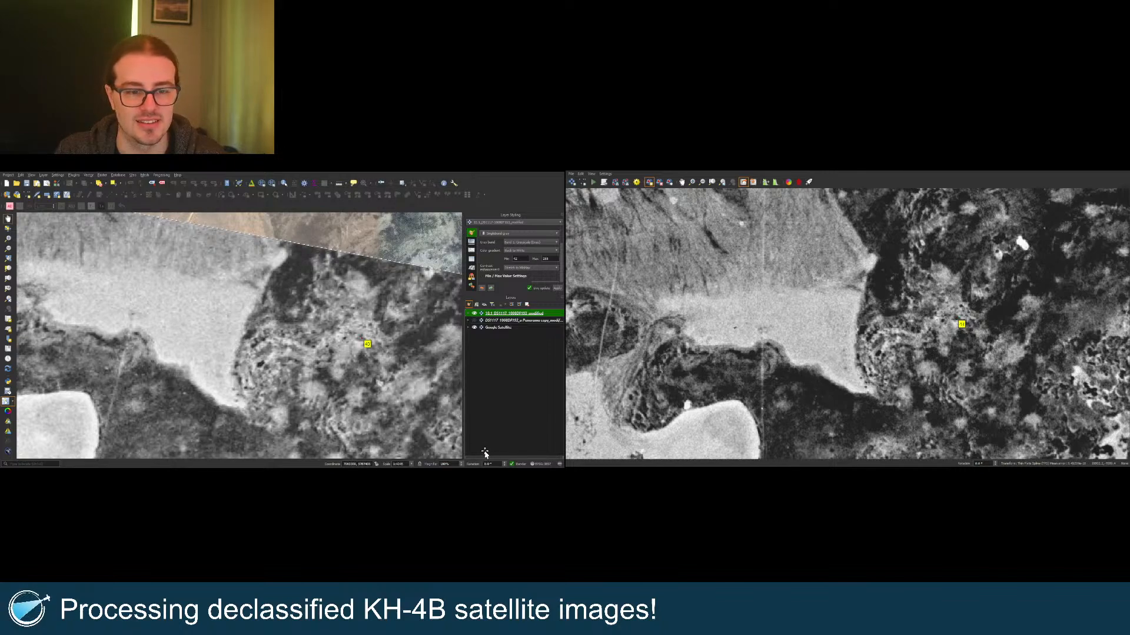
# Step: Add a ground control point at the small dark spot on the bright channel's southern shore and match it on the reference strip
pyautogui.scroll(-4, 289, 326)
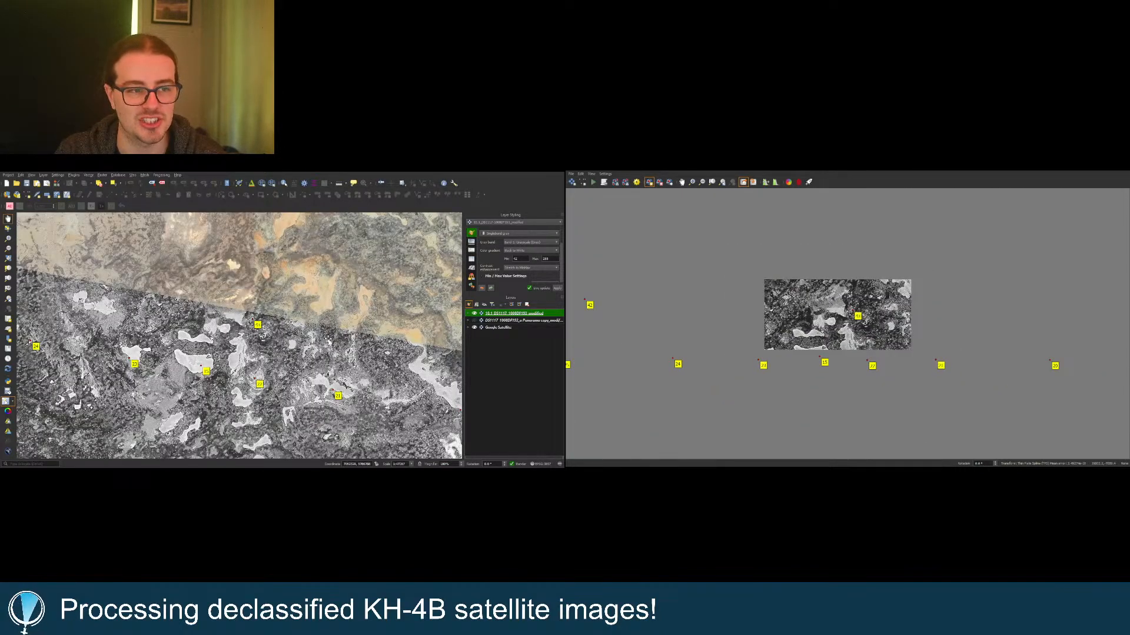
pyautogui.scroll(3, 421, 353)
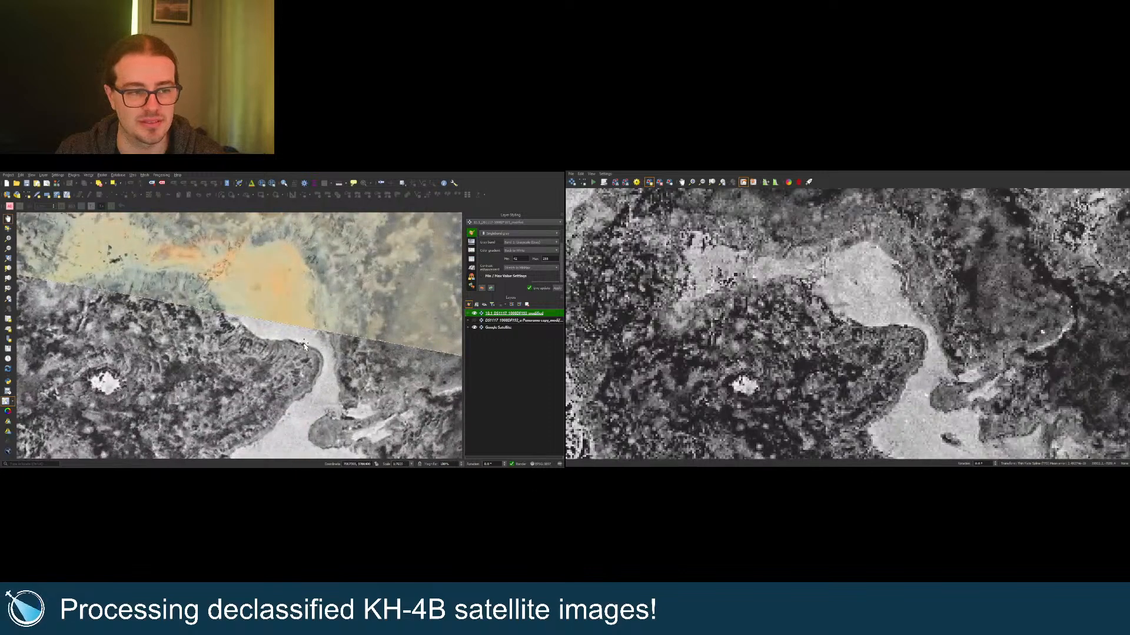
pyautogui.scroll(1, 287, 356)
pyautogui.click(287, 354)
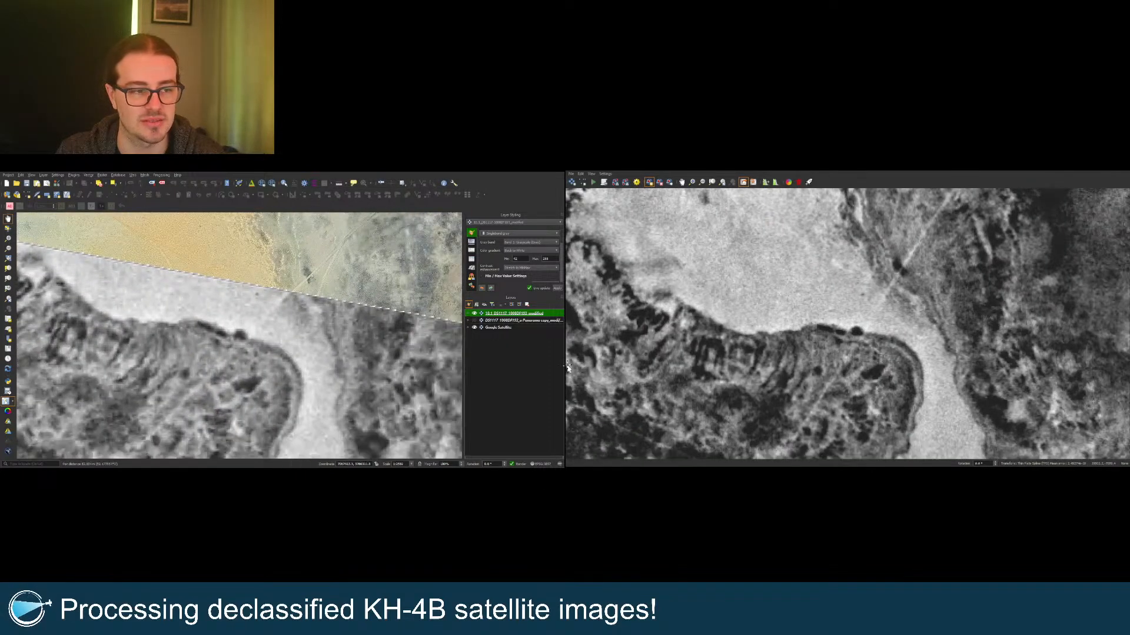
pyautogui.click(856, 333)
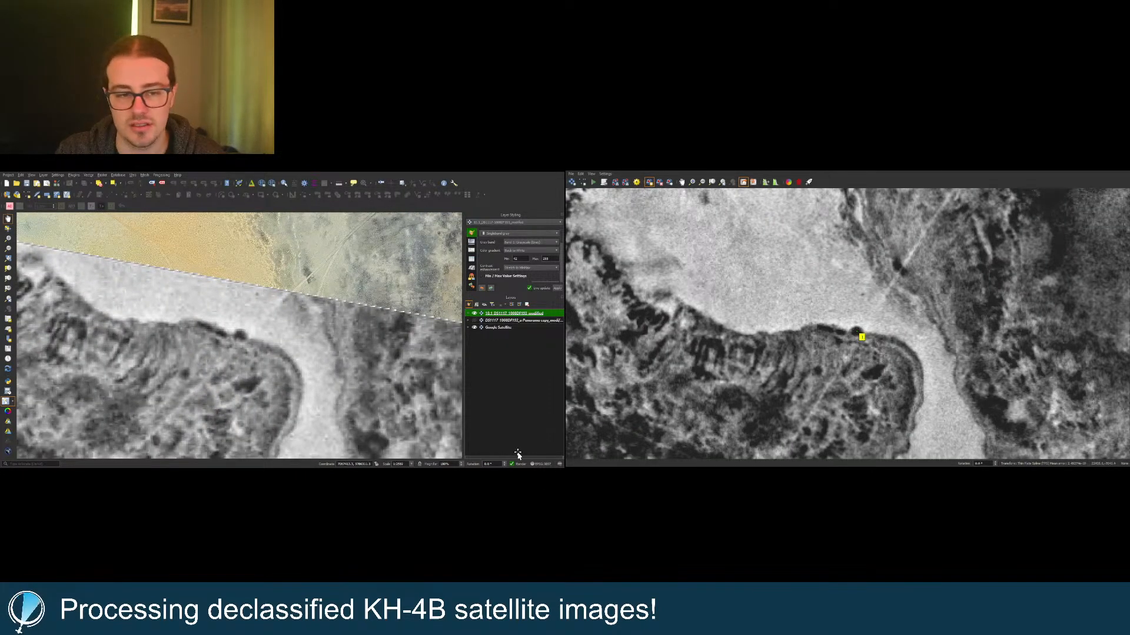
pyautogui.click(239, 337)
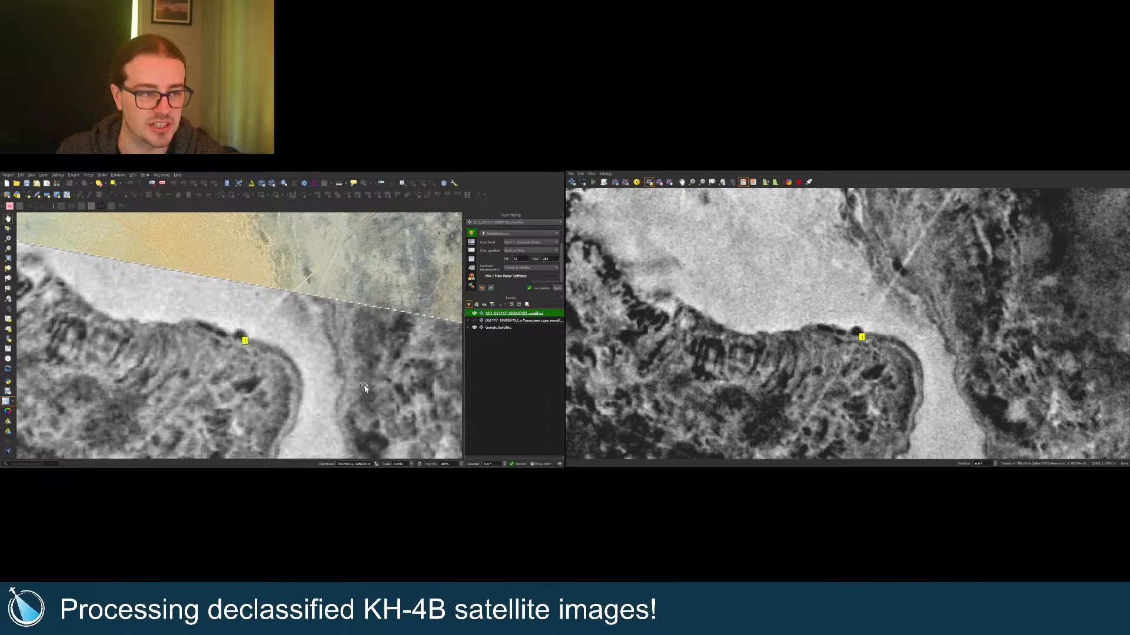
# Step: Add a ground control point on the bright patch above the thin pale stalk, west of the road, and match it on the reference strip
pyautogui.scroll(-5, 783, 362)
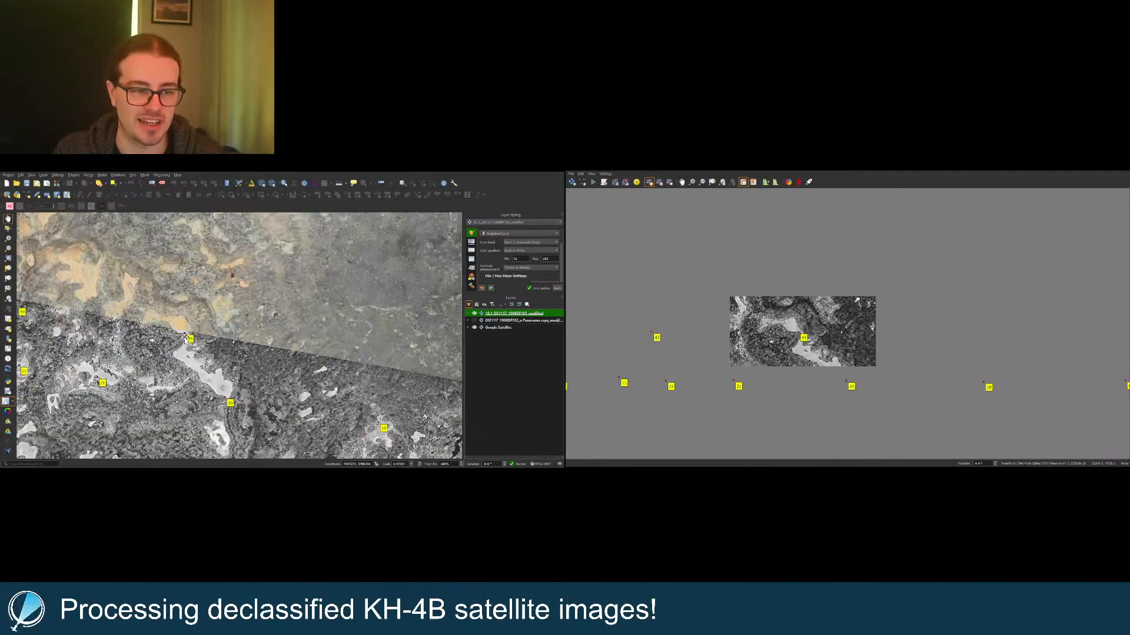
pyautogui.scroll(-3, 162, 333)
pyautogui.scroll(6, 410, 392)
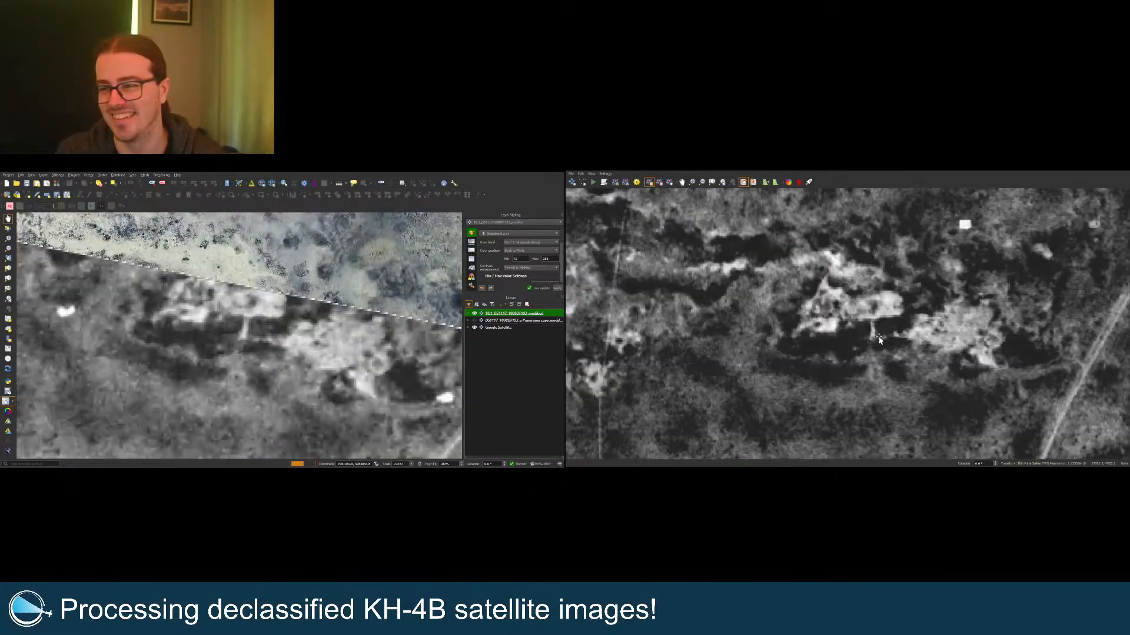
pyautogui.click(875, 307)
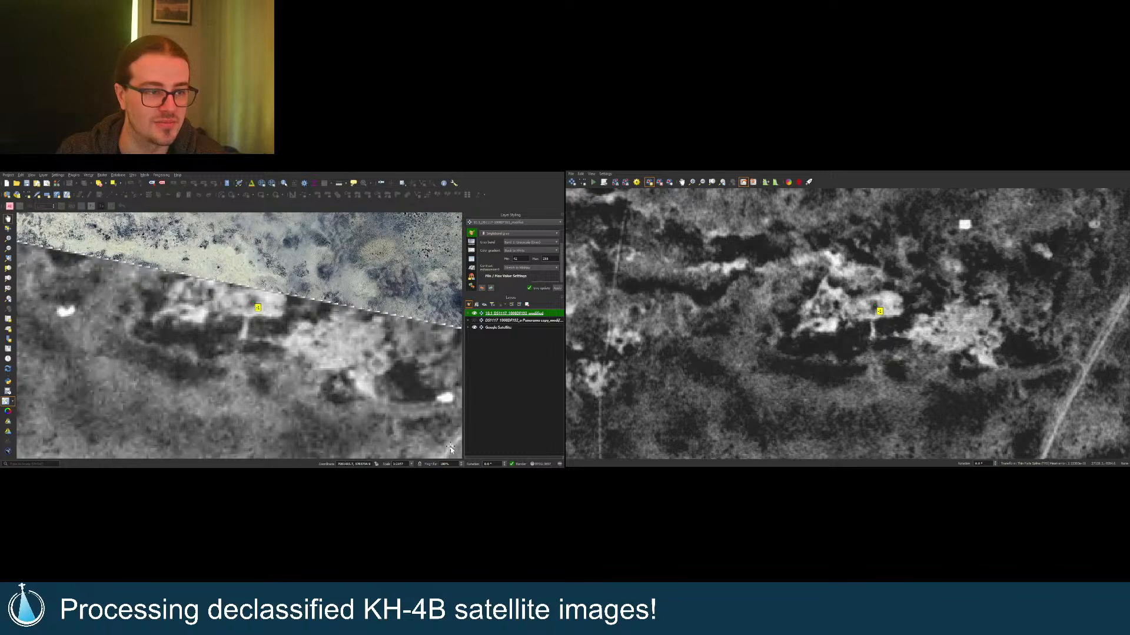
# Step: Add a ground control point among the cluster of dark spots on pale ground and match it just south of the reference strip's northern edge
pyautogui.scroll(-2, 197, 351)
pyautogui.scroll(-2, 198, 352)
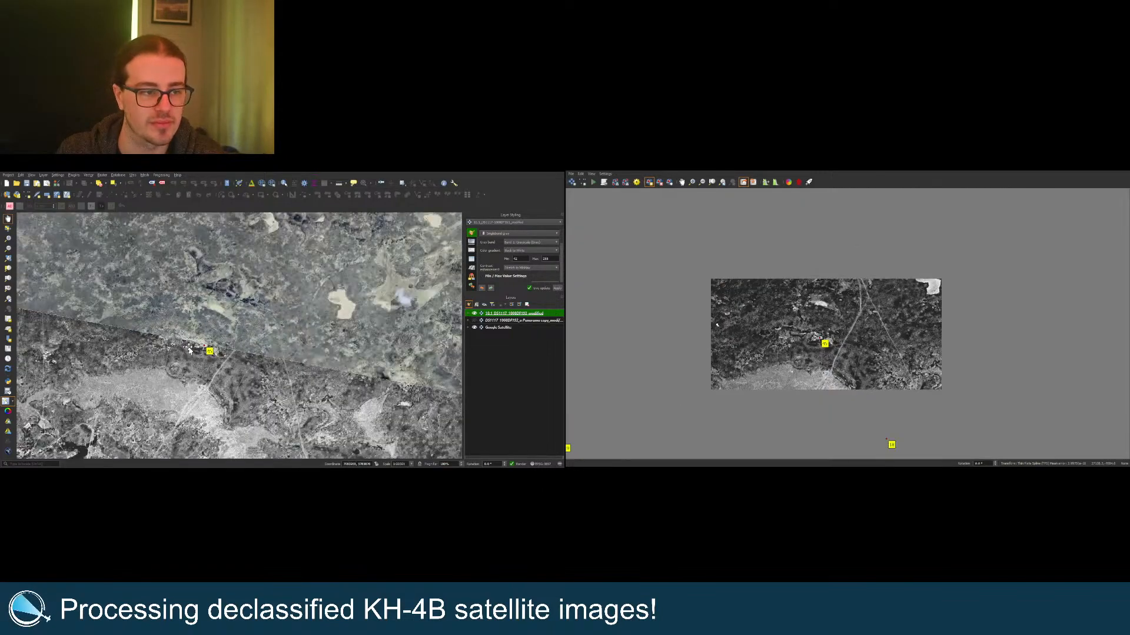
pyautogui.scroll(5, 263, 371)
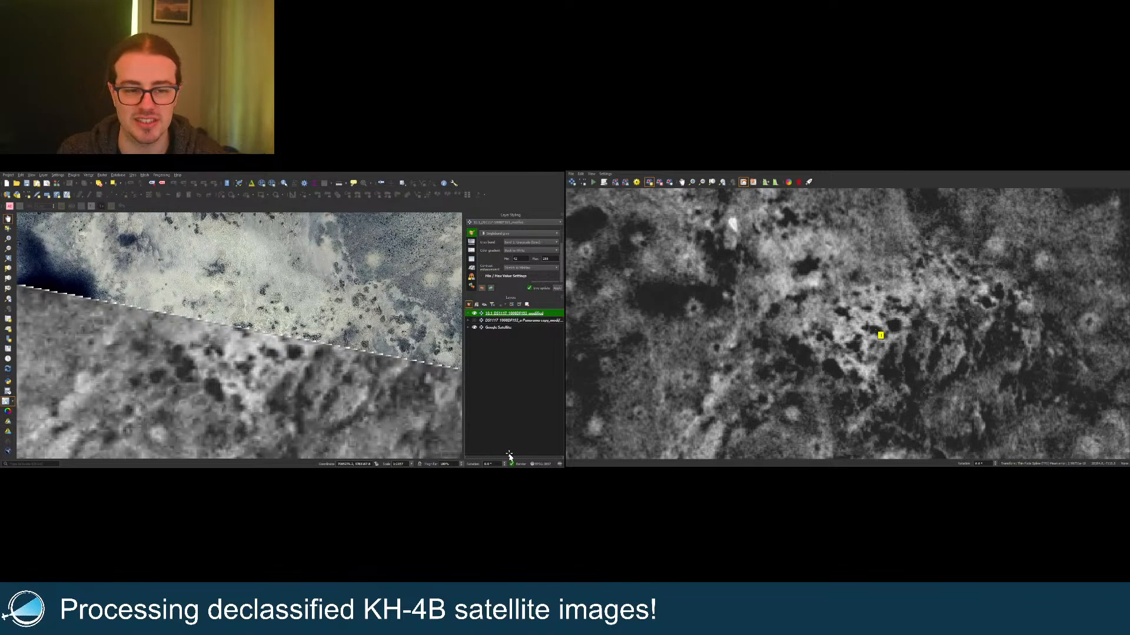
pyautogui.click(274, 357)
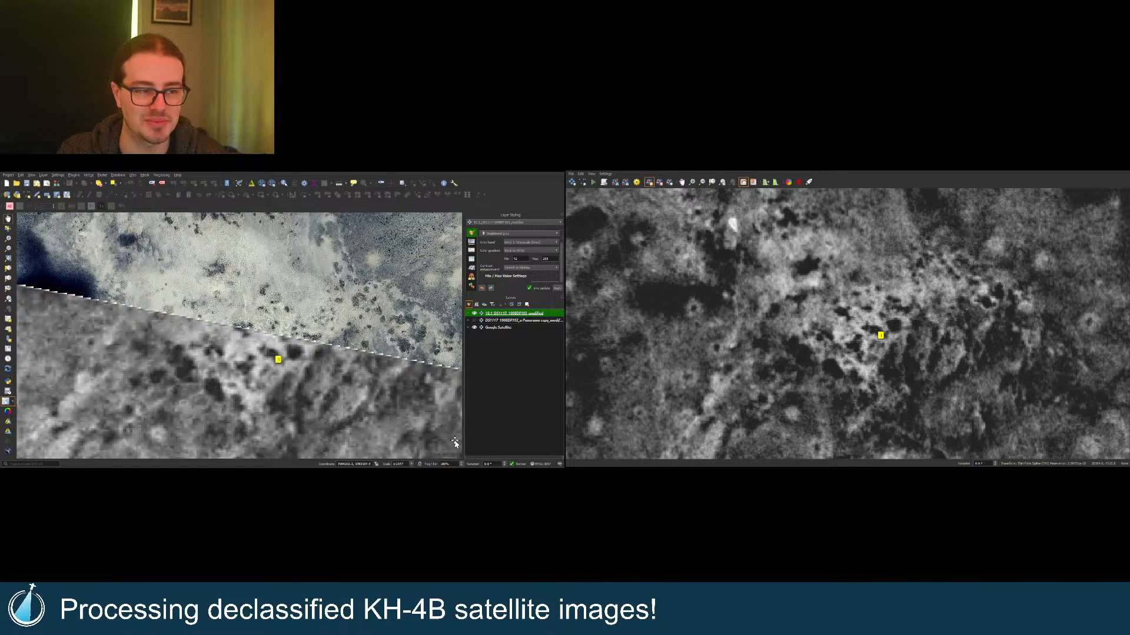
# Step: Add a ground control point on the narrow pale strand above the small white blob east of the road and match it on the reference strip
pyautogui.scroll(-17, 264, 353)
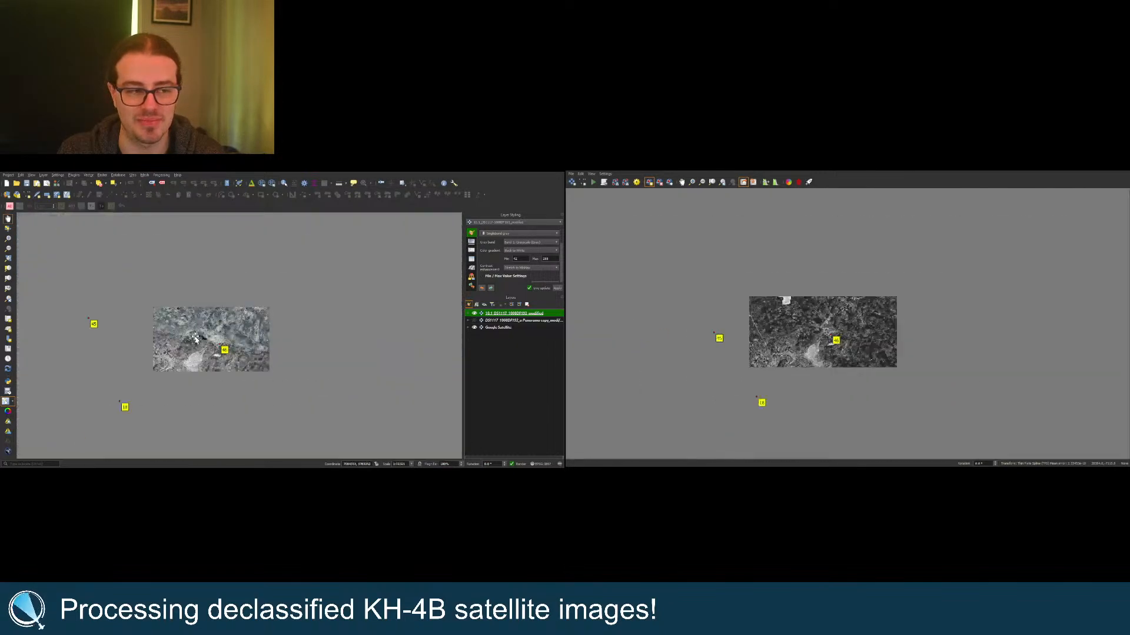
pyautogui.scroll(9, 304, 362)
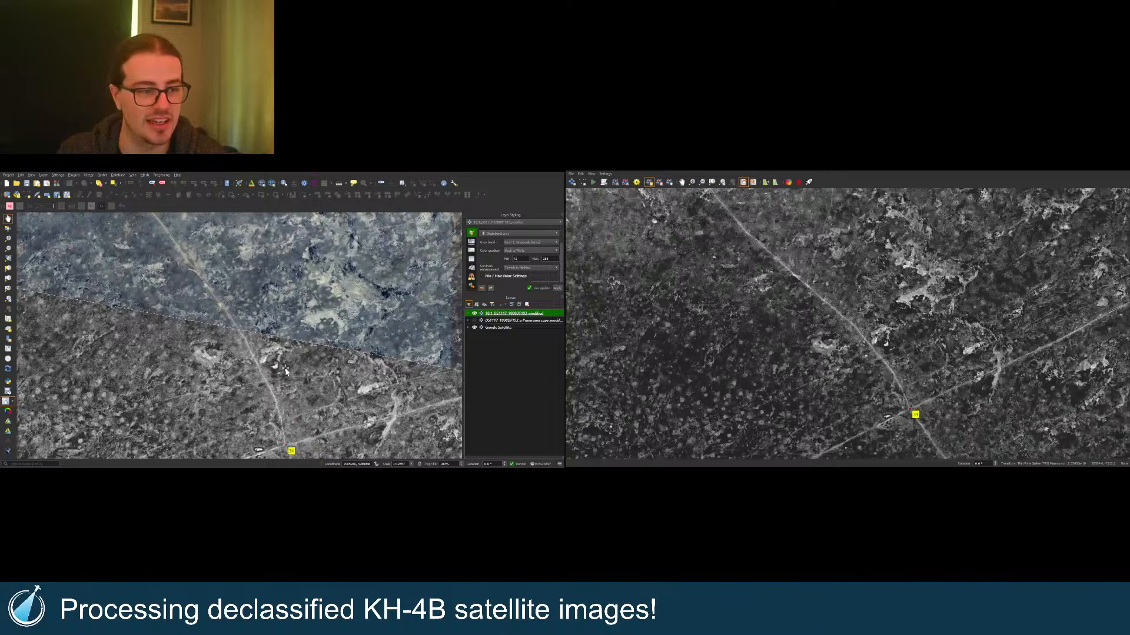
pyautogui.scroll(8, 287, 359)
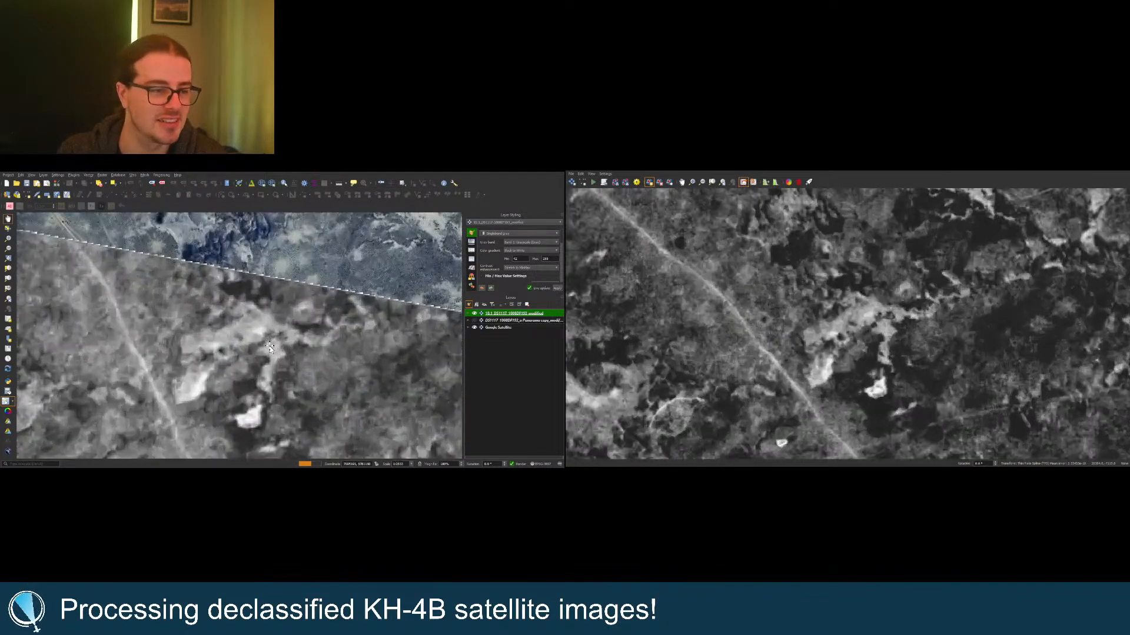
pyautogui.click(882, 357)
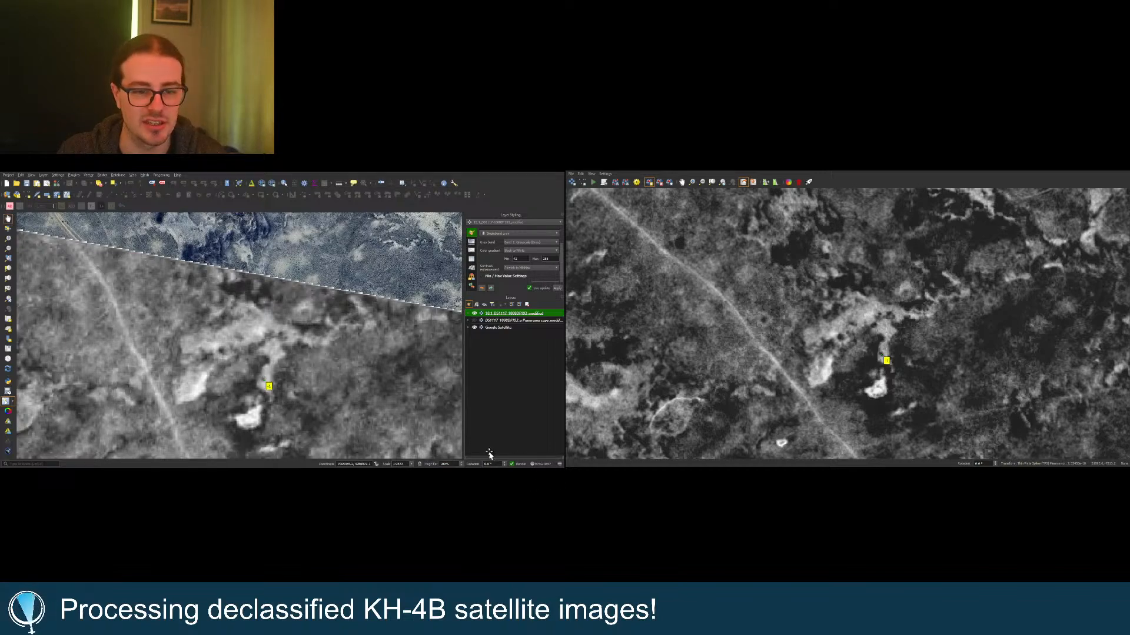
# Step: Add a ground control point at the southern tip of the hook-shaped bright patch and match it on the reference strip
pyautogui.scroll(-4, 235, 350)
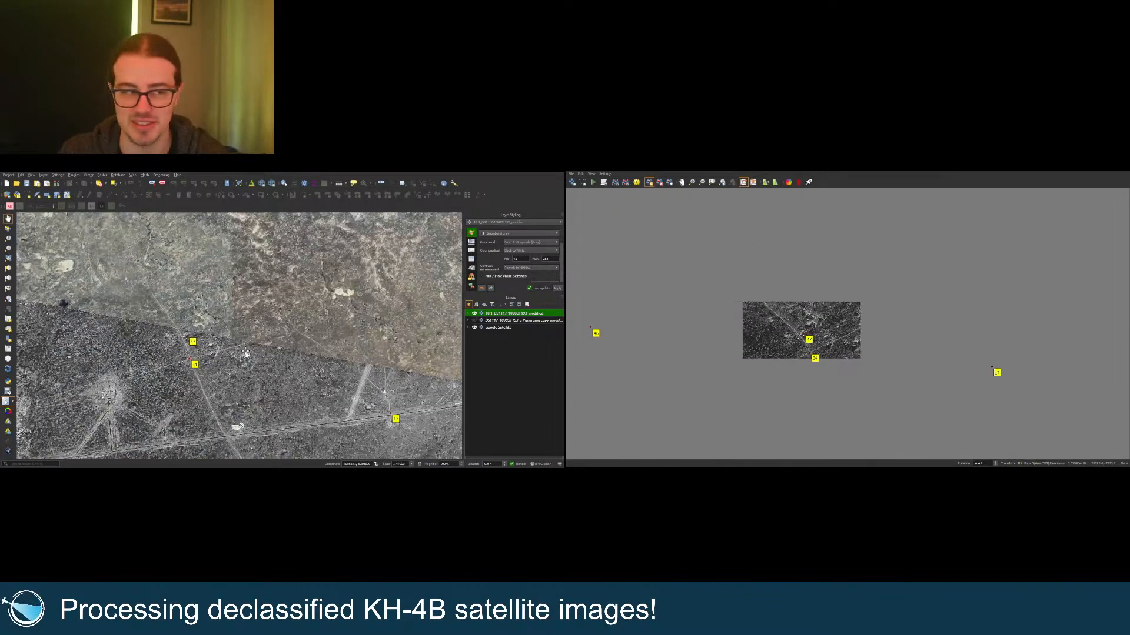
pyautogui.scroll(2, 281, 350)
pyautogui.scroll(3, 281, 353)
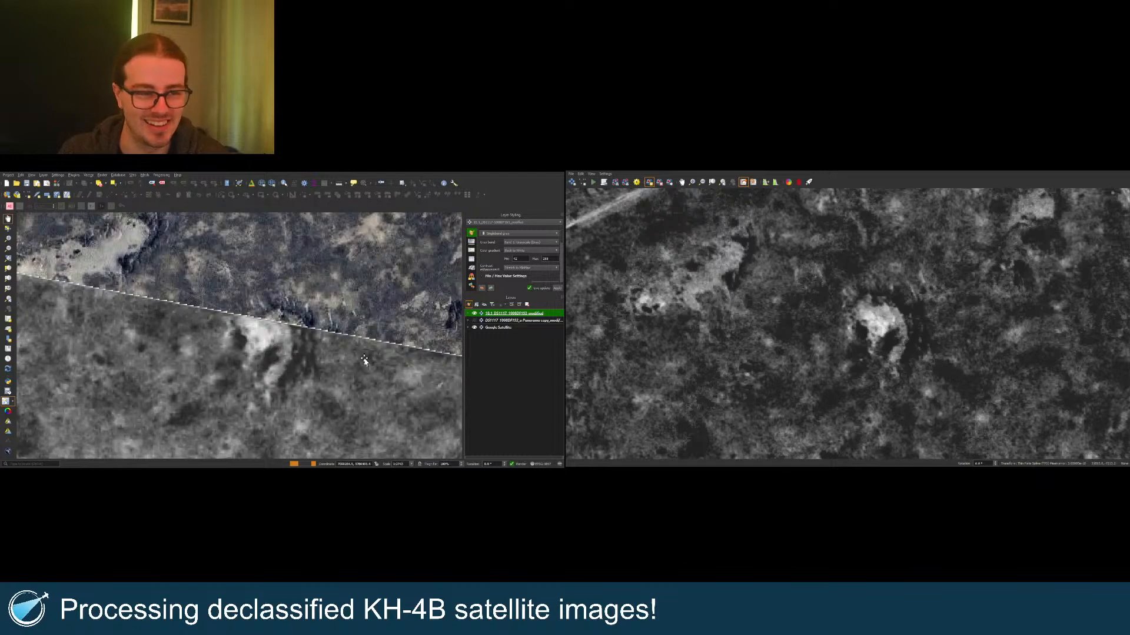
pyautogui.click(899, 380)
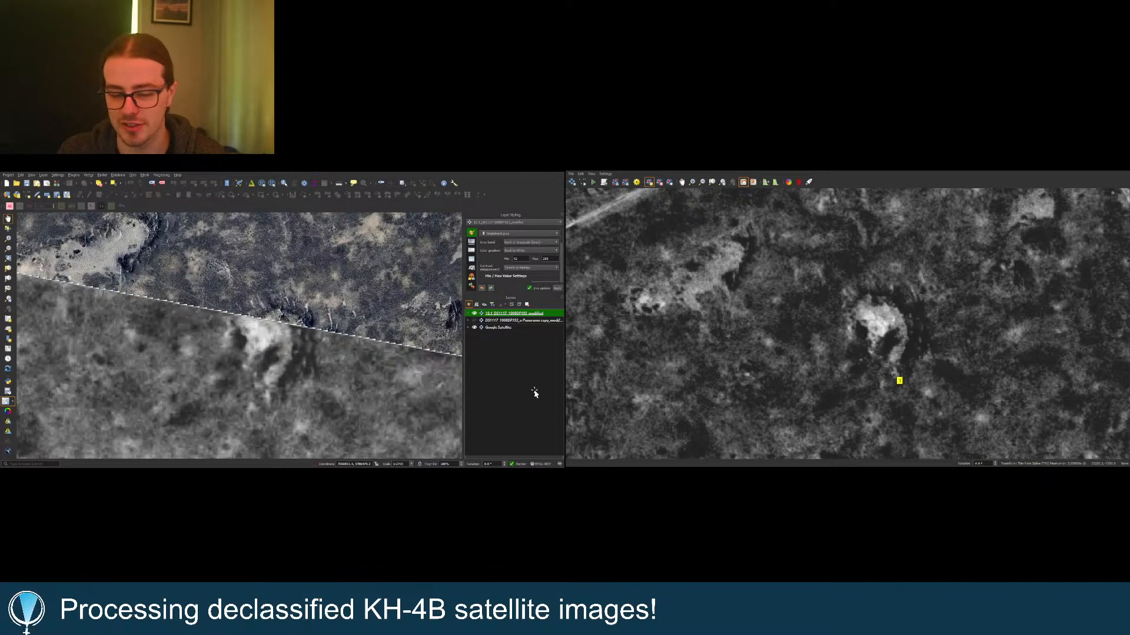
pyautogui.click(275, 378)
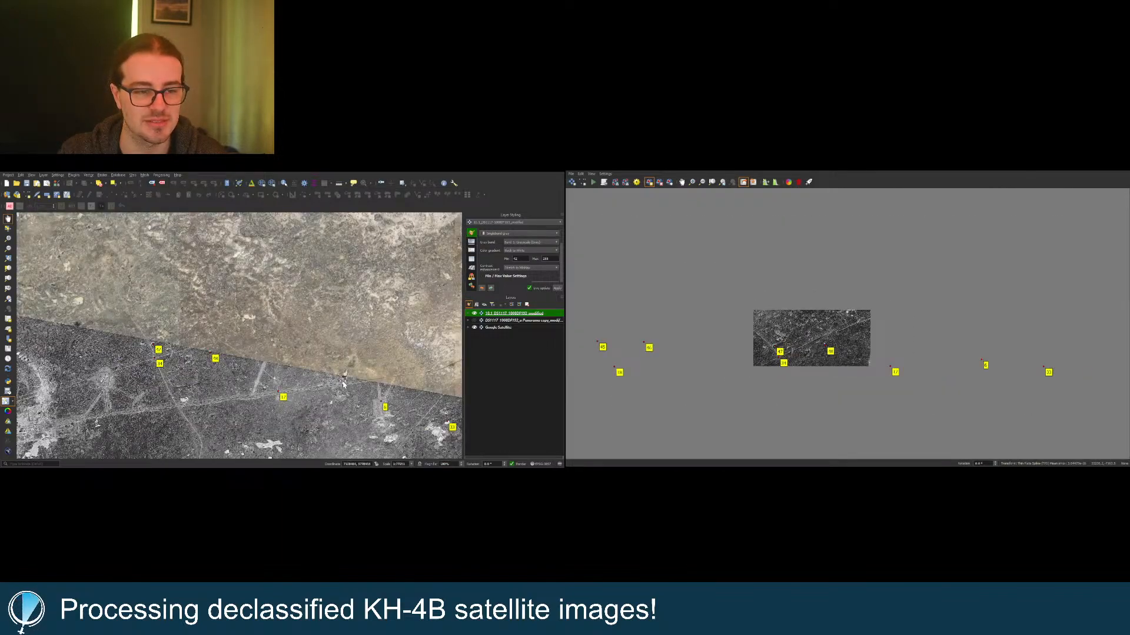
# Step: Add a ground control point on the small bright blob south of the pale fan-shaped patch and match it on the reference strip
pyautogui.scroll(5, 343, 384)
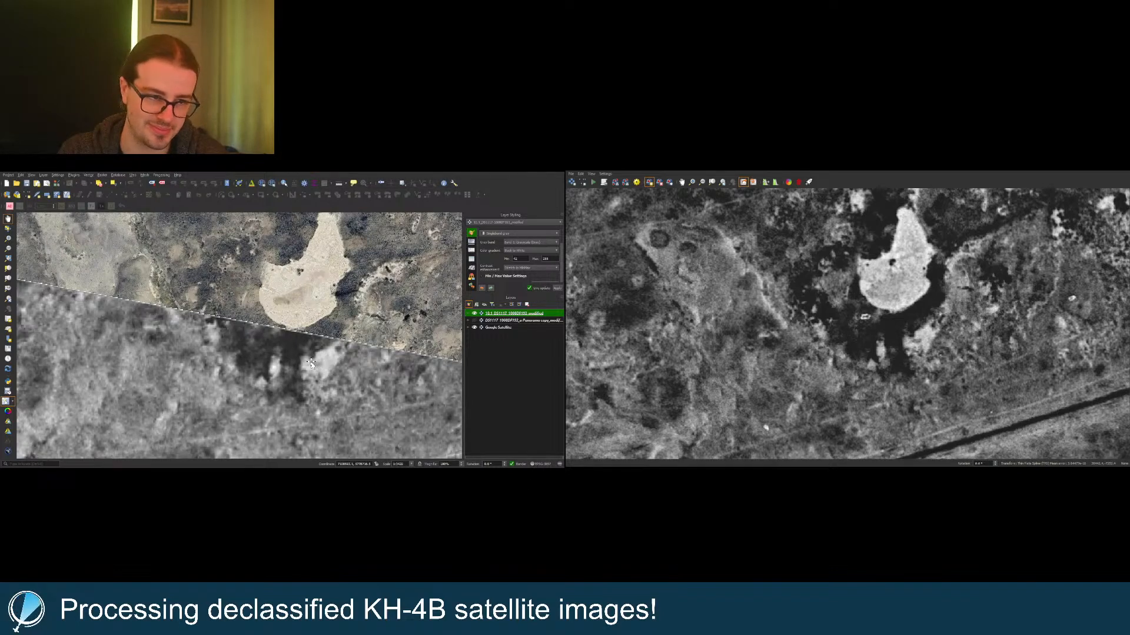
pyautogui.moveTo(312, 365); pyautogui.dragTo(241, 340)
pyautogui.click(847, 334)
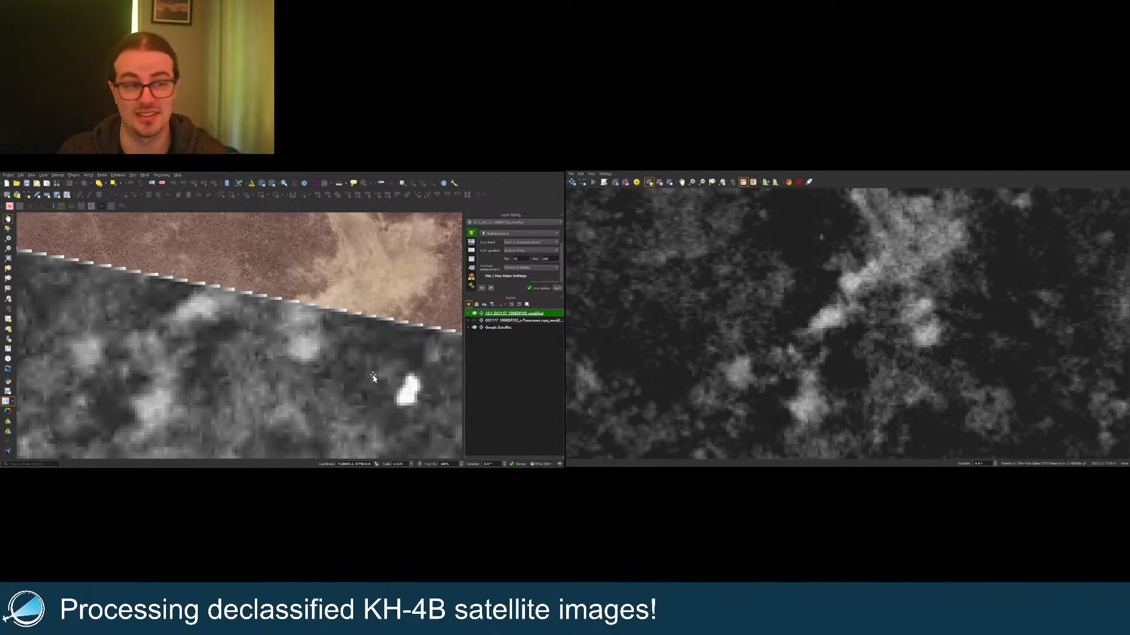
pyautogui.moveTo(307, 332); pyautogui.dragTo(238, 336)
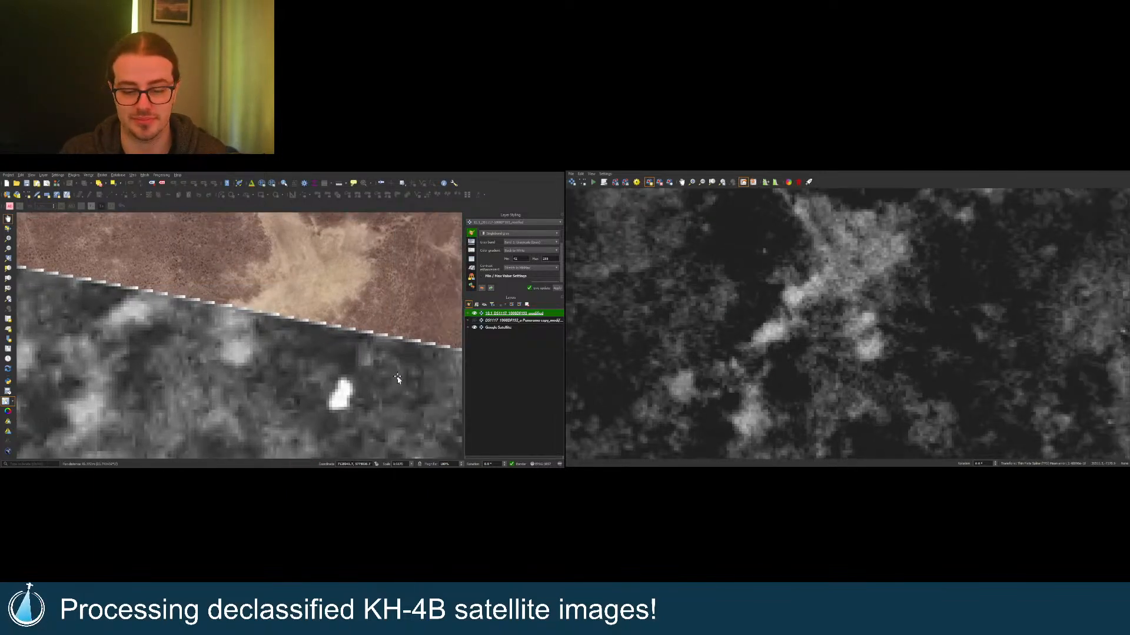
pyautogui.click(869, 339)
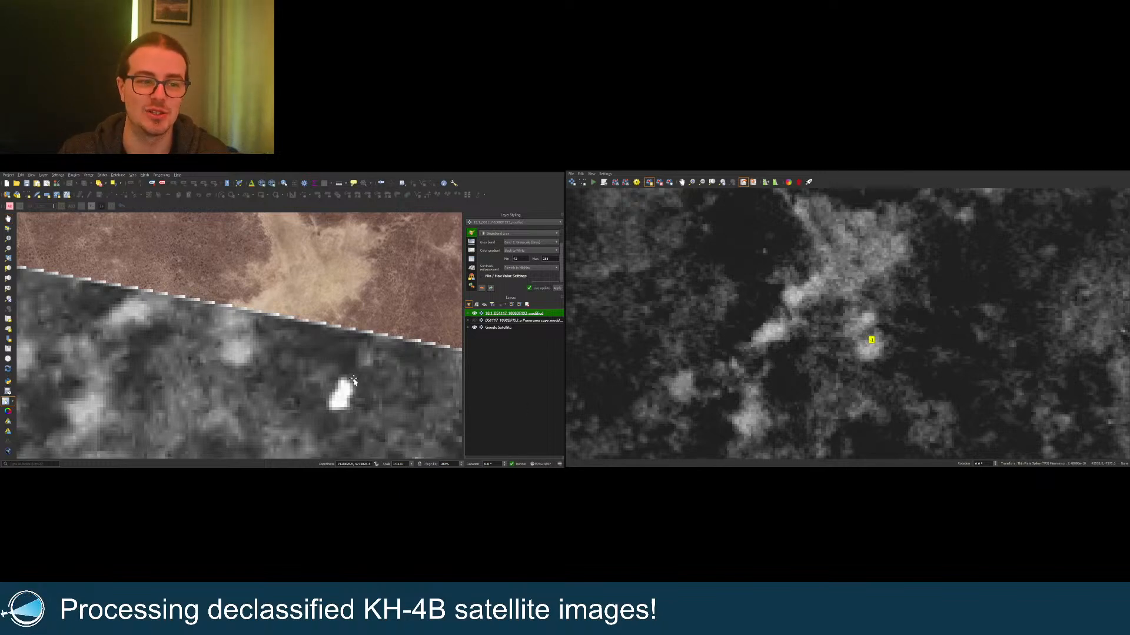
pyautogui.click(239, 337)
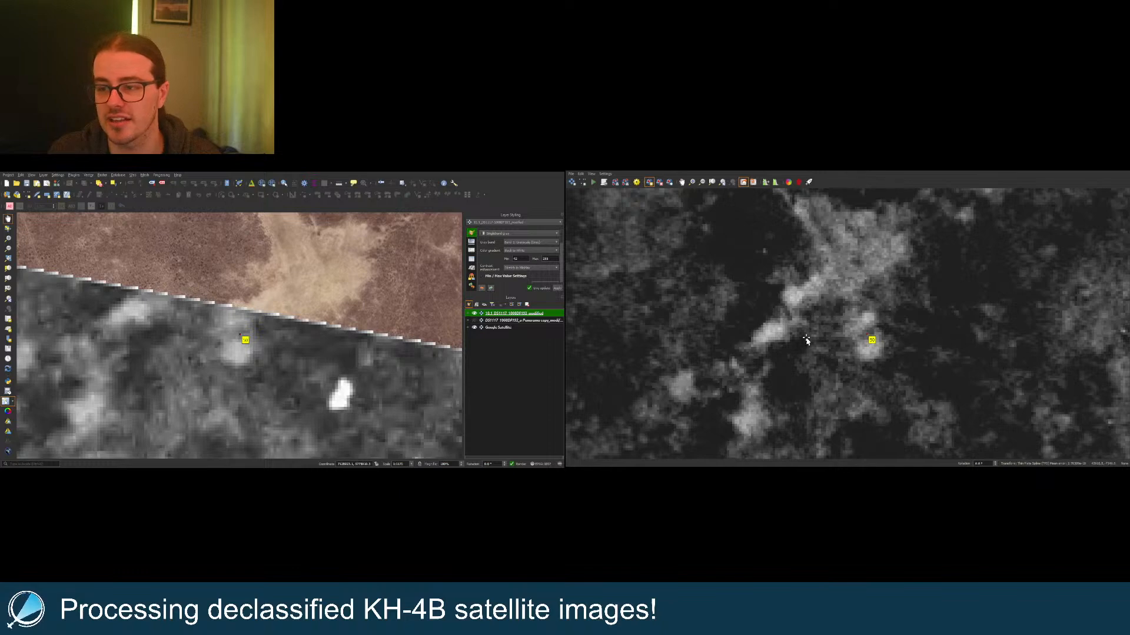
# Step: Examine the eastern end of the image strip and the reference strip's northeastern corner for control point coverage and further matching features
pyautogui.scroll(-5, 796, 351)
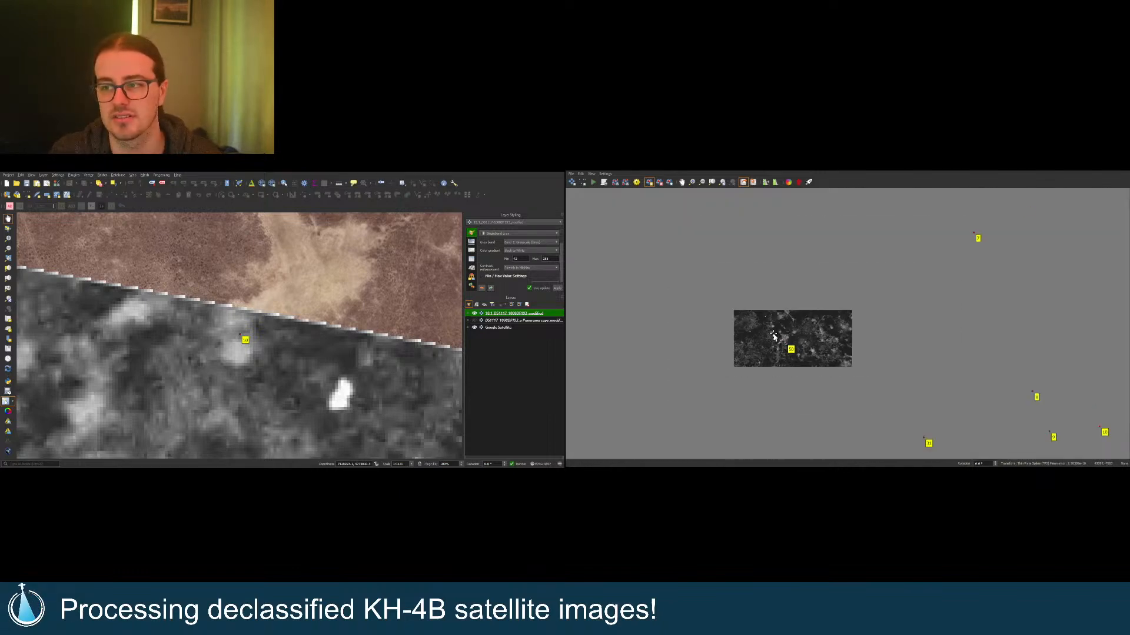
pyautogui.scroll(5, 774, 336)
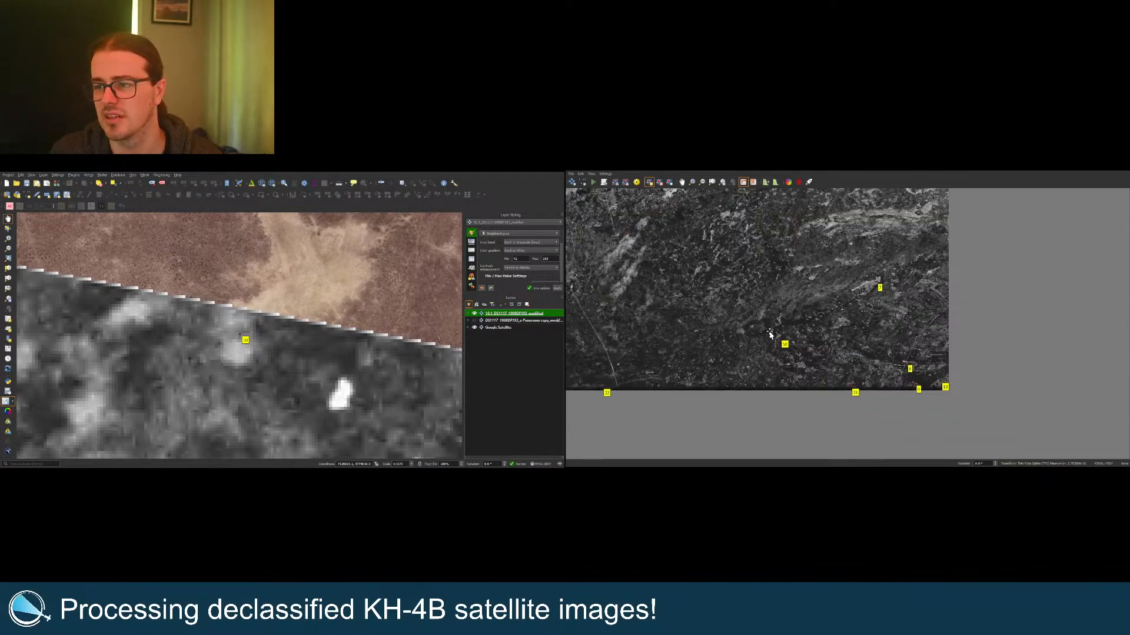
pyautogui.scroll(4, 925, 226)
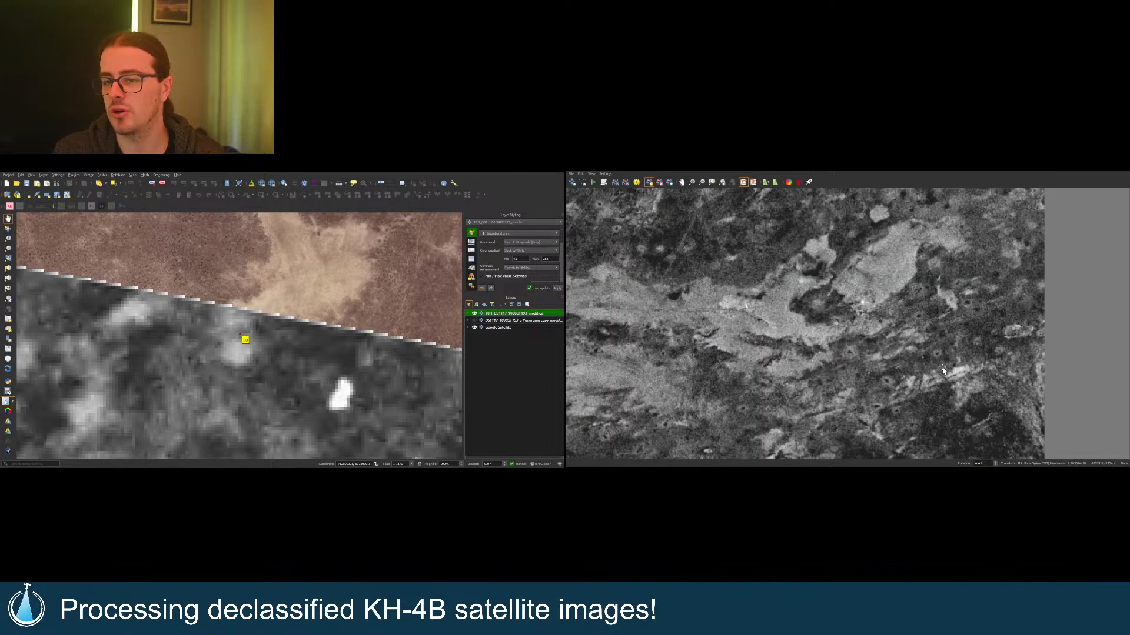
pyautogui.scroll(-2, 940, 360)
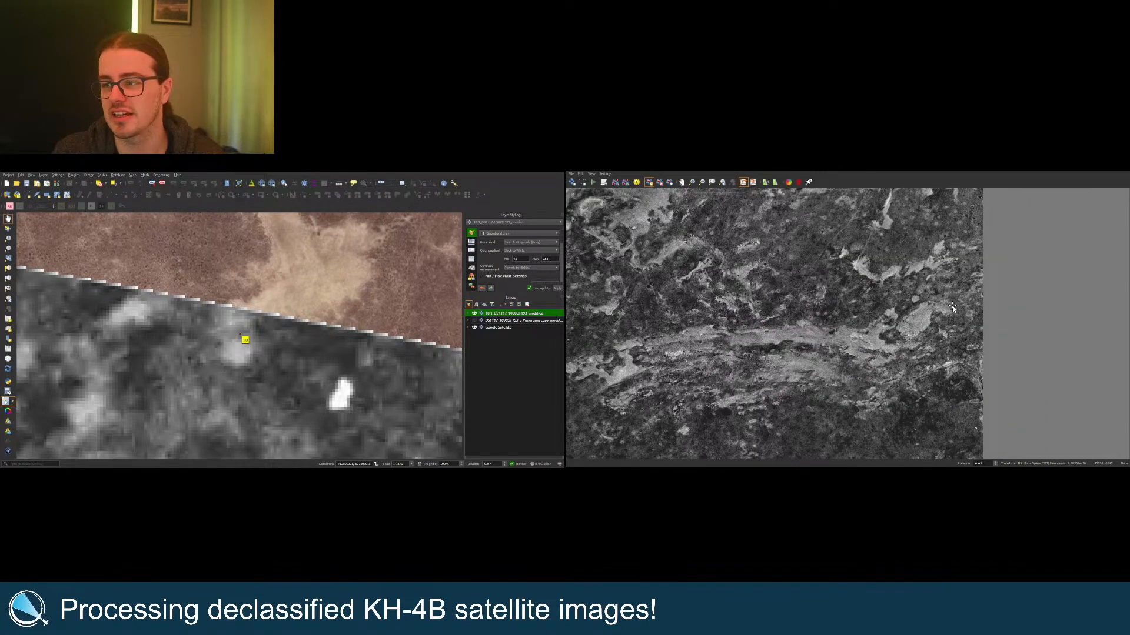
pyautogui.scroll(-3, 952, 309)
pyautogui.scroll(-5, 336, 318)
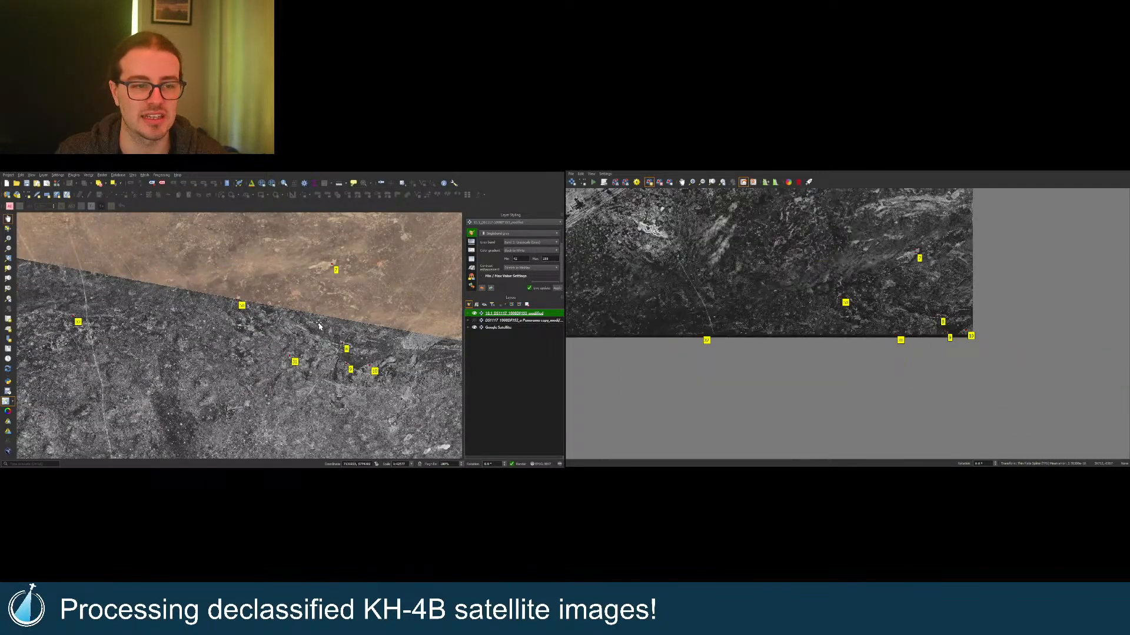
pyautogui.scroll(-1, 236, 316)
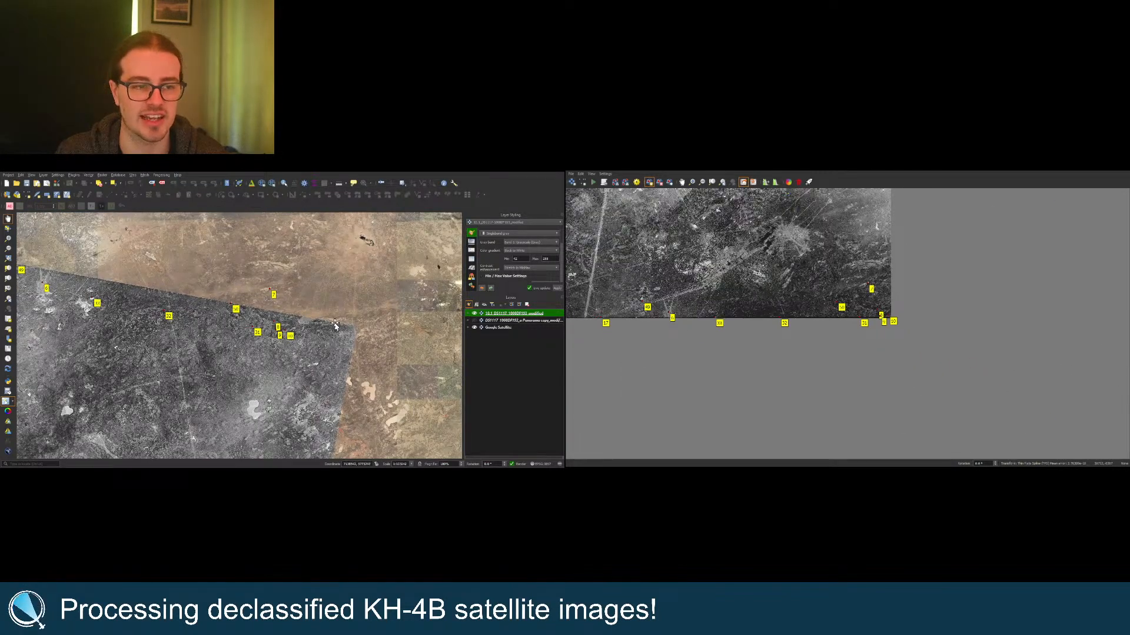
# Step: Add a ground control point on the small dark spot near the northeastern corner and match it on the reference strip
pyautogui.scroll(2, 337, 325)
pyautogui.scroll(2, 191, 311)
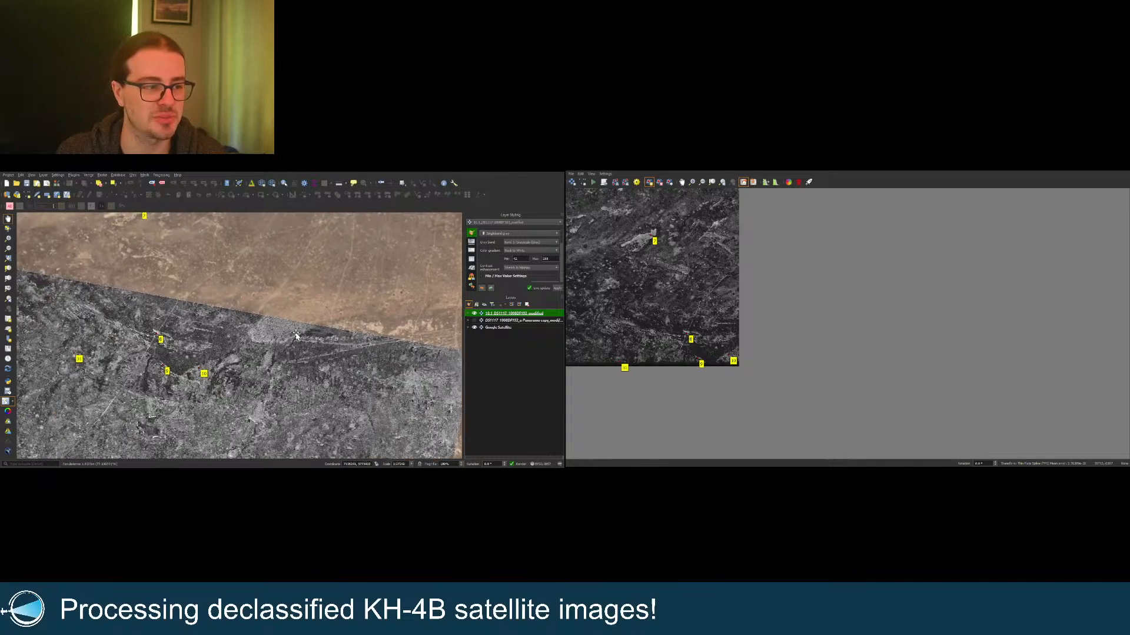
pyautogui.scroll(2, 206, 316)
pyautogui.scroll(2, 228, 322)
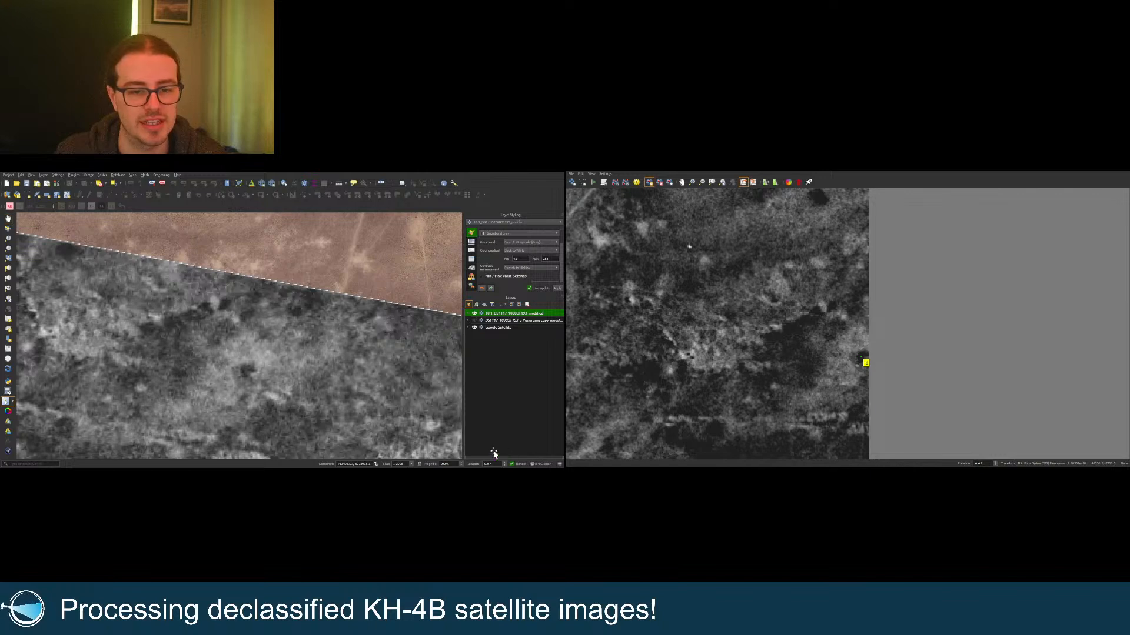
pyautogui.click(249, 375)
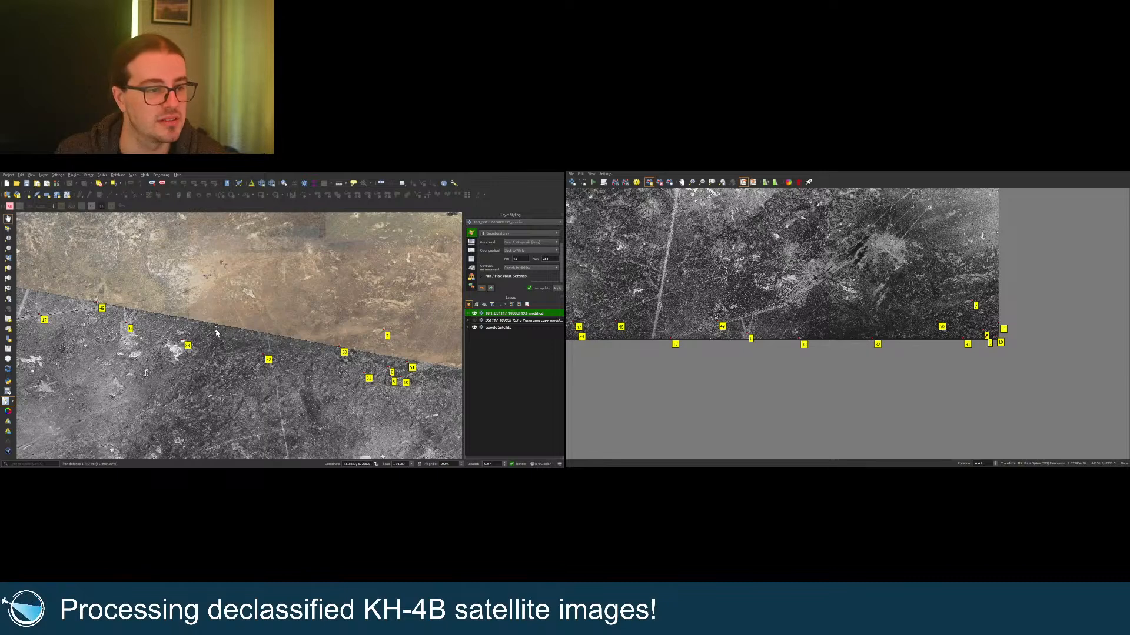
# Step: Add a ground control point on the bright spot along the diagonal track northeast of the Y-junction and match it on the reference strip
pyautogui.scroll(10, 216, 333)
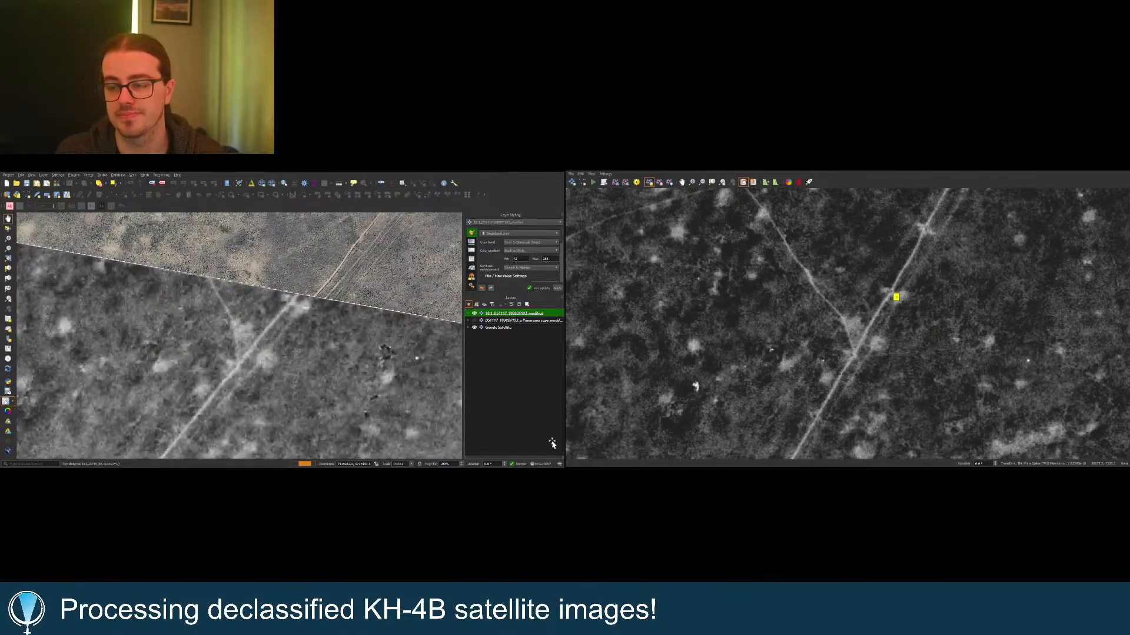
pyautogui.click(290, 302)
pyautogui.scroll(-6, 374, 376)
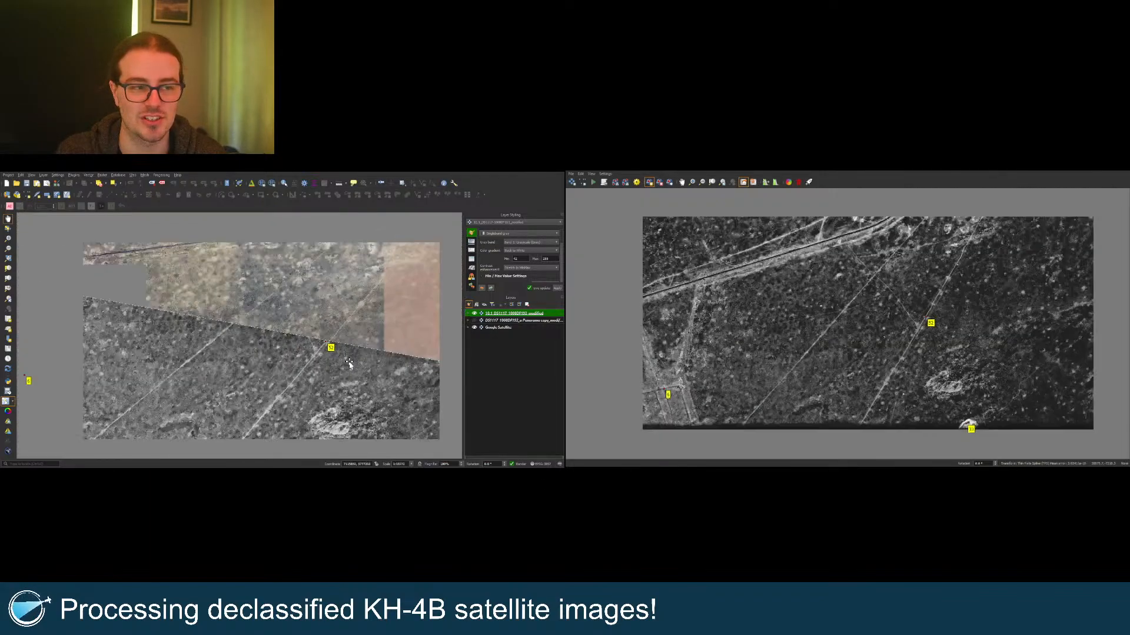
# Step: Add a ground control point on the small dark spot southeast of the club-shaped white patch and match it on the reference strip
pyautogui.scroll(5, 375, 377)
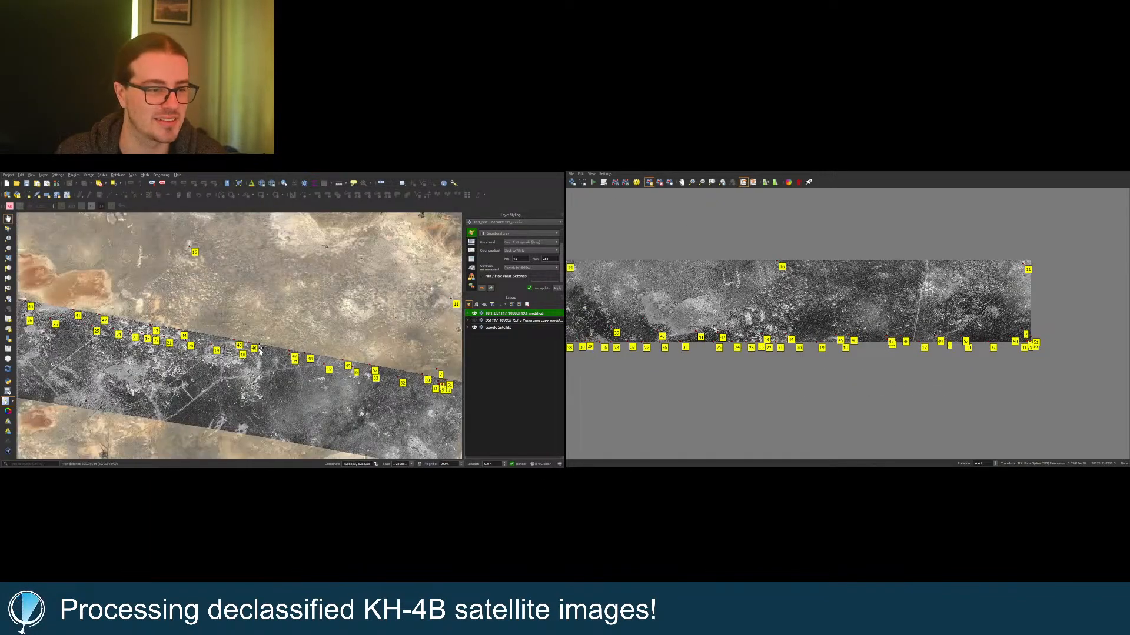
pyautogui.scroll(5, 214, 335)
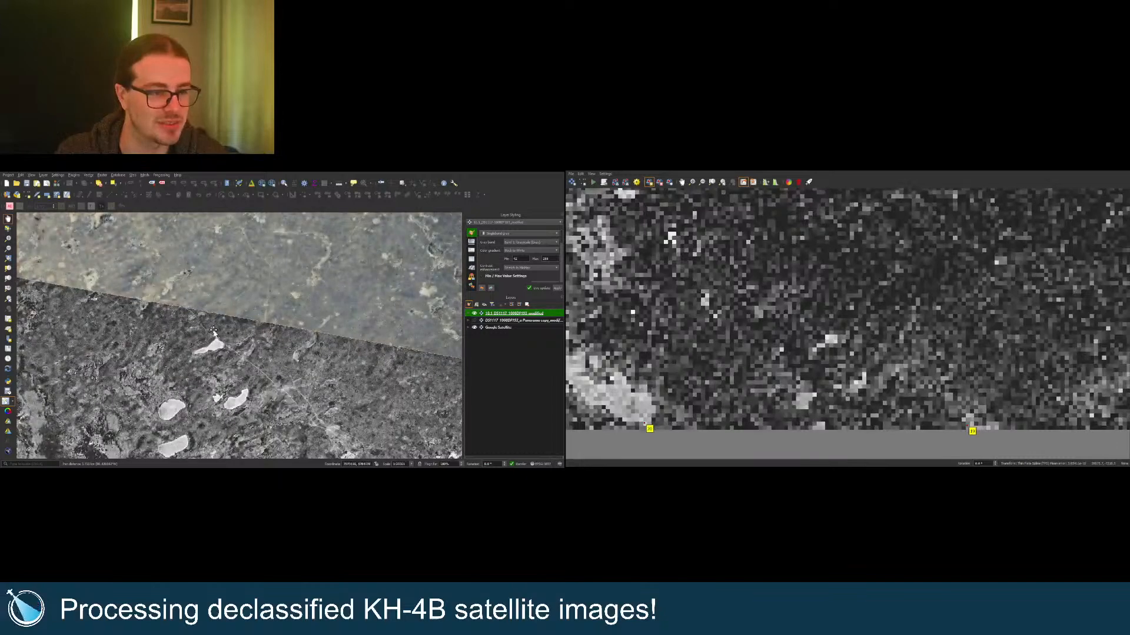
pyautogui.moveTo(218, 385); pyautogui.dragTo(194, 321)
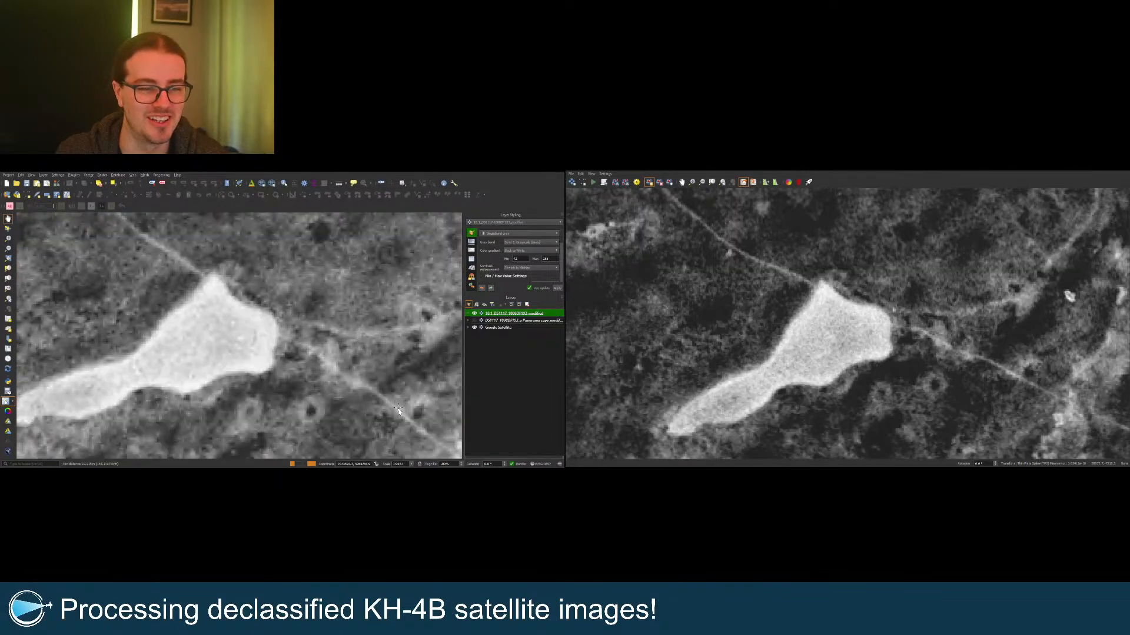
pyautogui.click(935, 388)
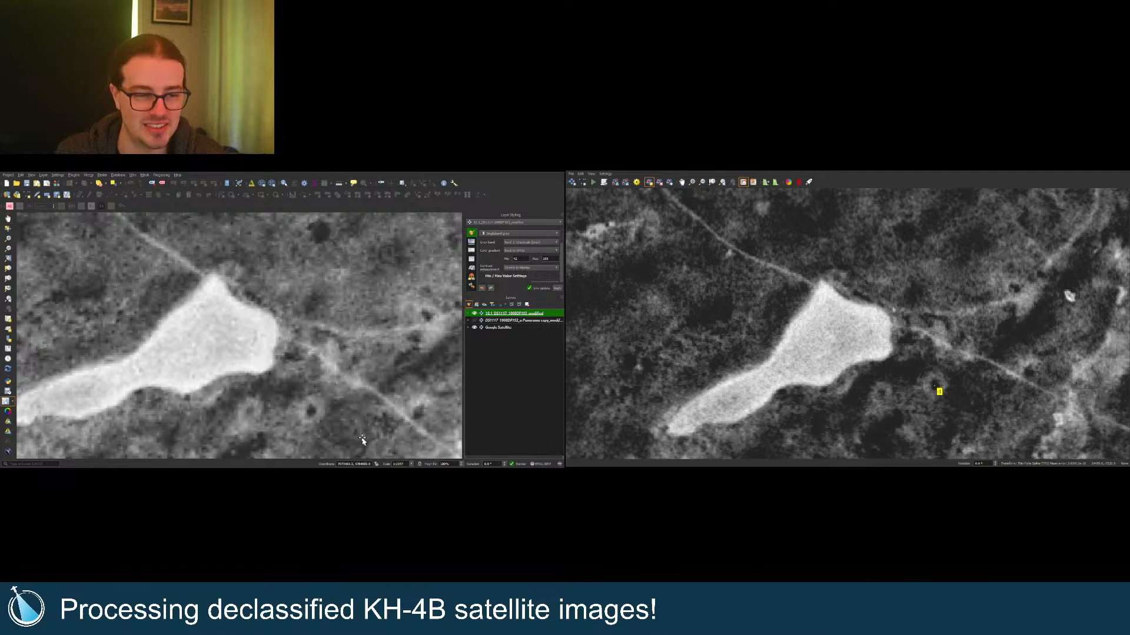
pyautogui.click(311, 412)
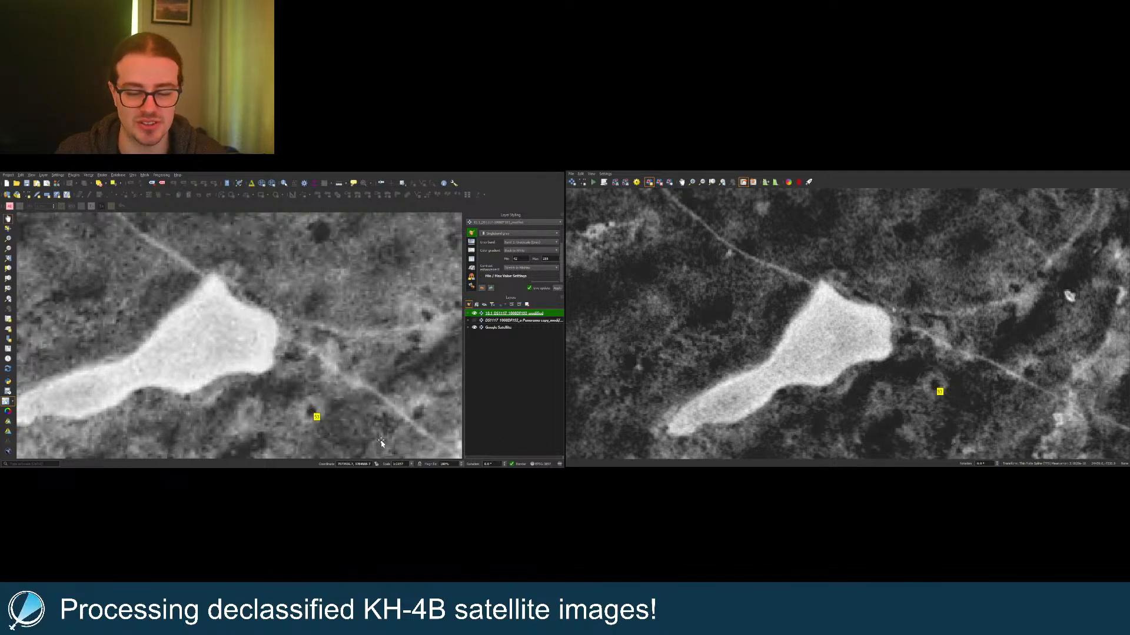
# Step: Add a ground control point at the western notch of the bright patch ringed by dark vegetation and match it on the reference strip
pyautogui.scroll(-5, 379, 441)
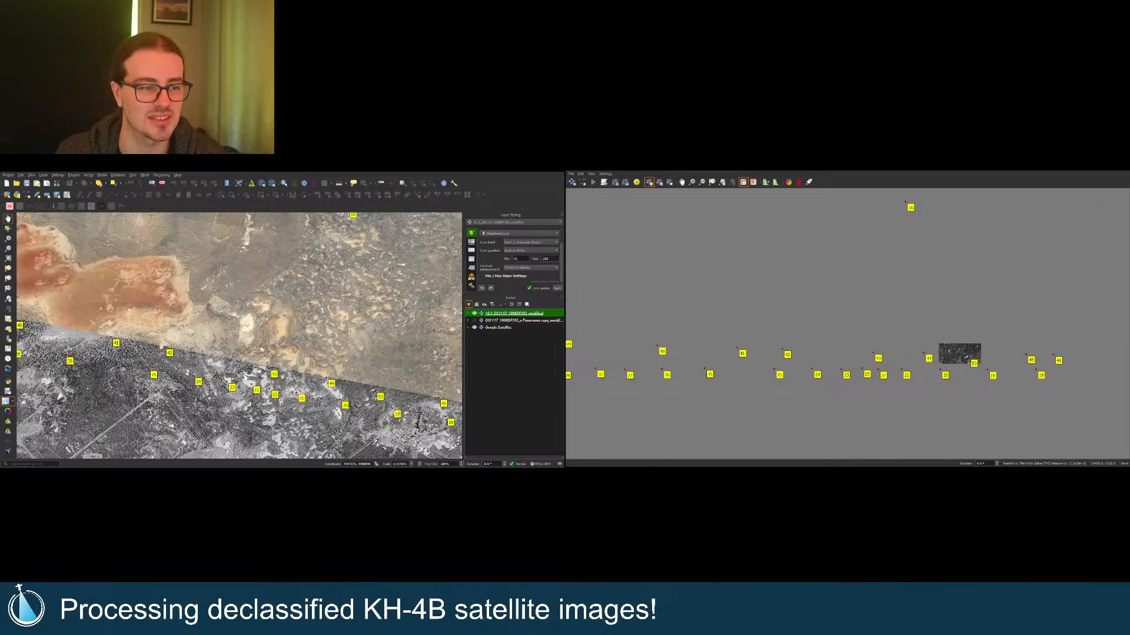
pyautogui.scroll(6, 247, 335)
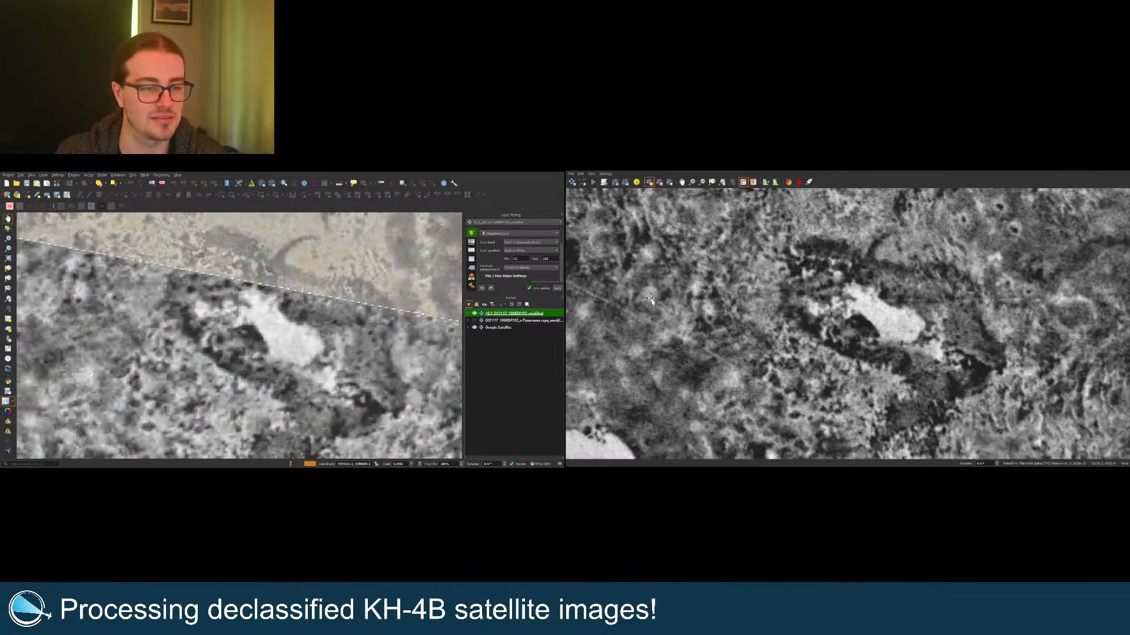
pyautogui.click(854, 315)
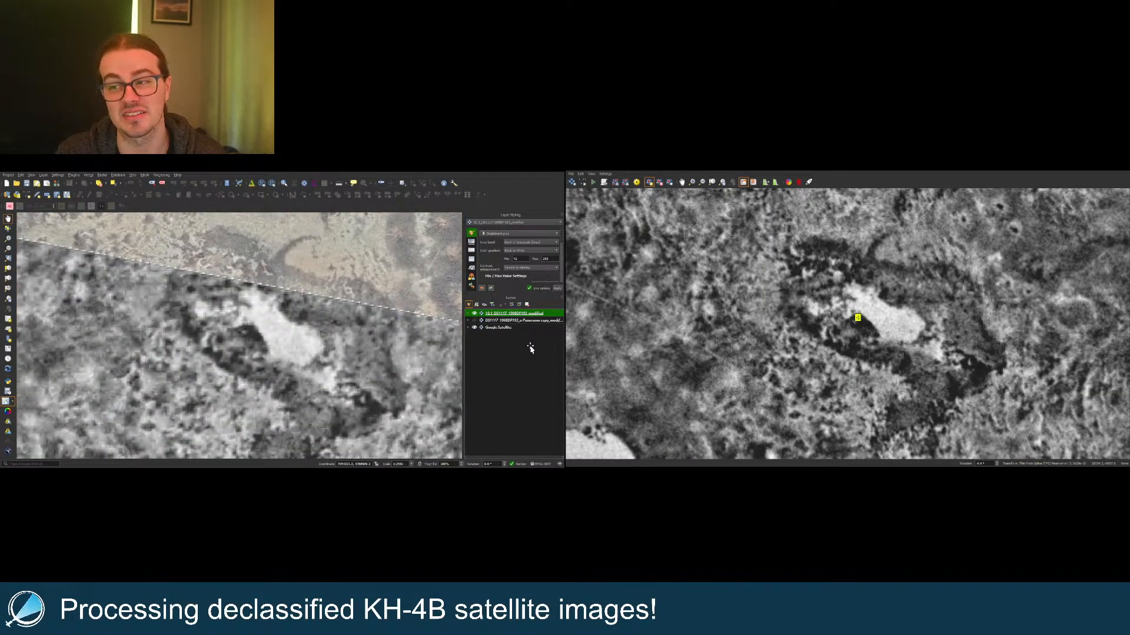
pyautogui.click(252, 327)
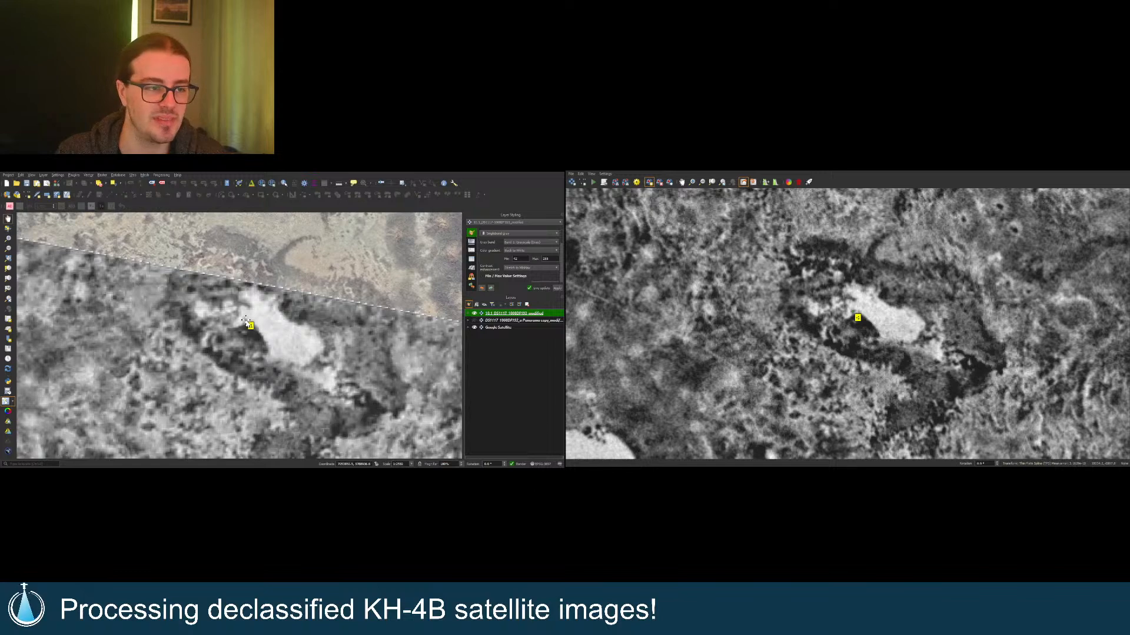
# Step: Add a ground control point at the dark spots on the eastern edge of the arch-shaped bright patch and match it on the reference strip
pyautogui.scroll(-6, 388, 374)
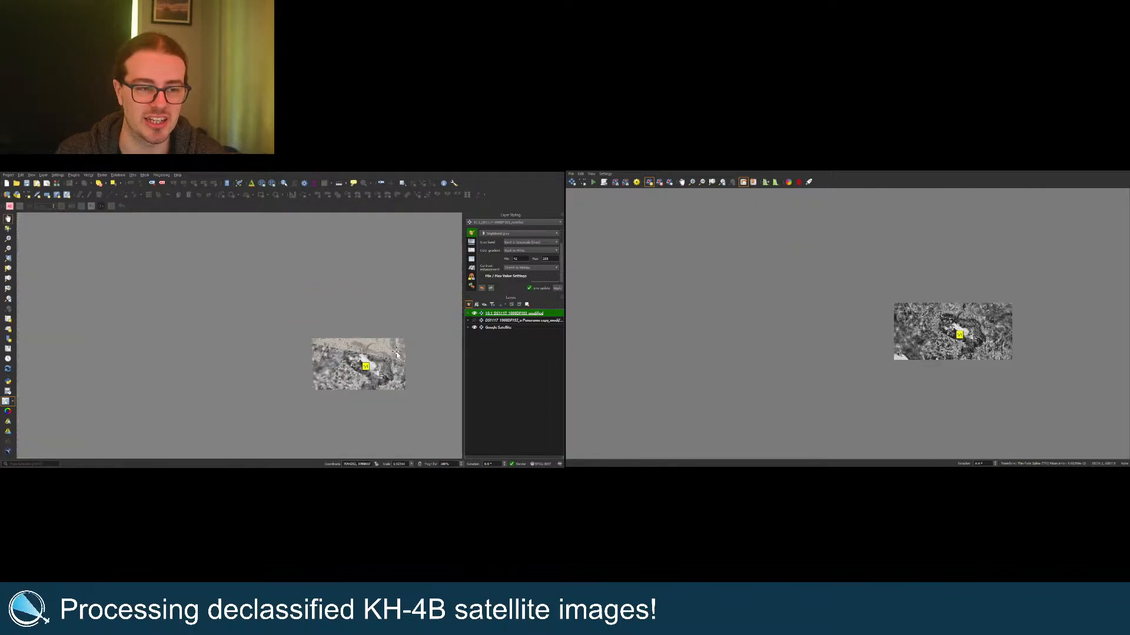
pyautogui.moveTo(313, 331); pyautogui.dragTo(353, 354)
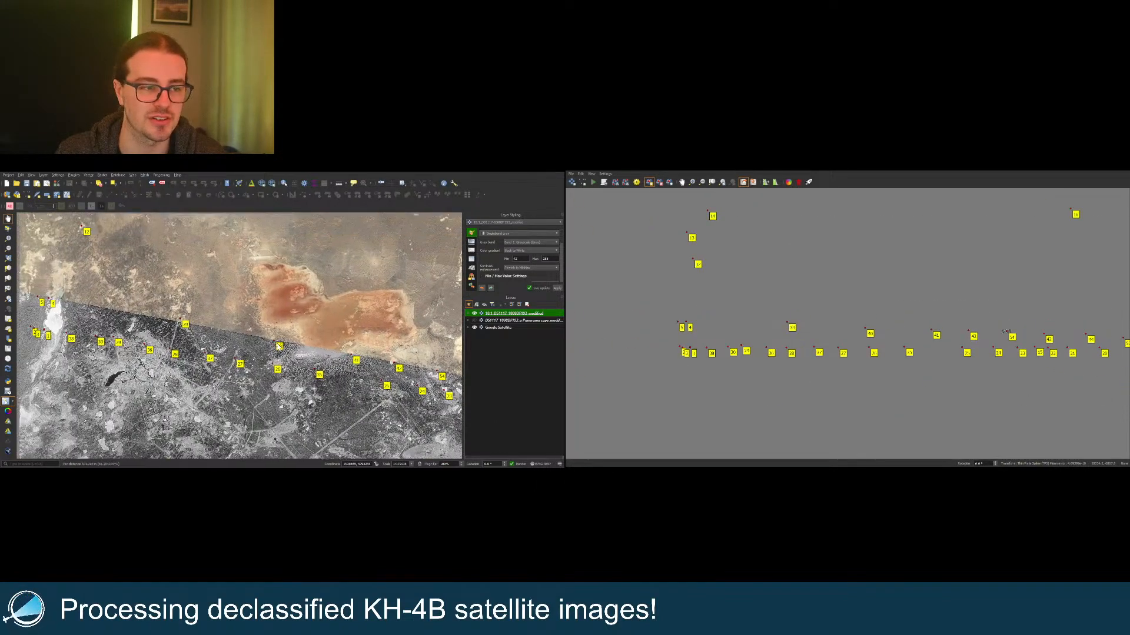
pyautogui.moveTo(242, 344); pyautogui.dragTo(288, 355)
pyautogui.scroll(6, 144, 323)
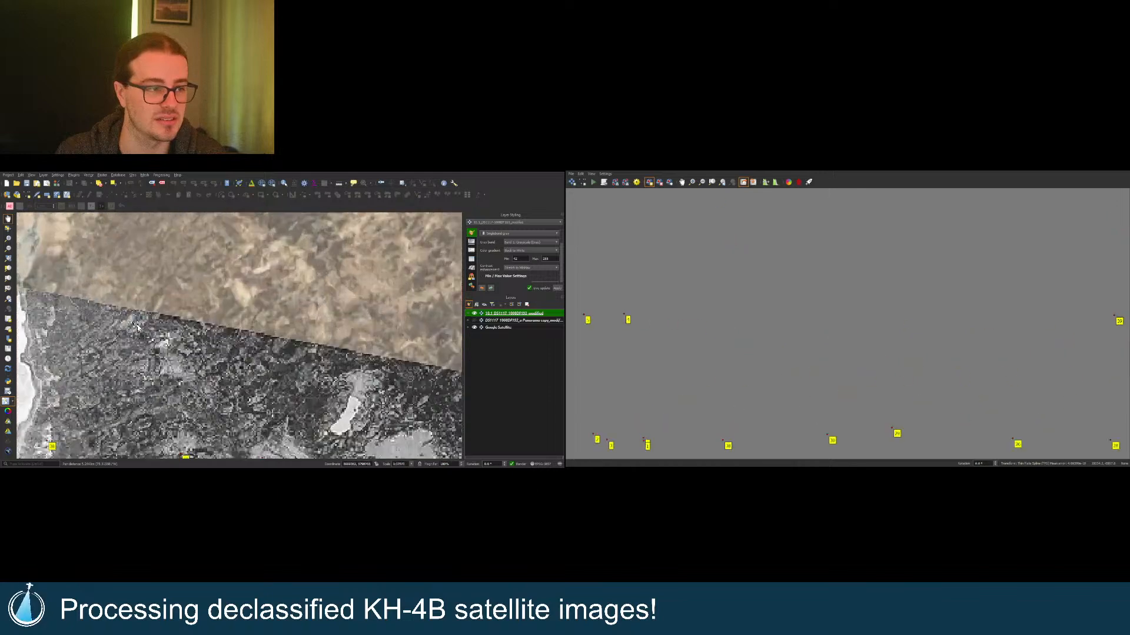
pyautogui.scroll(1, 196, 386)
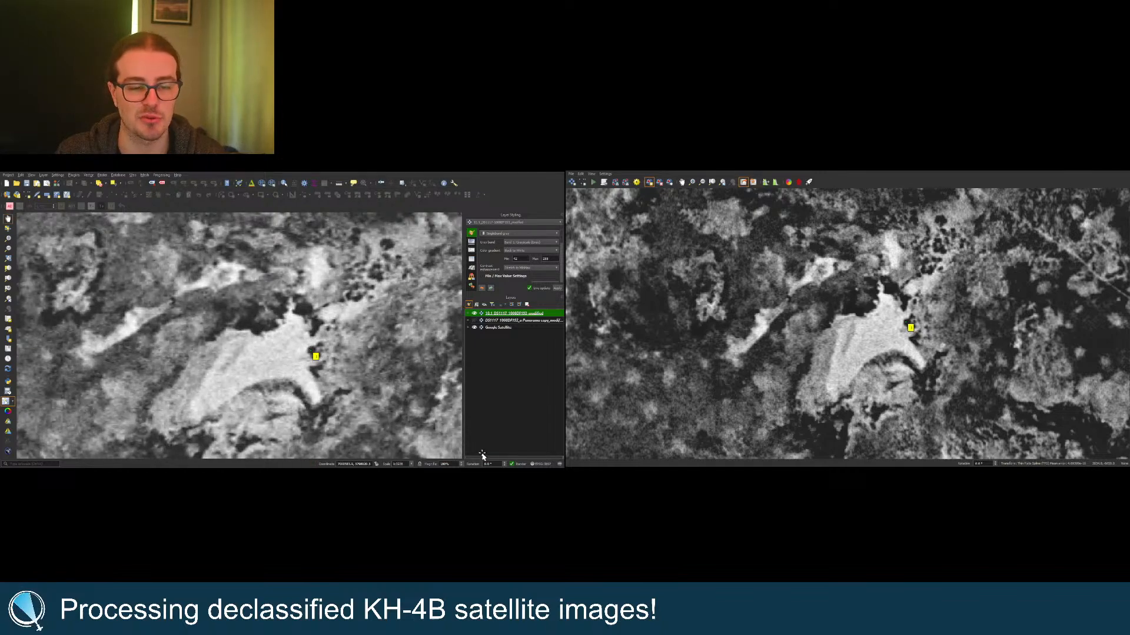
pyautogui.scroll(-4, 259, 344)
pyautogui.scroll(-2, 233, 328)
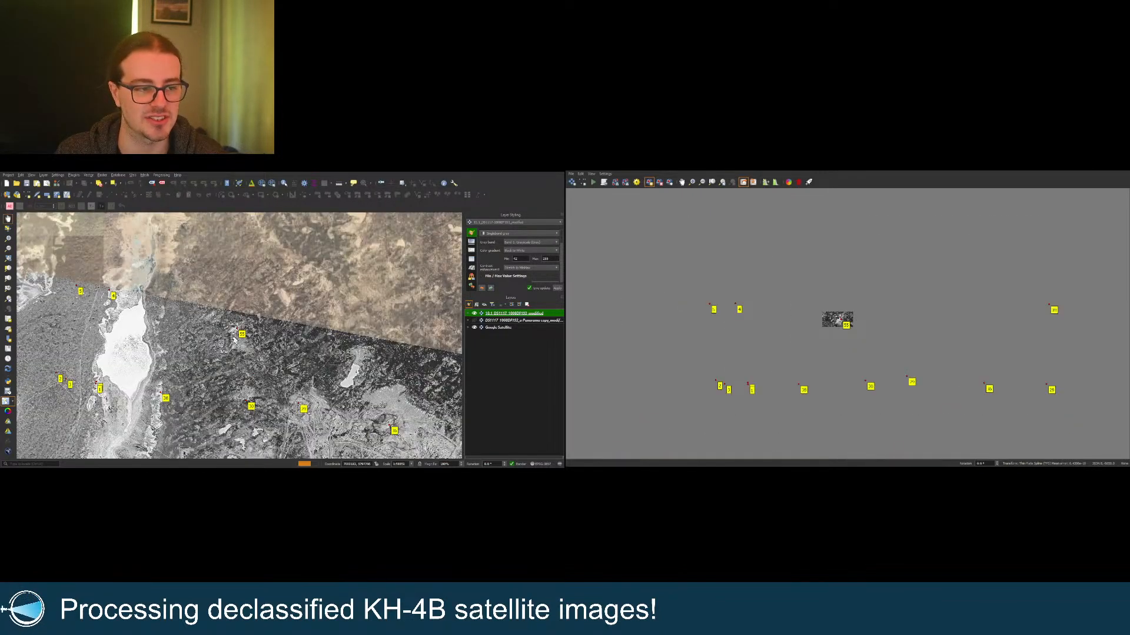
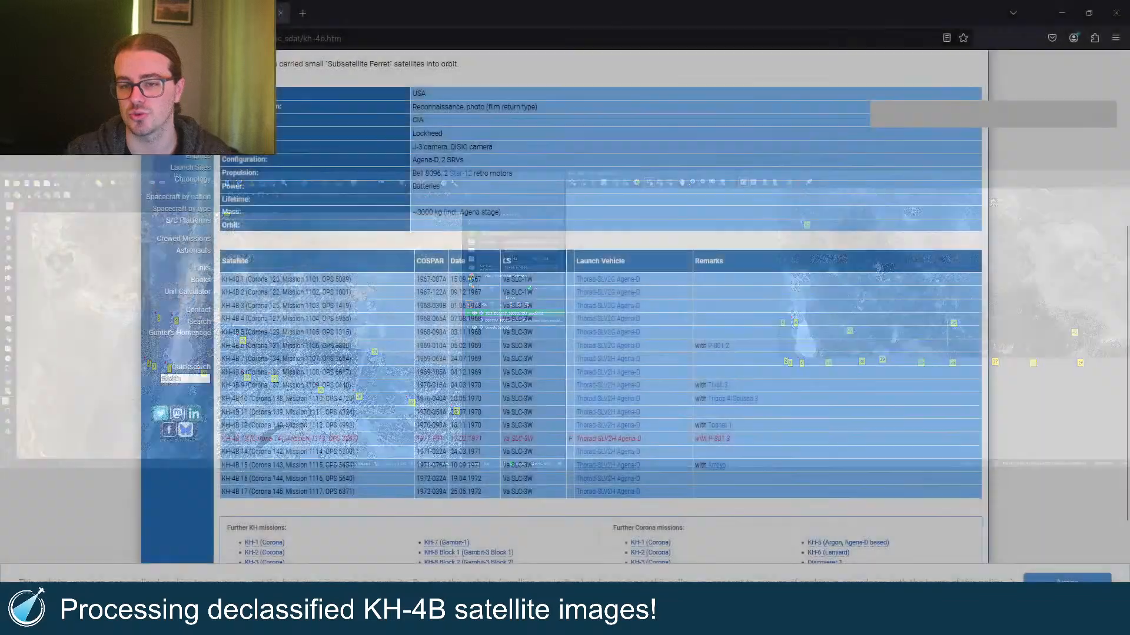
# Step: Switch to the web browser and review the KH-4B Corona page's description and its table of satellite missions and launch dates
pyautogui.scroll(5, 412, 265)
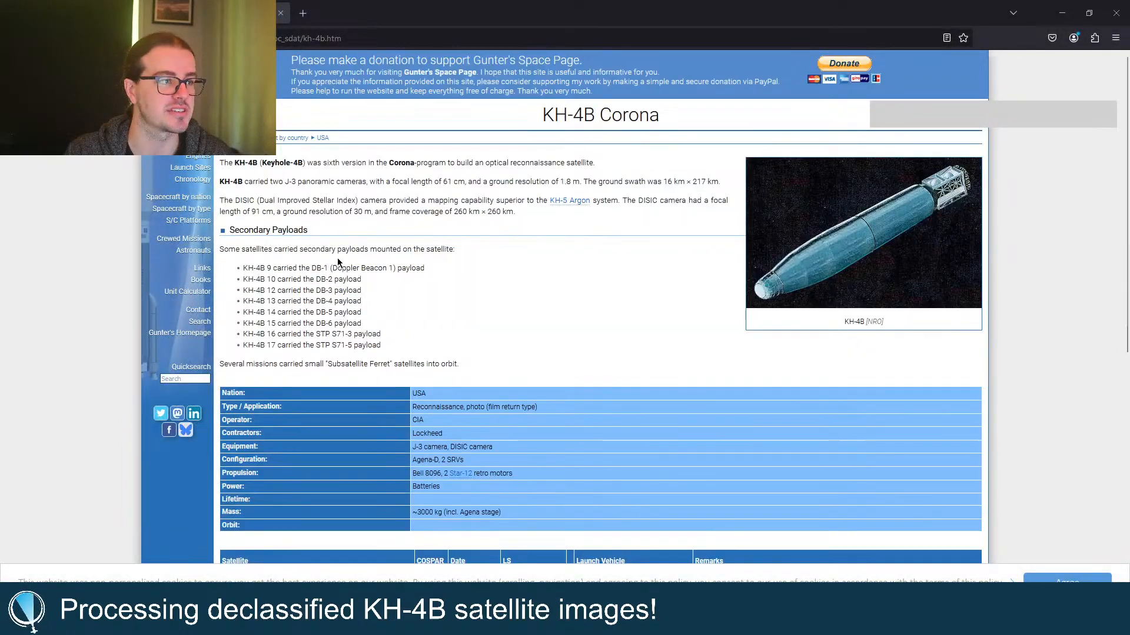
pyautogui.scroll(-5, 340, 264)
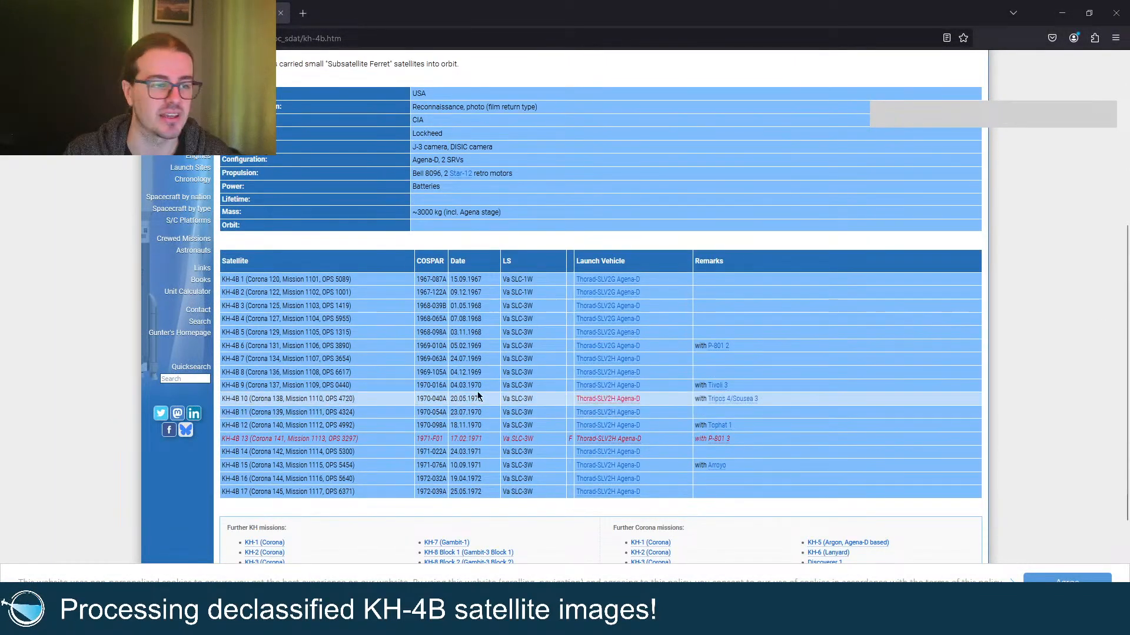
pyautogui.moveTo(245, 279); pyautogui.dragTo(401, 512)
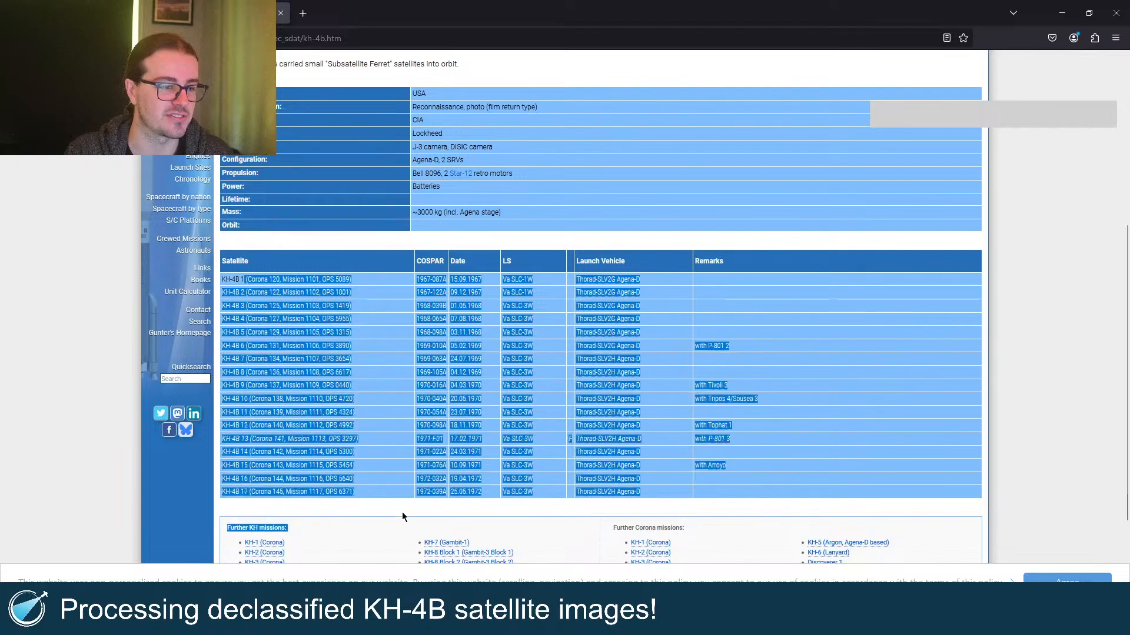
pyautogui.click(394, 493)
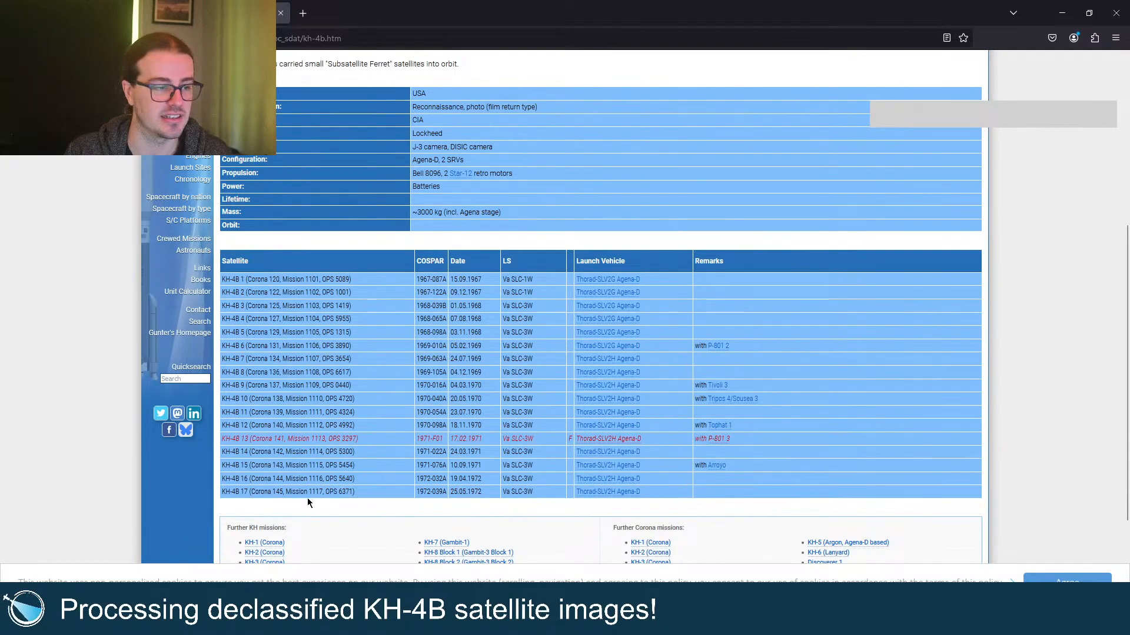
# Step: Highlight the last KH-4B mission, open the KH-9 (Hexagon) page, and examine its list of launched satellites
pyautogui.moveTo(224, 491); pyautogui.dragTo(364, 497)
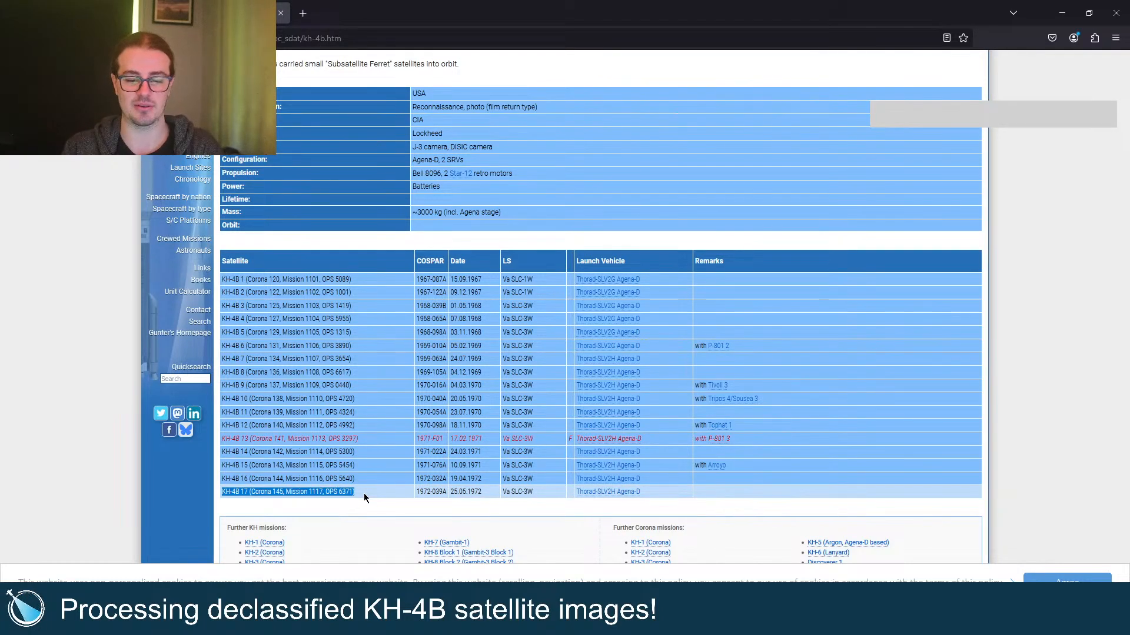
pyautogui.scroll(-3, 690, 515)
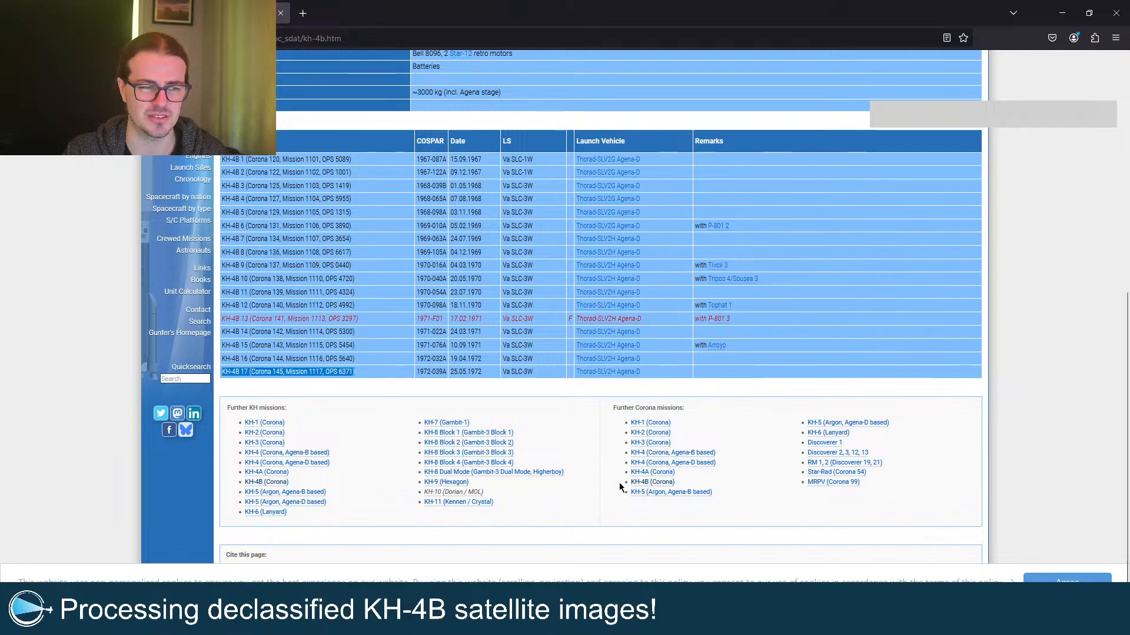
pyautogui.click(442, 482)
pyautogui.scroll(-10, 459, 462)
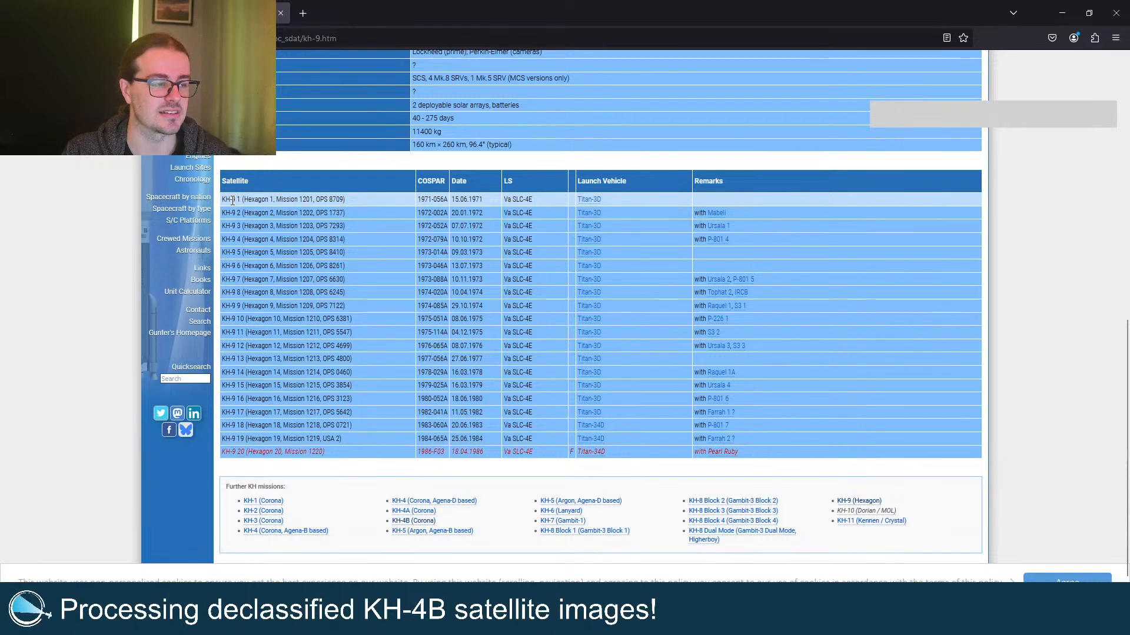
pyautogui.moveTo(233, 200); pyautogui.dragTo(330, 439)
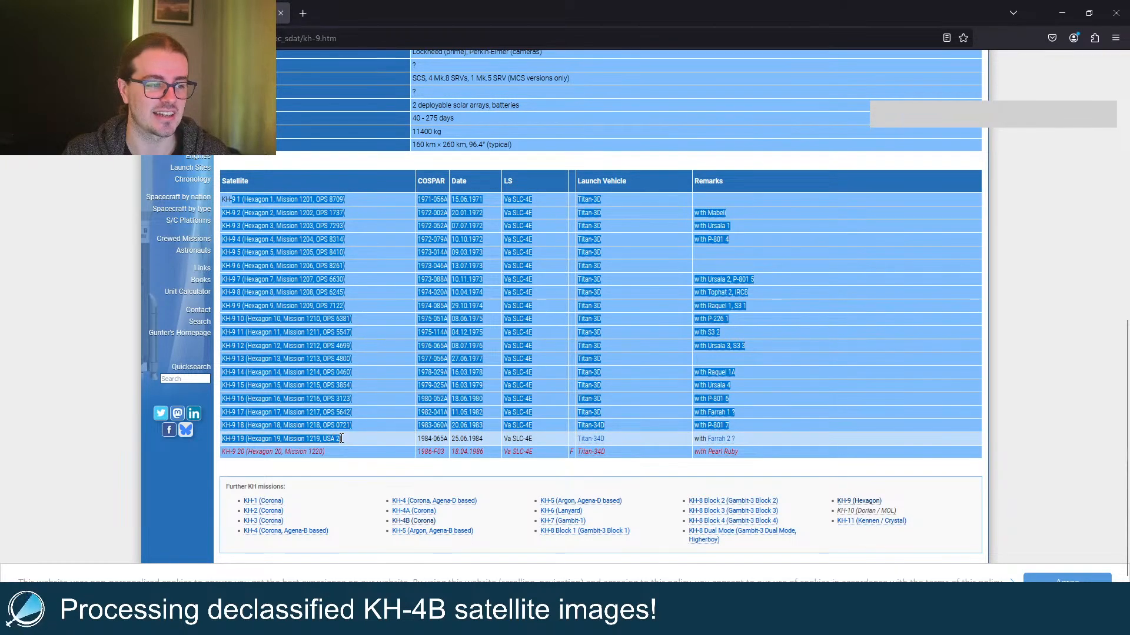
pyautogui.click(337, 452)
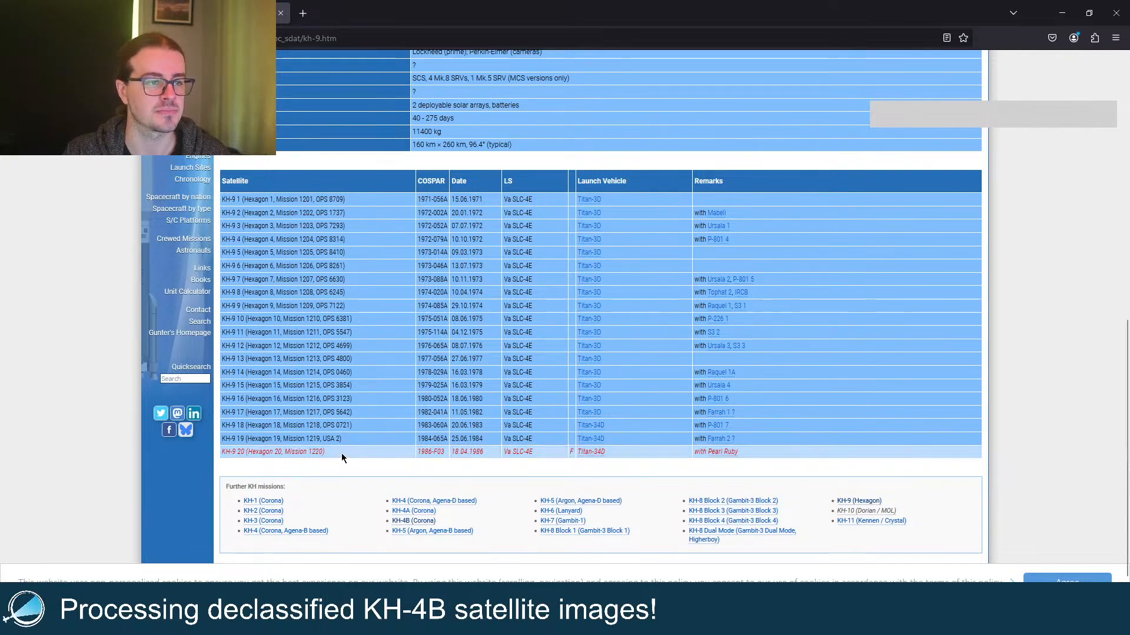
# Step: Examine the KH-9 Hexagon page's description, technical data and launch table, and return to the KH-4B page
pyautogui.scroll(1, 352, 455)
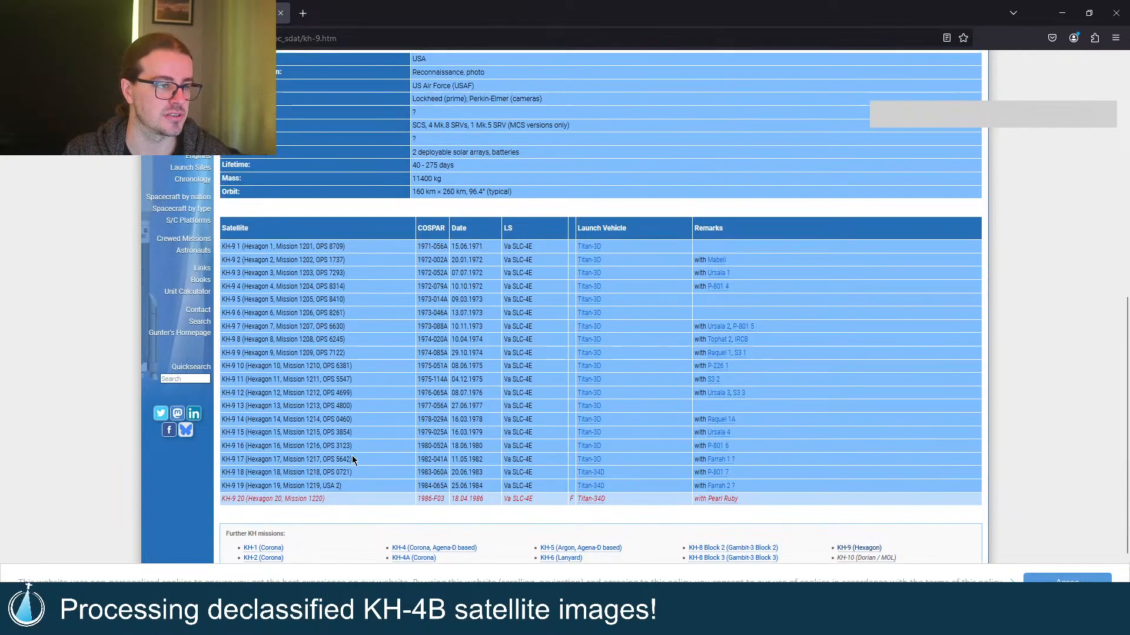
pyautogui.scroll(2, 363, 442)
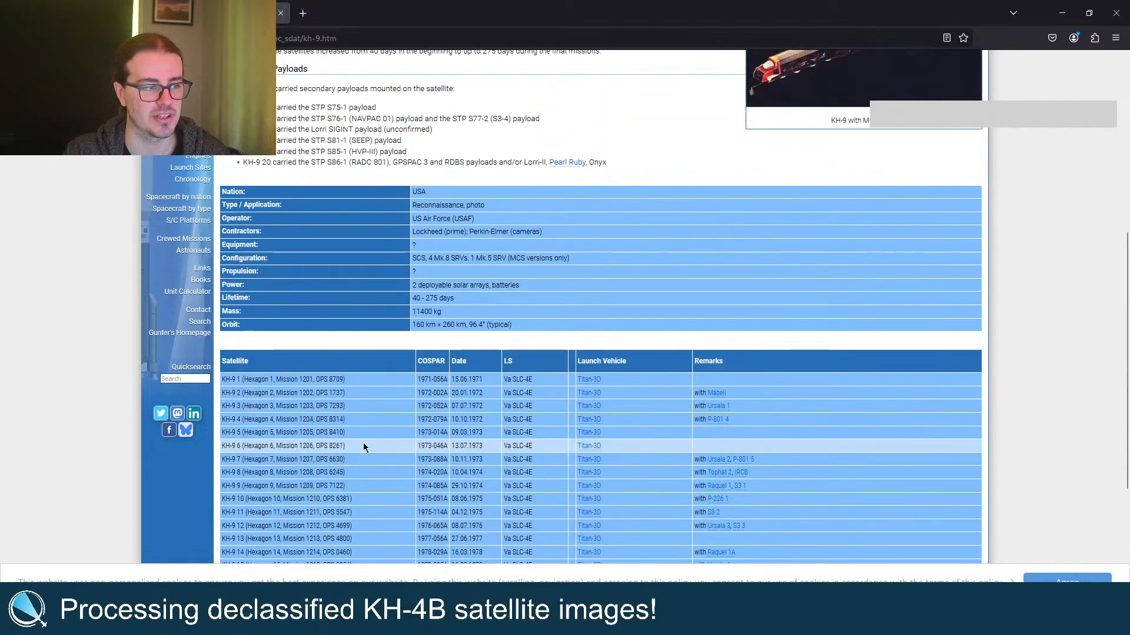
pyautogui.scroll(4, 363, 442)
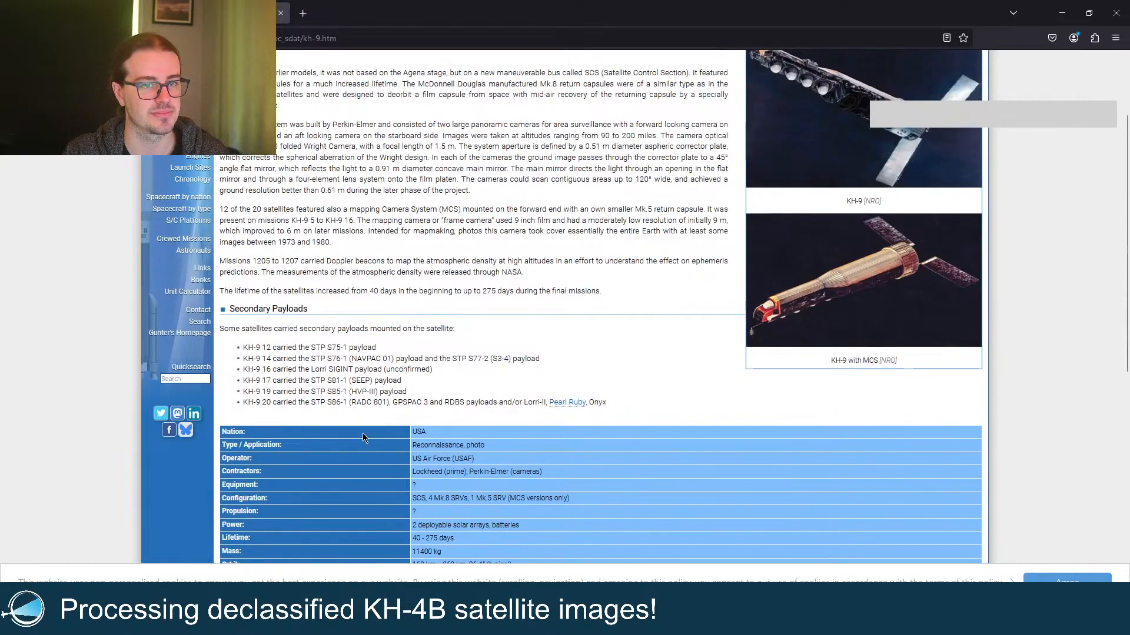
pyautogui.scroll(2, 363, 436)
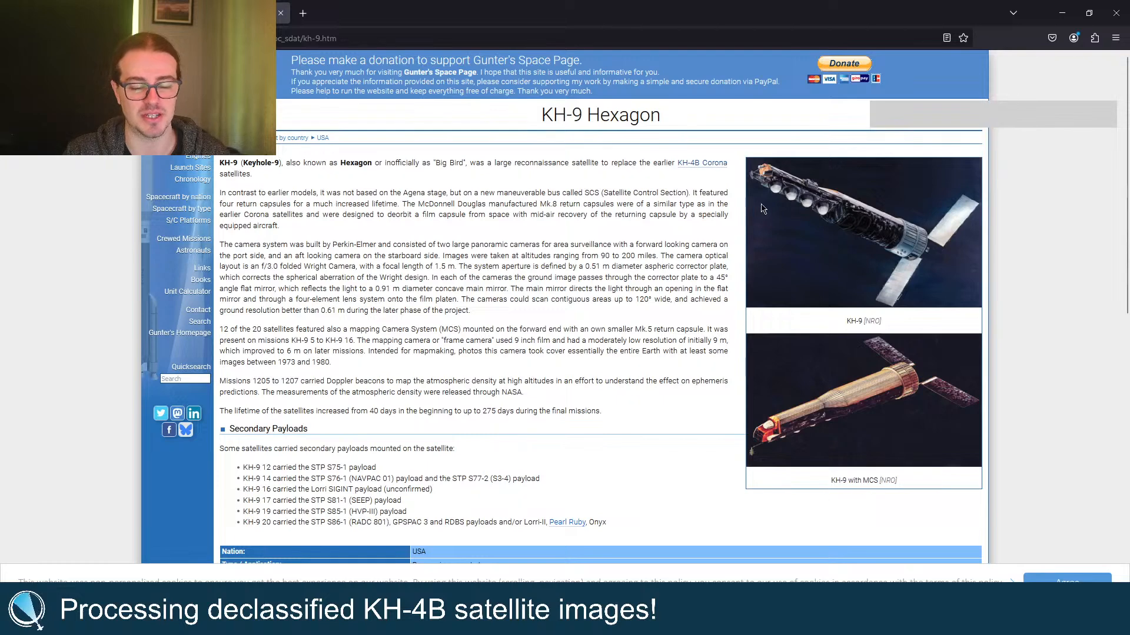
pyautogui.scroll(-8, 403, 353)
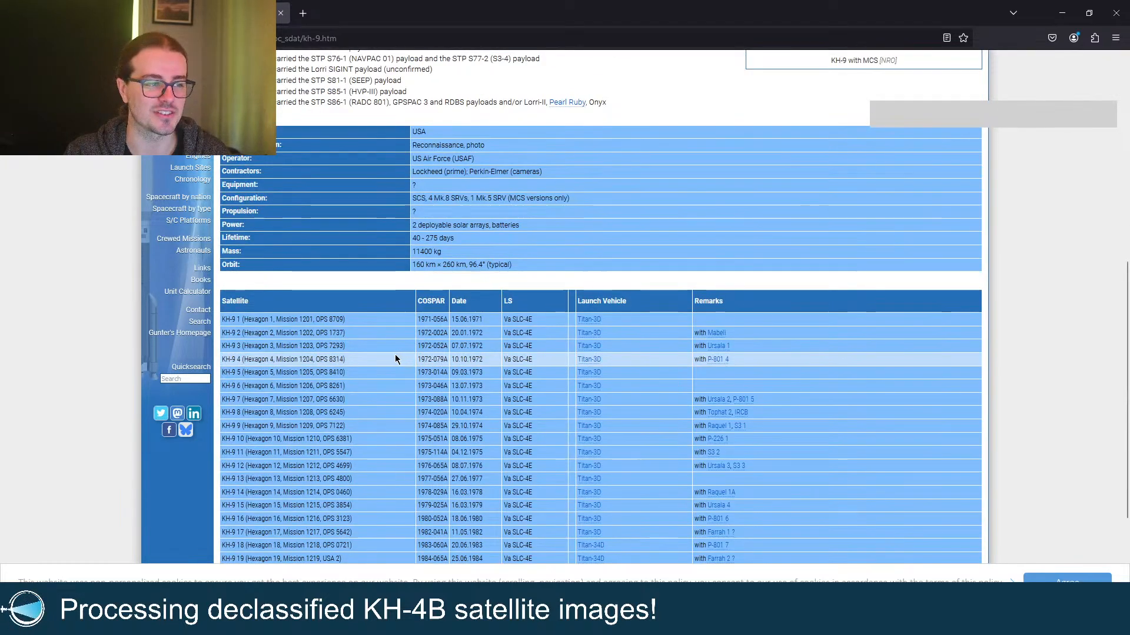
pyautogui.scroll(-3, 388, 359)
pyautogui.scroll(1, 382, 366)
pyautogui.scroll(2, 383, 369)
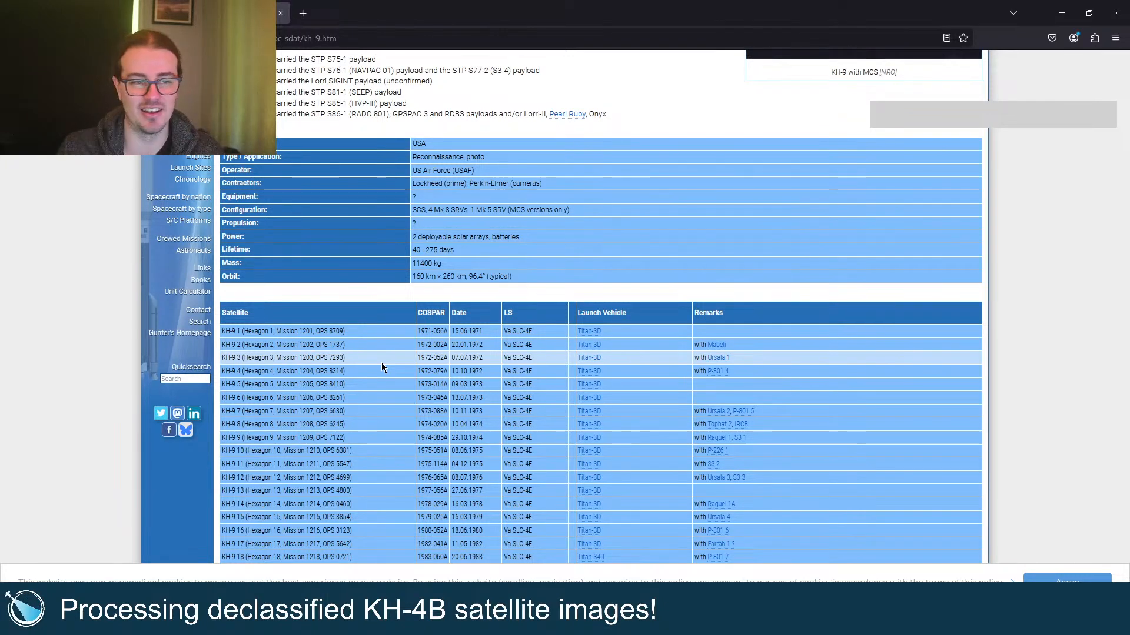
pyautogui.scroll(-3, 382, 369)
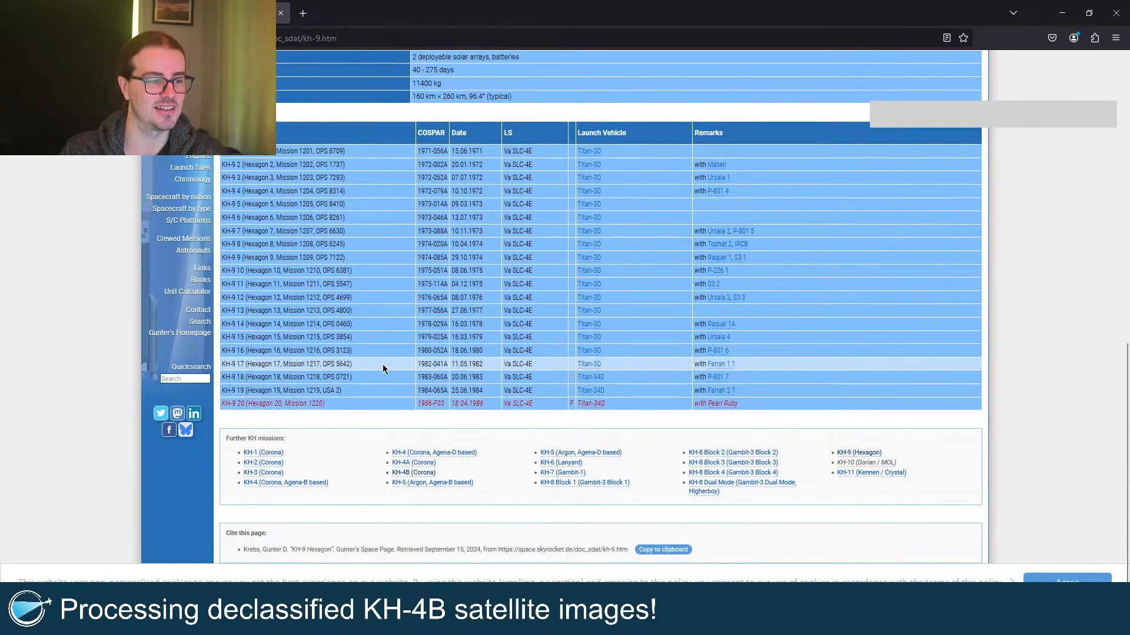
pyautogui.scroll(1, 385, 376)
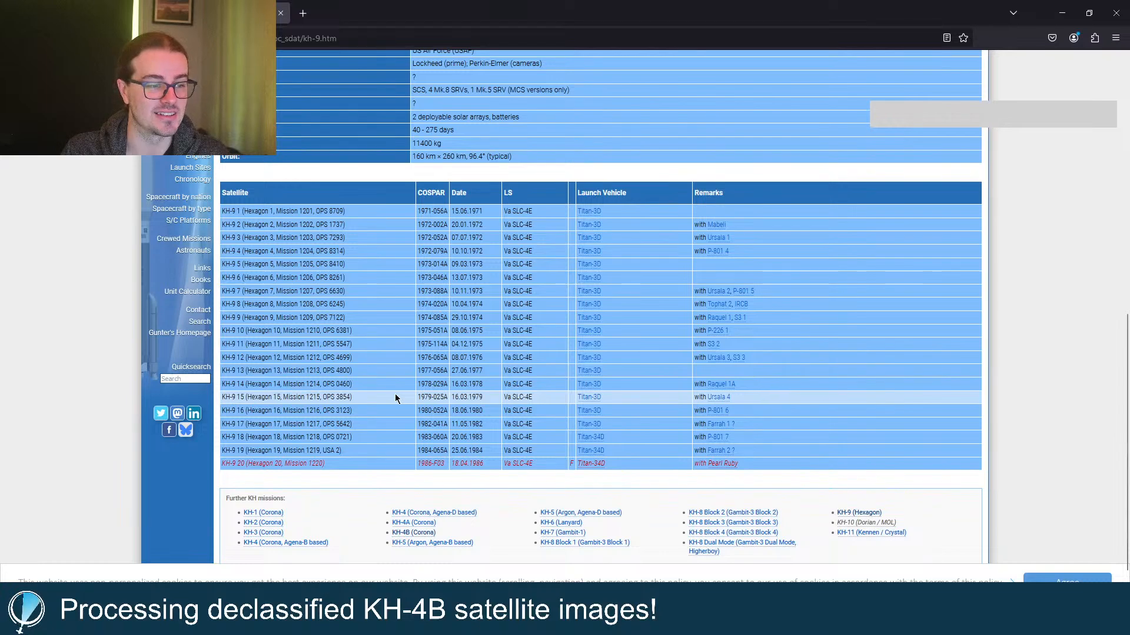
pyautogui.scroll(3, 394, 398)
pyautogui.scroll(5, 393, 393)
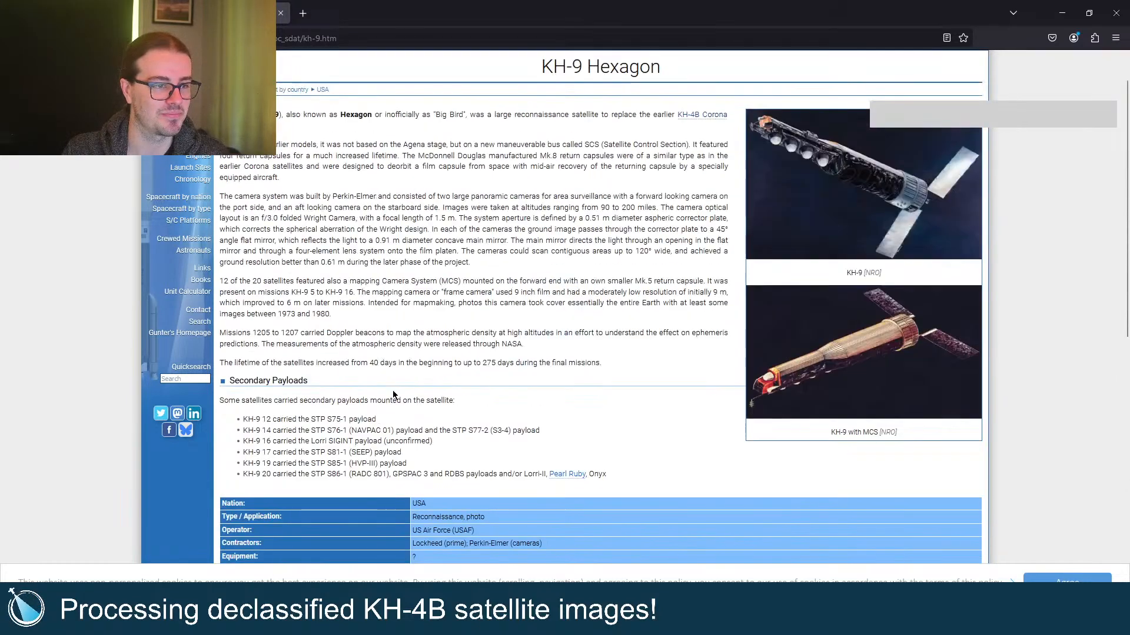
pyautogui.hotkey('alt', 'Left')
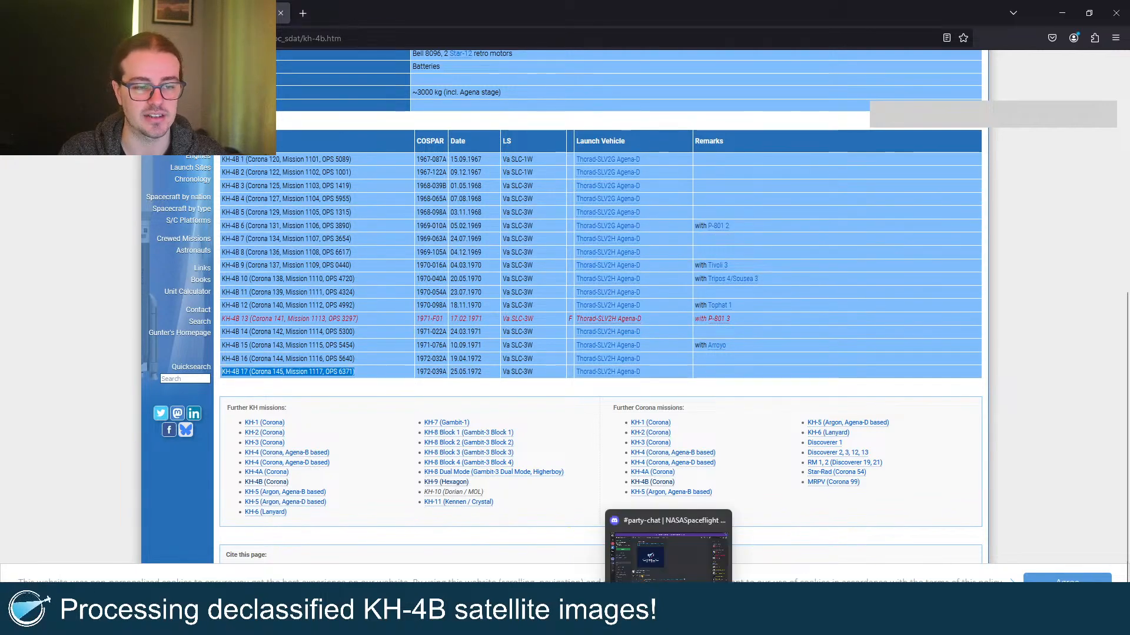
# Step: Switch to QGIS and add a control point on the bright patch west of the thin curved track along the source strip's lower edge
pyautogui.click(669, 624)
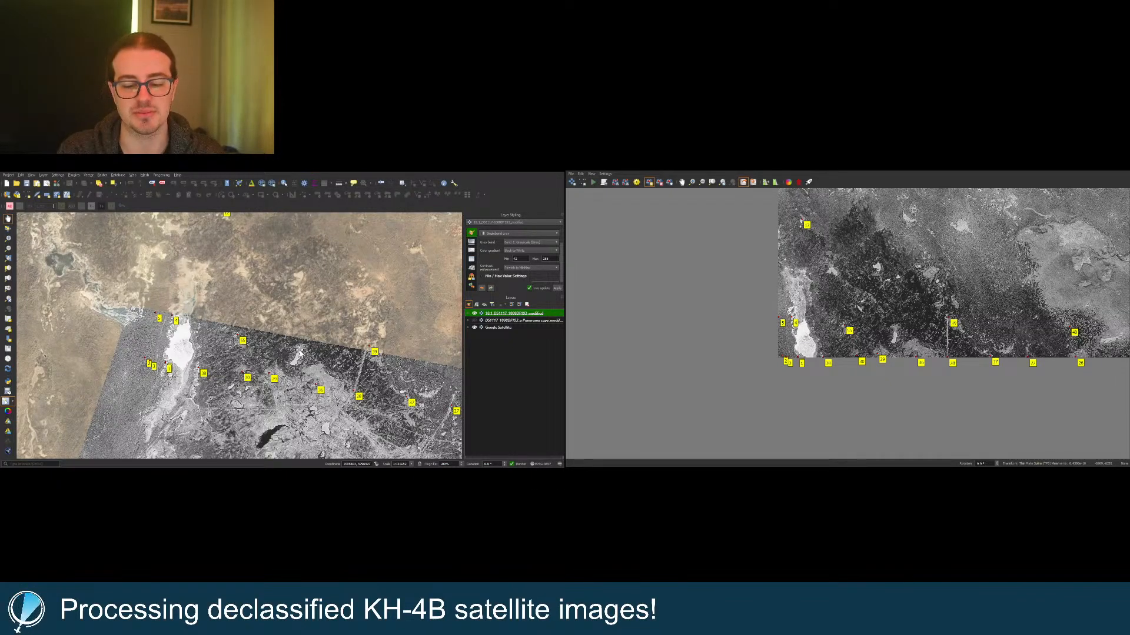
pyautogui.scroll(-2, 265, 345)
pyautogui.scroll(3, 344, 376)
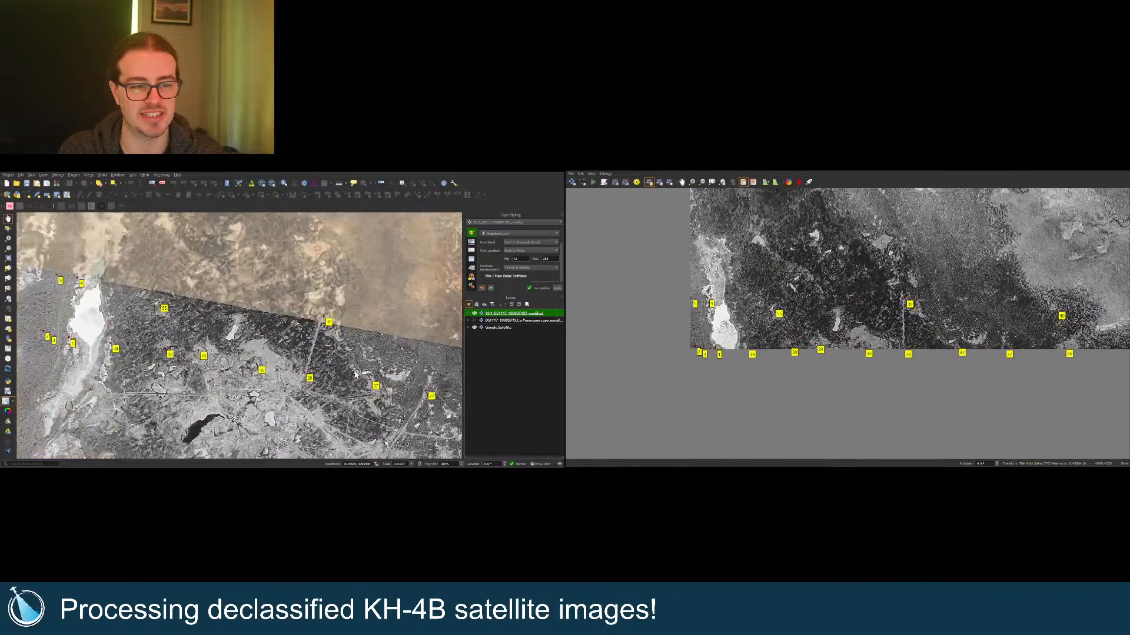
pyautogui.scroll(2, 360, 372)
pyautogui.scroll(-2, 282, 353)
pyautogui.scroll(1, 261, 344)
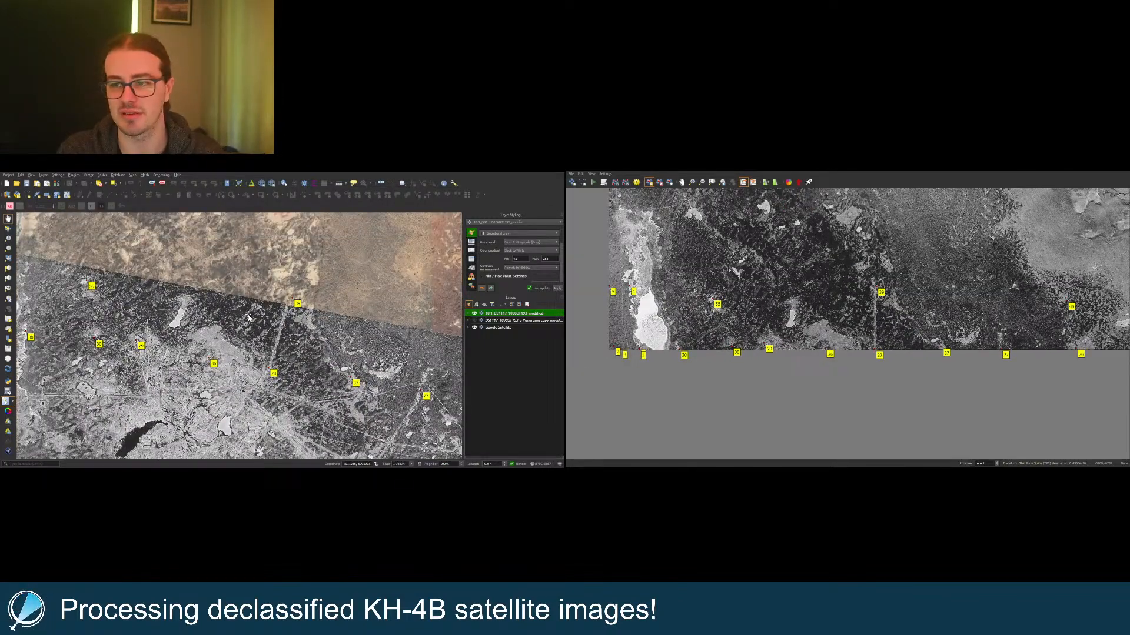
pyautogui.scroll(5, 205, 302)
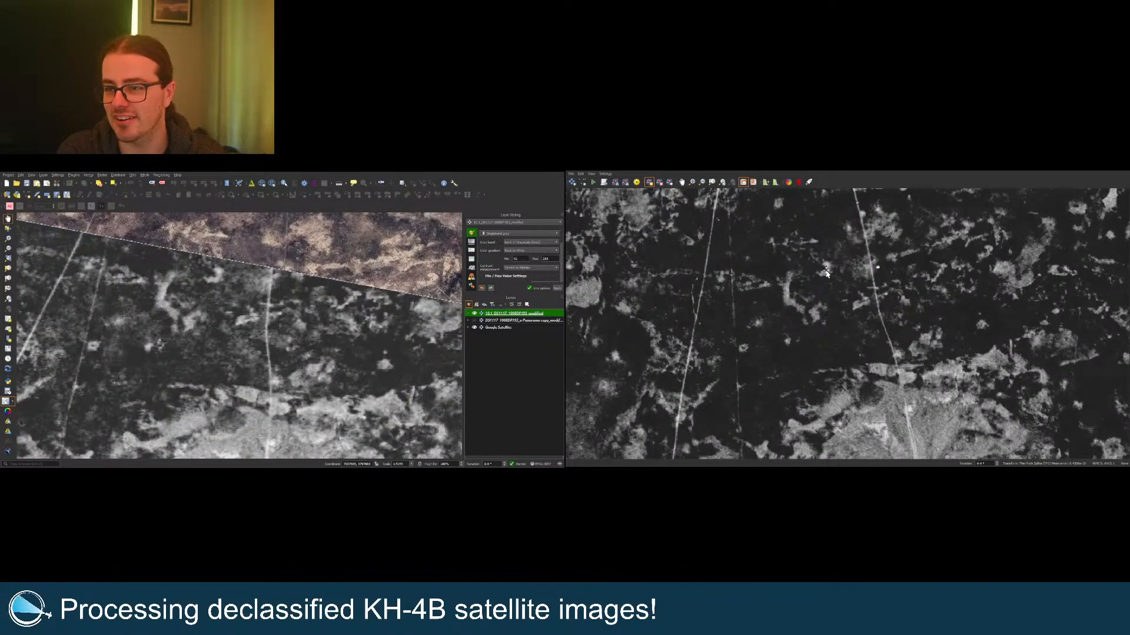
pyautogui.click(222, 279)
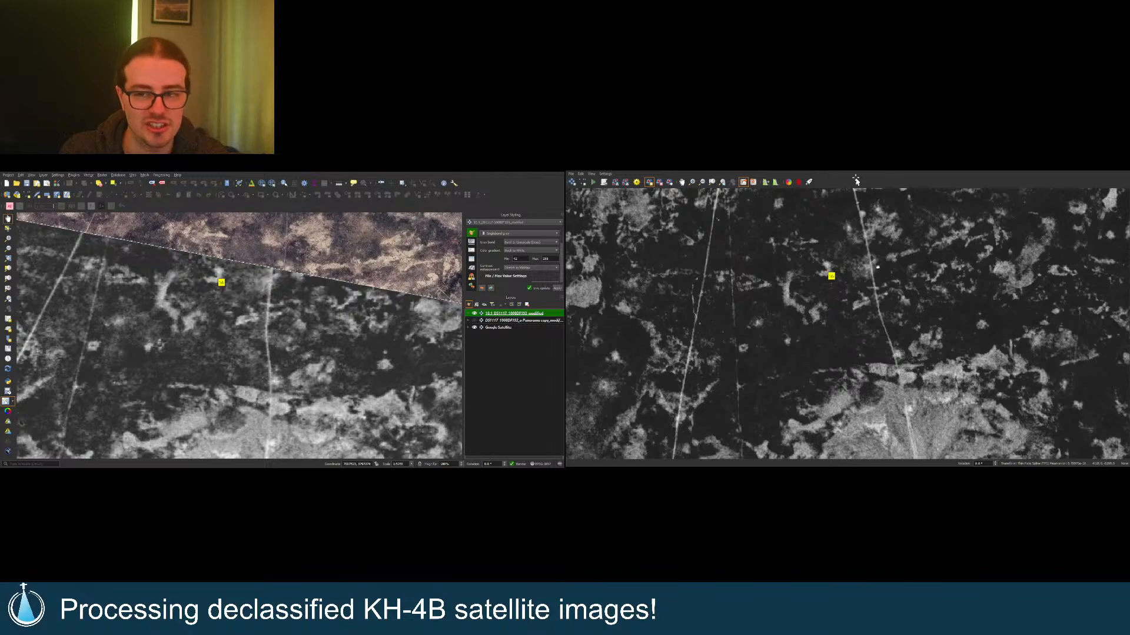
# Step: Add a control point on the bright spot just east of the forking track, matching it in the source strip and the map
pyautogui.click(712, 182)
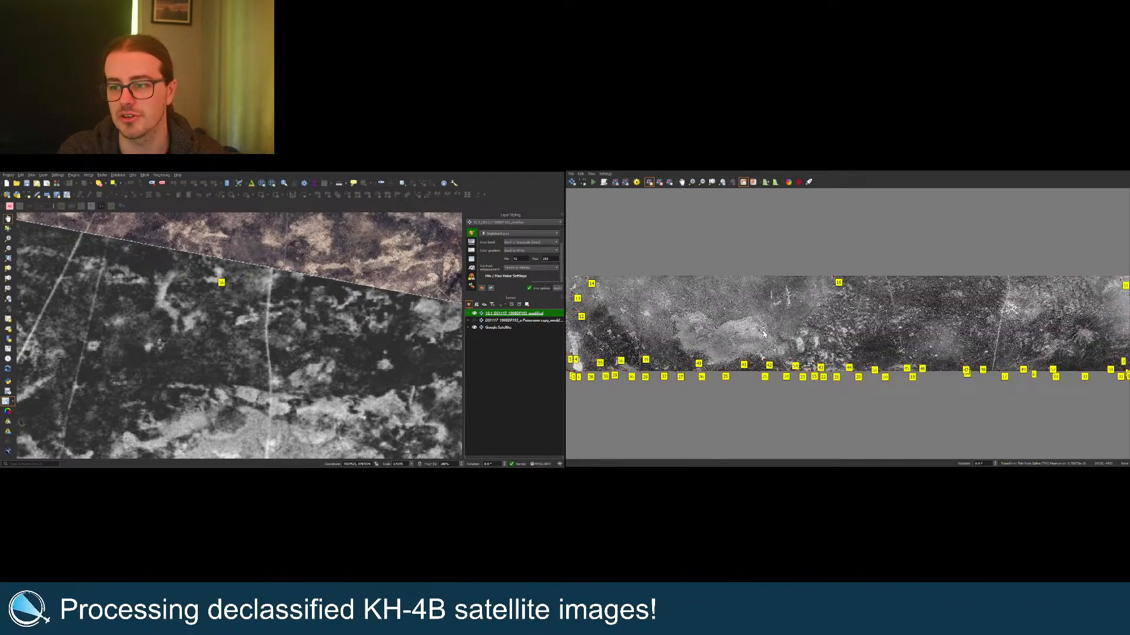
pyautogui.scroll(-5, 161, 297)
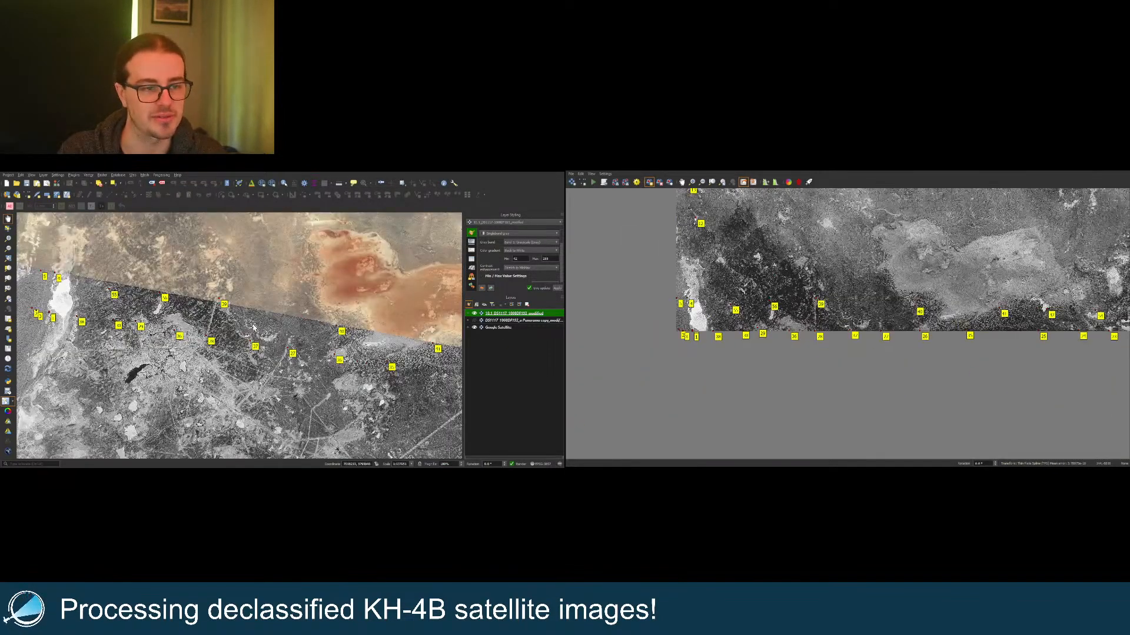
pyautogui.scroll(4, 300, 318)
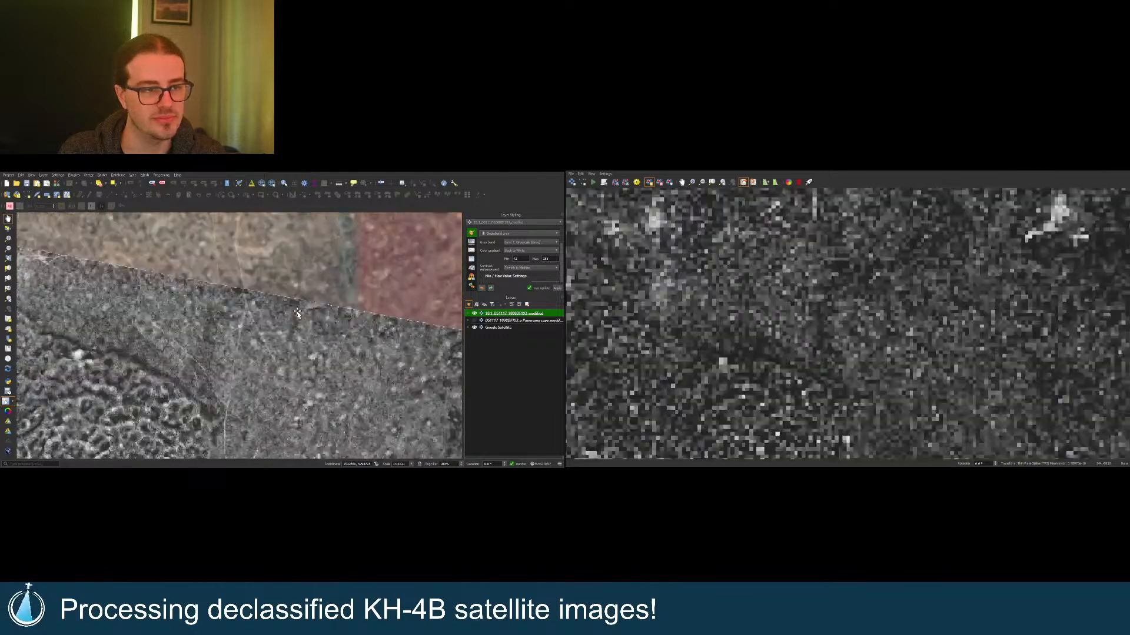
pyautogui.scroll(3, 253, 298)
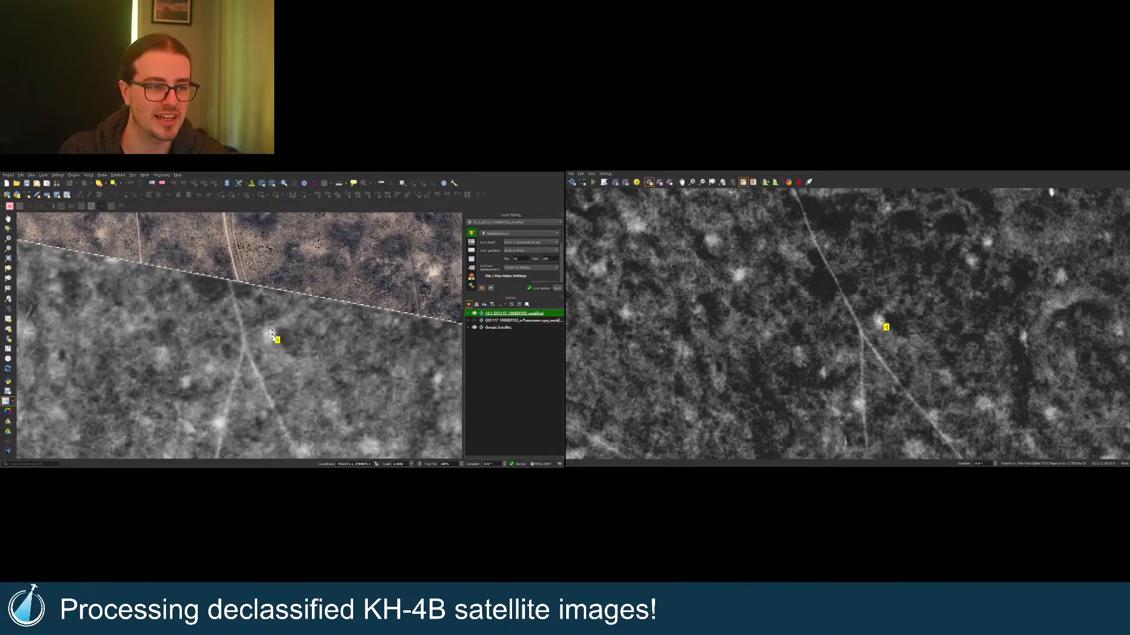
# Step: Link QGIS to the Georeferencer and add a control point on the upper-left corner of the white patch near the source strip's lower edge
pyautogui.scroll(-7, 313, 325)
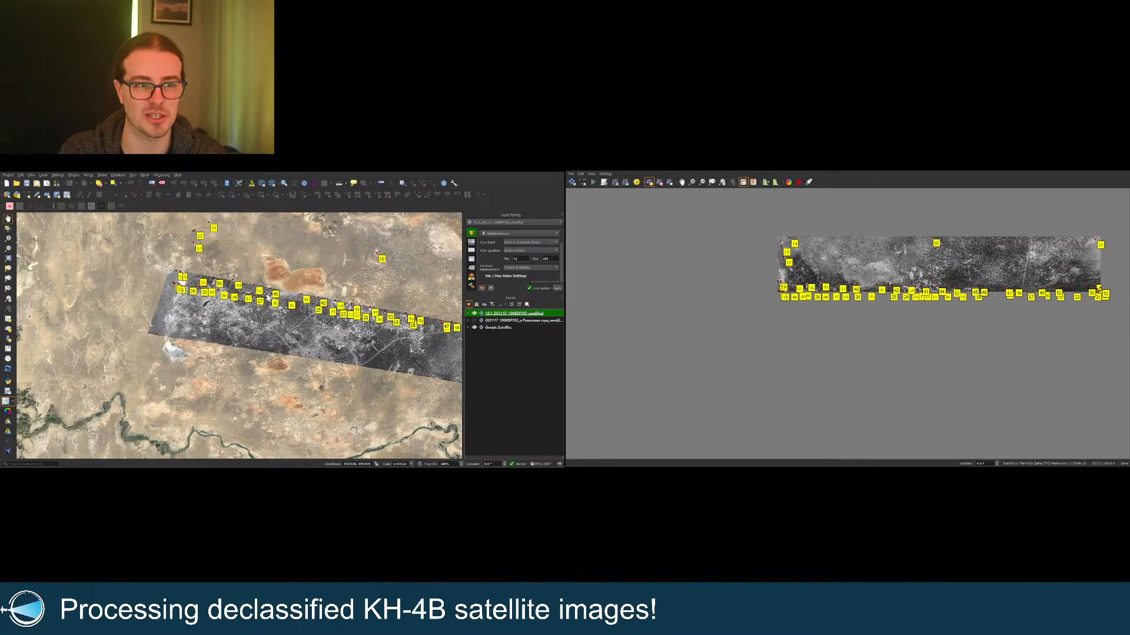
pyautogui.scroll(3, 259, 292)
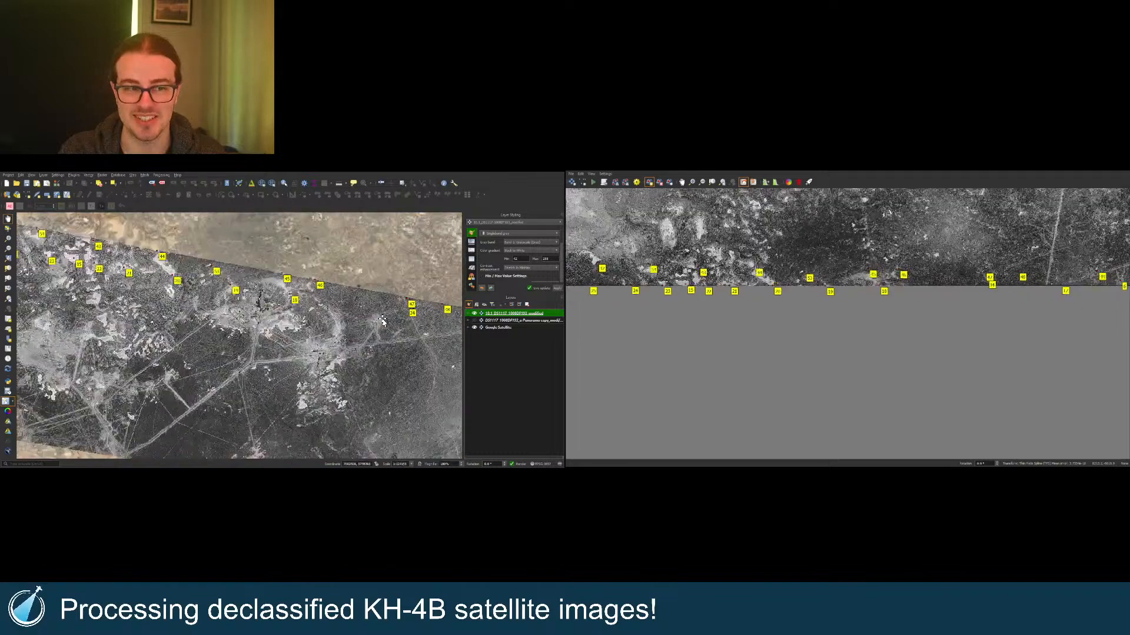
pyautogui.scroll(3, 381, 318)
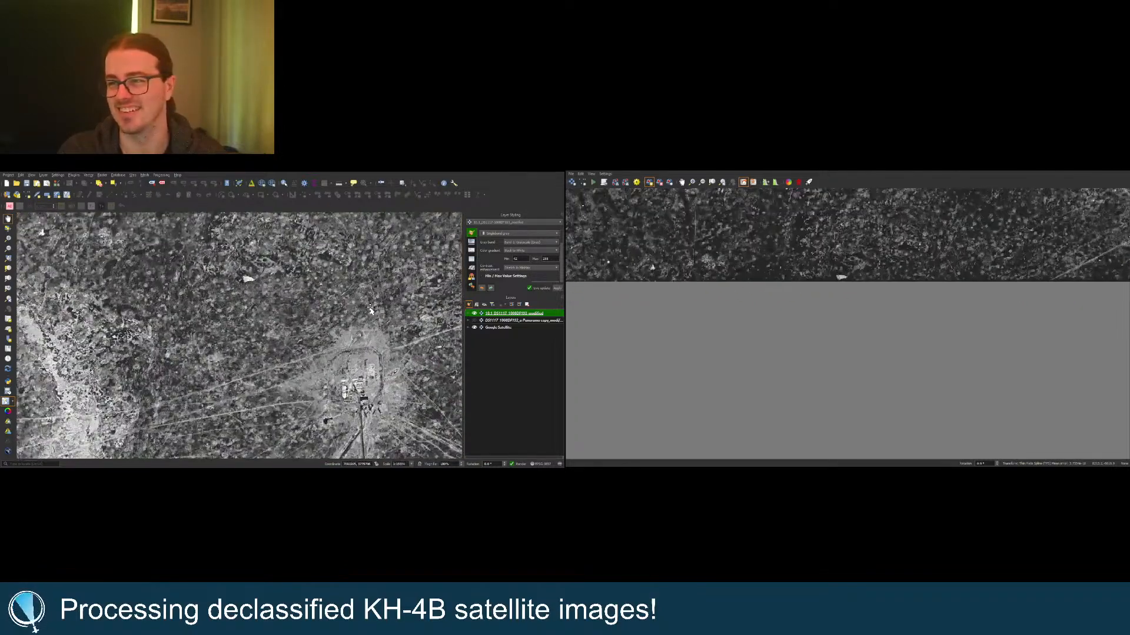
pyautogui.click(752, 183)
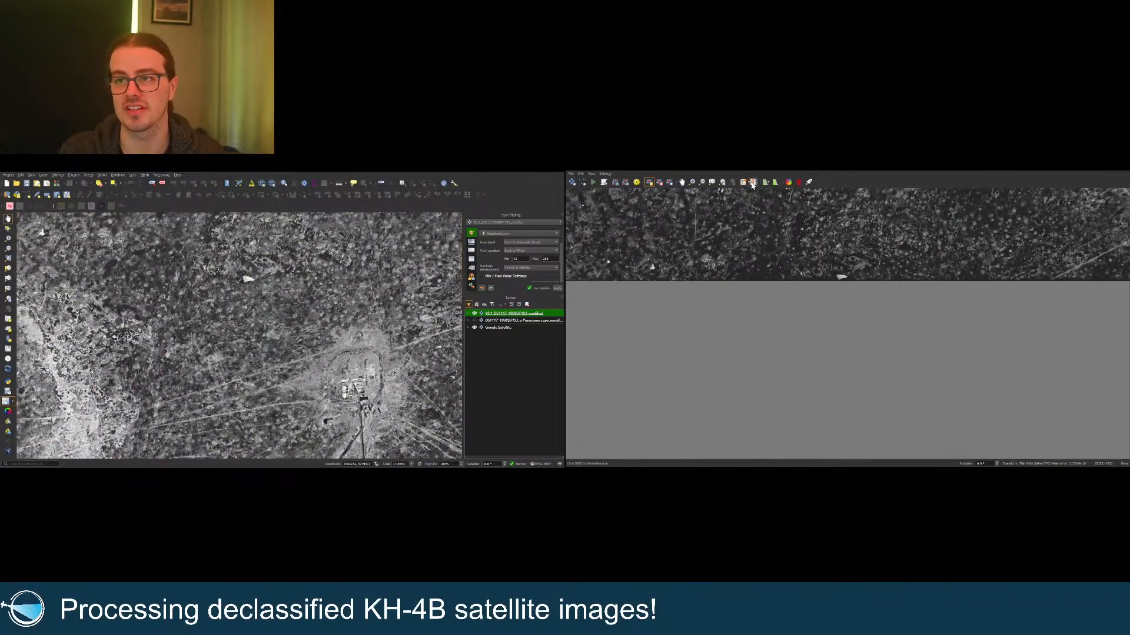
pyautogui.scroll(2, 840, 286)
pyautogui.scroll(4, 849, 261)
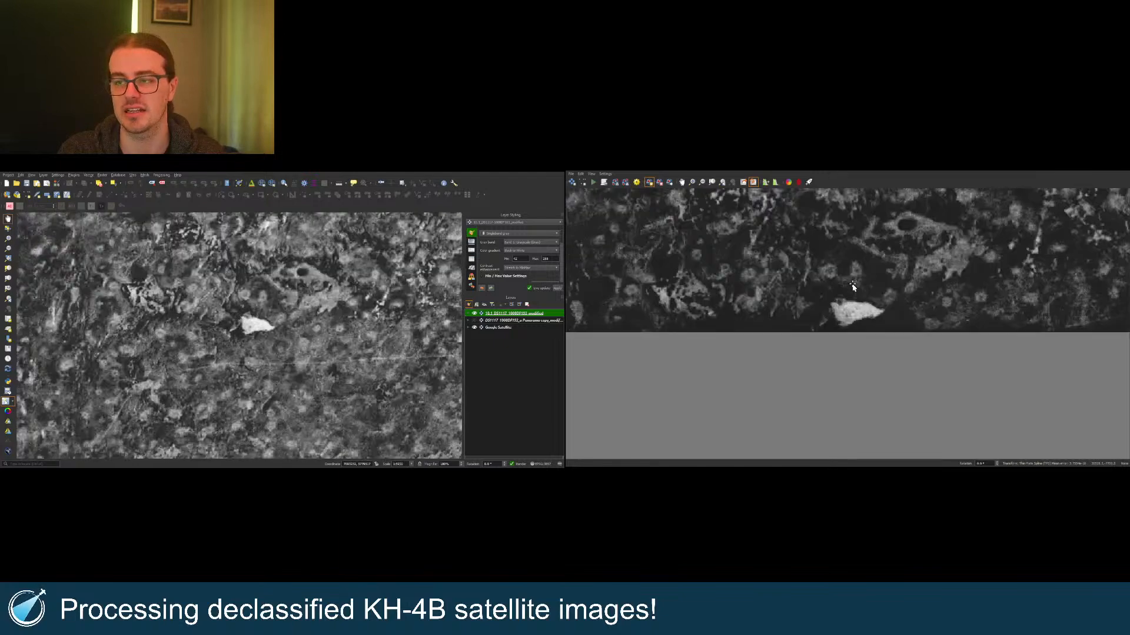
pyautogui.click(817, 326)
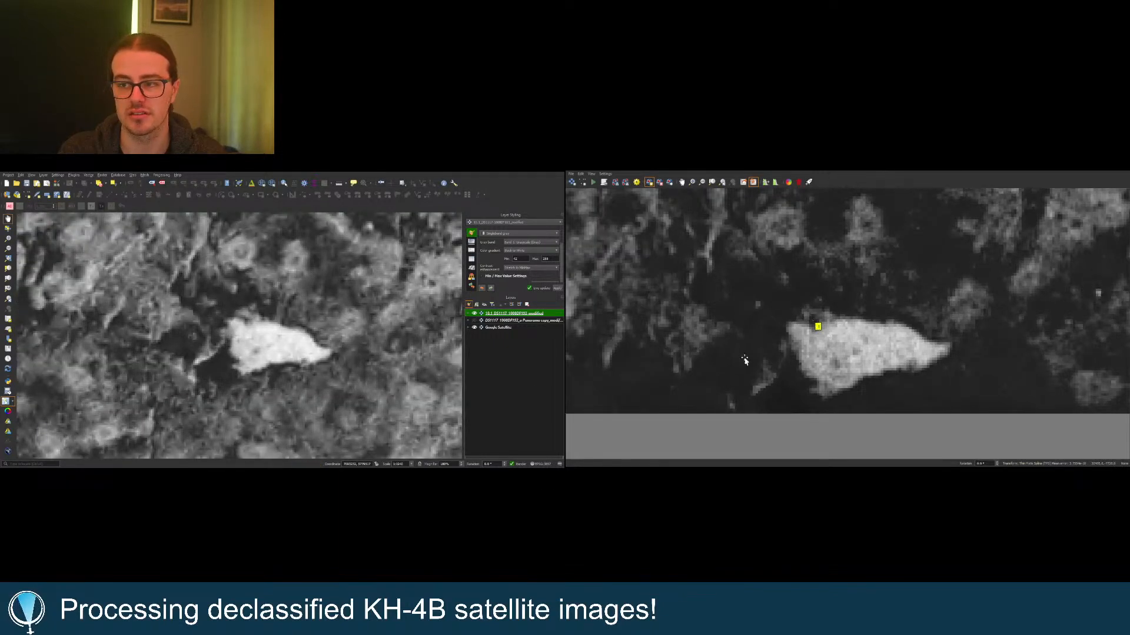
pyautogui.click(252, 326)
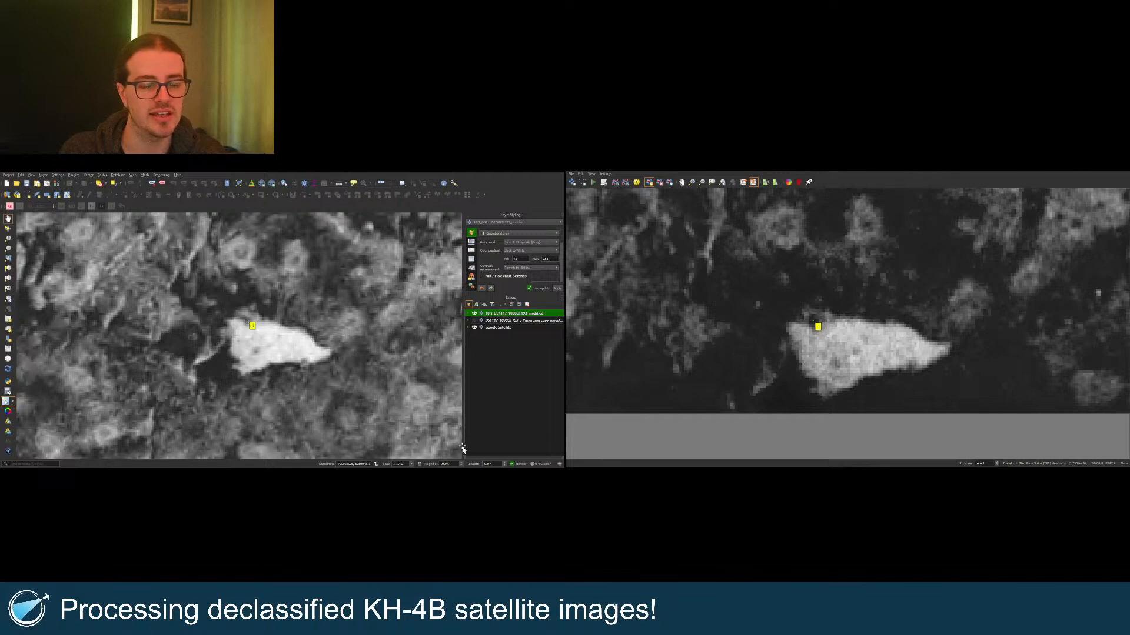
# Step: Add a control point on the dark dots inside the elongated white pan near the strip's east end, and resync the linked views
pyautogui.click(713, 183)
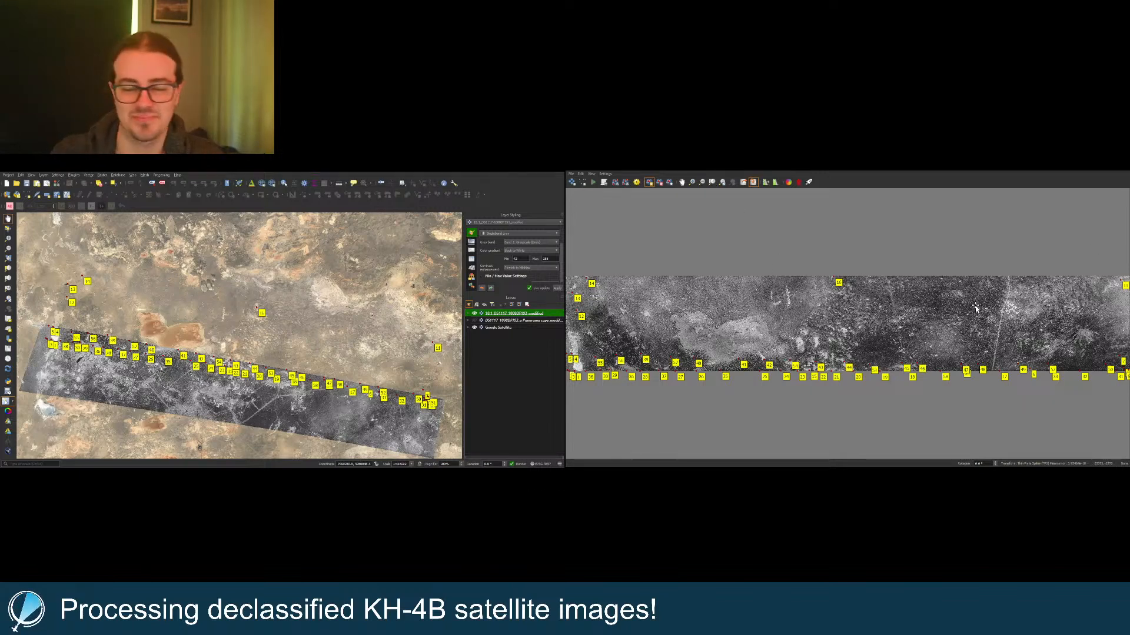
pyautogui.scroll(4, 970, 305)
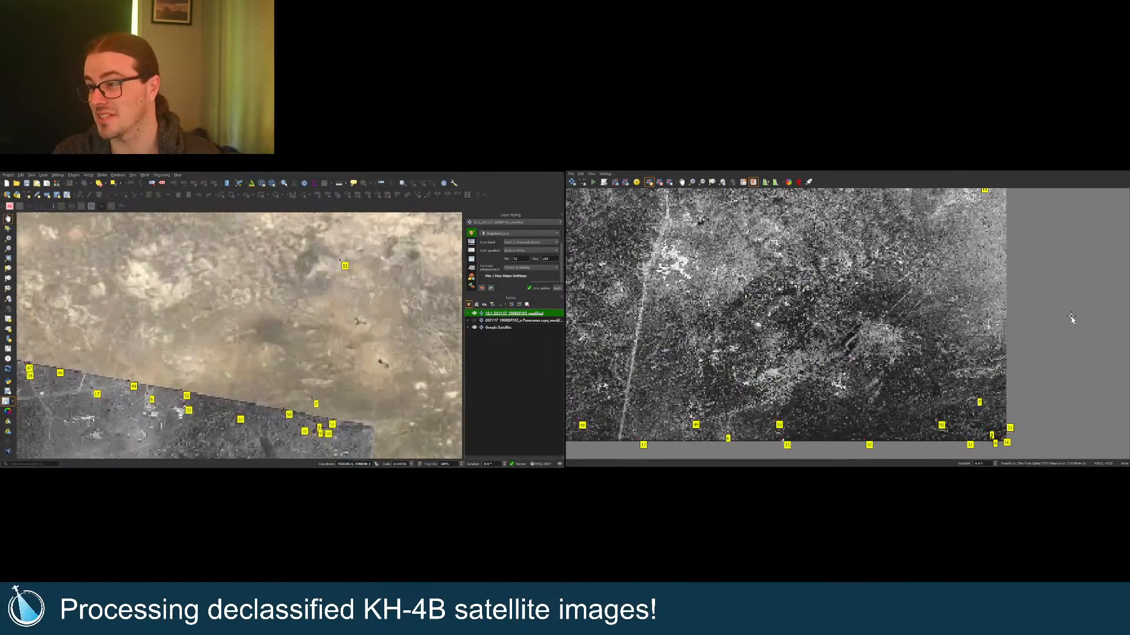
pyautogui.scroll(6, 1000, 342)
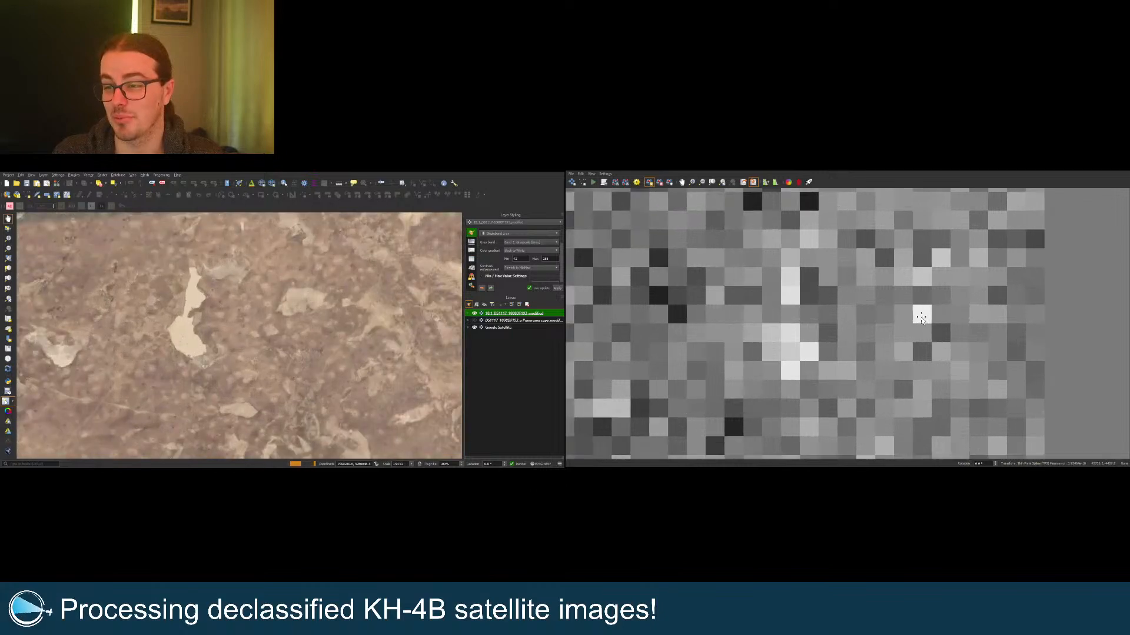
pyautogui.scroll(2, 776, 347)
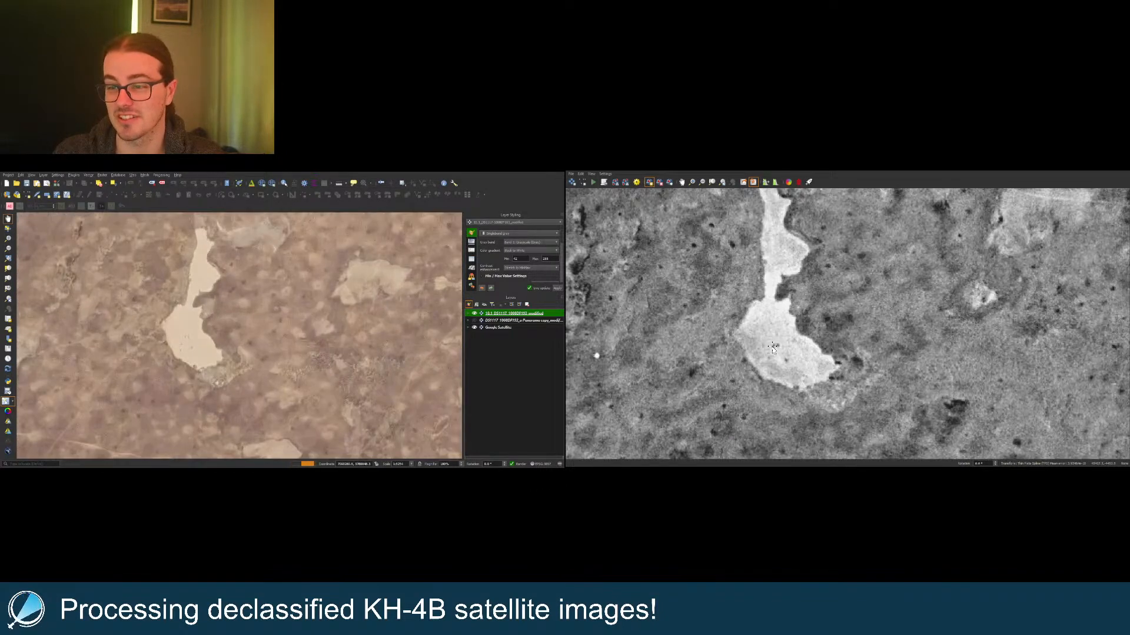
pyautogui.click(777, 347)
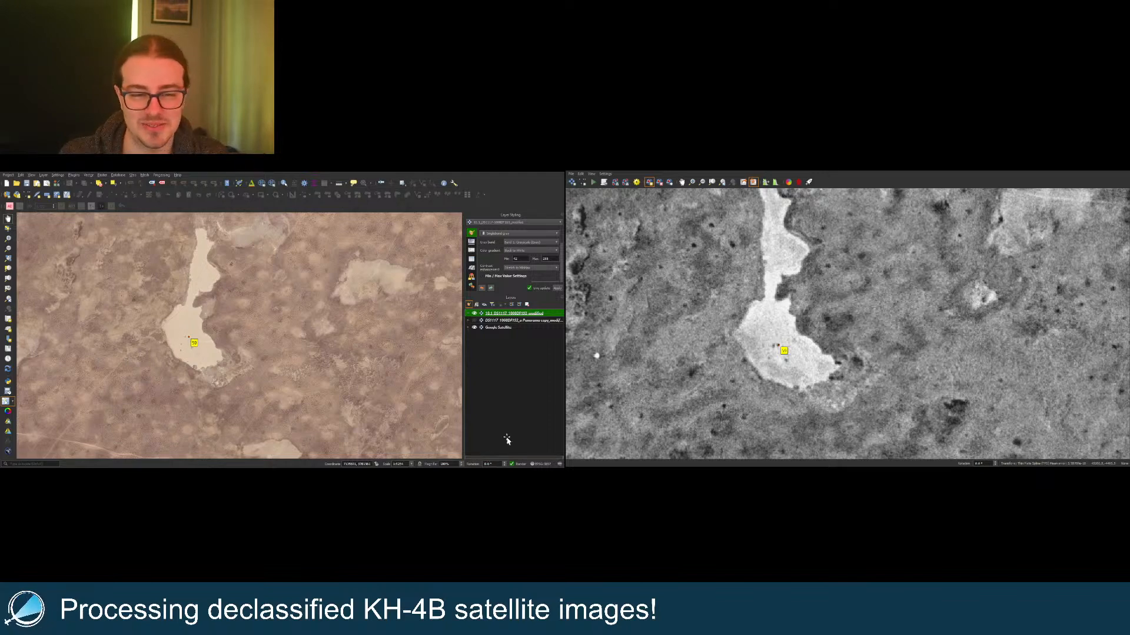
pyautogui.doubleClick(753, 182)
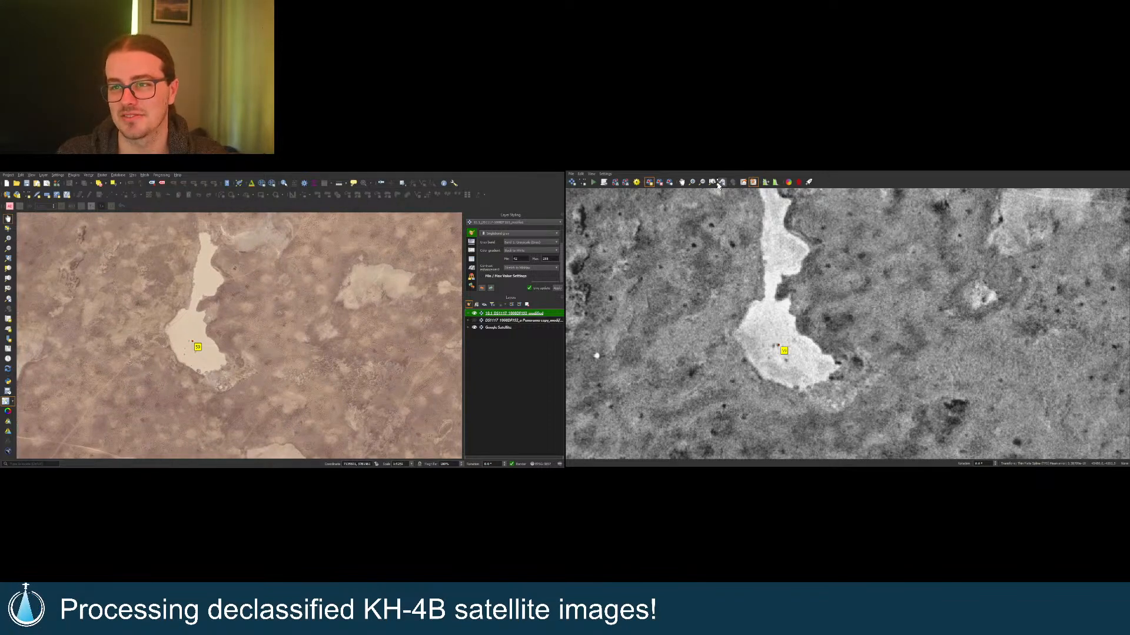
# Step: Add a control point on the small dark spot west of the bright track bundle at the strip's upper edge, and resync the views
pyautogui.click(717, 183)
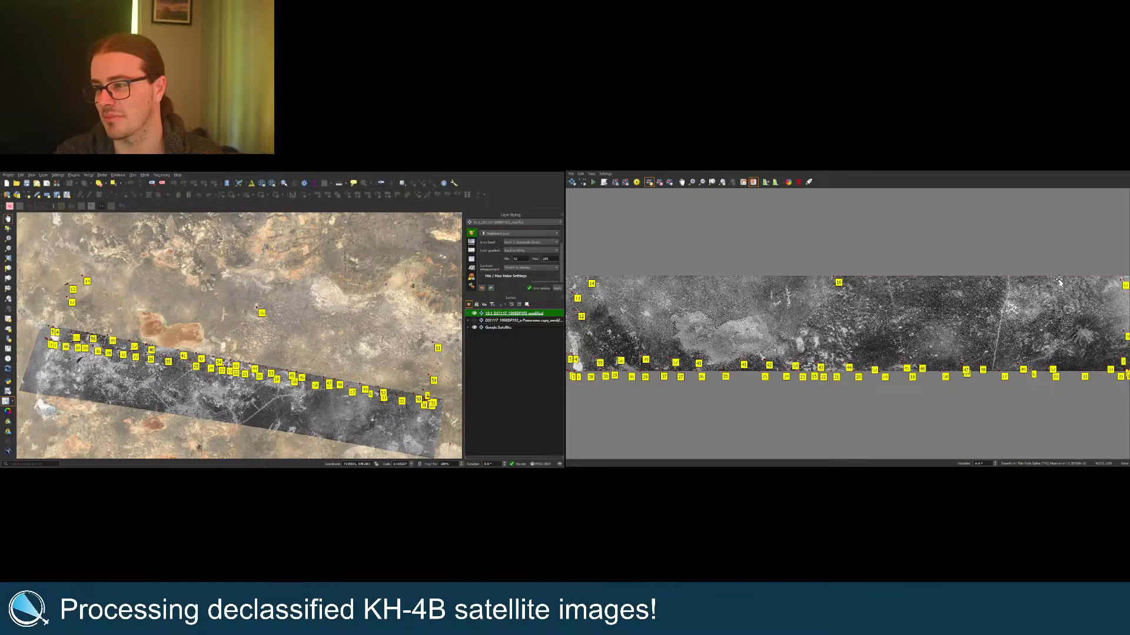
pyautogui.scroll(5, 1059, 280)
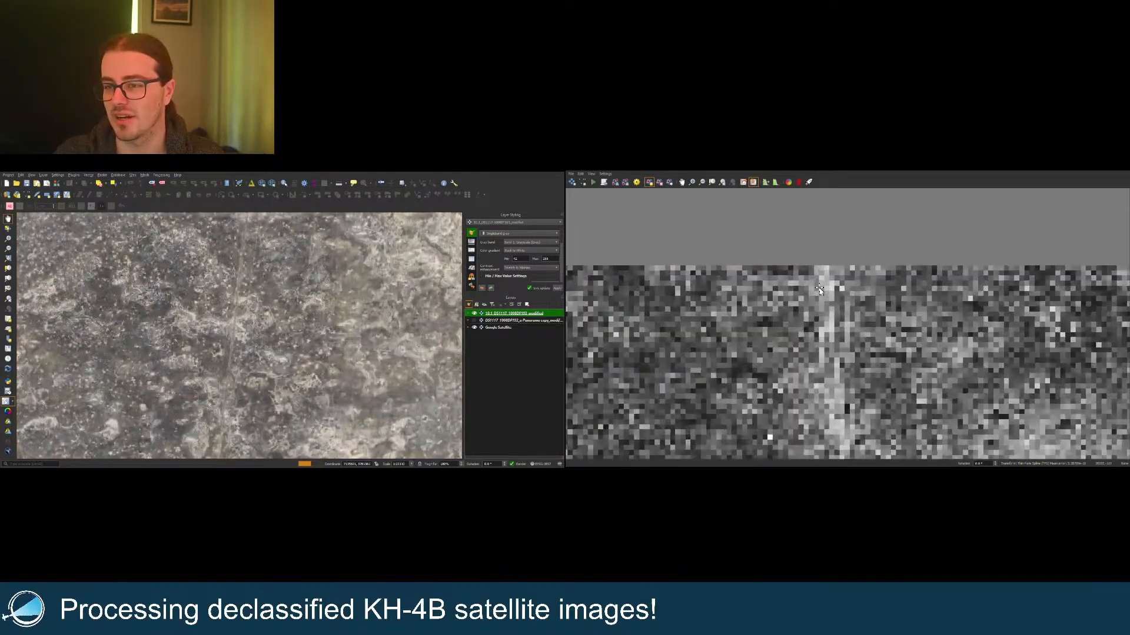
pyautogui.scroll(-3, 820, 292)
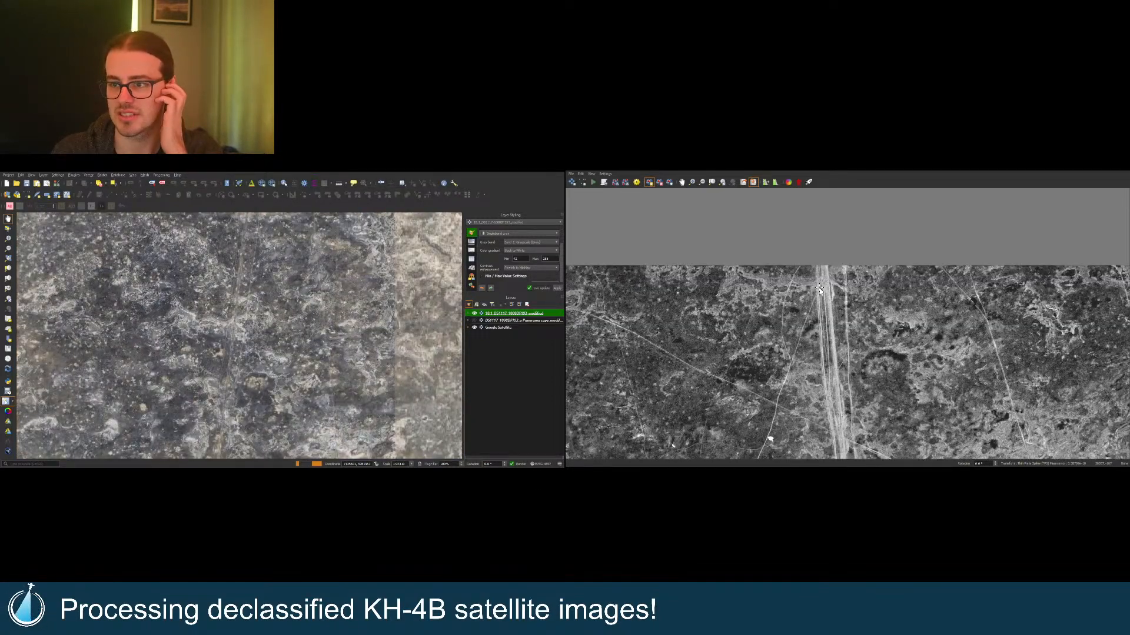
pyautogui.scroll(2, 832, 278)
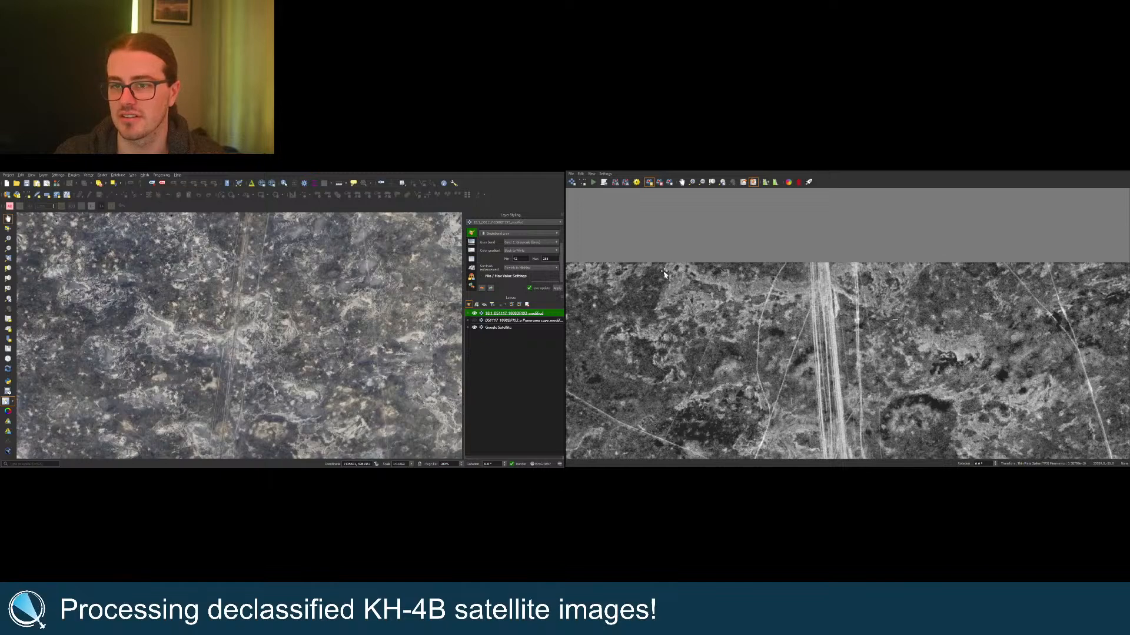
pyautogui.scroll(3, 773, 283)
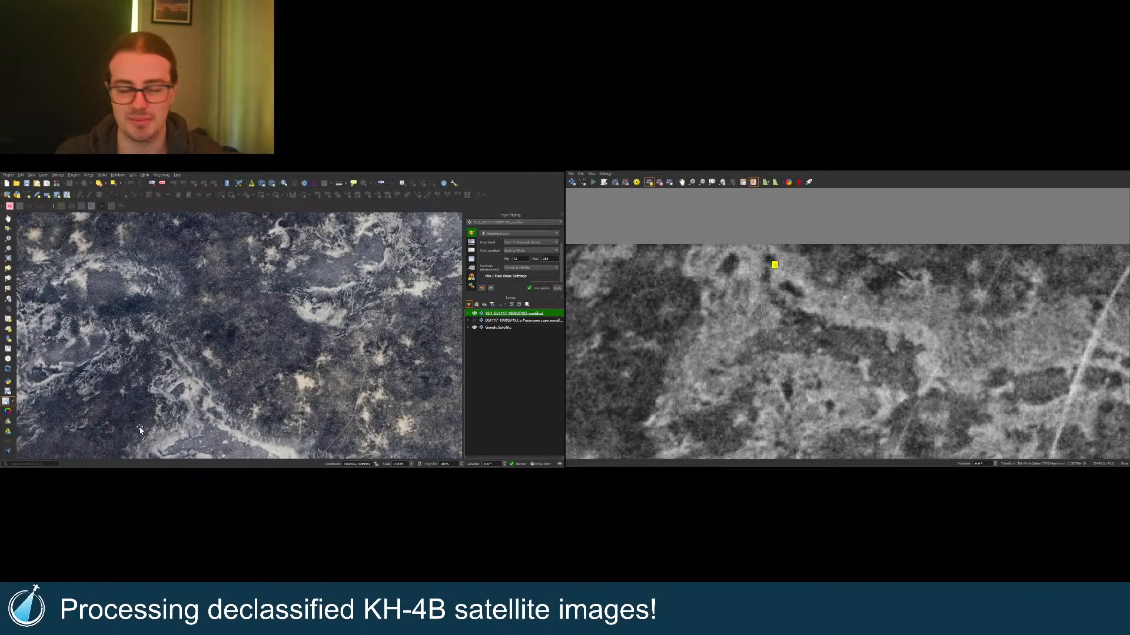
pyautogui.click(205, 395)
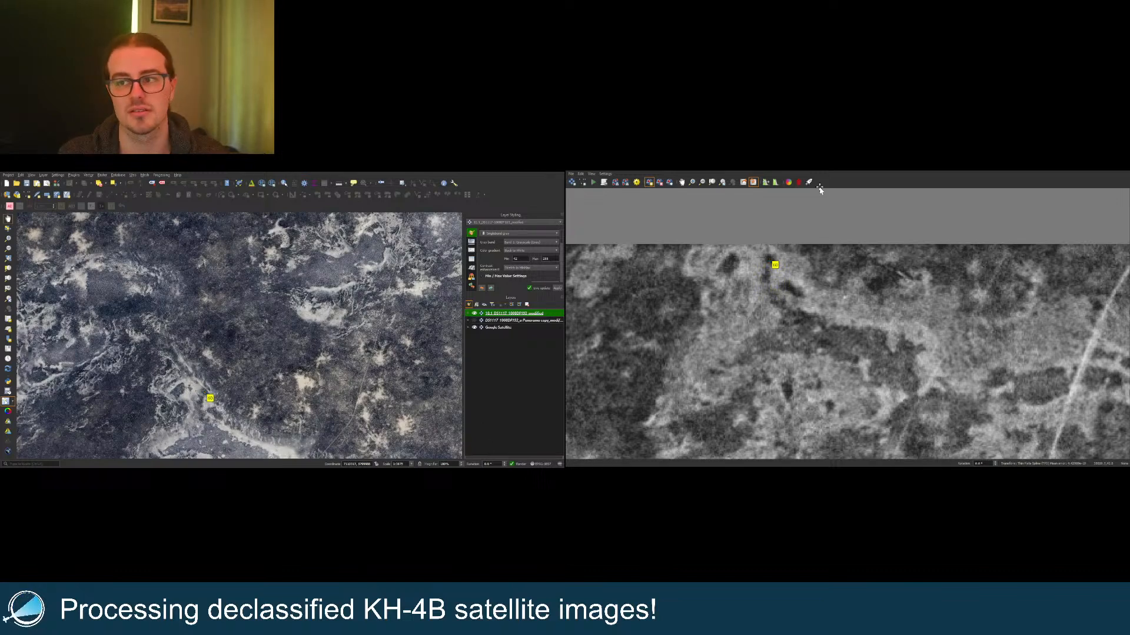
pyautogui.doubleClick(754, 183)
# Step: Add a control point on the dark spot beside the bright forked patch, midway between the two upper-edge points, matching it in the map
pyautogui.click(712, 183)
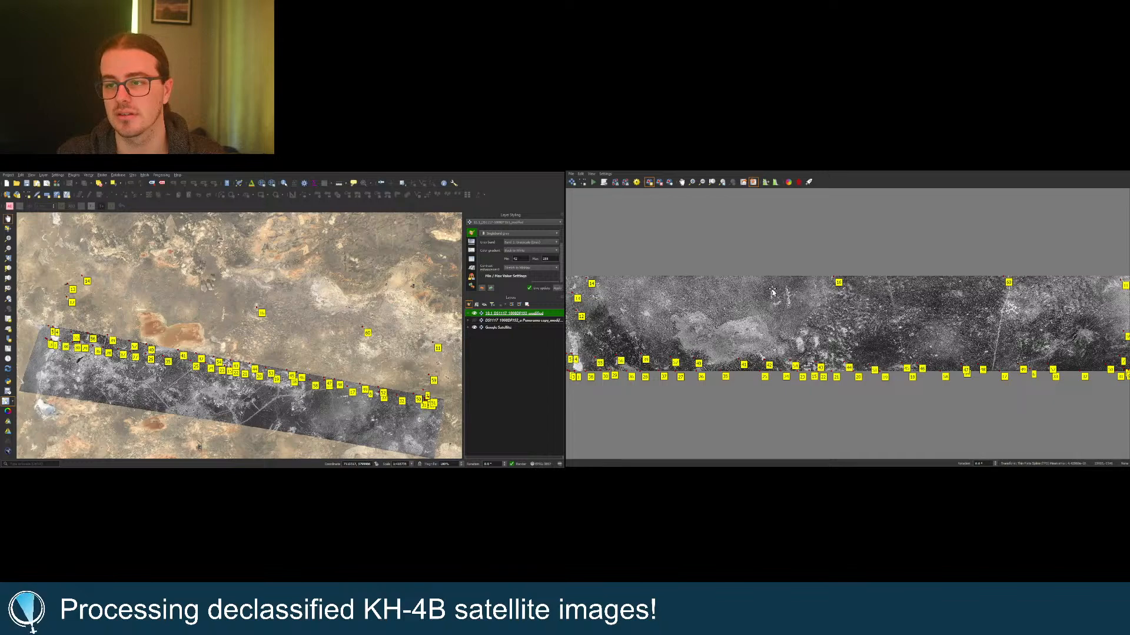
pyautogui.scroll(2, 922, 282)
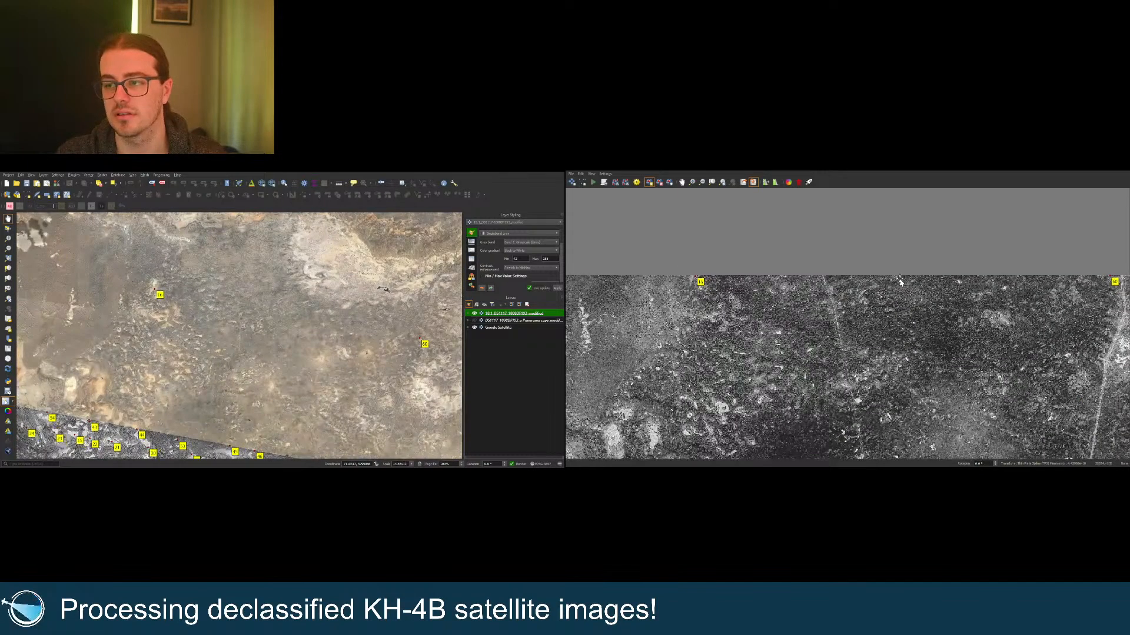
pyautogui.scroll(6, 906, 281)
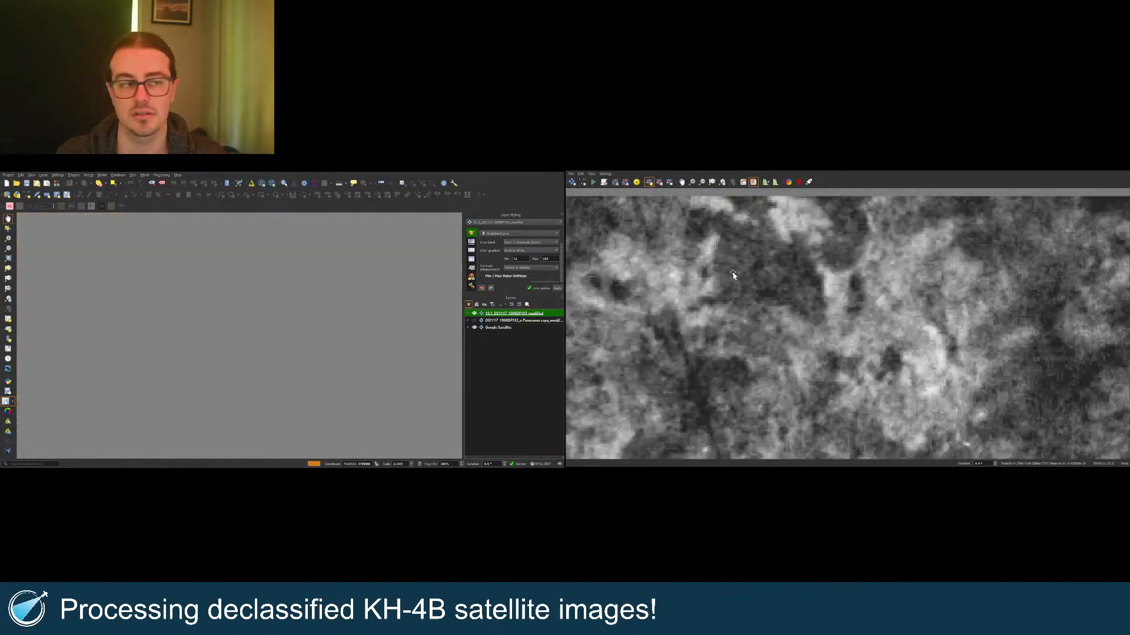
pyautogui.click(855, 285)
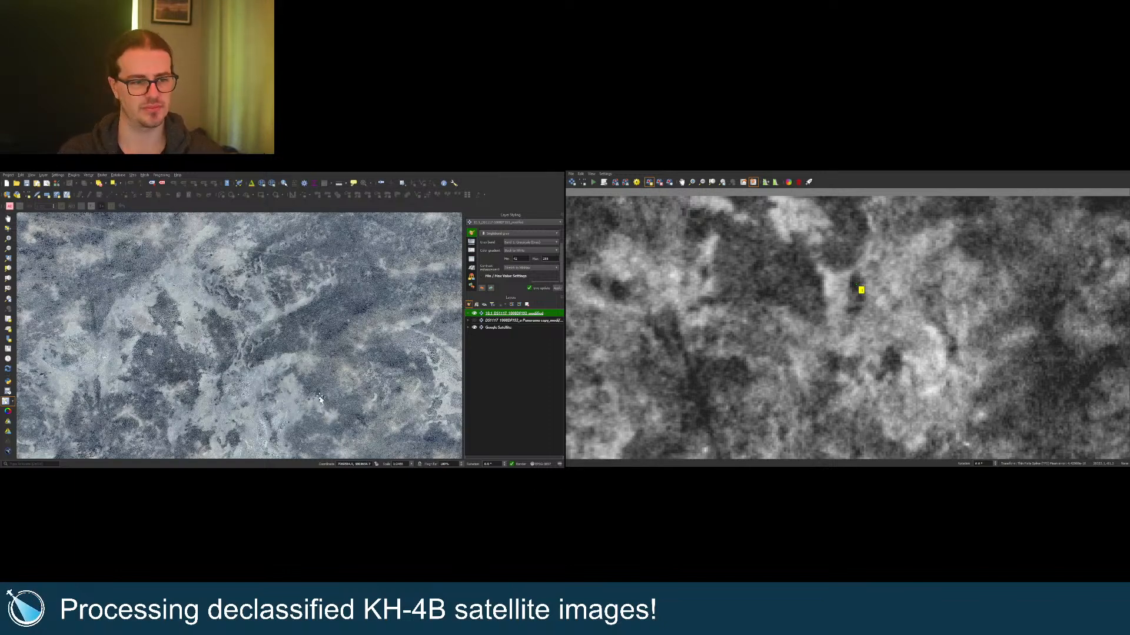
pyautogui.scroll(-1, 295, 327)
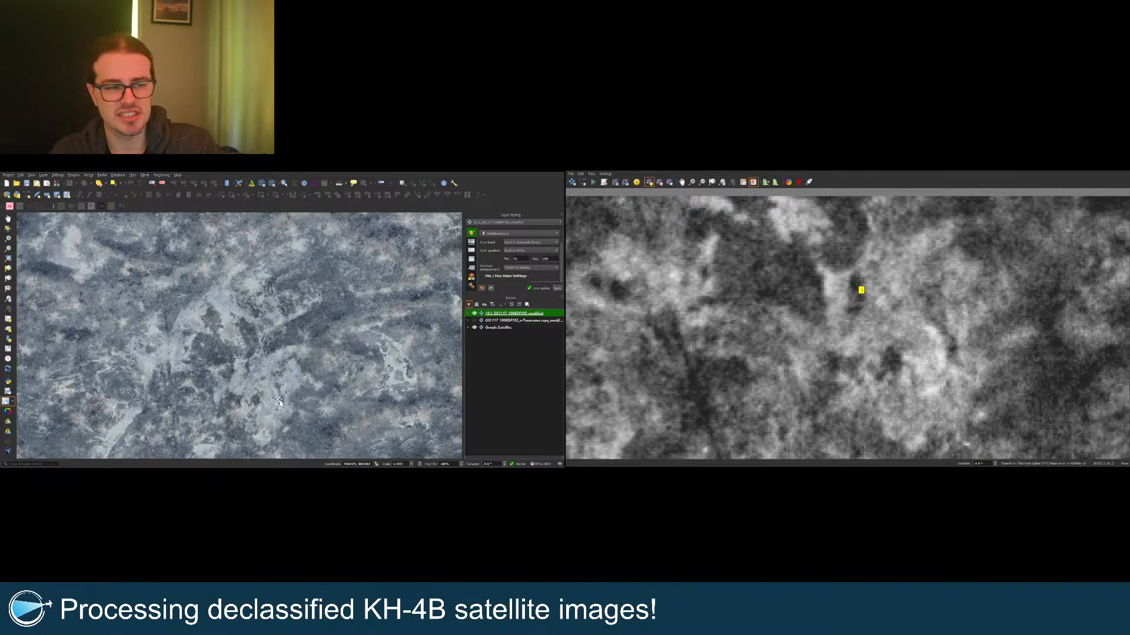
pyautogui.scroll(1, 259, 395)
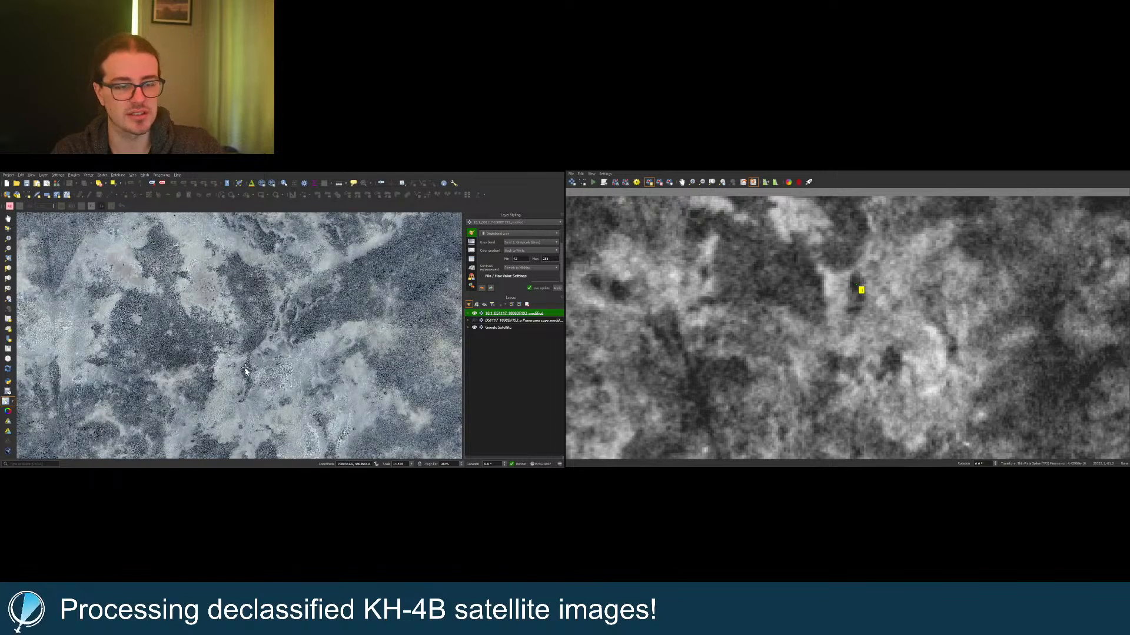
pyautogui.click(251, 375)
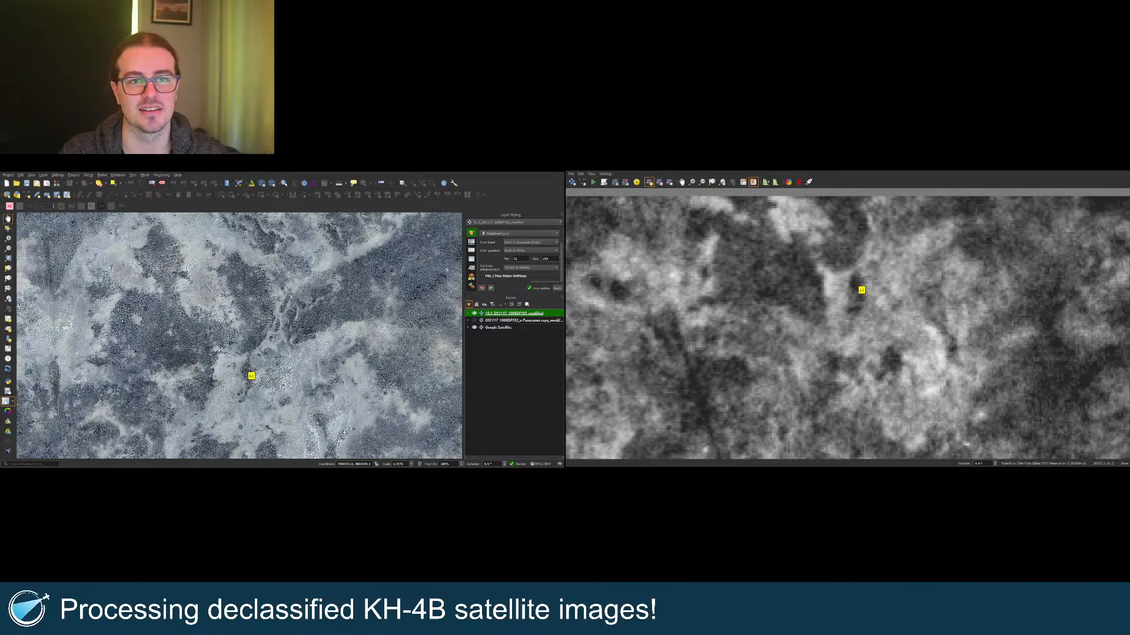
# Step: Add a control point on the outer east edge of the bright curved pan around the dark oval island, matching it in the map
pyautogui.click(711, 184)
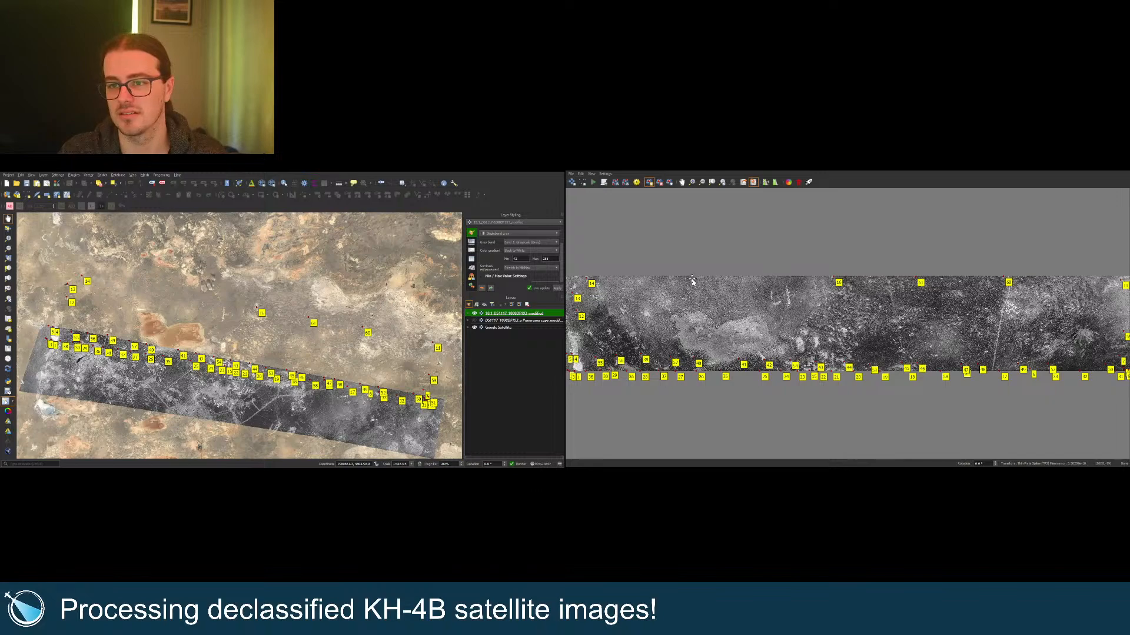
pyautogui.scroll(6, 840, 329)
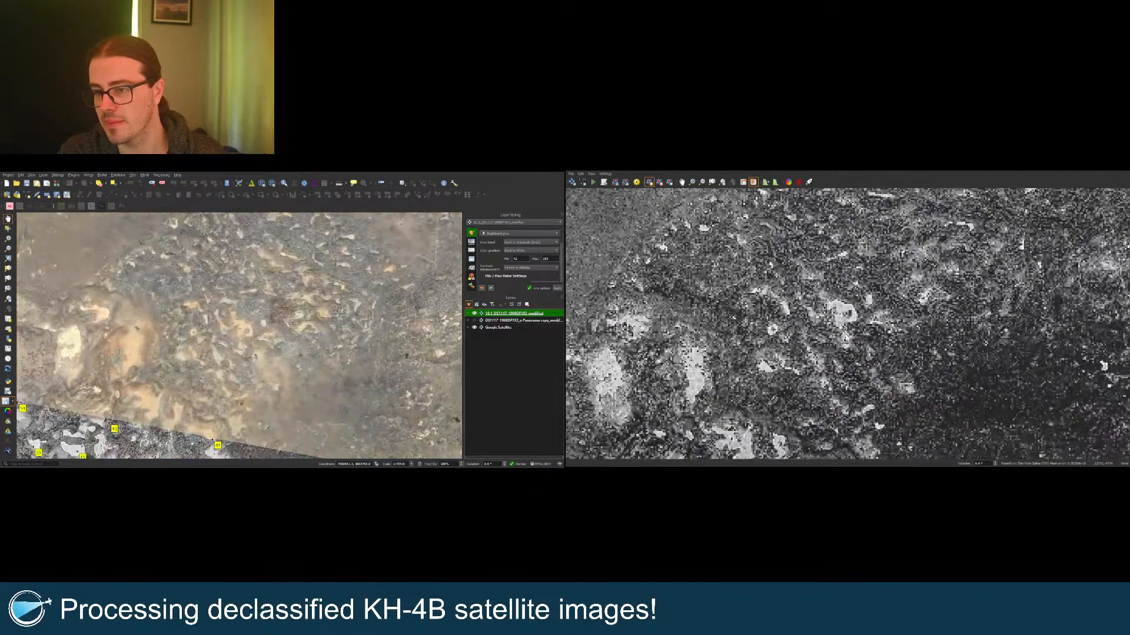
pyautogui.scroll(-3, 840, 316)
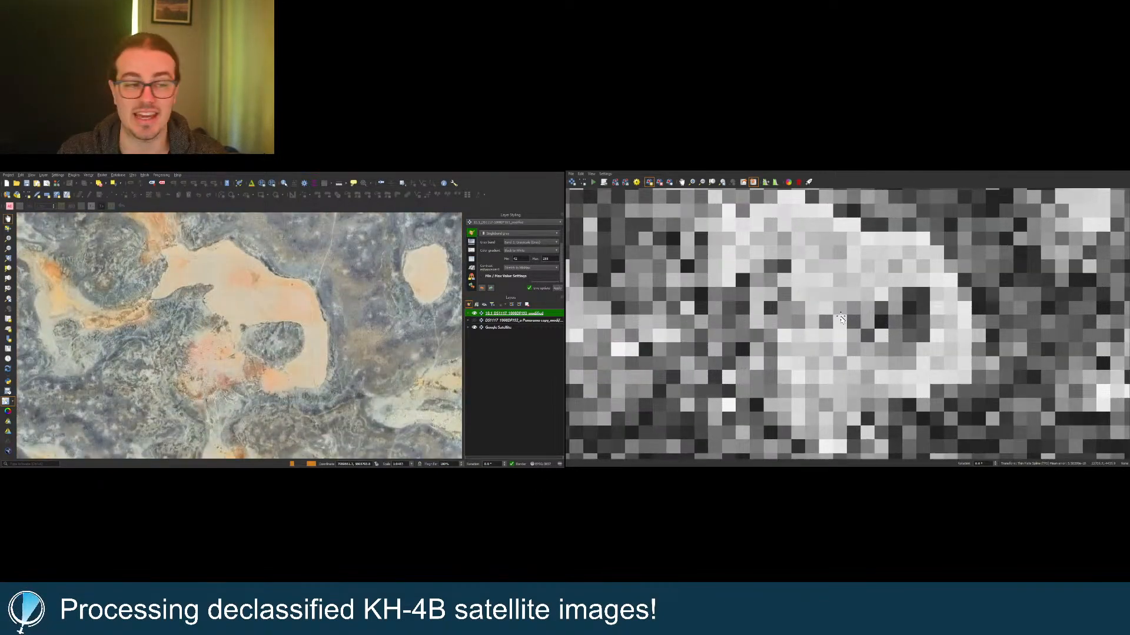
pyautogui.scroll(-2, 840, 316)
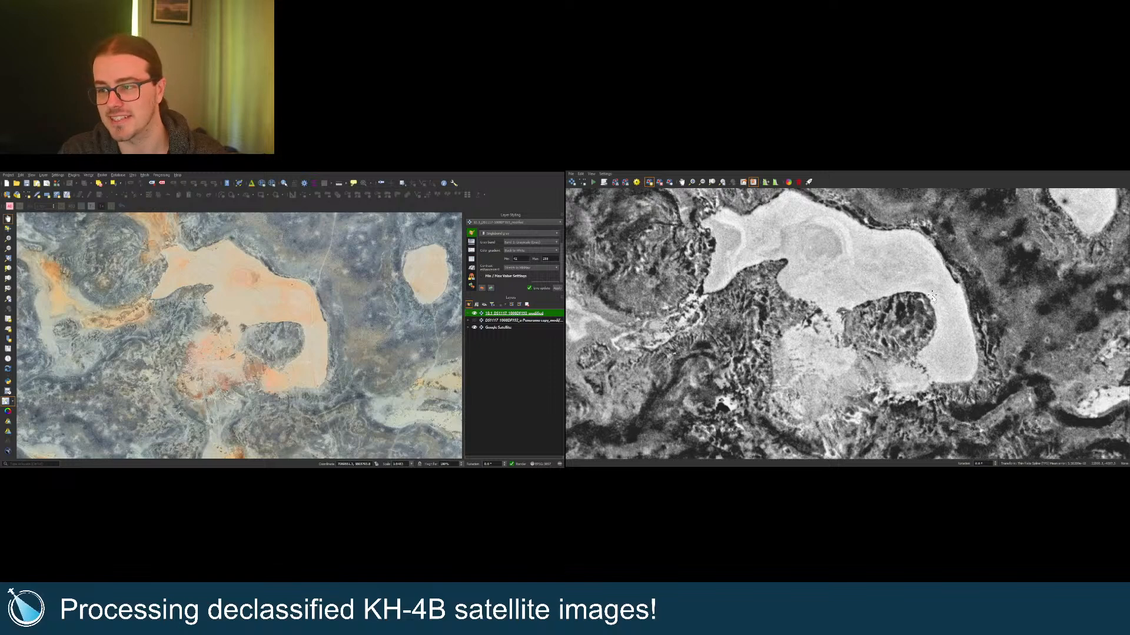
pyautogui.scroll(2, 963, 286)
pyautogui.click(961, 286)
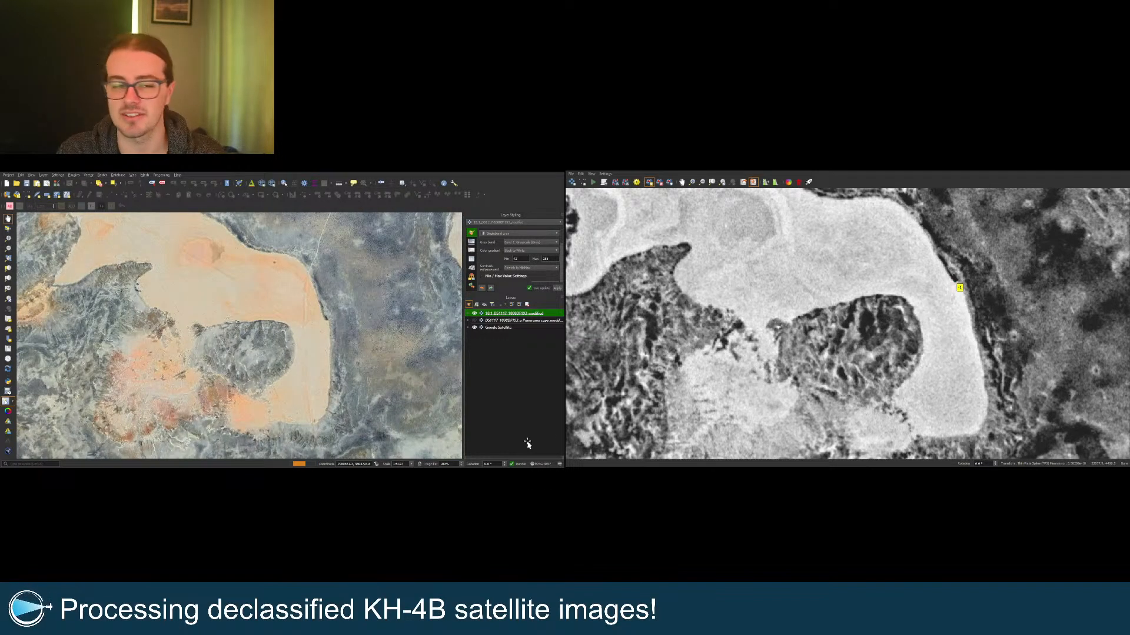
pyautogui.click(326, 322)
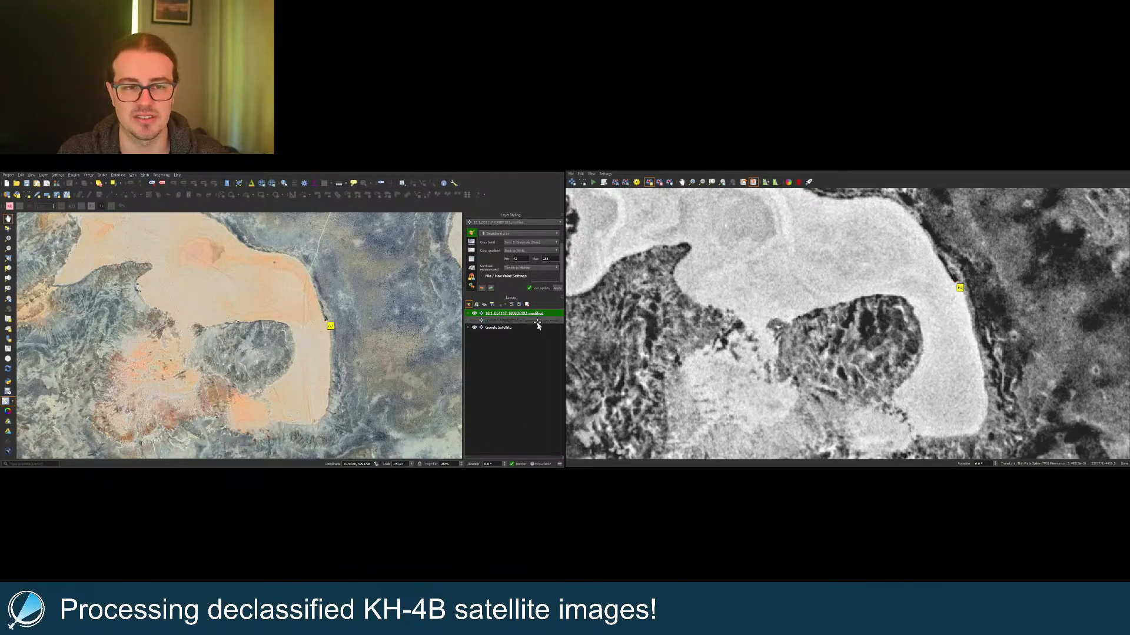
# Step: Add a control point on the small dark spot northwest of the dark oval pair at the strip's upper edge, matching it in the map
pyautogui.scroll(-2, 382, 368)
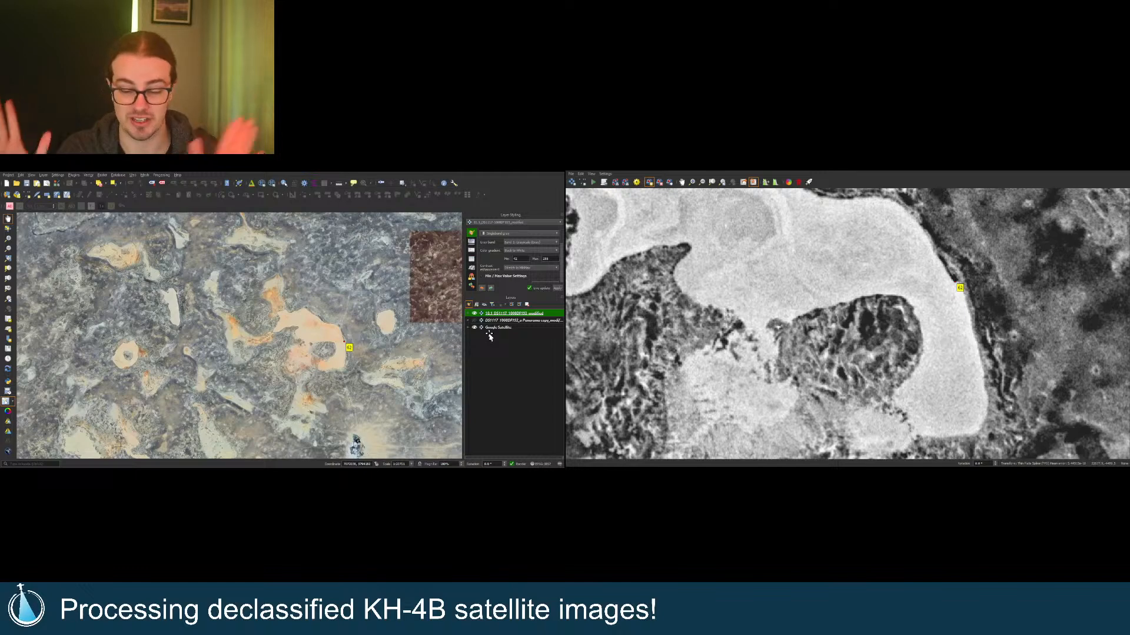
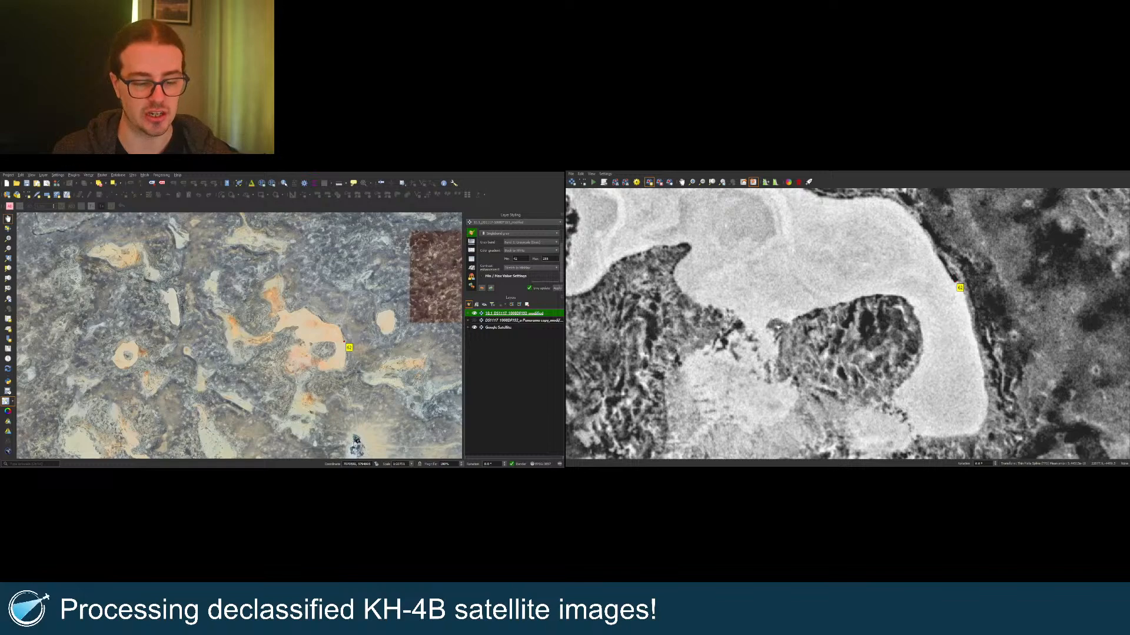
pyautogui.scroll(-2, 379, 294)
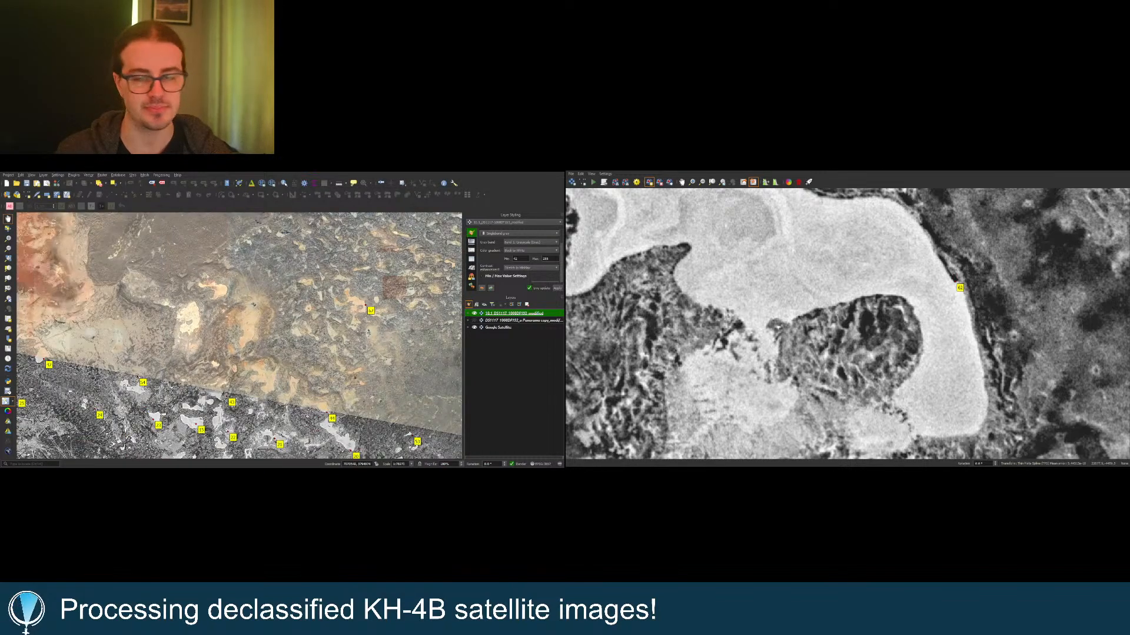
pyautogui.scroll(-5, 898, 314)
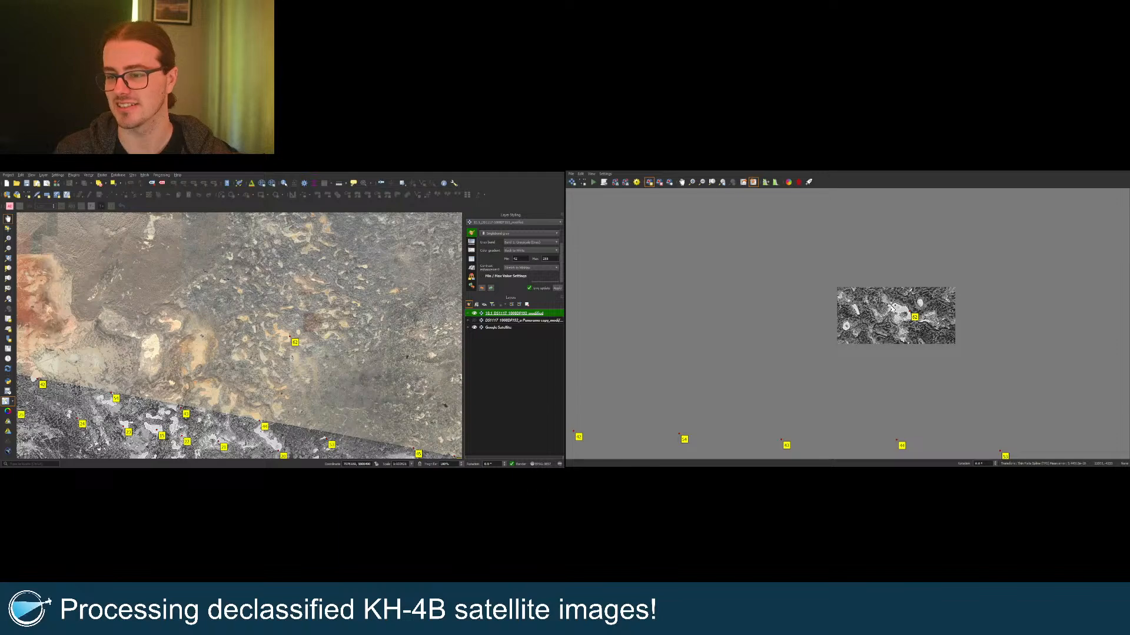
pyautogui.click(712, 182)
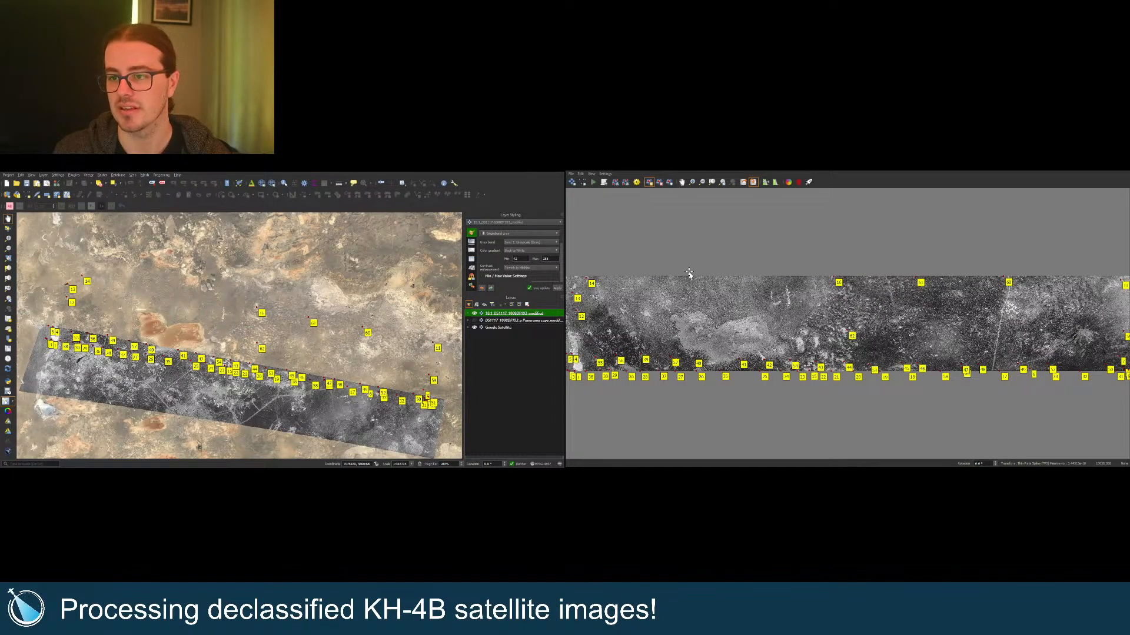
pyautogui.scroll(3, 688, 274)
pyautogui.scroll(2, 745, 284)
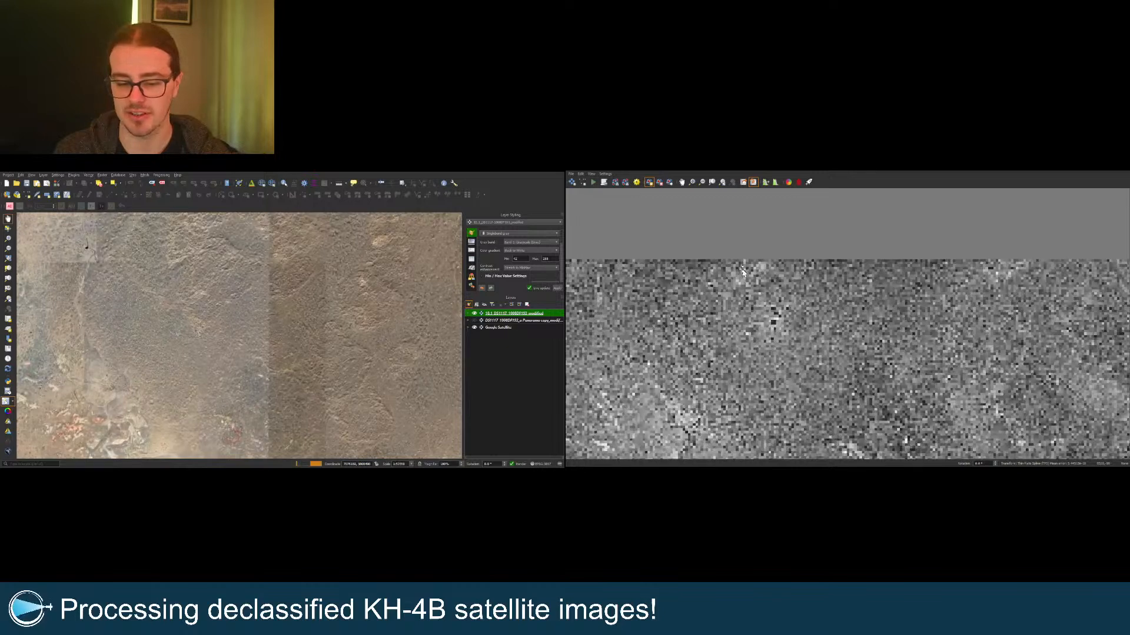
pyautogui.scroll(1, 746, 267)
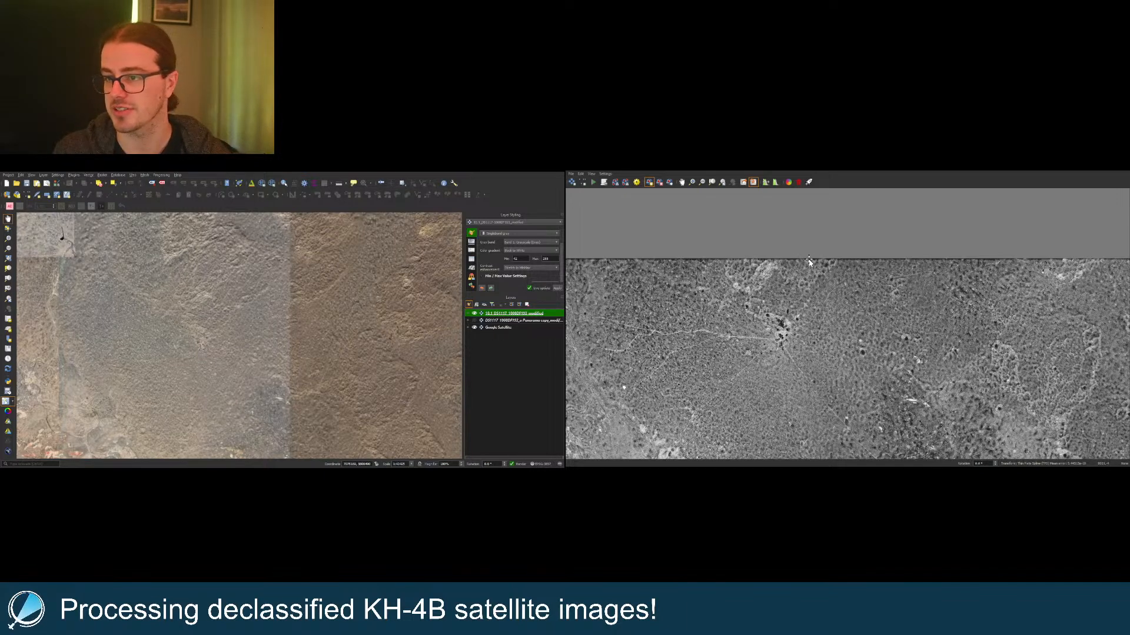
pyautogui.scroll(1, 1068, 255)
pyautogui.scroll(1, 975, 299)
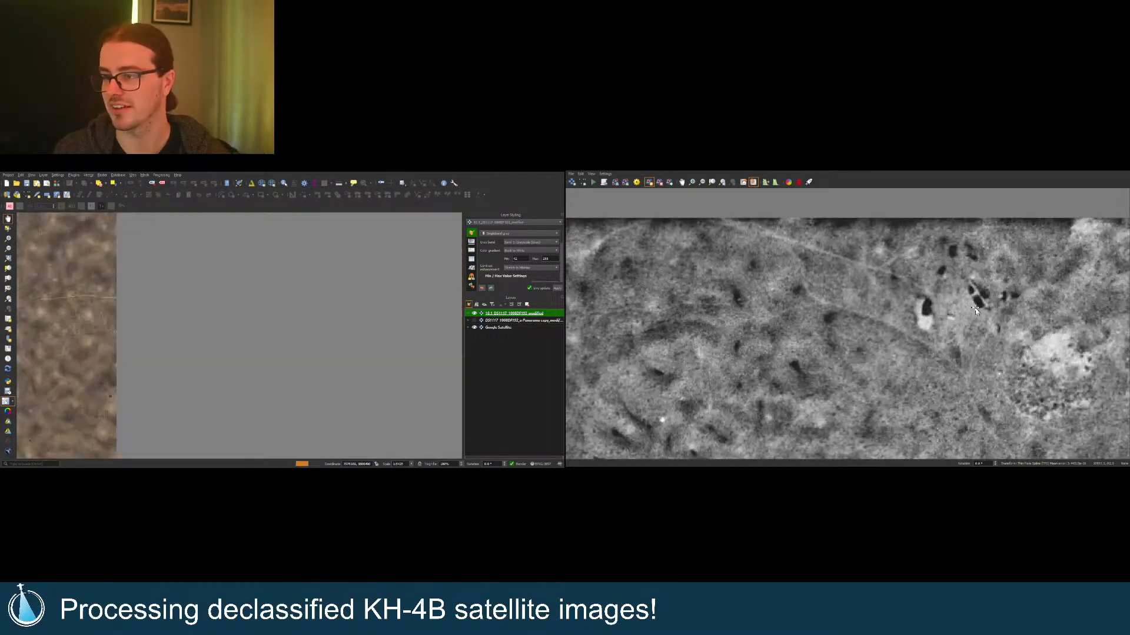
pyautogui.click(975, 299)
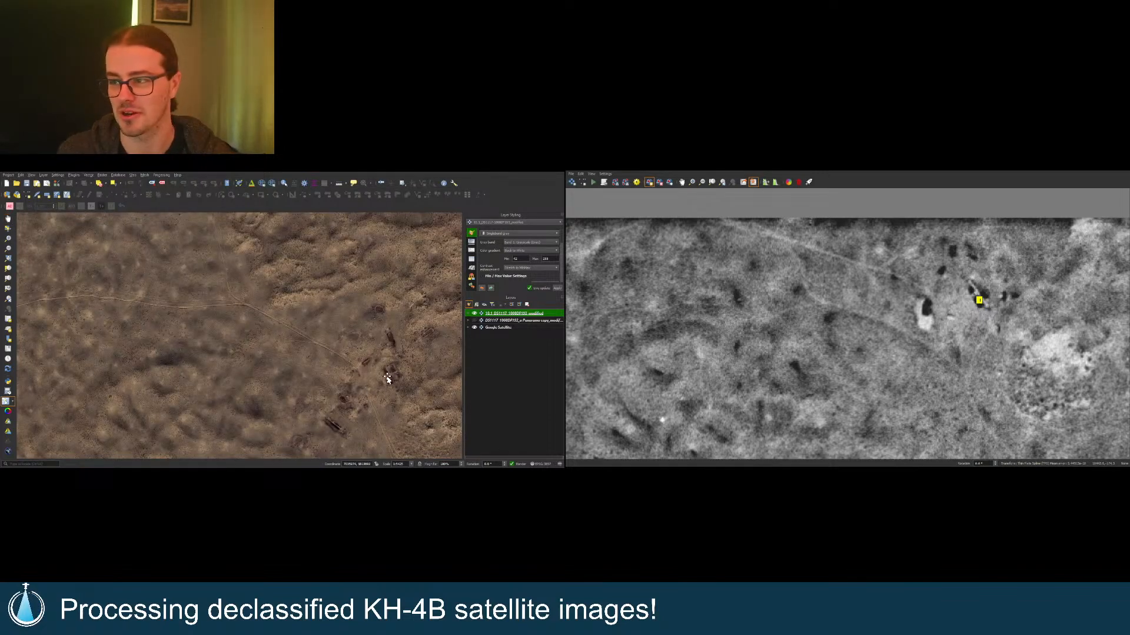
pyautogui.scroll(2, 356, 383)
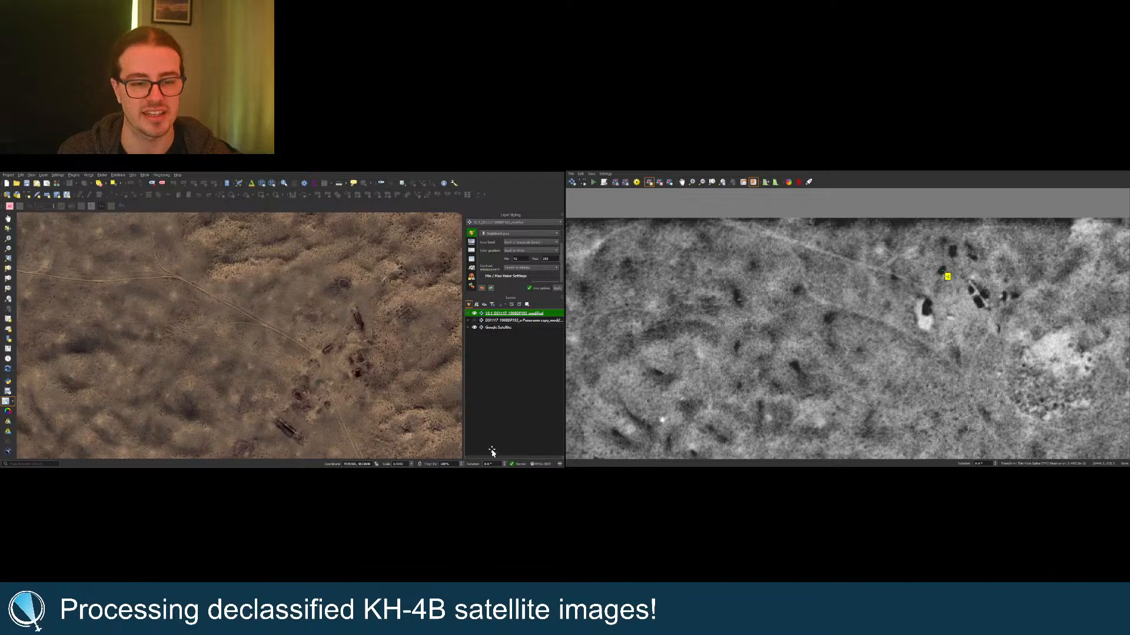
pyautogui.click(329, 353)
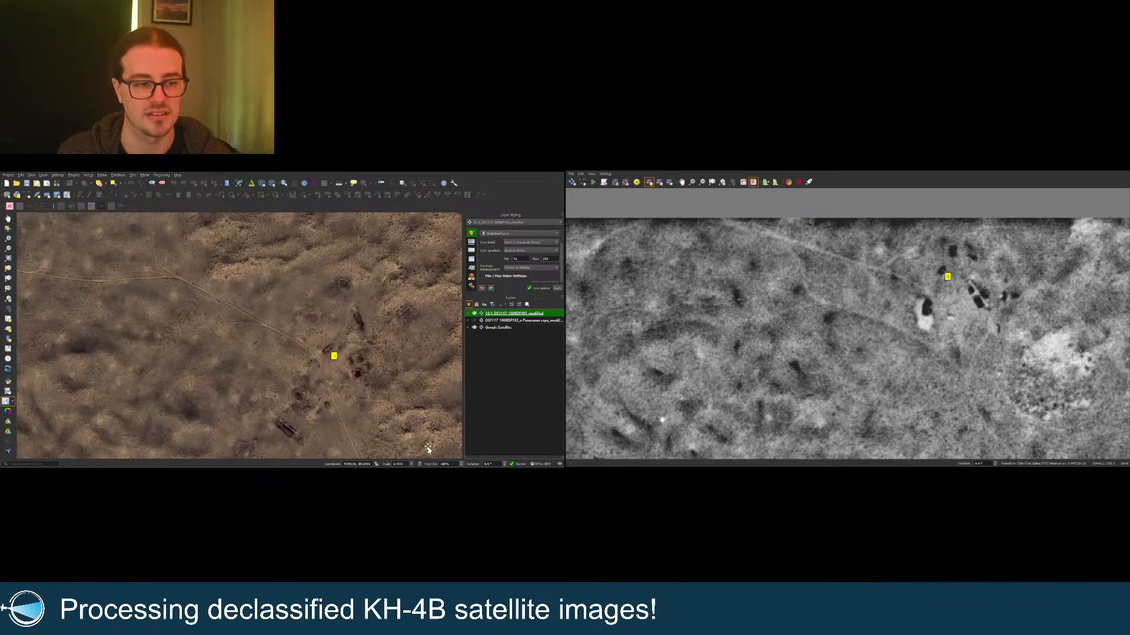
pyautogui.scroll(-1, 225, 322)
pyautogui.scroll(-3, 225, 321)
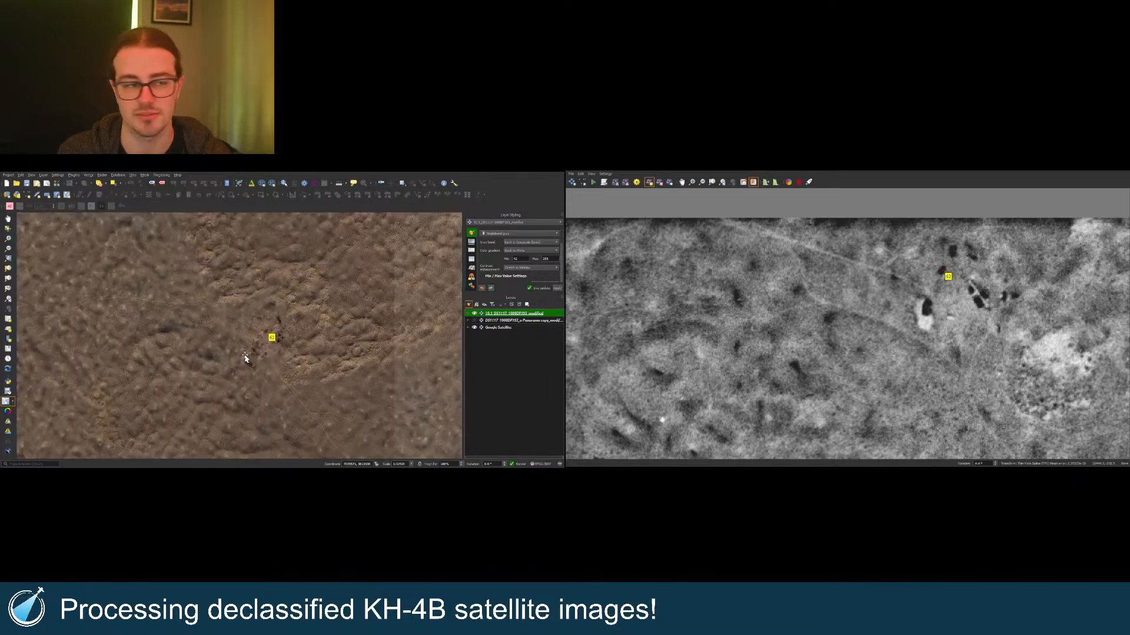
pyautogui.scroll(5, 272, 353)
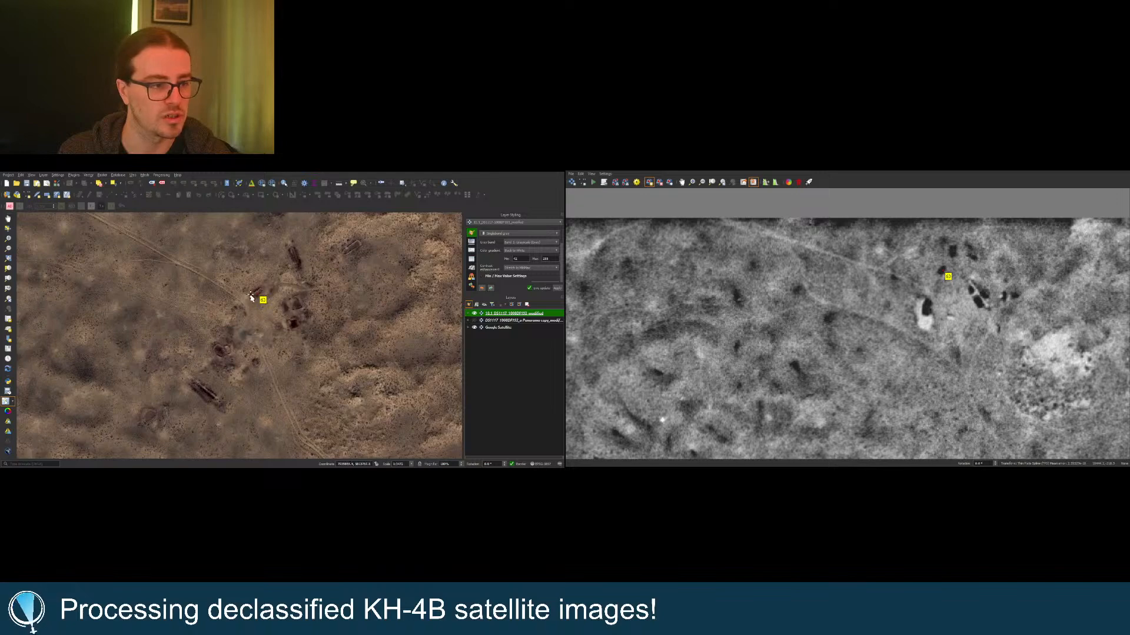
pyautogui.scroll(-2, 288, 333)
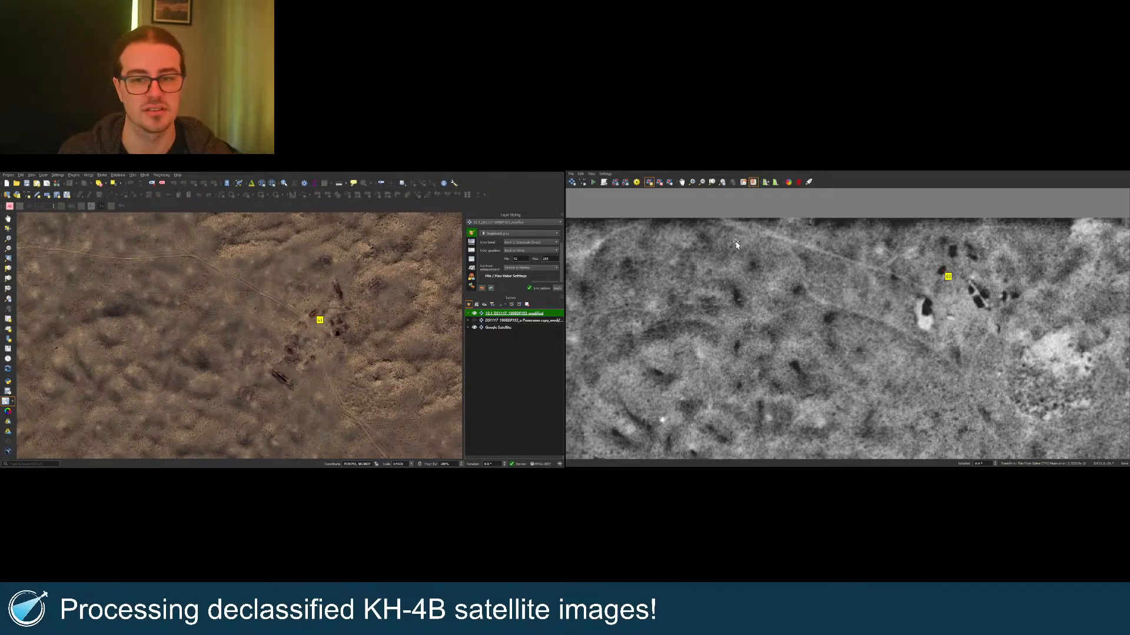
# Step: Add a control point on the easternmost dark dots in the bright patch at the strip's west edge, and resync the linked views
pyautogui.click(712, 185)
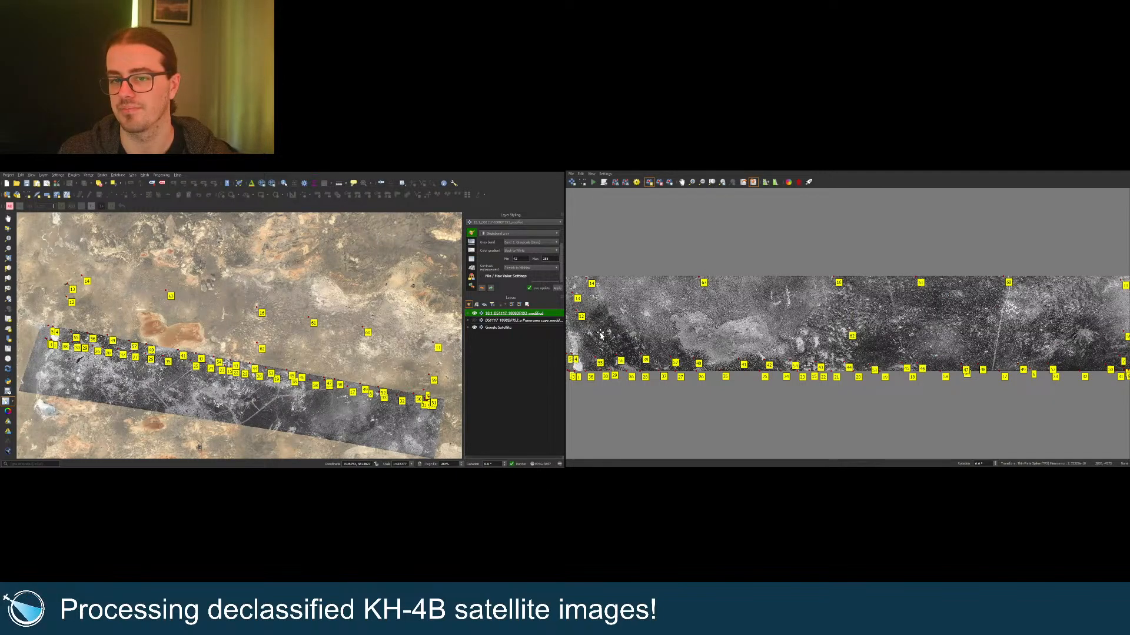
pyautogui.scroll(-1, 583, 333)
pyautogui.scroll(3, 571, 333)
pyautogui.scroll(2, 628, 330)
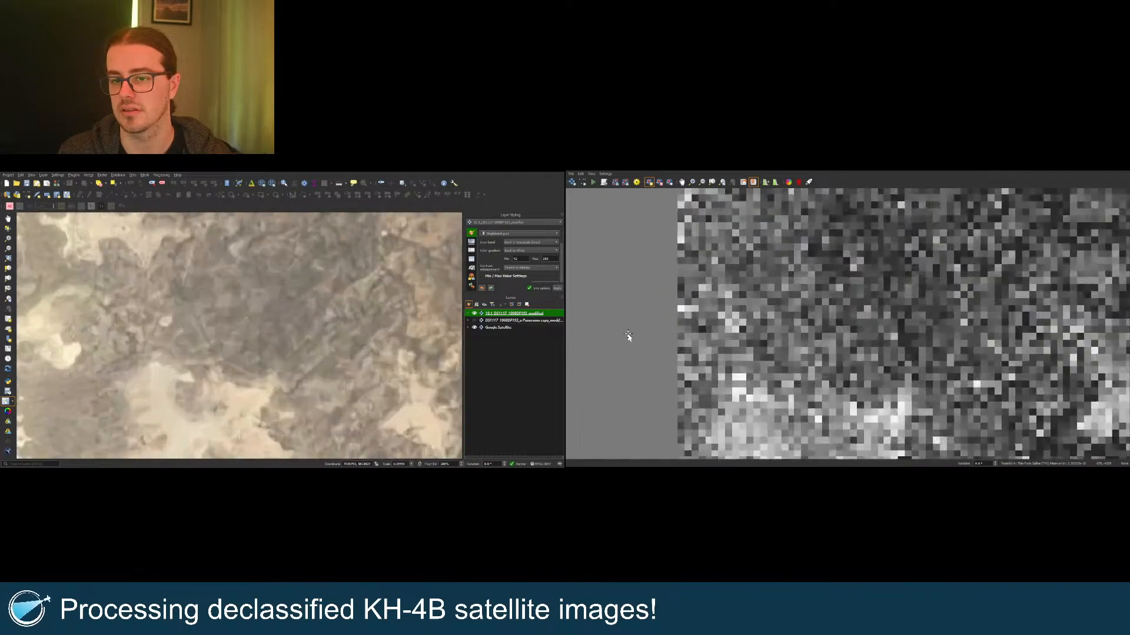
pyautogui.scroll(2, 690, 316)
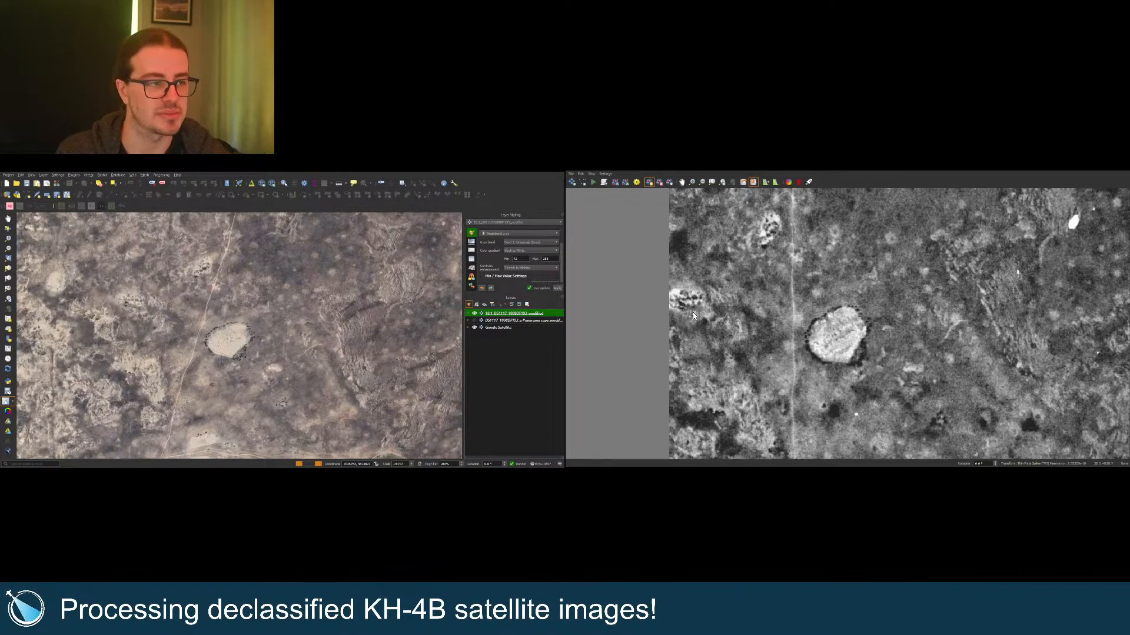
pyautogui.scroll(2, 692, 312)
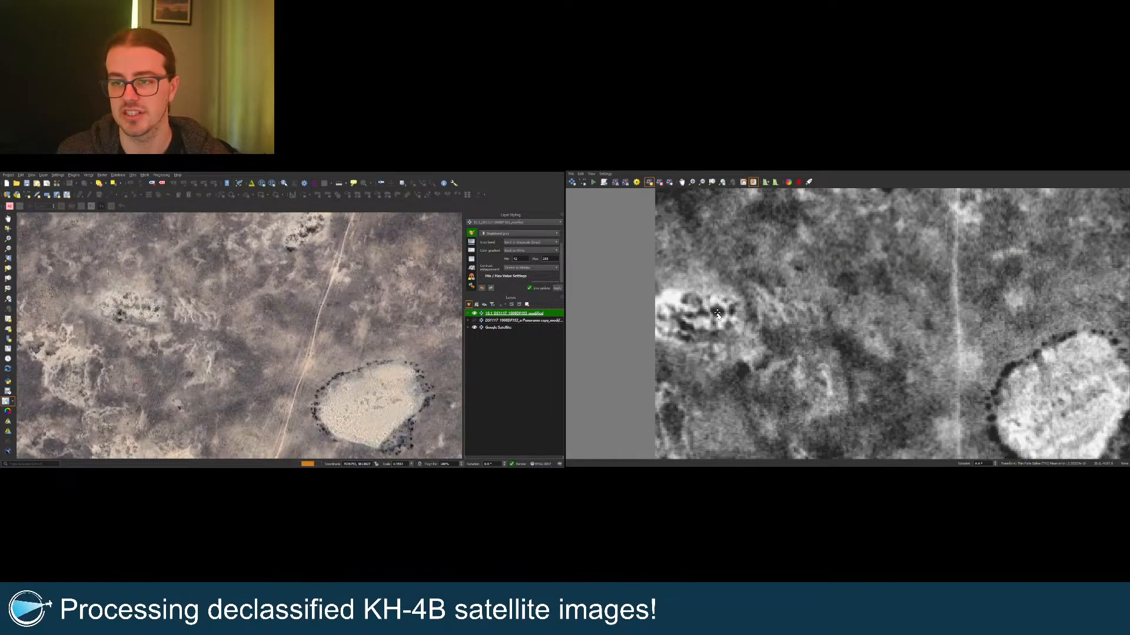
pyautogui.click(713, 315)
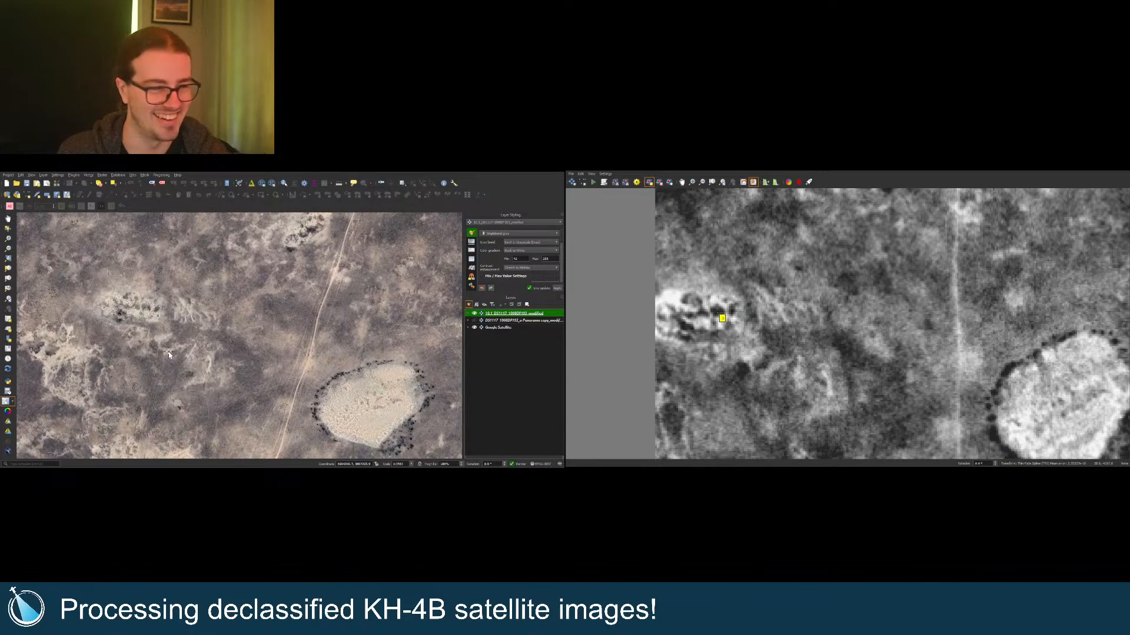
pyautogui.click(147, 309)
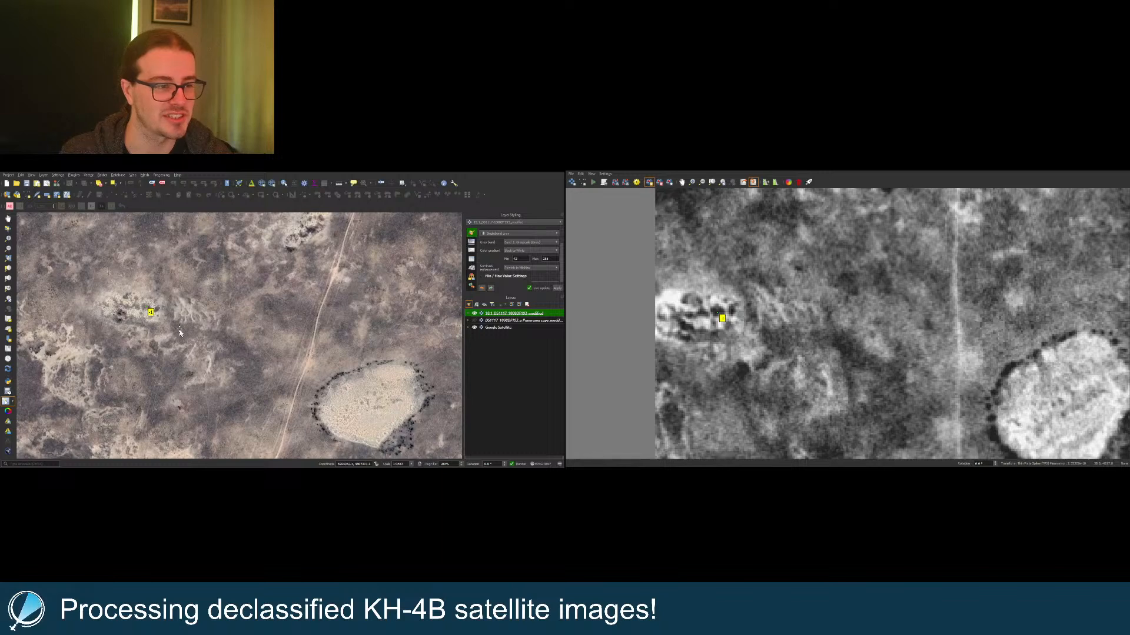
pyautogui.click(753, 182)
pyautogui.click(753, 183)
# Step: Add upper-edge control points on the dark-rimmed teardrop pan and on the small dark clump inside the irregular bright patch farther east
pyautogui.click(712, 183)
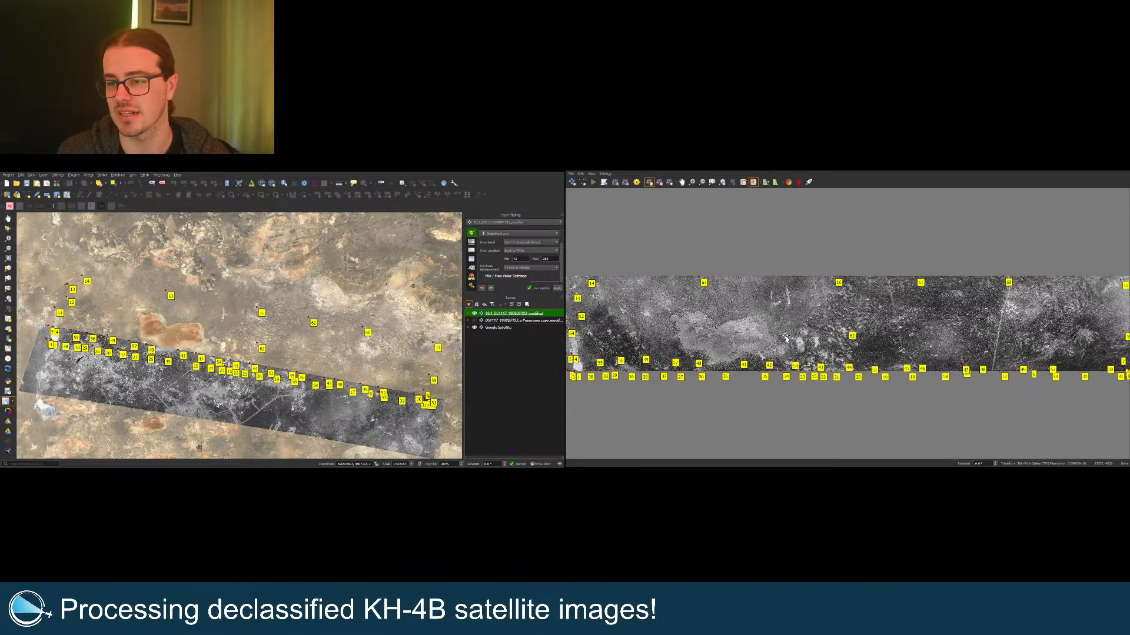
pyautogui.scroll(6, 876, 291)
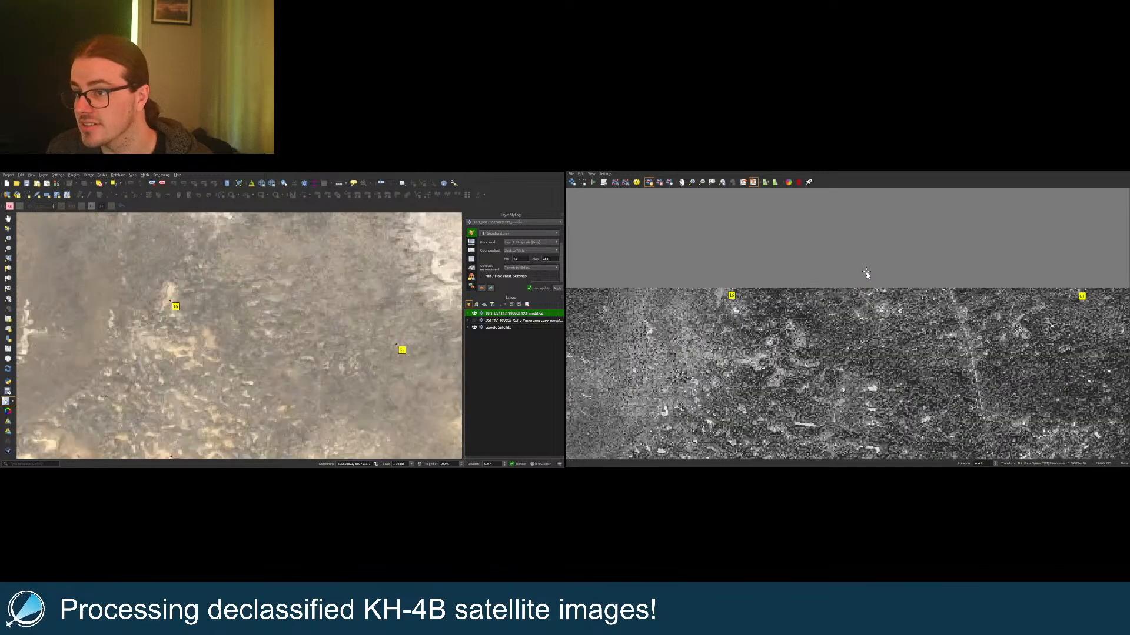
pyautogui.scroll(3, 879, 292)
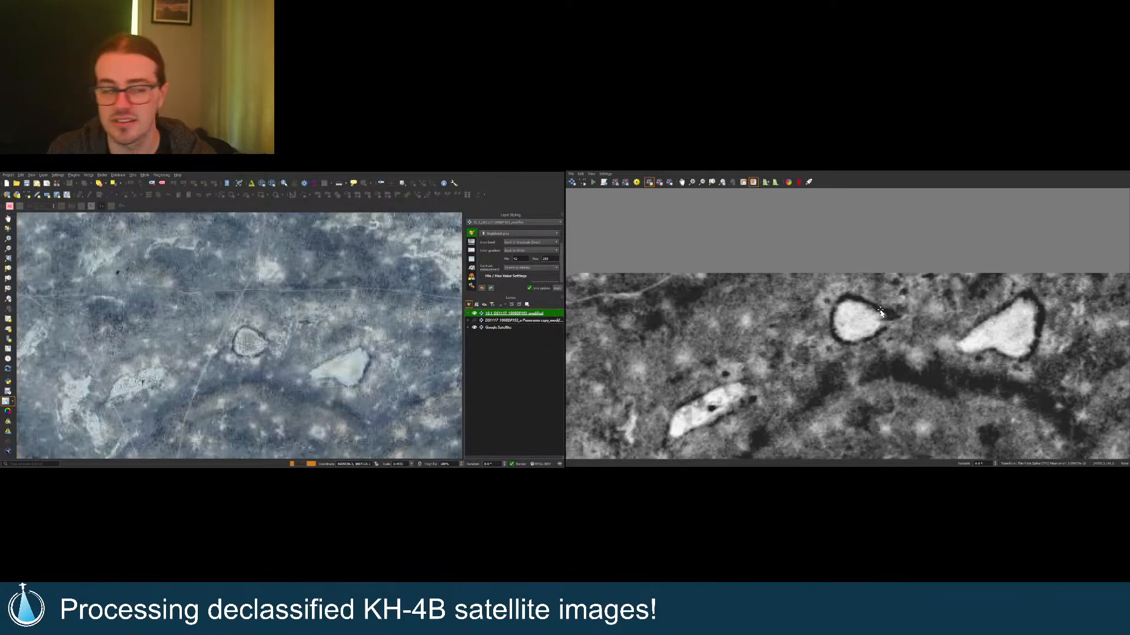
pyautogui.click(829, 304)
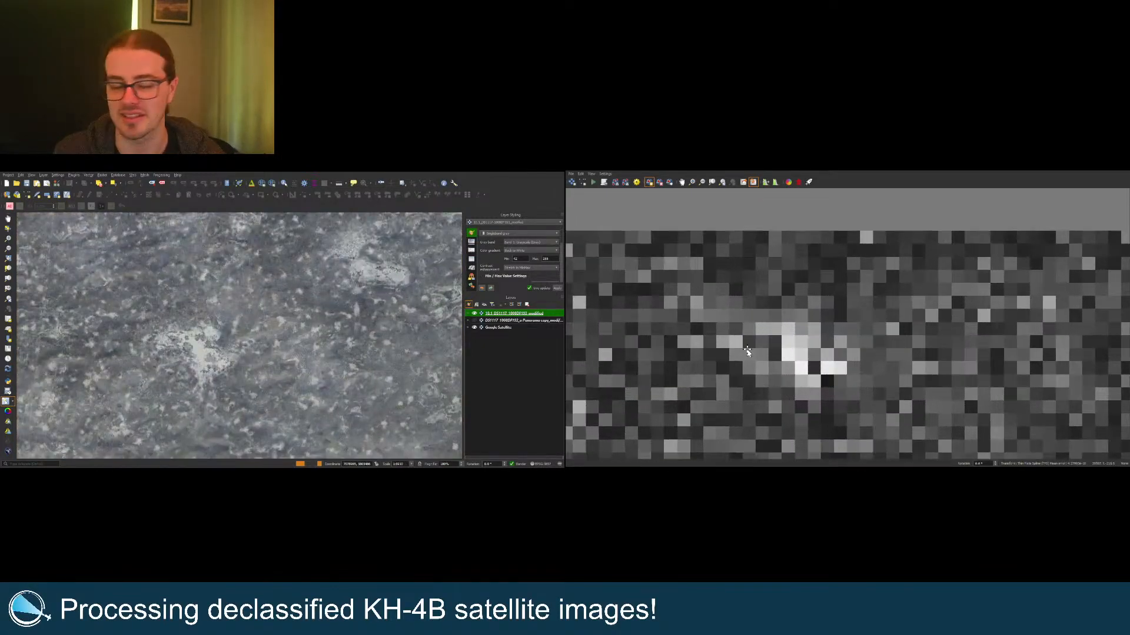
pyautogui.scroll(-5, 764, 356)
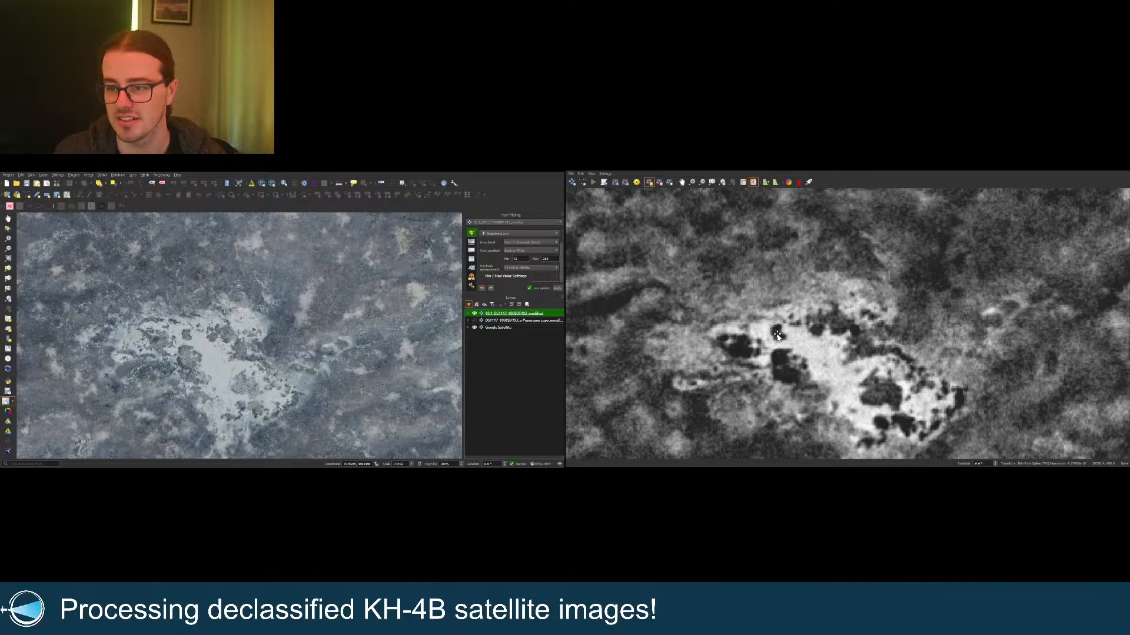
pyautogui.click(187, 337)
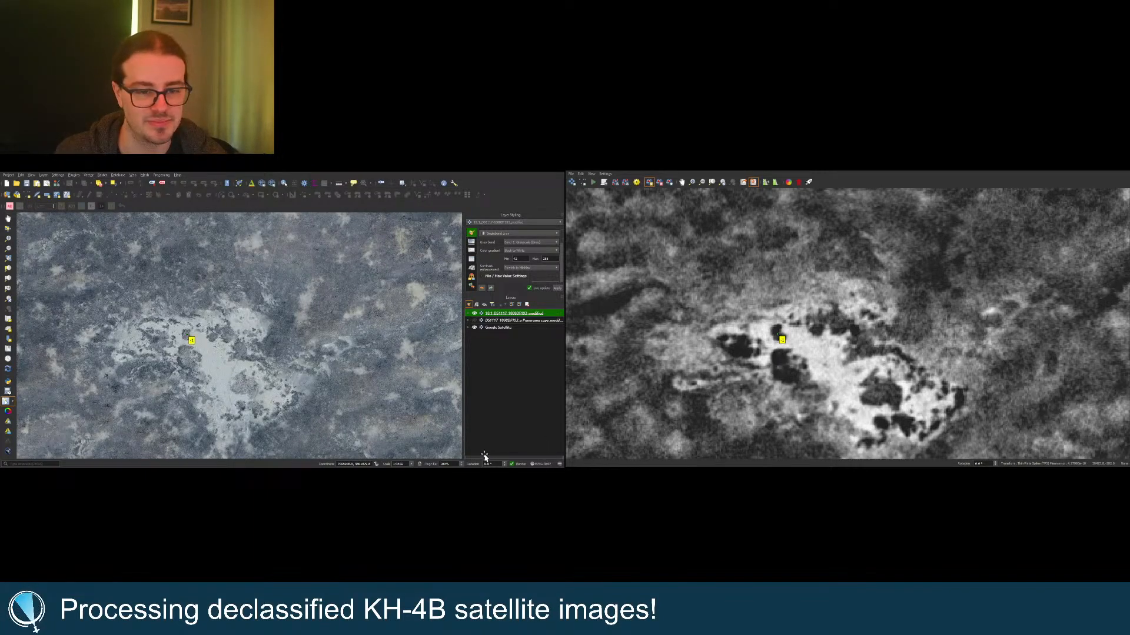
# Step: Add a control point on the lower edge of the narrow bright pan cut by the strip's upper edge near its east end, and resync the views
pyautogui.click(713, 183)
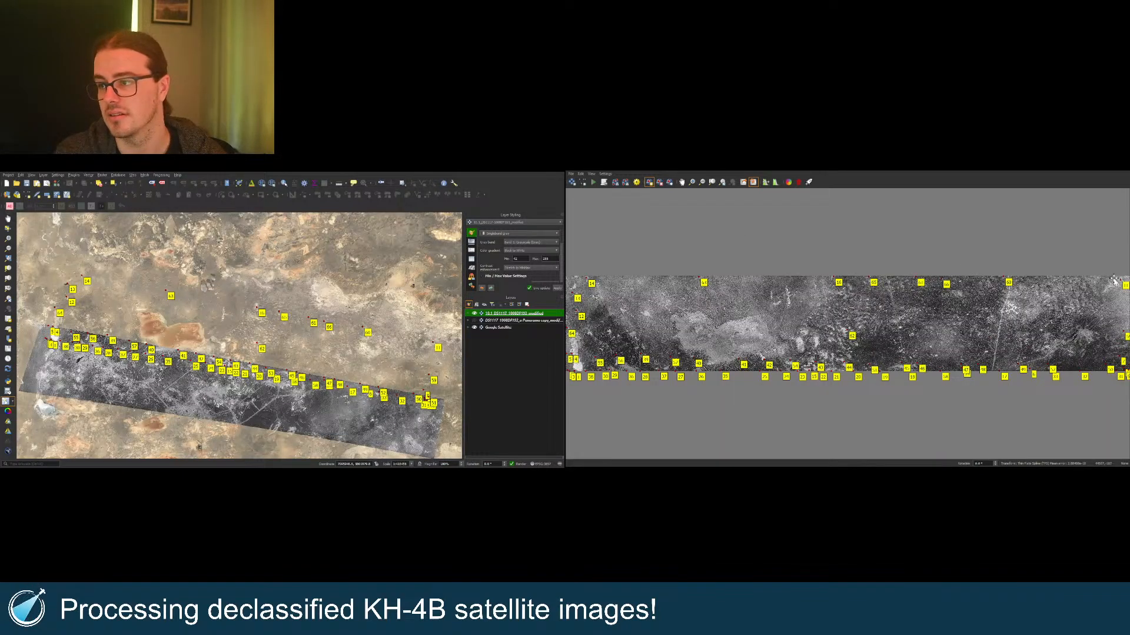
pyautogui.scroll(5, 1107, 281)
pyautogui.scroll(3, 1107, 281)
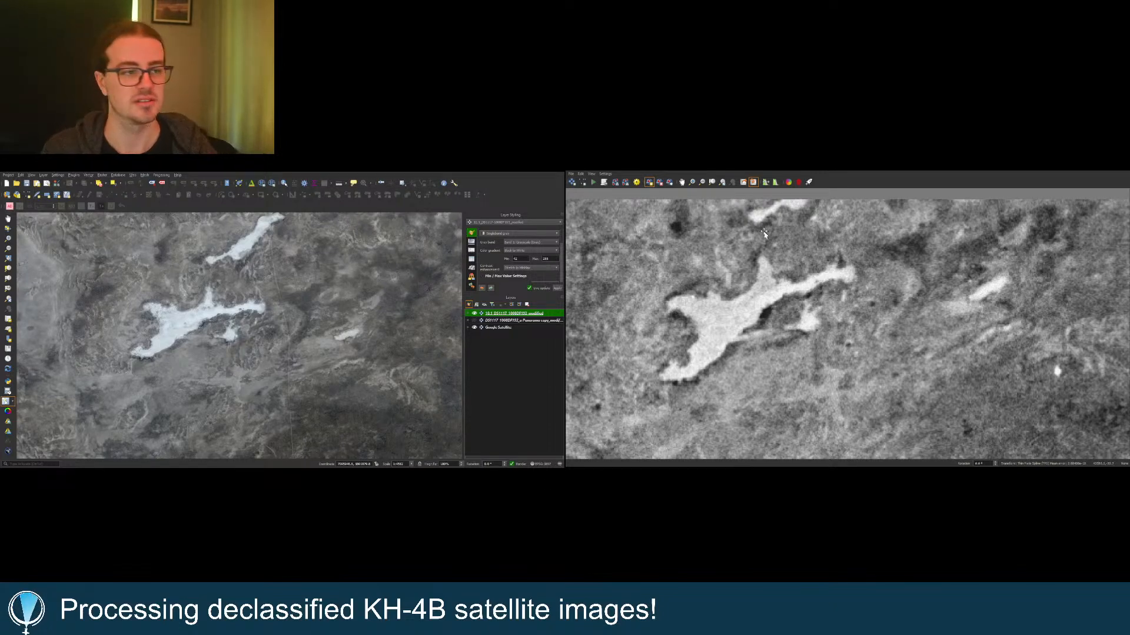
pyautogui.scroll(1, 775, 200)
pyautogui.click(803, 221)
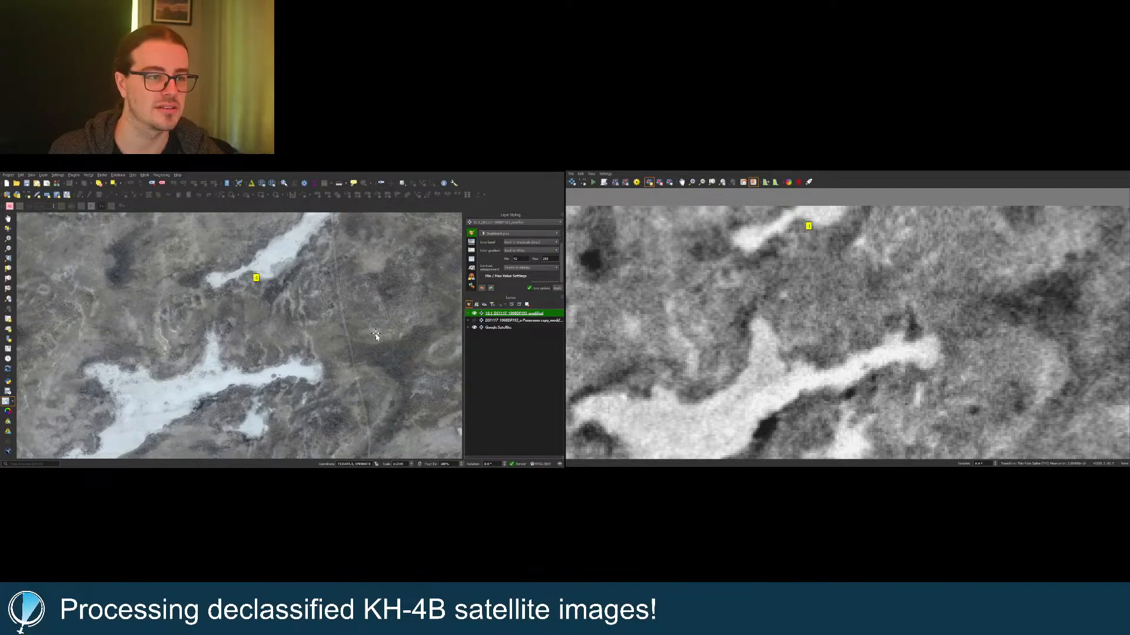
pyautogui.click(484, 453)
pyautogui.click(752, 184)
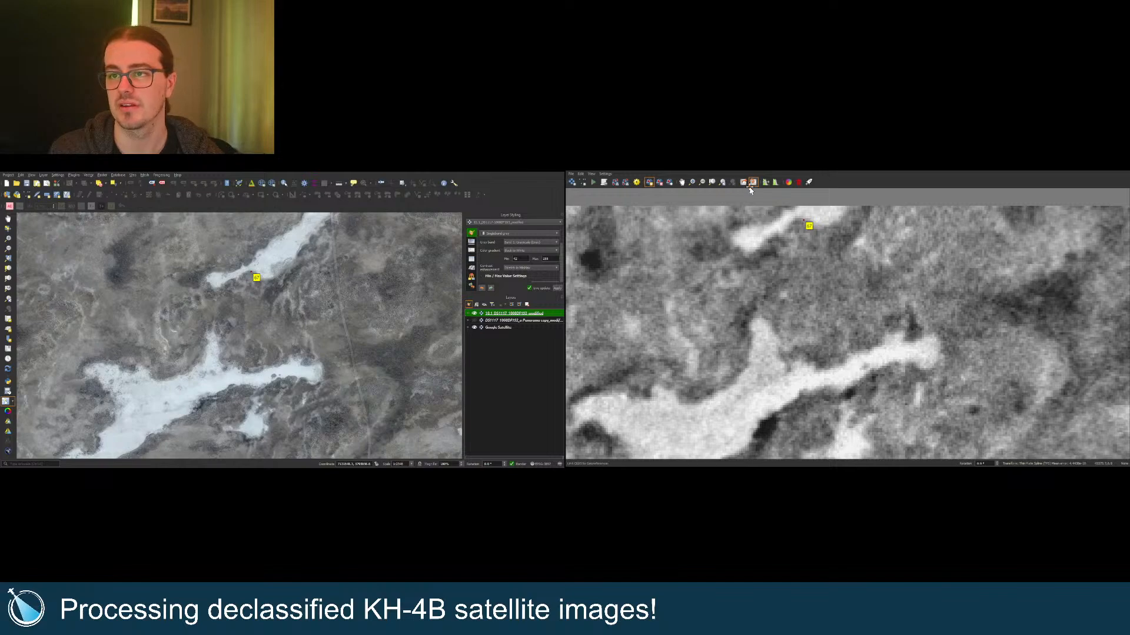
pyautogui.click(753, 184)
# Step: Add a control point where the curved tracks meet beside the bright complex in the eastern settlement, matching it in the map
pyautogui.click(712, 183)
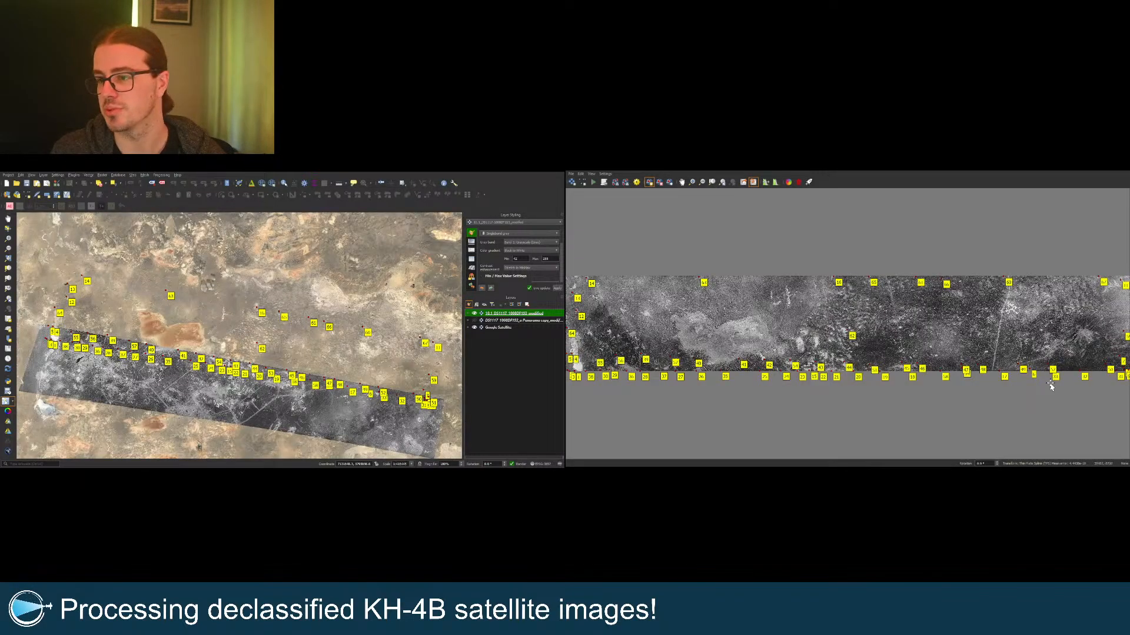
pyautogui.scroll(2, 1119, 347)
pyautogui.scroll(2, 1009, 320)
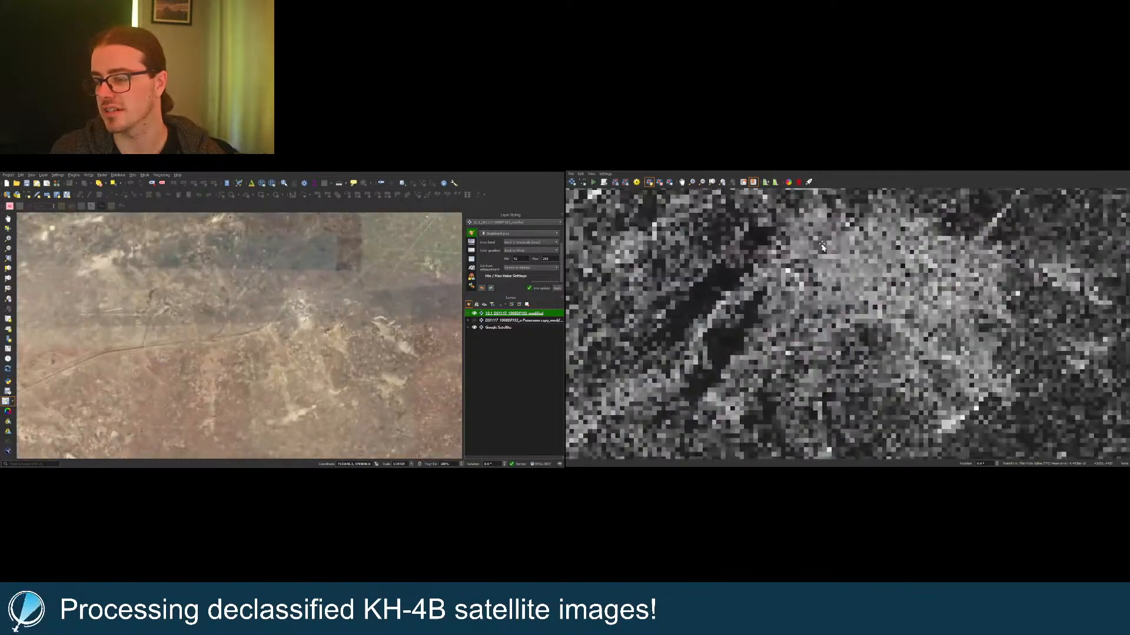
pyautogui.scroll(1, 870, 206)
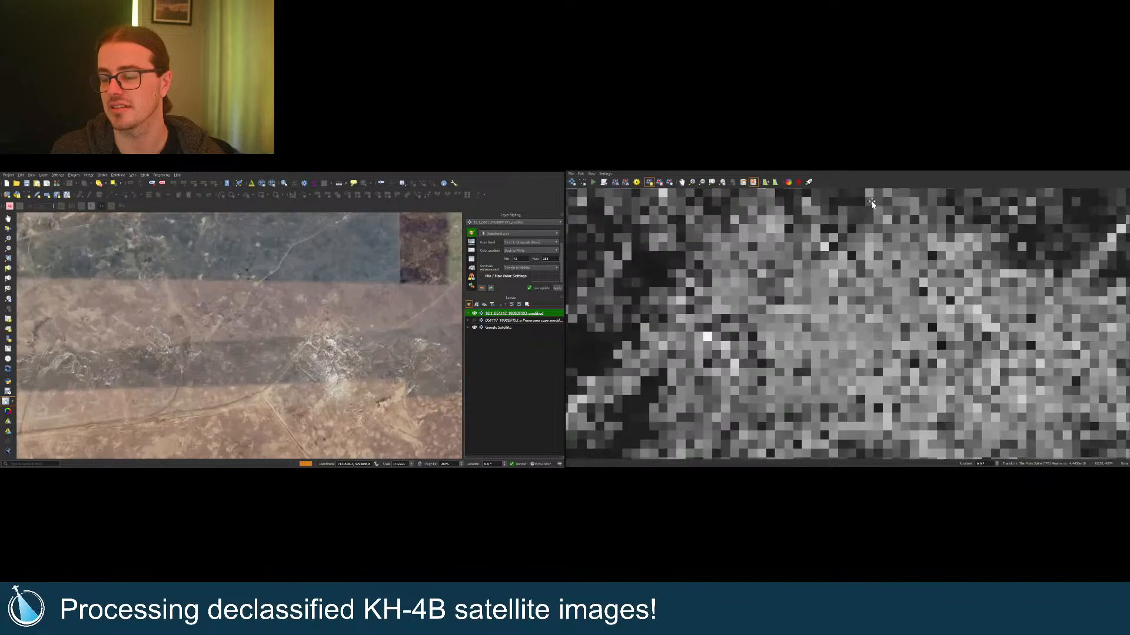
pyautogui.scroll(-1, 947, 306)
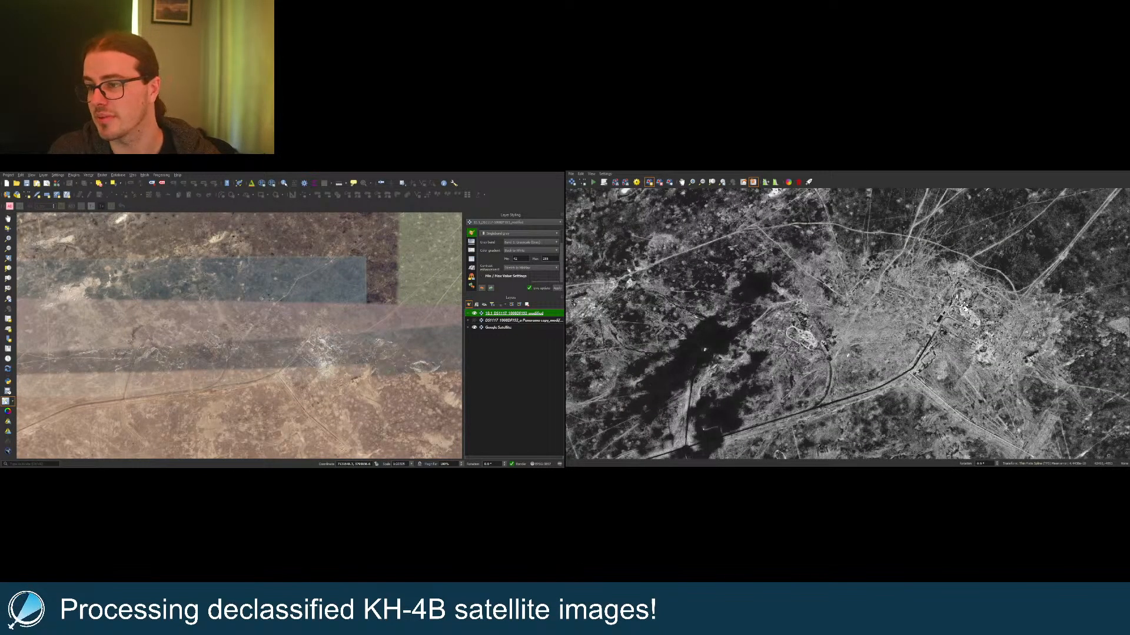
pyautogui.scroll(2, 964, 307)
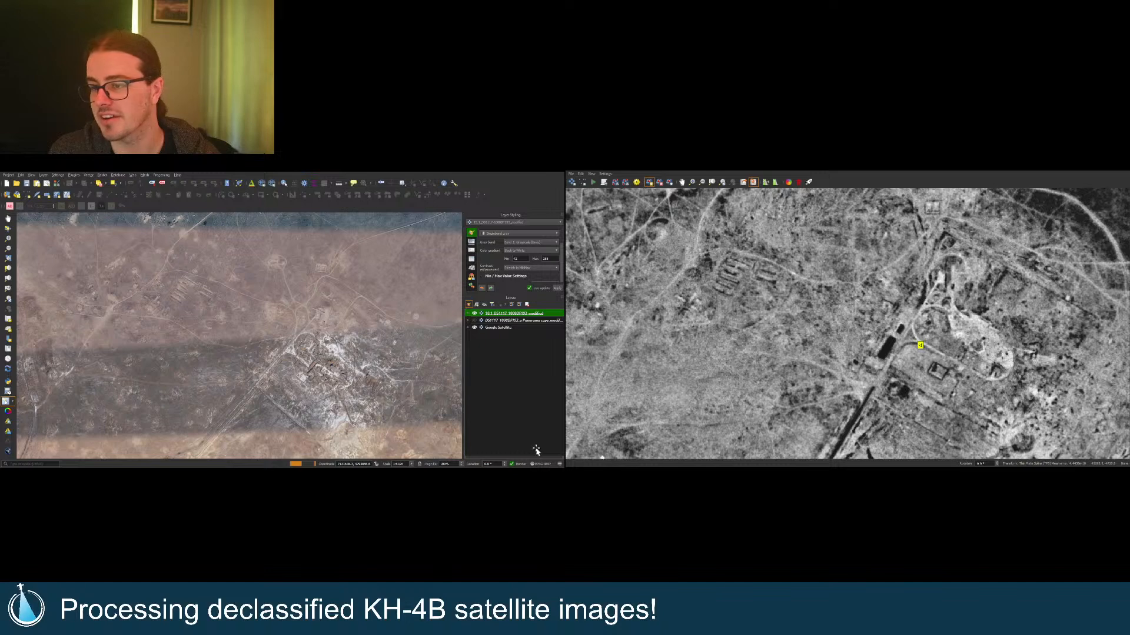
pyautogui.scroll(3, 282, 366)
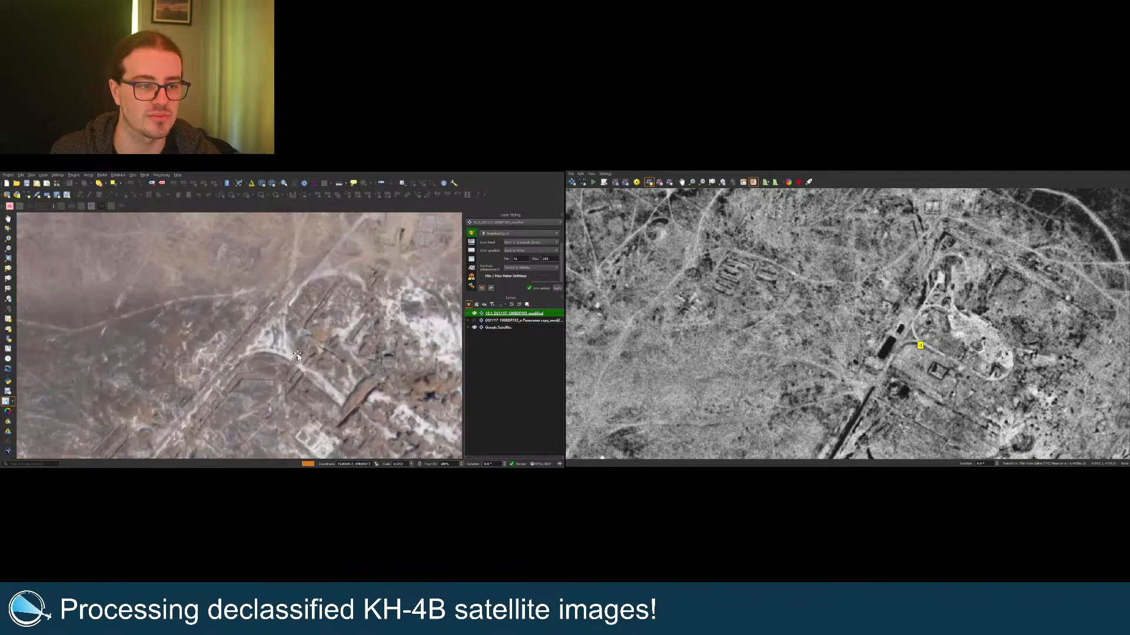
pyautogui.click(285, 351)
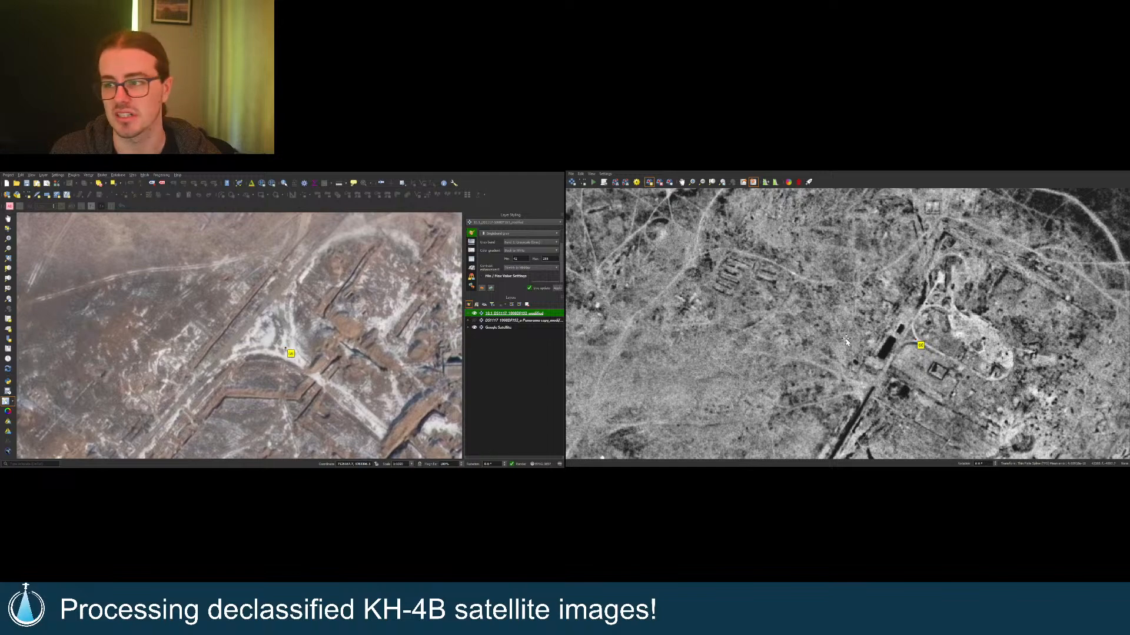
pyautogui.press('Return')
# Step: Add a control point at the north end of the looped track on the bright oval site west of the complex
pyautogui.scroll(-3, 1009, 331)
pyautogui.scroll(5, 838, 296)
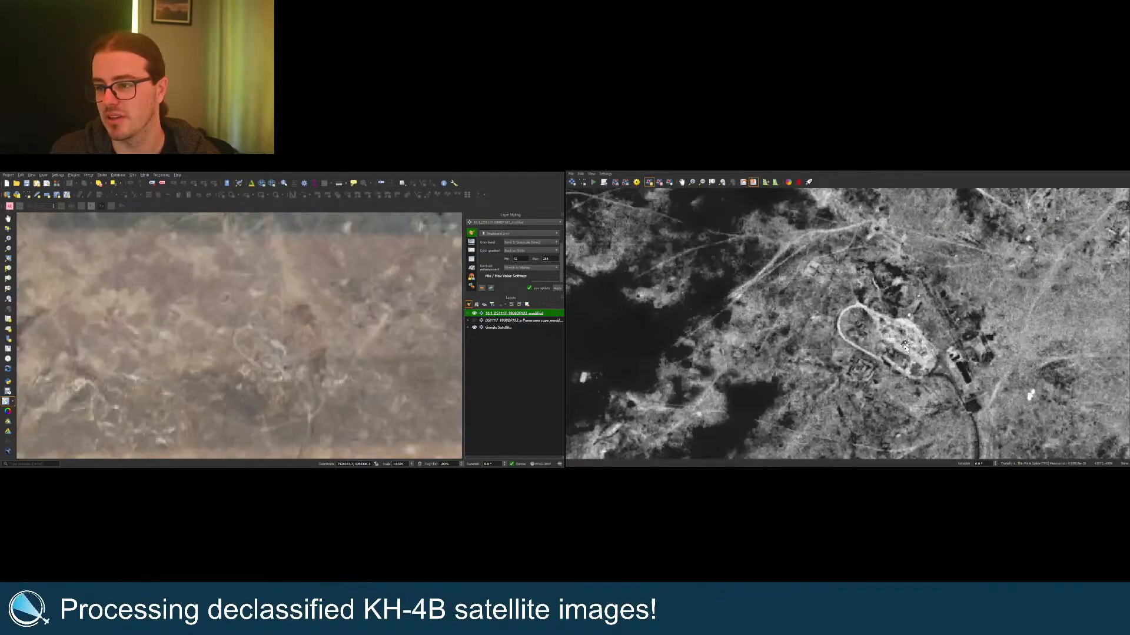
pyautogui.click(838, 296)
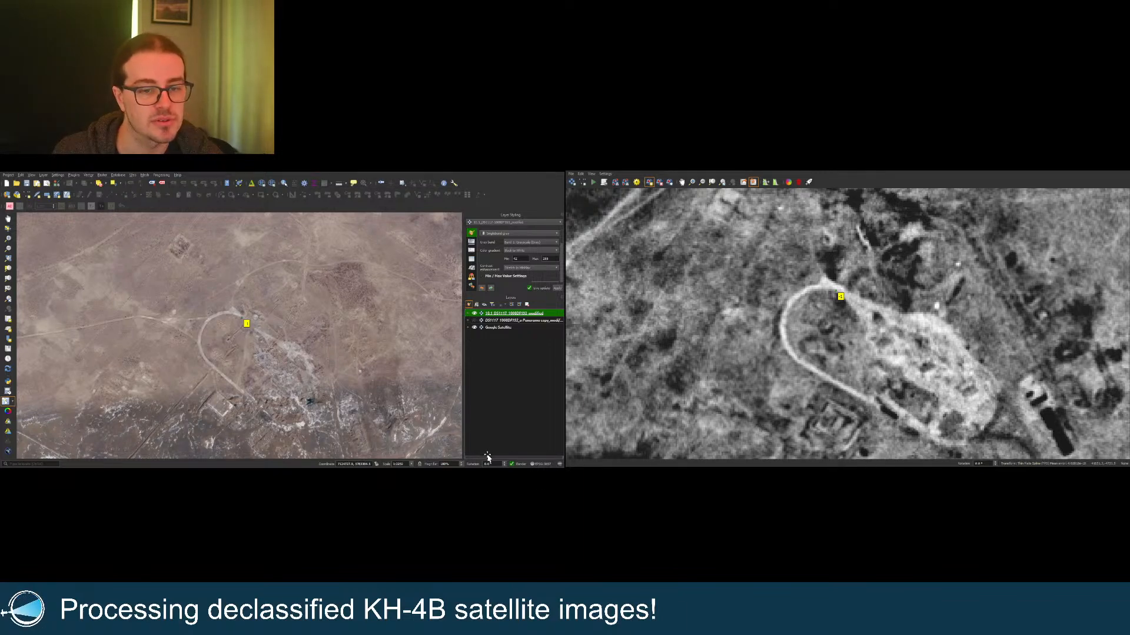
# Step: Add a control point where the northern side line meets the main line in the dark patch southwest of the looped track
pyautogui.scroll(-8, 890, 284)
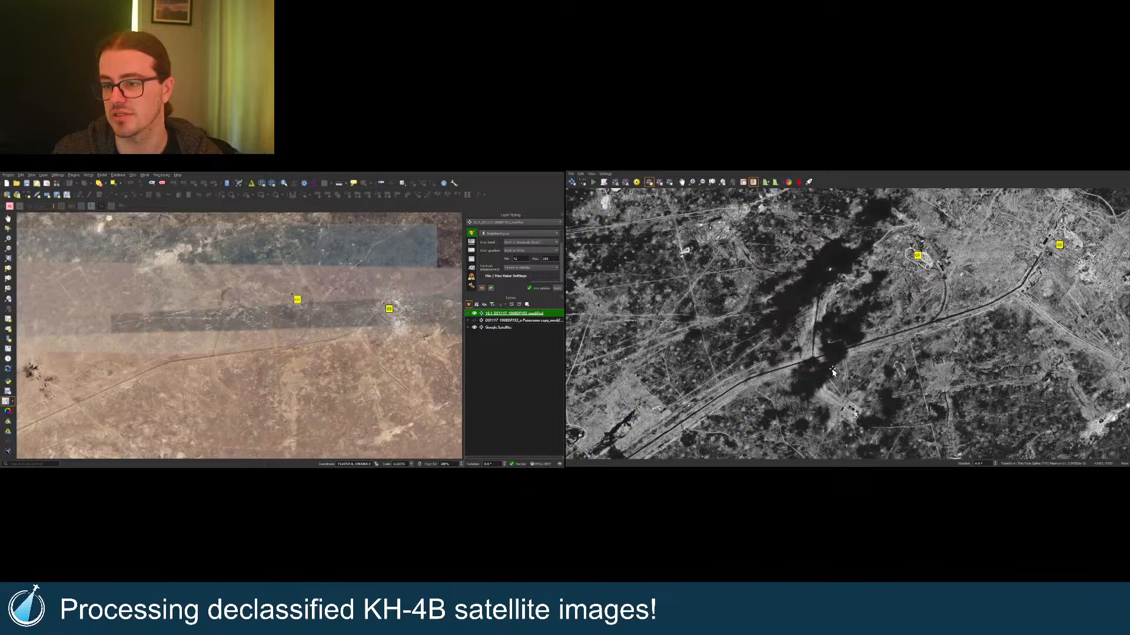
pyautogui.scroll(8, 832, 371)
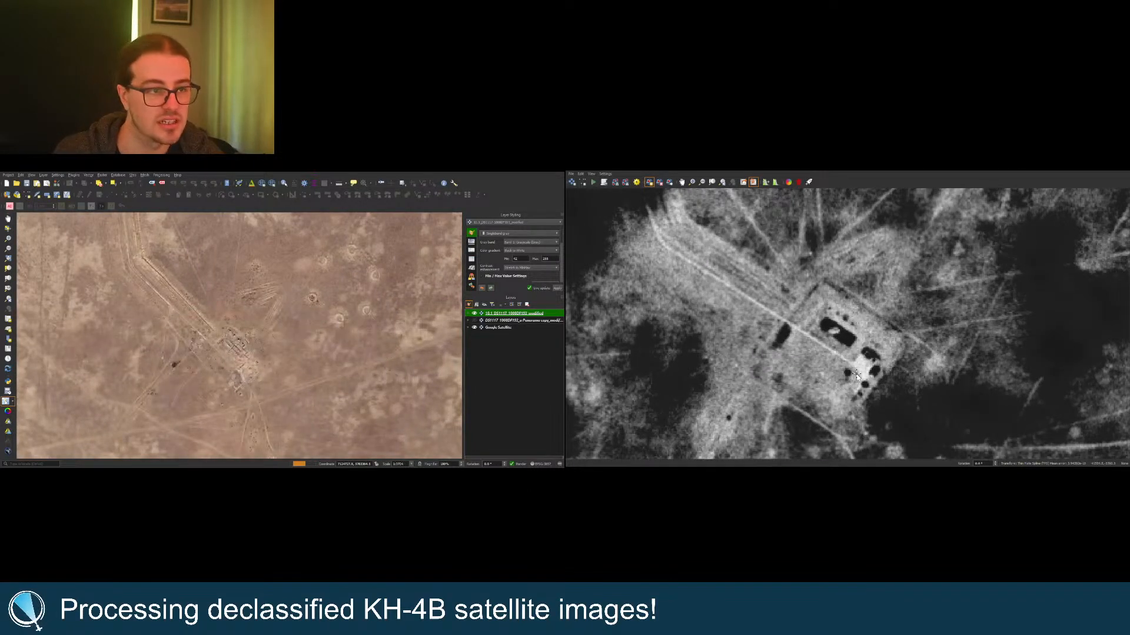
pyautogui.scroll(-4, 853, 377)
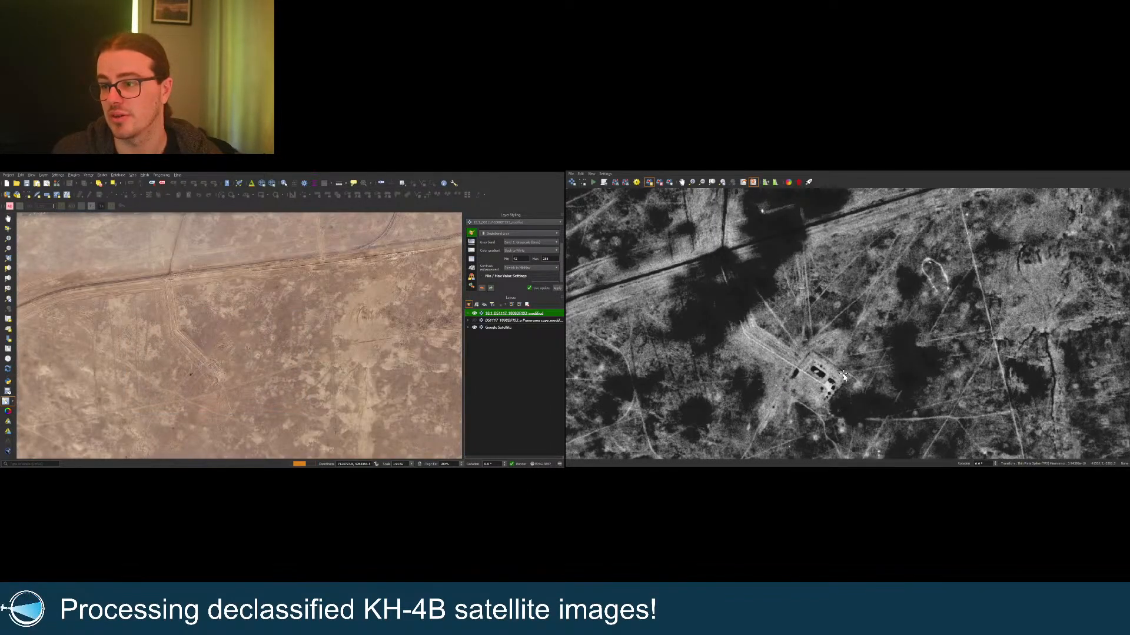
pyautogui.scroll(5, 713, 256)
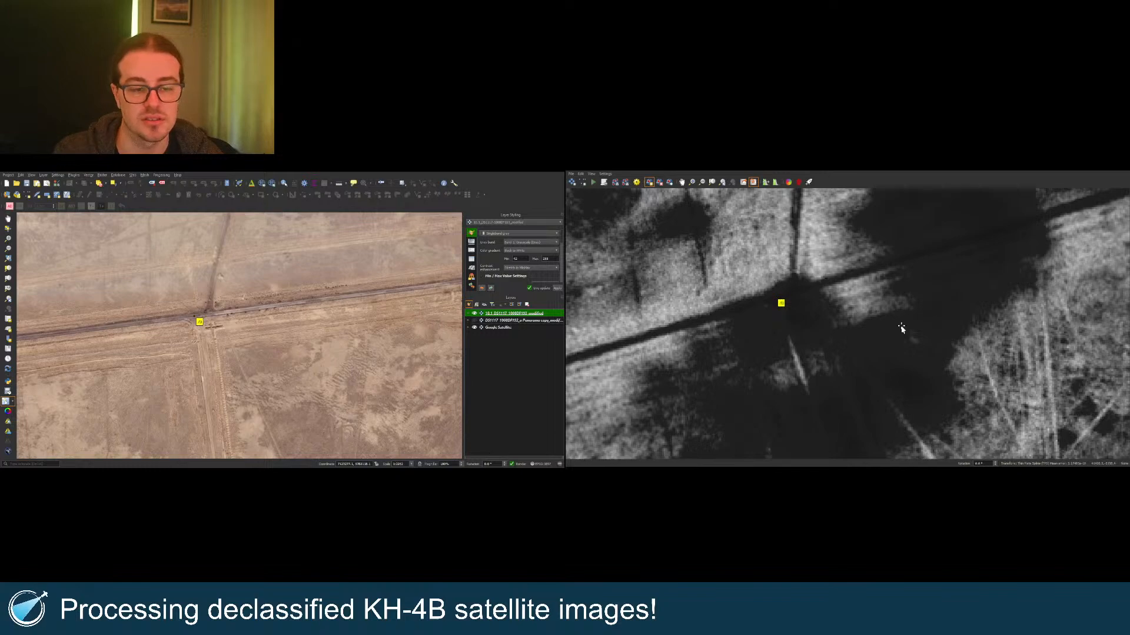
# Step: Add a control point on the northeastern emplacement inside the ring of circular earthworks, matching it in the map
pyautogui.scroll(-8, 900, 322)
pyautogui.scroll(3, 934, 337)
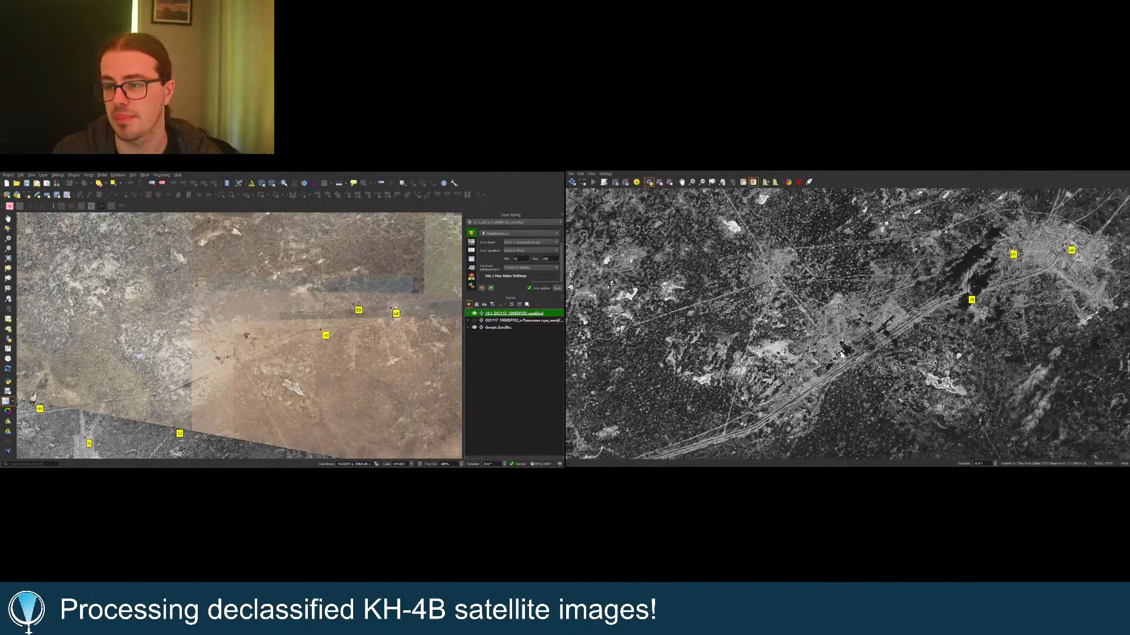
pyautogui.scroll(6, 816, 294)
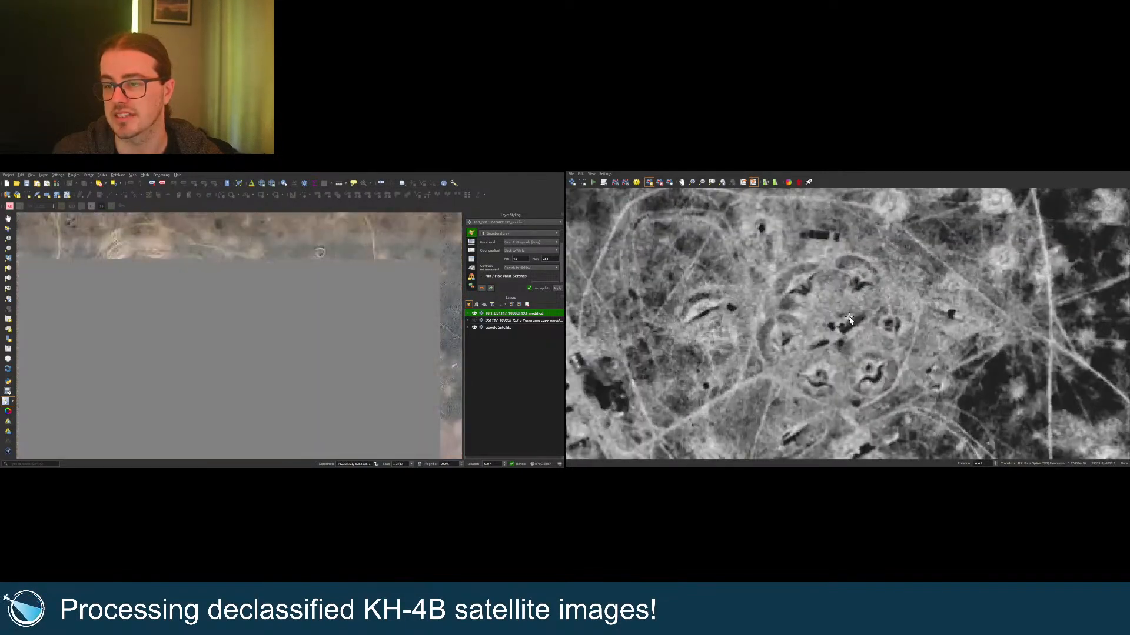
pyautogui.click(857, 284)
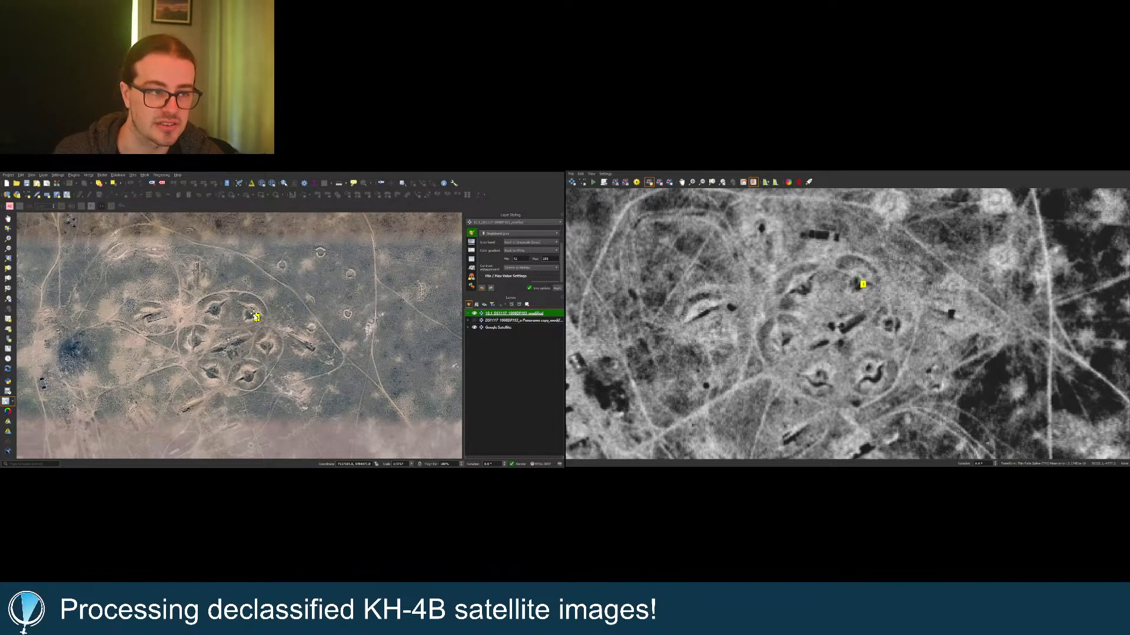
# Step: Add control points at the road corner southeast of the dark walled compound and on the small dark spot above the blob west of the pan's tracks
pyautogui.scroll(-8, 841, 254)
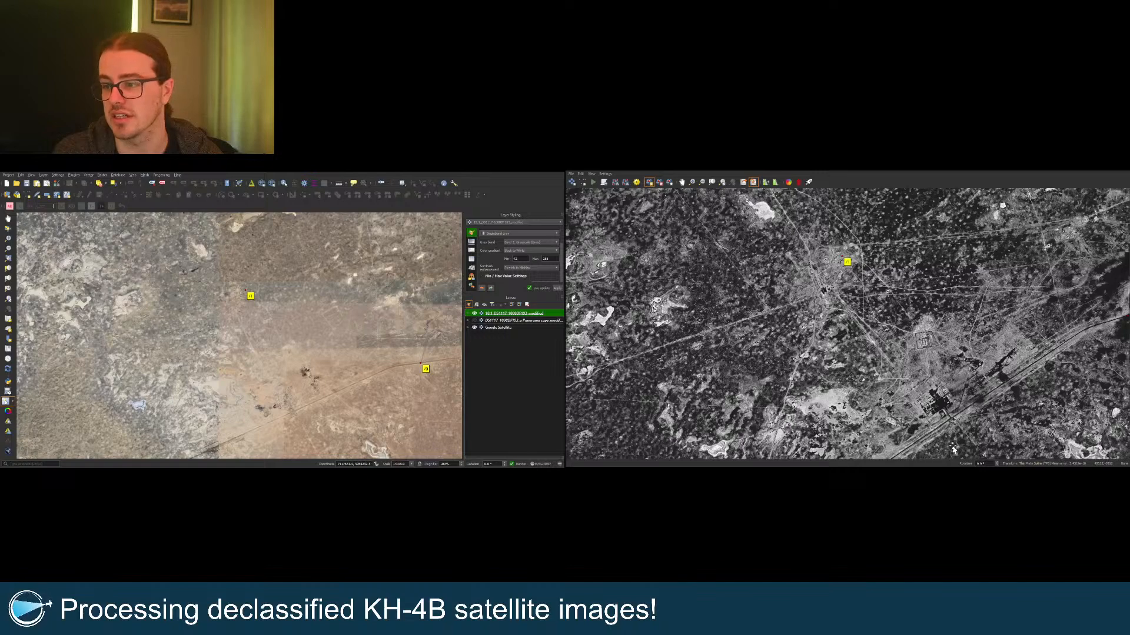
pyautogui.scroll(6, 953, 448)
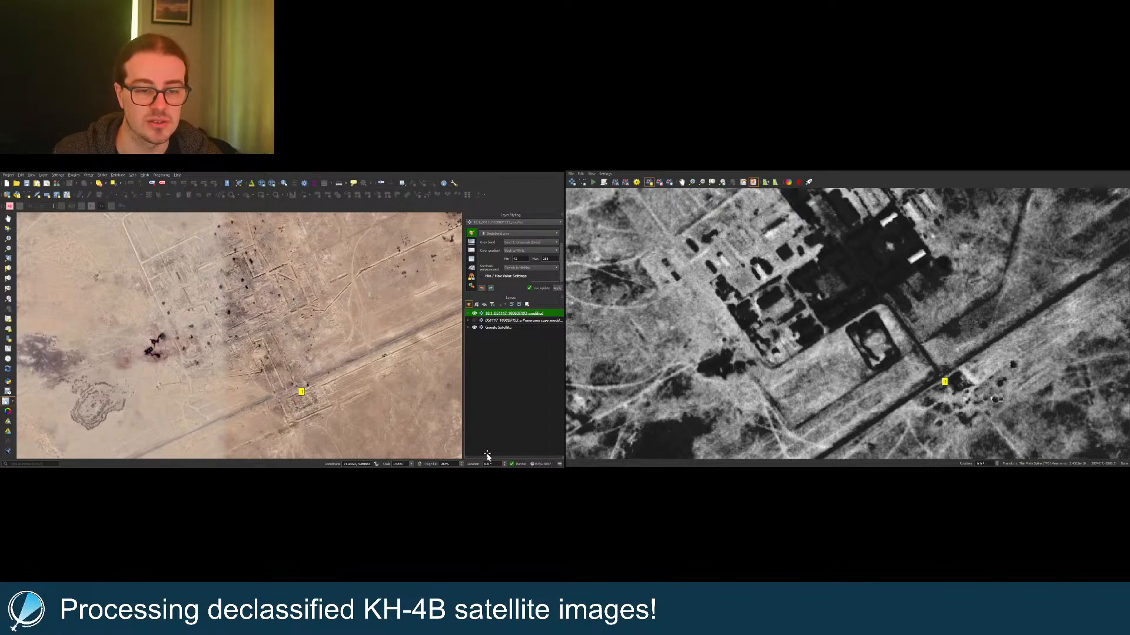
pyautogui.scroll(-8, 953, 284)
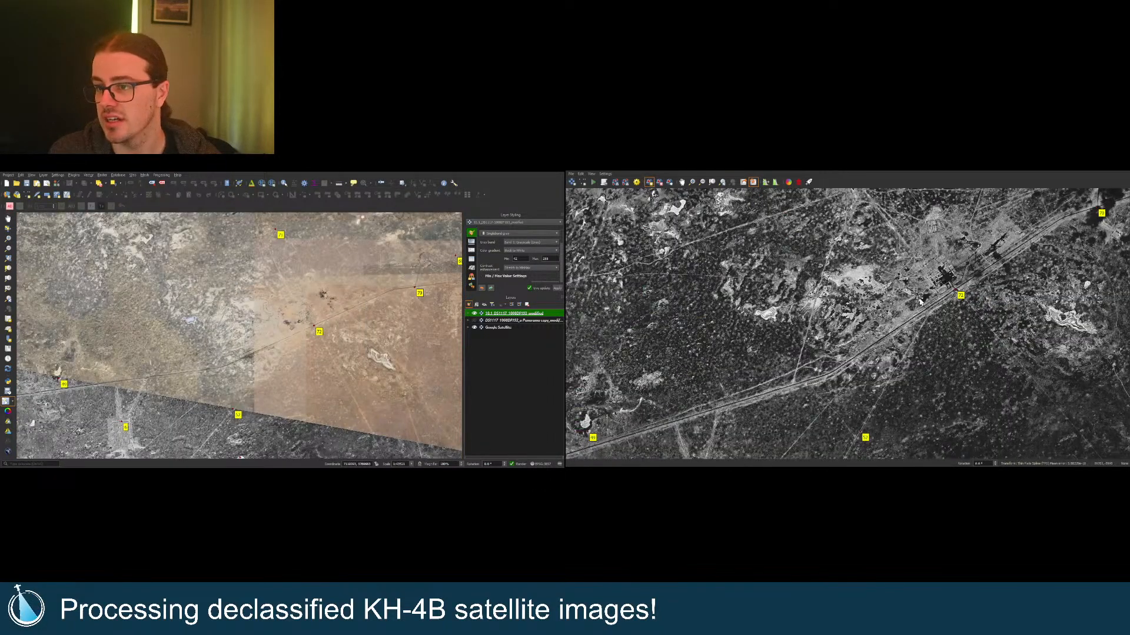
pyautogui.scroll(10, 805, 286)
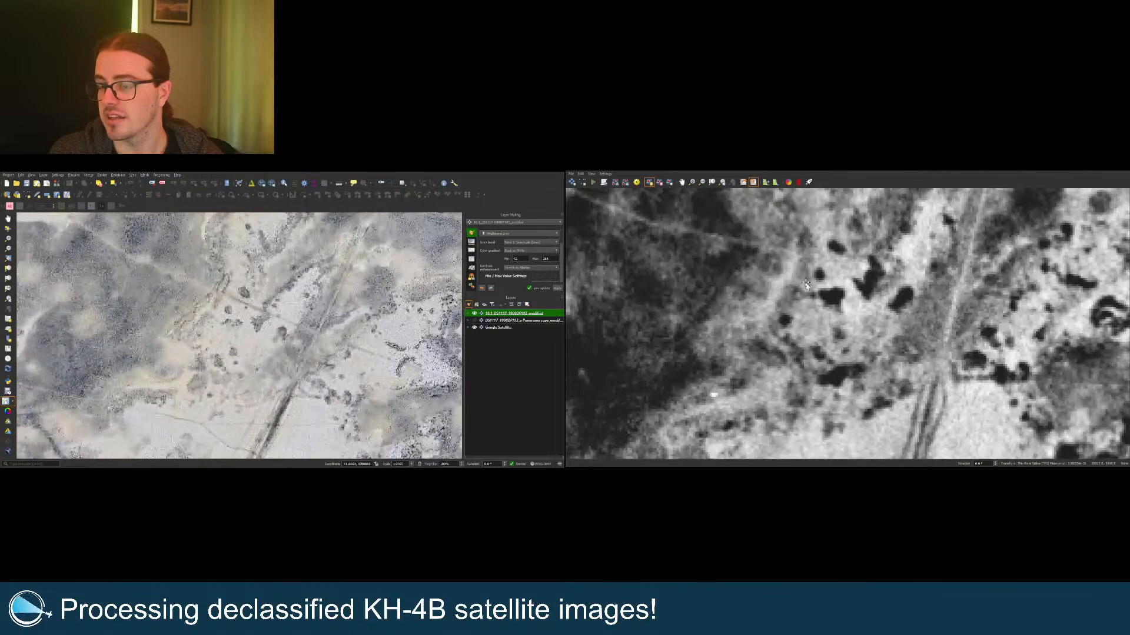
pyautogui.click(820, 274)
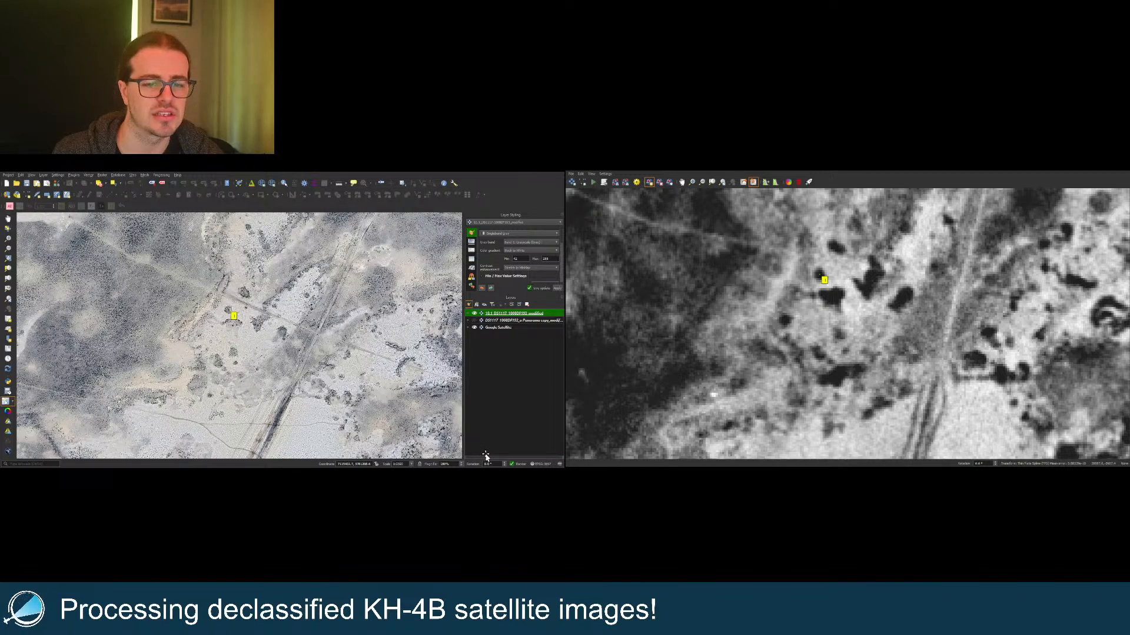
# Step: Add an interior control point on the small elongated bright pan between the larger pans near the strip's centre, matching it in the map
pyautogui.click(712, 182)
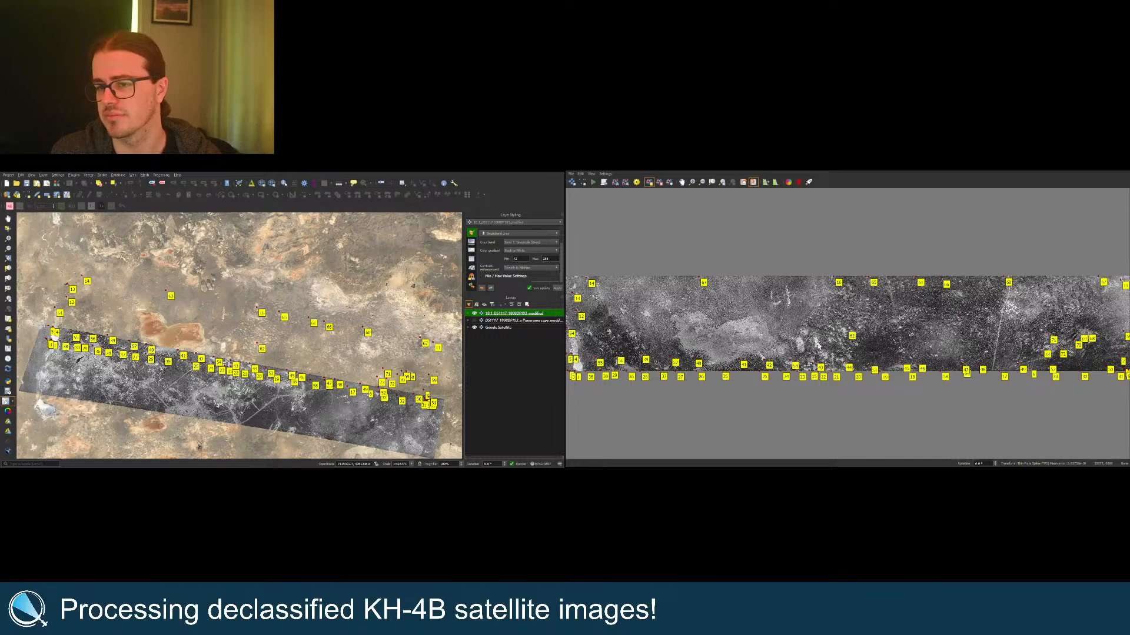
pyautogui.scroll(10, 929, 353)
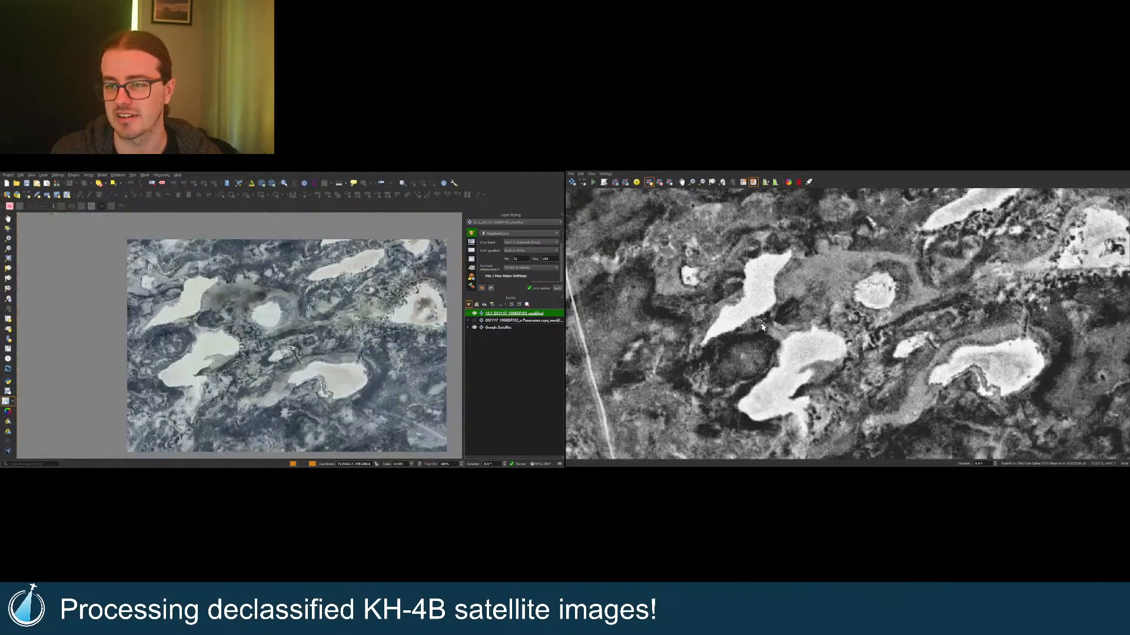
pyautogui.scroll(1, 907, 344)
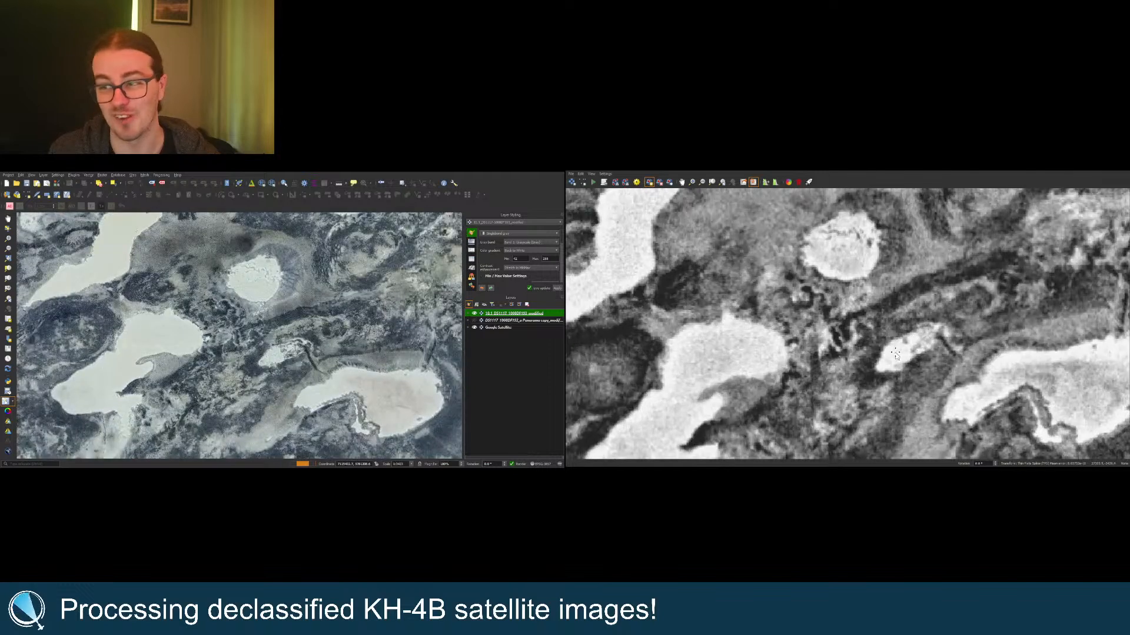
pyautogui.click(905, 344)
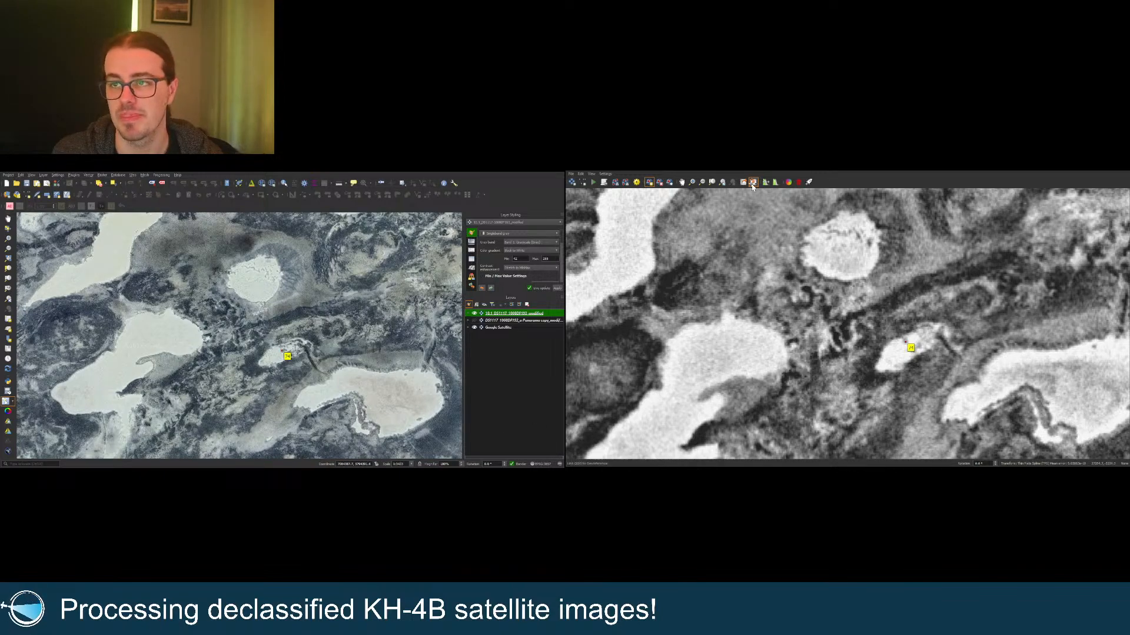
# Step: Add a control point on the west edge of the branching bright pan's lobe, northwest of its dark island, and resync the linked views
pyautogui.click(712, 182)
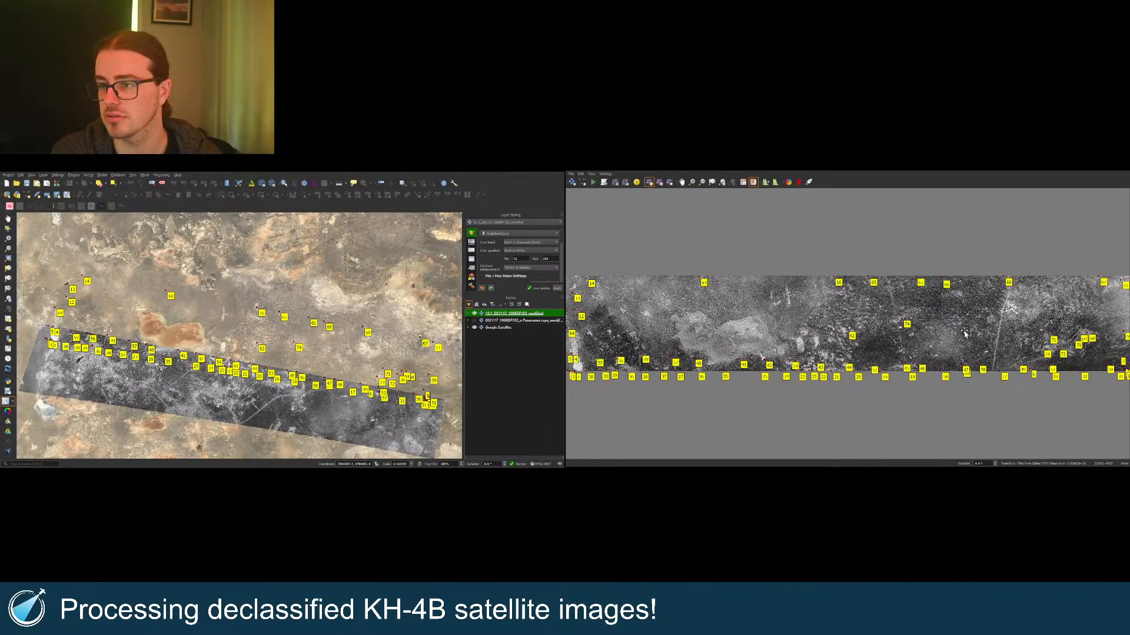
pyautogui.scroll(8, 965, 310)
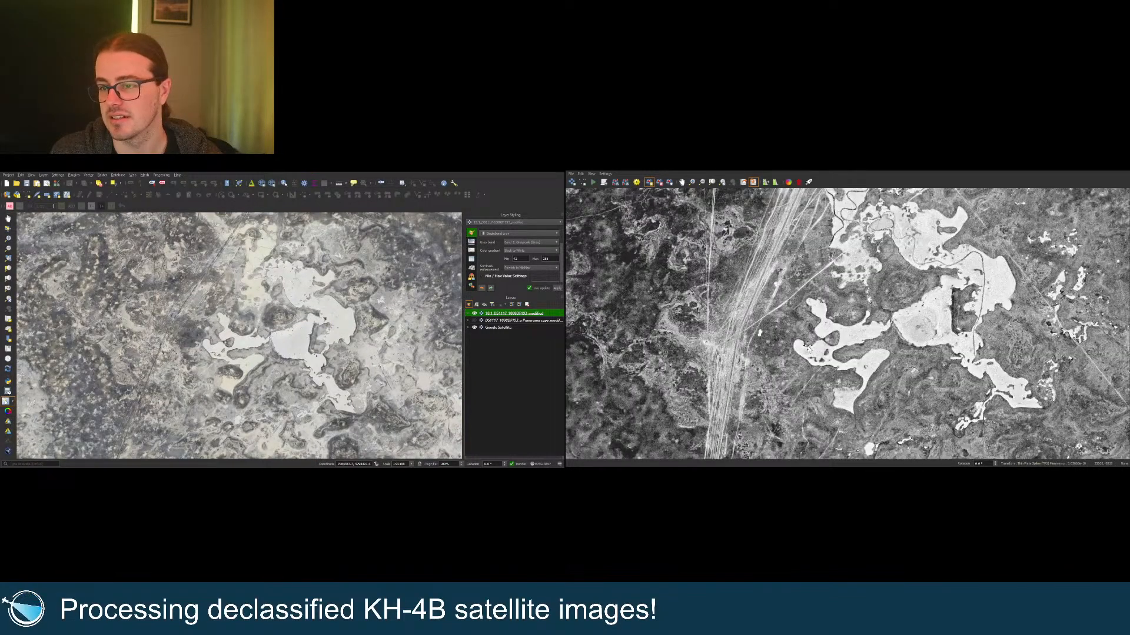
pyautogui.scroll(5, 779, 347)
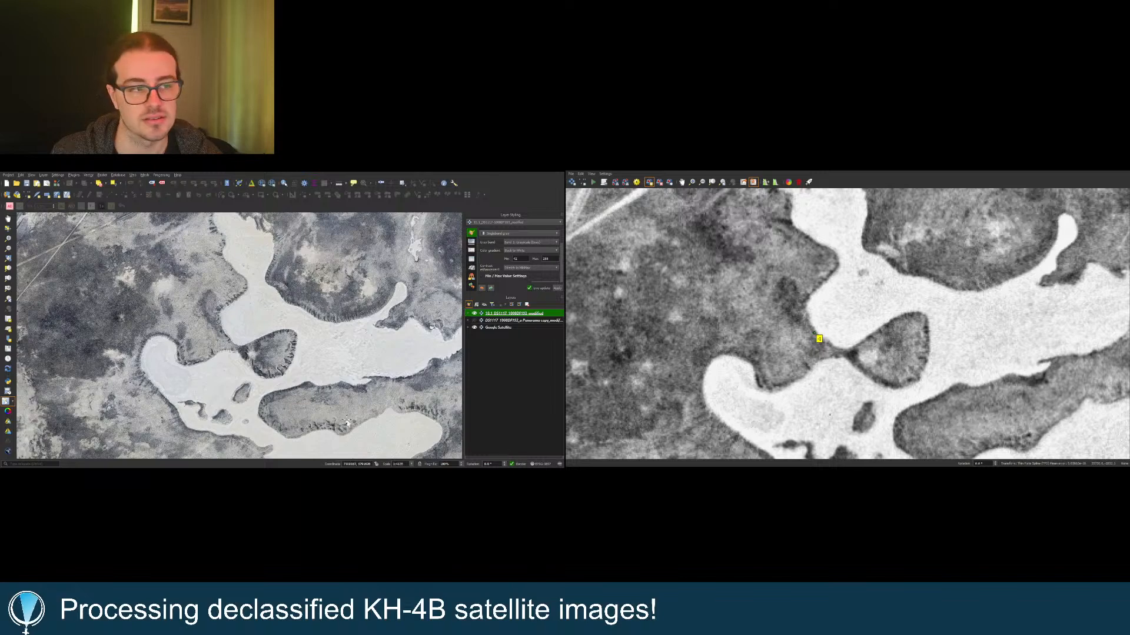
pyautogui.click(224, 337)
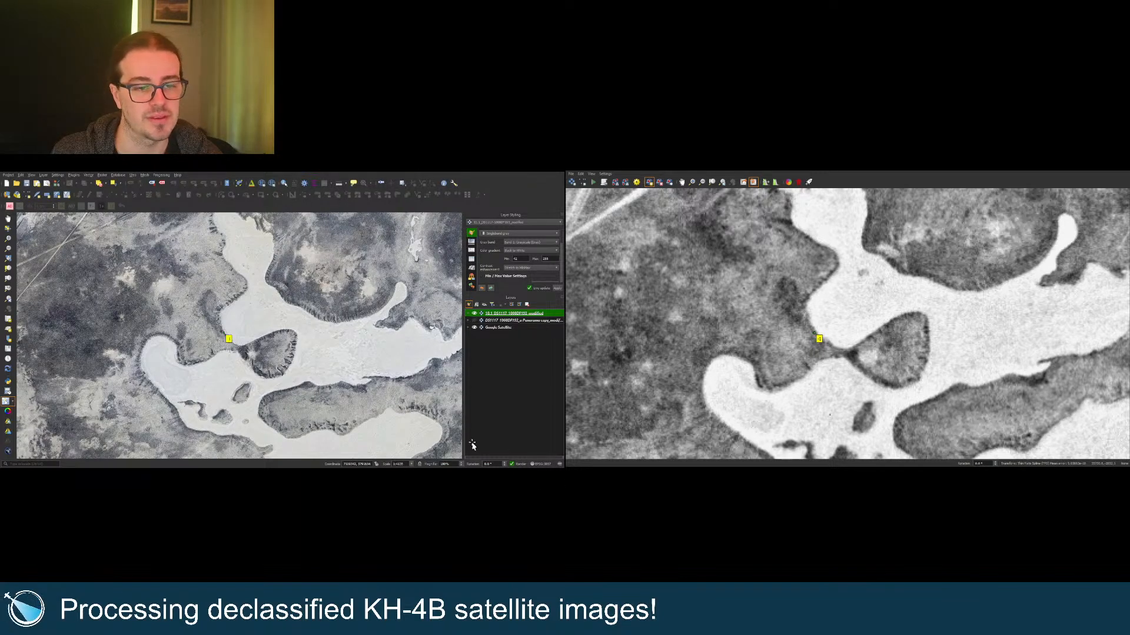
pyautogui.click(487, 457)
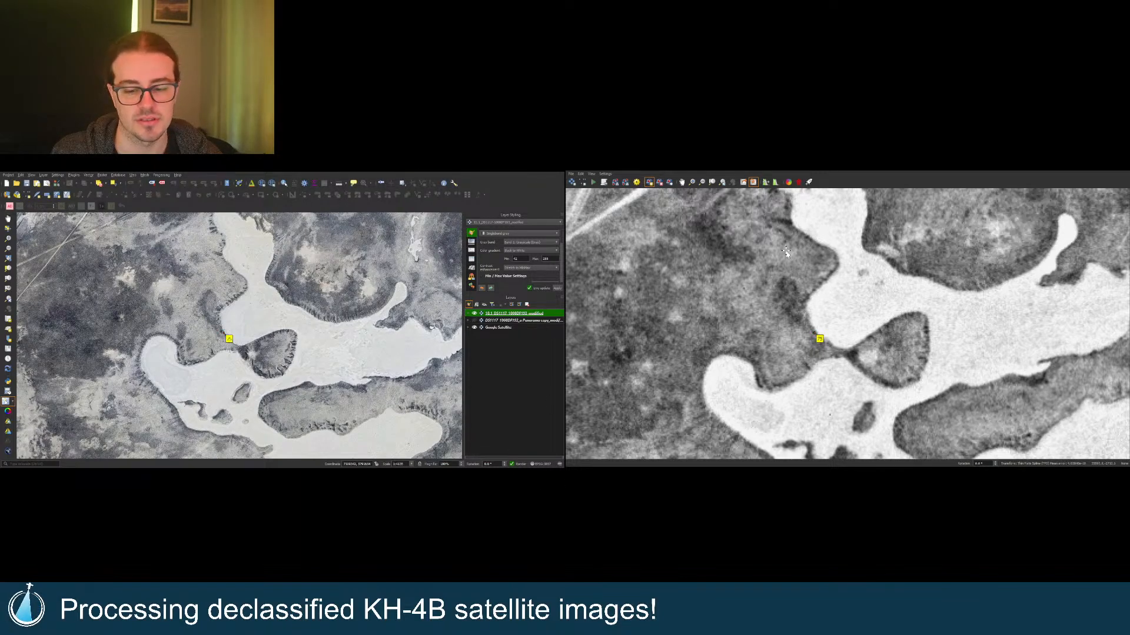
pyautogui.doubleClick(753, 183)
# Step: Add a control point on the bright pan just off the northeast side of its dark rounded lobe, matching it in the map
pyautogui.click(712, 182)
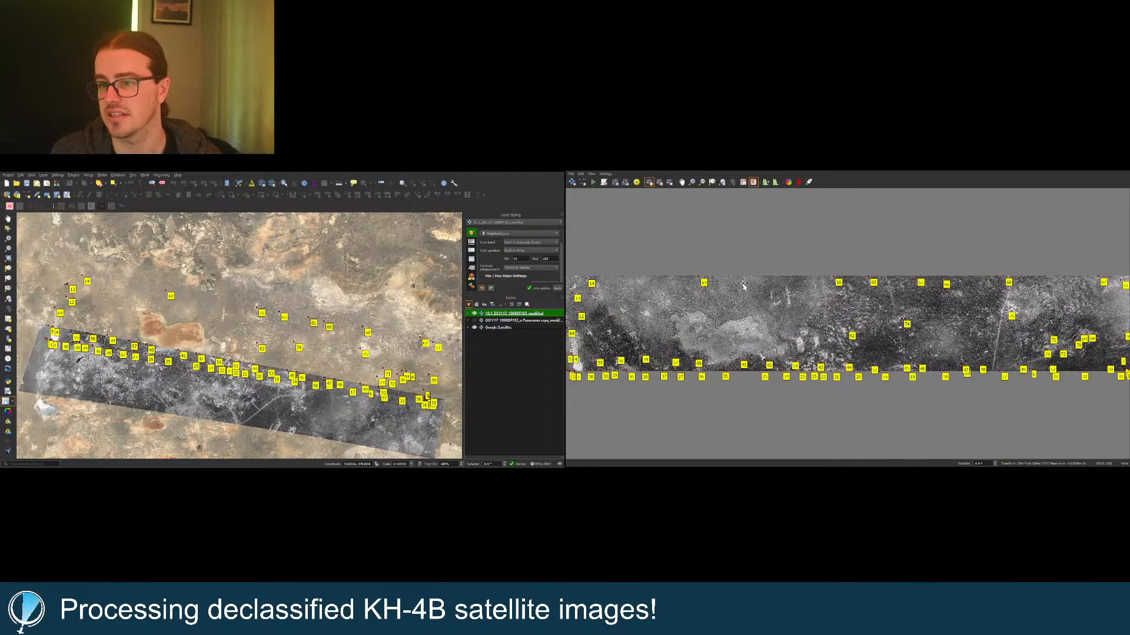
pyautogui.scroll(5, 755, 301)
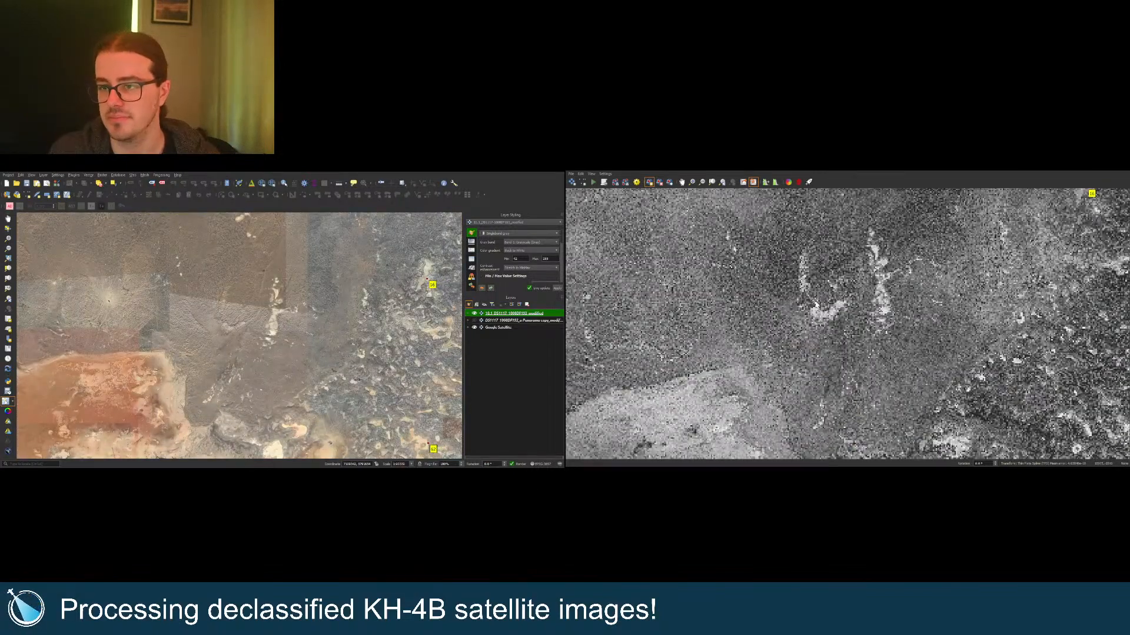
pyautogui.scroll(5, 820, 306)
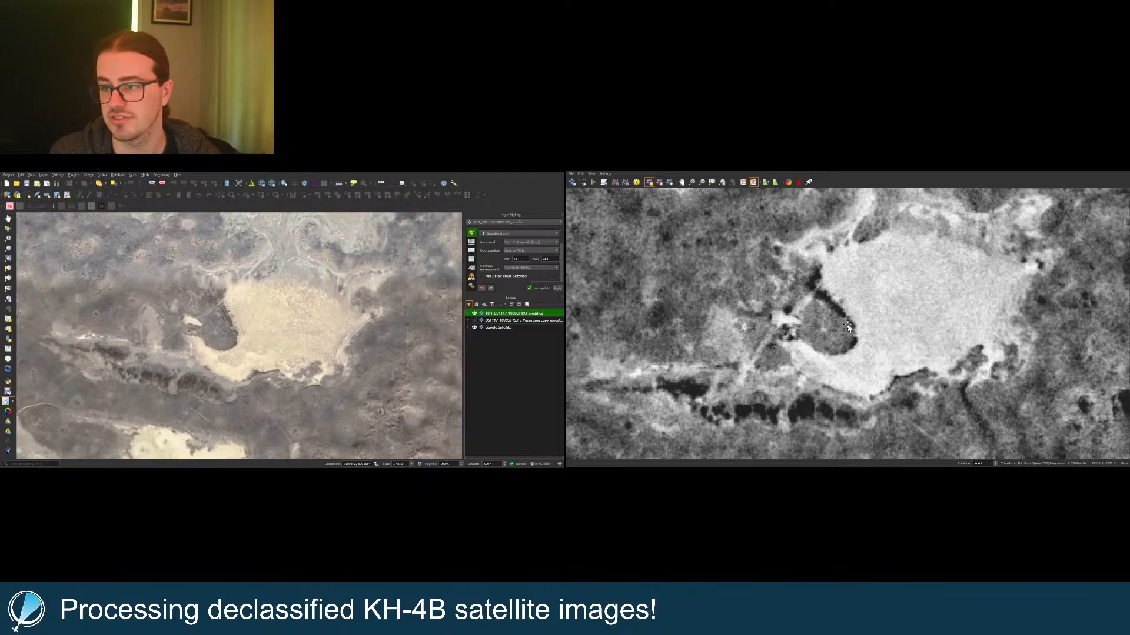
pyautogui.click(842, 303)
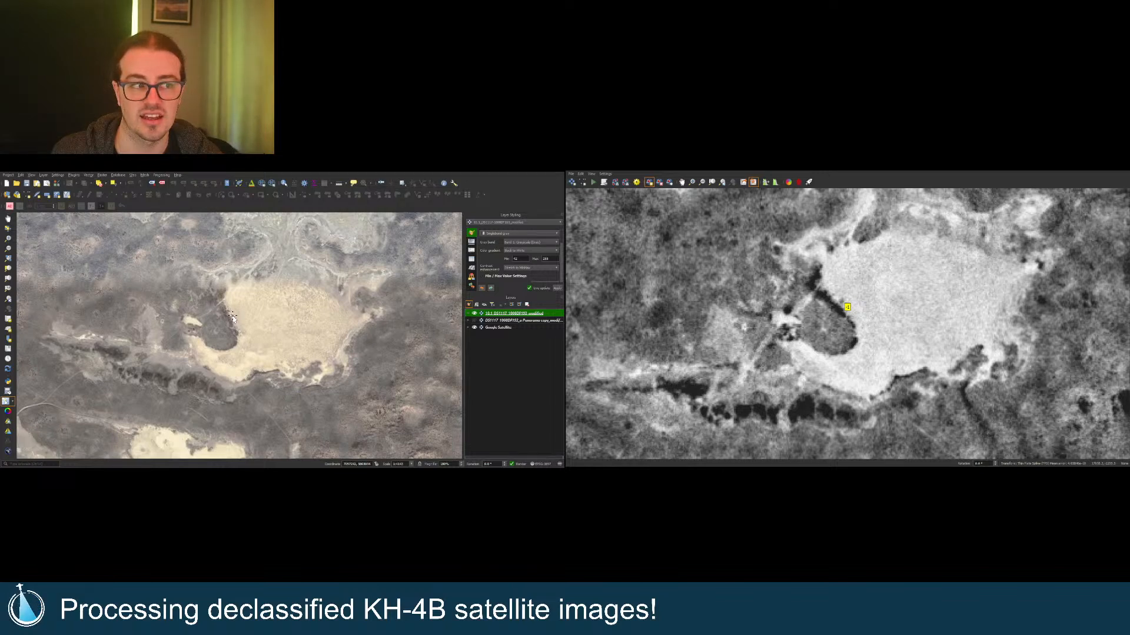
pyautogui.scroll(4, 232, 317)
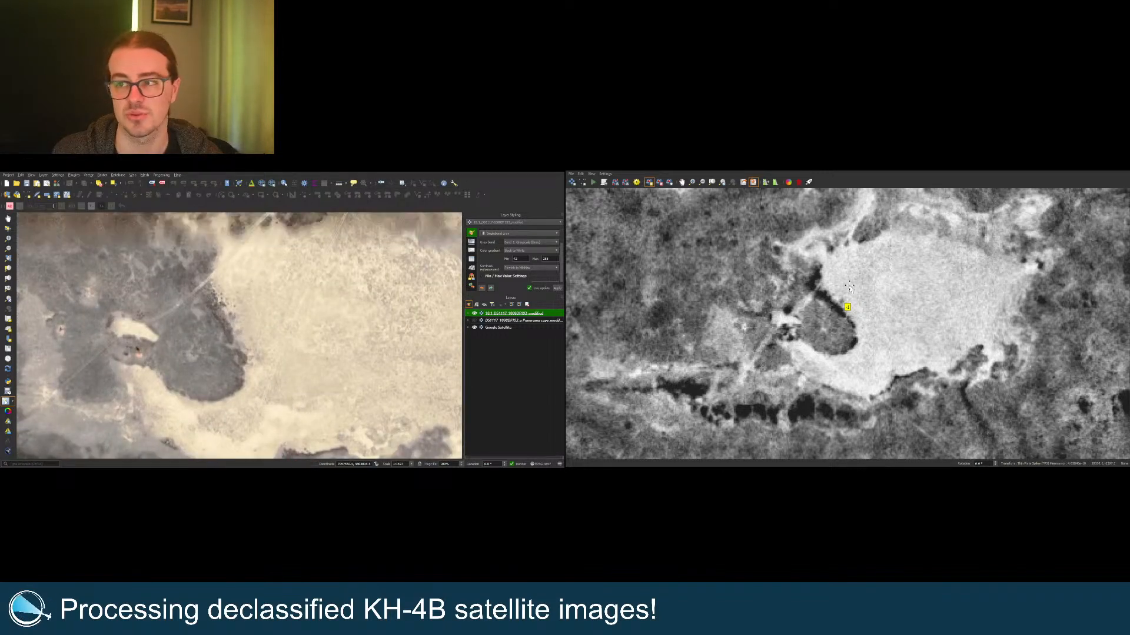
pyautogui.scroll(5, 845, 288)
pyautogui.scroll(3, 817, 329)
pyautogui.scroll(-2, 821, 331)
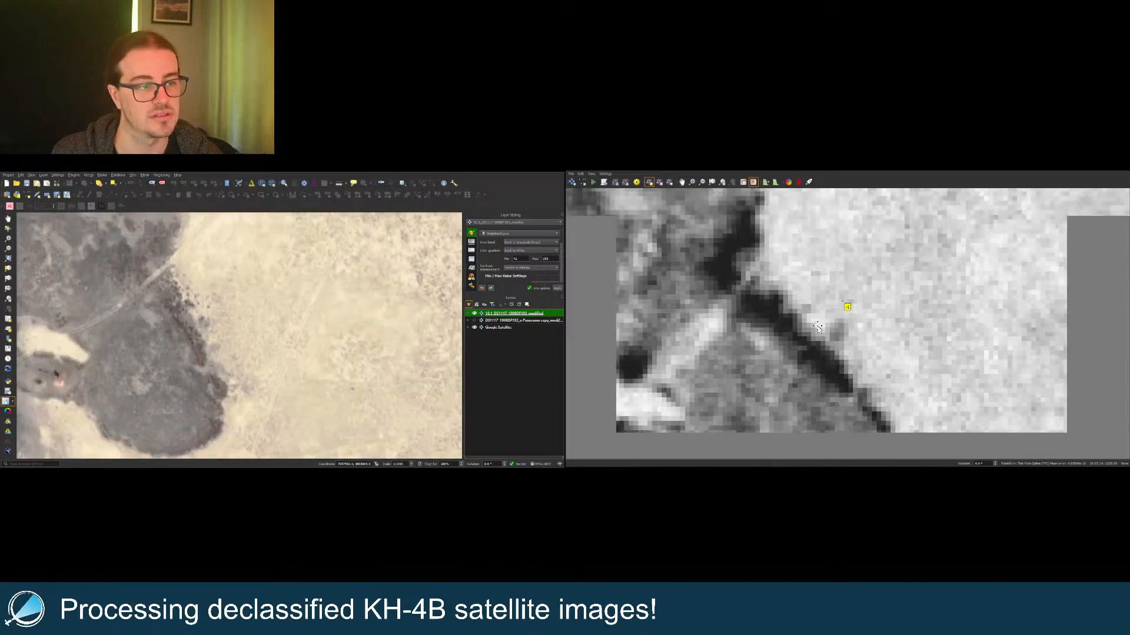
pyautogui.click(209, 324)
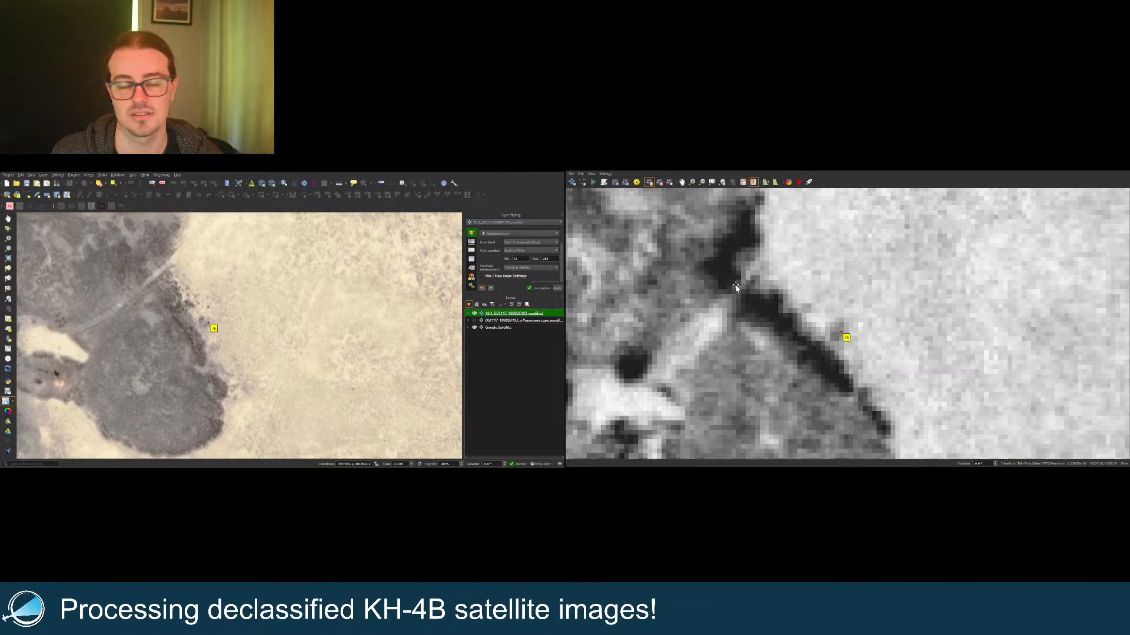
# Step: Add a control point on the concave southern edge of the large horned bright pan, match it in the map and resync the linked views
pyautogui.click(712, 182)
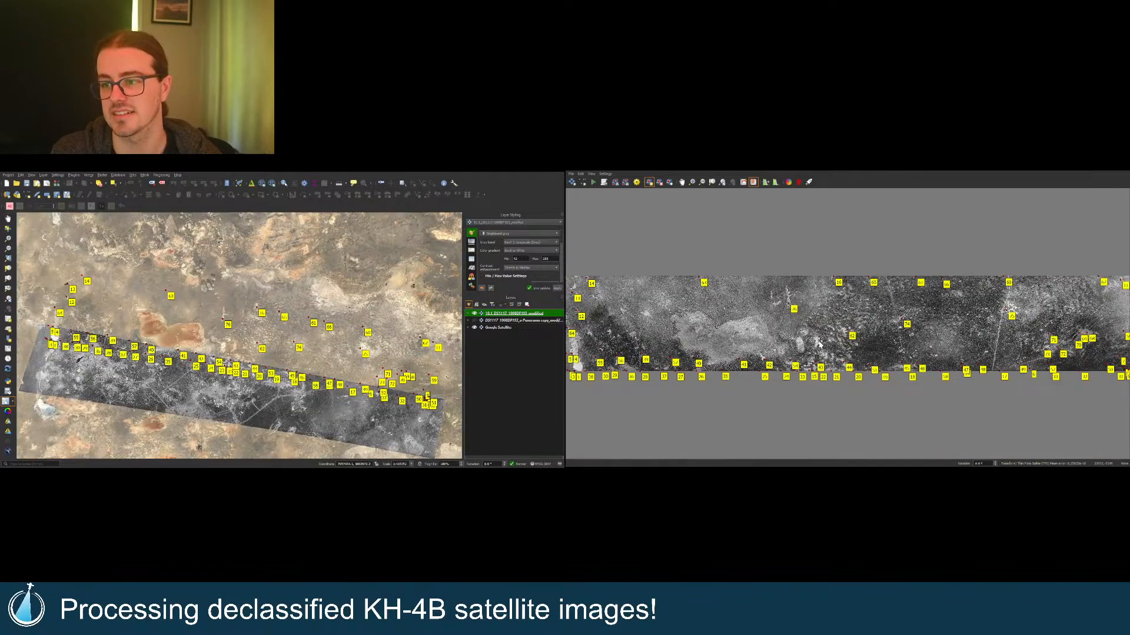
pyautogui.scroll(10, 873, 309)
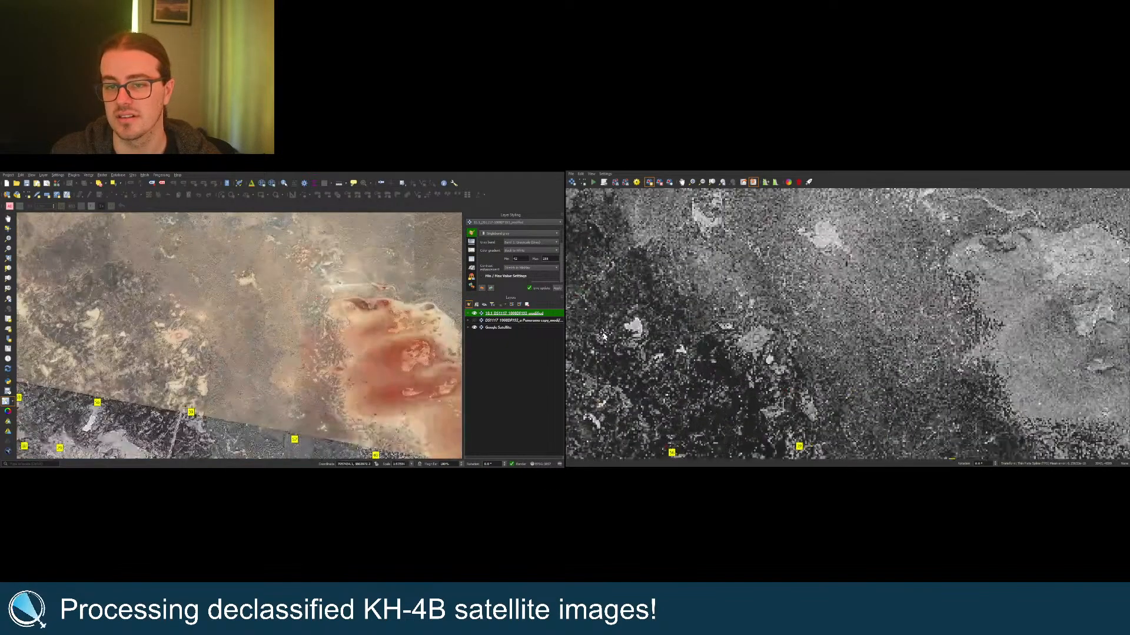
pyautogui.scroll(-10, 873, 309)
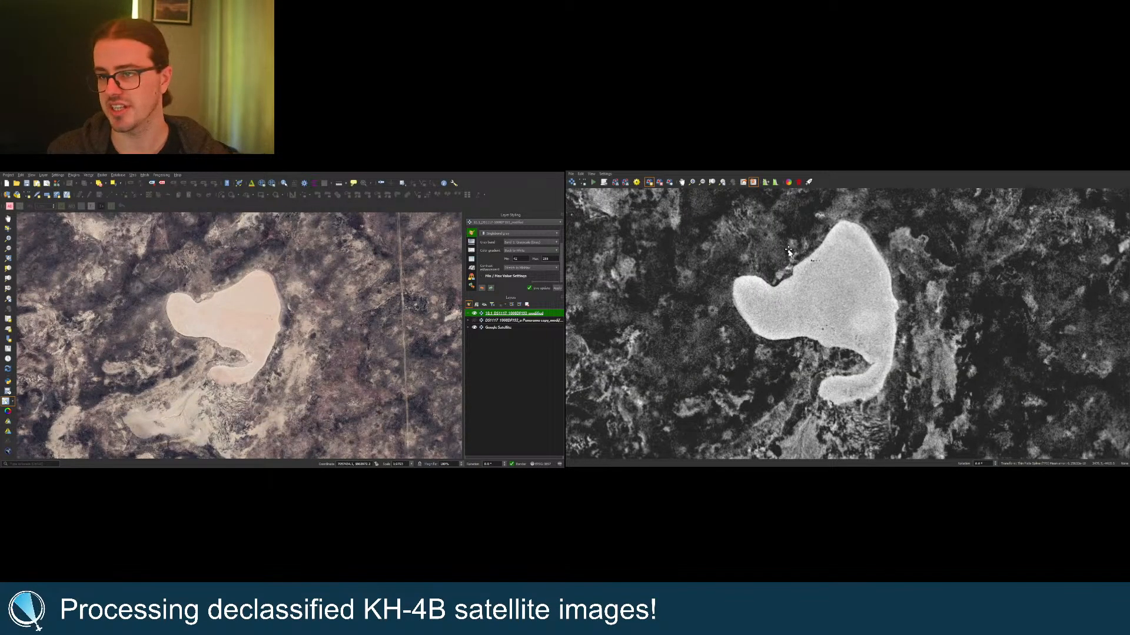
pyautogui.scroll(2, 788, 251)
pyautogui.click(824, 268)
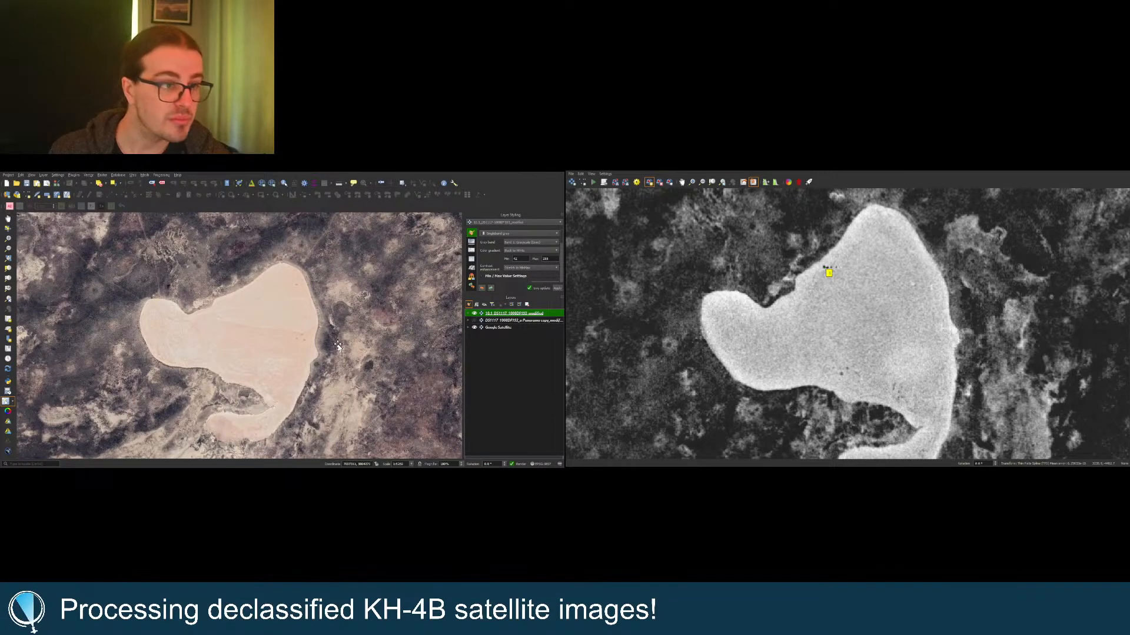
pyautogui.click(533, 454)
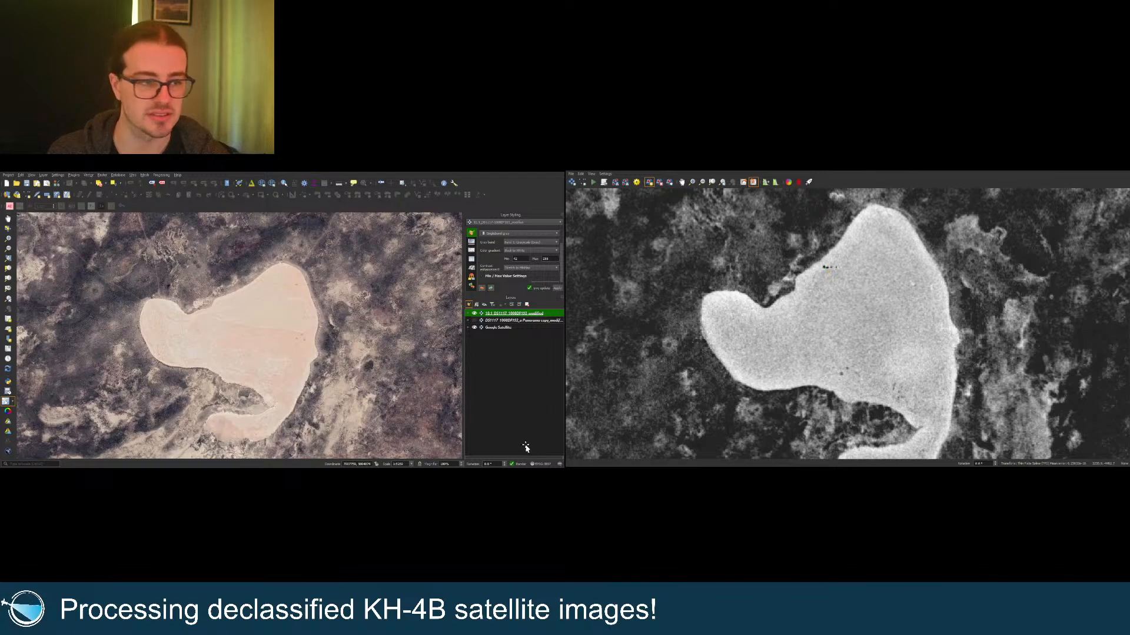
pyautogui.click(832, 395)
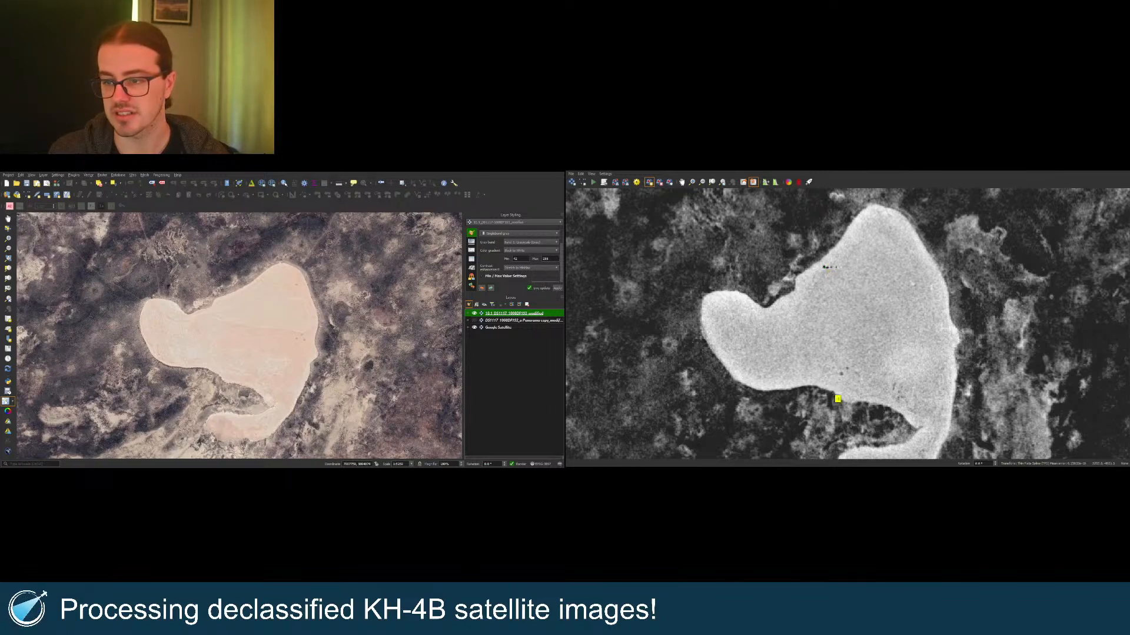
pyautogui.click(218, 378)
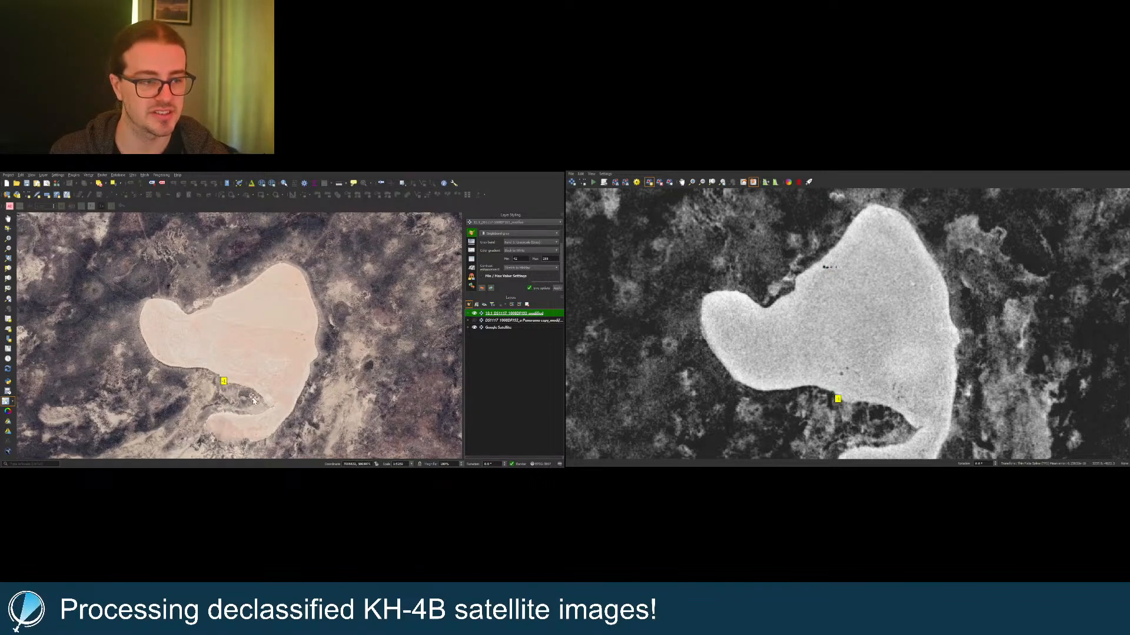
pyautogui.click(487, 456)
pyautogui.doubleClick(753, 183)
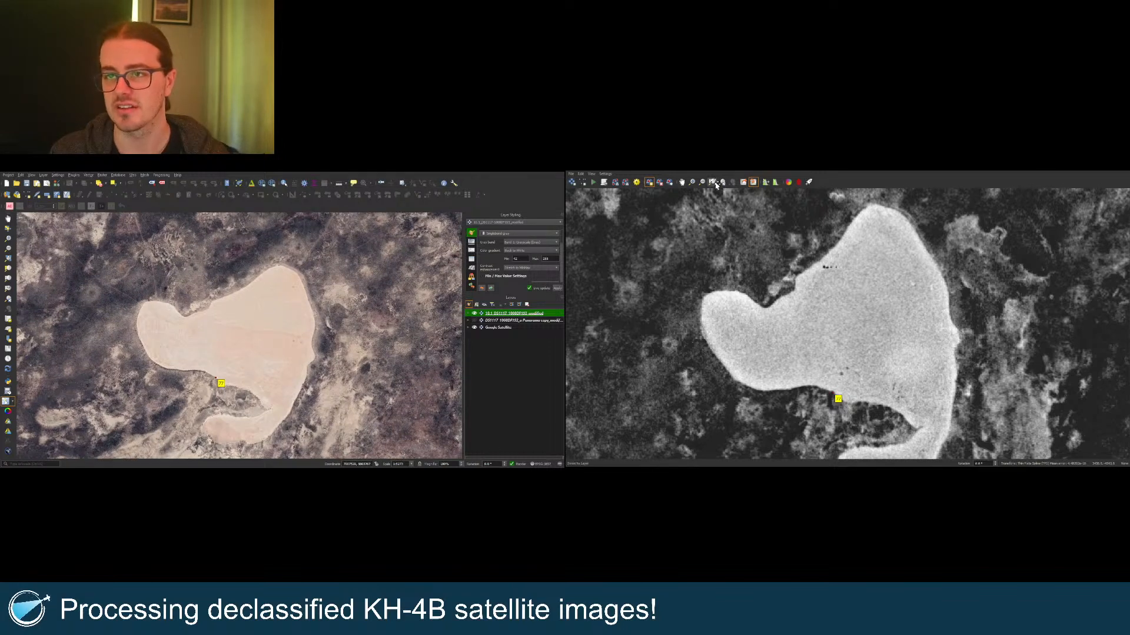
# Step: Add a control point at the dark spot inside the small bright pan that tapers eastward, matching it in the map
pyautogui.click(716, 183)
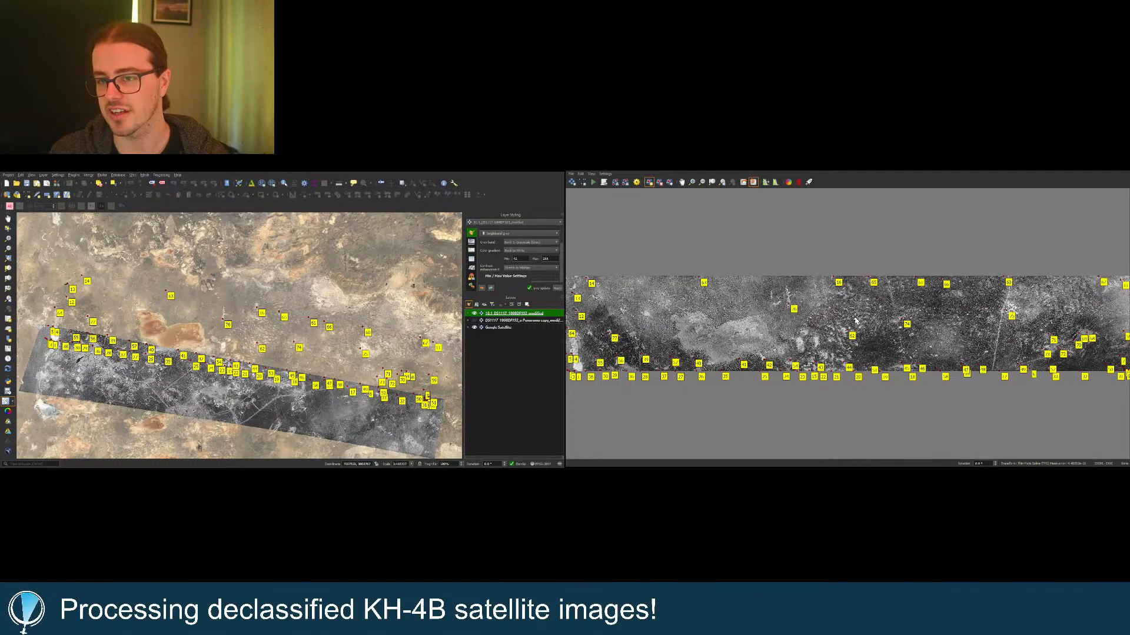
pyautogui.scroll(10, 823, 347)
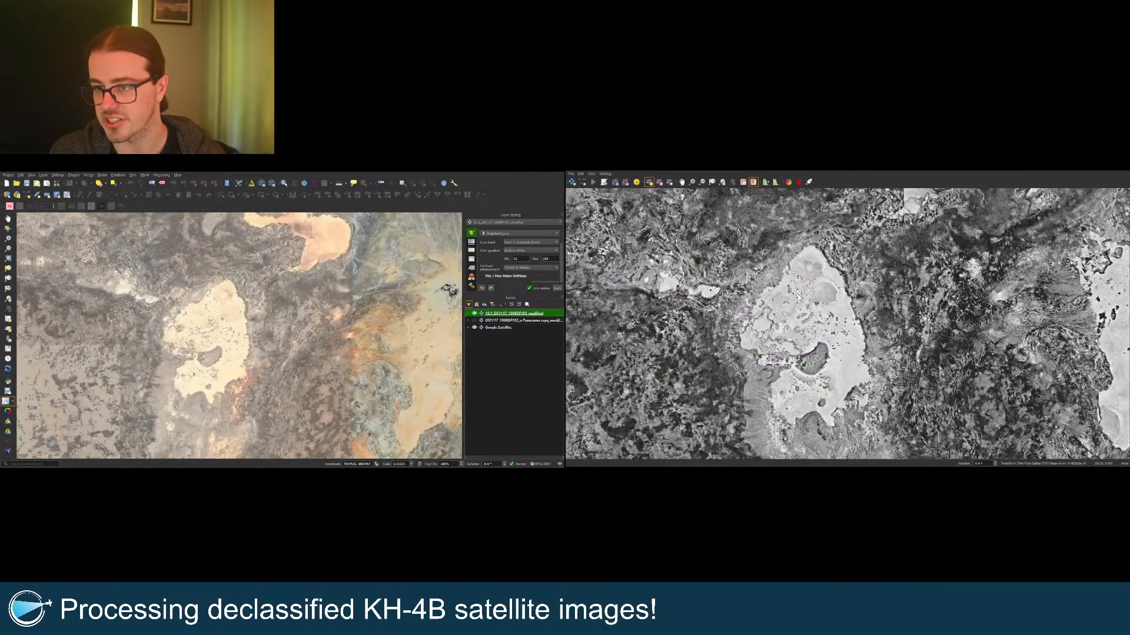
pyautogui.scroll(5, 759, 300)
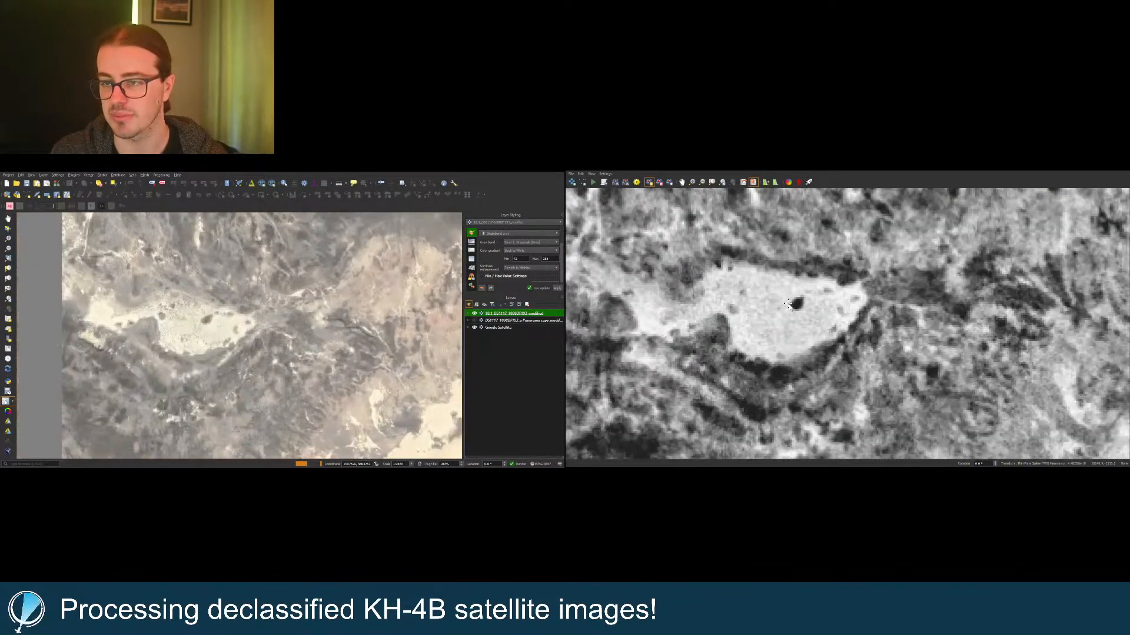
pyautogui.click(797, 306)
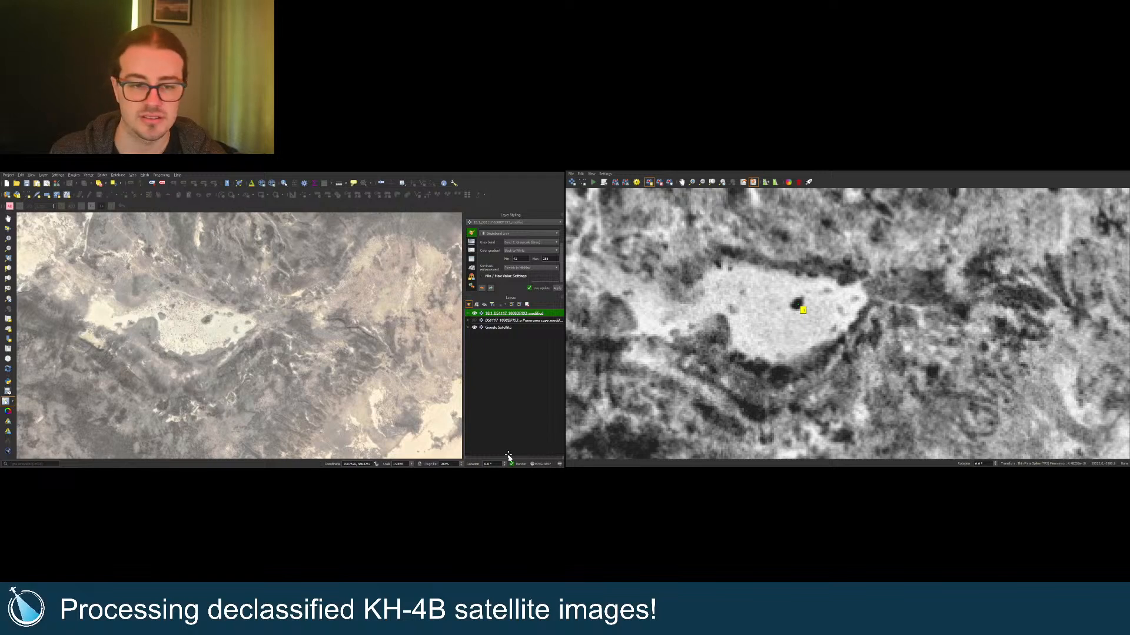
pyautogui.click(207, 321)
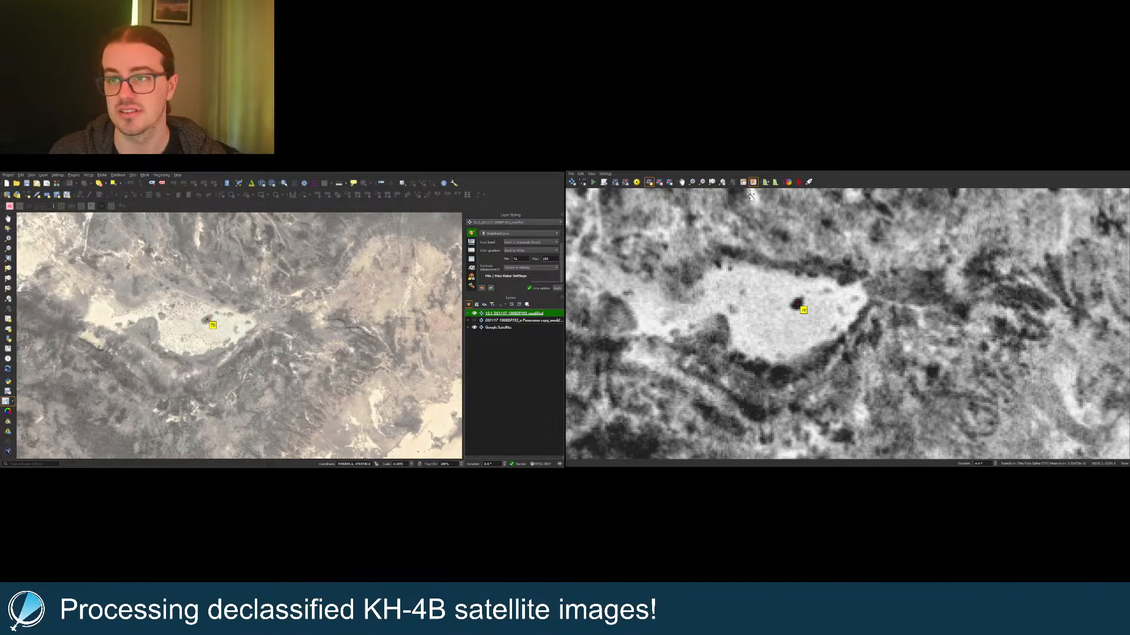
# Step: Add a control point where the looping tracks meet inside the elongated bright pan east of the road, matching it in the map
pyautogui.click(711, 182)
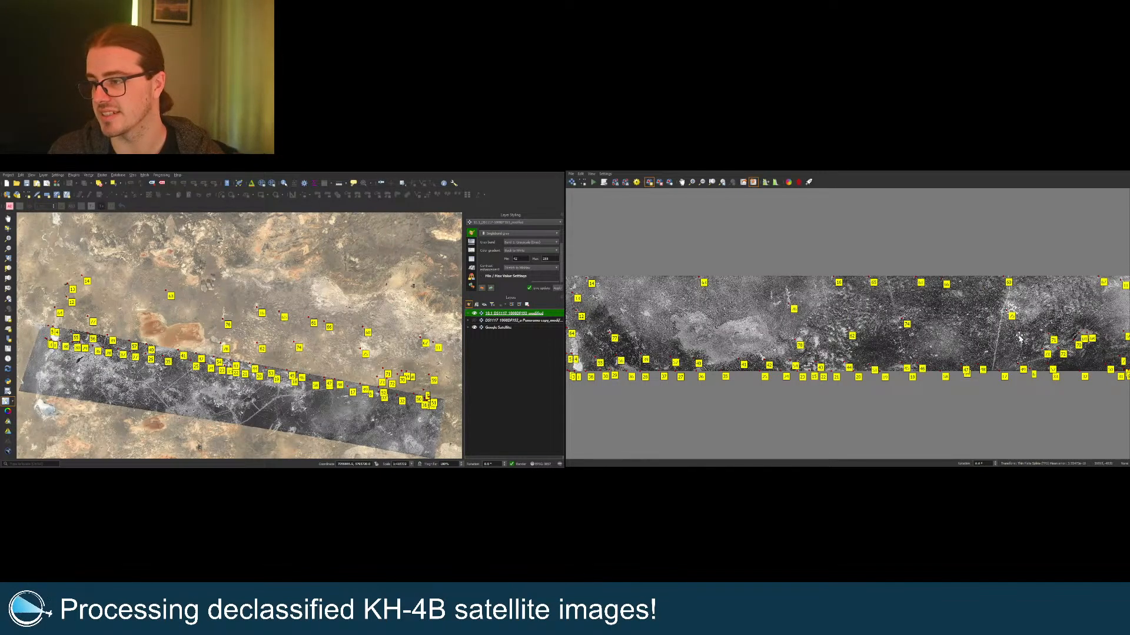
pyautogui.scroll(10, 916, 341)
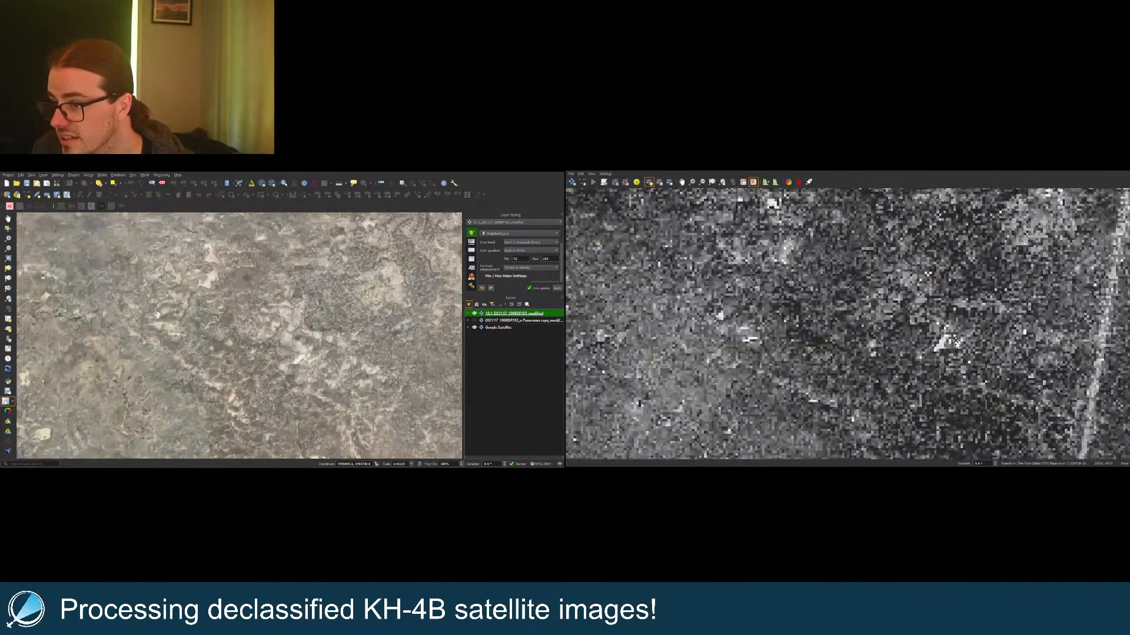
pyautogui.scroll(-6, 912, 338)
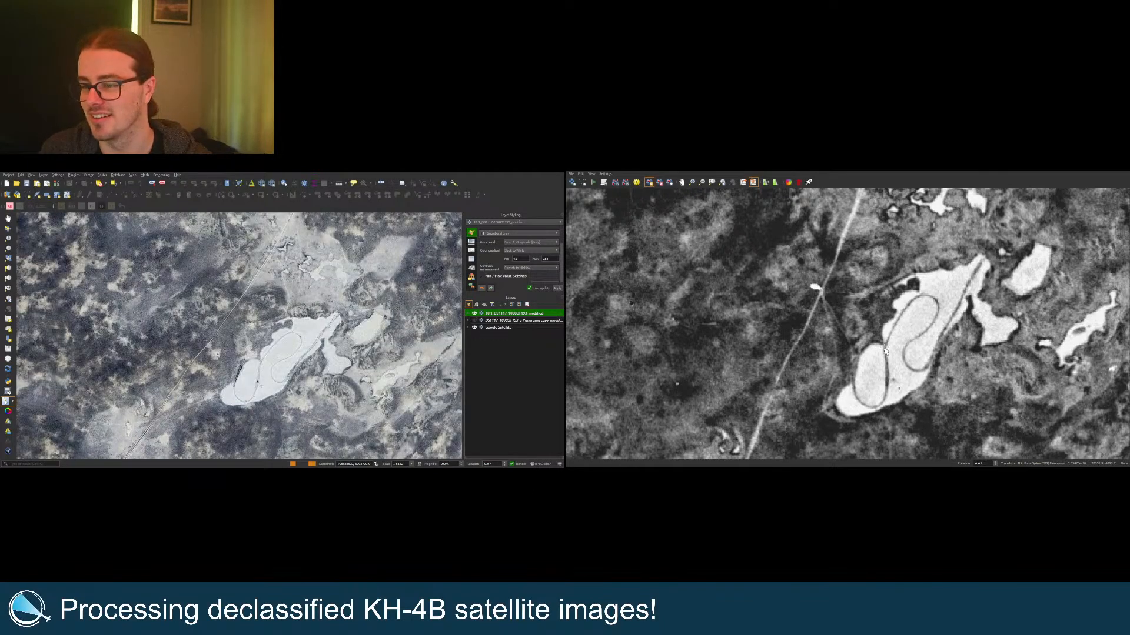
pyautogui.click(885, 348)
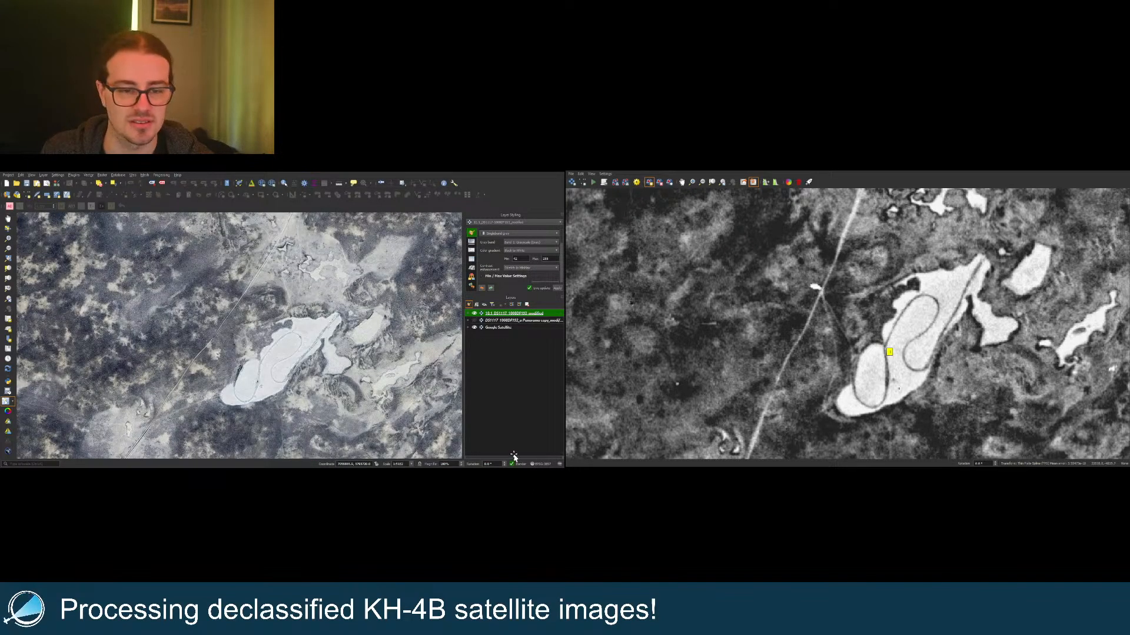
pyautogui.click(263, 366)
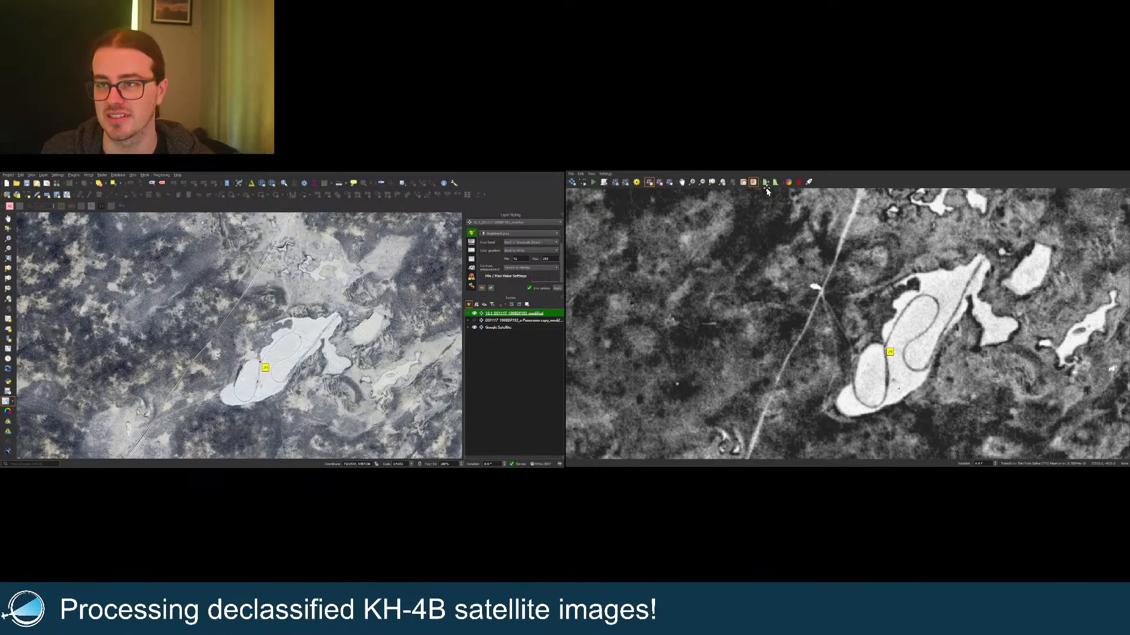
# Step: Add a control point at the small dark spot by the eastern notch of the irregular bright pan, matching it in the map
pyautogui.click(712, 183)
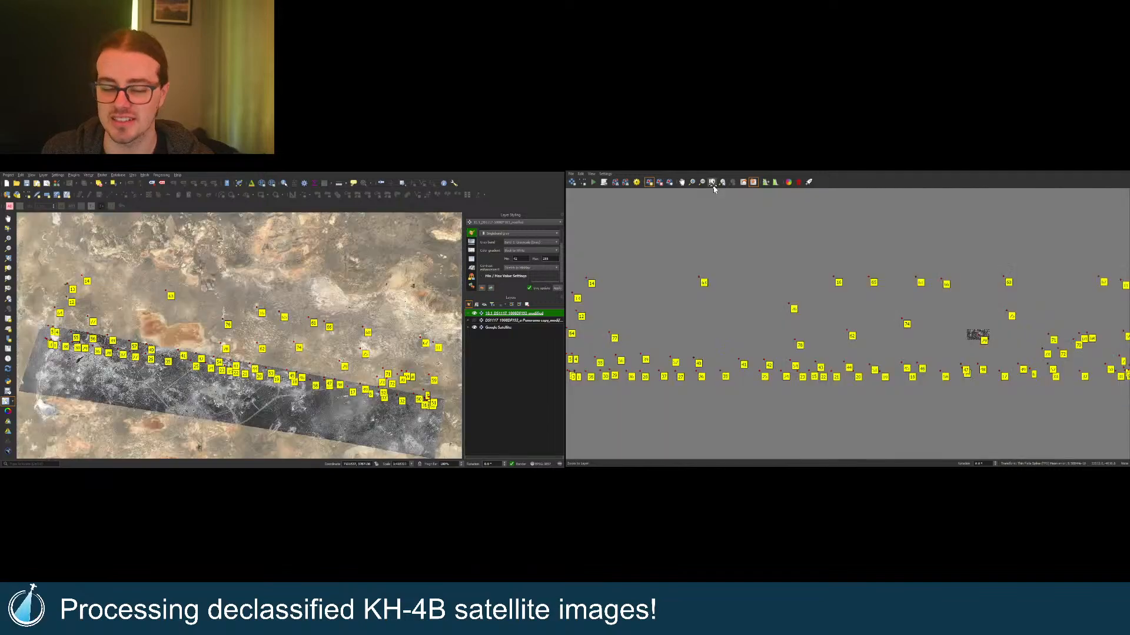
pyautogui.scroll(2, 963, 357)
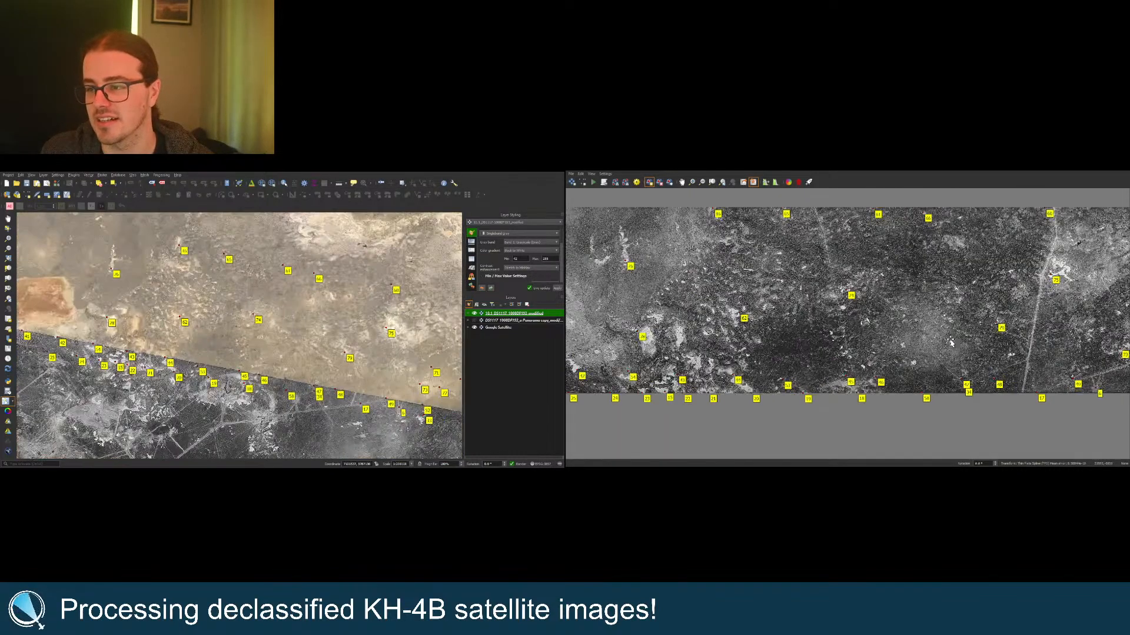
pyautogui.scroll(3, 963, 357)
pyautogui.scroll(5, 819, 338)
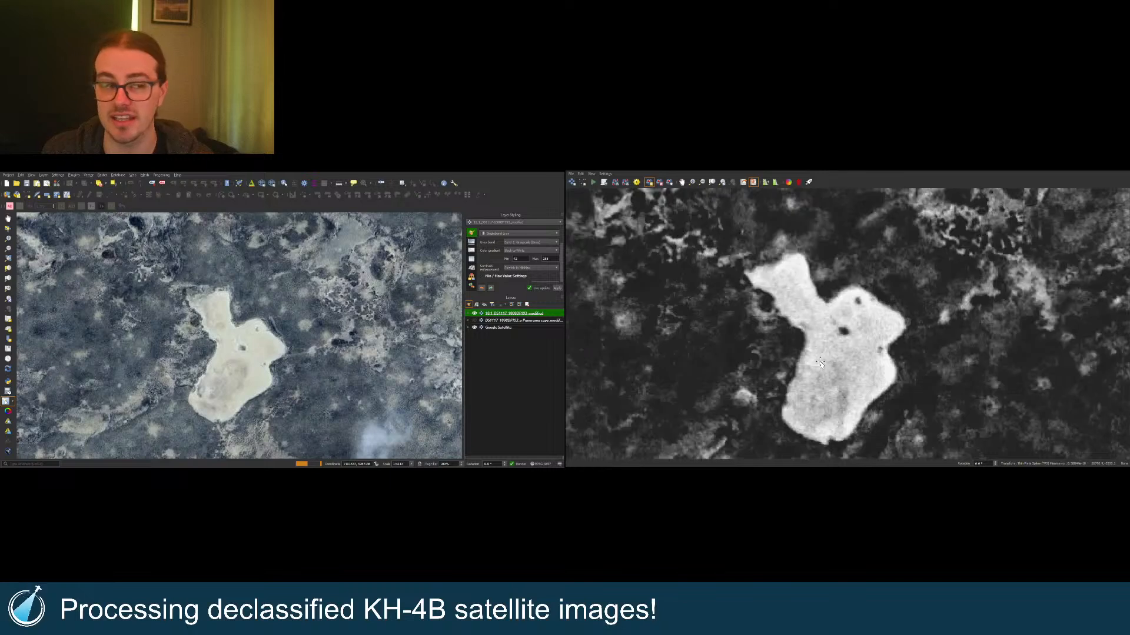
pyautogui.click(880, 352)
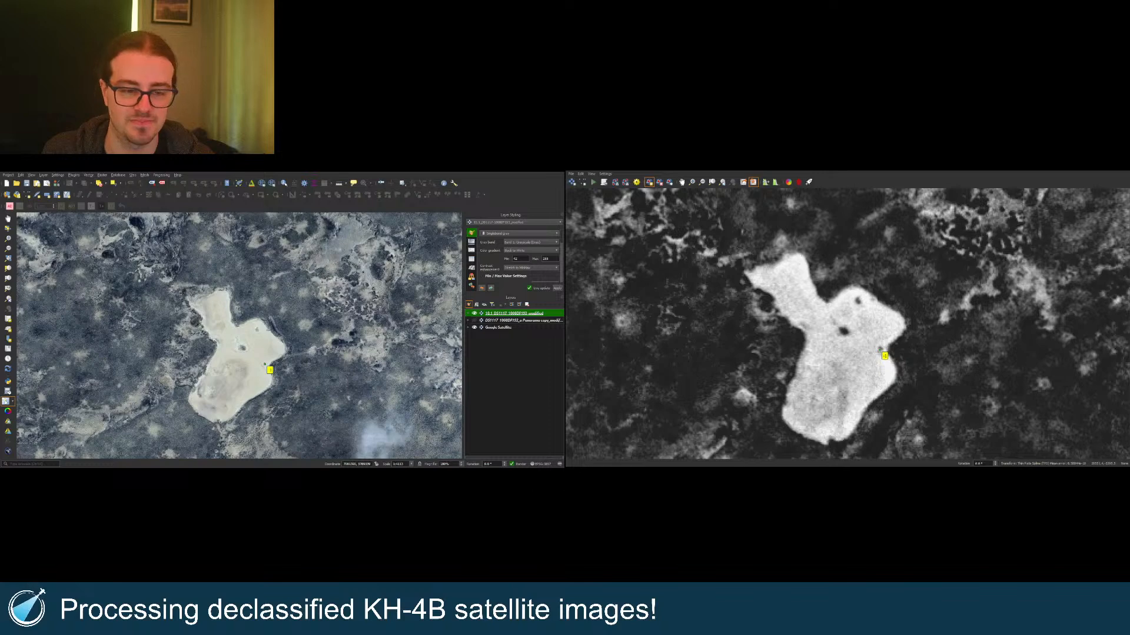
# Step: Add a control point on the northeast edge of the small oval white pan beside the crossing tracks, matching it in the map
pyautogui.scroll(-10, 810, 363)
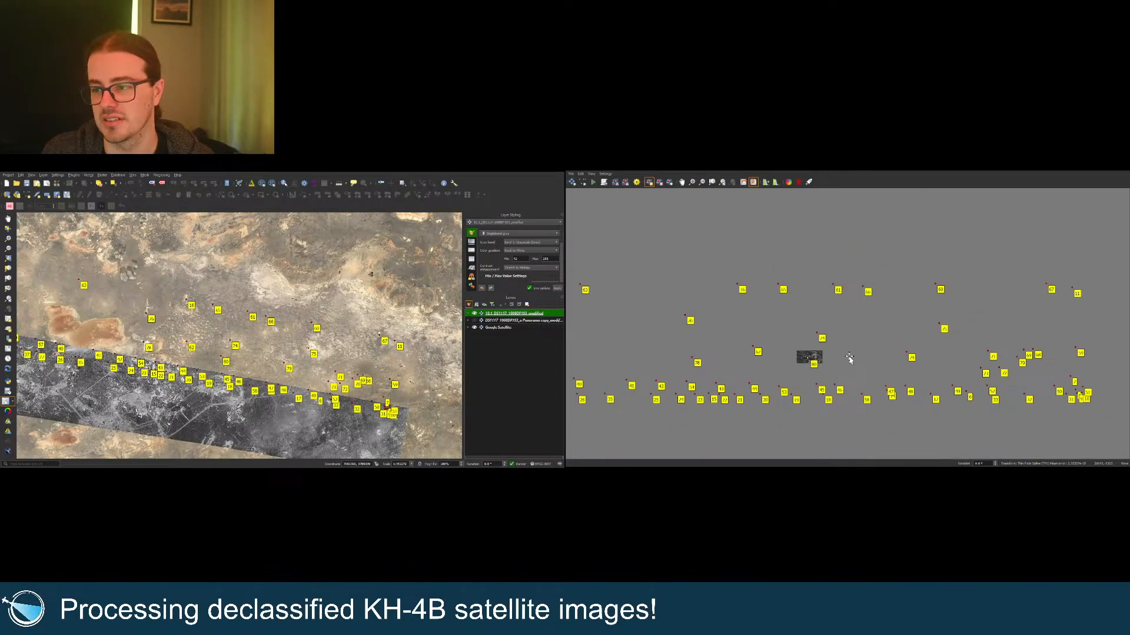
pyautogui.scroll(3, 849, 358)
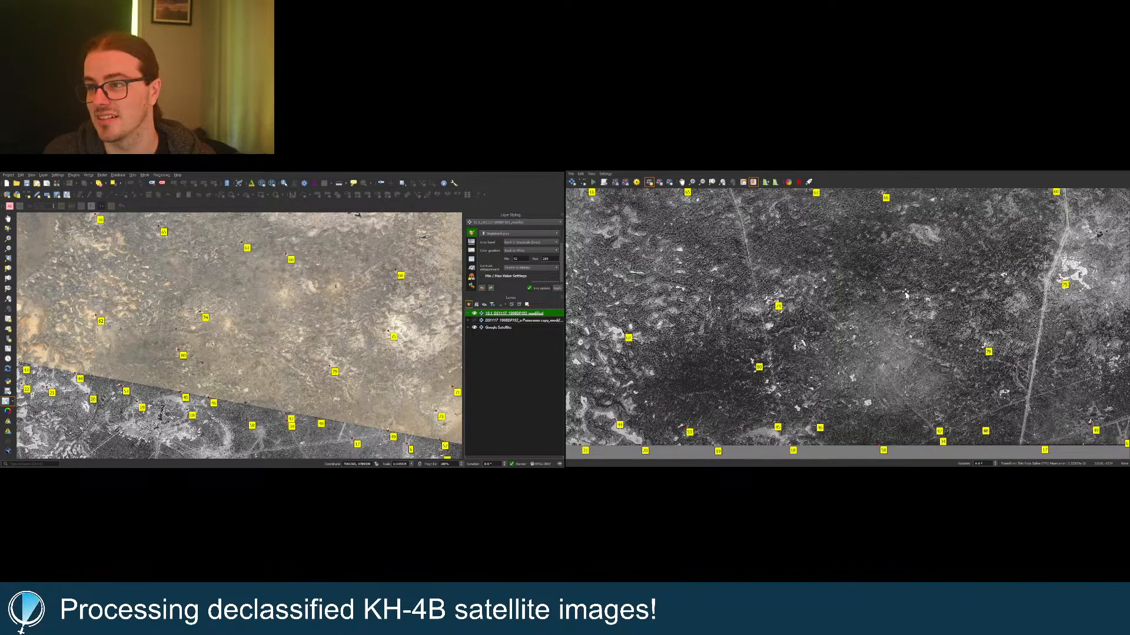
pyautogui.scroll(5, 882, 288)
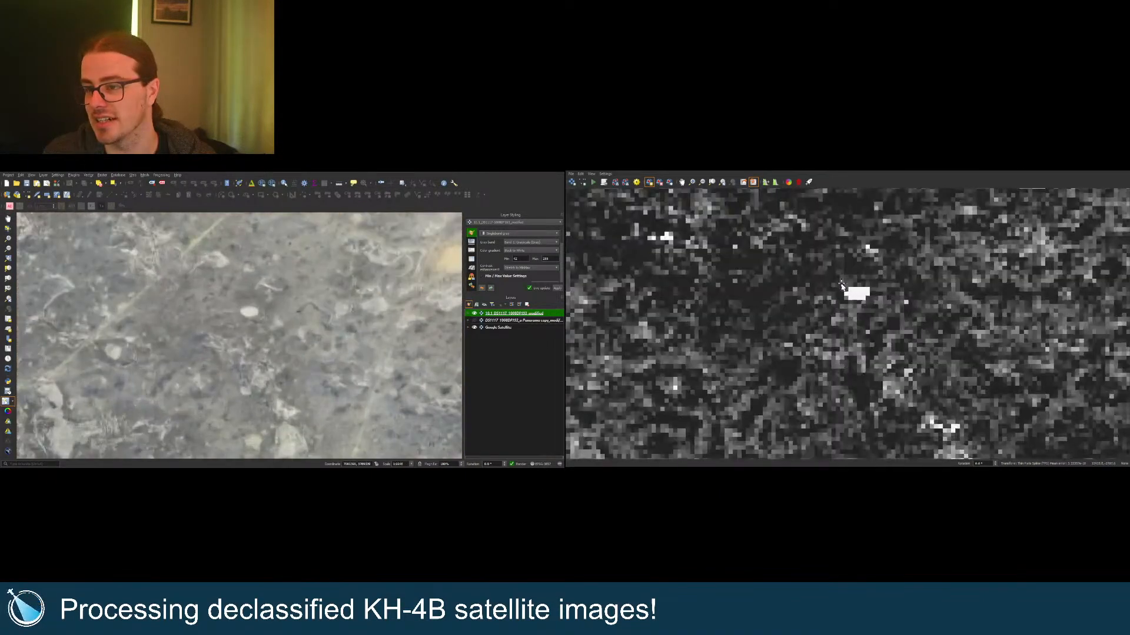
pyautogui.scroll(2, 845, 289)
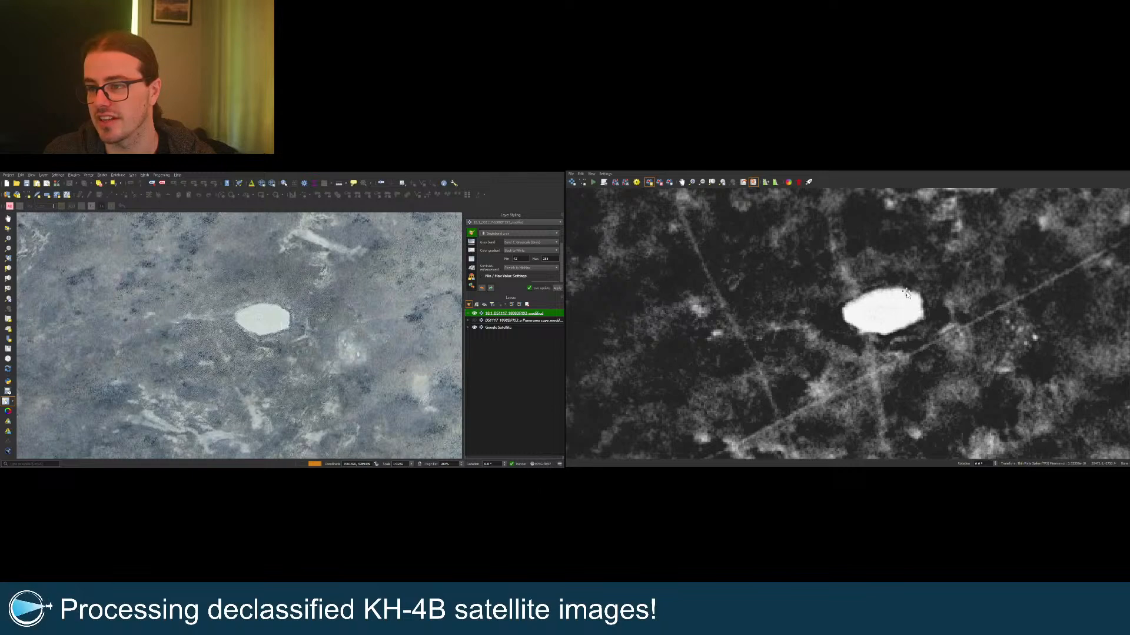
pyautogui.click(907, 294)
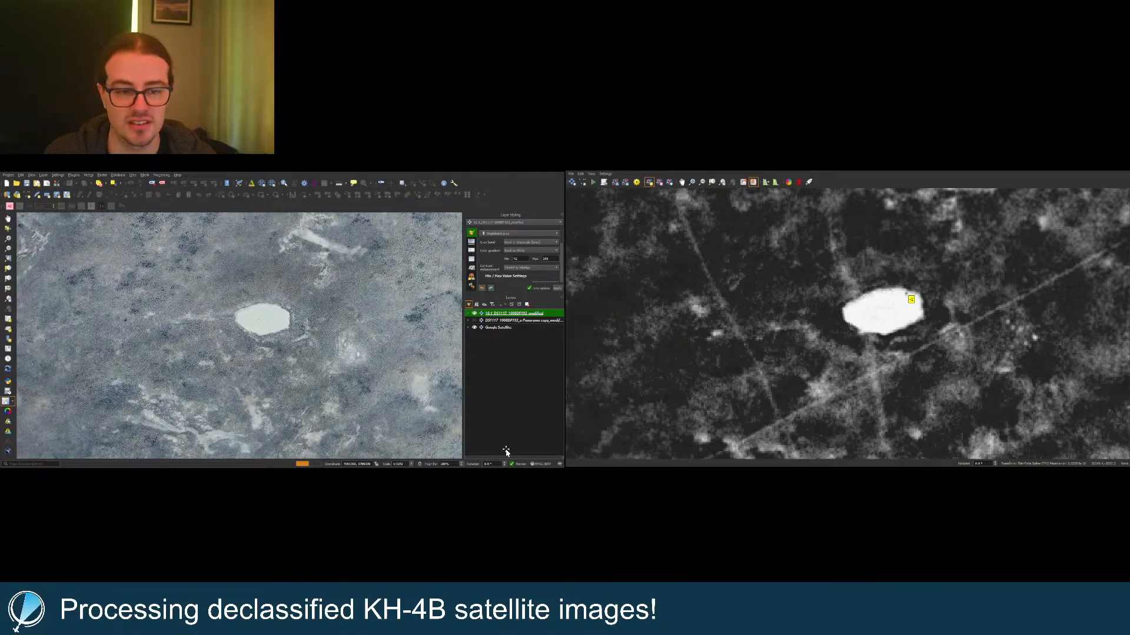
pyautogui.click(281, 311)
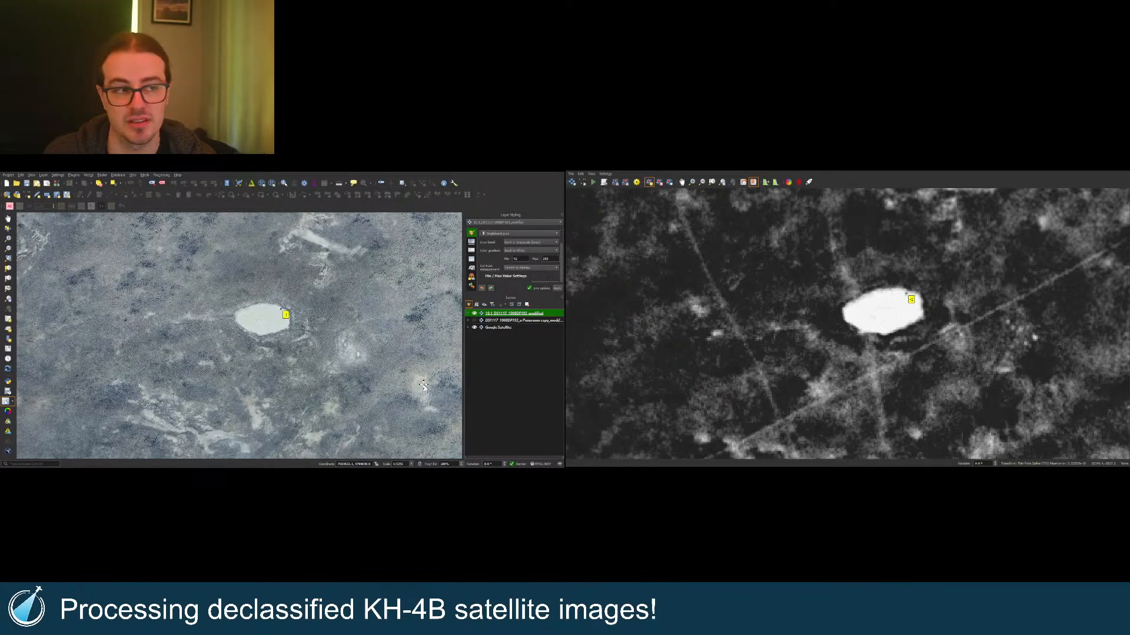
# Step: Add a control point at the dark dot in the northeastern part of the rounded, dark-speckled bright pan, matching it in the map
pyautogui.click(489, 456)
pyautogui.scroll(-4, 979, 328)
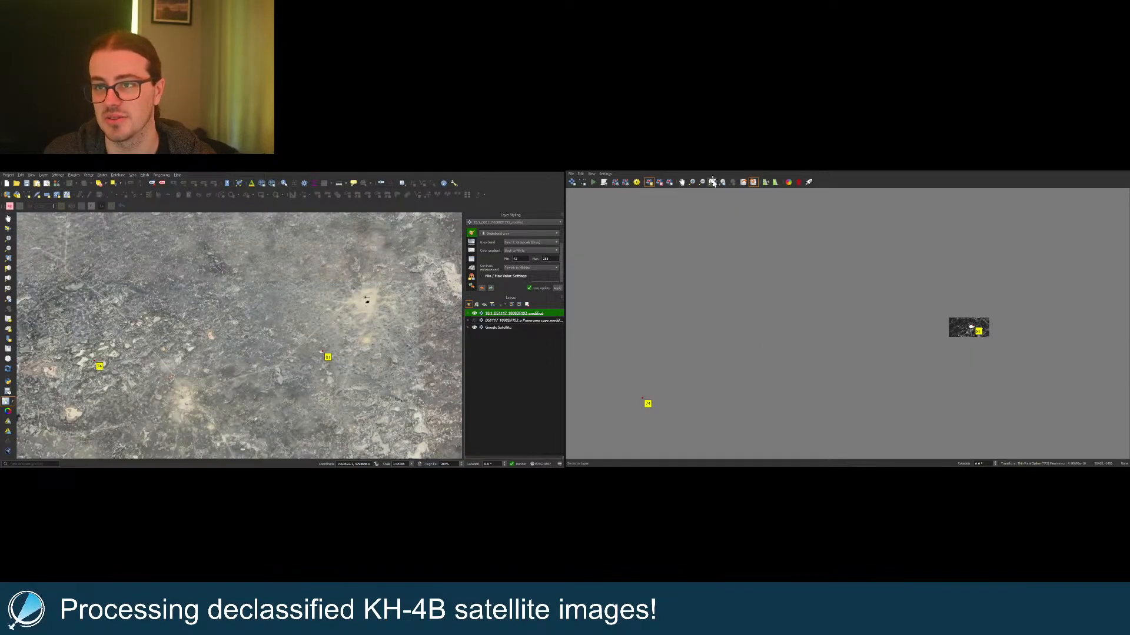
pyautogui.click(713, 183)
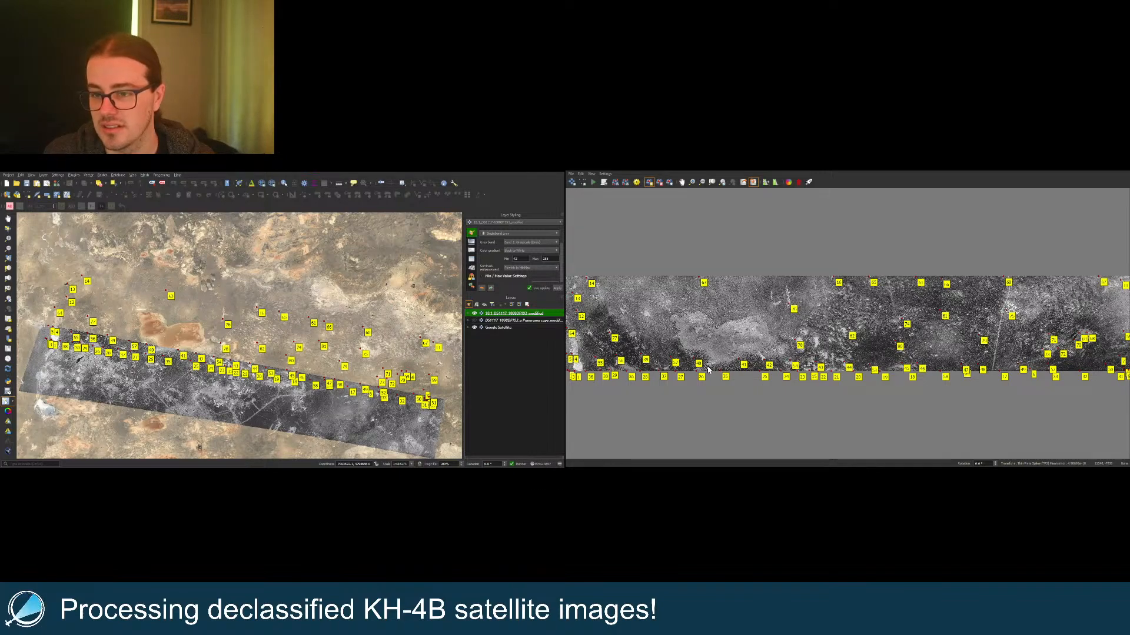
pyautogui.scroll(10, 760, 318)
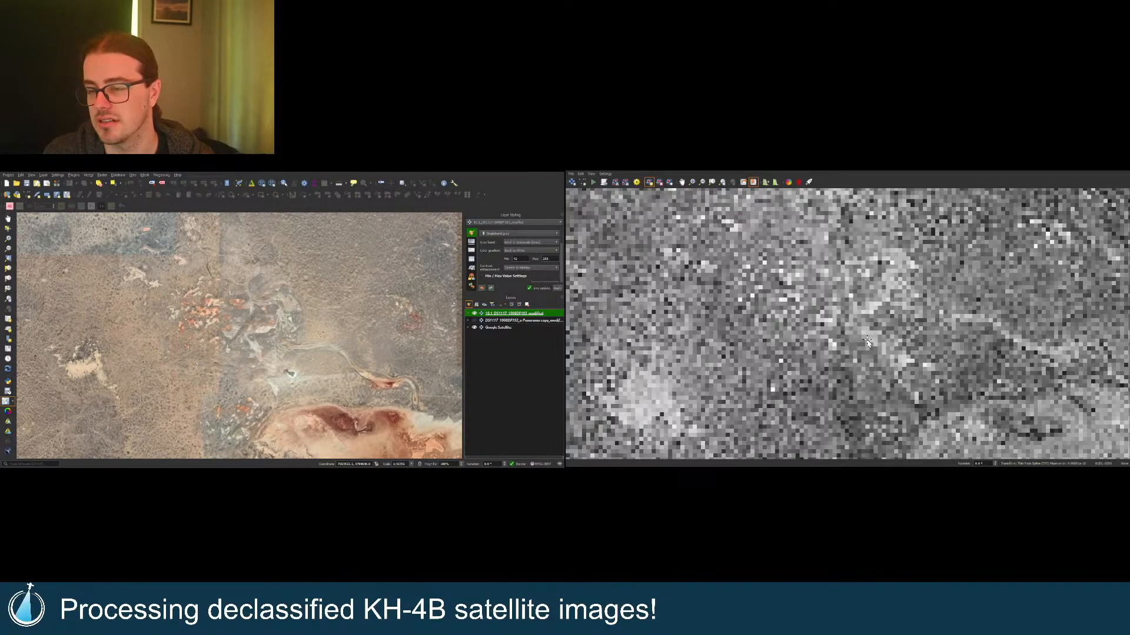
pyautogui.scroll(6, 869, 340)
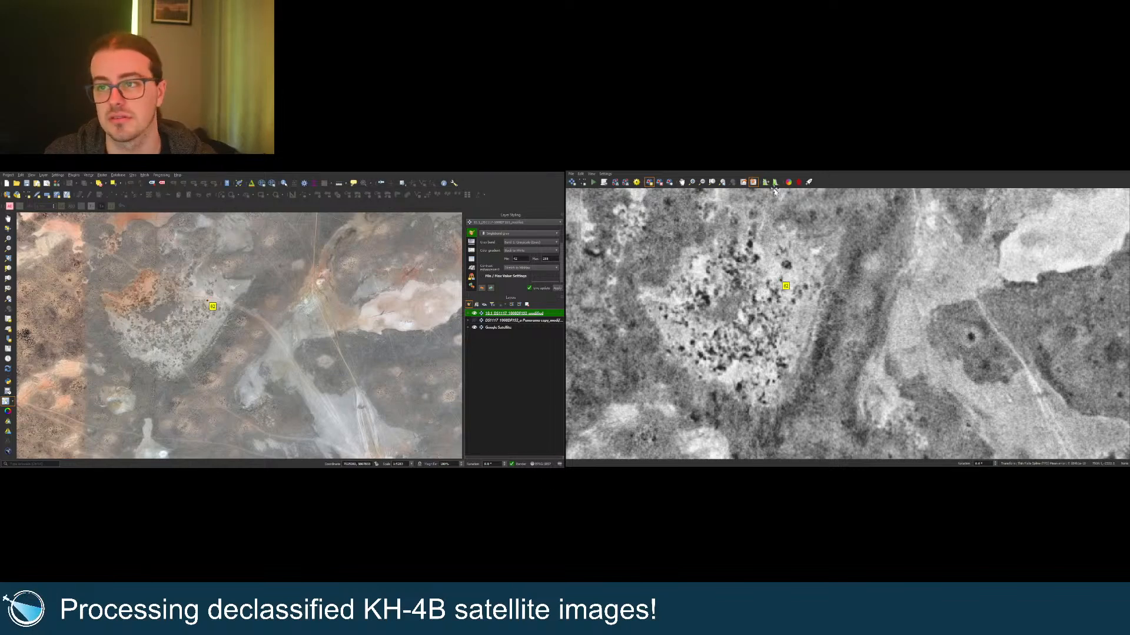
# Step: Add a control point on the southern edge of the elongated white pan where its rounded western end narrows, matching it in the map
pyautogui.click(711, 182)
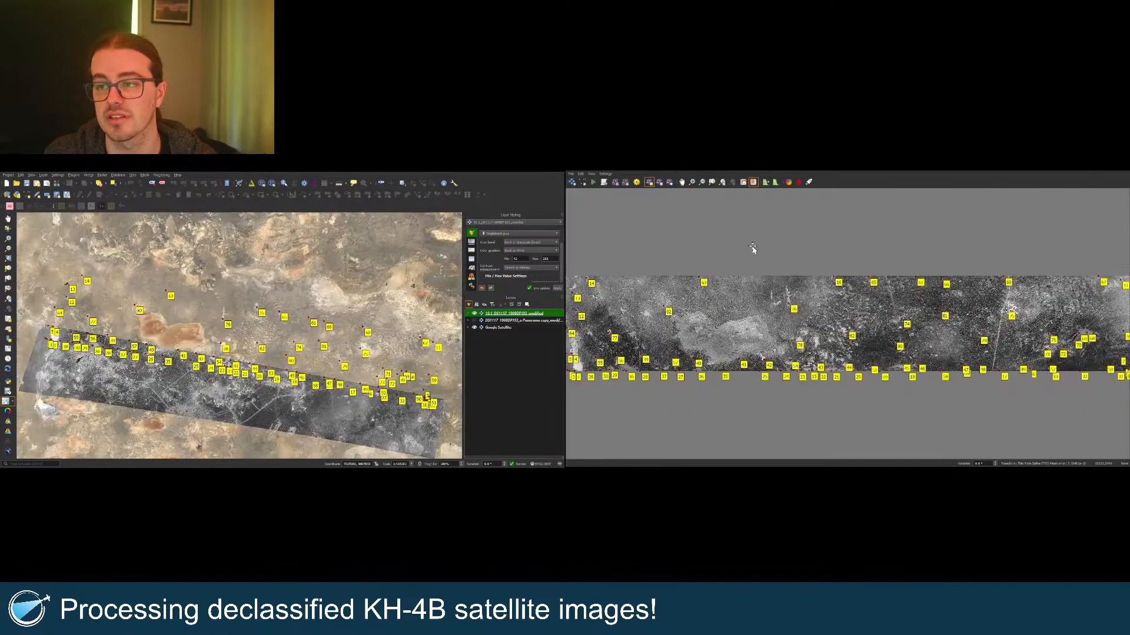
pyautogui.scroll(3, 840, 304)
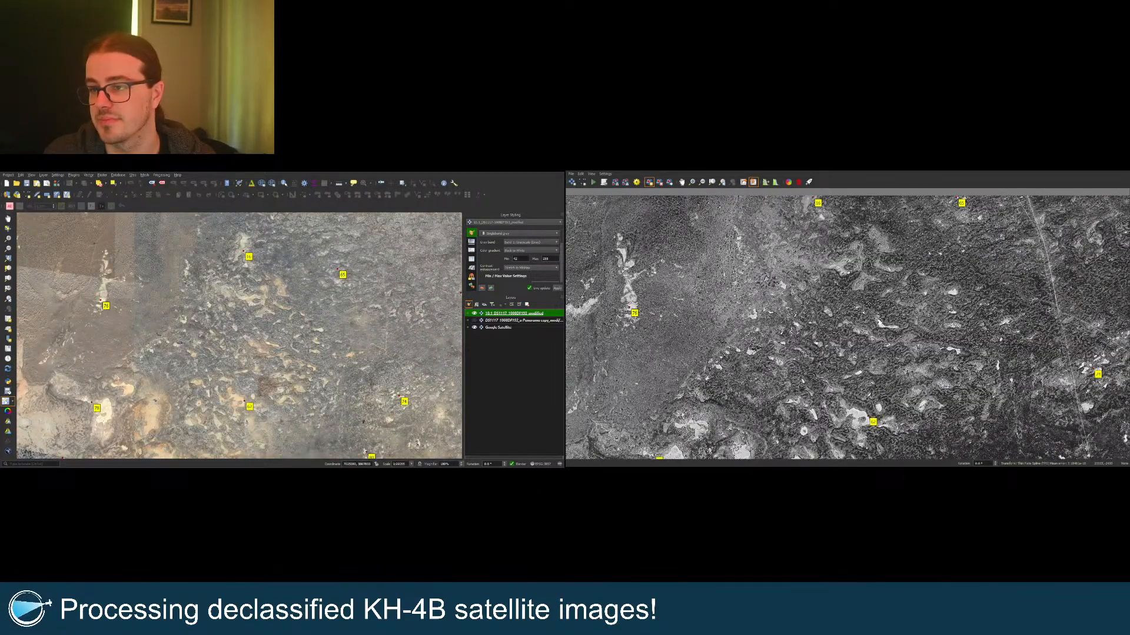
pyautogui.scroll(5, 861, 299)
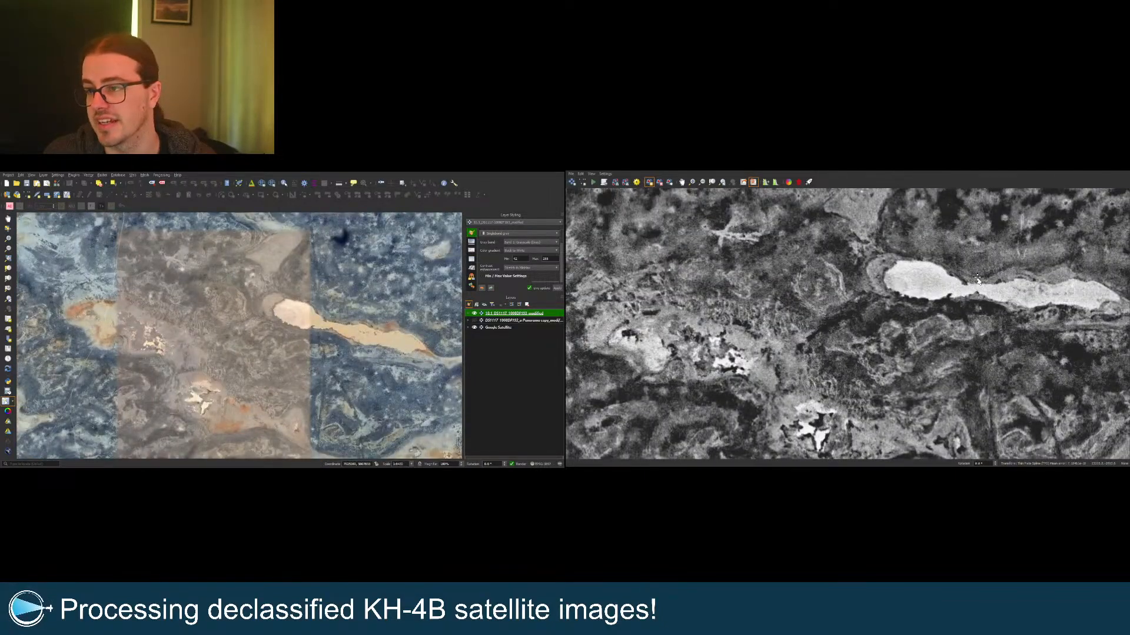
pyautogui.scroll(1, 978, 281)
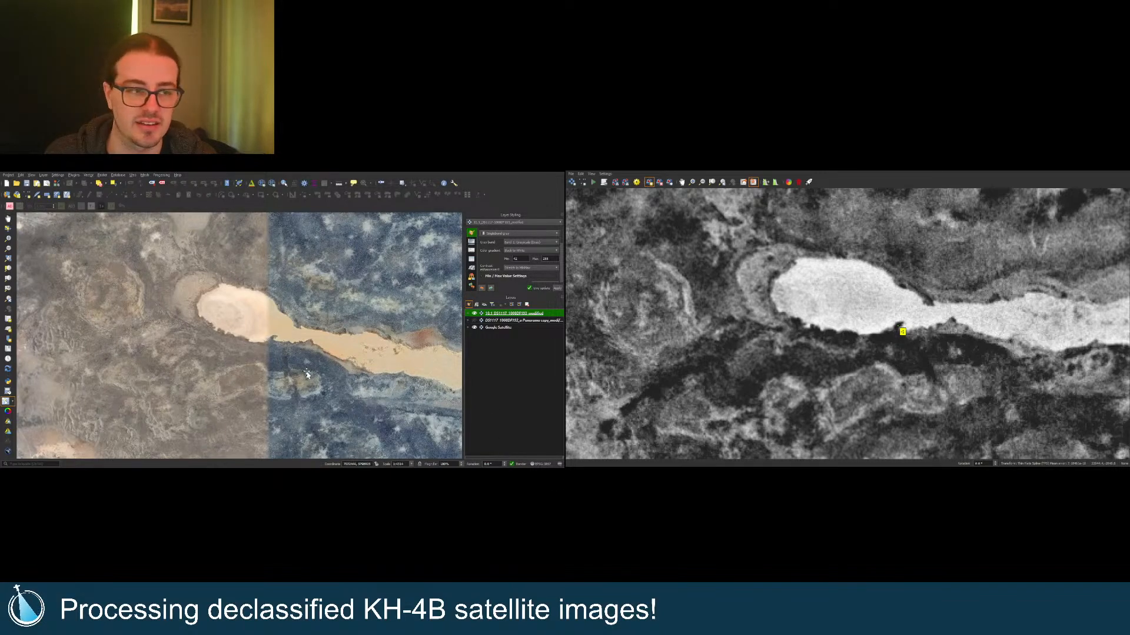
pyautogui.click(275, 342)
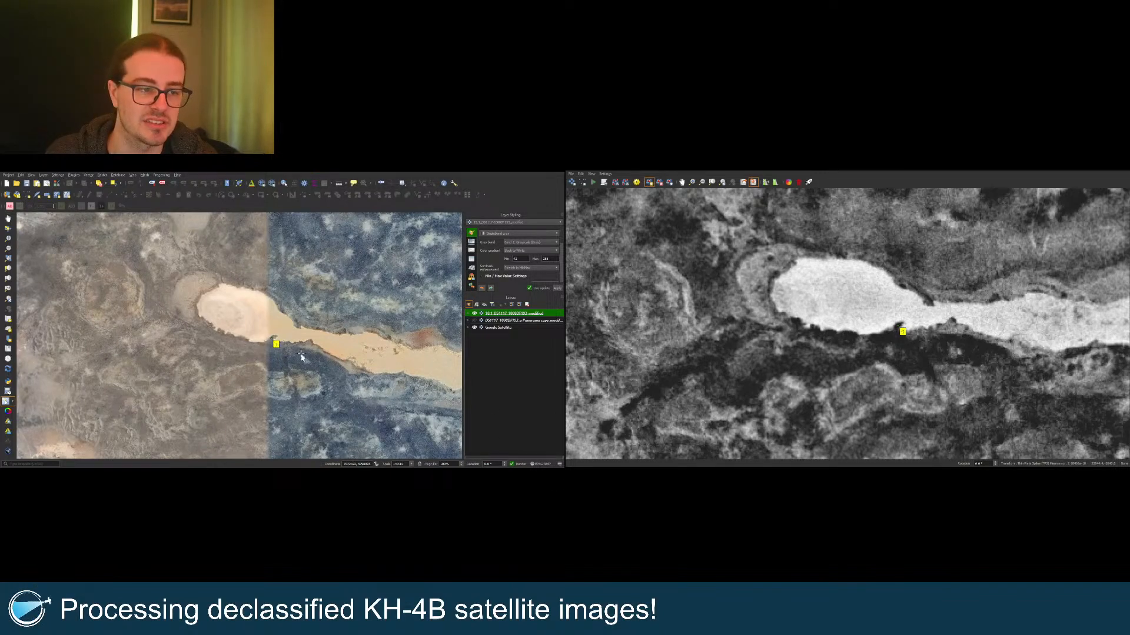
pyautogui.click(487, 457)
pyautogui.click(753, 182)
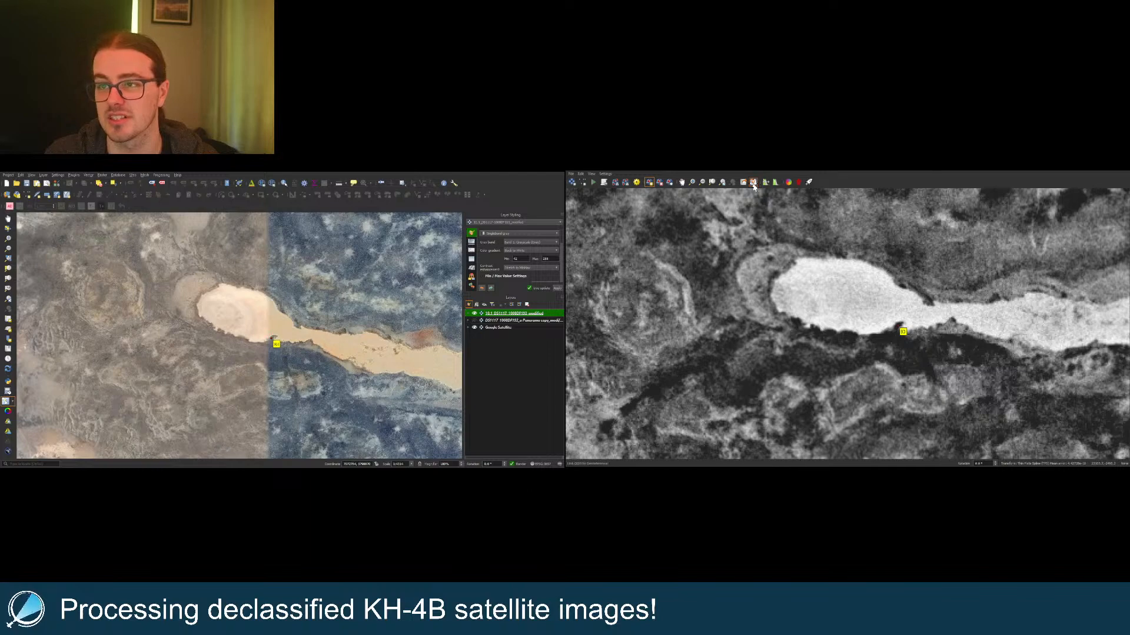
pyautogui.click(753, 183)
# Step: Add a control point at the dark dots in the small pale patch east of the winding bright line, matching it in the map
pyautogui.click(711, 183)
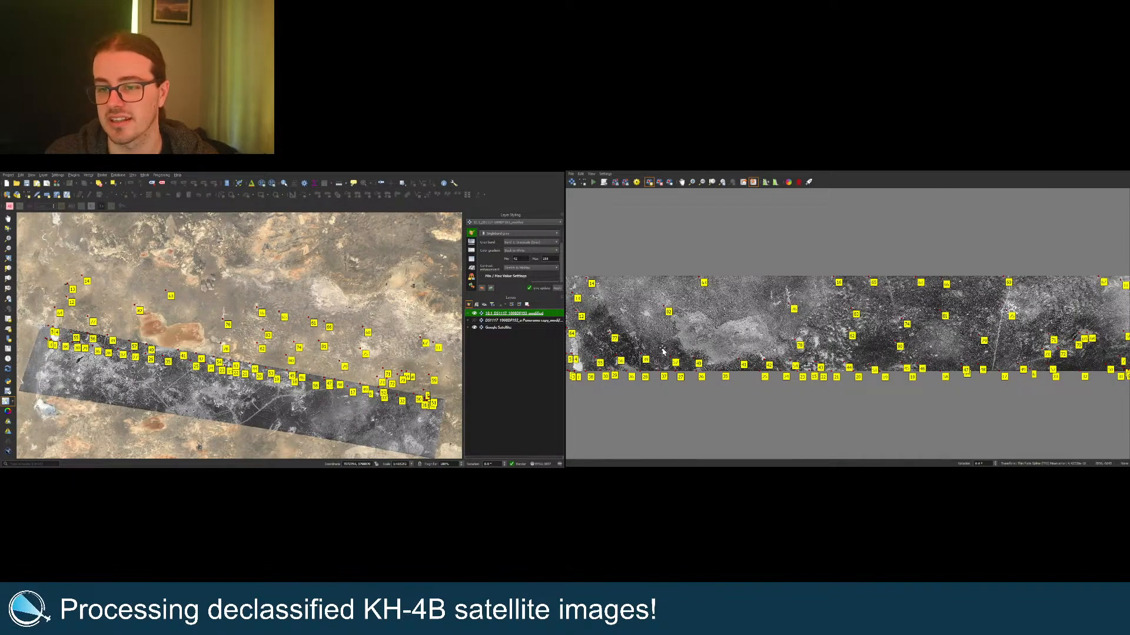
pyautogui.scroll(5, 871, 285)
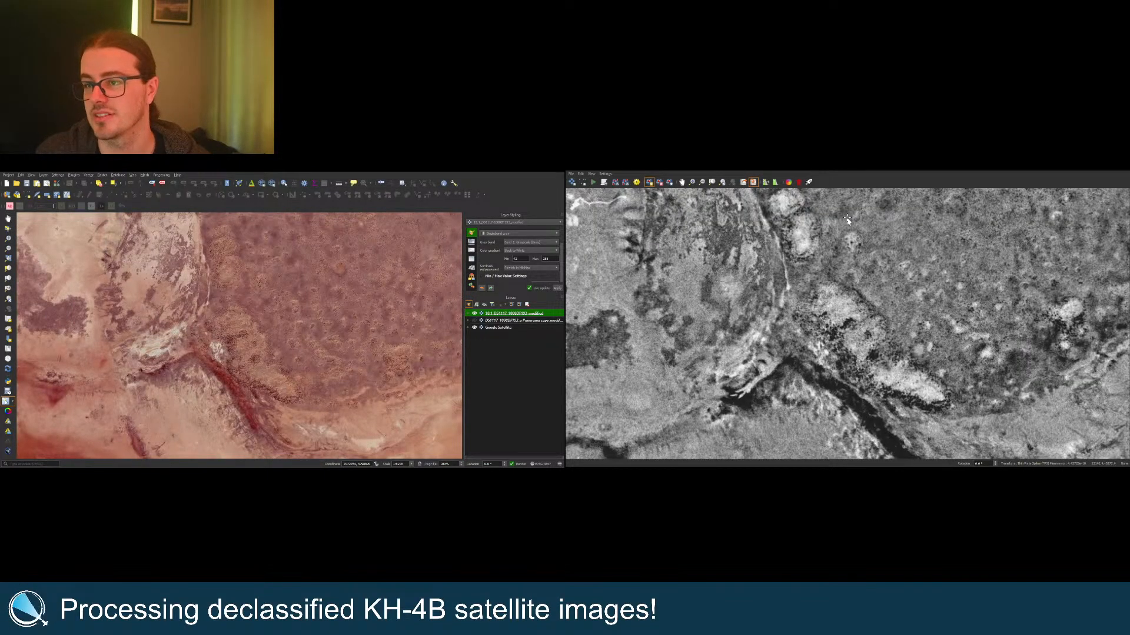
pyautogui.scroll(2, 848, 220)
pyautogui.scroll(2, 862, 259)
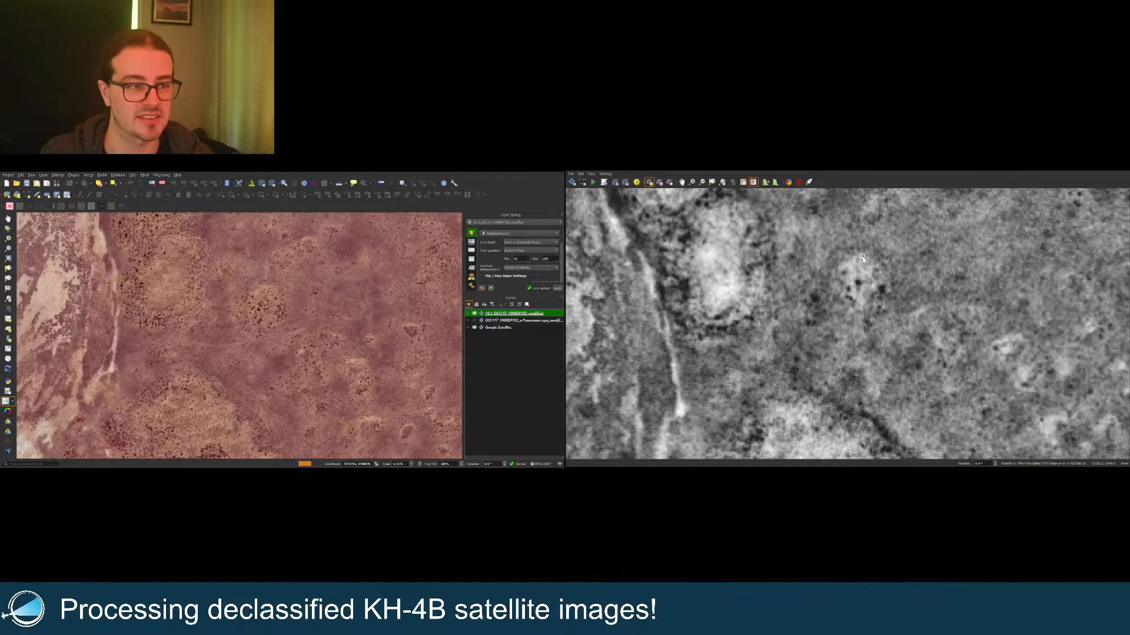
pyautogui.click(848, 278)
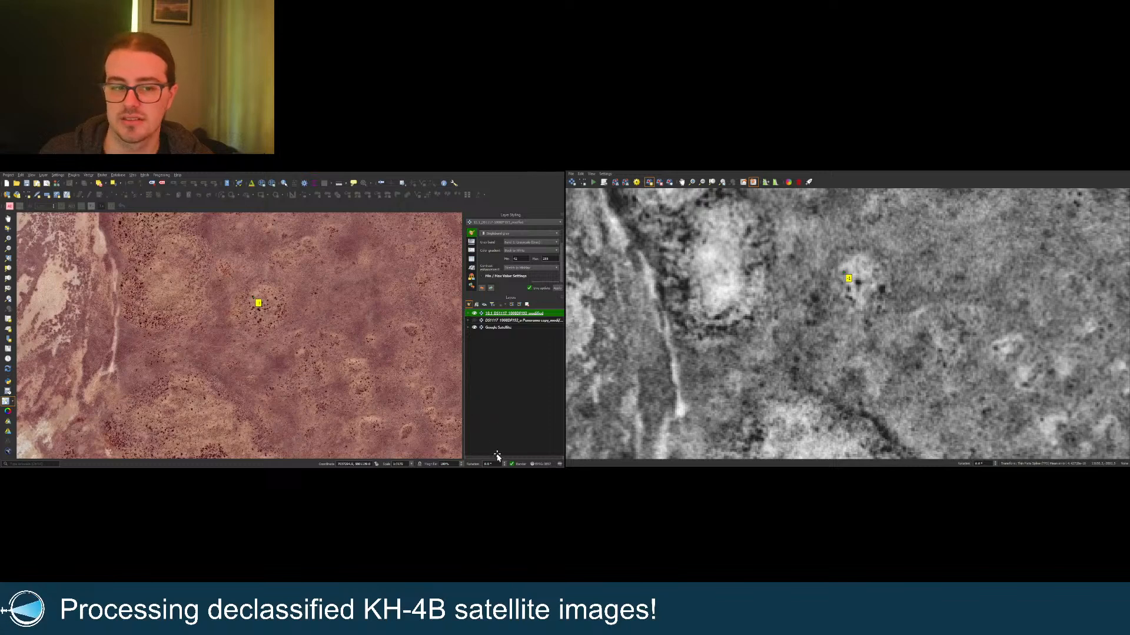
# Step: Add a control point inside the dark-mottled triangular pan with a bright rim, matching it in the map
pyautogui.click(712, 182)
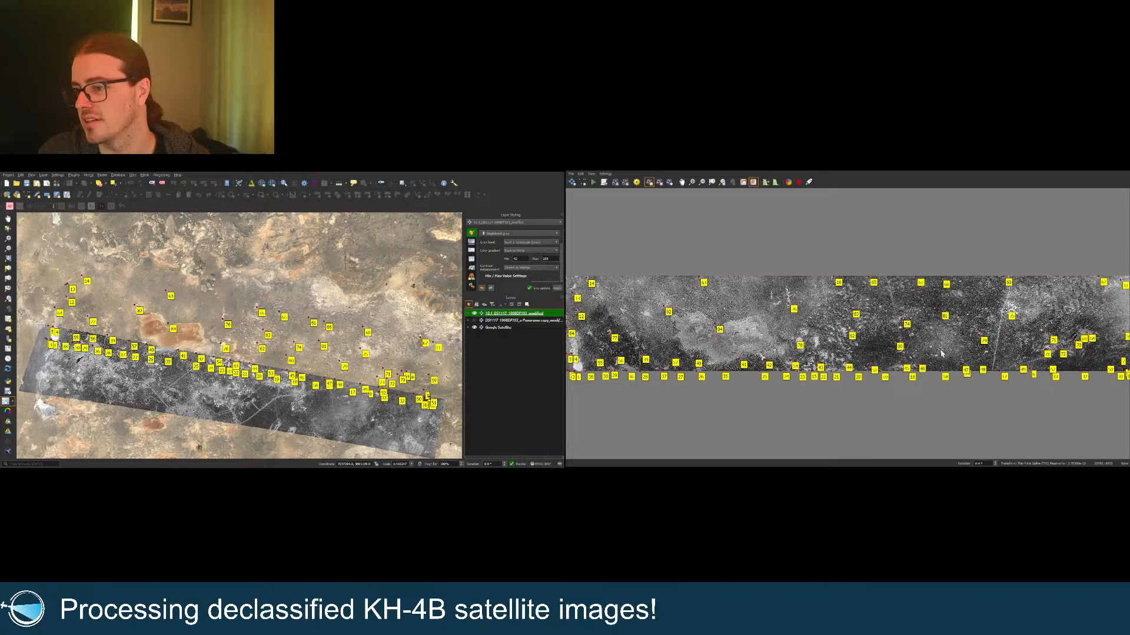
pyautogui.scroll(5, 941, 354)
pyautogui.scroll(3, 934, 369)
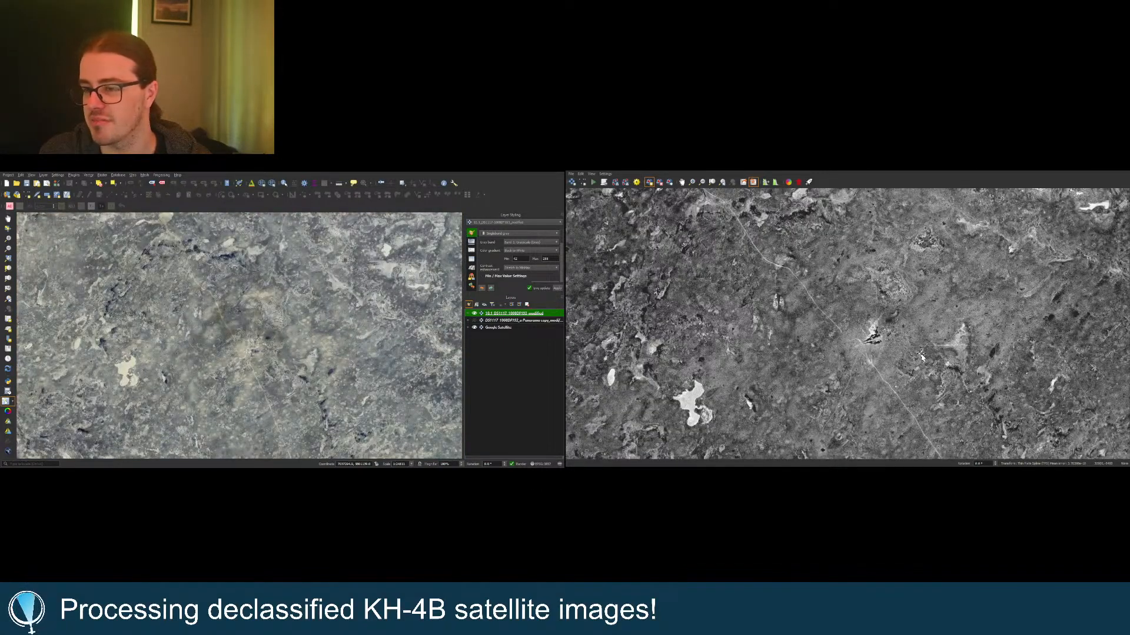
pyautogui.scroll(-2, 885, 348)
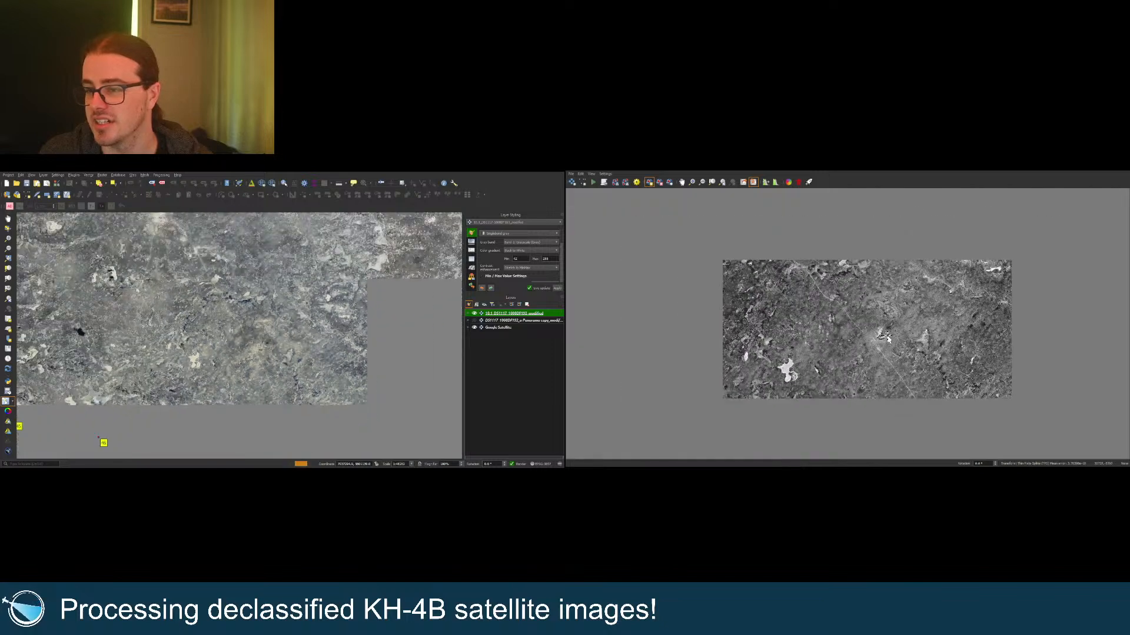
pyautogui.scroll(5, 910, 286)
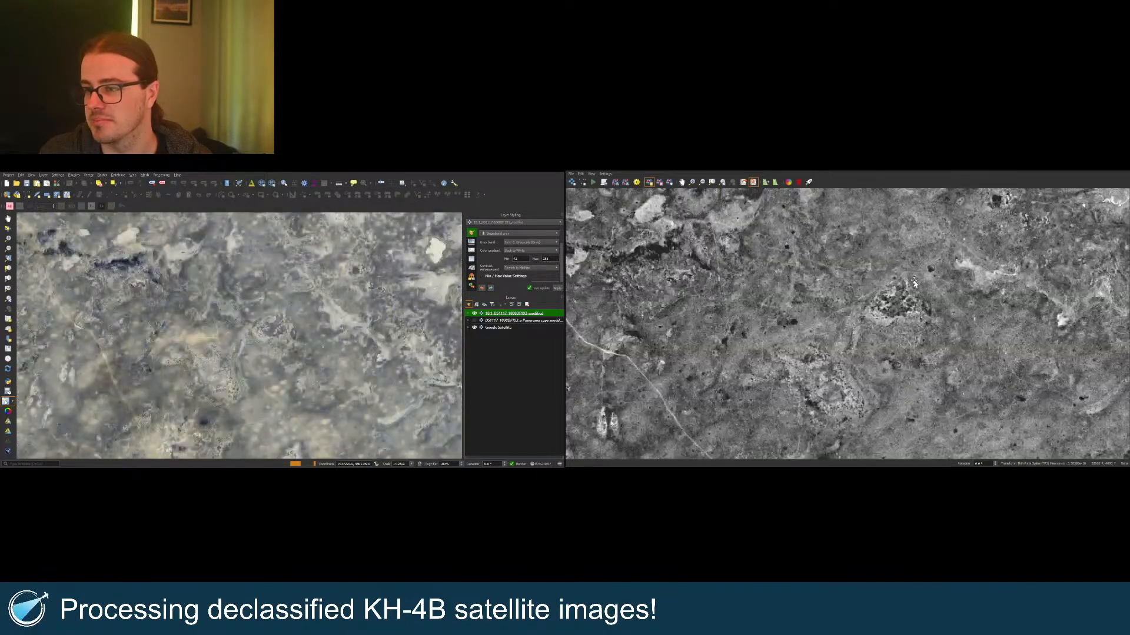
pyautogui.click(852, 316)
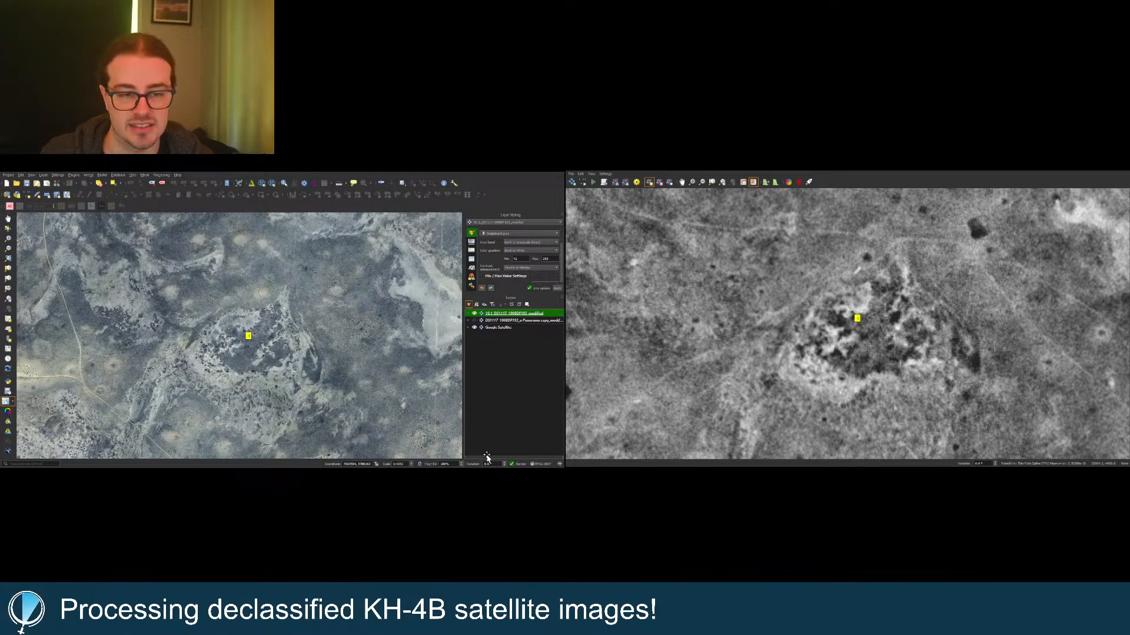
# Step: Add a control point at the southeast tip of the small dark-rimmed bright pan near the strip's northern edge, matching it in the map
pyautogui.click(711, 182)
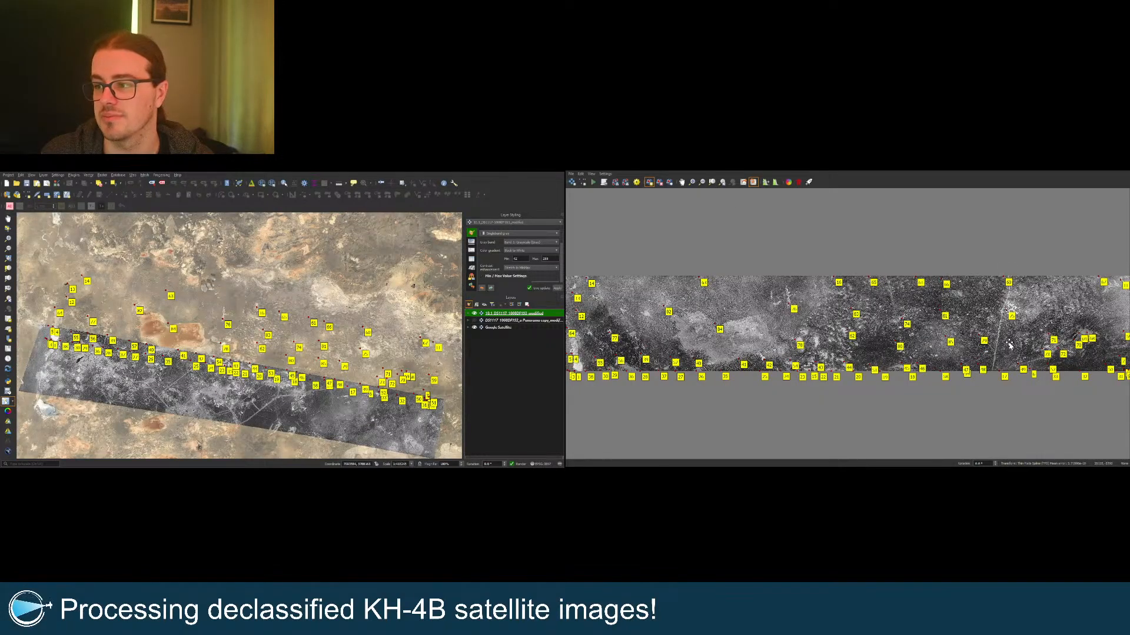
pyautogui.scroll(5, 1104, 282)
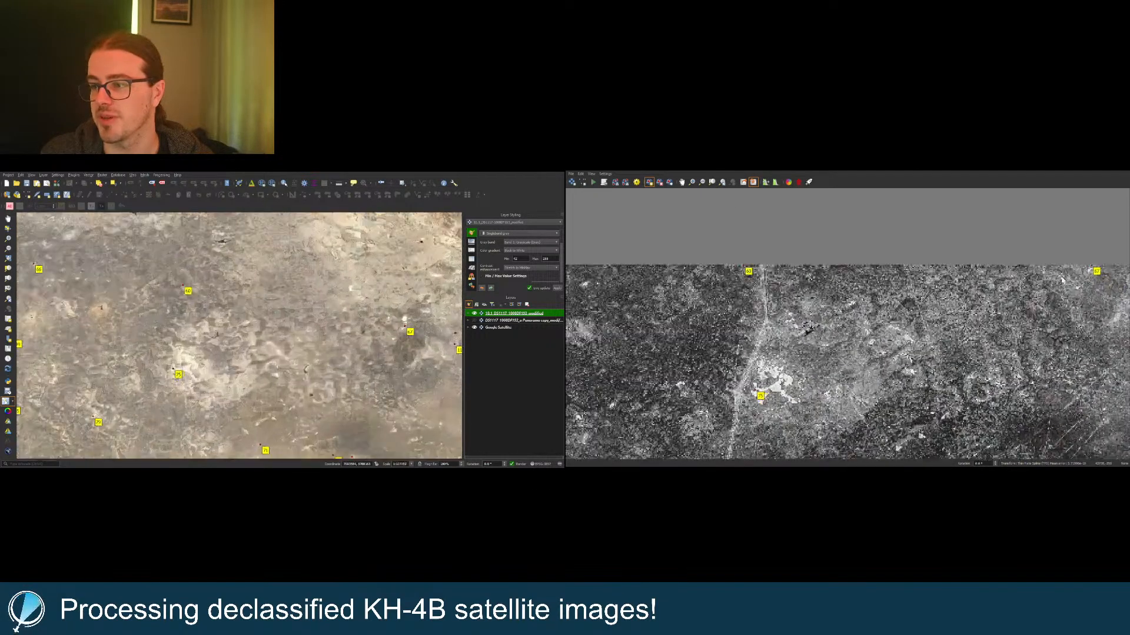
pyautogui.scroll(2, 874, 277)
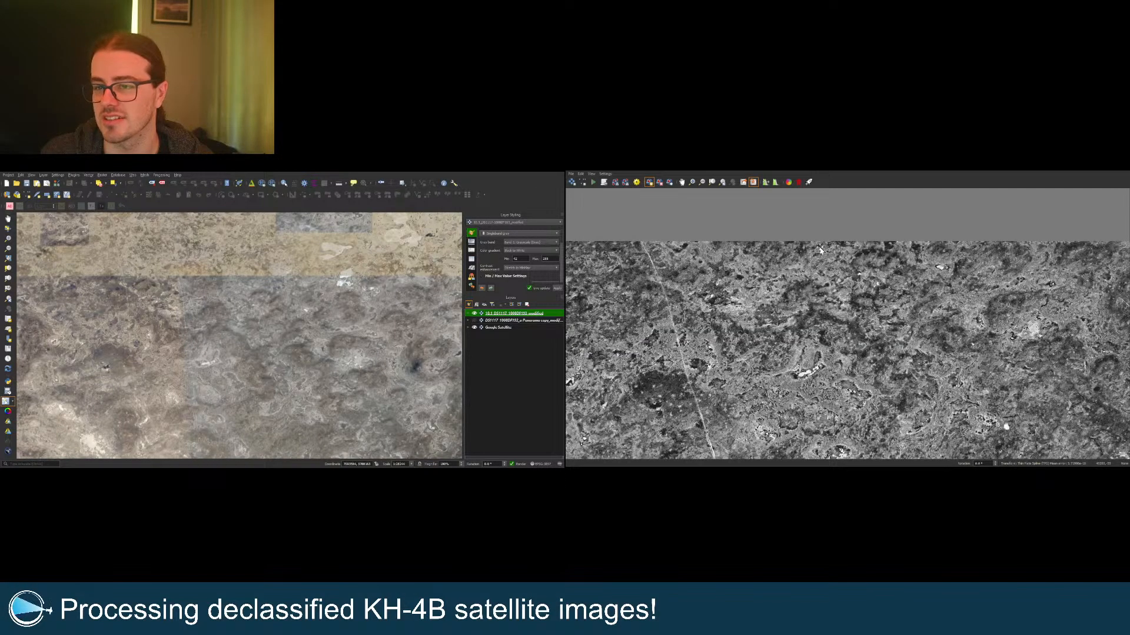
pyautogui.scroll(3, 875, 251)
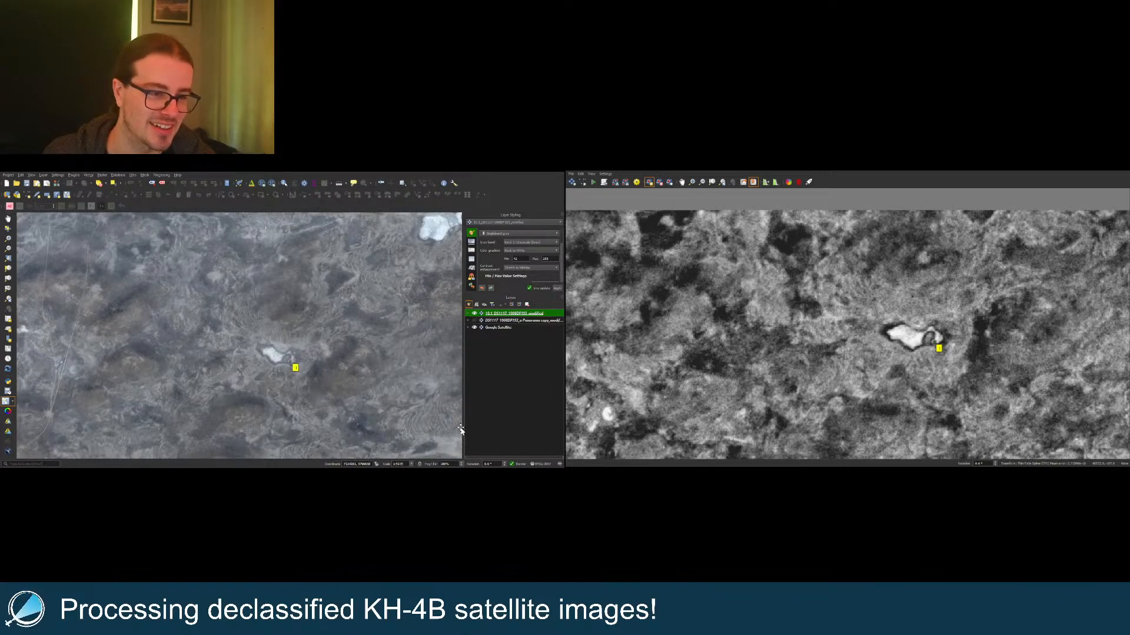
pyautogui.click(485, 452)
pyautogui.doubleClick(753, 182)
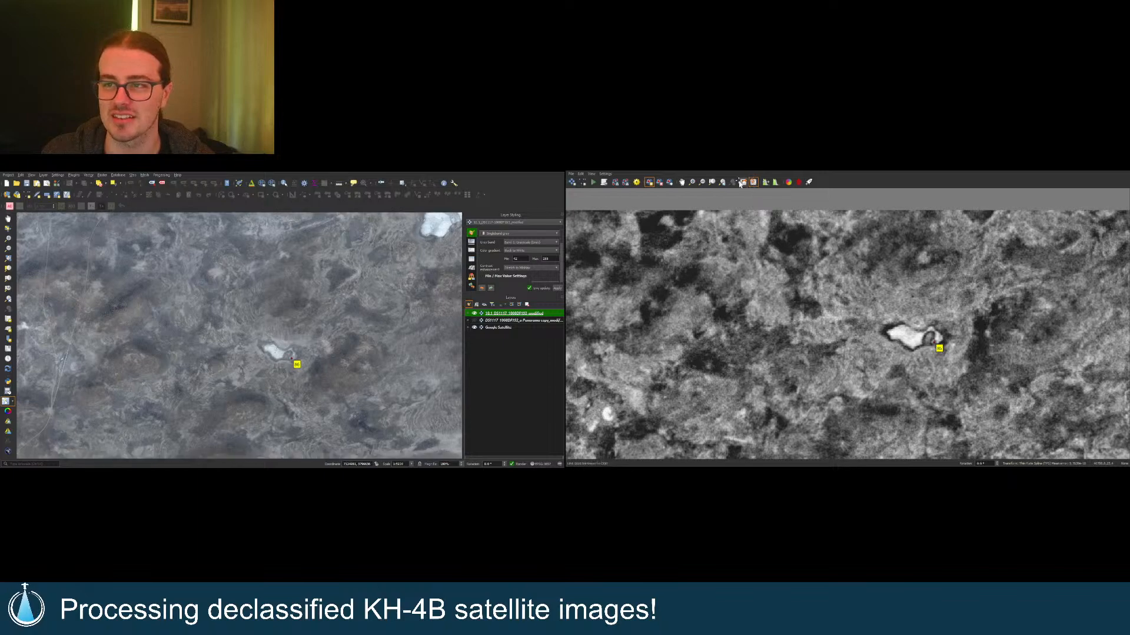
# Step: Add a control point at the small dark spot just north of the curved pale ridge near the strip's northern edge, matching it in the map
pyautogui.click(712, 183)
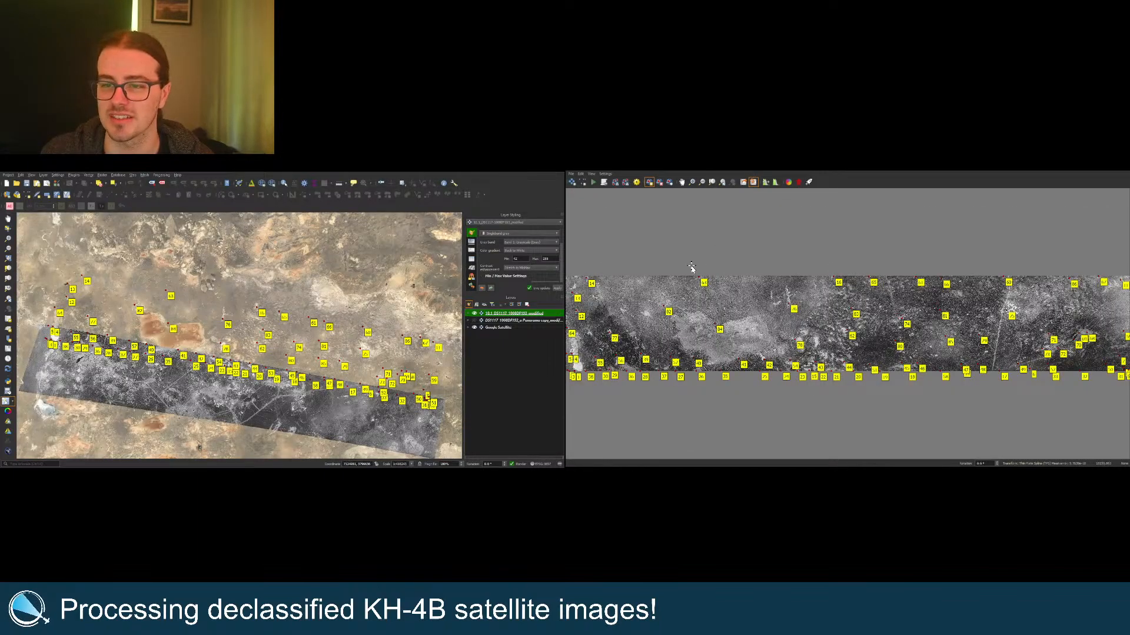
pyautogui.scroll(10, 624, 277)
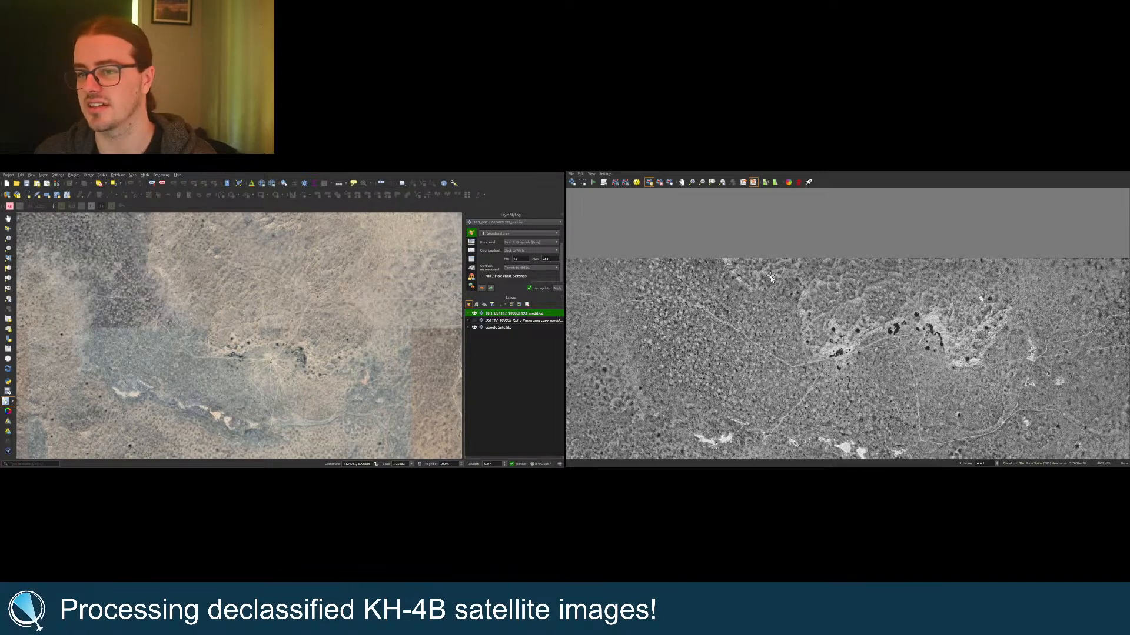
pyautogui.scroll(3, 767, 268)
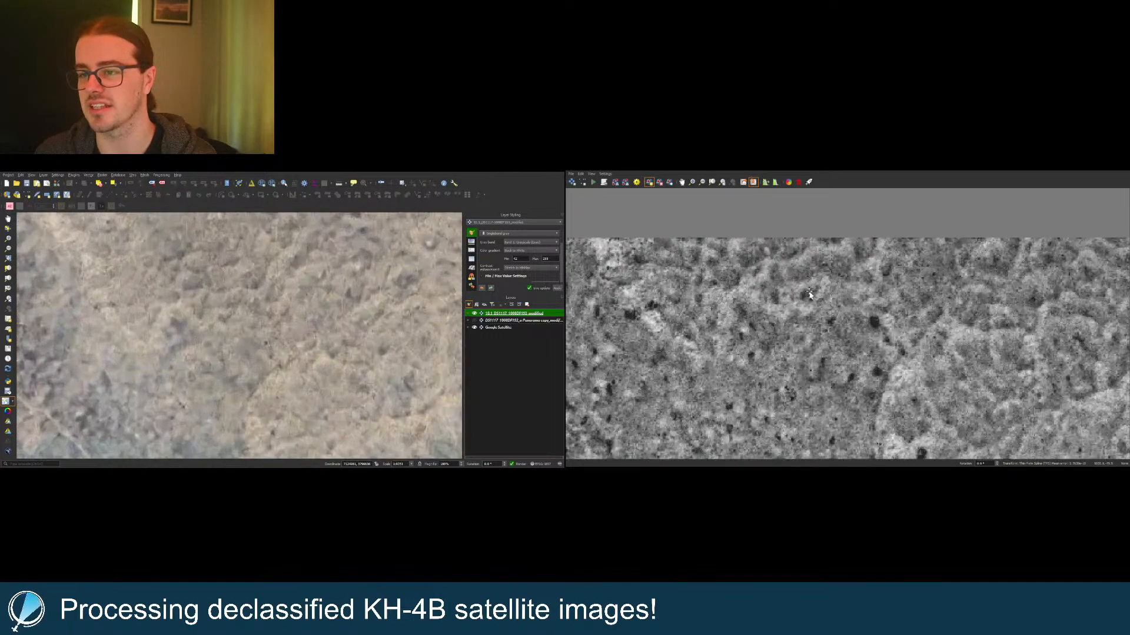
pyautogui.click(887, 344)
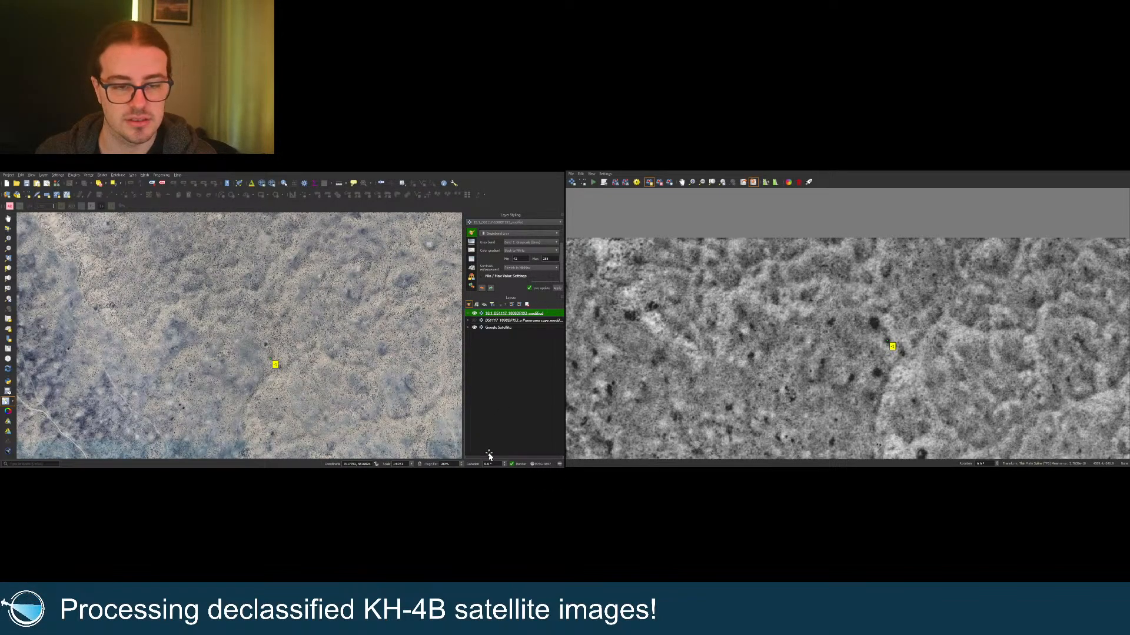
pyautogui.click(754, 182)
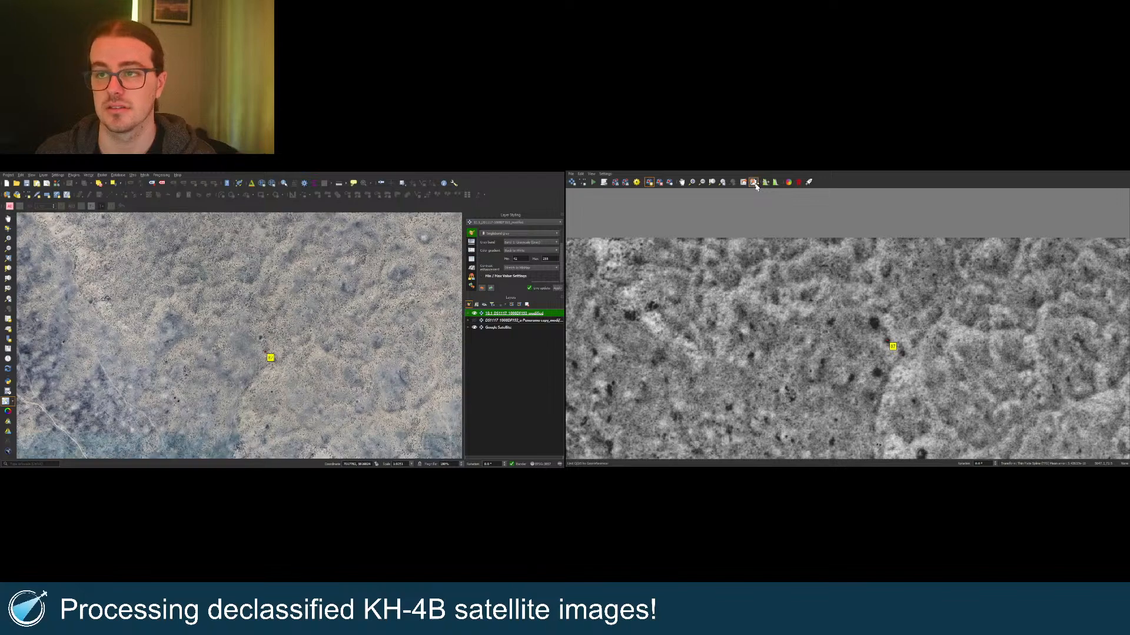
# Step: Add a control point at the easternmost small bright patch east of the winding pale track, matching it in the map
pyautogui.scroll(10, 770, 286)
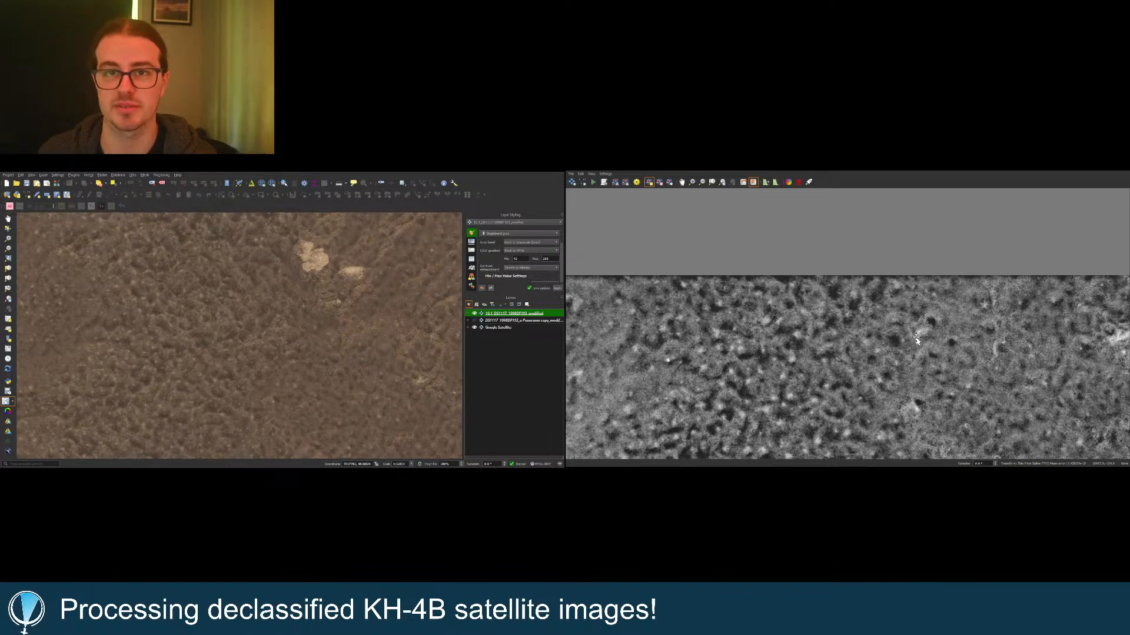
pyautogui.scroll(2, 936, 333)
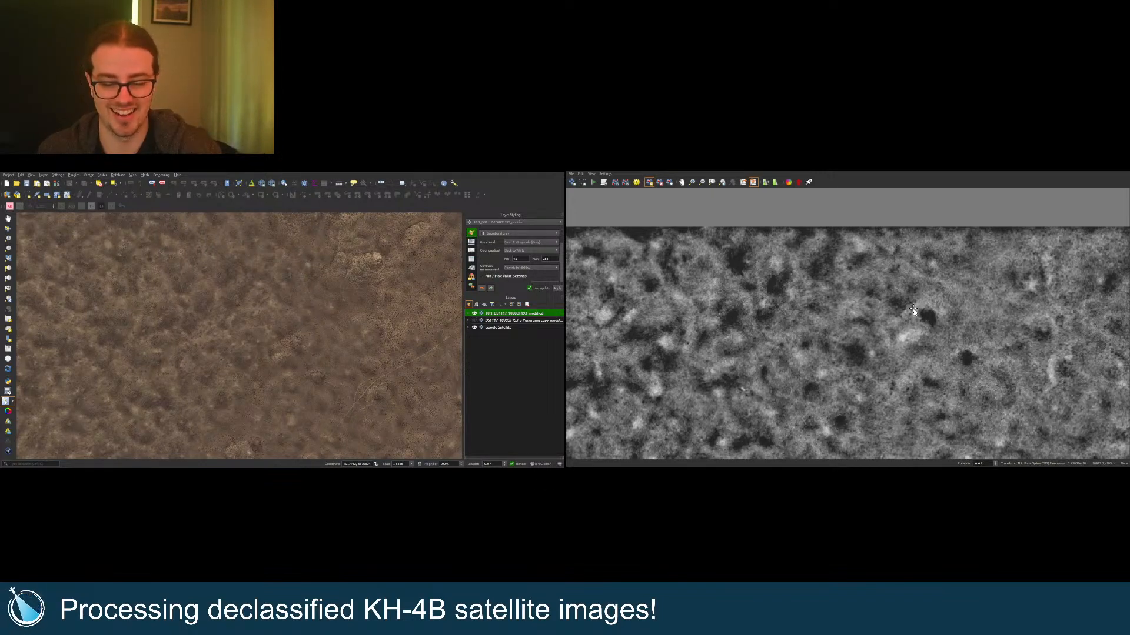
pyautogui.scroll(-3, 891, 310)
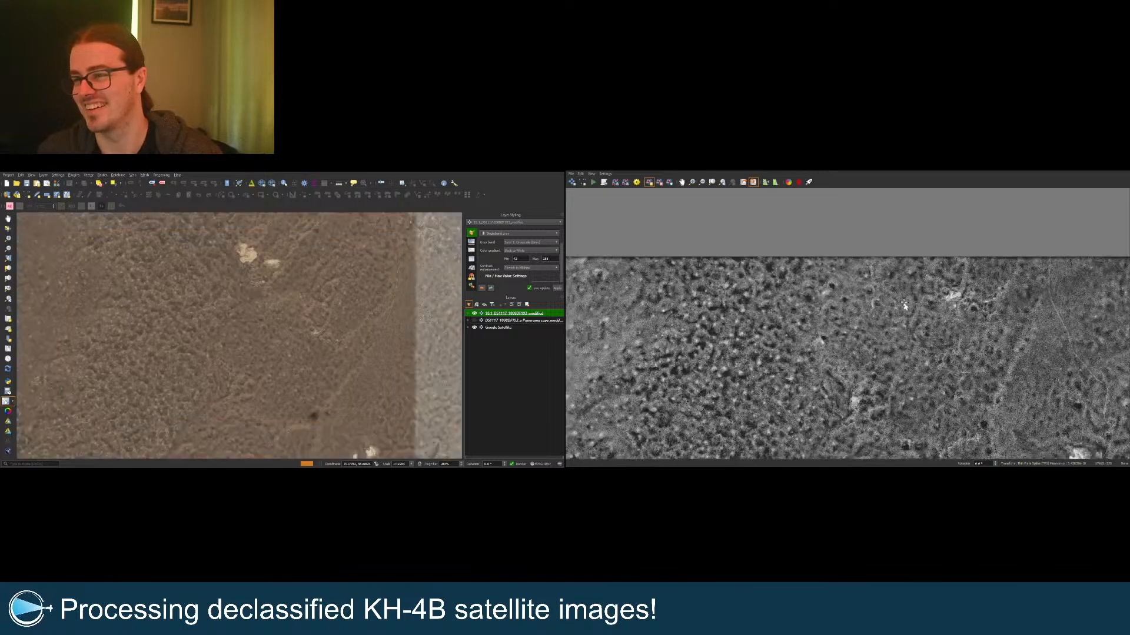
pyautogui.scroll(2, 900, 312)
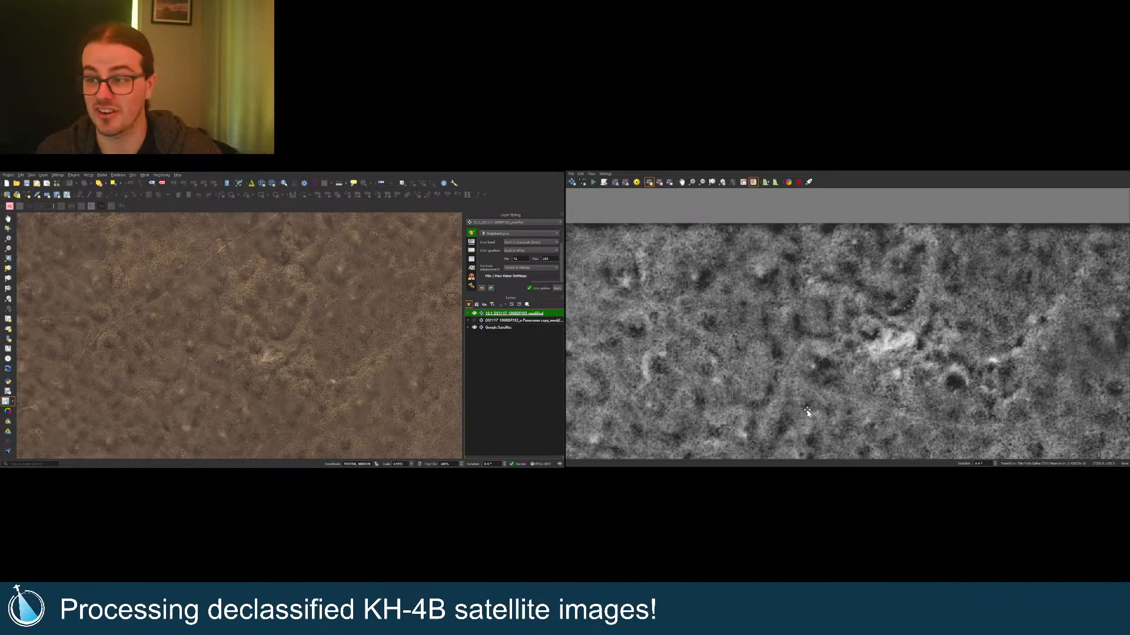
pyautogui.scroll(-2, 894, 312)
pyautogui.scroll(-3, 893, 305)
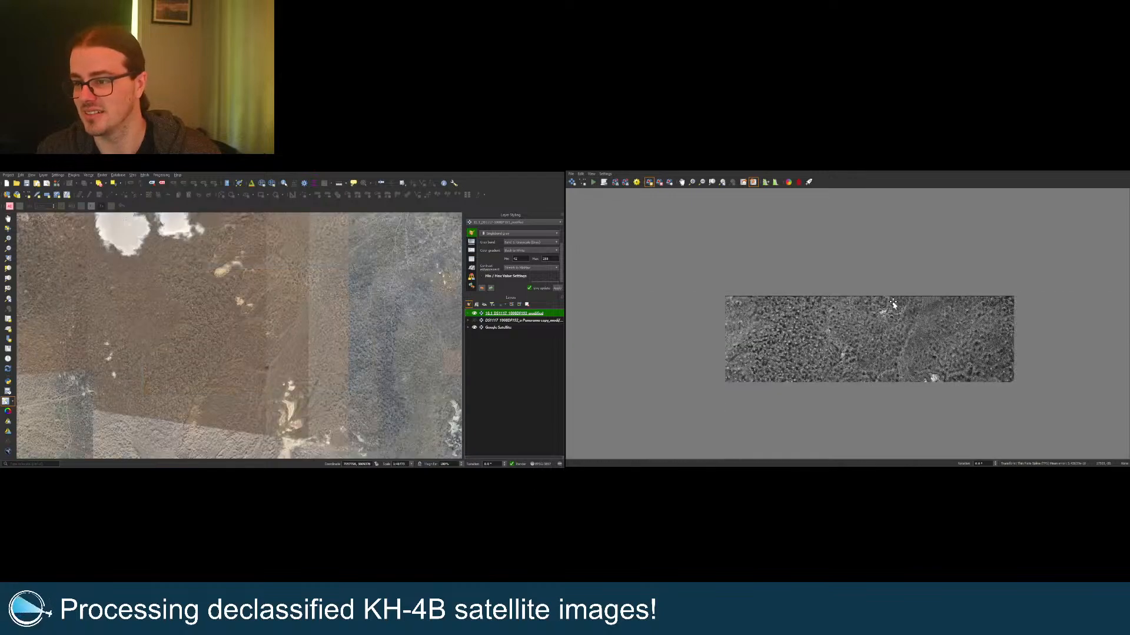
pyautogui.scroll(-2, 938, 306)
pyautogui.scroll(6, 859, 321)
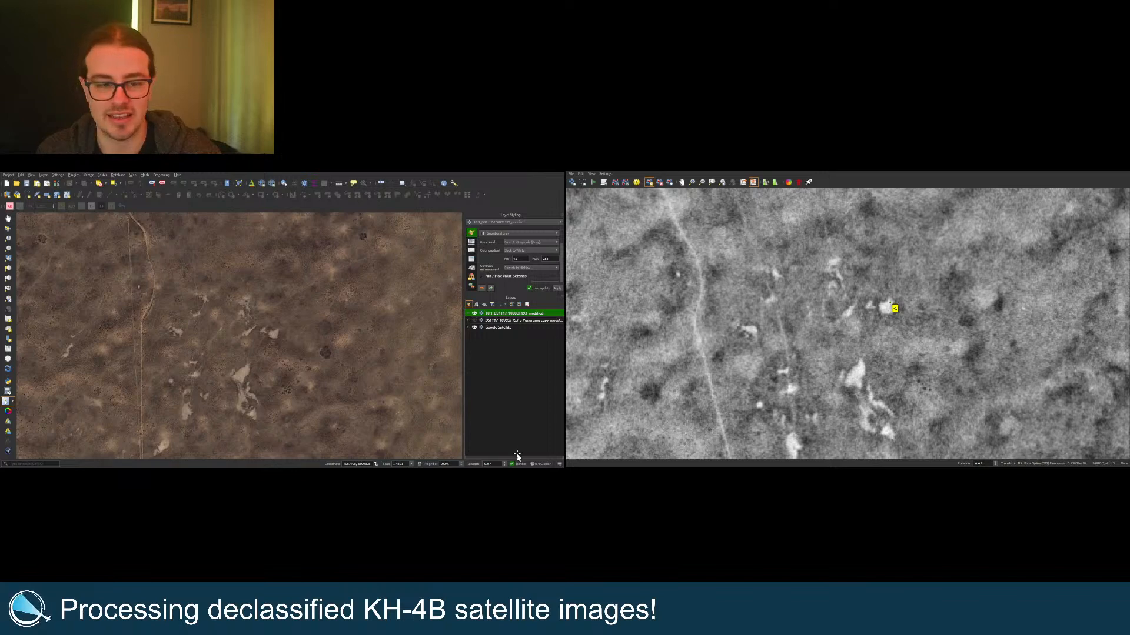
pyautogui.click(278, 334)
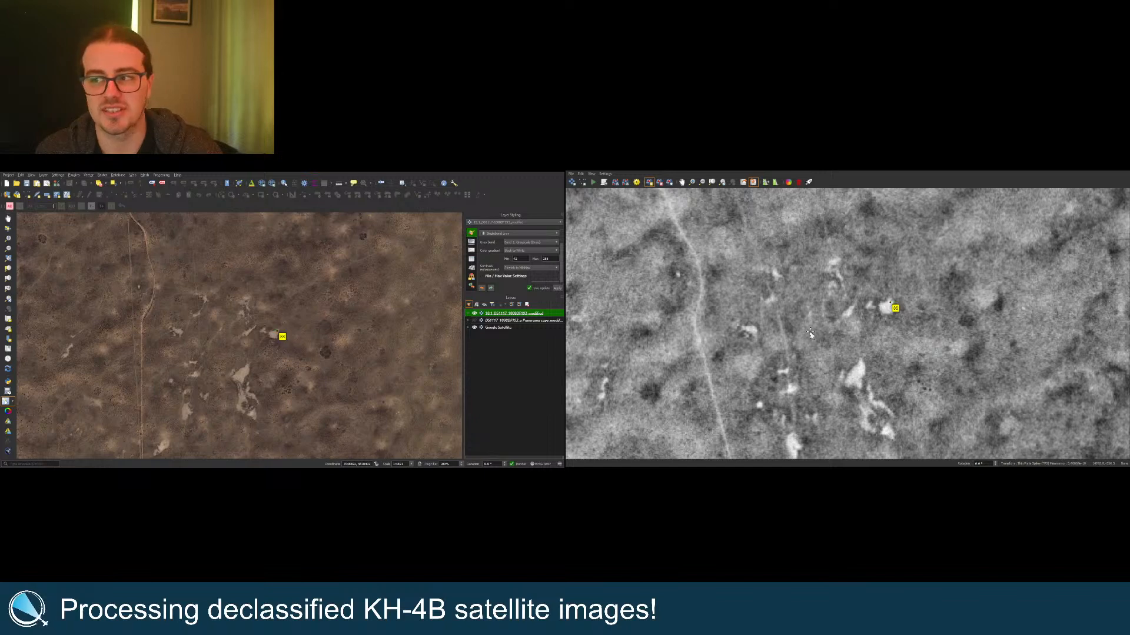
# Step: Add a control point at the east end of the short dark notch in the large pale patch's northwest edge, matching it in the map
pyautogui.scroll(-3, 810, 334)
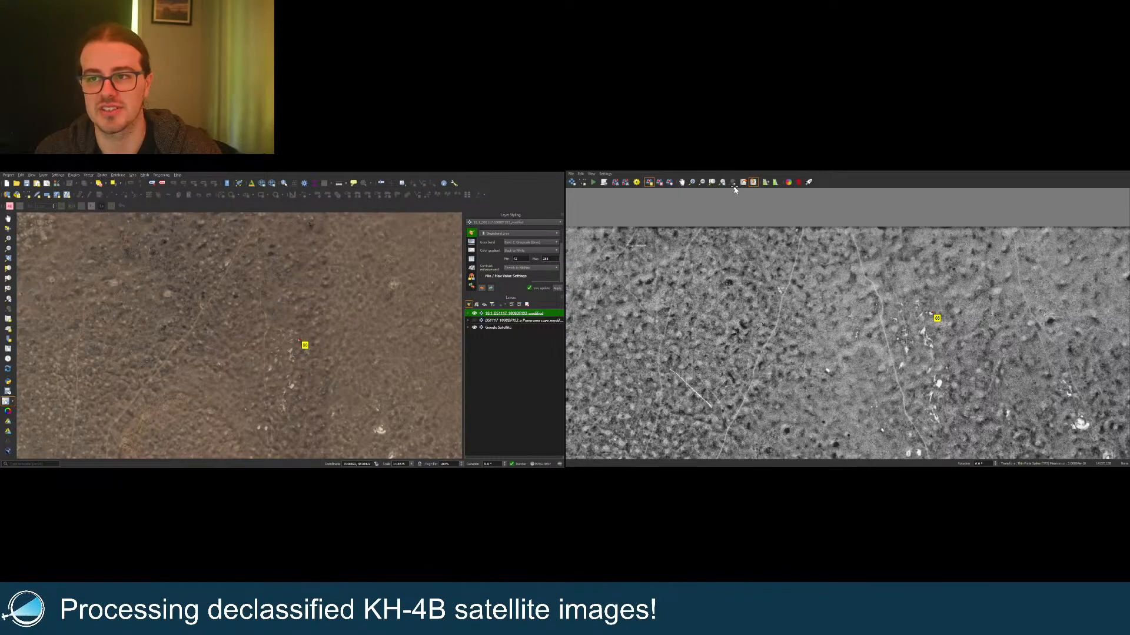
pyautogui.click(712, 183)
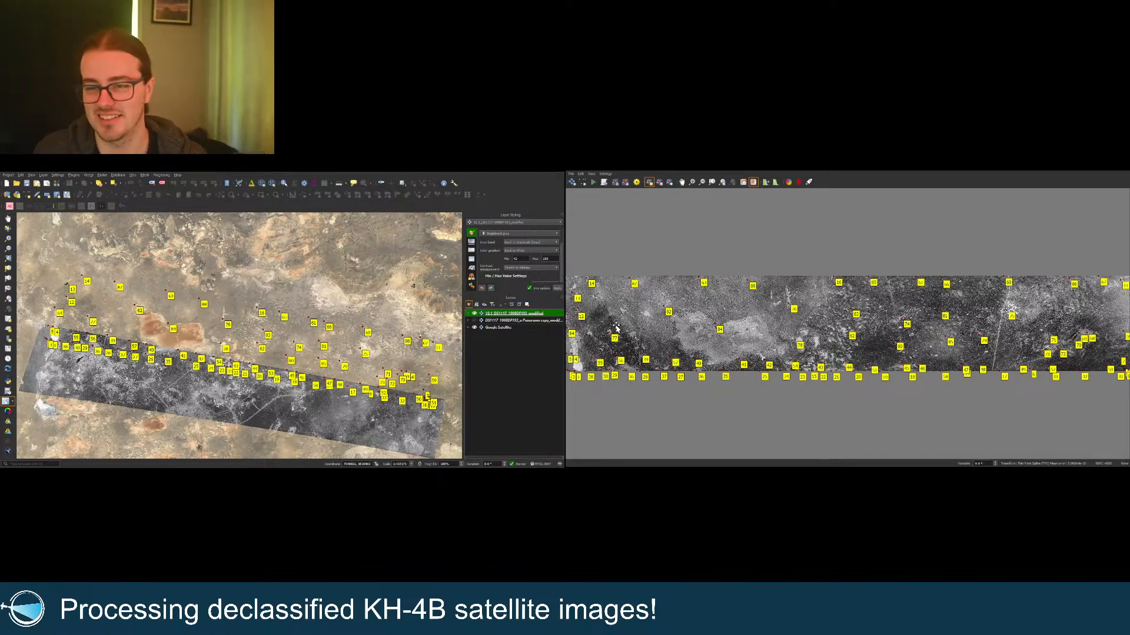
pyautogui.scroll(3, 606, 310)
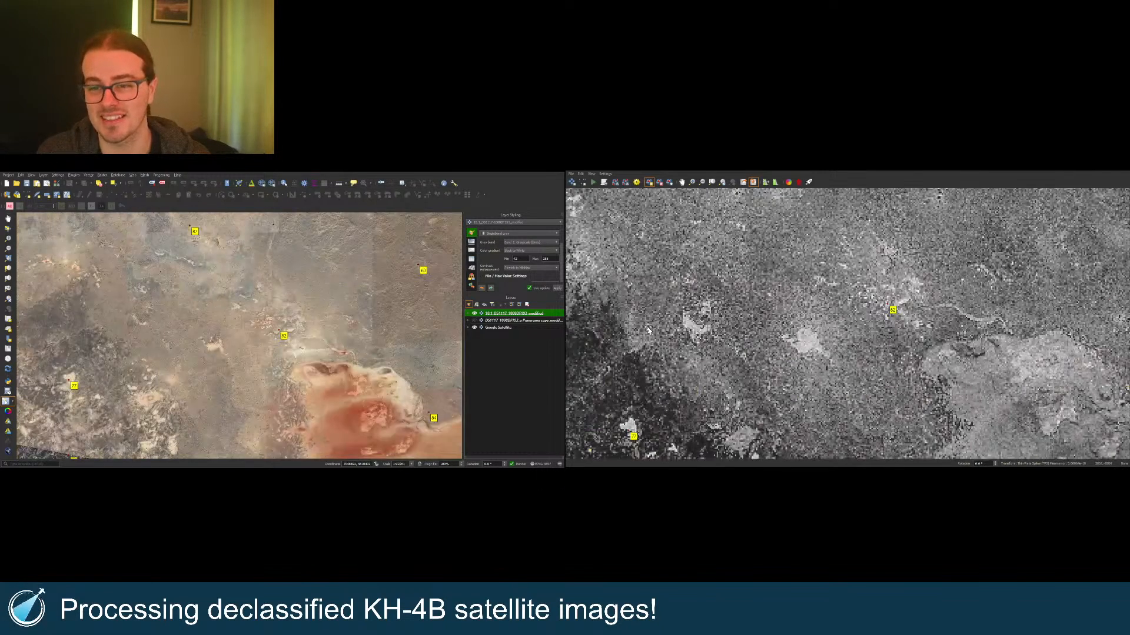
pyautogui.scroll(3, 783, 265)
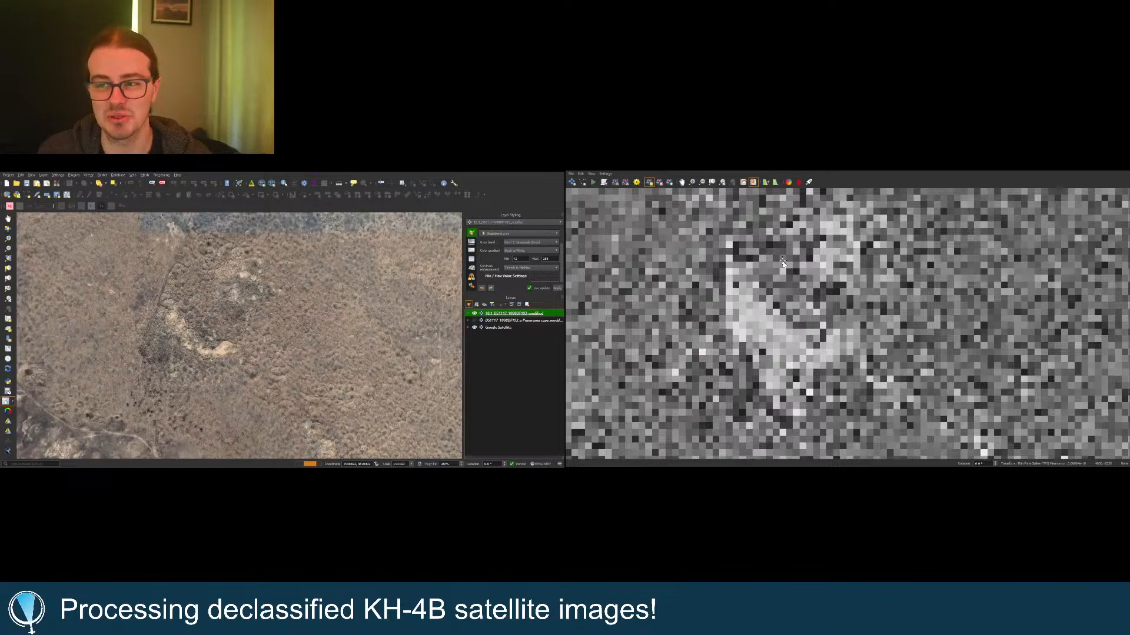
pyautogui.scroll(3, 741, 308)
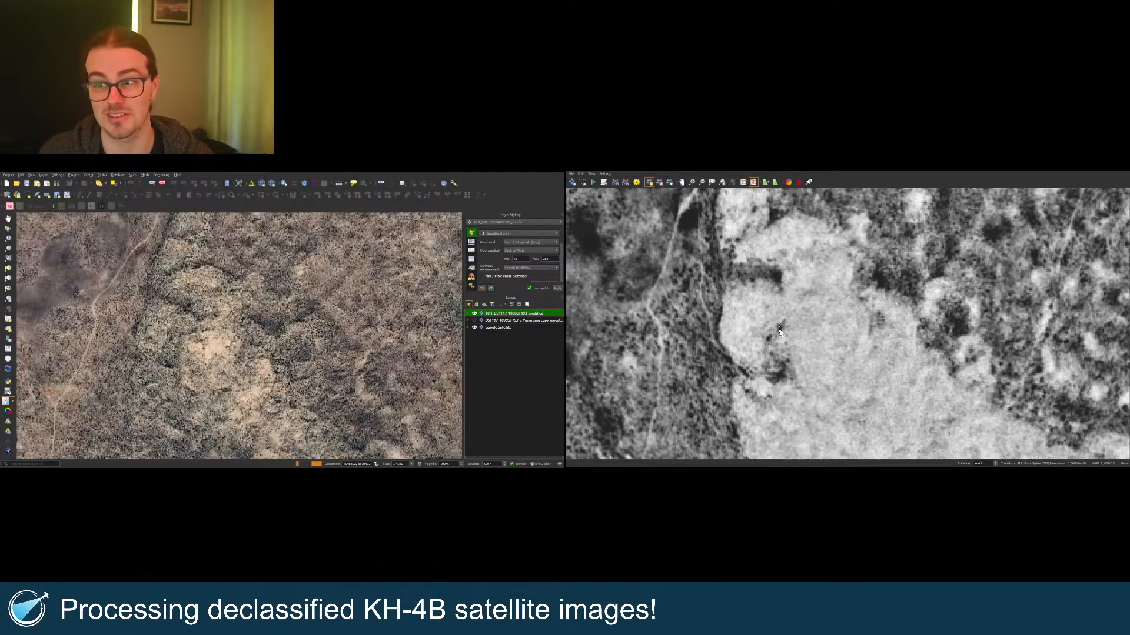
pyautogui.click(779, 332)
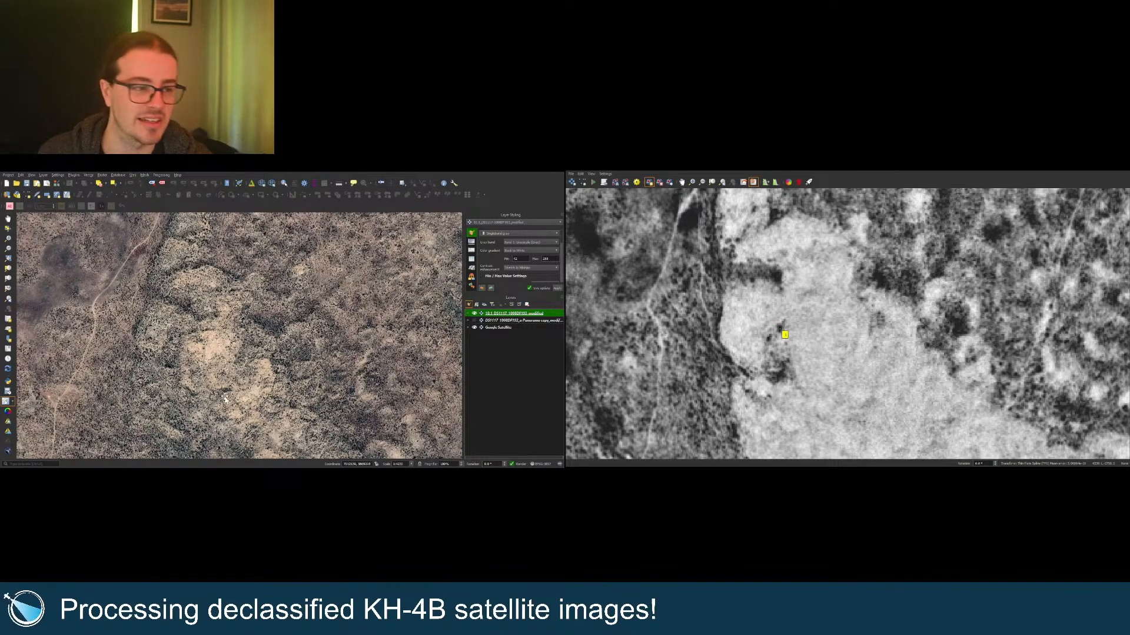
pyautogui.click(530, 453)
pyautogui.click(778, 279)
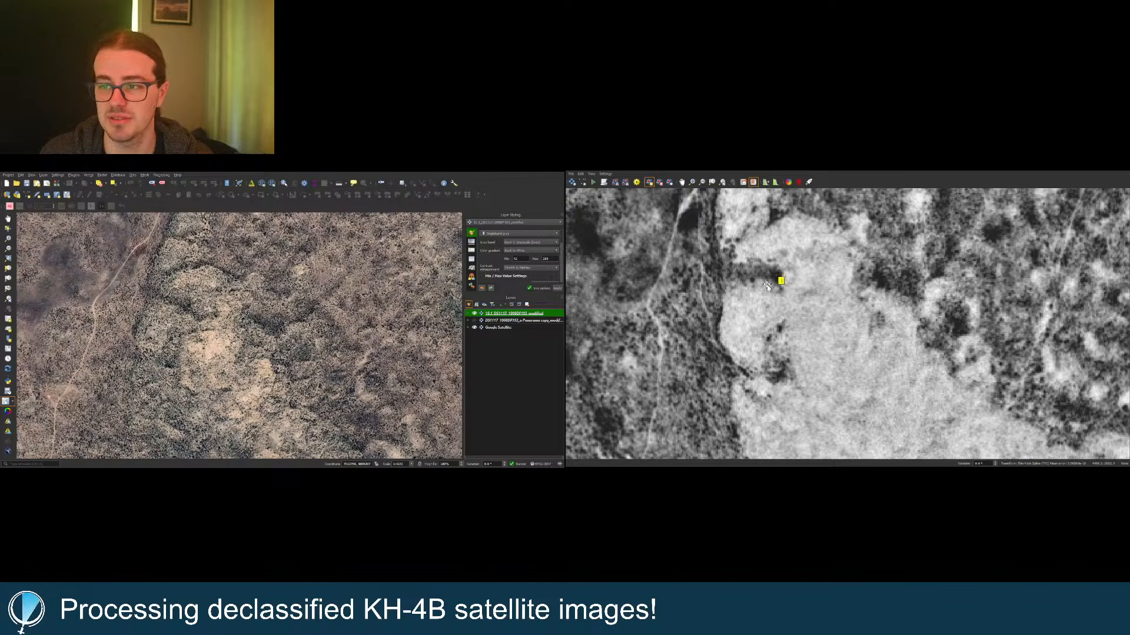
pyautogui.click(192, 314)
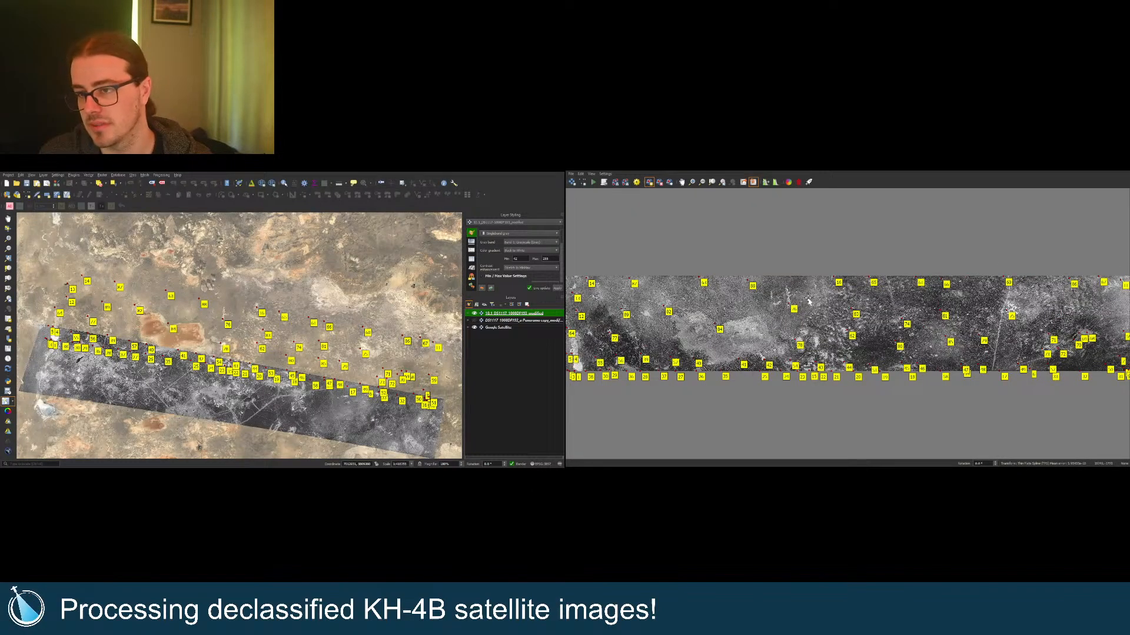
# Step: Add a control point at the large round dark spot in the northeast part of the dark-speckled bright pan, matching it in the map
pyautogui.scroll(6, 1106, 308)
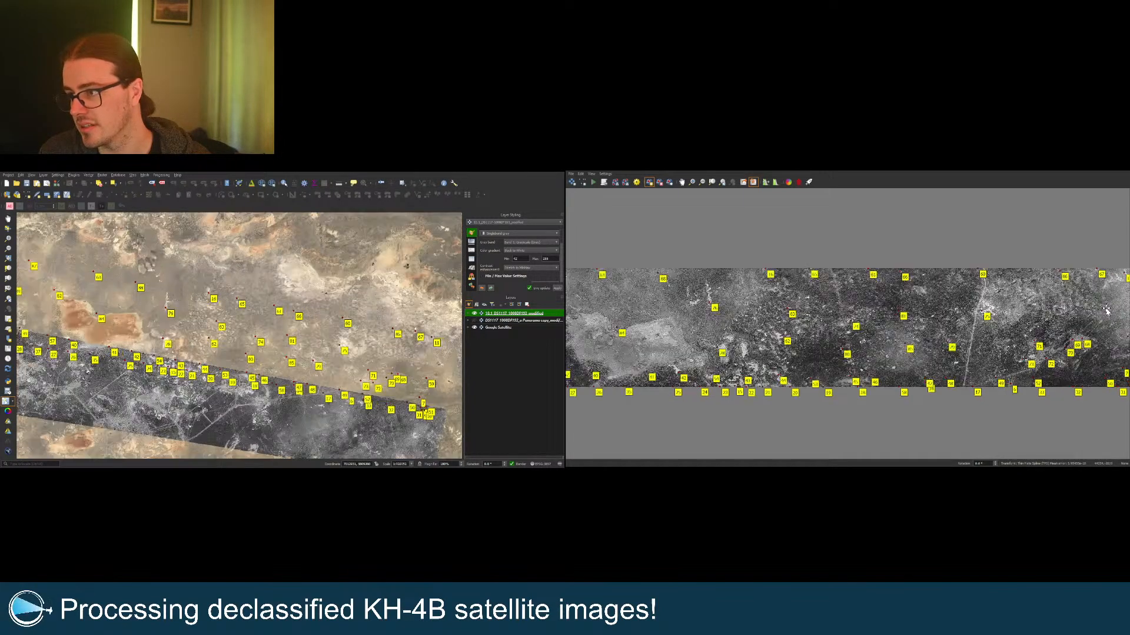
pyautogui.scroll(8, 974, 324)
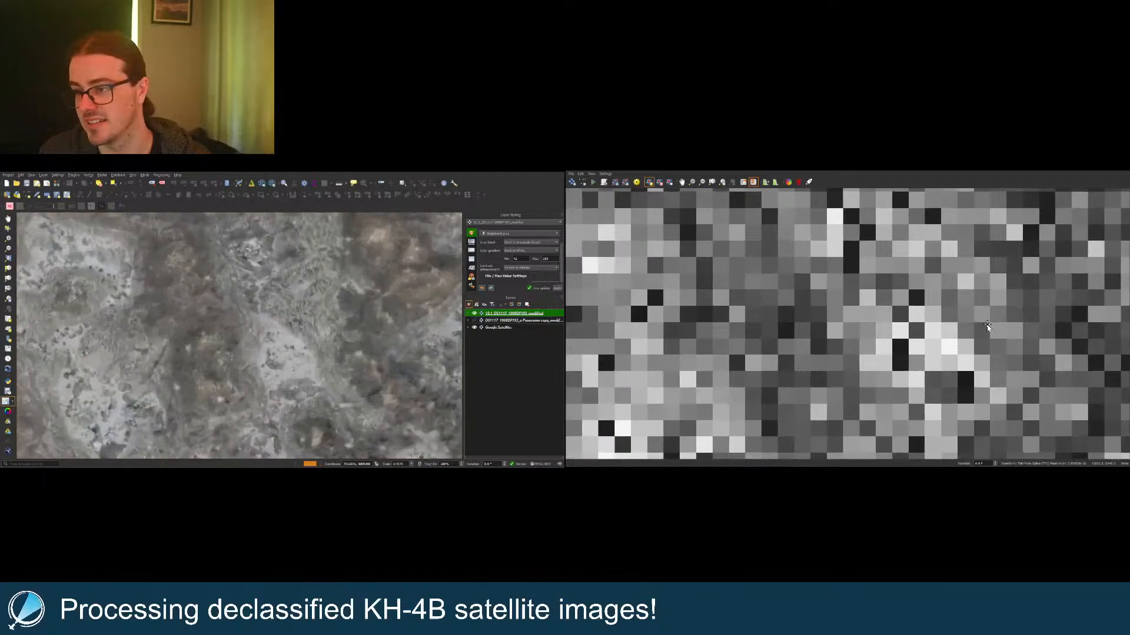
pyautogui.scroll(-6, 959, 321)
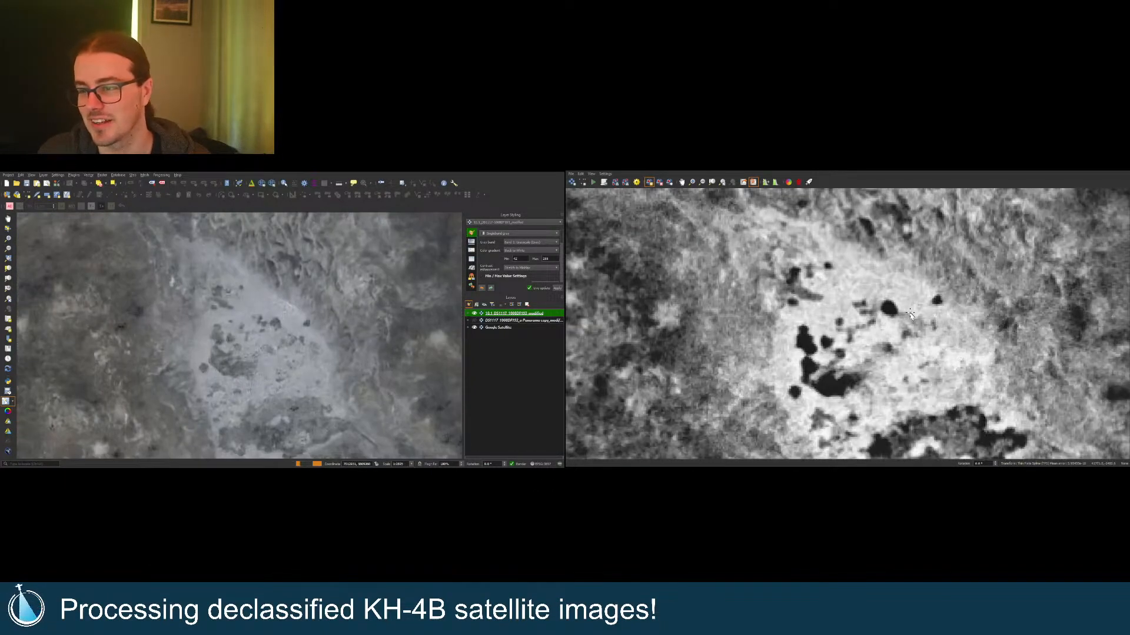
pyautogui.click(892, 313)
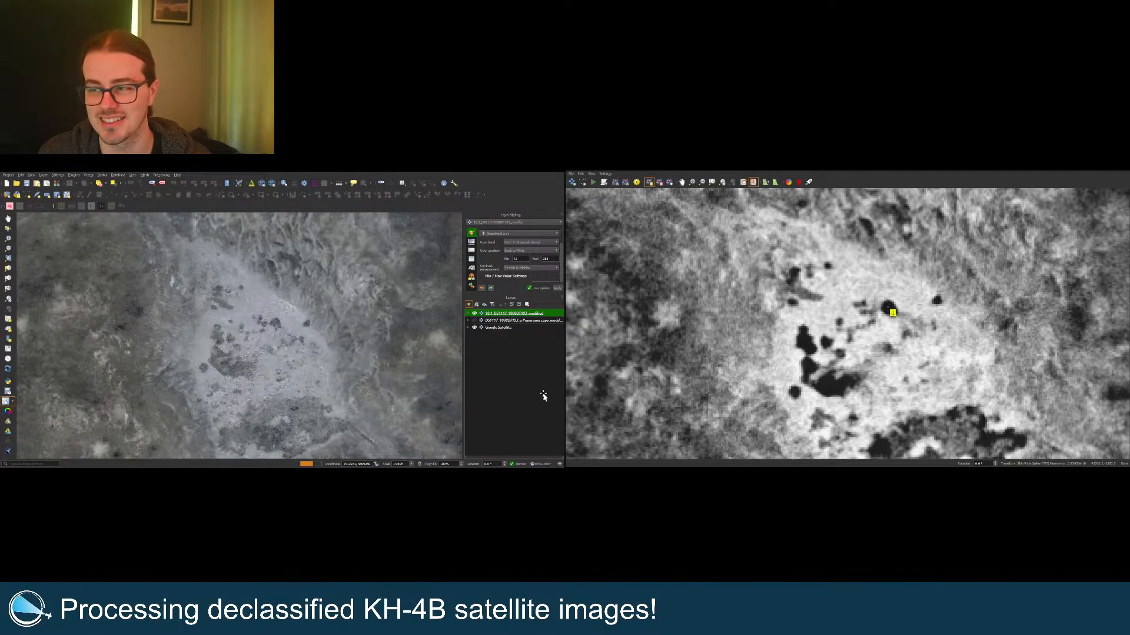
pyautogui.click(280, 329)
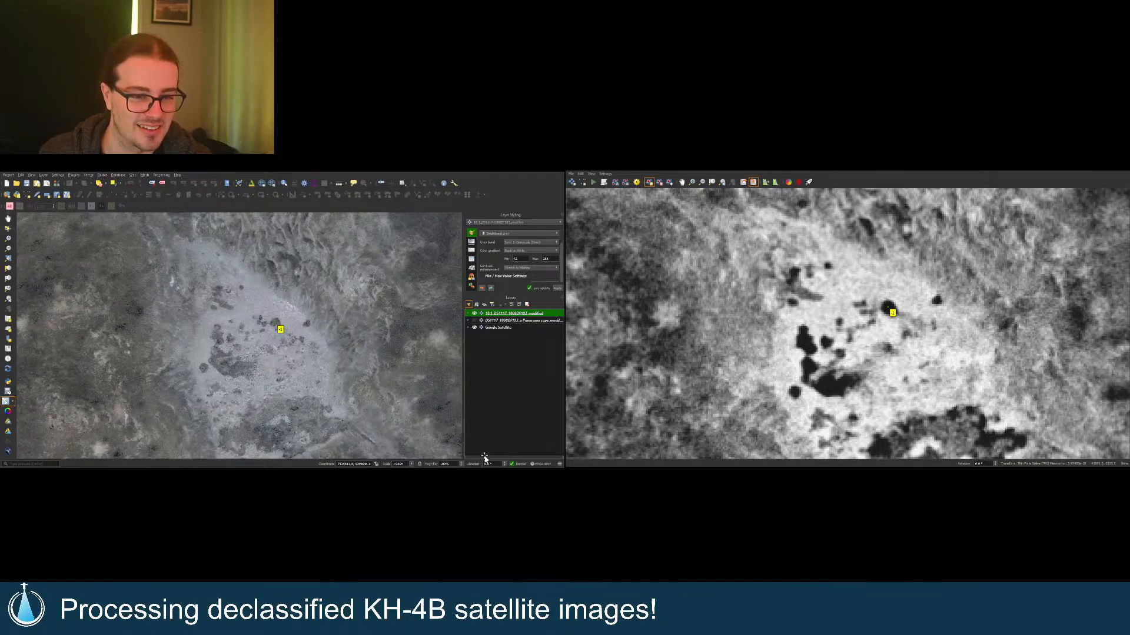
pyautogui.click(753, 184)
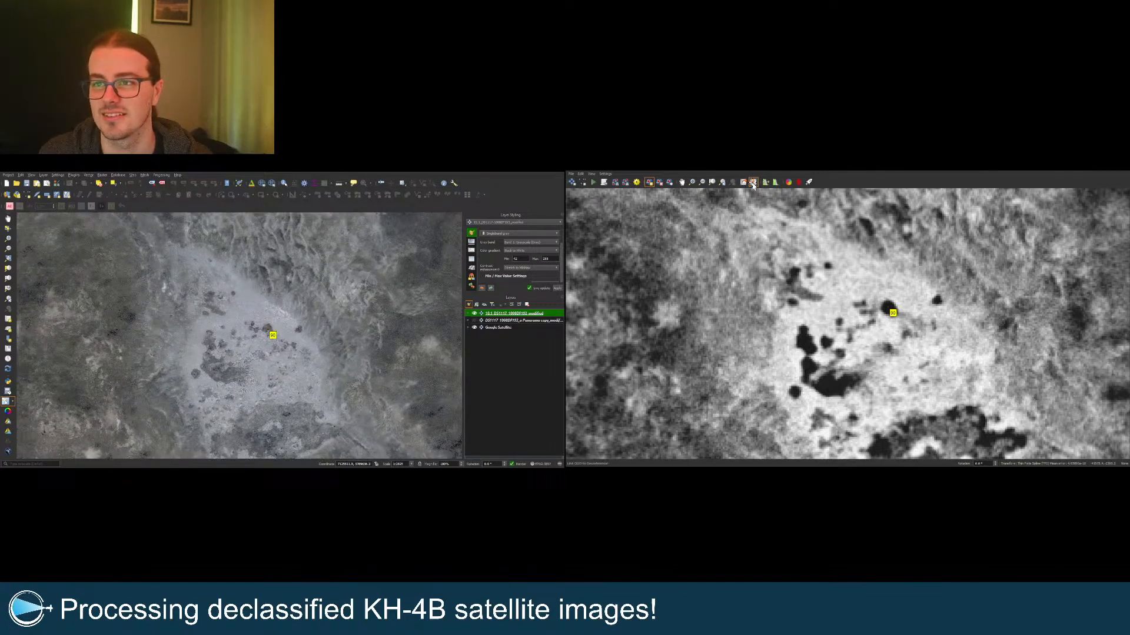
# Step: Add a control point at the larger of the two dark spots in the small bright pan west of the large pale area, matching it in the map
pyautogui.click(712, 183)
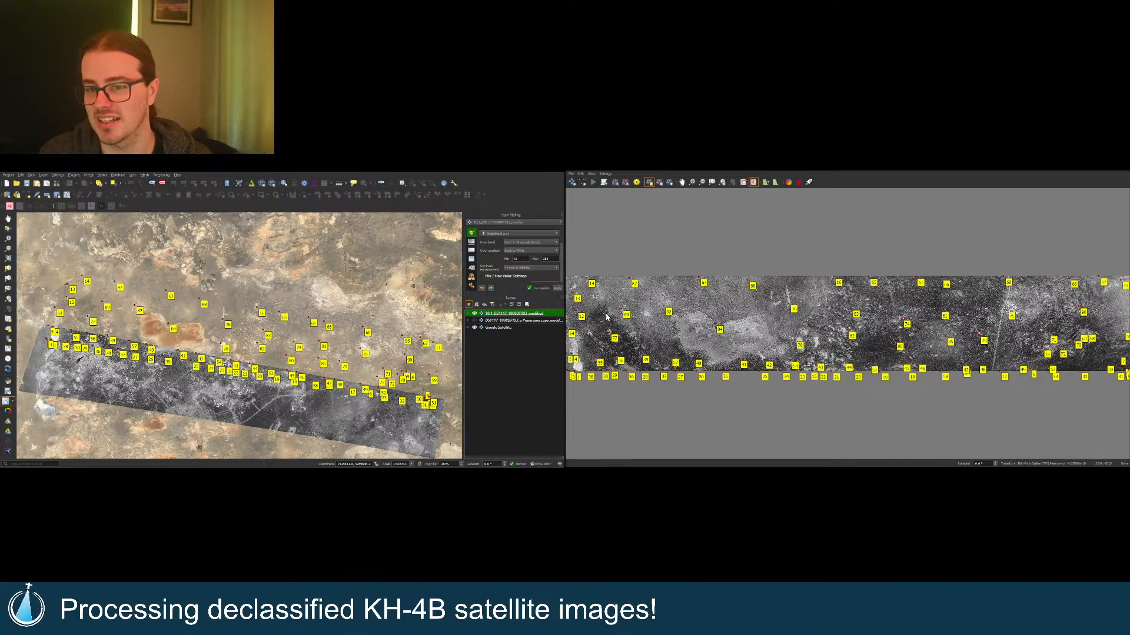
pyautogui.scroll(3, 639, 335)
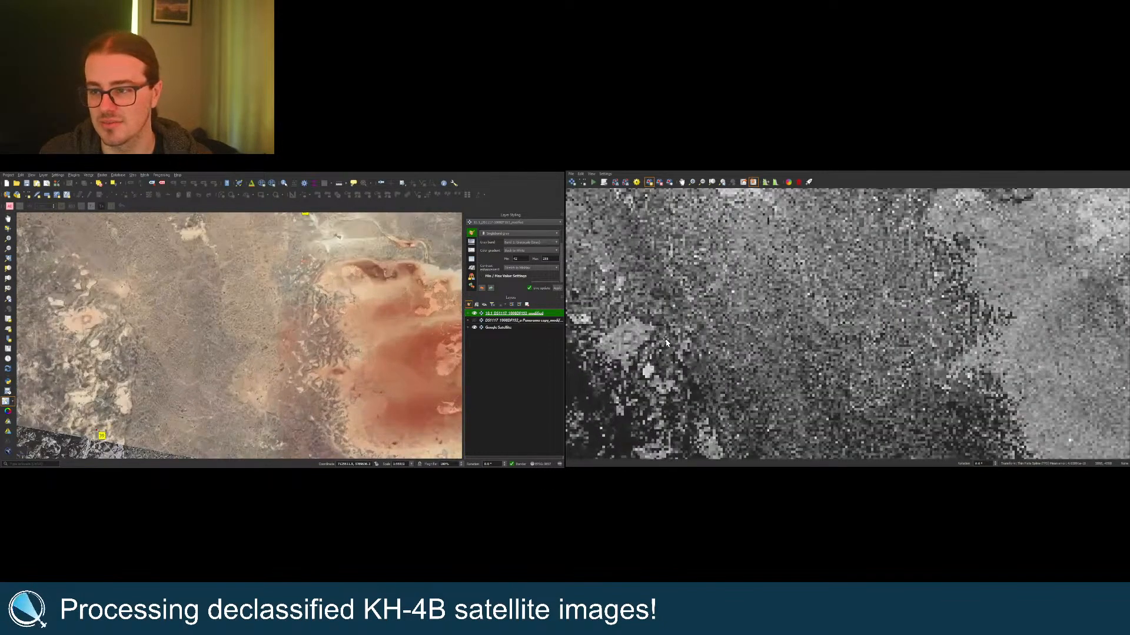
pyautogui.scroll(3, 671, 341)
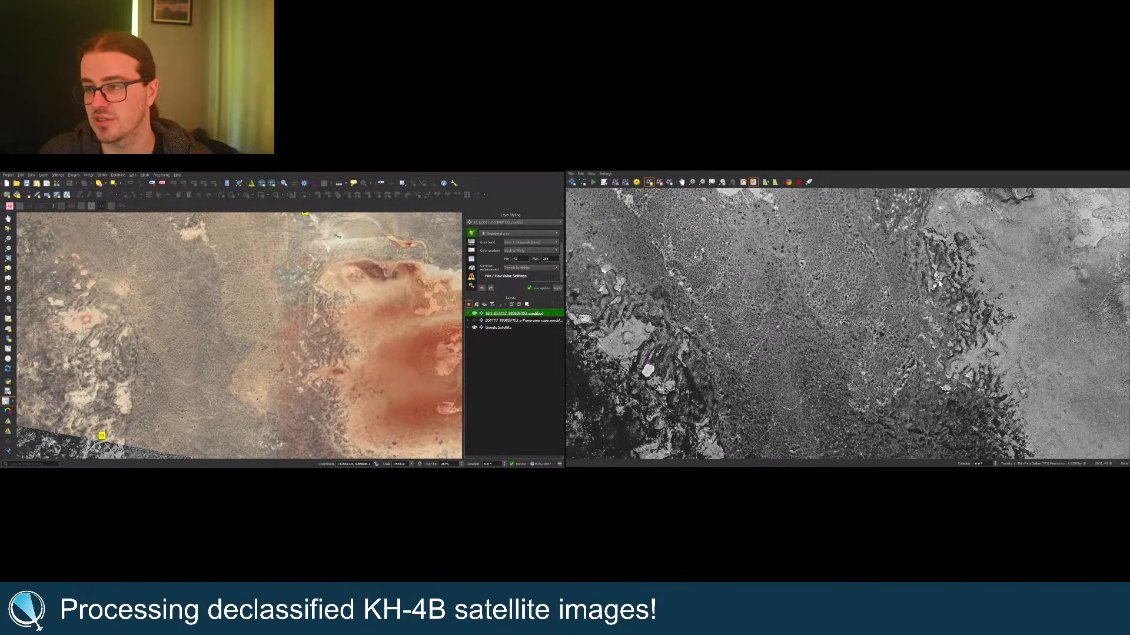
pyautogui.scroll(3, 915, 294)
pyautogui.scroll(4, 860, 307)
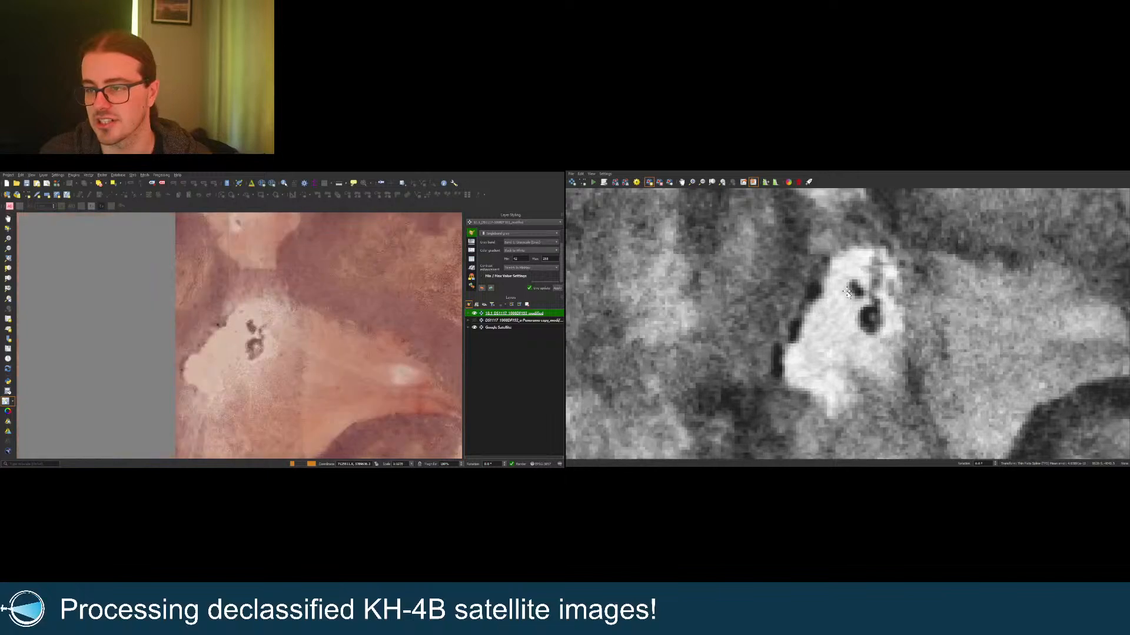
pyautogui.click(872, 320)
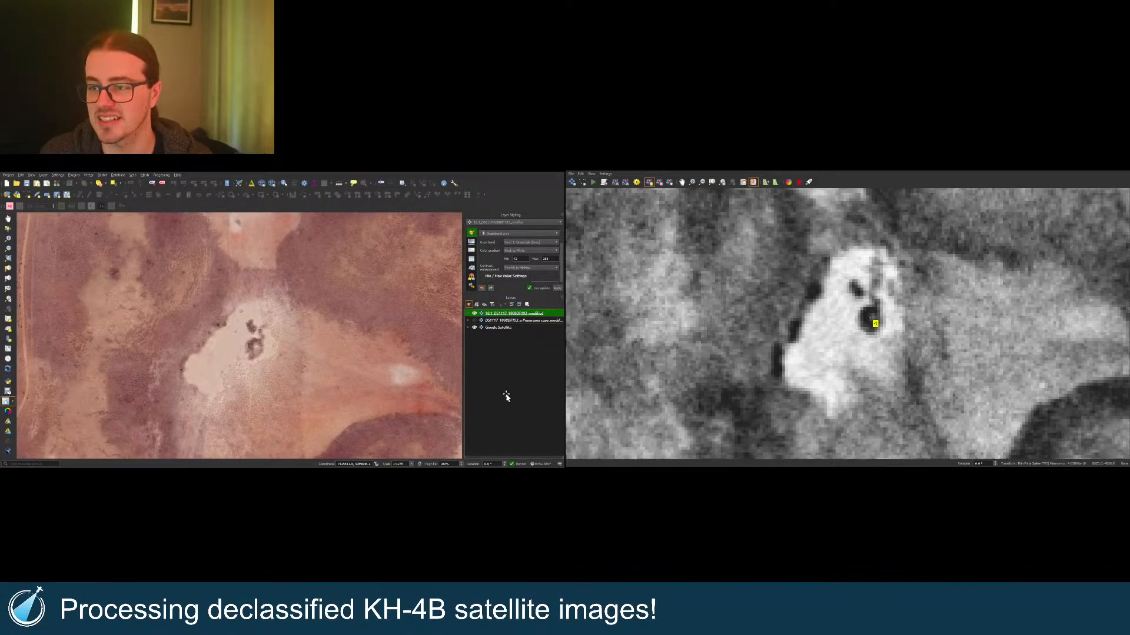
pyautogui.click(256, 350)
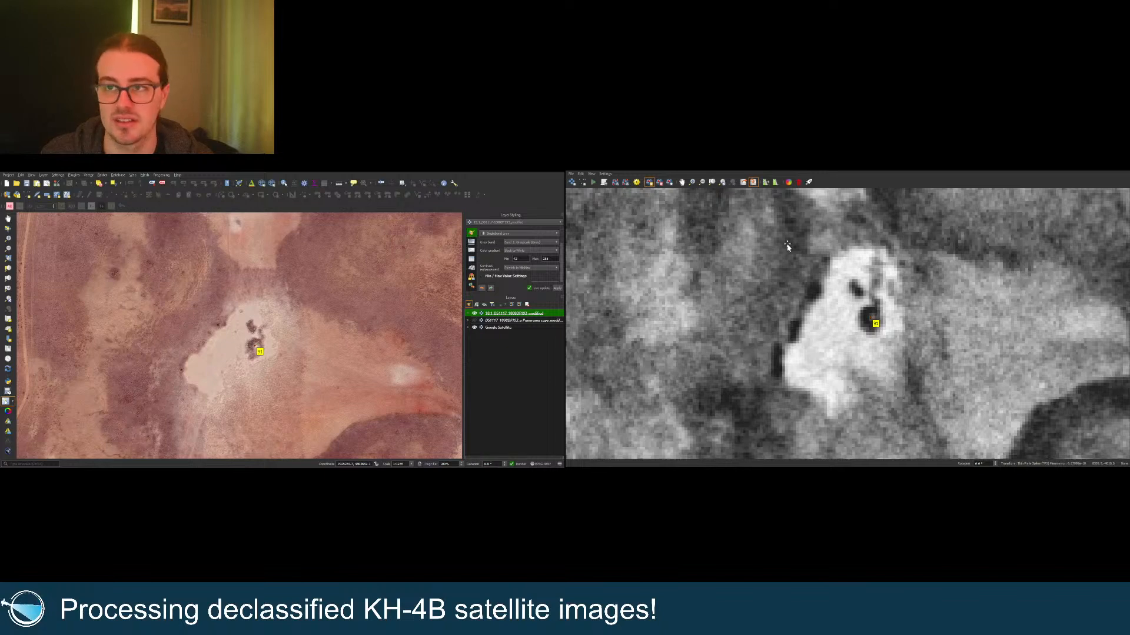
pyautogui.doubleClick(754, 183)
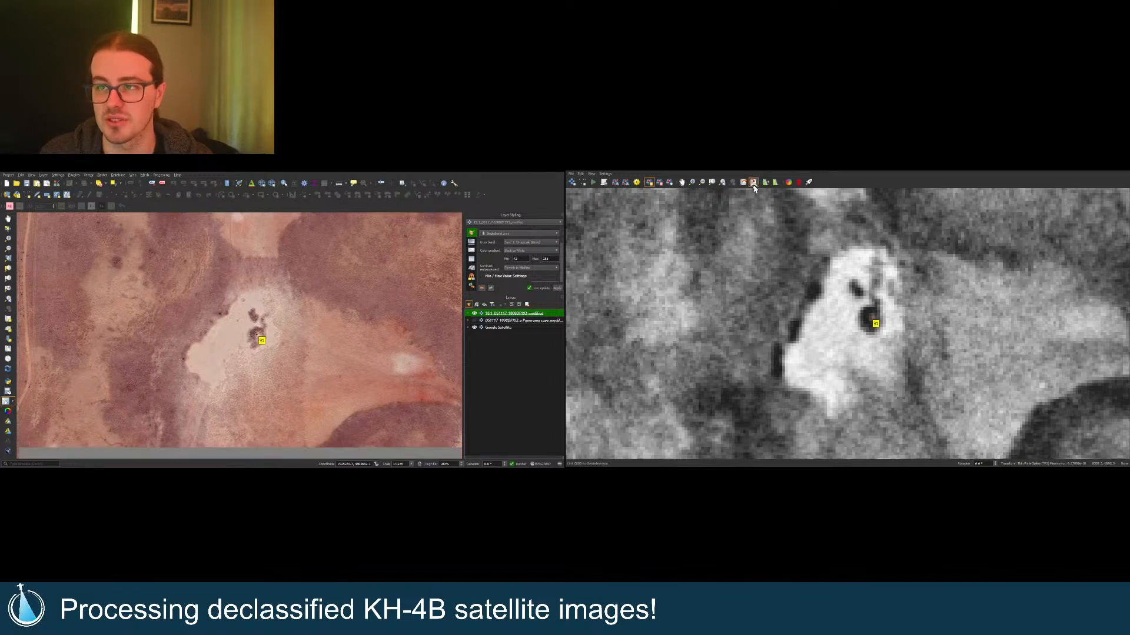
pyautogui.click(713, 183)
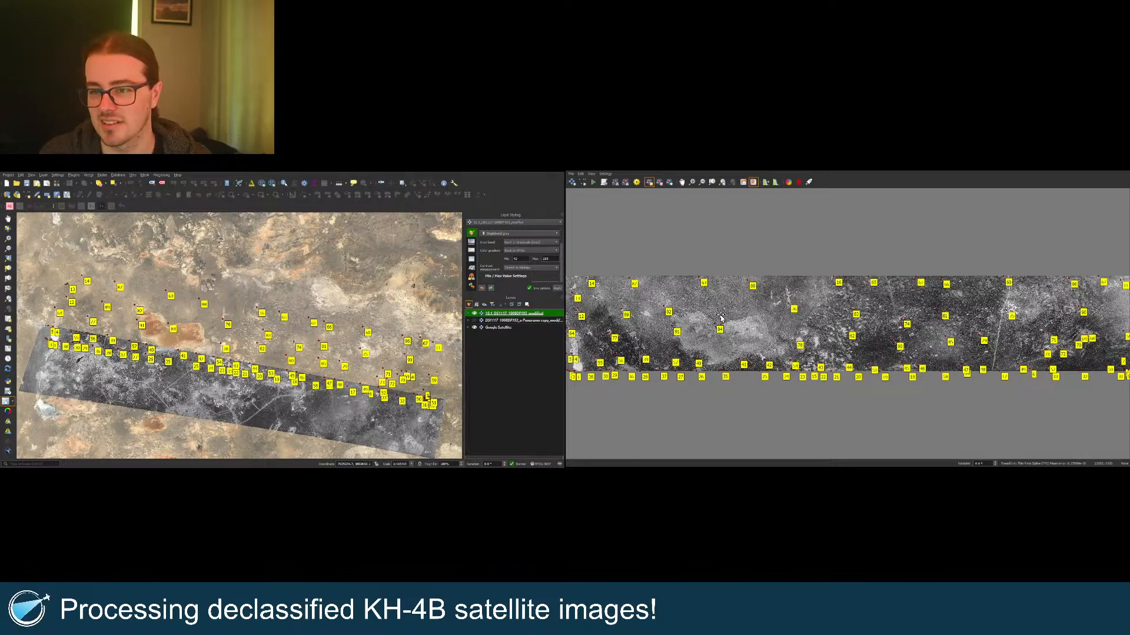
pyautogui.scroll(10, 765, 327)
pyautogui.scroll(-5, 784, 332)
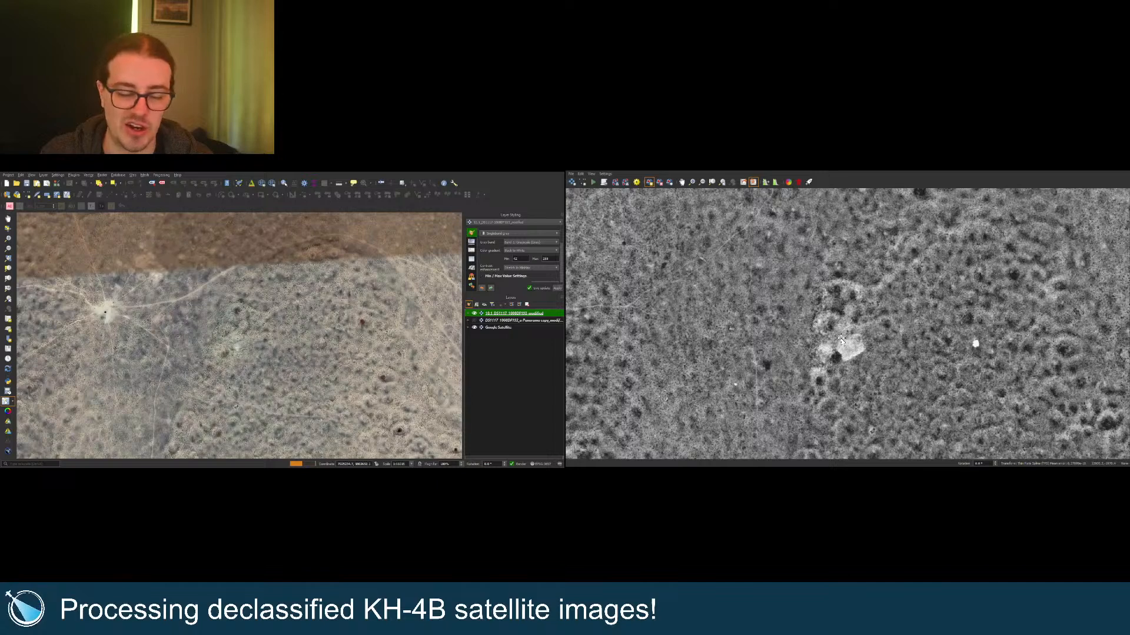
pyautogui.scroll(1, 834, 343)
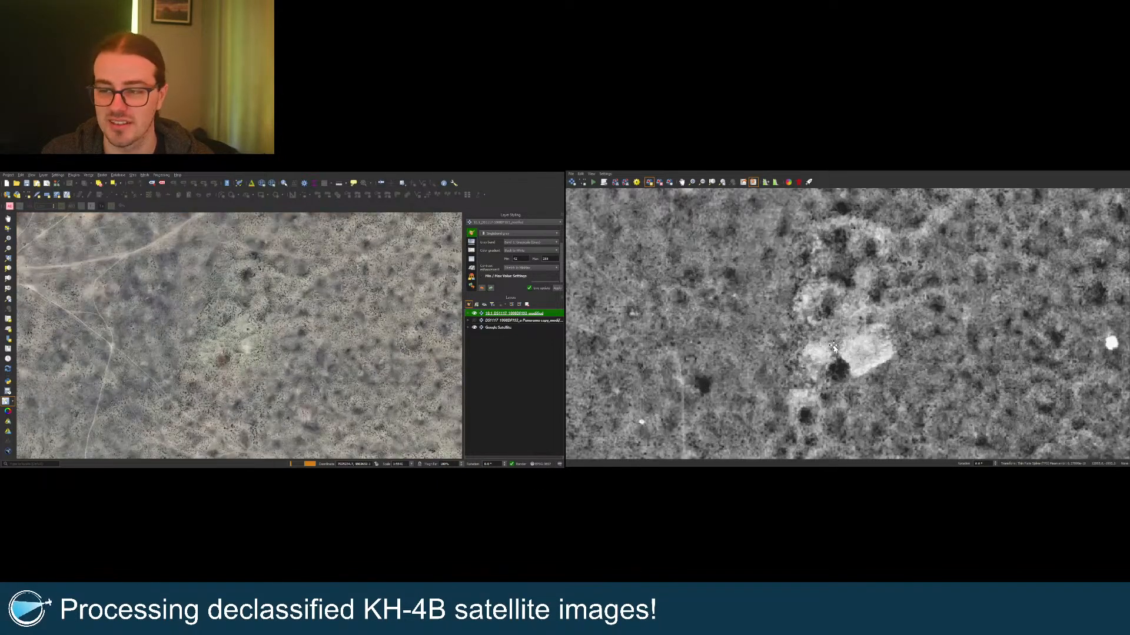
pyautogui.click(853, 377)
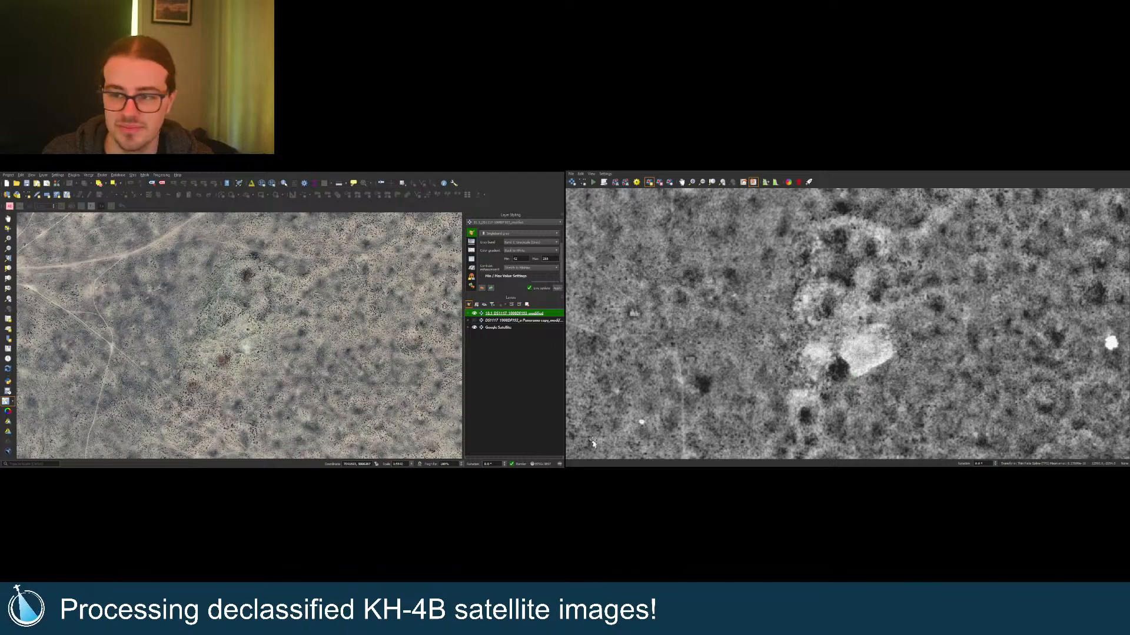
pyautogui.scroll(-3, 897, 330)
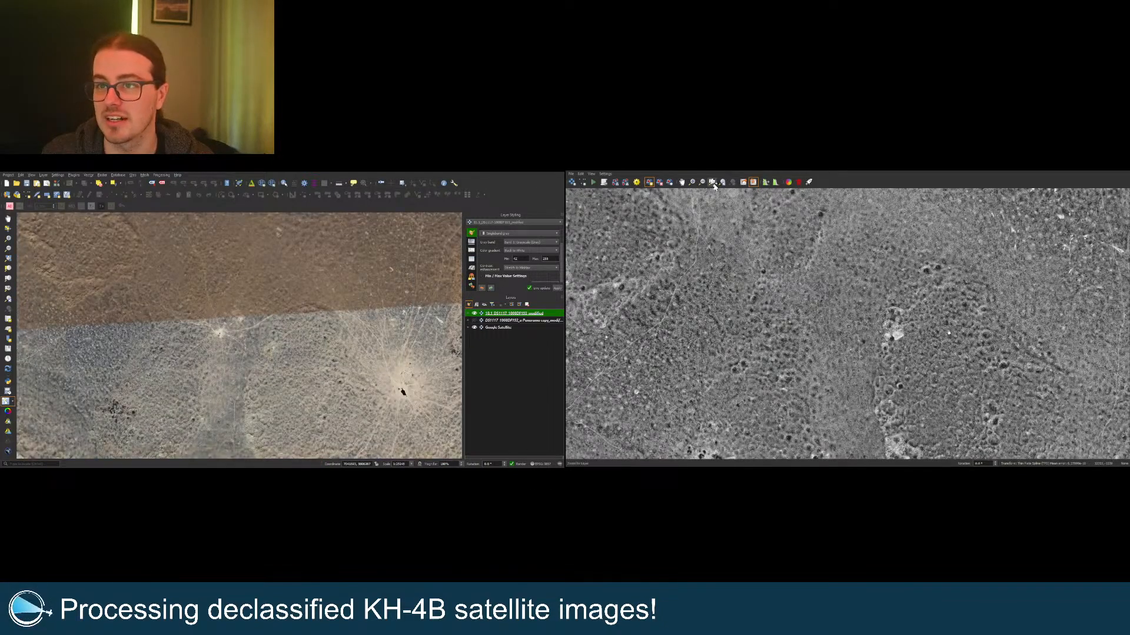
# Step: Add a control point beside the small dark spot at the large bright patch's northwest edge, matching it in the map
pyautogui.click(713, 183)
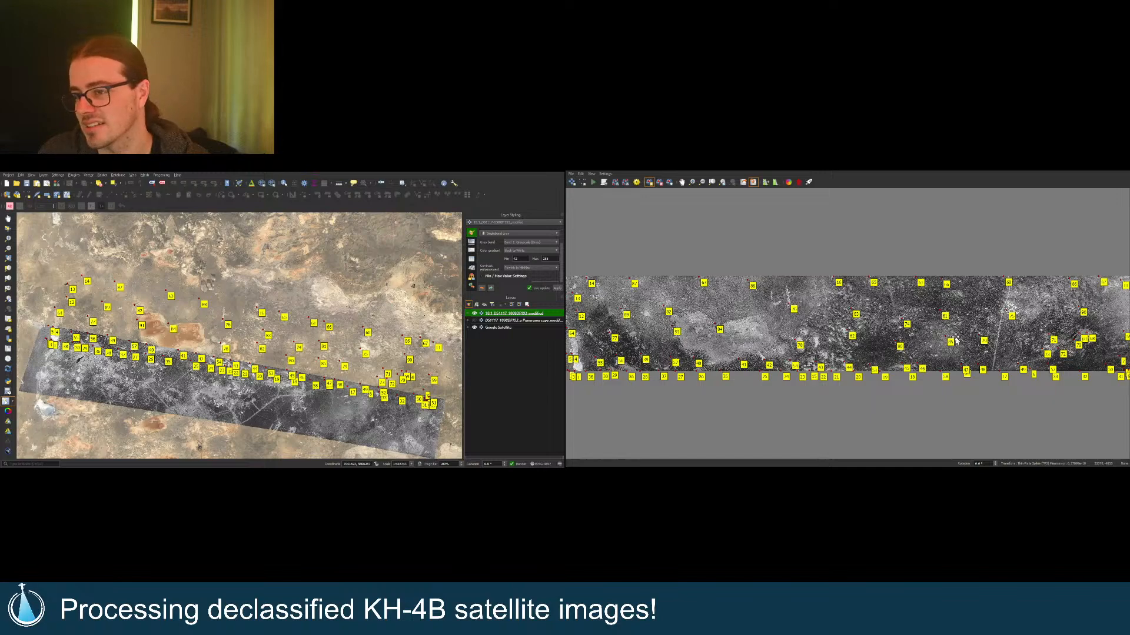
pyautogui.scroll(5, 1076, 304)
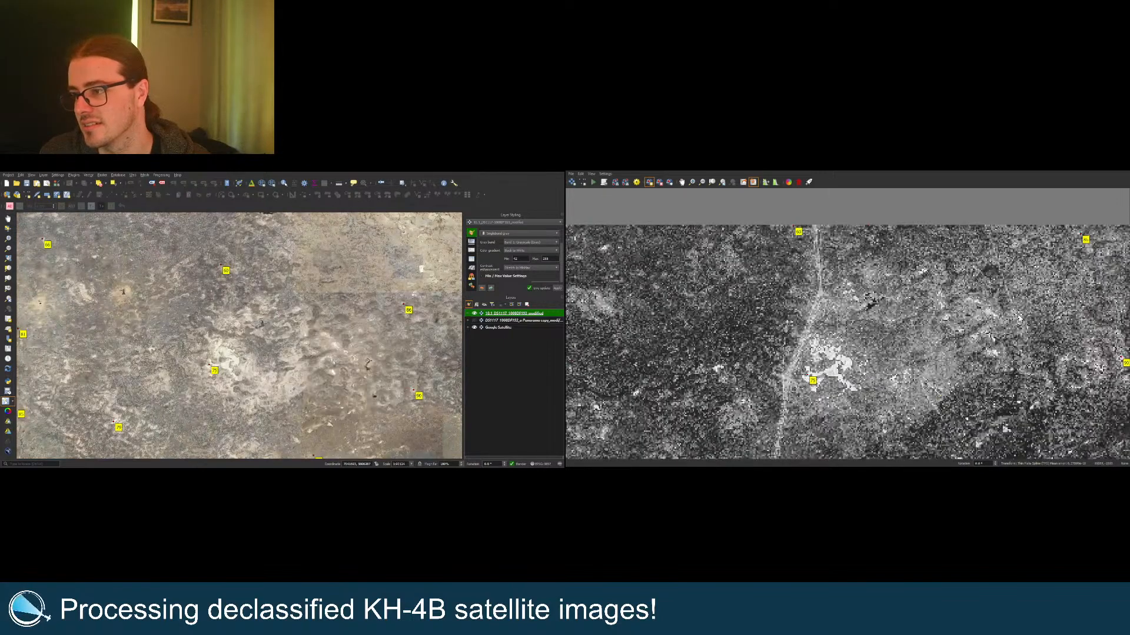
pyautogui.scroll(3, 994, 317)
pyautogui.scroll(-3, 938, 315)
pyautogui.scroll(-3, 878, 311)
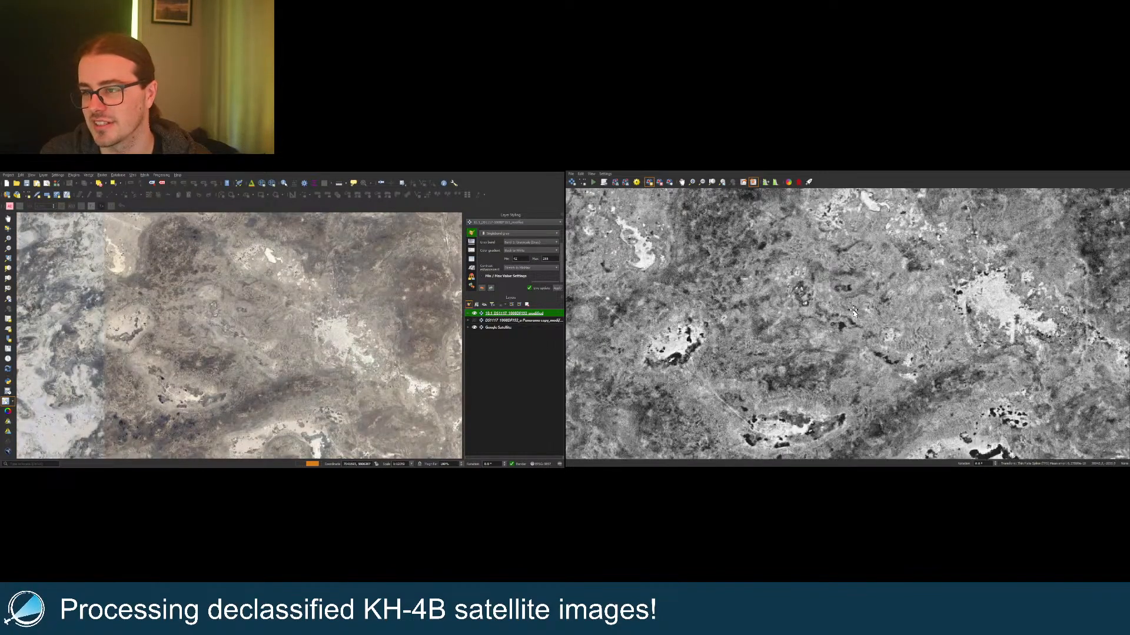
pyautogui.scroll(2, 926, 316)
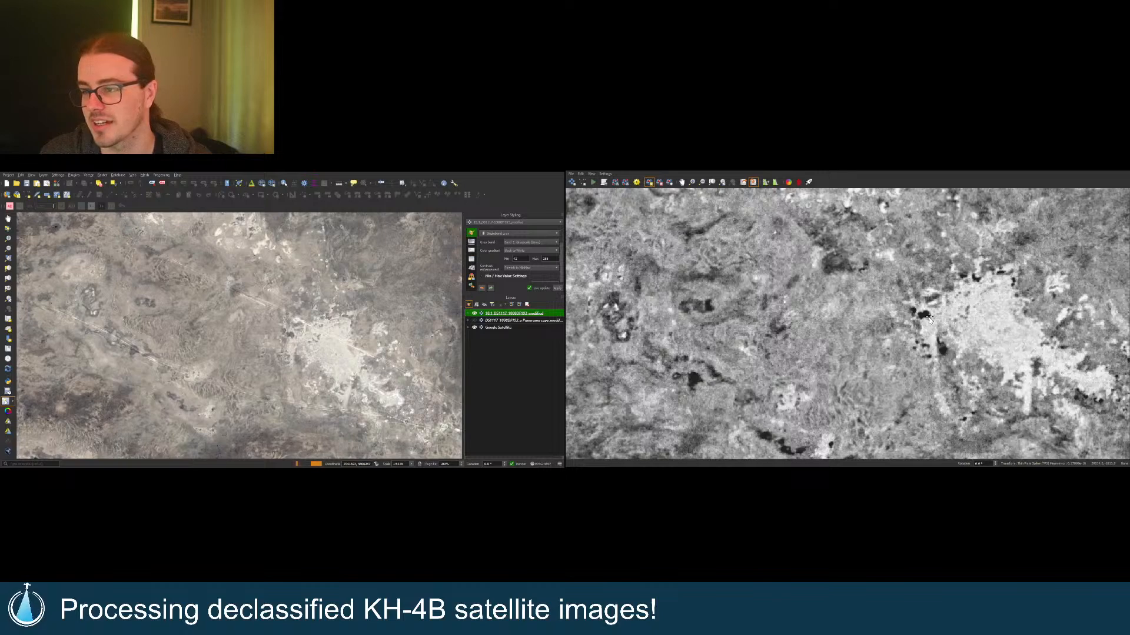
pyautogui.click(926, 317)
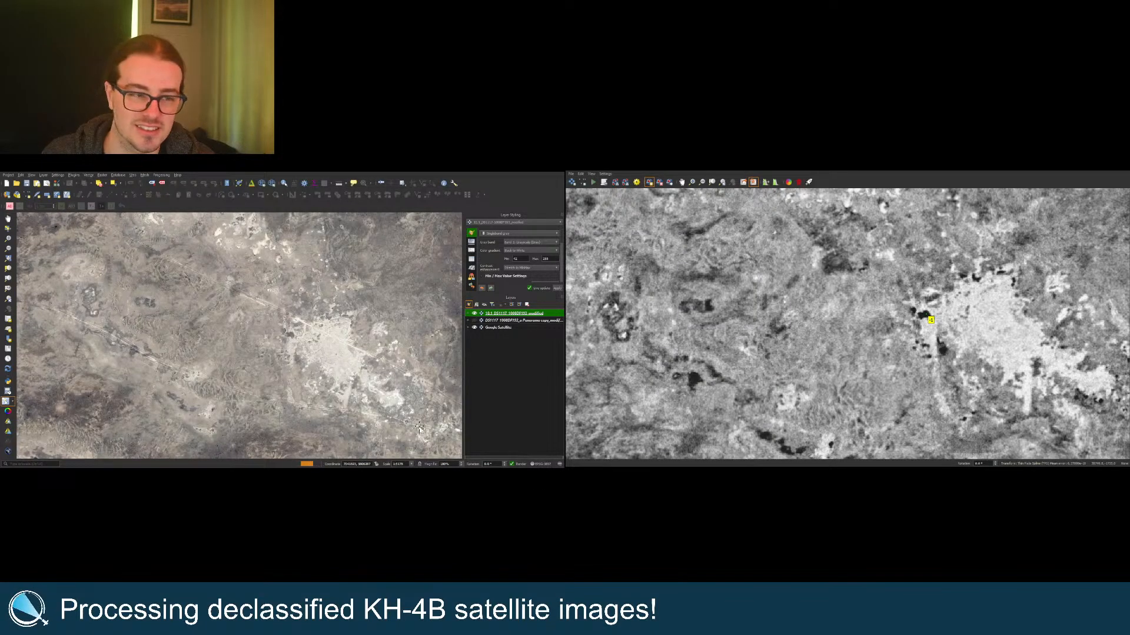
pyautogui.click(292, 337)
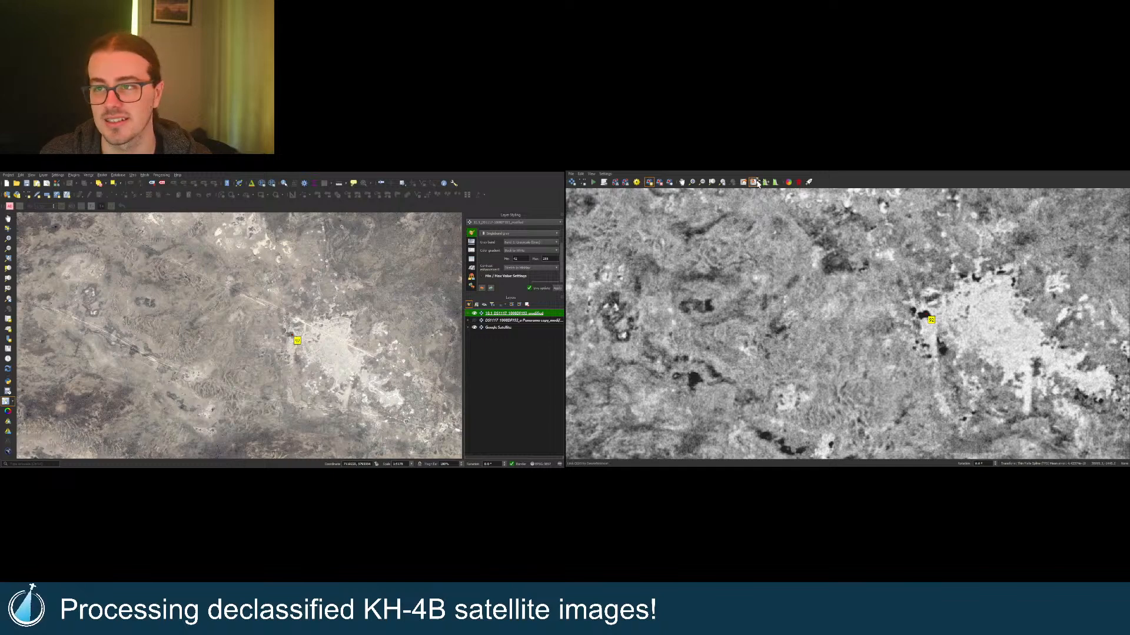
# Step: Review the control points across the full image strip and start georeferencing it
pyautogui.click(712, 182)
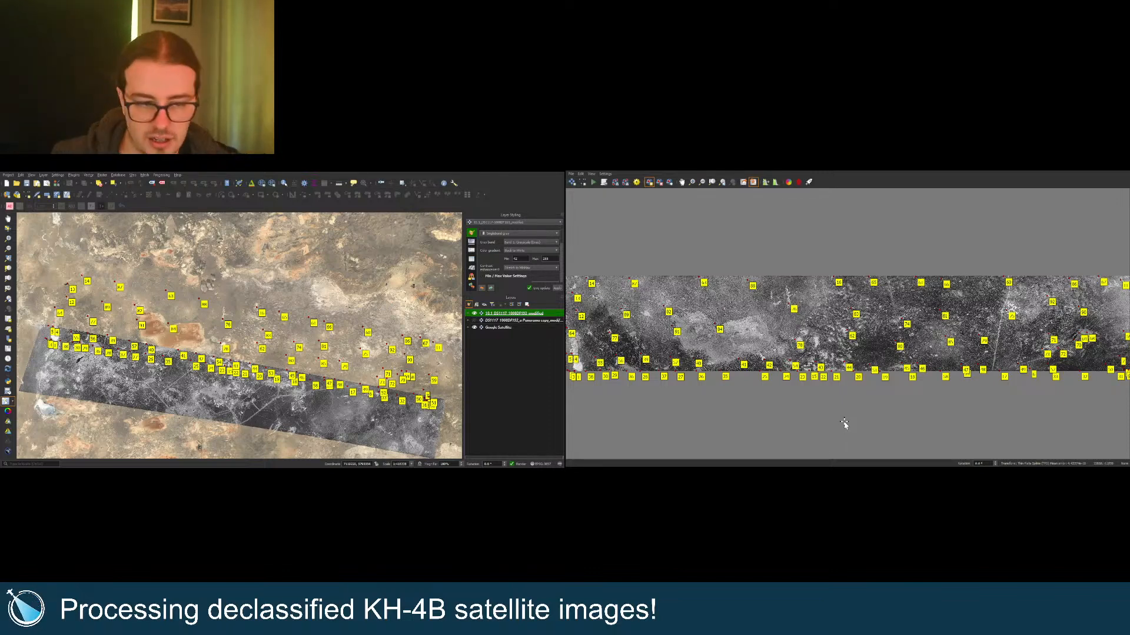
pyautogui.click(594, 182)
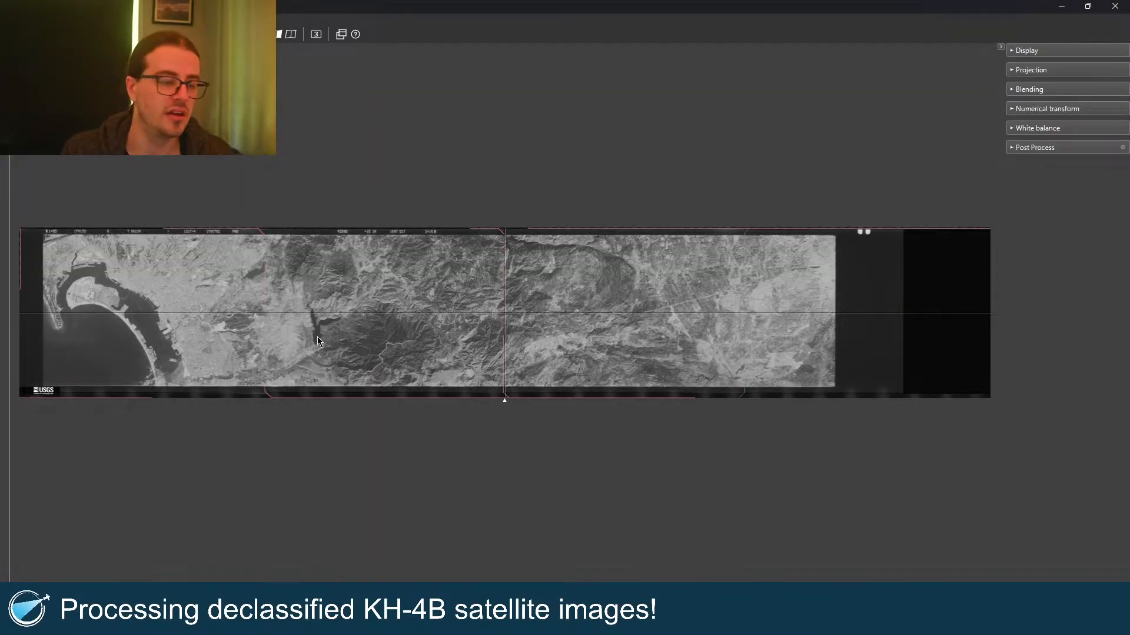
# Step: Switch to PTGui, close the panorama editor and set the San Diego panorama's output format to TIFF
pyautogui.click(1121, 8)
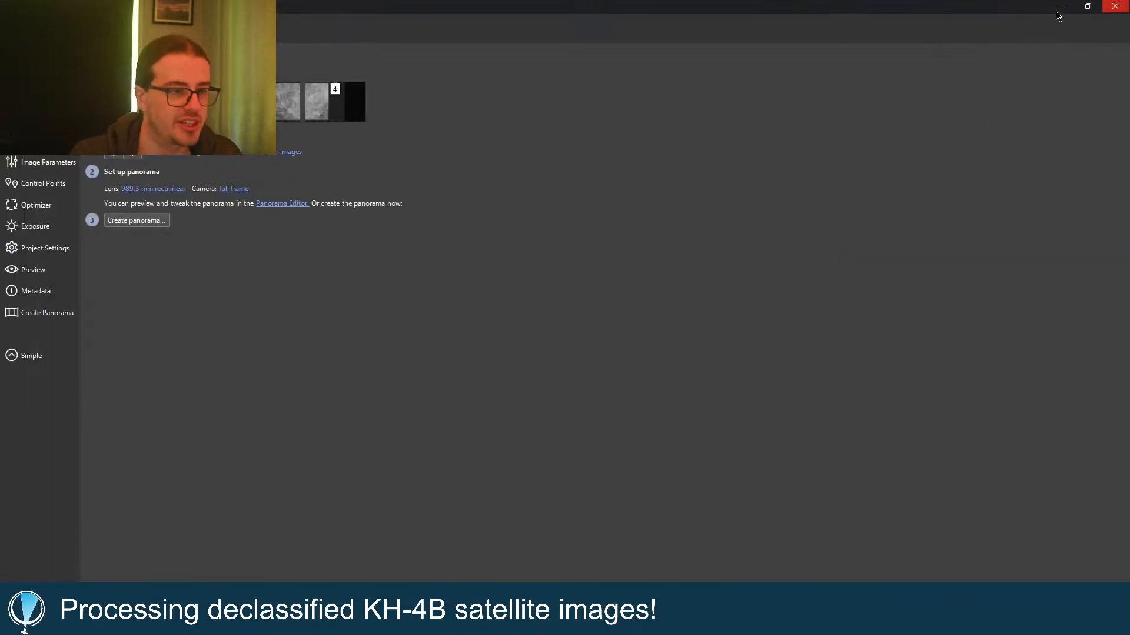
pyautogui.click(137, 221)
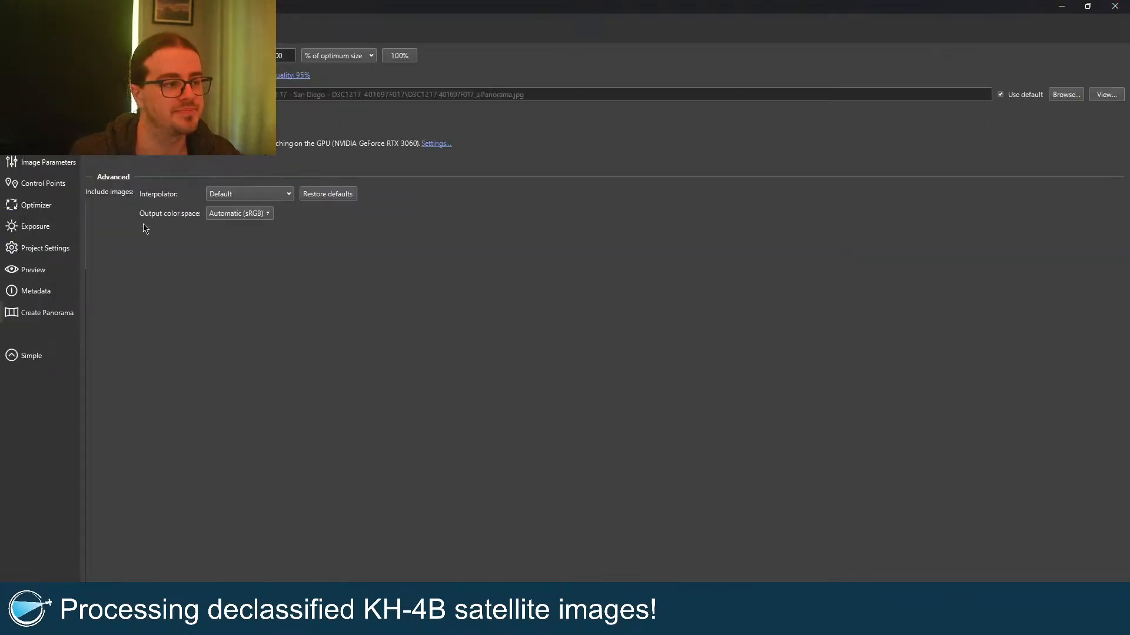
pyautogui.click(176, 76)
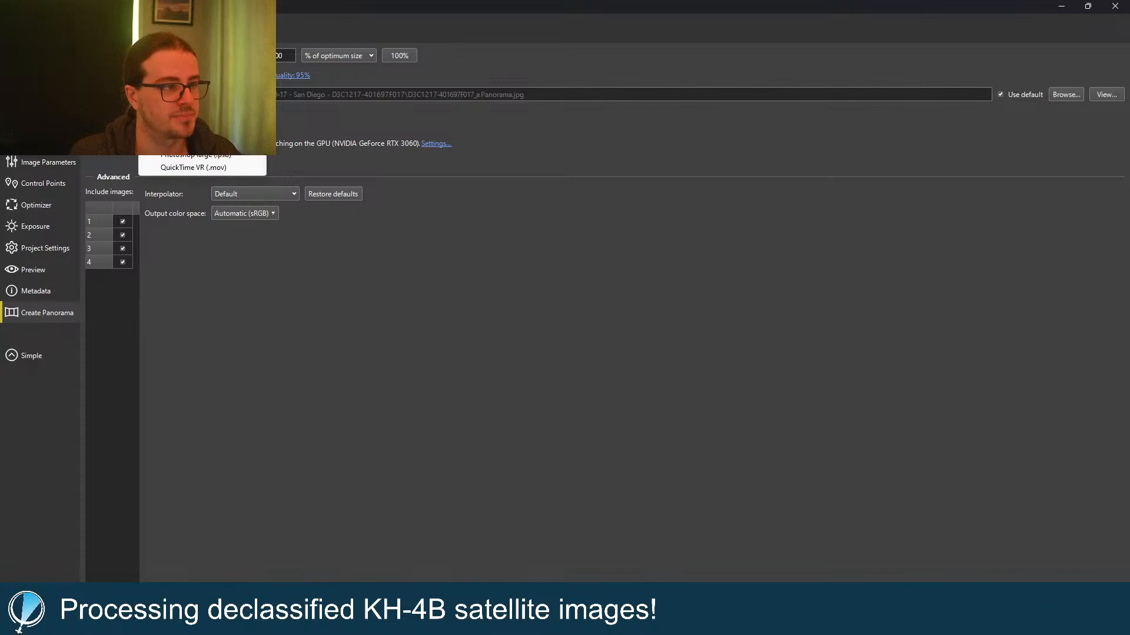
pyautogui.click(170, 102)
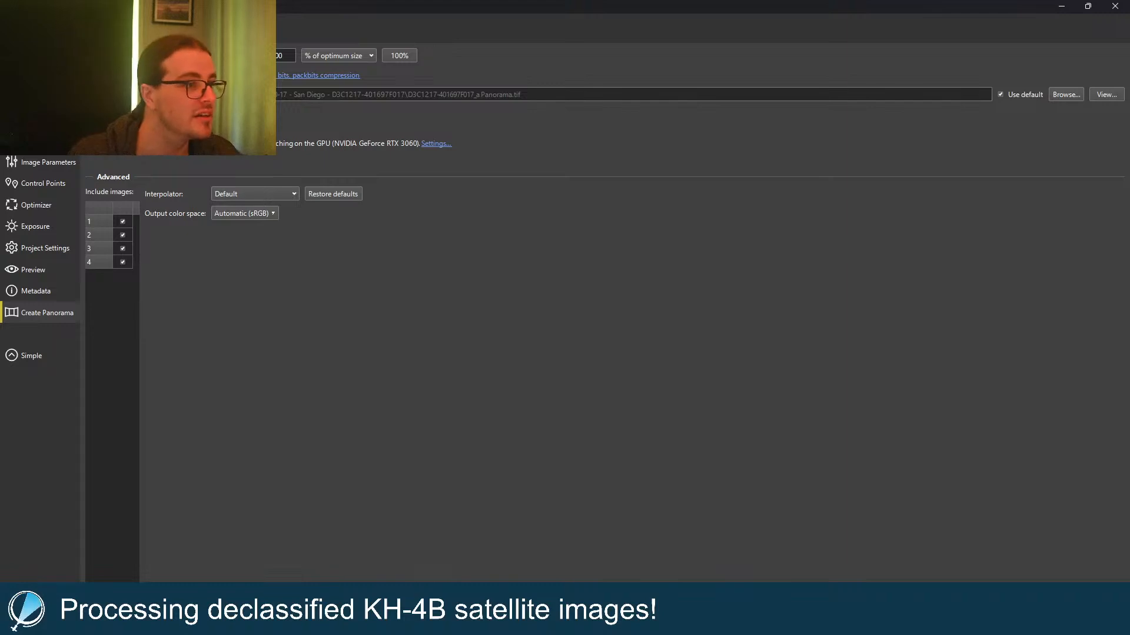
pyautogui.click(177, 121)
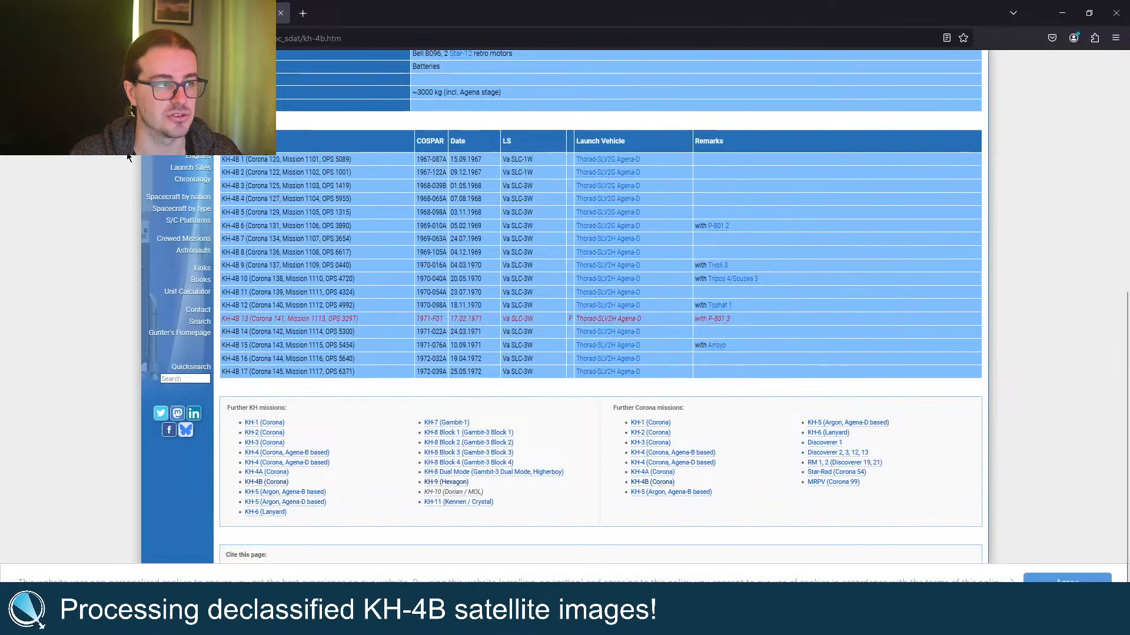
# Step: Switch to the web browser, open spacefromspace.com in a new tab and accept all cookies
pyautogui.click(307, 14)
pyautogui.write('spacefromspace.com')
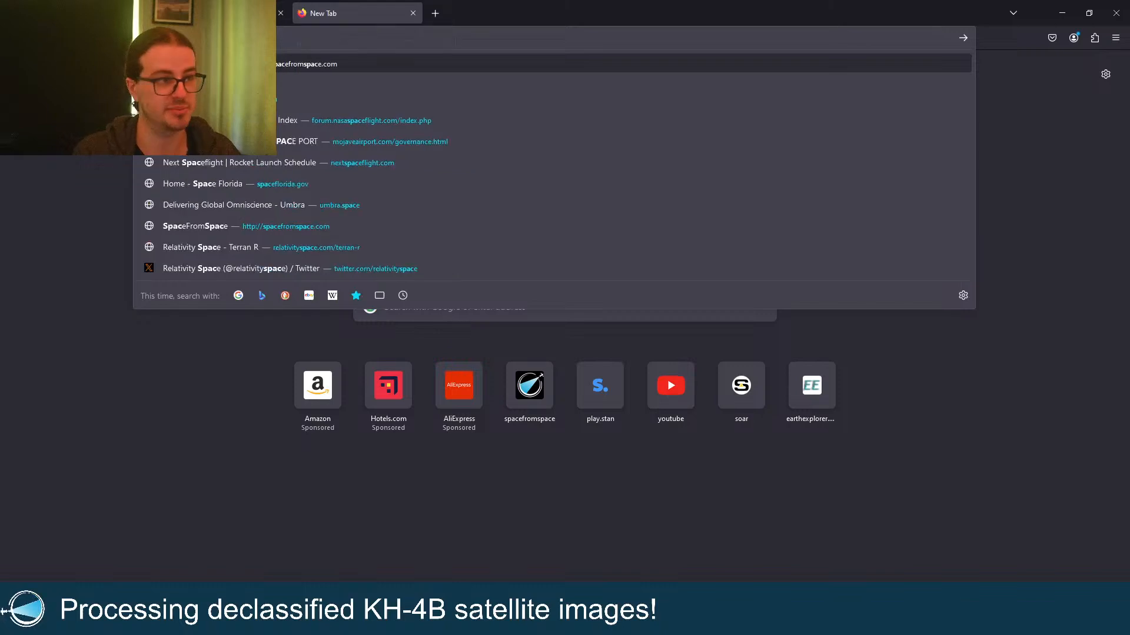
pyautogui.press('Return')
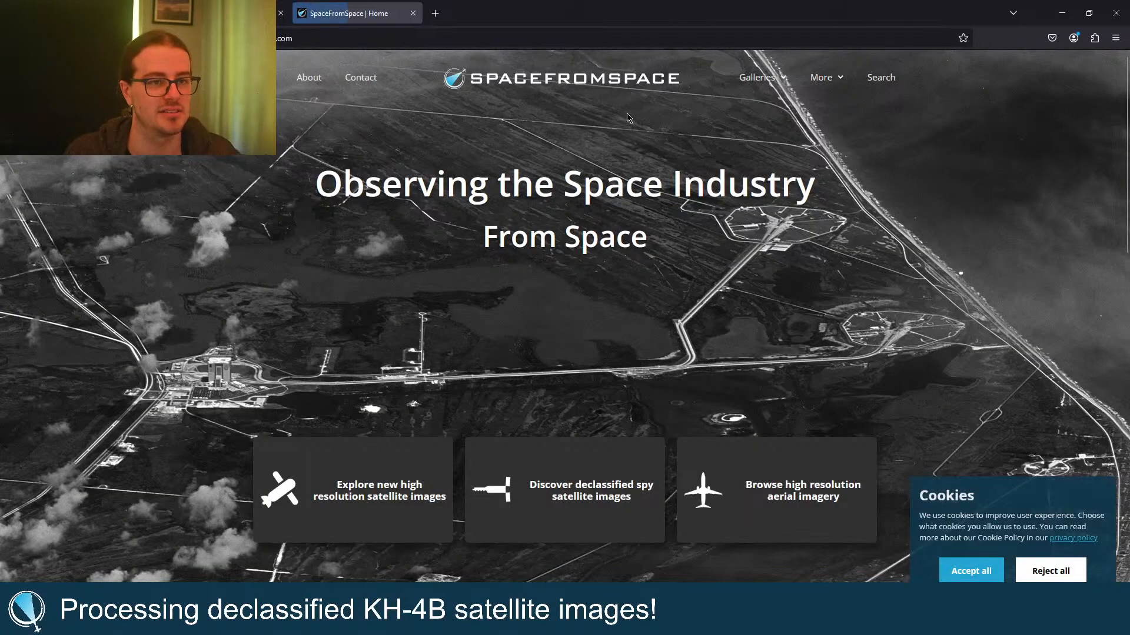
pyautogui.click(973, 572)
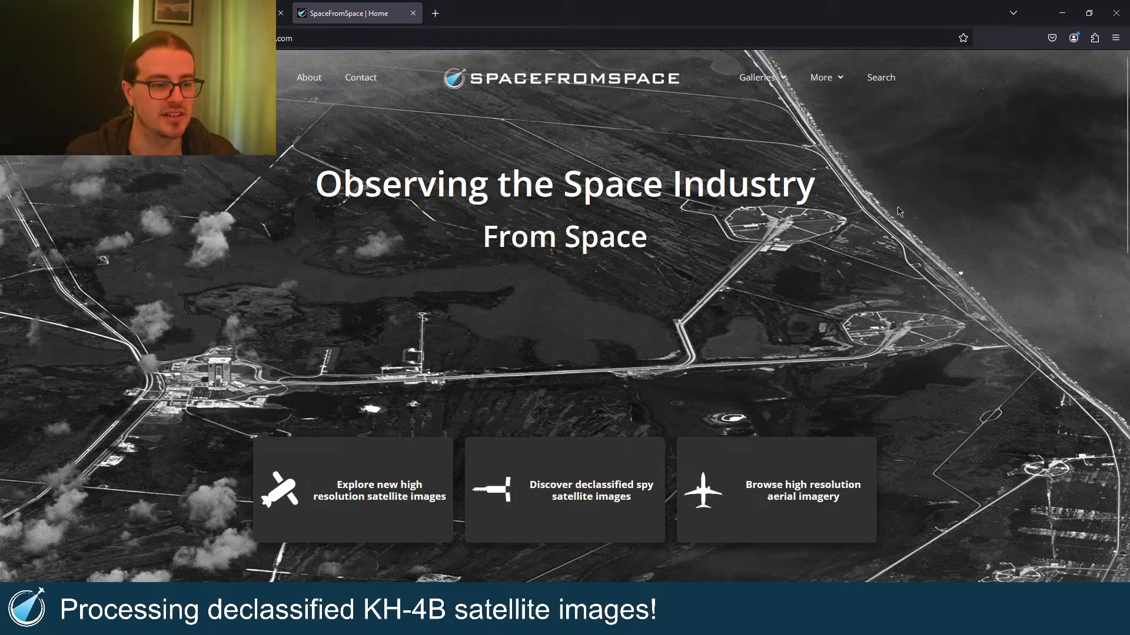
# Step: Look over the SpaceFromSpace home page and its featured images
pyautogui.scroll(-5, 898, 212)
pyautogui.scroll(5, 941, 200)
pyautogui.scroll(-10, 1000, 183)
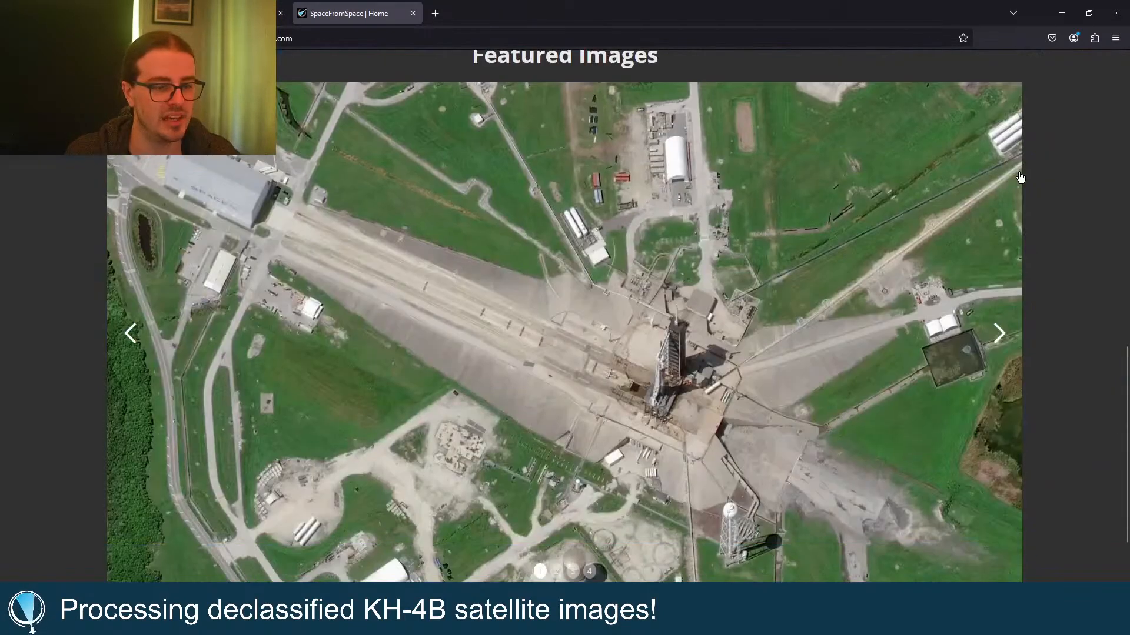
pyautogui.scroll(2, 1027, 182)
pyautogui.scroll(-4, 1026, 182)
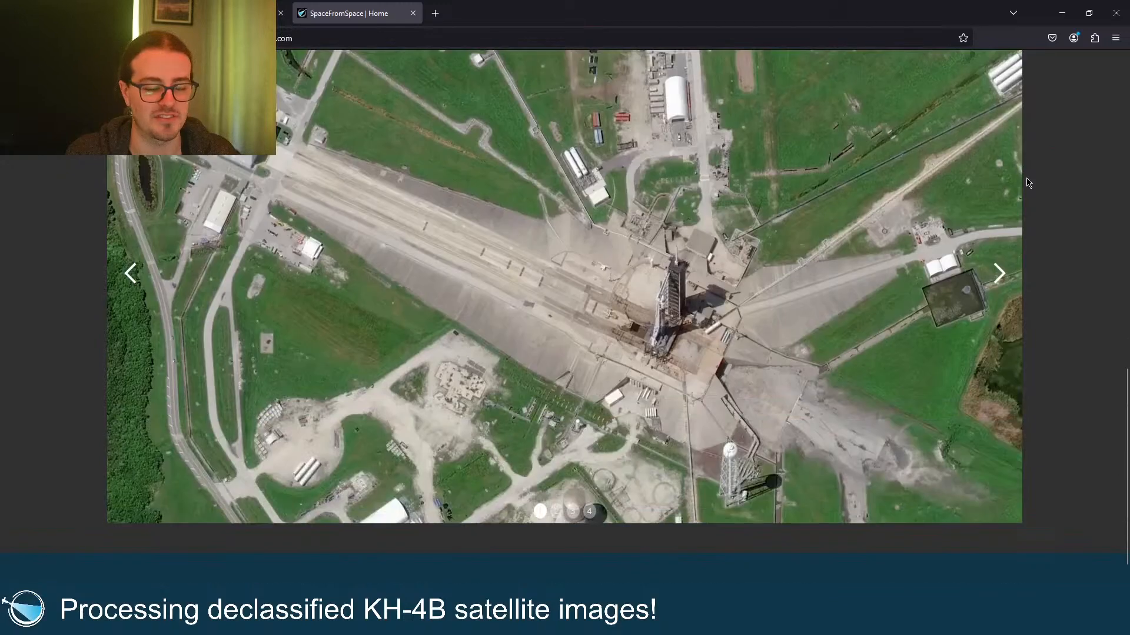
pyautogui.scroll(2, 1026, 182)
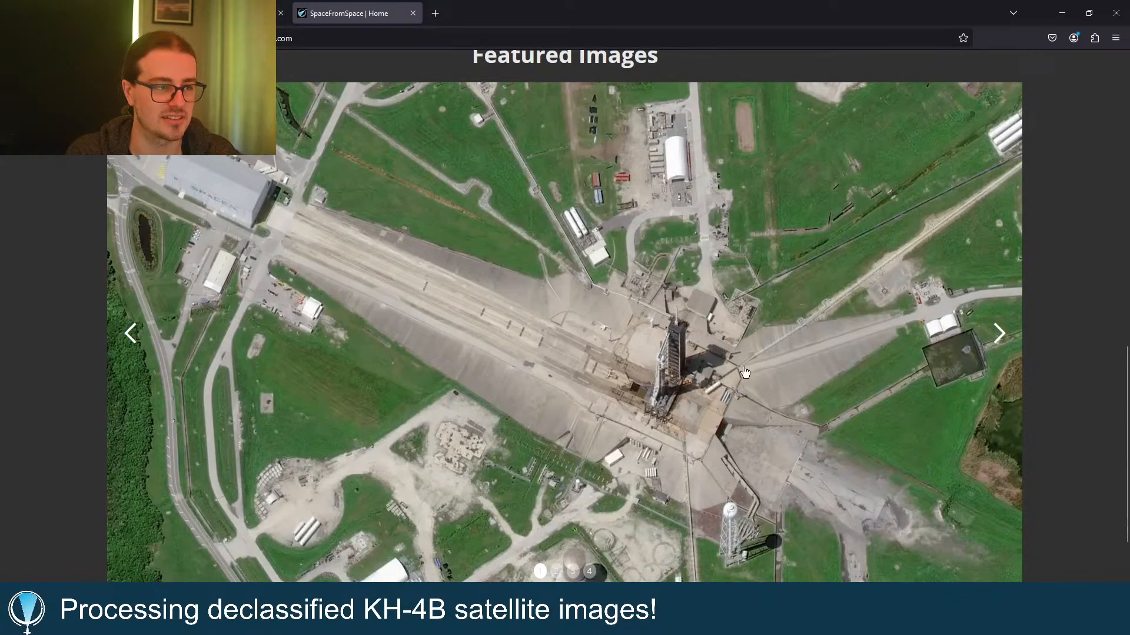
pyautogui.scroll(10, 1057, 290)
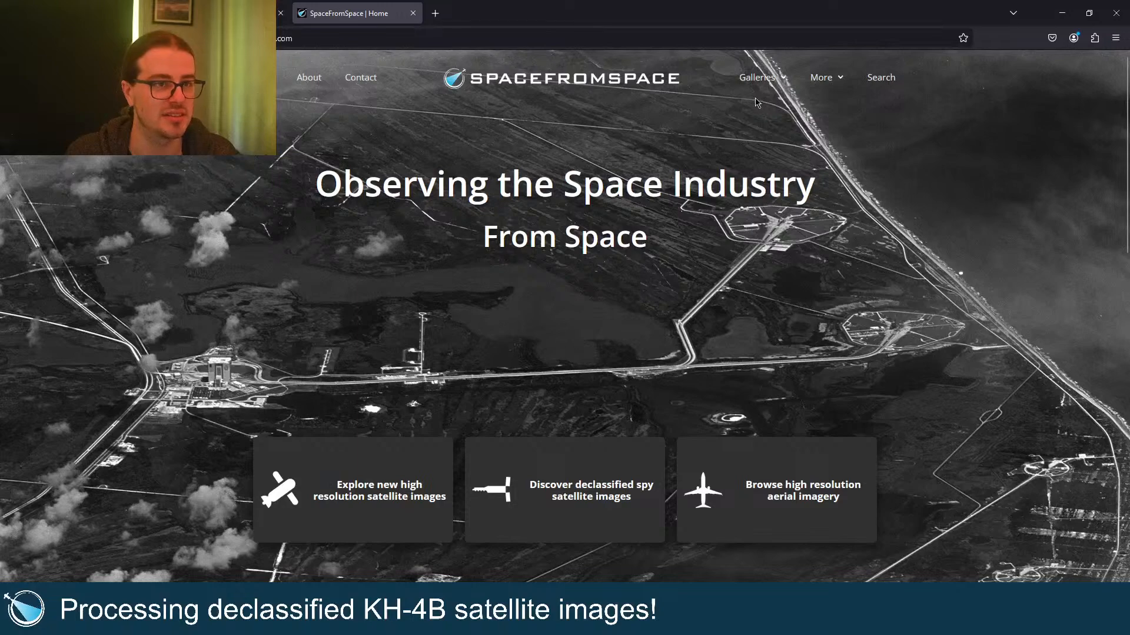
# Step: Open the declassified satellite image gallery and browse its entries
pyautogui.moveTo(757, 103)
pyautogui.click(757, 126)
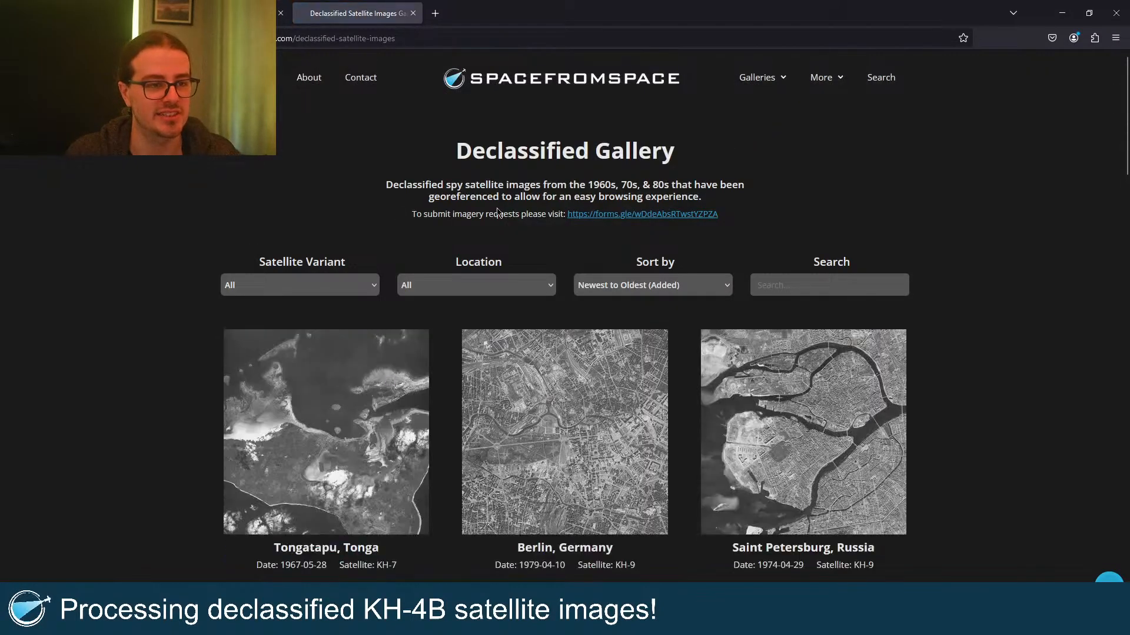
pyautogui.scroll(-5, 978, 225)
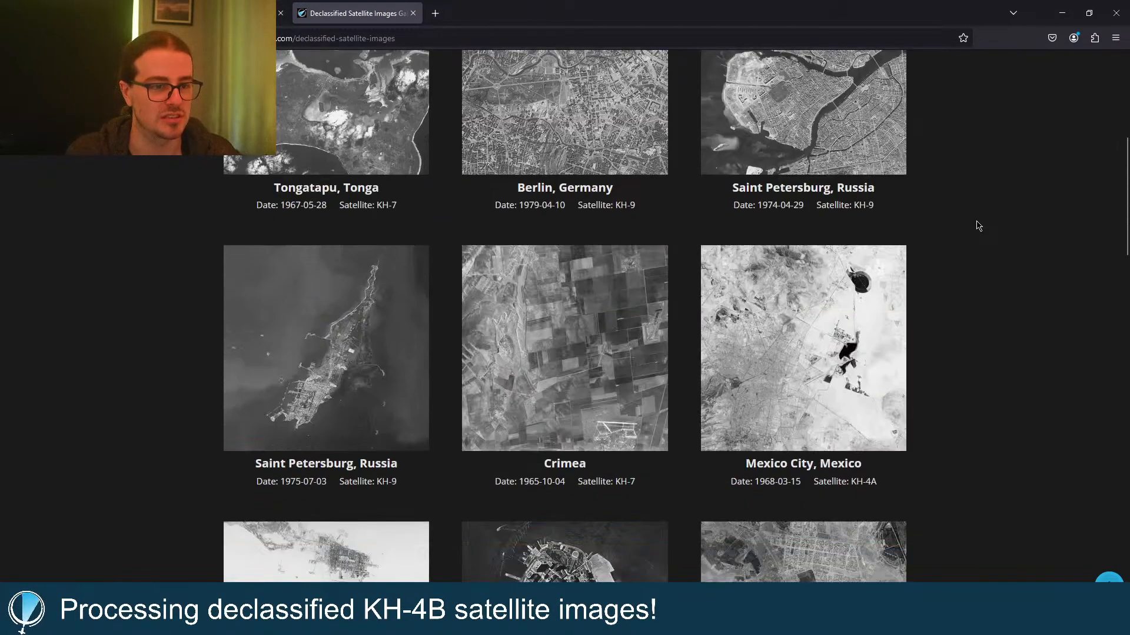
pyautogui.scroll(2, 979, 226)
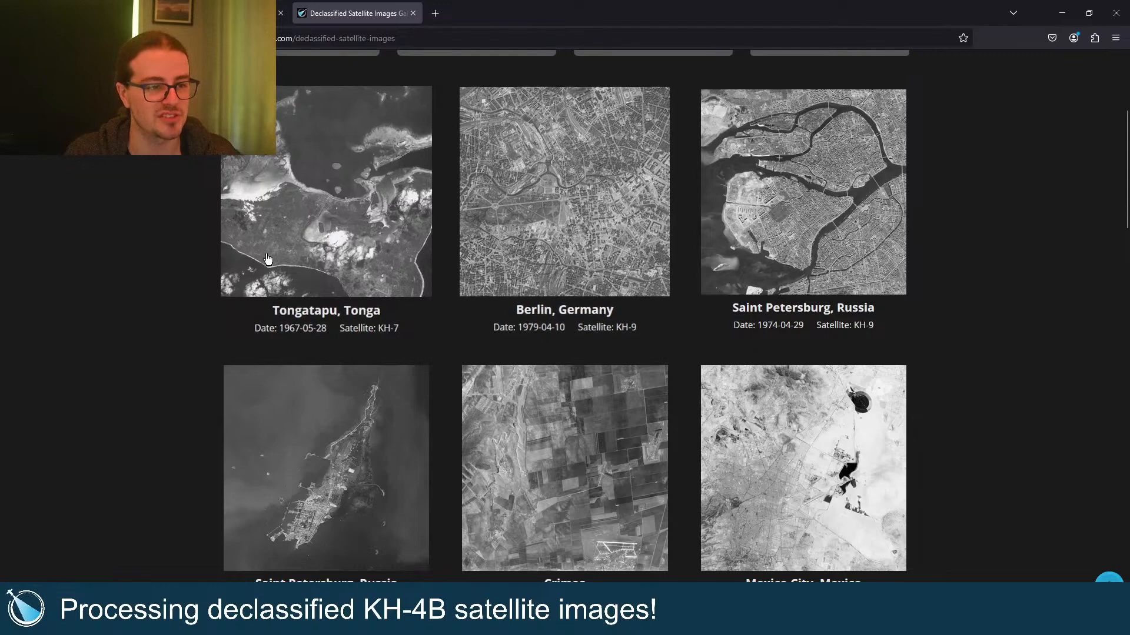
pyautogui.scroll(-4, 1009, 365)
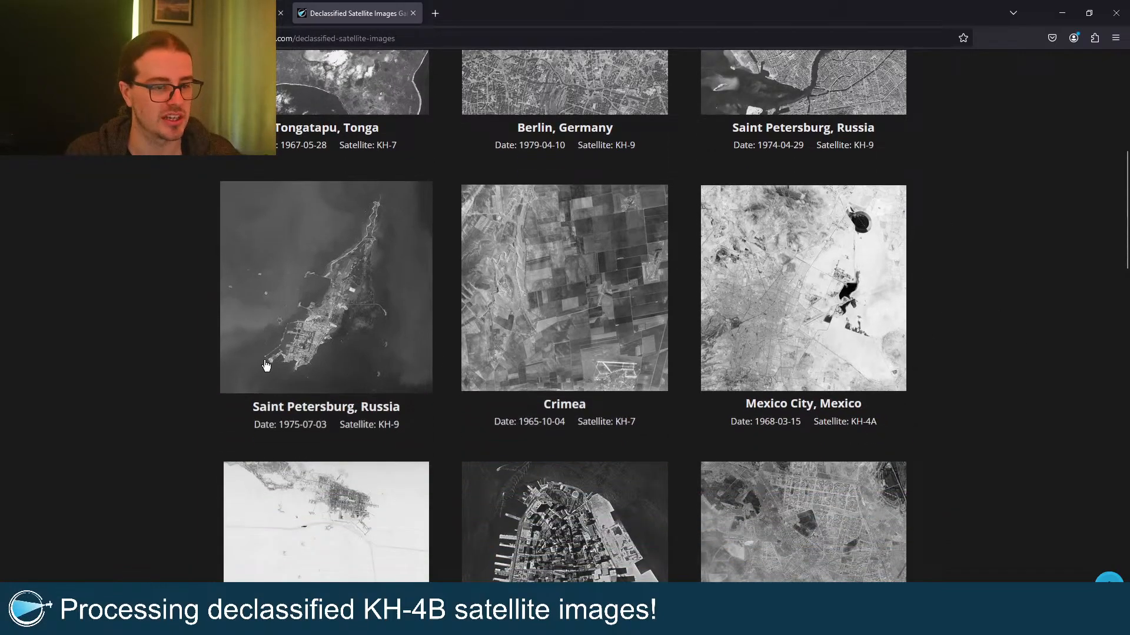
pyautogui.scroll(-5, 324, 343)
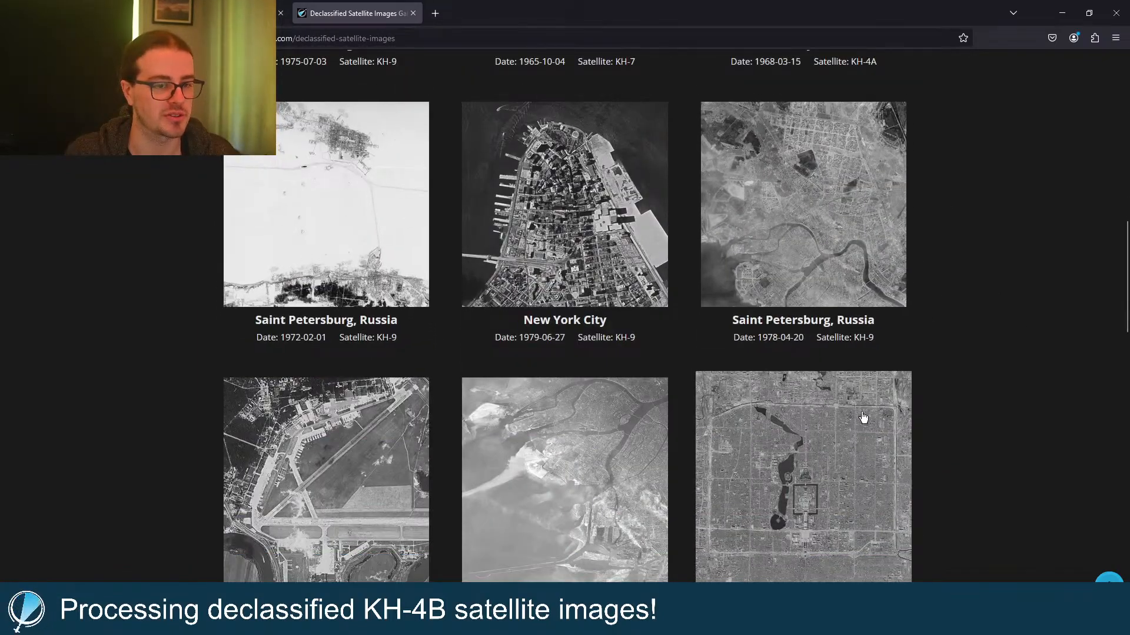
pyautogui.scroll(-2, 970, 368)
pyautogui.scroll(2, 941, 341)
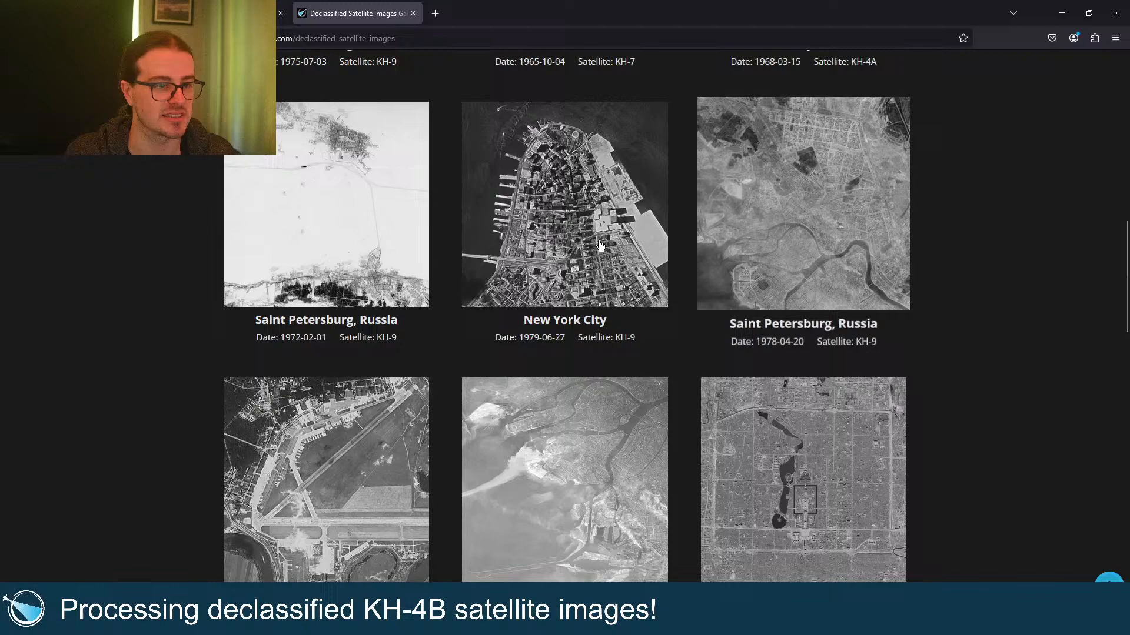
# Step: Open the New York City image from June 27, 1979 and examine Lower Manhattan in the interactive viewer
pyautogui.click(547, 242)
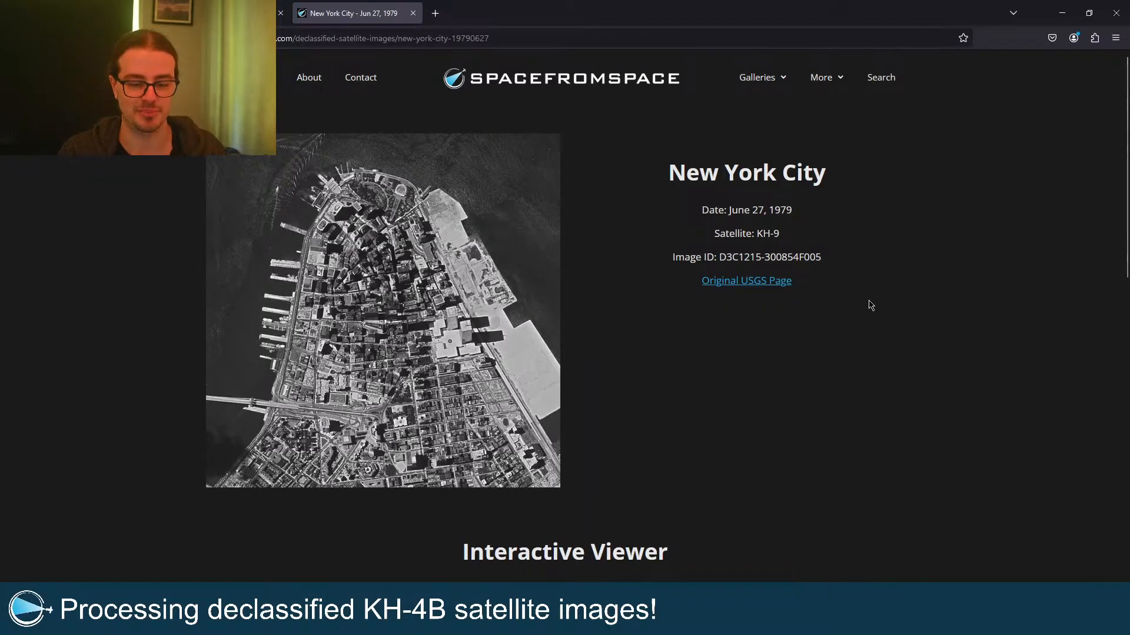
pyautogui.scroll(-9, 975, 285)
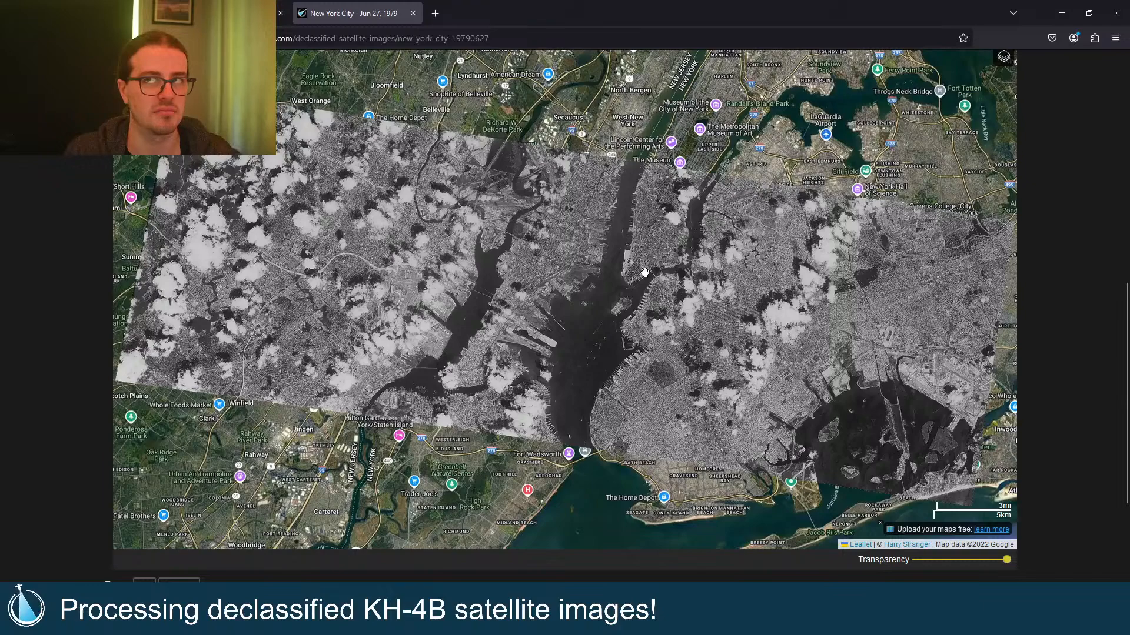
pyautogui.scroll(5, 645, 273)
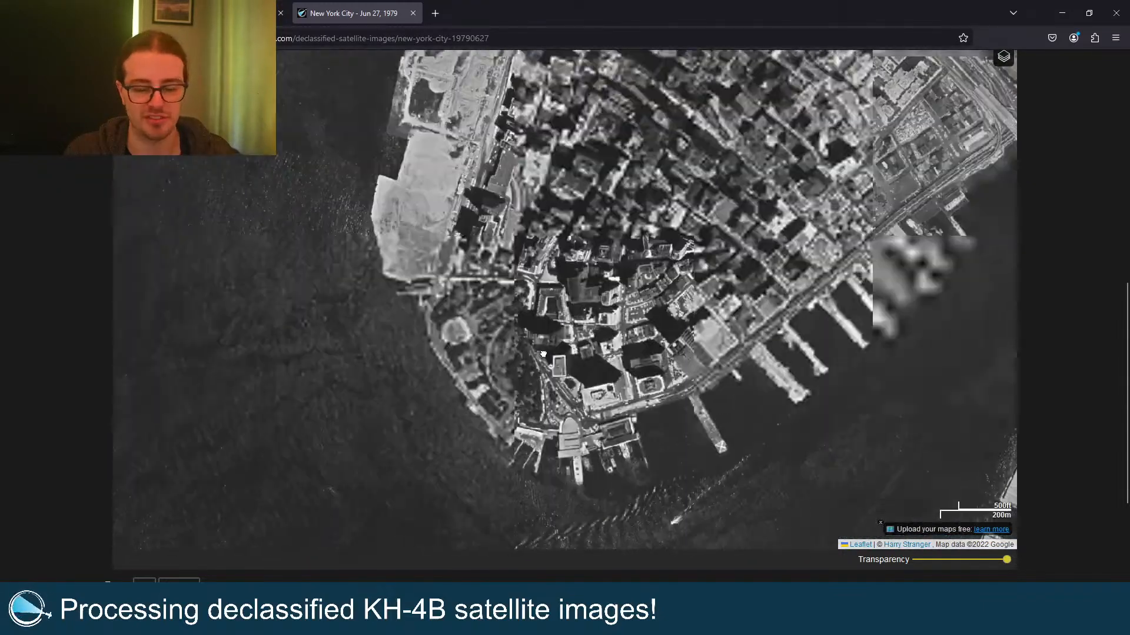
pyautogui.moveTo(543, 354); pyautogui.dragTo(511, 391)
pyautogui.moveTo(941, 71); pyautogui.dragTo(564, 278)
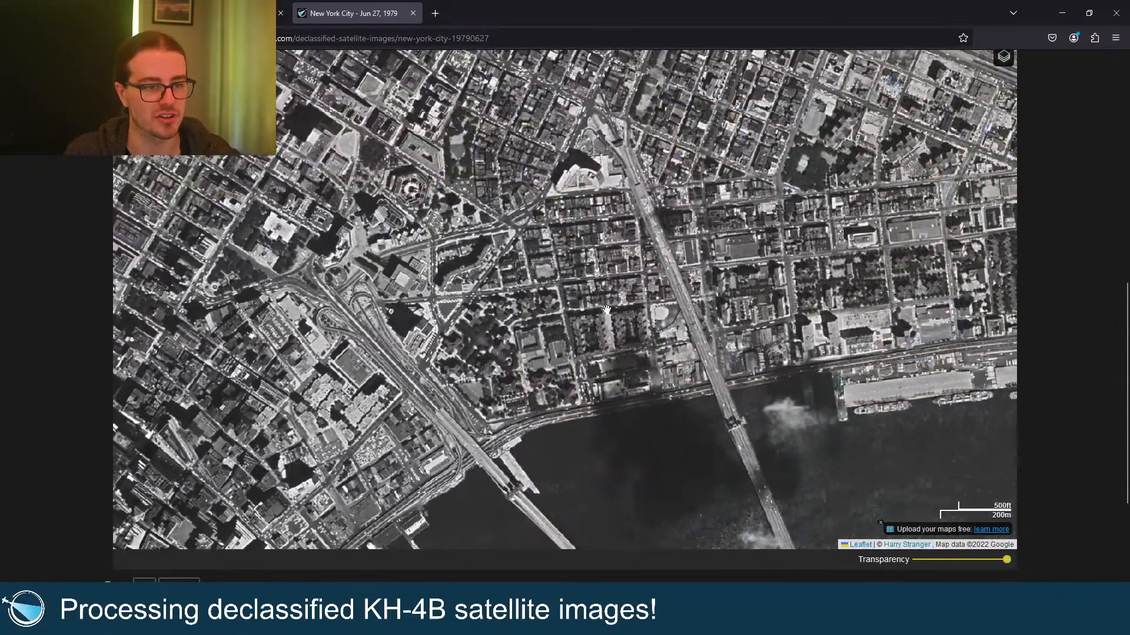
pyautogui.moveTo(906, 197); pyautogui.dragTo(712, 288)
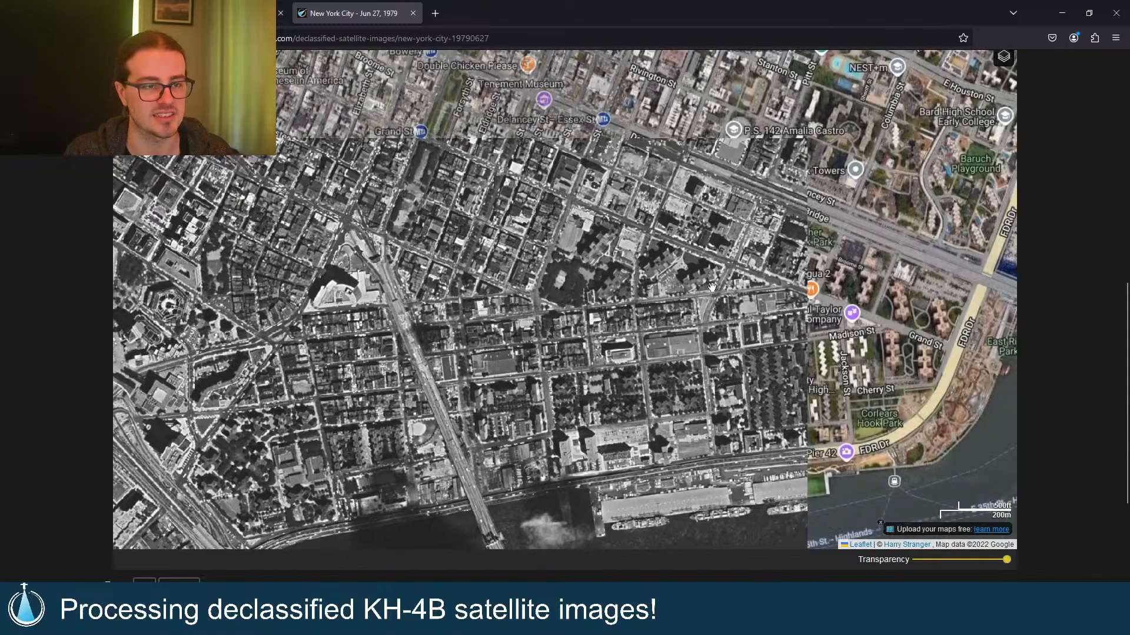
pyautogui.moveTo(822, 168); pyautogui.dragTo(742, 272)
pyautogui.scroll(-3, 741, 272)
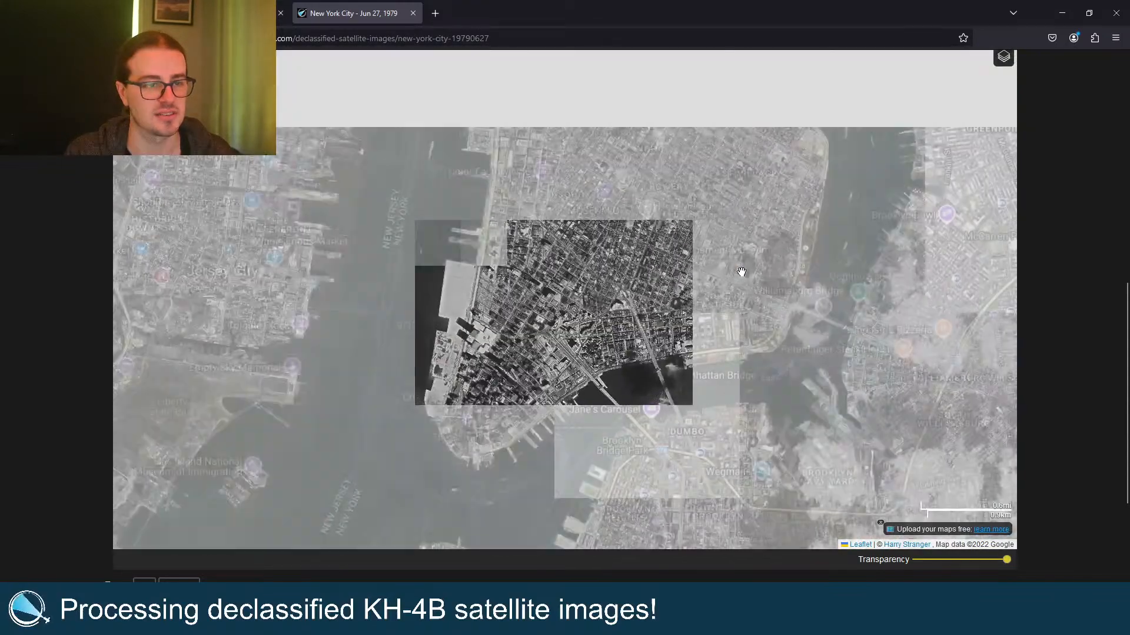
pyautogui.scroll(-3, 741, 272)
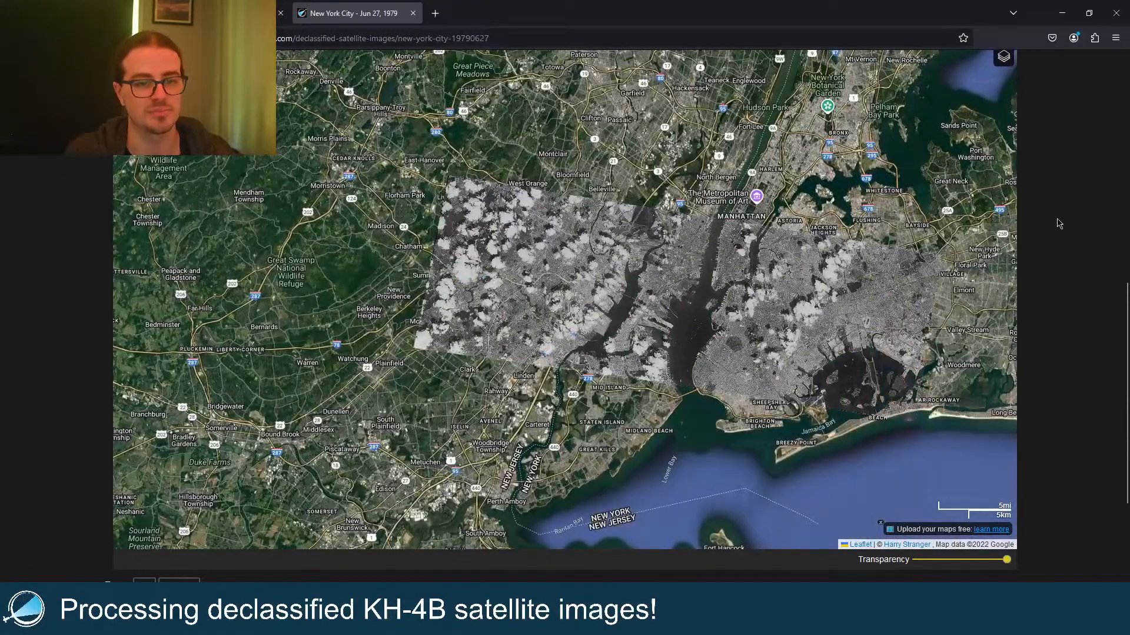
# Step: Return to the declassified gallery and open the Beijing, China image from March 12, 1973
pyautogui.hotkey('alt', 'Left')
pyautogui.scroll(-5, 951, 280)
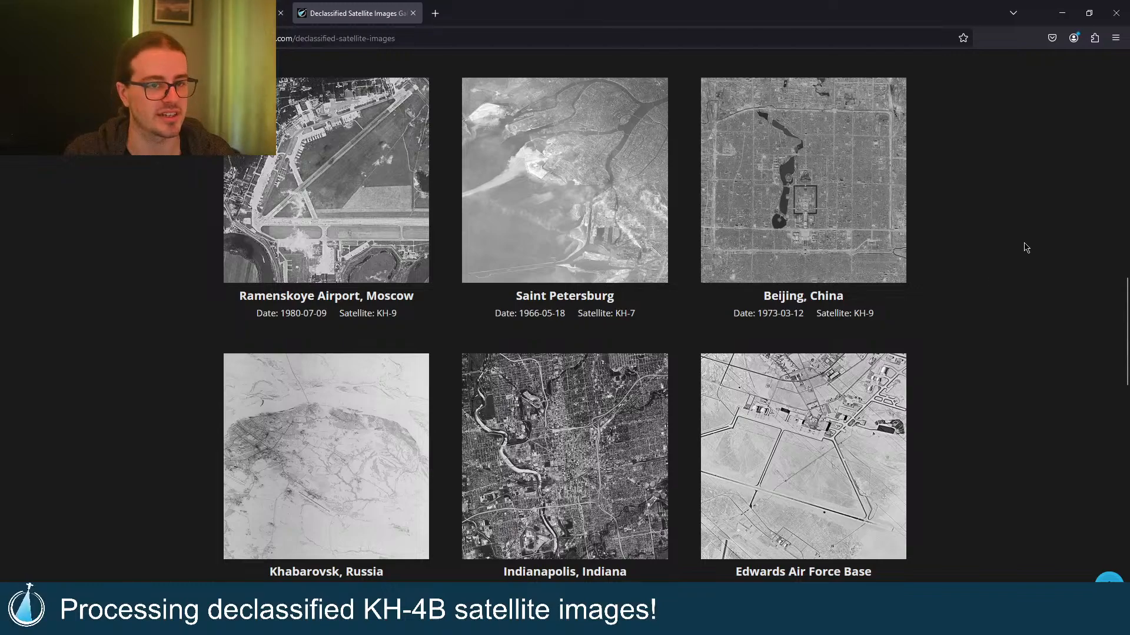
pyautogui.click(814, 249)
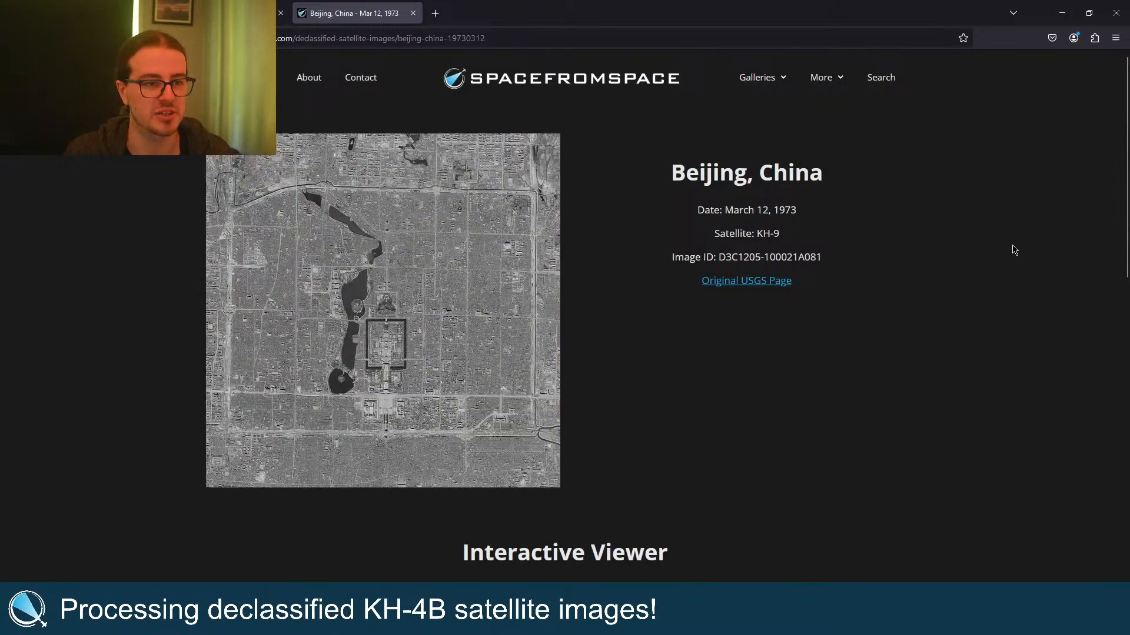
# Step: Examine the Forbidden City in Beijing's interactive viewer and compare the 1973 overlay with the base map by varying its transparency
pyautogui.scroll(-8, 1053, 236)
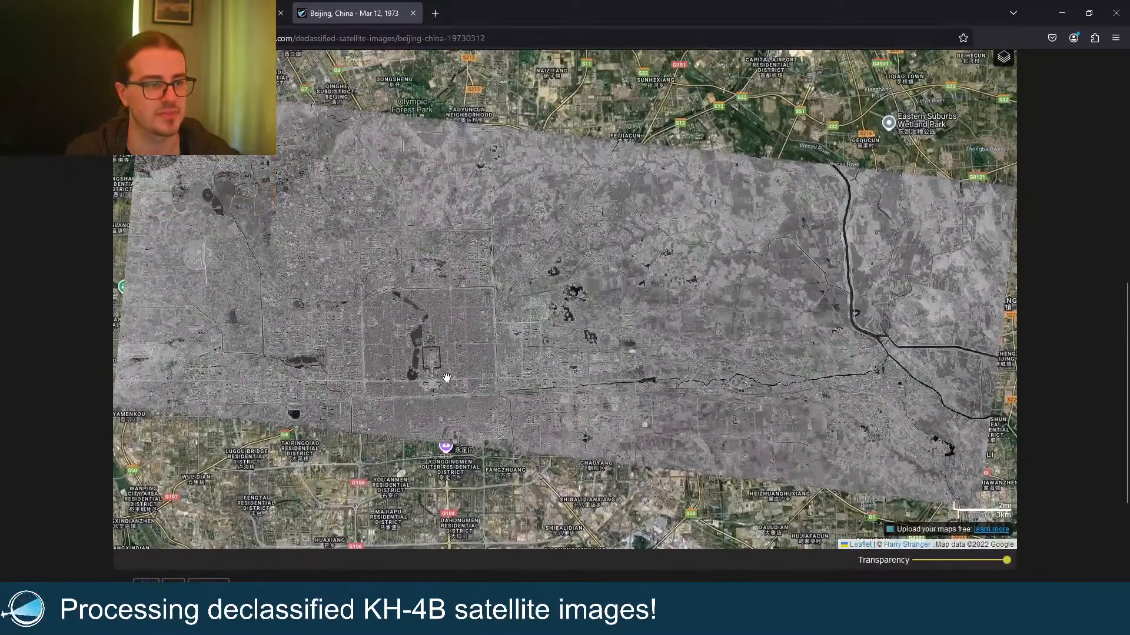
pyautogui.scroll(4, 435, 353)
pyautogui.scroll(3, 463, 325)
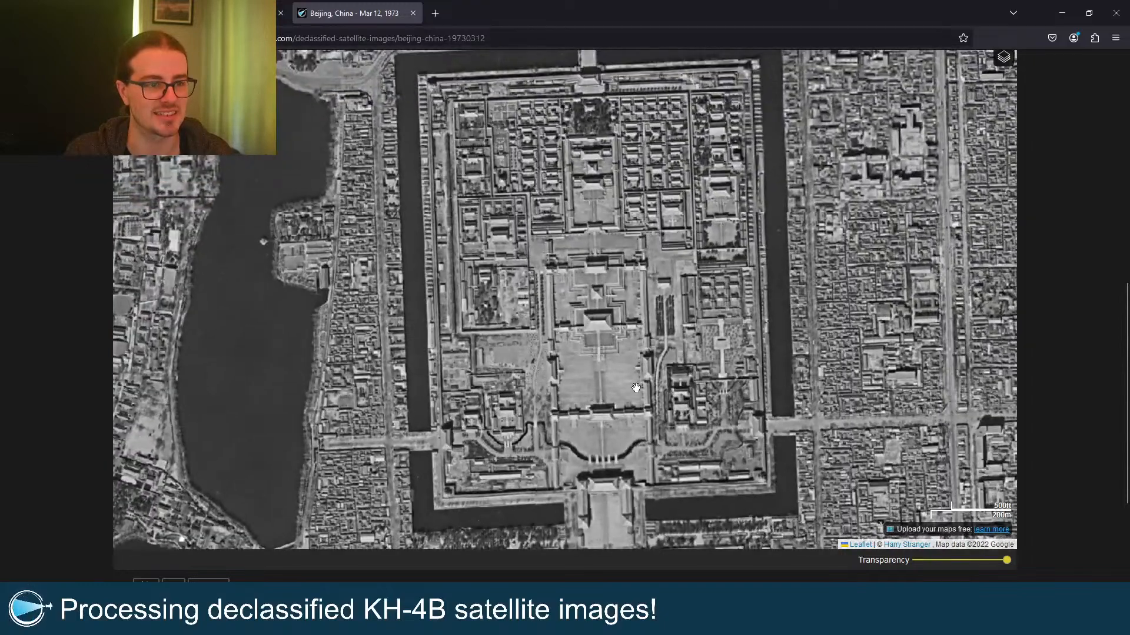
pyautogui.moveTo(636, 388); pyautogui.dragTo(636, 369)
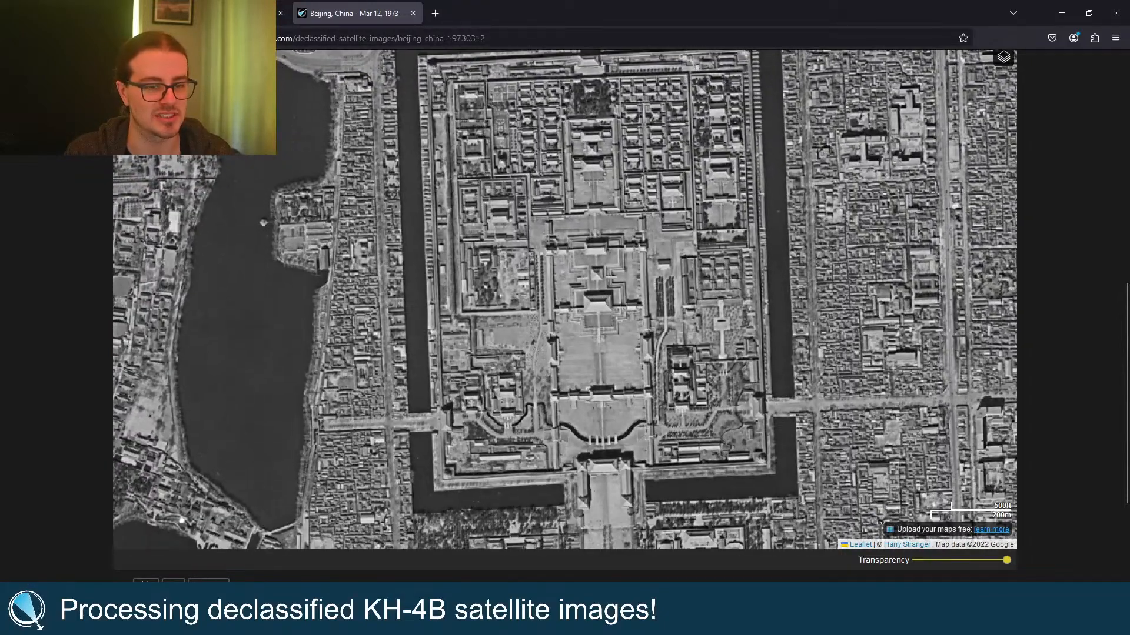
pyautogui.moveTo(1004, 561); pyautogui.dragTo(1104, 481)
# Step: Return to the declassified gallery and browse its entries down to St. Louis, Missouri and back to the start
pyautogui.hotkey('alt', 'Left')
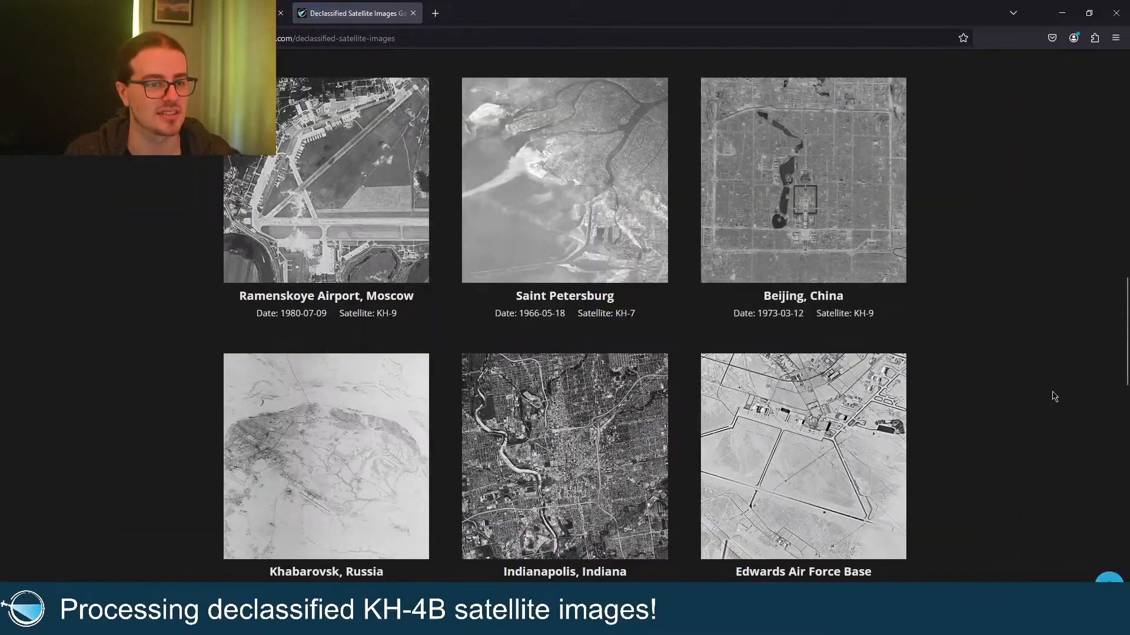
pyautogui.scroll(-1, 1034, 353)
pyautogui.scroll(-4, 1009, 336)
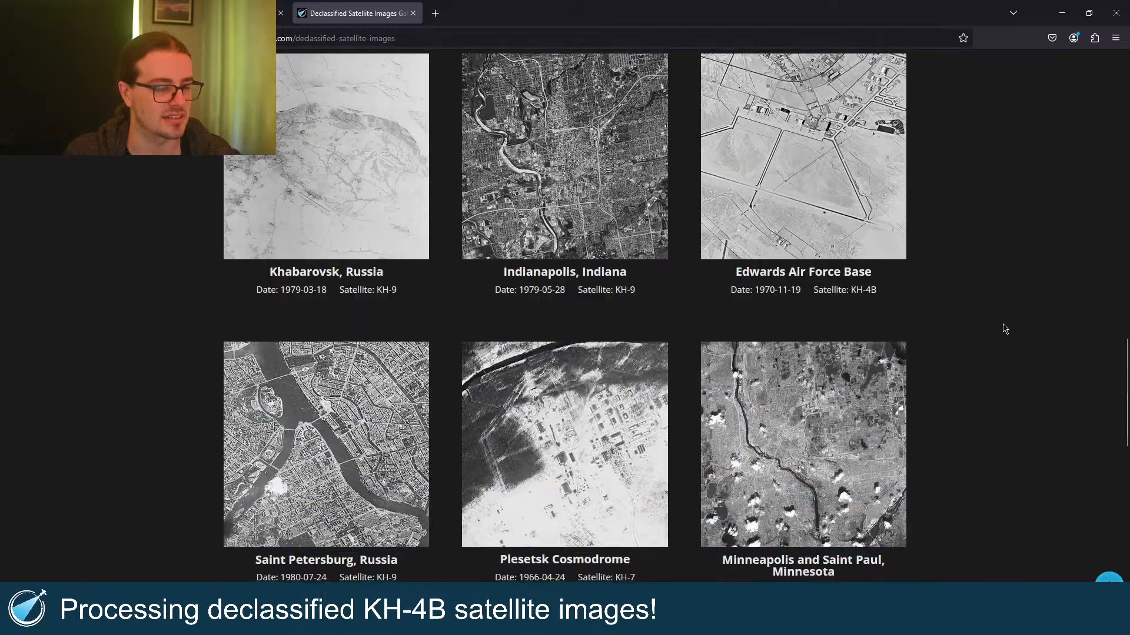
pyautogui.scroll(-1, 1004, 325)
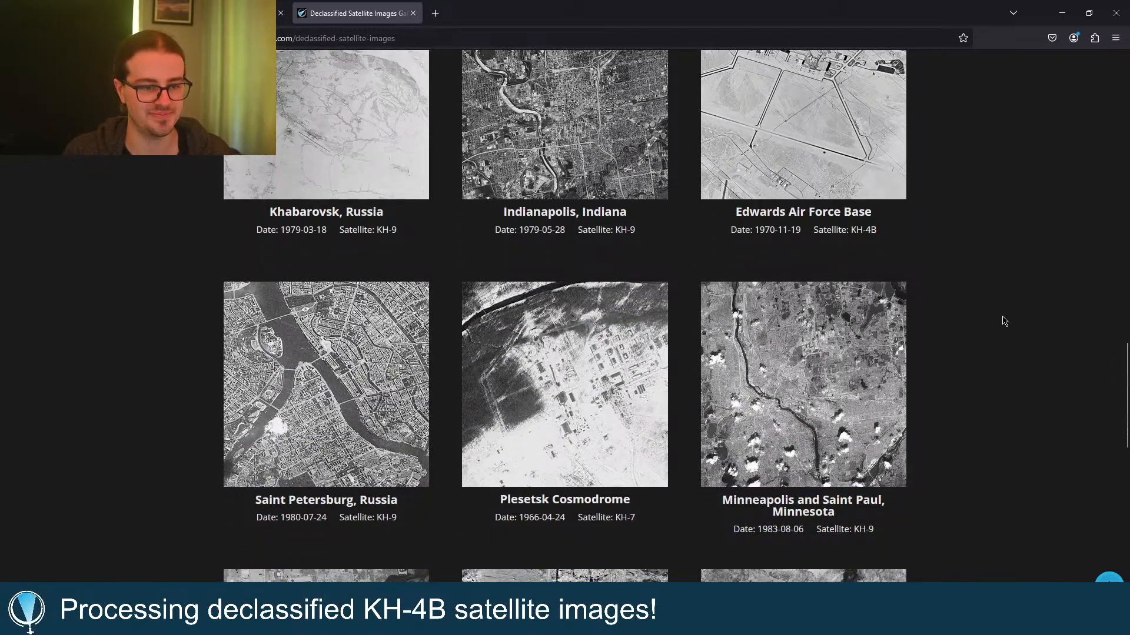
pyautogui.scroll(-5, 1004, 321)
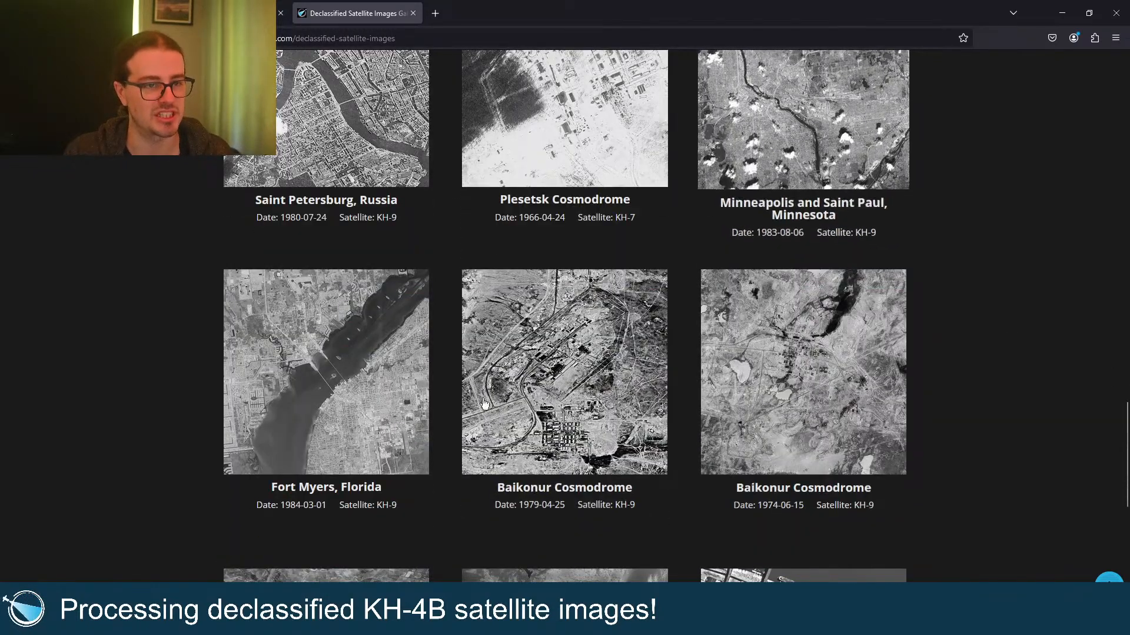
pyautogui.scroll(-6, 977, 348)
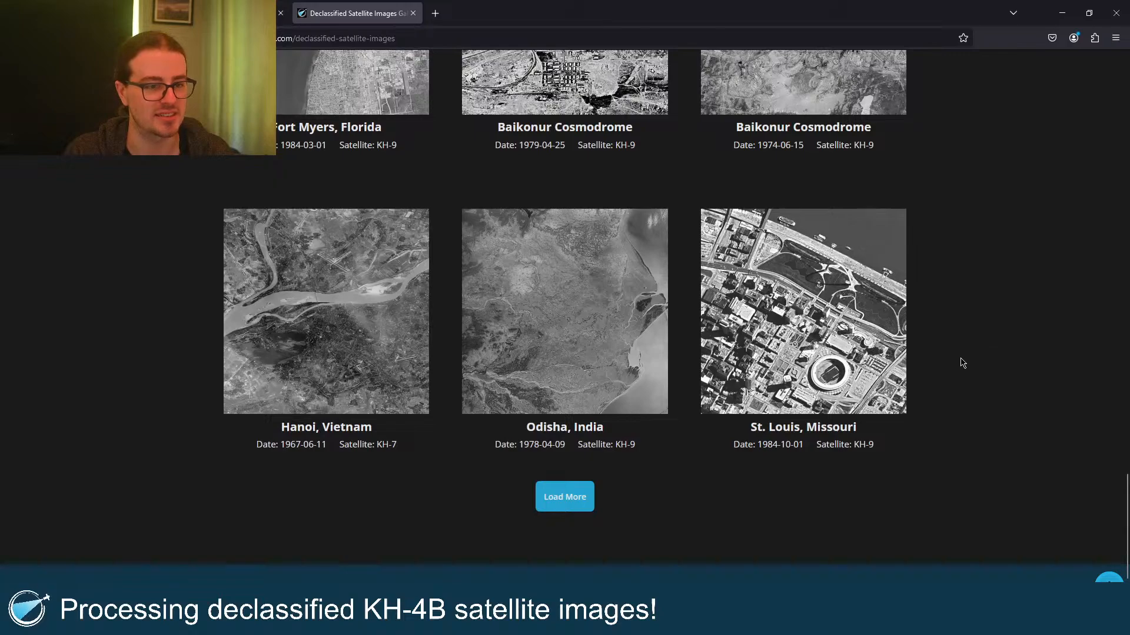
pyautogui.scroll(20, 965, 367)
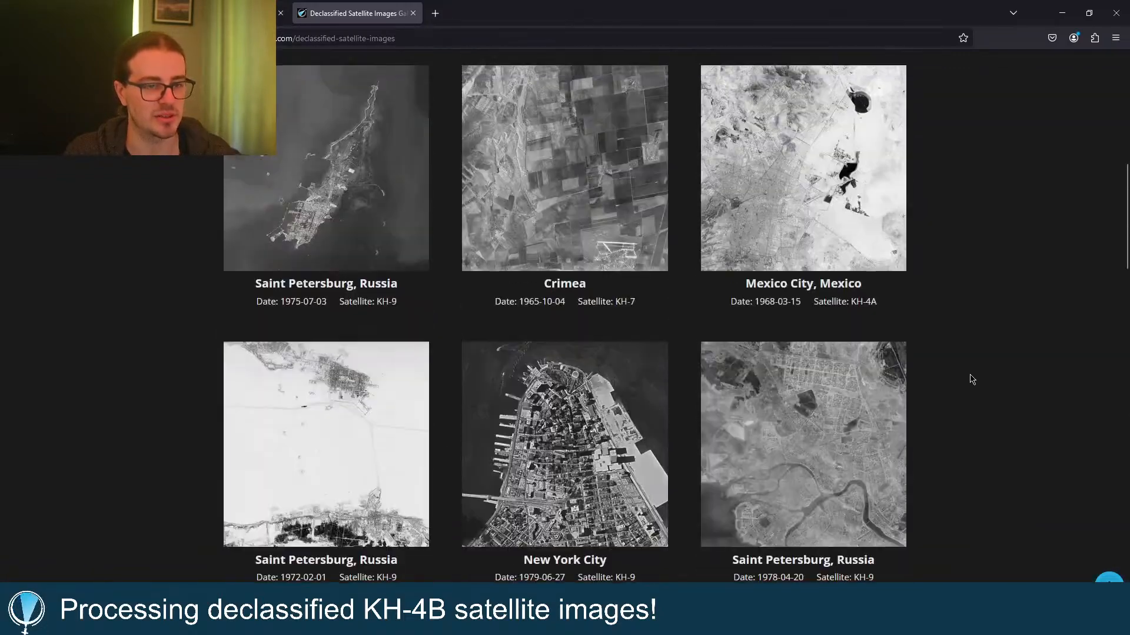
pyautogui.scroll(3, 974, 365)
pyautogui.scroll(4, 977, 353)
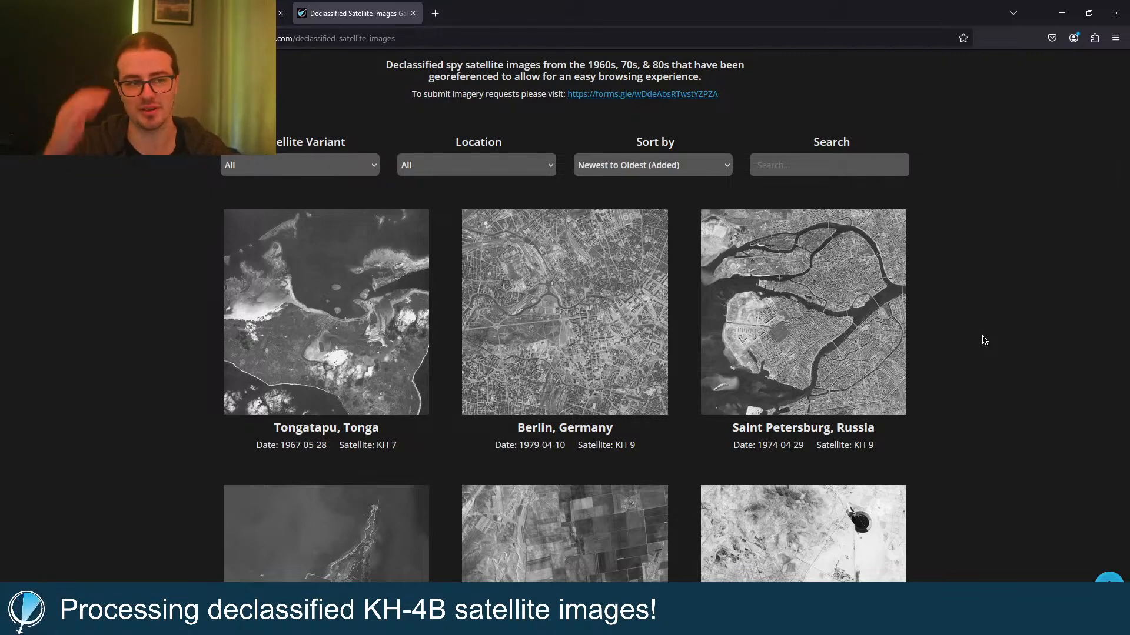
# Step: Open the Mexico City image from March 15, 1968 and switch its interactive viewer's base map to Google Satellite
pyautogui.scroll(-1, 980, 329)
pyautogui.scroll(-2, 976, 318)
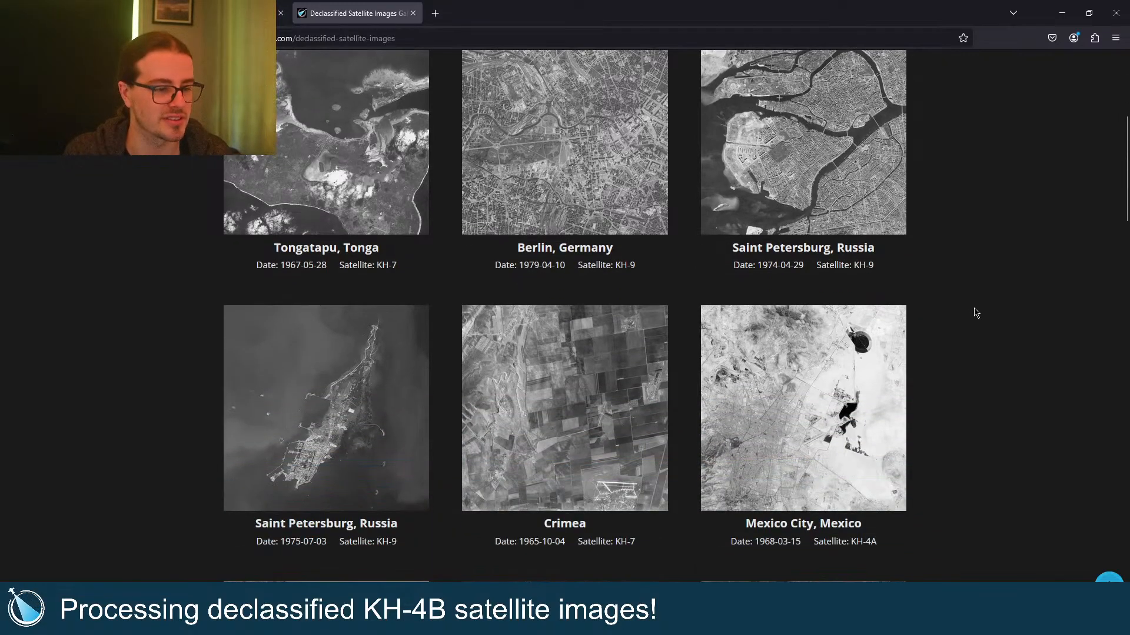
pyautogui.scroll(-3, 976, 305)
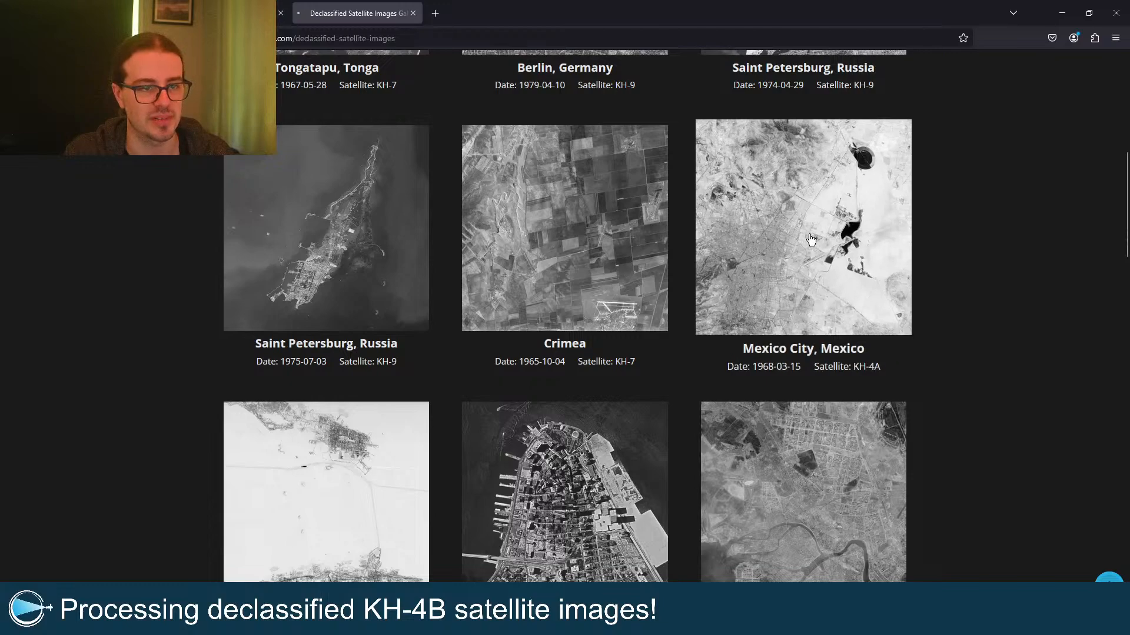
pyautogui.click(811, 238)
pyautogui.scroll(-5, 987, 262)
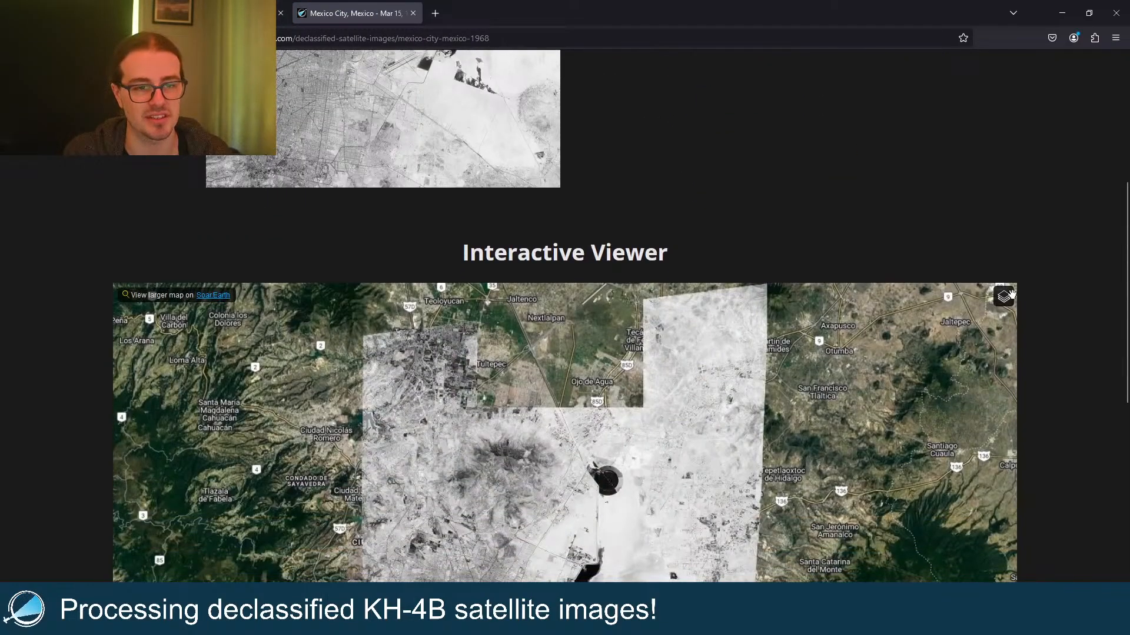
pyautogui.moveTo(1011, 295)
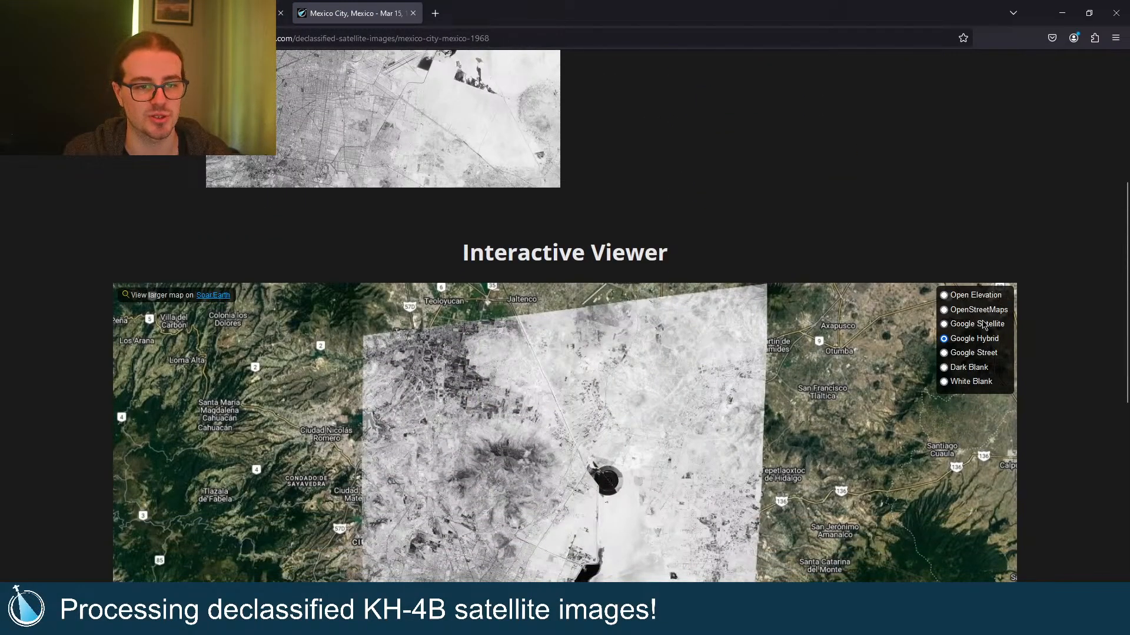
pyautogui.click(982, 324)
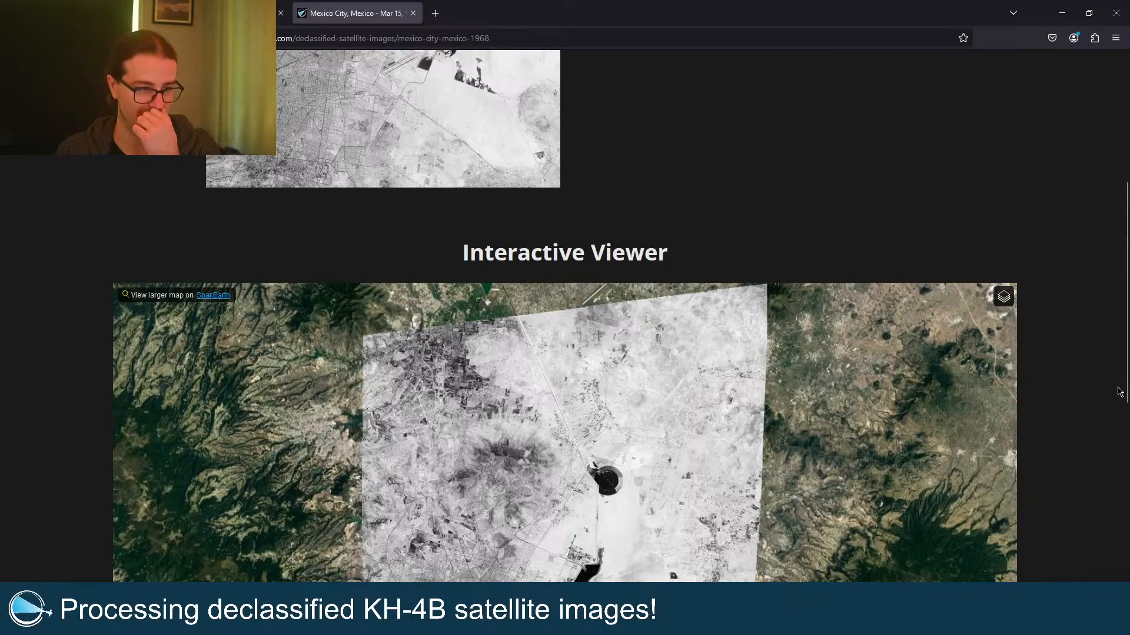
# Step: Highlight the year in the Mexico City image's date, then clear the selection
pyautogui.scroll(5, 1119, 391)
pyautogui.moveTo(771, 210); pyautogui.dragTo(829, 212)
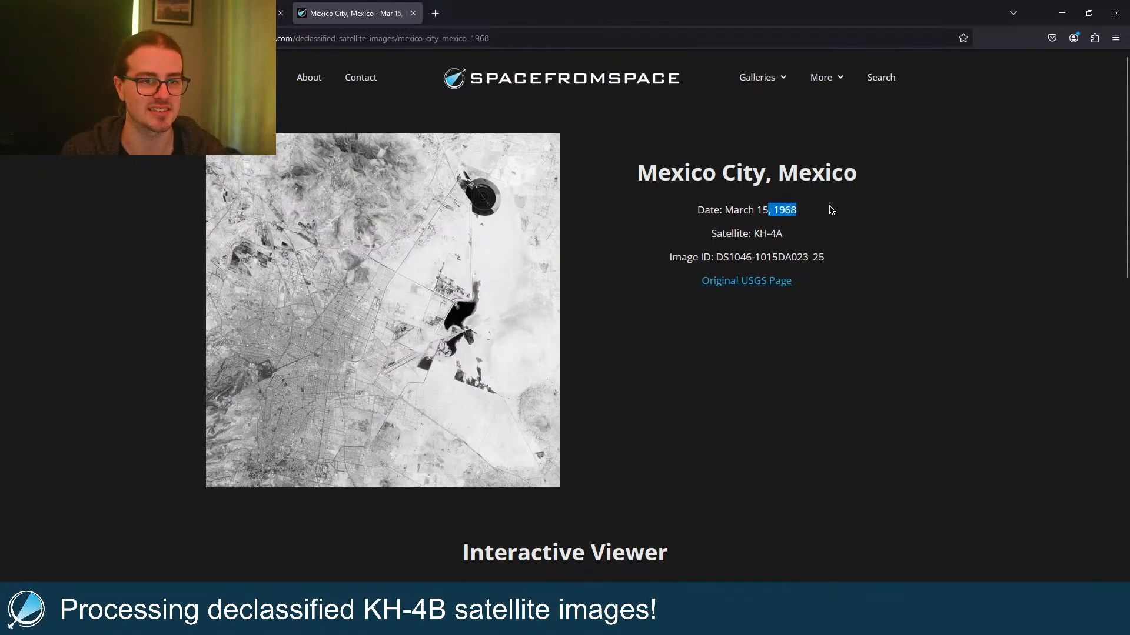
pyautogui.click(945, 229)
# Step: Examine the Mexico City urban area and the lakebed beside it in the interactive viewer
pyautogui.scroll(-8, 1013, 231)
pyautogui.scroll(-2, 1011, 328)
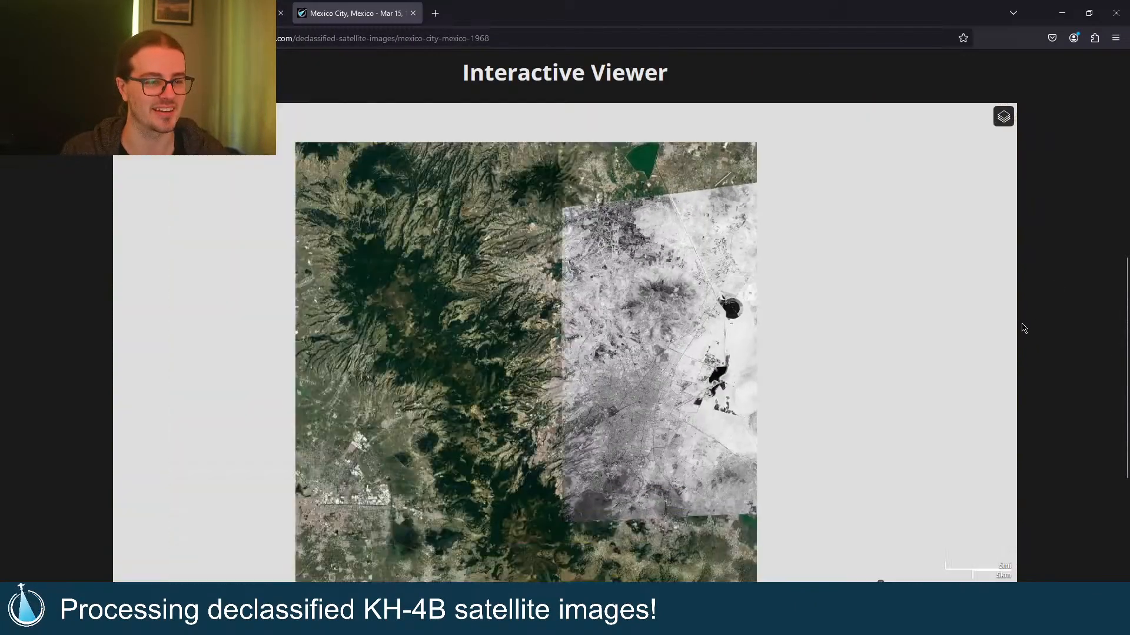
pyautogui.scroll(3, 805, 370)
pyautogui.scroll(3, 824, 346)
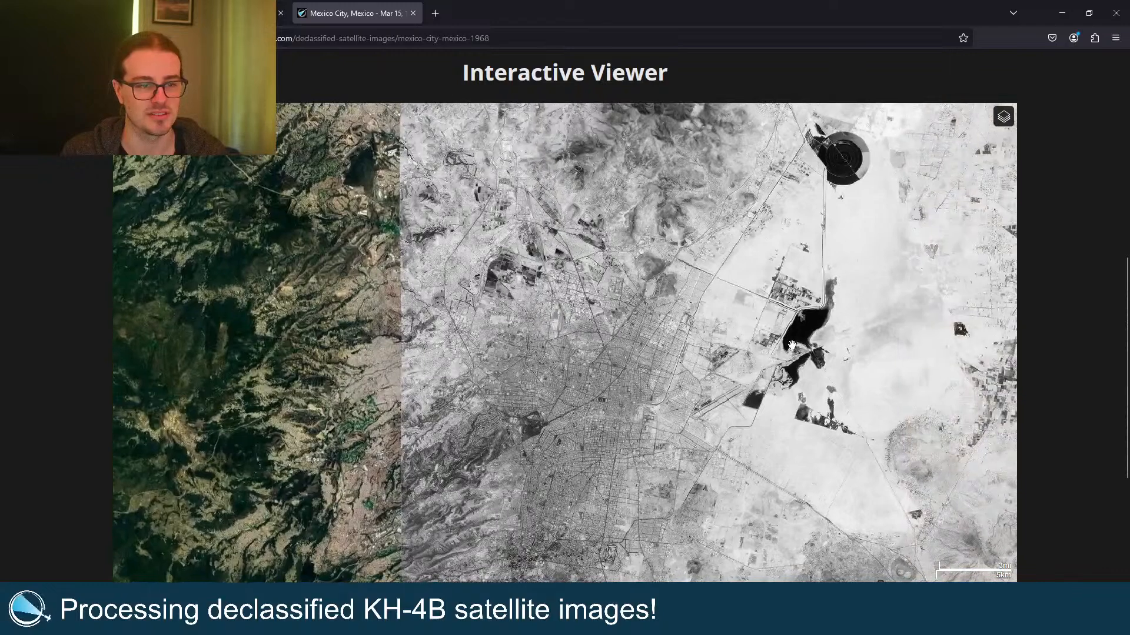
pyautogui.scroll(-2, 723, 292)
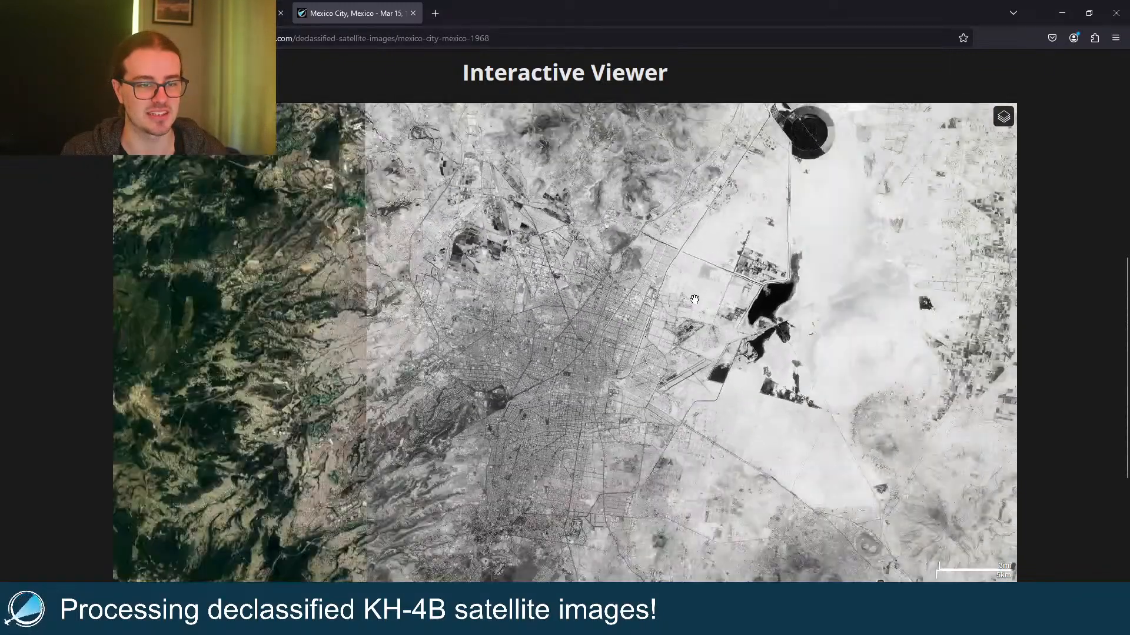
pyautogui.moveTo(722, 292); pyautogui.dragTo(638, 316)
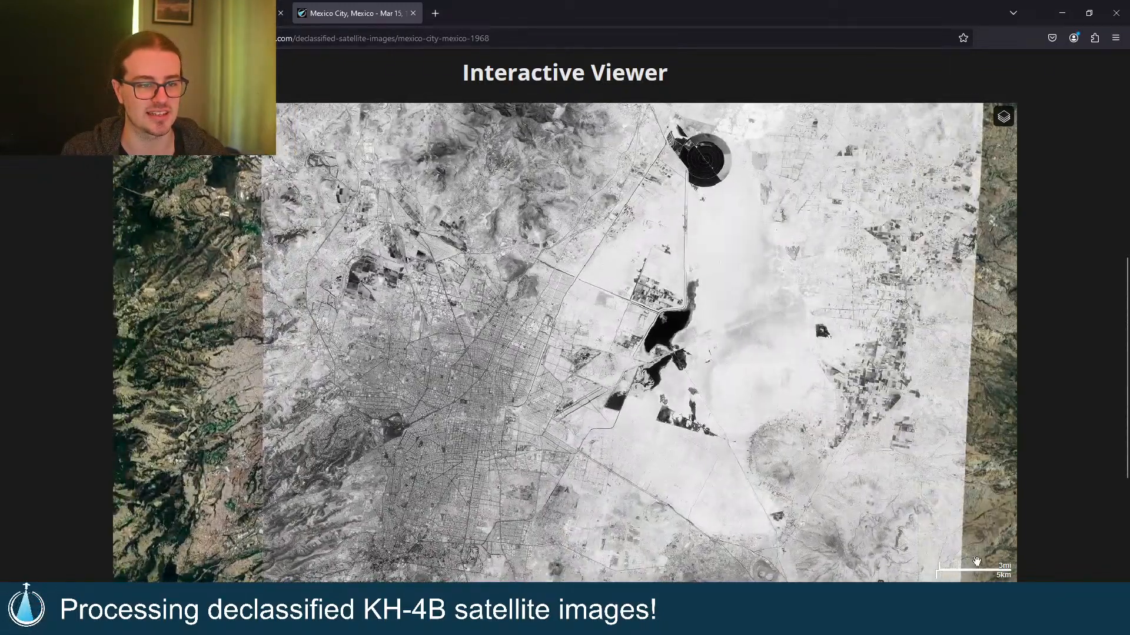
pyautogui.scroll(-1, 1047, 512)
# Step: Compare 1968 Mexico City with modern imagery by fading the overlay out completely and restoring it to full opacity
pyautogui.moveTo(1008, 560); pyautogui.dragTo(1102, 506)
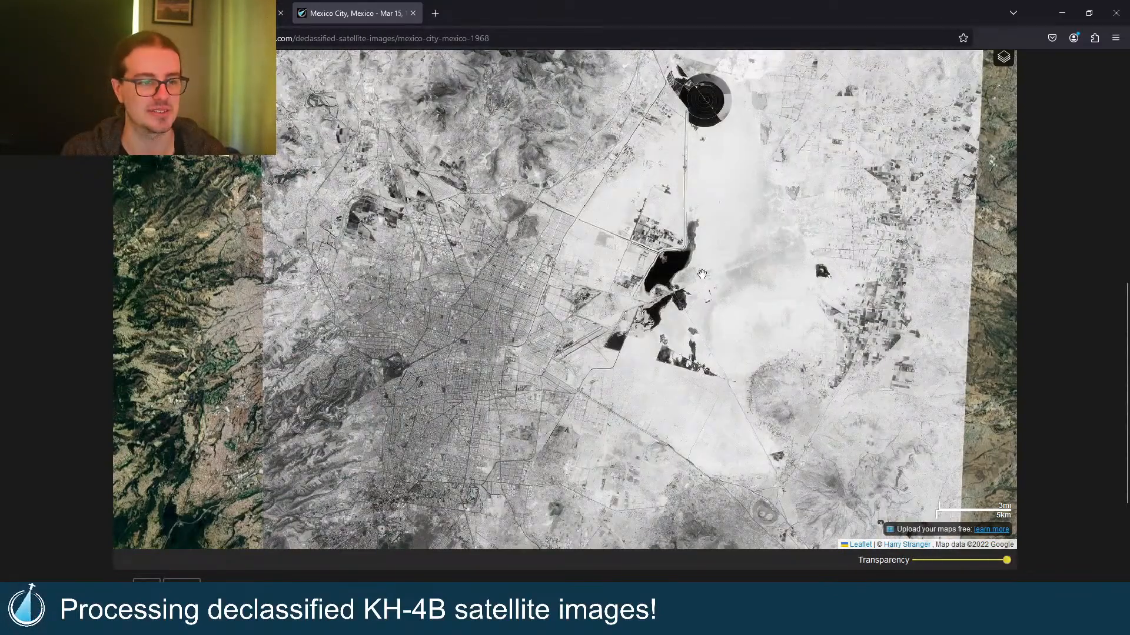
pyautogui.moveTo(1008, 560); pyautogui.dragTo(916, 560)
pyautogui.moveTo(768, 448); pyautogui.dragTo(760, 339)
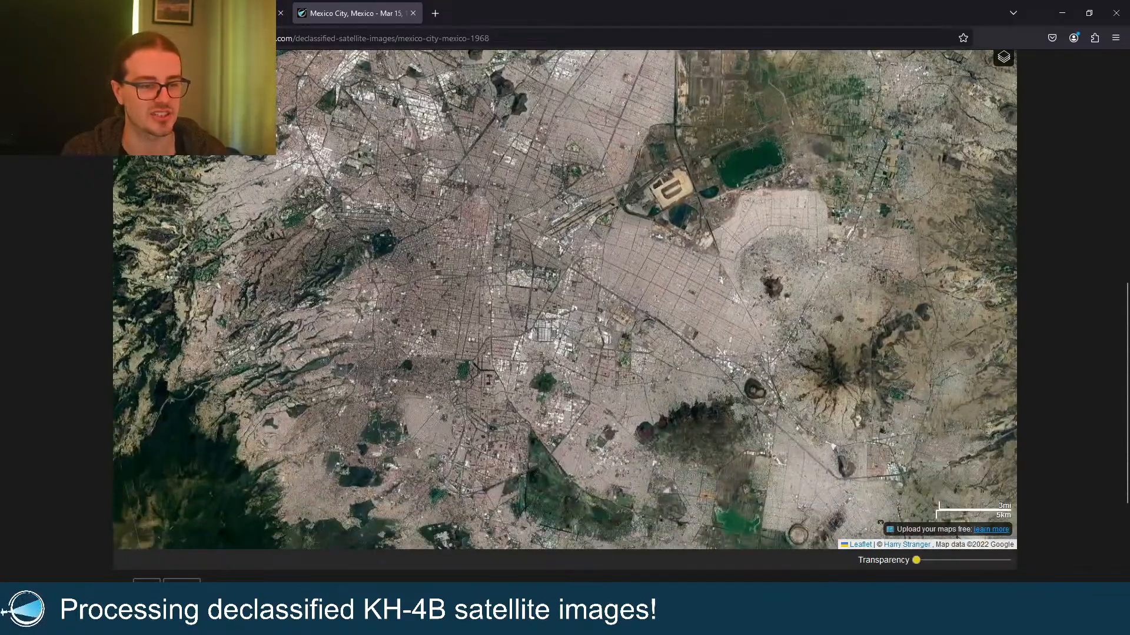
pyautogui.moveTo(916, 562); pyautogui.dragTo(1006, 560)
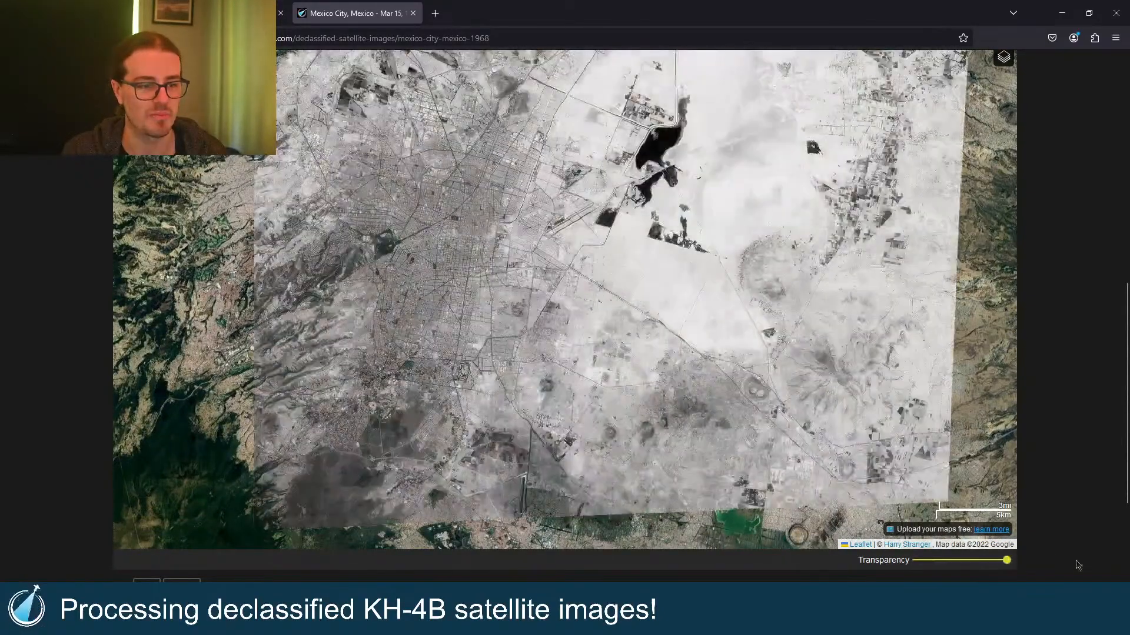
# Step: Examine the northern part of the Mexico City overlay around the circular reservoir
pyautogui.moveTo(835, 242); pyautogui.dragTo(830, 419)
pyautogui.moveTo(795, 233); pyautogui.dragTo(775, 311)
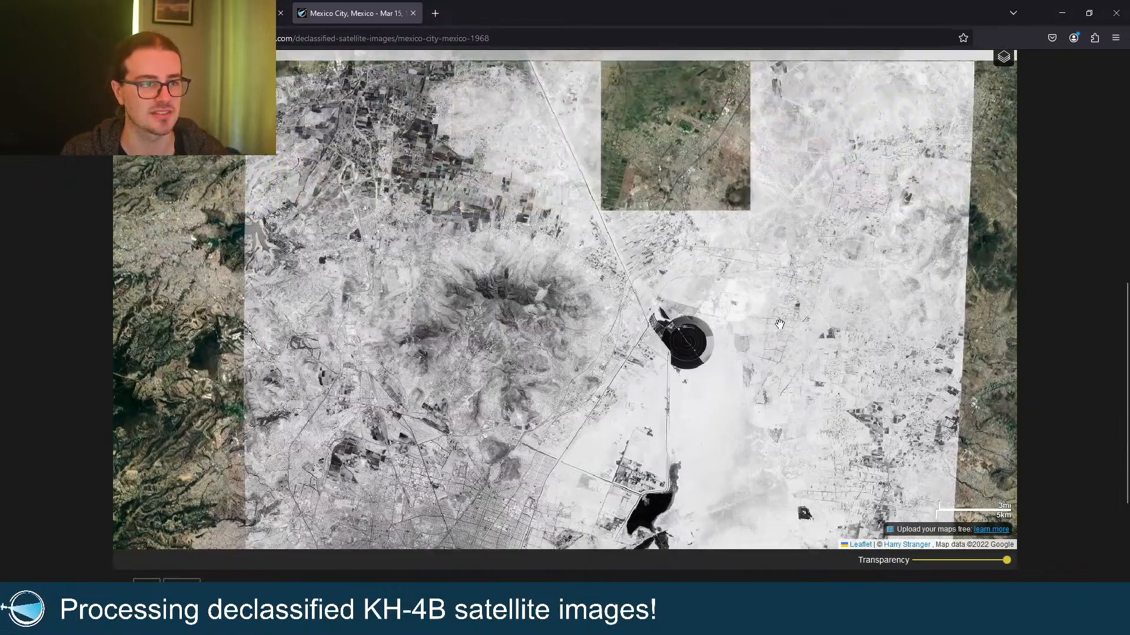
pyautogui.moveTo(1007, 560); pyautogui.dragTo(1059, 574)
# Step: Return to the declassified gallery and look through the Saint Petersburg, New York City and Beijing entries
pyautogui.hotkey('alt', 'Left')
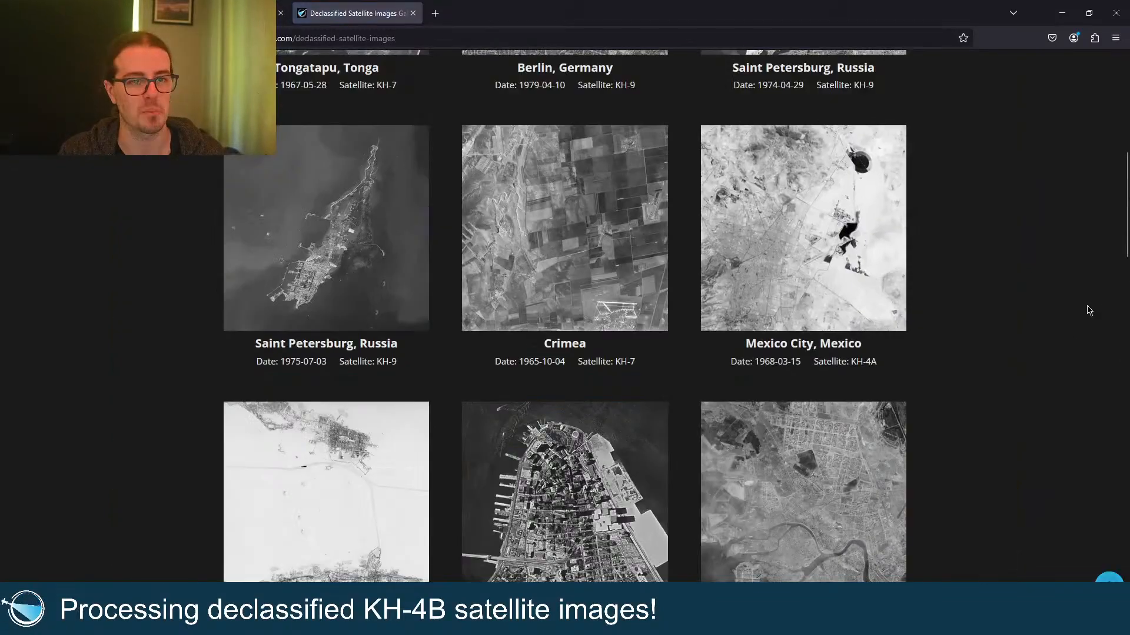
pyautogui.scroll(-2, 966, 497)
pyautogui.scroll(-3, 968, 492)
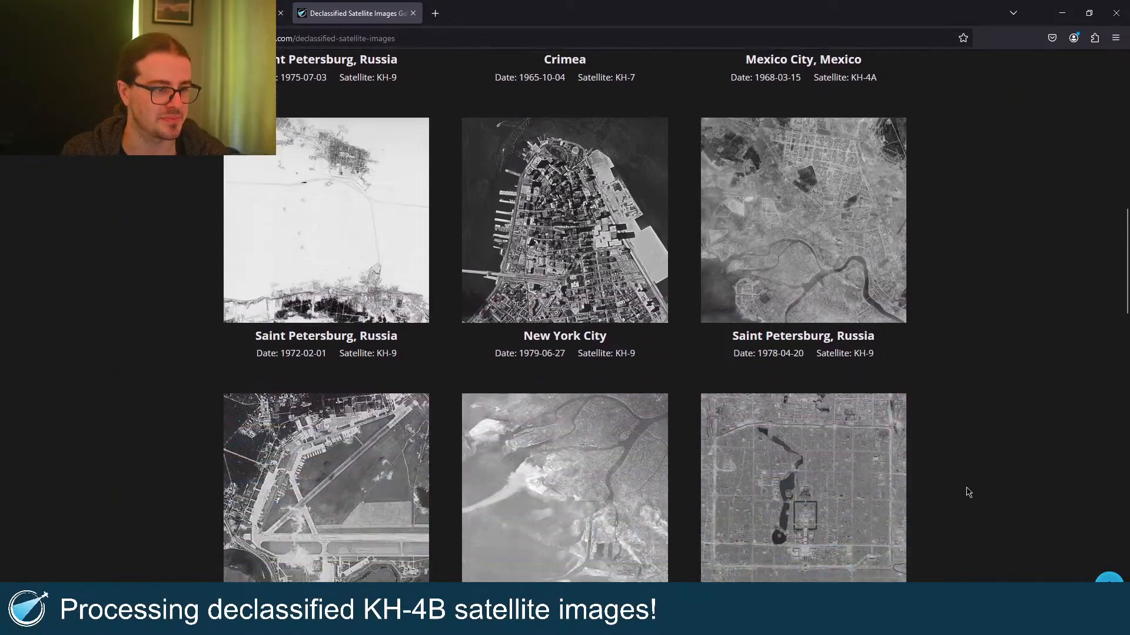
pyautogui.scroll(-2, 968, 492)
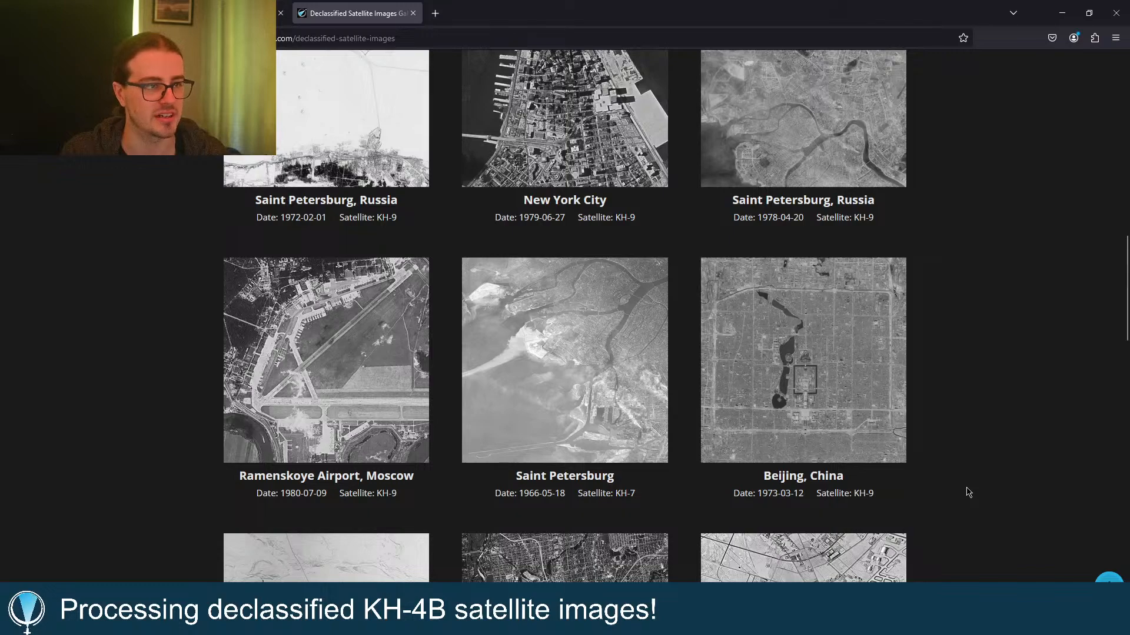
pyautogui.scroll(4, 968, 491)
# Step: Open the Saint Petersburg image from February 1, 1972 and review its details and full strip in the interactive viewer
pyautogui.click(378, 328)
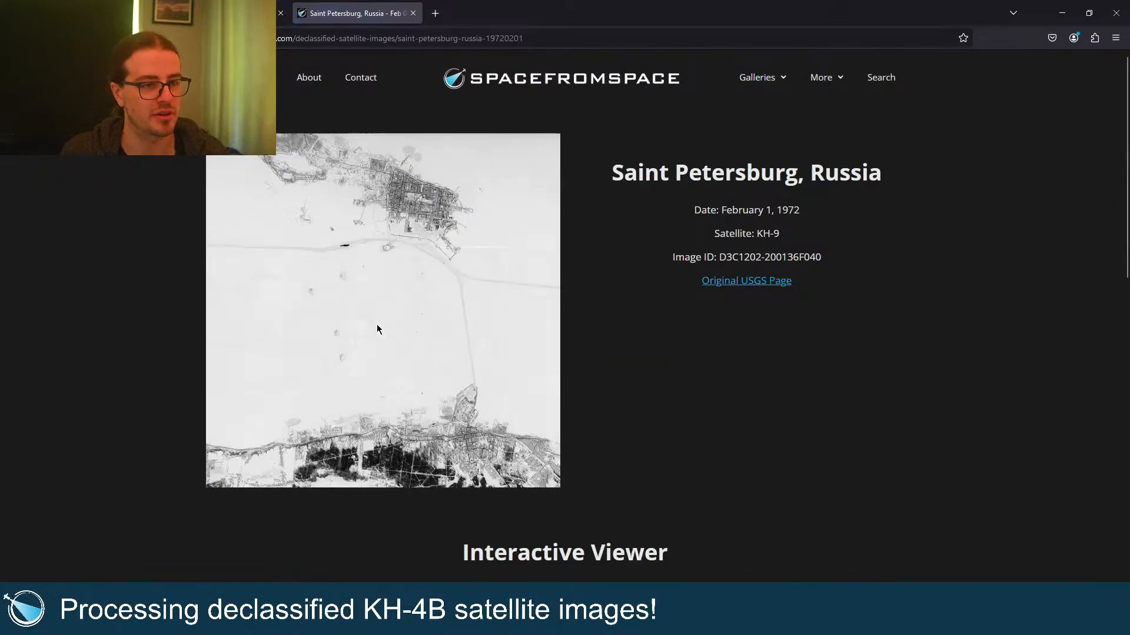
pyautogui.scroll(-6, 1029, 269)
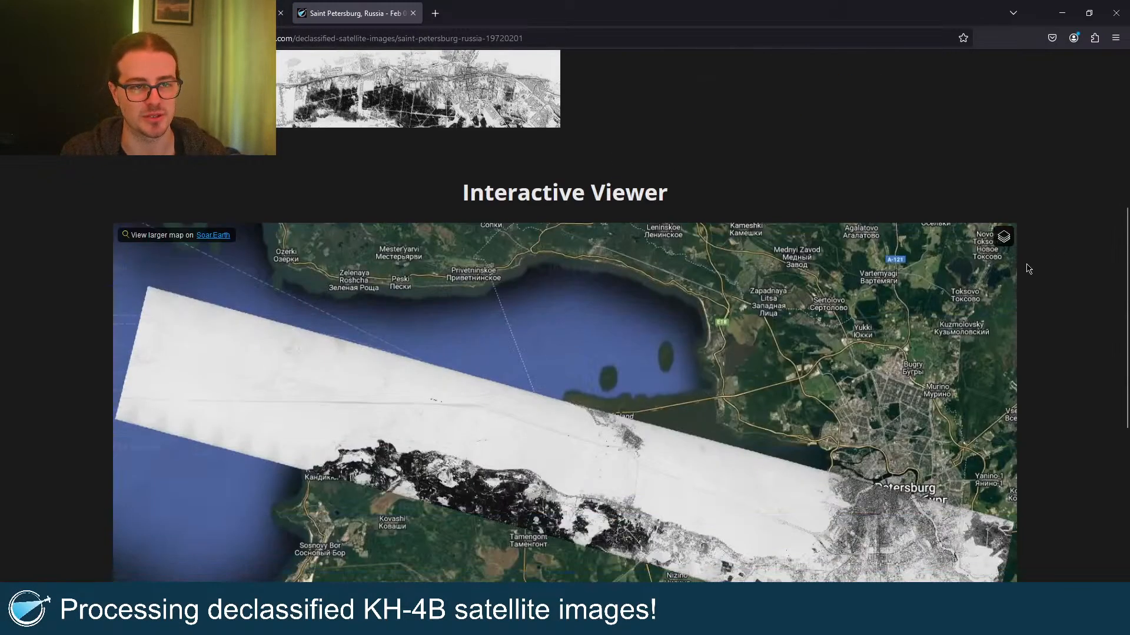
pyautogui.scroll(-3, 1080, 239)
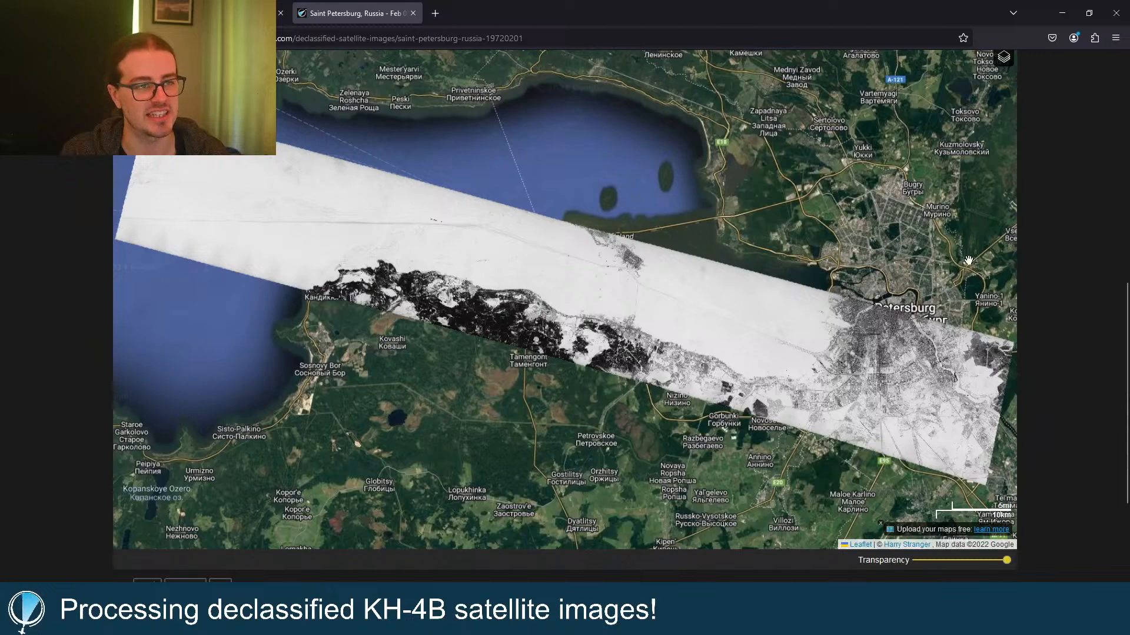
pyautogui.scroll(8, 1062, 272)
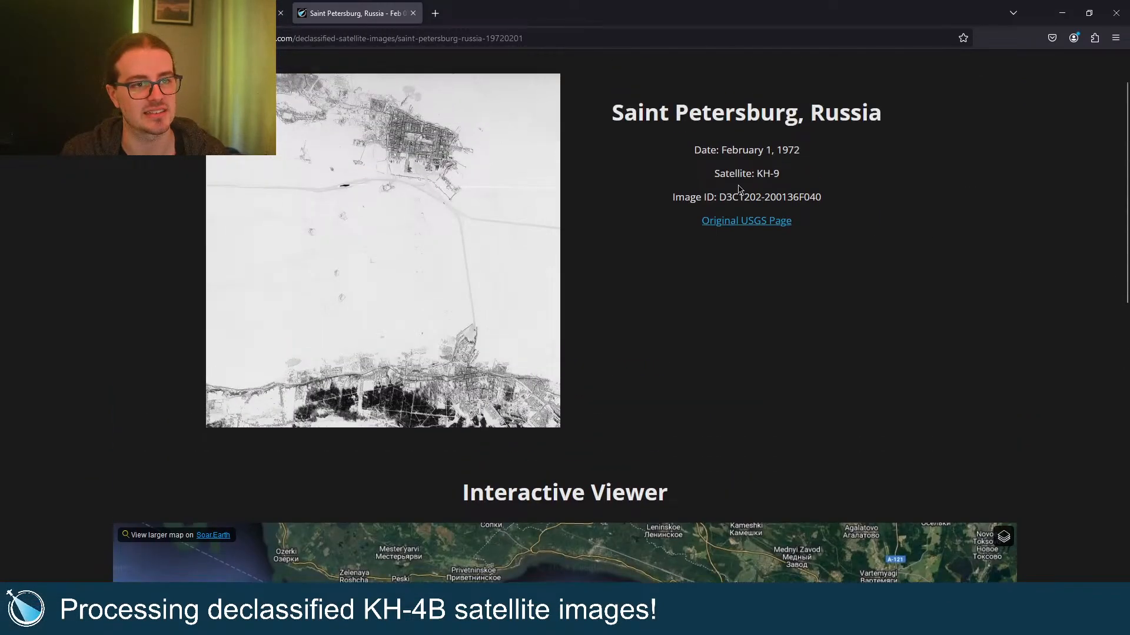
pyautogui.scroll(-8, 1055, 270)
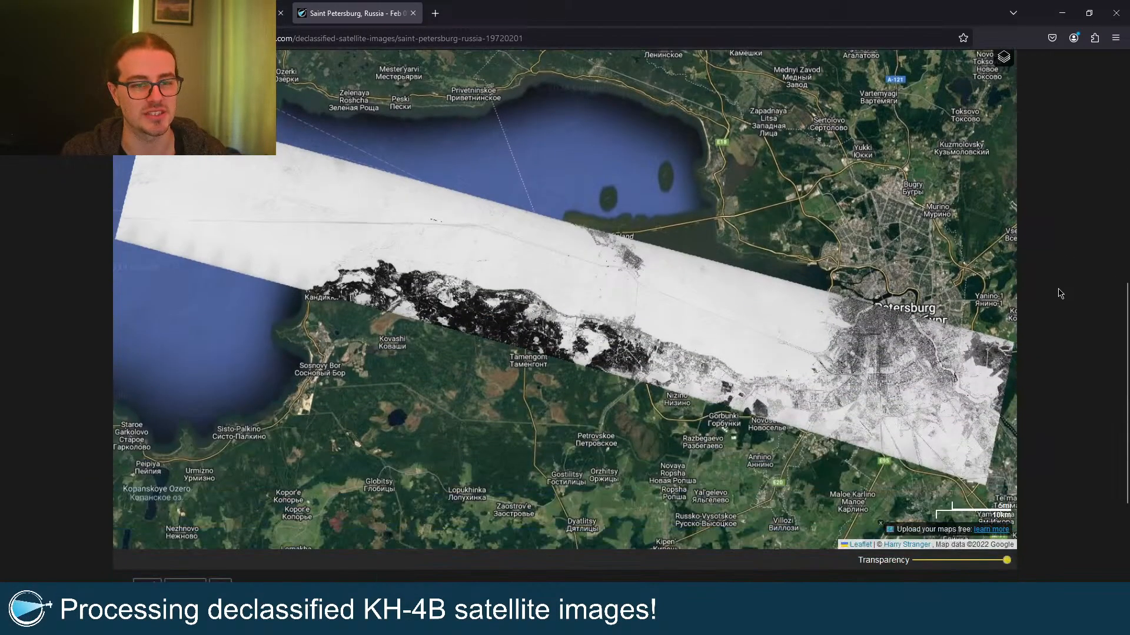
# Step: Follow the ship track through the frozen gulf west past the island town to the strip's far end
pyautogui.scroll(3, 688, 304)
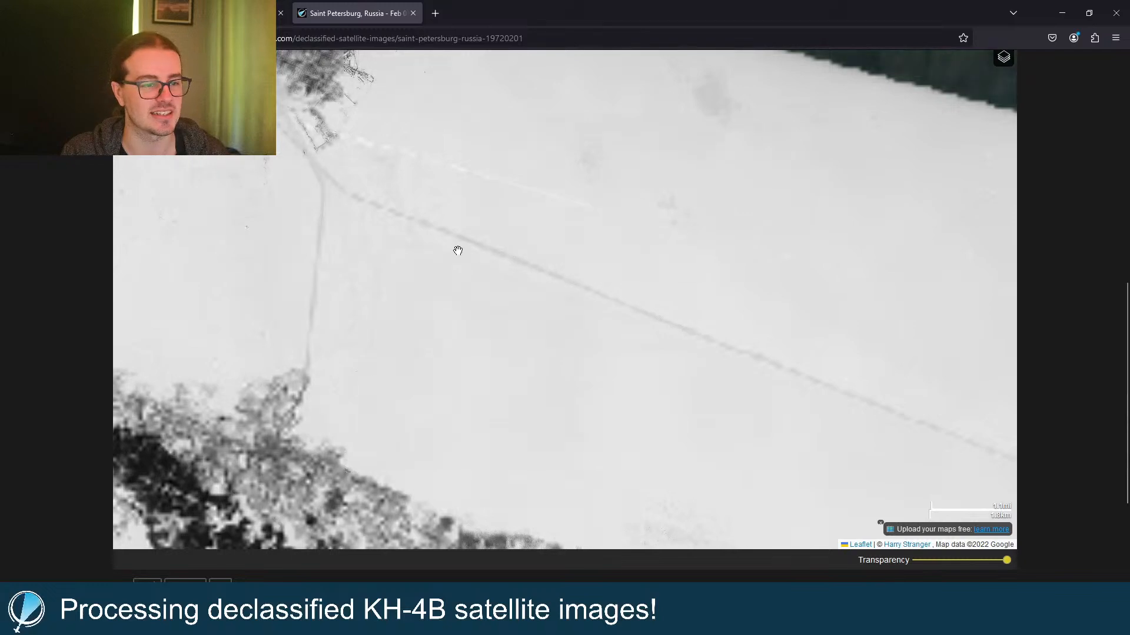
pyautogui.moveTo(442, 224); pyautogui.dragTo(532, 266)
pyautogui.moveTo(409, 208); pyautogui.dragTo(522, 274)
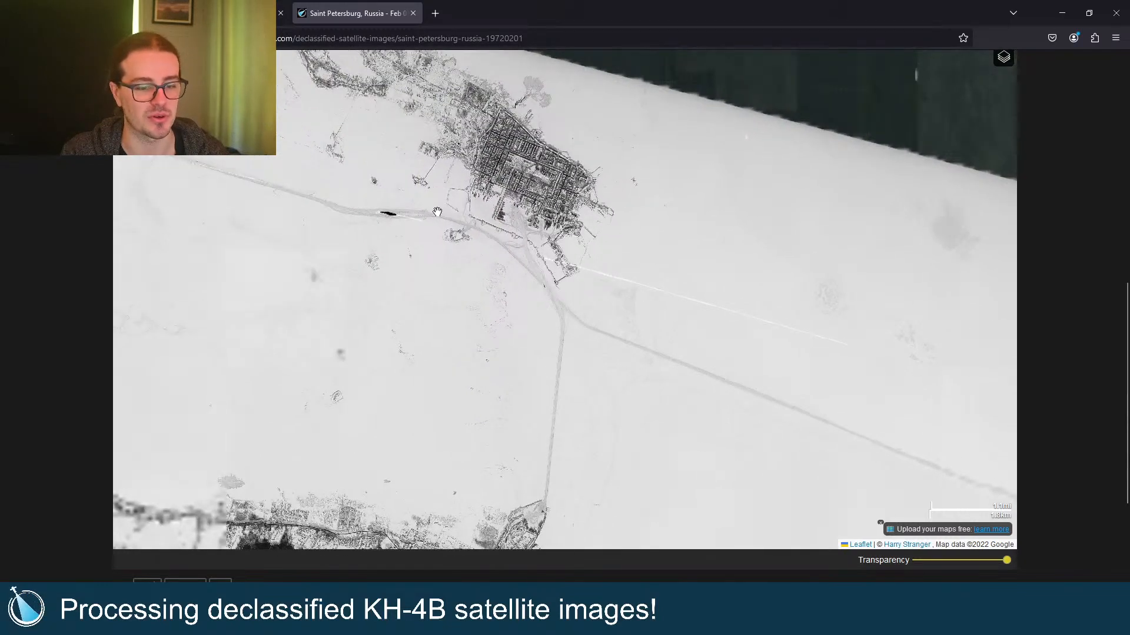
pyautogui.moveTo(437, 212); pyautogui.dragTo(533, 244)
pyautogui.moveTo(454, 233); pyautogui.dragTo(697, 281)
pyautogui.moveTo(521, 237); pyautogui.dragTo(747, 290)
pyautogui.moveTo(572, 228); pyautogui.dragTo(714, 276)
pyautogui.scroll(-4, 714, 276)
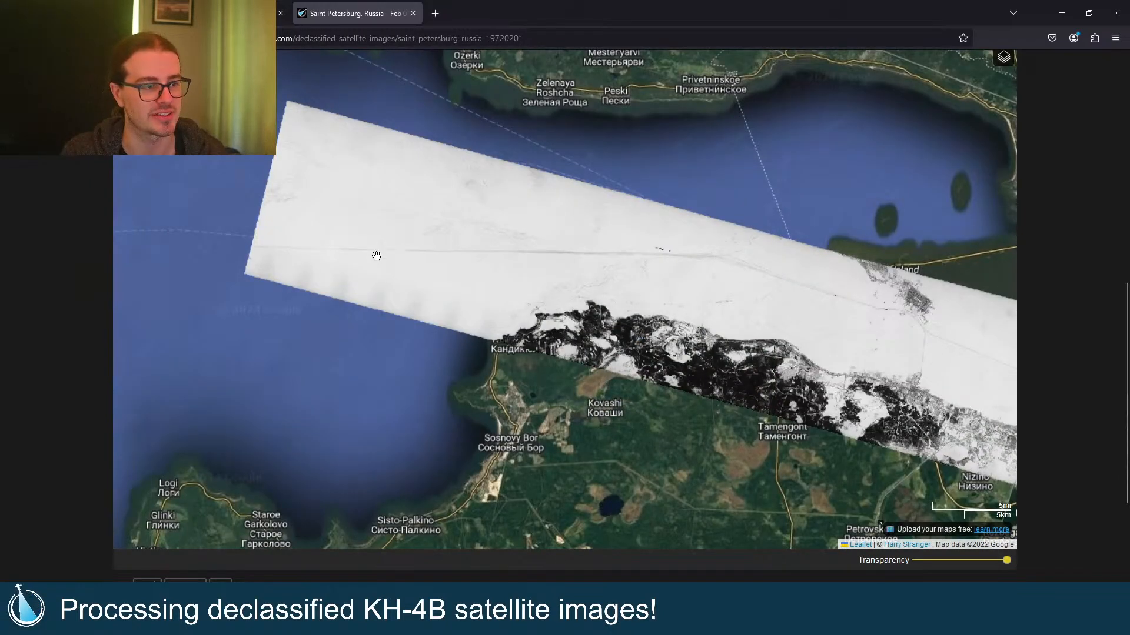
# Step: Follow the Saint Petersburg strip back east along the gulf's southern shore
pyautogui.moveTo(638, 309); pyautogui.dragTo(596, 310)
pyautogui.moveTo(713, 302); pyautogui.dragTo(520, 295)
pyautogui.moveTo(601, 334); pyautogui.dragTo(406, 256)
# Step: Return to the declassified gallery, look through its entries, and open the Main Gallery of recent high resolution satellite images
pyautogui.hotkey('alt', 'Left')
pyautogui.scroll(-10, 887, 322)
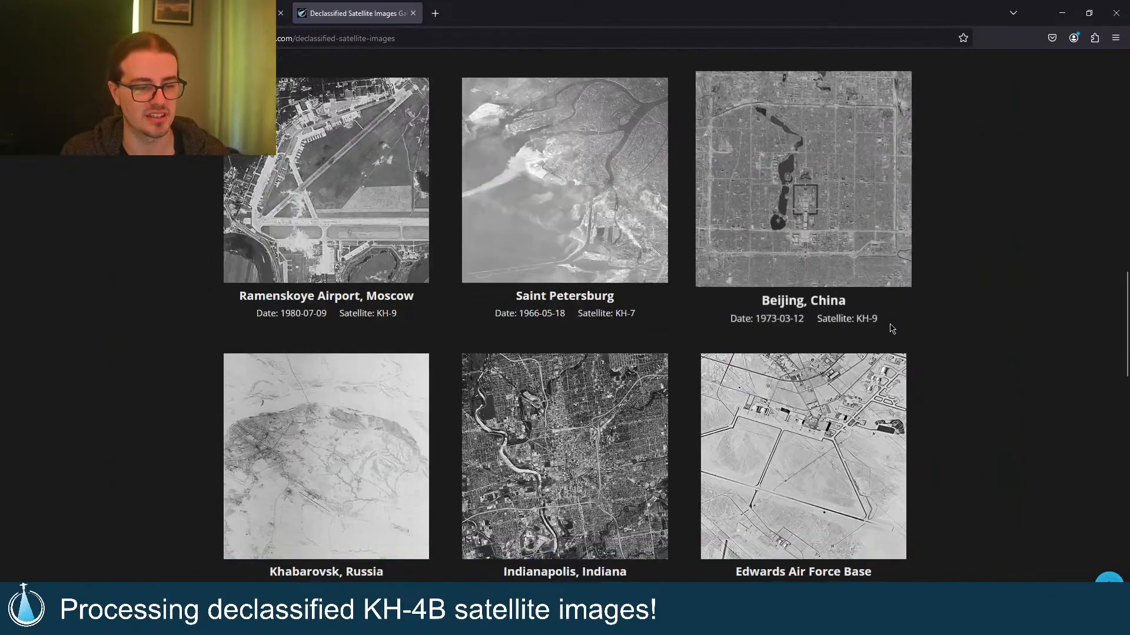
pyautogui.scroll(15, 892, 329)
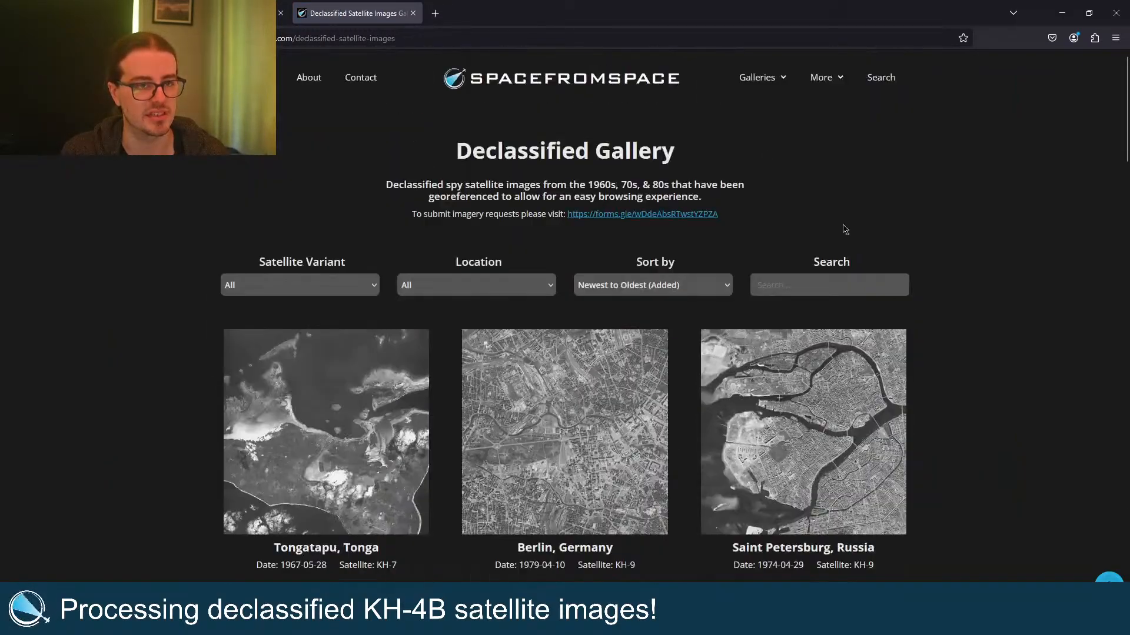
pyautogui.click(744, 103)
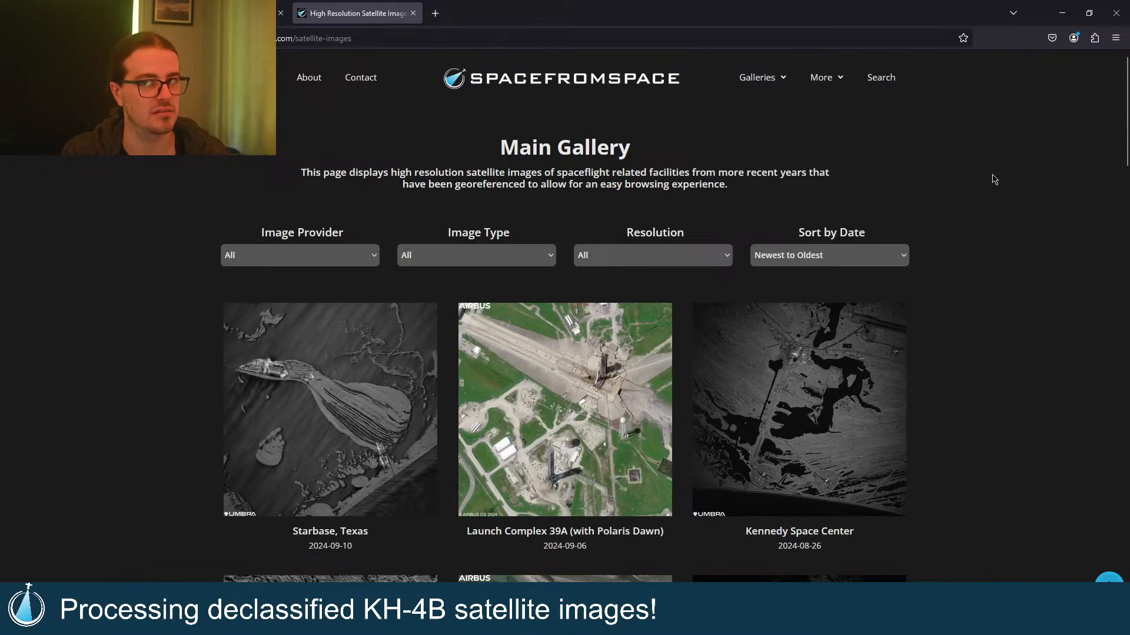
pyautogui.scroll(-4, 993, 180)
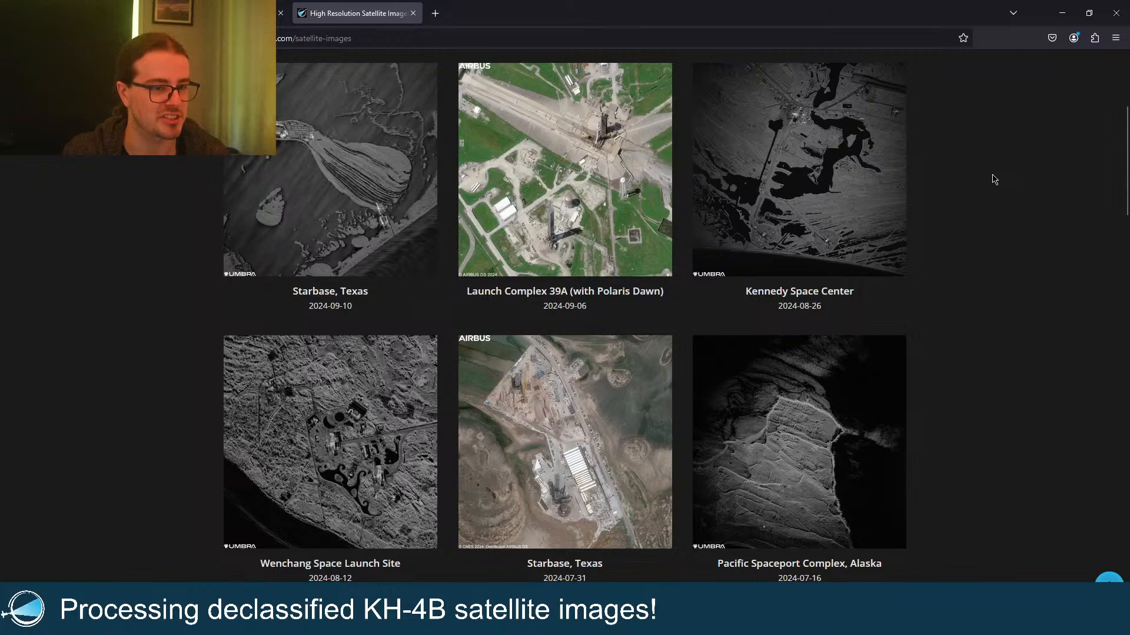
# Step: Open the Starbase, Texas image from September 10, 2024 and bring up its full overlay in the interactive viewer
pyautogui.click(366, 209)
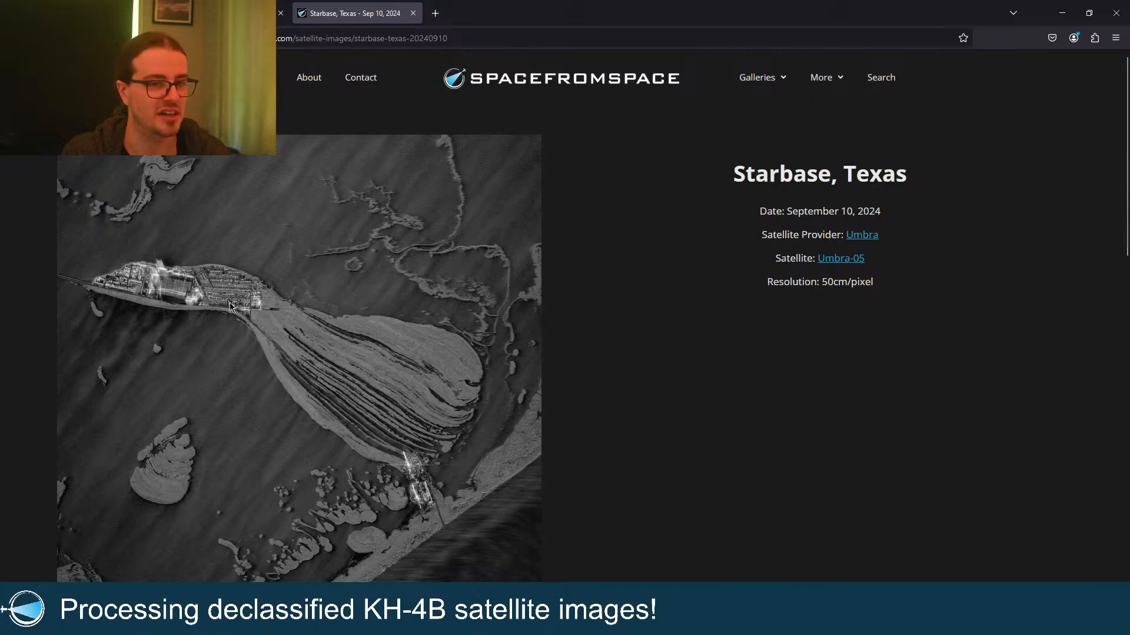
pyautogui.scroll(-10, 1084, 217)
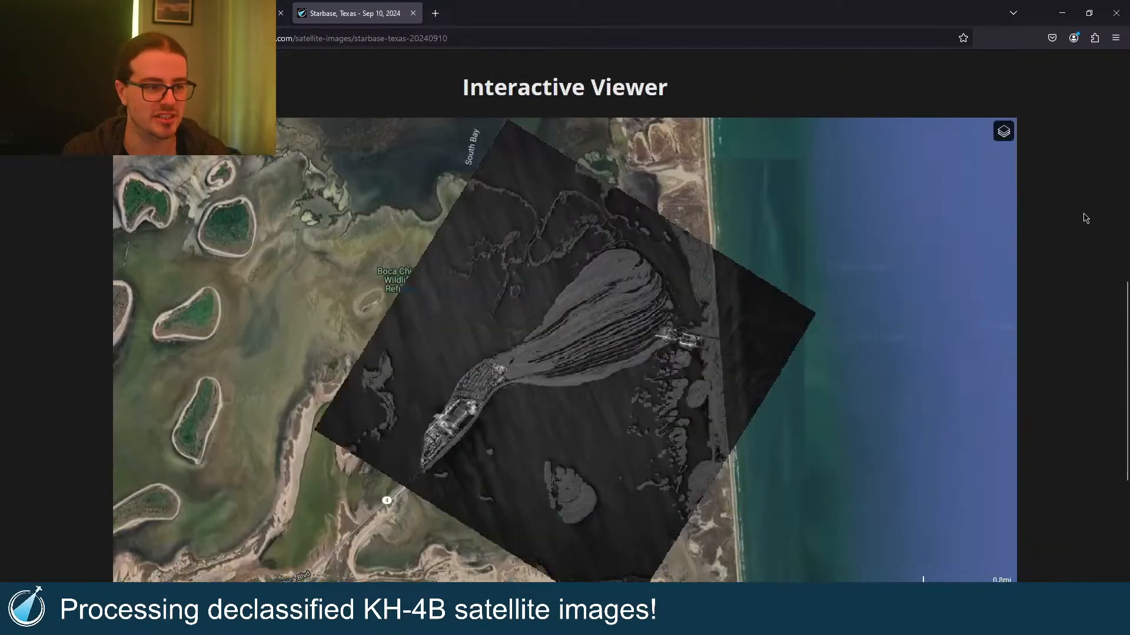
pyautogui.scroll(-2, 1084, 218)
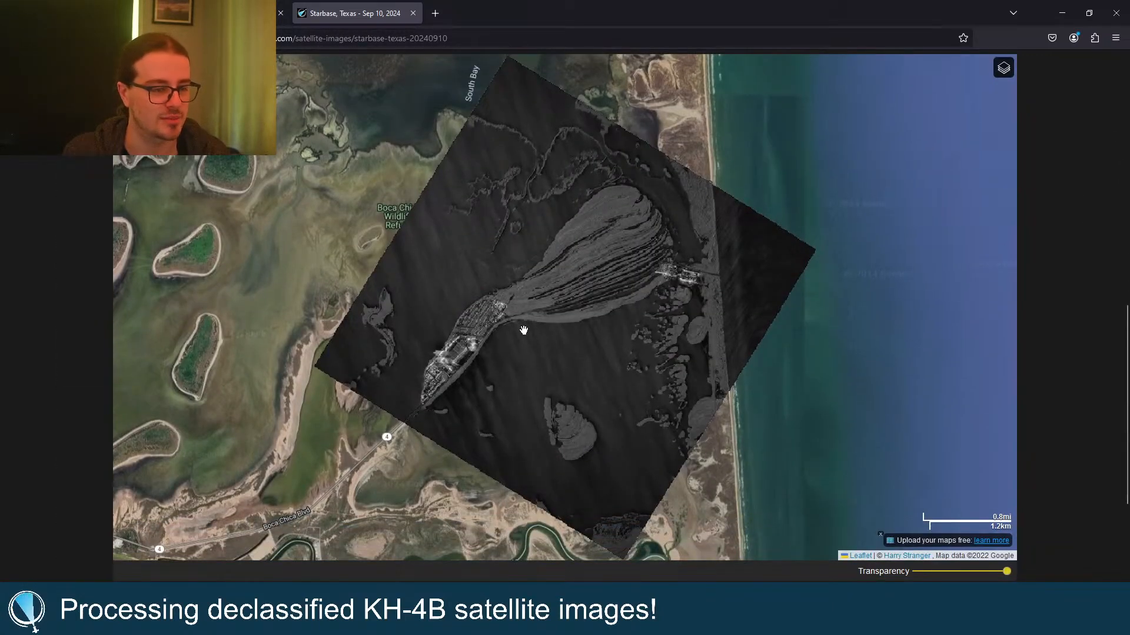
# Step: Examine the Starbase radar overlay from the production site to the launch site near the coast and back
pyautogui.scroll(3, 463, 358)
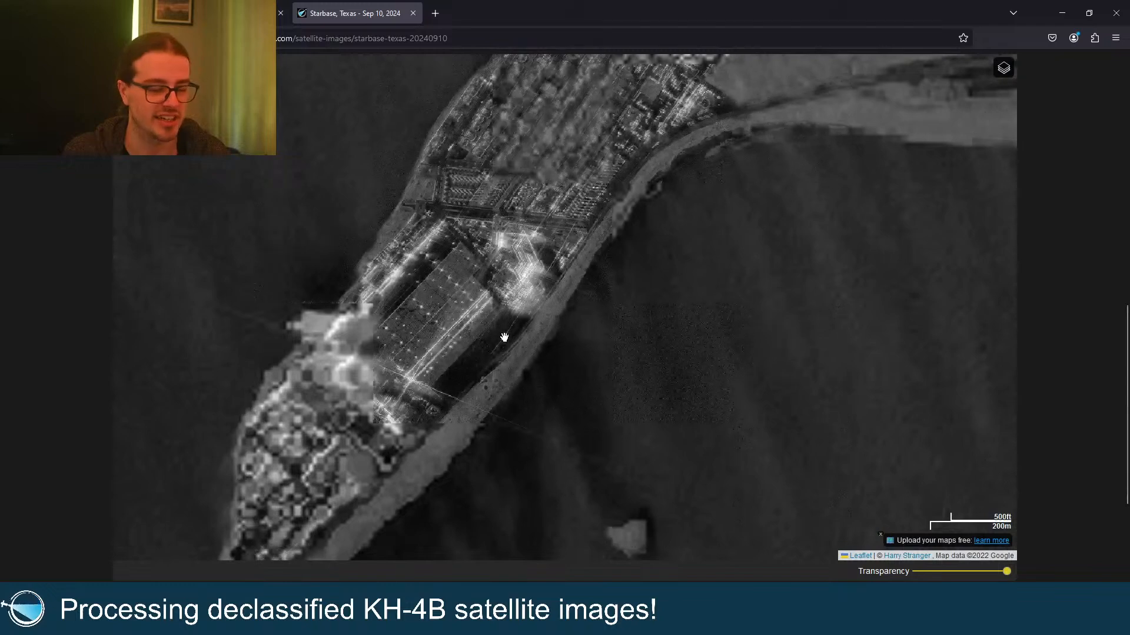
pyautogui.scroll(-1, 505, 332)
pyautogui.moveTo(575, 288); pyautogui.dragTo(449, 346)
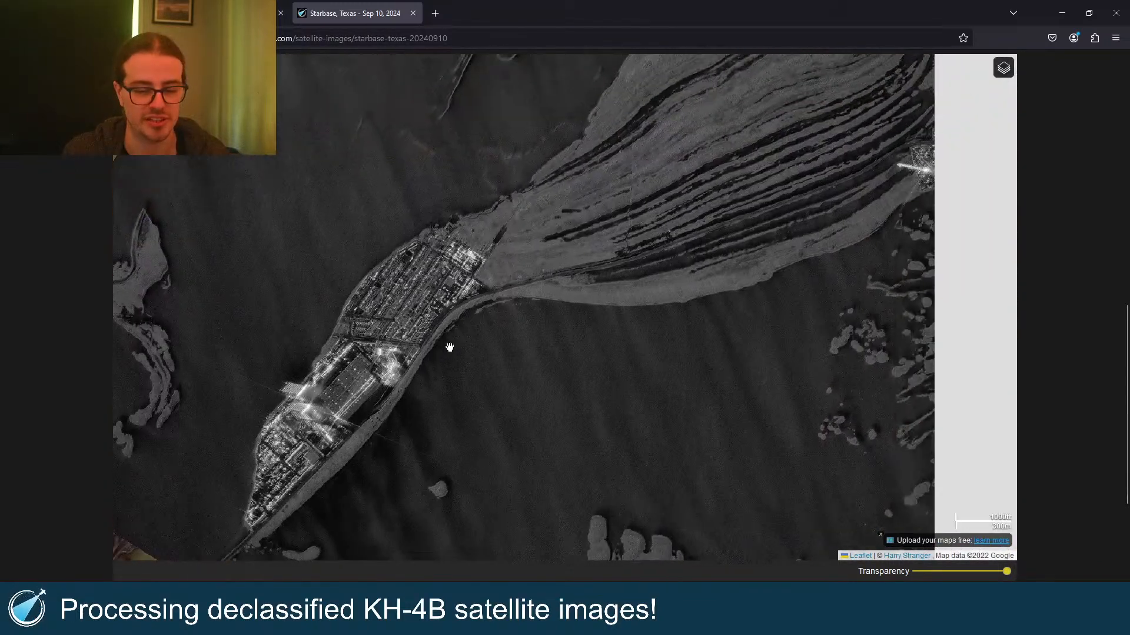
pyautogui.moveTo(613, 273); pyautogui.dragTo(442, 357)
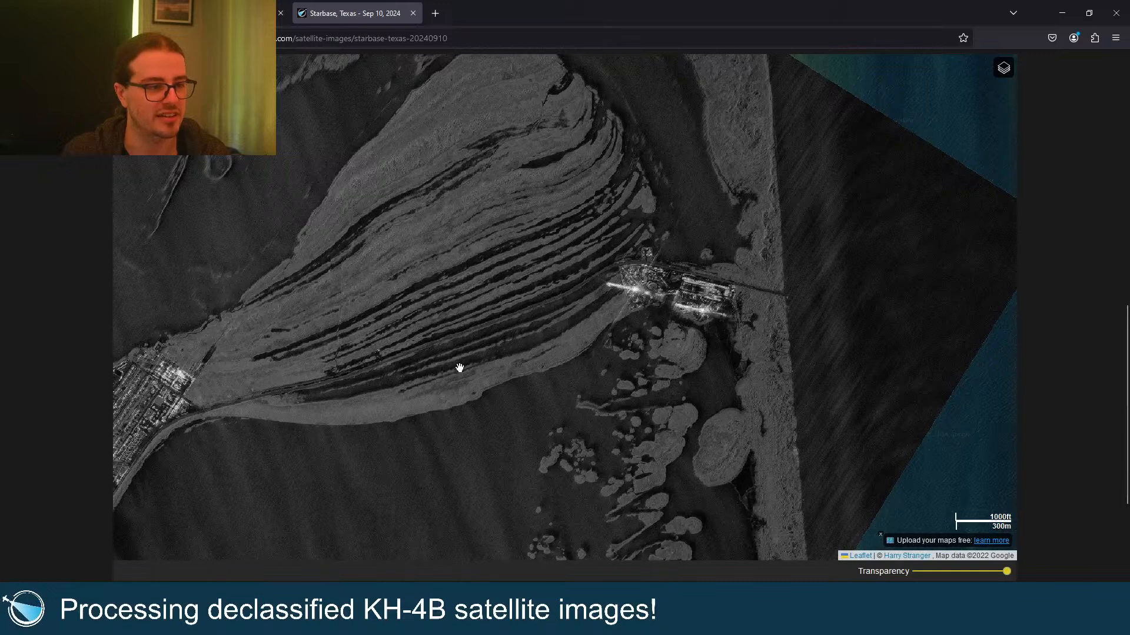
pyautogui.moveTo(367, 298); pyautogui.dragTo(570, 182)
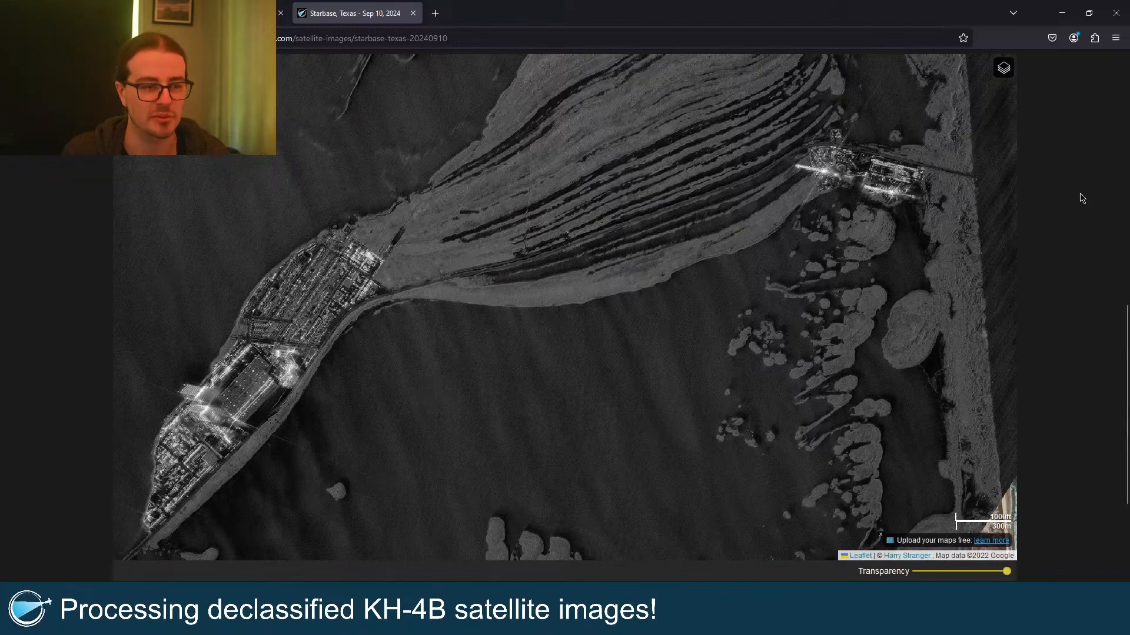
# Step: Return to the start of the Main Gallery and switch back to the panorama stitching program
pyautogui.hotkey('alt', 'Left')
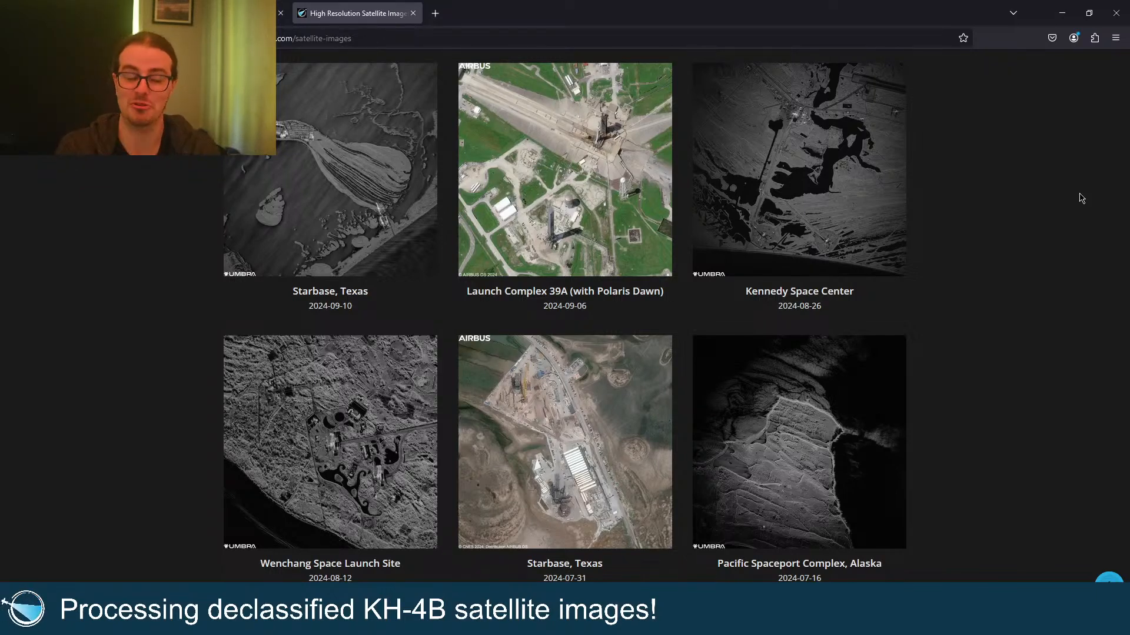
pyautogui.scroll(4, 1080, 197)
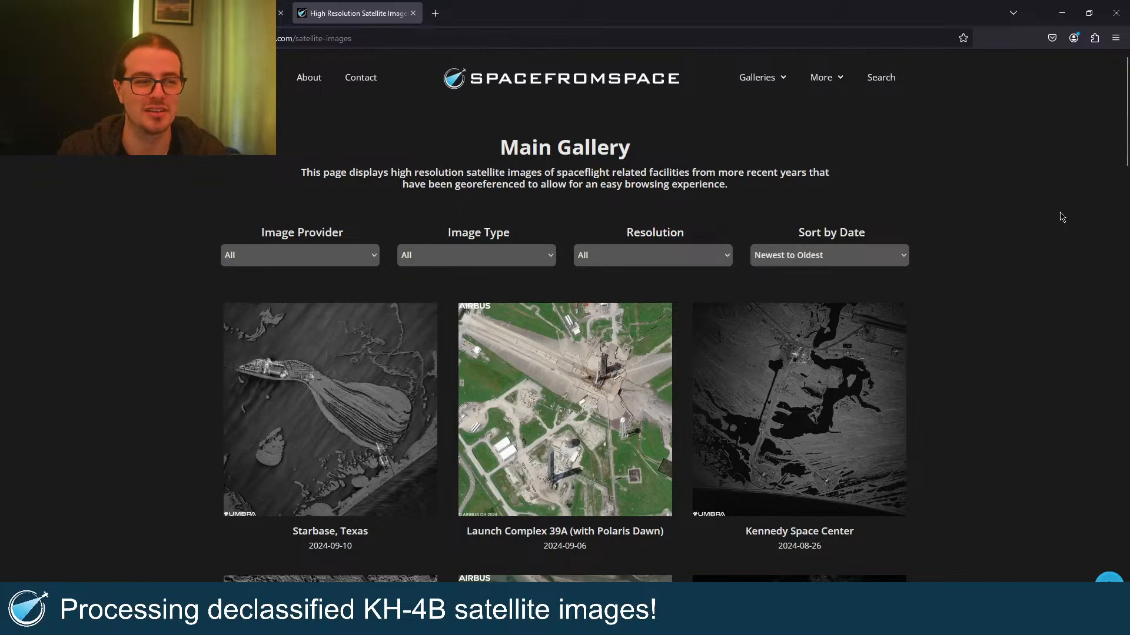
pyautogui.click(1062, 12)
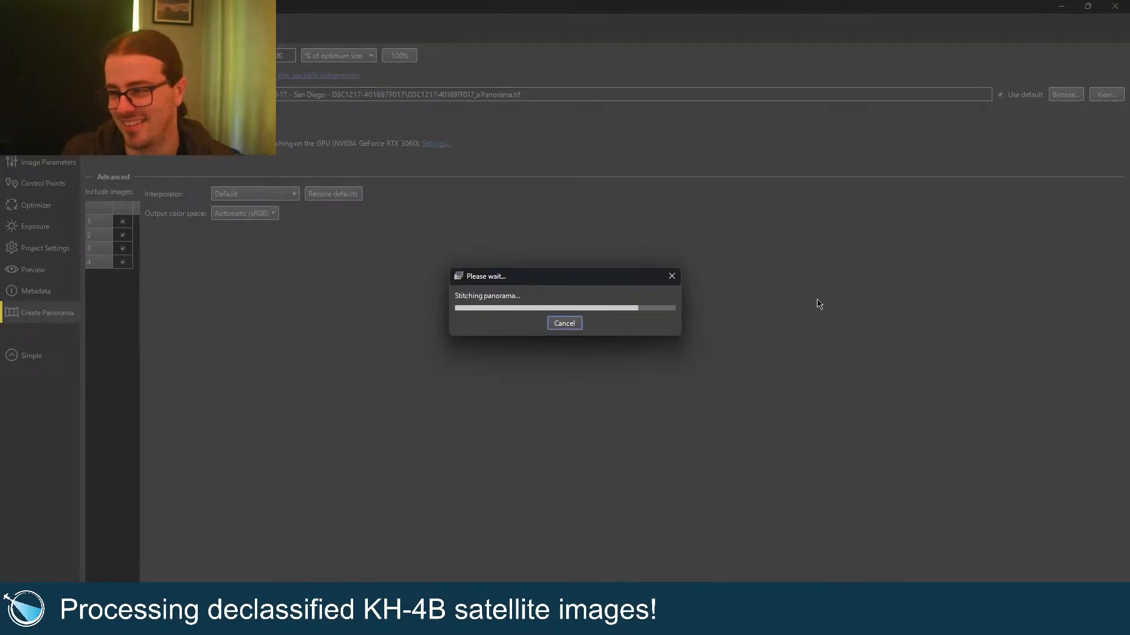
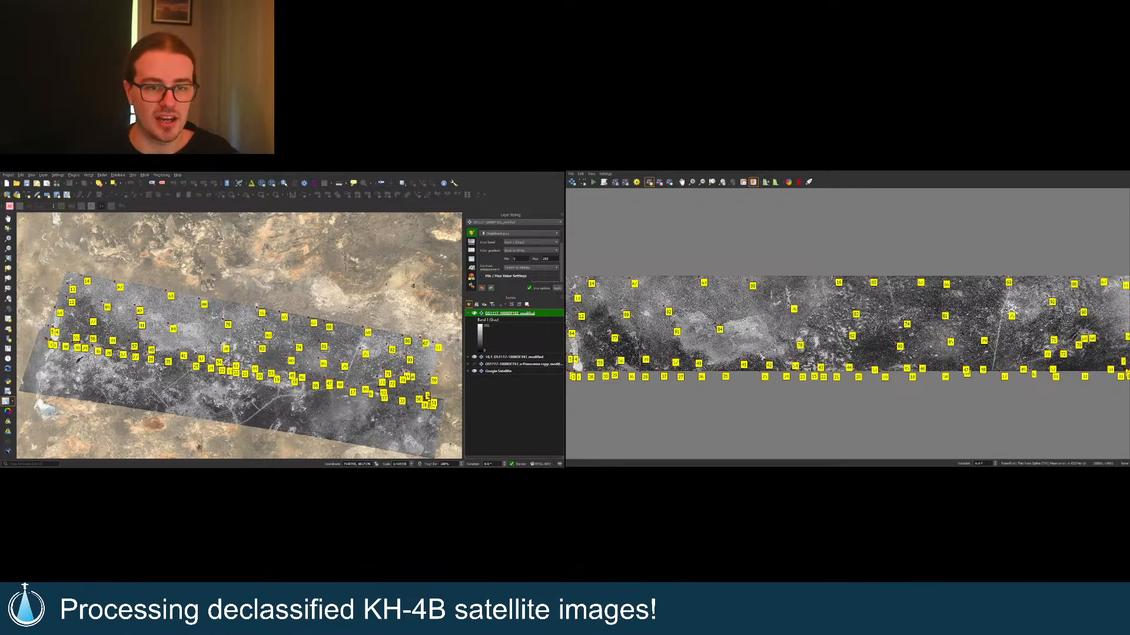
# Step: Collapse the layer legends in QGIS and close the Georeferencer
pyautogui.click(519, 305)
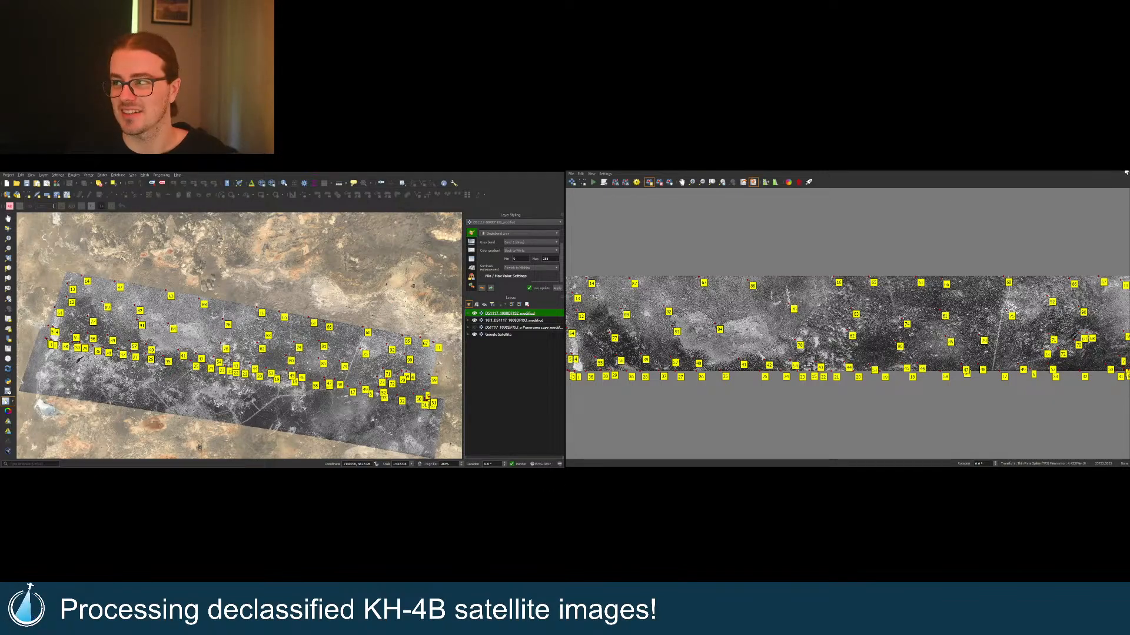
pyautogui.hotkey('ctrl', 'q')
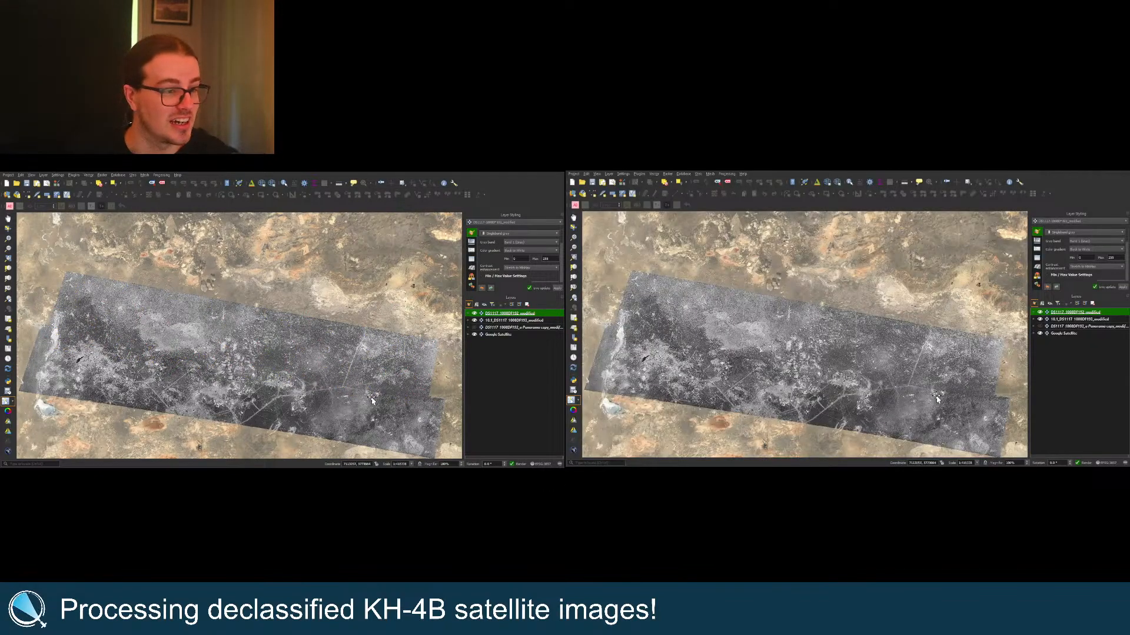
# Step: Place the 10.1_DS1117-1008DF193_modified layer above DS1117-1008DF192_modified and check how the tracks line up across the seam
pyautogui.scroll(10, 308, 371)
pyautogui.scroll(5, 308, 372)
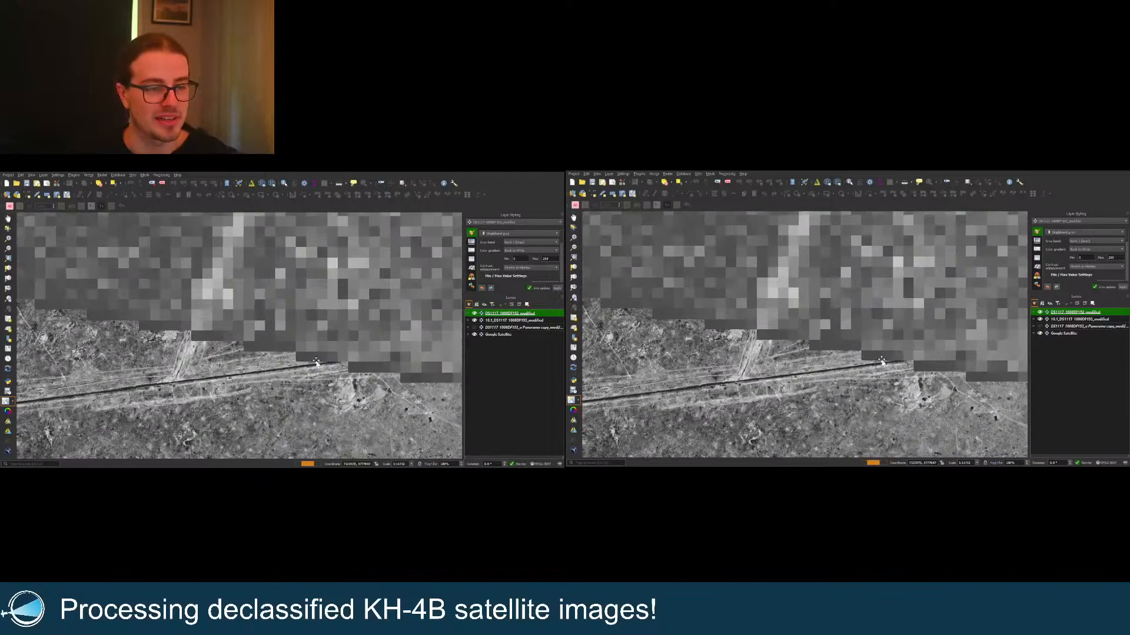
pyautogui.moveTo(496, 320); pyautogui.dragTo(496, 311)
pyautogui.scroll(-4, 259, 368)
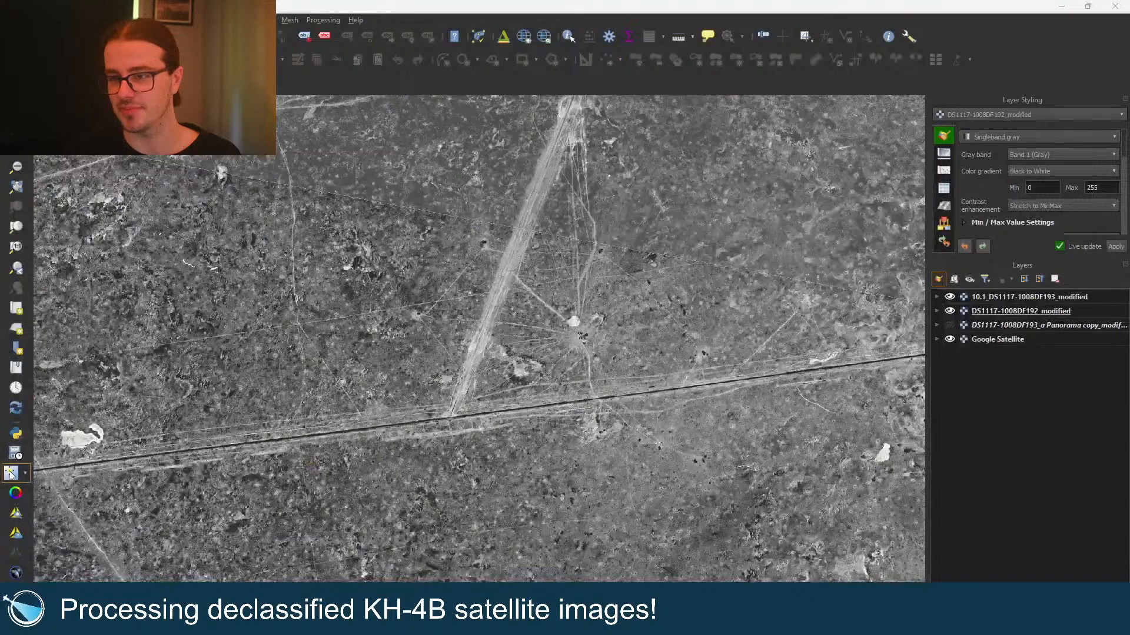
pyautogui.scroll(4, 505, 191)
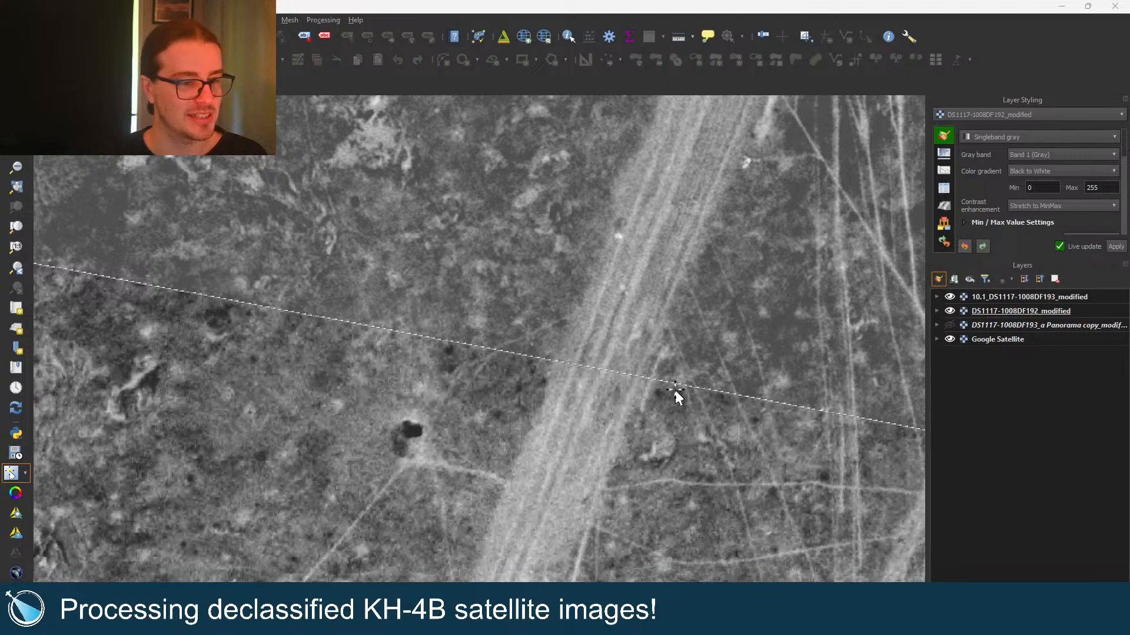
# Step: View the full extent of the DF193 layer and inspect another stretch of its seam with the DF192 strip
pyautogui.rightClick(1000, 300)
pyautogui.click(1000, 310)
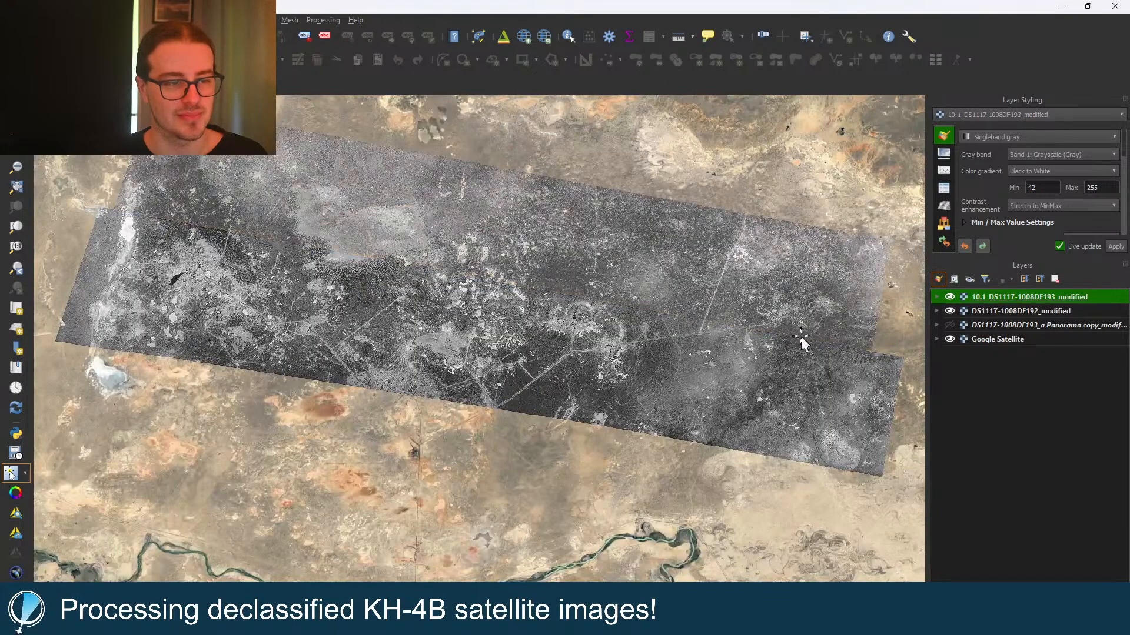
pyautogui.scroll(10, 496, 302)
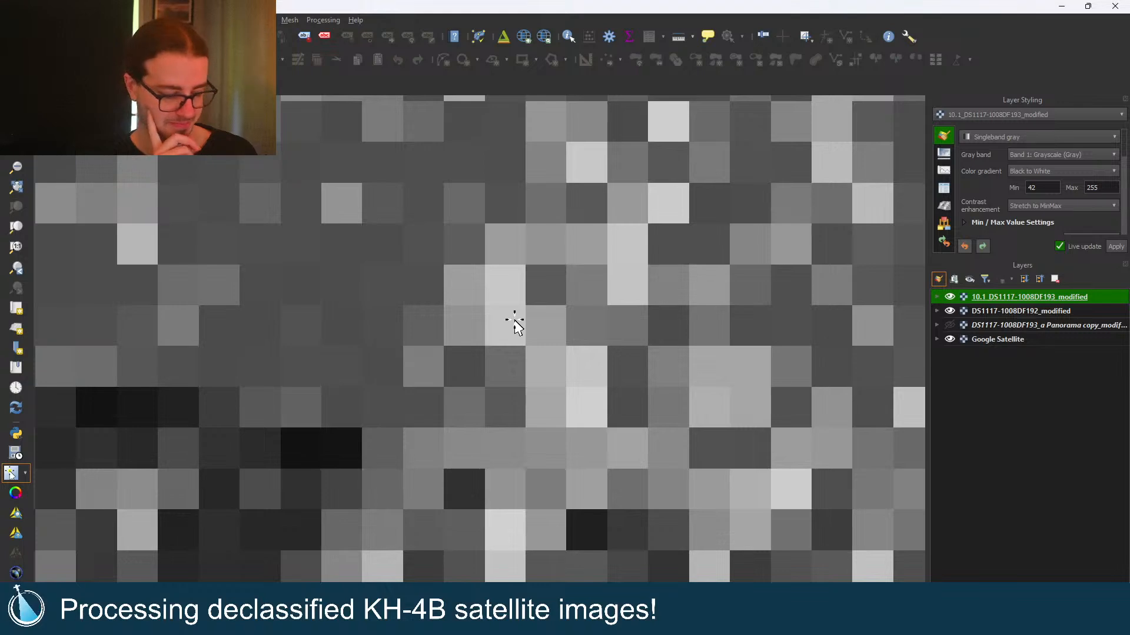
pyautogui.scroll(-6, 514, 321)
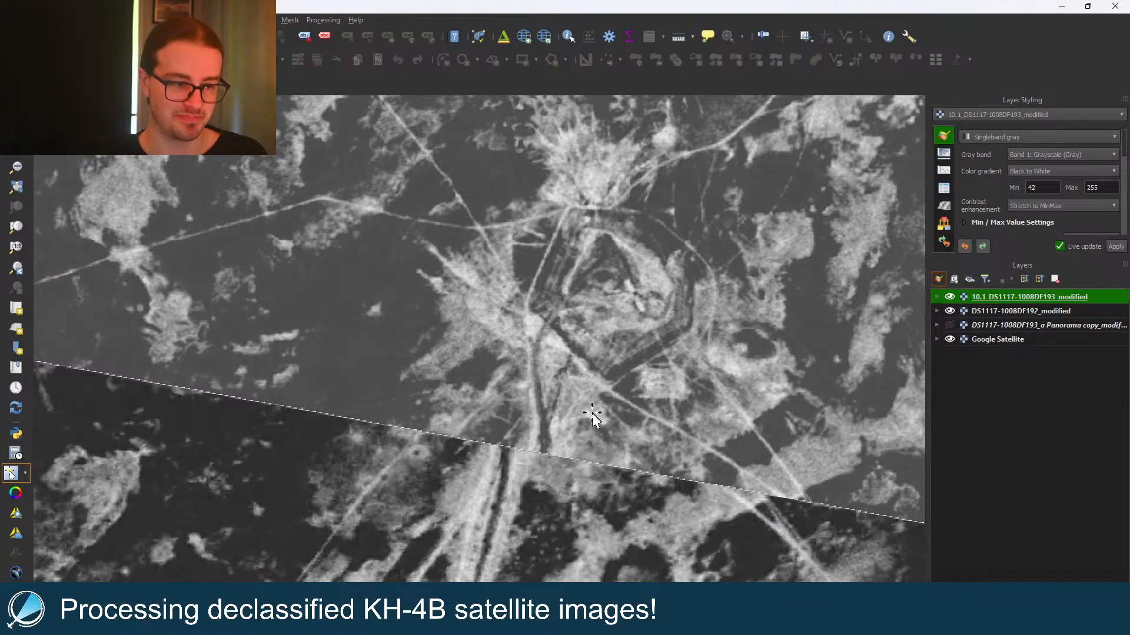
pyautogui.scroll(-4, 593, 413)
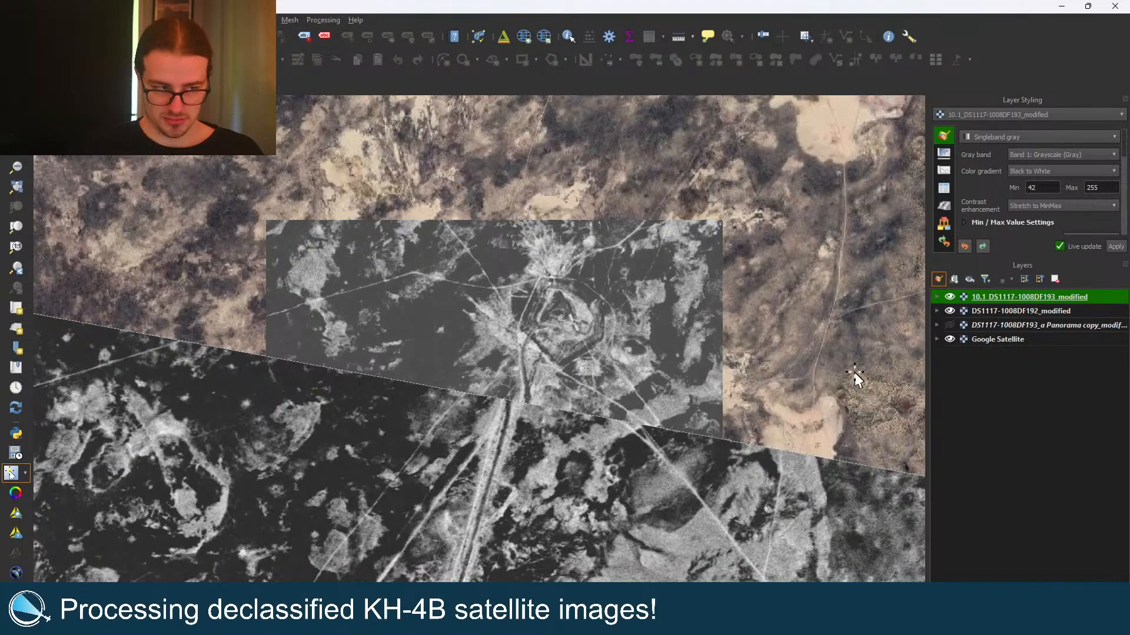
# Step: Toggle the DS1117-1008DF192_modified layer off and on repeatedly to compare its features with the satellite basemap
pyautogui.click(949, 311)
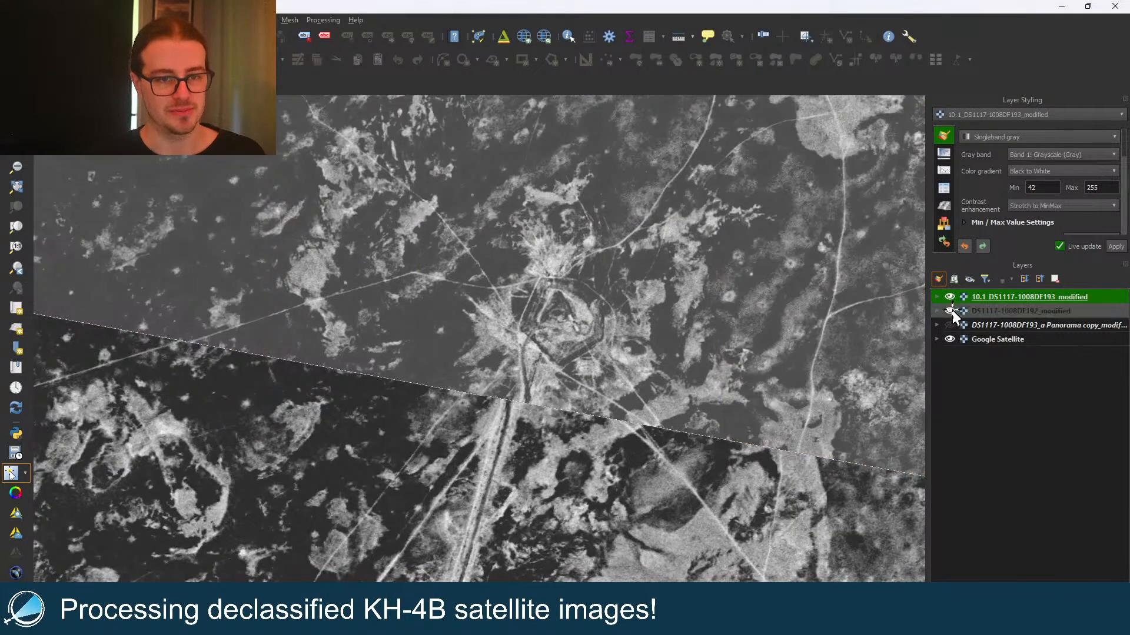
pyautogui.click(952, 310)
pyautogui.click(951, 311)
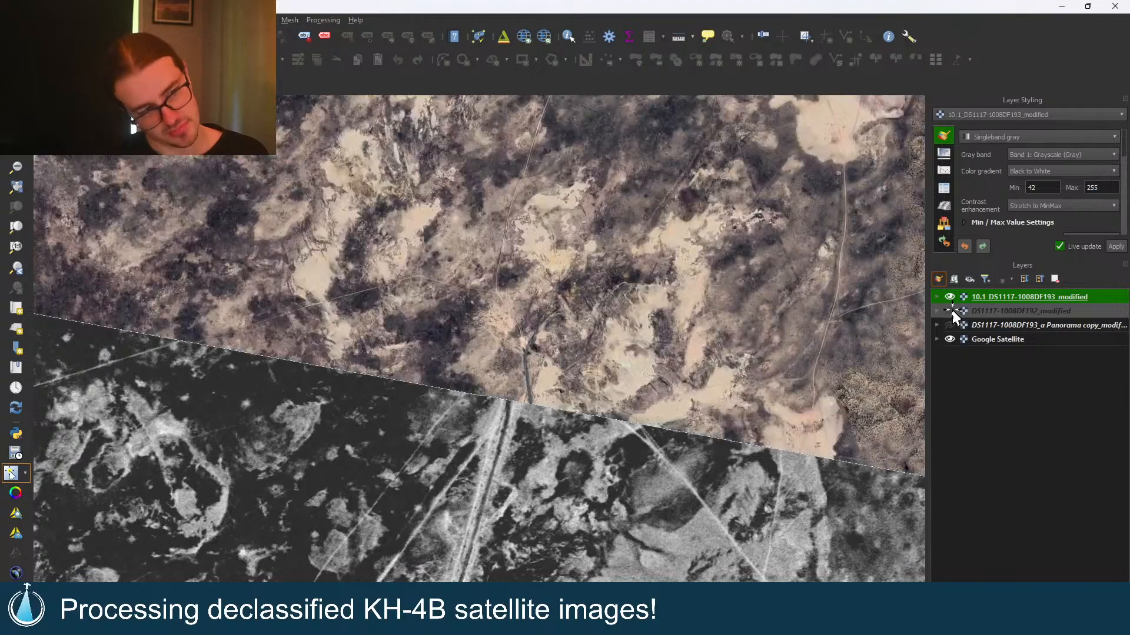
pyautogui.click(952, 311)
pyautogui.click(951, 311)
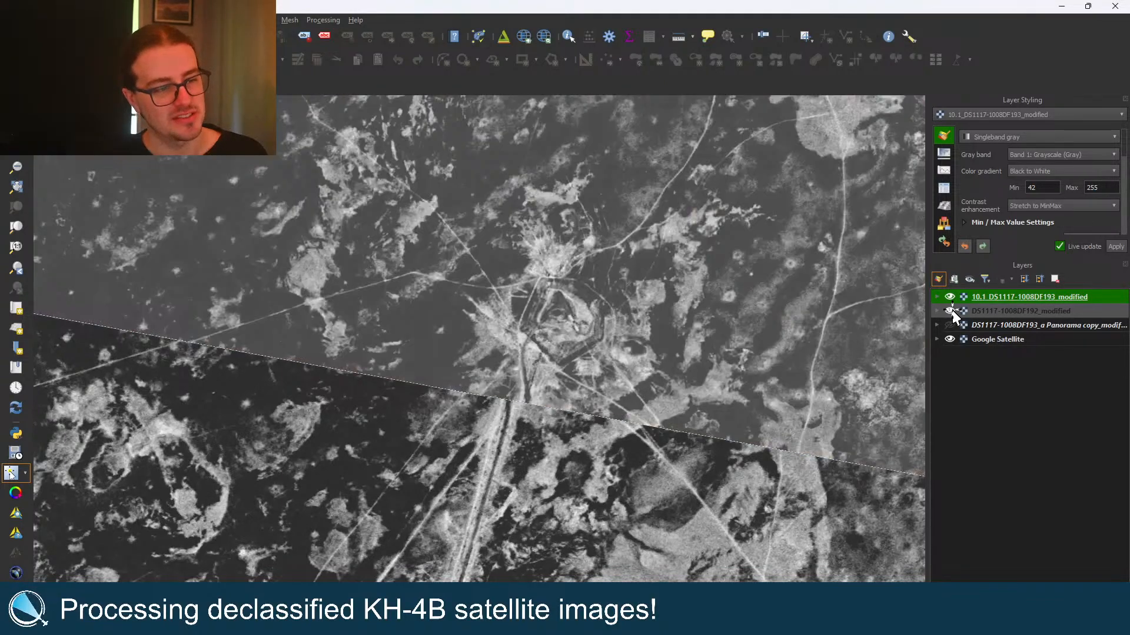
pyautogui.click(952, 310)
pyautogui.click(952, 310)
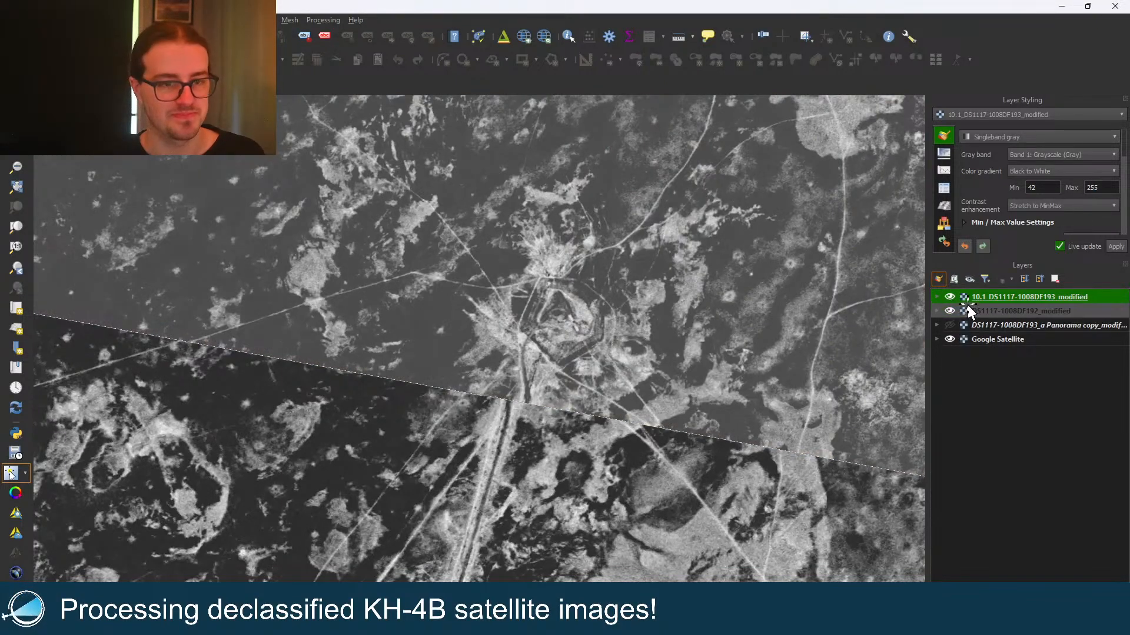
# Step: Zoom to the full DF193 layer and examine the seam around the bright pans near the strip's middle
pyautogui.rightClick(969, 306)
pyautogui.click(968, 321)
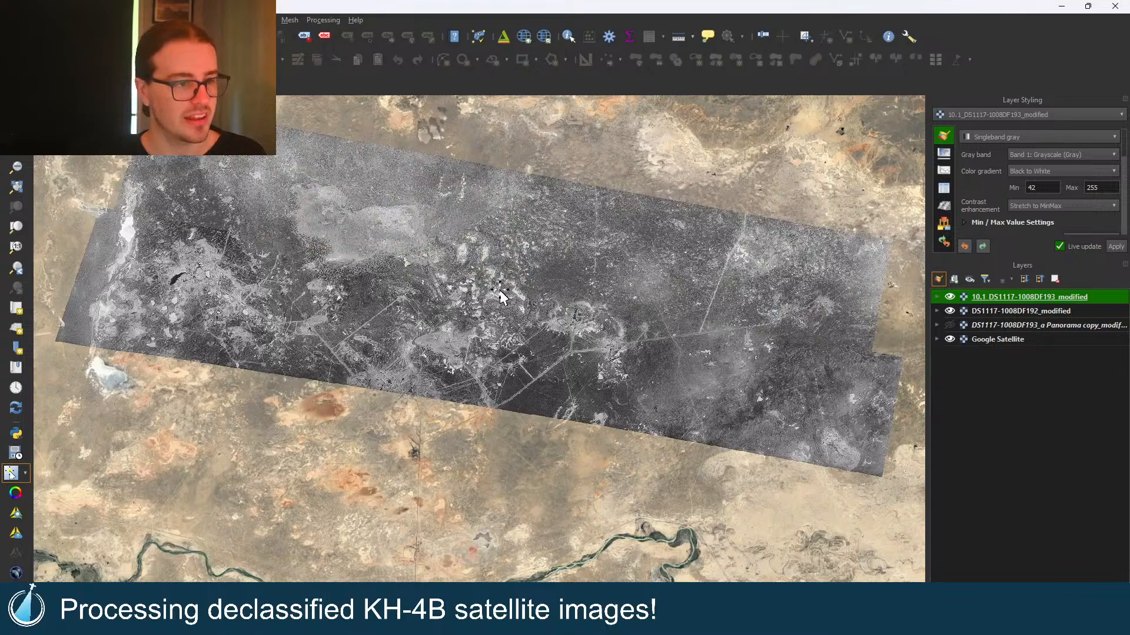
pyautogui.scroll(5, 560, 281)
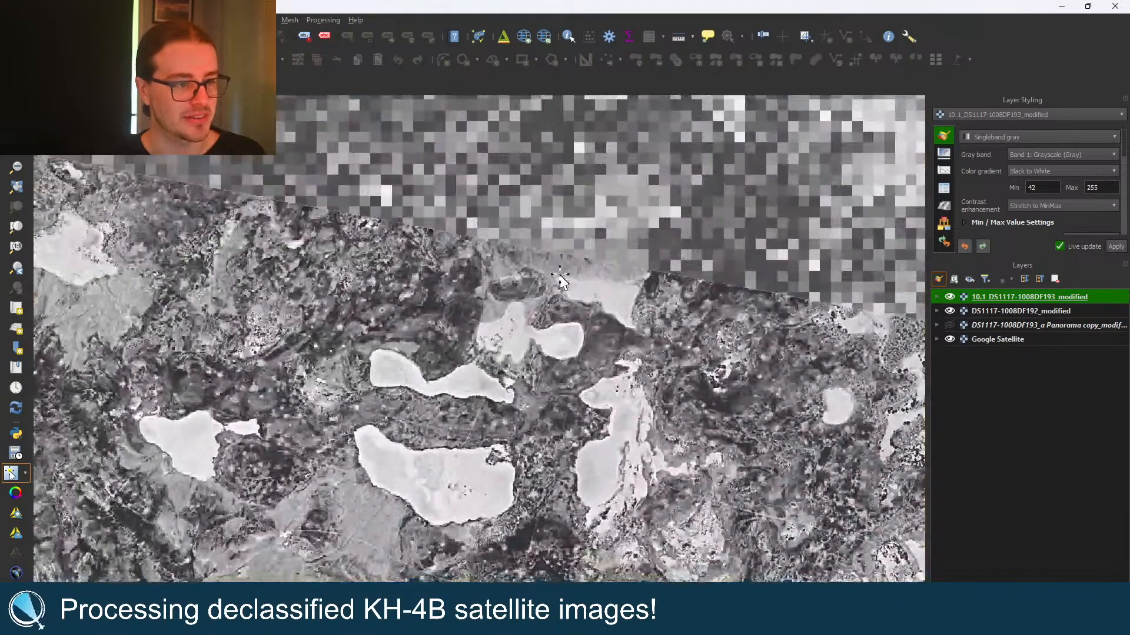
pyautogui.scroll(5, 598, 232)
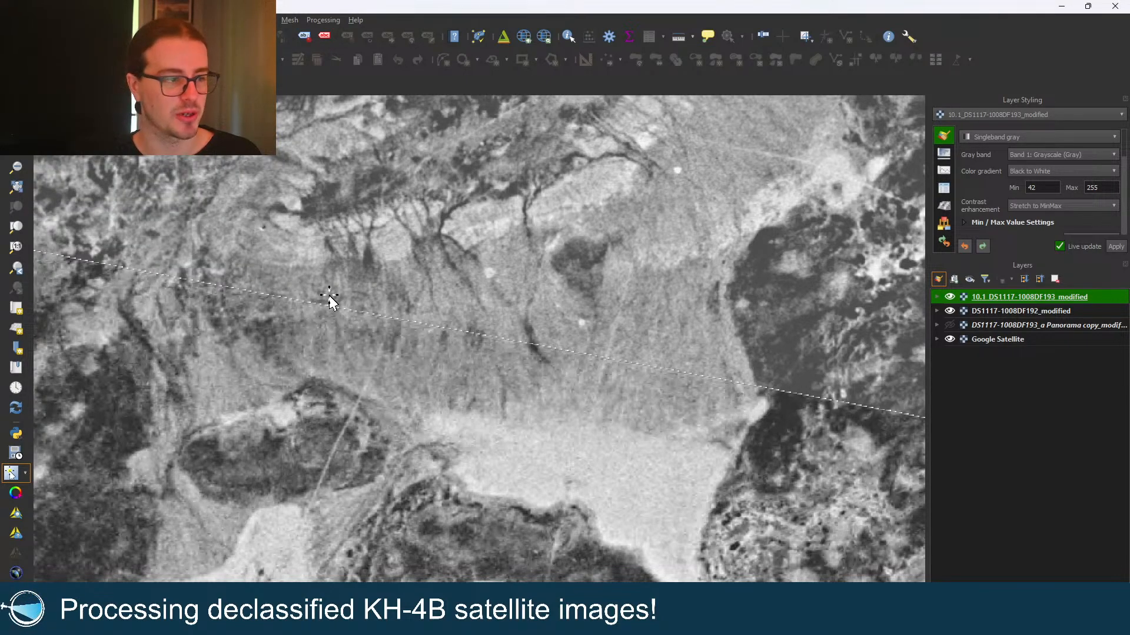
# Step: Restore the full extent of the 10.1_DS1117-1008DF193_modified layer and look over the terrain south of the strips
pyautogui.rightClick(1013, 300)
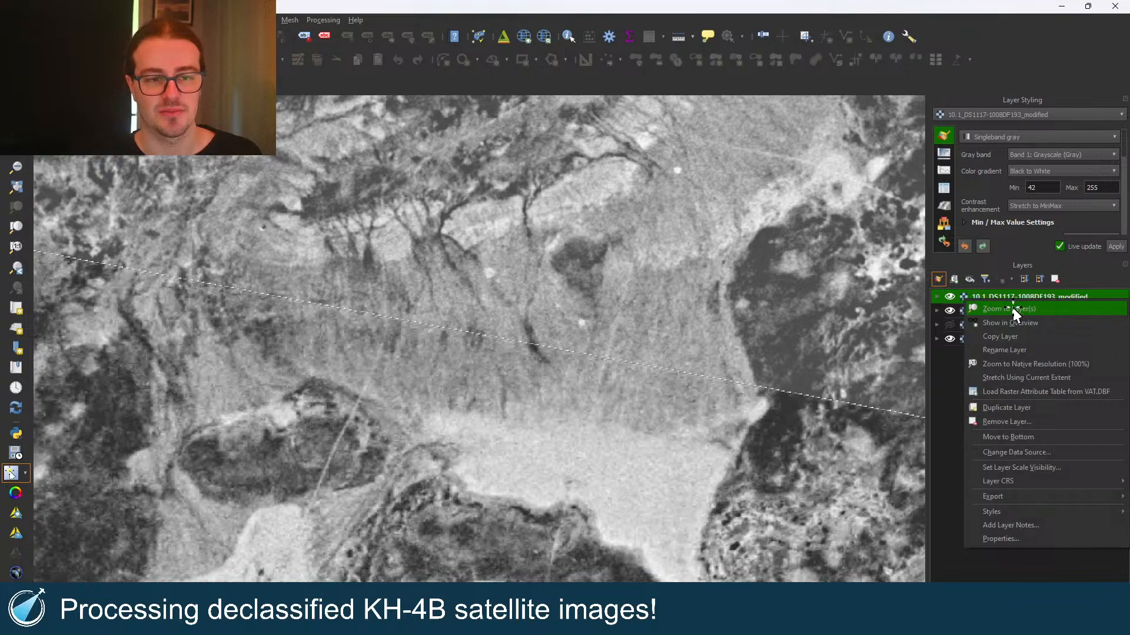
pyautogui.click(1012, 308)
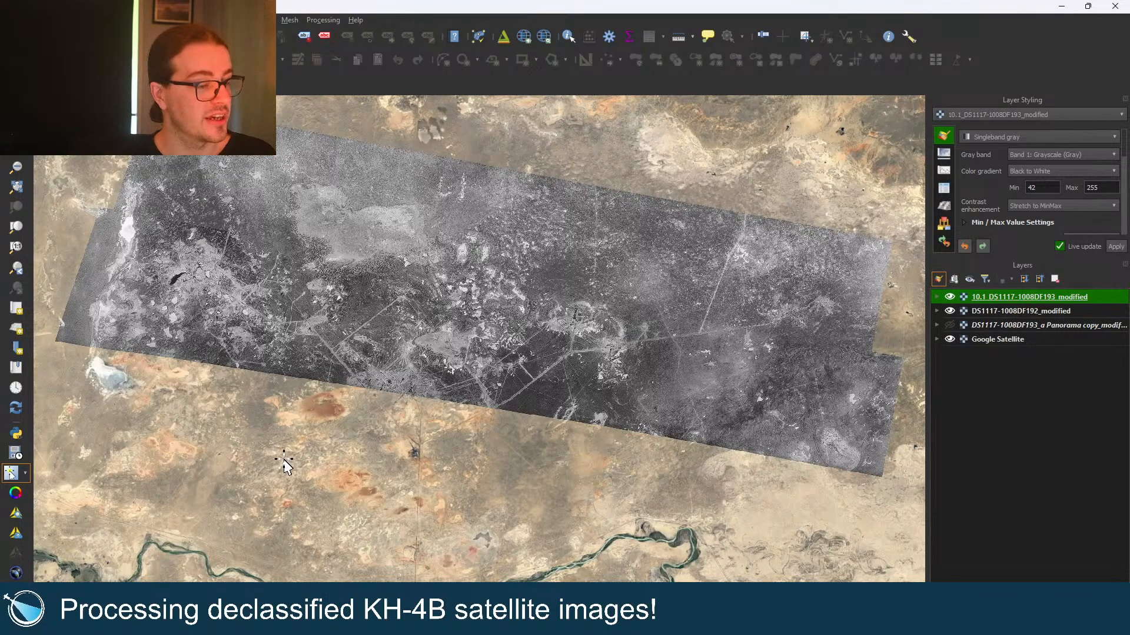
pyautogui.moveTo(284, 461); pyautogui.dragTo(302, 365)
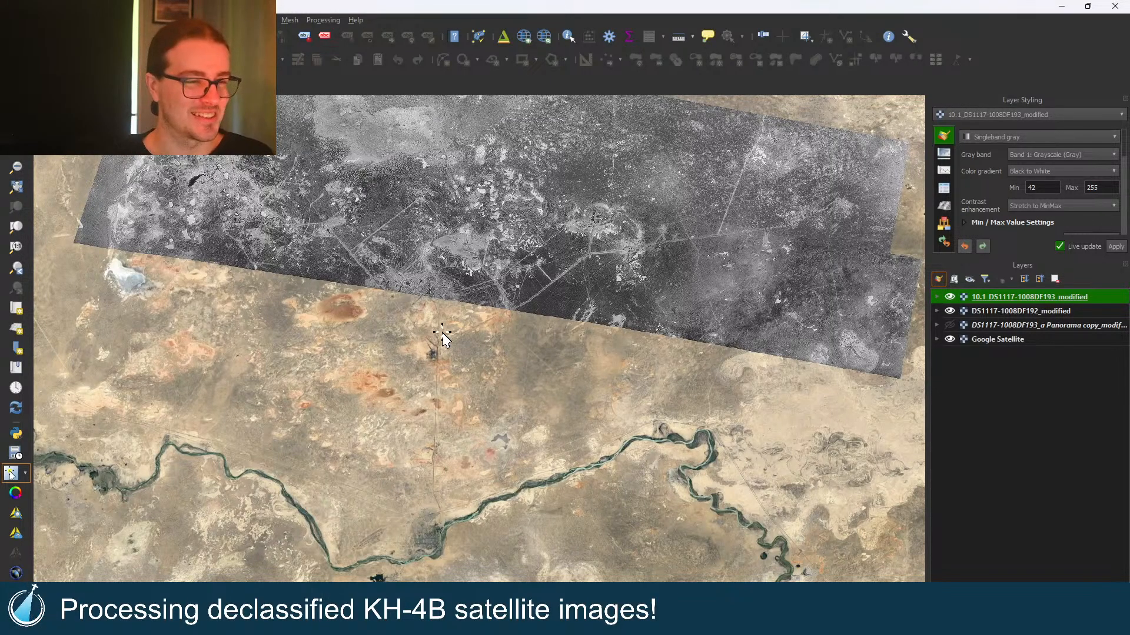
pyautogui.moveTo(209, 175); pyautogui.dragTo(188, 312)
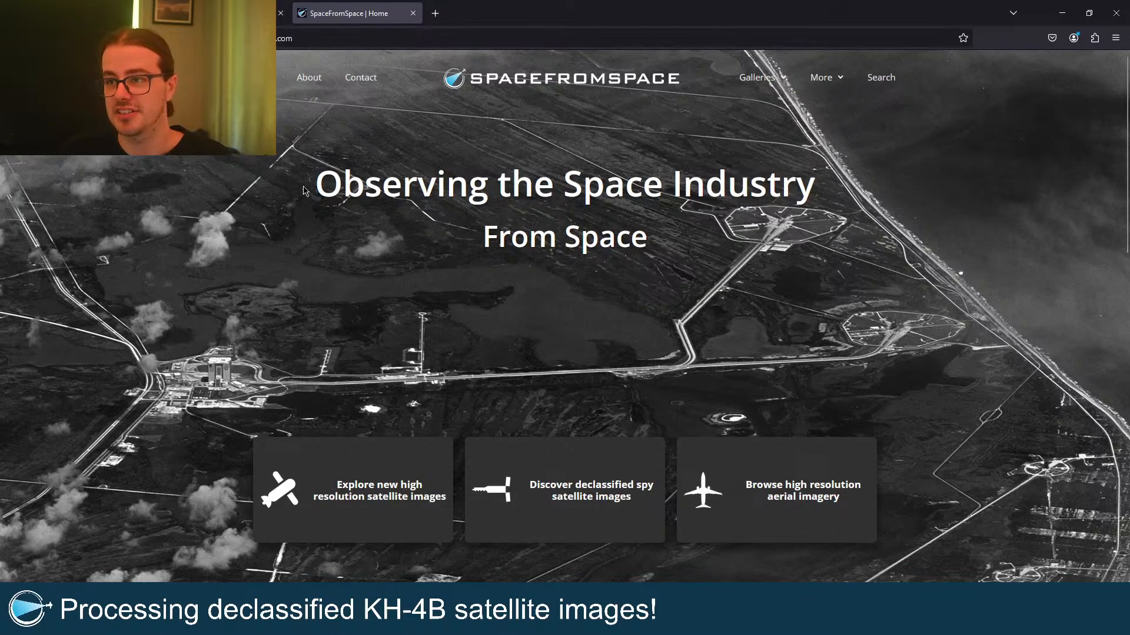
# Step: Open the high resolution satellite images gallery from the SpaceFromSpace home page and browse its recent spaceflight facility images
pyautogui.click(638, 37)
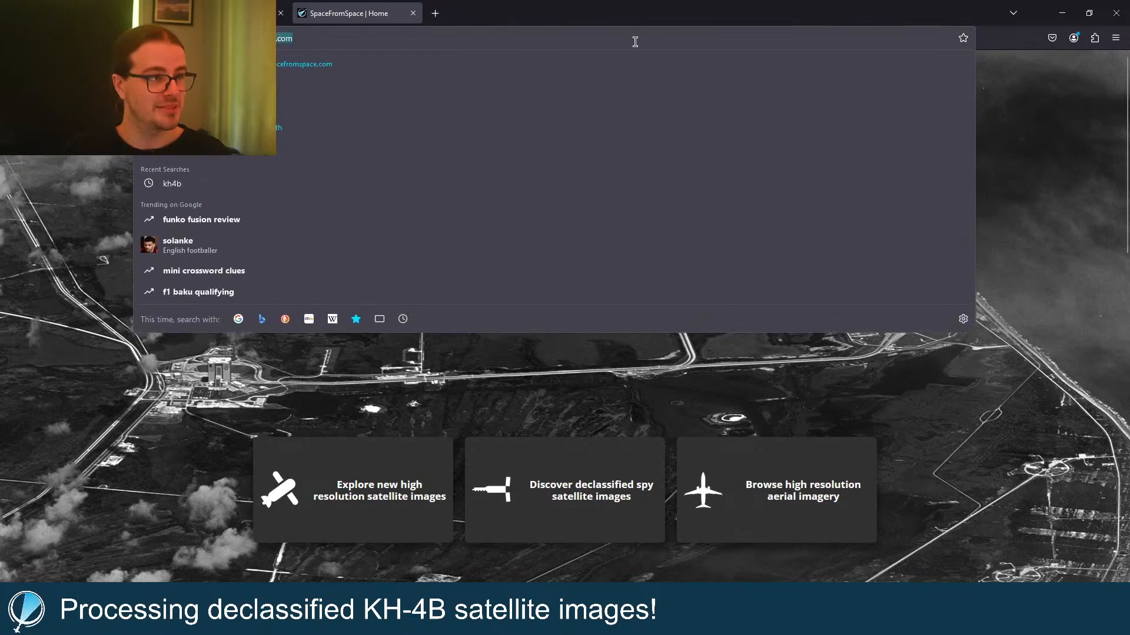
pyautogui.click(1062, 375)
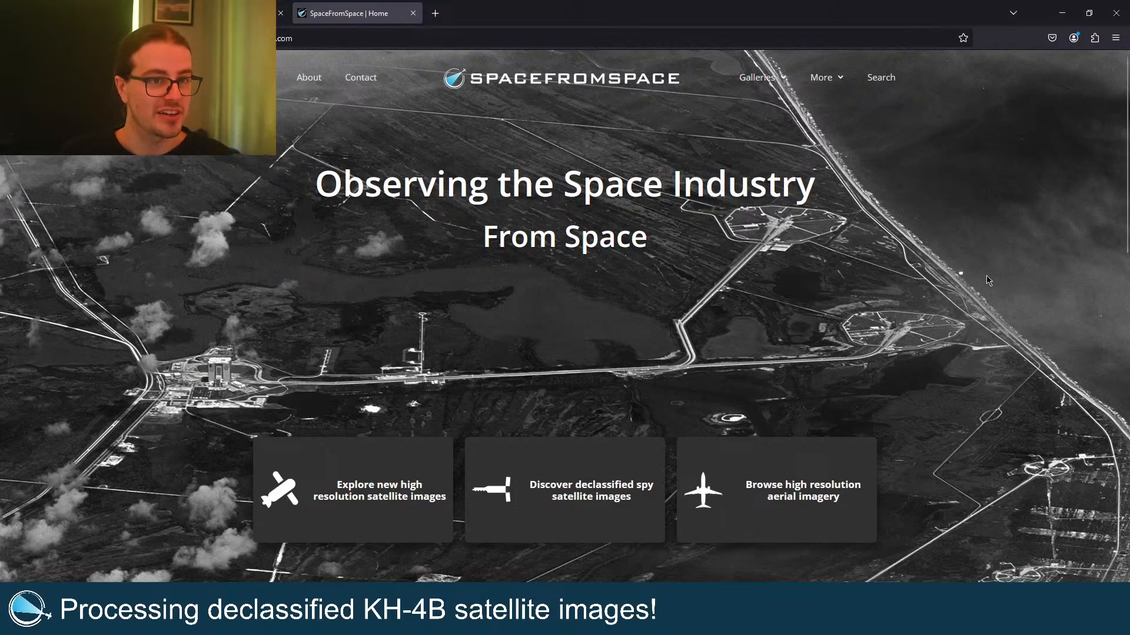
pyautogui.scroll(-1, 988, 281)
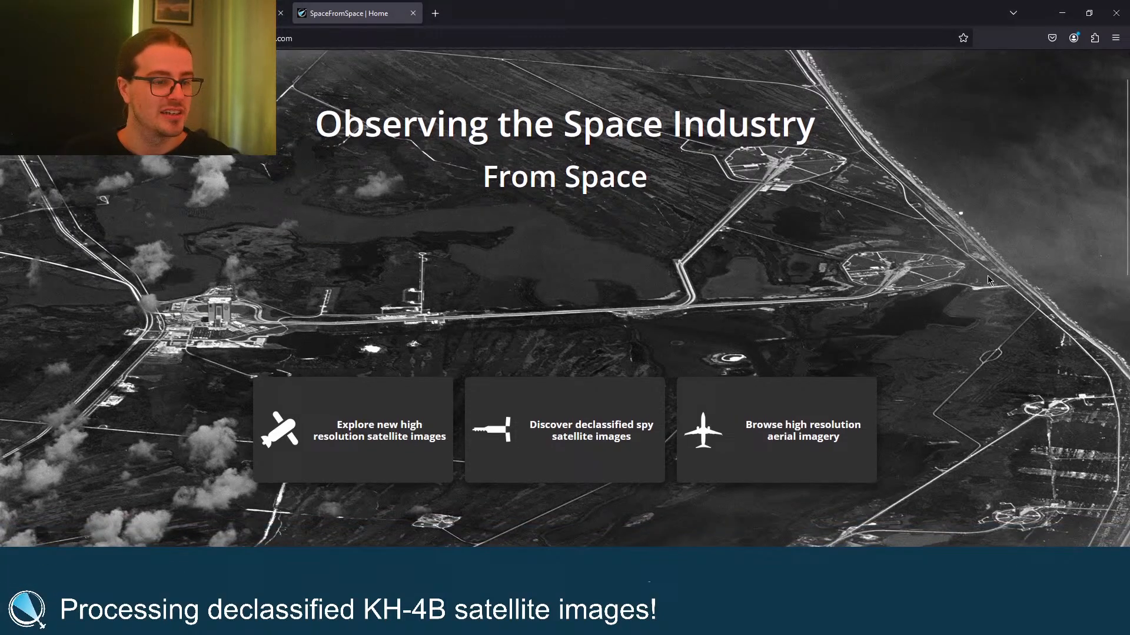
pyautogui.click(385, 431)
pyautogui.scroll(-6, 565, 365)
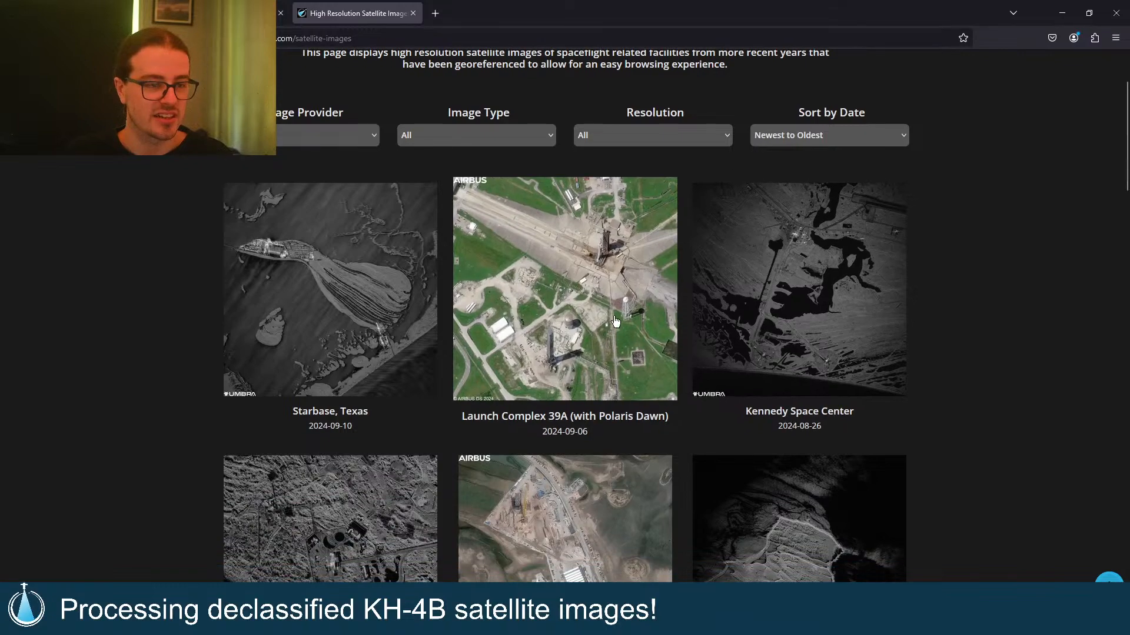
pyautogui.scroll(-7, 594, 324)
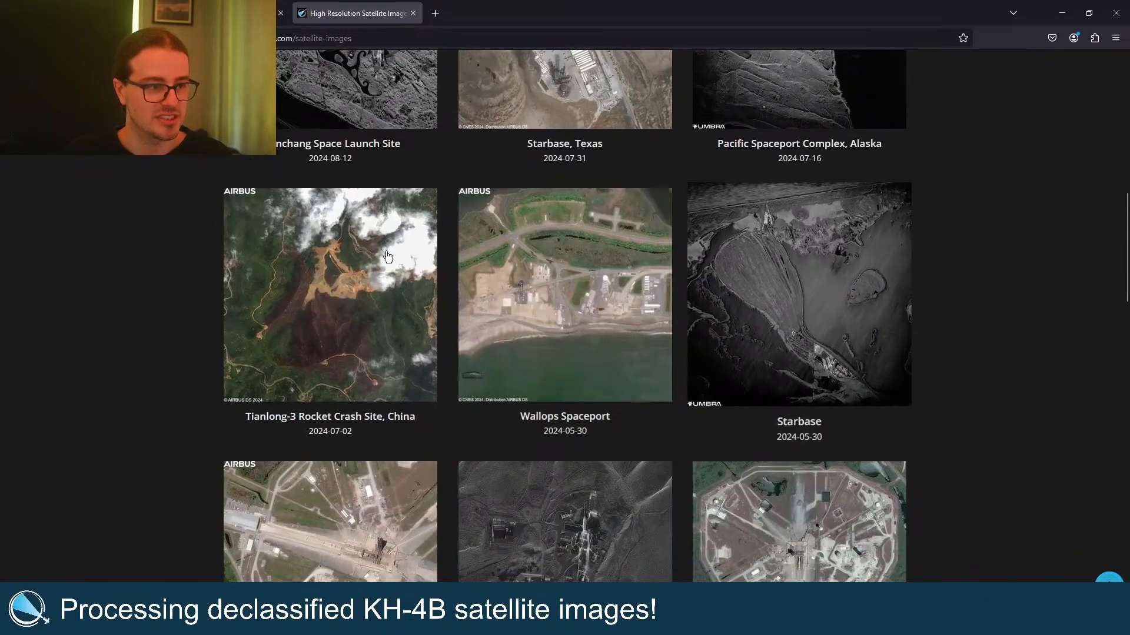
pyautogui.scroll(-6, 463, 381)
pyautogui.scroll(-4, 464, 383)
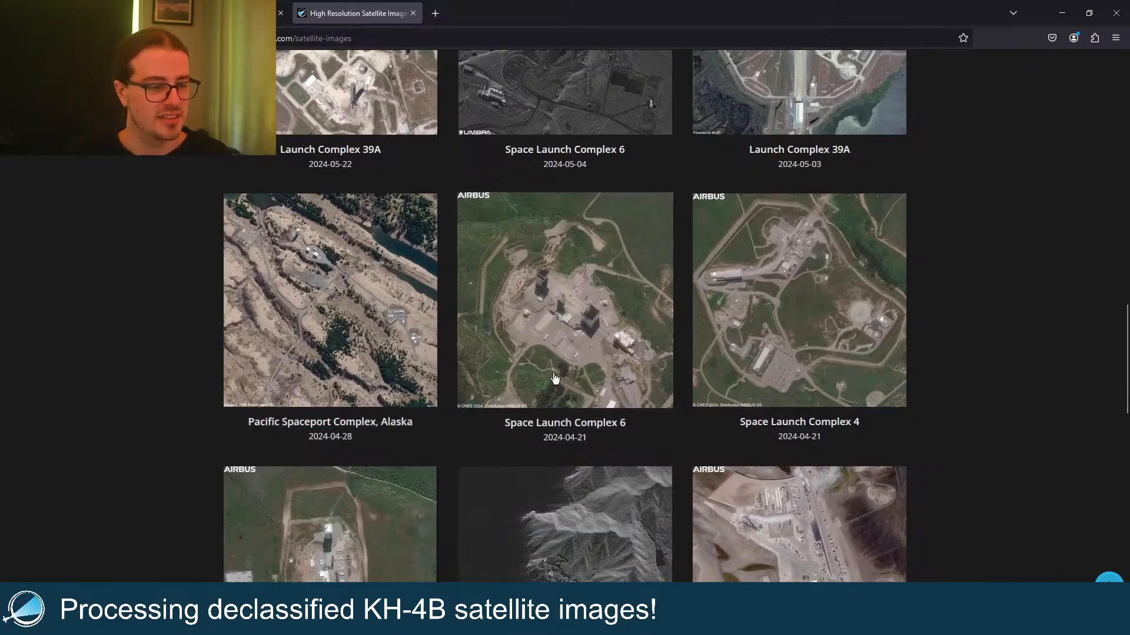
# Step: Return to the home page, open the declassified spy satellite gallery and browse its georeferenced images
pyautogui.hotkey('alt', 'Left')
pyautogui.click(571, 438)
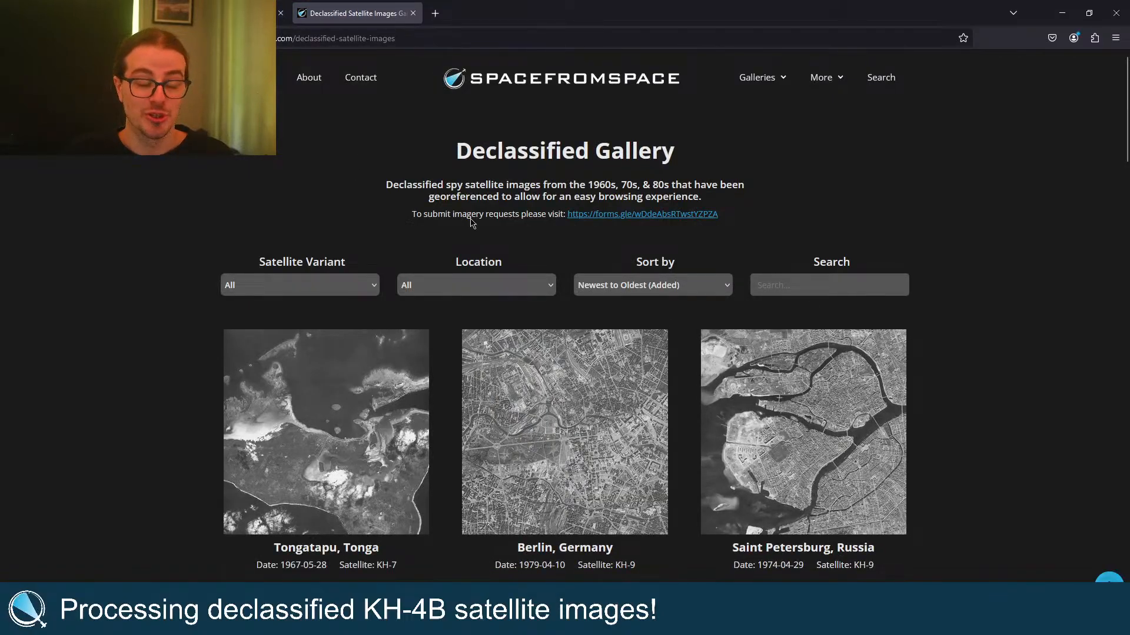
pyautogui.scroll(-4, 476, 235)
pyautogui.scroll(-18, 486, 272)
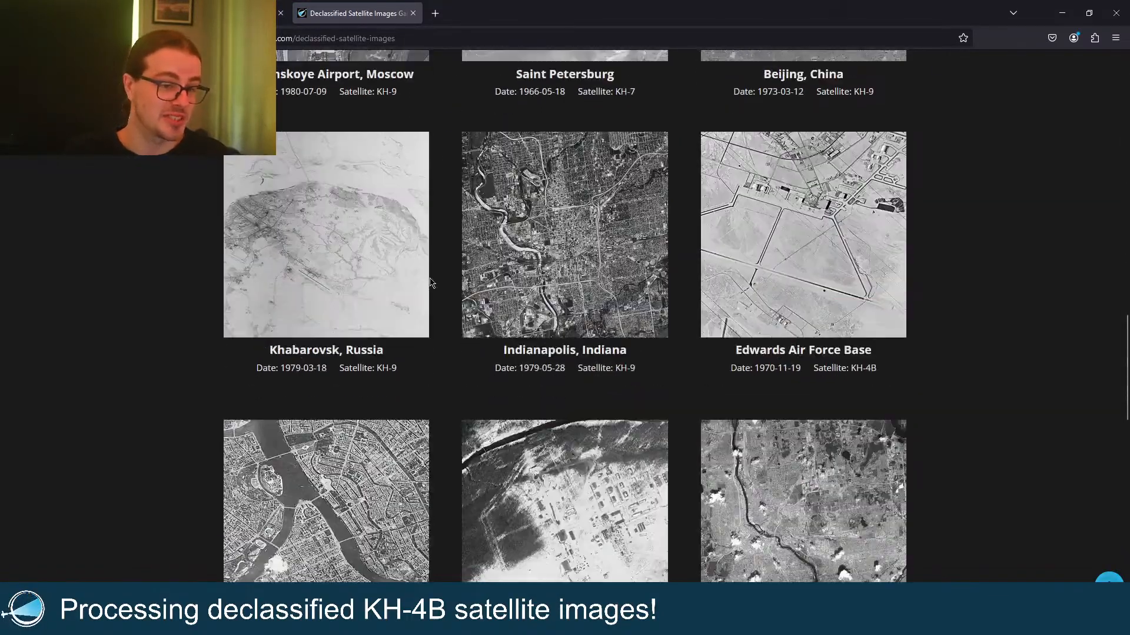
pyautogui.scroll(20, 473, 303)
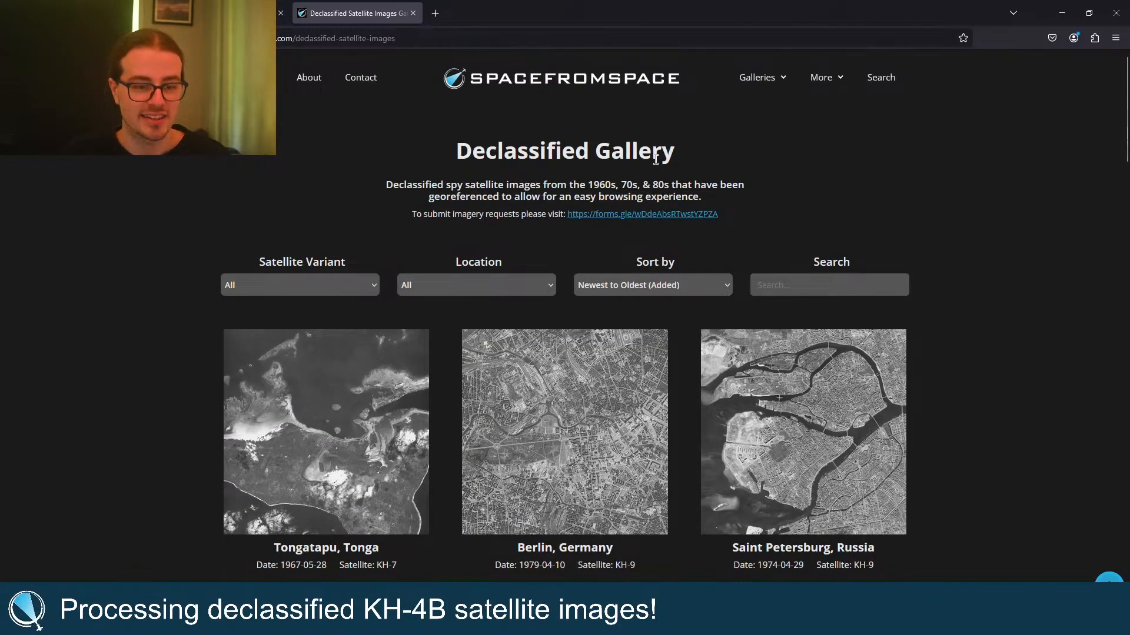
# Step: Open the Aerial Gallery and browse its spaceflight location images from the newest back to the 1950s
pyautogui.moveTo(757, 78)
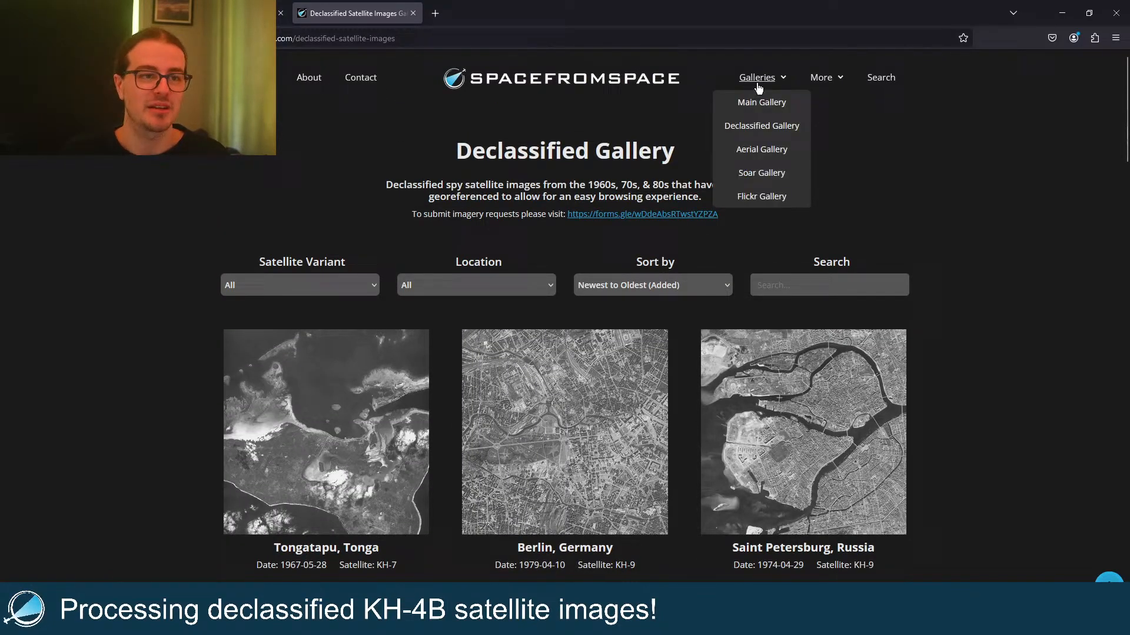
pyautogui.click(759, 147)
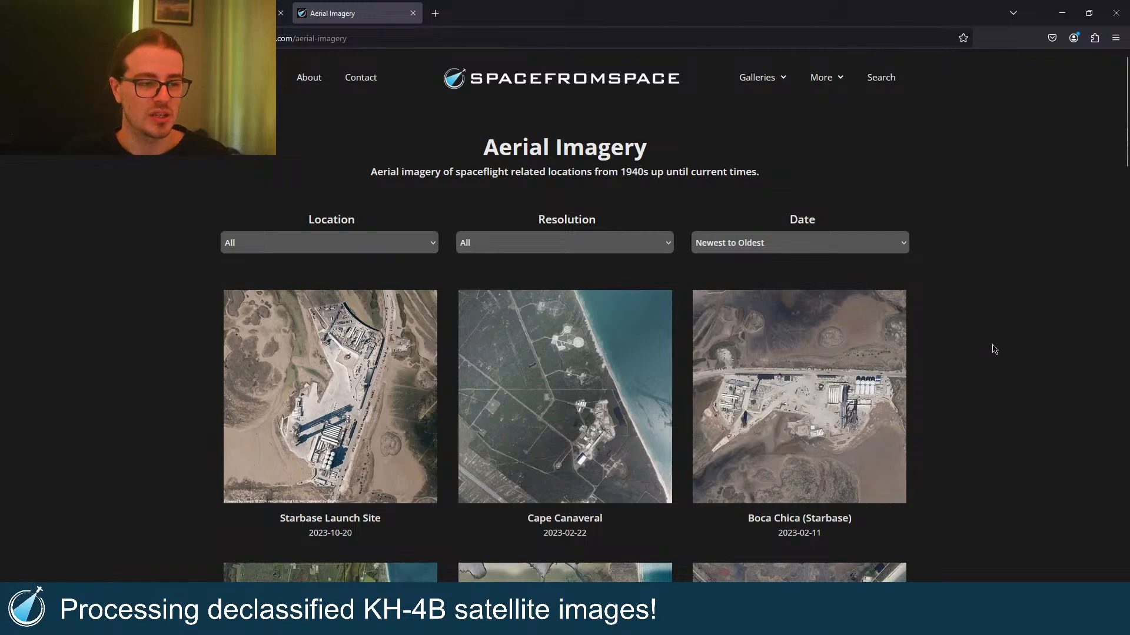
pyautogui.scroll(-5, 759, 383)
pyautogui.scroll(-4, 759, 384)
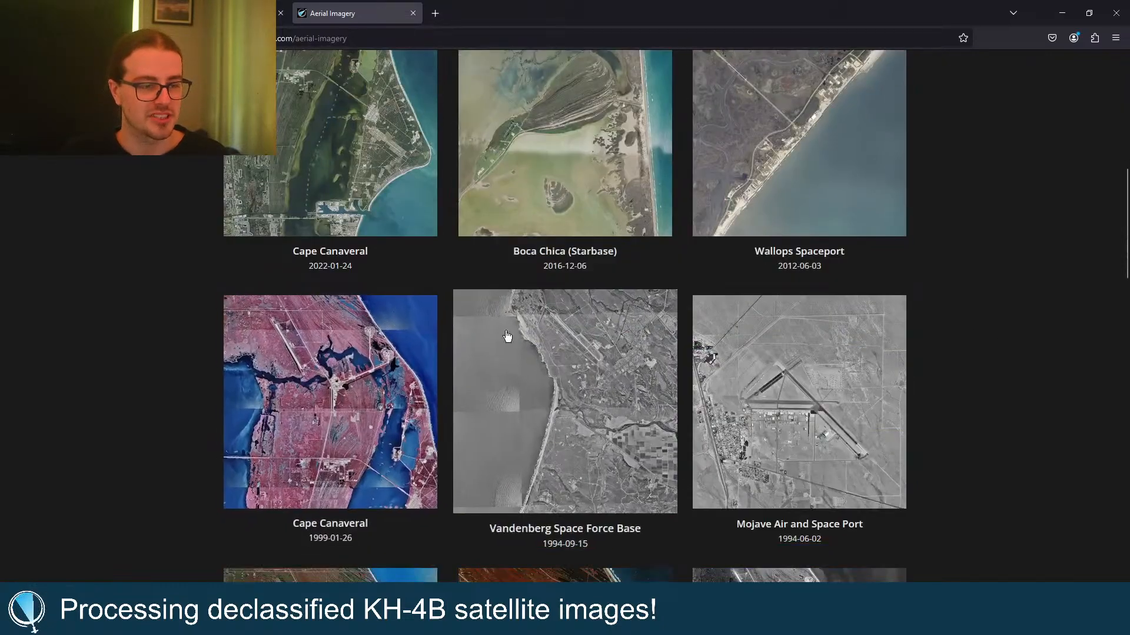
pyautogui.scroll(-13, 363, 374)
pyautogui.scroll(-14, 363, 375)
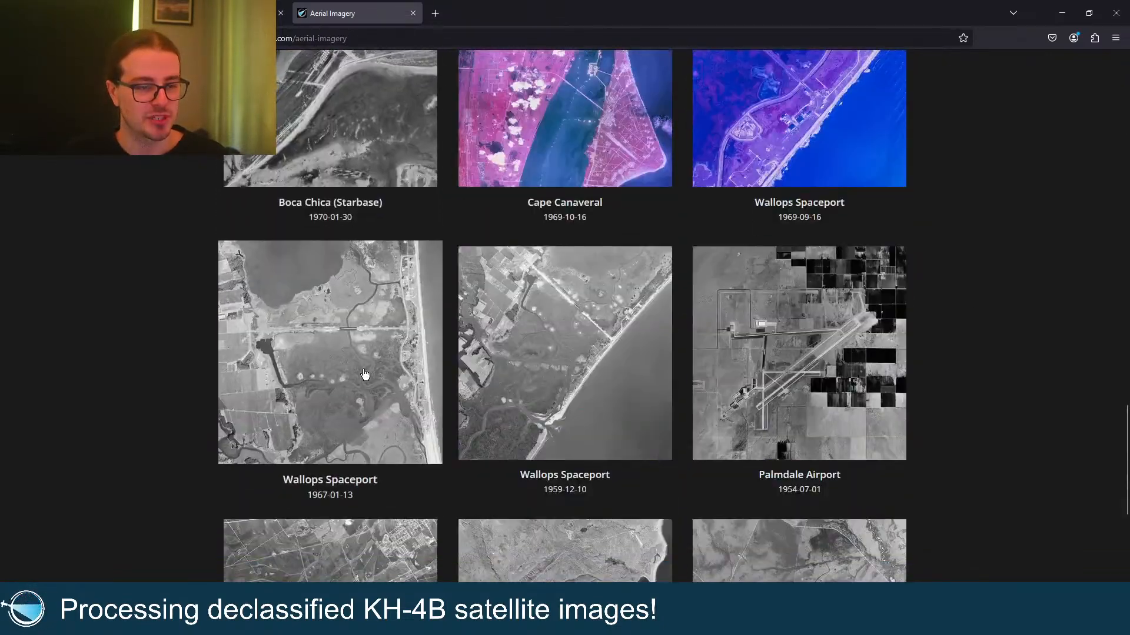
pyautogui.scroll(20, 613, 399)
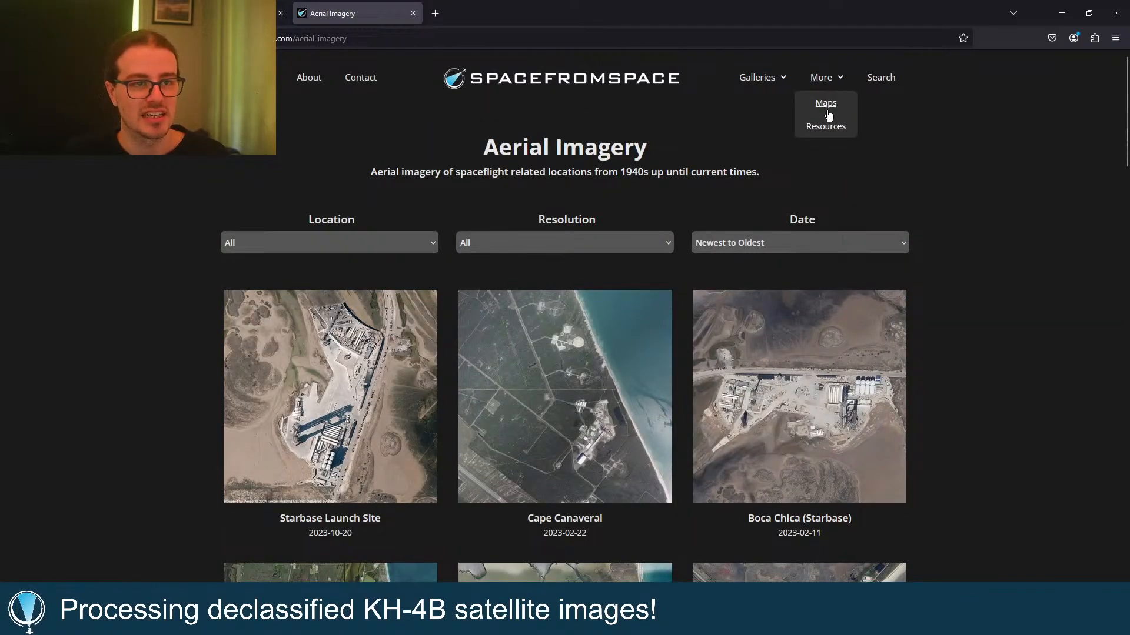
# Step: Open the SpaceFromSpace Patreon page from the site footer, dismiss the Google sign-in prompt, and look over the membership tiers and recent posts
pyautogui.scroll(-20, 614, 152)
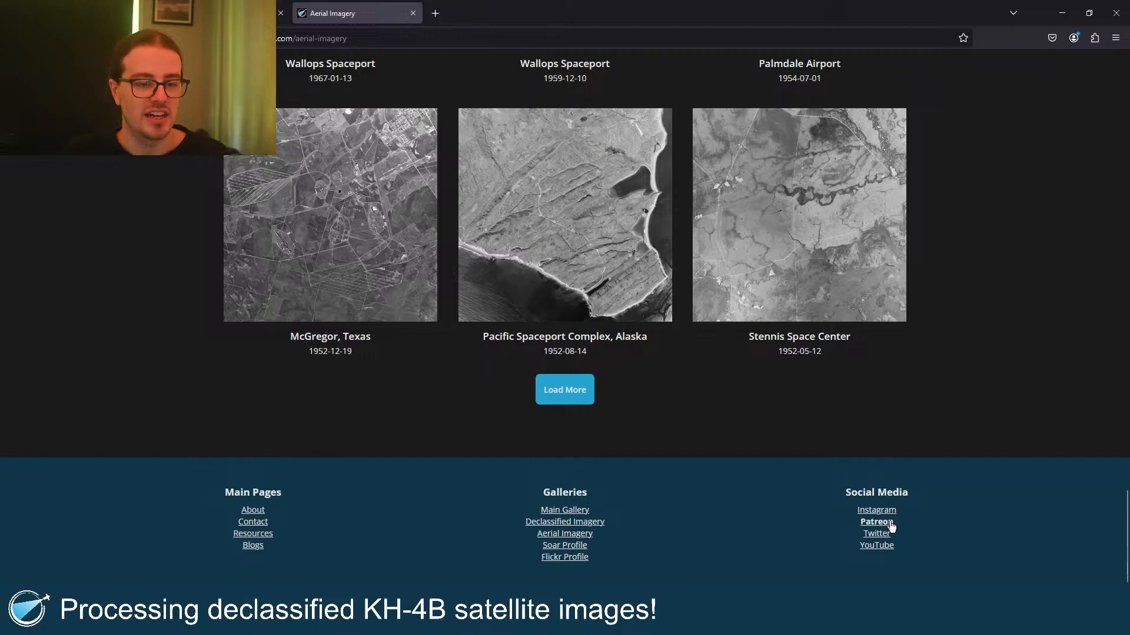
pyautogui.click(890, 526)
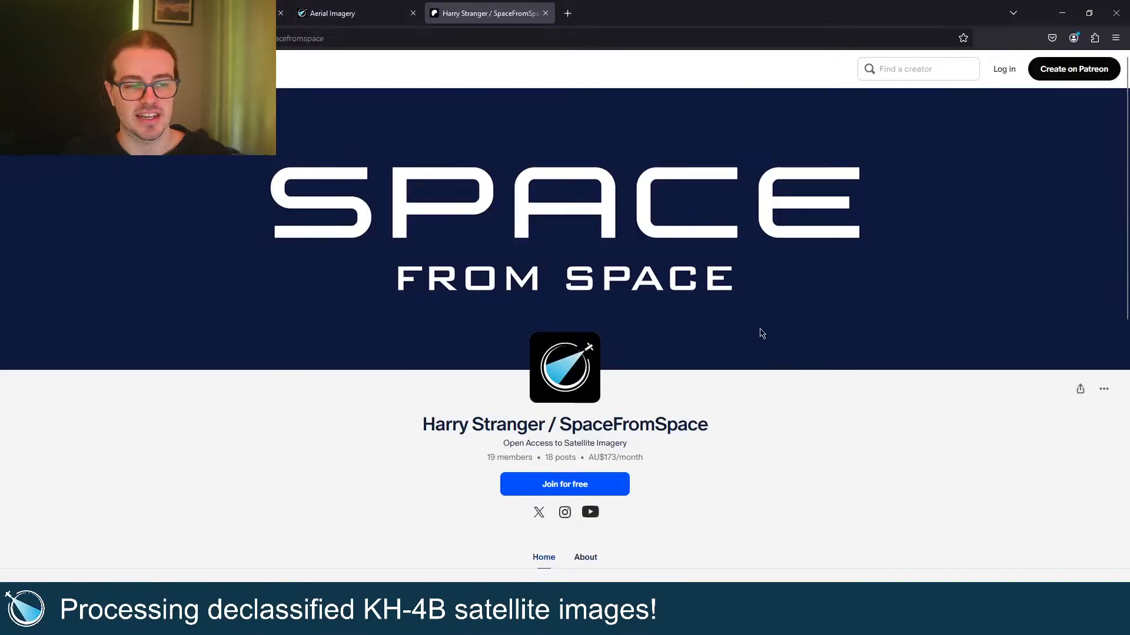
pyautogui.scroll(-2, 759, 325)
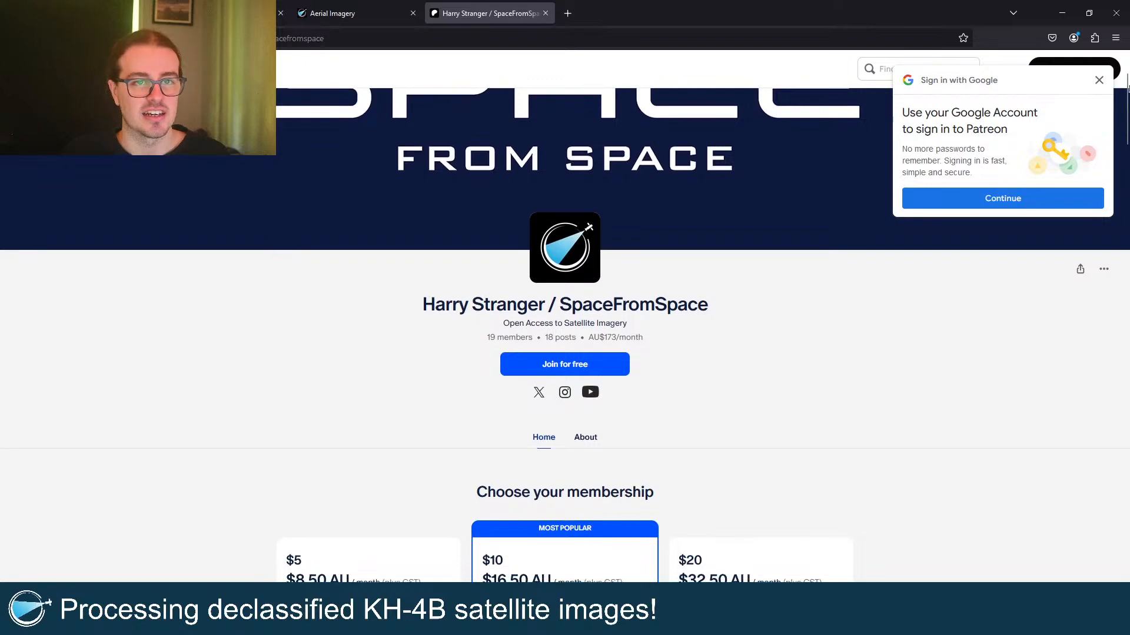
pyautogui.click(1098, 80)
pyautogui.scroll(-4, 888, 214)
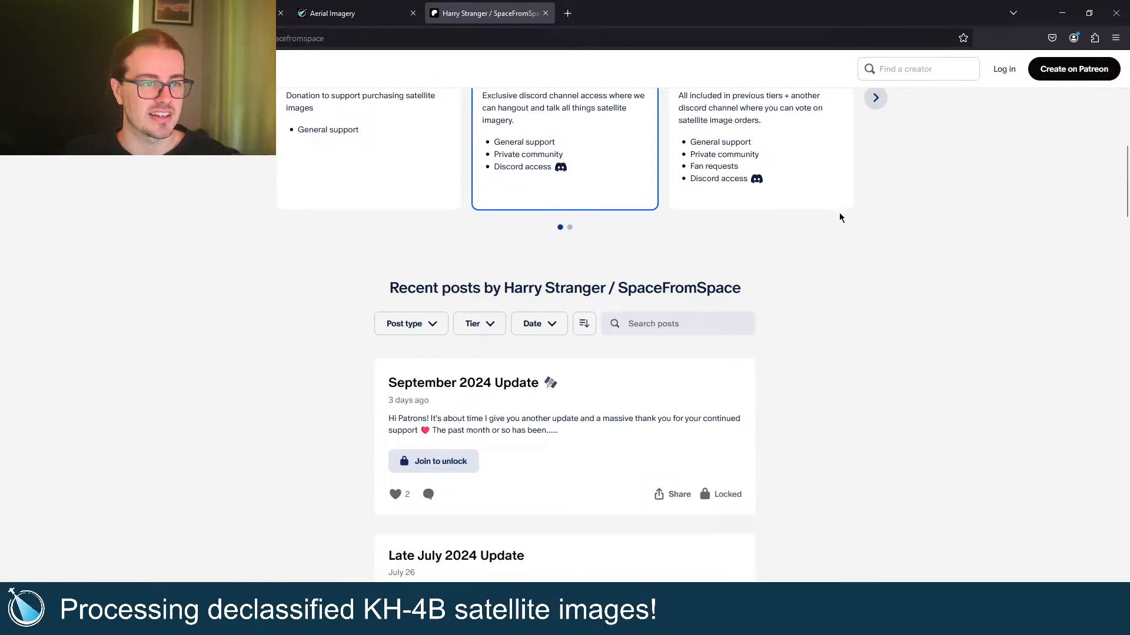
pyautogui.scroll(-5, 848, 227)
pyautogui.scroll(1, 862, 235)
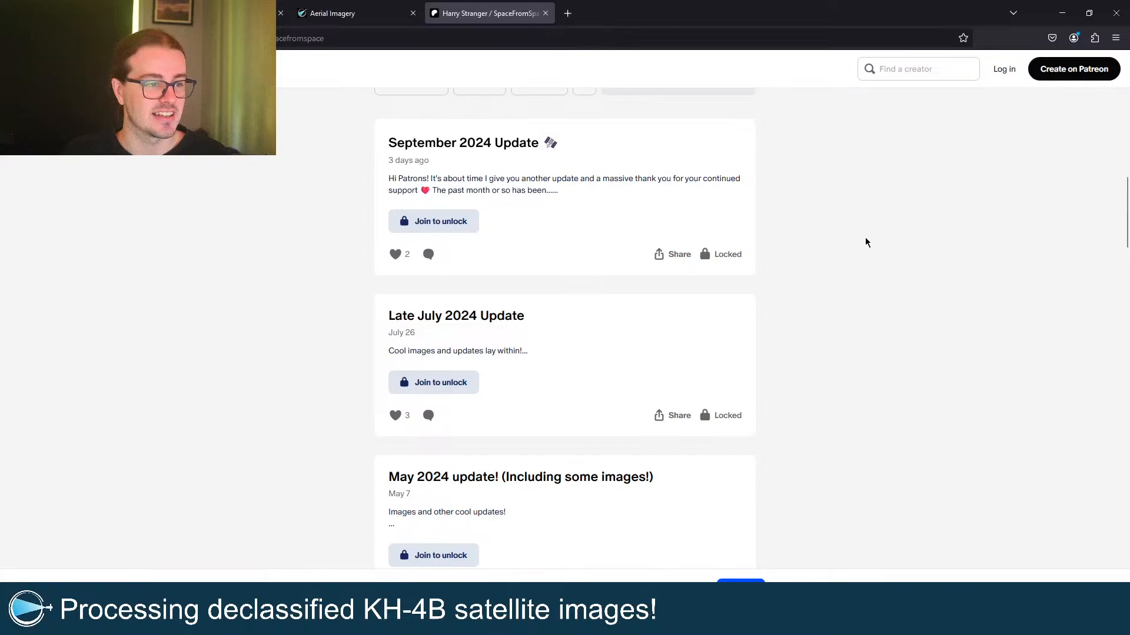
pyautogui.scroll(-8, 865, 240)
pyautogui.scroll(15, 866, 241)
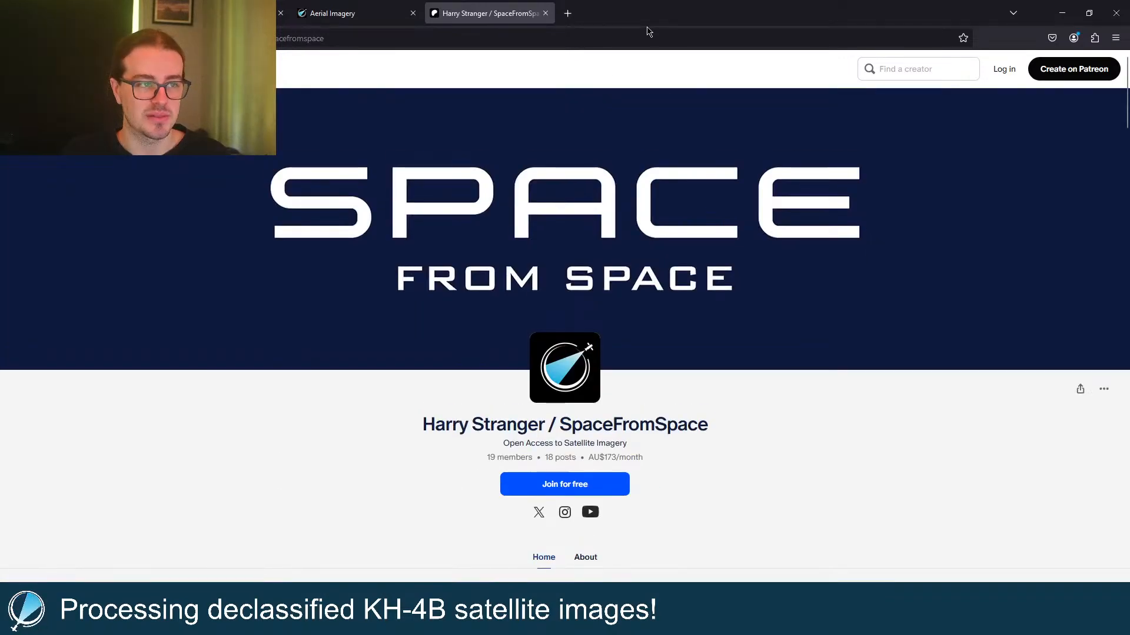
# Step: Close the Patreon page and go back to the beginning of the Aerial Imagery gallery
pyautogui.click(546, 13)
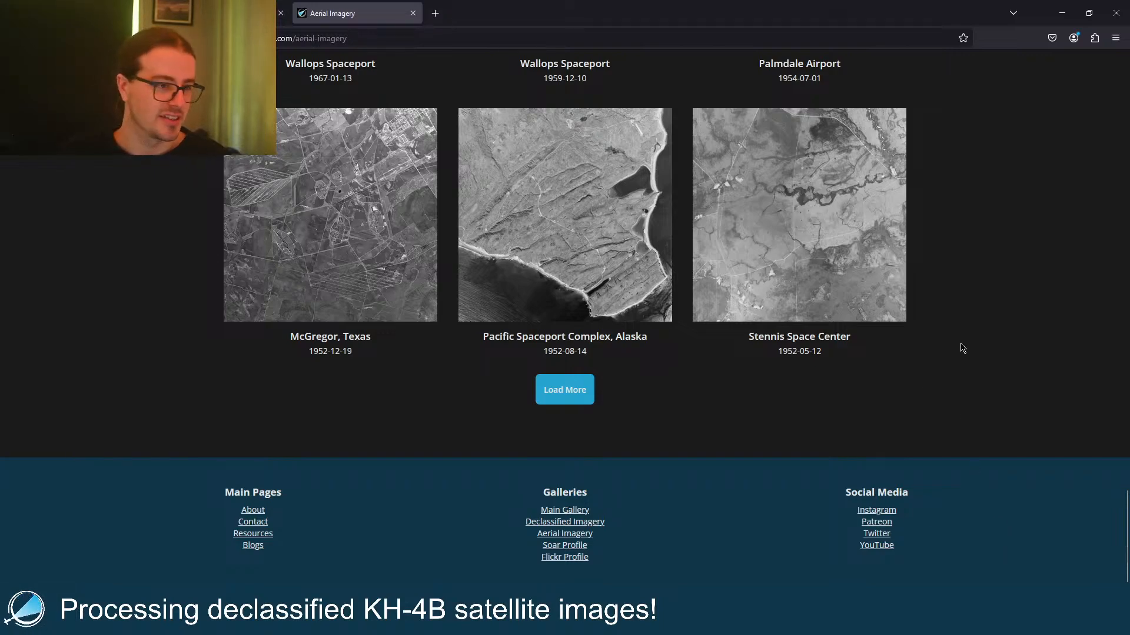
pyautogui.scroll(20, 962, 348)
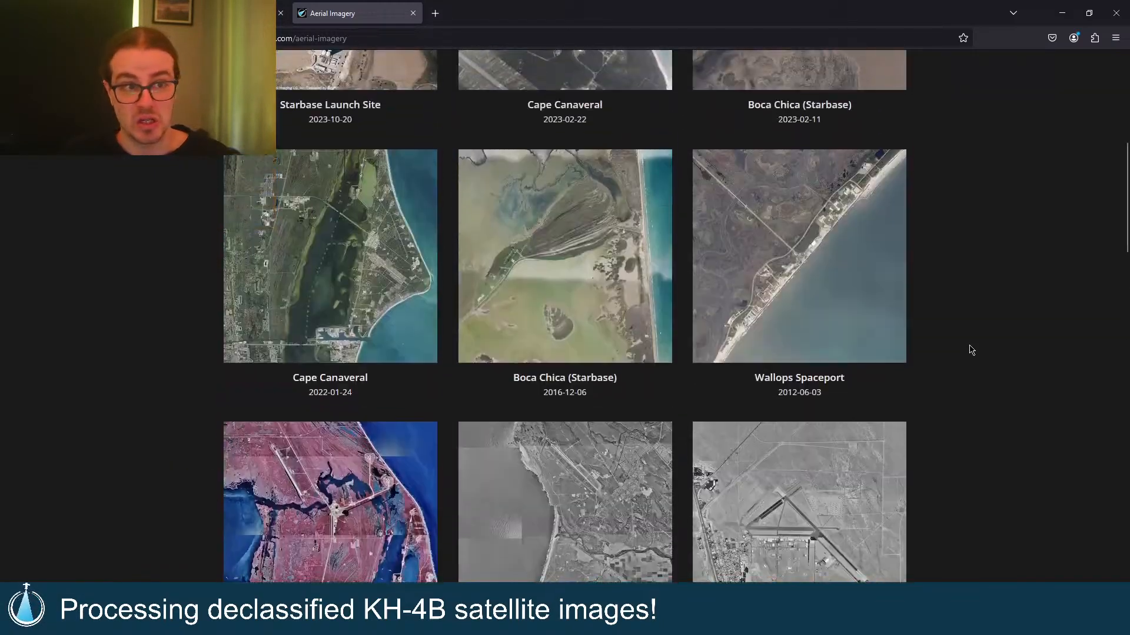
pyautogui.scroll(5, 972, 350)
pyautogui.scroll(1, 971, 349)
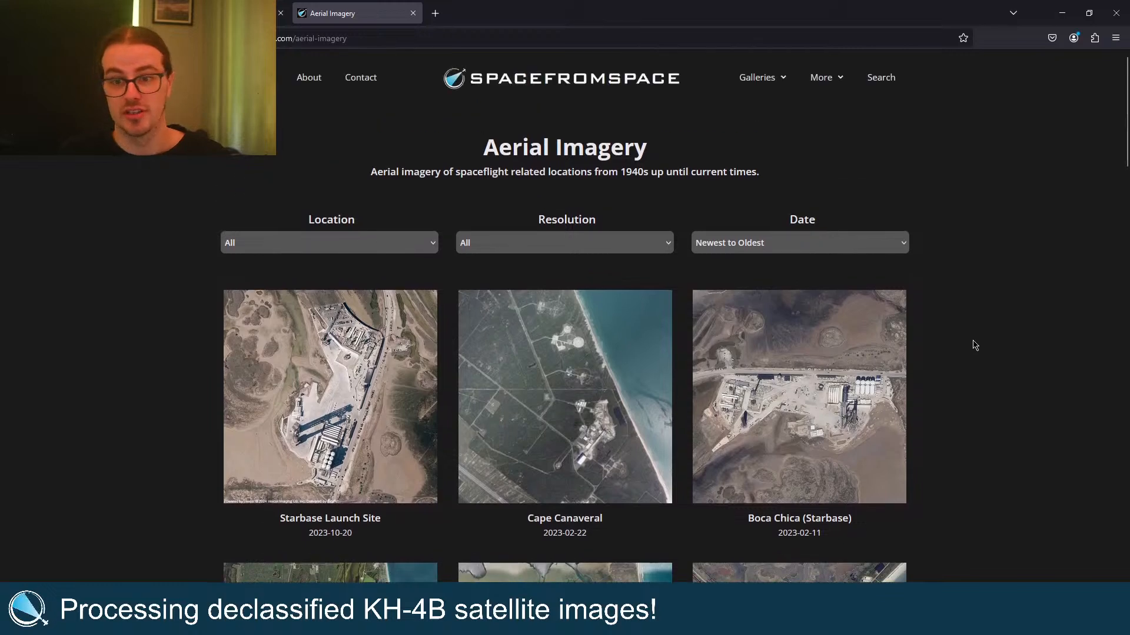